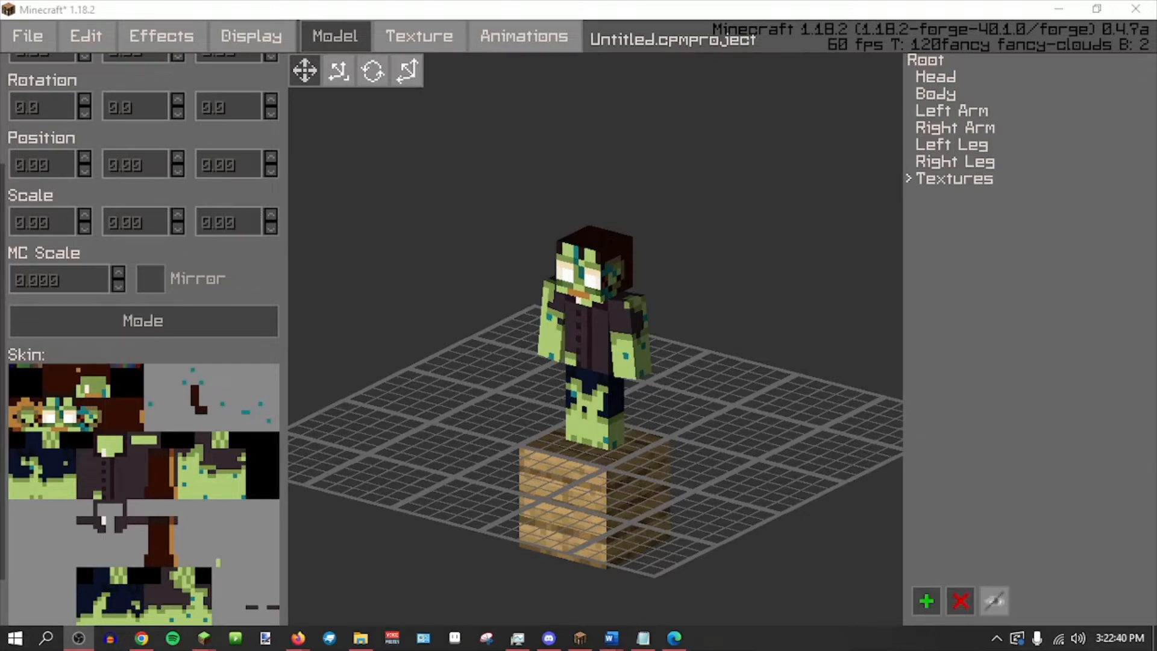
# Create a new model using the Default (Steve) body type.
pyautogui.click(443, 217)
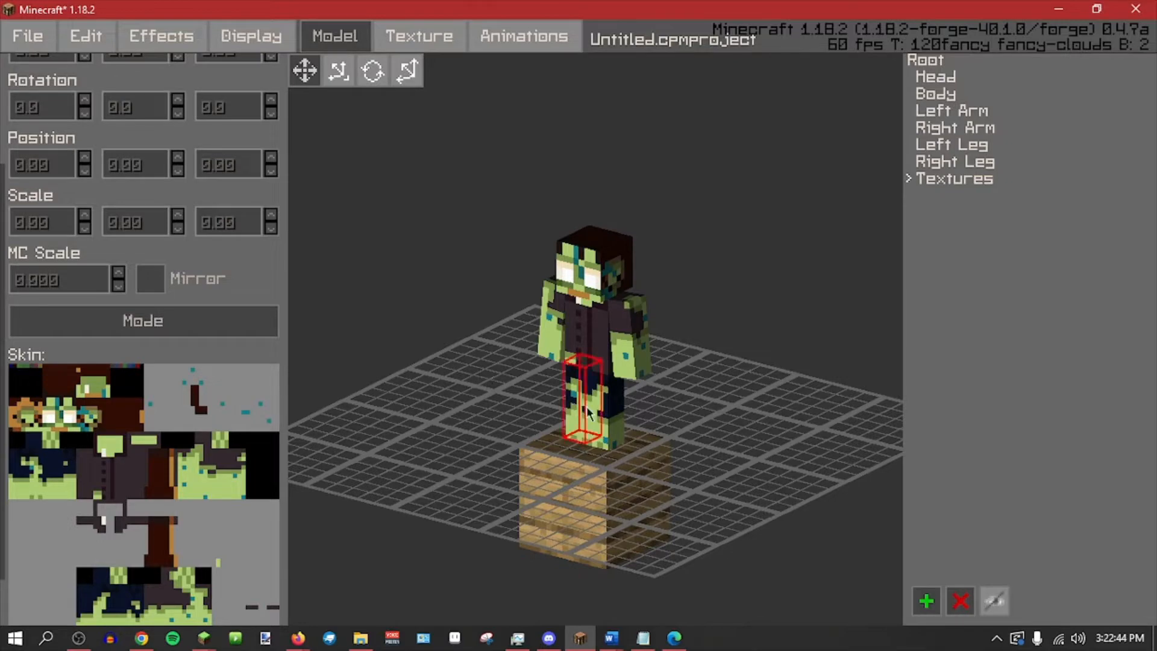
pyautogui.moveTo(667, 470)
pyautogui.mouseDown(button='middle')
pyautogui.moveTo(647, 438)
pyautogui.moveTo(660, 453)
pyautogui.mouseUp(button='middle')
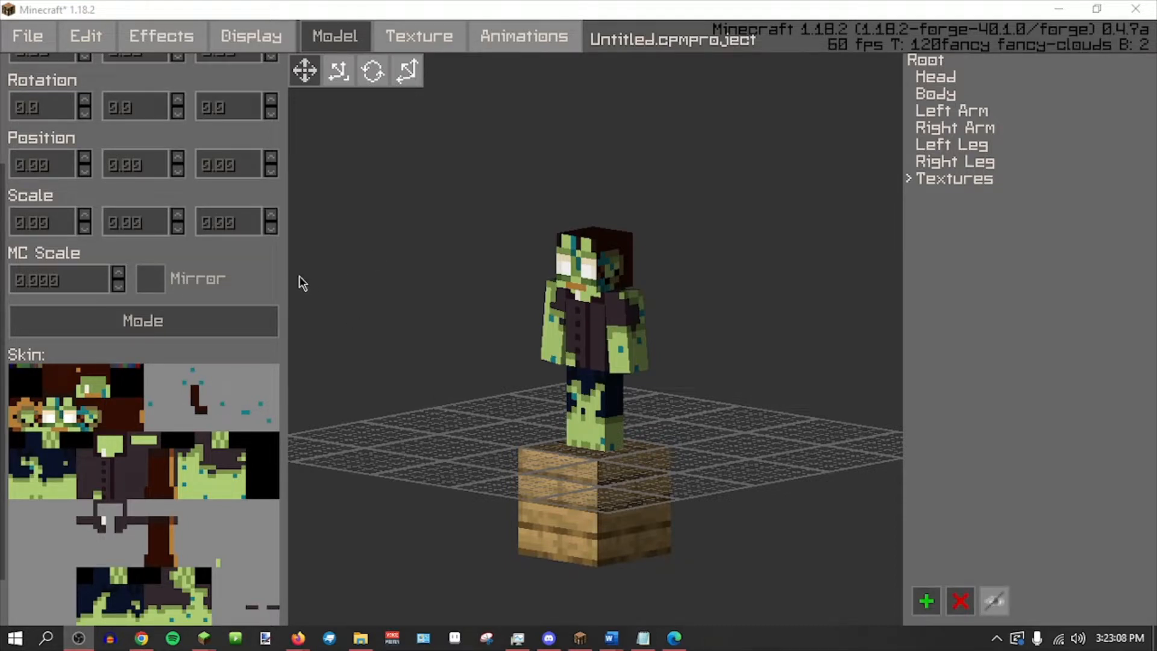
pyautogui.click(9, 29)
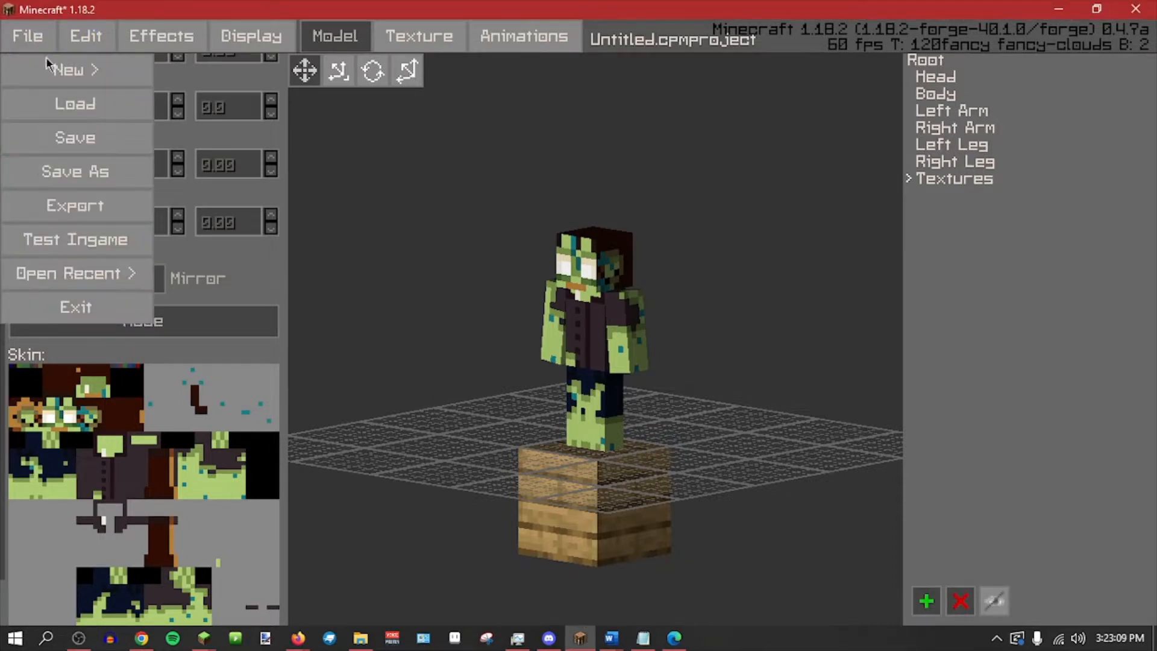
pyautogui.click(97, 72)
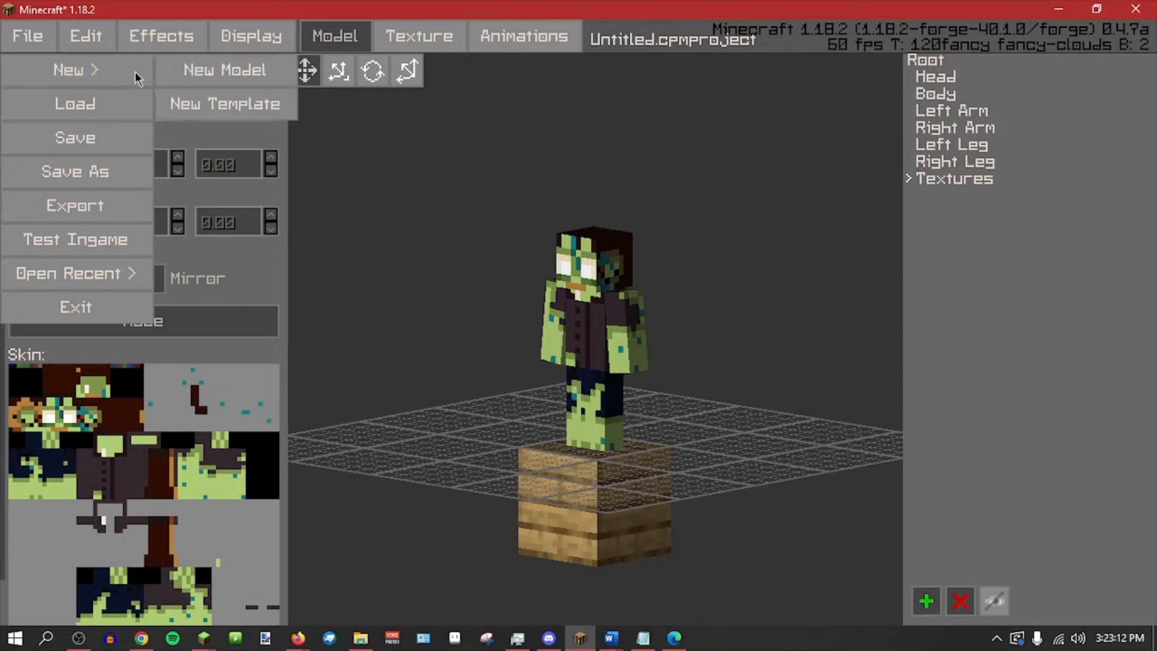
pyautogui.click(223, 64)
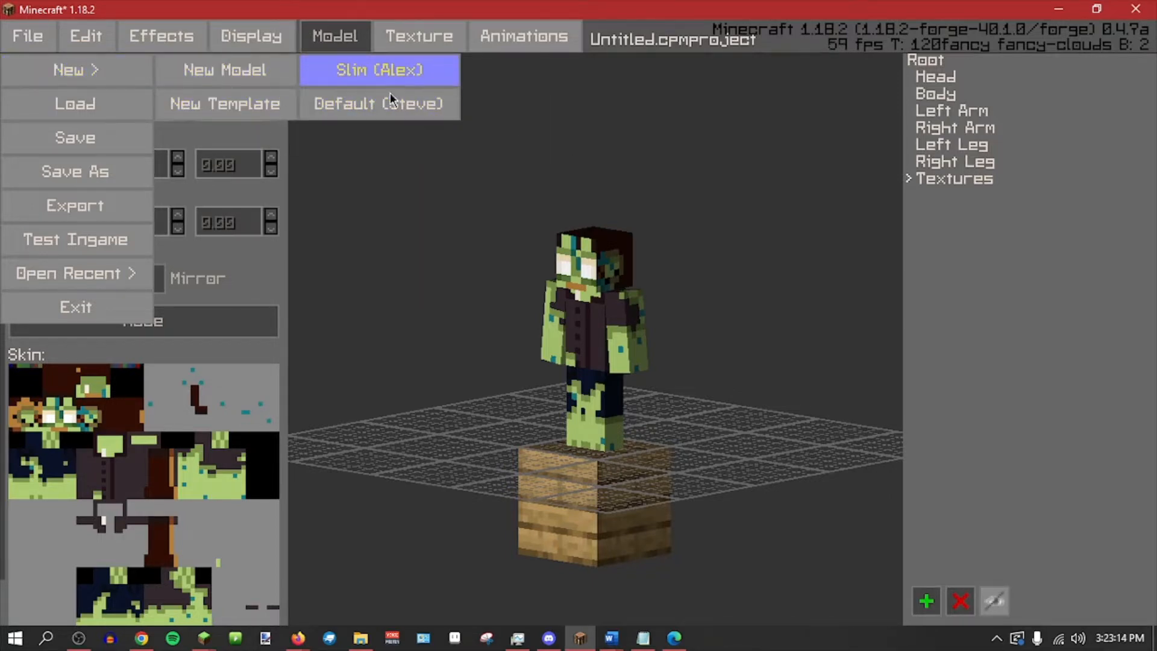
pyautogui.click(422, 106)
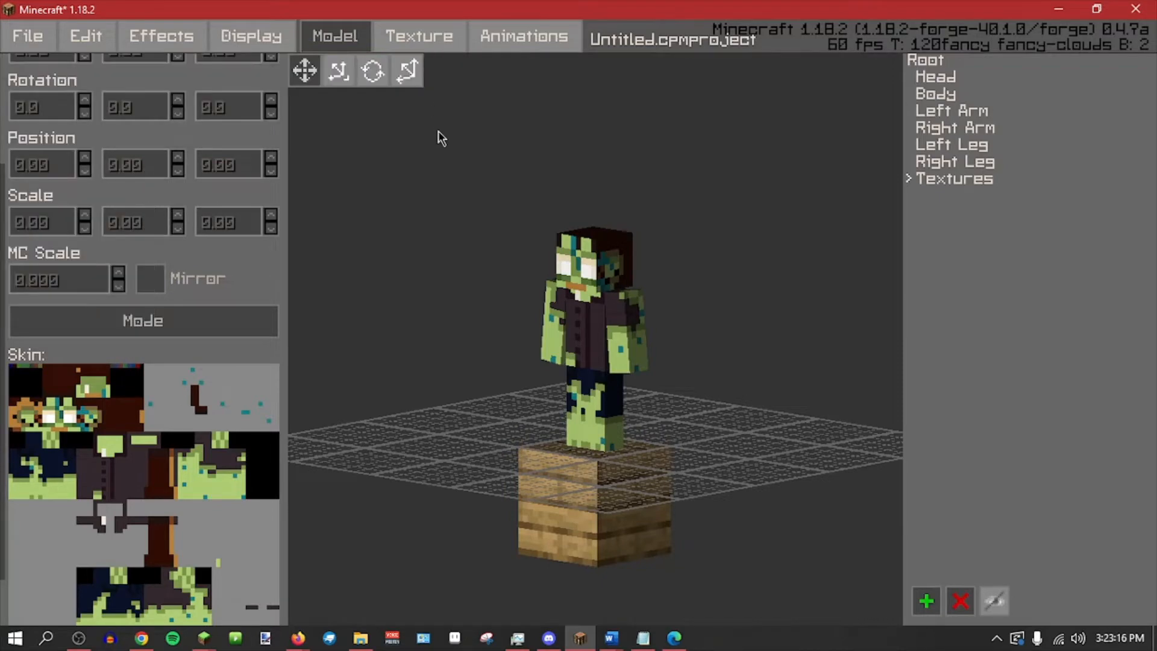
# Load the custom skin image steve template.png onto the model through the skin settings.
pyautogui.scroll(2, 457, 417)
pyautogui.scroll(-2, 259, 475)
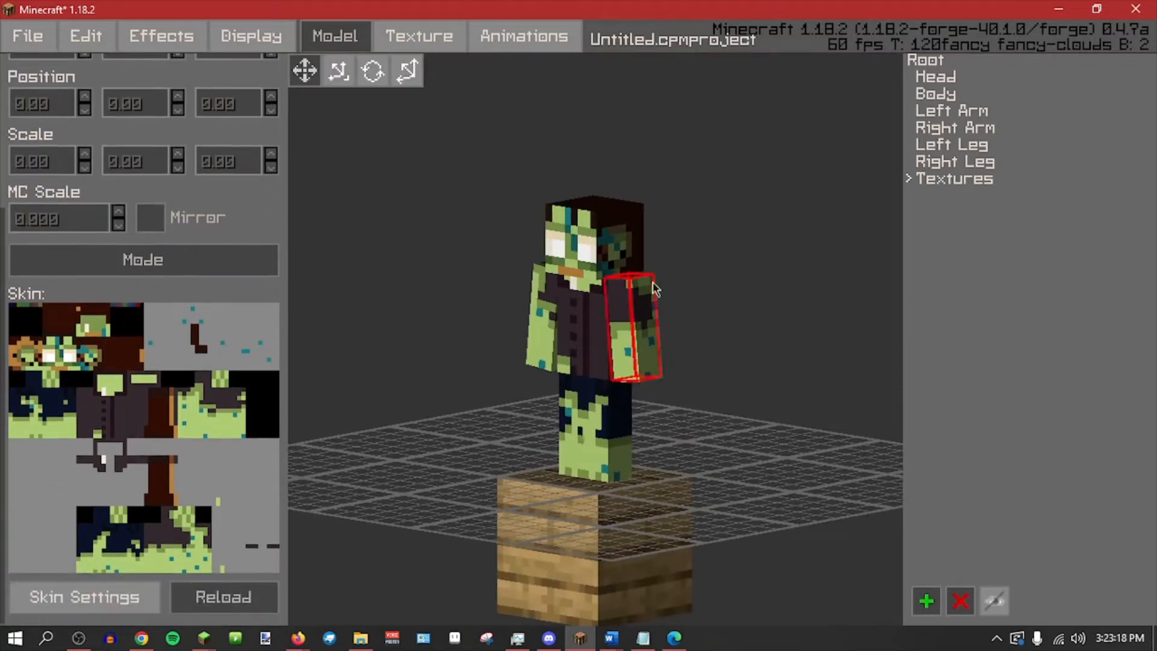
pyautogui.moveTo(428, 266); pyautogui.dragTo(506, 408, button='right')
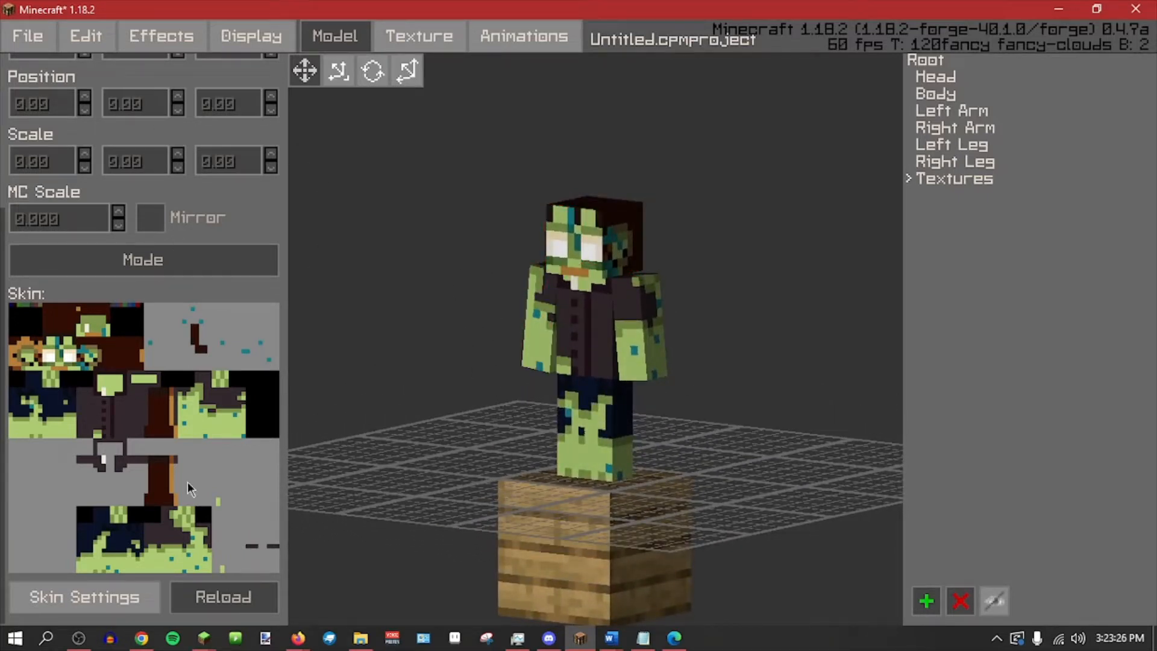
pyautogui.click(133, 603)
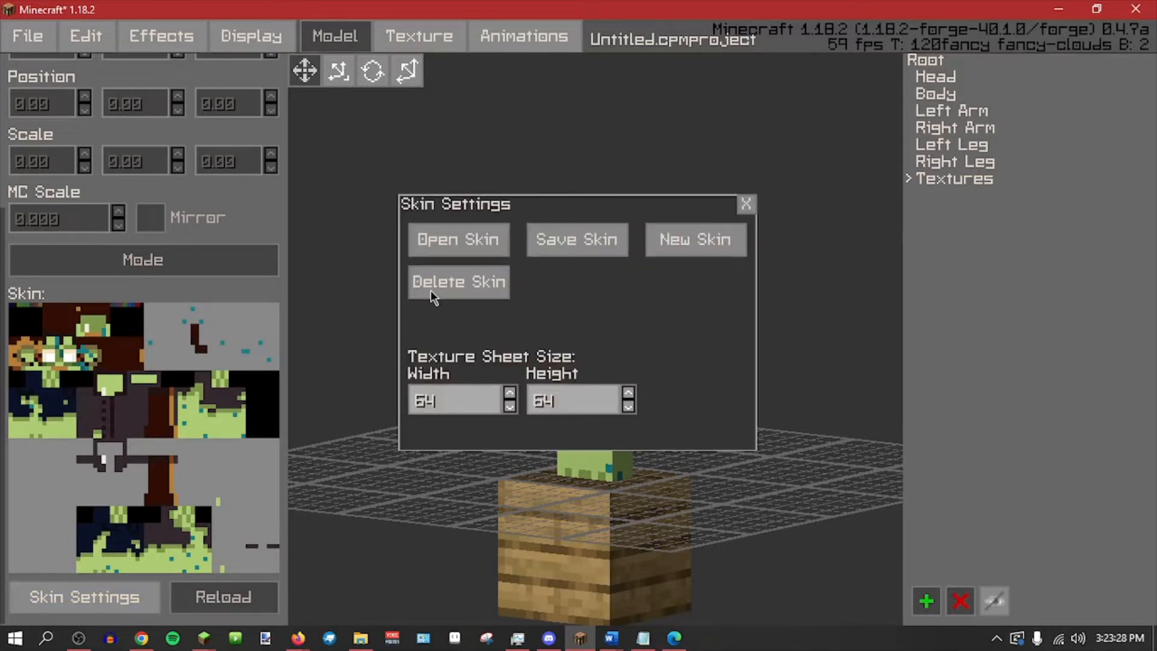
pyautogui.click(461, 251)
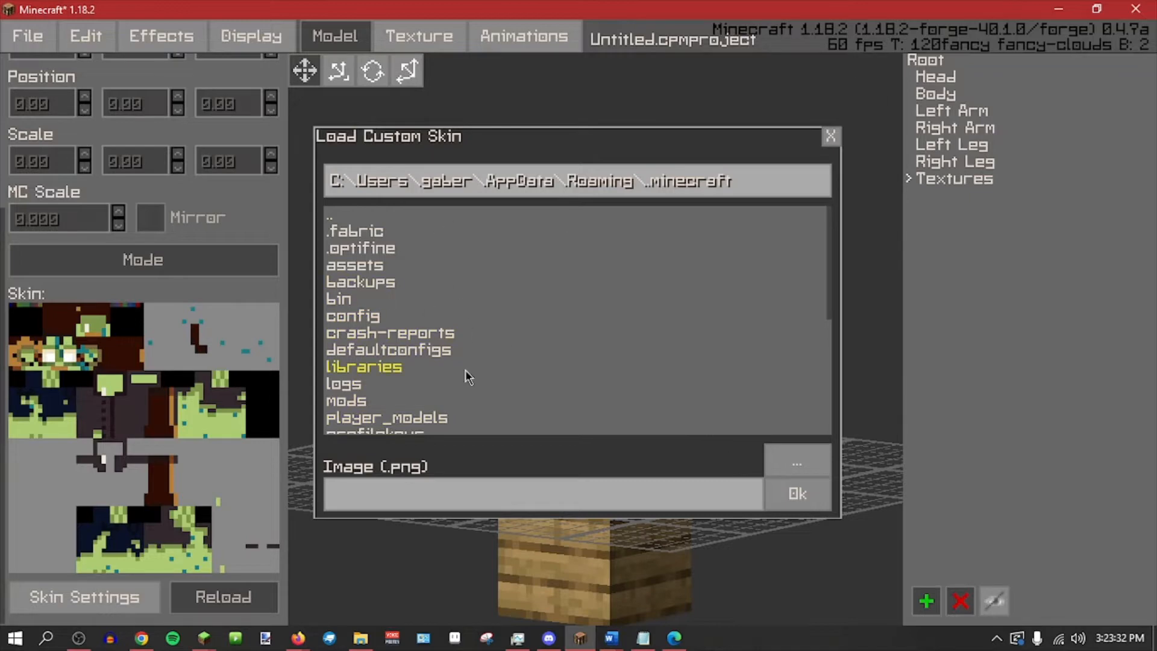
pyautogui.click(783, 459)
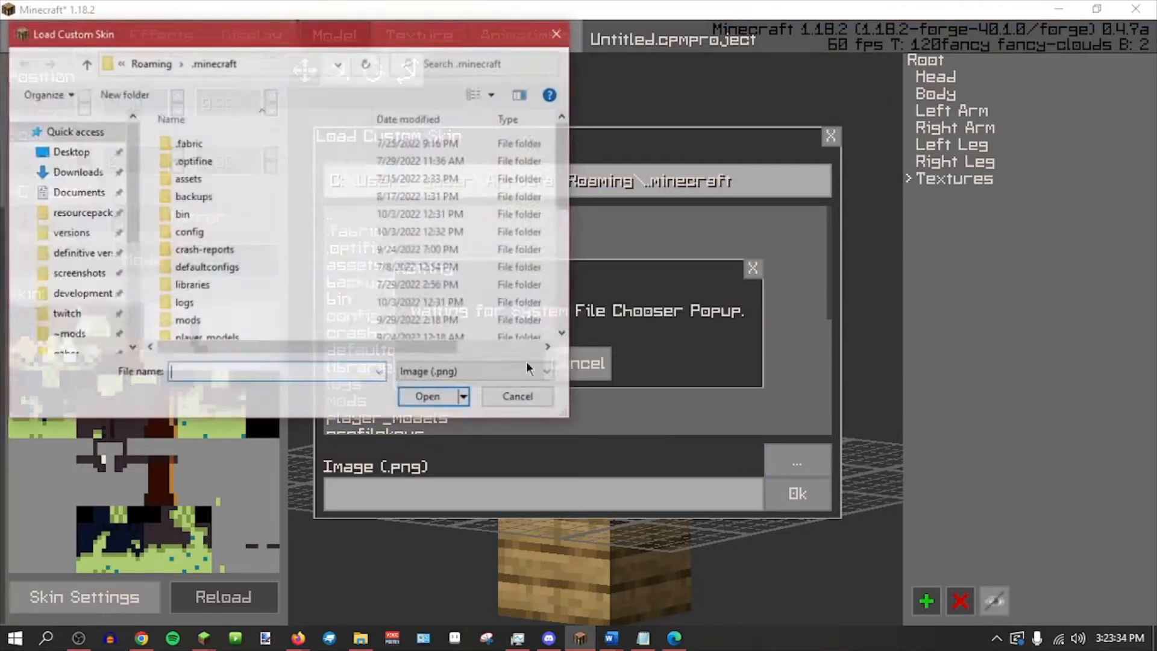
pyautogui.moveTo(336, 37); pyautogui.dragTo(0, 110)
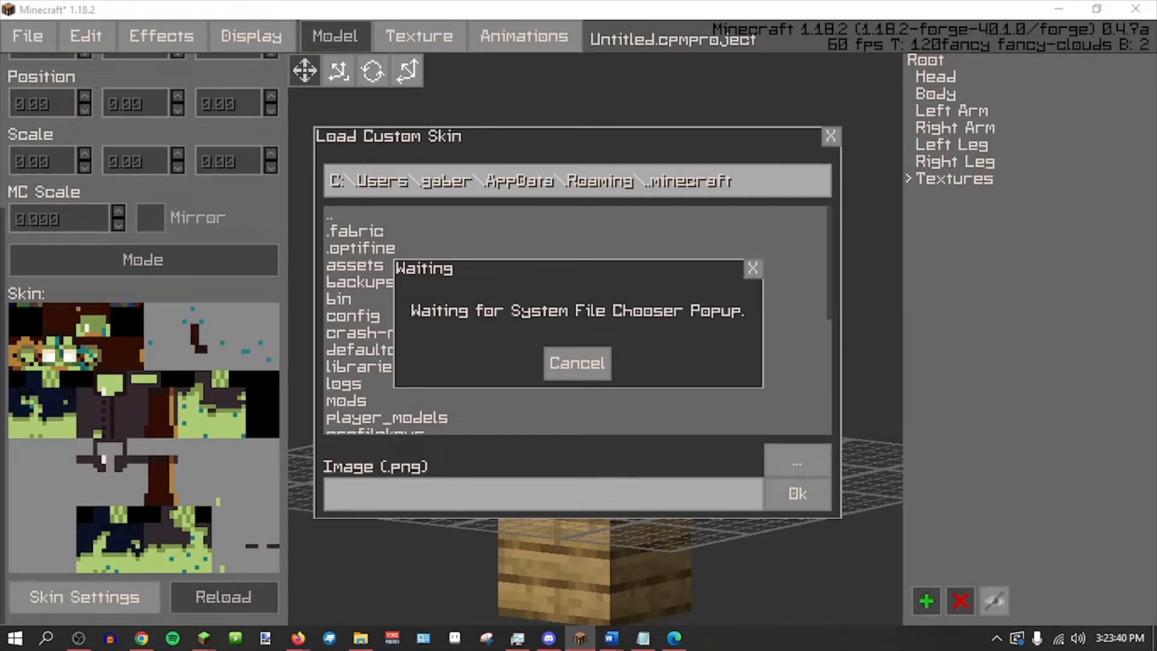
pyautogui.click(807, 494)
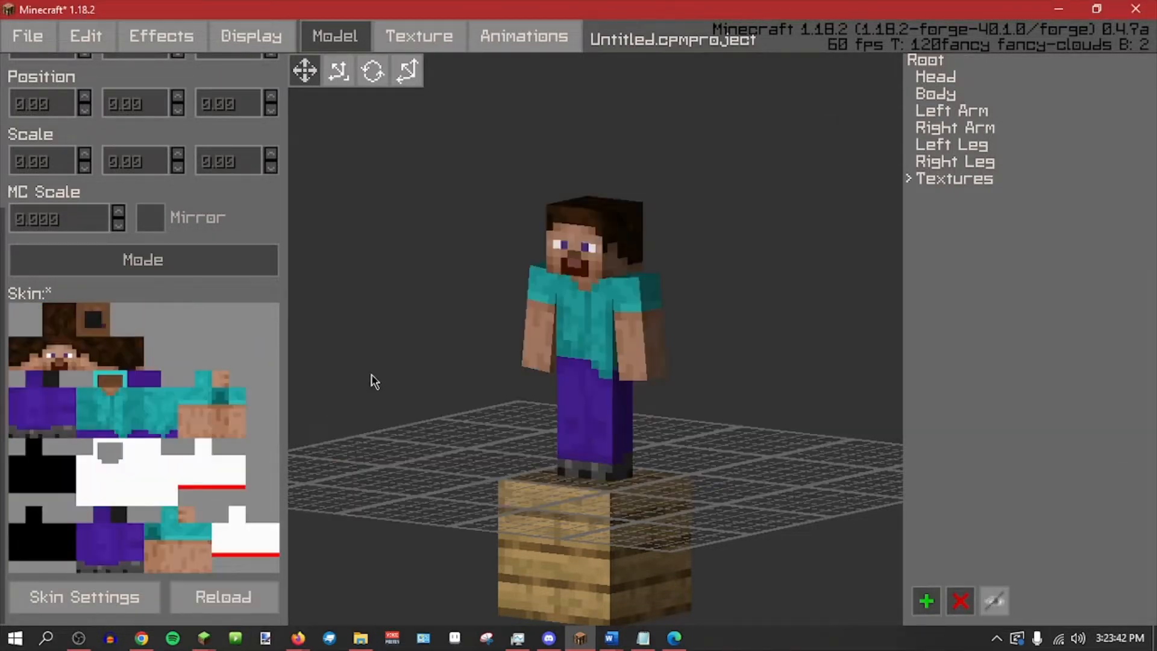
# Add a second layer to the model's body parts with the Add 2nd Layer tool.
pyautogui.moveTo(476, 384); pyautogui.dragTo(519, 449, button='middle')
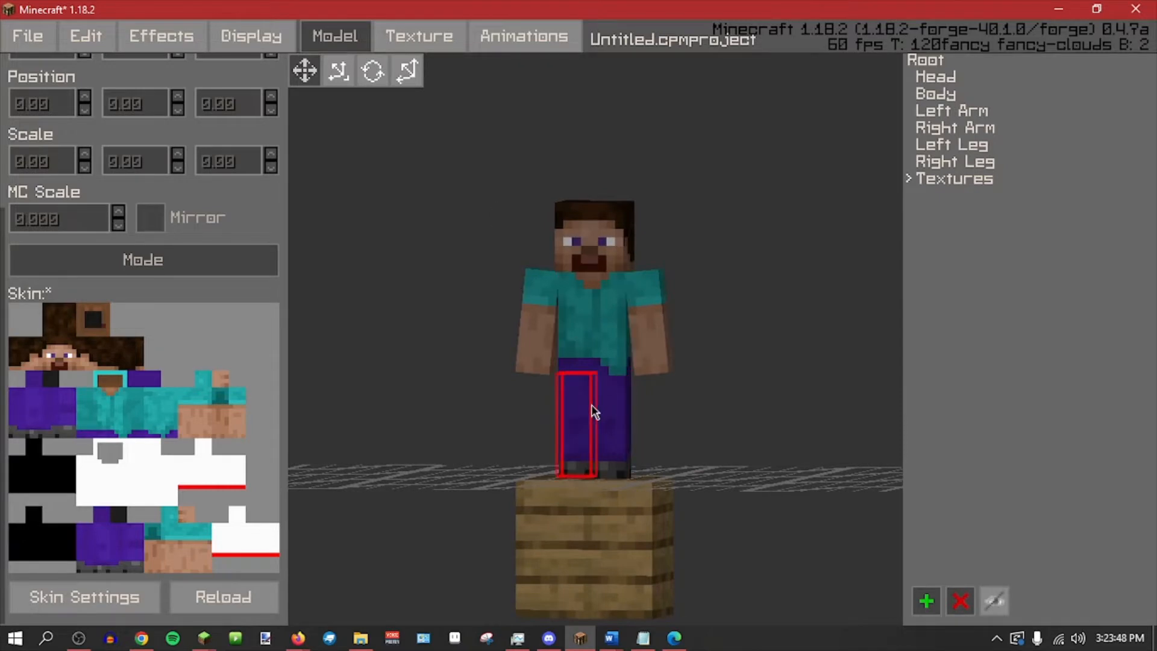
pyautogui.moveTo(705, 400); pyautogui.dragTo(359, 507, button='middle')
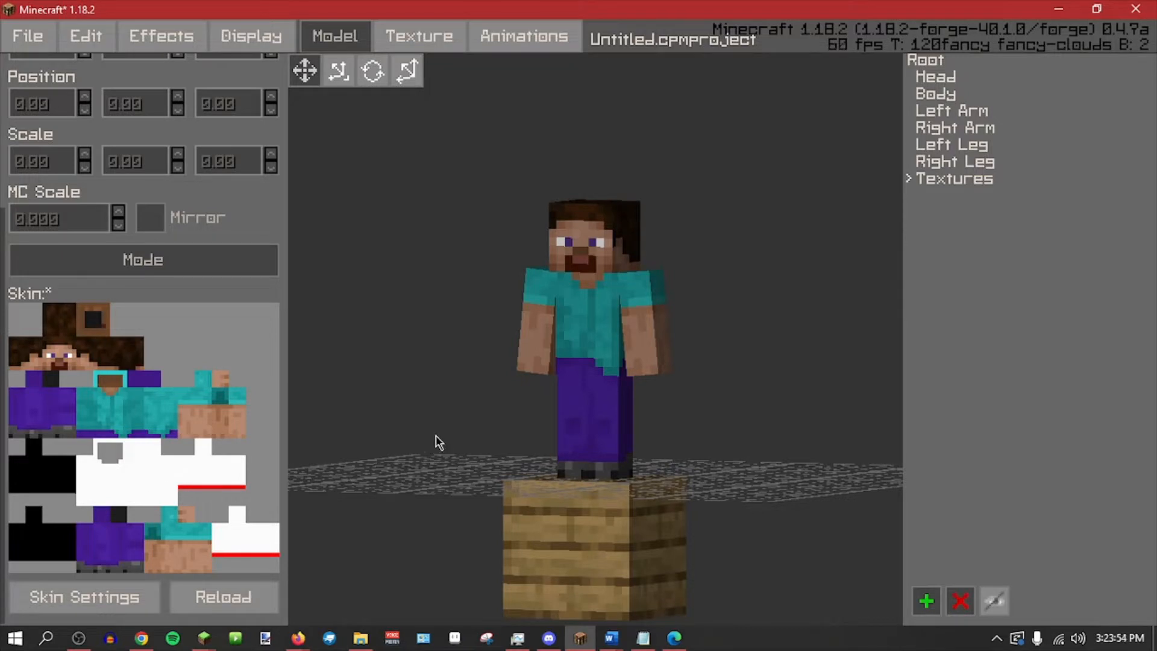
pyautogui.moveTo(435, 435); pyautogui.dragTo(461, 429, button='middle')
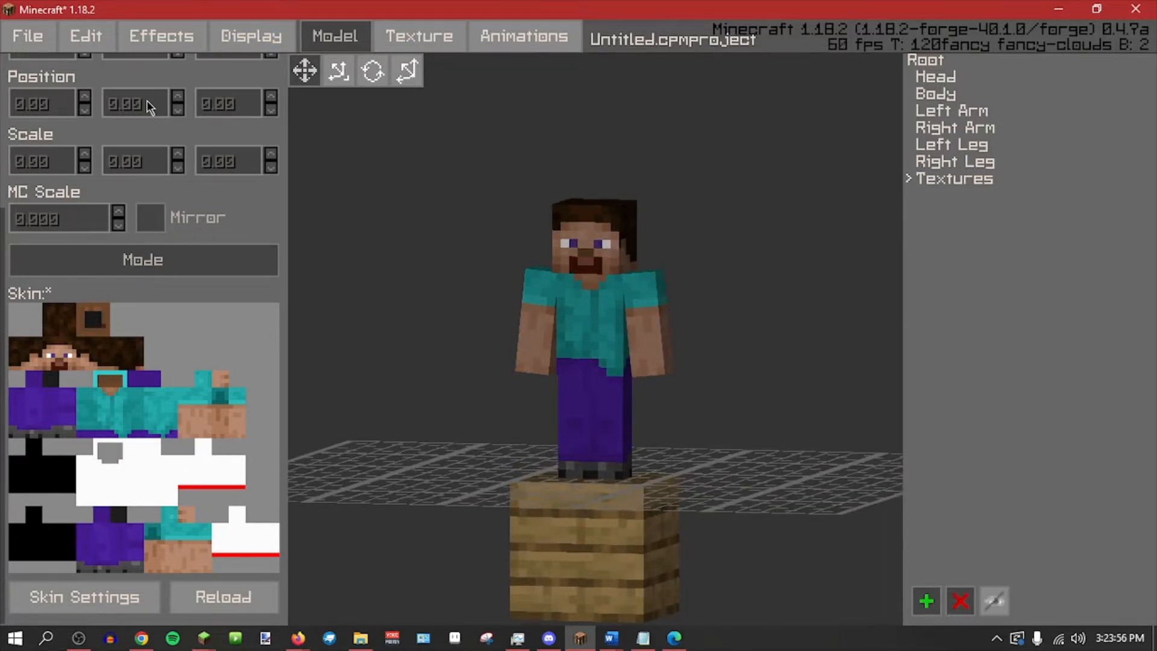
pyautogui.click(161, 39)
pyautogui.click(256, 33)
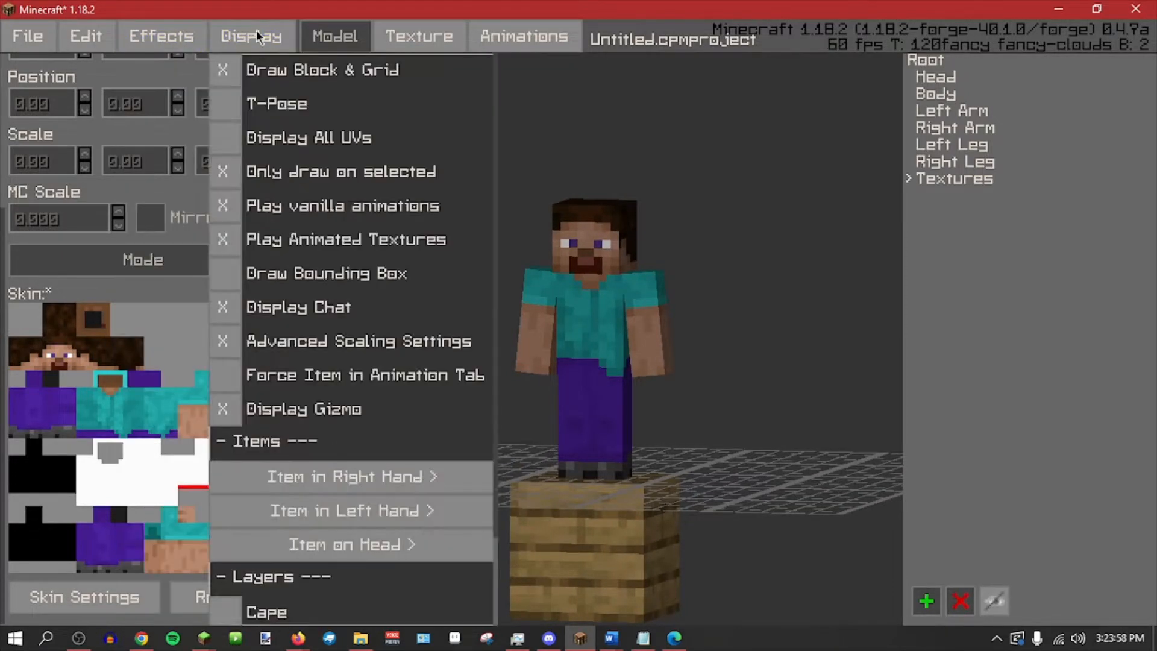
pyautogui.click(97, 32)
pyautogui.moveTo(121, 140)
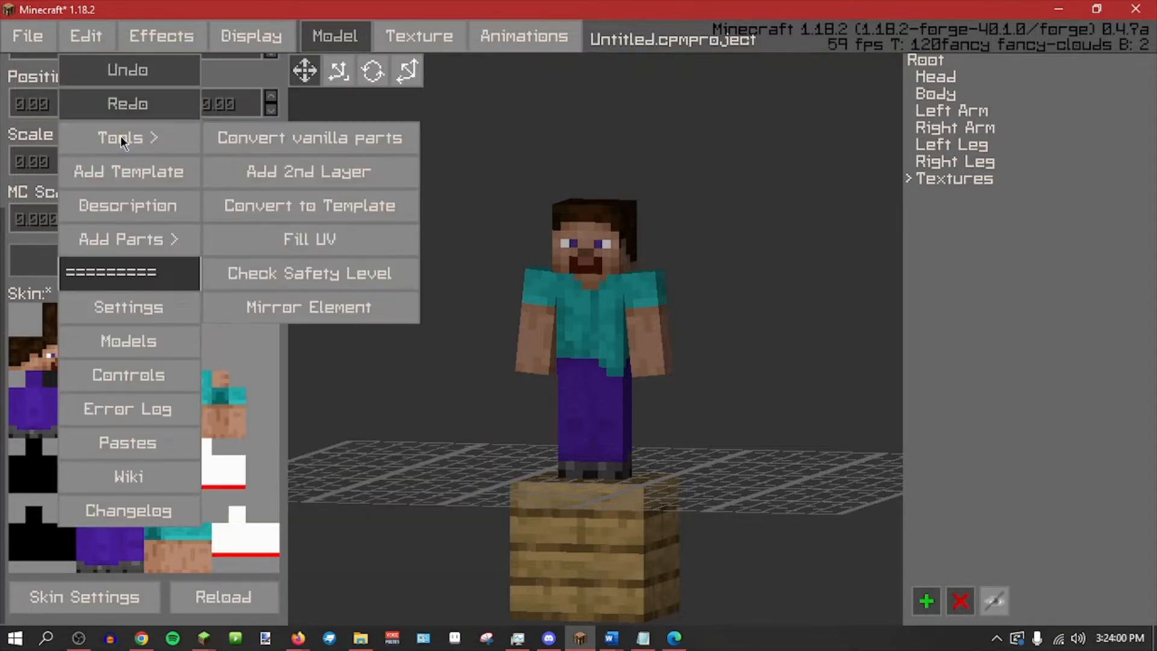
pyautogui.click(296, 170)
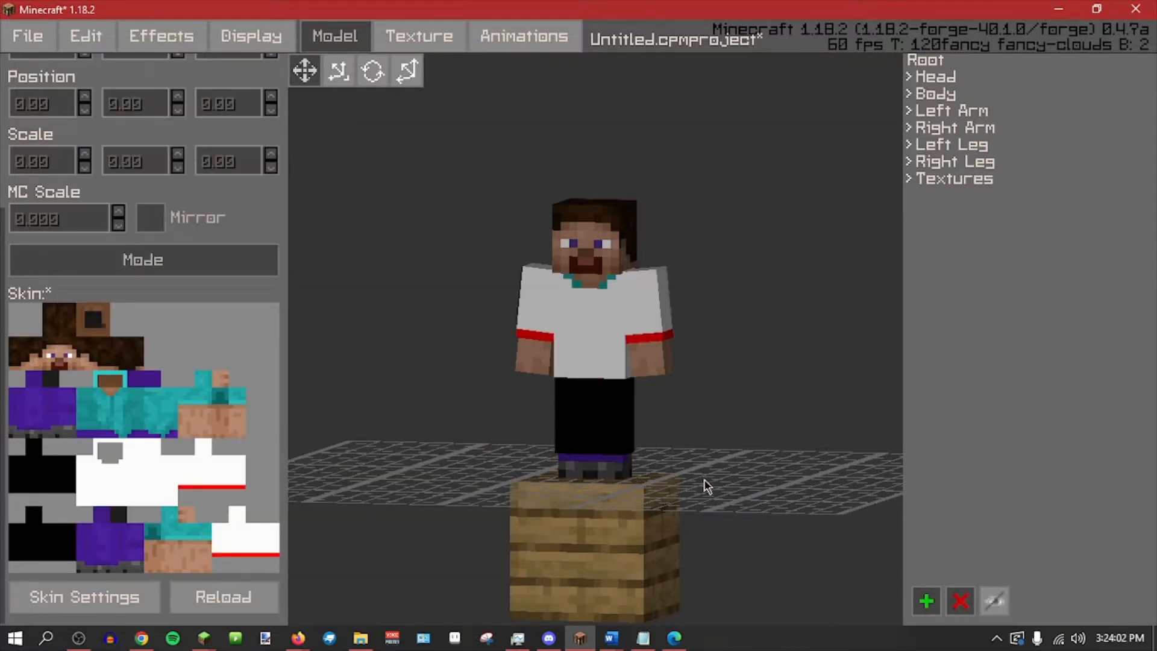
# Examine the new outer layer on the character, including the Right Sleeve part, from several angles.
pyautogui.moveTo(707, 486); pyautogui.dragTo(676, 464)
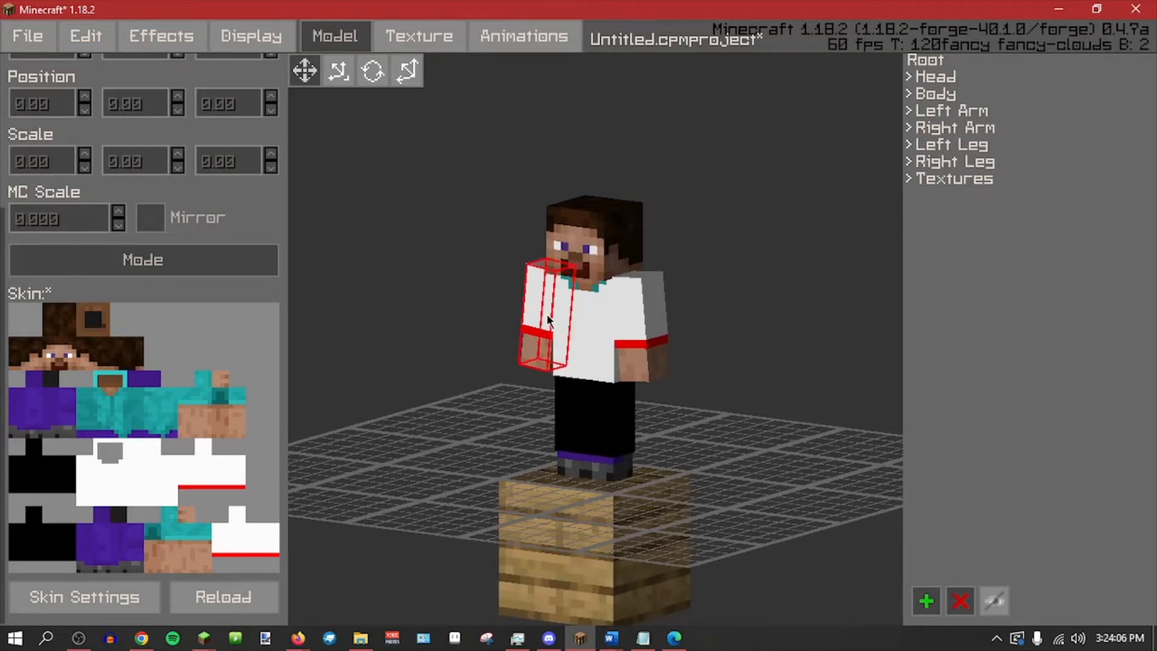
pyautogui.click(559, 320)
pyautogui.scroll(5, 705, 465)
pyautogui.moveTo(695, 480); pyautogui.dragTo(631, 460, button='middle')
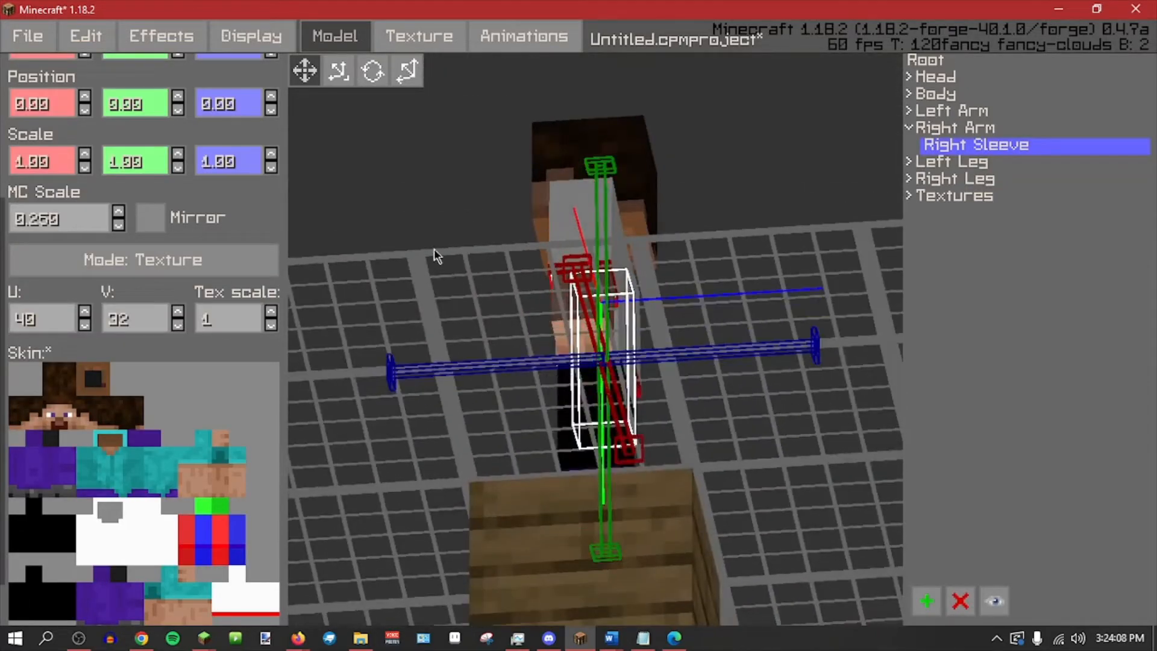
pyautogui.moveTo(434, 248); pyautogui.dragTo(531, 78, button='middle')
pyautogui.moveTo(721, 543); pyautogui.dragTo(744, 491, button='middle')
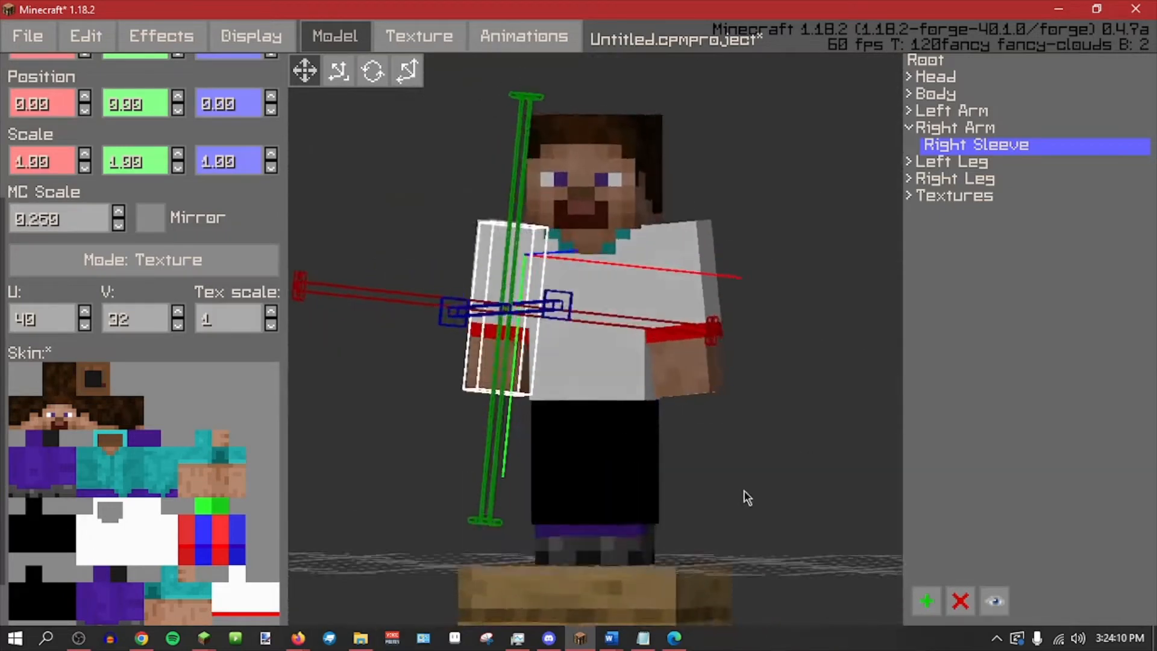
pyautogui.scroll(-3, 744, 491)
pyautogui.click(937, 59)
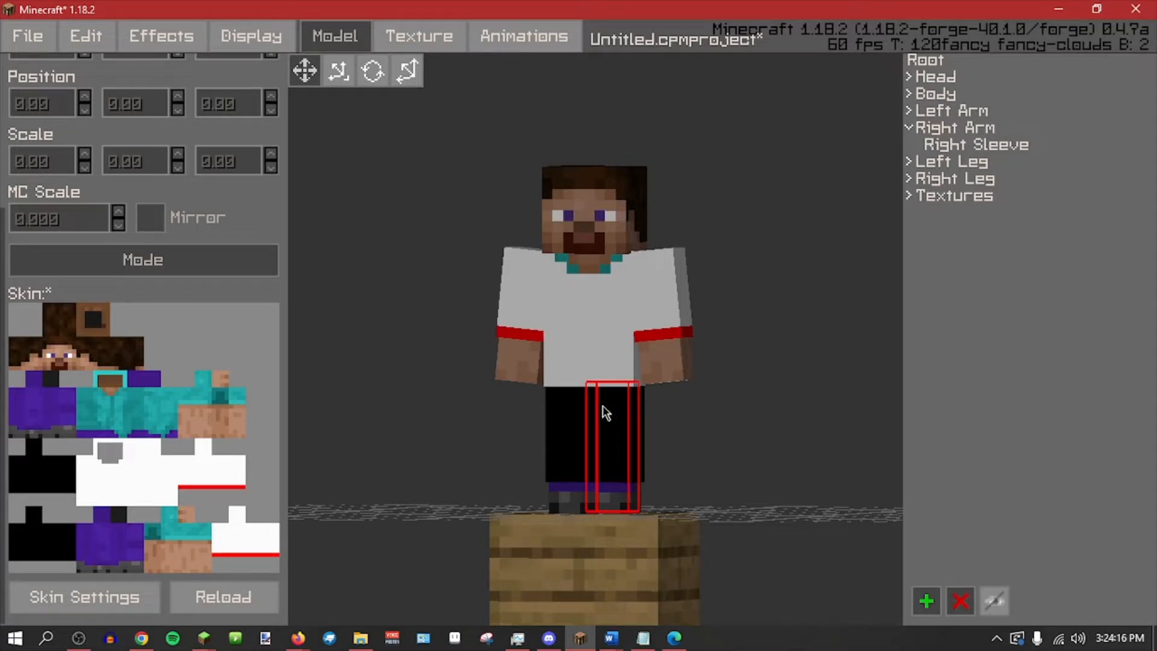
pyautogui.scroll(-1, 446, 195)
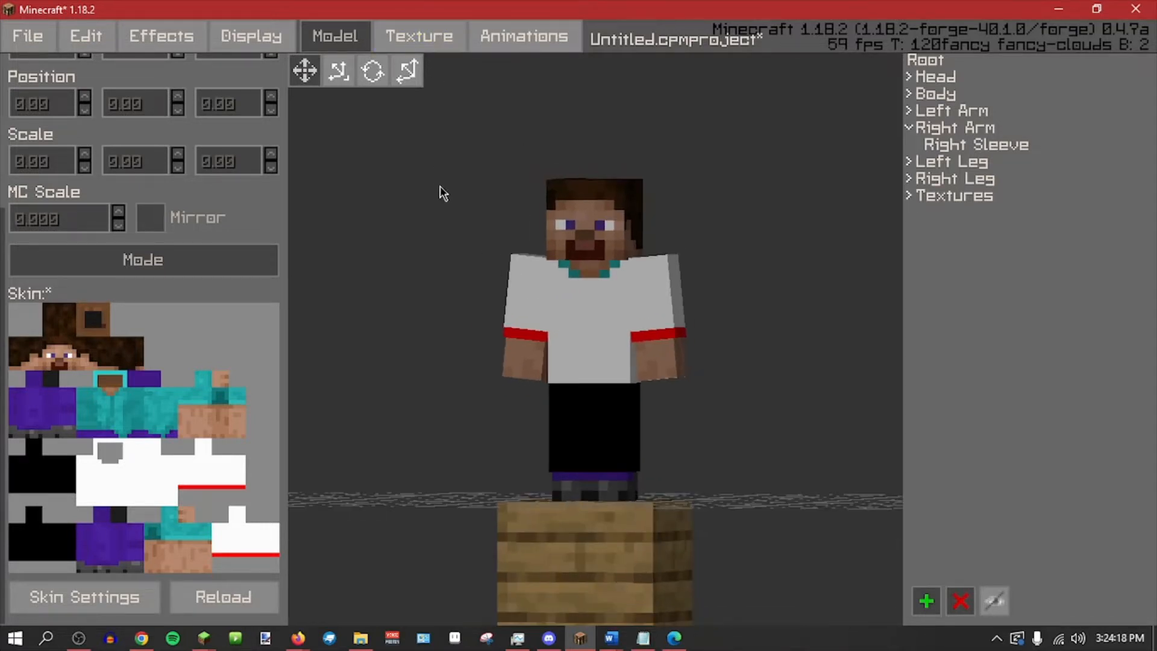
pyautogui.moveTo(442, 191); pyautogui.dragTo(465, 178, button='right')
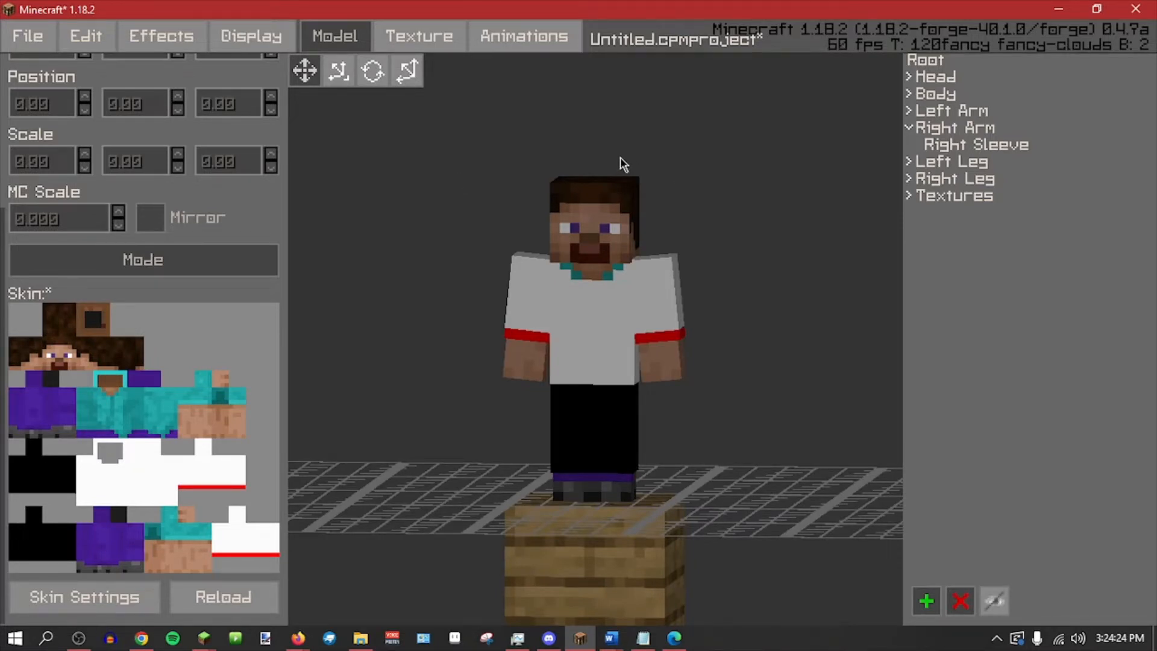
# Convert the model's vanilla parts into custom parts.
pyautogui.click(184, 39)
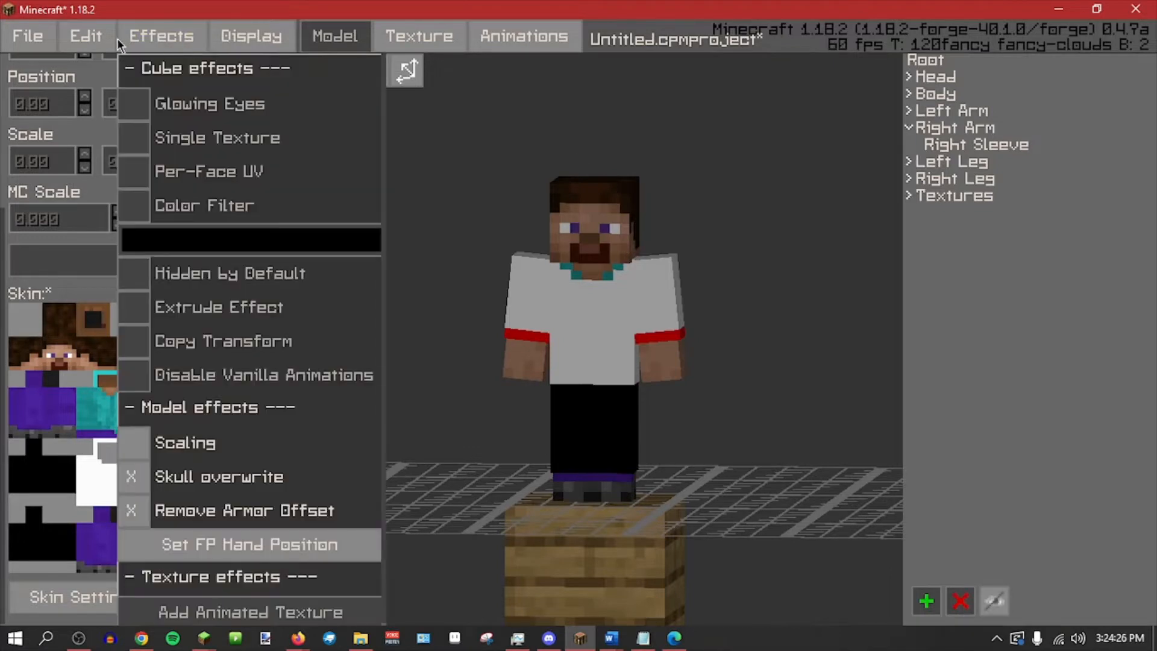
pyautogui.click(99, 37)
pyautogui.click(162, 138)
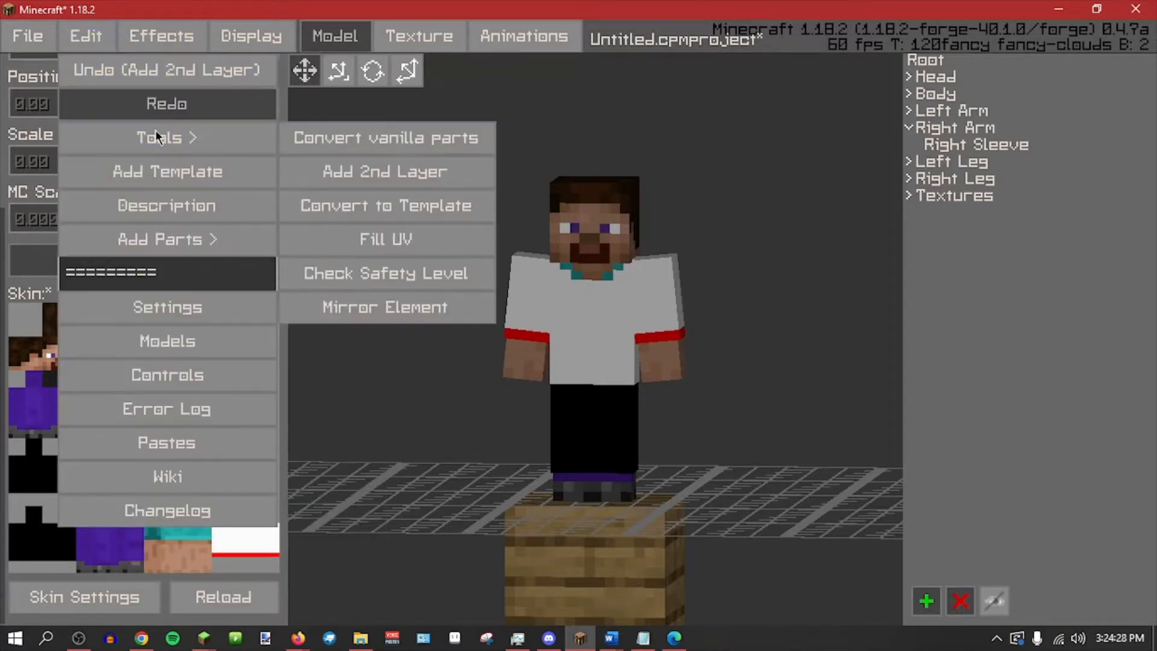
pyautogui.click(348, 137)
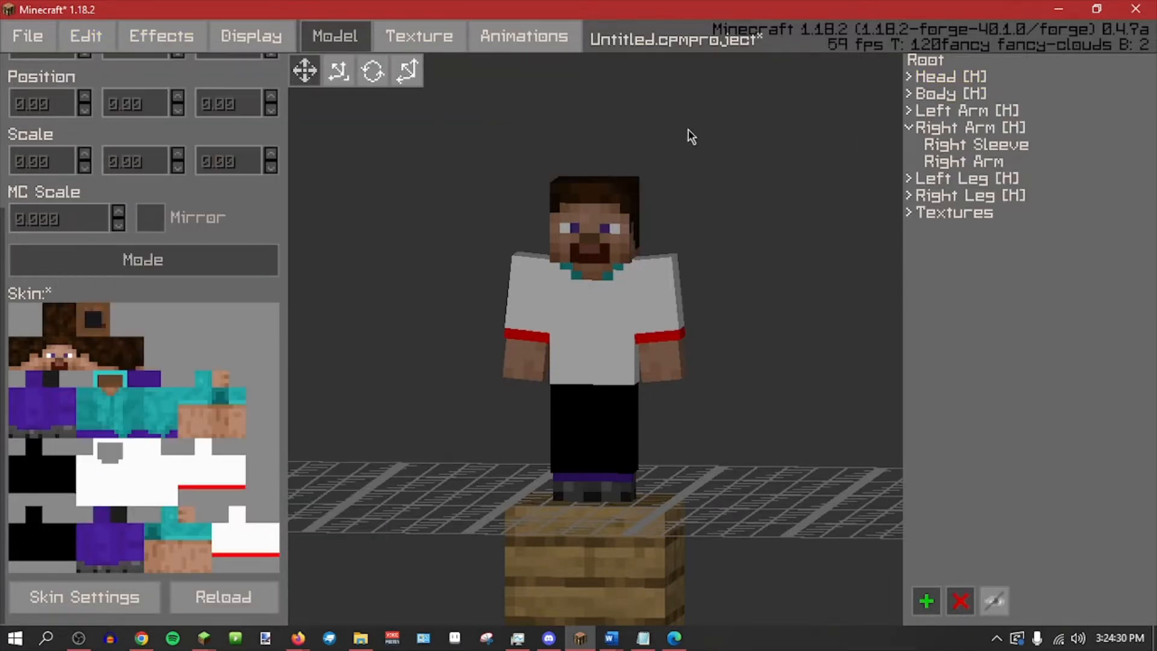
# Examine the Right Arm and Head groups, checking the effects applied to the Head group and its child parts.
pyautogui.click(931, 127)
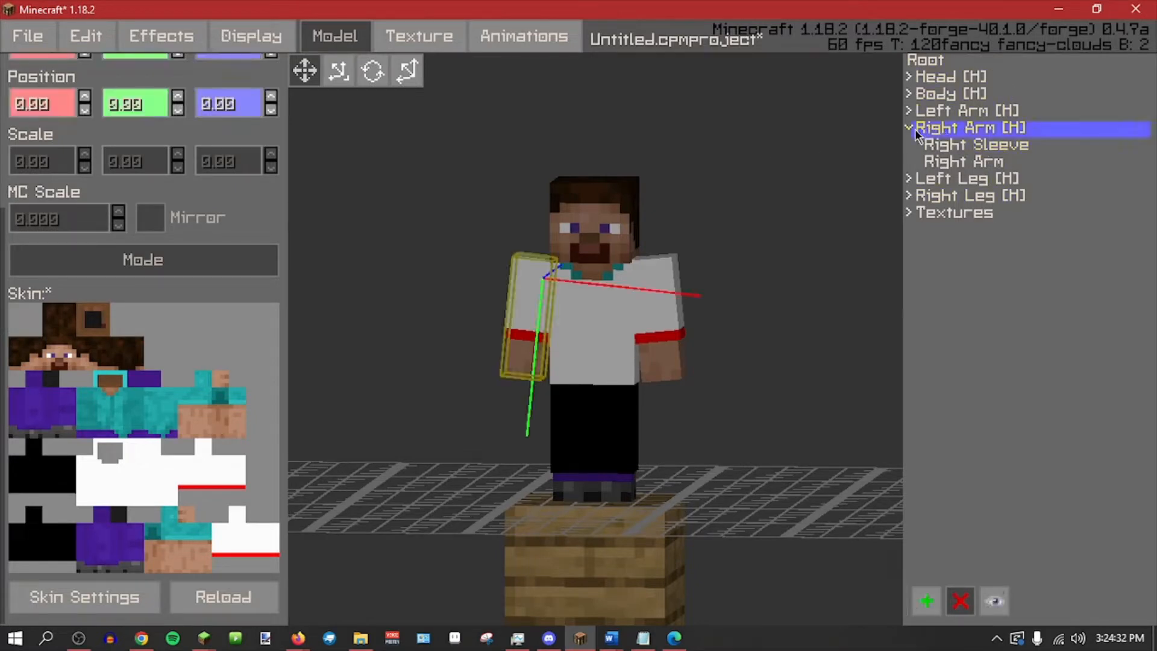
pyautogui.click(908, 128)
pyautogui.click(987, 74)
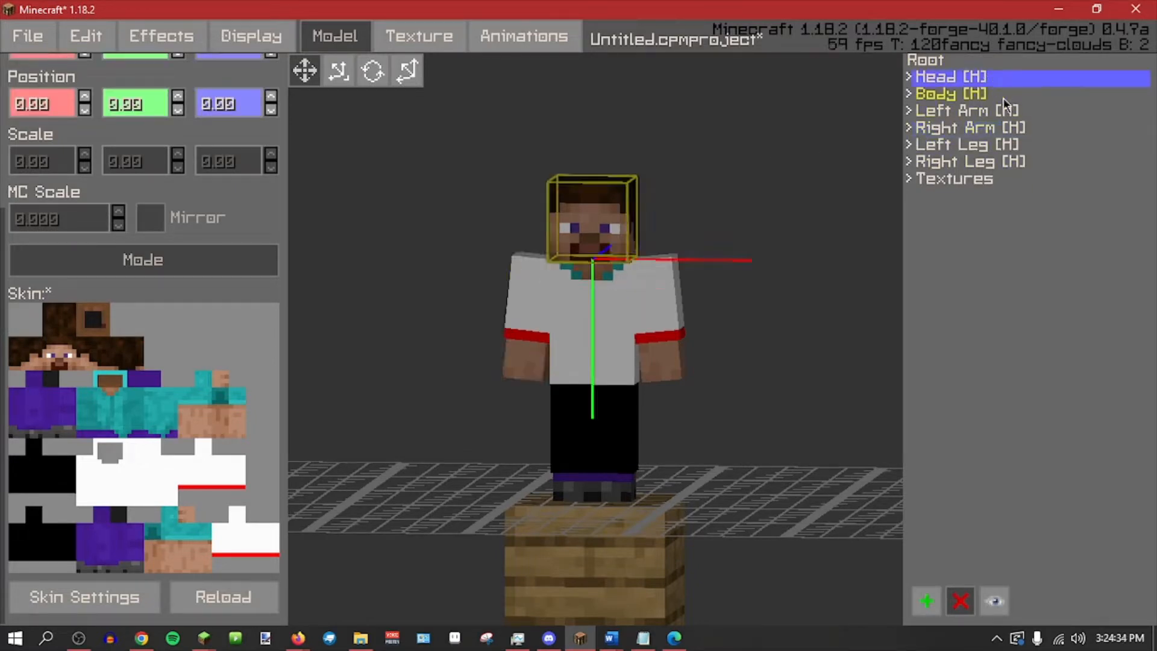
pyautogui.click(198, 33)
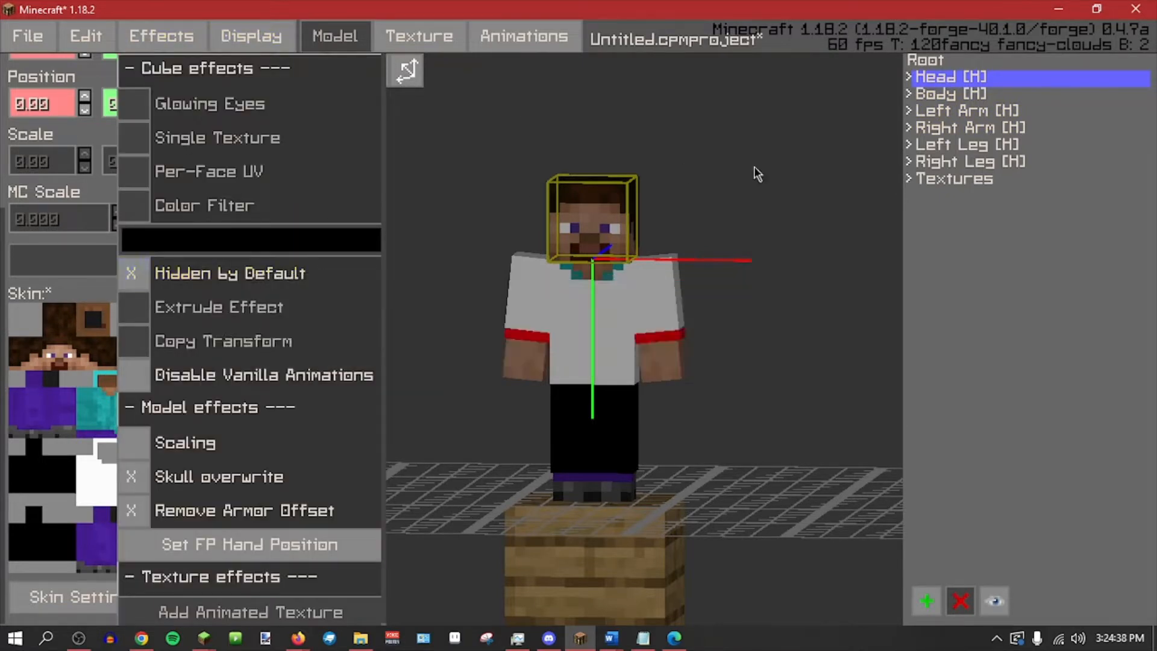
pyautogui.click(908, 77)
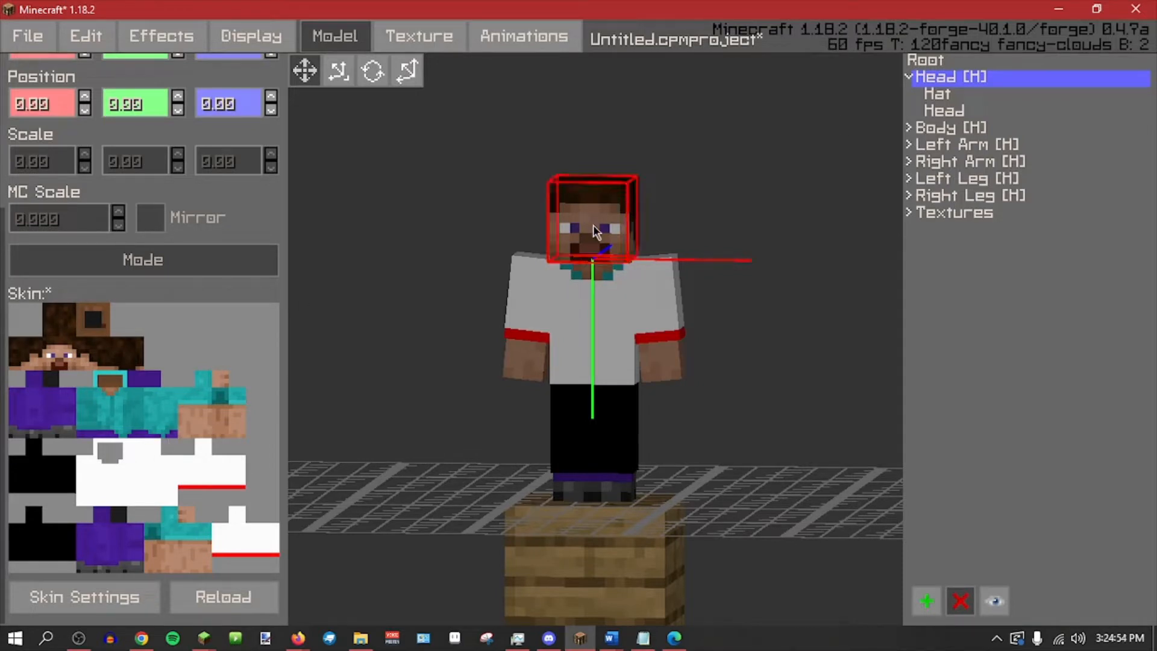
# Deselect the Head group and undo the conversion of the vanilla parts.
pyautogui.click(840, 92)
pyautogui.moveTo(702, 164); pyautogui.dragTo(716, 161, button='middle')
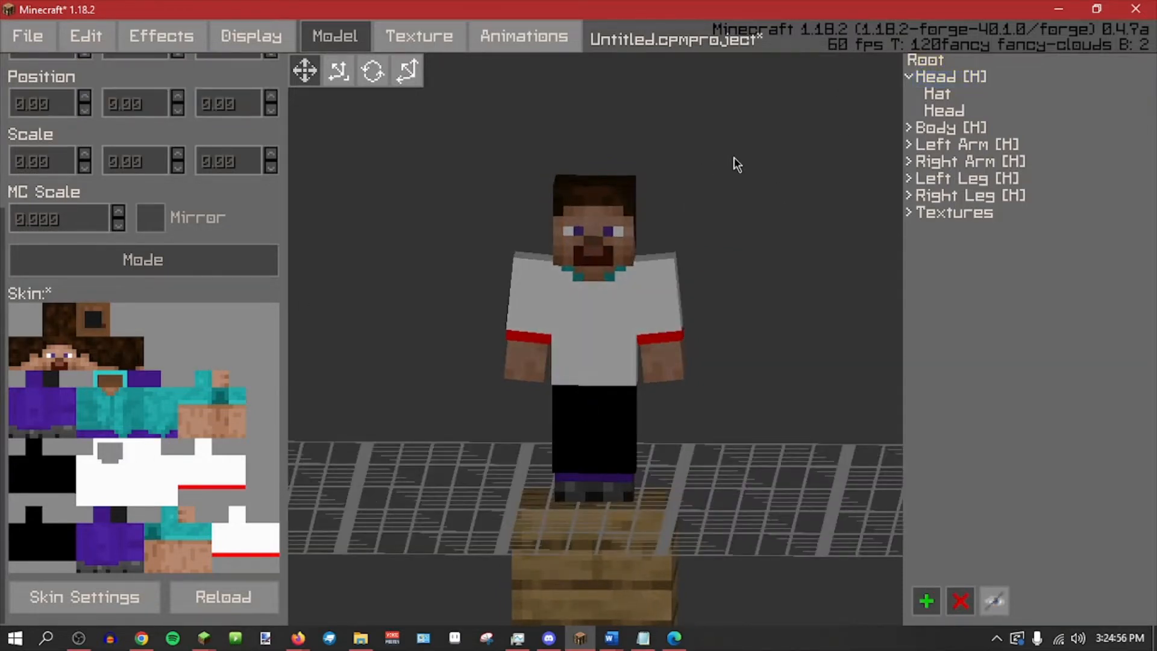
pyautogui.hotkey('ctrl', 'z')
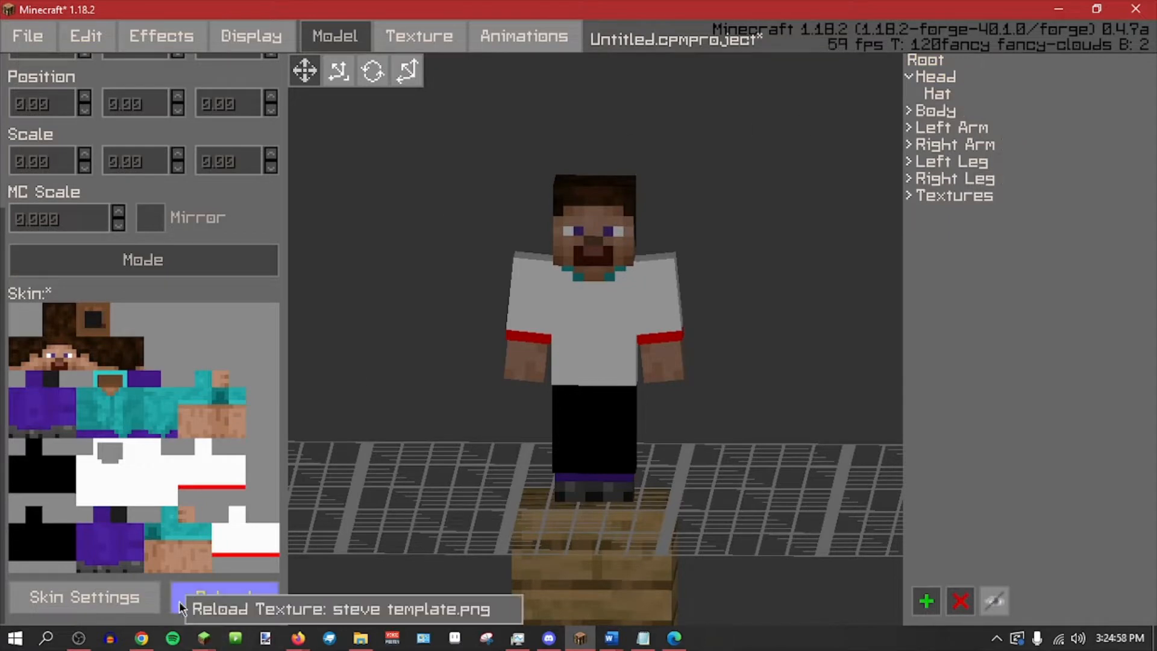
# Try to change the texture sheet width in the skin settings while the vanilla parts are still enabled.
pyautogui.click(84, 596)
pyautogui.click(481, 393)
pyautogui.press('BackSpace')
pyautogui.press('BackSpace')
pyautogui.write('1')
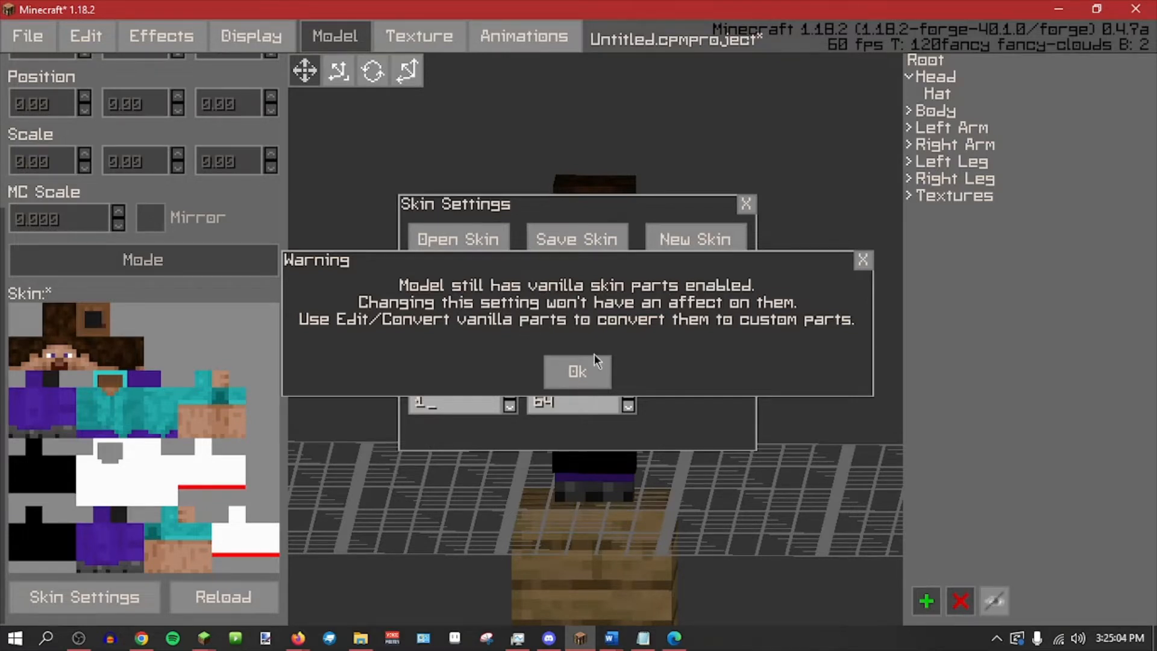
pyautogui.click(739, 204)
pyautogui.click(736, 206)
# Redo the conversion of the vanilla parts into custom parts.
pyautogui.click(161, 35)
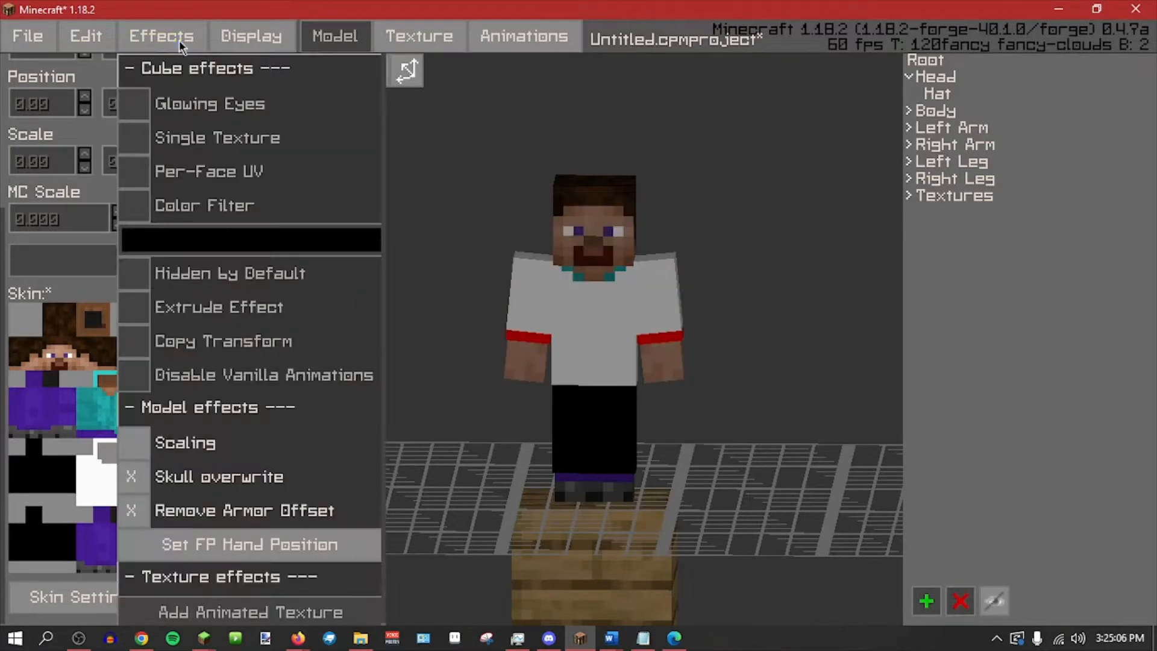
pyautogui.click(86, 36)
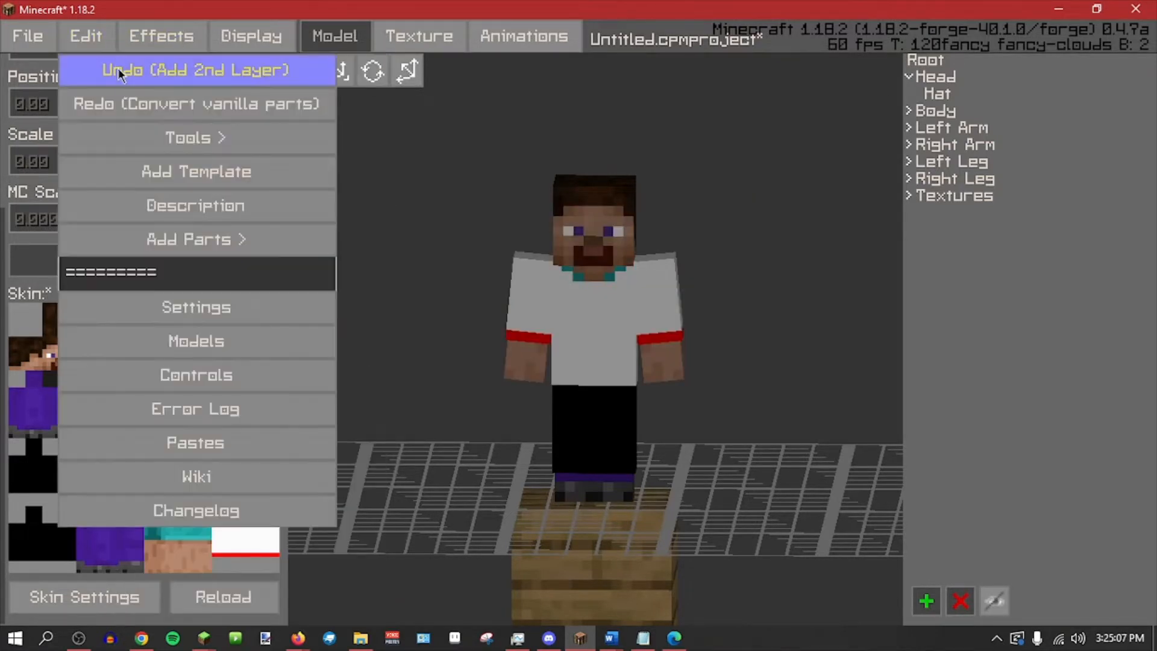
pyautogui.click(151, 106)
# Set the skin's texture sheet size to 128 wide and 128 high.
pyautogui.click(84, 597)
pyautogui.click(483, 386)
pyautogui.press('BackSpace')
pyautogui.press('BackSpace')
pyautogui.write('128')
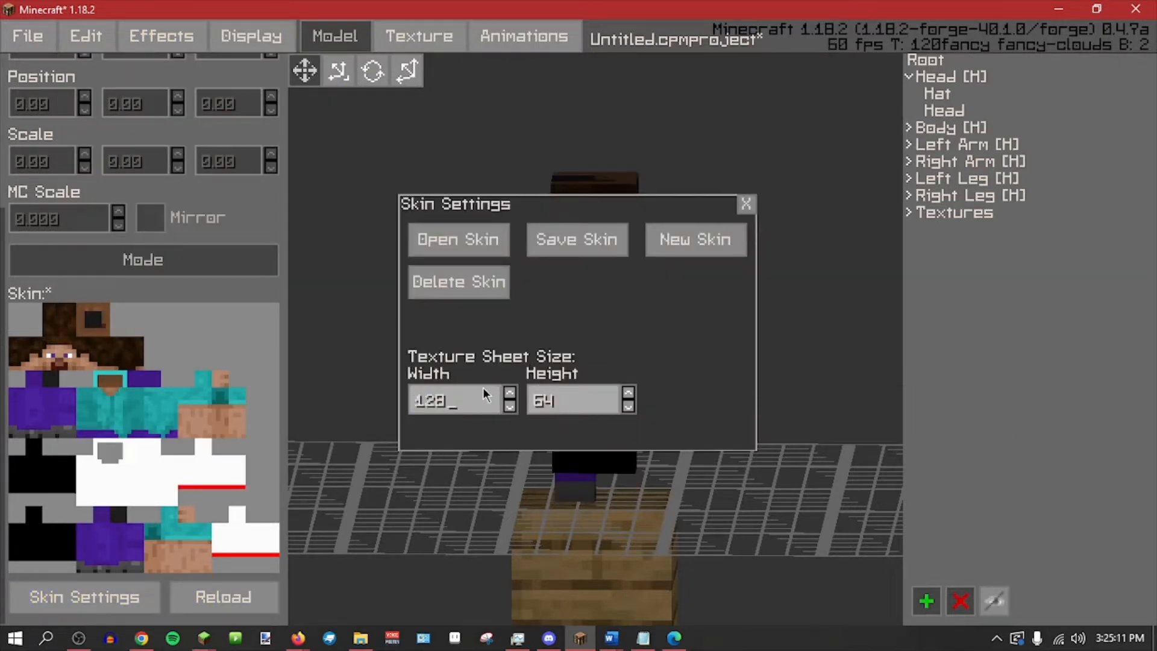
pyautogui.doubleClick(588, 399)
pyautogui.write('128')
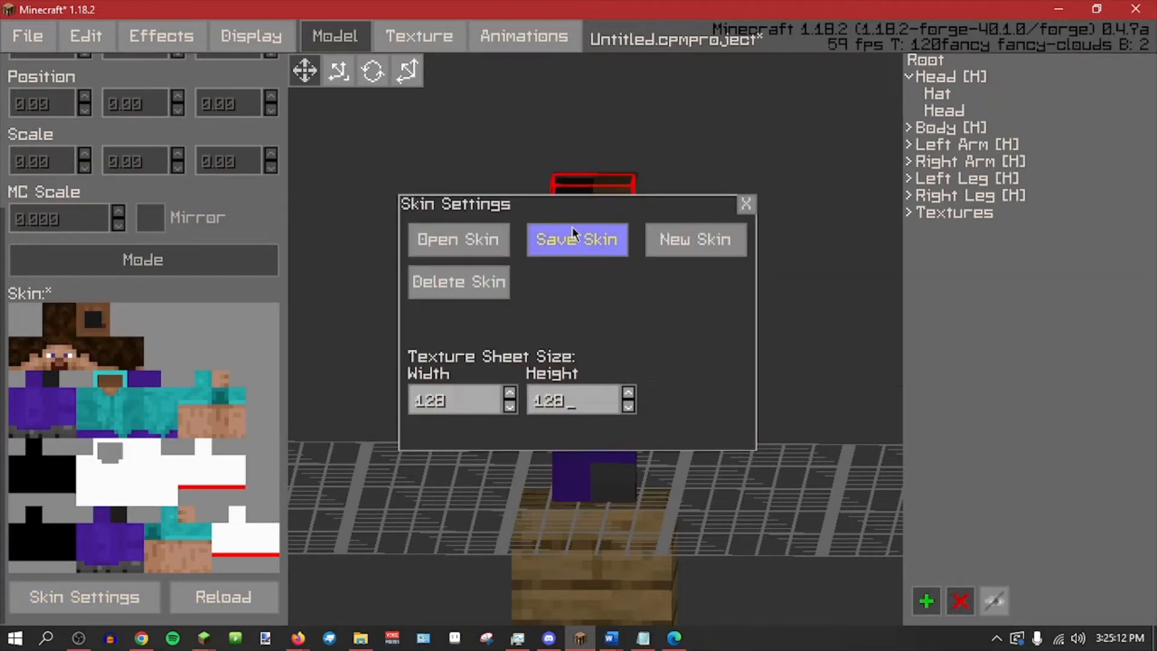
pyautogui.click(747, 203)
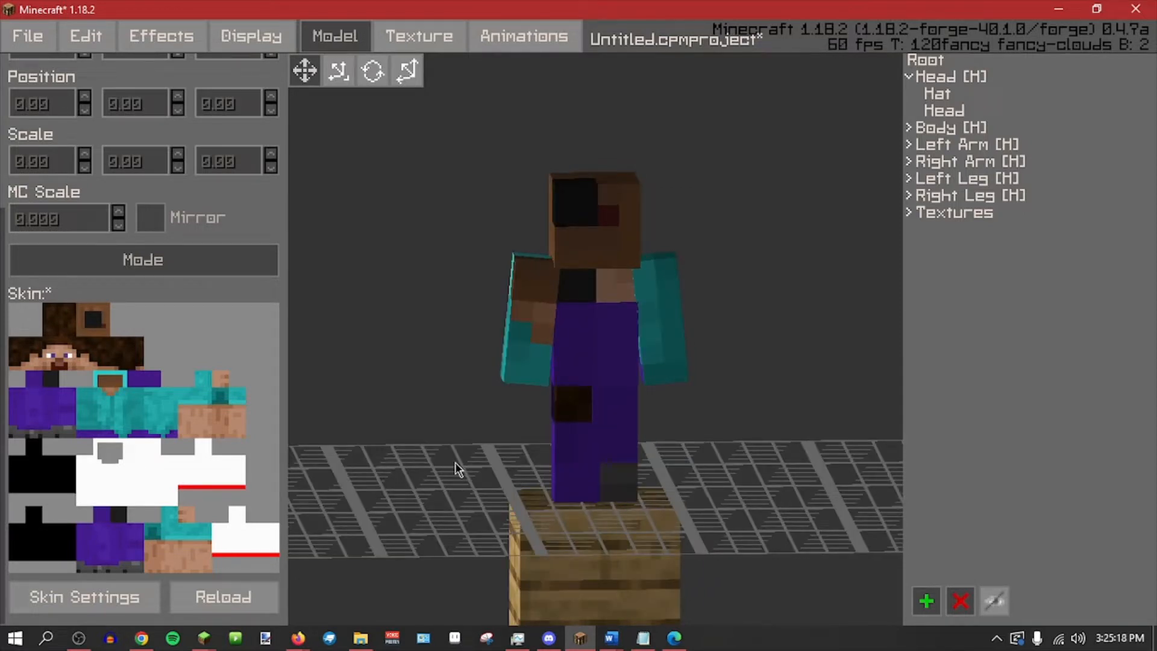
# Set the skin's texture sheet size back to 64 wide and 64 high.
pyautogui.click(133, 593)
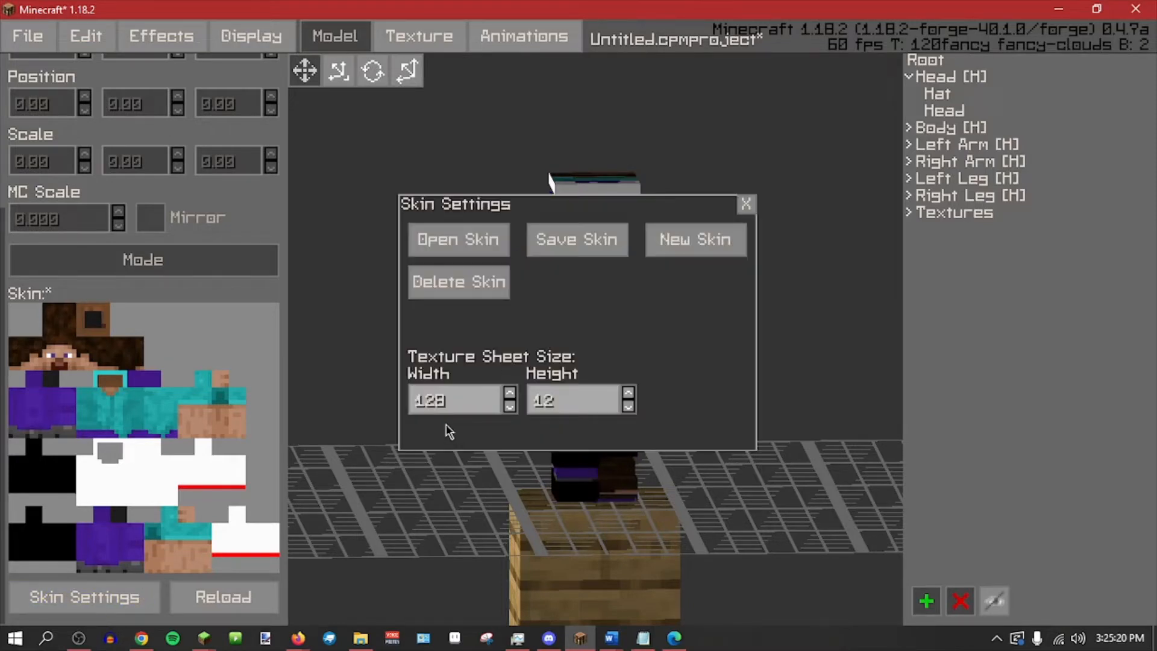
pyautogui.click(489, 390)
pyautogui.write('12')
pyautogui.press('BackSpace')
pyautogui.press('BackSpace')
pyautogui.write('64')
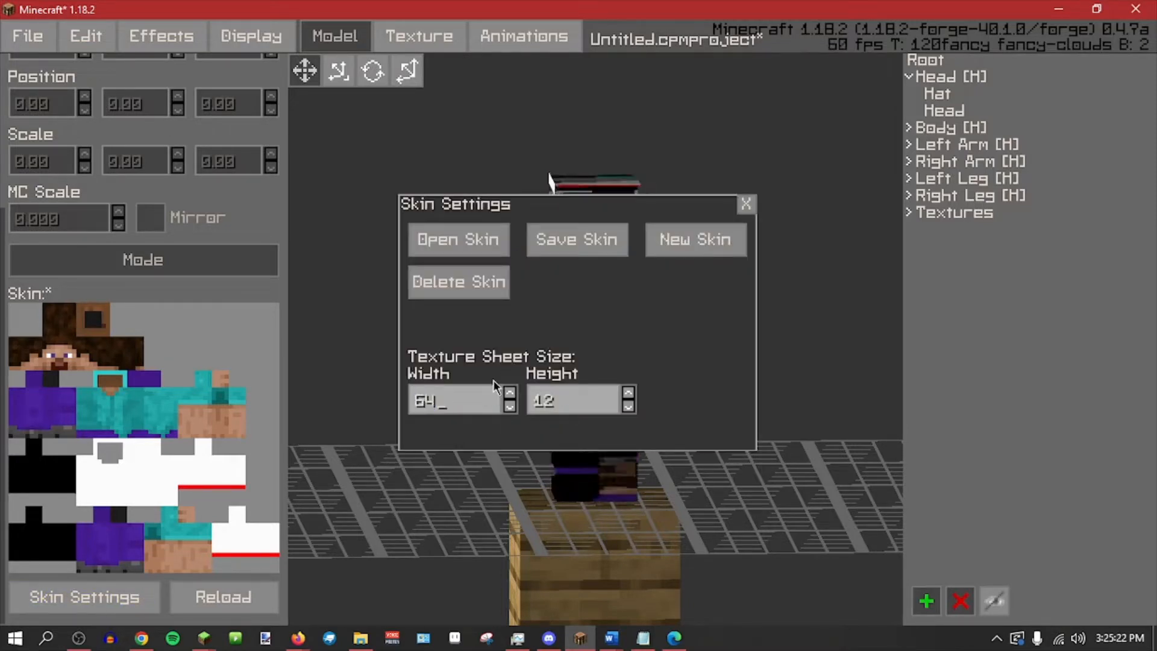
pyautogui.click(580, 400)
pyautogui.write('64')
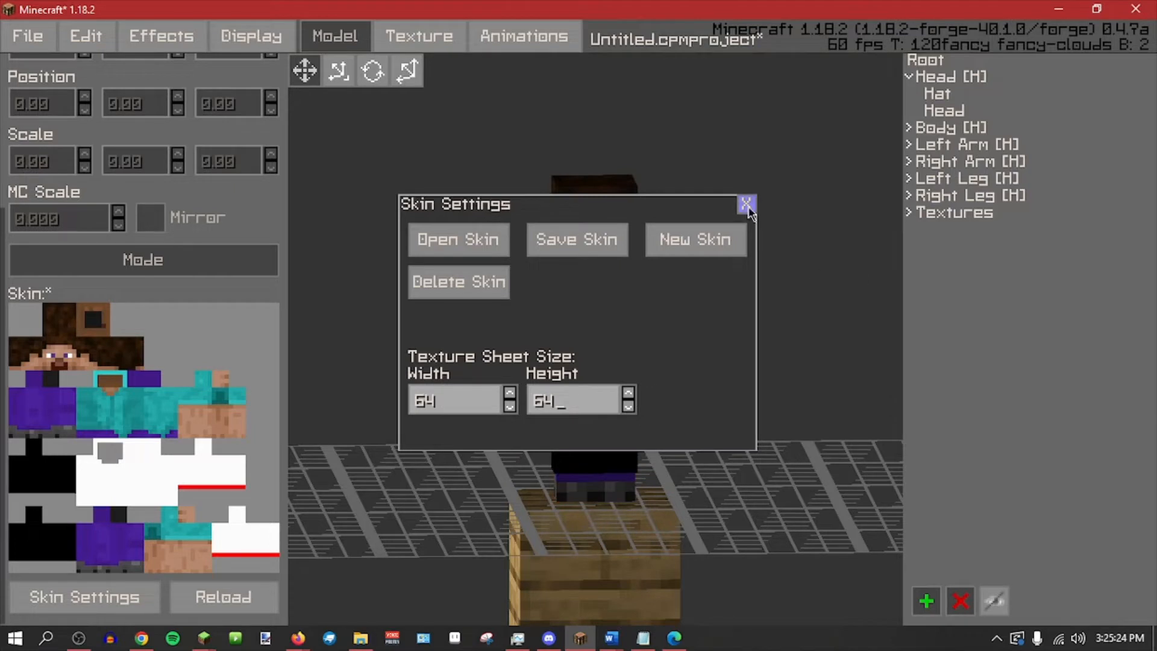
pyautogui.click(745, 204)
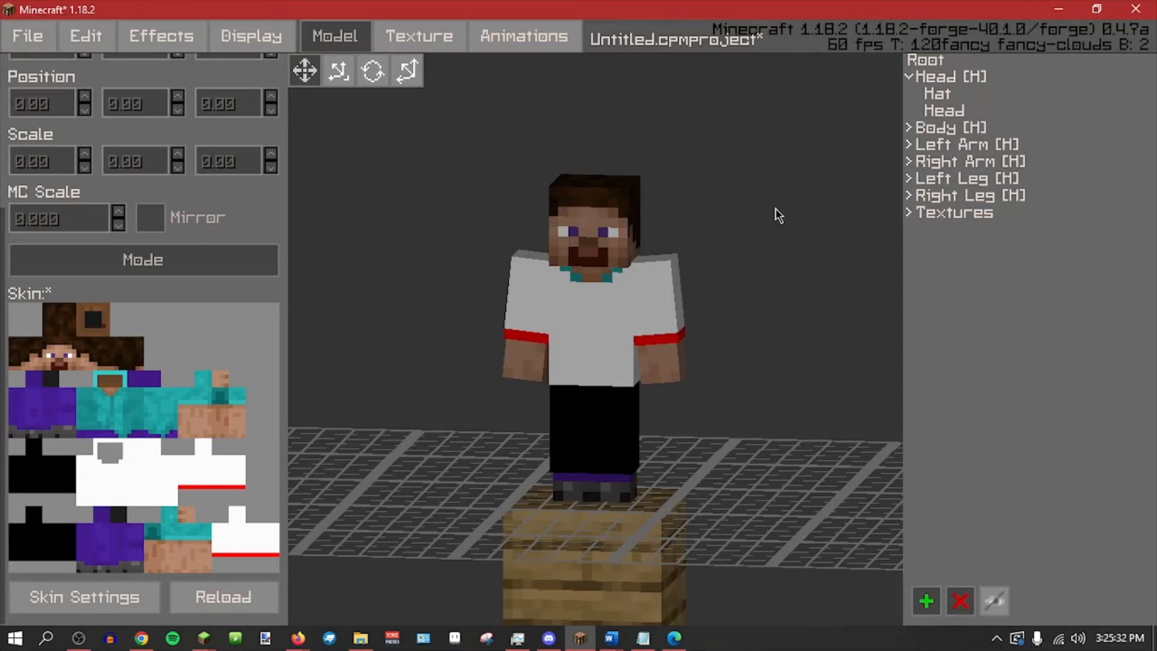
# Select and collapse the Head group, and open steve template.png in paint.net at an enlarged view.
pyautogui.click(921, 77)
pyautogui.click(909, 76)
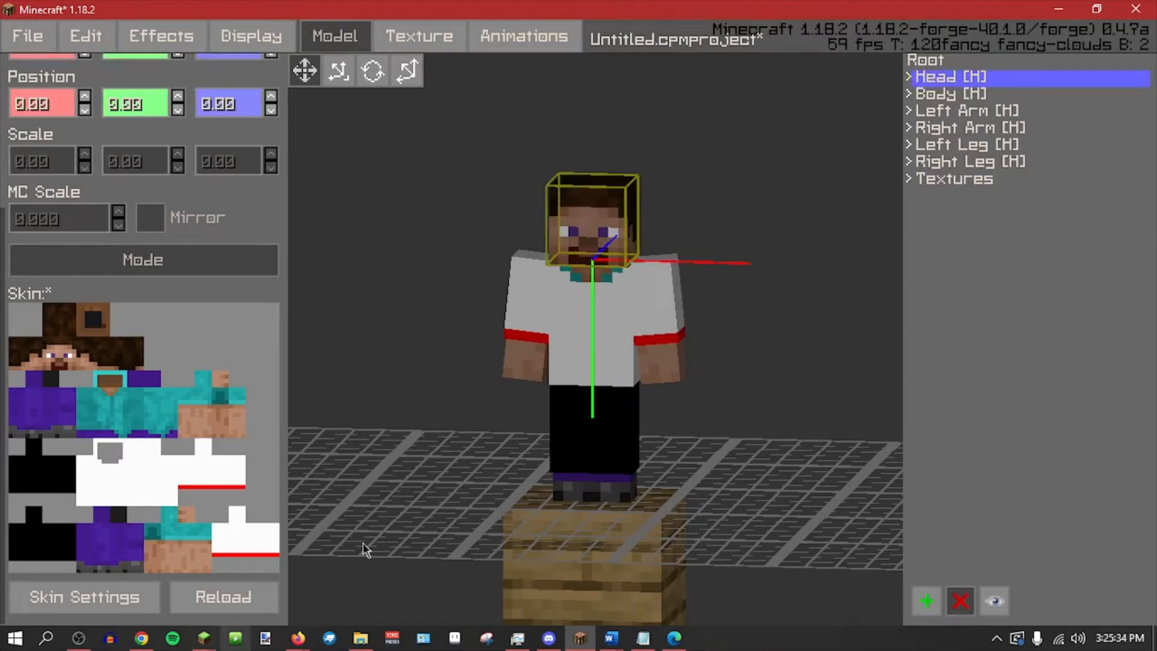
pyautogui.click(266, 637)
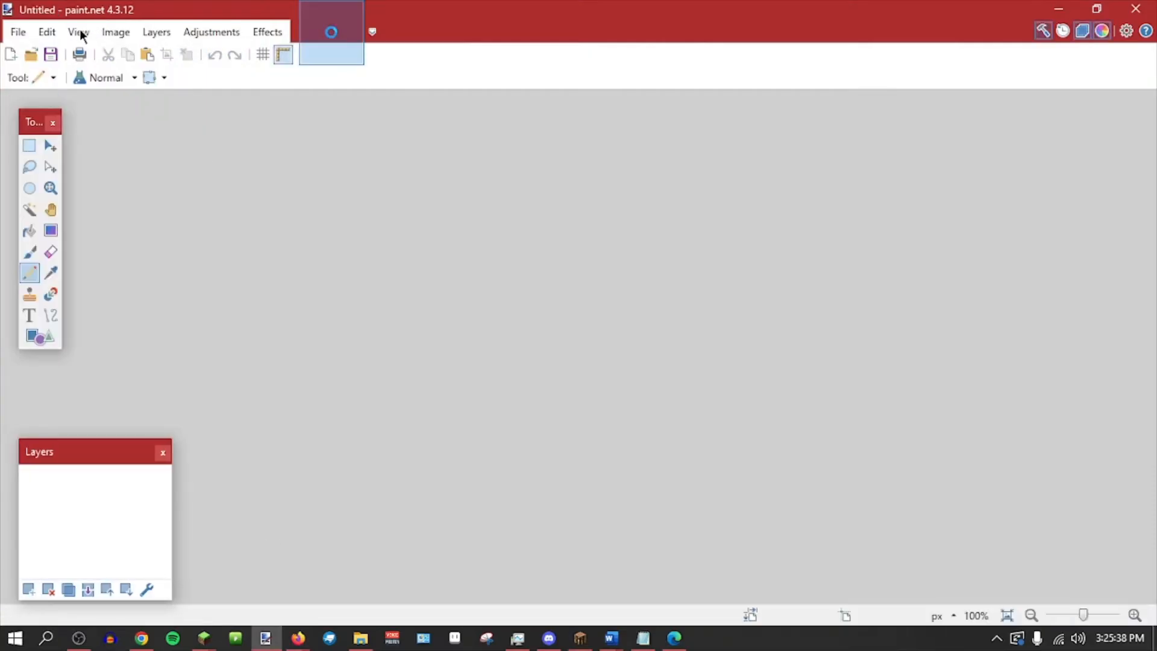
pyautogui.click(18, 33)
pyautogui.click(34, 74)
pyautogui.moveTo(403, 22); pyautogui.dragTo(0, 129)
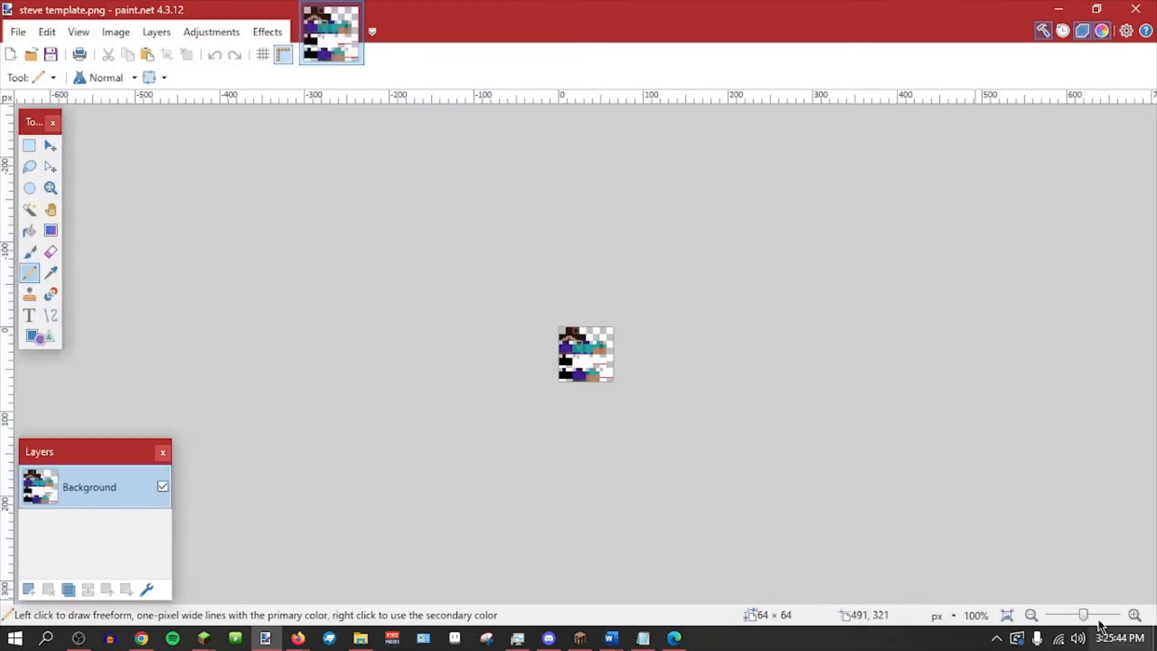
pyautogui.moveTo(1085, 615); pyautogui.dragTo(1096, 613)
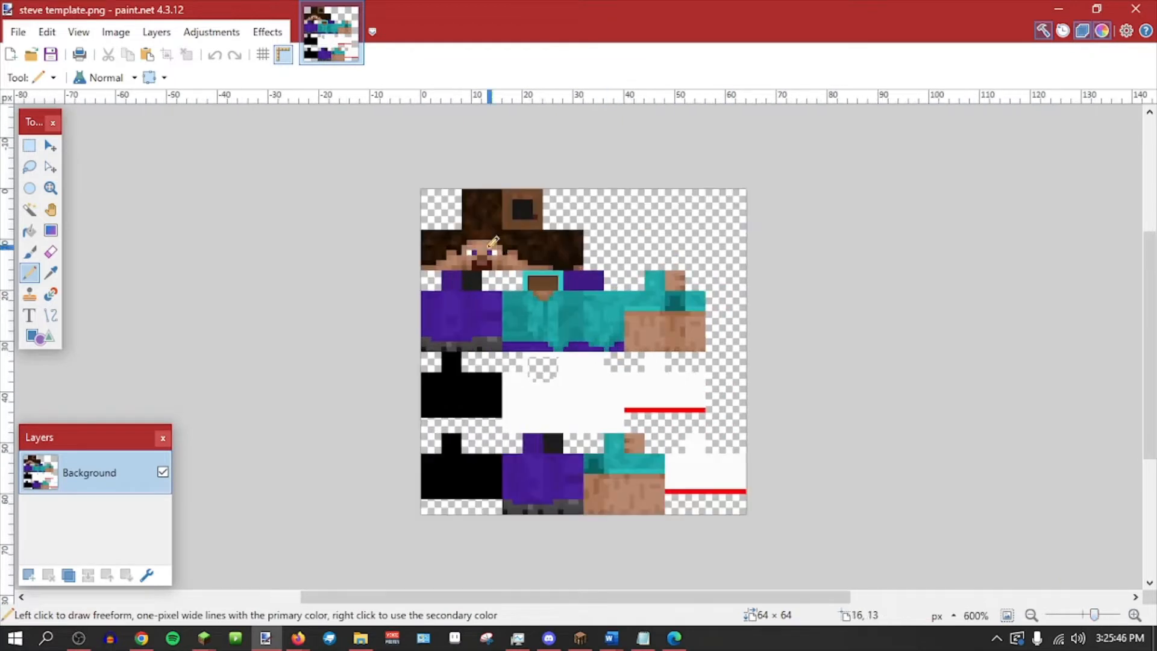
# Mark the unused 8 × 48 pixel strip along the texture's right edge, deselect it, and compare the texture with the Minecraft skin preview.
pyautogui.click(29, 146)
pyautogui.click(1136, 615)
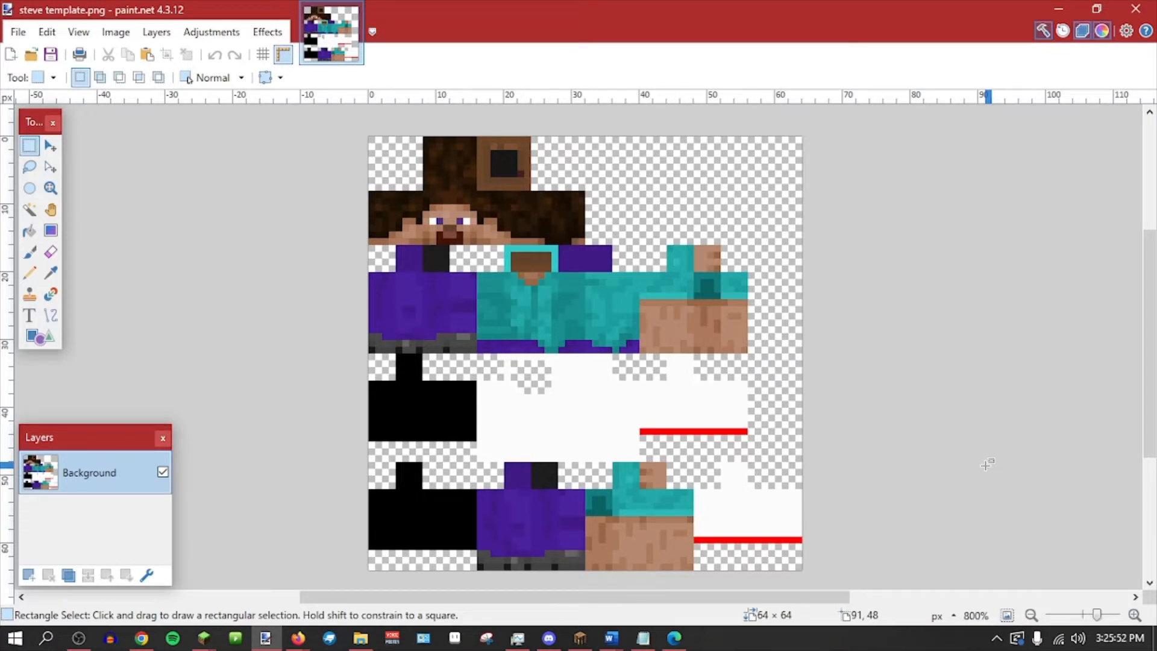
pyautogui.moveTo(808, 489); pyautogui.dragTo(755, 124)
pyautogui.moveTo(750, 458); pyautogui.dragTo(824, 137)
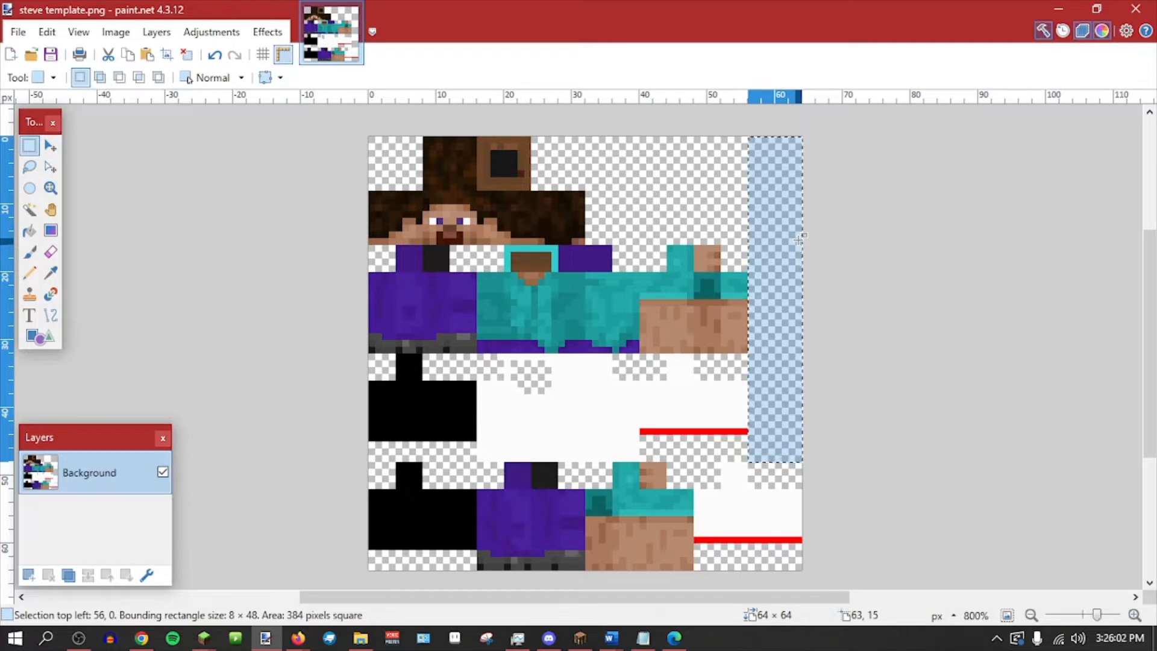
pyautogui.click(247, 279)
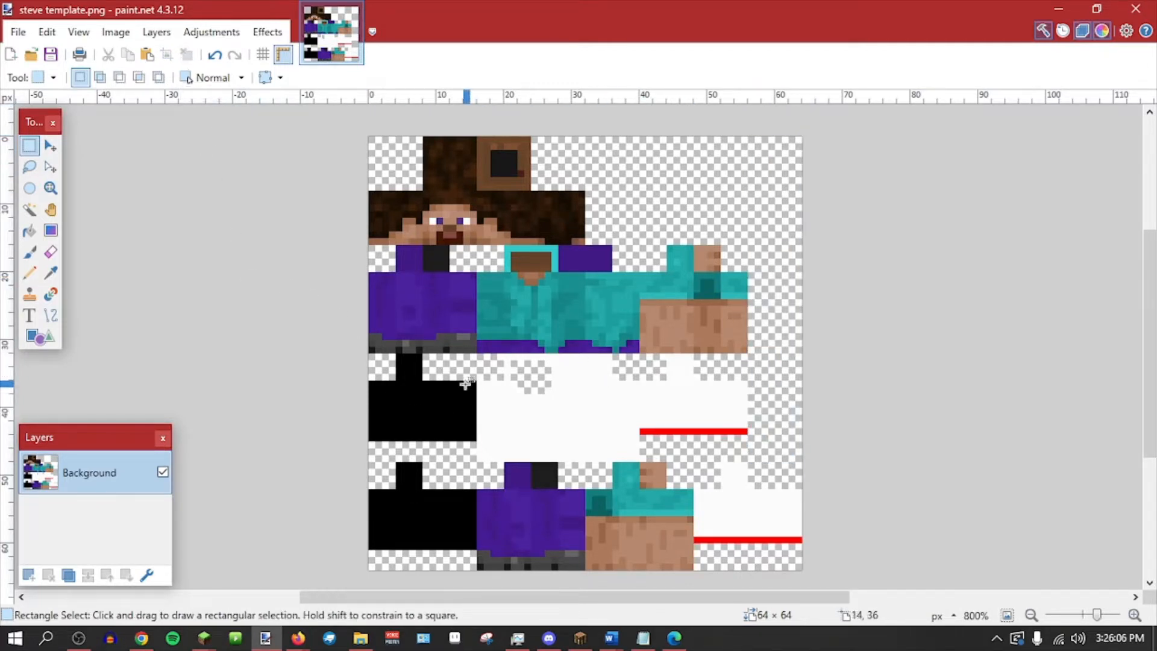
pyautogui.click(581, 638)
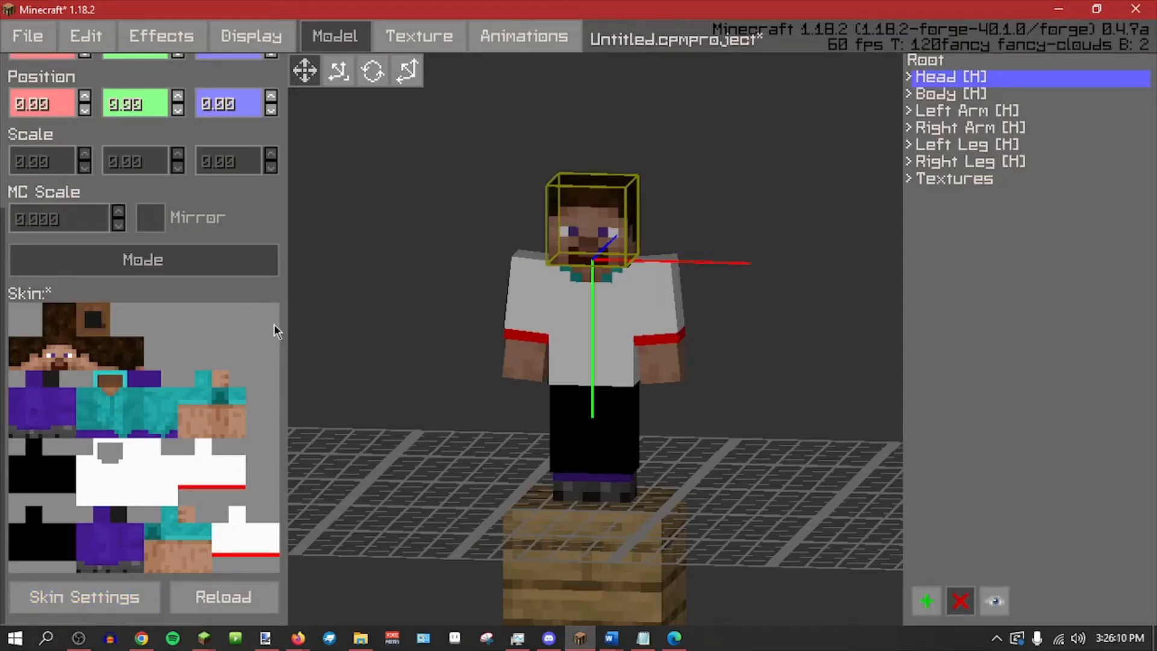
pyautogui.click(569, 625)
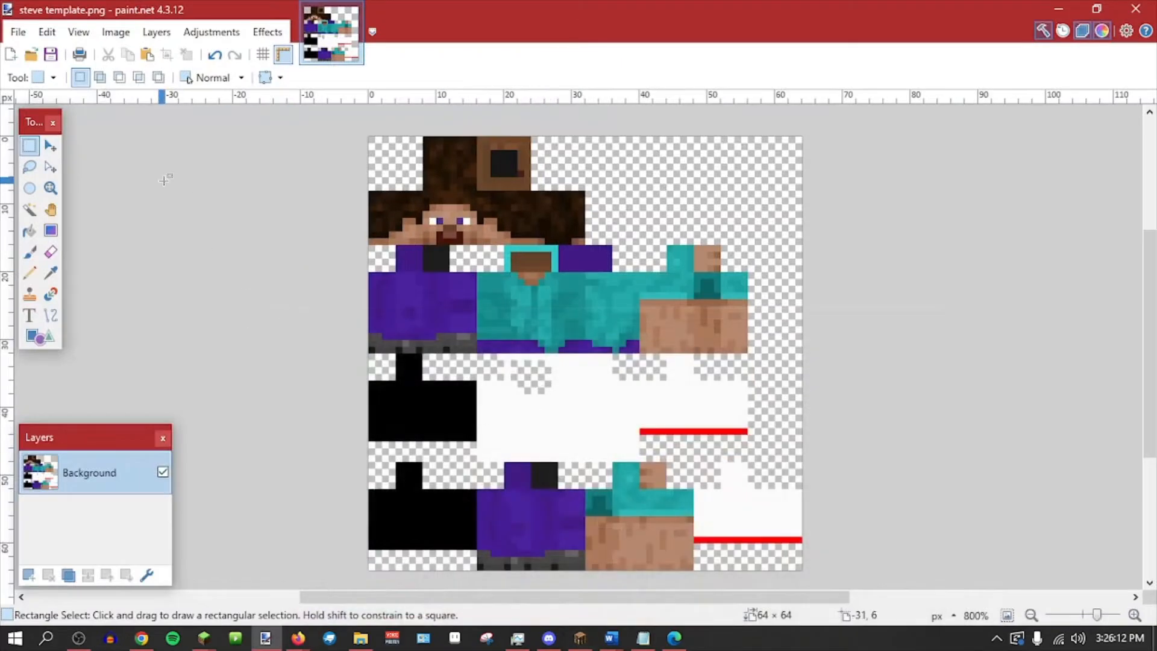
# Enlarge the canvas to 128 × 128 pixels with the Top Left anchor.
pyautogui.click(126, 33)
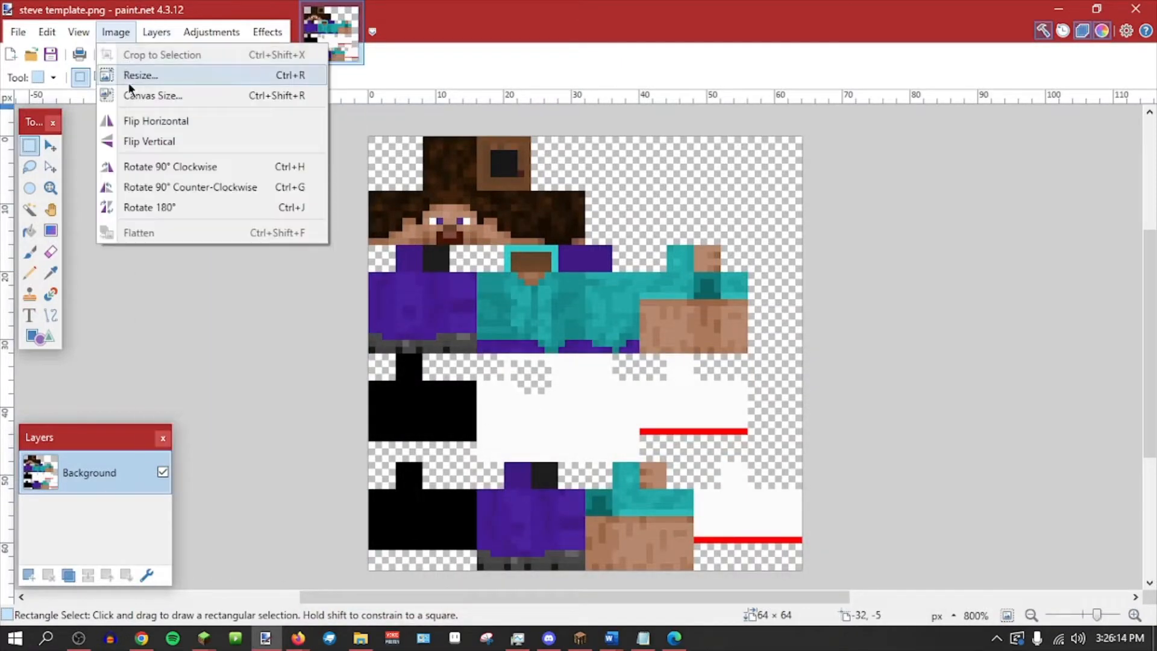
pyautogui.click(135, 95)
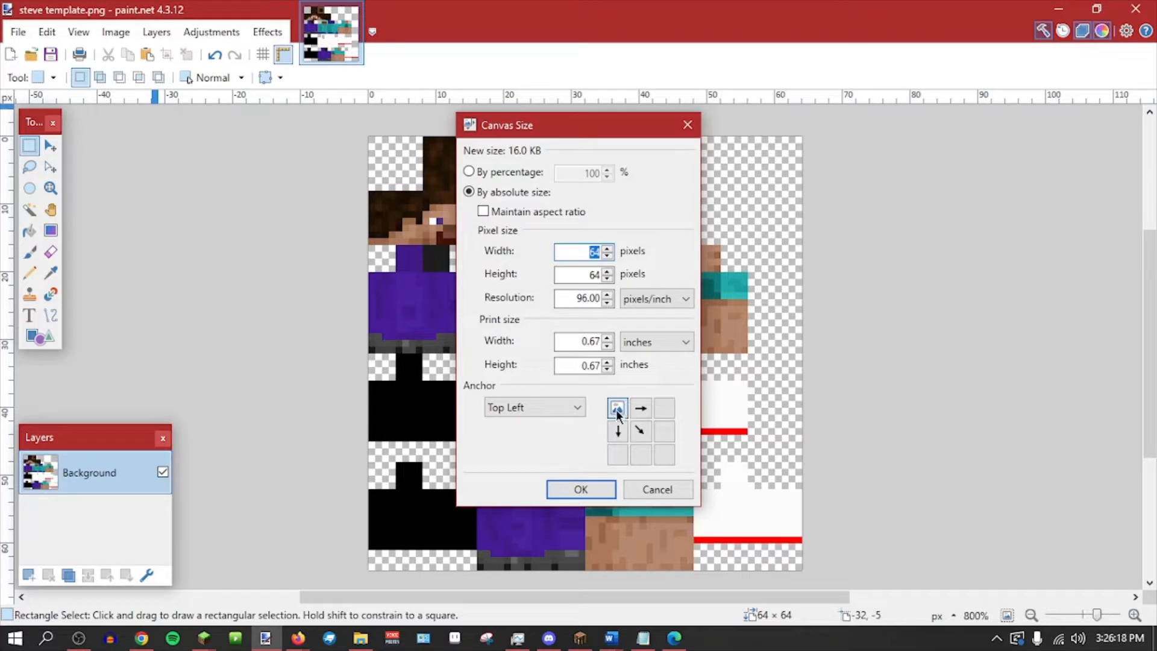
pyautogui.press('Tab')
pyautogui.write('128')
pyautogui.click(585, 253)
pyautogui.write('128')
pyautogui.click(580, 488)
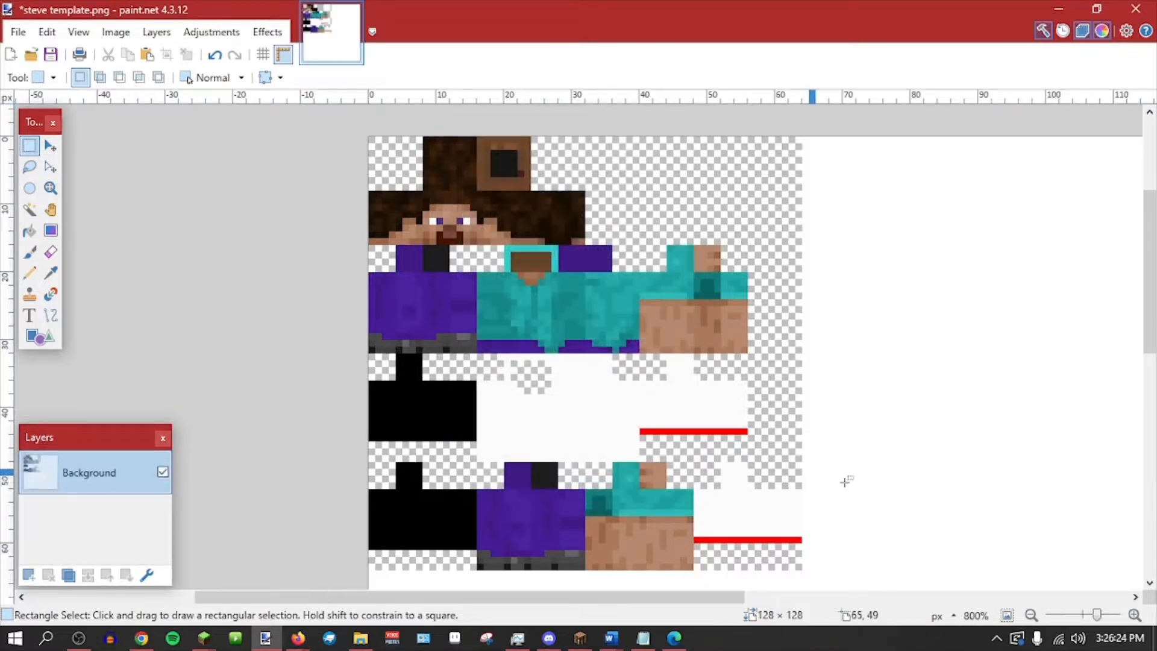
# Try to select the added white canvas area with the Magic Wand, and undo the selection.
pyautogui.click(1006, 616)
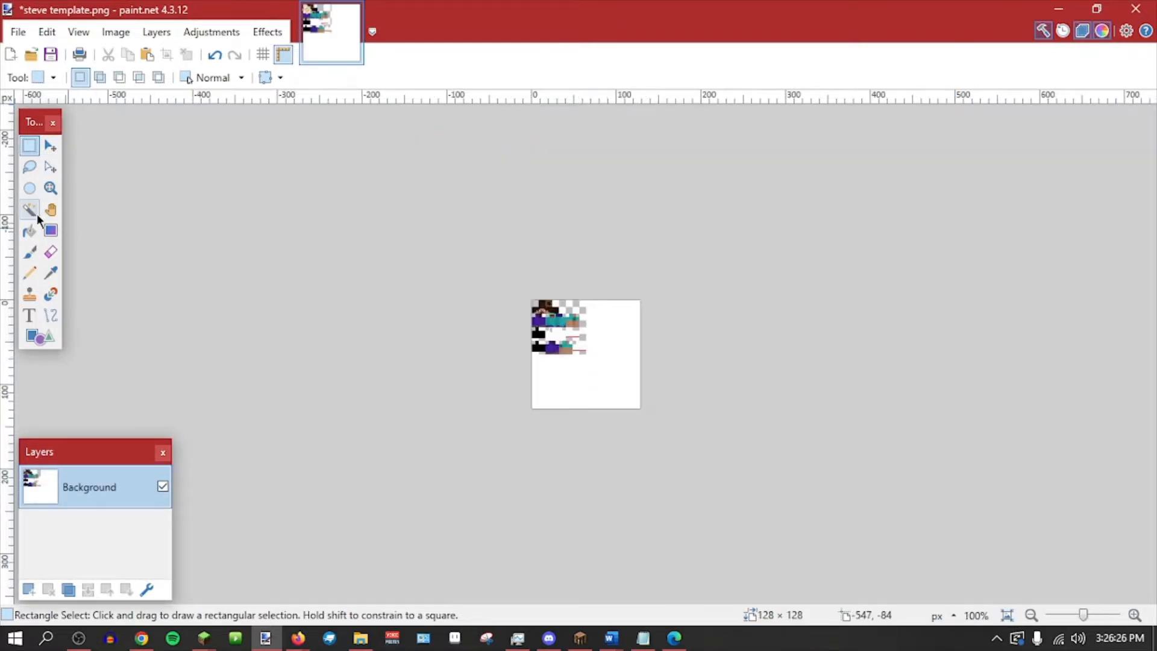
pyautogui.click(38, 215)
pyautogui.click(597, 401)
pyautogui.click(1135, 614)
pyautogui.click(1135, 614)
pyautogui.click(1134, 614)
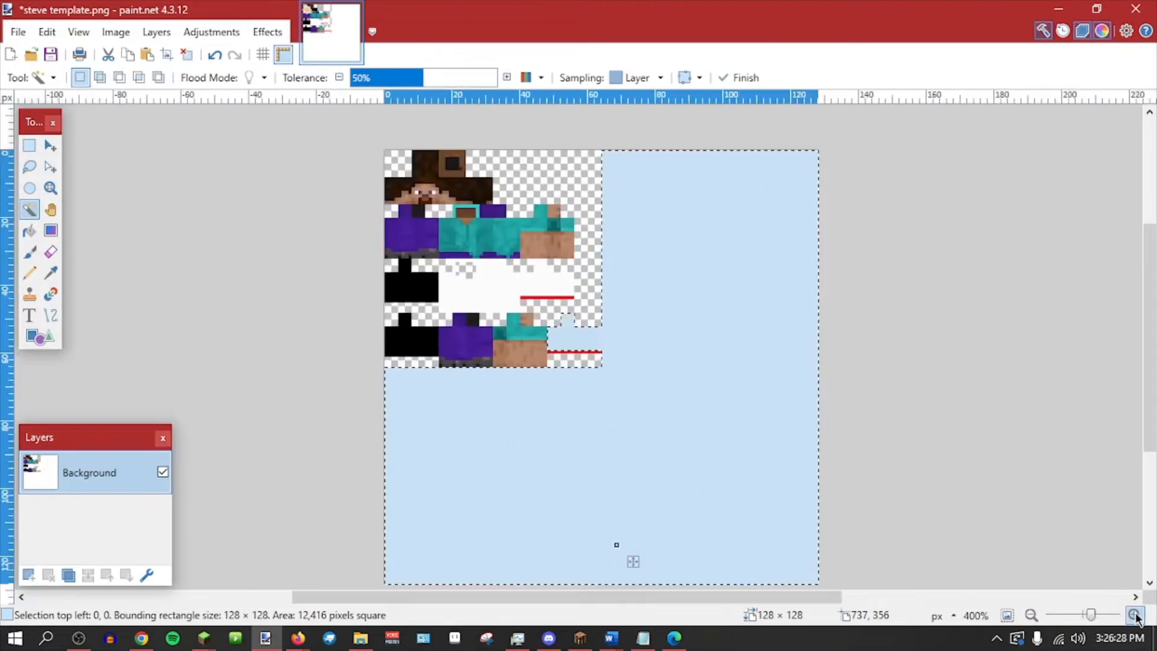
pyautogui.hotkey('ctrl', 'z')
# Delete the white areas below and to the right of the original skin texture, and save steve template.png with the default PNG settings.
pyautogui.click(29, 145)
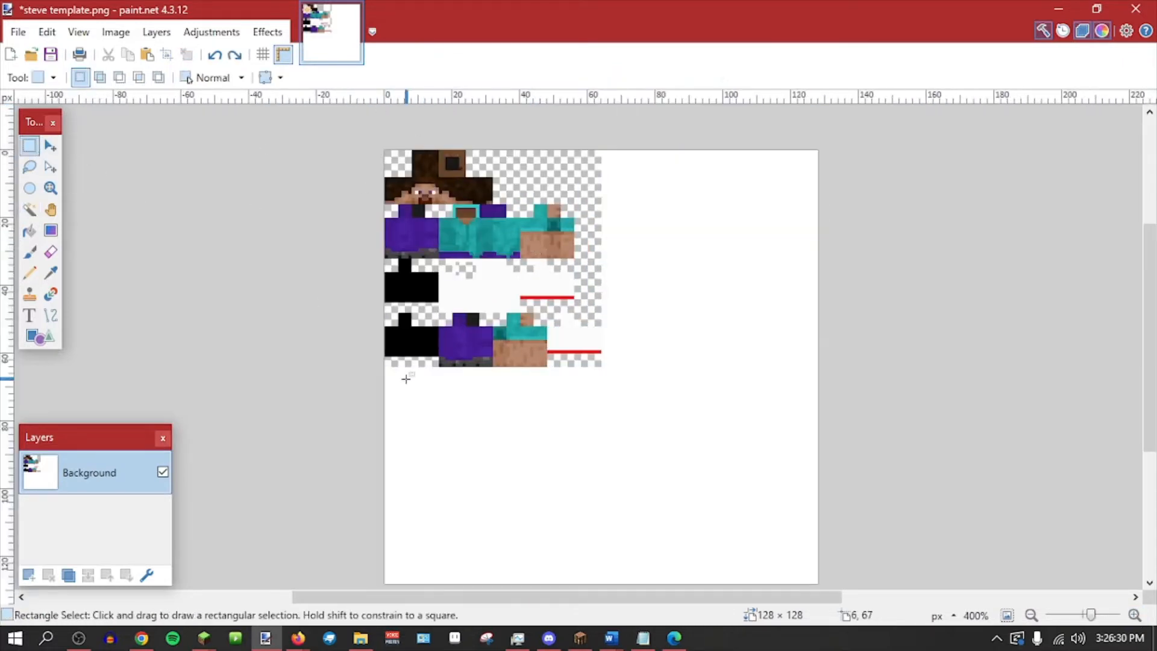
pyautogui.moveTo(392, 374); pyautogui.dragTo(783, 581)
pyautogui.click(395, 386)
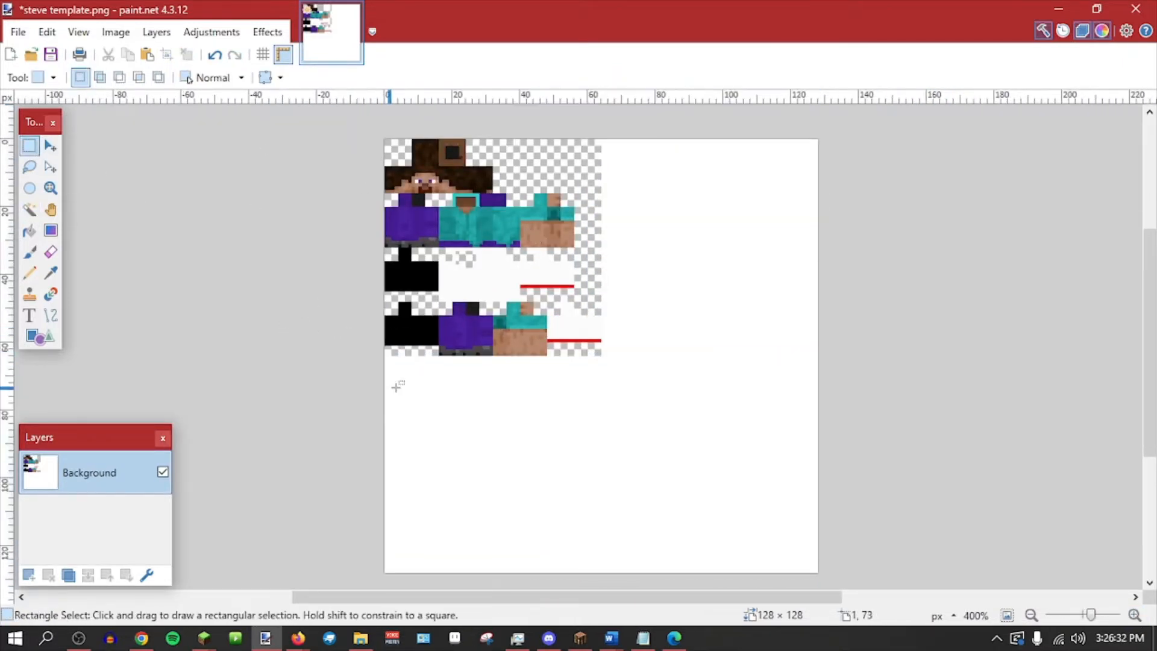
pyautogui.moveTo(385, 353); pyautogui.dragTo(823, 577)
pyautogui.press('Delete')
pyautogui.moveTo(922, 473)
pyautogui.mouseDown()
pyautogui.moveTo(622, 91)
pyautogui.moveTo(601, 91)
pyautogui.mouseUp()
pyautogui.press('Delete')
pyautogui.hotkey('ctrl', 'd')
pyautogui.hotkey('ctrl', 's')
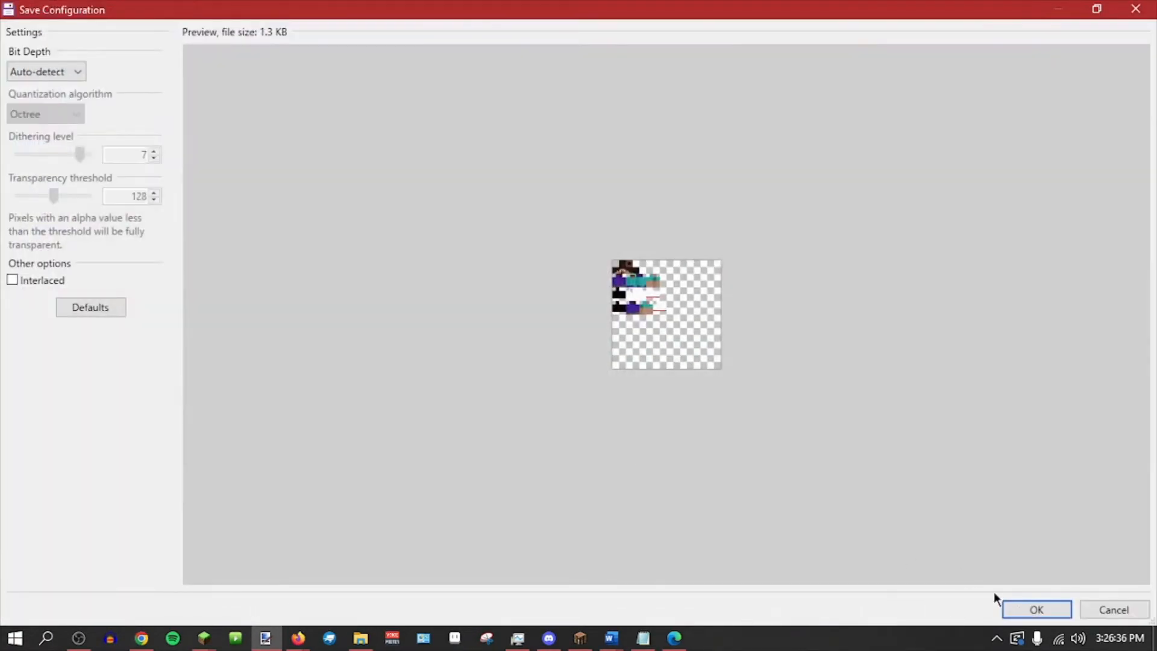
pyautogui.click(1025, 609)
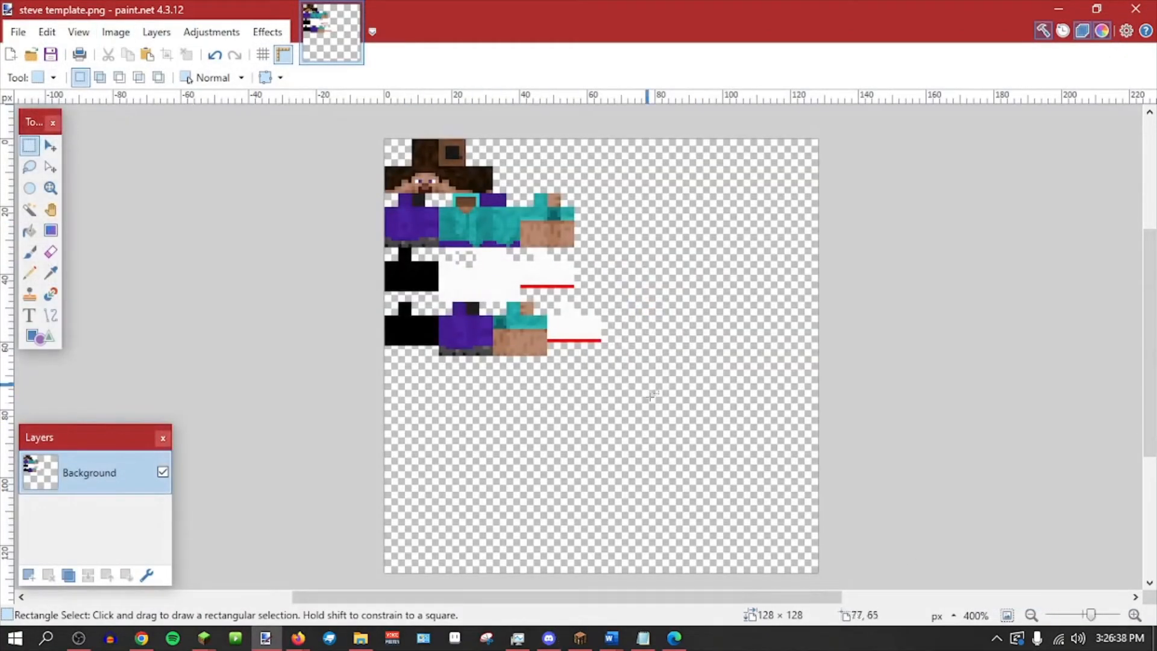
# Switch back to Minecraft, set the texture sheet size to 128 × 128 and reload the edited skin texture.
pyautogui.click(580, 637)
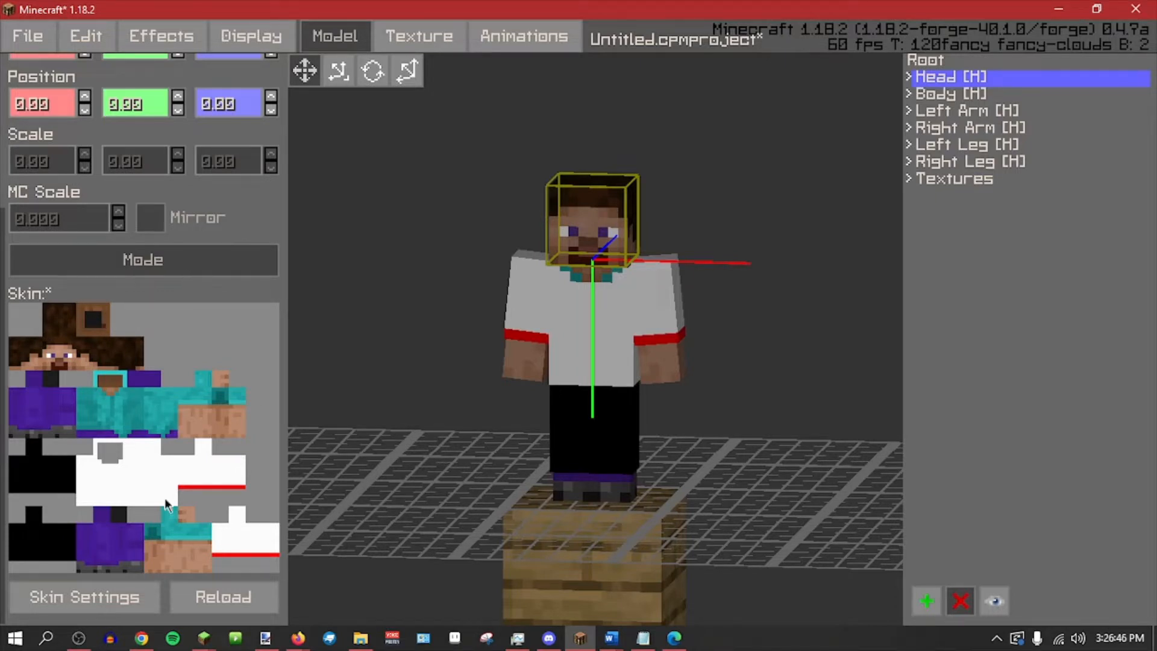
pyautogui.click(138, 597)
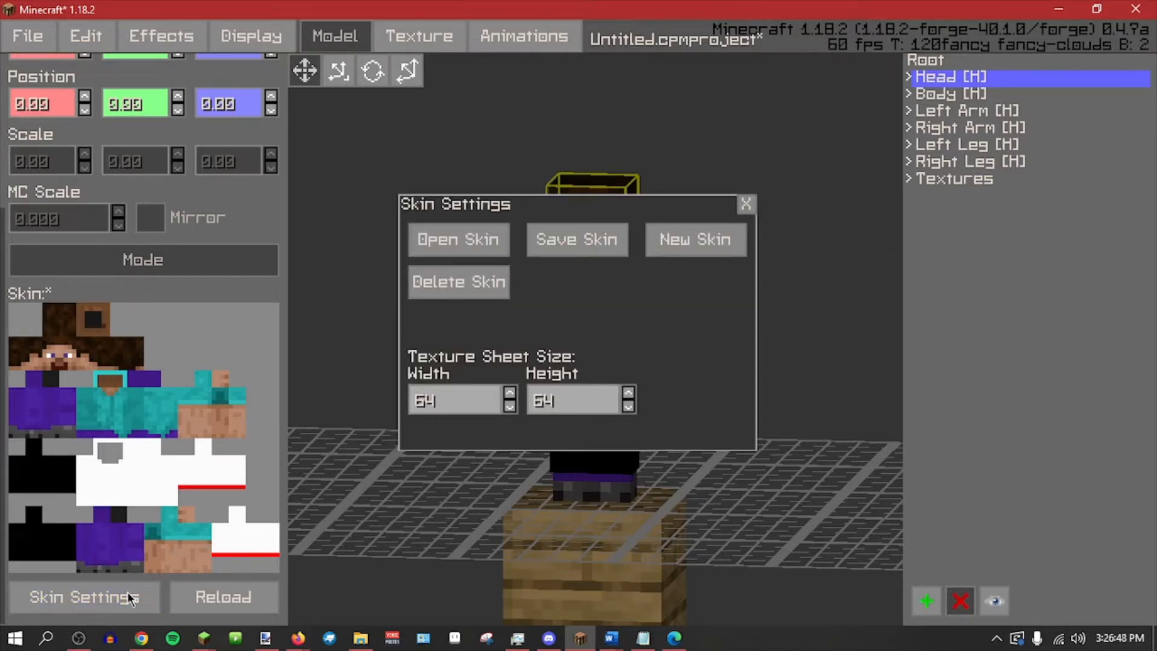
pyautogui.press('BackSpace')
pyautogui.press('BackSpace')
pyautogui.write('128')
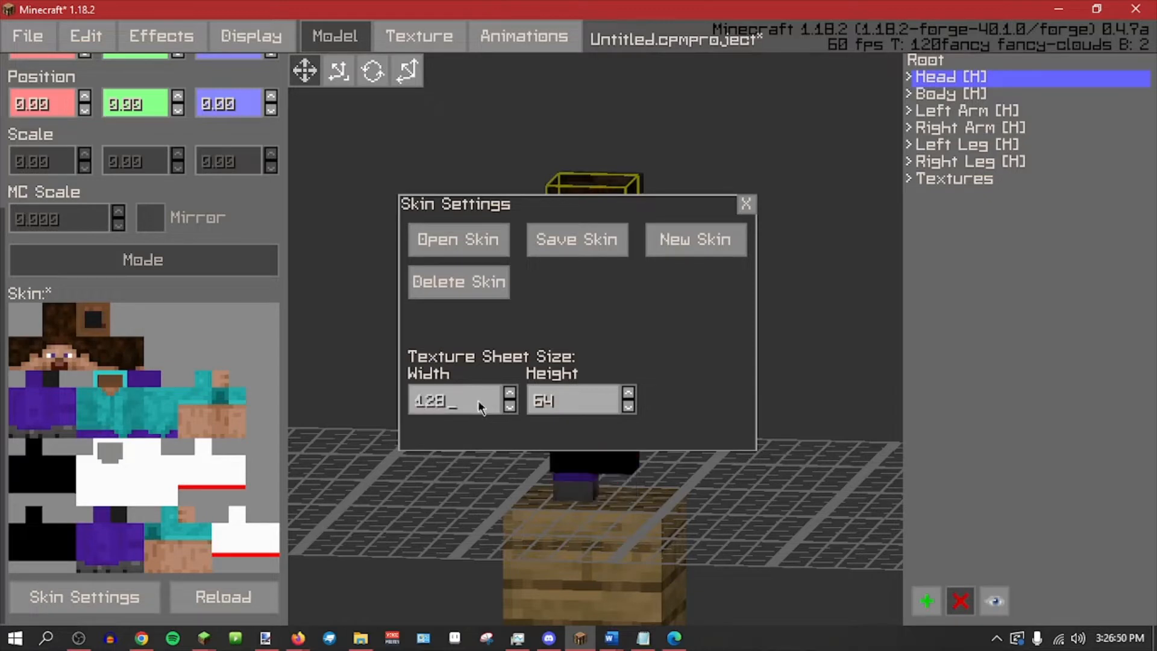
pyautogui.click(557, 392)
pyautogui.write('128')
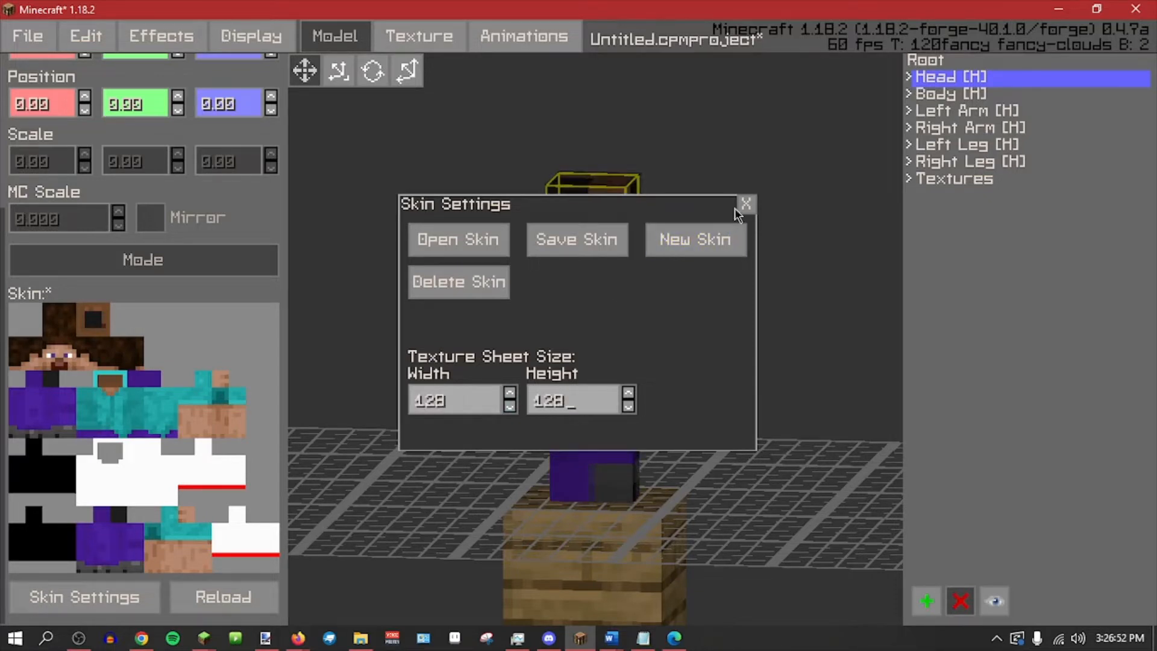
pyautogui.click(745, 204)
pyautogui.click(263, 598)
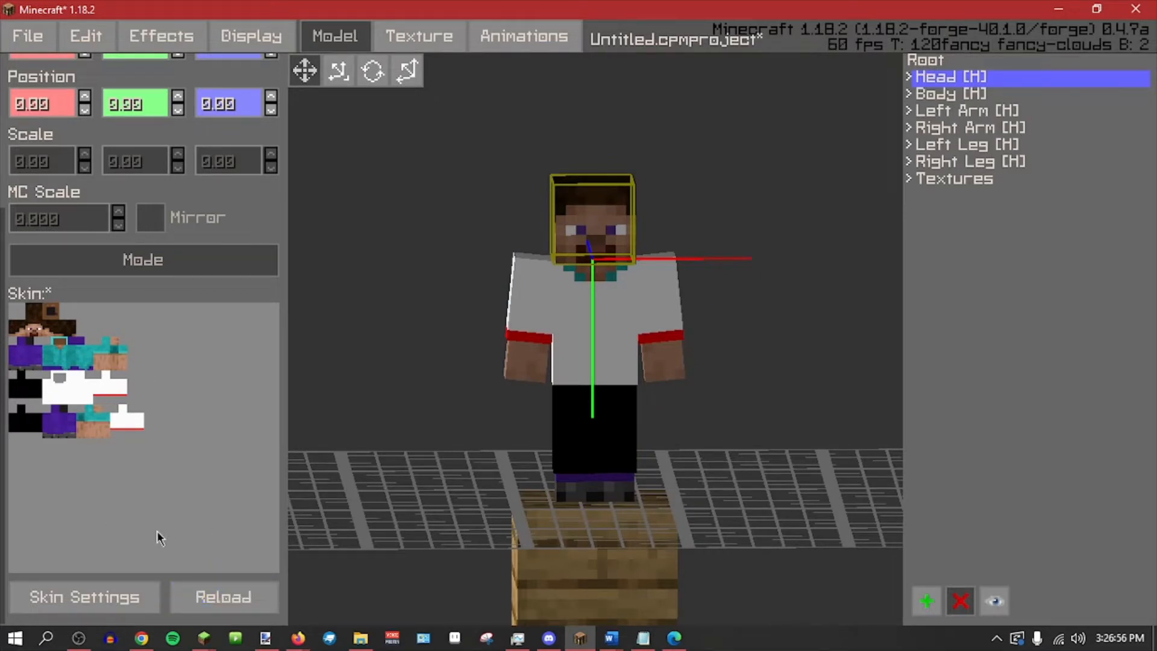
# Clear the part selection and save the project as test model in the .minecraft folder.
pyautogui.click(442, 402)
pyautogui.hotkey('ctrl', 's')
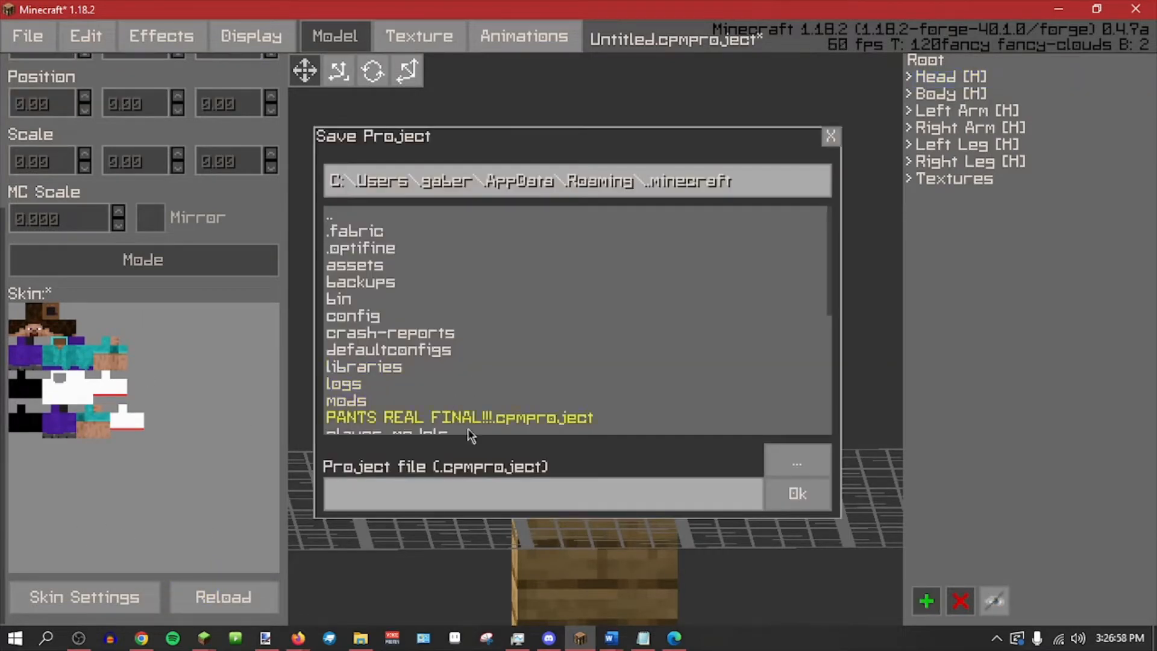
pyautogui.write('test model')
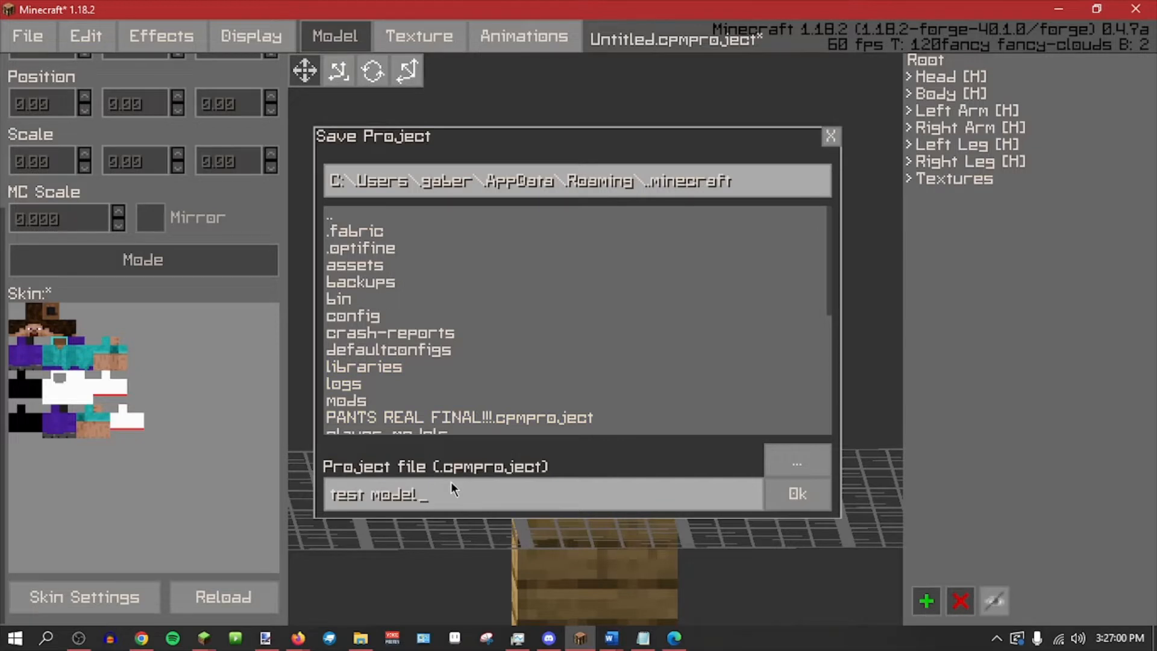
pyautogui.click(799, 501)
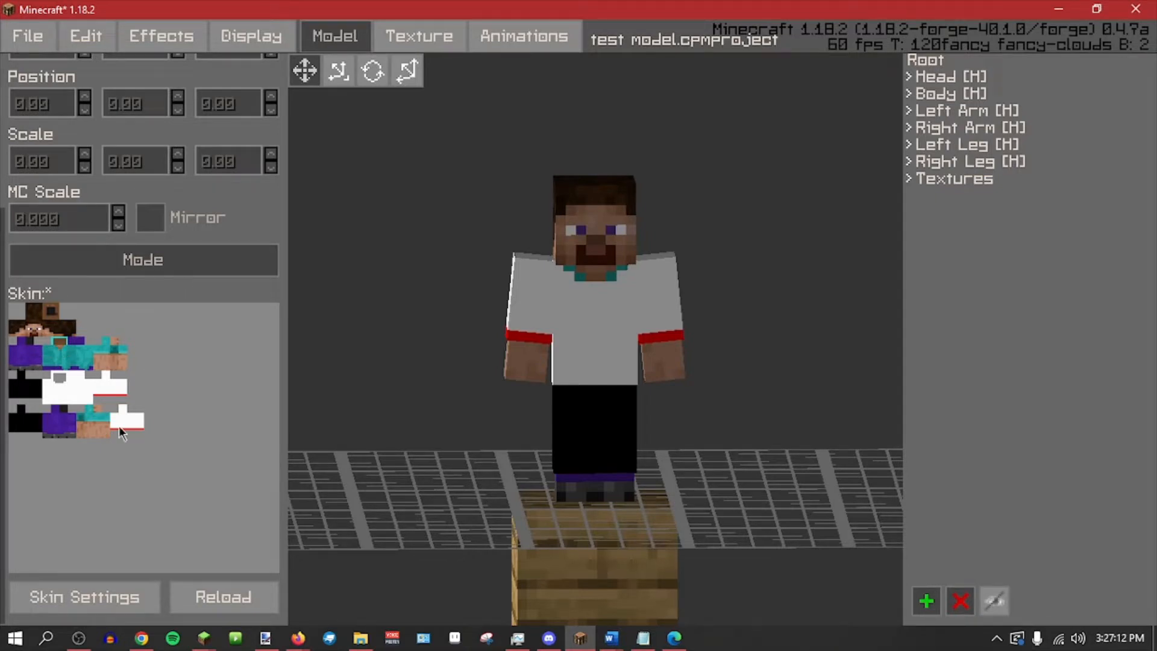
# Leave the current project and load the saved test model.cpmproject again.
pyautogui.moveTo(735, 493); pyautogui.dragTo(690, 496, button='middle')
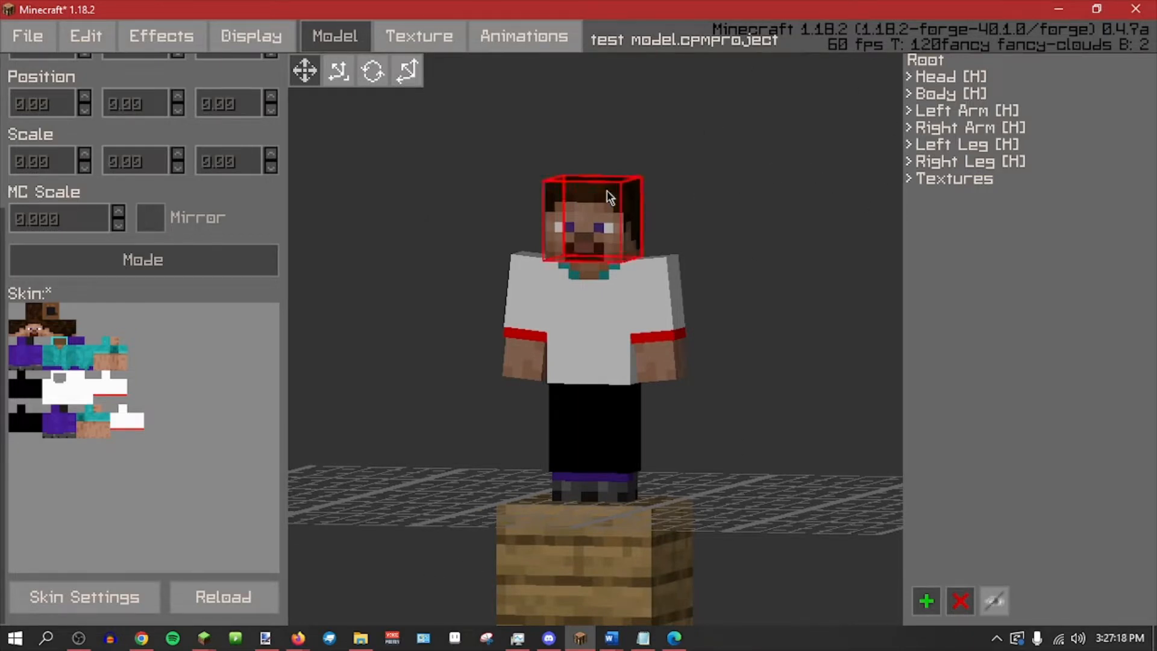
pyautogui.click(28, 36)
pyautogui.click(76, 304)
pyautogui.click(77, 24)
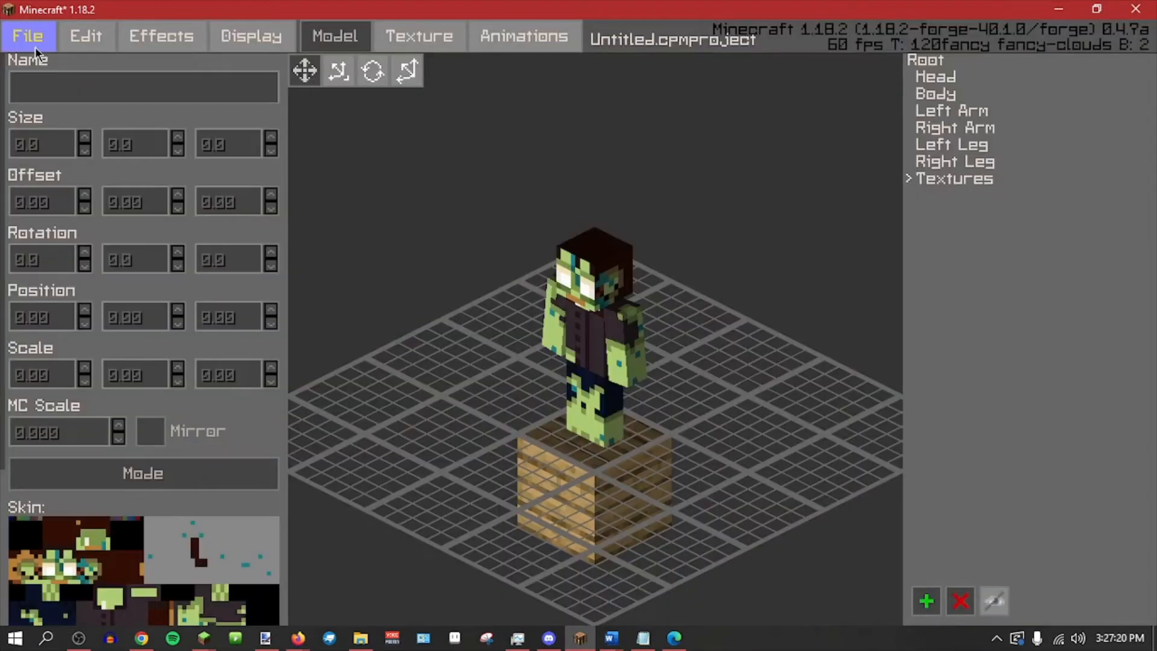
pyautogui.click(28, 36)
pyautogui.moveTo(77, 273)
pyautogui.click(209, 271)
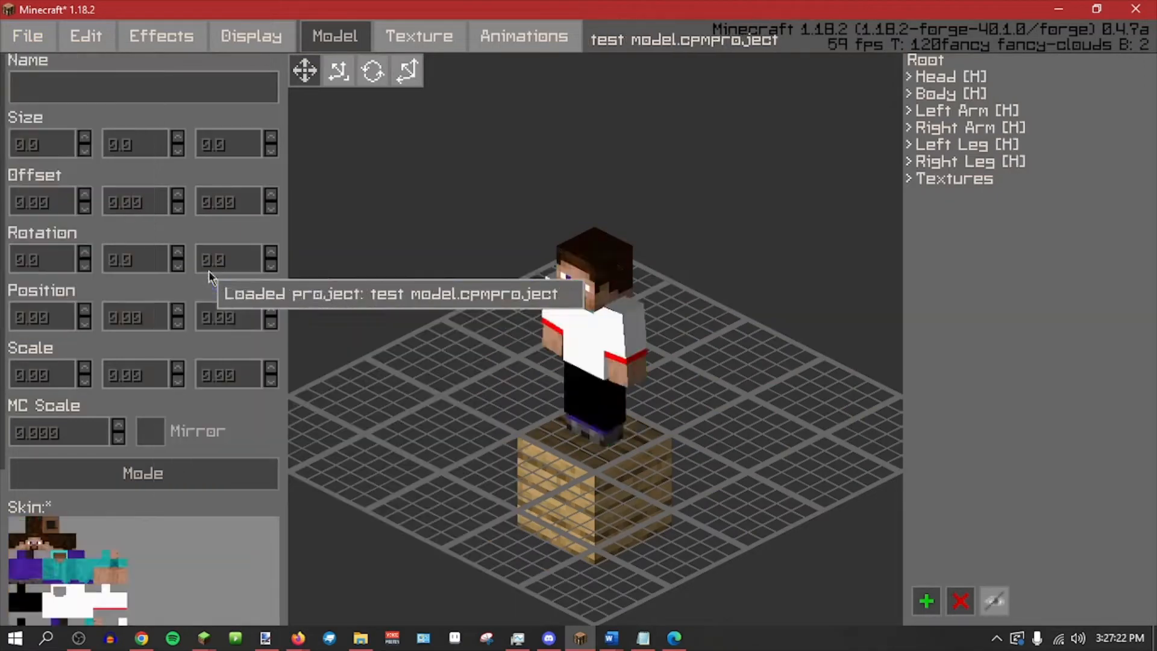
pyautogui.scroll(3, 657, 464)
pyautogui.scroll(-5, 175, 534)
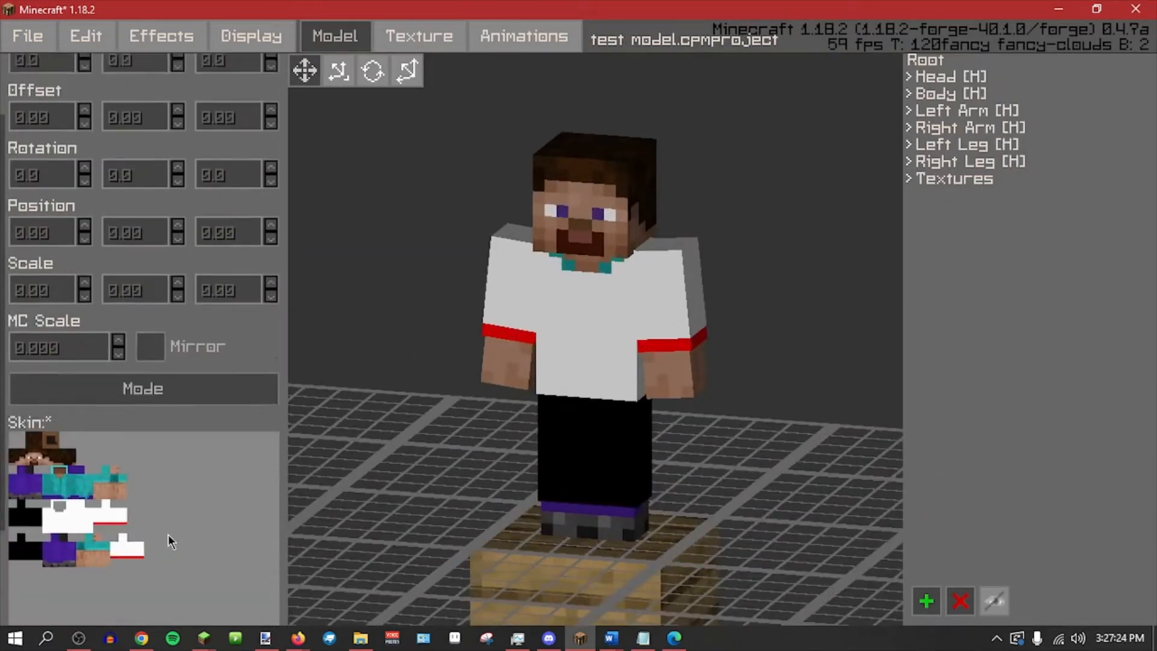
pyautogui.moveTo(399, 449); pyautogui.dragTo(416, 438, button='middle')
pyautogui.scroll(-3, 416, 439)
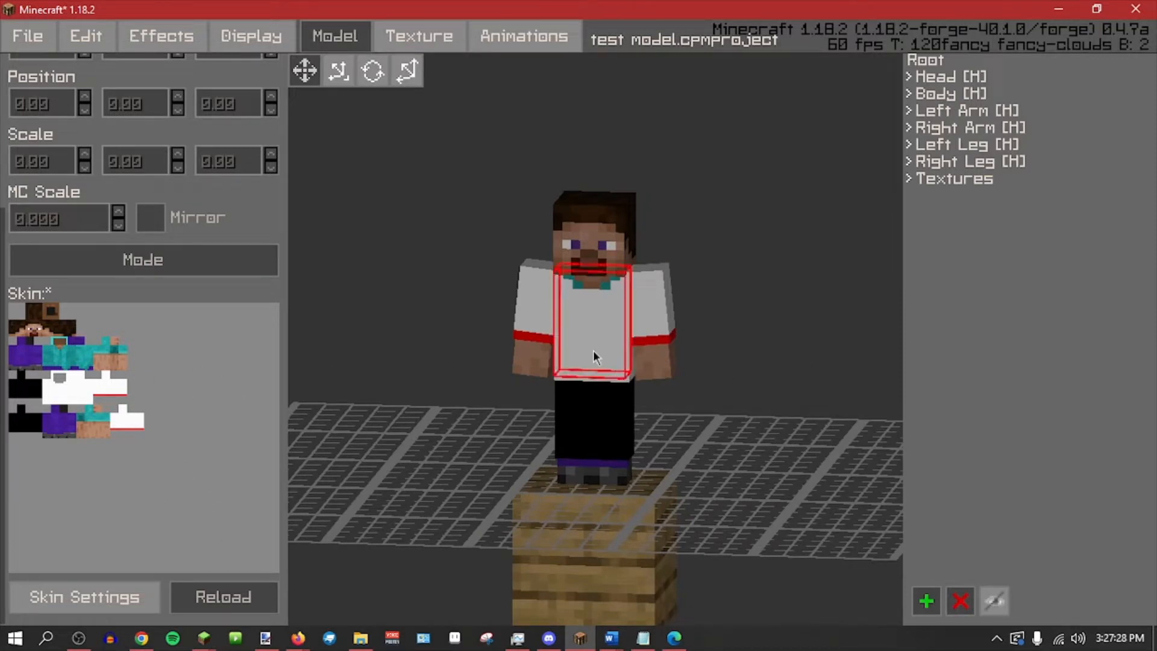
pyautogui.moveTo(527, 493); pyautogui.dragTo(729, 482, button='middle')
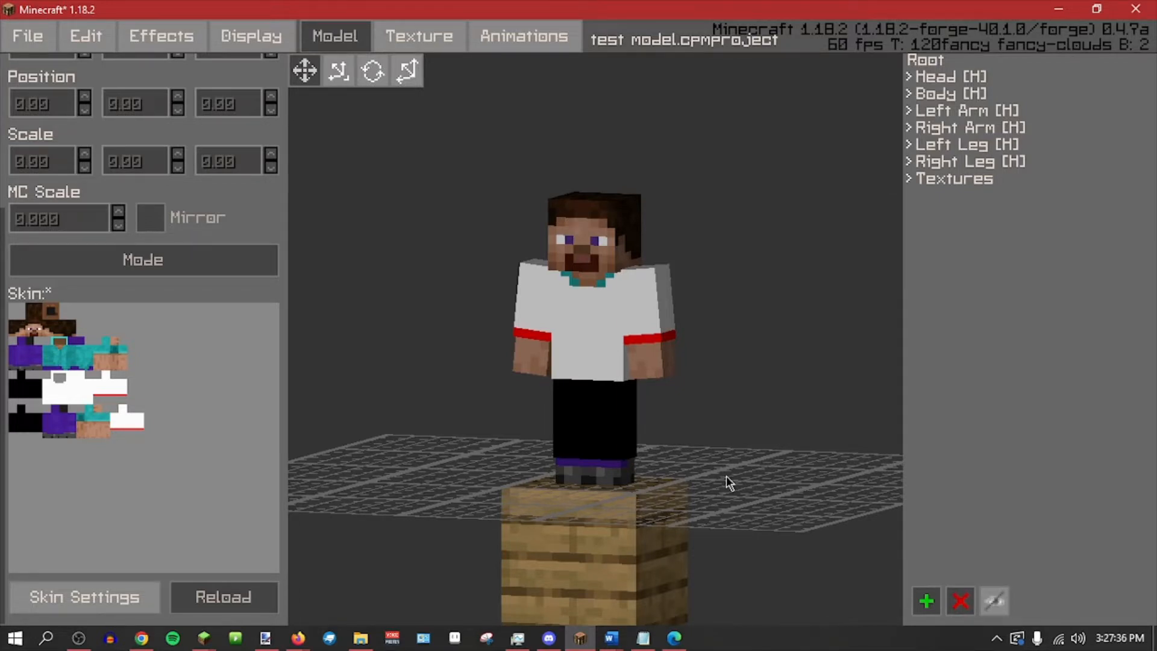
# Try rotating the Head cube inside the Head group around the X axis, and undo the rotation.
pyautogui.click(909, 76)
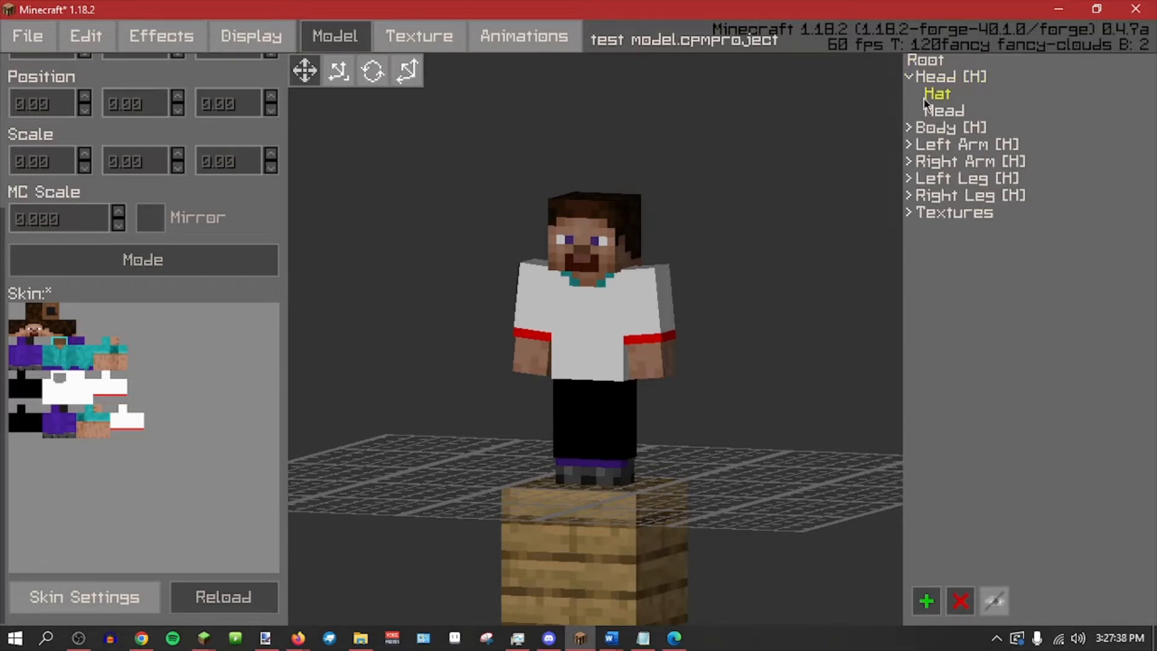
pyautogui.click(944, 110)
pyautogui.moveTo(780, 207); pyautogui.dragTo(752, 175, button='middle')
pyautogui.click(383, 77)
pyautogui.moveTo(522, 184); pyautogui.dragTo(497, 199, button='middle')
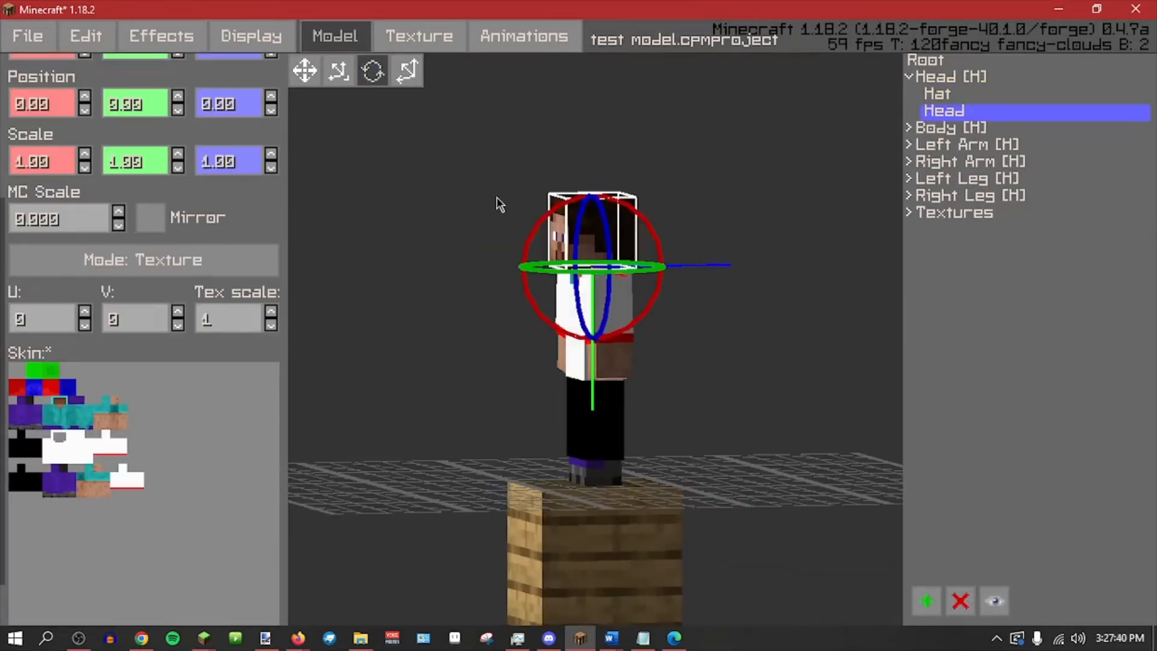
pyautogui.moveTo(527, 243)
pyautogui.mouseDown()
pyautogui.moveTo(509, 287)
pyautogui.moveTo(544, 233)
pyautogui.moveTo(533, 231)
pyautogui.mouseUp()
pyautogui.moveTo(488, 199); pyautogui.dragTo(529, 200, button='middle')
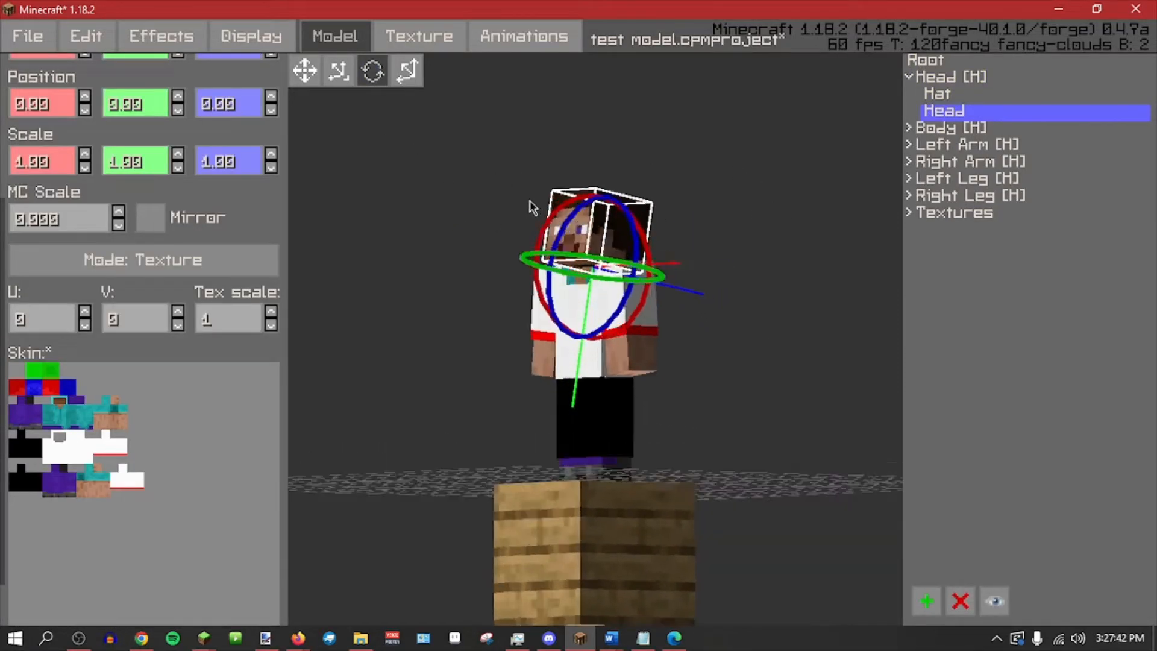
pyautogui.hotkey('ctrl', 'z')
pyautogui.click(921, 61)
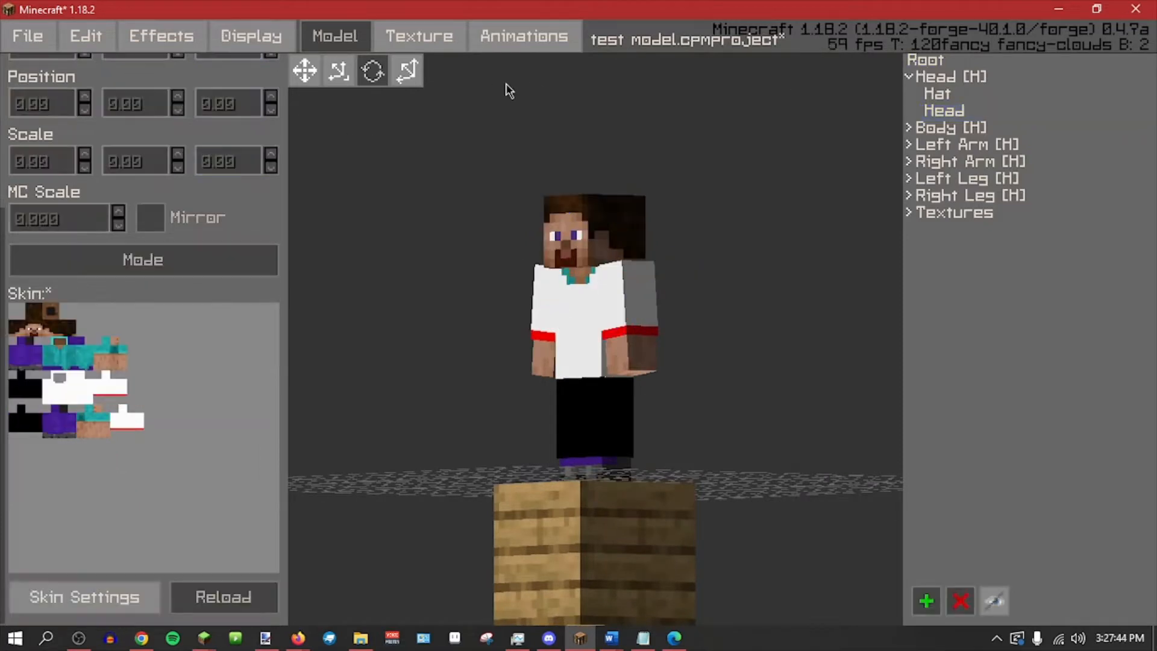
# Examine the sizing handles on the Hat cube, and compare with the Head and Body groups selected.
pyautogui.click(301, 76)
pyautogui.moveTo(398, 151); pyautogui.dragTo(449, 137, button='middle')
pyautogui.click(625, 237)
pyautogui.moveTo(741, 196); pyautogui.dragTo(758, 232, button='middle')
pyautogui.moveTo(732, 238); pyautogui.dragTo(698, 256)
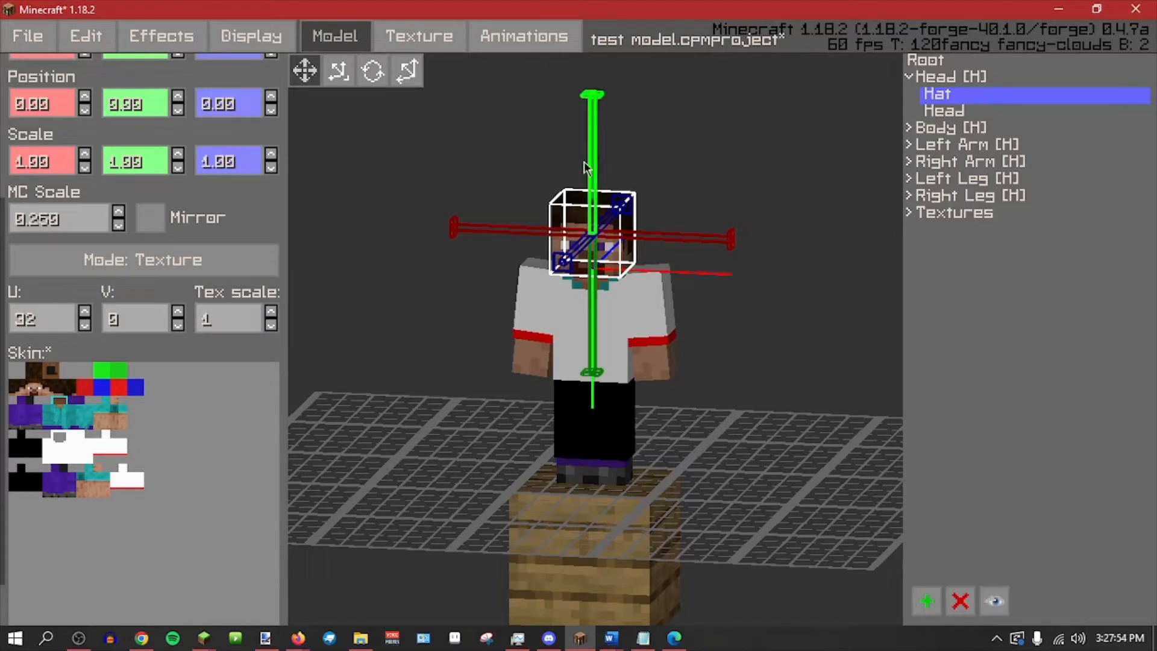
pyautogui.moveTo(589, 163); pyautogui.dragTo(595, 131)
pyautogui.click(822, 170)
pyautogui.click(964, 77)
pyautogui.click(946, 125)
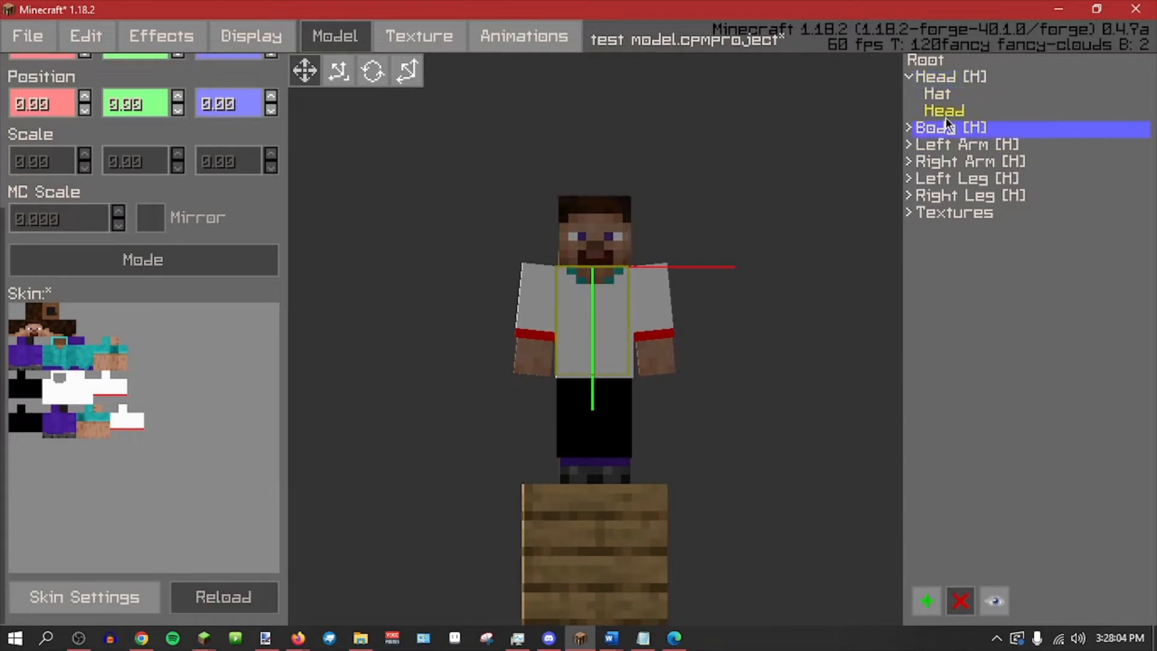
# Hide the Head cube inside the Head group and show it again, comparing it with the Hat cube.
pyautogui.click(946, 112)
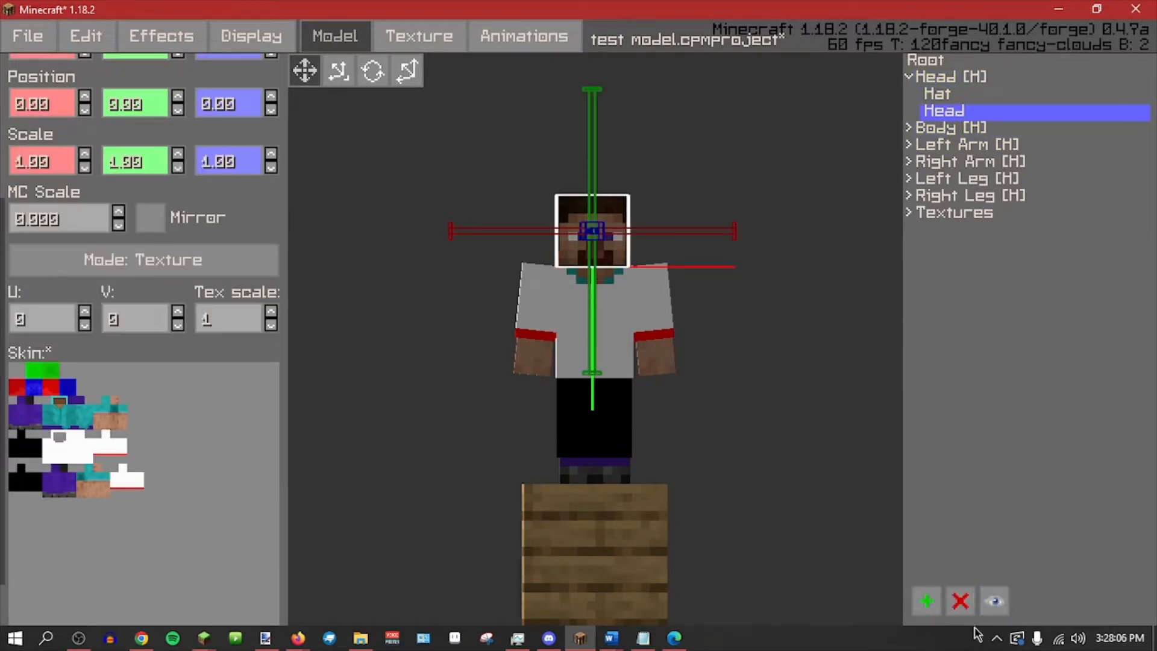
pyautogui.click(993, 609)
pyautogui.click(993, 608)
pyautogui.click(994, 611)
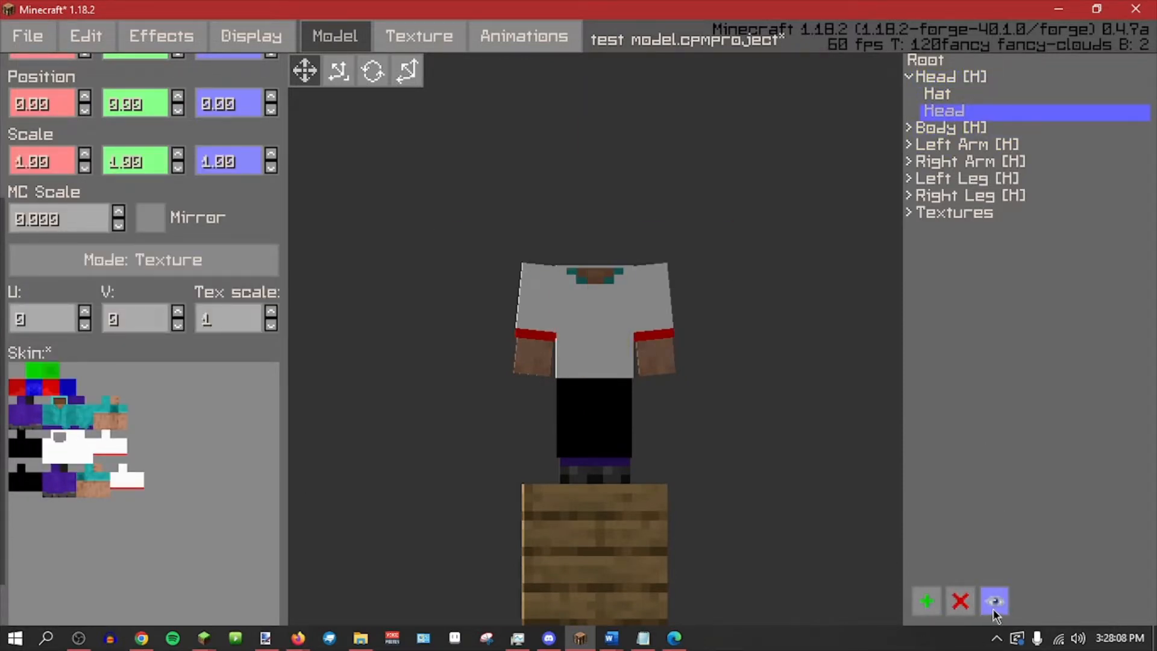
pyautogui.click(994, 603)
pyautogui.click(928, 60)
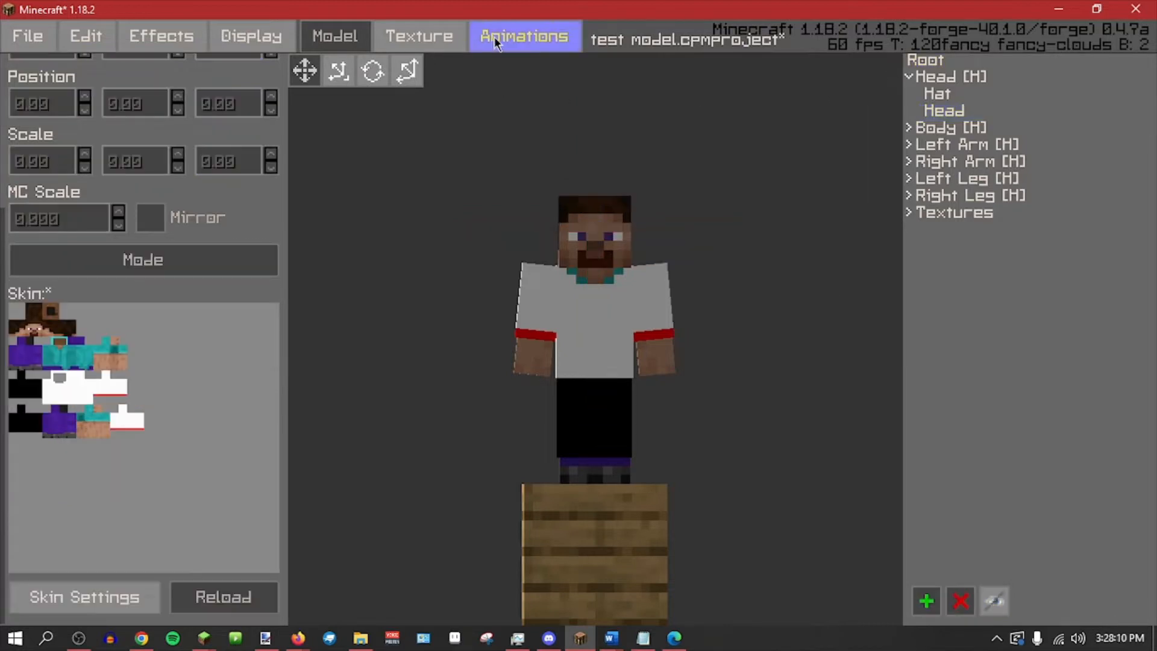
pyautogui.click(590, 238)
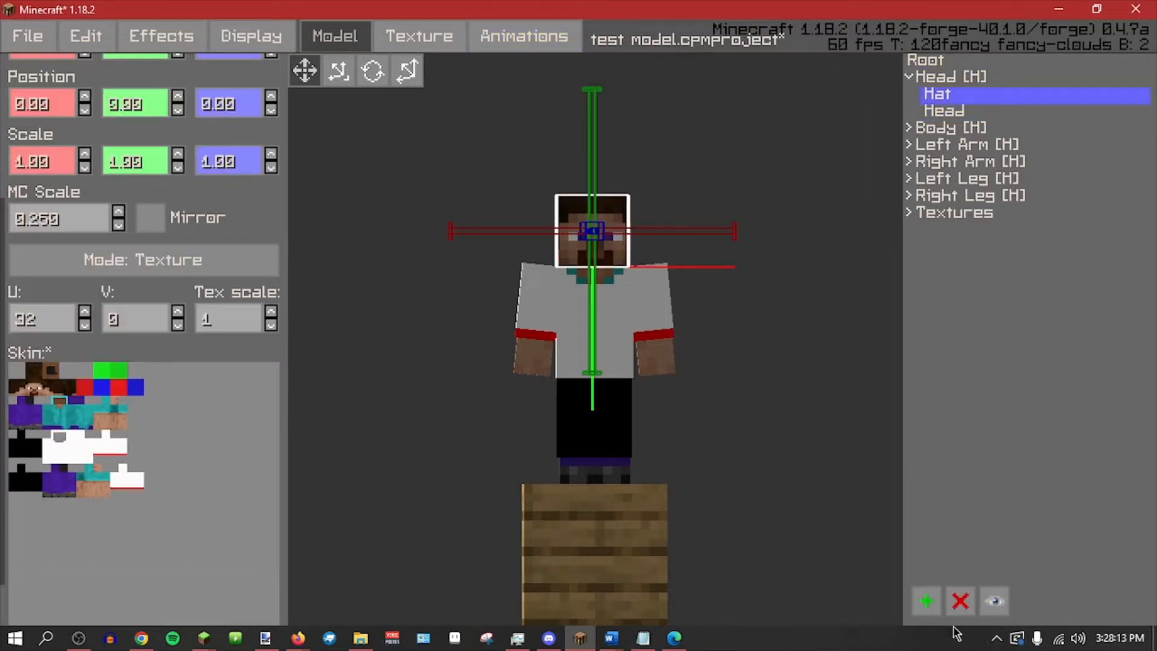
pyautogui.click(943, 110)
pyautogui.click(994, 606)
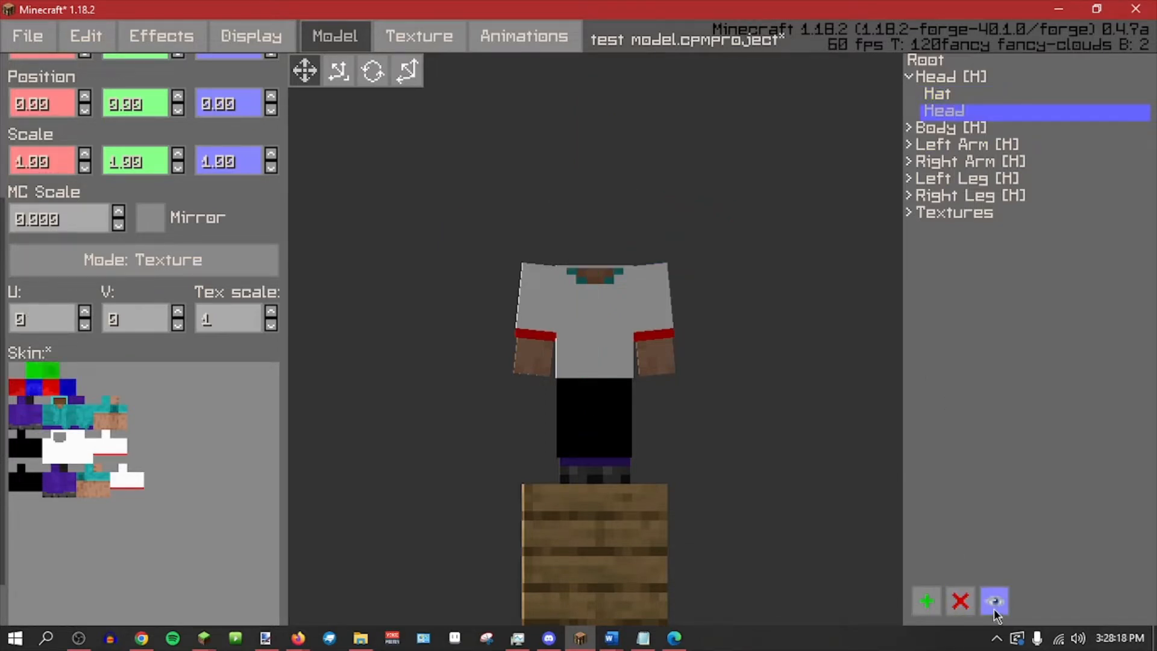
pyautogui.click(995, 609)
# Move the Head cube's pivot forward by shifting its offset backwards along Z and setting its Z position to -7.
pyautogui.moveTo(882, 424); pyautogui.dragTo(802, 434, button='middle')
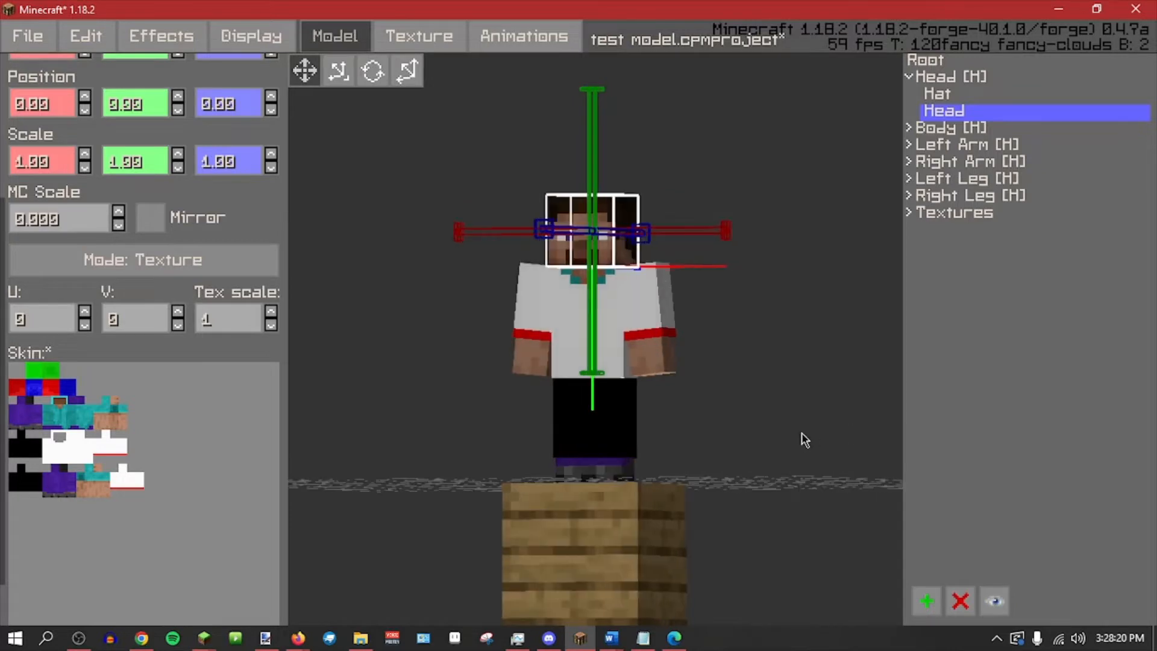
pyautogui.moveTo(736, 483); pyautogui.dragTo(757, 420, button='middle')
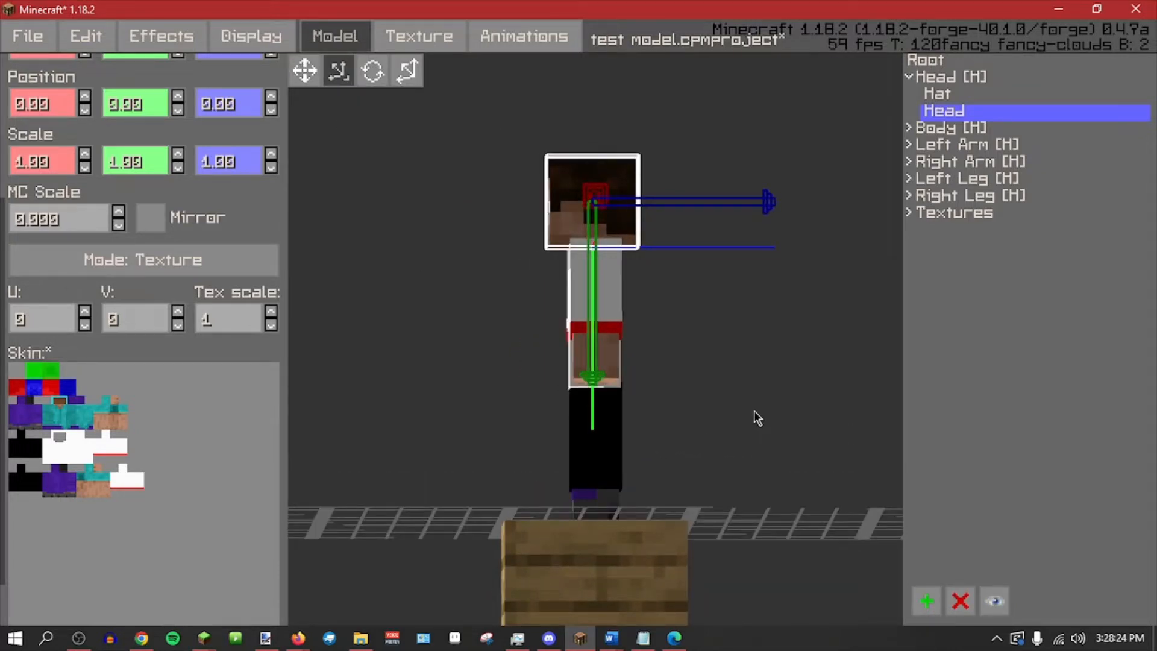
pyautogui.moveTo(651, 201); pyautogui.dragTo(727, 192)
pyautogui.click(411, 76)
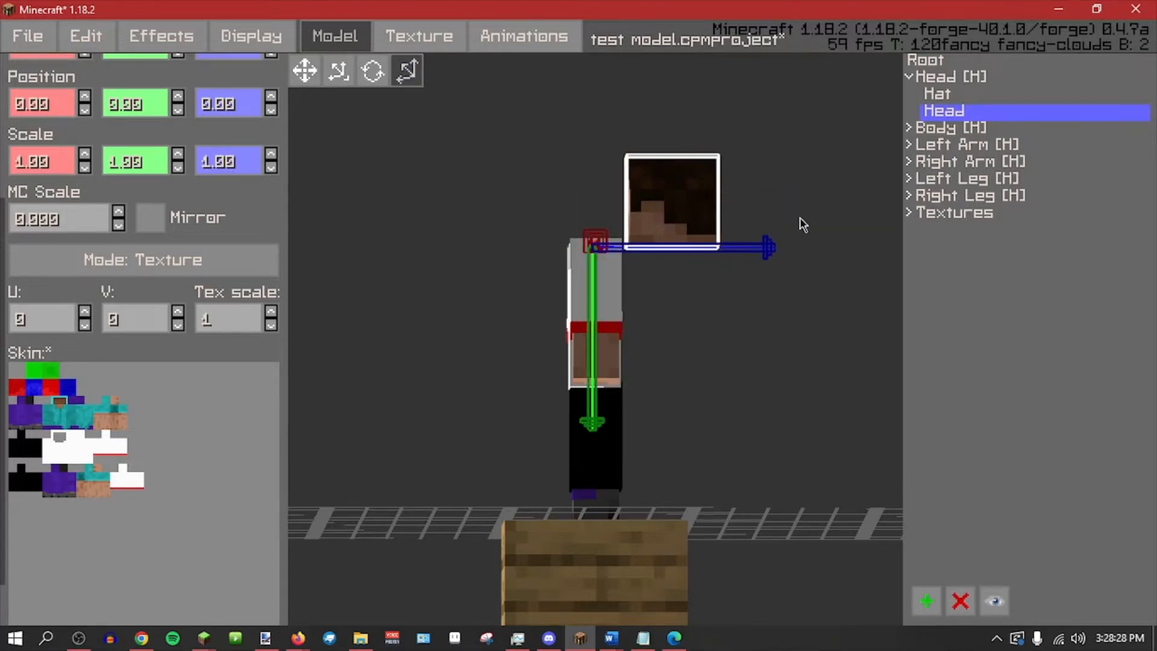
pyautogui.moveTo(769, 247); pyautogui.dragTo(678, 260)
# Rotate the Head cube around the X axis of its moved pivot, and undo the rotation, position and offset changes.
pyautogui.click(373, 71)
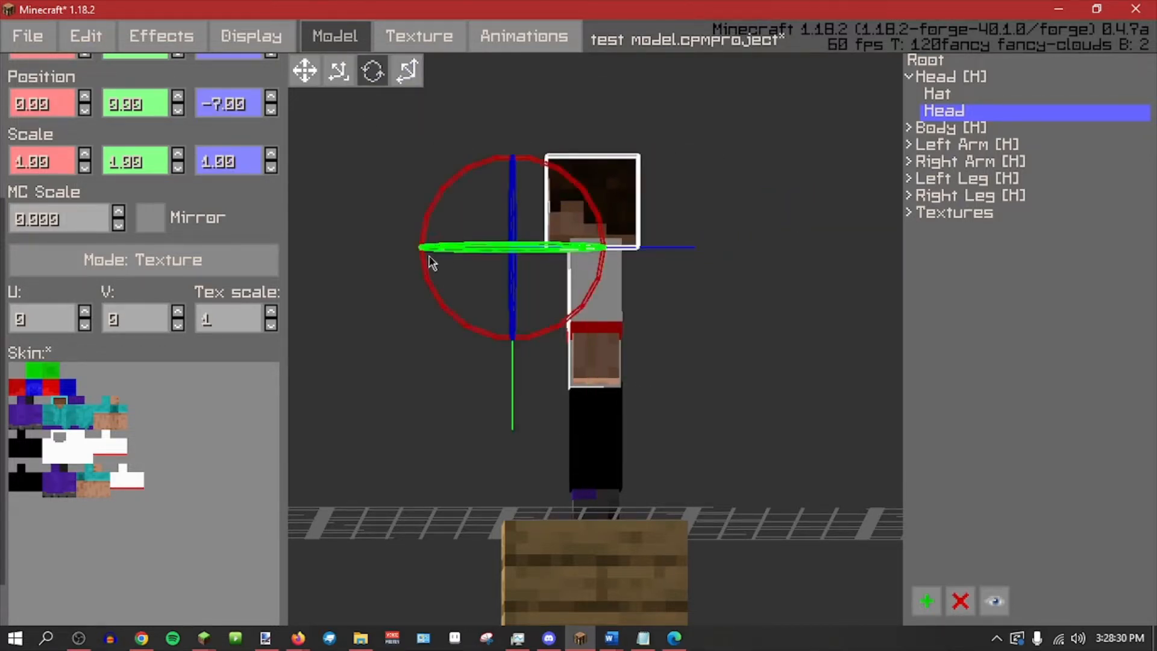
pyautogui.moveTo(432, 263); pyautogui.dragTo(536, 362)
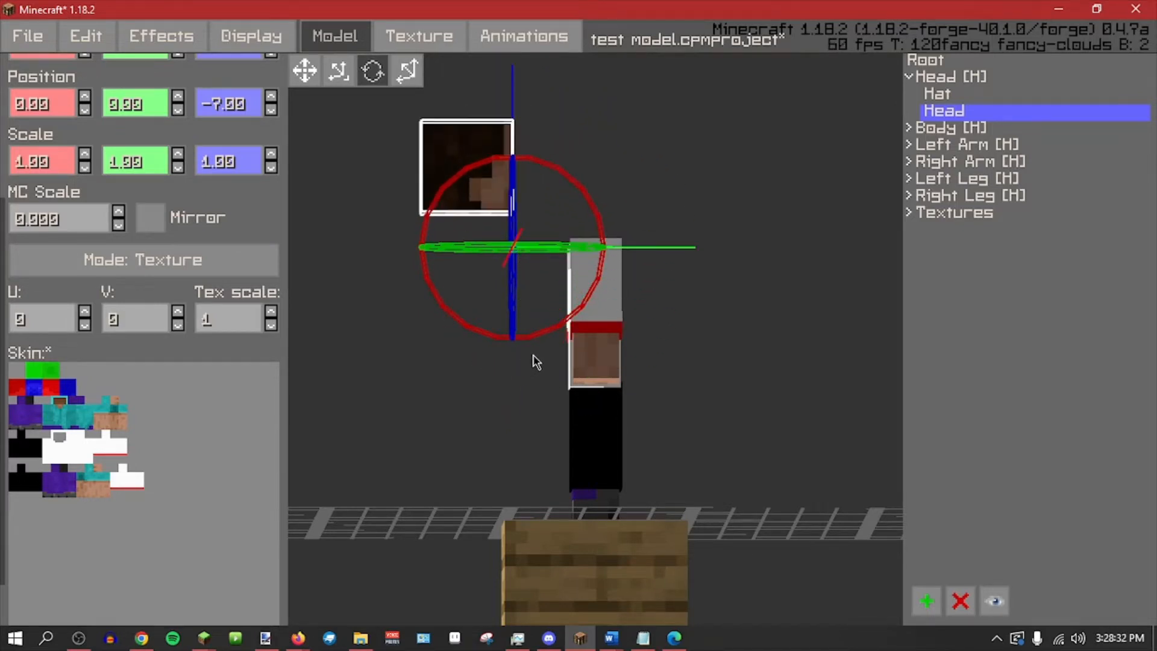
pyautogui.moveTo(533, 355); pyautogui.dragTo(530, 422, button='middle')
pyautogui.hotkey('ctrl', 'z')
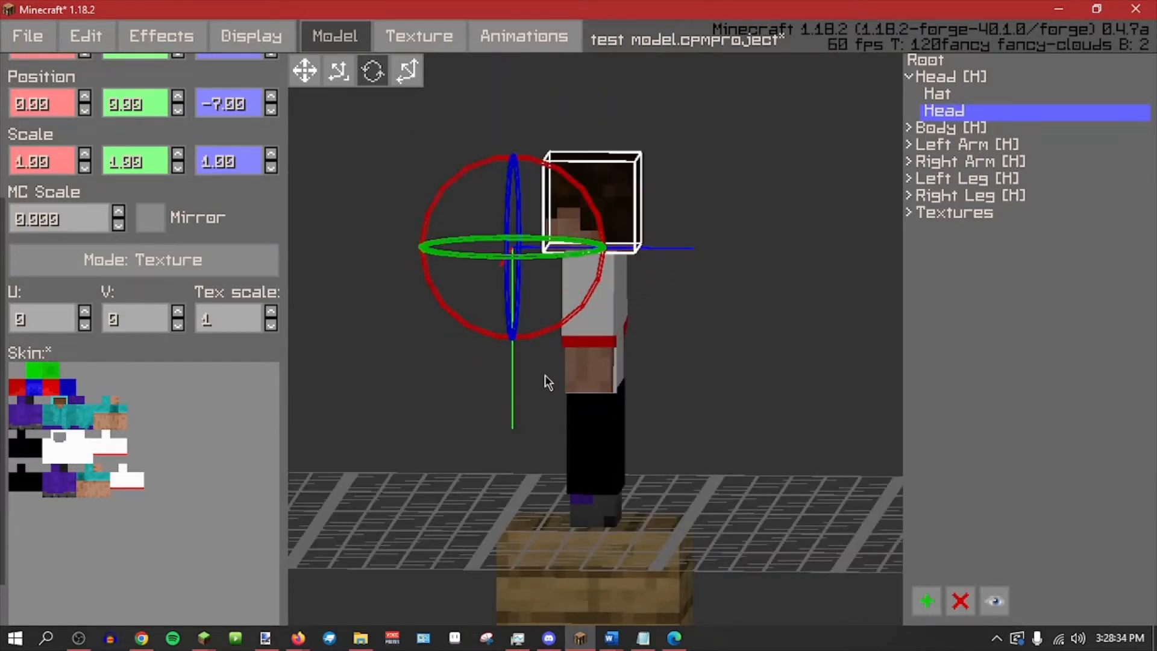
pyautogui.click(491, 425)
pyautogui.hotkey('ctrl', 'z')
pyautogui.hotkey('ctrl', 'z')
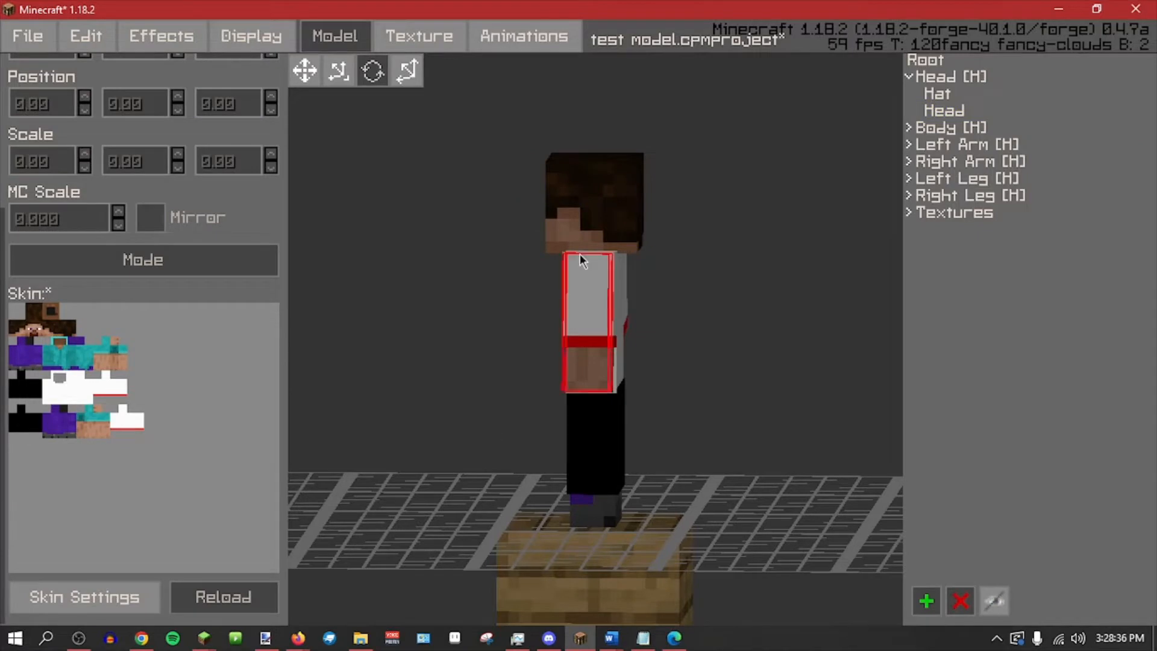
# Move the Hat cube's pivot forward by shifting its offset backwards along Z and setting its Z position to -7.
pyautogui.click(584, 233)
pyautogui.moveTo(805, 390); pyautogui.dragTo(812, 395, button='middle')
pyautogui.moveTo(676, 272)
pyautogui.mouseDown()
pyautogui.moveTo(669, 322)
pyautogui.moveTo(685, 274)
pyautogui.mouseUp()
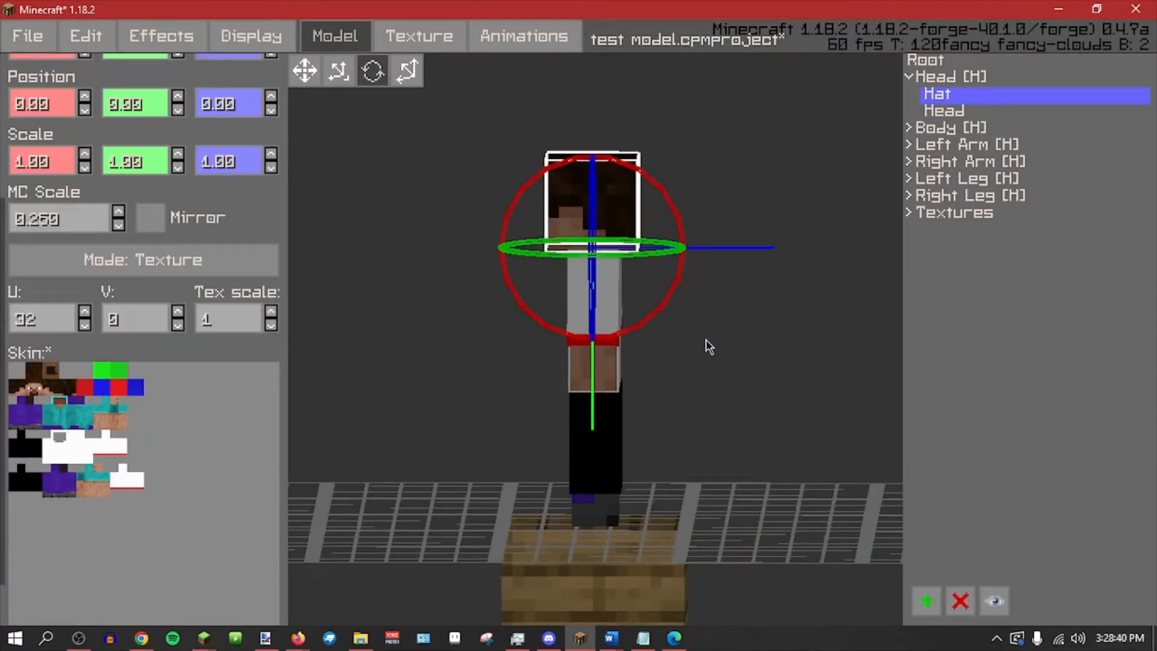
pyautogui.click(408, 70)
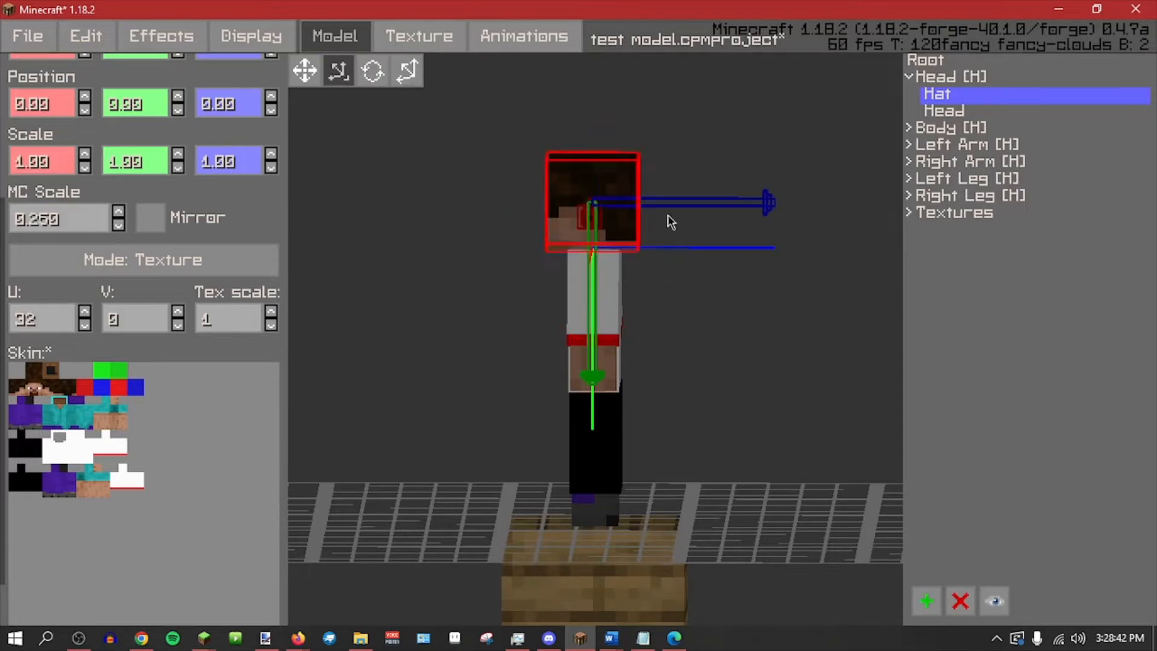
pyautogui.moveTo(666, 218); pyautogui.dragTo(772, 199)
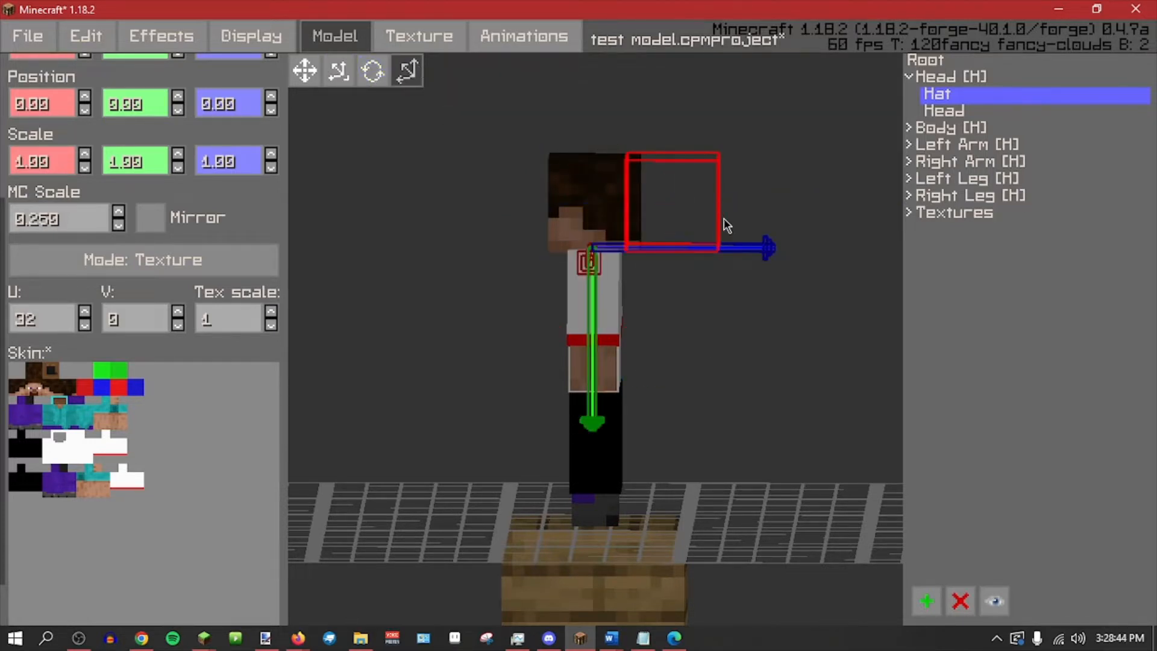
pyautogui.moveTo(723, 238); pyautogui.dragTo(654, 249)
# Rotate the Hat cube around the X axis of its moved pivot, and undo the rotation, position and offset changes.
pyautogui.click(372, 70)
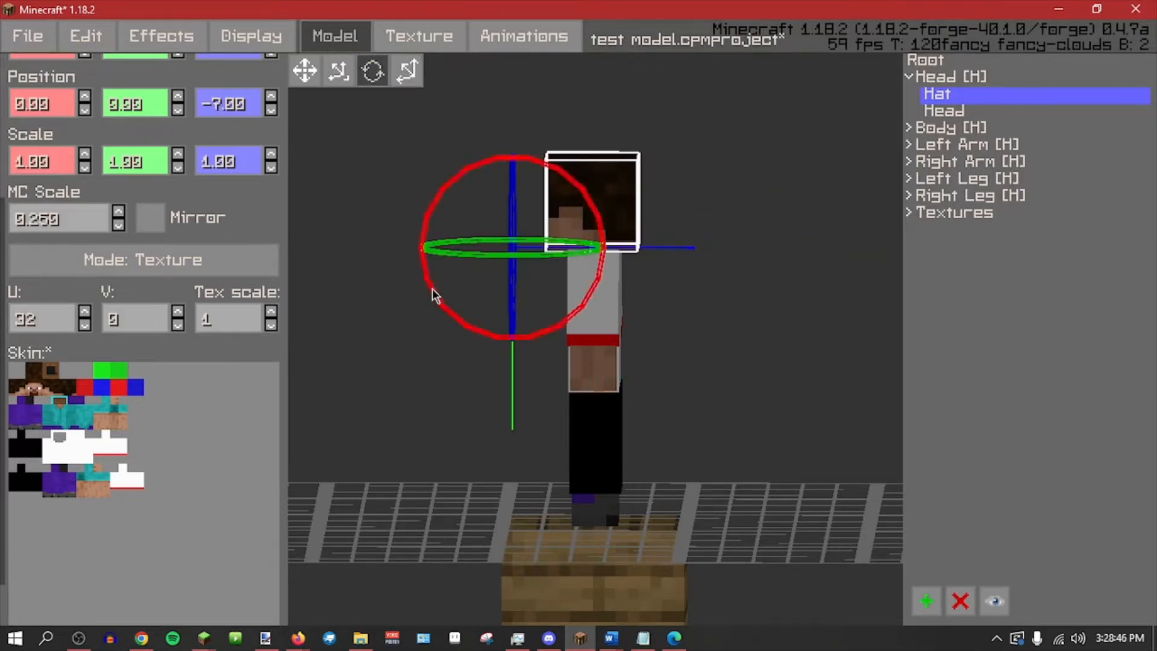
pyautogui.moveTo(484, 332); pyautogui.dragTo(573, 291)
pyautogui.hotkey('ctrl', 'z')
pyautogui.hotkey('ctrl', 'z')
pyautogui.hotkey('ctrl', 'z')
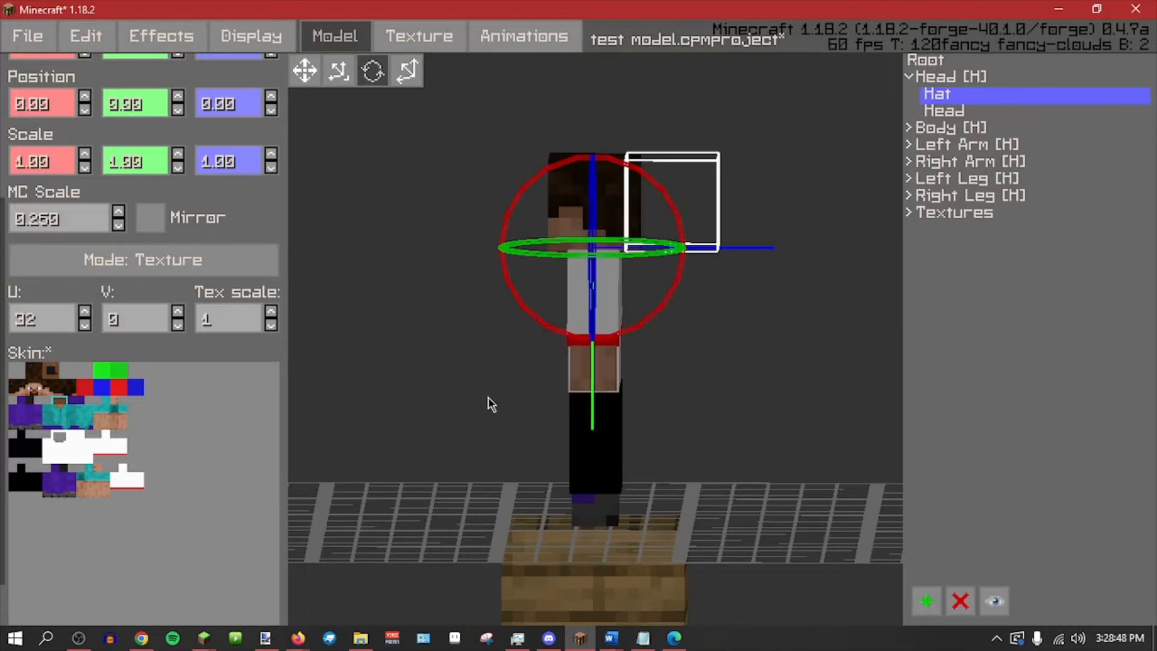
# Clear the Hat cube selection and save the test model project.
pyautogui.click(489, 401)
pyautogui.hotkey('ctrl', 's')
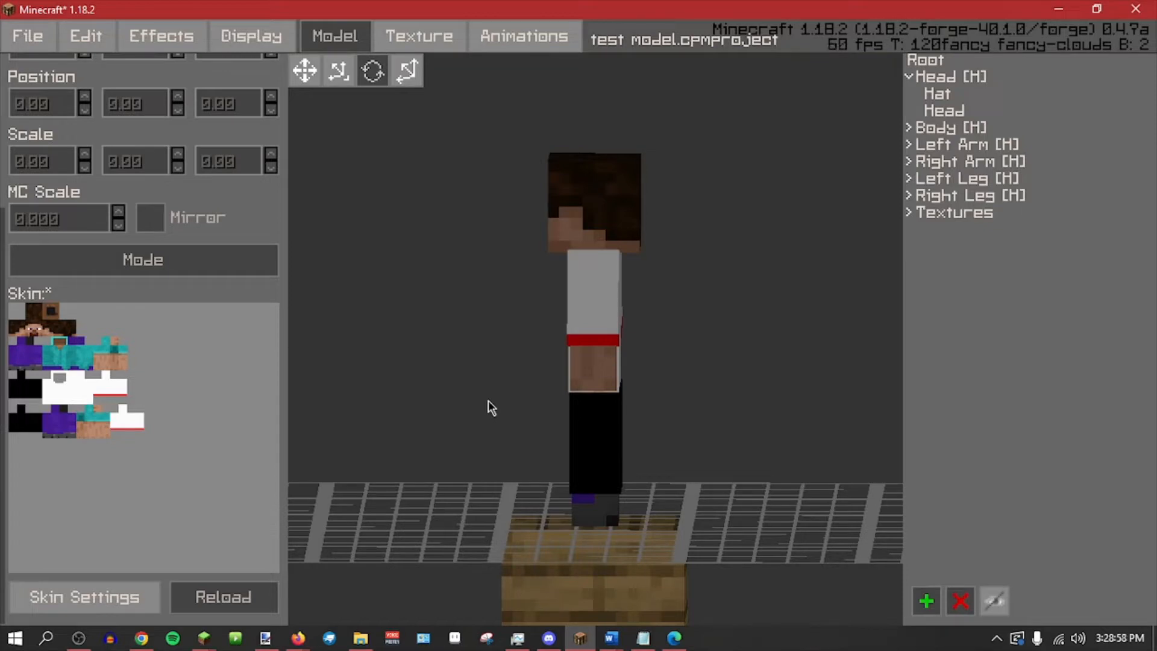
# Select the Head cube inside the Head group and rotate it slightly around the X axis.
pyautogui.click(562, 219)
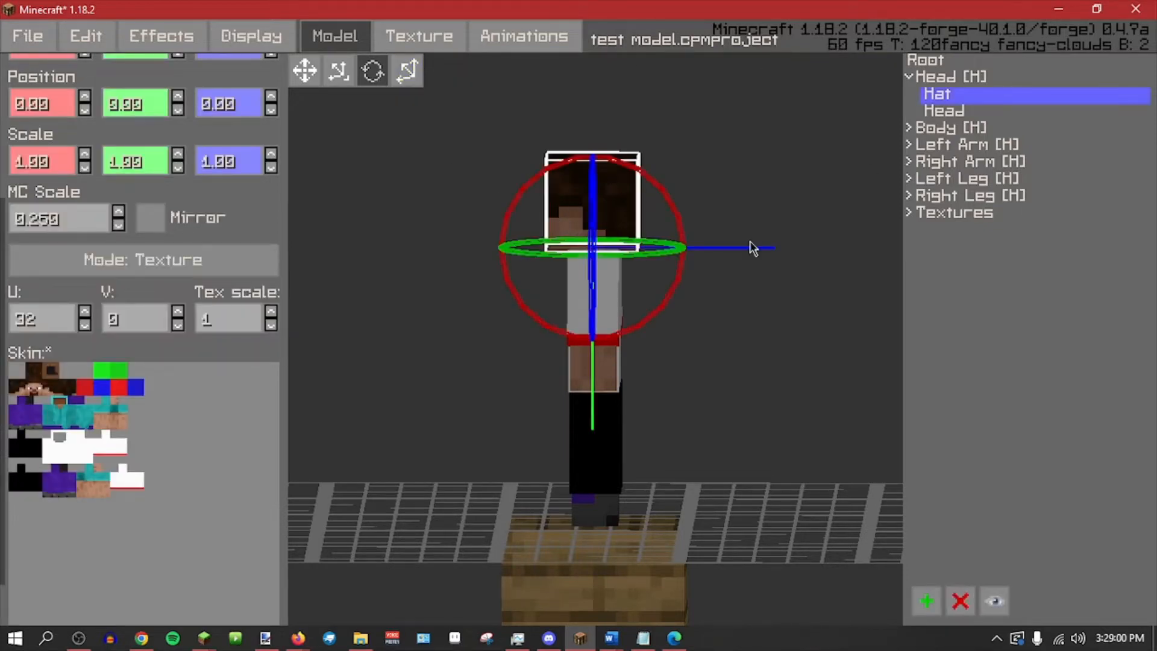
pyautogui.click(977, 111)
pyautogui.moveTo(651, 186); pyautogui.dragTo(697, 192)
pyautogui.moveTo(788, 504); pyautogui.dragTo(822, 403, button='middle')
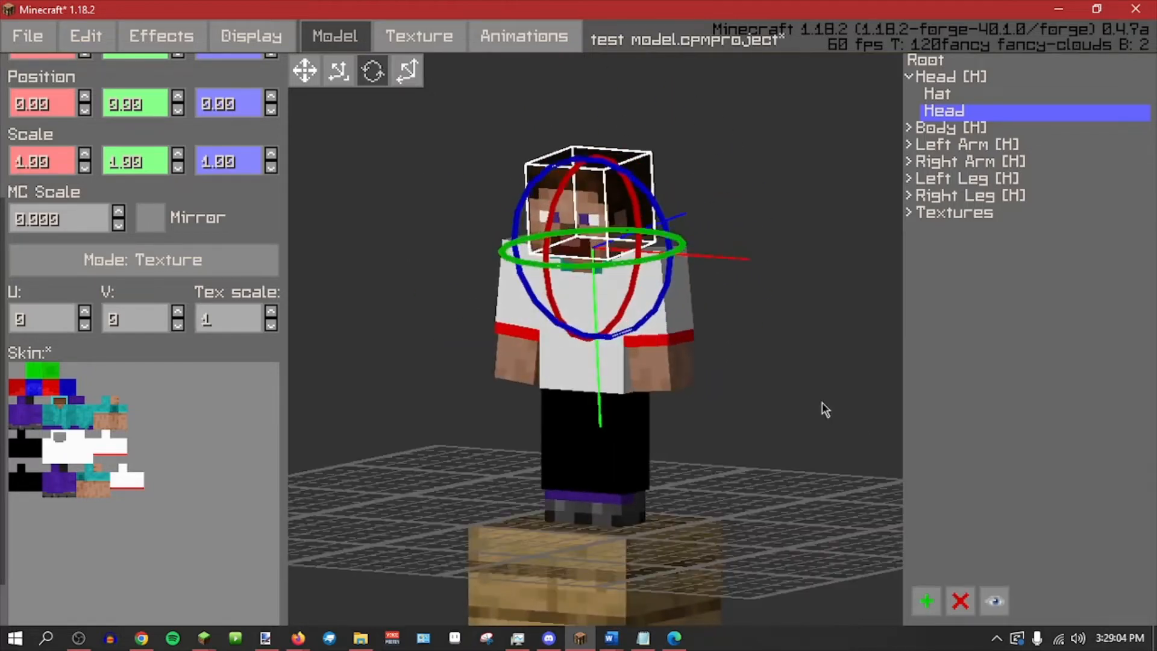
# Rotate the Head cube further with the rotation gizmo, and undo that rotation.
pyautogui.moveTo(668, 229)
pyautogui.mouseDown()
pyautogui.moveTo(672, 251)
pyautogui.moveTo(668, 231)
pyautogui.mouseUp()
pyautogui.moveTo(732, 377); pyautogui.dragTo(587, 355, button='middle')
pyautogui.moveTo(583, 350); pyautogui.dragTo(729, 352)
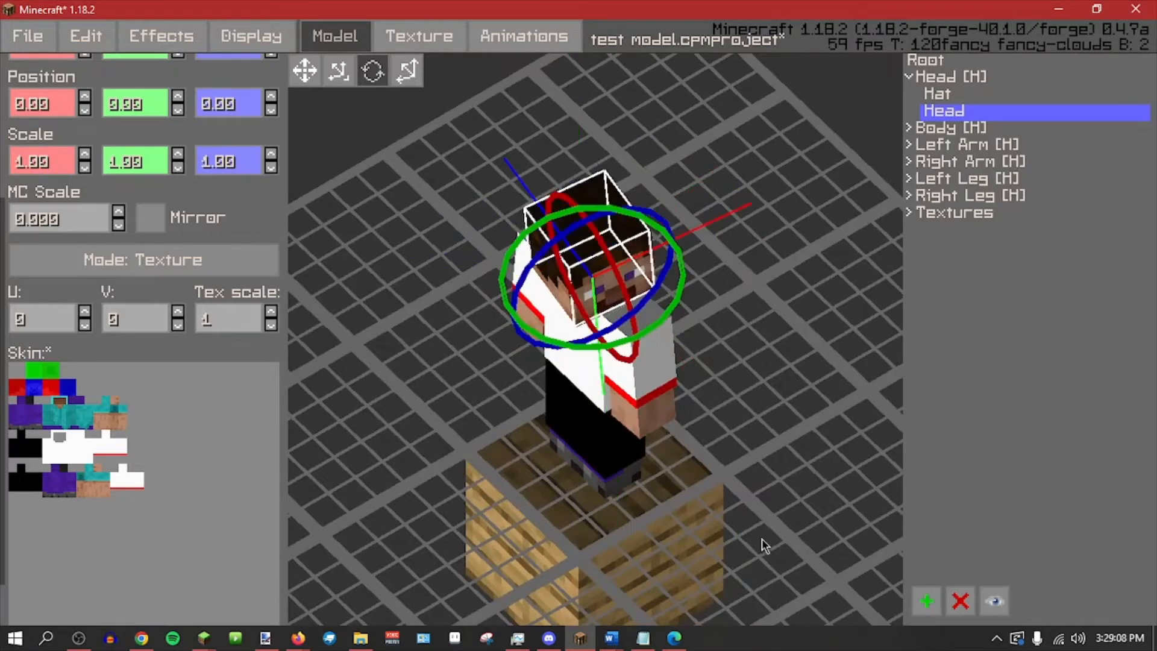
pyautogui.moveTo(762, 539); pyautogui.dragTo(837, 612, button='middle')
pyautogui.hotkey('ctrl', 'z')
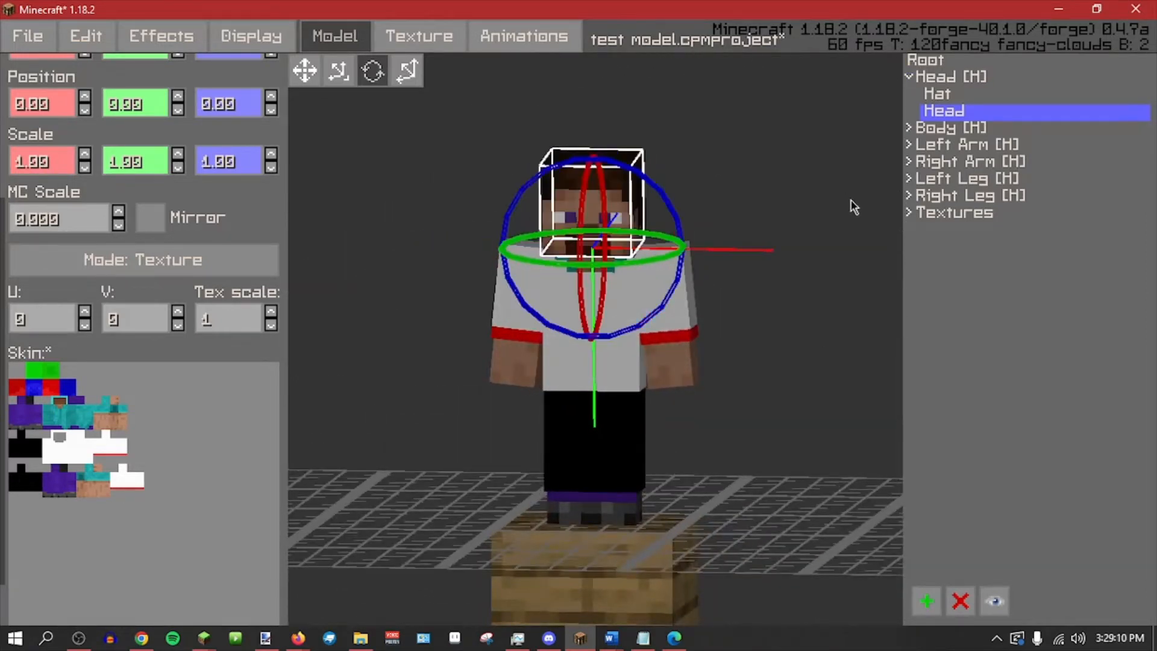
# Reselect the Head cube and set its X rotation to 0.
pyautogui.click(849, 216)
pyautogui.click(955, 110)
pyautogui.scroll(5, 221, 233)
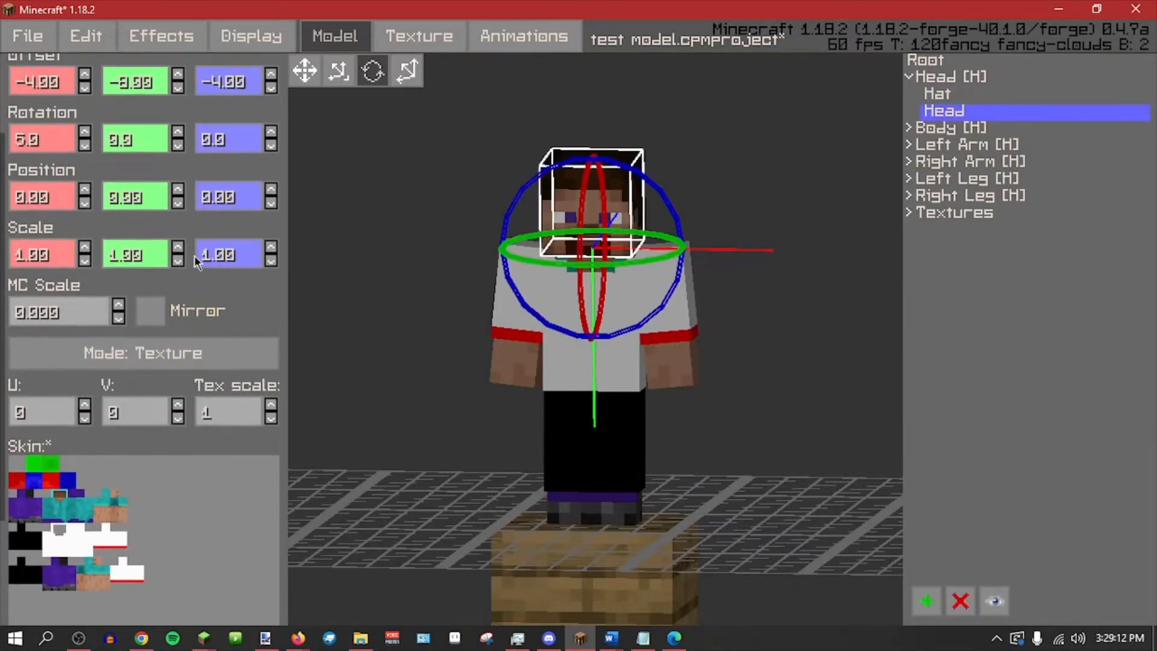
pyautogui.click(37, 181)
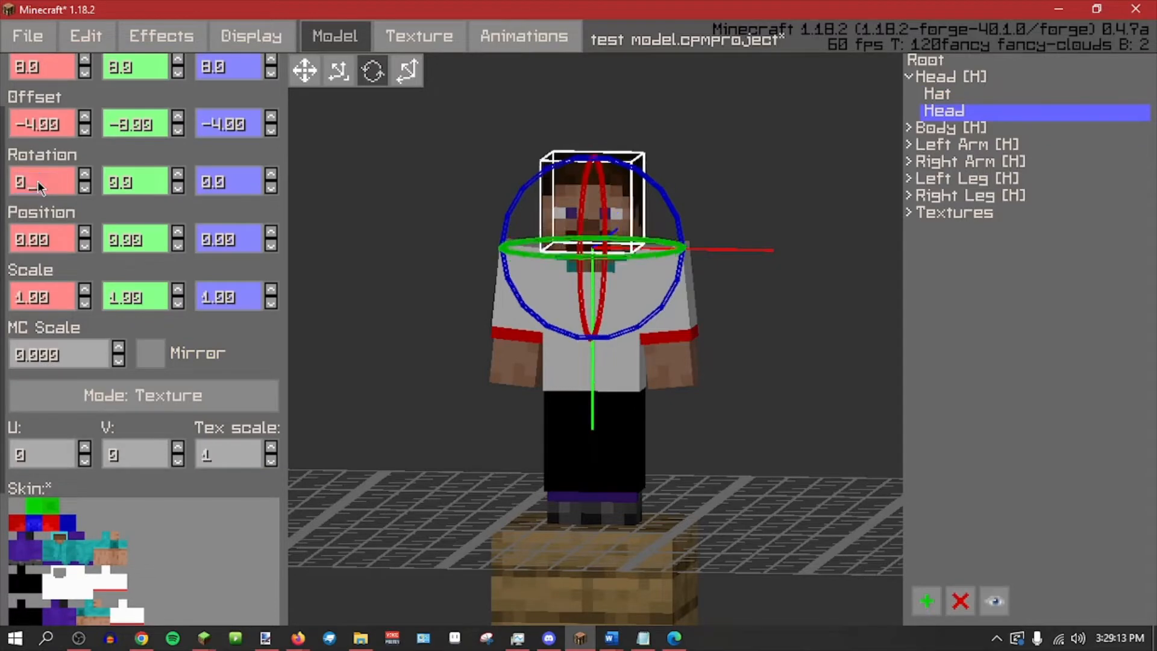
# Move the Head cube with the position gizmo to Y 11 and Z 7, and shift it along X.
pyautogui.click(408, 70)
pyautogui.moveTo(724, 173); pyautogui.dragTo(619, 202, button='middle')
pyautogui.moveTo(596, 315); pyautogui.dragTo(603, 248)
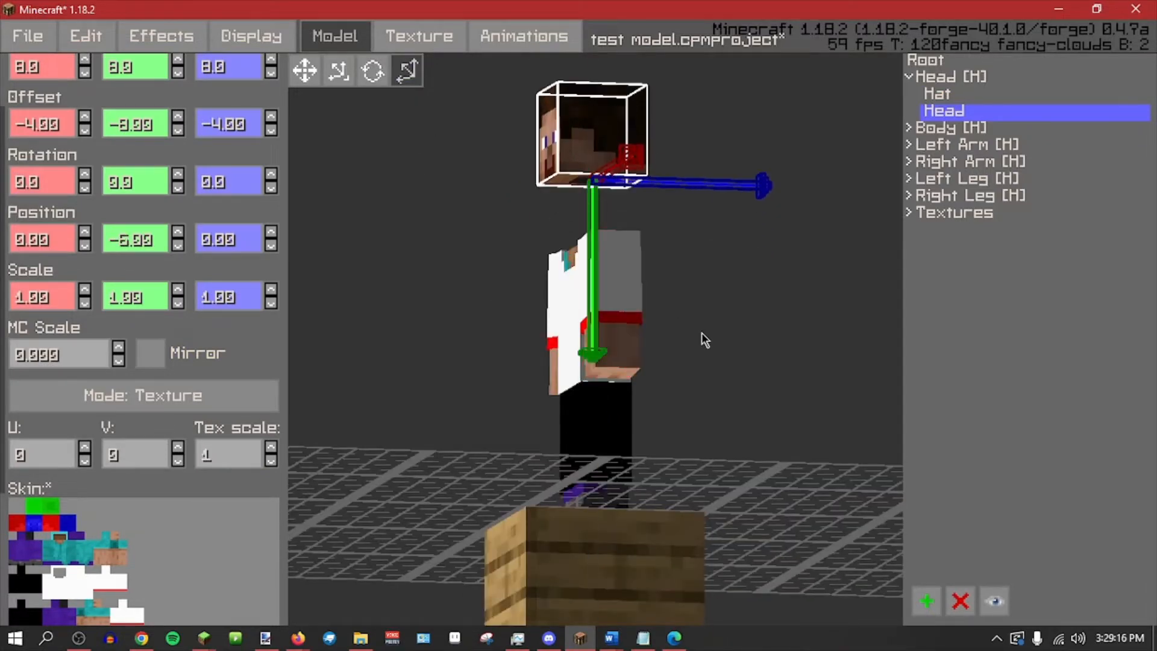
pyautogui.moveTo(701, 332); pyautogui.dragTo(663, 362, button='middle')
pyautogui.moveTo(695, 179); pyautogui.dragTo(670, 170)
pyautogui.moveTo(571, 244); pyautogui.dragTo(575, 333)
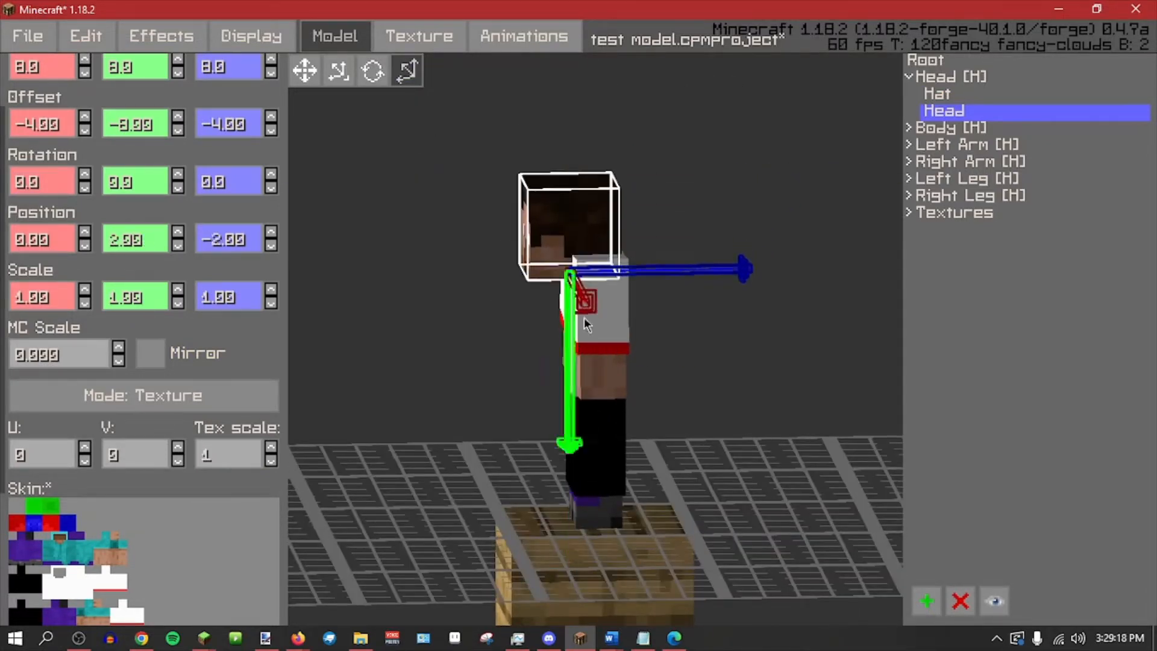
pyautogui.moveTo(644, 266); pyautogui.dragTo(745, 257)
pyautogui.moveTo(675, 315); pyautogui.dragTo(682, 415)
pyautogui.moveTo(682, 414); pyautogui.dragTo(785, 410, button='middle')
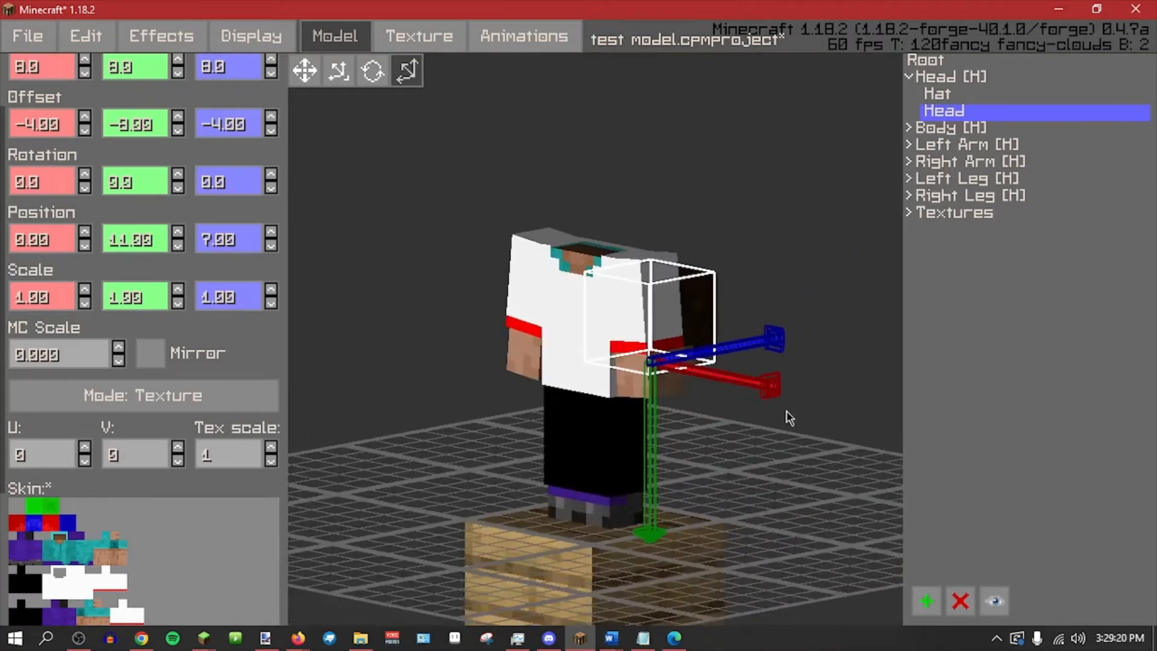
pyautogui.moveTo(764, 393); pyautogui.dragTo(803, 411)
# Undo all of the Head cube's position gizmo moves.
pyautogui.hotkey('ctrl', 'z')
pyautogui.hotkey('ctrl', 'z')
pyautogui.hotkey('ctrl', 'z')
pyautogui.hotkey('ctrl', 'z')
pyautogui.hotkey('ctrl', 'z')
pyautogui.hotkey('ctrl', 'z')
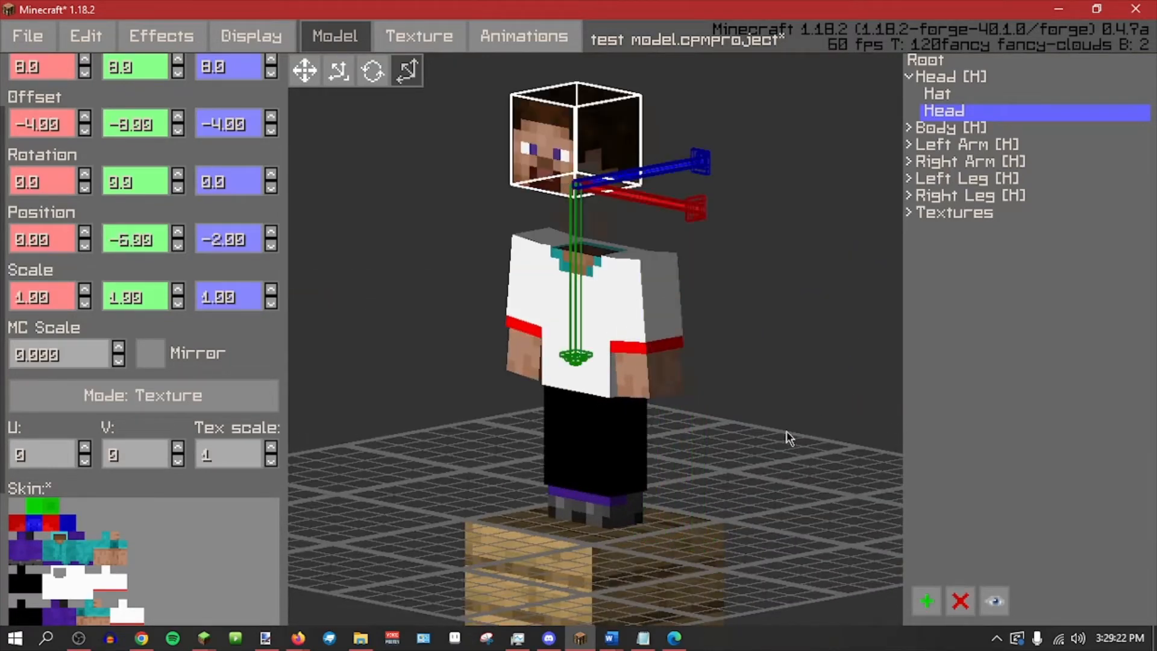
pyautogui.moveTo(462, 465); pyautogui.dragTo(458, 422, button='middle')
pyautogui.scroll(3, 35, 65)
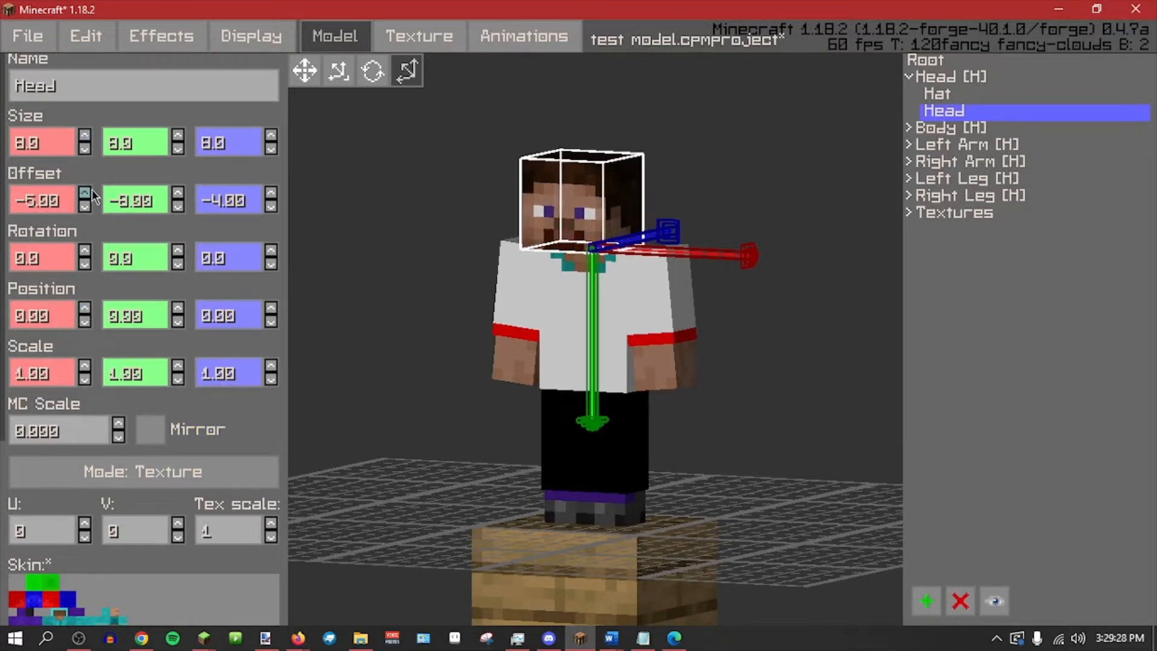
# Turn the Head cube back and forth around the Y axis using the default rotation increment.
pyautogui.moveTo(459, 431); pyautogui.dragTo(528, 405, button='middle')
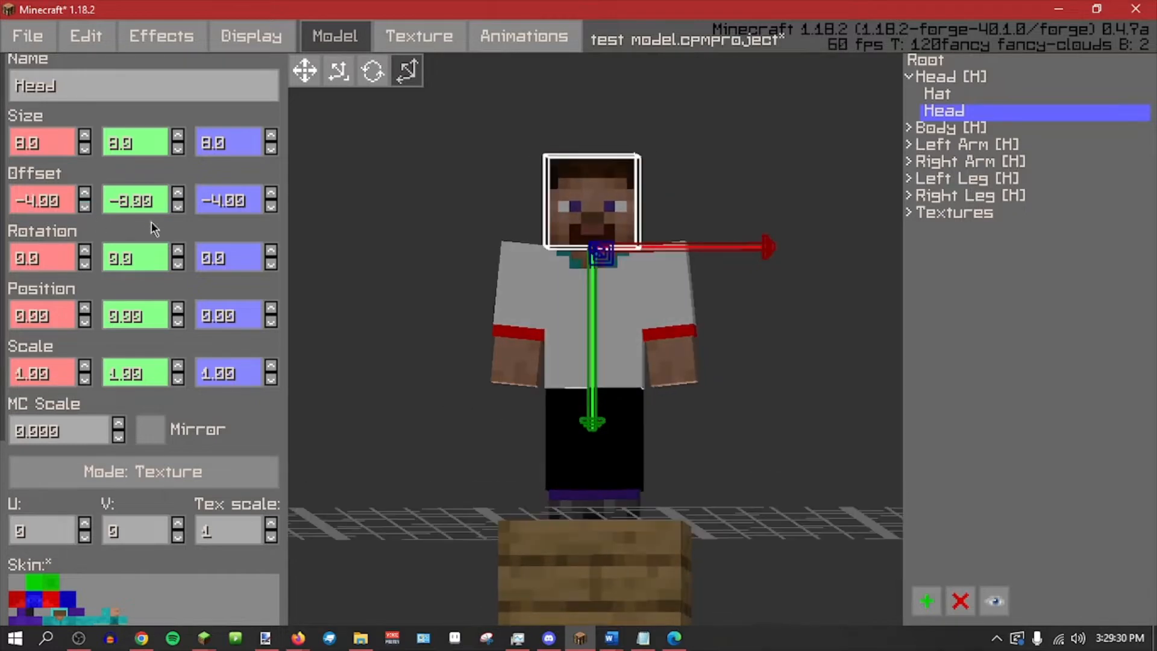
pyautogui.click(180, 252)
pyautogui.click(181, 251)
pyautogui.click(181, 252)
pyautogui.click(178, 264)
pyautogui.click(179, 264)
pyautogui.click(179, 264)
pyautogui.click(179, 251)
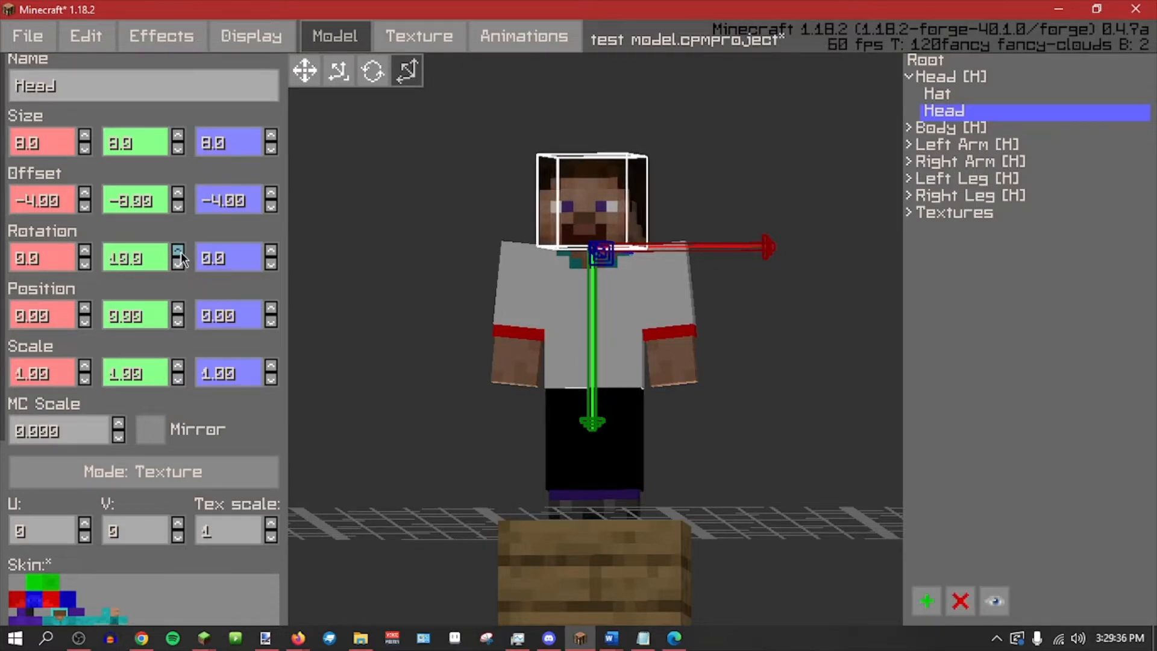
pyautogui.click(178, 264)
pyautogui.click(178, 264)
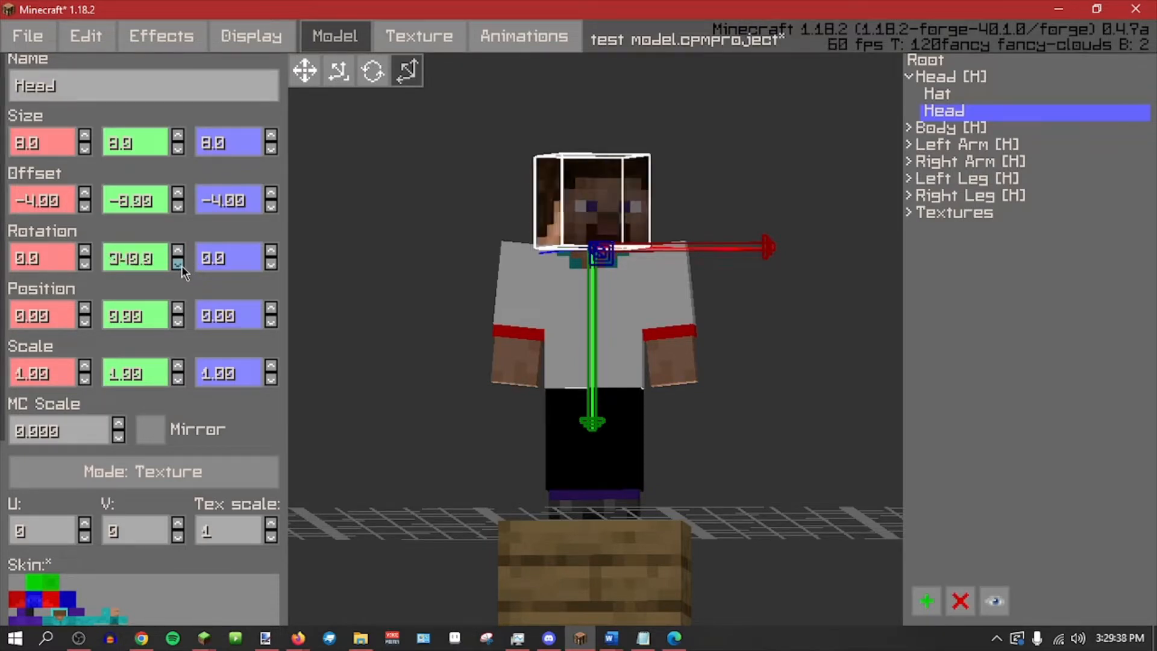
pyautogui.click(178, 264)
pyautogui.click(178, 264)
# Spin the Head cube around the Y axis in modified, Ctrl-sized increments until it faces forward again.
pyautogui.keyDown('ctrl'); pyautogui.click(182, 265); pyautogui.keyUp('ctrl')
pyautogui.keyDown('ctrl'); pyautogui.click(182, 265); pyautogui.keyUp('ctrl')
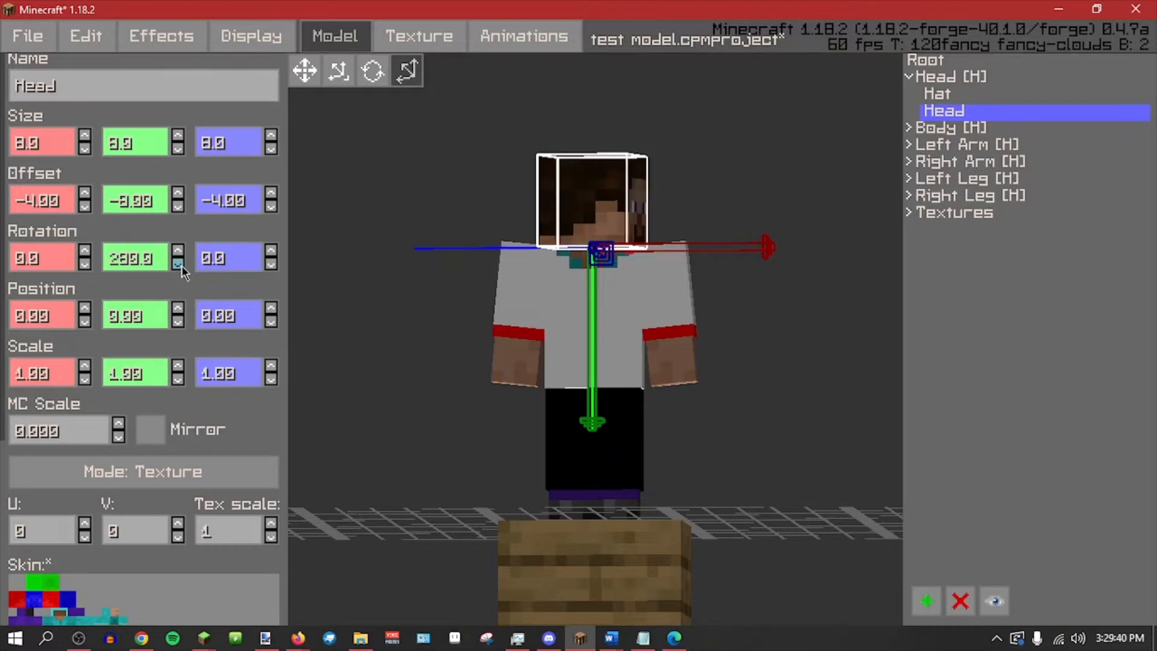
pyautogui.keyDown('ctrl'); pyautogui.click(181, 265); pyautogui.keyUp('ctrl')
pyautogui.keyDown('ctrl'); pyautogui.click(181, 265); pyautogui.keyUp('ctrl')
pyautogui.keyDown('ctrl'); pyautogui.click(181, 264); pyautogui.keyUp('ctrl')
pyautogui.keyDown('ctrl'); pyautogui.click(182, 264); pyautogui.keyUp('ctrl')
pyautogui.keyDown('ctrl'); pyautogui.click(182, 265); pyautogui.keyUp('ctrl')
pyautogui.keyDown('ctrl'); pyautogui.click(182, 264); pyautogui.keyUp('ctrl')
pyautogui.keyDown('ctrl'); pyautogui.click(182, 264); pyautogui.keyUp('ctrl')
pyautogui.keyDown('ctrl'); pyautogui.click(182, 264); pyautogui.keyUp('ctrl')
pyautogui.keyDown('ctrl'); pyautogui.click(182, 265); pyautogui.keyUp('ctrl')
pyautogui.keyDown('ctrl'); pyautogui.click(182, 264); pyautogui.keyUp('ctrl')
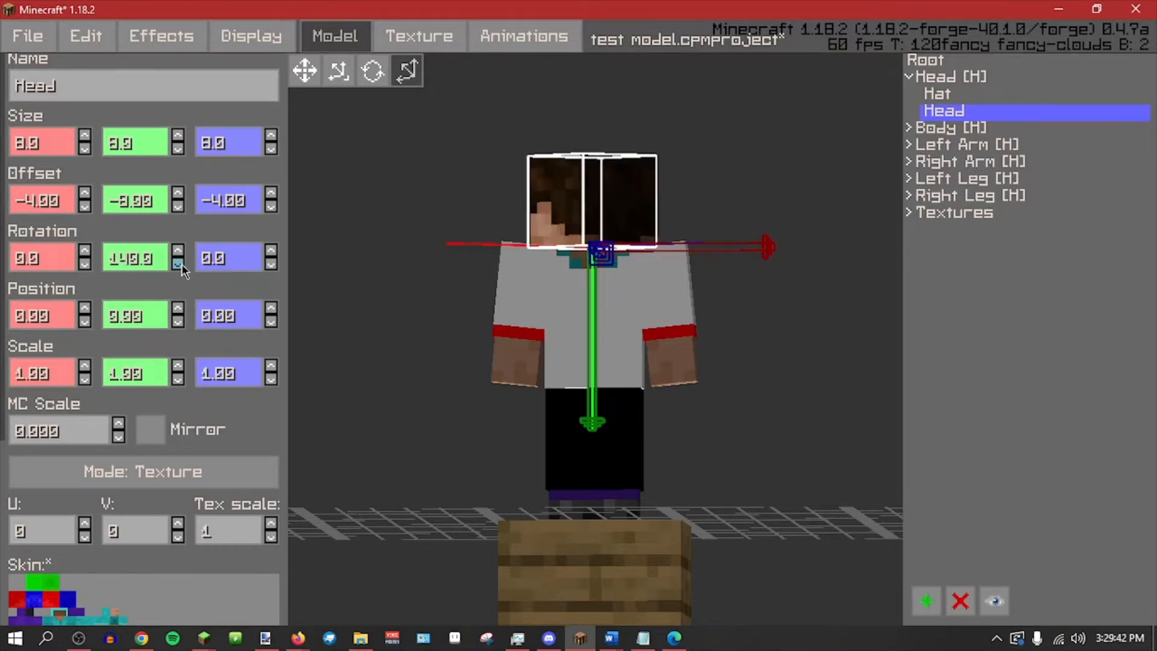
pyautogui.keyDown('ctrl'); pyautogui.click(182, 265); pyautogui.keyUp('ctrl')
pyautogui.keyDown('ctrl'); pyautogui.click(181, 264); pyautogui.keyUp('ctrl')
pyautogui.keyDown('ctrl'); pyautogui.click(181, 265); pyautogui.keyUp('ctrl')
pyautogui.keyDown('ctrl'); pyautogui.click(181, 265); pyautogui.keyUp('ctrl')
pyautogui.keyDown('ctrl'); pyautogui.click(182, 264); pyautogui.keyUp('ctrl')
pyautogui.keyDown('ctrl'); pyautogui.click(181, 265); pyautogui.keyUp('ctrl')
pyautogui.keyDown('ctrl'); pyautogui.click(181, 265); pyautogui.keyUp('ctrl')
pyautogui.keyDown('ctrl'); pyautogui.click(181, 264); pyautogui.keyUp('ctrl')
pyautogui.keyDown('ctrl'); pyautogui.click(181, 265); pyautogui.keyUp('ctrl')
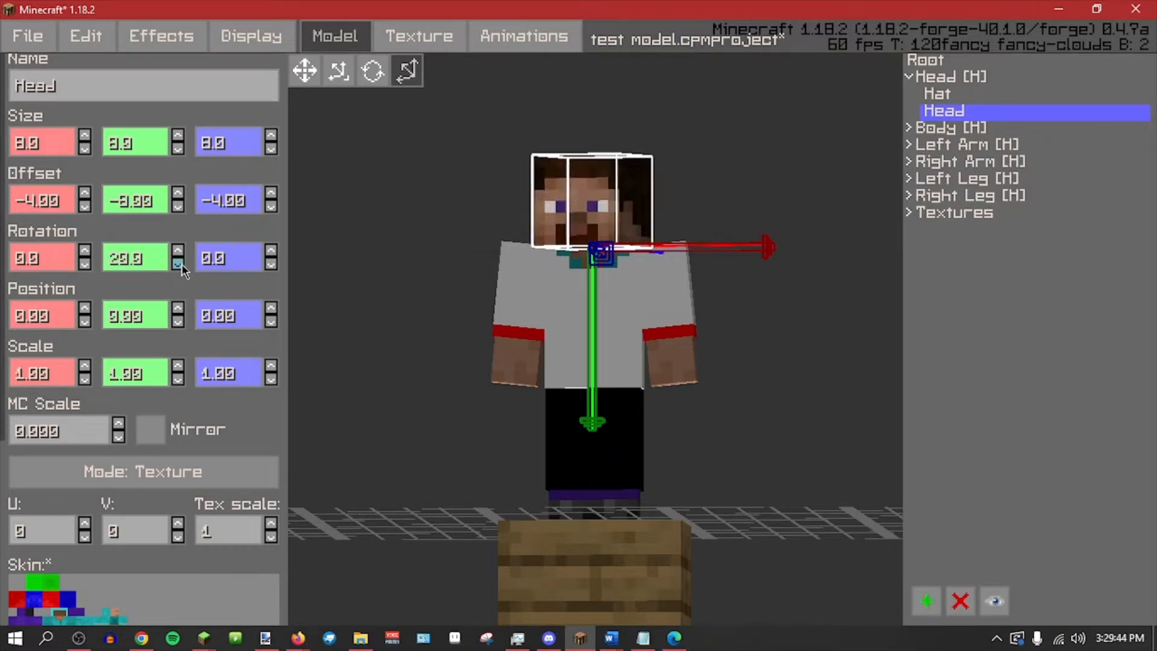
pyautogui.keyDown('ctrl'); pyautogui.click(182, 264); pyautogui.keyUp('ctrl')
pyautogui.keyDown('ctrl'); pyautogui.click(182, 265); pyautogui.keyUp('ctrl')
# Decrease the Head cube's Y rotation in fine increments to 357.4.
pyautogui.keyDown('shift'); pyautogui.click(181, 265); pyautogui.keyUp('shift')
pyautogui.keyDown('shift'); pyautogui.click(181, 265); pyautogui.keyUp('shift')
pyautogui.keyDown('shift'); pyautogui.click(182, 265); pyautogui.keyUp('shift')
pyautogui.keyDown('shift'); pyautogui.click(181, 265); pyautogui.keyUp('shift')
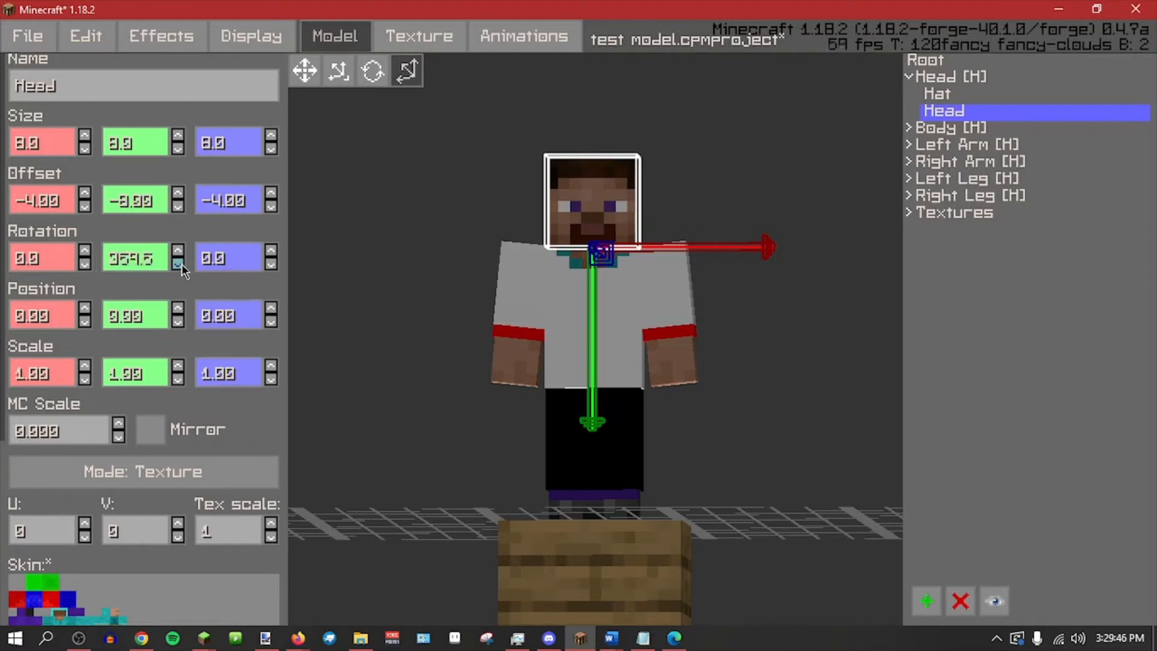
pyautogui.keyDown('shift'); pyautogui.click(182, 264); pyautogui.keyUp('shift')
pyautogui.keyDown('shift'); pyautogui.click(181, 264); pyautogui.keyUp('shift')
pyautogui.keyDown('shift'); pyautogui.click(182, 264); pyautogui.keyUp('shift')
pyautogui.keyDown('shift'); pyautogui.click(181, 265); pyautogui.keyUp('shift')
pyautogui.keyDown('shift'); pyautogui.click(178, 264); pyautogui.keyUp('shift')
pyautogui.keyDown('shift'); pyautogui.click(178, 264); pyautogui.keyUp('shift')
pyautogui.keyDown('shift'); pyautogui.click(178, 265); pyautogui.keyUp('shift')
pyautogui.keyDown('shift'); pyautogui.click(178, 265); pyautogui.keyUp('shift')
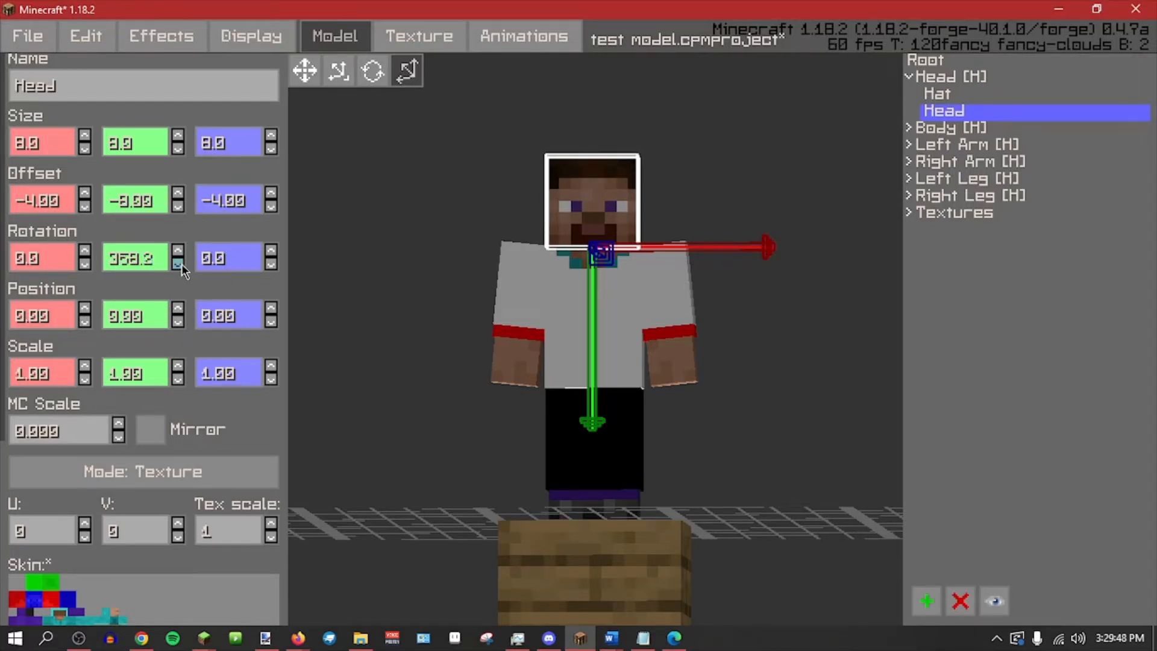
pyautogui.keyDown('shift'); pyautogui.click(178, 265); pyautogui.keyUp('shift')
pyautogui.keyDown('shift'); pyautogui.click(178, 265); pyautogui.keyUp('shift')
pyautogui.keyDown('shift'); pyautogui.click(178, 264); pyautogui.keyUp('shift')
pyautogui.keyDown('shift'); pyautogui.click(178, 265); pyautogui.keyUp('shift')
pyautogui.keyDown('shift'); pyautogui.click(181, 265); pyautogui.keyUp('shift')
# Reset the Head cube's Y rotation to 0.
pyautogui.click(131, 265)
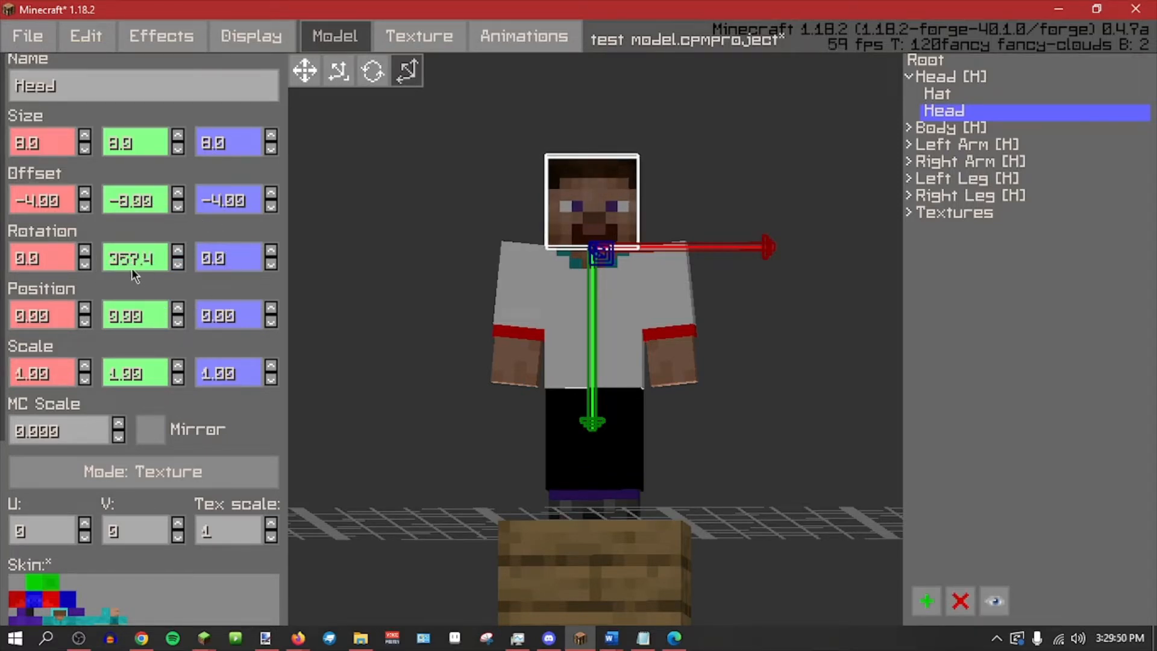
pyautogui.hotkey('ctrl', 'a')
pyautogui.write('0')
pyautogui.click(365, 325)
pyautogui.moveTo(365, 326); pyautogui.dragTo(361, 350, button='middle')
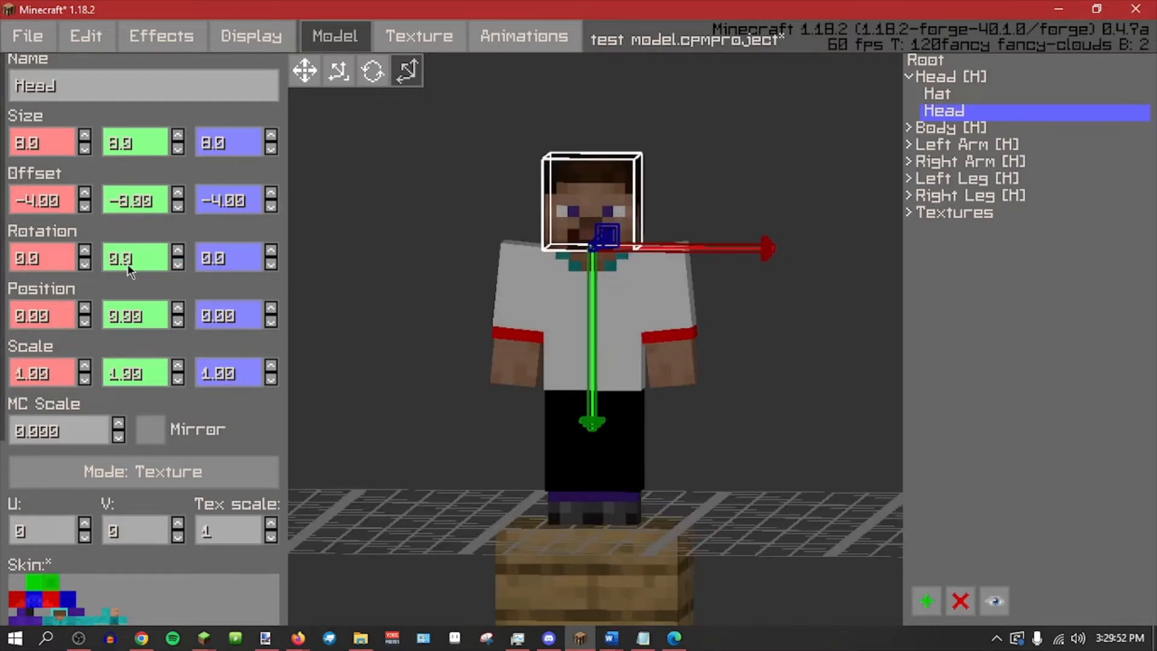
# Enter Y rotations of 357, 45, 18, 214 and 248 for the Head cube one after another.
pyautogui.click(128, 263)
pyautogui.hotkey('ctrl', 'a')
pyautogui.write('357')
pyautogui.hotkey('ctrl', 'a')
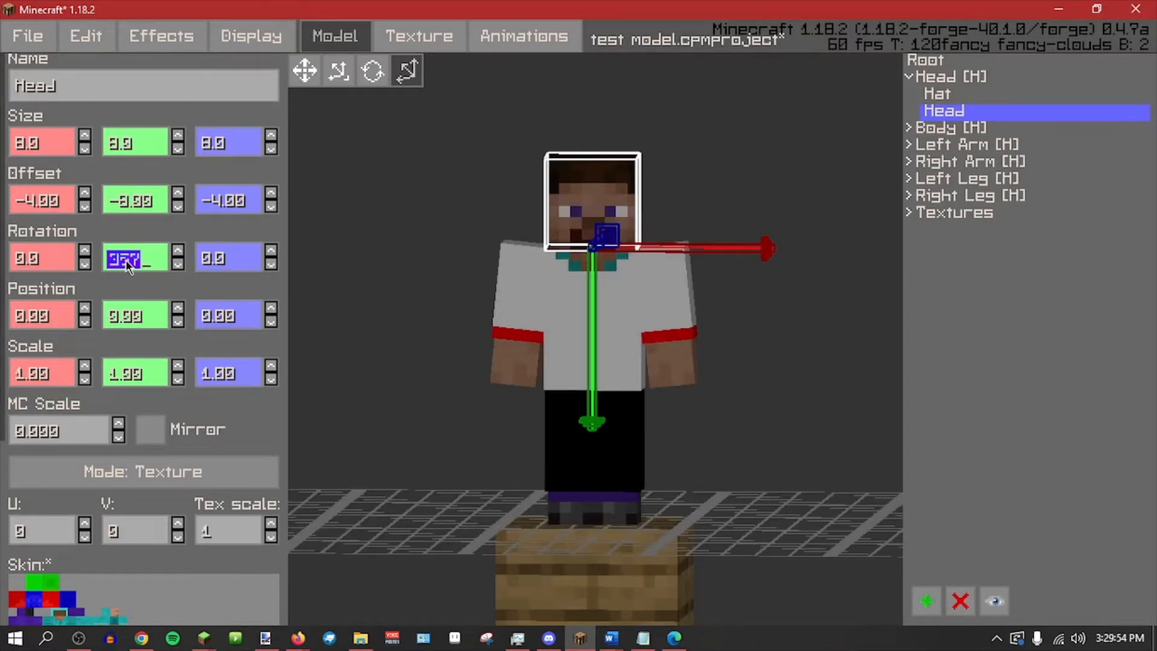
pyautogui.write('45')
pyautogui.hotkey('ctrl', 'a')
pyautogui.write('15')
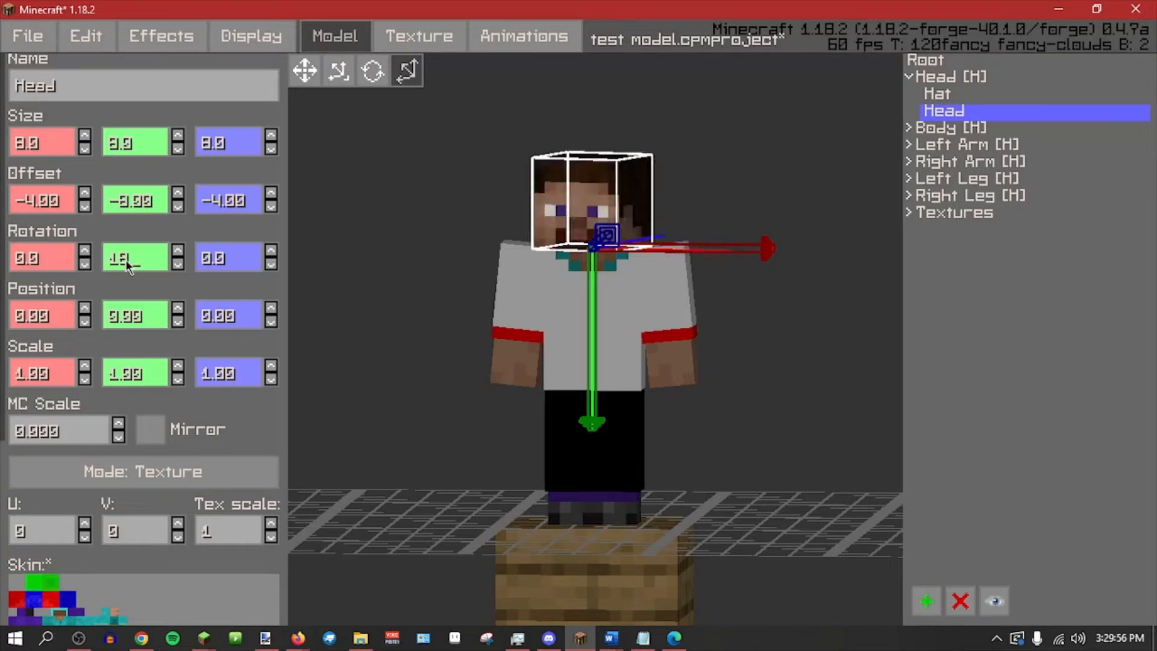
pyautogui.hotkey('ctrl', 'a')
pyautogui.write('214')
pyautogui.hotkey('ctrl', 'a')
pyautogui.write('248')
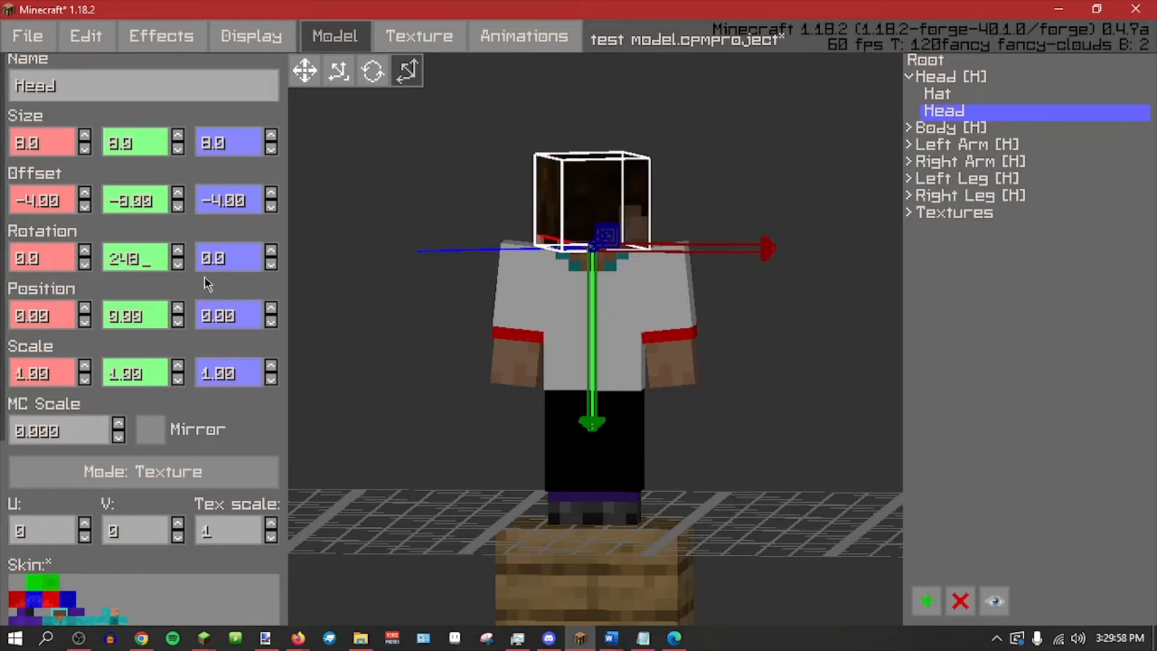
pyautogui.moveTo(385, 331); pyautogui.dragTo(389, 410, button='middle')
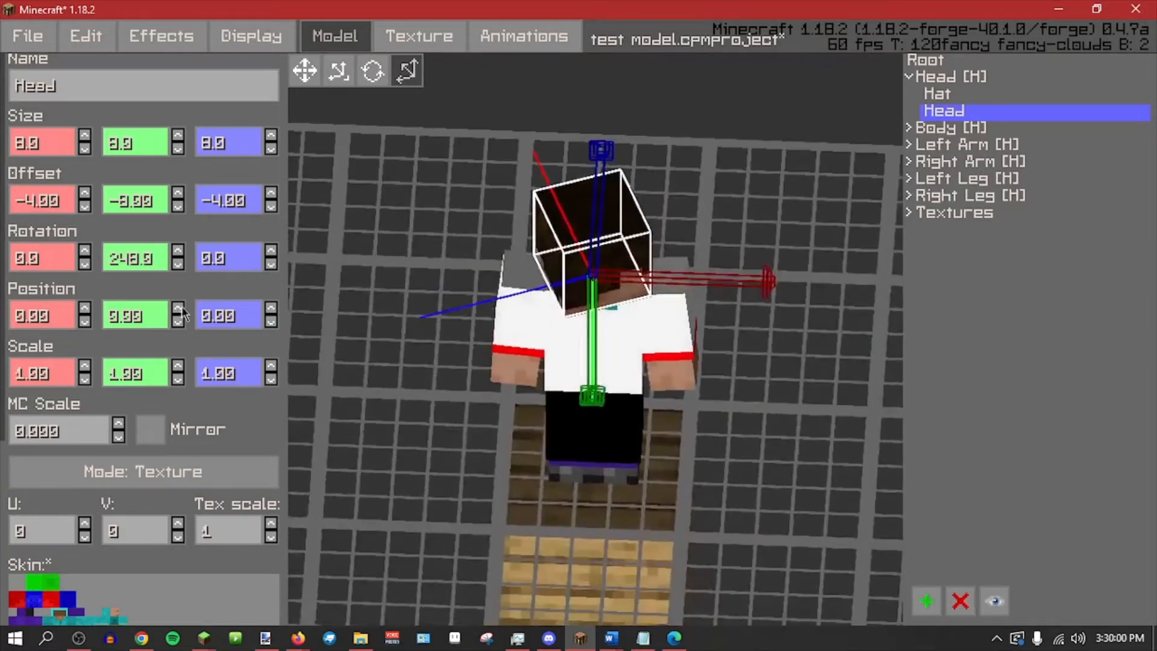
# Clear the Head cube's Y rotation to 0 and try a value beyond a full turn, 3679.
pyautogui.write('0')
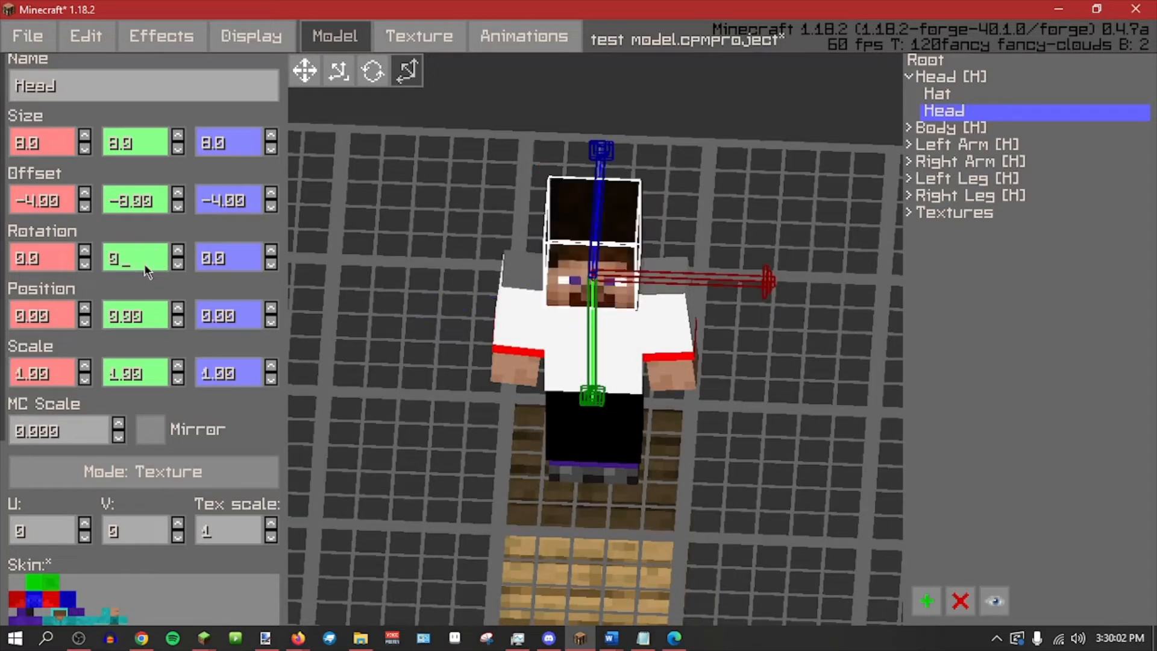
pyautogui.write('346')
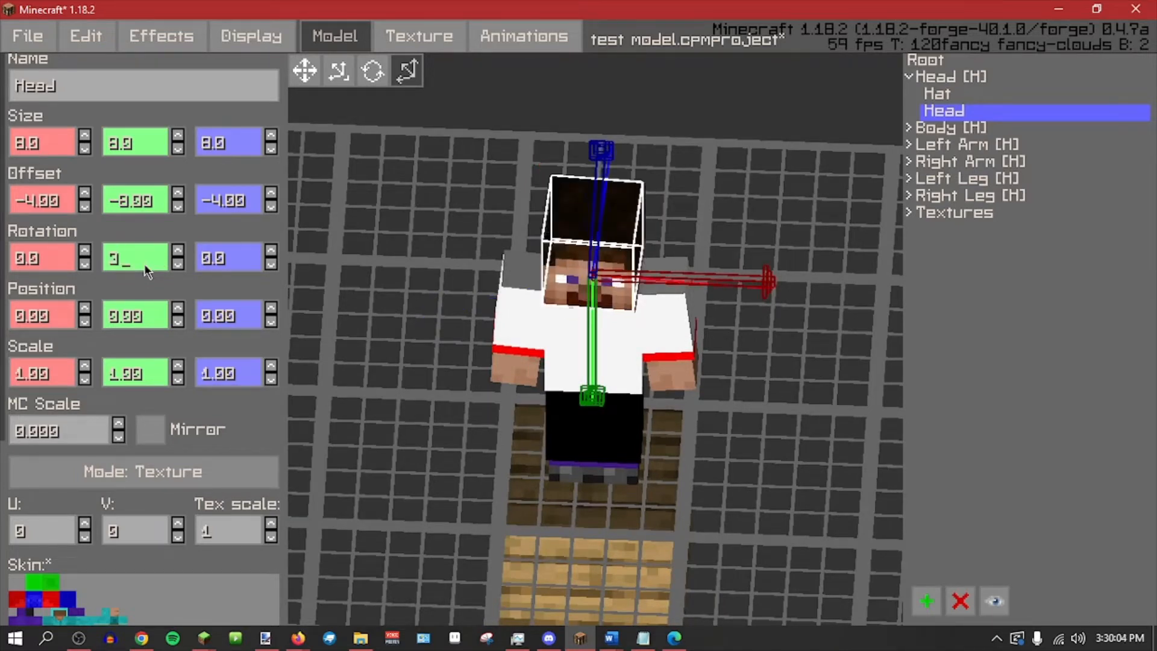
pyautogui.press('BackSpace')
pyautogui.press('BackSpace')
pyautogui.write('579')
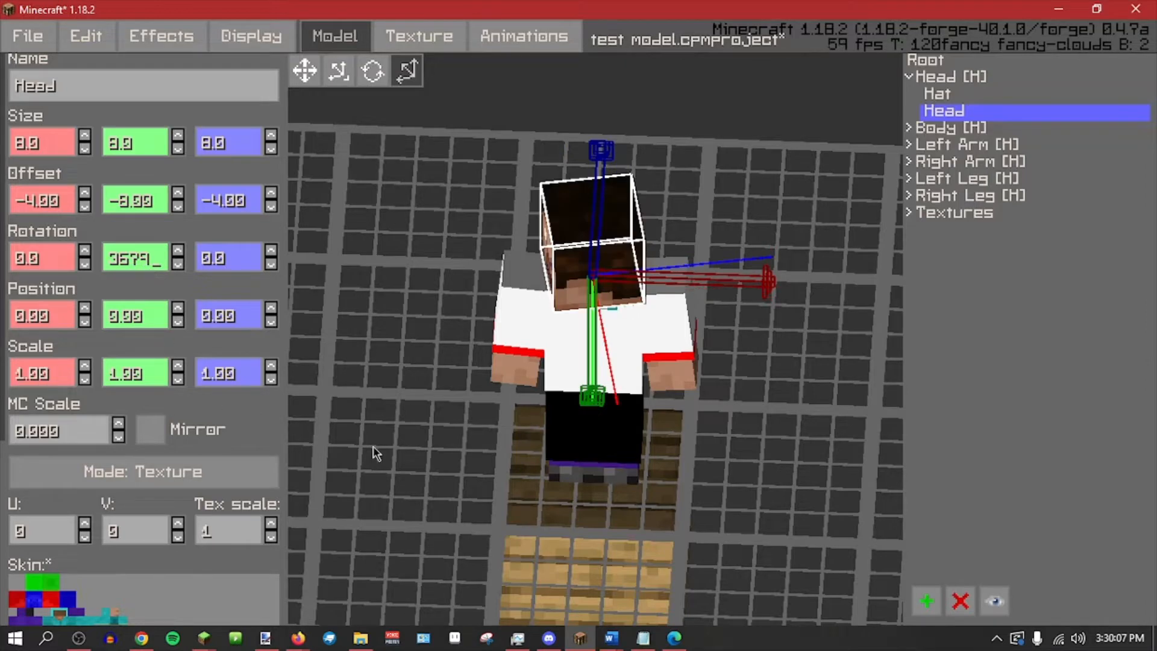
pyautogui.moveTo(468, 410); pyautogui.dragTo(470, 347, button='middle')
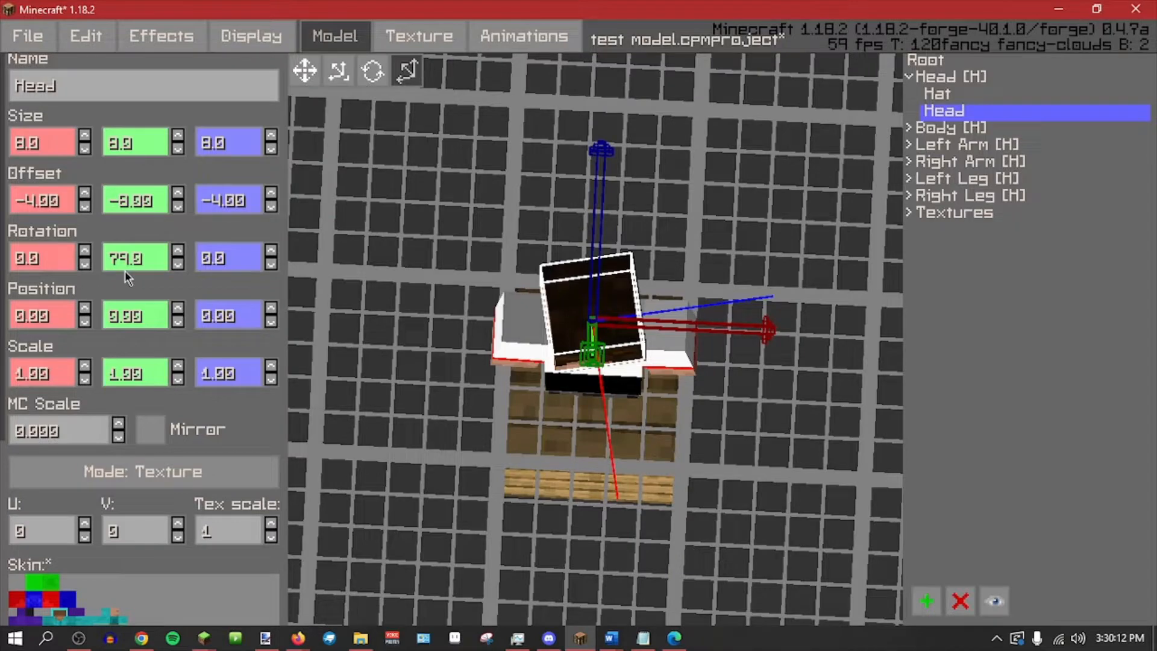
# Return the Head cube's Y rotation to 0 and bring the model back to a front view.
pyautogui.click(150, 260)
pyautogui.press('BackSpace')
pyautogui.press('BackSpace')
pyautogui.press('BackSpace')
pyautogui.press('BackSpace')
pyautogui.write('0')
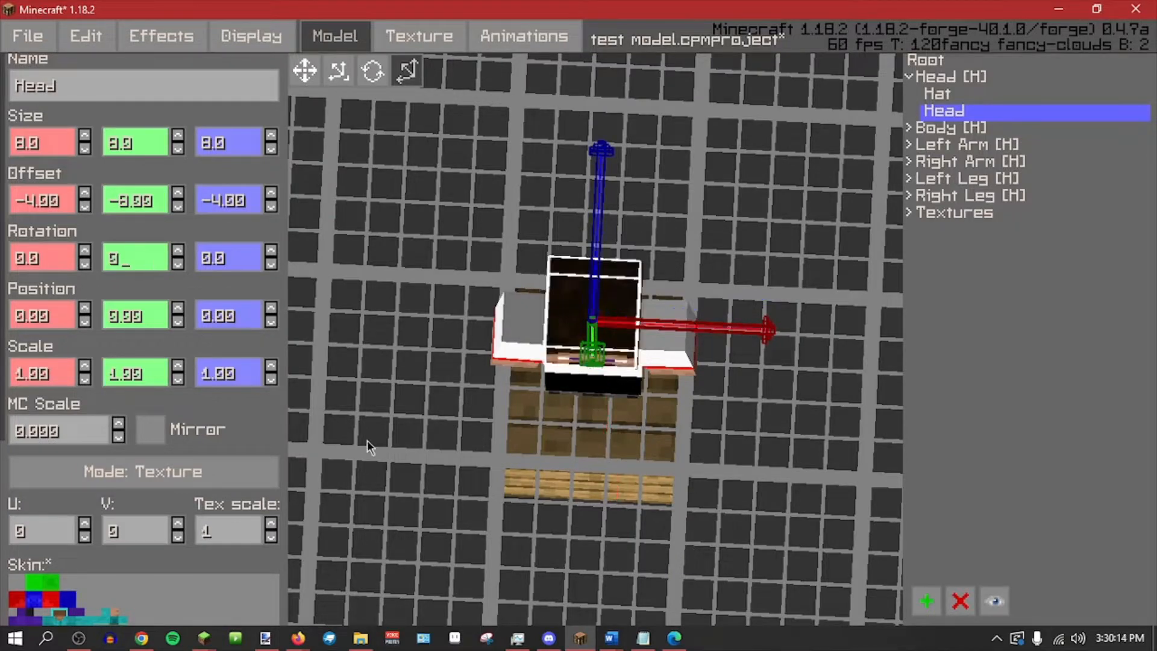
pyautogui.moveTo(393, 439); pyautogui.dragTo(403, 509, button='middle')
pyautogui.moveTo(391, 429); pyautogui.dragTo(373, 433, button='middle')
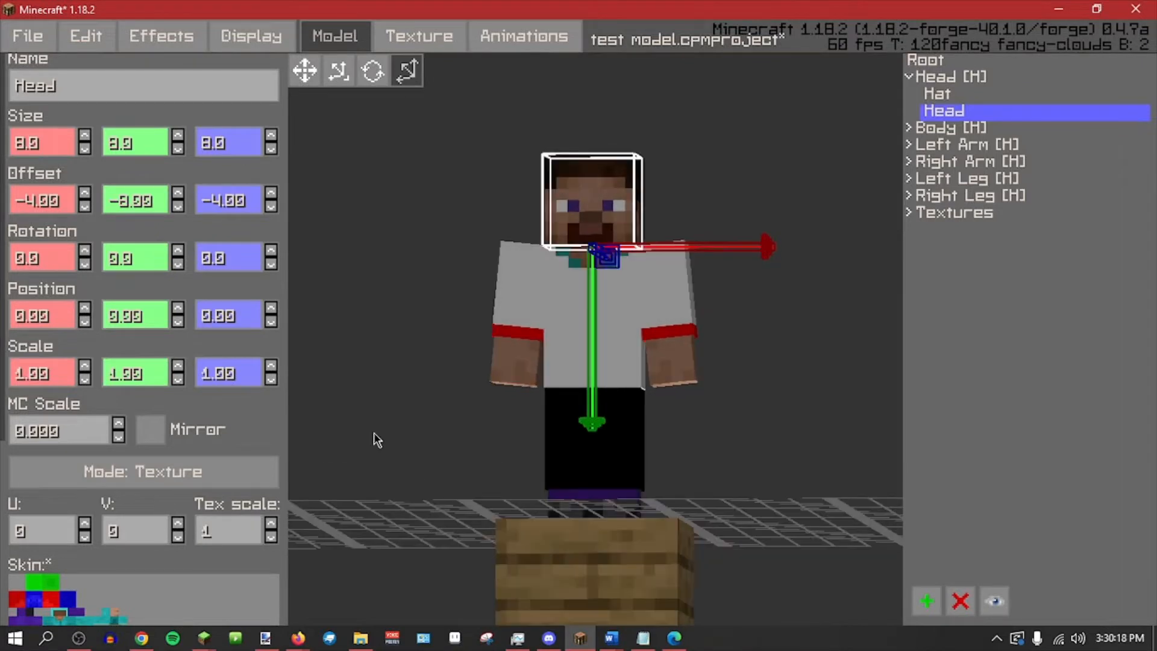
pyautogui.click(186, 40)
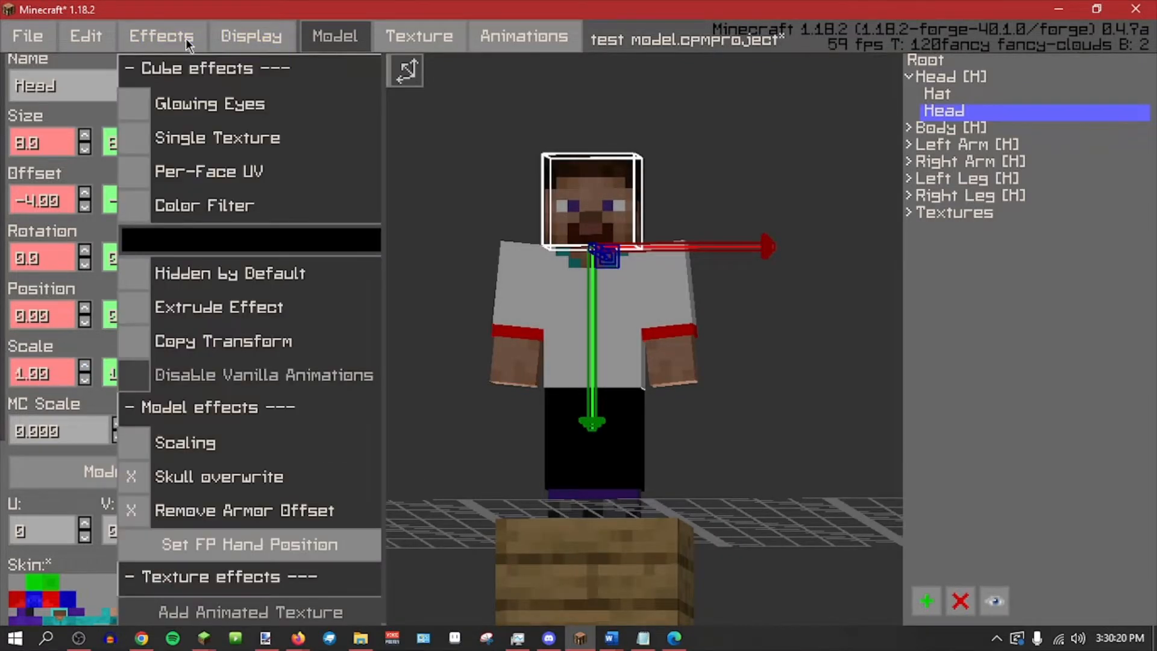
pyautogui.click(186, 39)
pyautogui.click(188, 40)
pyautogui.click(88, 398)
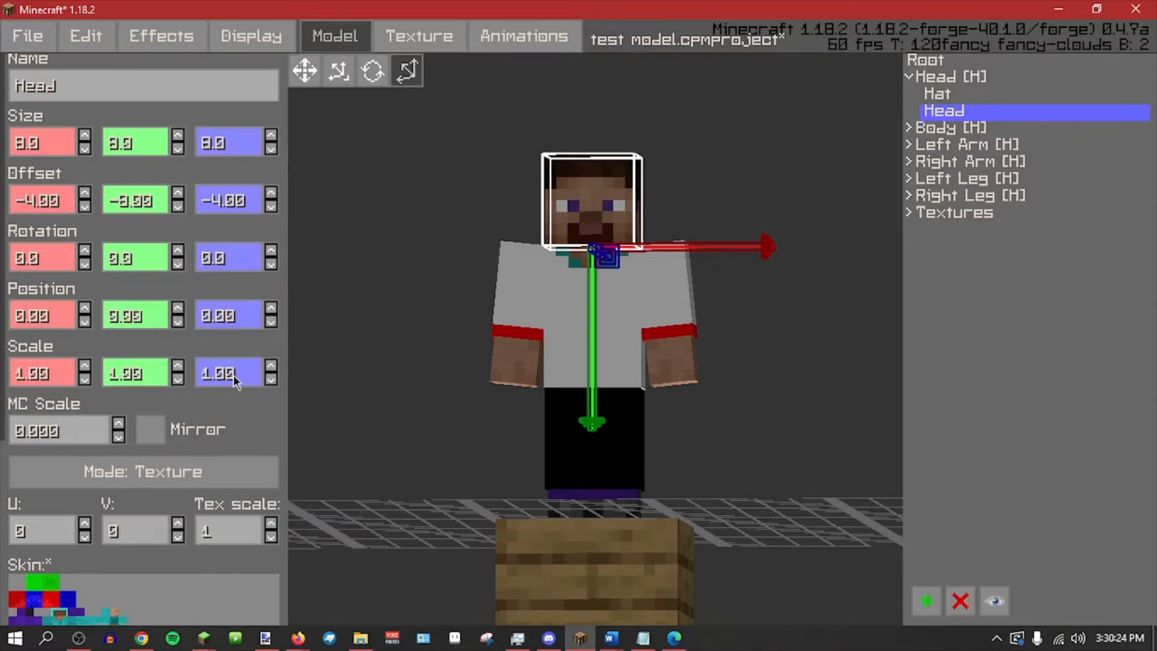
pyautogui.click(164, 40)
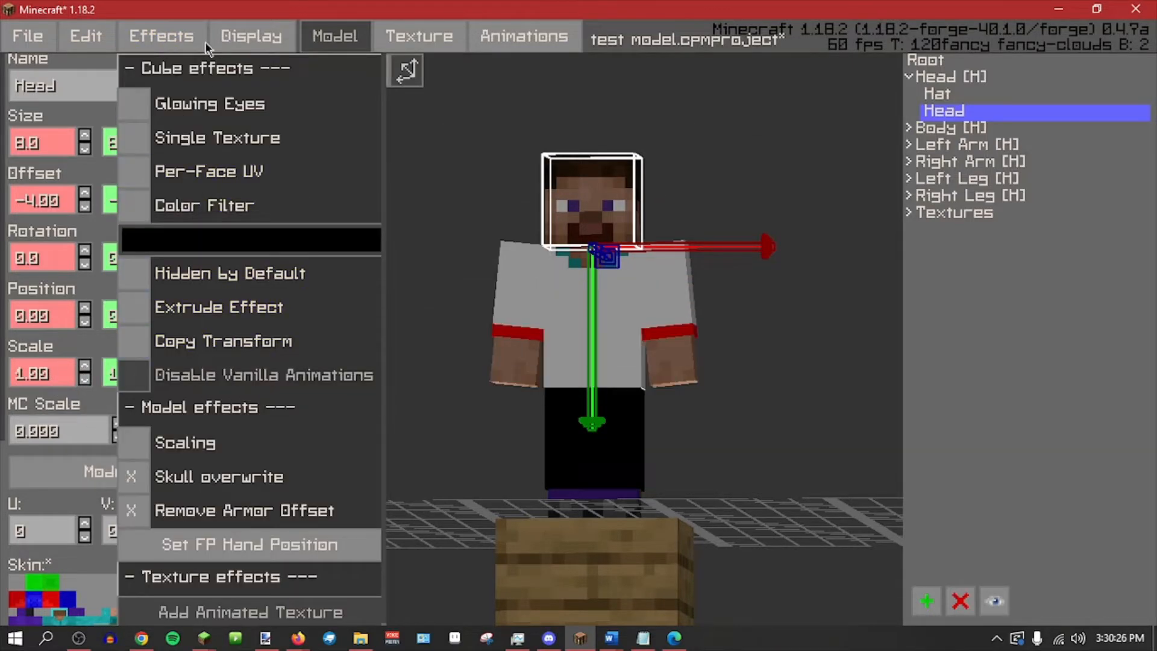
# Open the settings and examine the Editor and Safety options, ending on the Editor options.
pyautogui.click(77, 24)
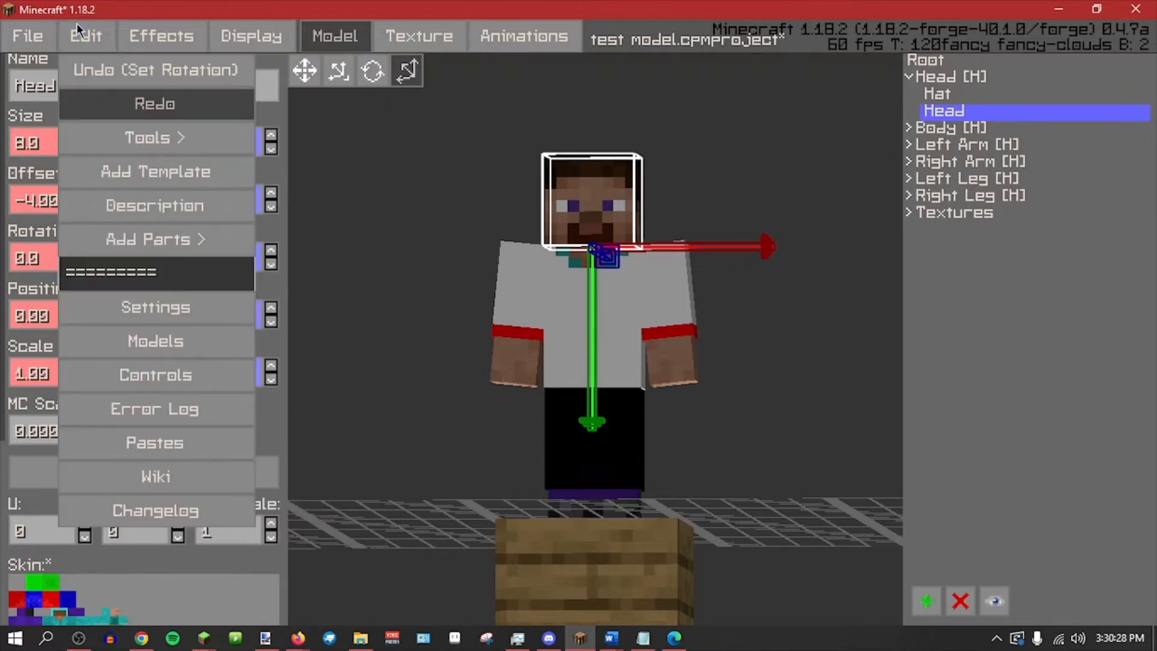
pyautogui.click(136, 300)
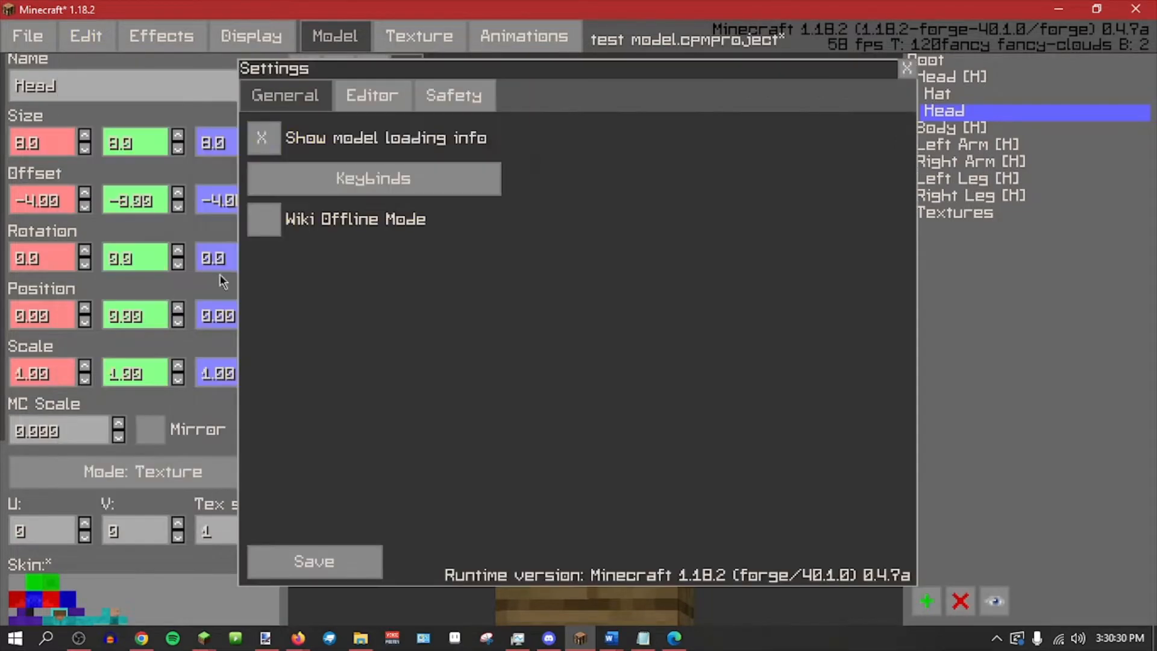
pyautogui.click(374, 96)
pyautogui.click(457, 94)
pyautogui.click(349, 96)
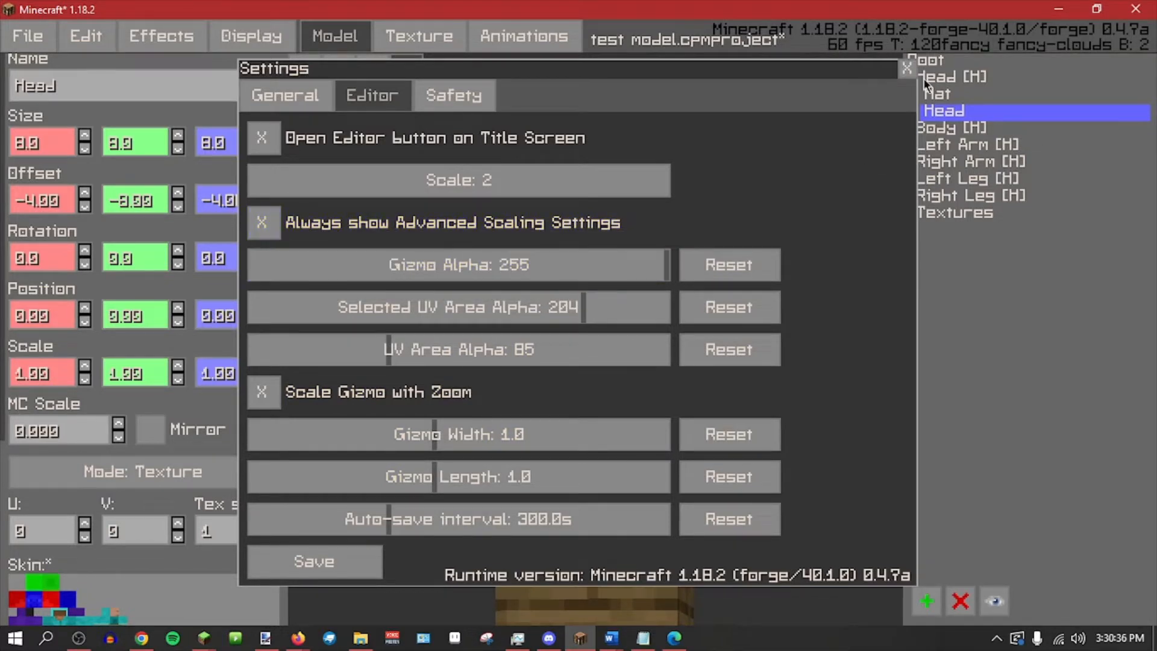
# Close the settings and deselect the Head cube.
pyautogui.click(908, 69)
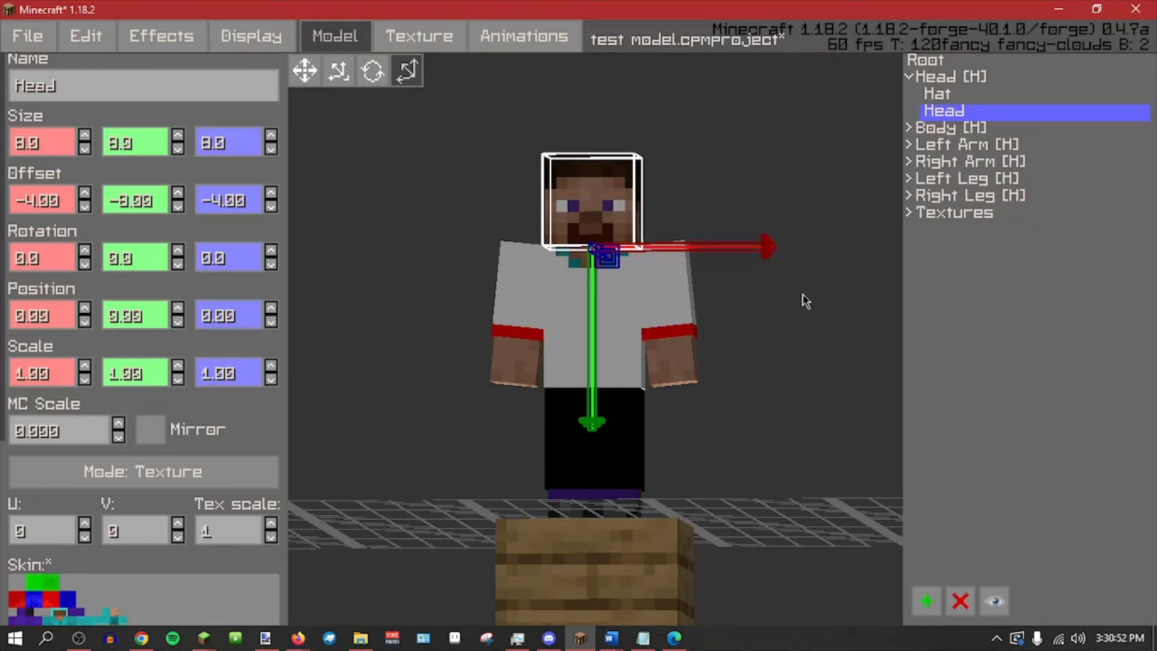
pyautogui.moveTo(804, 297); pyautogui.dragTo(814, 337, button='middle')
pyautogui.click(917, 67)
pyautogui.moveTo(823, 208); pyautogui.dragTo(800, 259, button='middle')
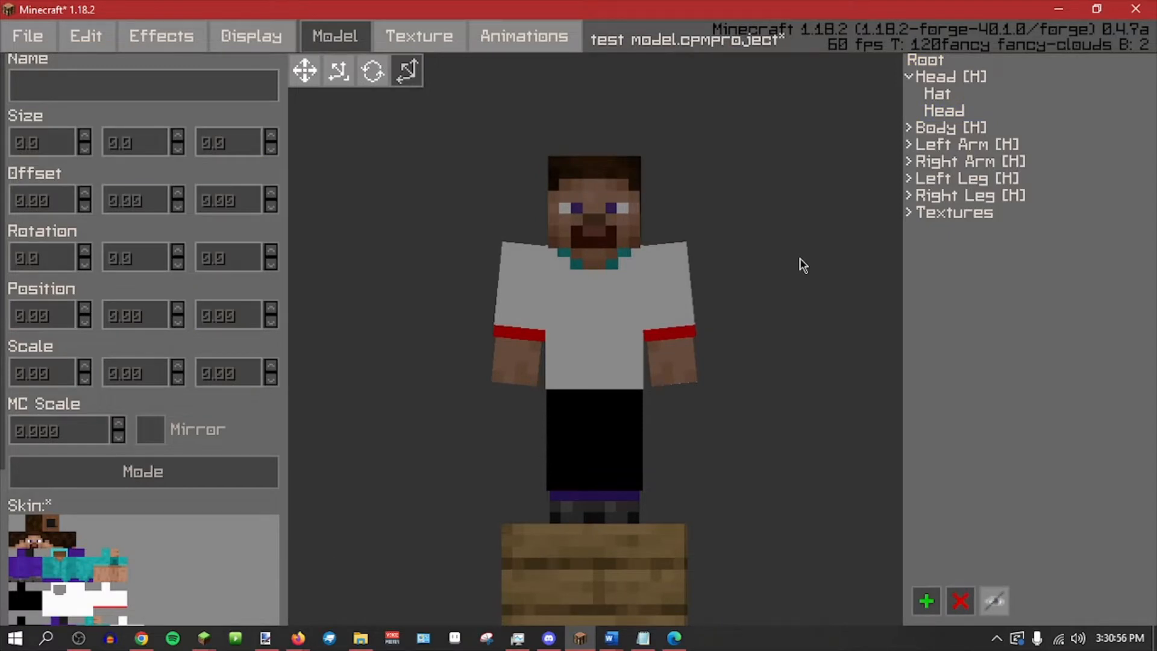
pyautogui.moveTo(796, 260); pyautogui.dragTo(804, 261, button='middle')
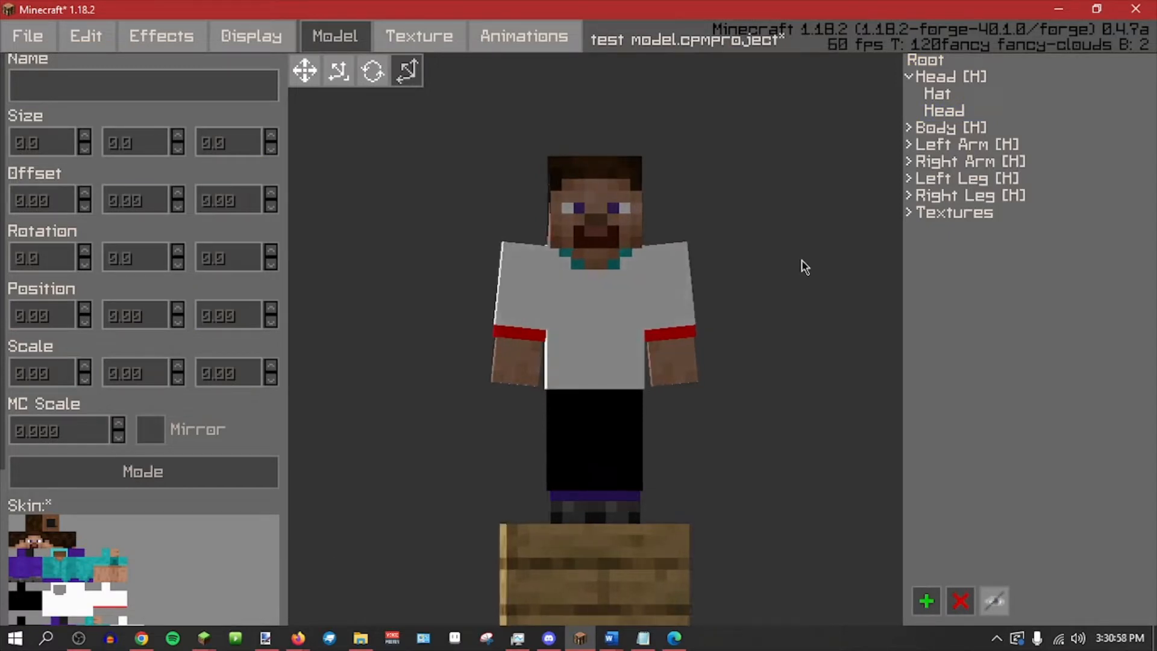
pyautogui.click(276, 47)
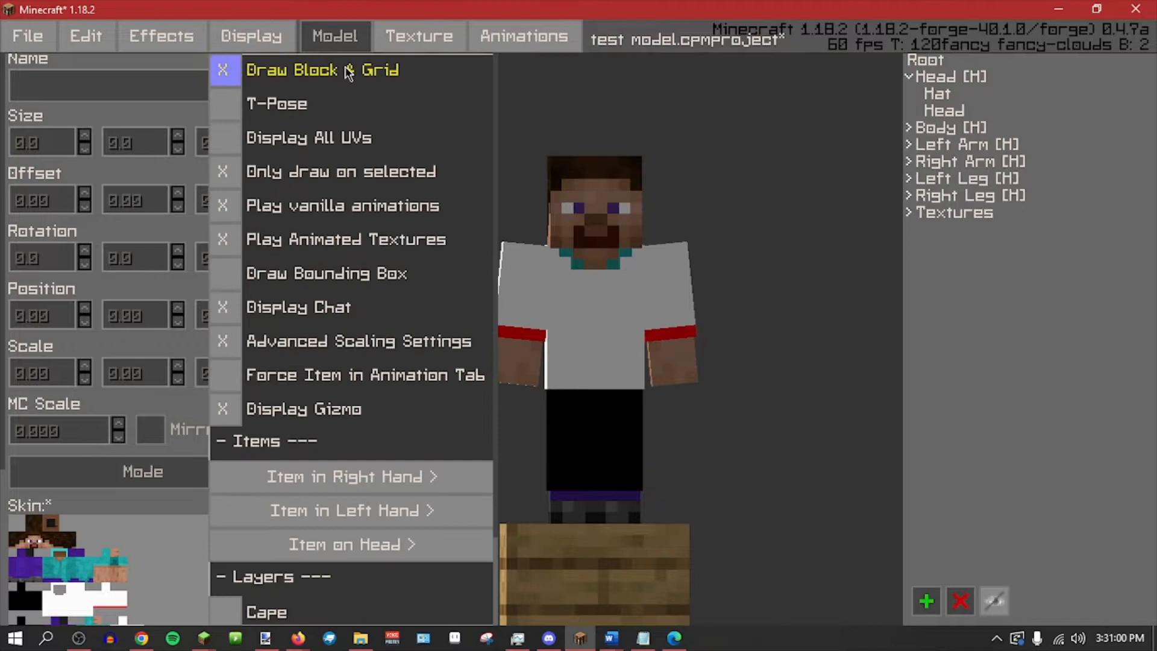
pyautogui.click(154, 38)
pyautogui.click(108, 45)
pyautogui.click(108, 45)
pyautogui.click(108, 46)
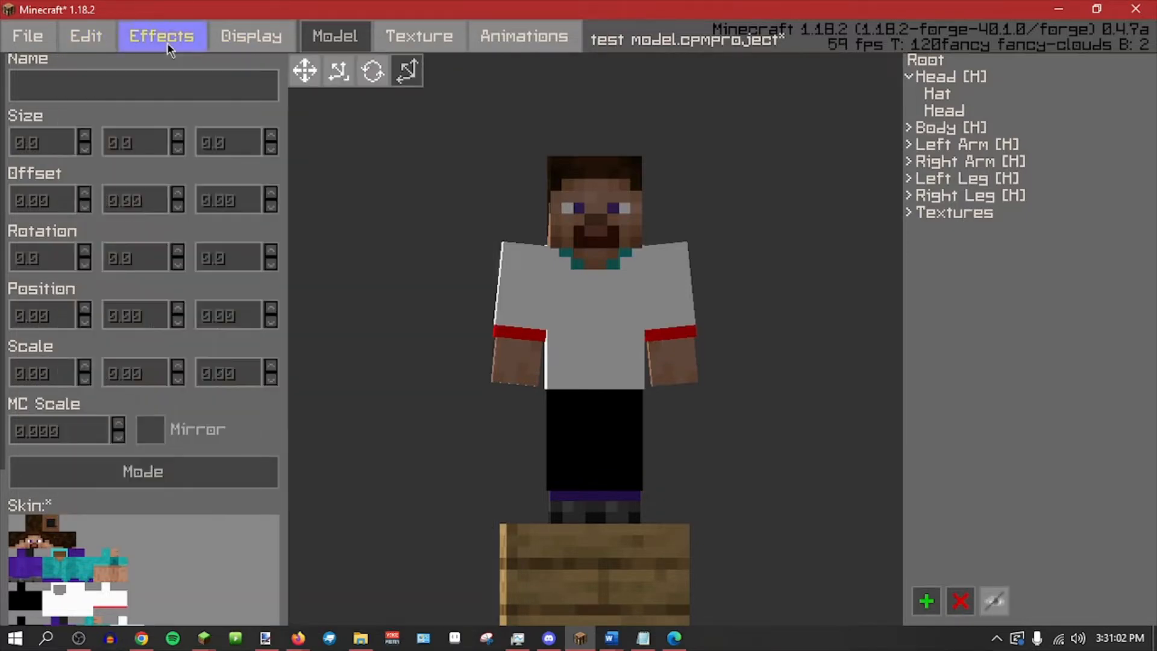
pyautogui.moveTo(747, 154); pyautogui.dragTo(687, 160, button='middle')
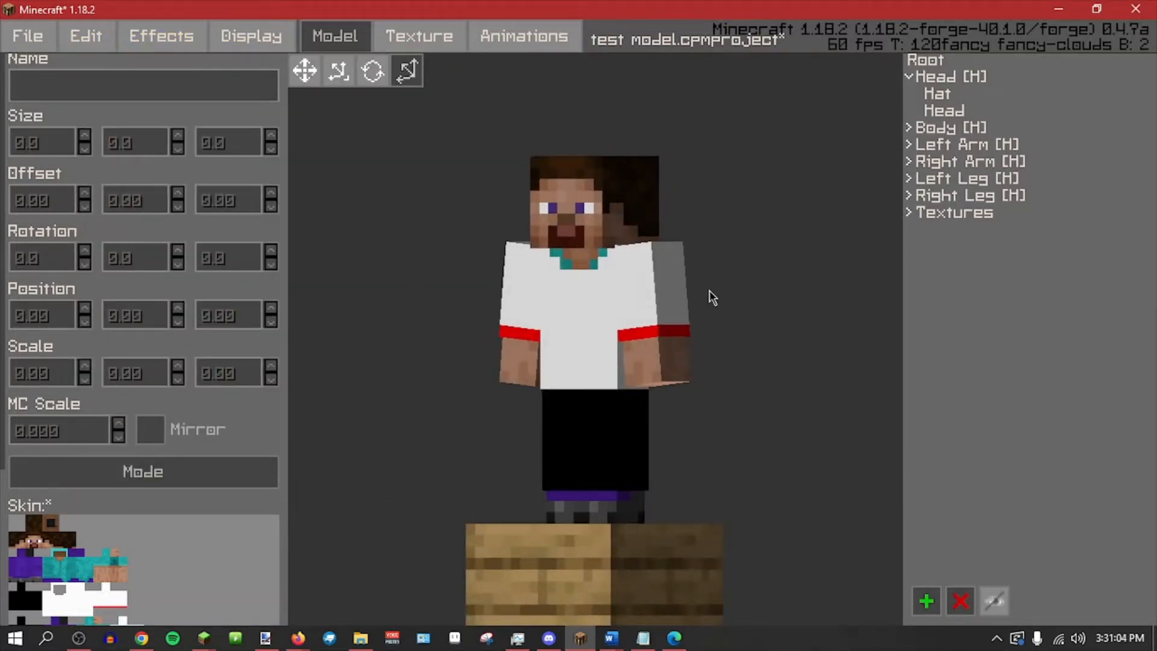
# Select the Left Sleeve, the Left Arm group and the Left Arm cube in turn to compare group and cube.
pyautogui.click(699, 326)
pyautogui.scroll(2, 862, 417)
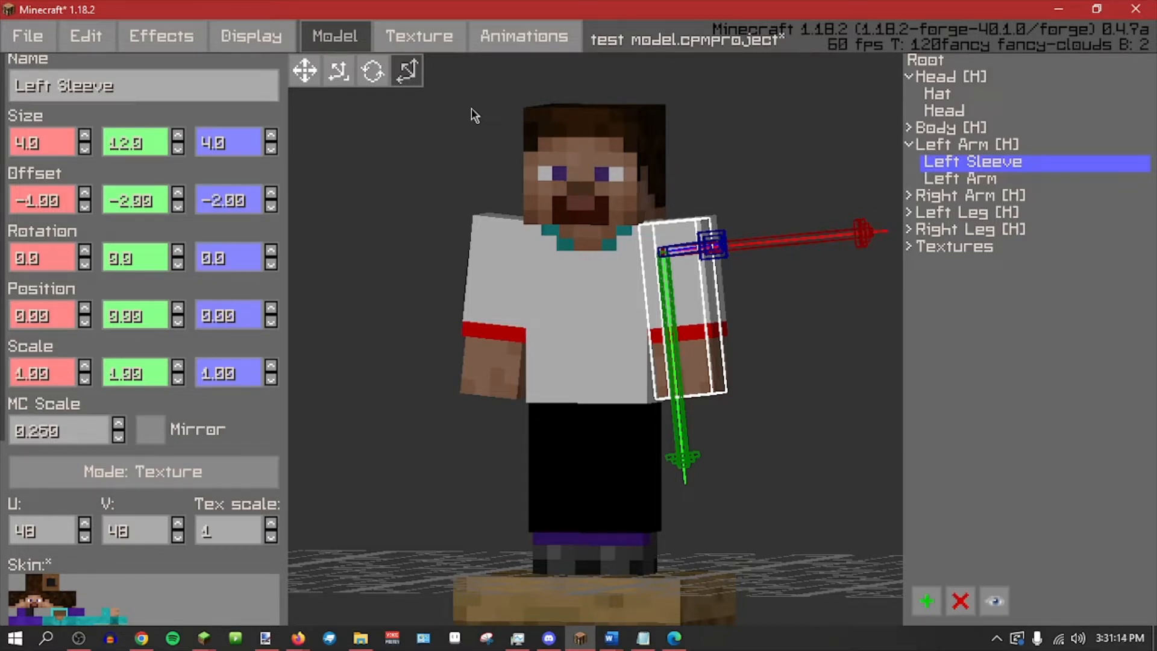
pyautogui.click(997, 152)
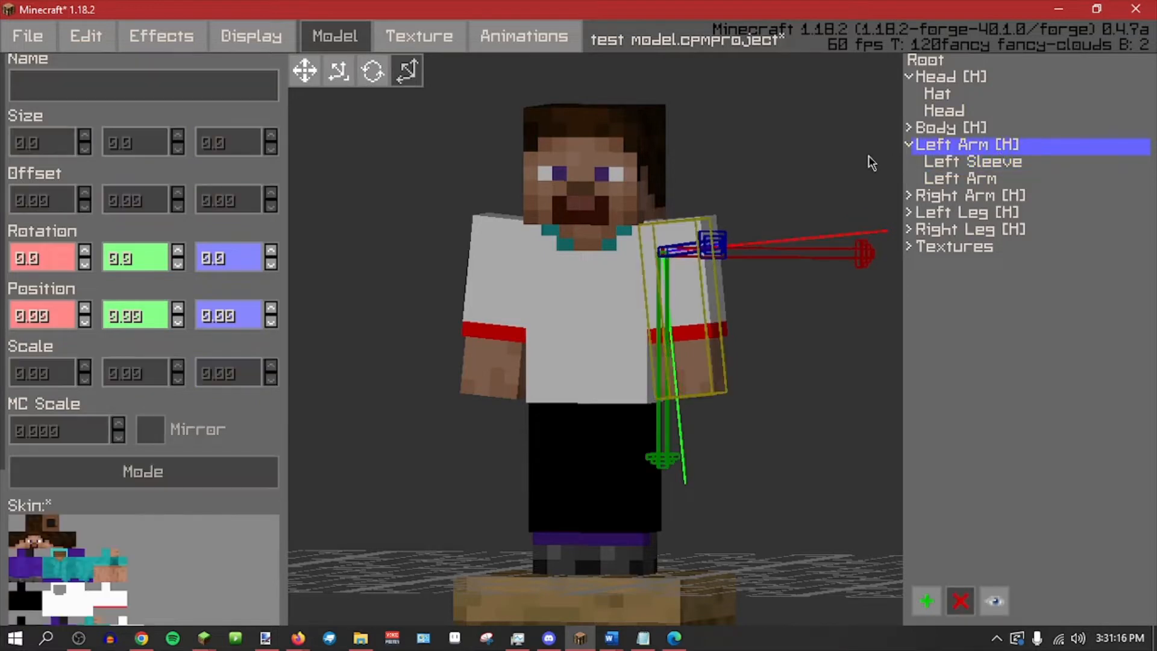
pyautogui.click(867, 154)
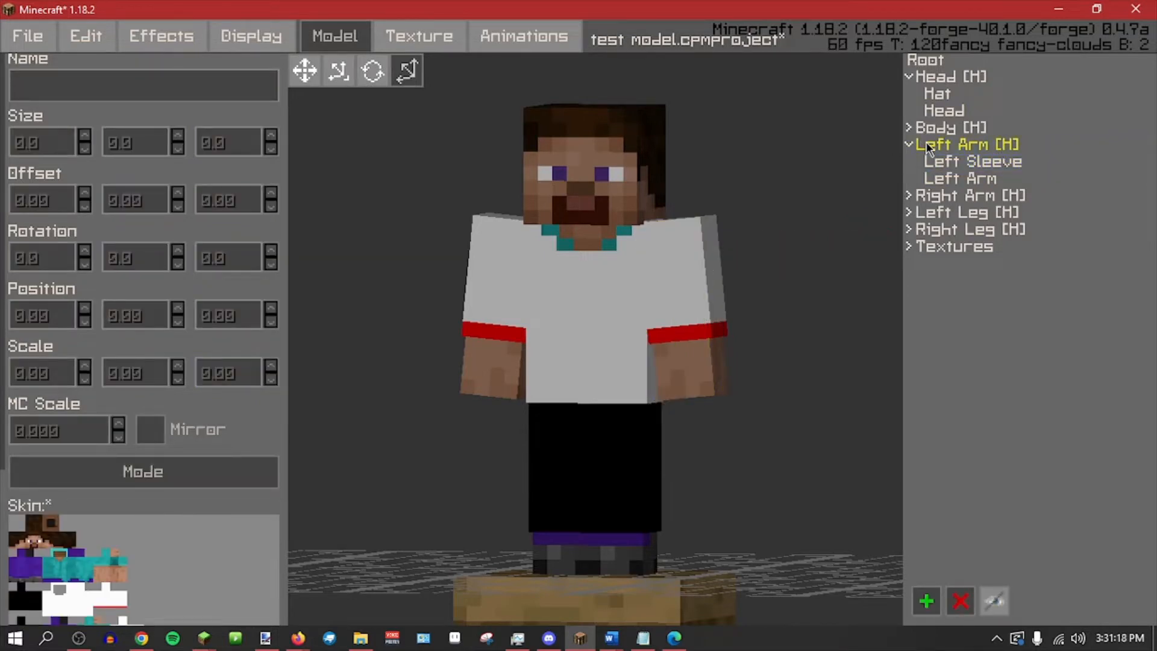
pyautogui.click(953, 180)
pyautogui.click(971, 146)
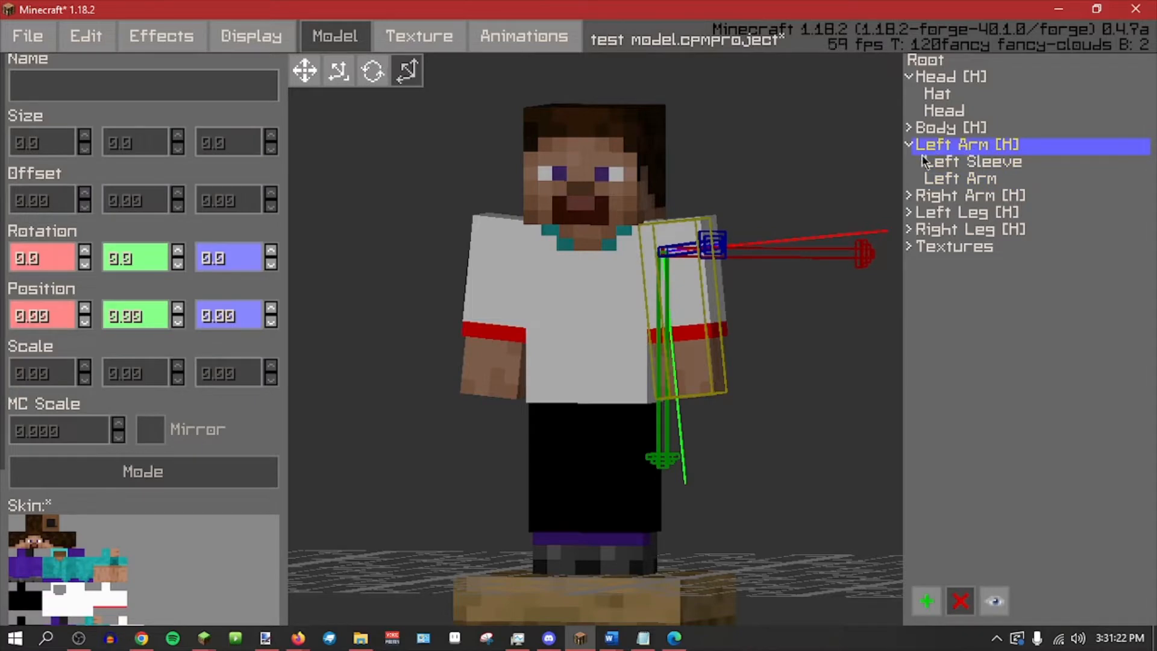
pyautogui.moveTo(842, 153)
pyautogui.mouseDown(button='middle')
pyautogui.moveTo(780, 161)
pyautogui.moveTo(847, 164)
pyautogui.mouseUp(button='middle')
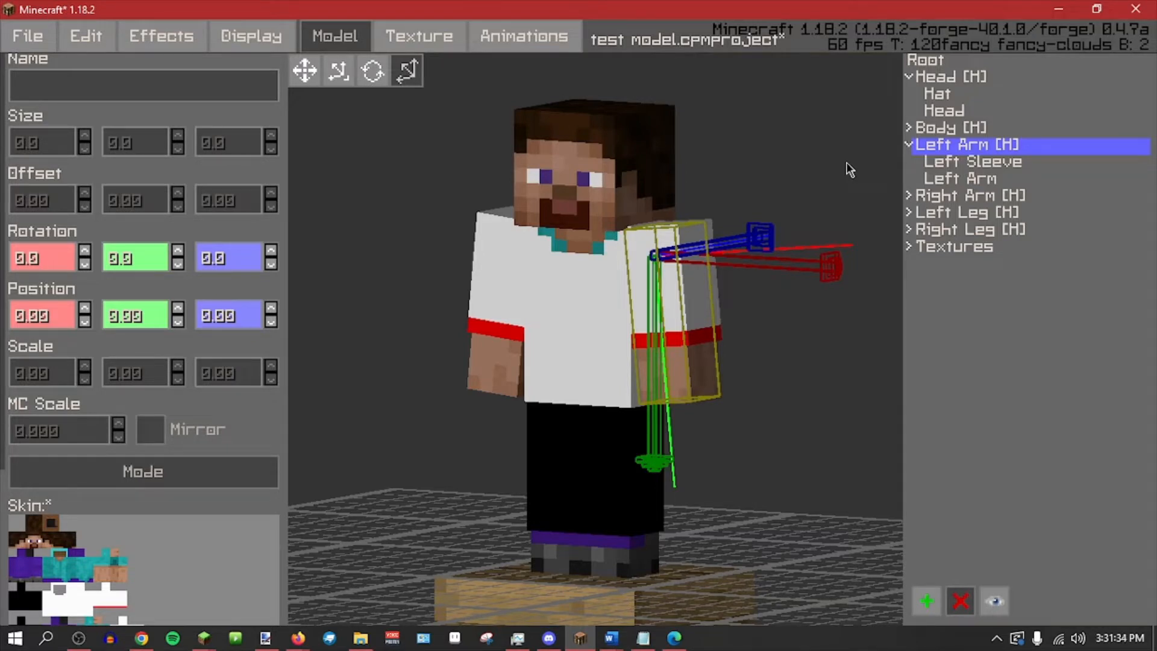
# Try raising the whole Head group to a Y position of -4, and undo the move.
pyautogui.click(950, 76)
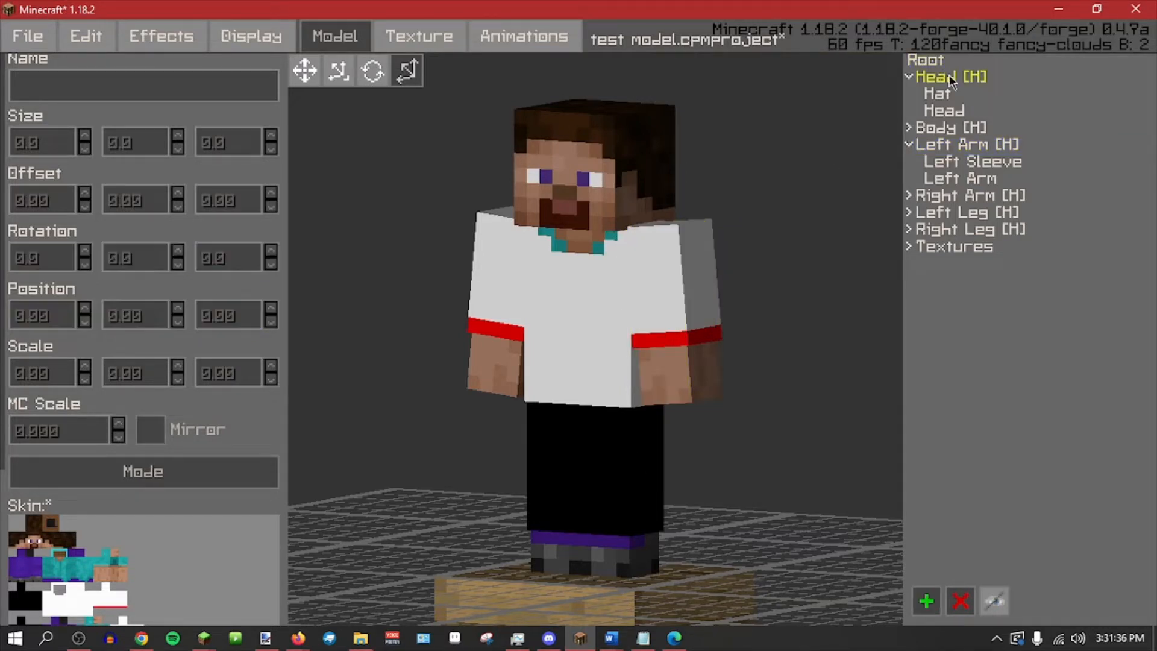
pyautogui.moveTo(594, 312); pyautogui.dragTo(594, 255)
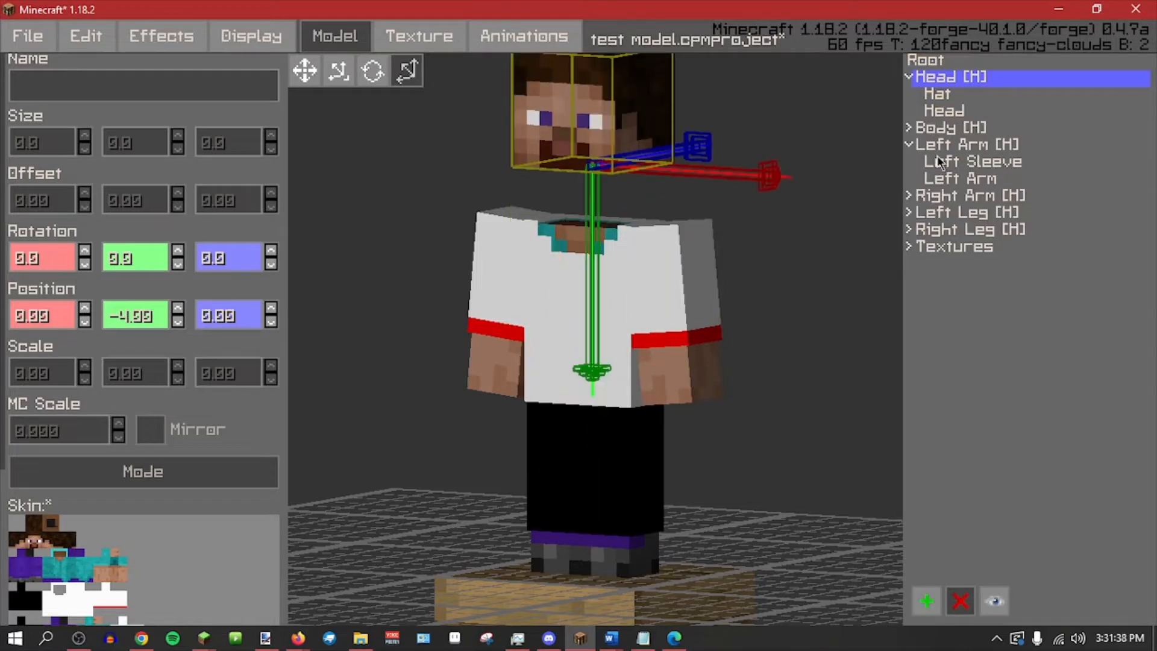
pyautogui.hotkey('ctrl', 'z')
# Try raising only the Head cube to a Y position of -3, check the Hat cube's outline, and undo the move.
pyautogui.click(949, 116)
pyautogui.moveTo(589, 307); pyautogui.dragTo(588, 271)
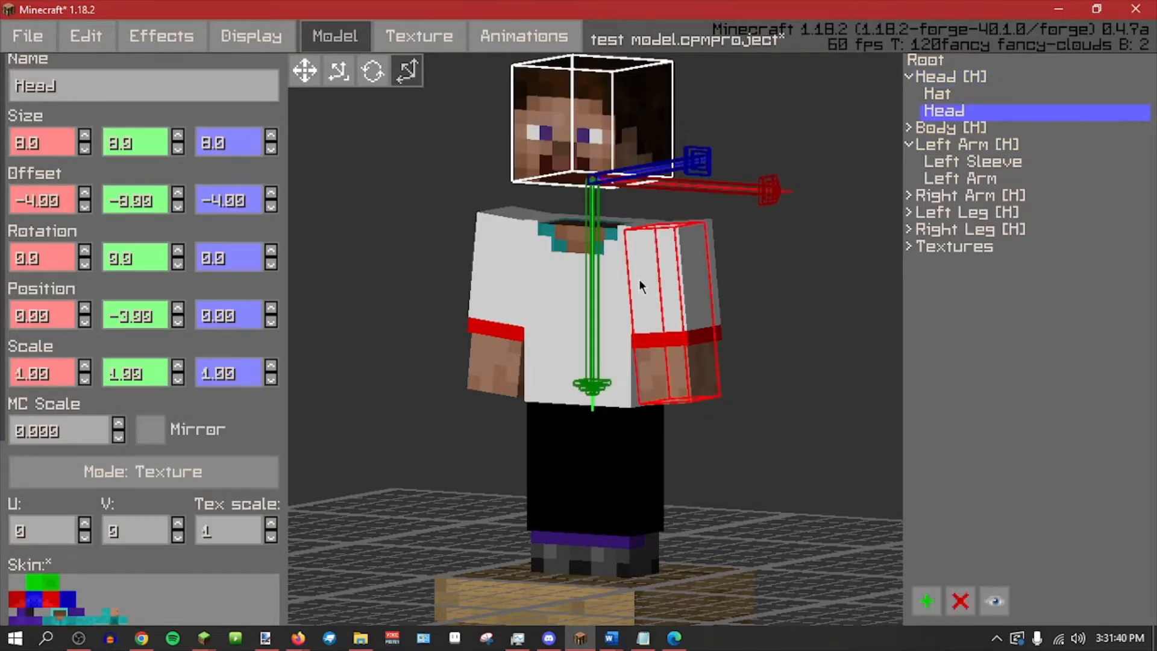
pyautogui.moveTo(639, 281); pyautogui.dragTo(564, 293, button='middle')
pyautogui.click(944, 95)
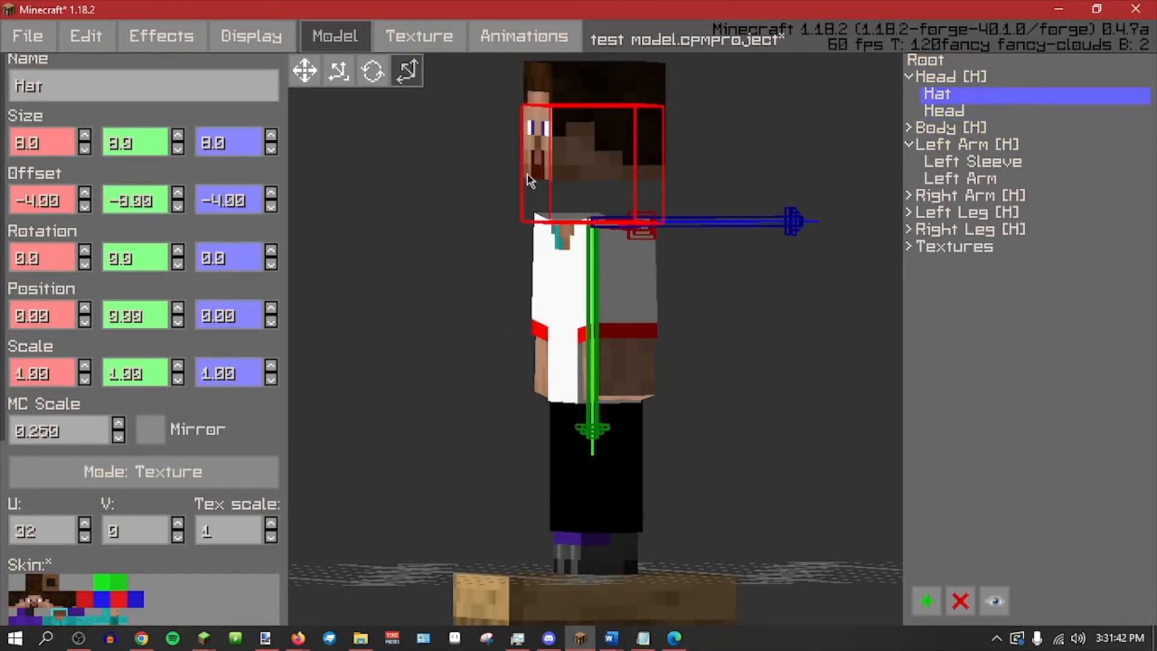
pyautogui.hotkey('ctrl', 'z')
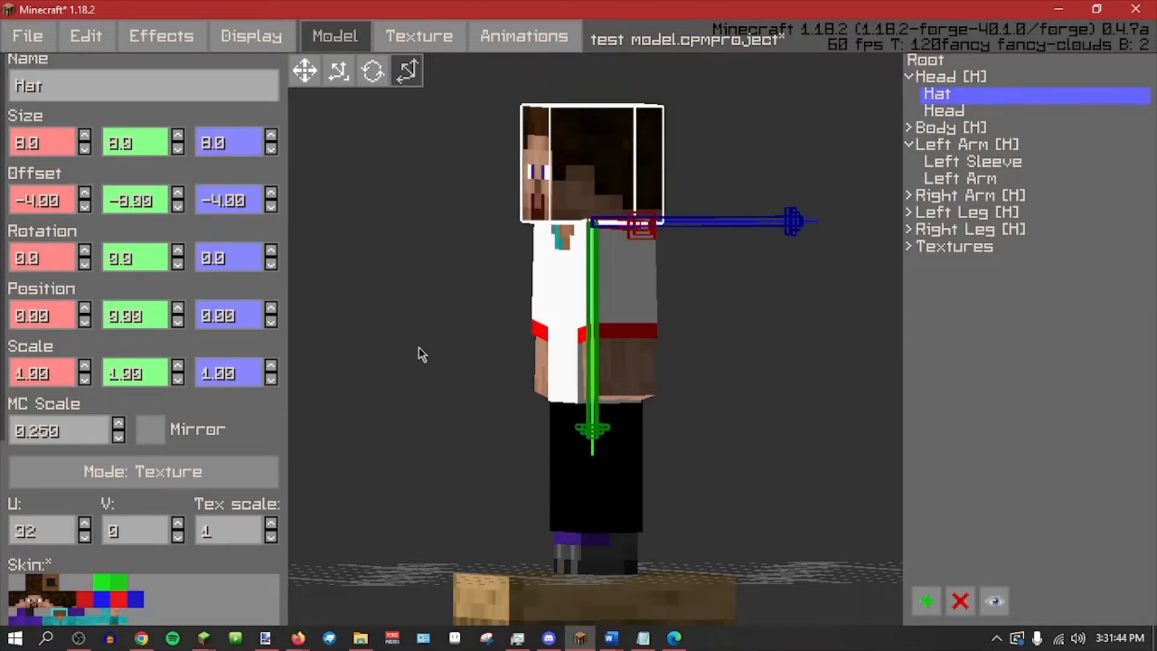
# Try shifting the Left Arm group down and outward, and slide only the Left Arm cube out to X position 6 and back.
pyautogui.moveTo(418, 347); pyautogui.dragTo(510, 364, button='middle')
pyautogui.click(845, 206)
pyautogui.moveTo(844, 206); pyautogui.dragTo(895, 202, button='middle')
pyautogui.click(952, 144)
pyautogui.moveTo(677, 343); pyautogui.dragTo(627, 446)
pyautogui.moveTo(772, 276); pyautogui.dragTo(810, 259)
pyautogui.hotkey('ctrl', 'z')
pyautogui.click(948, 178)
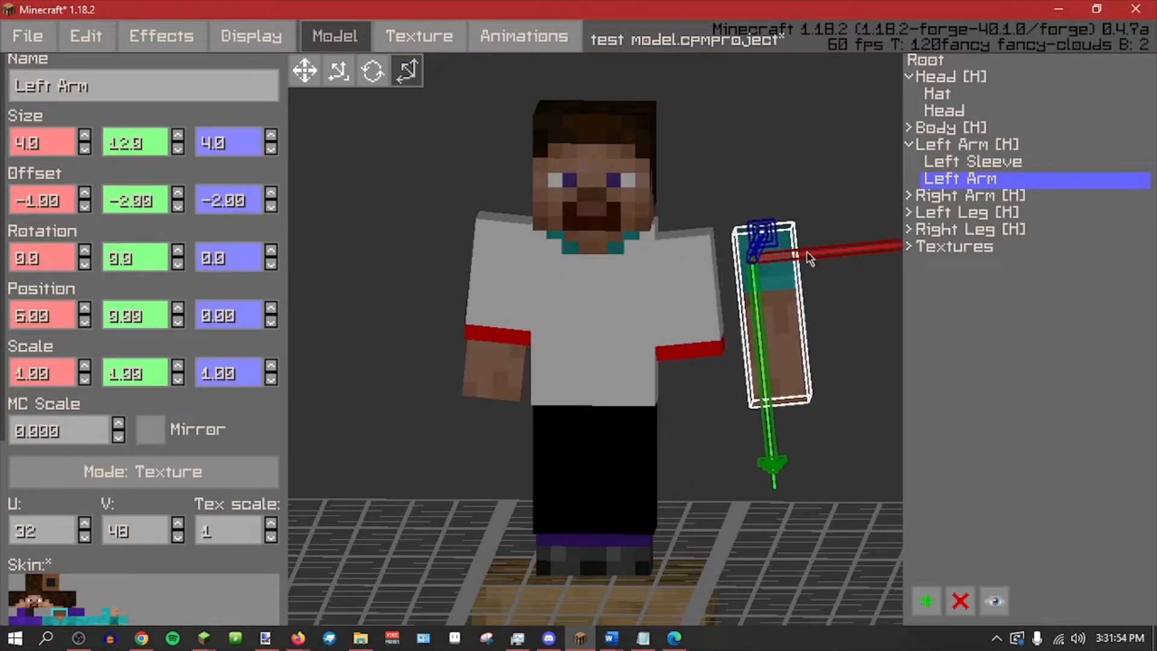
pyautogui.moveTo(881, 244); pyautogui.dragTo(799, 269)
# Clear the selection and save the project with the left arm in its original place.
pyautogui.moveTo(826, 313); pyautogui.dragTo(818, 318, button='middle')
pyautogui.click(820, 326)
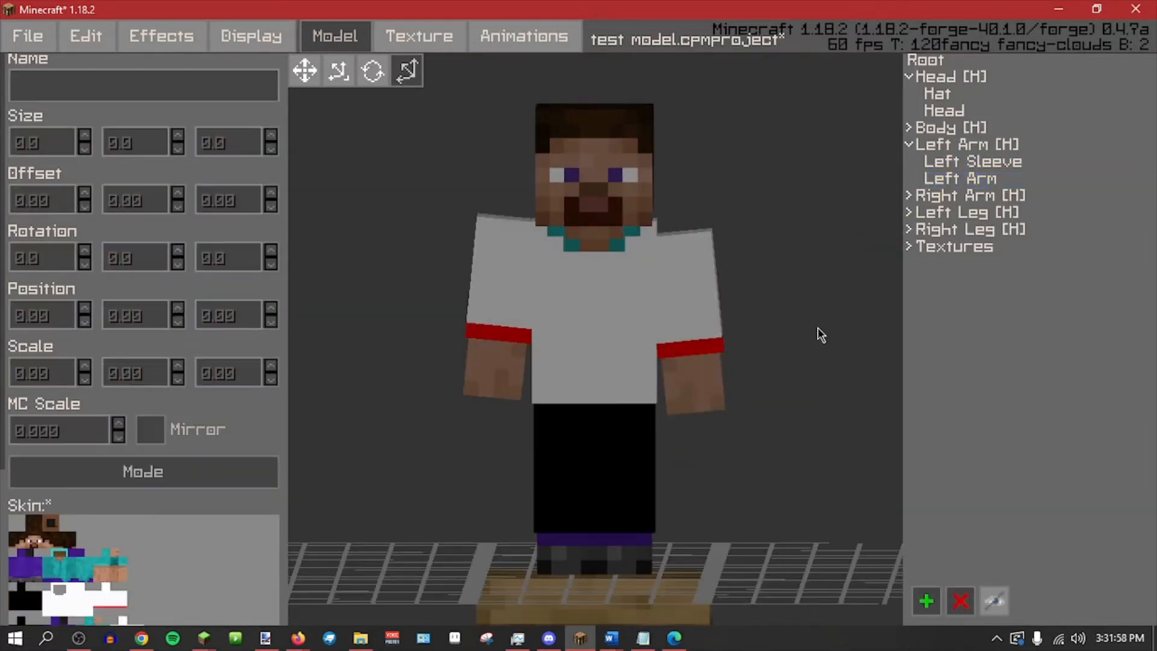
pyautogui.hotkey('ctrl', 's')
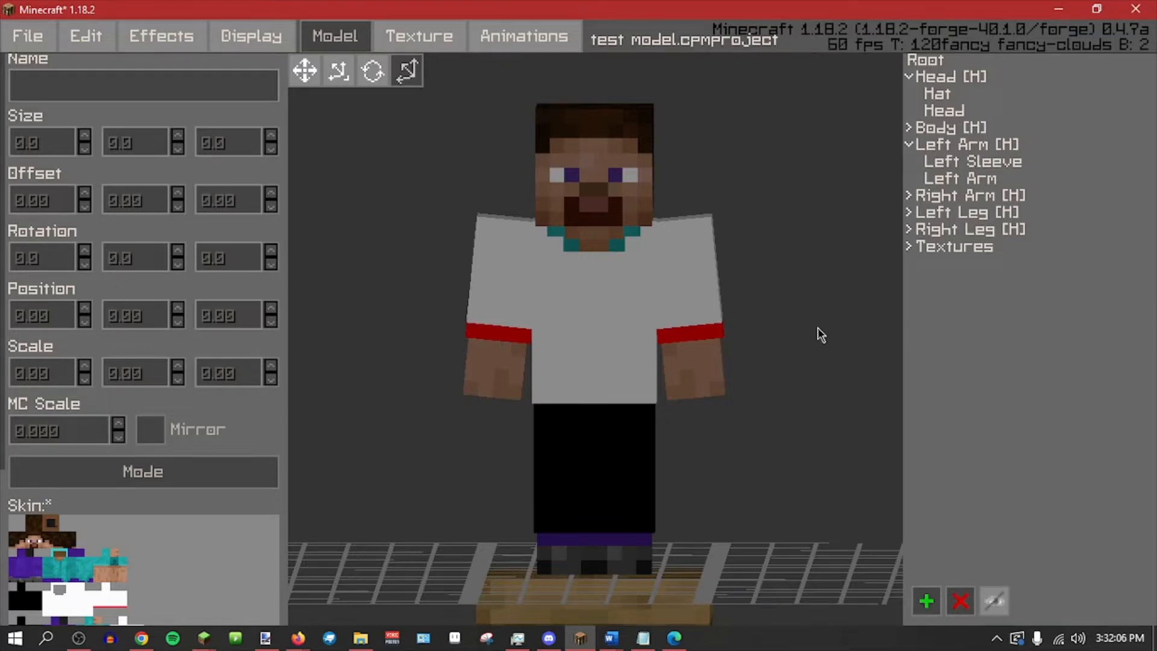
# Shorten the Left Arm cube to a Y size of 6 with the size gizmo.
pyautogui.click(922, 147)
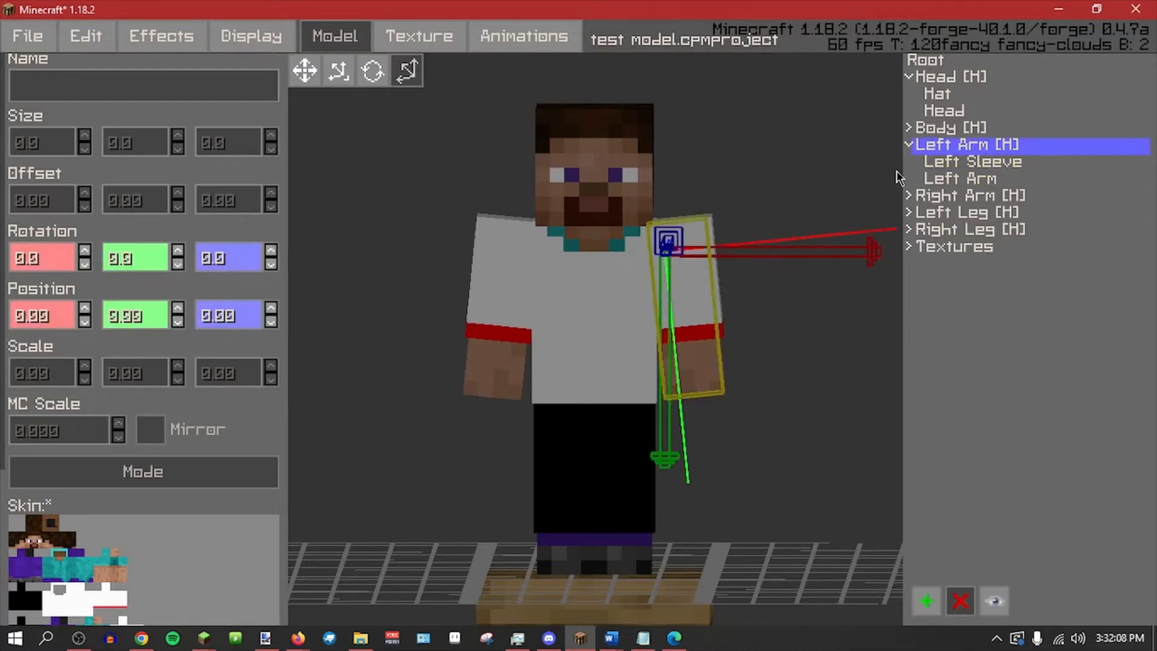
pyautogui.click(958, 179)
pyautogui.click(338, 71)
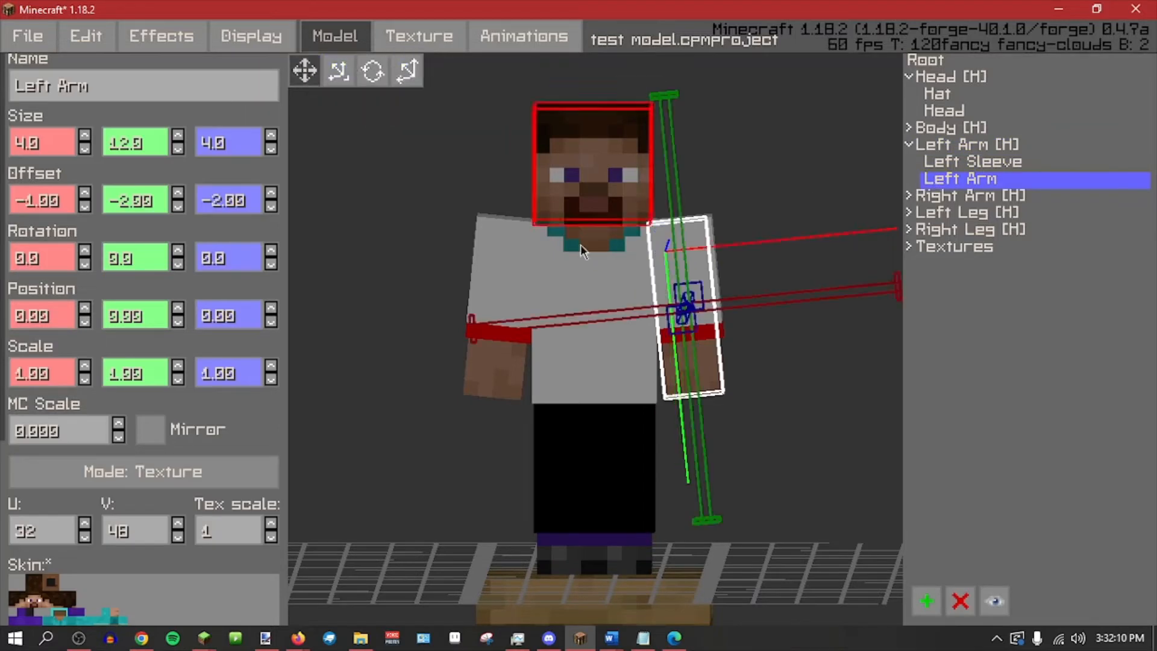
pyautogui.moveTo(713, 516); pyautogui.dragTo(697, 409)
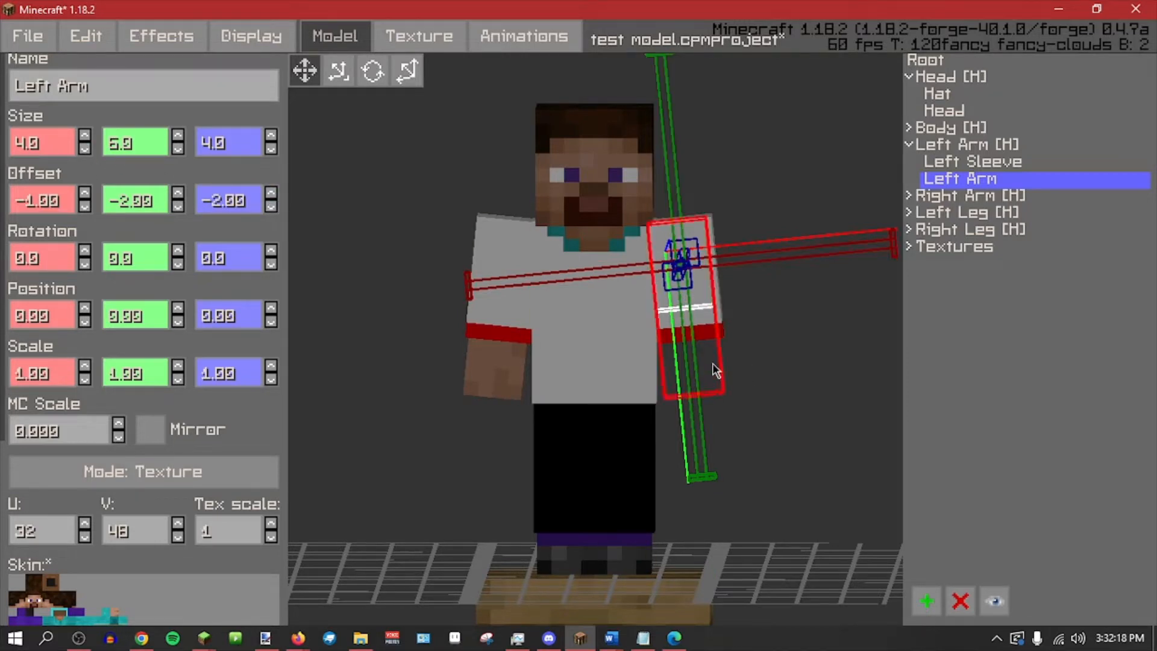
# Select the Right Sleeve and Right Arm cubes in turn to compare the arm's two layers.
pyautogui.click(495, 363)
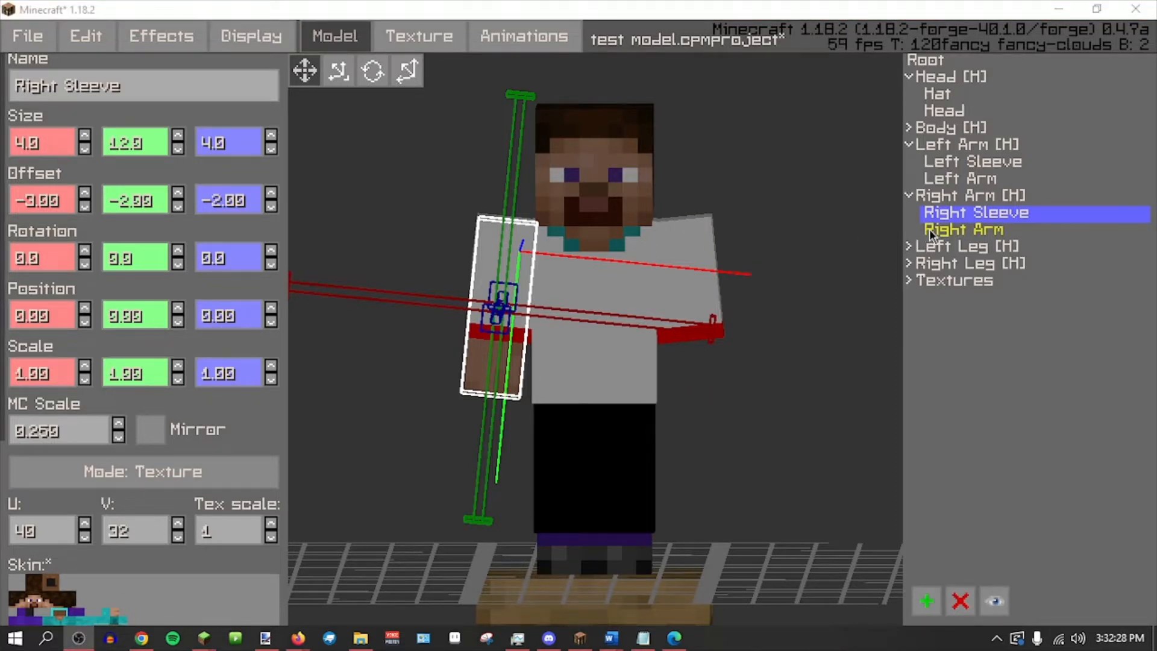
pyautogui.click(954, 218)
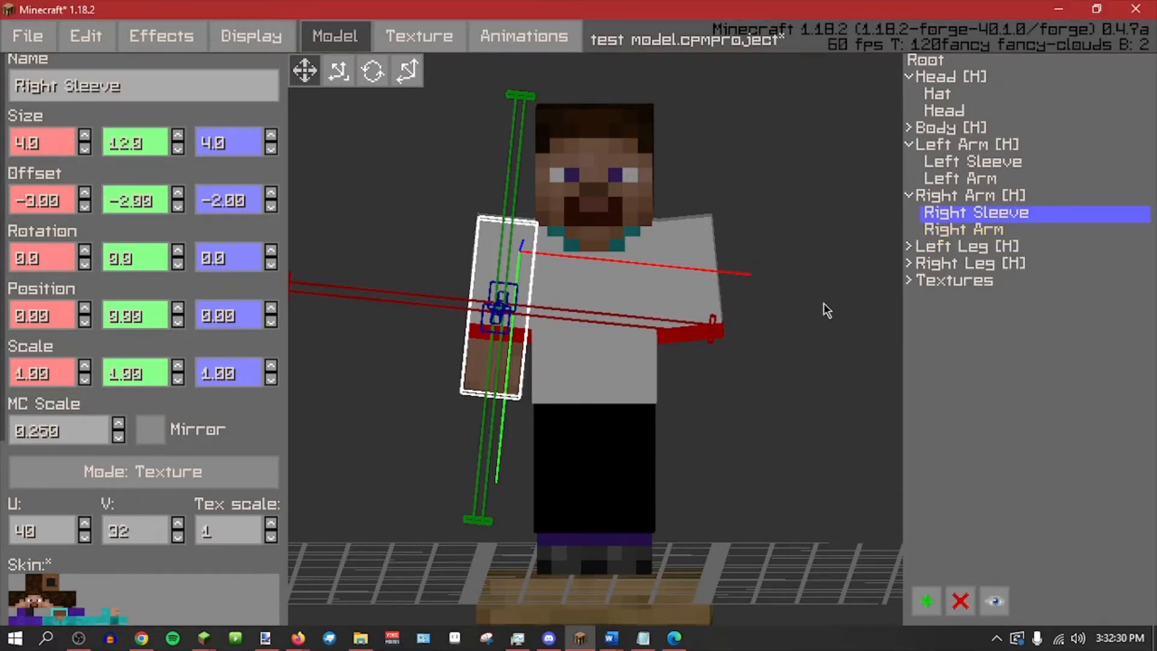
pyautogui.click(844, 303)
pyautogui.click(974, 234)
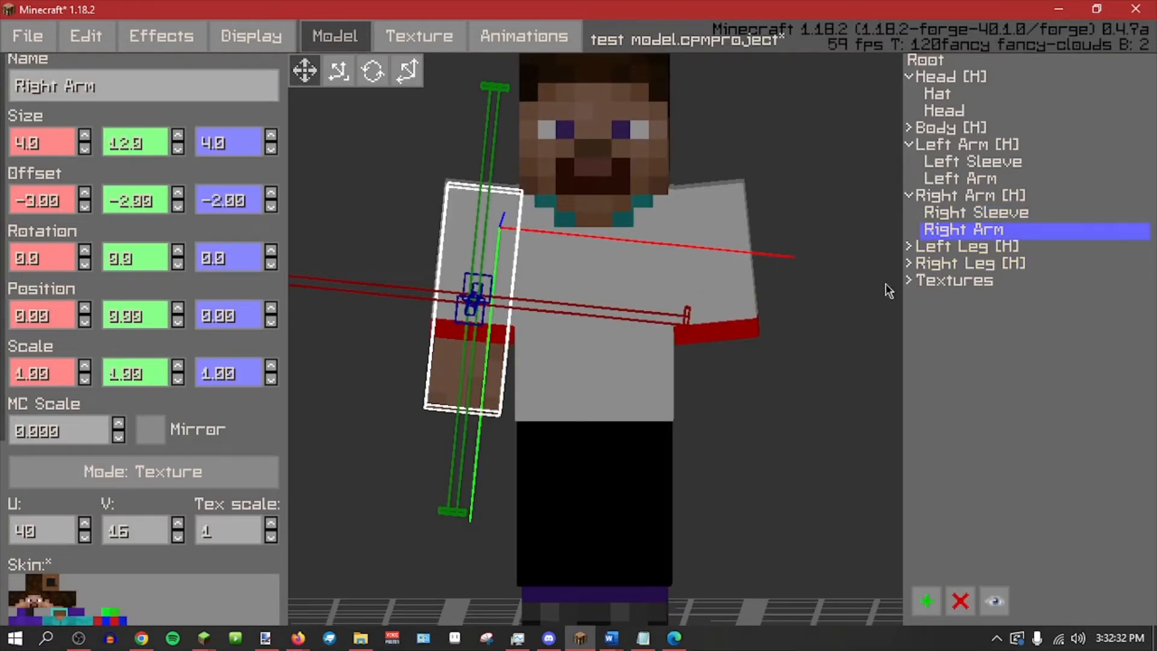
pyautogui.keyDown('shift'); pyautogui.moveTo(873, 269); pyautogui.dragTo(844, 275, button='middle'); pyautogui.keyUp('shift')
pyautogui.click(979, 209)
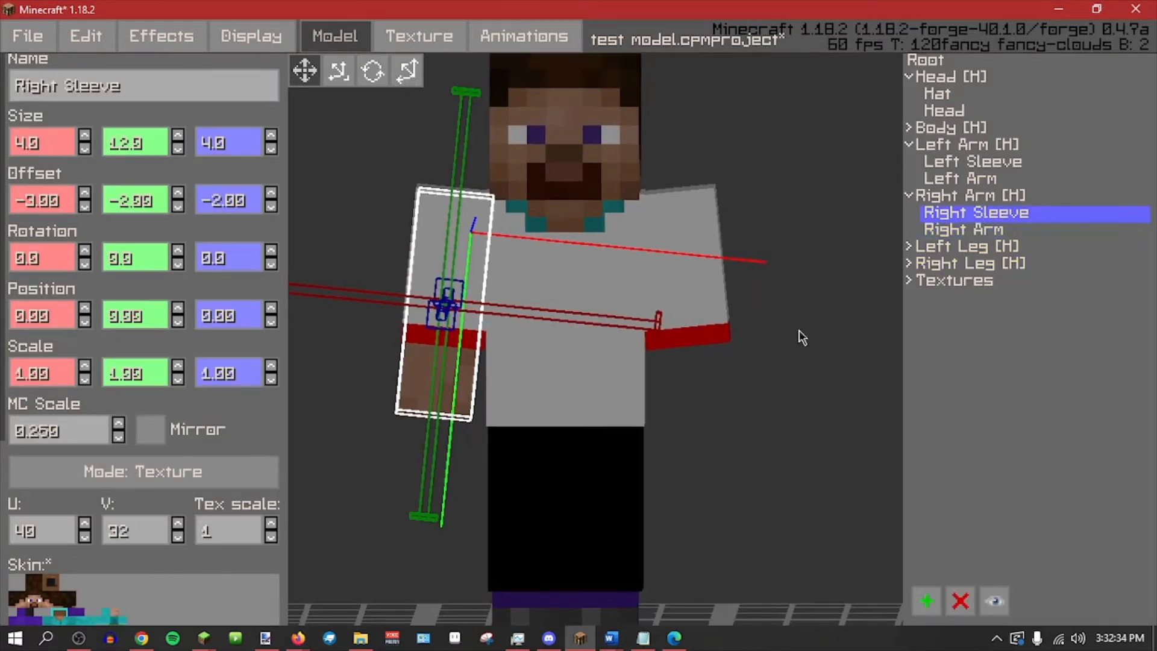
# Shorten the Left Sleeve cube to a Y size of 6 with the size gizmo and deselect it.
pyautogui.click(959, 162)
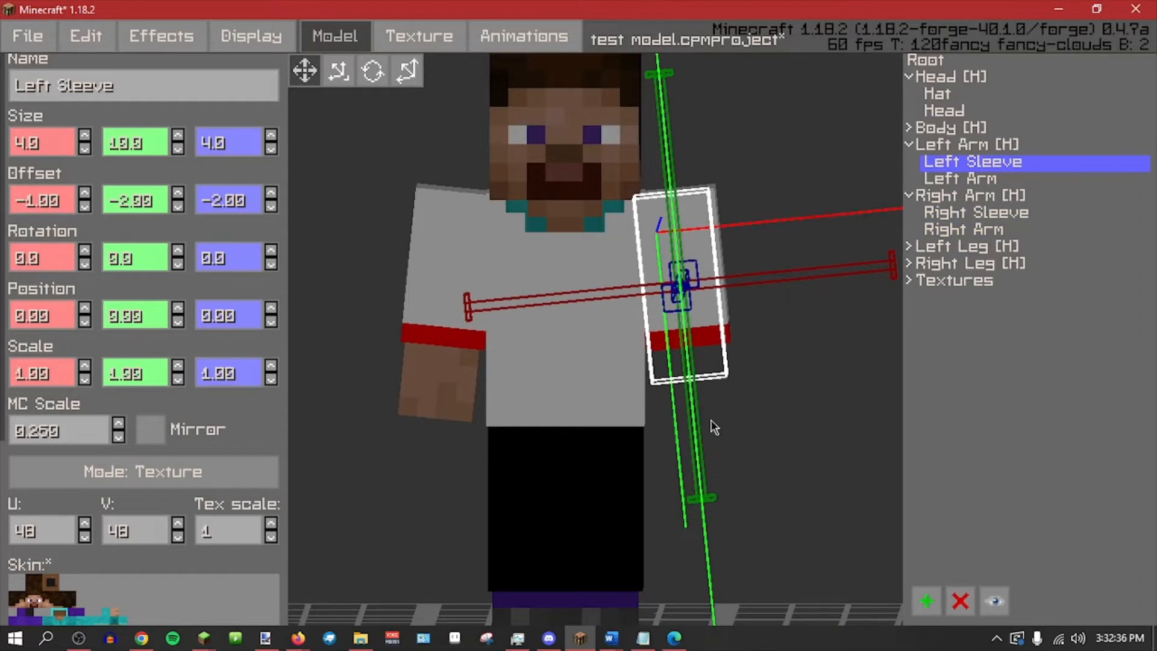
pyautogui.moveTo(714, 427); pyautogui.dragTo(697, 354)
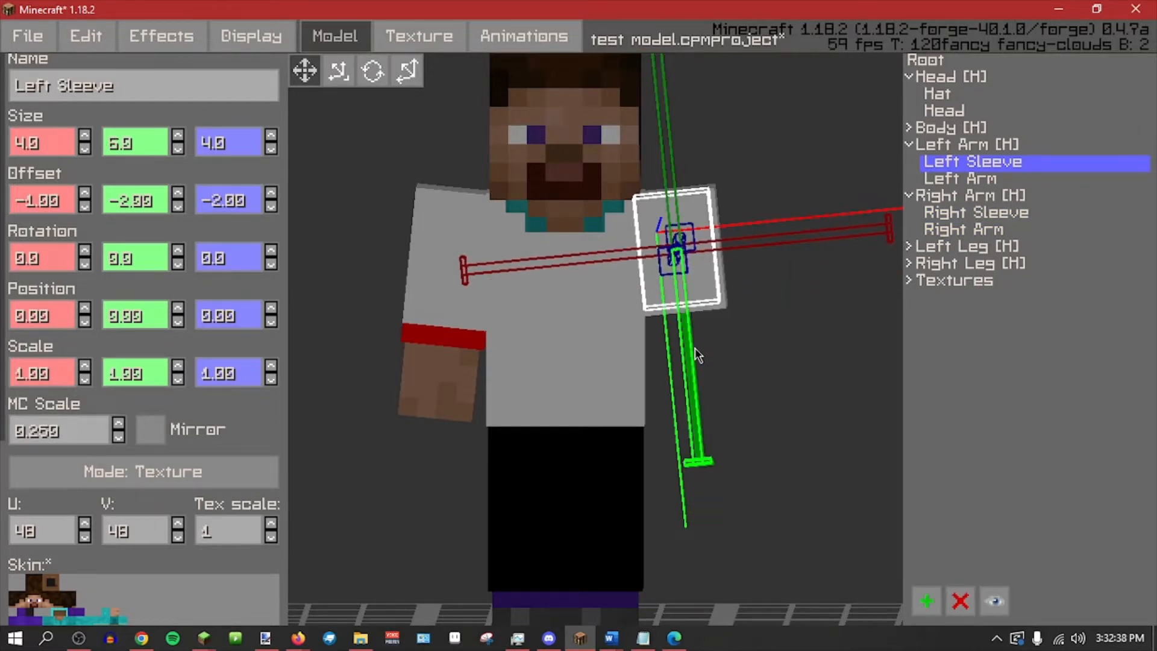
pyautogui.click(753, 348)
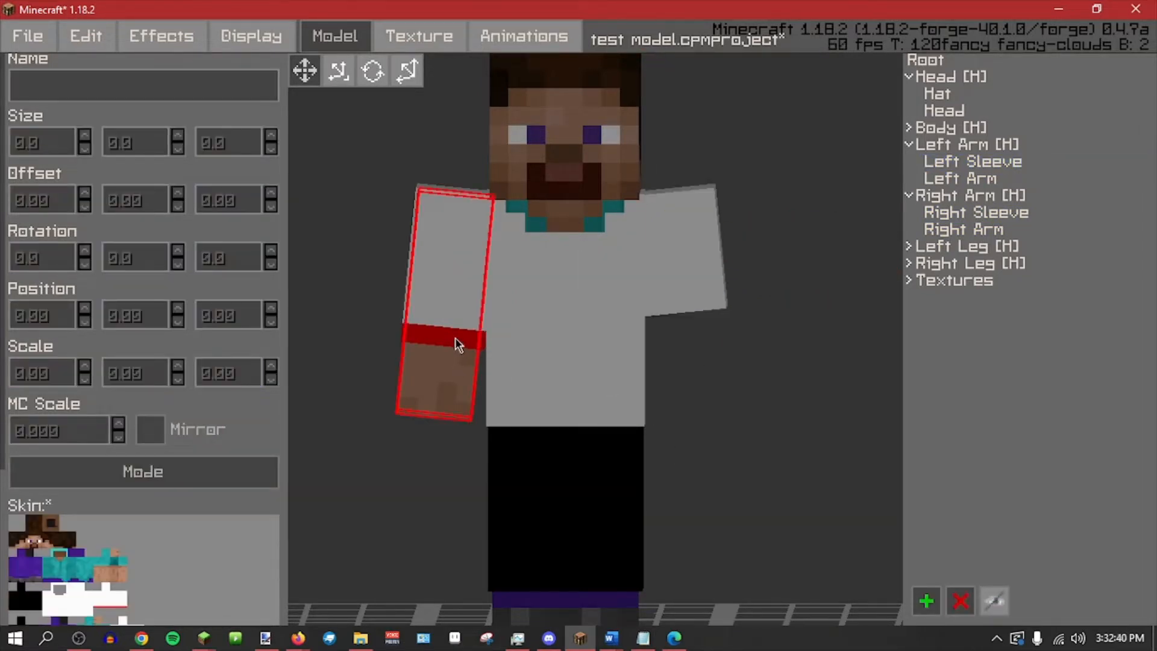
# Examine the Left Sleeve's UV area on the skin texture, including the red band below it.
pyautogui.scroll(-3, 136, 546)
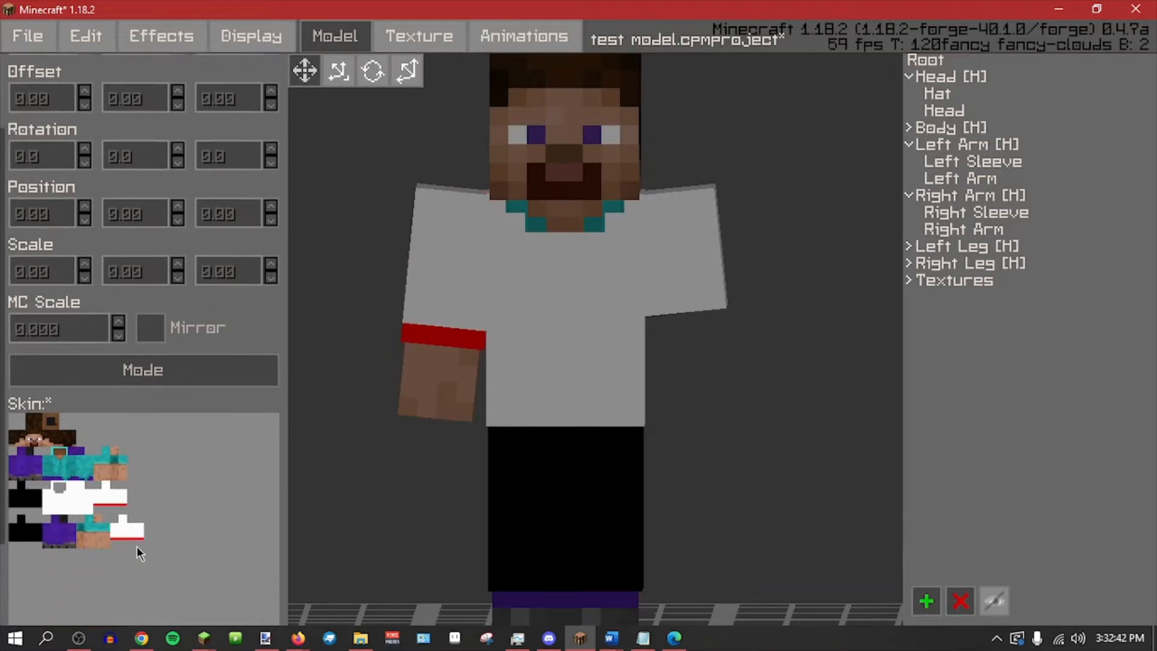
pyautogui.click(672, 221)
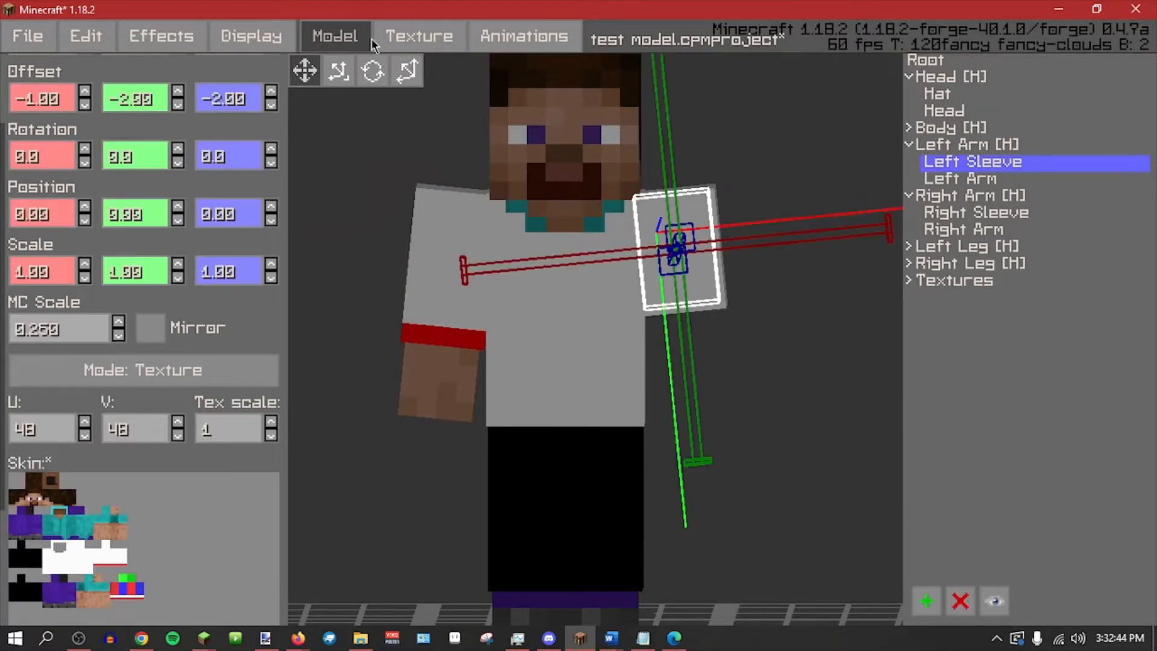
pyautogui.click(405, 41)
pyautogui.scroll(8, 1071, 168)
pyautogui.moveTo(1027, 147); pyautogui.dragTo(1075, 279, button='middle')
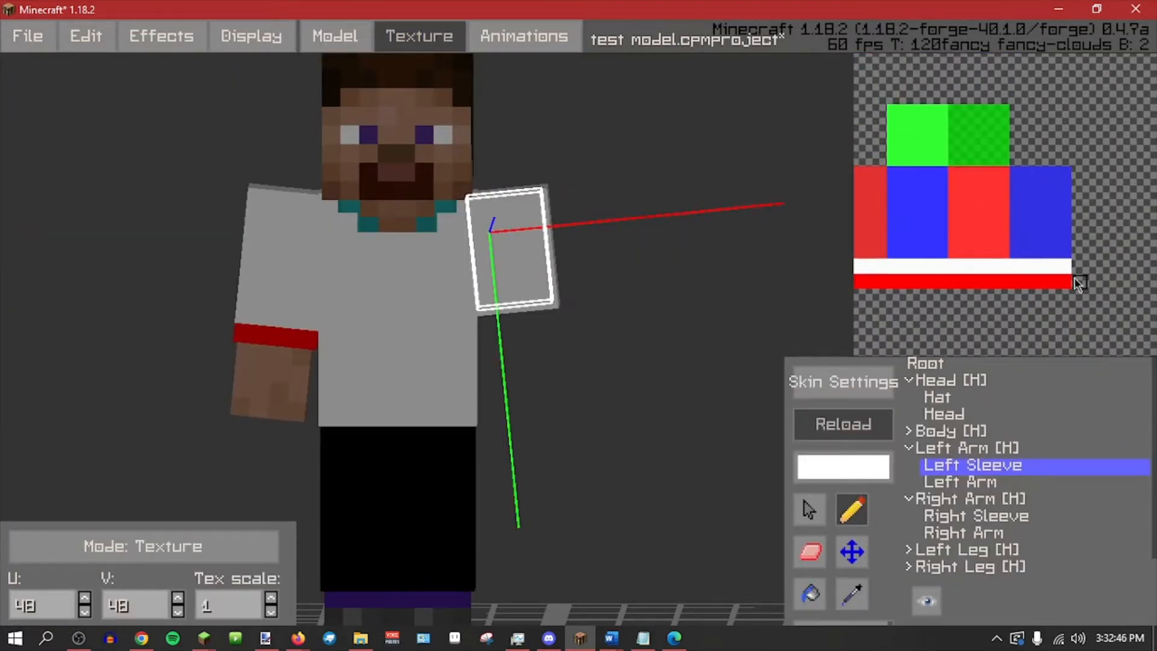
pyautogui.scroll(-2, 1075, 278)
pyautogui.moveTo(943, 315); pyautogui.dragTo(939, 291, button='middle')
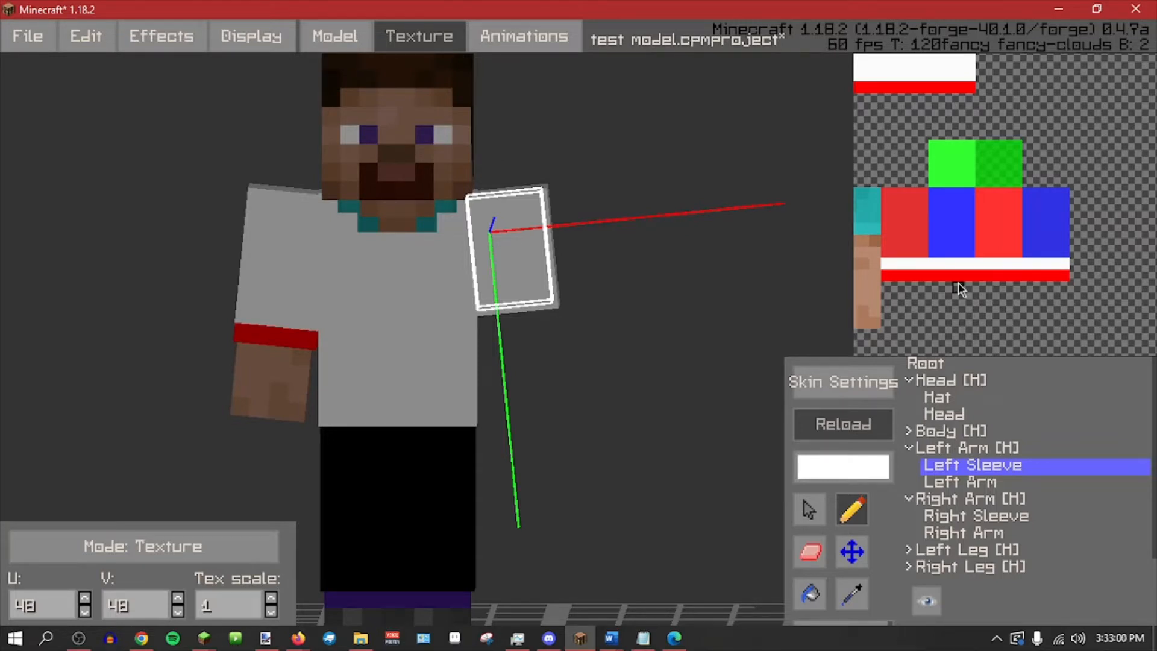
# Select the Left Arm cube and compare how it appears in the model and texture editing views.
pyautogui.click(332, 38)
pyautogui.click(743, 323)
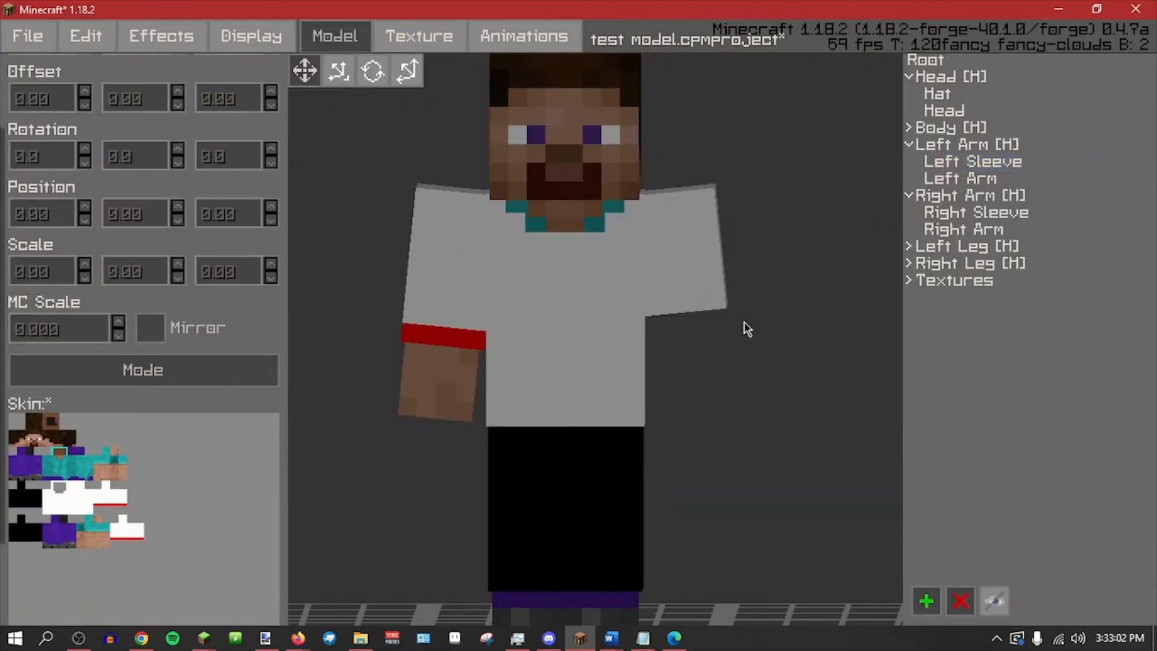
pyautogui.click(716, 297)
pyautogui.click(982, 179)
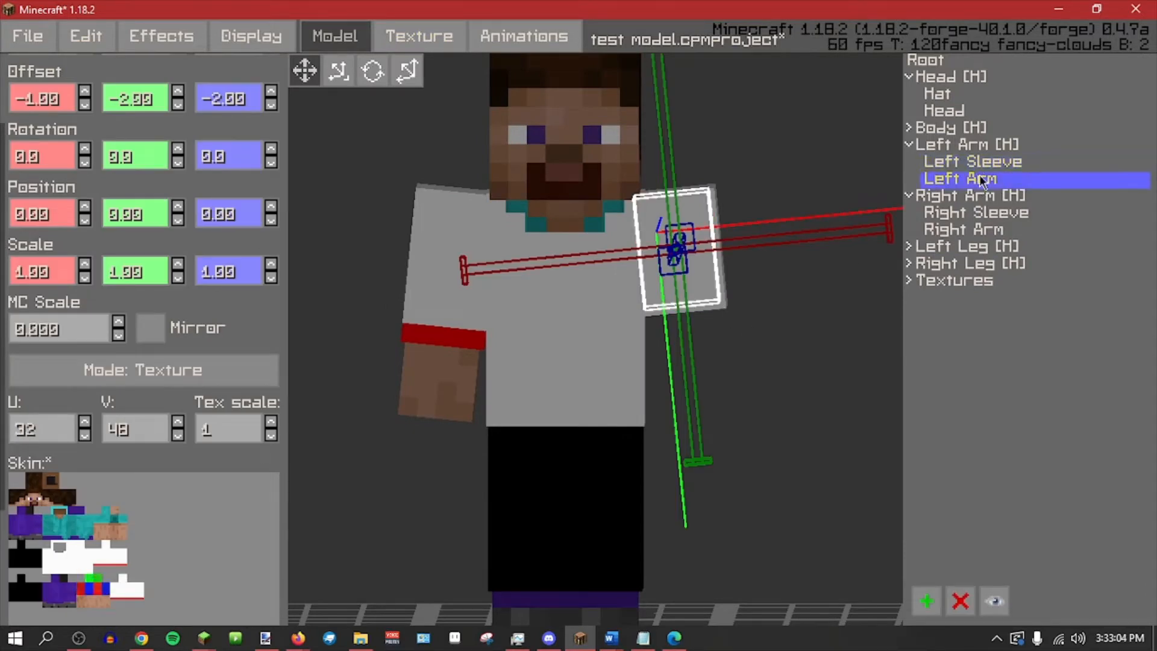
pyautogui.moveTo(758, 326); pyautogui.dragTo(756, 339)
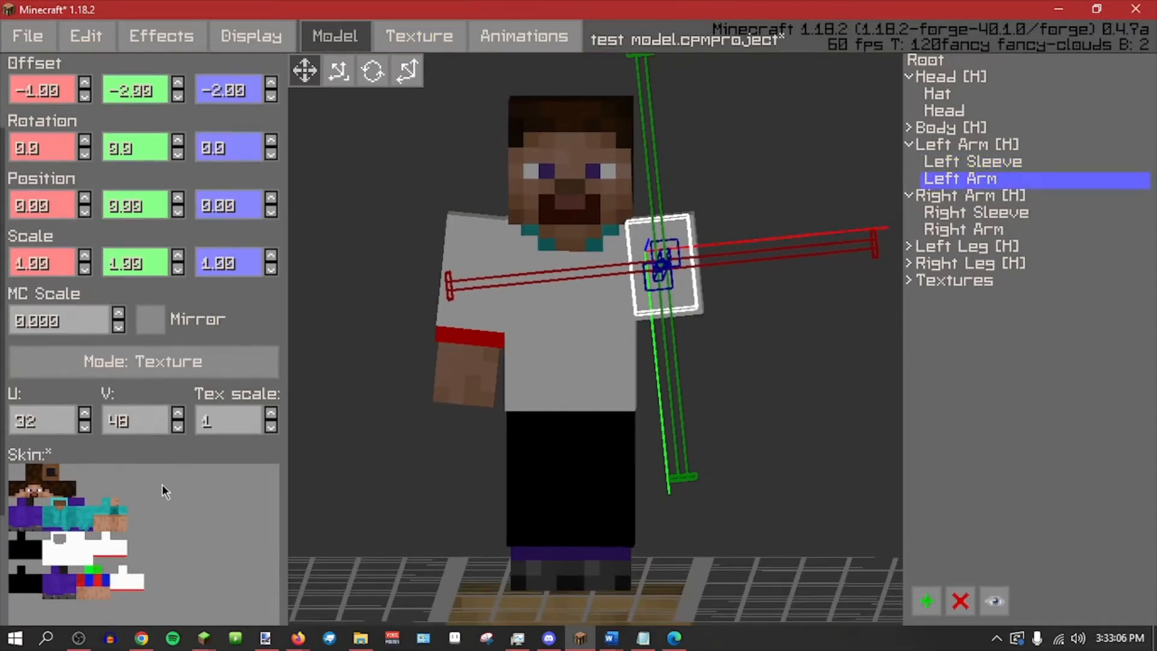
pyautogui.click(421, 41)
pyautogui.click(331, 38)
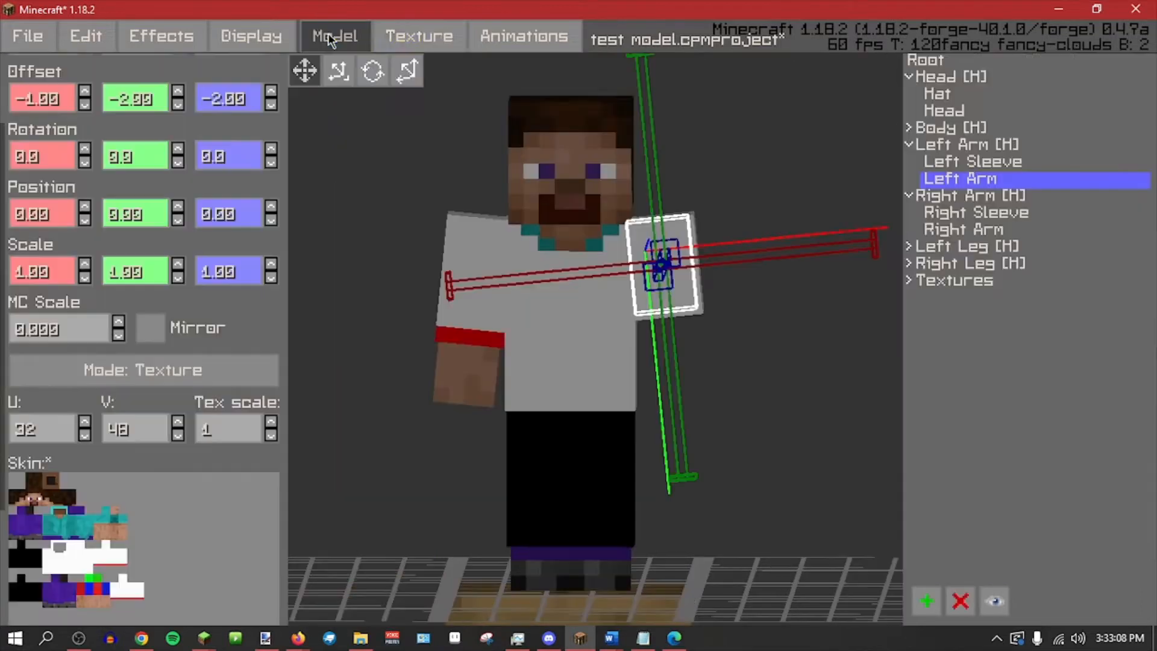
pyautogui.click(392, 36)
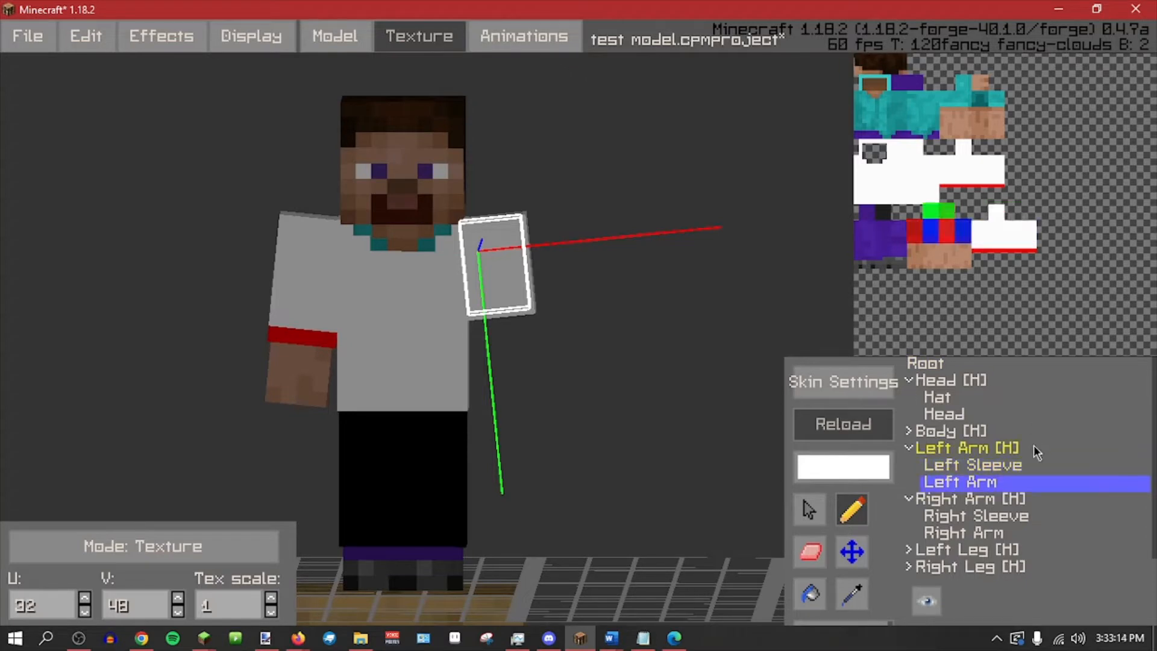
# Examine the UV areas of the Left Sleeve and Left Arm on the skin texture by selecting the two cubes alternately.
pyautogui.click(1003, 466)
pyautogui.click(976, 486)
pyautogui.click(971, 468)
pyautogui.click(972, 484)
pyautogui.click(972, 471)
pyautogui.click(970, 486)
pyautogui.click(971, 455)
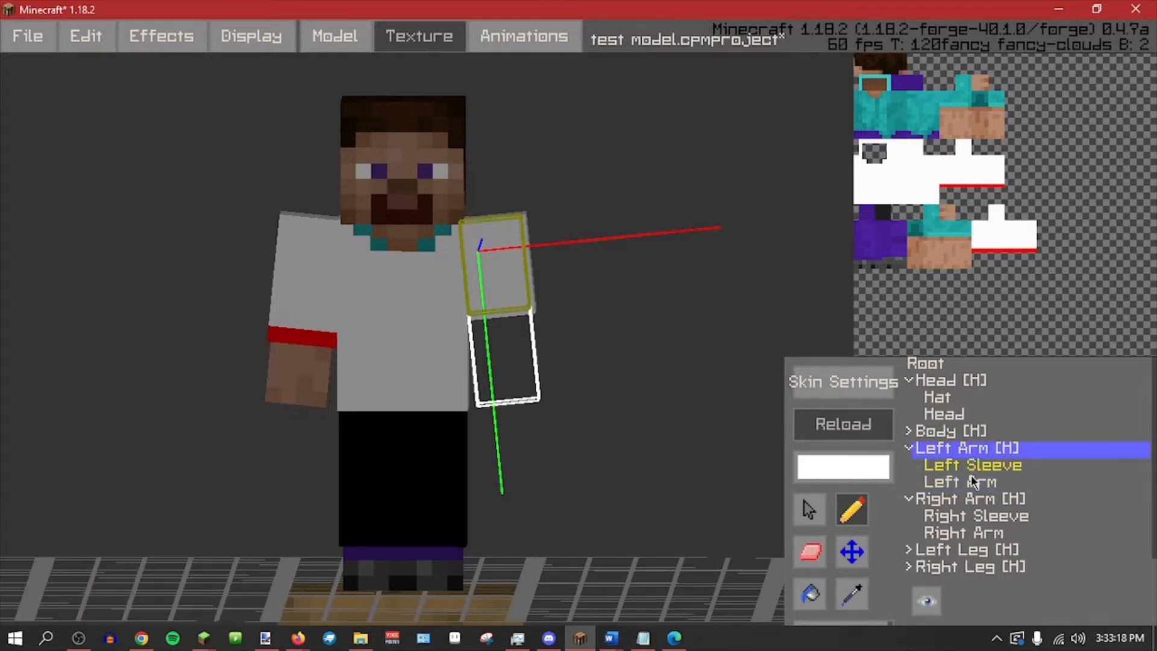
pyautogui.click(974, 467)
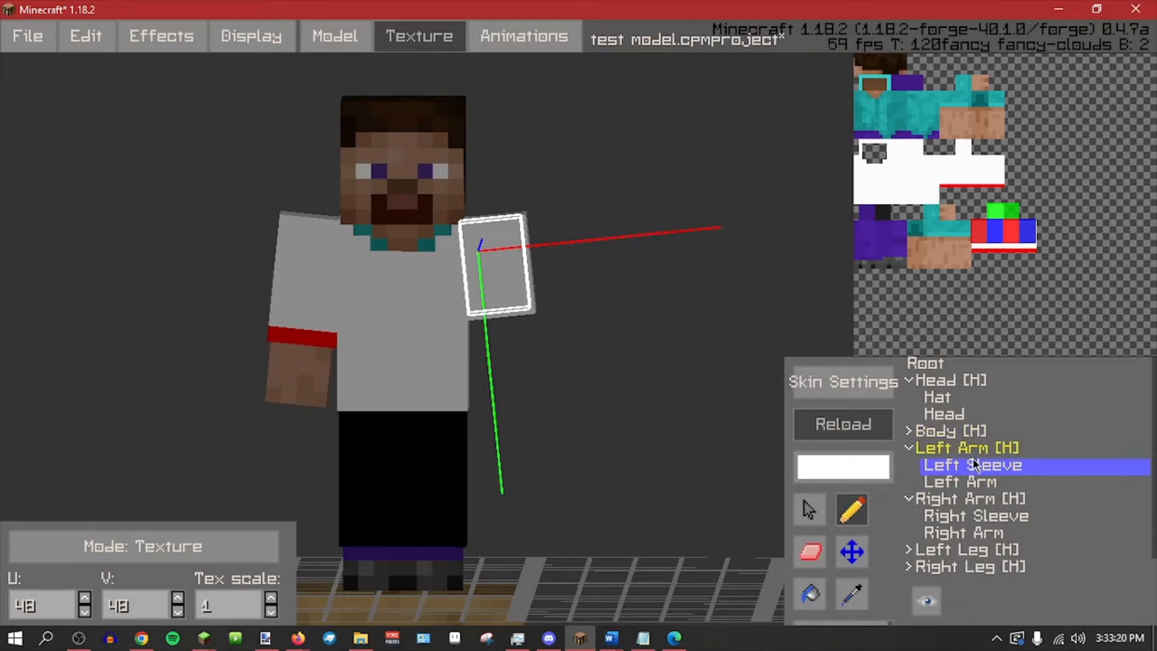
pyautogui.click(966, 486)
pyautogui.click(971, 467)
pyautogui.click(965, 486)
pyautogui.click(968, 467)
pyautogui.click(963, 486)
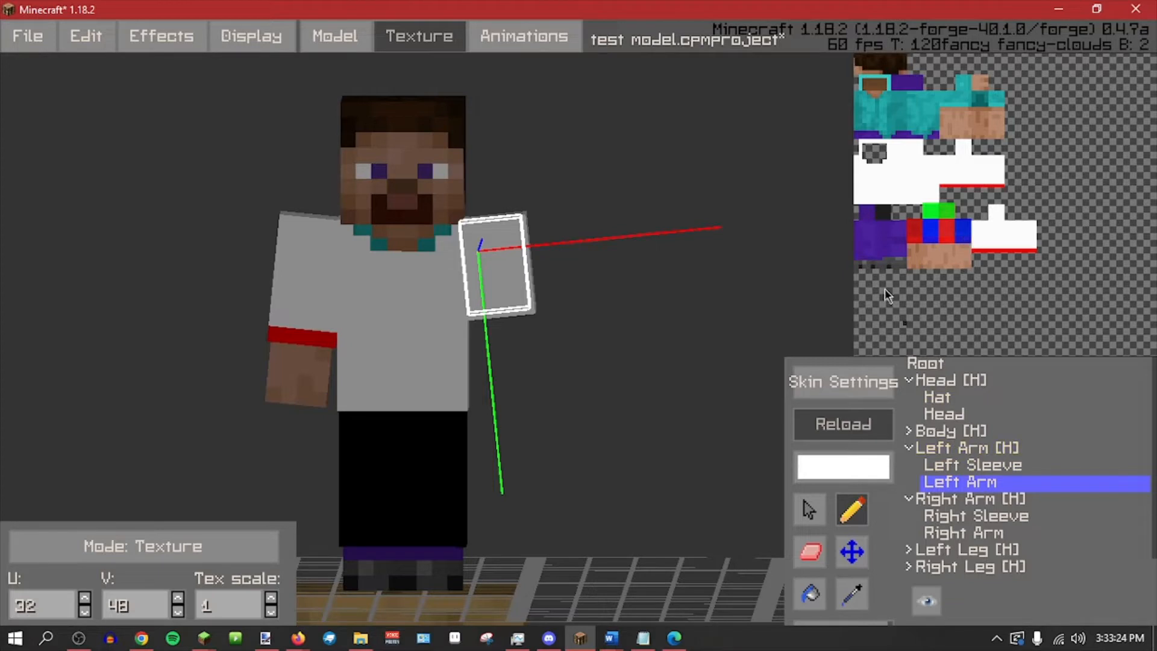
pyautogui.click(820, 554)
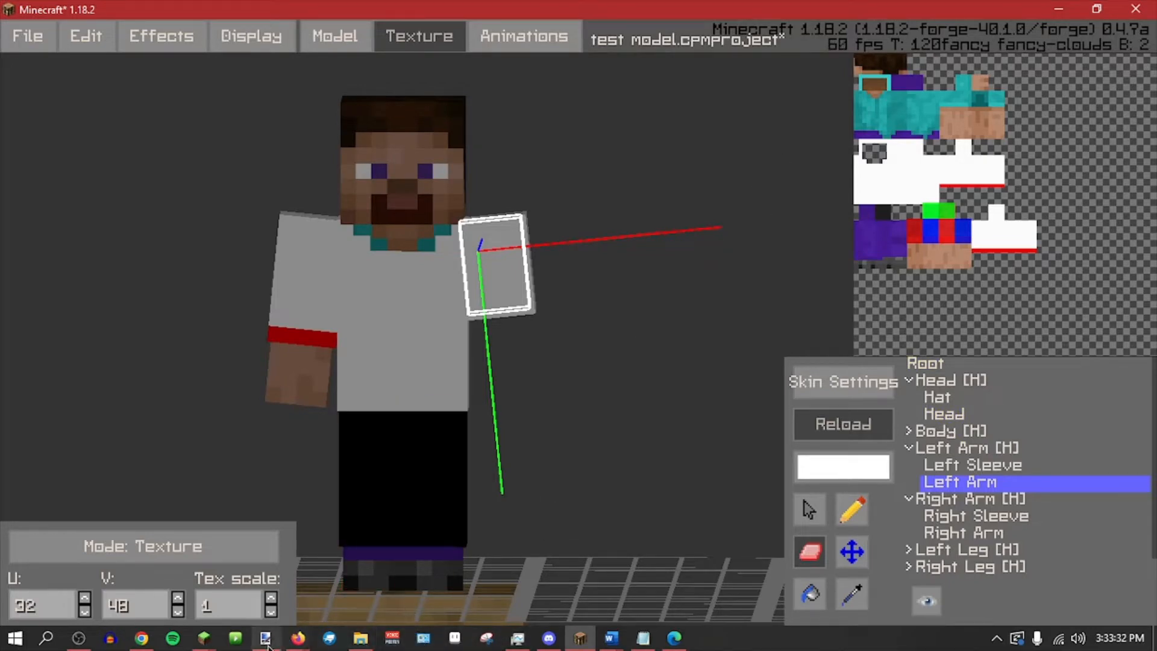
# Switch to paint.net and move the 16 × 12 px left arm texture block from 32, 48 to the empty area at 0, 66.
pyautogui.click(265, 638)
pyautogui.moveTo(1091, 615); pyautogui.dragTo(1098, 615)
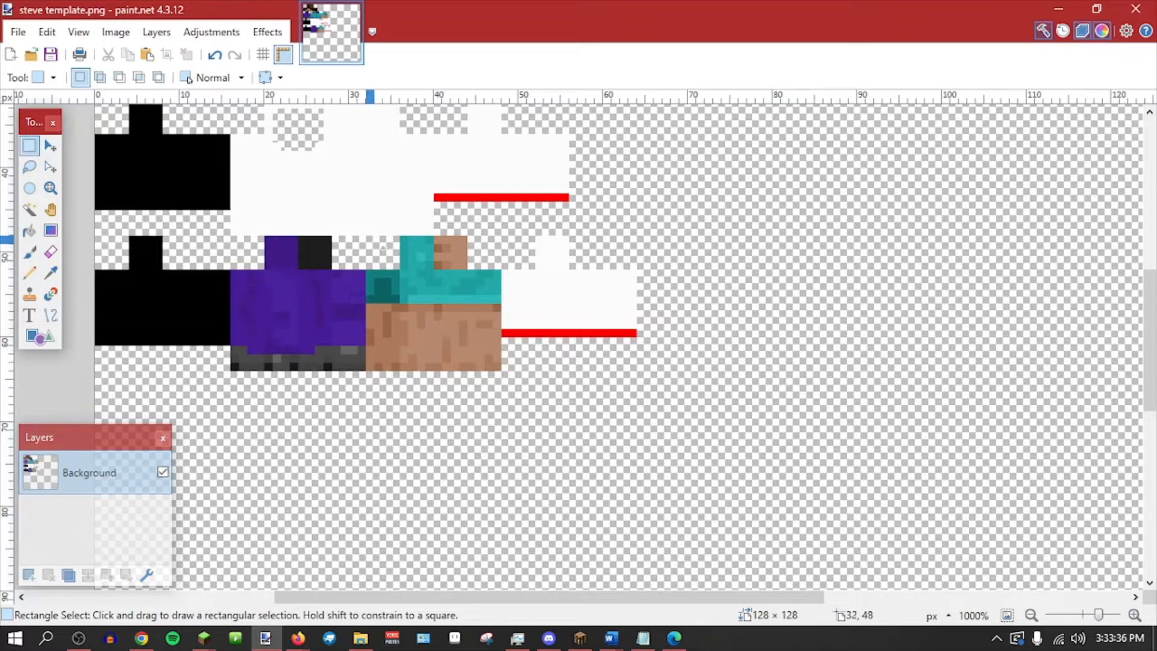
pyautogui.moveTo(366, 236); pyautogui.dragTo(500, 336)
pyautogui.click(51, 145)
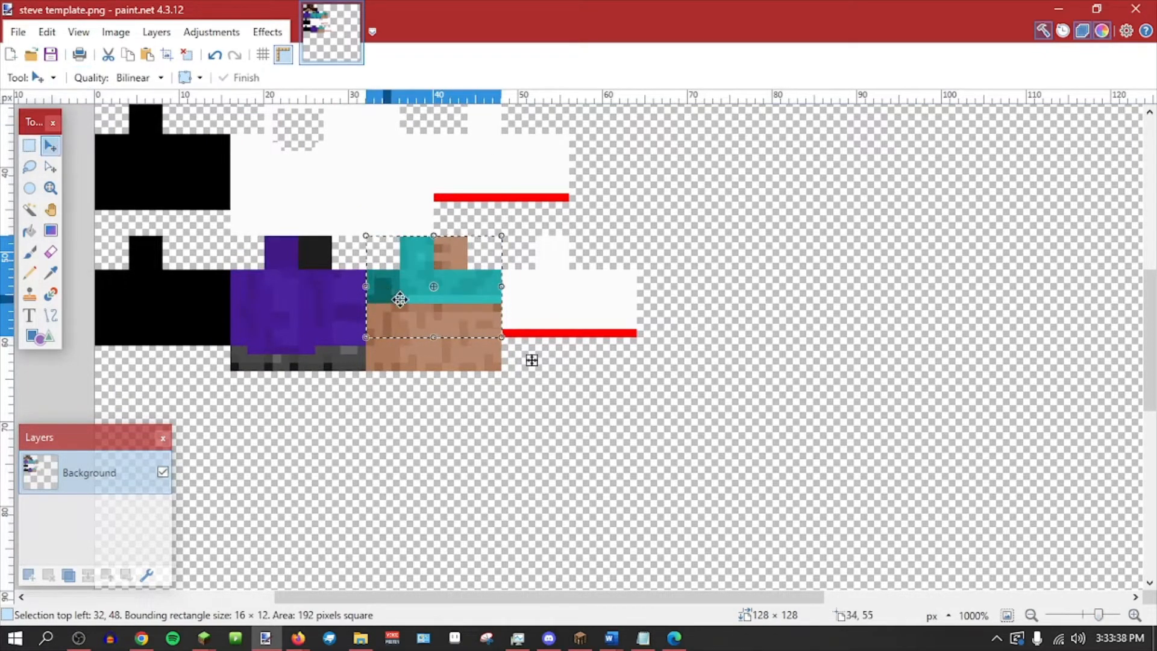
pyautogui.moveTo(389, 293); pyautogui.dragTo(211, 454)
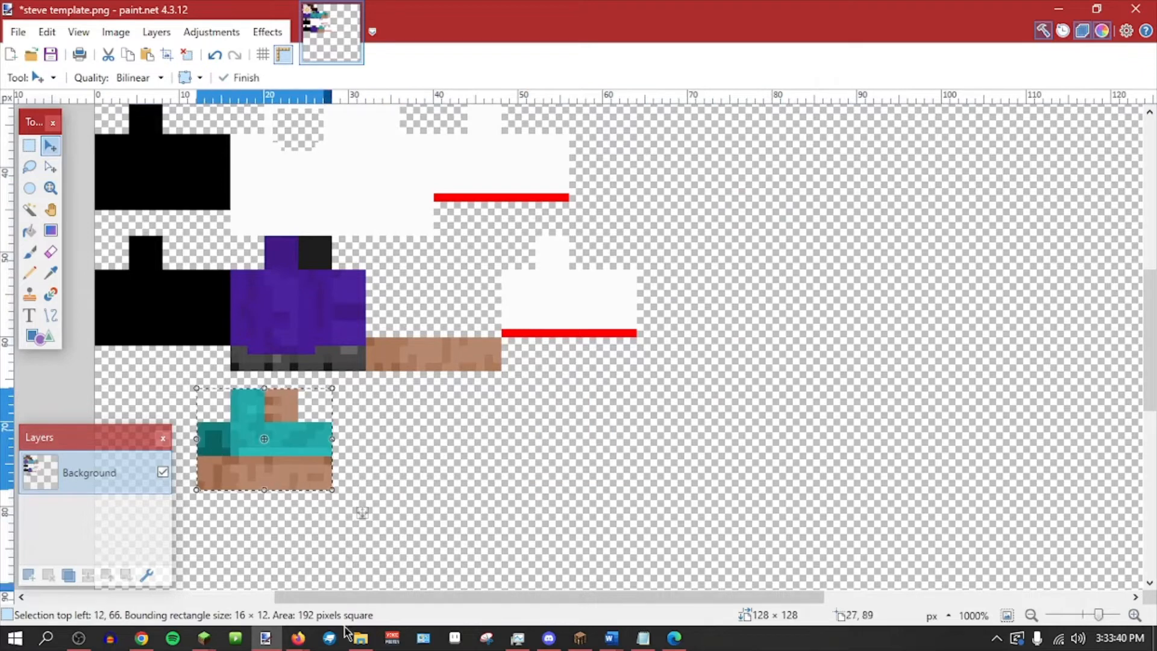
pyautogui.moveTo(352, 597); pyautogui.dragTo(243, 596)
pyautogui.moveTo(586, 512); pyautogui.dragTo(482, 512)
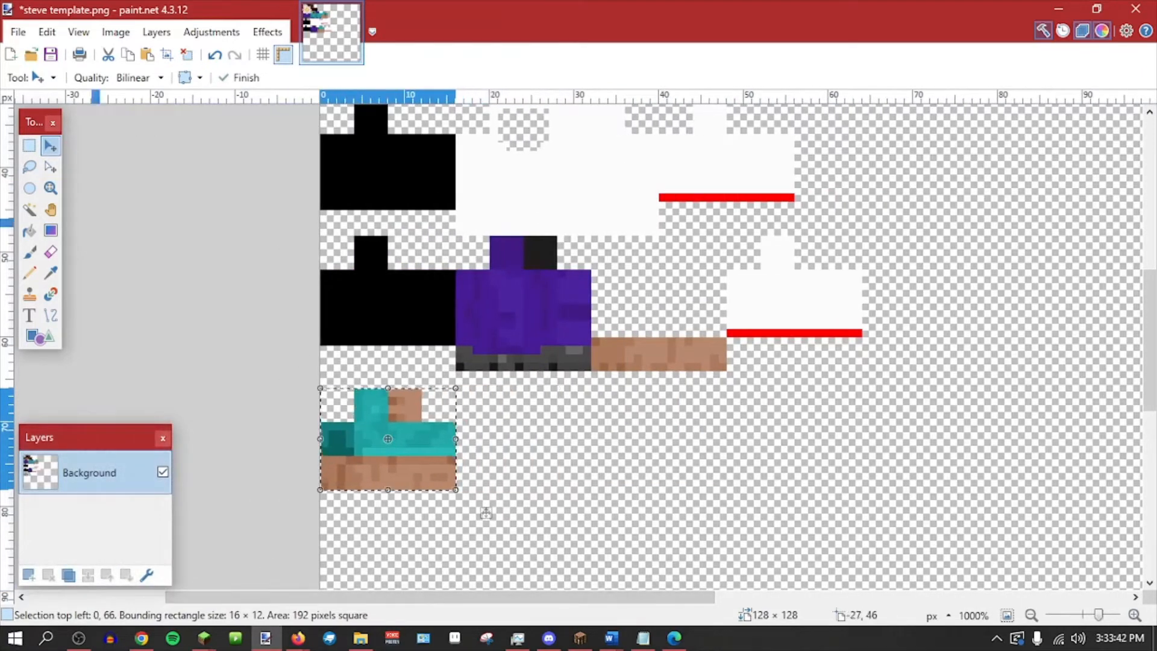
# Move the 16 × 10 px white left sleeve texture block, without its red band, to 16, 68 beside the relocated arm block.
pyautogui.click(30, 147)
pyautogui.moveTo(861, 336); pyautogui.dragTo(813, 305)
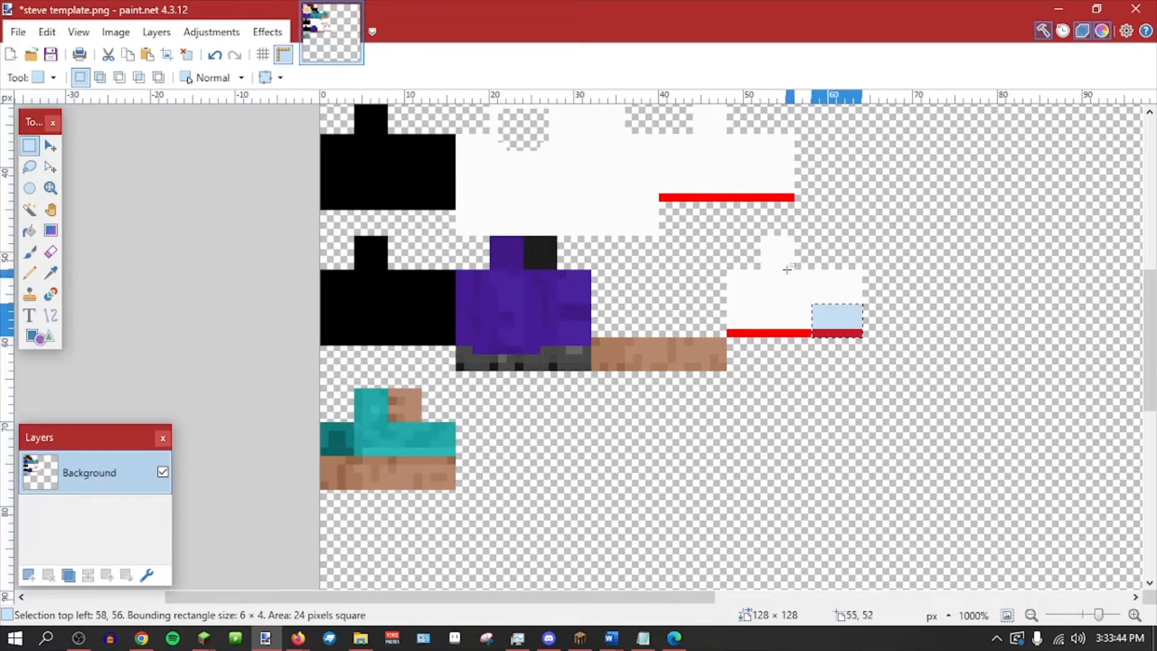
pyautogui.moveTo(724, 237); pyautogui.dragTo(858, 321)
pyautogui.moveTo(731, 240); pyautogui.dragTo(623, 510)
pyautogui.click(50, 146)
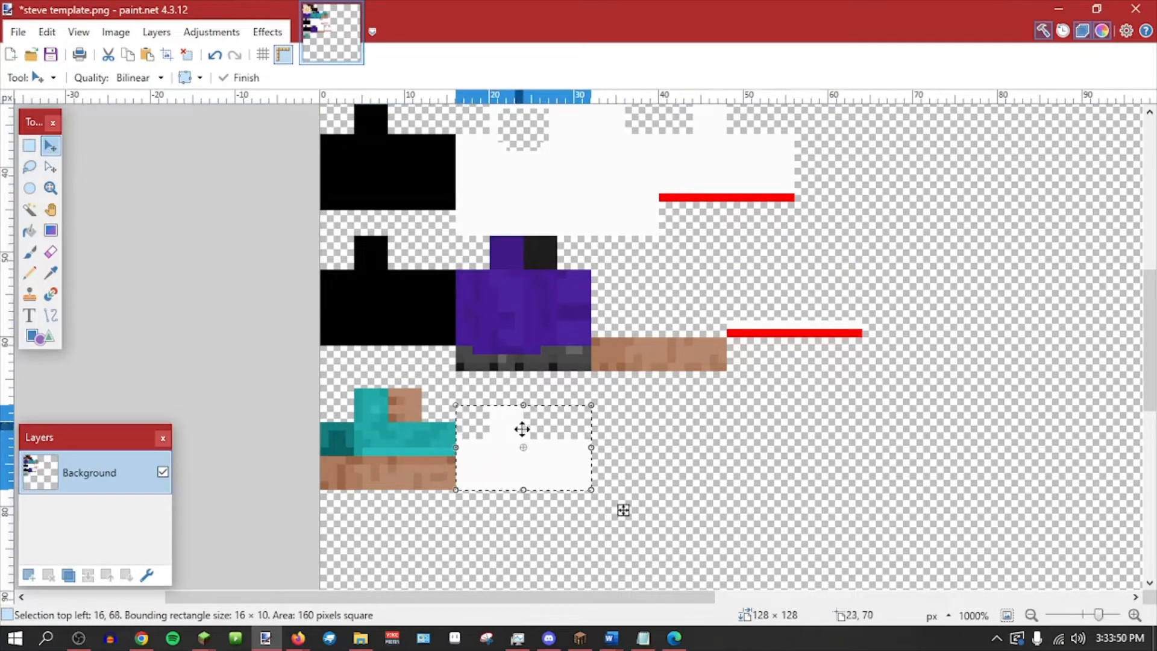
# Save steve template.png, switch back to Minecraft and load the edited image as the model's custom skin.
pyautogui.hotkey('ctrl', 's')
pyautogui.click(581, 637)
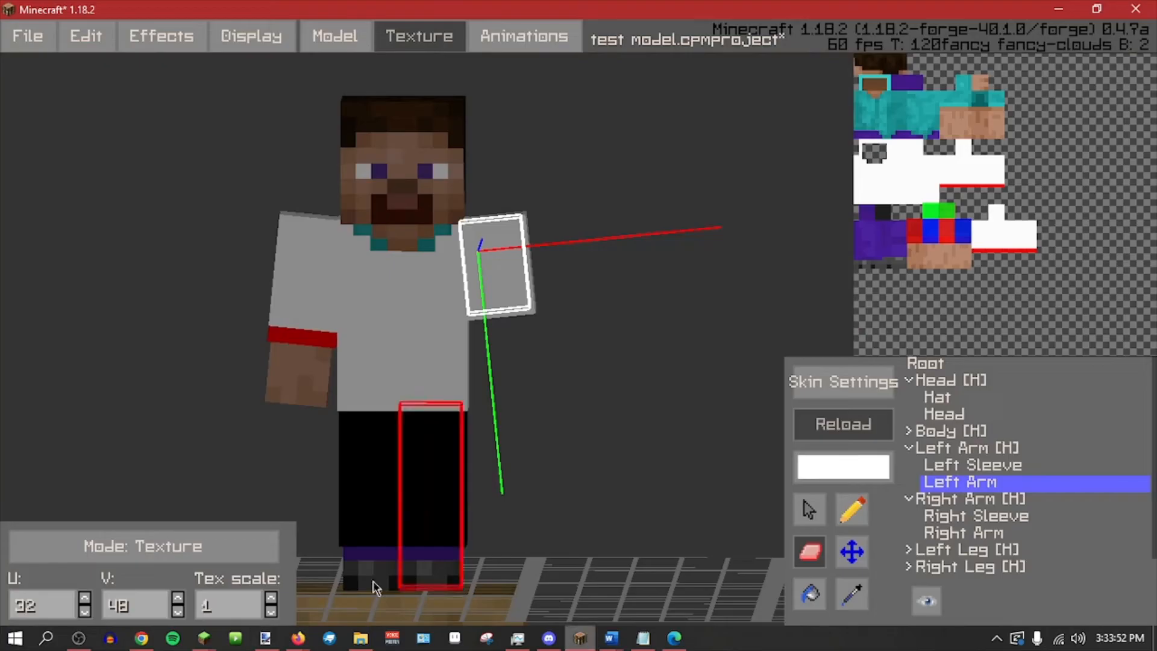
pyautogui.click(359, 39)
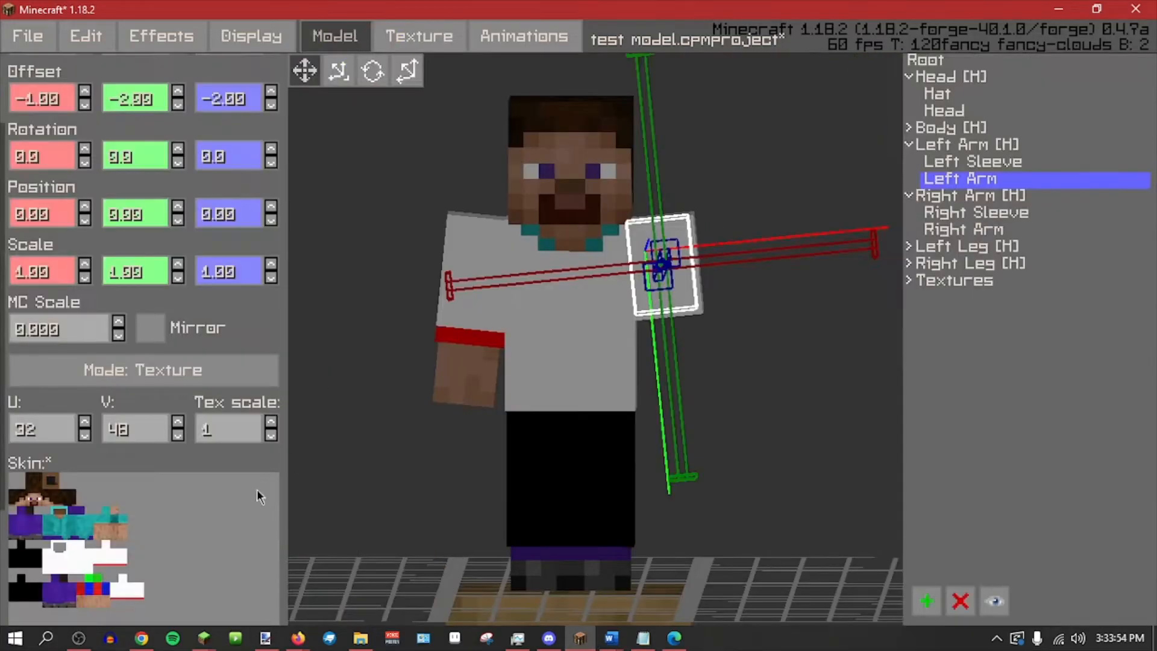
pyautogui.scroll(-3, 259, 497)
pyautogui.click(124, 602)
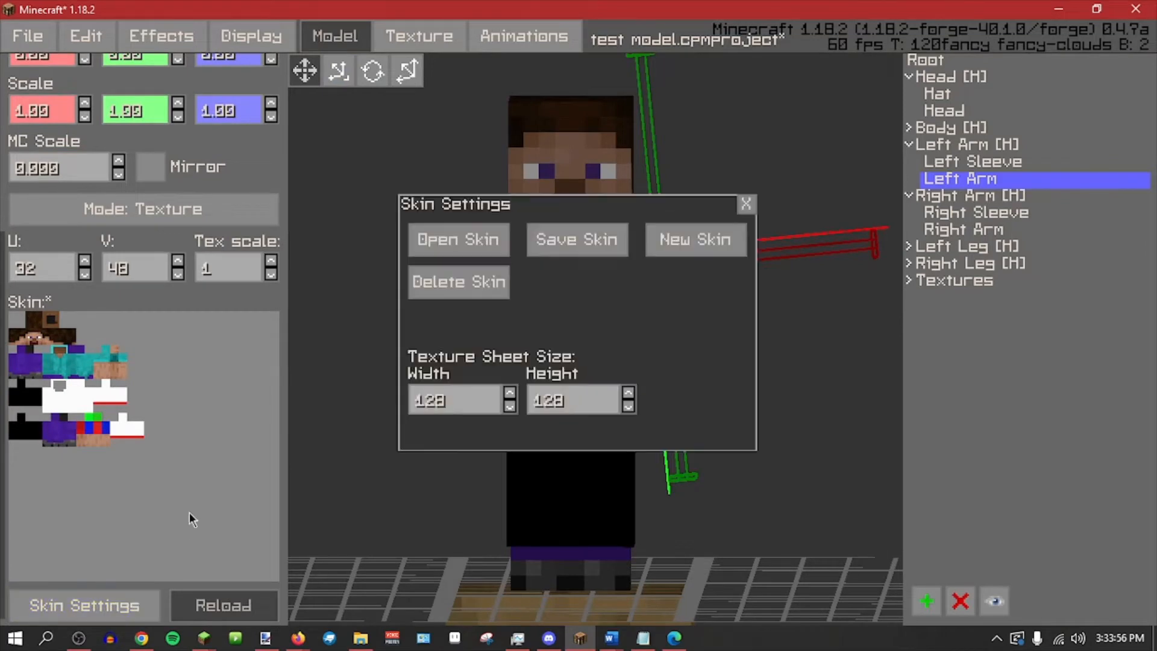
pyautogui.click(481, 251)
pyautogui.click(798, 463)
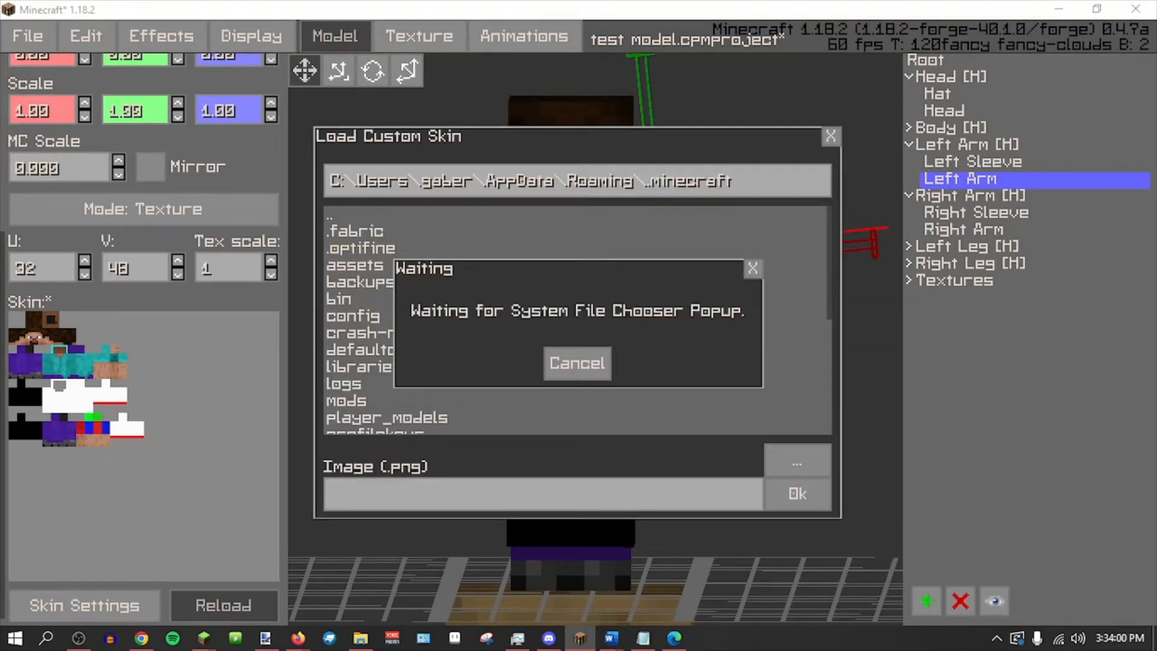
pyautogui.click(813, 502)
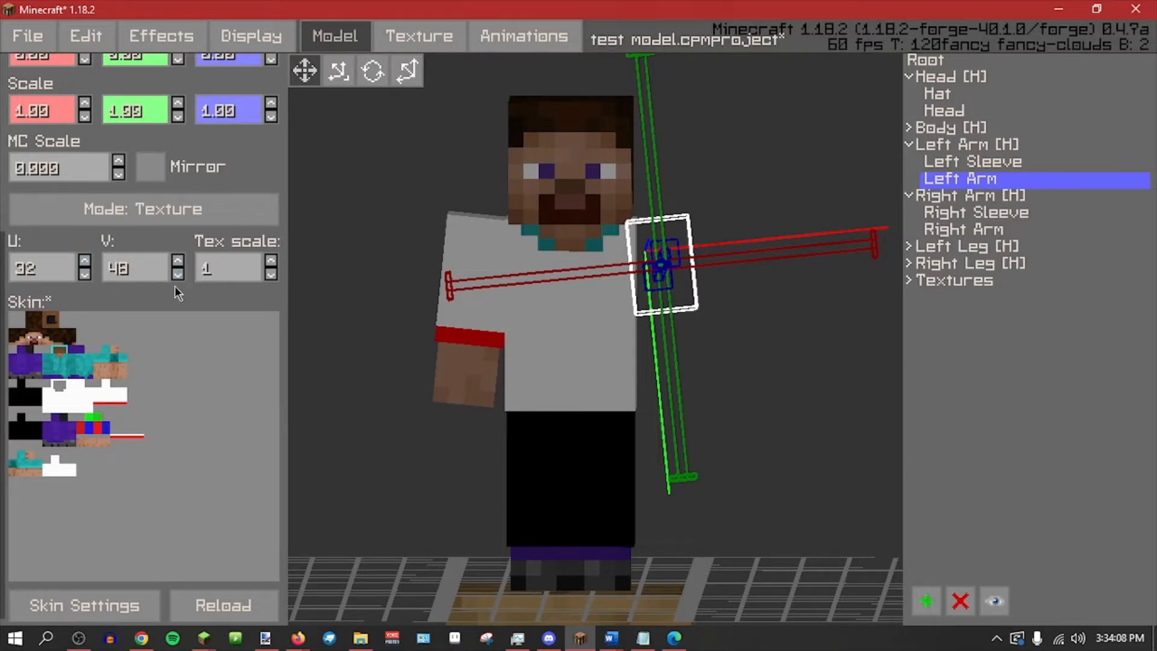
# Set the Left Arm's texture offset to U 0 and V 67 so that it uses the relocated arm block.
pyautogui.click(84, 264)
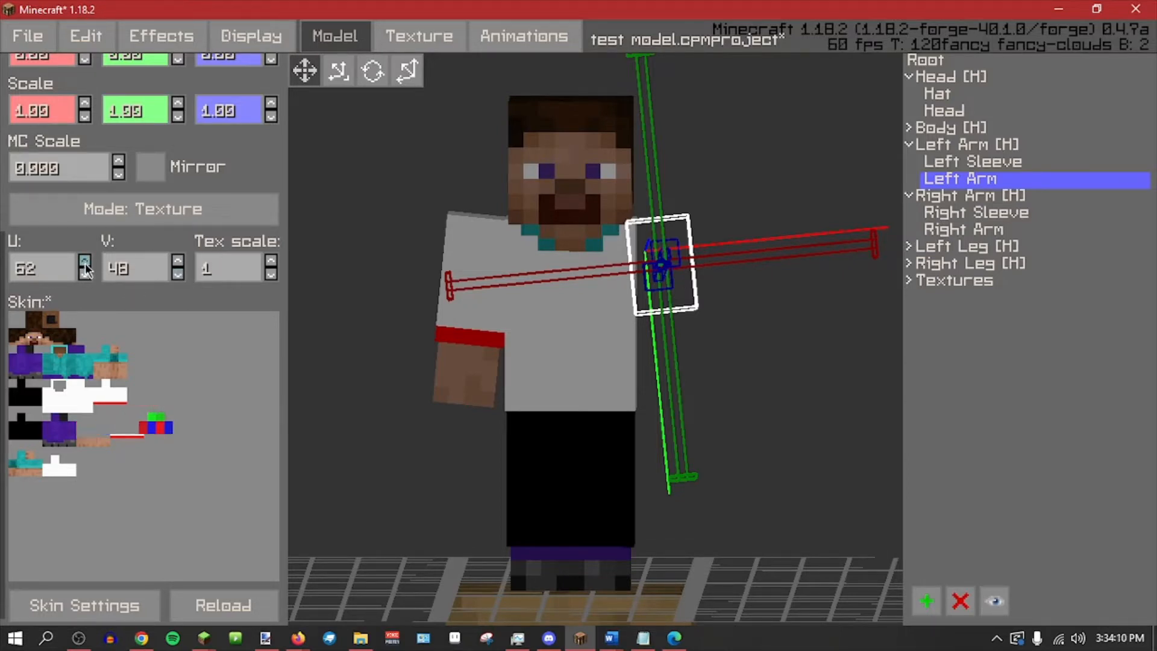
pyautogui.click(84, 274)
pyautogui.click(178, 260)
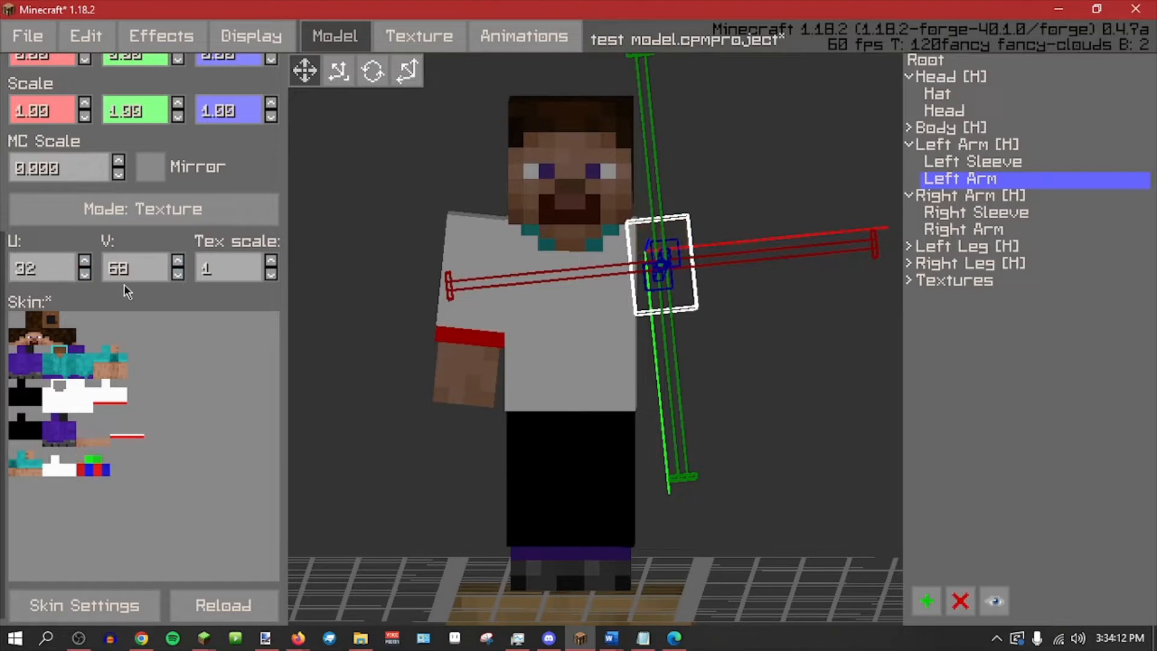
pyautogui.click(84, 274)
pyautogui.click(84, 274)
pyautogui.click(84, 274)
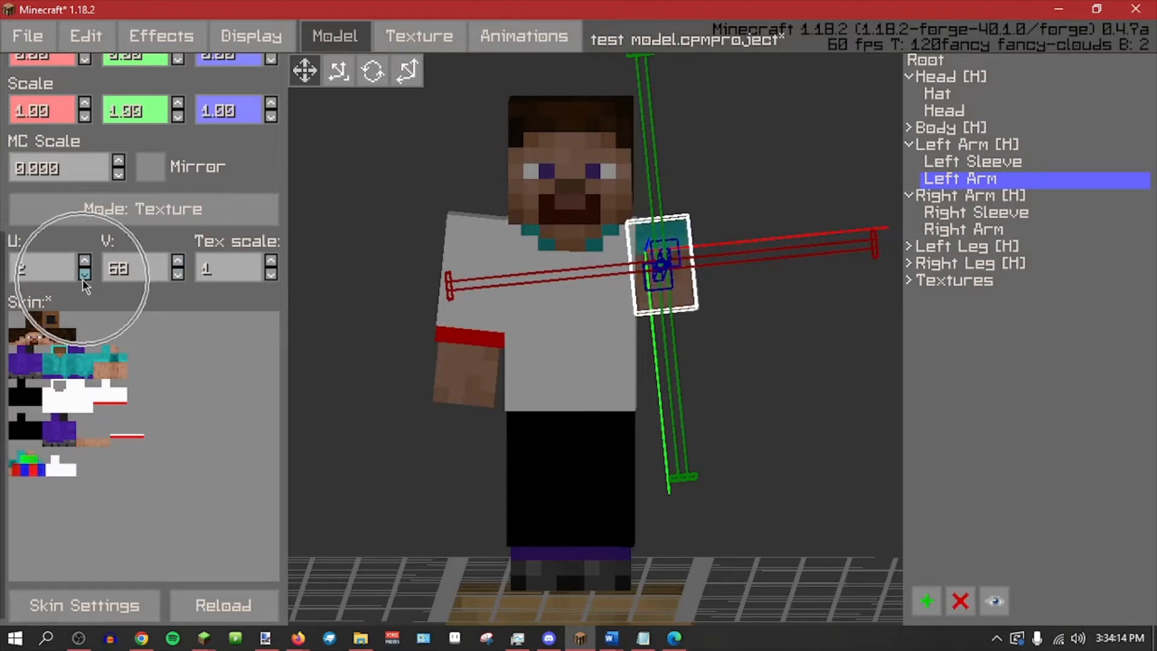
pyautogui.click(178, 275)
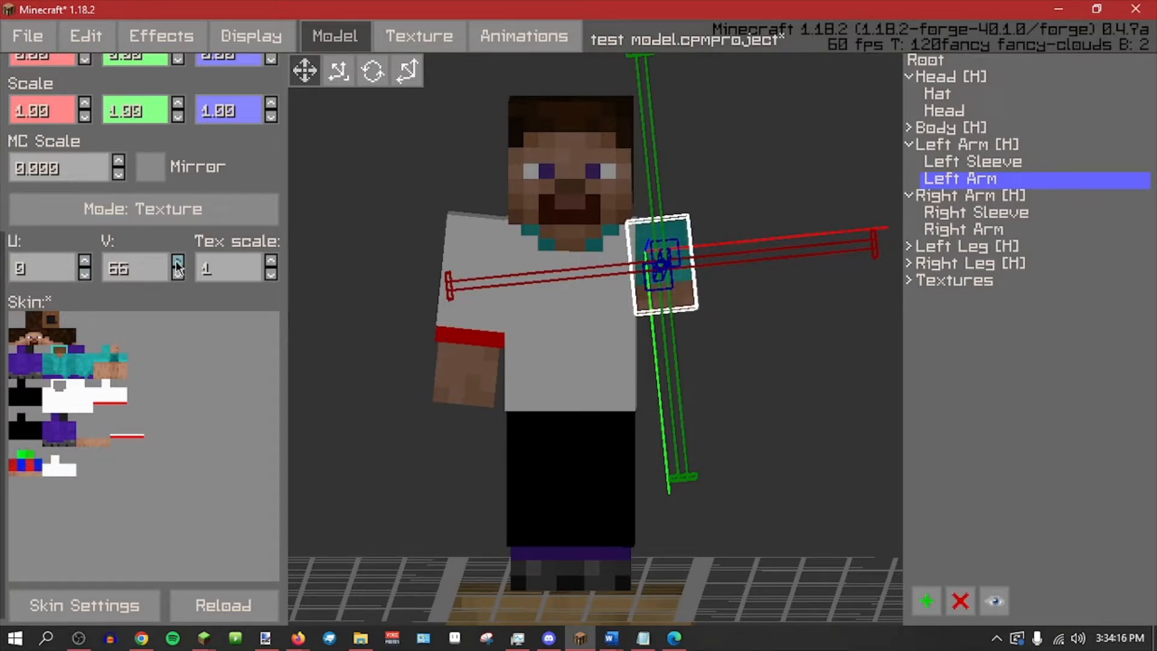
pyautogui.click(177, 263)
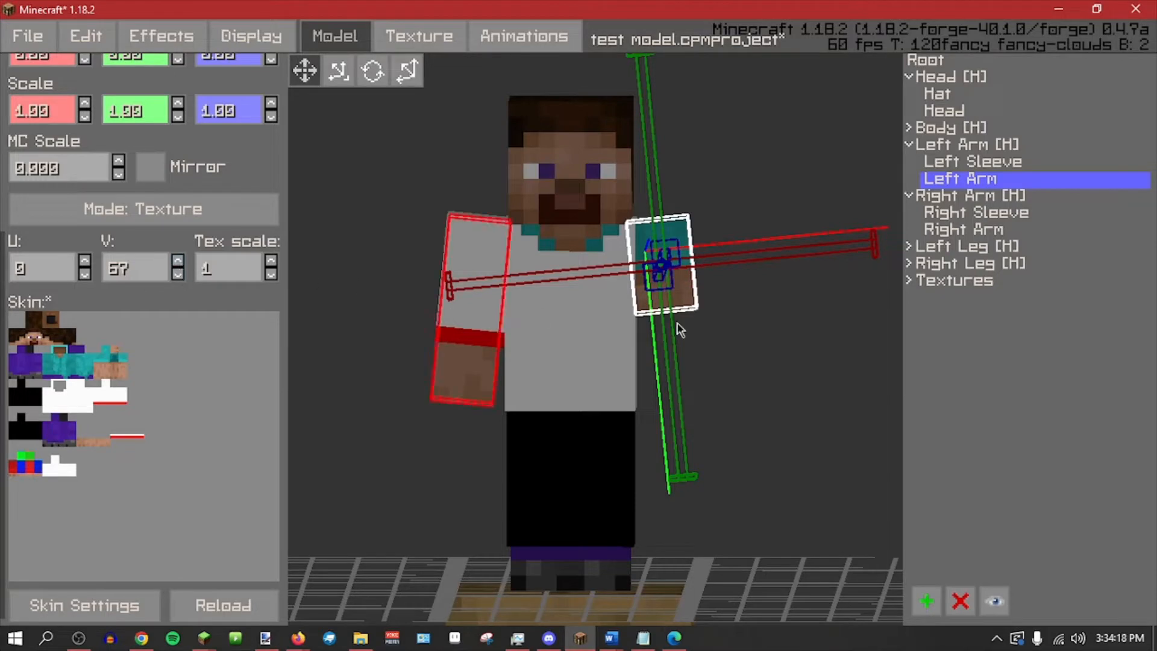
# View the model's left arm from another angle and measure off a 16 × 2 px strip at 32, 60 of the template in paint.net.
pyautogui.moveTo(677, 328); pyautogui.dragTo(843, 352, button='middle')
pyautogui.click(265, 638)
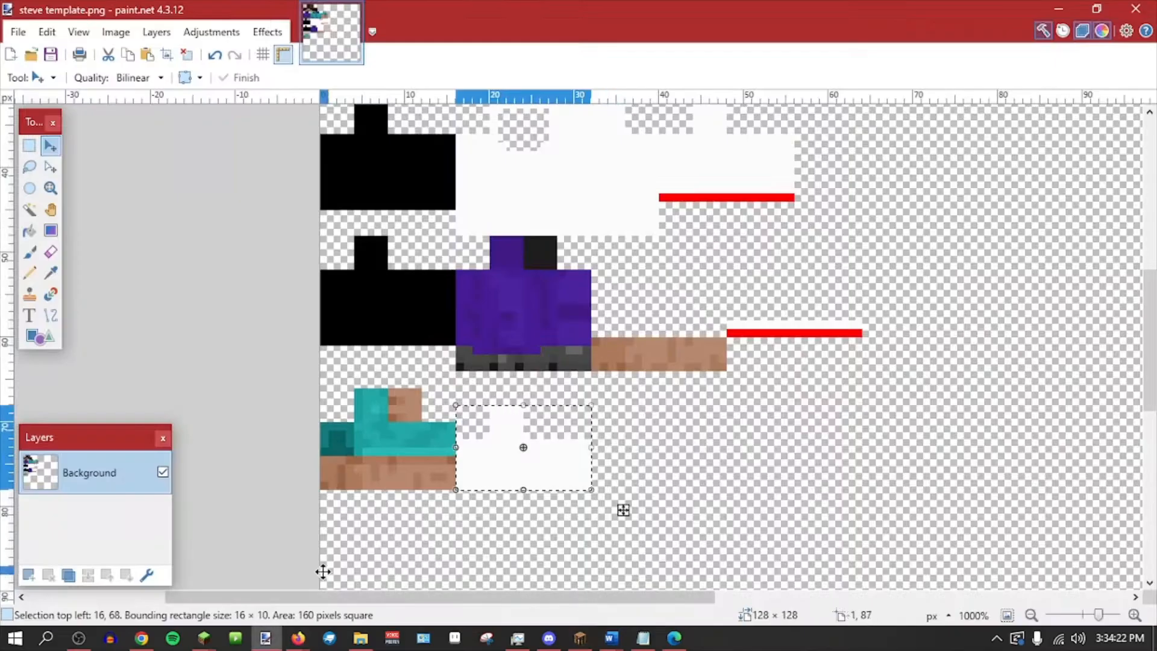
pyautogui.click(36, 147)
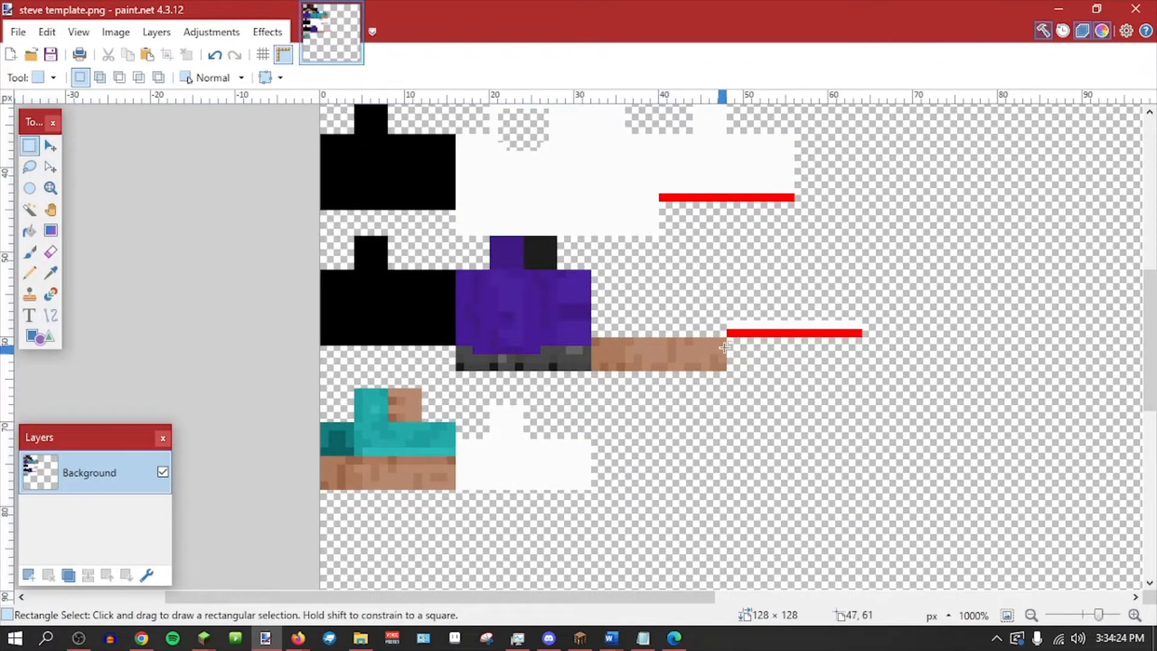
pyautogui.moveTo(727, 353); pyautogui.dragTo(594, 340)
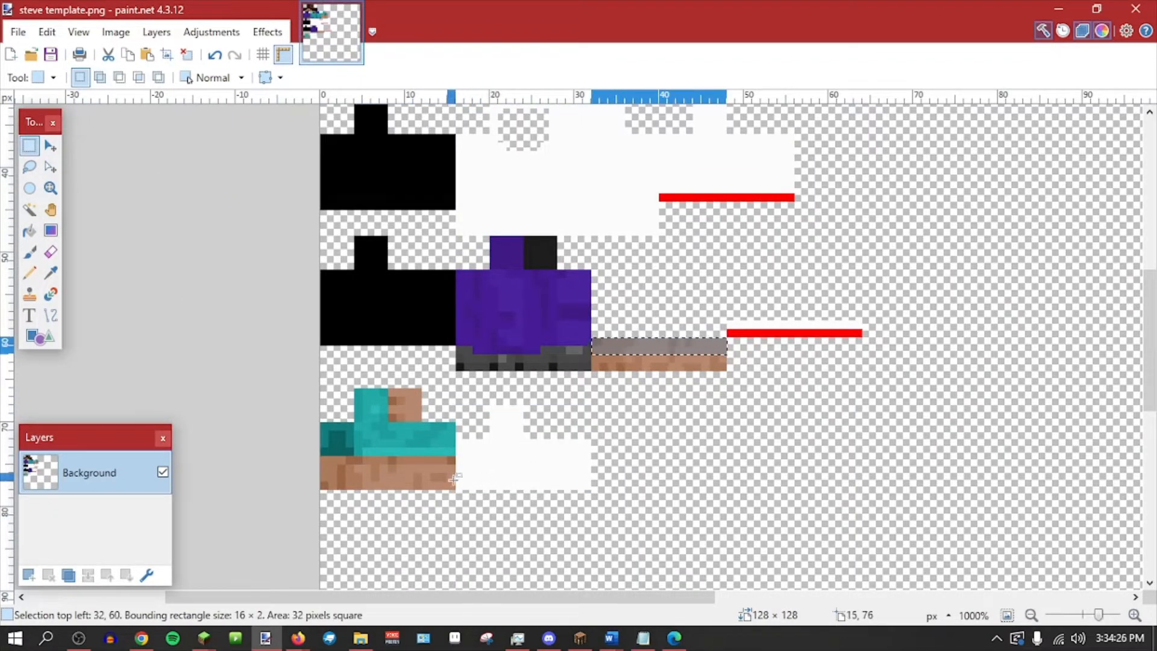
pyautogui.click(1058, 8)
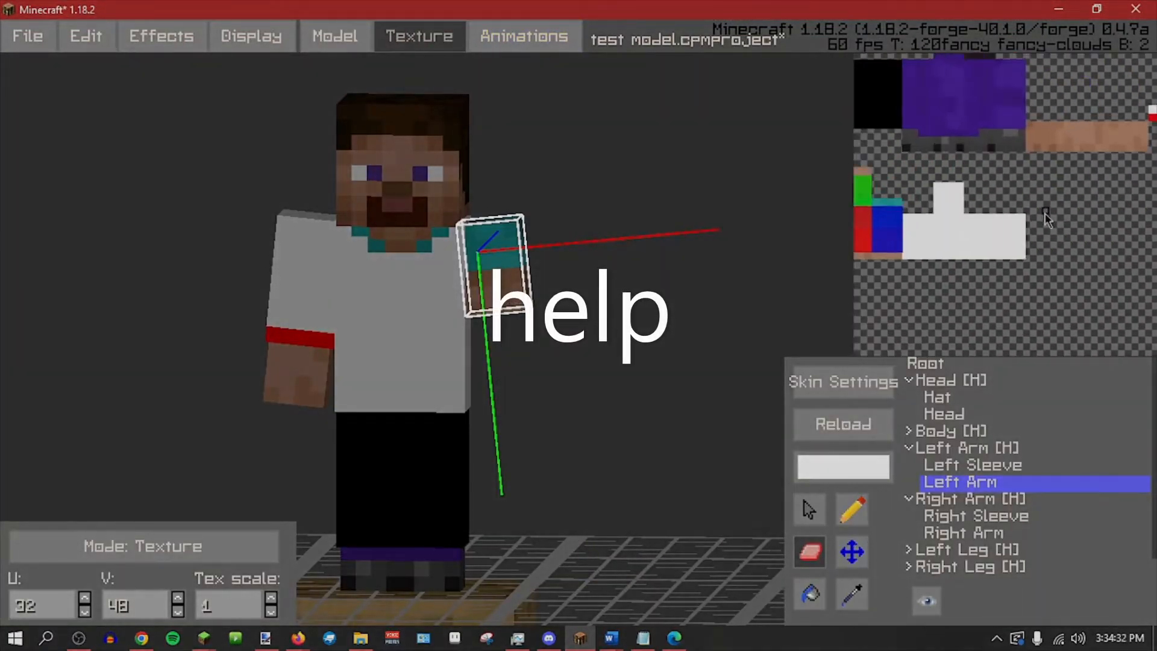
# Set the Left Arm's V texture offset to 66 and recheck its UV area on the skin texture.
pyautogui.click(328, 43)
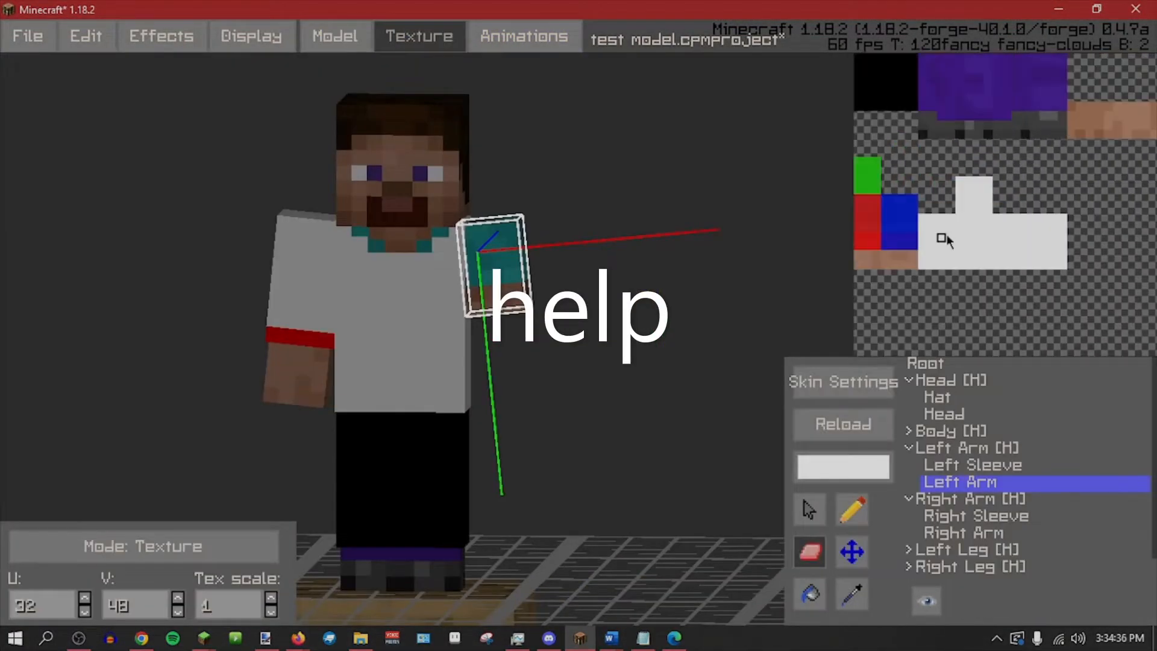
pyautogui.click(988, 415)
pyautogui.click(973, 465)
pyautogui.click(960, 482)
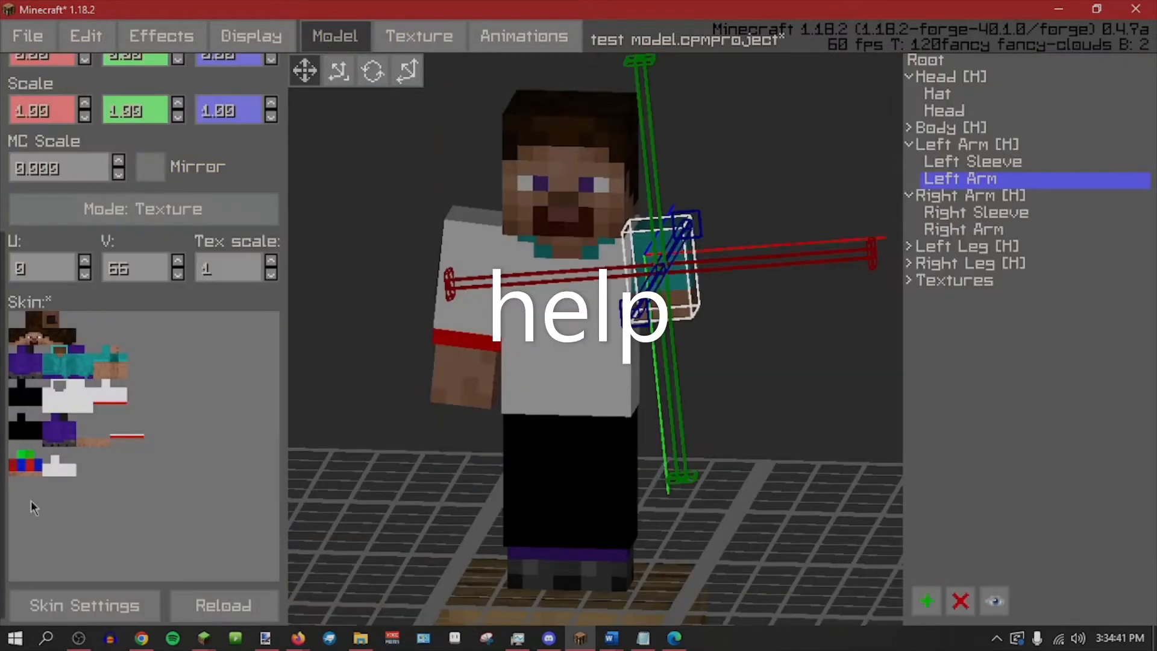
# Compare the arm pixels of the template in paint.net with the Left Arm's UV area on the skin texture in Minecraft.
pyautogui.click(267, 638)
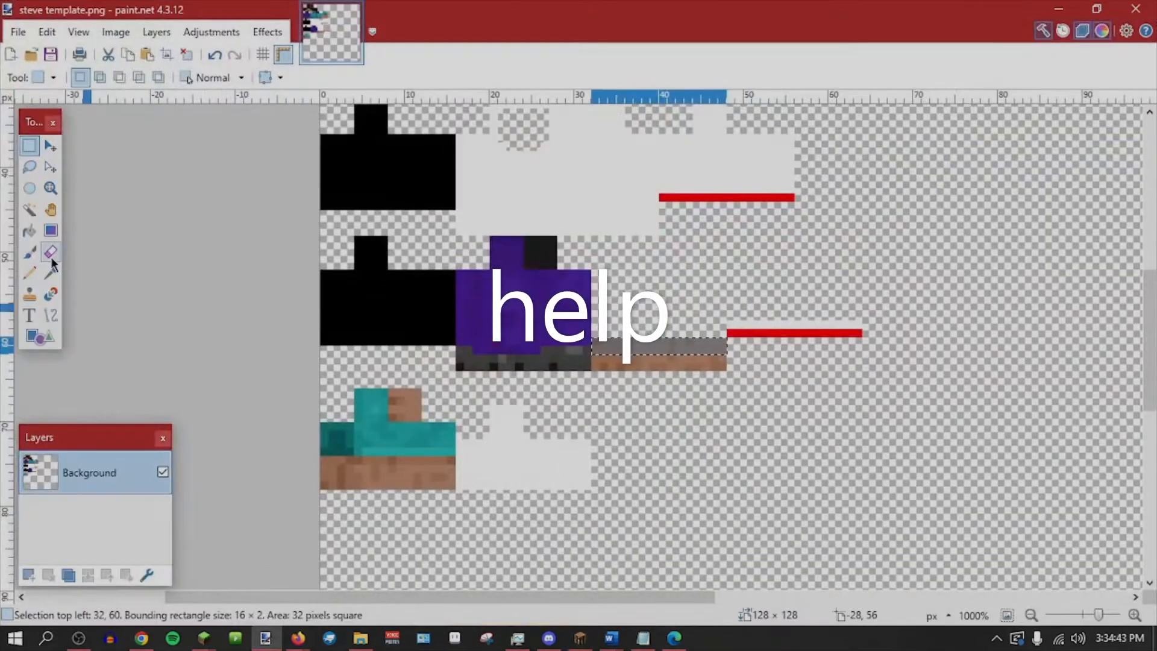
pyautogui.click(51, 252)
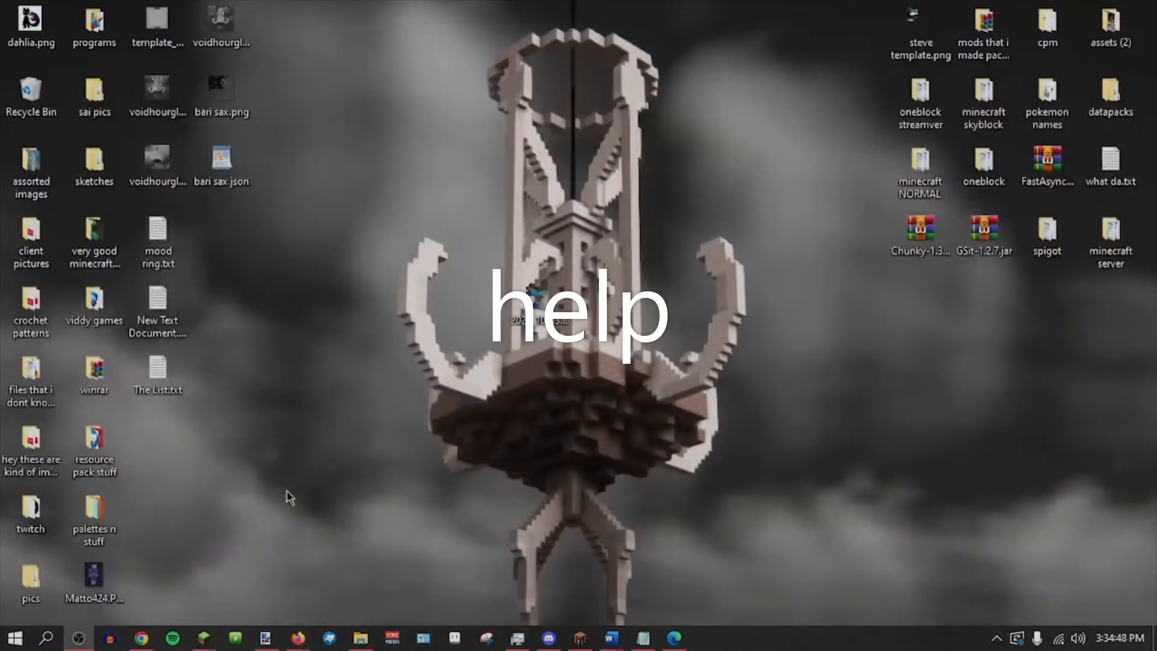
pyautogui.click(579, 638)
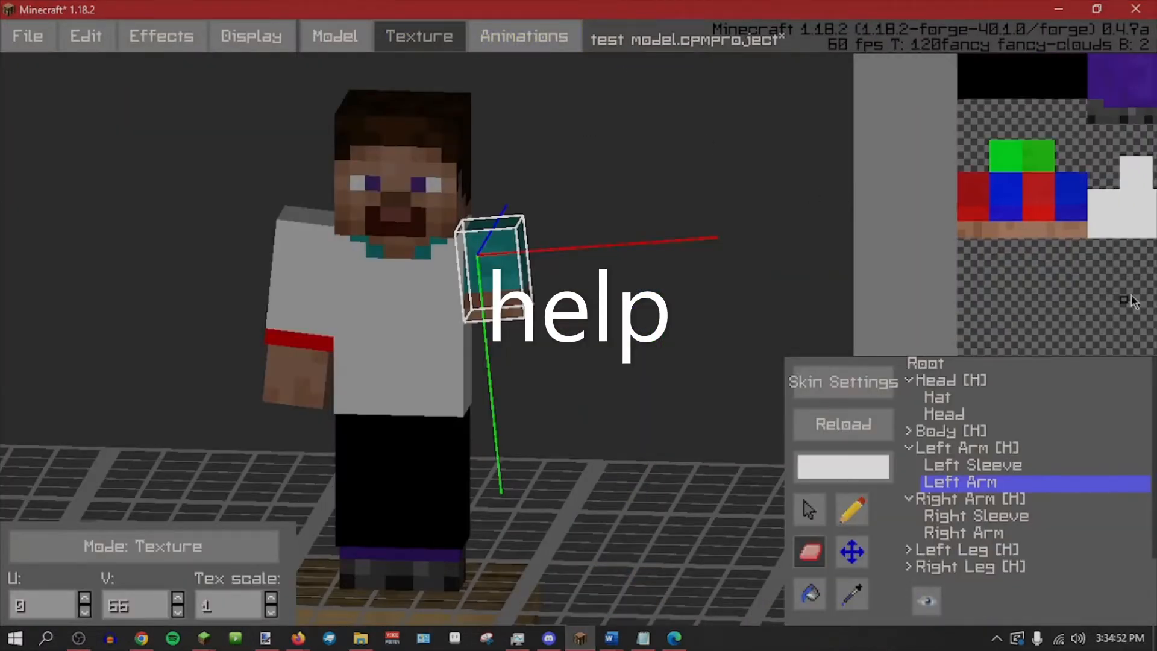
pyautogui.scroll(3, 953, 289)
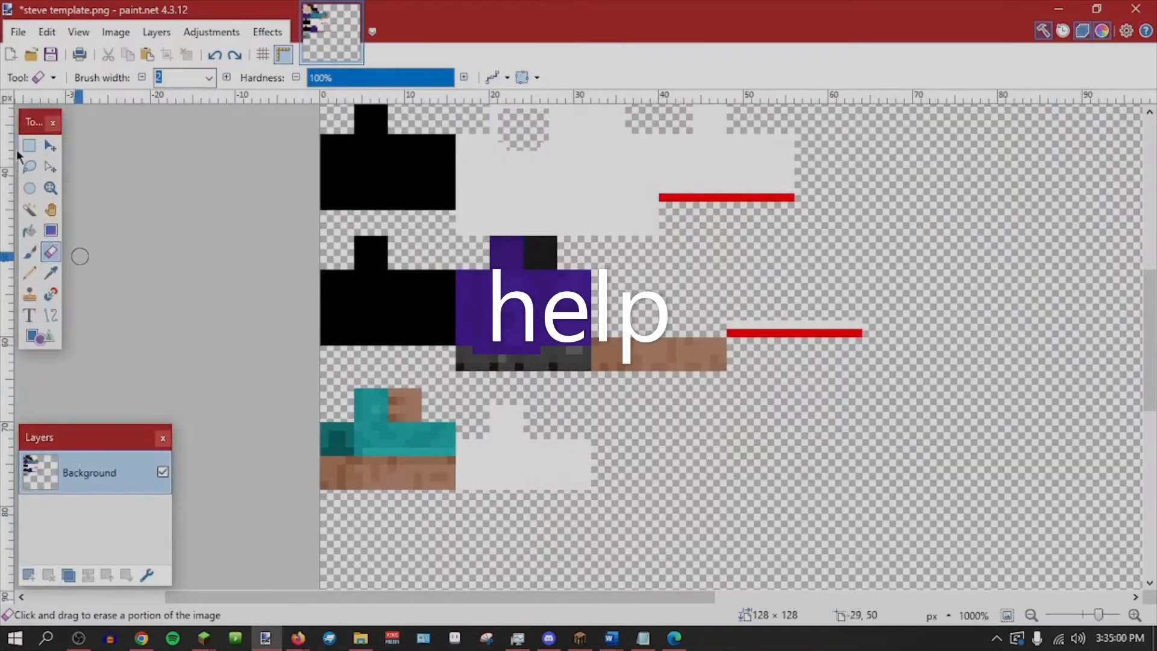
# Undo the earlier arm and sleeve relocation in paint.net and move only the teal upper part of the left arm to 0, 66.
pyautogui.hotkey('ctrl', 'z')
pyautogui.hotkey('ctrl', 'z')
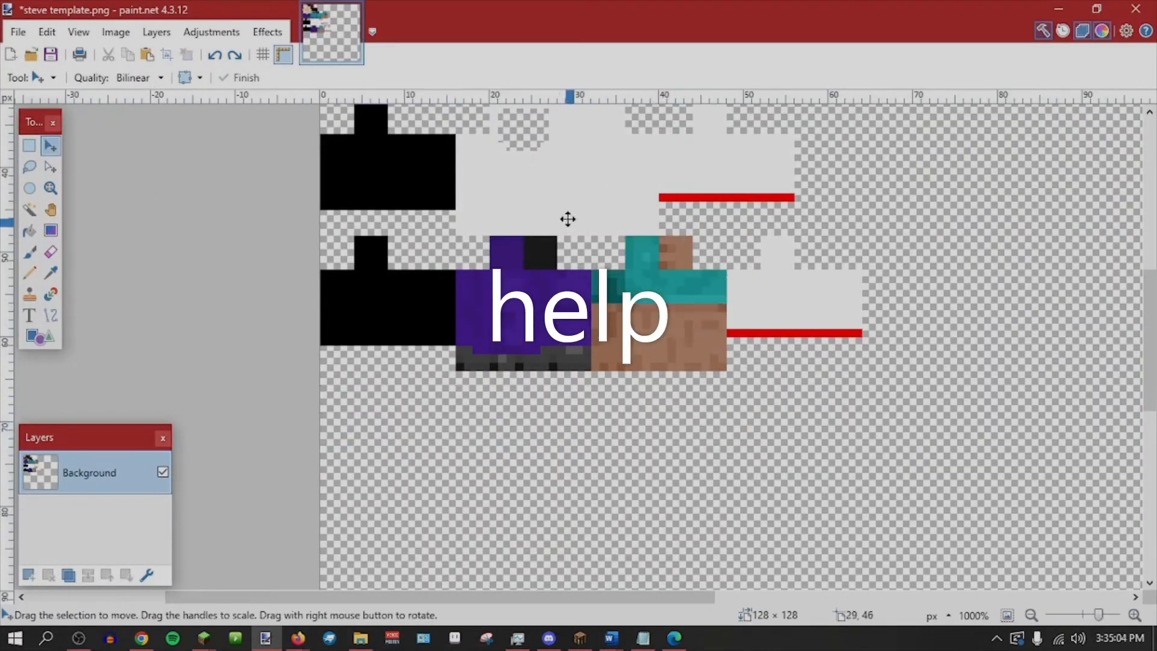
pyautogui.press('s')
pyautogui.moveTo(593, 236); pyautogui.dragTo(498, 473)
pyautogui.press('m')
pyautogui.click(28, 145)
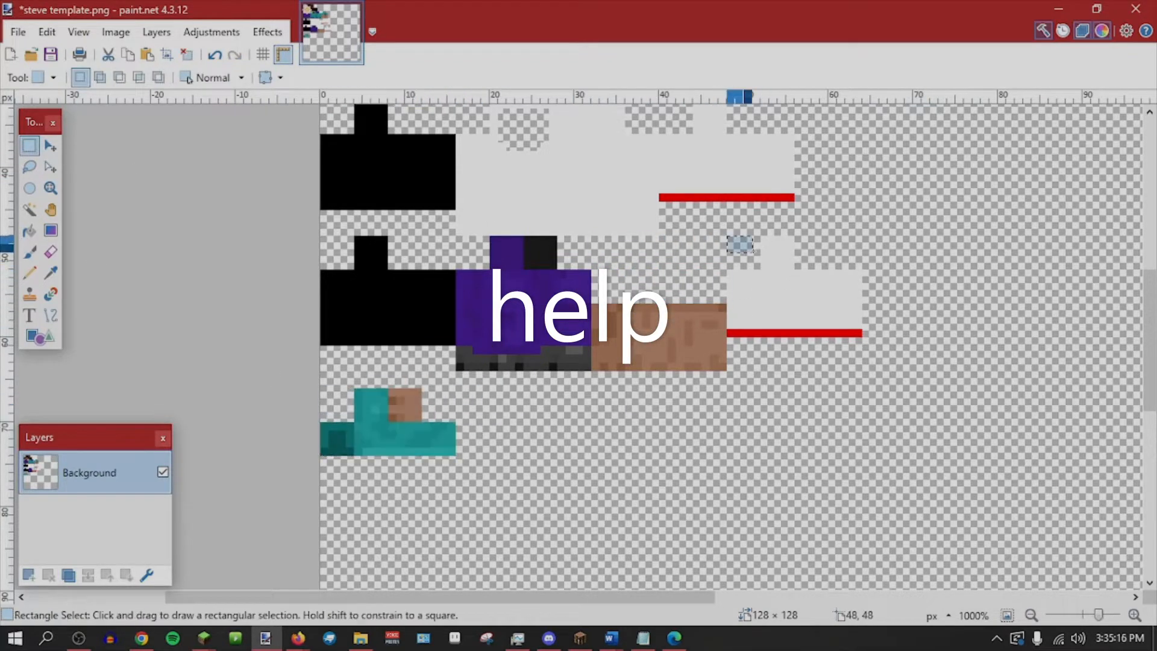
# Move the upper 16 × 8 px of the left sleeve to 16, 66, save the template and reload the skin in Minecraft.
pyautogui.moveTo(728, 237)
pyautogui.mouseDown()
pyautogui.moveTo(855, 302)
pyautogui.moveTo(542, 434)
pyautogui.moveTo(553, 426)
pyautogui.mouseUp()
pyautogui.press('m')
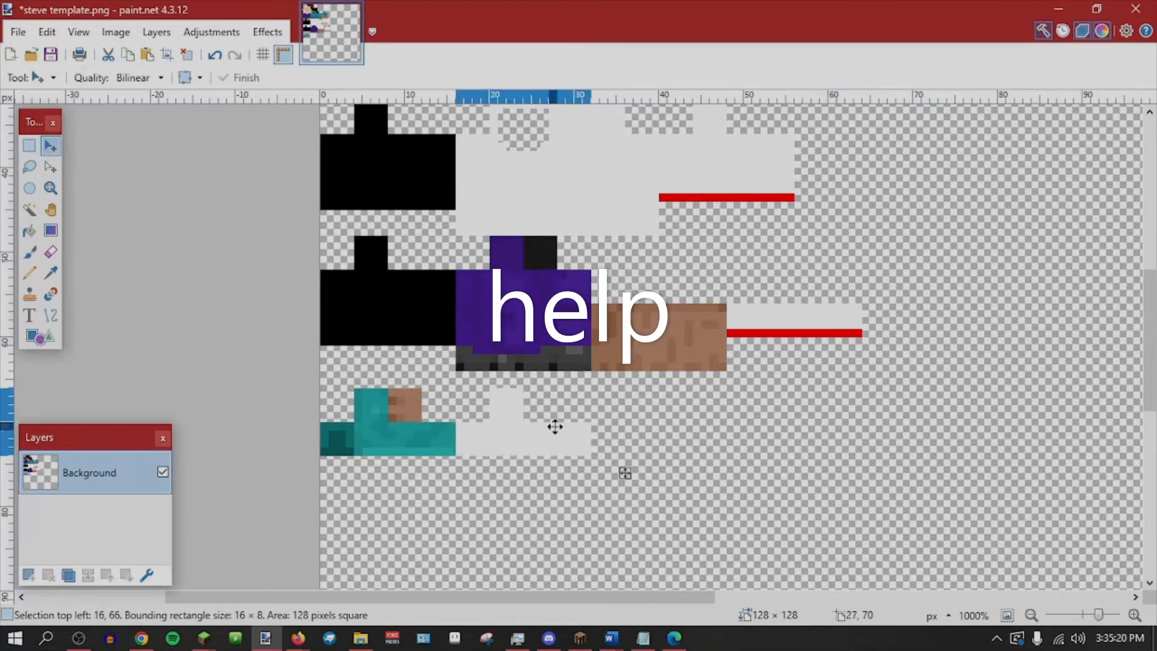
pyautogui.hotkey('ctrl', 's')
pyautogui.click(1062, 7)
pyautogui.click(843, 424)
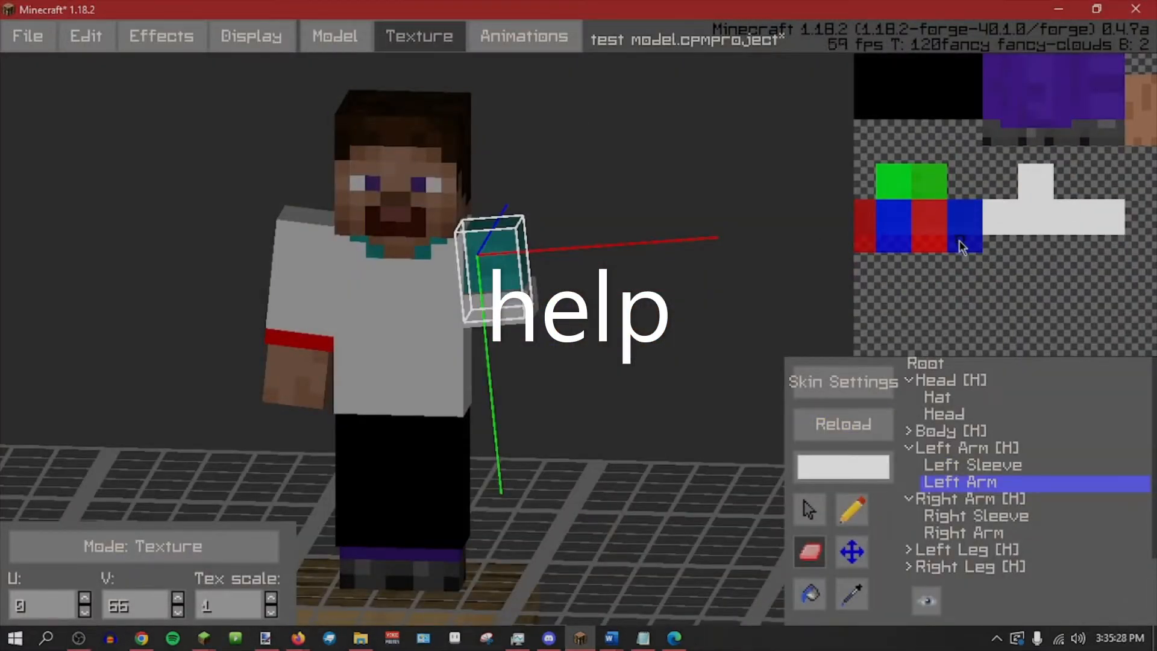
# In paint.net, move the next 32 × 2 px strip of arm and sleeve pixels to 0, 74 beneath the relocated blocks and save the template.
pyautogui.click(1059, 8)
pyautogui.click(265, 639)
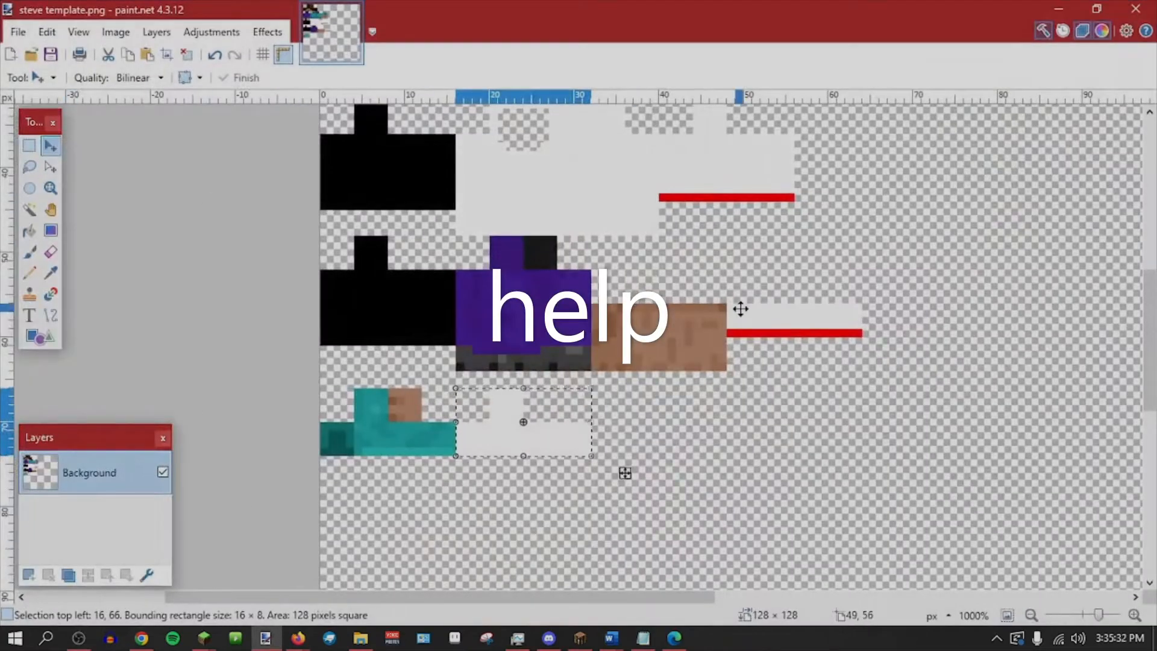
pyautogui.click(29, 145)
pyautogui.moveTo(591, 305)
pyautogui.mouseDown()
pyautogui.moveTo(862, 320)
pyautogui.moveTo(612, 476)
pyautogui.moveTo(627, 473)
pyautogui.mouseUp()
pyautogui.press('m')
pyautogui.hotkey('ctrl', 's')
# Switch to Minecraft, reload steve template.png and check the shortened left arm from below and from the front.
pyautogui.click(559, 642)
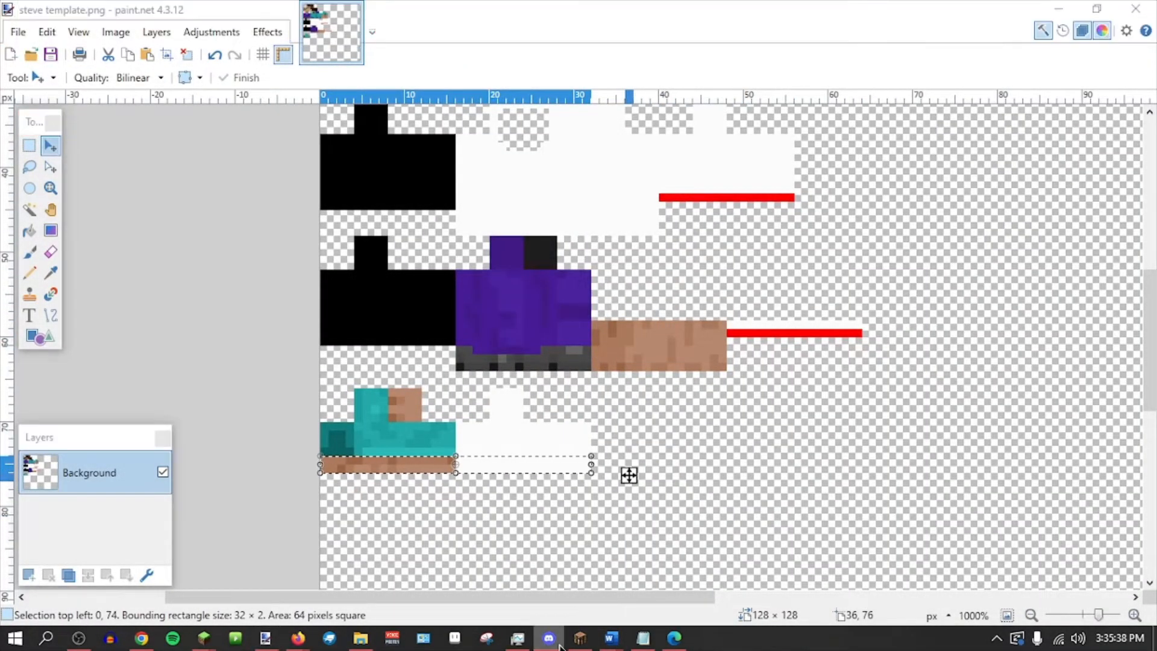
pyautogui.click(580, 638)
pyautogui.click(843, 423)
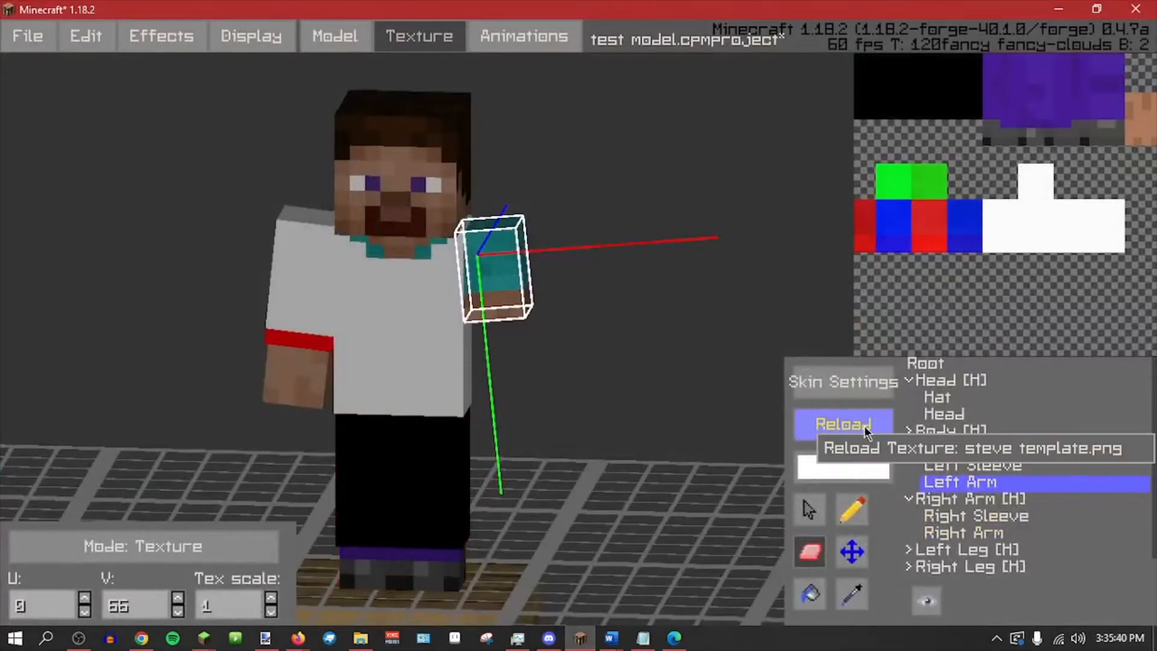
pyautogui.moveTo(496, 203); pyautogui.dragTo(485, 161, button='right')
pyautogui.click(336, 37)
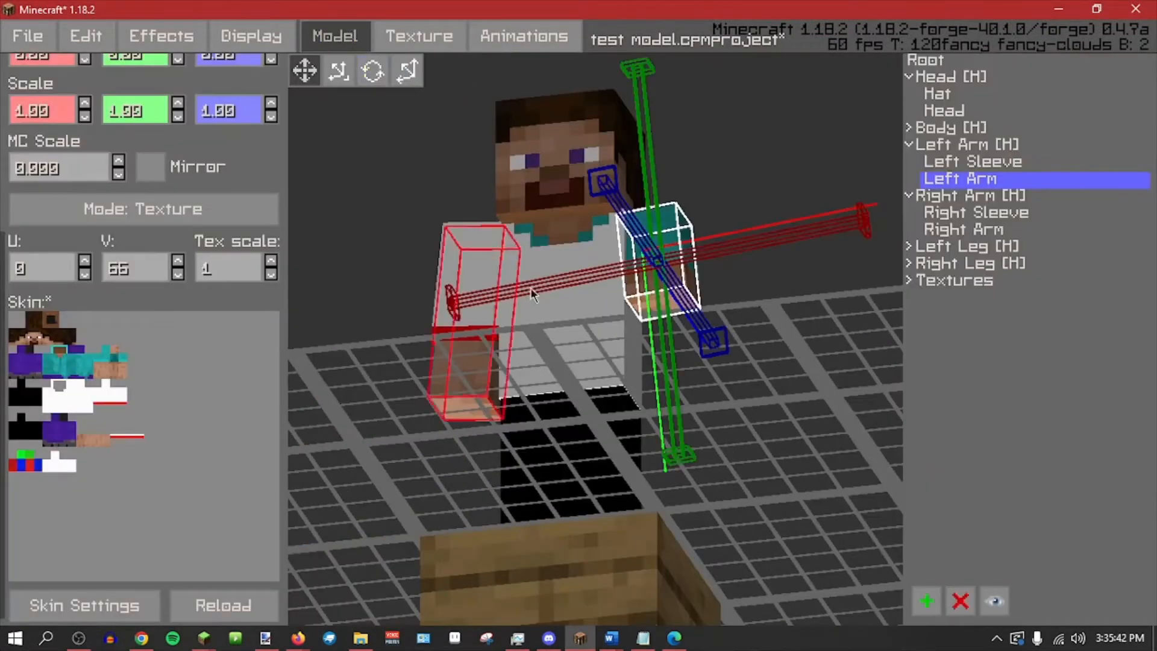
pyautogui.moveTo(531, 287); pyautogui.dragTo(775, 338, button='right')
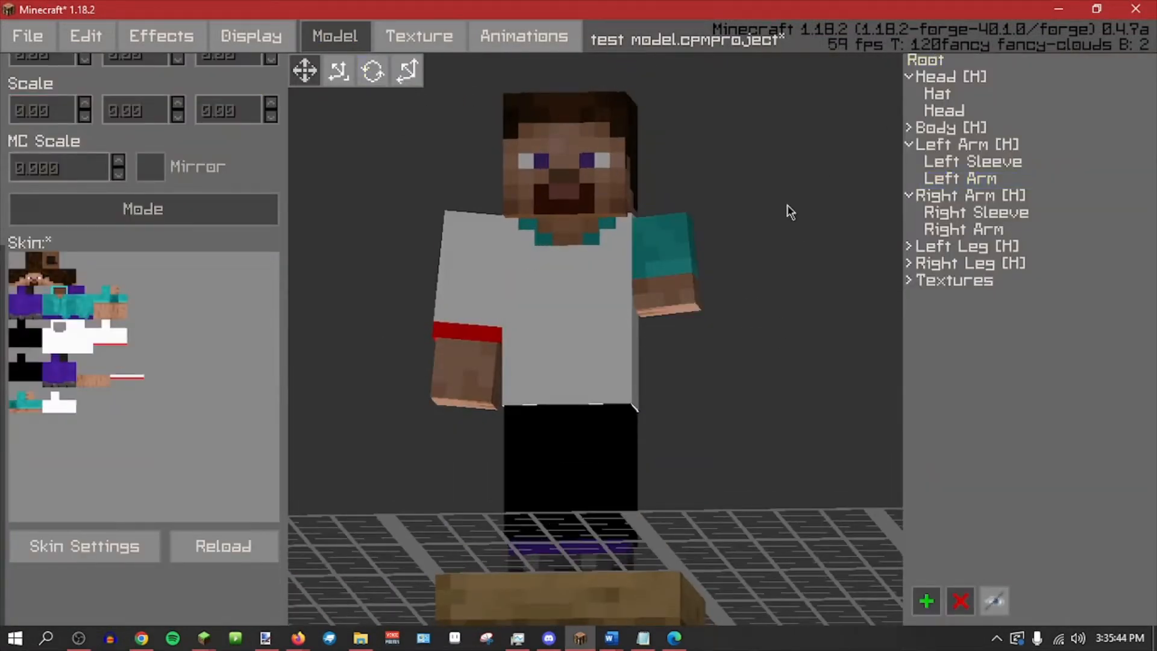
pyautogui.moveTo(788, 205); pyautogui.dragTo(783, 215, button='middle')
pyautogui.click(669, 268)
pyautogui.moveTo(729, 331); pyautogui.dragTo(747, 356, button='middle')
pyautogui.click(748, 355)
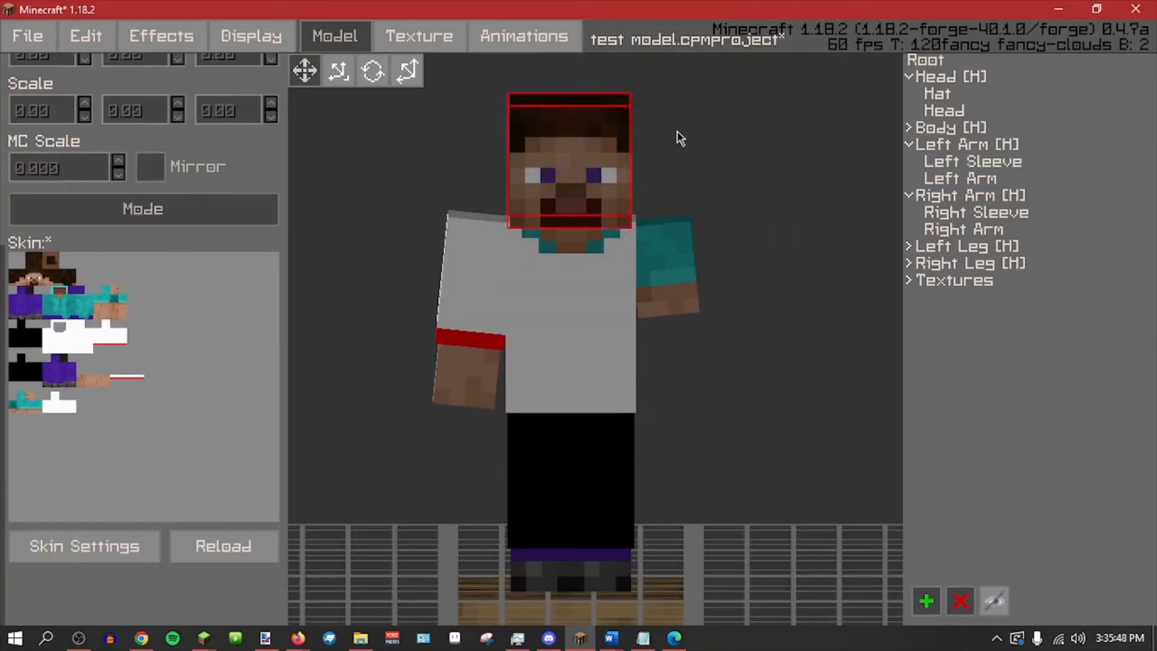
# Set the Left Sleeve's texture offset to U 16 and V 66 so that it uses the relocated sleeve block.
pyautogui.click(922, 164)
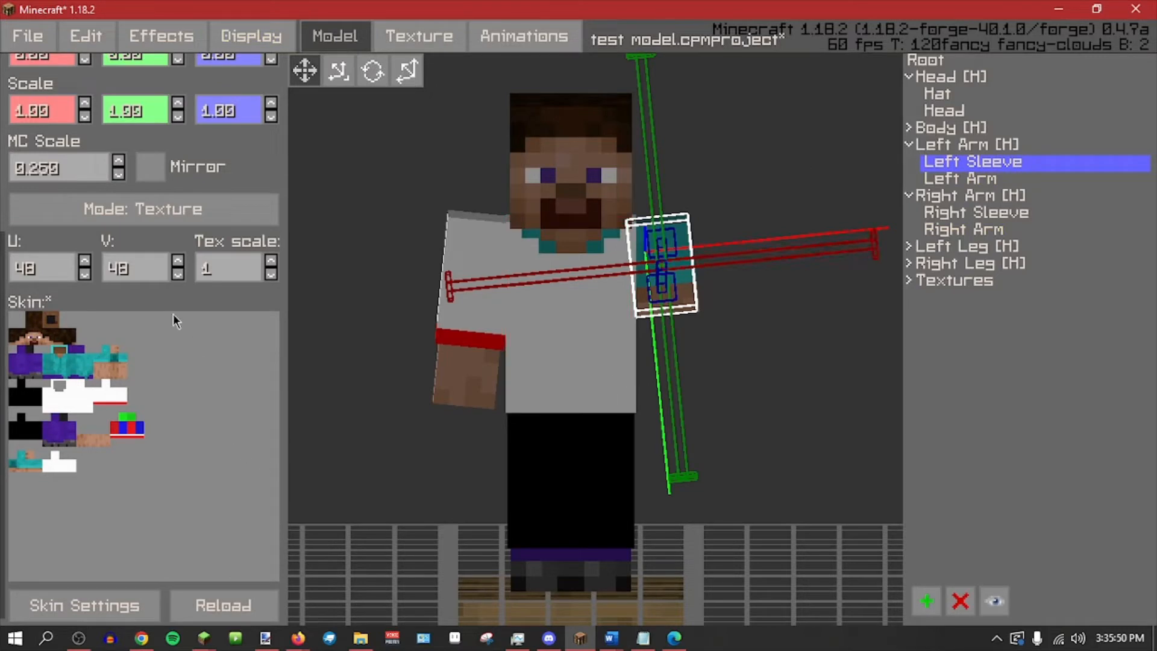
pyautogui.keyDown('shift'); pyautogui.click(82, 259); pyautogui.keyUp('shift')
pyautogui.keyDown('shift'); pyautogui.doubleClick(82, 260); pyautogui.keyUp('shift')
pyautogui.keyDown('shift'); pyautogui.click(84, 273); pyautogui.keyUp('shift')
pyautogui.keyDown('shift'); pyautogui.click(84, 273); pyautogui.keyUp('shift')
pyautogui.keyDown('shift'); pyautogui.click(84, 273); pyautogui.keyUp('shift')
pyautogui.keyDown('shift'); pyautogui.click(85, 273); pyautogui.keyUp('shift')
pyautogui.keyDown('shift'); pyautogui.click(84, 272); pyautogui.keyUp('shift')
pyautogui.keyDown('shift'); pyautogui.click(85, 273); pyautogui.keyUp('shift')
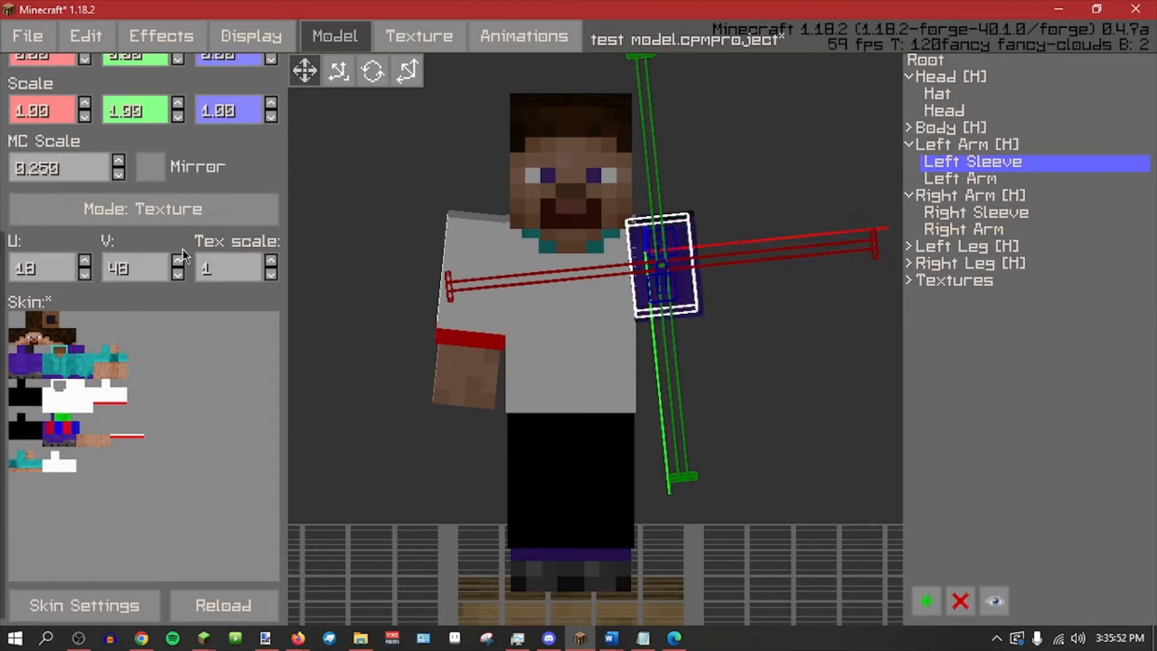
pyautogui.keyDown('shift'); pyautogui.click(178, 260); pyautogui.keyUp('shift')
pyautogui.click(178, 261)
pyautogui.click(178, 260)
pyautogui.click(179, 260)
pyautogui.click(178, 261)
pyautogui.click(178, 260)
pyautogui.click(178, 261)
pyautogui.click(178, 260)
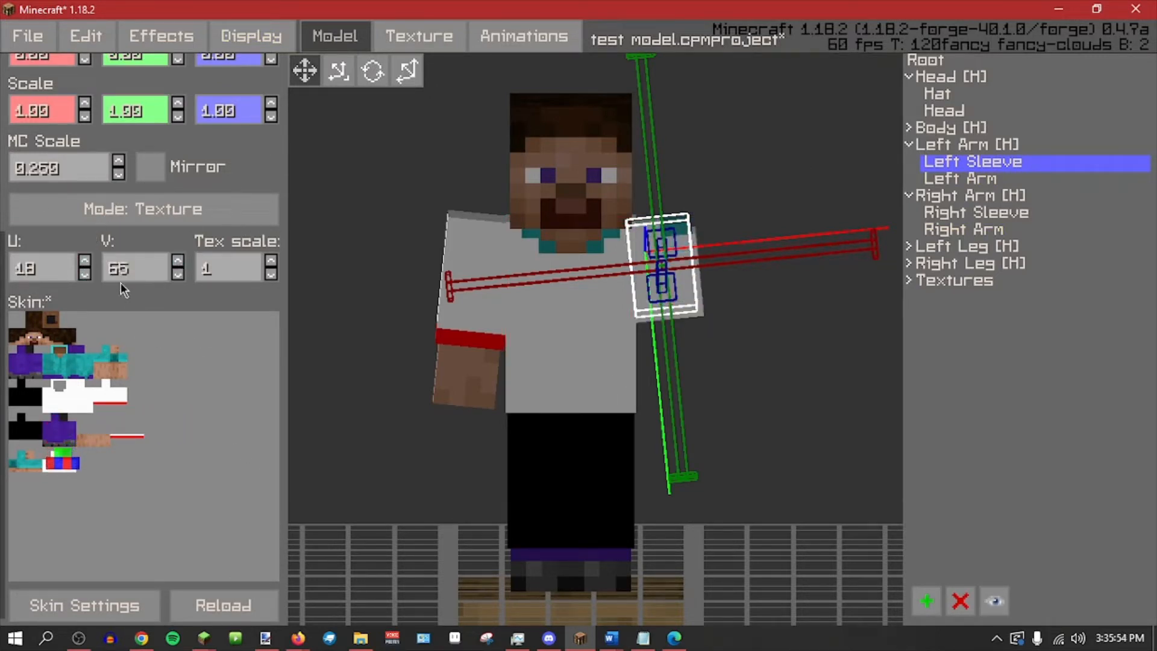
pyautogui.click(85, 274)
pyautogui.click(182, 264)
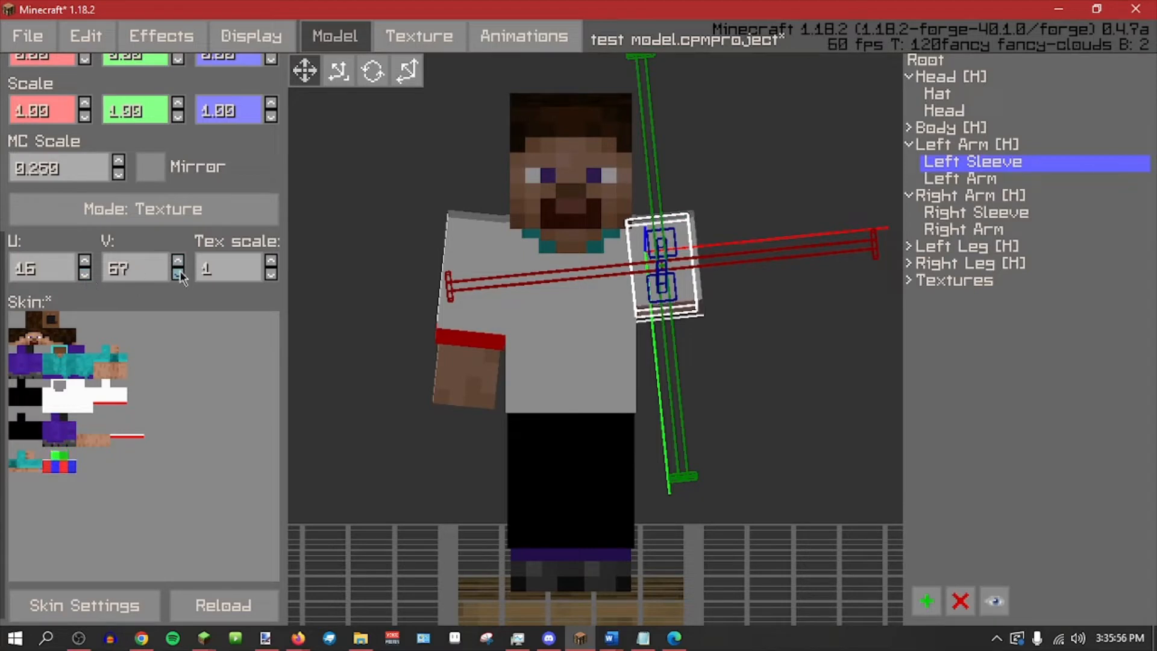
pyautogui.click(179, 272)
# Check the Left Sleeve's UV area on the skin texture and save the project.
pyautogui.click(399, 49)
pyautogui.scroll(1, 1085, 256)
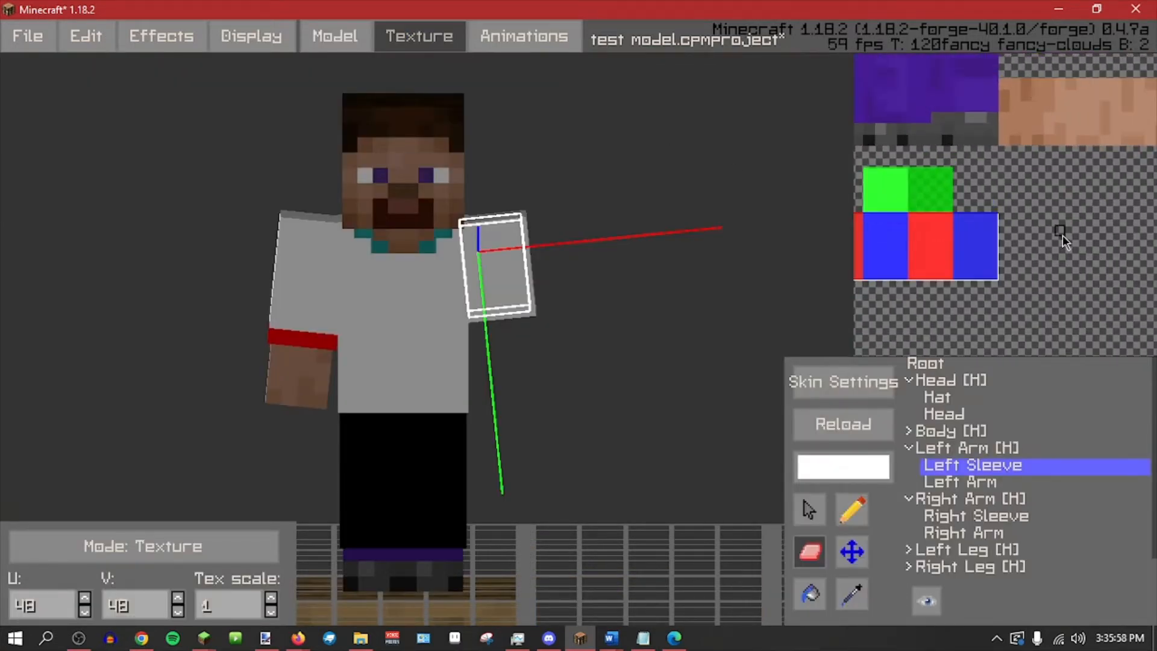
pyautogui.moveTo(986, 241); pyautogui.dragTo(1048, 189, button='middle')
pyautogui.click(726, 344)
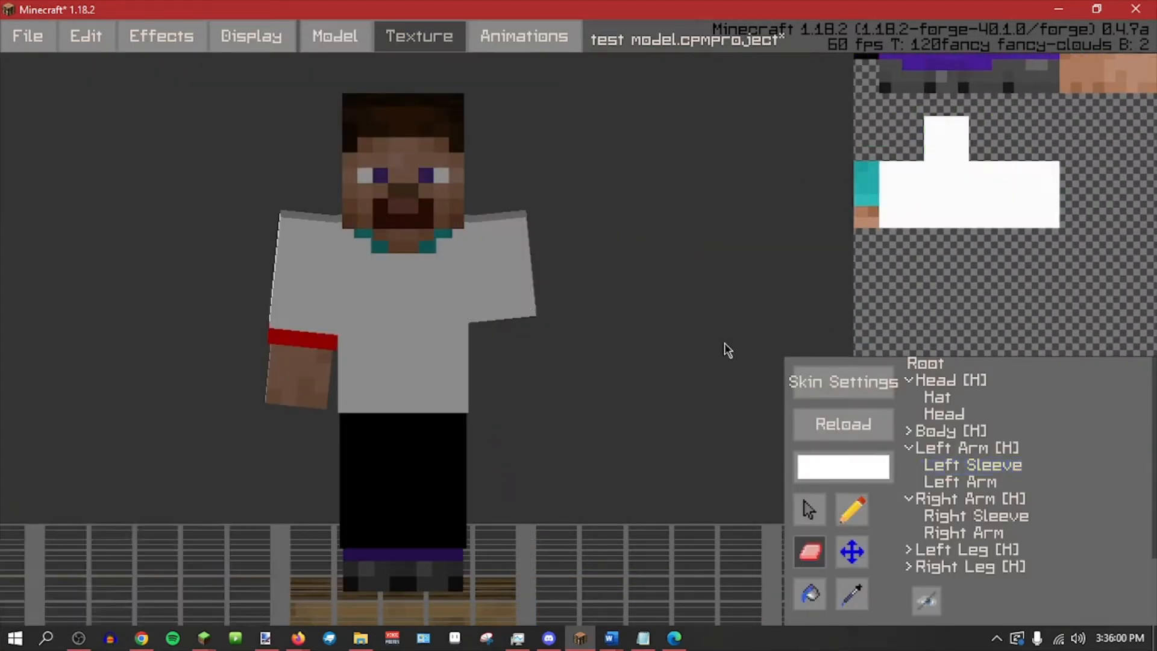
pyautogui.hotkey('ctrl', 's')
pyautogui.click(357, 38)
pyautogui.moveTo(763, 289); pyautogui.dragTo(672, 316, button='middle')
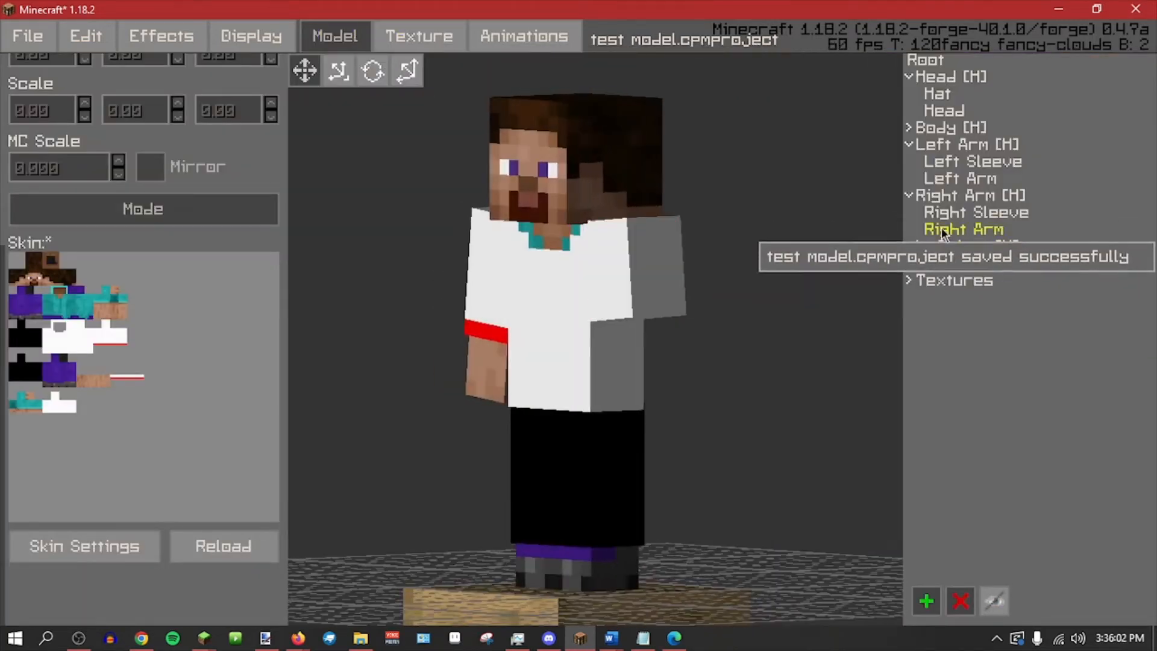
# Examine the Left Sleeve and Left Arm pieces from the model's side and look at the actions available for the Left Arm.
pyautogui.click(946, 215)
pyautogui.moveTo(840, 358); pyautogui.dragTo(801, 328, button='middle')
pyautogui.click(965, 163)
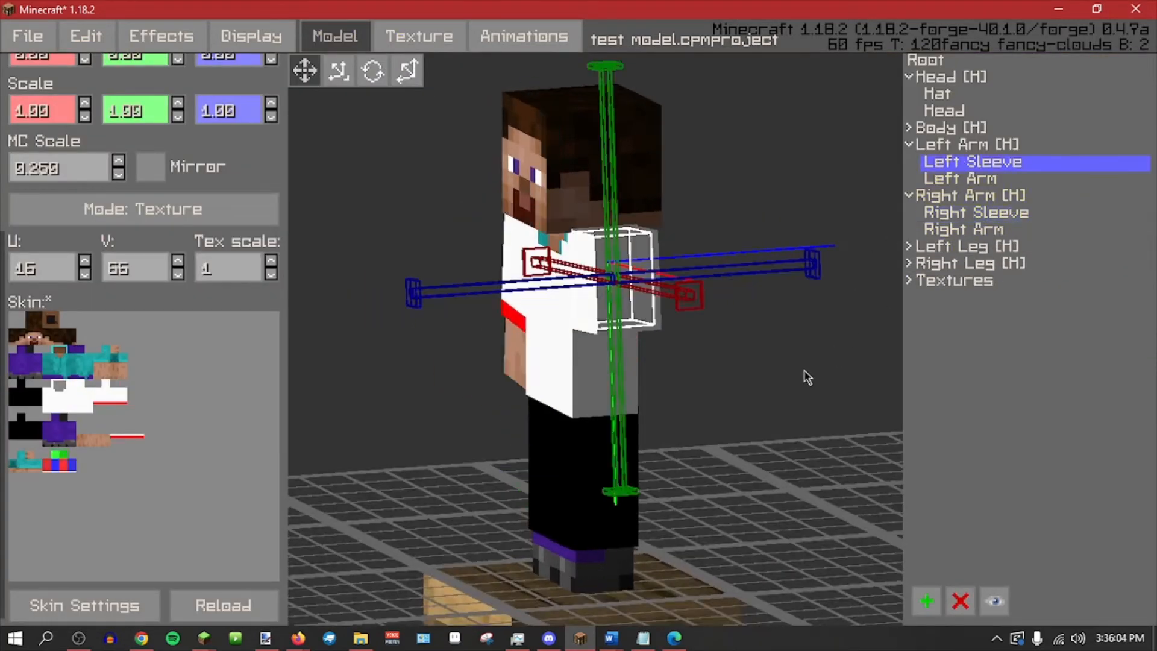
pyautogui.moveTo(804, 370); pyautogui.dragTo(949, 284, button='middle')
pyautogui.click(991, 177)
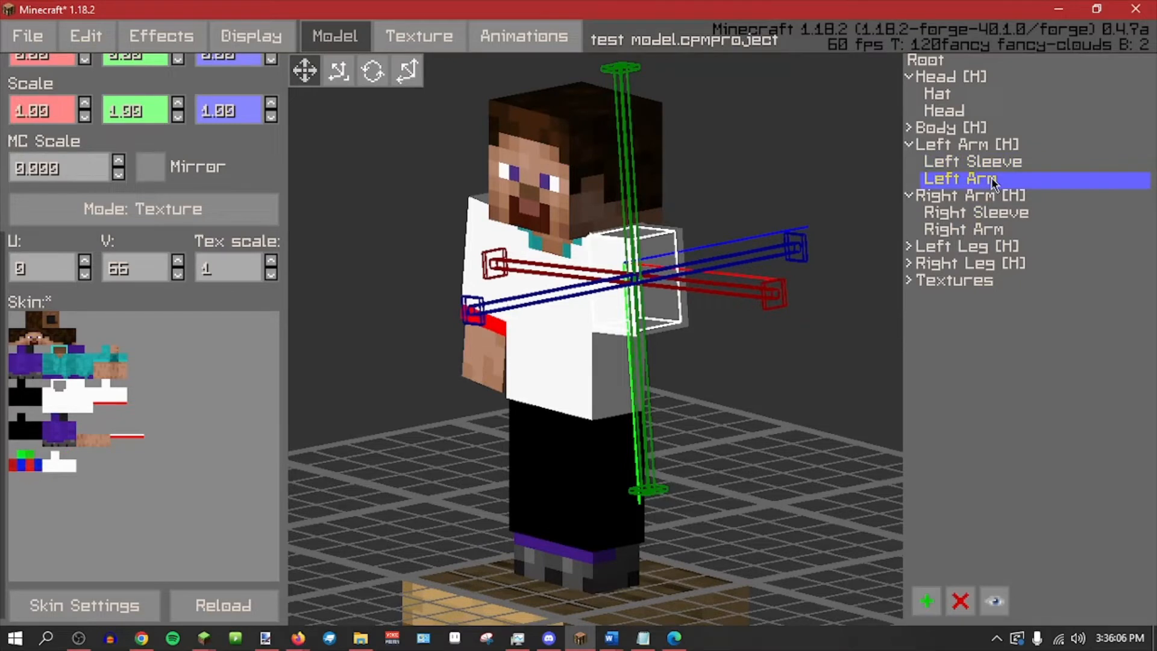
pyautogui.rightClick(992, 177)
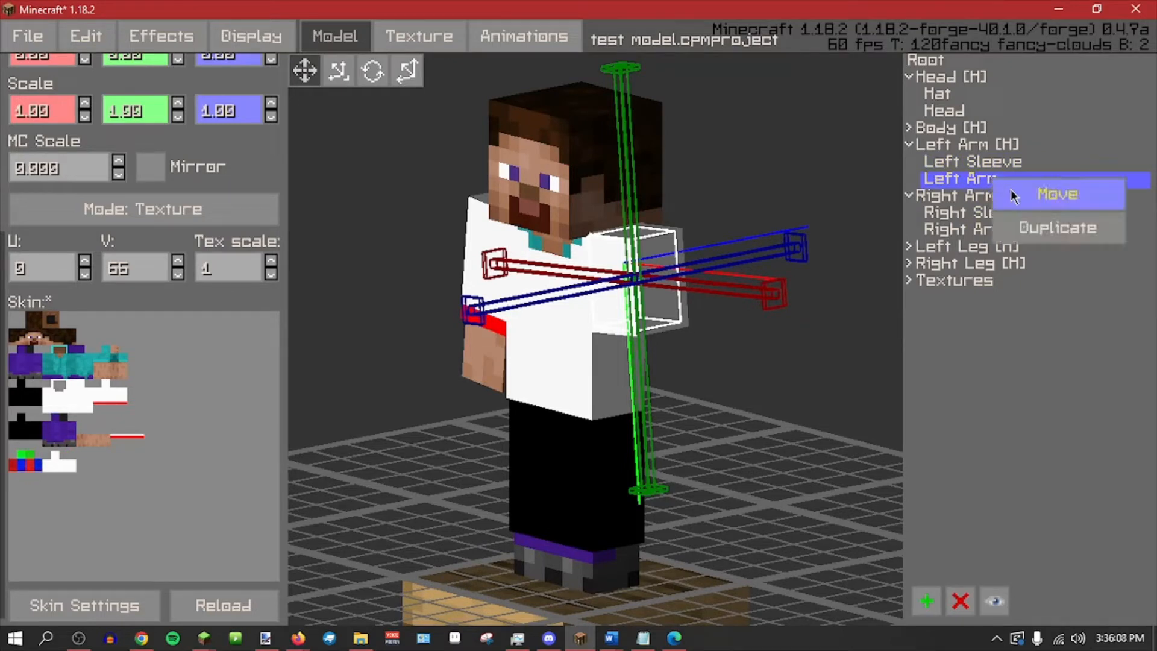
pyautogui.click(966, 182)
pyautogui.click(967, 166)
pyautogui.click(959, 179)
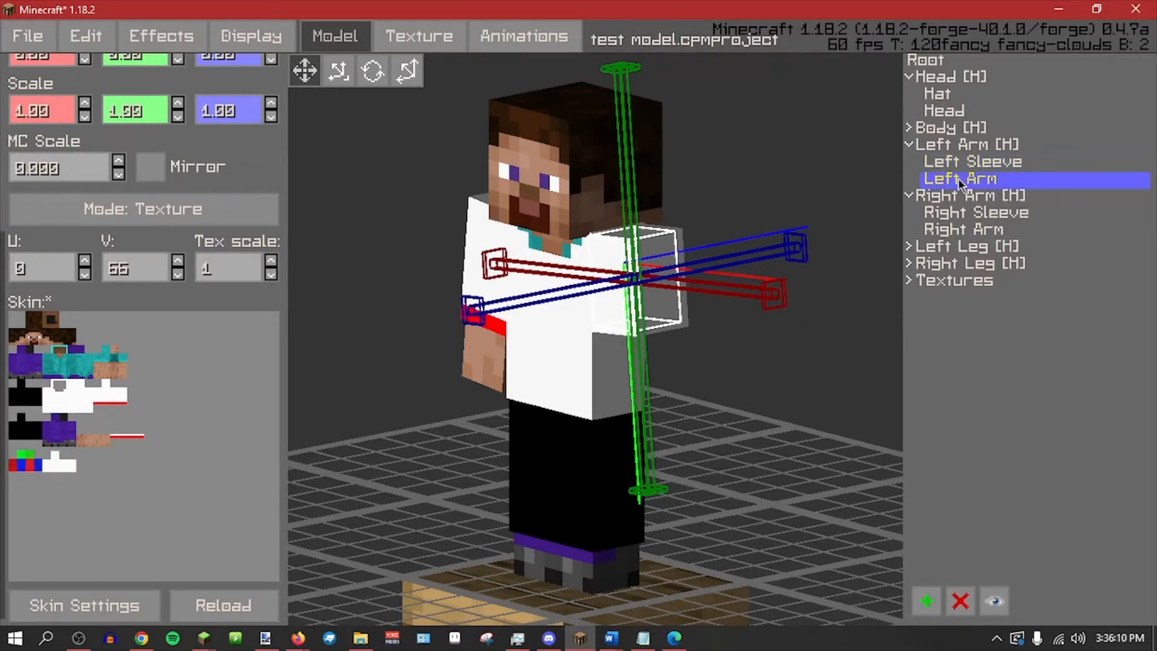
# Try nesting the Left Arm under the Left Sleeve in the model tree.
pyautogui.rightClick(992, 176)
pyautogui.click(967, 183)
pyautogui.rightClick(967, 183)
pyautogui.click(1025, 206)
pyautogui.click(1001, 163)
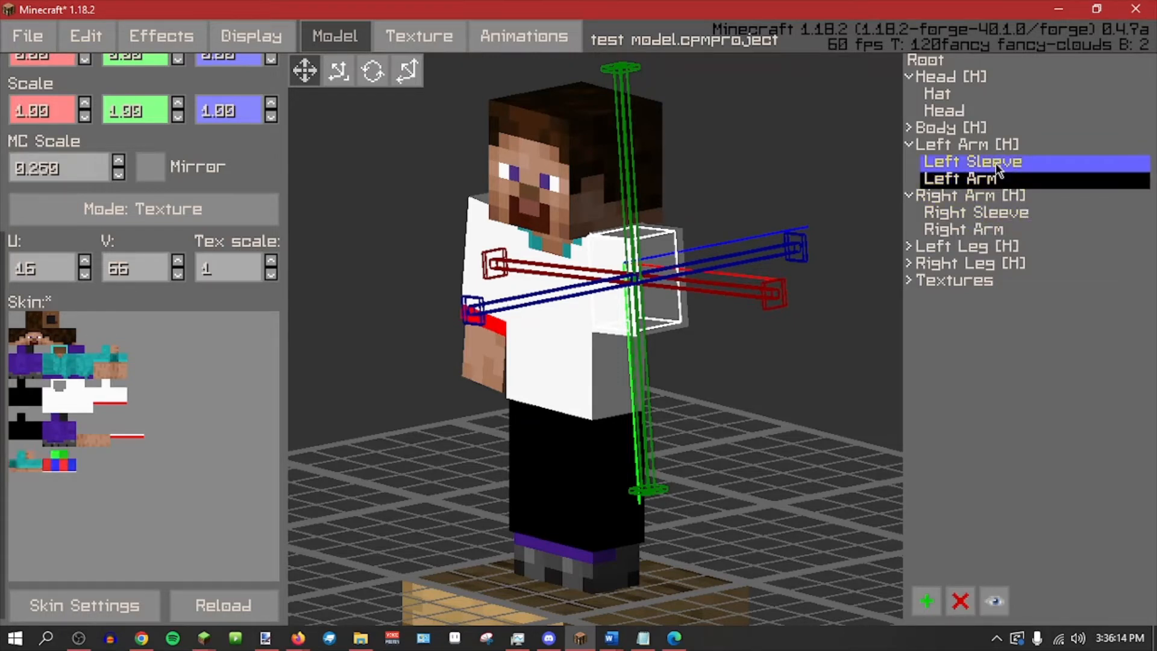
pyautogui.rightClick(999, 169)
pyautogui.click(1031, 181)
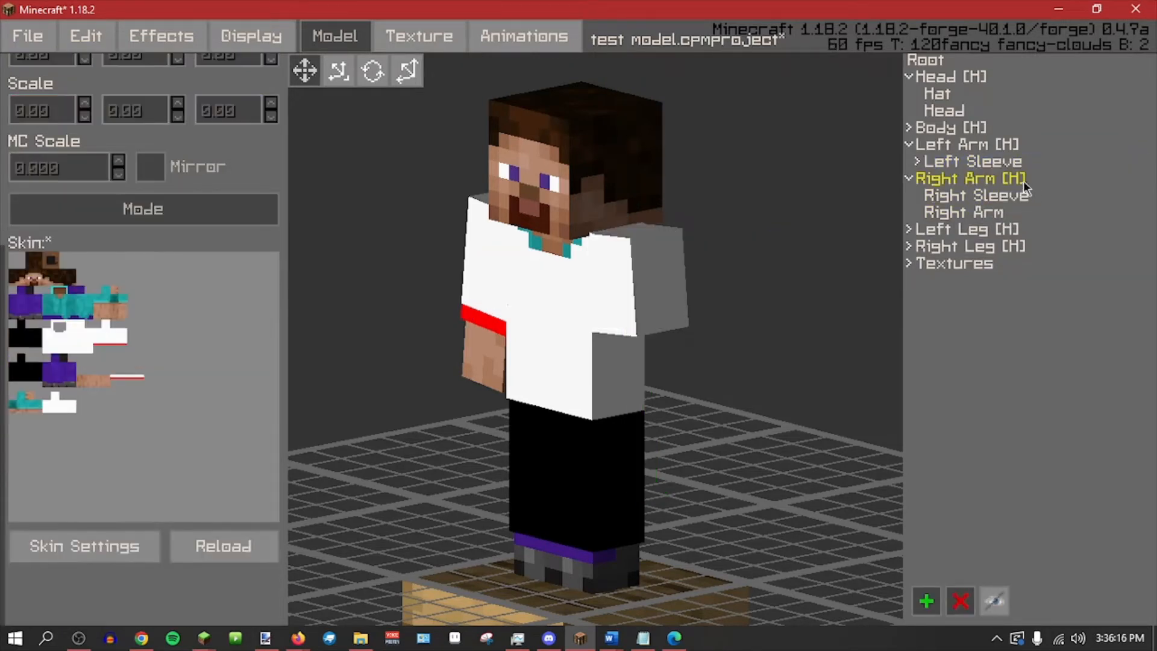
pyautogui.click(918, 163)
pyautogui.click(943, 178)
pyautogui.moveTo(739, 442); pyautogui.dragTo(668, 463, button='middle')
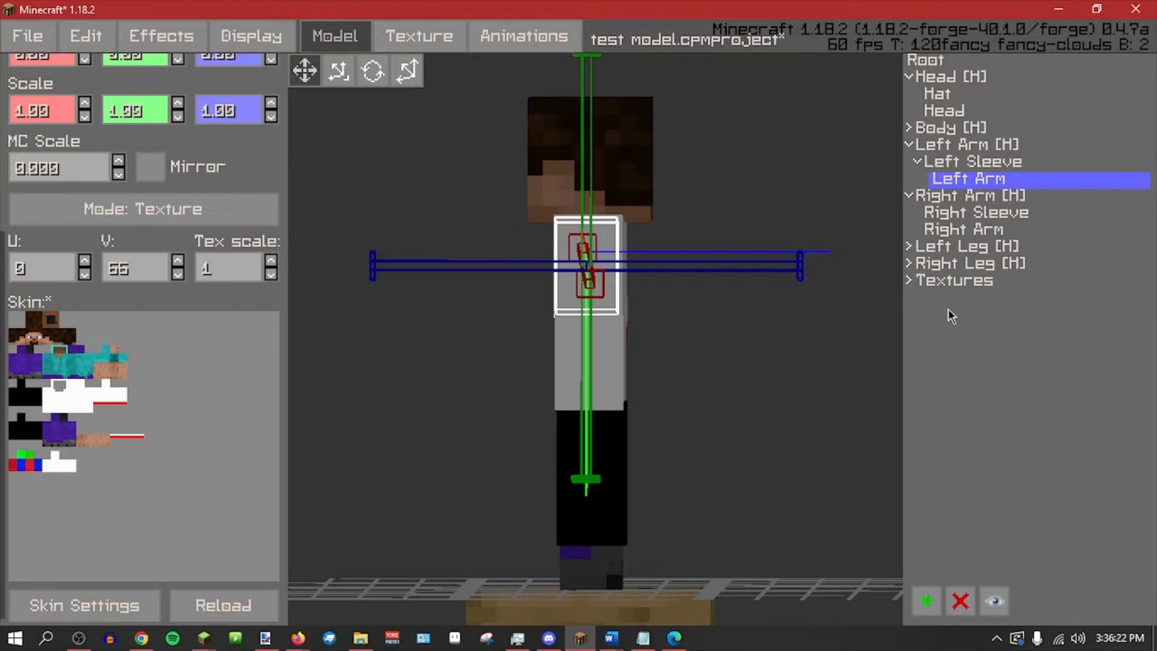
# Undo the nesting of the Left Arm under the Left Sleeve.
pyautogui.click(815, 335)
pyautogui.hotkey('ctrl', 'z')
pyautogui.hotkey('ctrl', 'z')
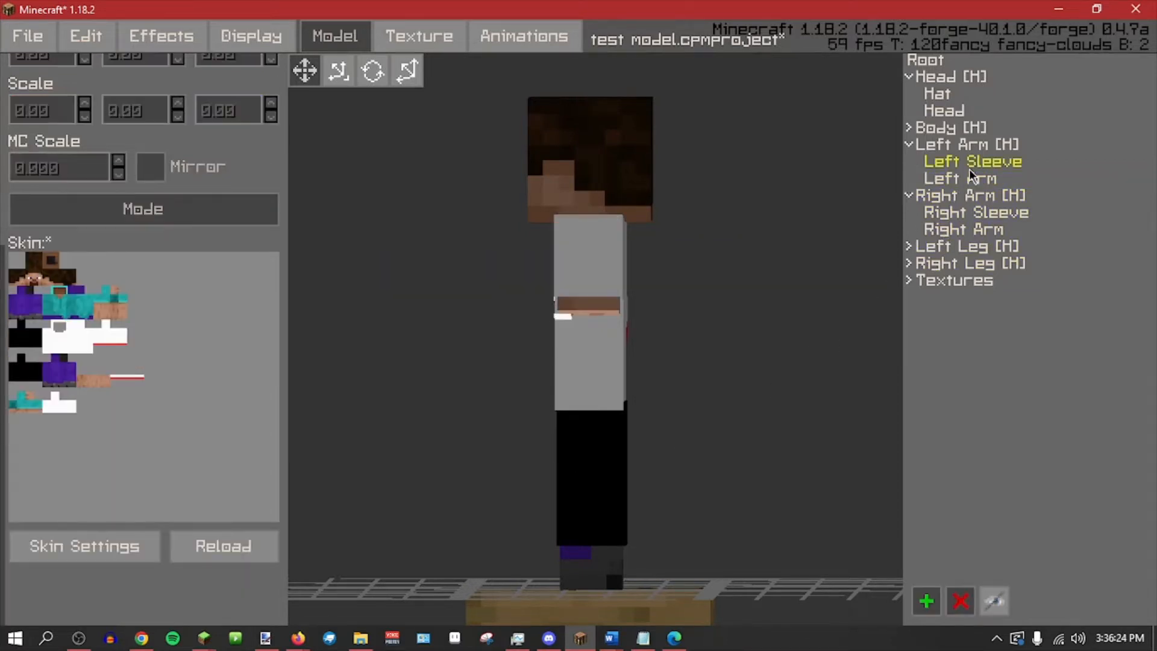
pyautogui.hotkey('ctrl', 'z')
# Nest the Left Sleeve under the Left Arm piece in the model tree and select the nested sleeve.
pyautogui.click(969, 163)
pyautogui.rightClick(969, 161)
pyautogui.click(977, 173)
pyautogui.rightClick(960, 175)
pyautogui.click(966, 182)
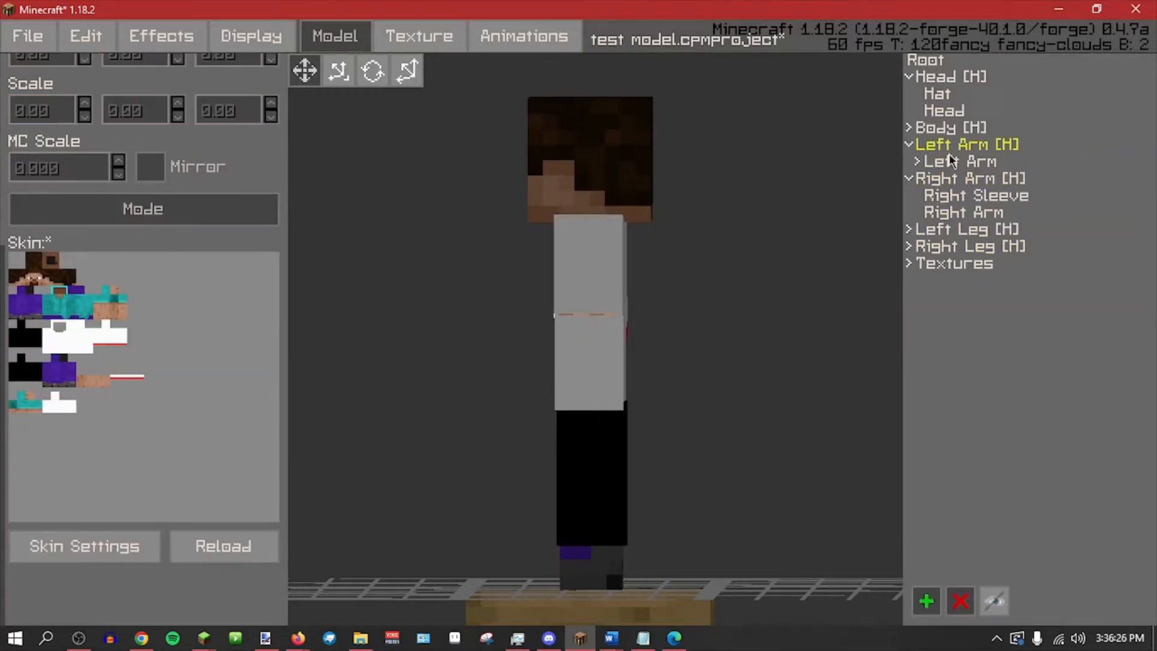
pyautogui.click(917, 161)
pyautogui.click(949, 180)
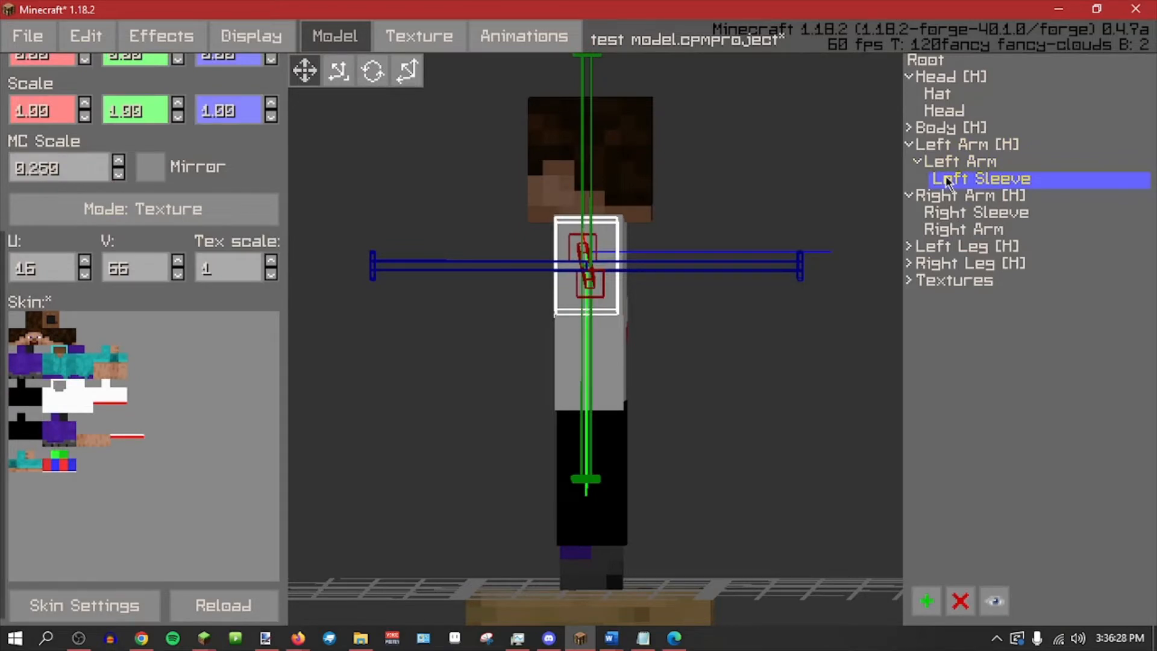
# Try shifting the nested Left Sleeve in the viewport and undo the changes.
pyautogui.moveTo(382, 112); pyautogui.dragTo(363, 131, button='middle')
pyautogui.click(408, 73)
pyautogui.moveTo(680, 263); pyautogui.dragTo(608, 260)
pyautogui.hotkey('ctrl', 'z')
pyautogui.moveTo(709, 358); pyautogui.dragTo(734, 344, button='middle')
pyautogui.moveTo(740, 260); pyautogui.dragTo(834, 259)
pyautogui.click(981, 162)
pyautogui.hotkey('ctrl', 'z')
pyautogui.hotkey('ctrl', 'z')
# Try shifting the parent Left Arm piece together with its nested sleeve and undo the change.
pyautogui.click(967, 146)
pyautogui.hotkey('ctrl', 'z')
pyautogui.click(967, 162)
pyautogui.moveTo(672, 284); pyautogui.dragTo(844, 271)
pyautogui.hotkey('ctrl', 'z')
# Rename the Left Arm piece as left arm top and view the model from the front with that piece selected.
pyautogui.scroll(6, 183, 89)
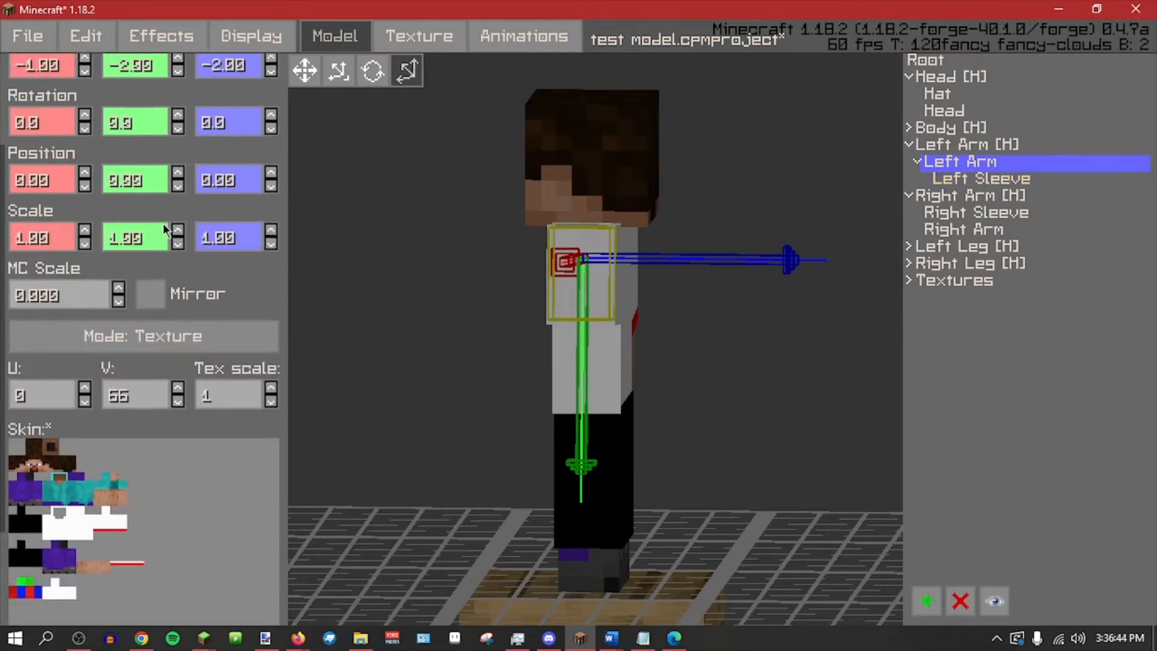
pyautogui.hotkey('ctrl', 'a')
pyautogui.write('left arm top')
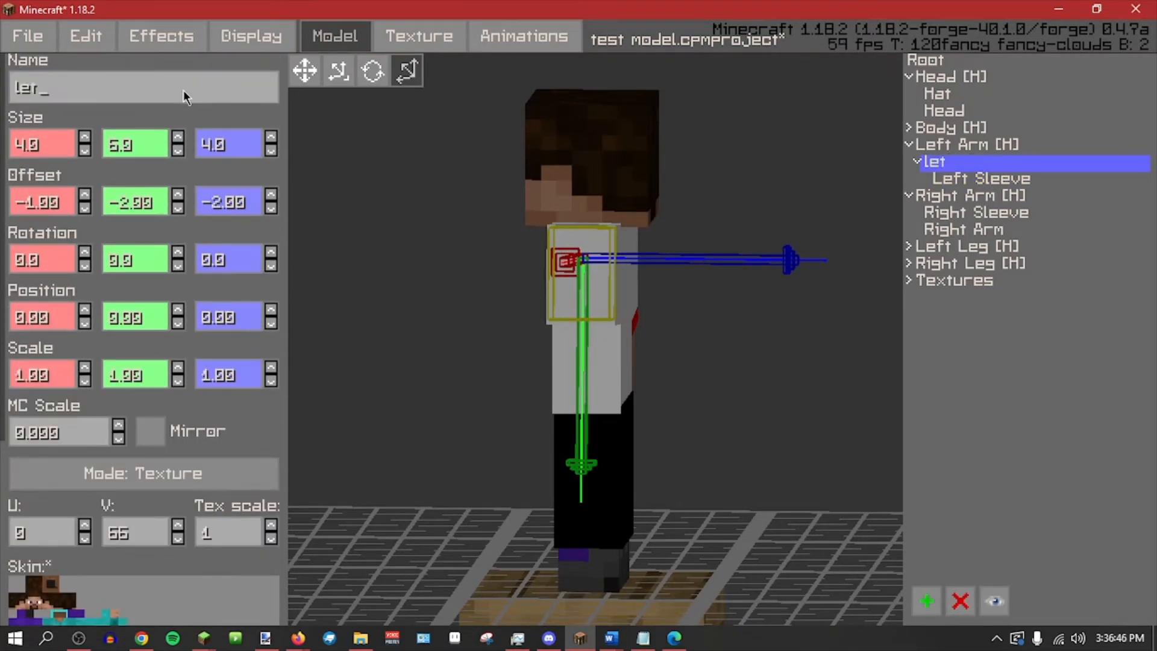
pyautogui.click(413, 323)
pyautogui.moveTo(413, 323); pyautogui.dragTo(725, 428, button='middle')
pyautogui.click(509, 308)
pyautogui.click(864, 365)
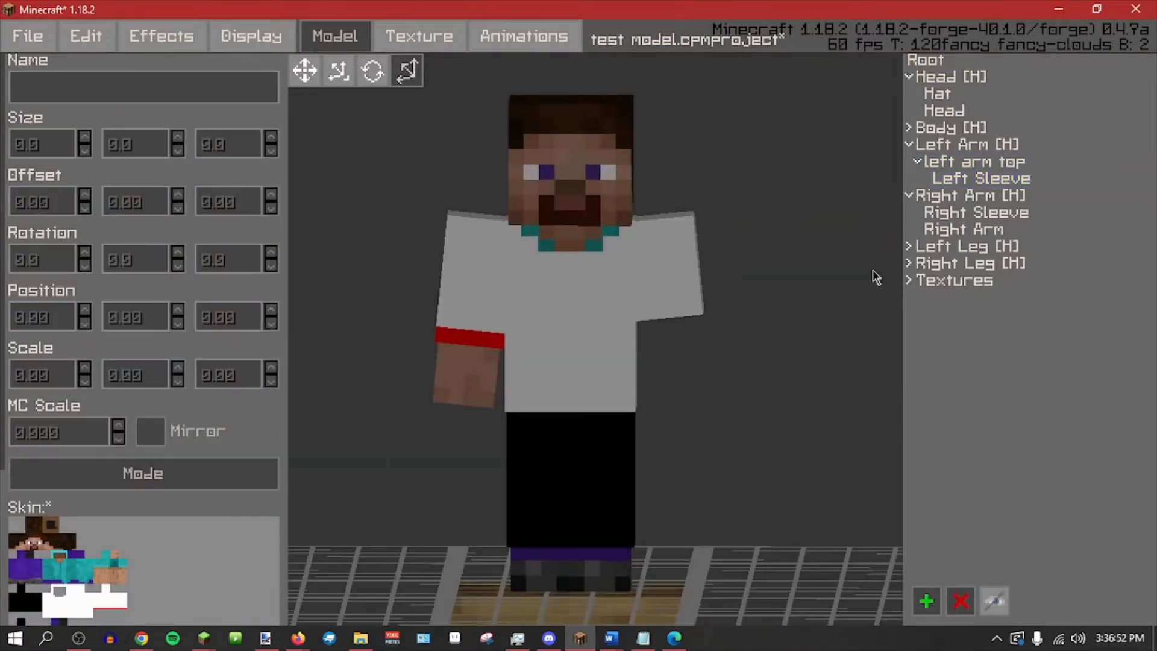
pyautogui.click(958, 164)
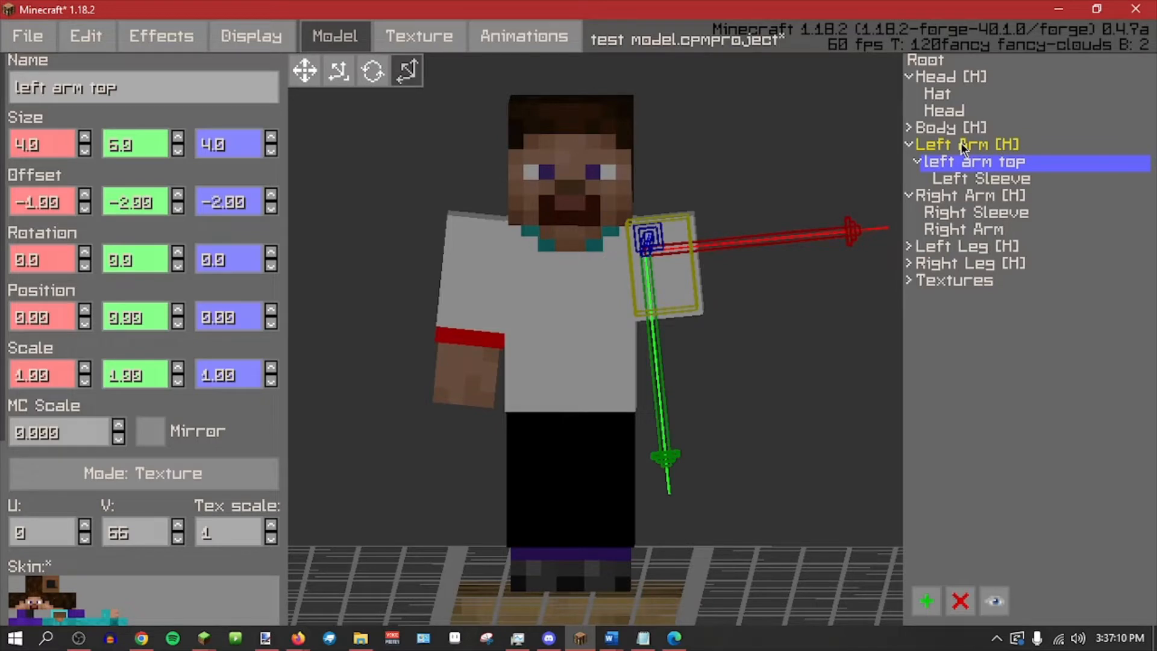
# Duplicate the left arm top piece with its sleeve and shift the copy down to a Y position of 6.
pyautogui.click(965, 149)
pyautogui.click(972, 163)
pyautogui.rightClick(974, 165)
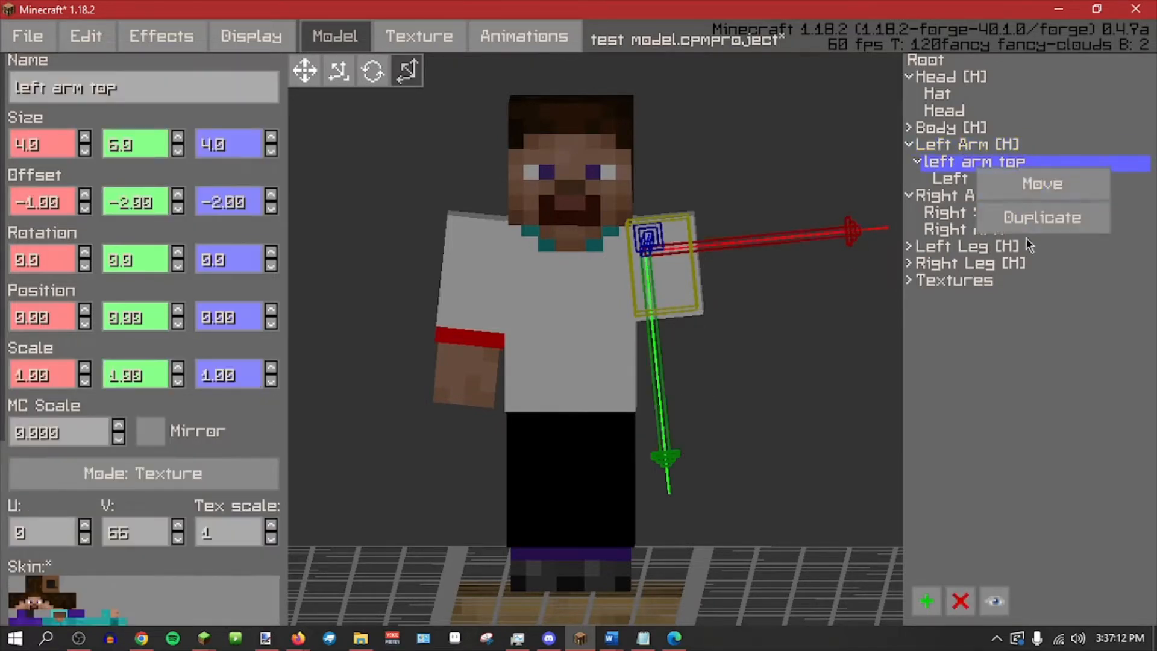
pyautogui.click(1026, 218)
pyautogui.click(917, 196)
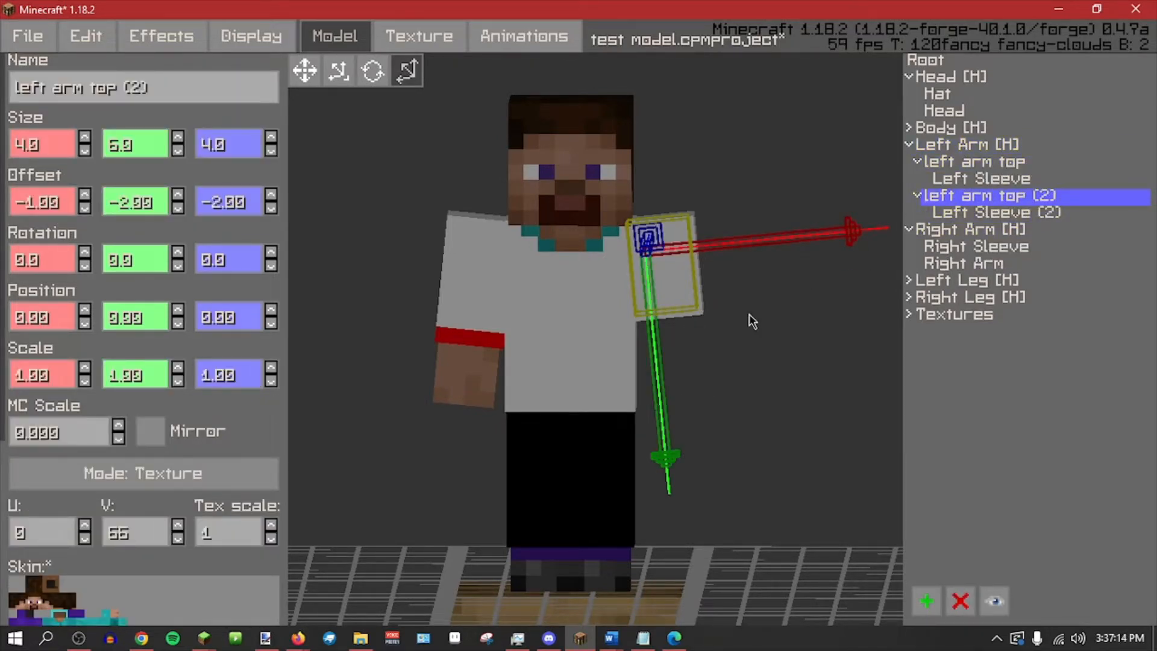
pyautogui.moveTo(655, 311); pyautogui.dragTo(661, 405)
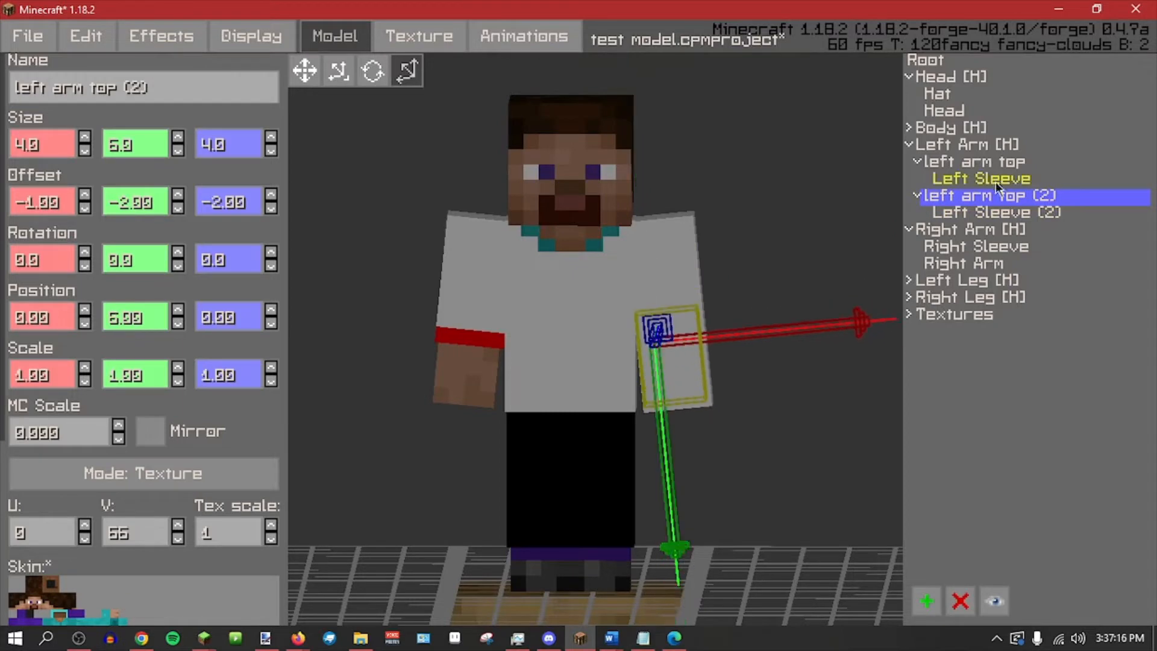
# Rename the copied arm piece as left arm bottom and its nested sleeve as left sleeve bottom.
pyautogui.hotkey('ctrl', 'a')
pyautogui.write('le')
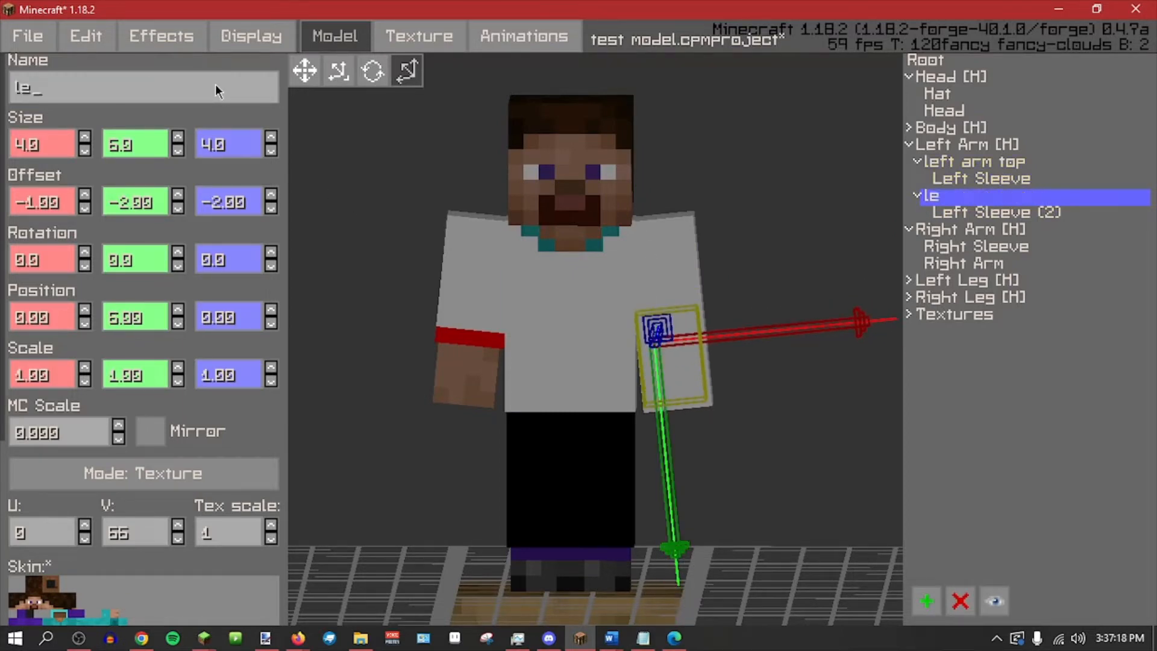
pyautogui.write('ft arm bottom')
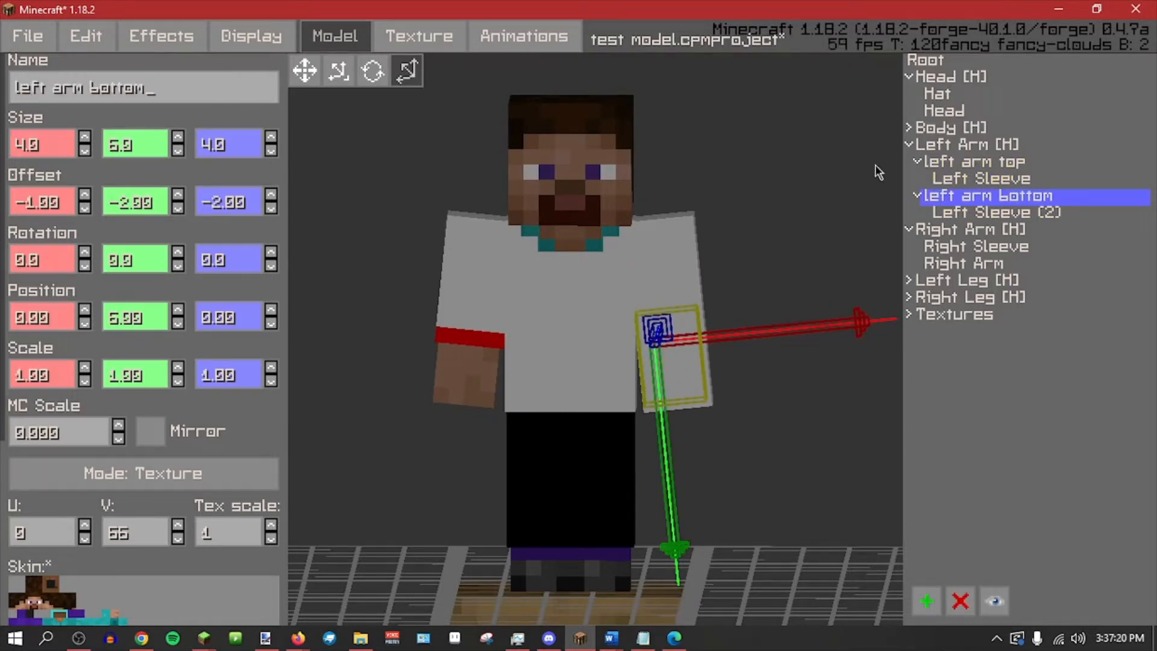
pyautogui.click(979, 214)
pyautogui.click(114, 100)
pyautogui.hotkey('ctrl', 'a')
pyautogui.write('lef')
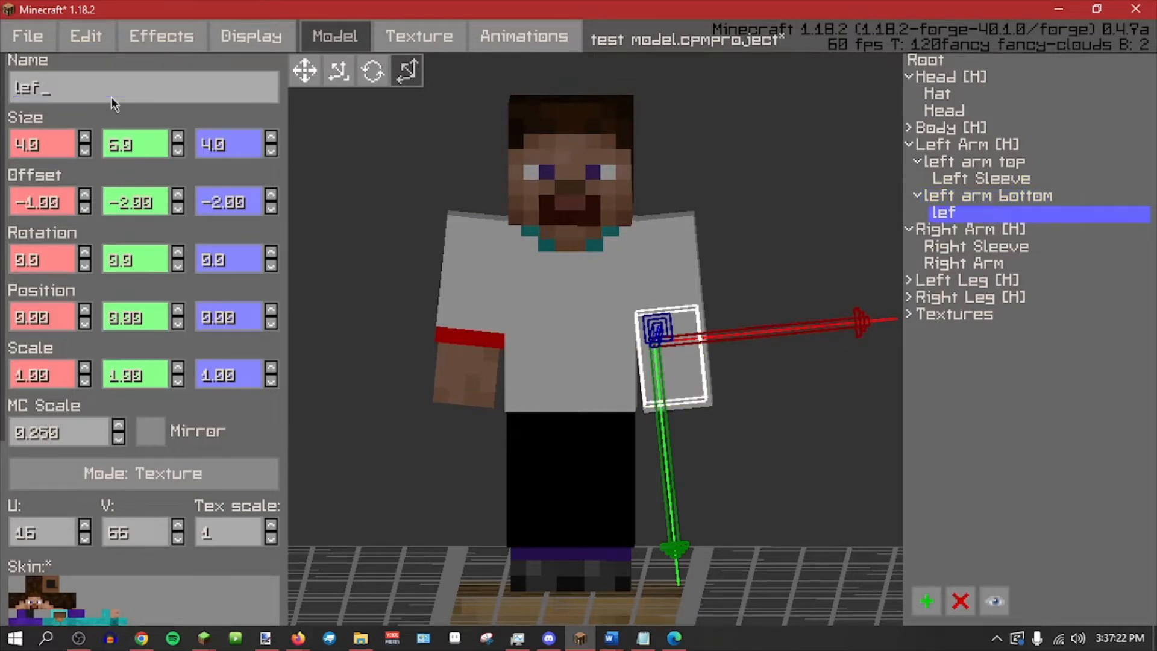
pyautogui.write('t sleeve bottom')
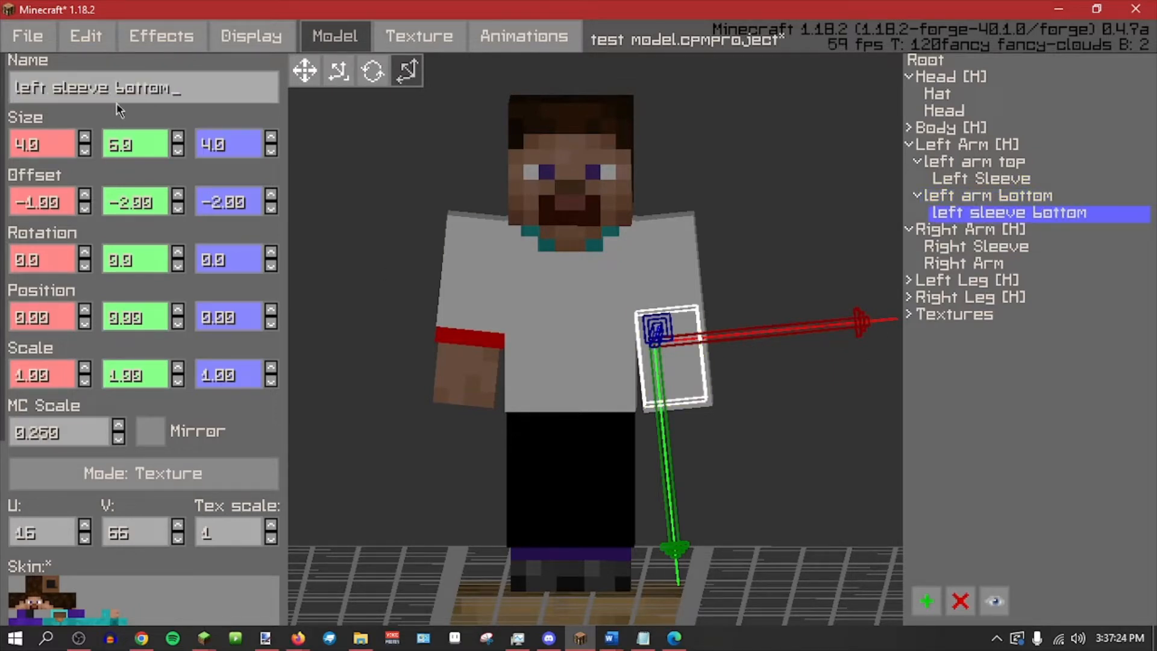
# In paint.net, move the 32 × 6 lower arm and red-striped sleeve texture block to 32, 70 and save the skin.
pyautogui.scroll(-5, 176, 505)
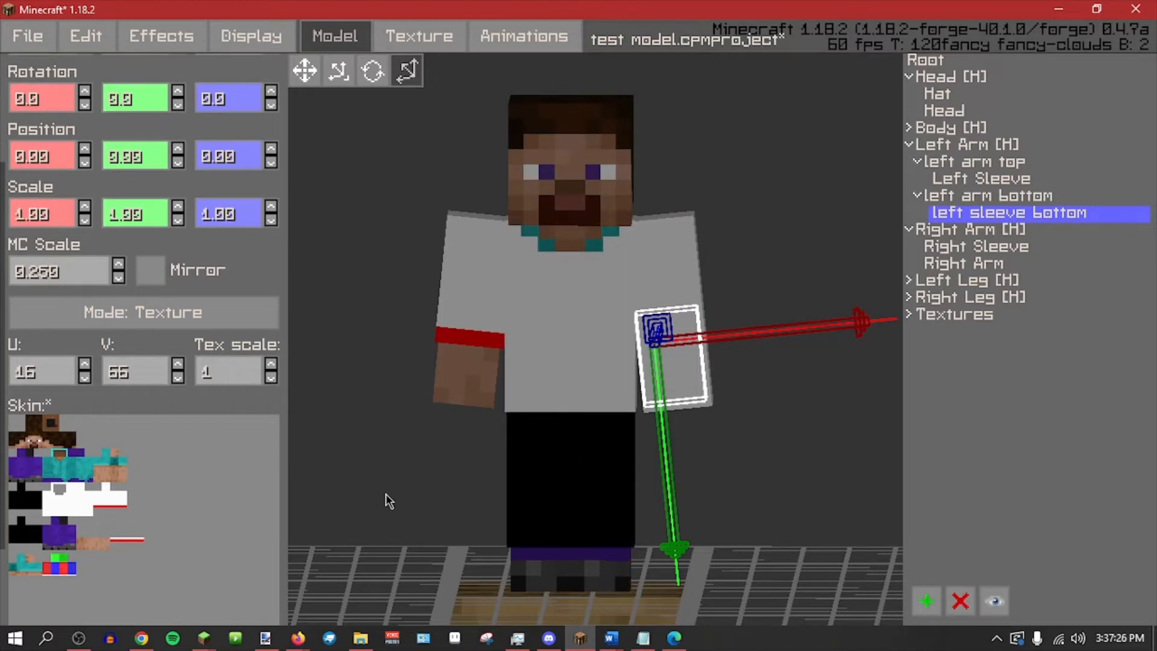
pyautogui.click(983, 197)
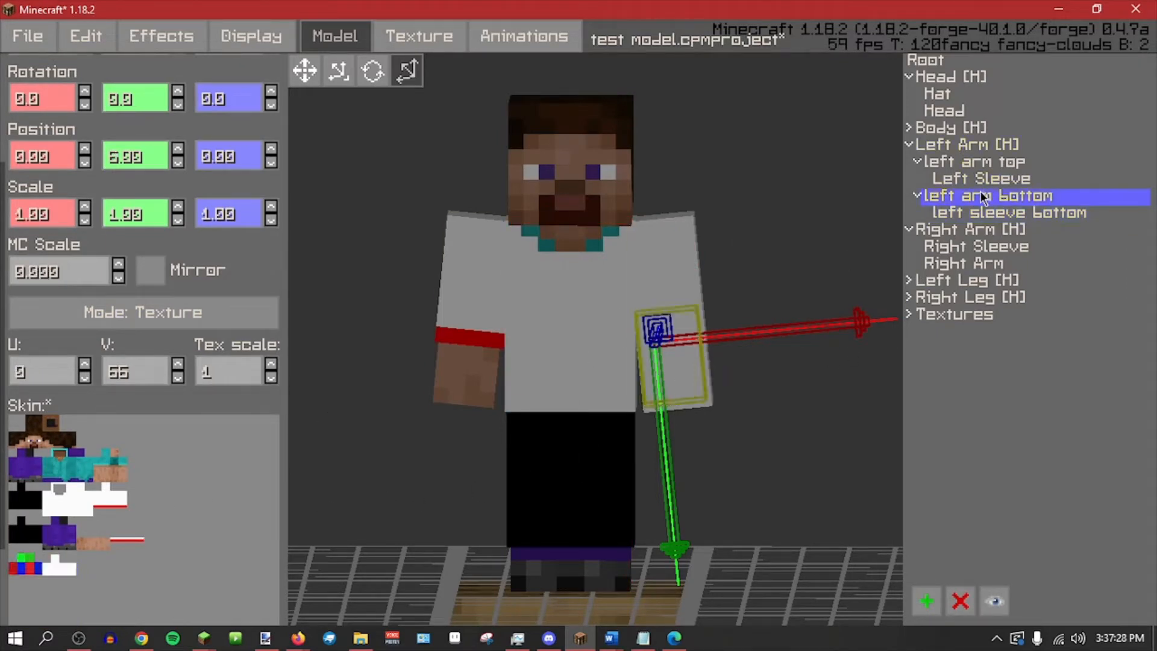
pyautogui.click(948, 215)
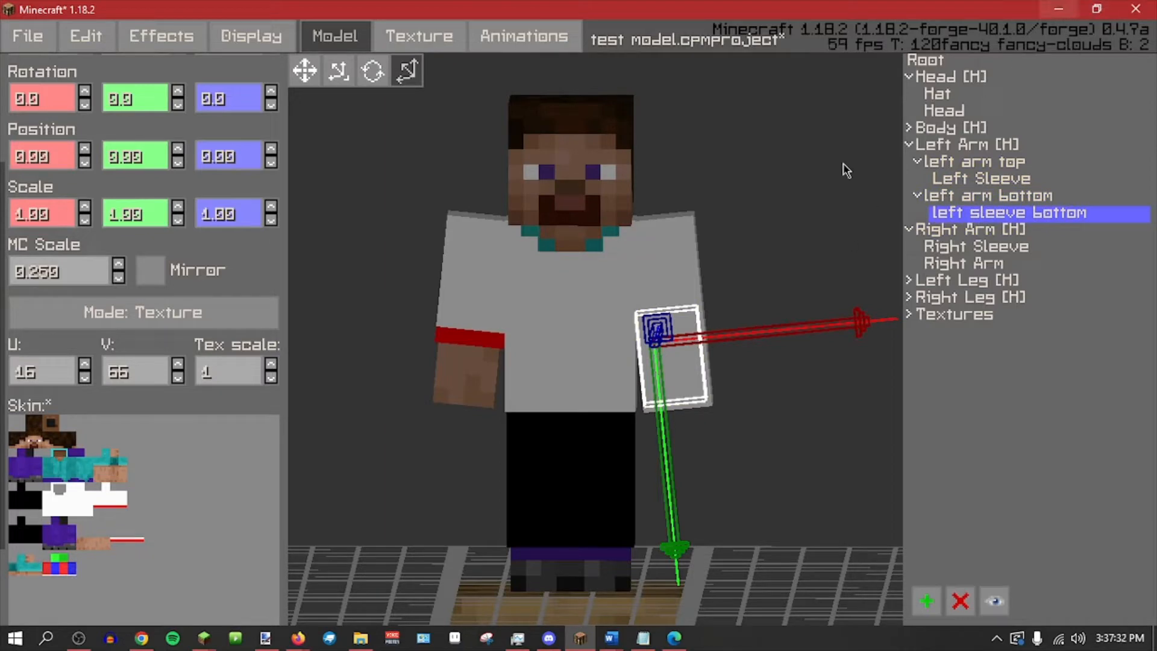
pyautogui.click(266, 639)
pyautogui.scroll(-3, 628, 475)
pyautogui.scroll(3, 628, 475)
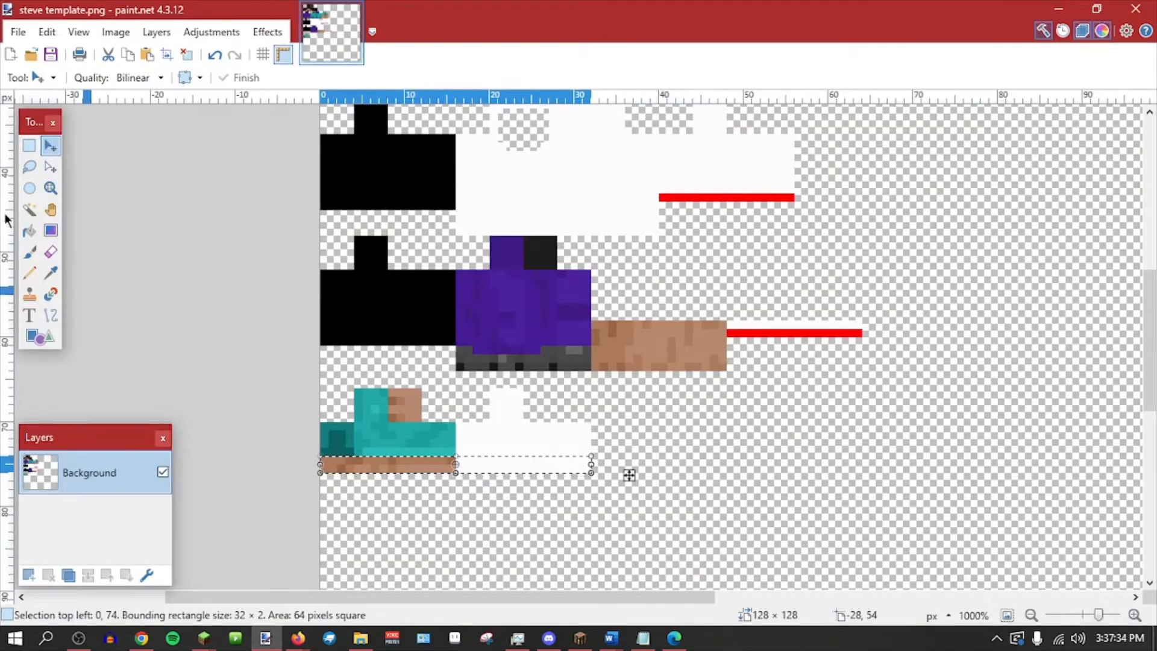
pyautogui.press('s')
pyautogui.moveTo(863, 379); pyautogui.dragTo(908, 480)
pyautogui.click(51, 145)
pyautogui.moveTo(649, 455); pyautogui.dragTo(644, 456)
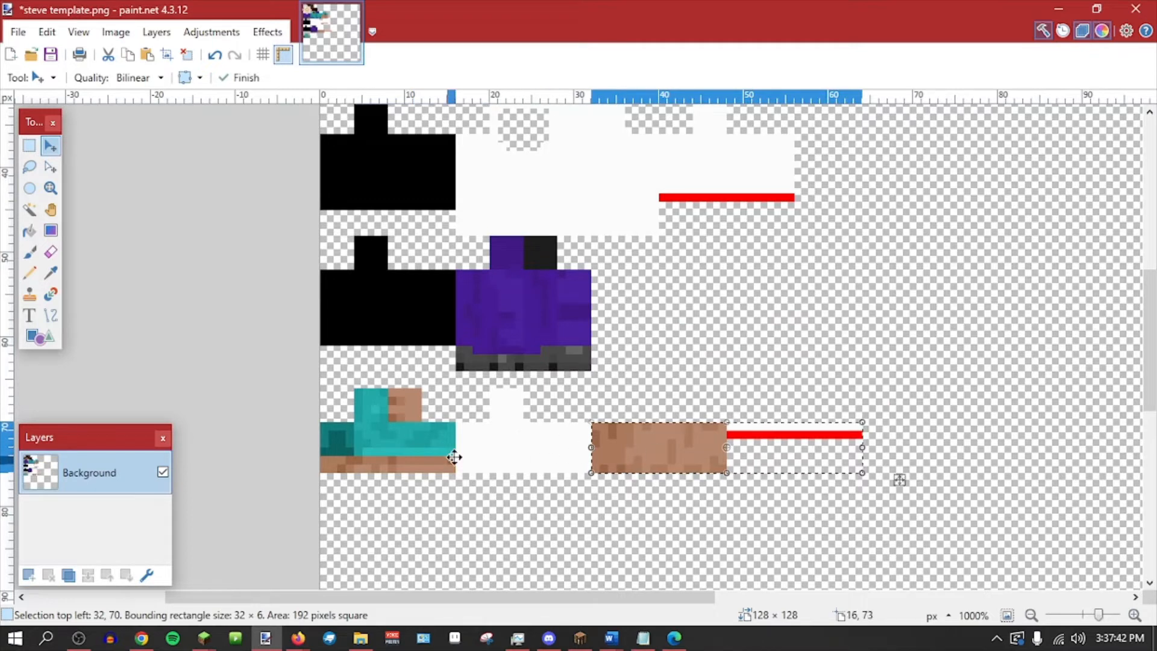
pyautogui.hotkey('ctrl', 's')
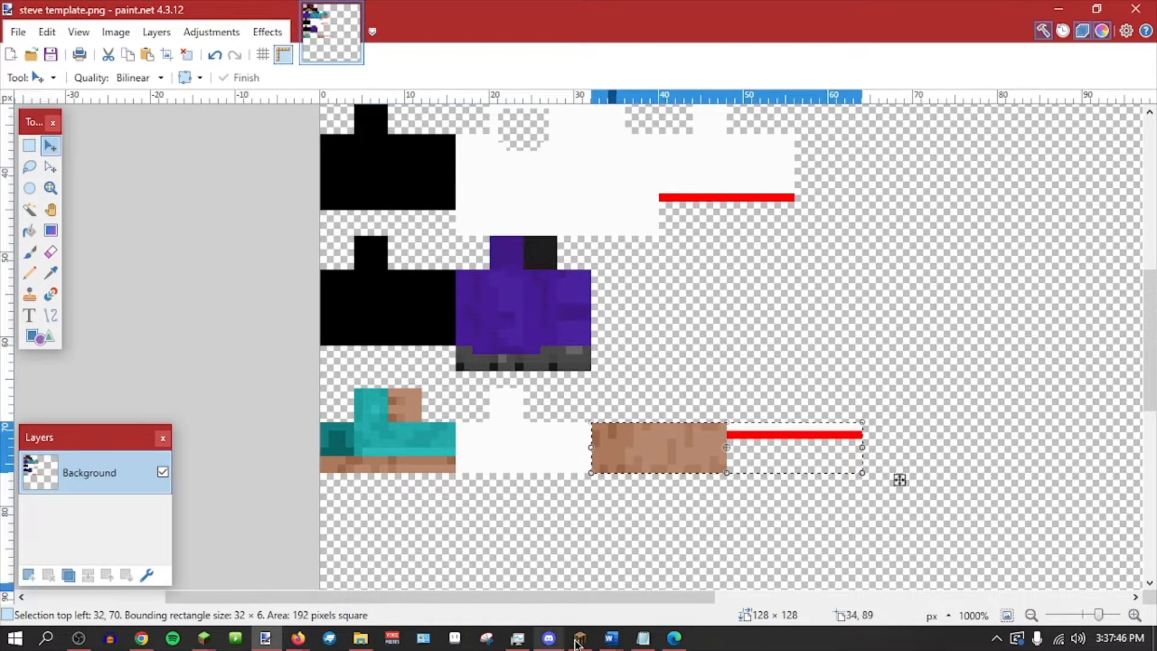
# Back in Minecraft, set the U texture offset of left arm bottom to 32.
pyautogui.hotkey('alt', 'Tab')
pyautogui.click(977, 198)
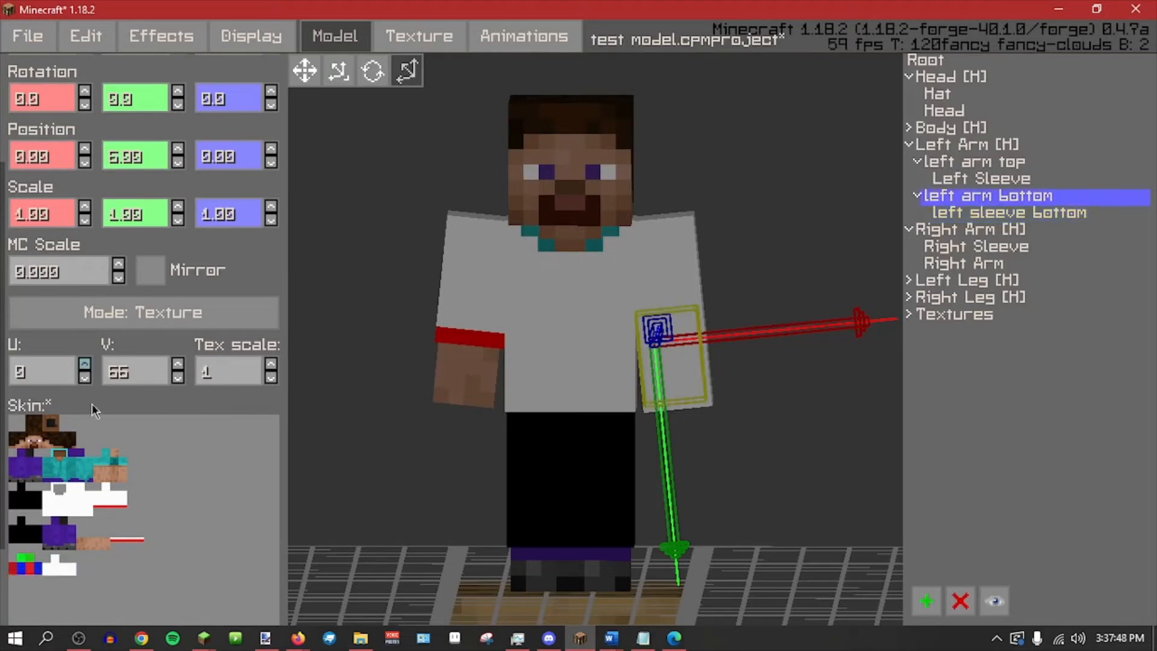
pyautogui.scroll(-3, 95, 412)
pyautogui.click(86, 256)
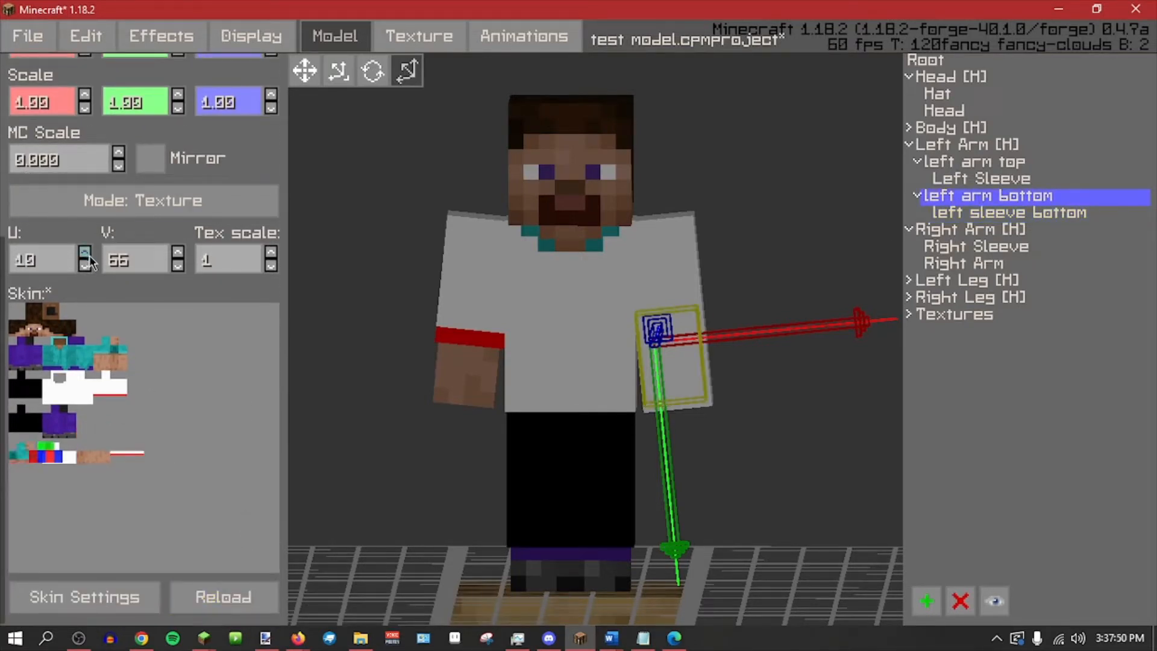
pyautogui.keyDown('shift'); pyautogui.click(89, 255); pyautogui.keyUp('shift')
pyautogui.keyDown('shift'); pyautogui.click(85, 255); pyautogui.keyUp('shift')
pyautogui.click(84, 255)
pyautogui.click(84, 255)
pyautogui.click(84, 255)
pyautogui.click(80, 269)
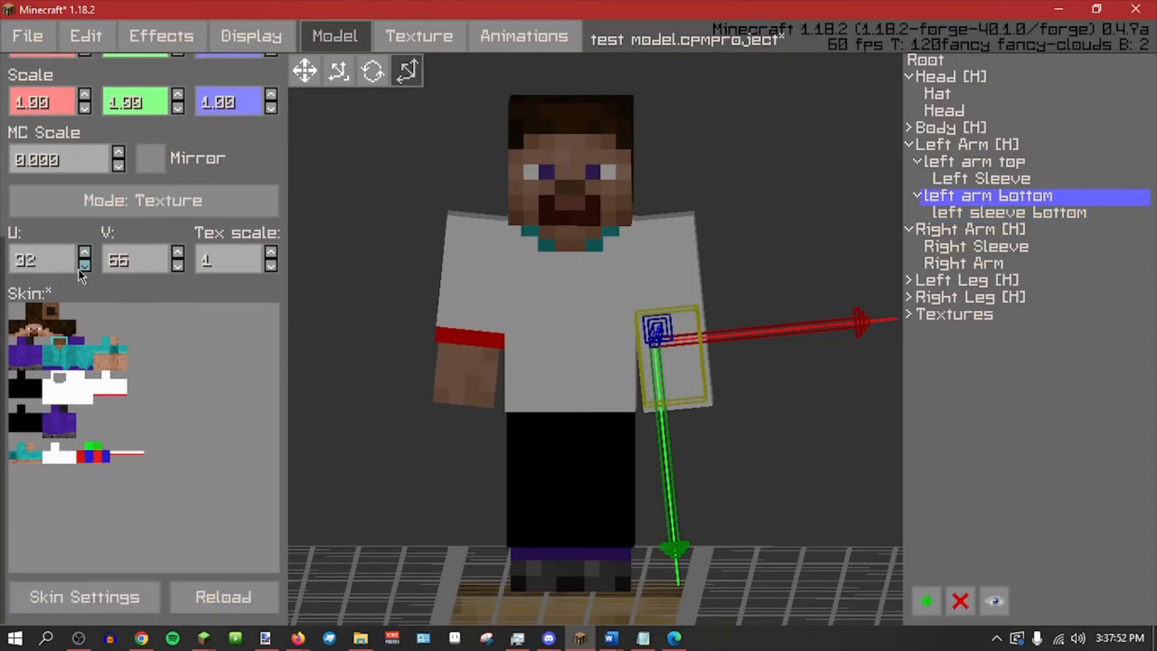
# Raise the U texture offset of left sleeve bottom to align it with the red-striped sleeve block on the skin.
pyautogui.click(945, 212)
pyautogui.keyDown('shift'); pyautogui.click(82, 250); pyautogui.keyUp('shift')
pyautogui.keyDown('shift'); pyautogui.click(83, 250); pyautogui.keyUp('shift')
pyautogui.keyDown('shift'); pyautogui.click(83, 250); pyautogui.keyUp('shift')
pyautogui.click(83, 250)
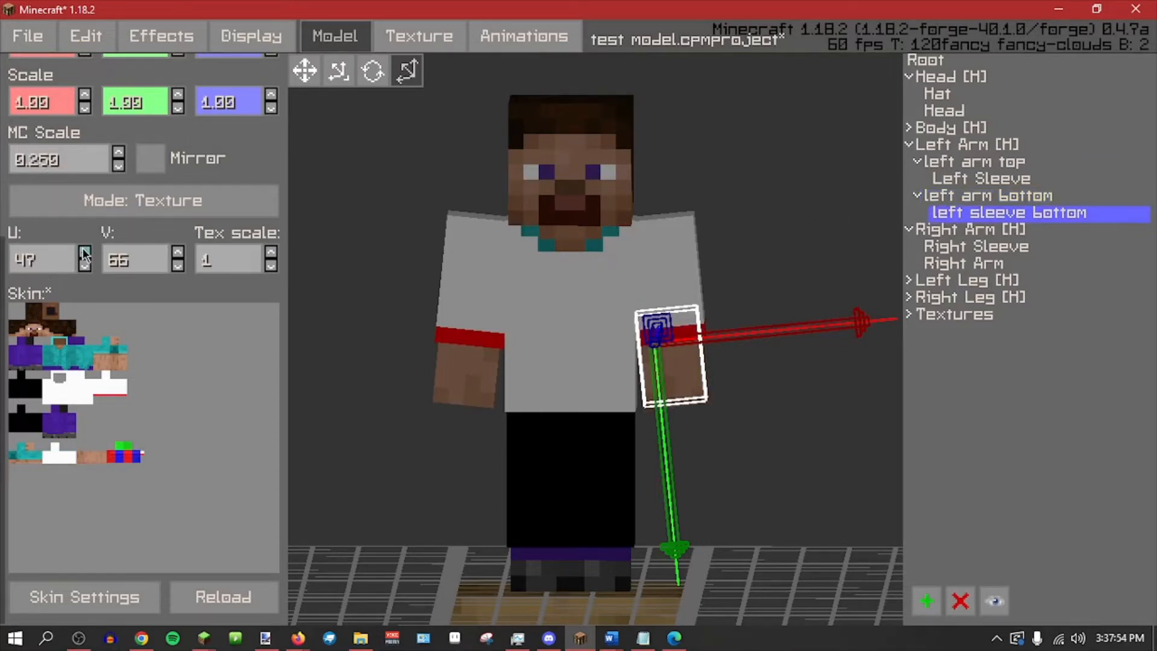
pyautogui.click(82, 250)
pyautogui.click(83, 250)
# Hide the floor grid and base block, and view the left arm from below.
pyautogui.click(851, 232)
pyautogui.moveTo(851, 232); pyautogui.dragTo(760, 238)
pyautogui.moveTo(760, 238); pyautogui.dragTo(884, 124, button='middle')
pyautogui.scroll(2, 794, 239)
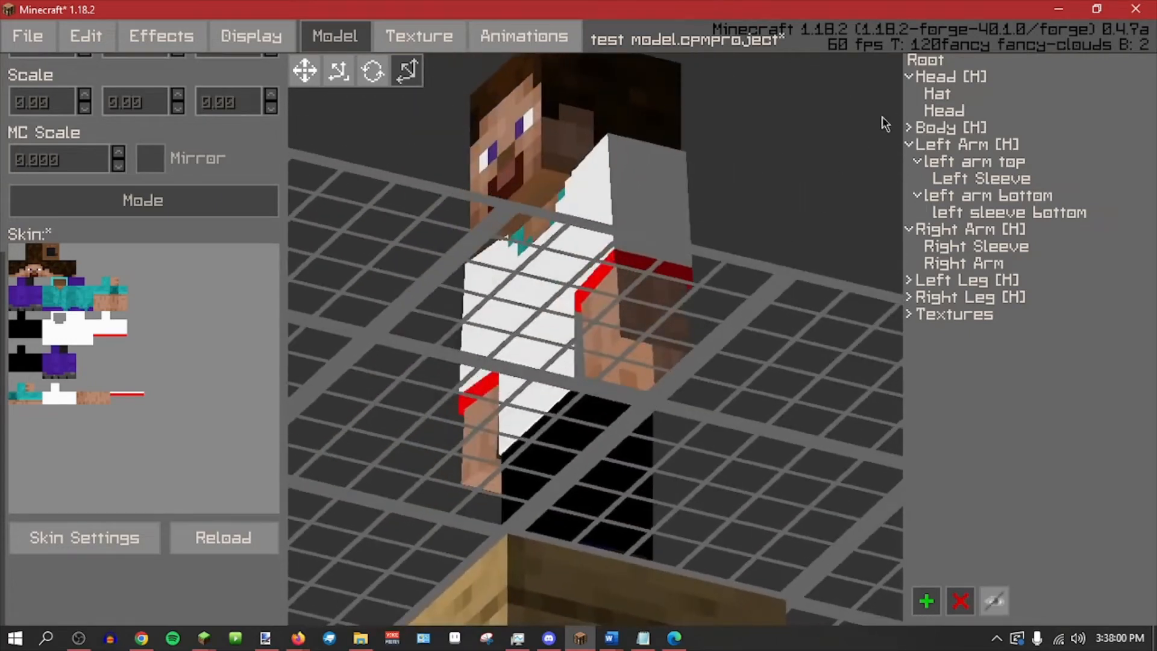
pyautogui.click(256, 40)
pyautogui.click(262, 69)
pyautogui.moveTo(645, 495); pyautogui.dragTo(546, 587, button='middle')
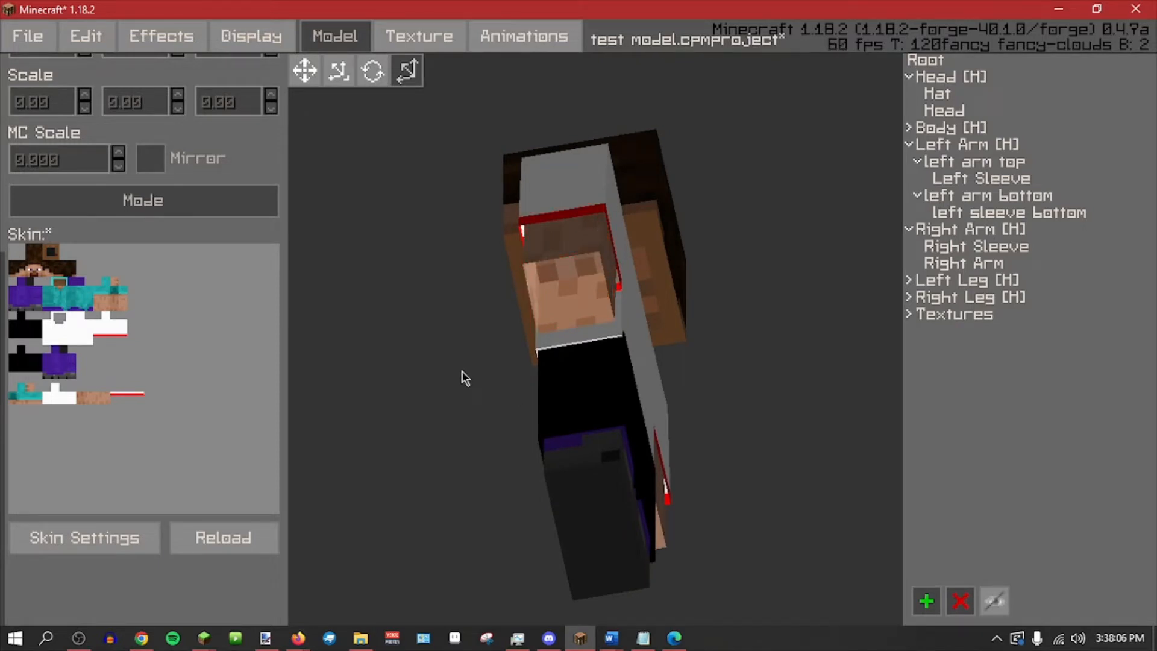
# Check left arm bottom's texture layout, then in paint.net paint its two end faces with the sampled skin colour and save.
pyautogui.click(1022, 202)
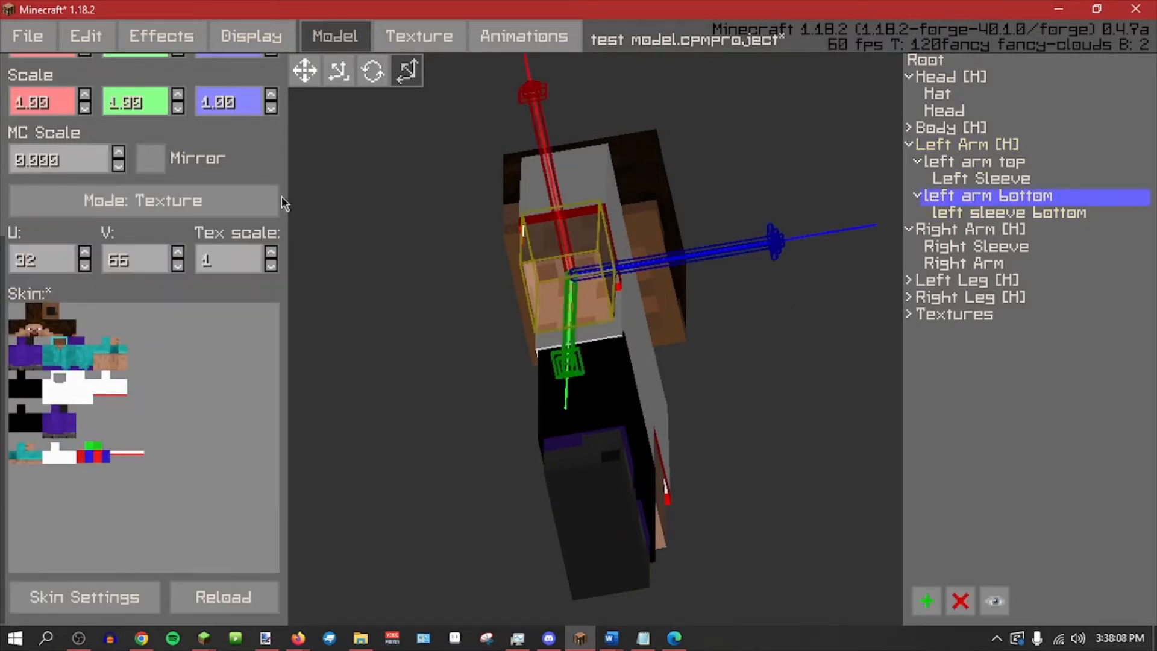
pyautogui.click(419, 36)
pyautogui.scroll(3, 920, 228)
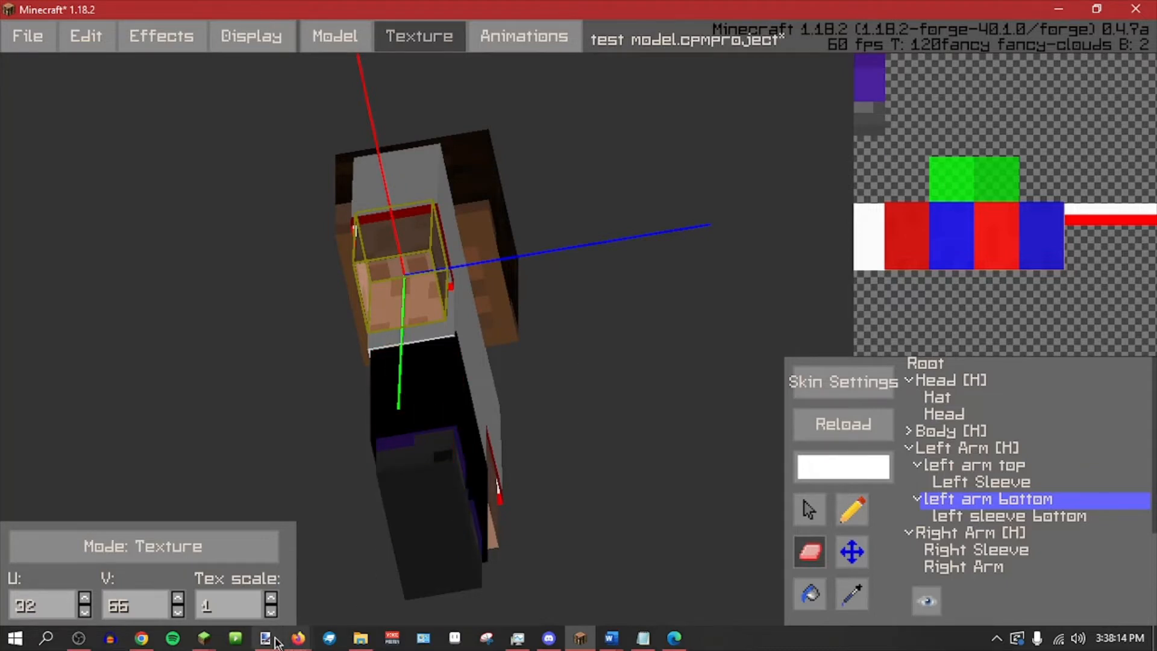
pyautogui.click(265, 637)
pyautogui.click(51, 272)
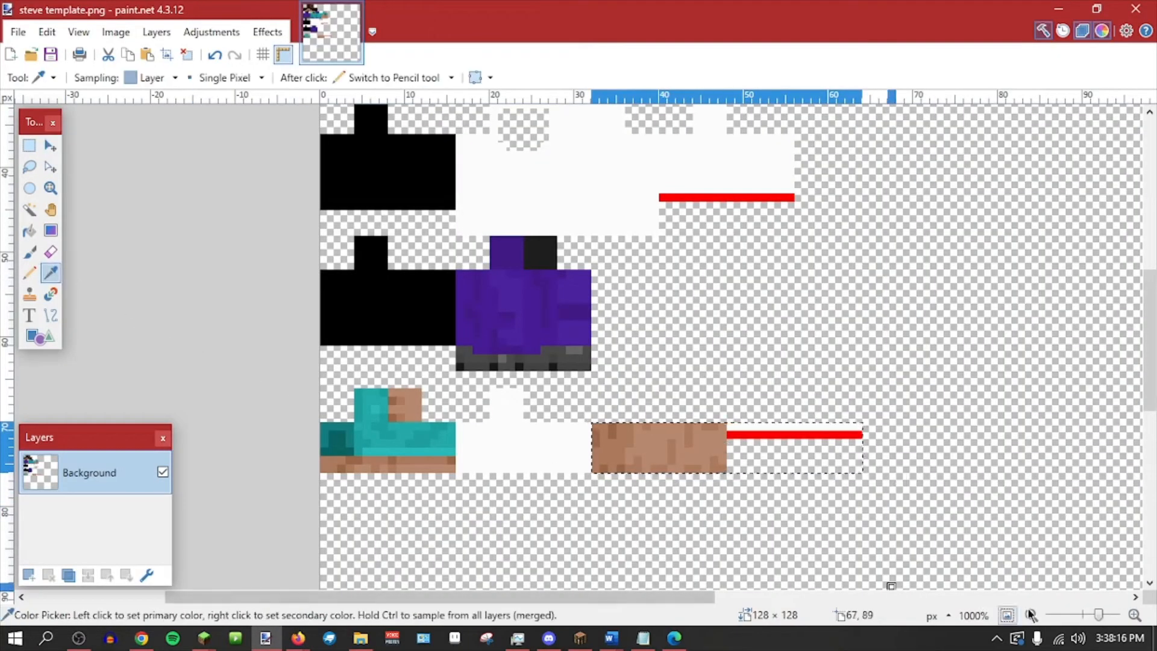
pyautogui.keyDown('ctrl'); pyautogui.scroll(1, 586, 340); pyautogui.keyUp('ctrl')
pyautogui.click(680, 449)
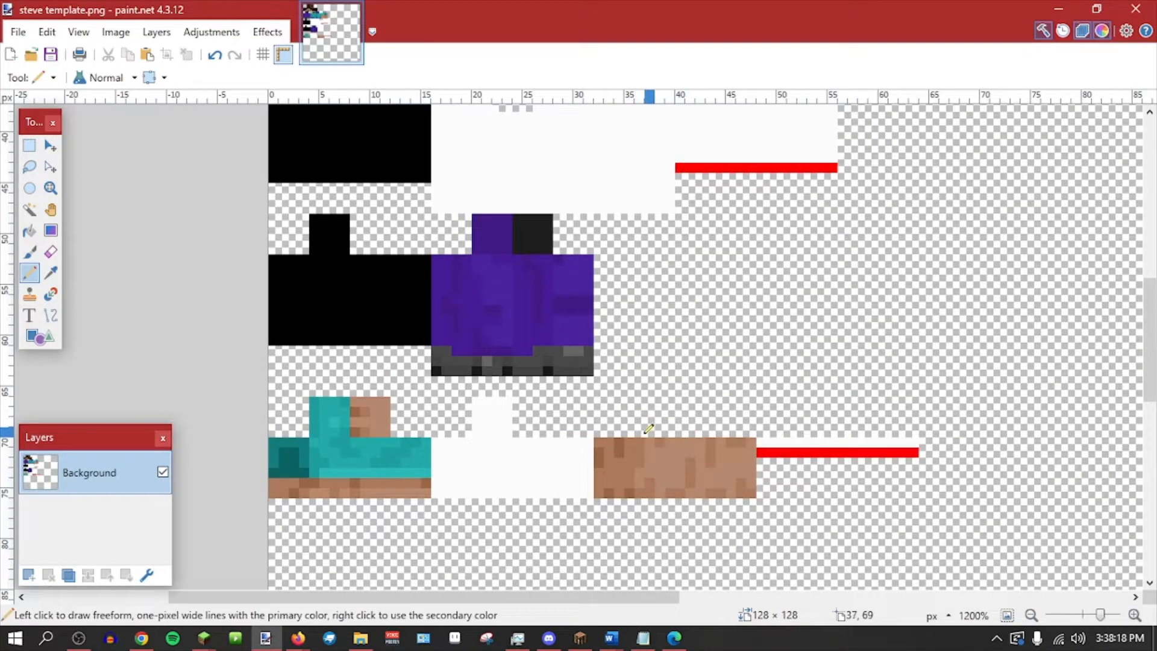
pyautogui.moveTo(640, 435)
pyautogui.mouseDown()
pyautogui.moveTo(643, 409)
pyautogui.moveTo(669, 400)
pyautogui.moveTo(668, 429)
pyautogui.moveTo(672, 404)
pyautogui.moveTo(642, 399)
pyautogui.moveTo(711, 401)
pyautogui.moveTo(693, 419)
pyautogui.mouseUp()
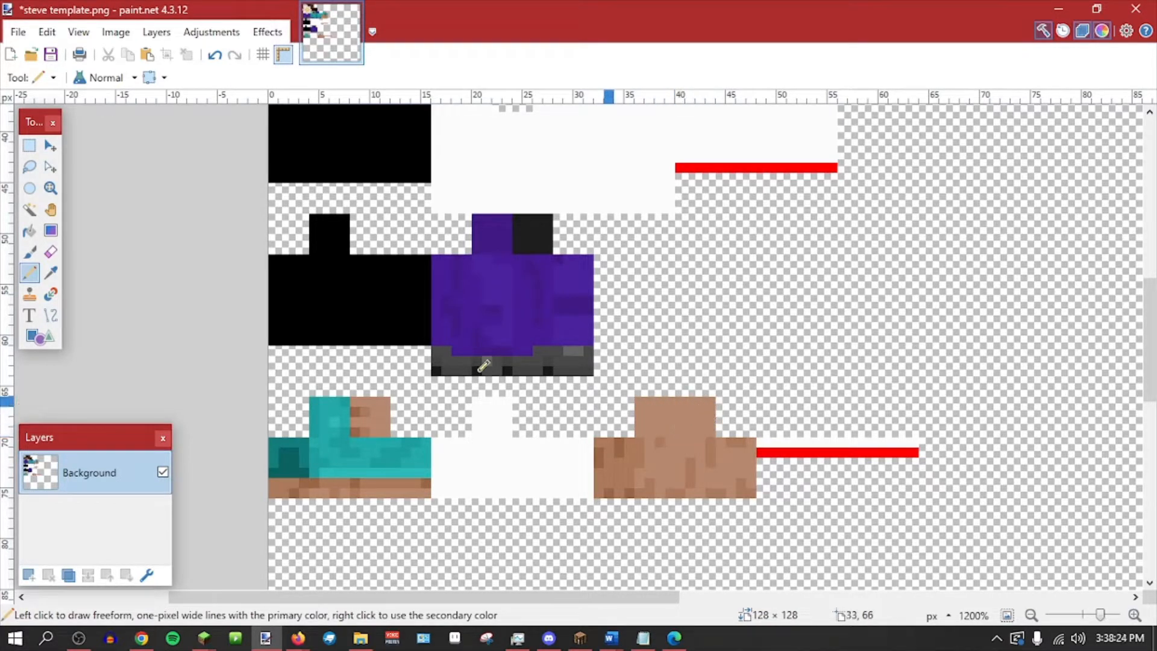
pyautogui.hotkey('ctrl', 's')
# Sample the white sleeve colour, paint the first end face above the red-striped sleeve block, and save the skin.
pyautogui.click(50, 273)
pyautogui.click(465, 451)
pyautogui.click(519, 407)
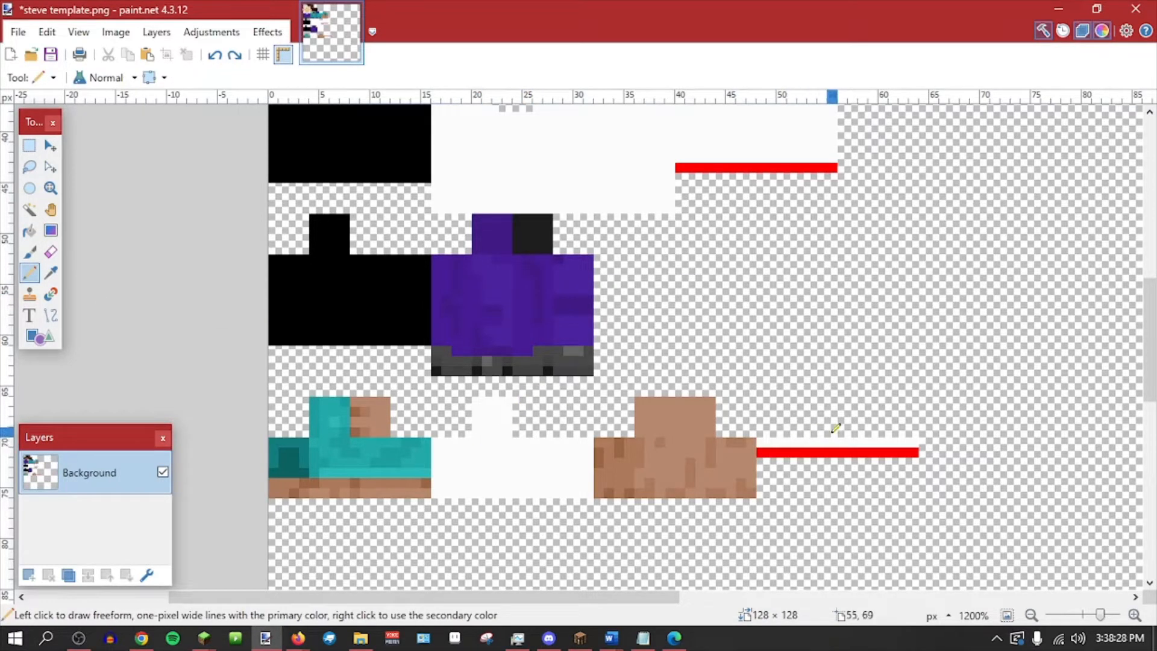
pyautogui.moveTo(804, 422)
pyautogui.mouseDown()
pyautogui.moveTo(804, 405)
pyautogui.moveTo(830, 426)
pyautogui.moveTo(775, 429)
pyautogui.moveTo(791, 430)
pyautogui.mouseUp()
pyautogui.hotkey('ctrl', 'z')
pyautogui.hotkey('ctrl', 'z')
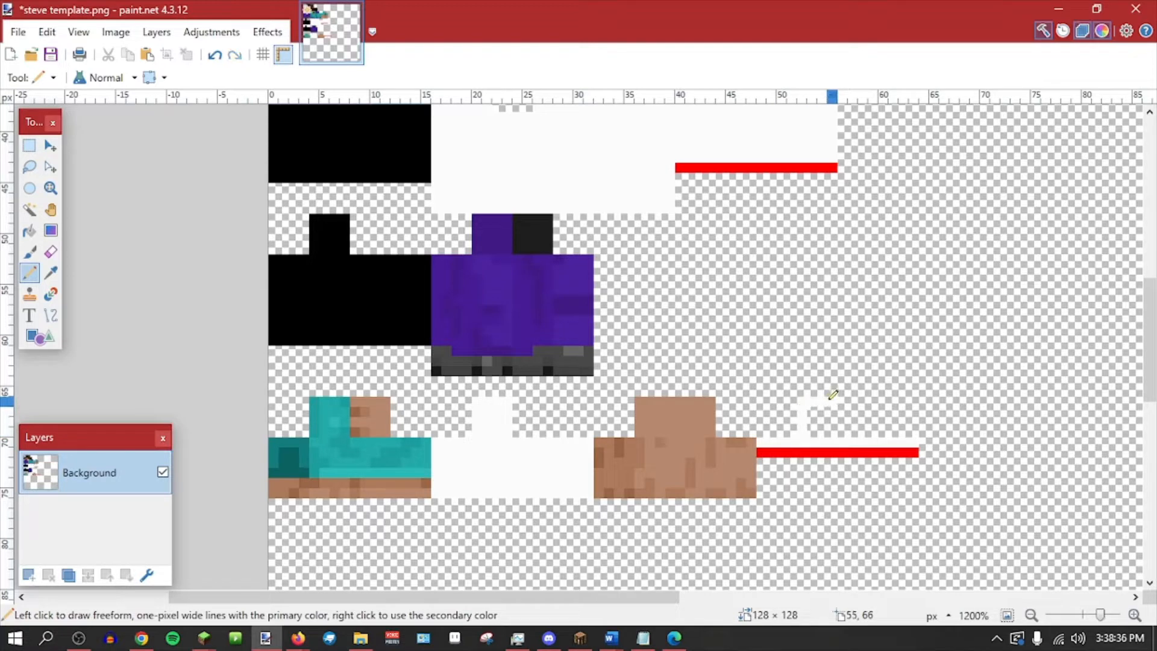
pyautogui.moveTo(831, 396); pyautogui.dragTo(826, 408)
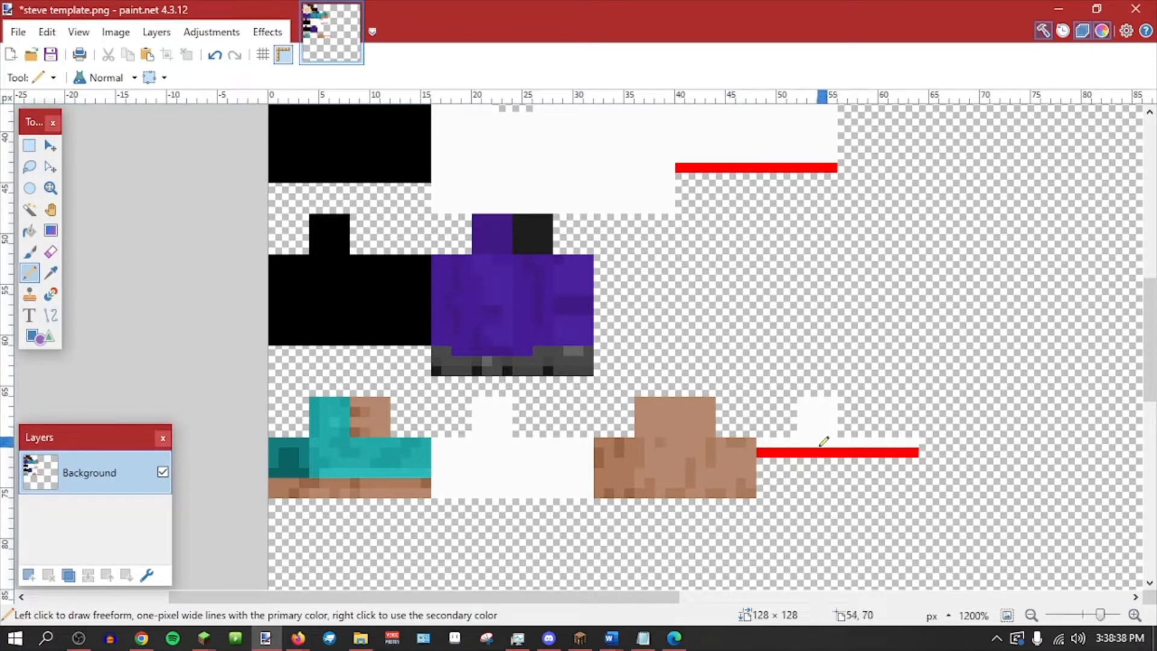
pyautogui.hotkey('ctrl', 's')
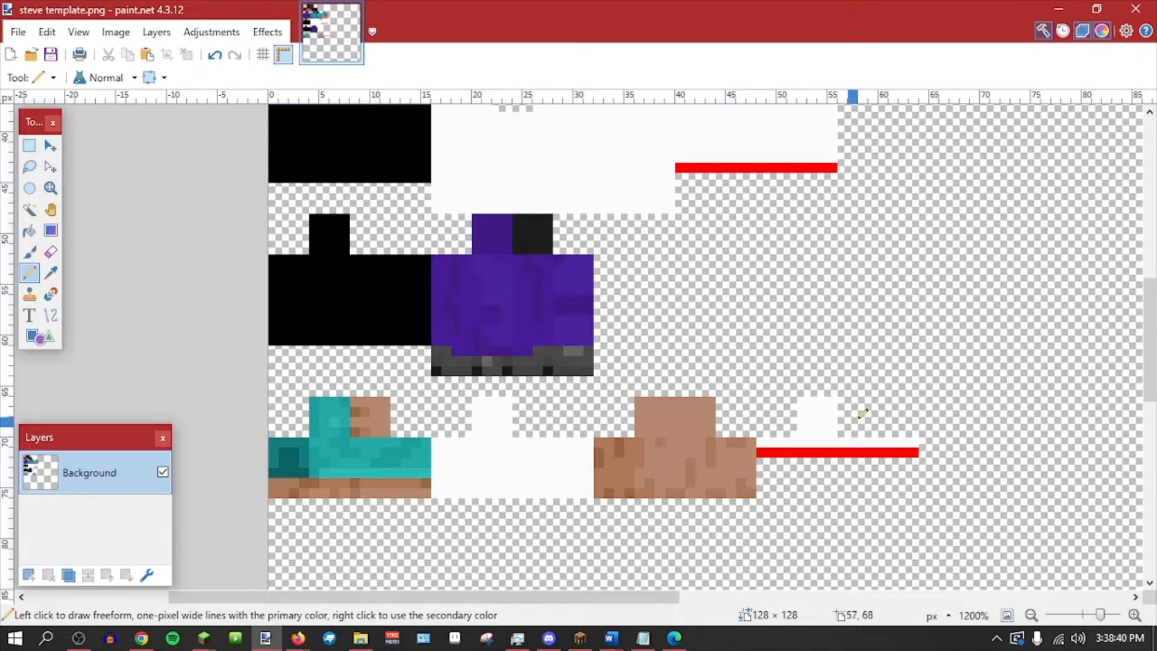
pyautogui.moveTo(875, 357); pyautogui.dragTo(866, 398)
pyautogui.hotkey('ctrl', 'z')
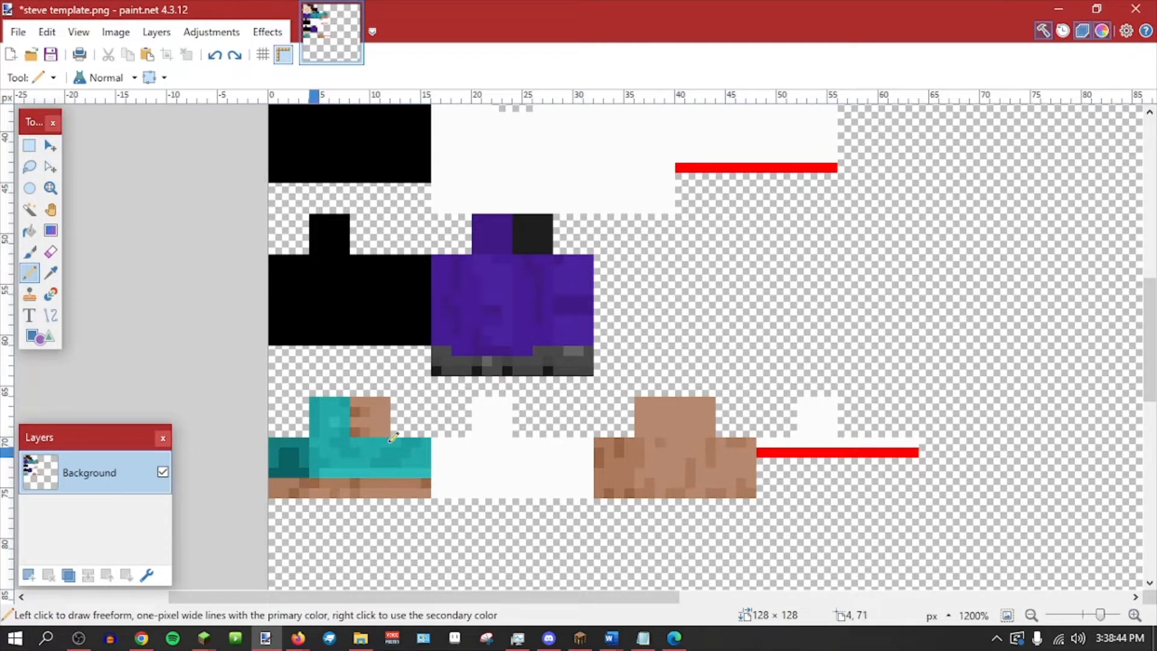
pyautogui.moveTo(884, 350)
pyautogui.mouseDown()
pyautogui.moveTo(863, 424)
pyautogui.moveTo(856, 410)
pyautogui.moveTo(842, 421)
pyautogui.mouseUp()
pyautogui.hotkey('ctrl', 'z')
pyautogui.hotkey('ctrl', 'z')
pyautogui.moveTo(800, 351); pyautogui.dragTo(833, 413)
pyautogui.hotkey('ctrl', 'z')
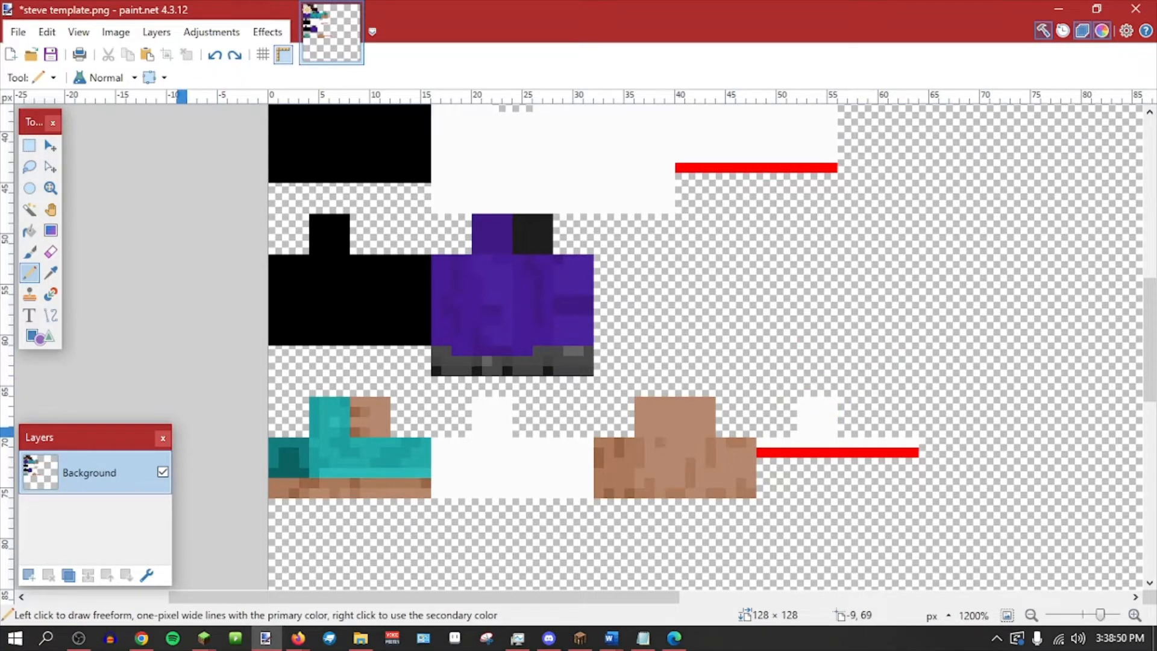
# Switch to Minecraft, reload the skin in the texture view, and view the arm from its side.
pyautogui.hotkey('alt', 'Tab')
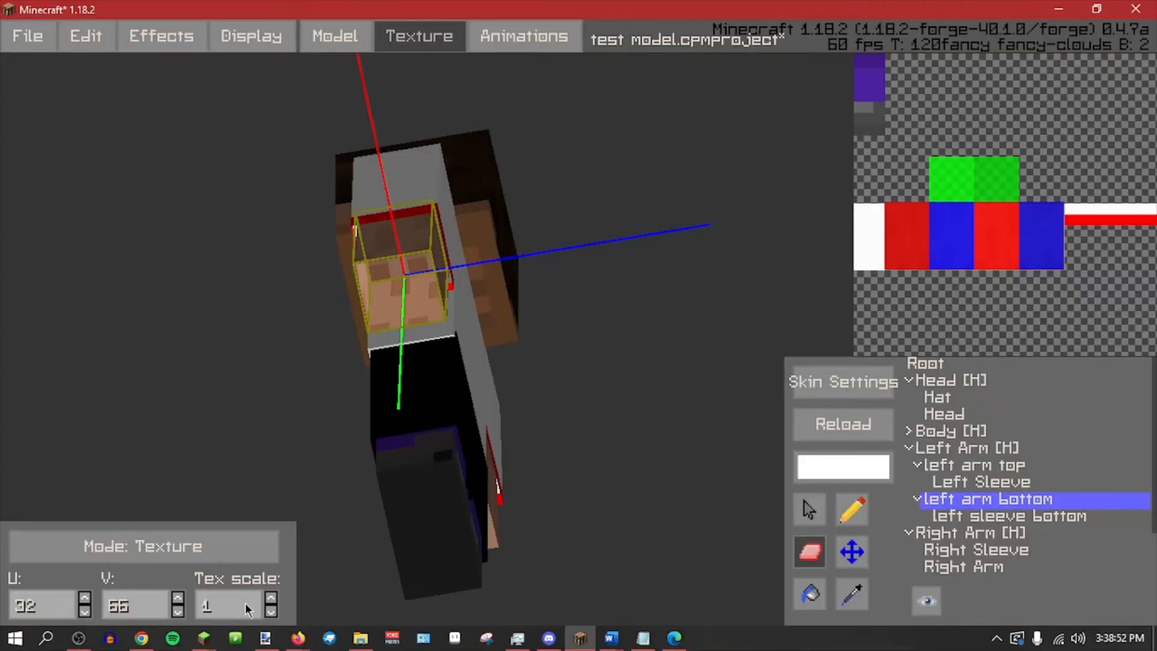
pyautogui.click(851, 425)
pyautogui.moveTo(540, 454); pyautogui.dragTo(576, 411, button='middle')
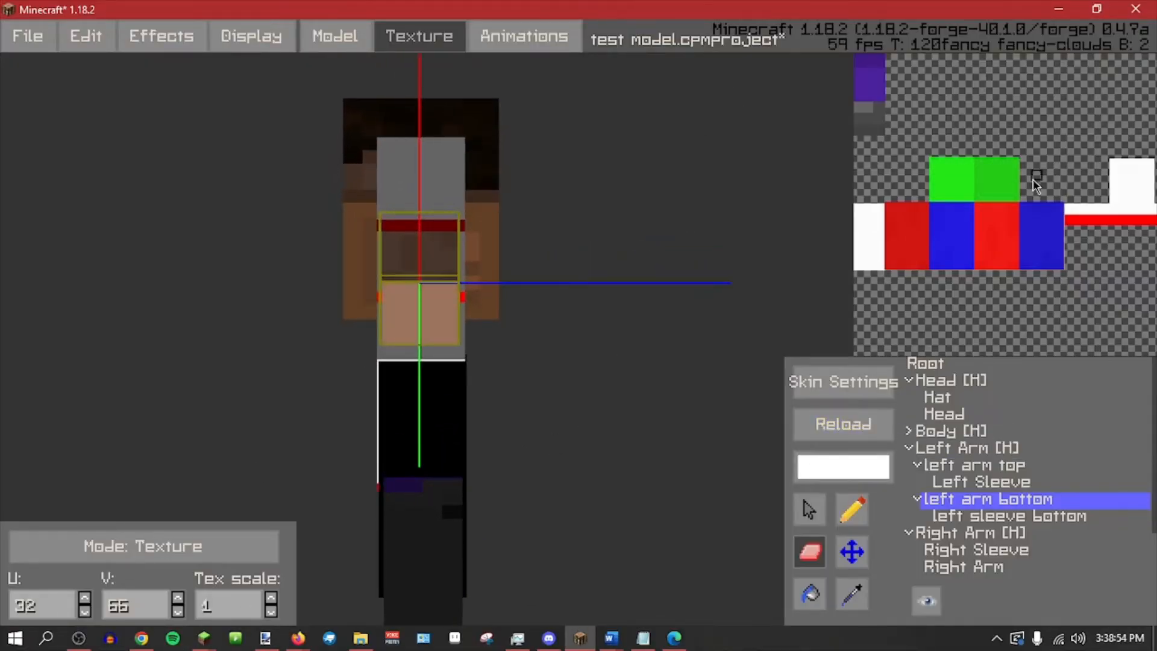
# In paint.net, paint the second end face above the red-striped sleeve block white, save the skin, and return to Minecraft.
pyautogui.hotkey('alt', 'Tab')
pyautogui.click(50, 273)
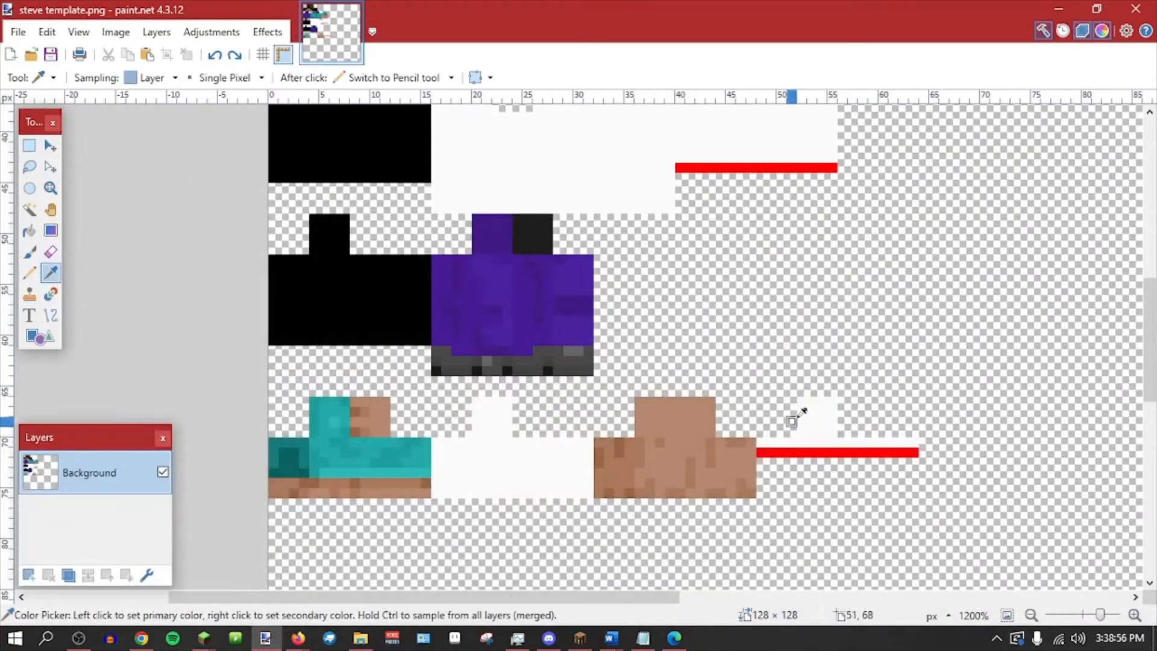
pyautogui.click(791, 421)
pyautogui.moveTo(859, 401)
pyautogui.mouseDown()
pyautogui.moveTo(871, 393)
pyautogui.moveTo(864, 422)
pyautogui.moveTo(846, 415)
pyautogui.mouseUp()
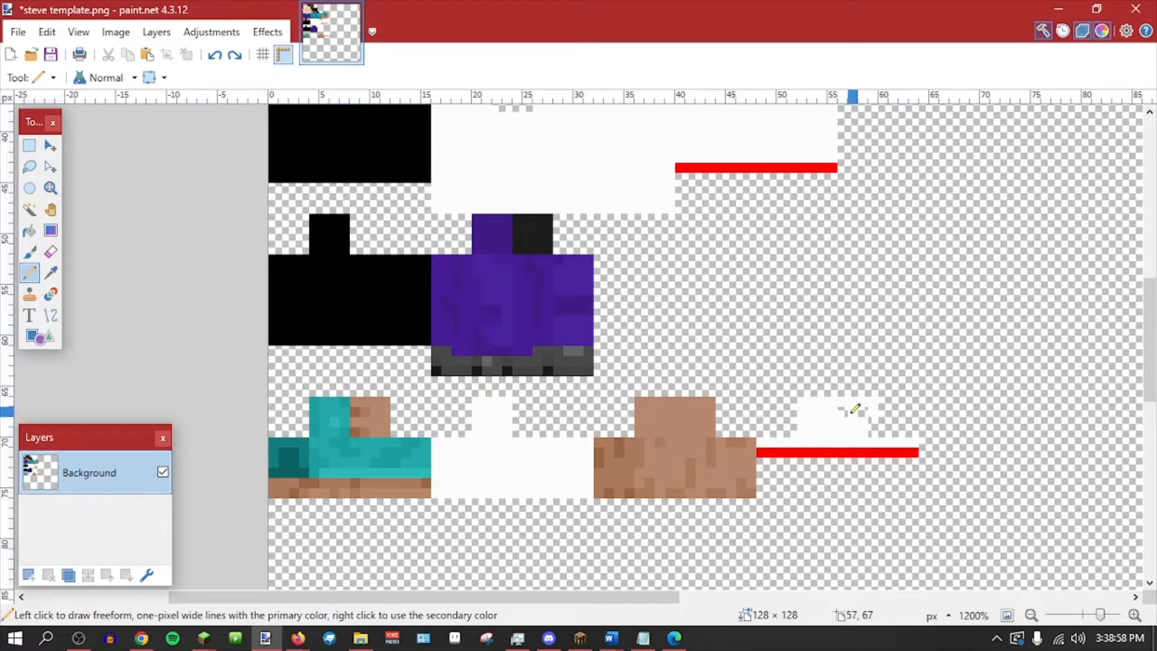
pyautogui.hotkey('ctrl', 's')
pyautogui.hotkey('alt', 'Tab')
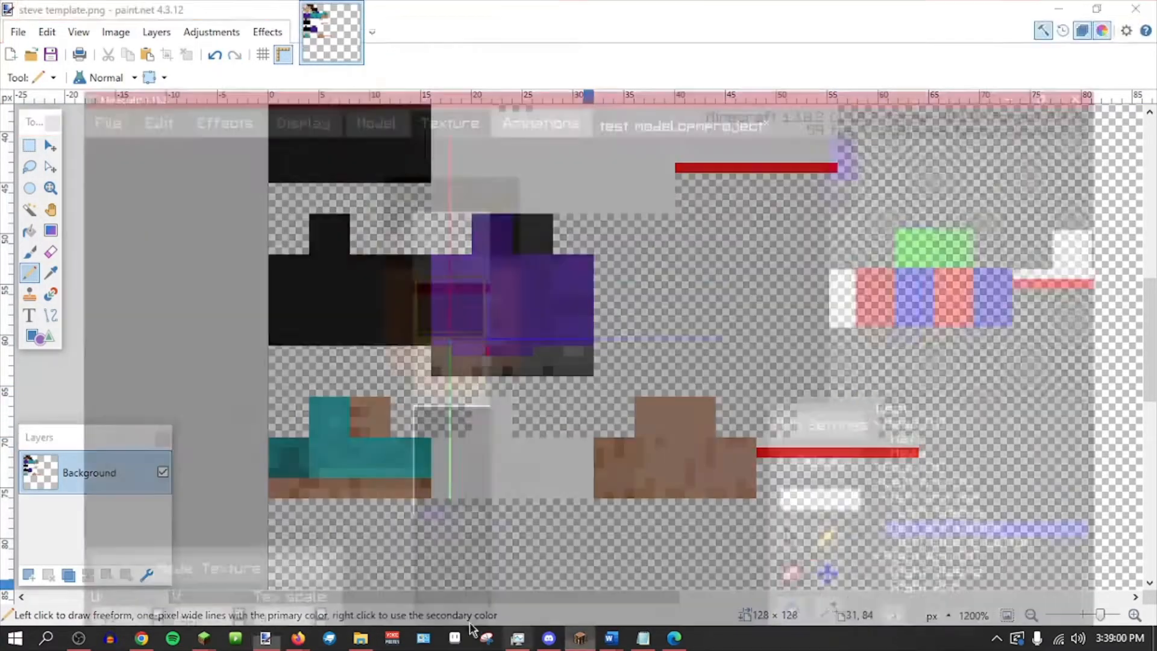
# Reload the skin in Minecraft's texture view and examine the underside of the left arm against its sleeve texture.
pyautogui.click(843, 423)
pyautogui.moveTo(638, 452); pyautogui.dragTo(746, 86, button='middle')
pyautogui.click(980, 411)
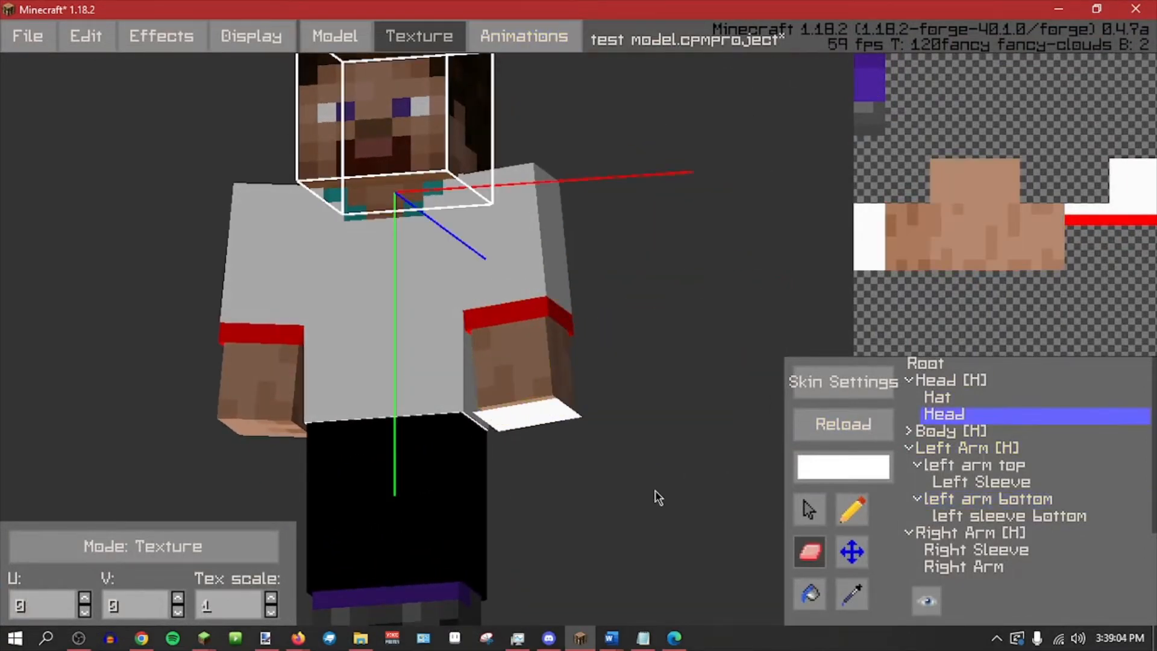
pyautogui.moveTo(654, 490); pyautogui.dragTo(675, 457, button='middle')
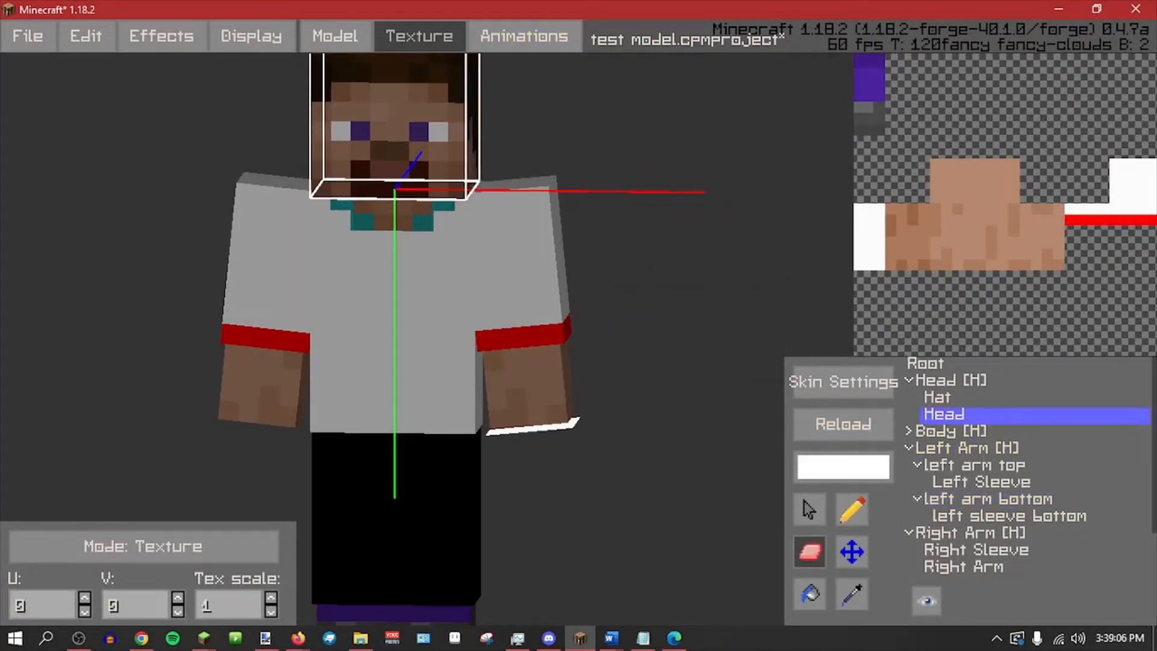
pyautogui.moveTo(1139, 258); pyautogui.dragTo(1010, 293, button='middle')
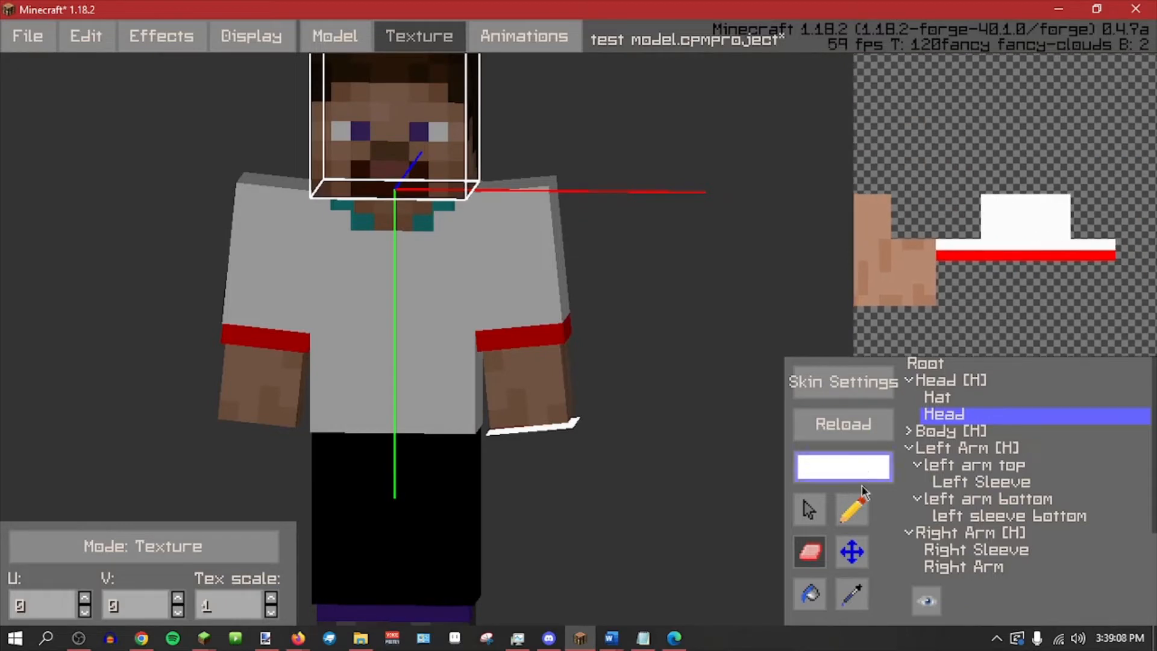
# In paint.net, undo the white painted on the second end face of the red-striped sleeve block, save, and reload the skin in Minecraft.
pyautogui.click(265, 638)
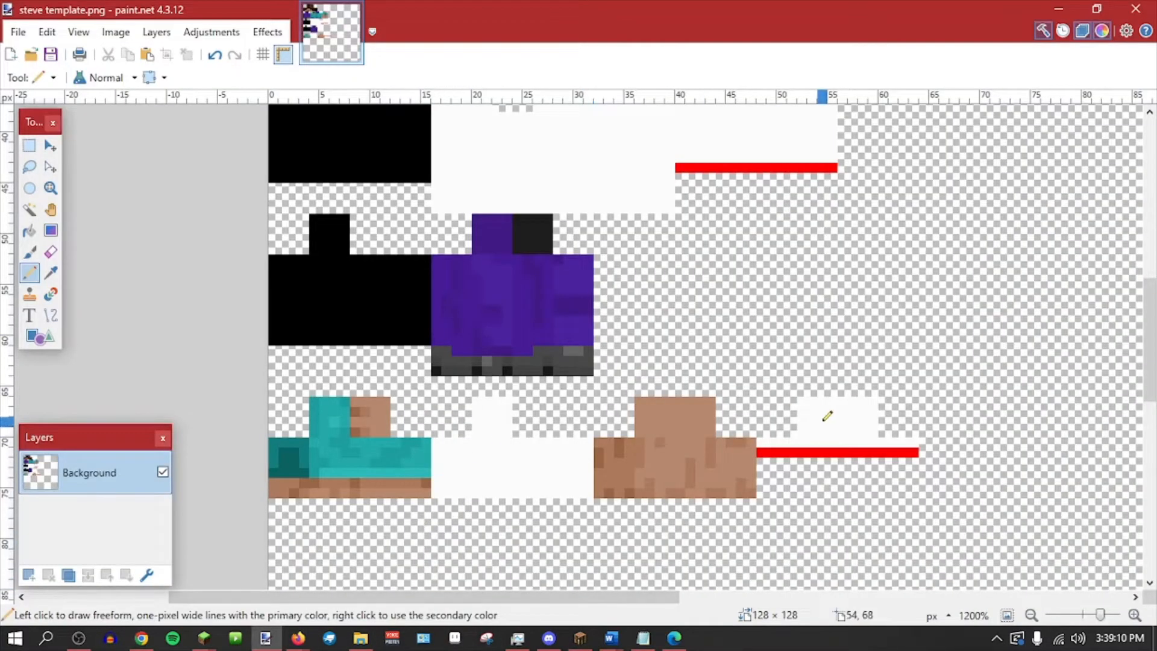
pyautogui.hotkey('ctrl', 'z')
pyautogui.hotkey('ctrl', 's')
pyautogui.click(581, 638)
pyautogui.click(814, 428)
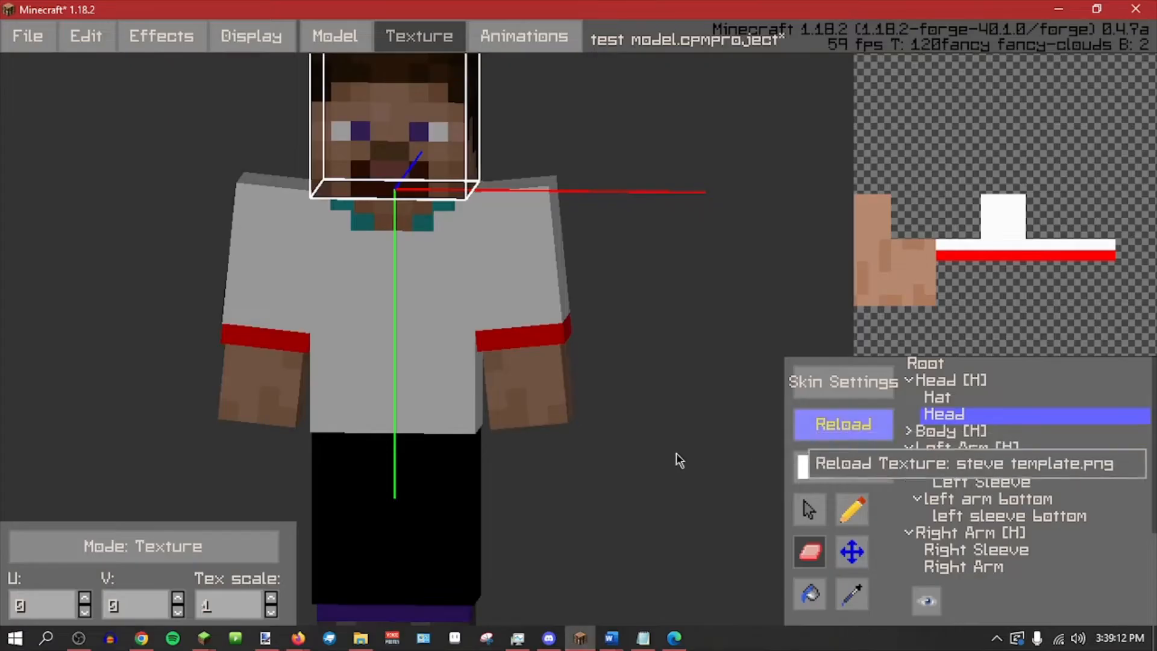
# Hide left arm top and left sleeve bottom to expose the upper end of left arm bottom.
pyautogui.moveTo(679, 460); pyautogui.dragTo(772, 382, button='middle')
pyautogui.click(974, 464)
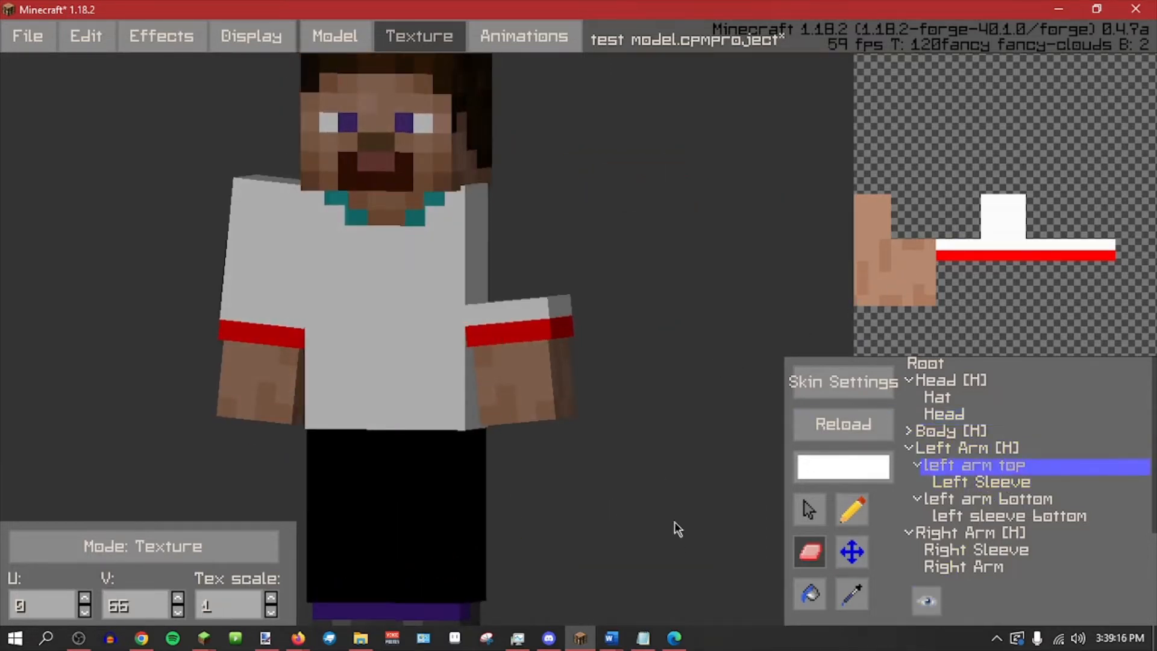
pyautogui.moveTo(678, 529); pyautogui.dragTo(649, 461, button='middle')
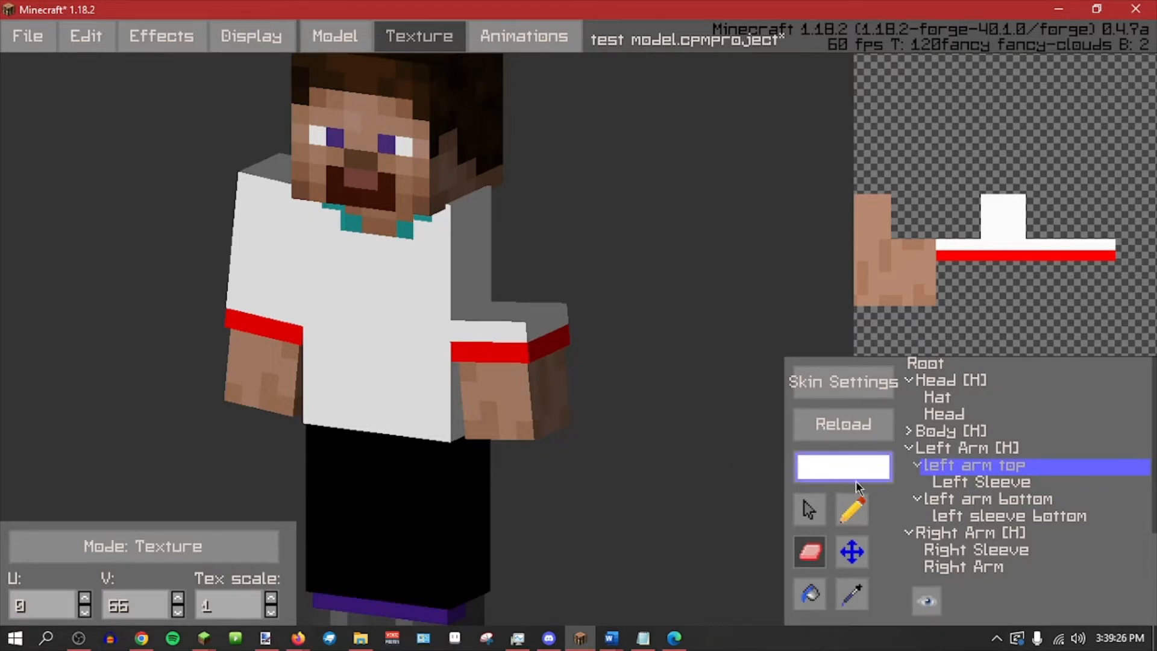
pyautogui.click(997, 485)
pyautogui.click(995, 515)
pyautogui.click(922, 604)
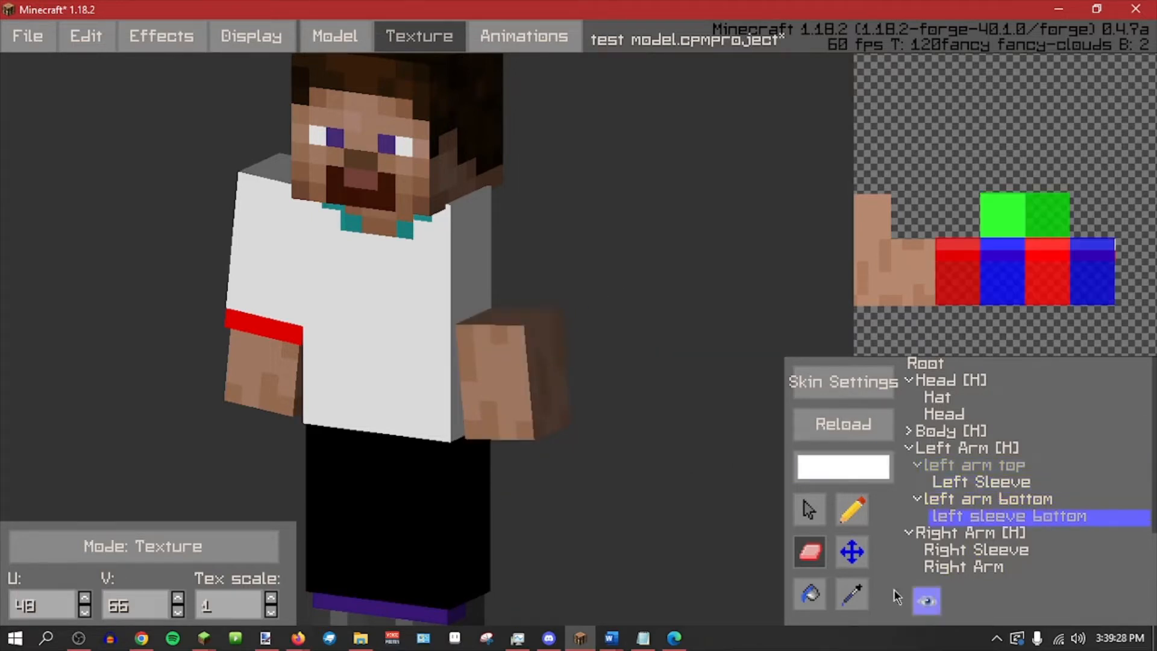
# Inspect left arm bottom's end faces against its texture layout, and unhide left sleeve bottom and left arm top.
pyautogui.moveTo(668, 443); pyautogui.dragTo(670, 521, button='middle')
pyautogui.moveTo(640, 207); pyautogui.dragTo(504, 403, button='middle')
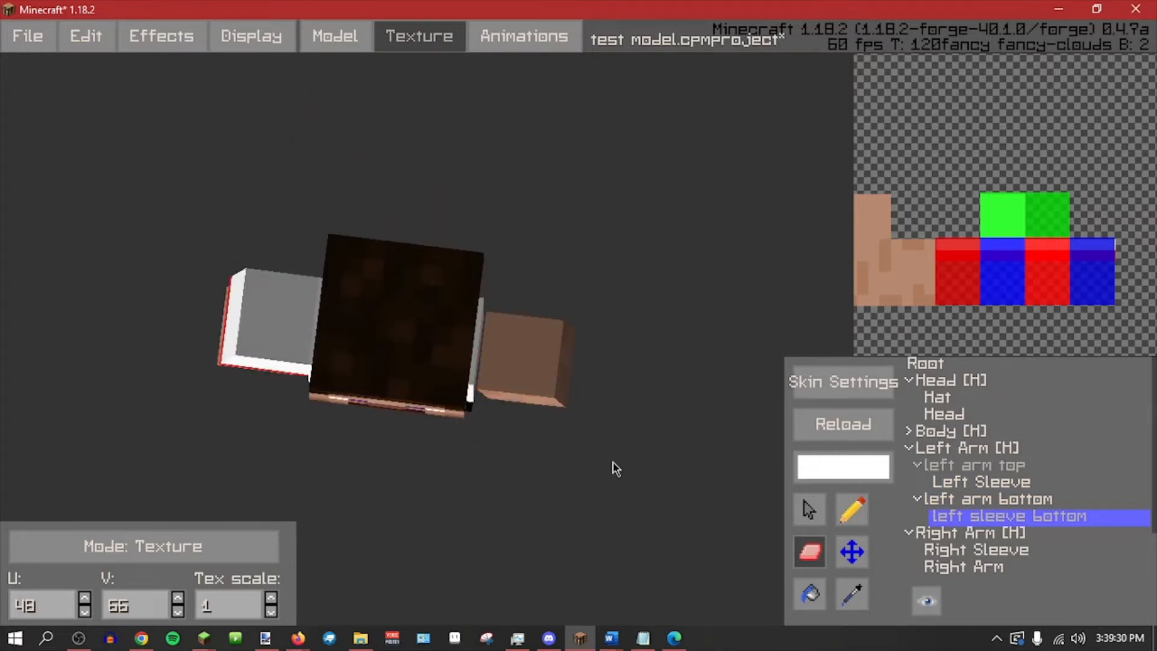
pyautogui.moveTo(599, 470); pyautogui.dragTo(591, 482, button='middle')
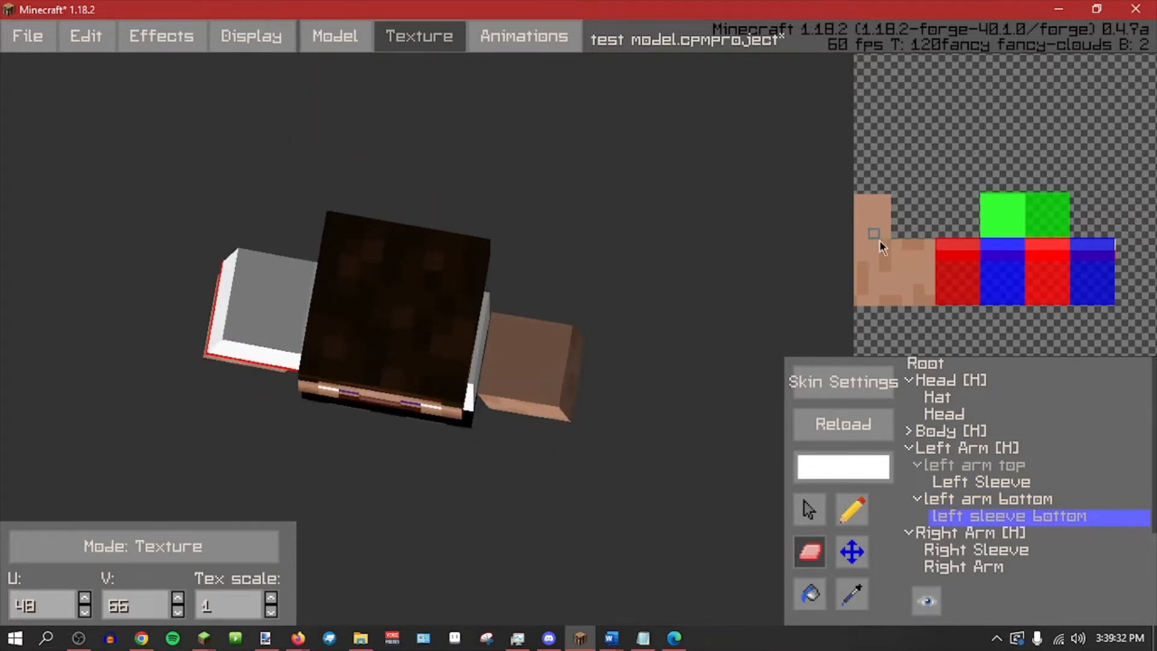
pyautogui.click(989, 499)
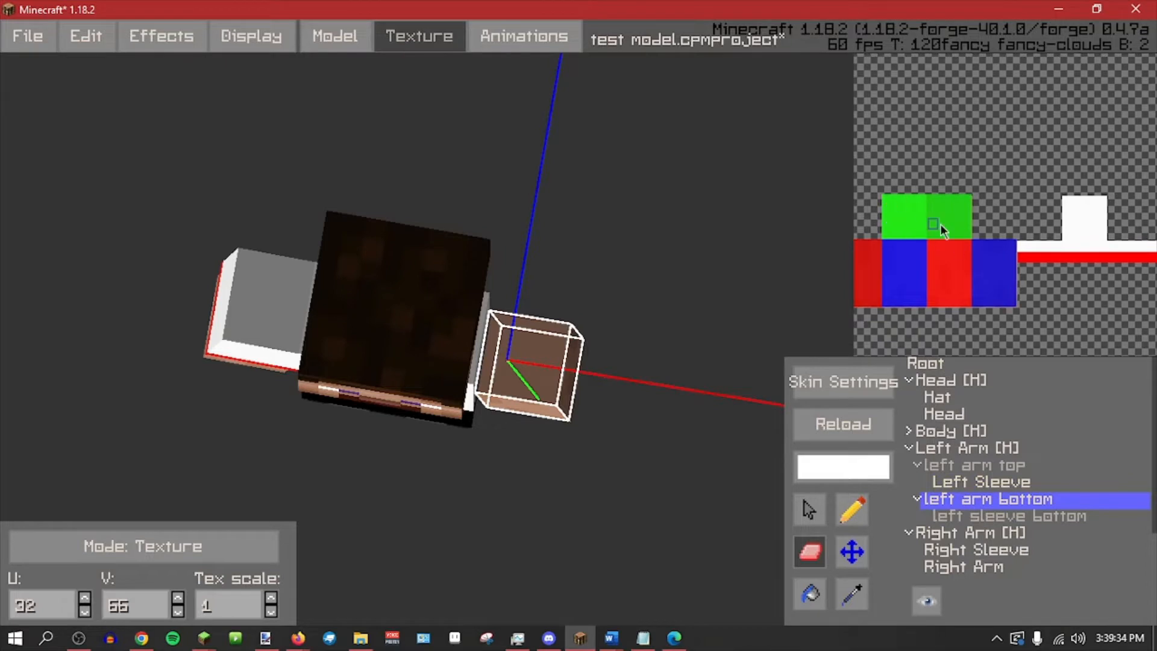
pyautogui.moveTo(589, 526); pyautogui.dragTo(757, 457, button='middle')
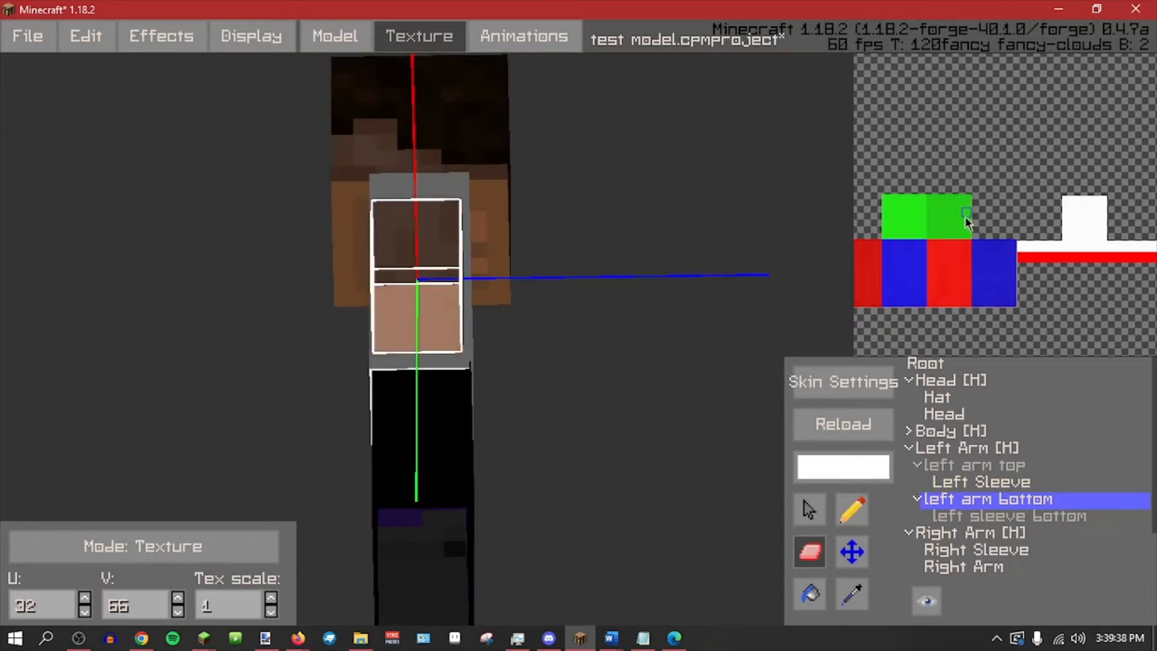
pyautogui.click(948, 515)
pyautogui.click(964, 447)
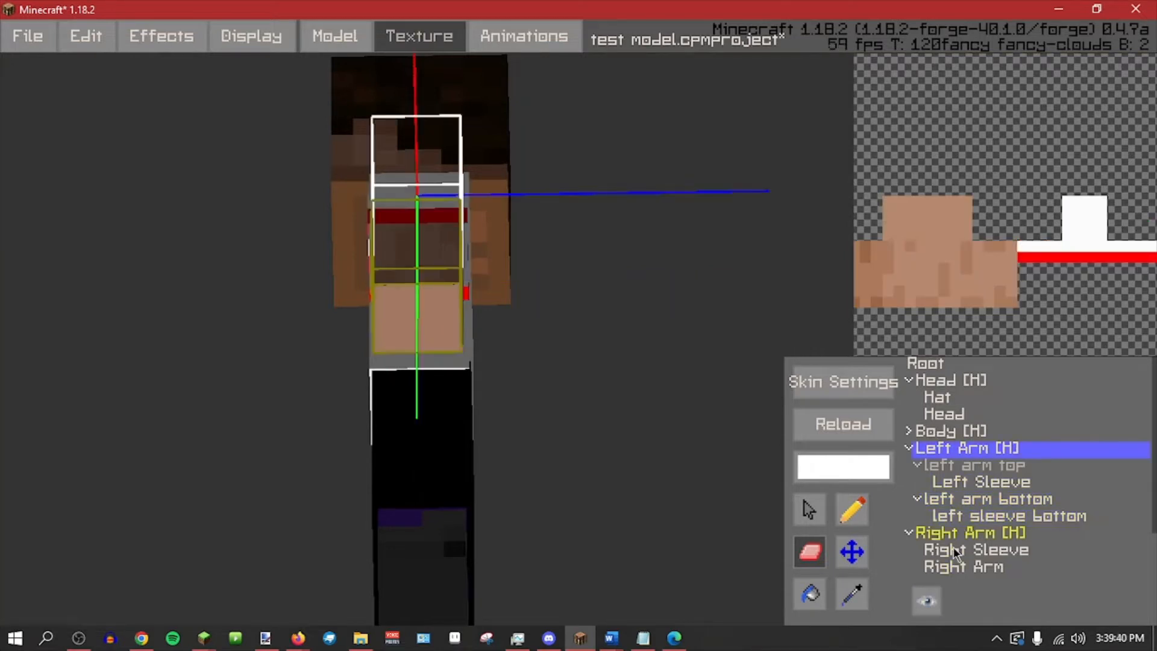
pyautogui.click(974, 465)
# In paint.net, place the left arm top block's 4 × 4 px hand face on left arm bottom's second end face, and save.
pyautogui.click(265, 638)
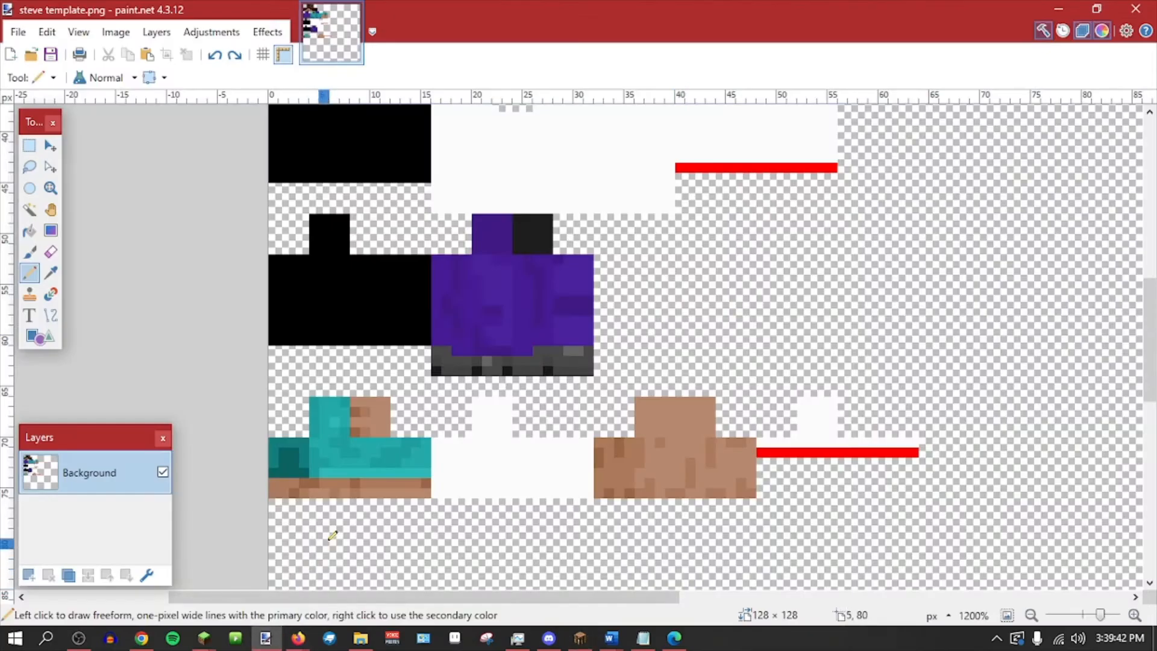
pyautogui.click(29, 145)
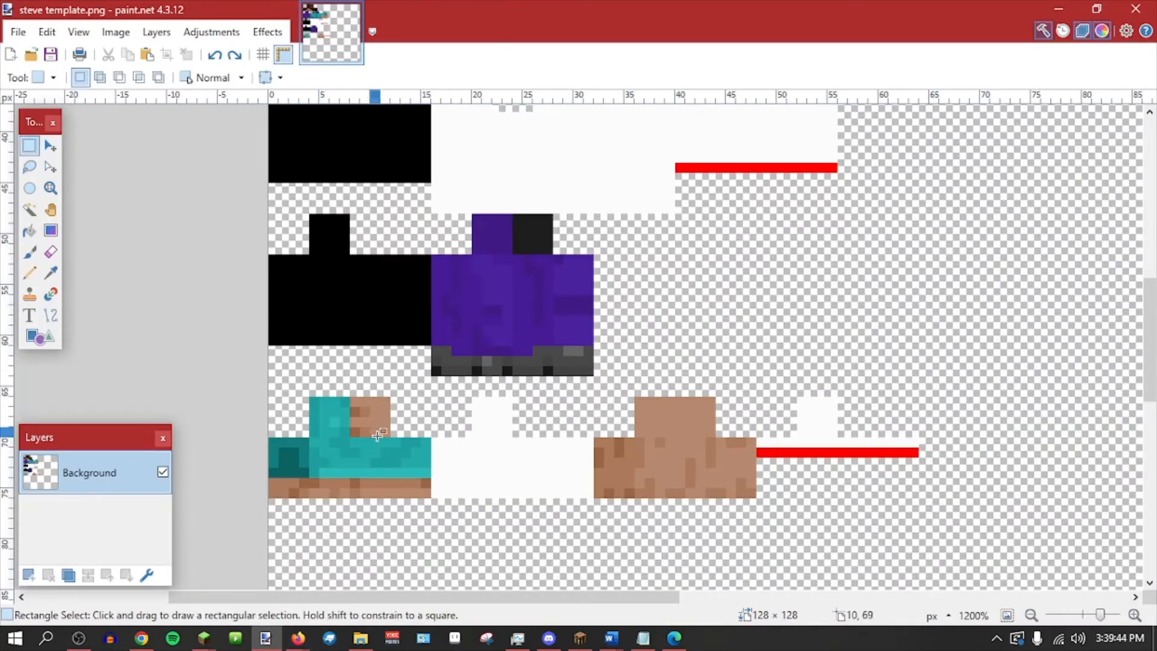
pyautogui.moveTo(350, 396); pyautogui.dragTo(713, 429)
pyautogui.press('m')
pyautogui.hotkey('ctrl', 's')
# Sample the plain skin colour, paint over the dark pixels on left arm top's second end face, and reload the skin in Minecraft.
pyautogui.click(50, 273)
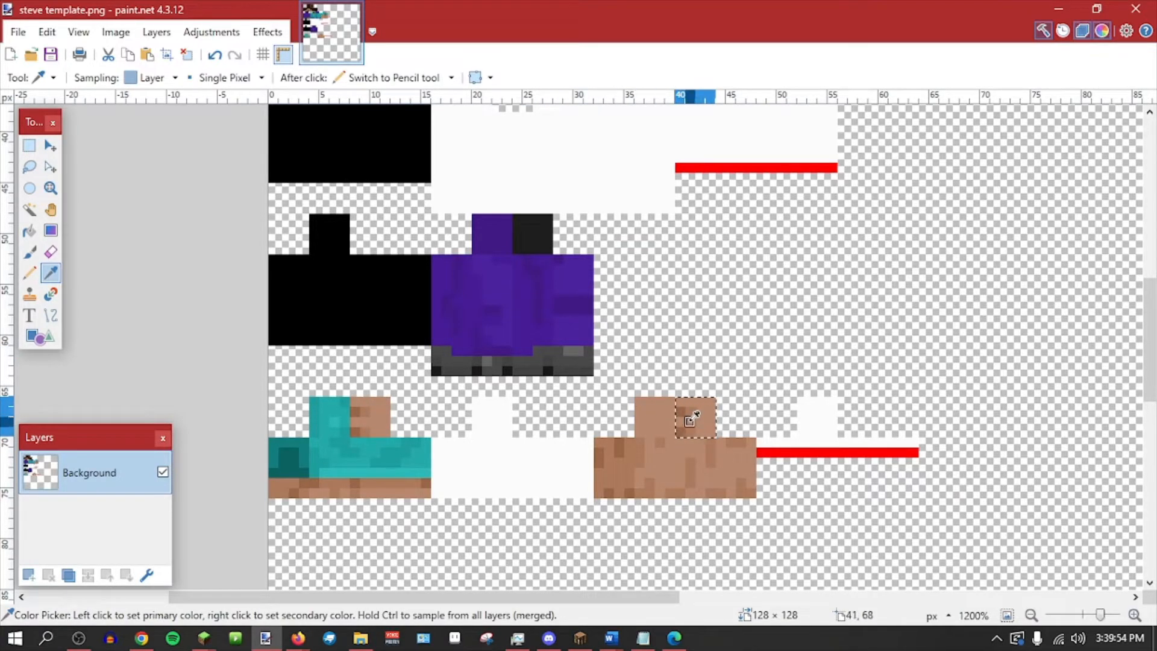
pyautogui.hotkey('ctrl', 'd')
pyautogui.click(660, 420)
pyautogui.moveTo(355, 413)
pyautogui.mouseDown()
pyautogui.moveTo(355, 421)
pyautogui.moveTo(365, 411)
pyautogui.mouseUp()
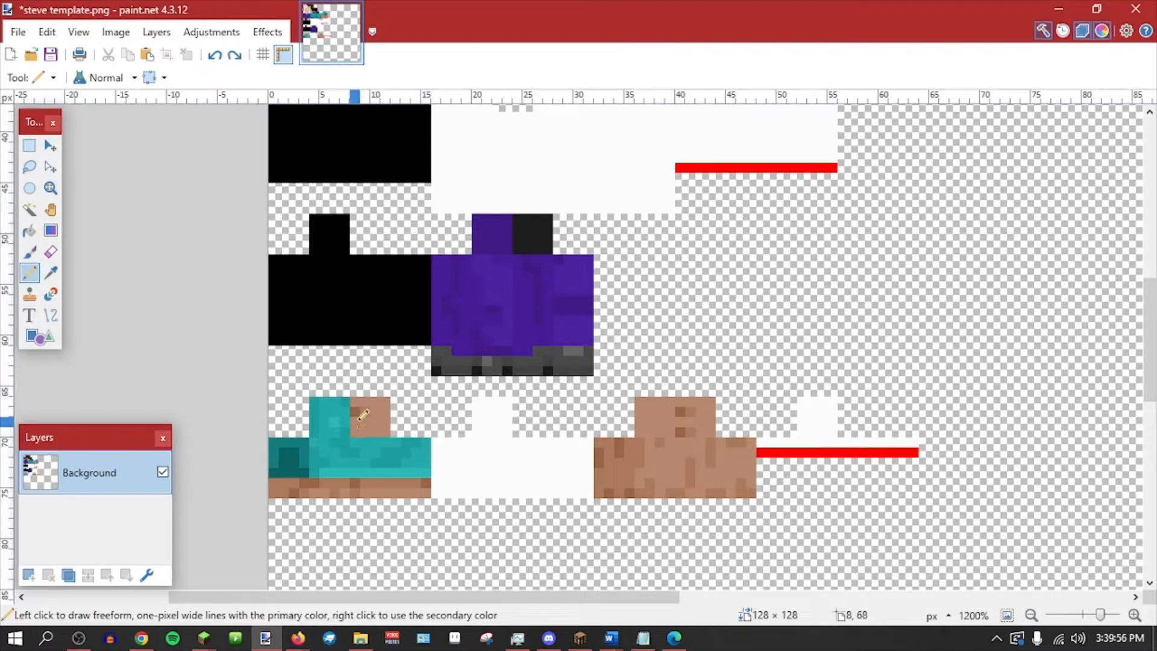
pyautogui.click(580, 637)
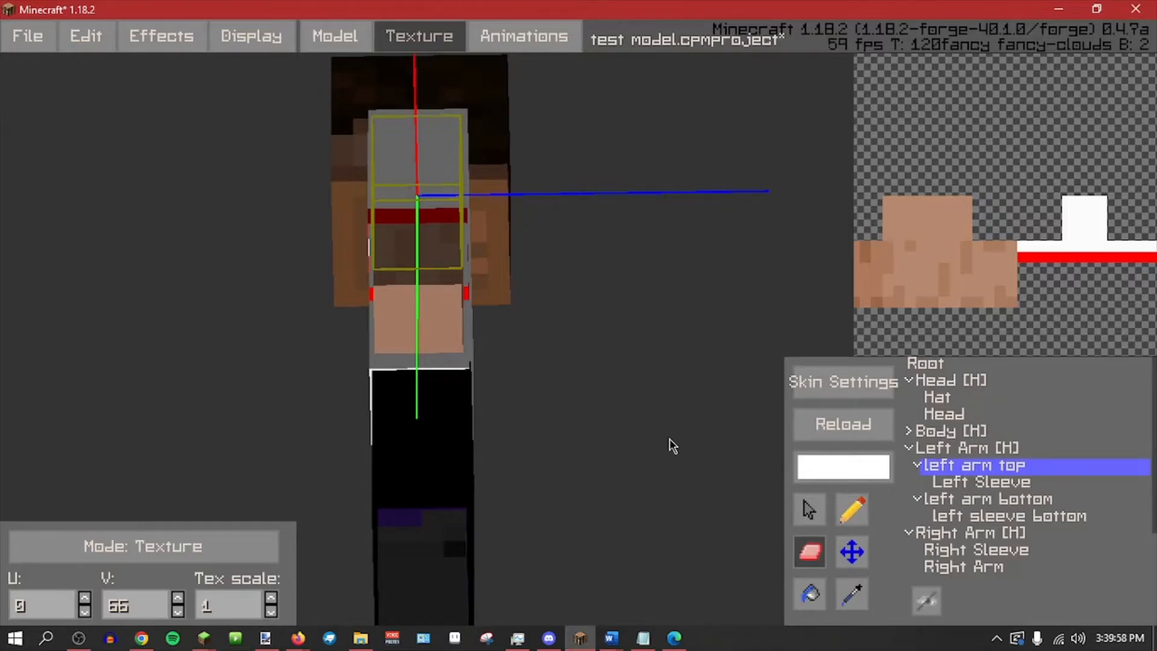
pyautogui.click(805, 438)
# Examine the left arm's underside, temporarily hiding left arm bottom to look at the faces behind it.
pyautogui.moveTo(692, 429); pyautogui.dragTo(745, 411, button='middle')
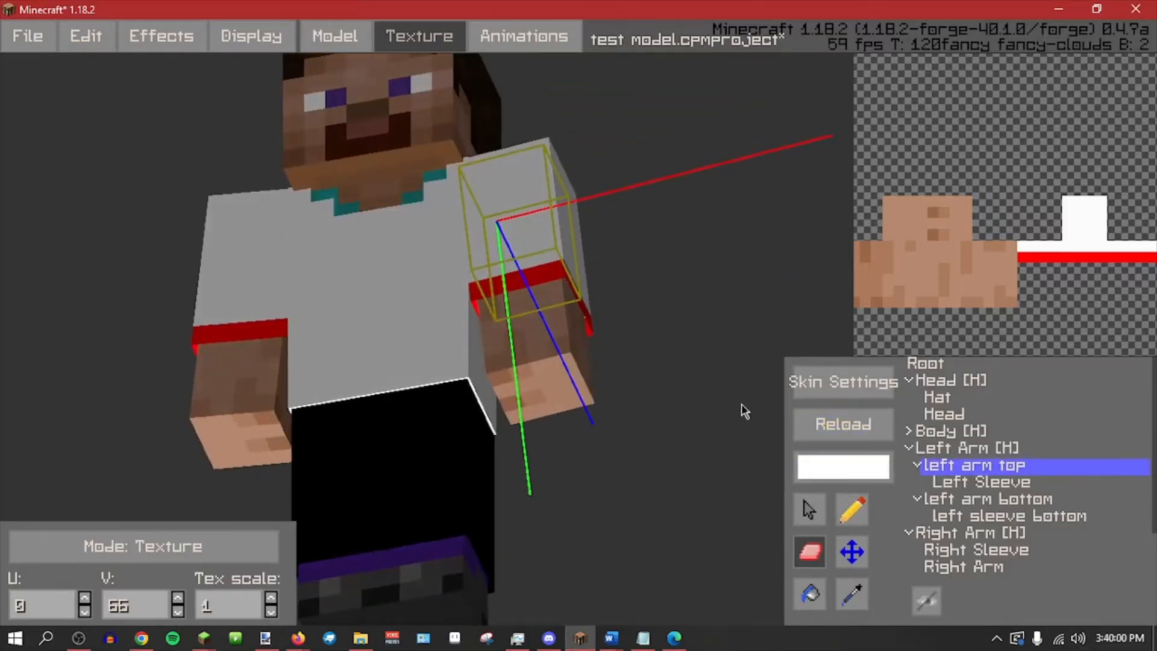
pyautogui.moveTo(638, 463); pyautogui.dragTo(655, 442, button='middle')
pyautogui.click(992, 464)
pyautogui.click(968, 499)
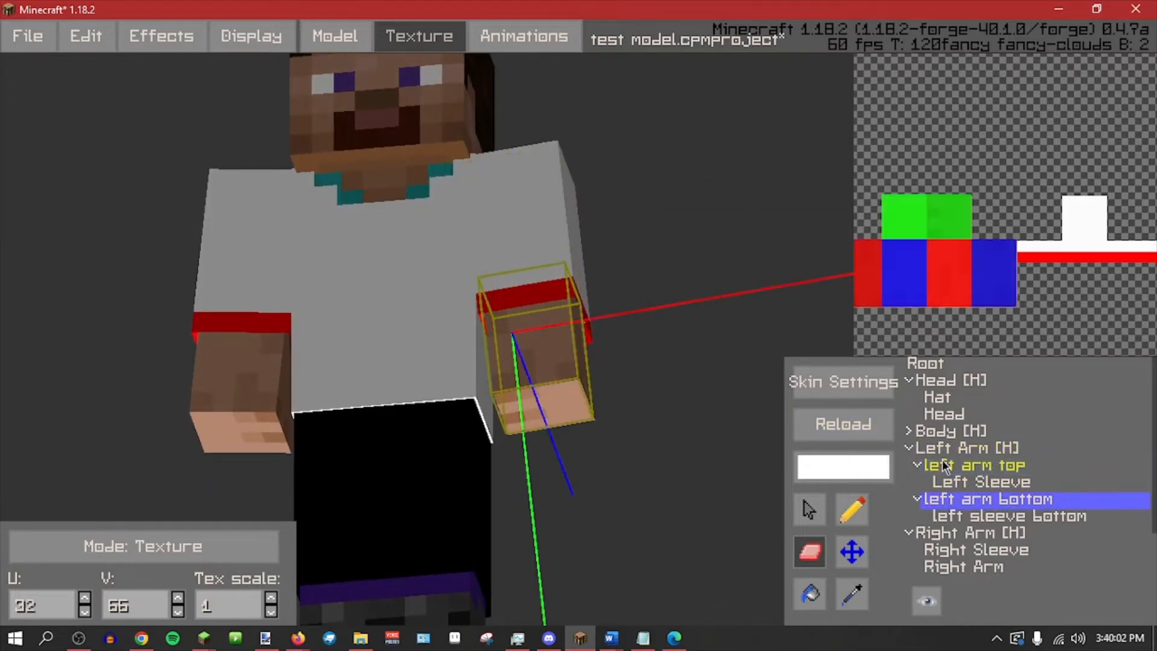
pyautogui.click(921, 600)
pyautogui.moveTo(678, 562); pyautogui.dragTo(676, 482, button='middle')
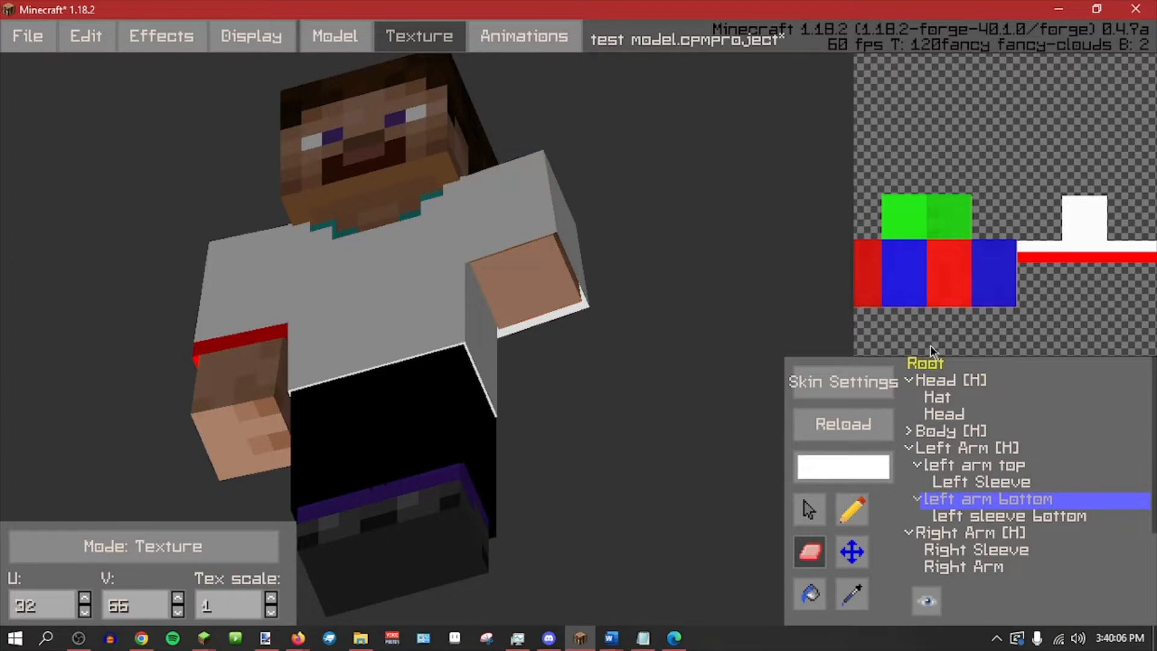
pyautogui.click(928, 602)
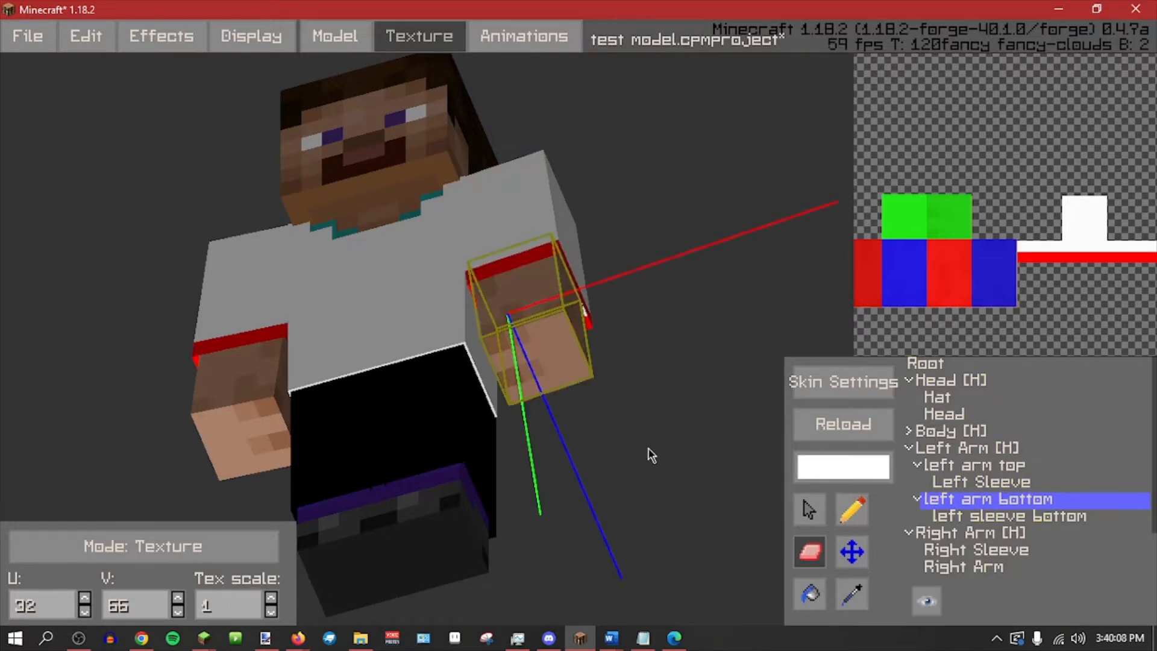
# Return to the model editing view, turn the figure to face front, and save the project.
pyautogui.scroll(-2, 645, 452)
pyautogui.click(338, 40)
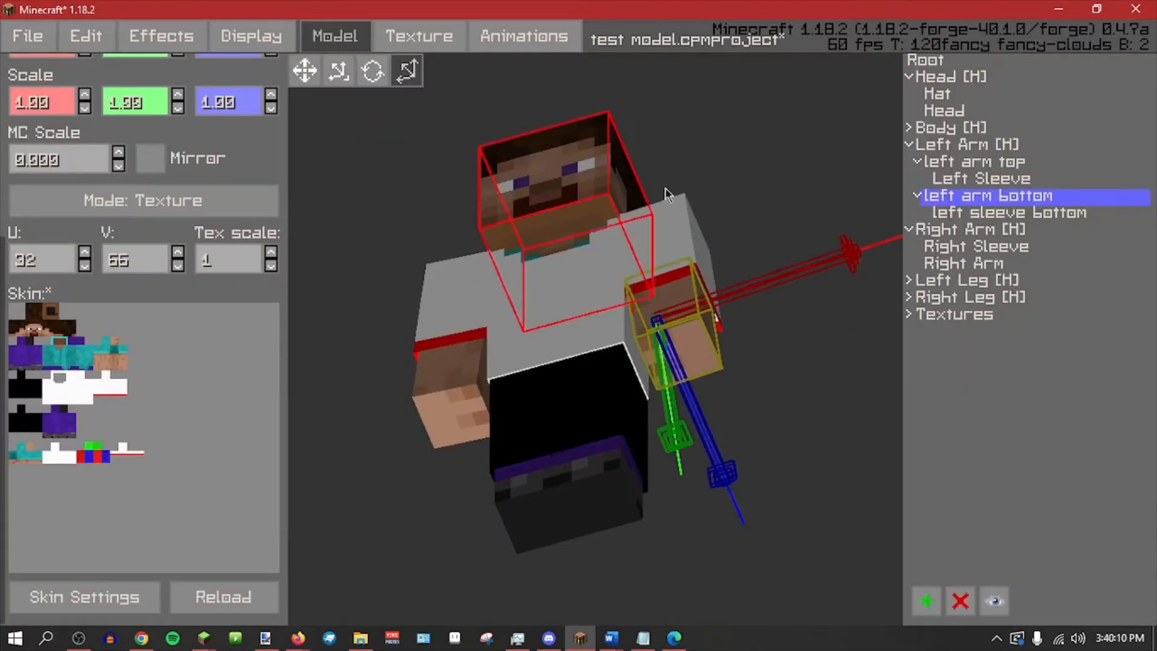
pyautogui.moveTo(668, 195); pyautogui.dragTo(812, 17, button='middle')
pyautogui.moveTo(747, 140); pyautogui.dragTo(781, 102, button='middle')
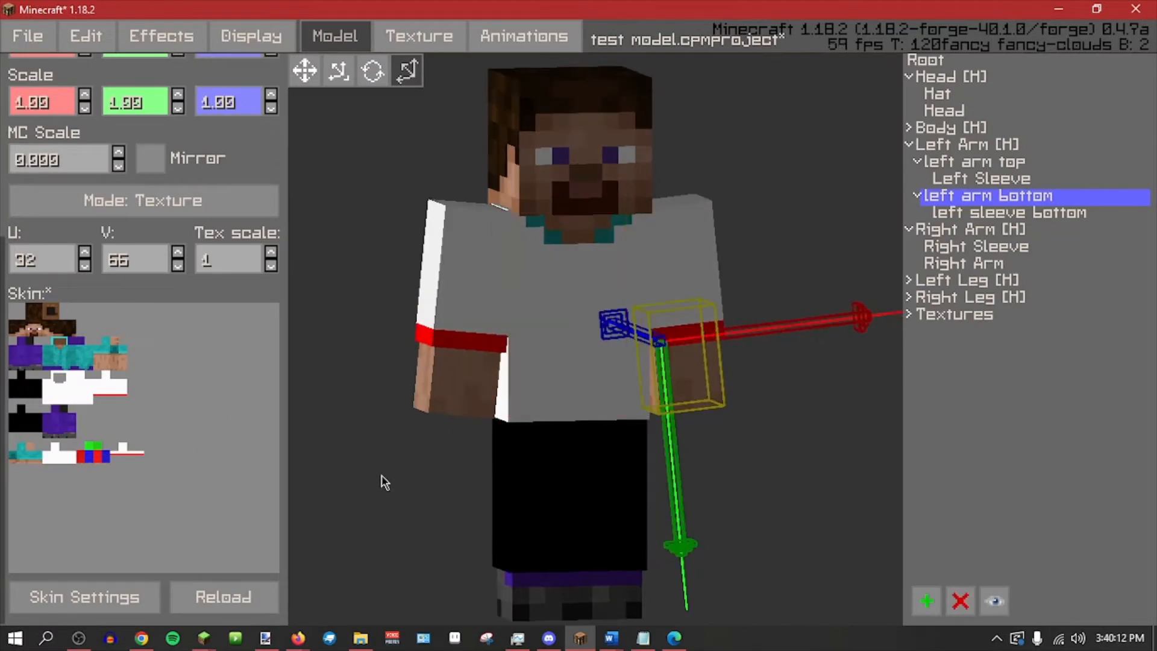
pyautogui.hotkey('ctrl', 's')
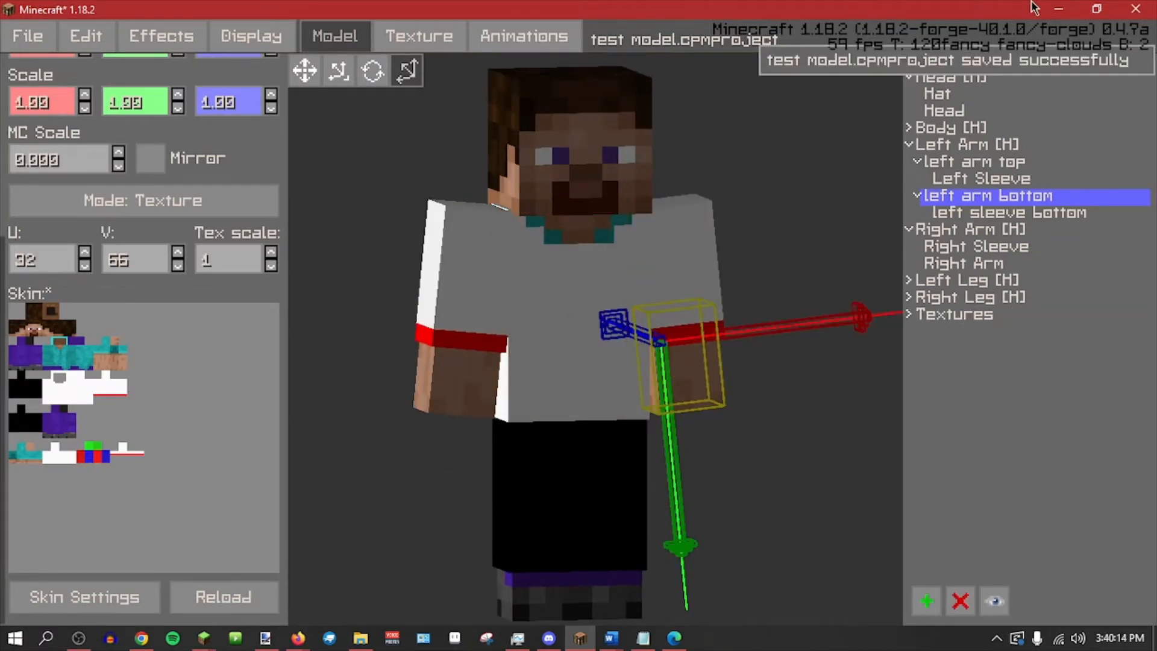
# In paint.net, move the upper 16 × 10 px of the right arm texture to position 0, 76 below the left arm pieces, and save.
pyautogui.hotkey('alt', 'Tab')
pyautogui.scroll(5, 632, 277)
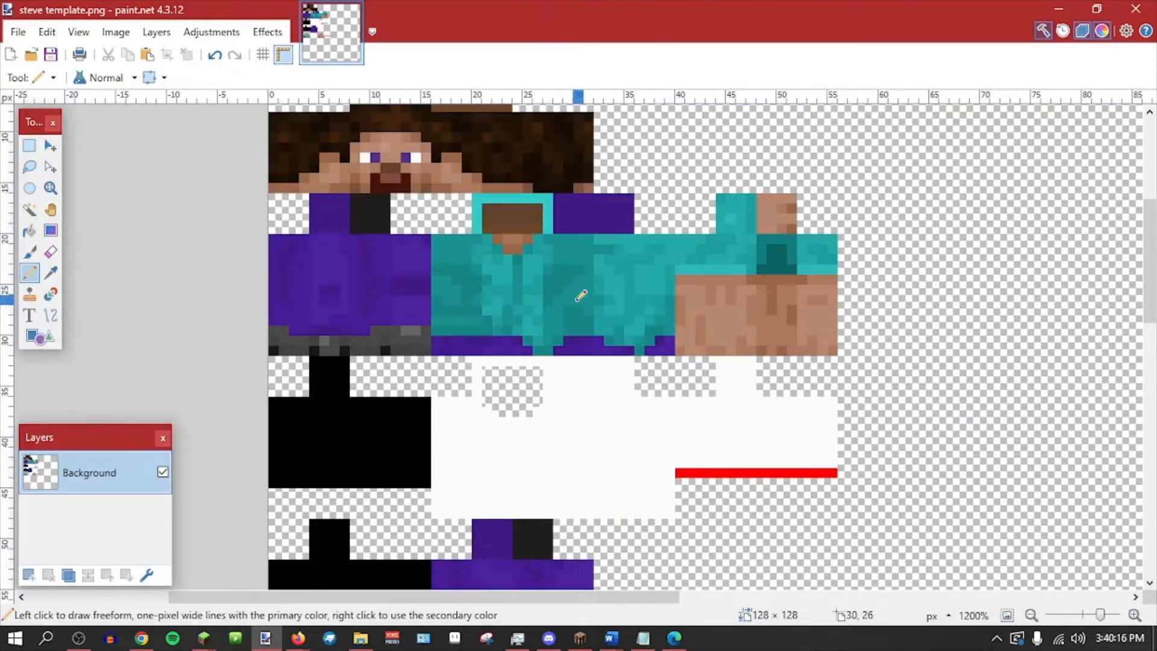
pyautogui.click(1032, 615)
pyautogui.click(29, 145)
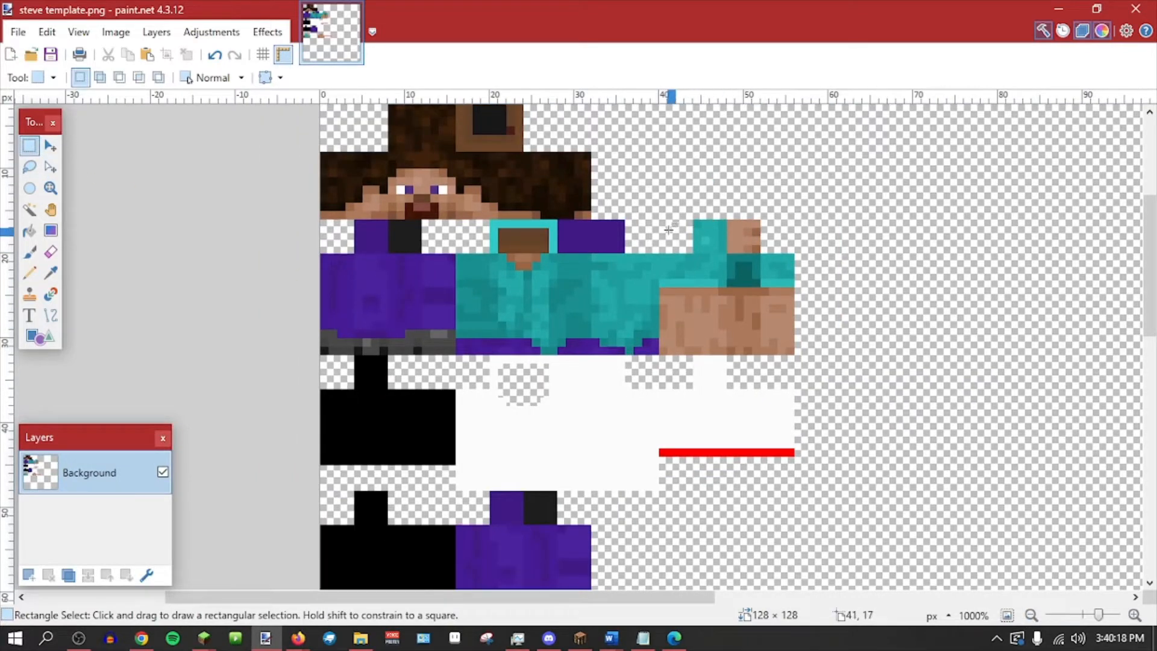
pyautogui.moveTo(663, 220); pyautogui.dragTo(792, 298)
pyautogui.scroll(-5, 791, 298)
pyautogui.scroll(5, 791, 298)
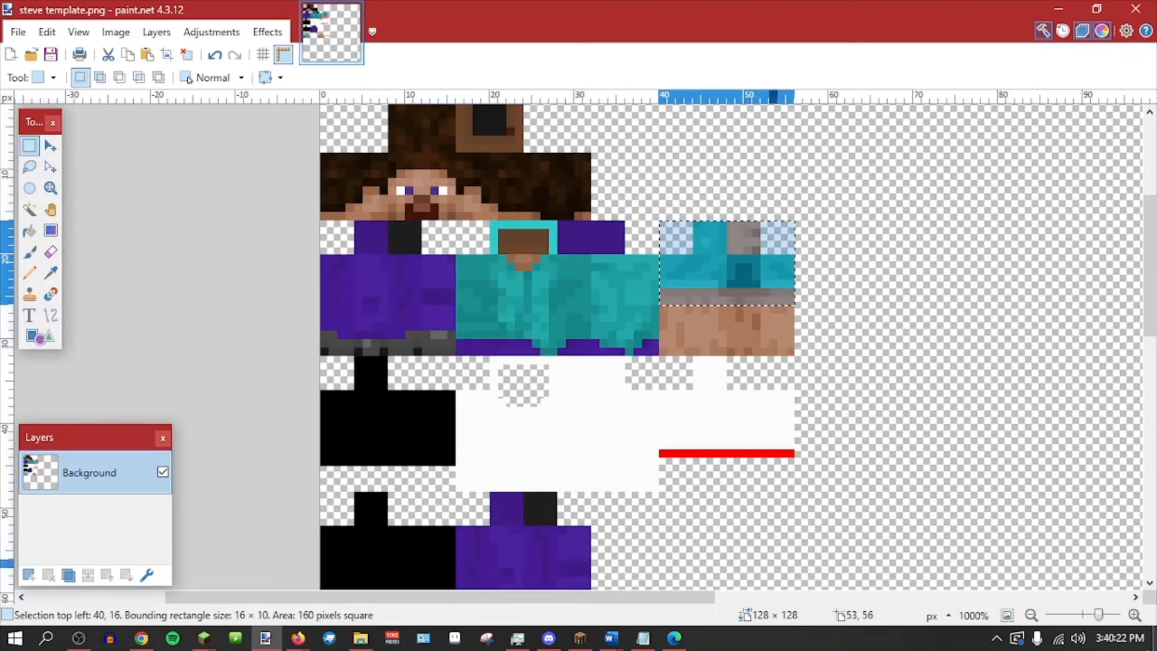
pyautogui.click(1032, 615)
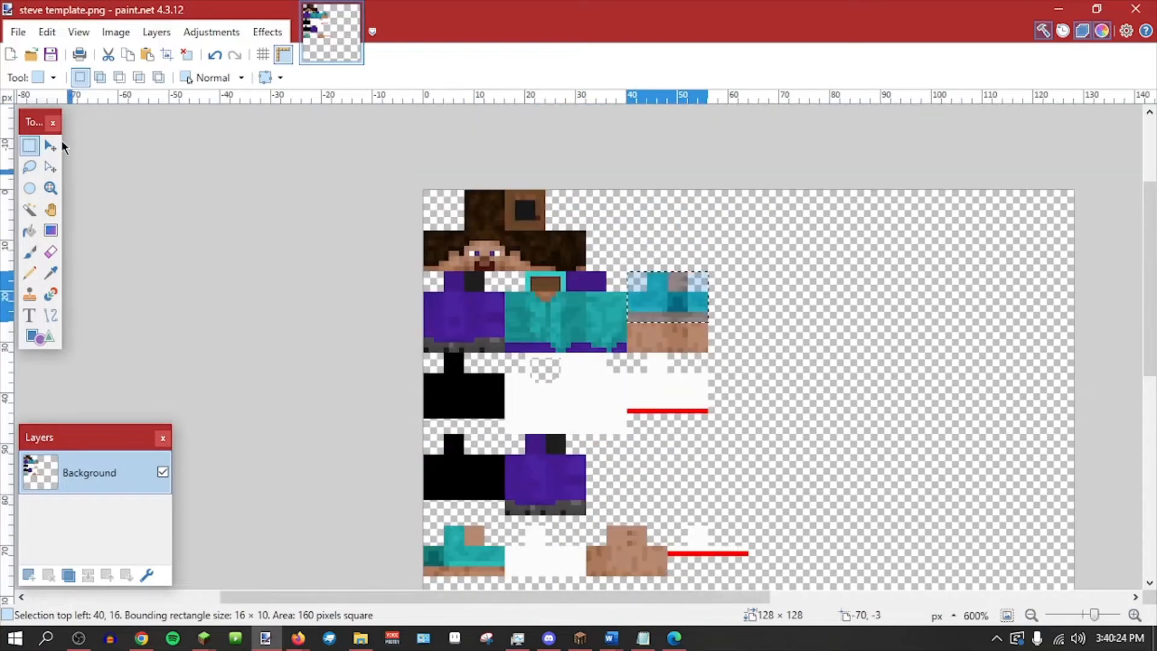
pyautogui.click(51, 145)
pyautogui.moveTo(740, 240); pyautogui.dragTo(537, 551)
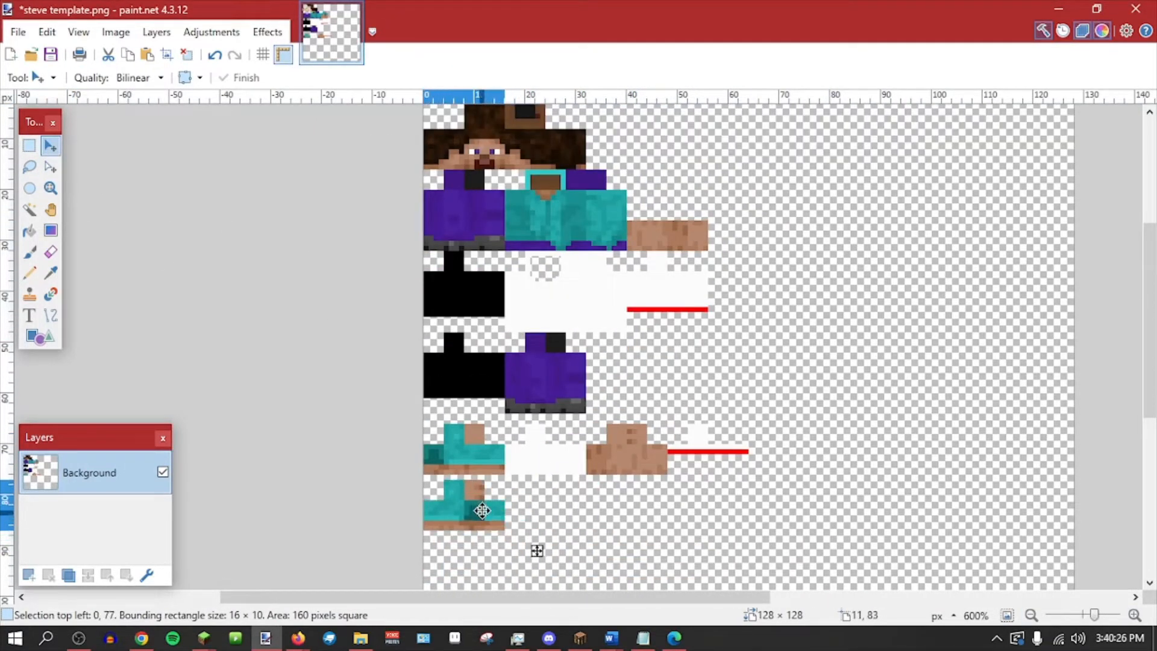
pyautogui.moveTo(482, 510); pyautogui.dragTo(481, 505)
pyautogui.hotkey('ctrl', 's')
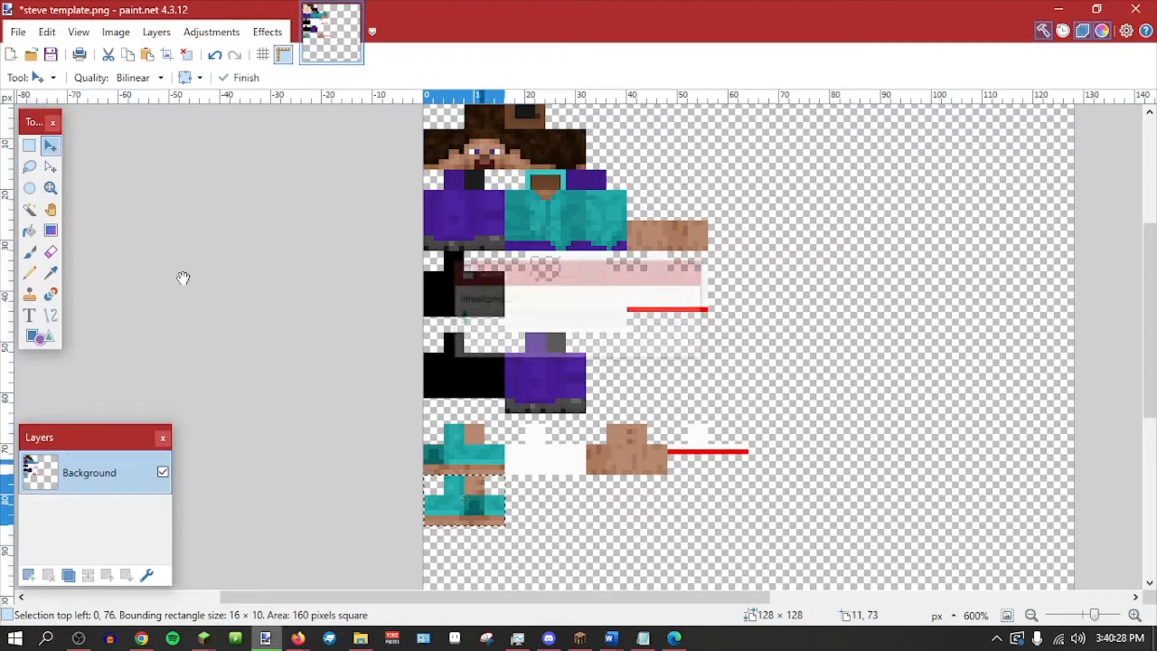
# Move the upper 16 × 10 px of the white right sleeve texture to position 16, 76 and deselect it.
pyautogui.press('s')
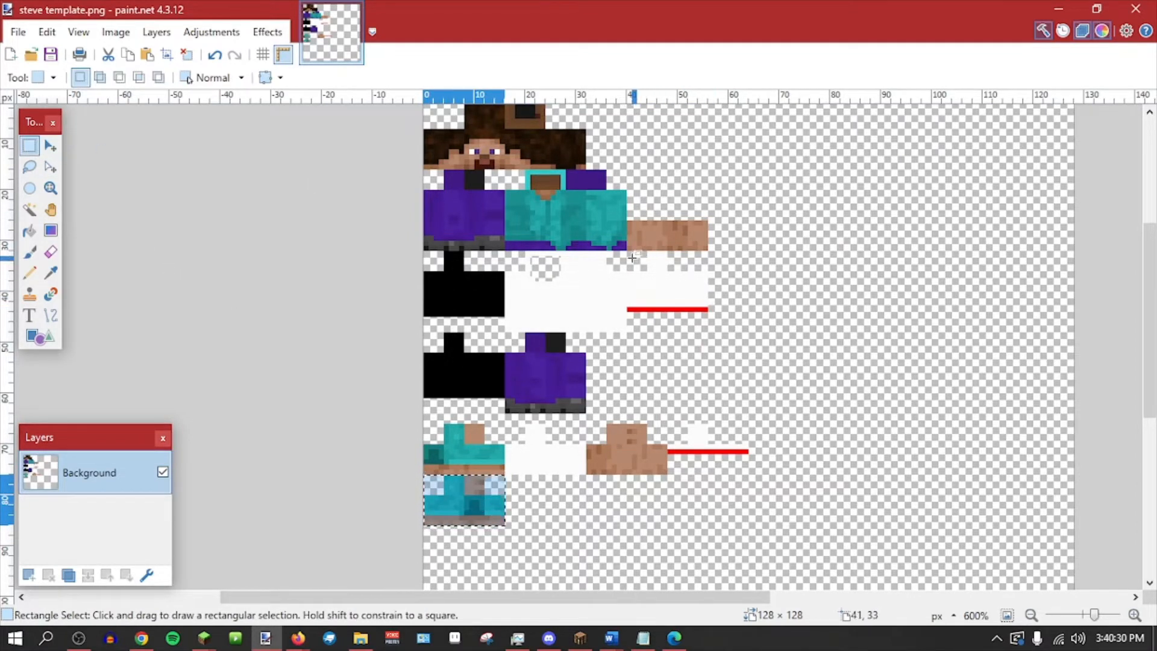
pyautogui.moveTo(629, 252); pyautogui.dragTo(707, 298)
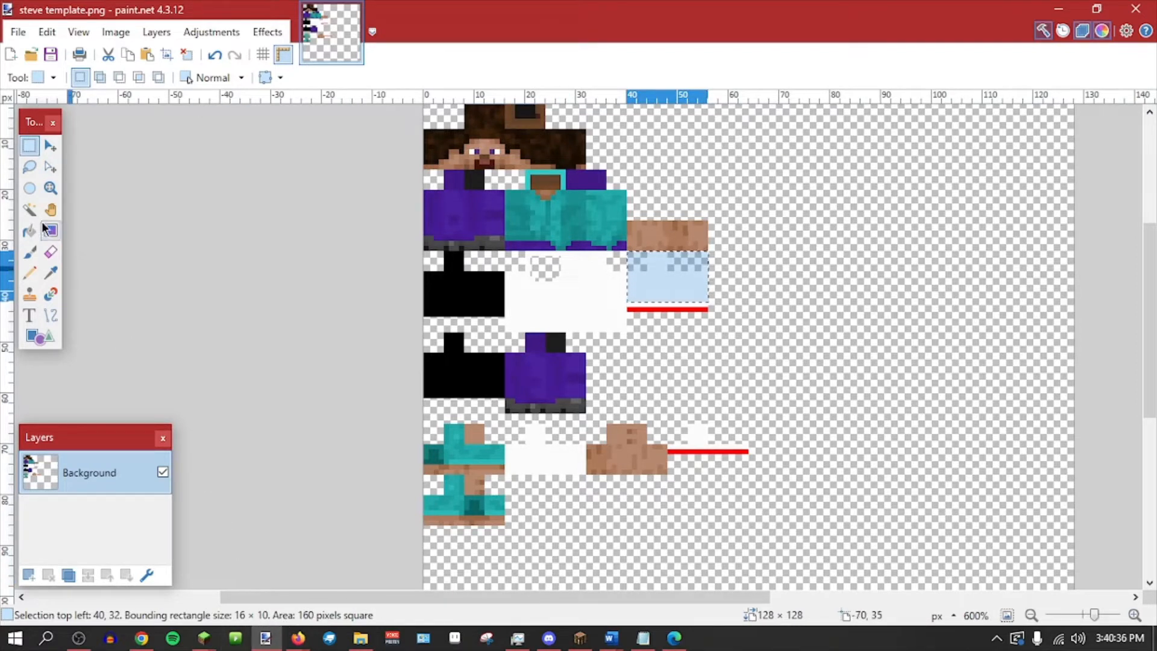
pyautogui.click(52, 146)
pyautogui.moveTo(741, 322); pyautogui.dragTo(619, 545)
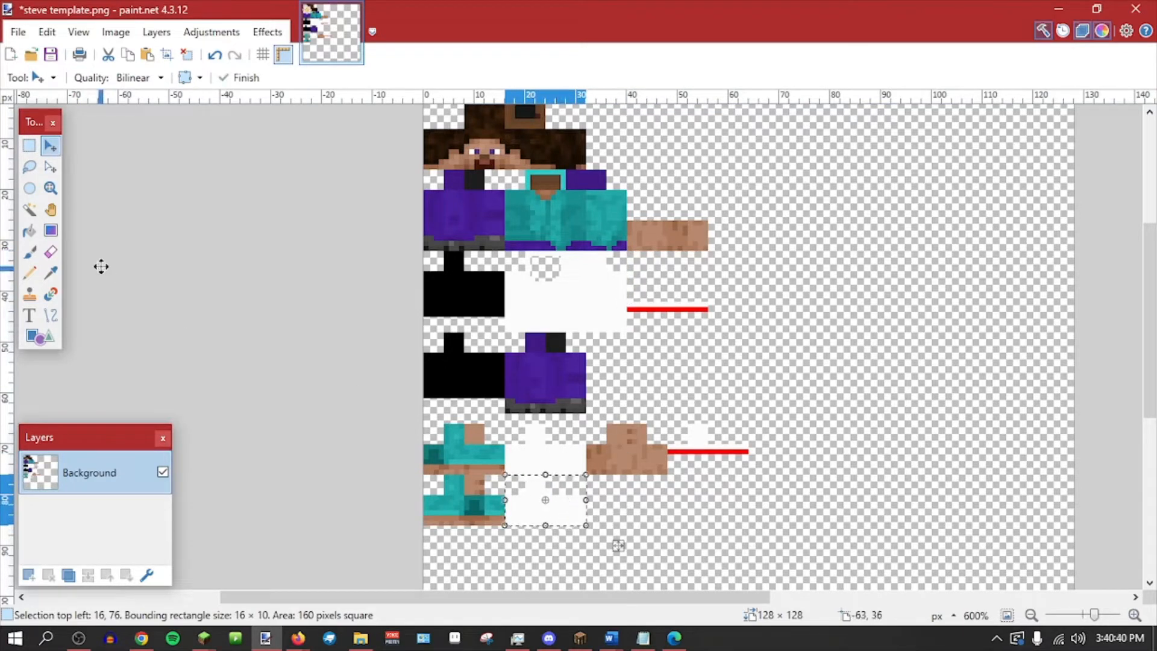
pyautogui.click(28, 146)
pyautogui.click(896, 293)
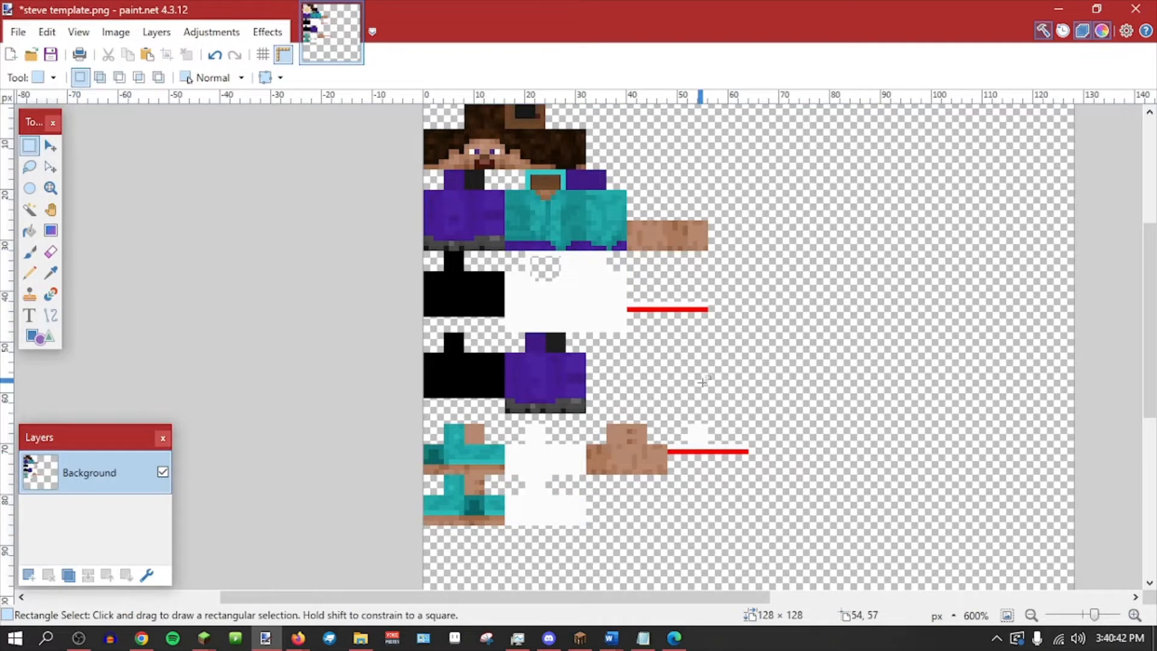
# Move the remaining 16 × 6 px lower part of the right arm texture to position 32, 80.
pyautogui.moveTo(707, 244); pyautogui.dragTo(633, 226)
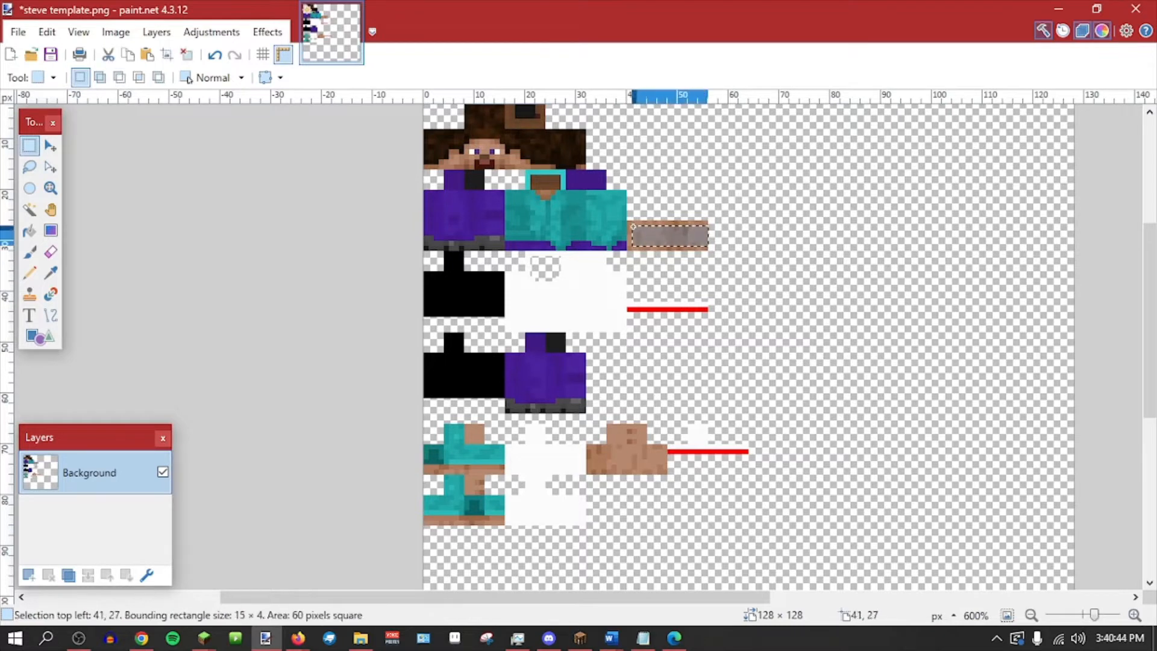
pyautogui.moveTo(707, 244); pyautogui.dragTo(627, 221)
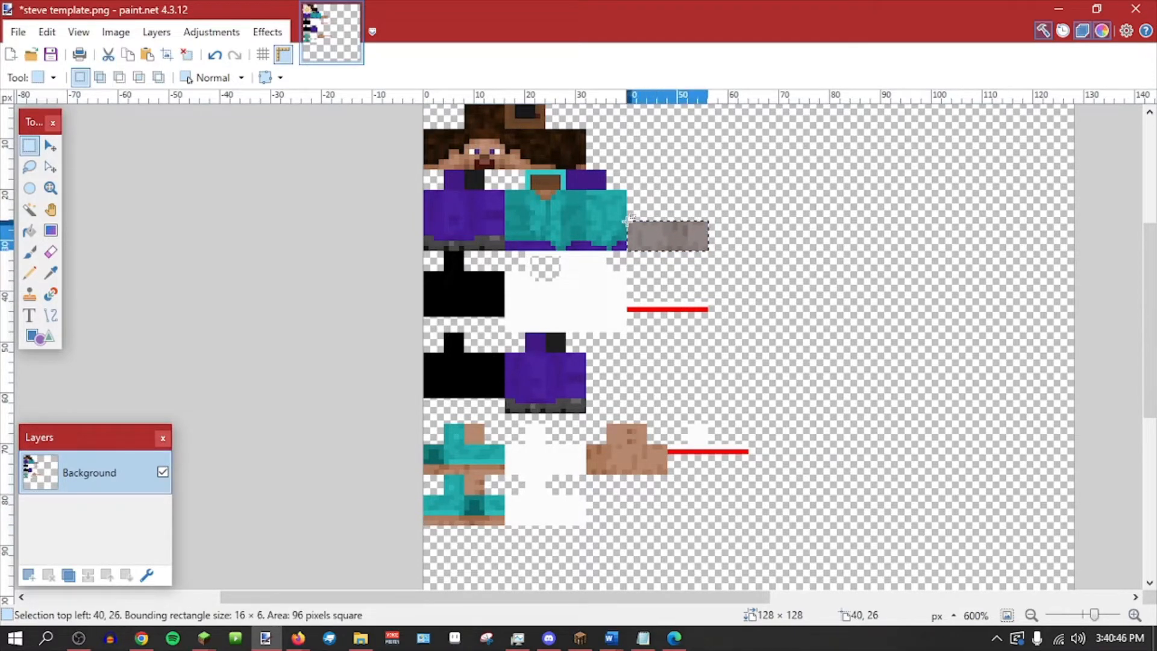
pyautogui.click(50, 146)
pyautogui.moveTo(696, 241); pyautogui.dragTo(651, 522)
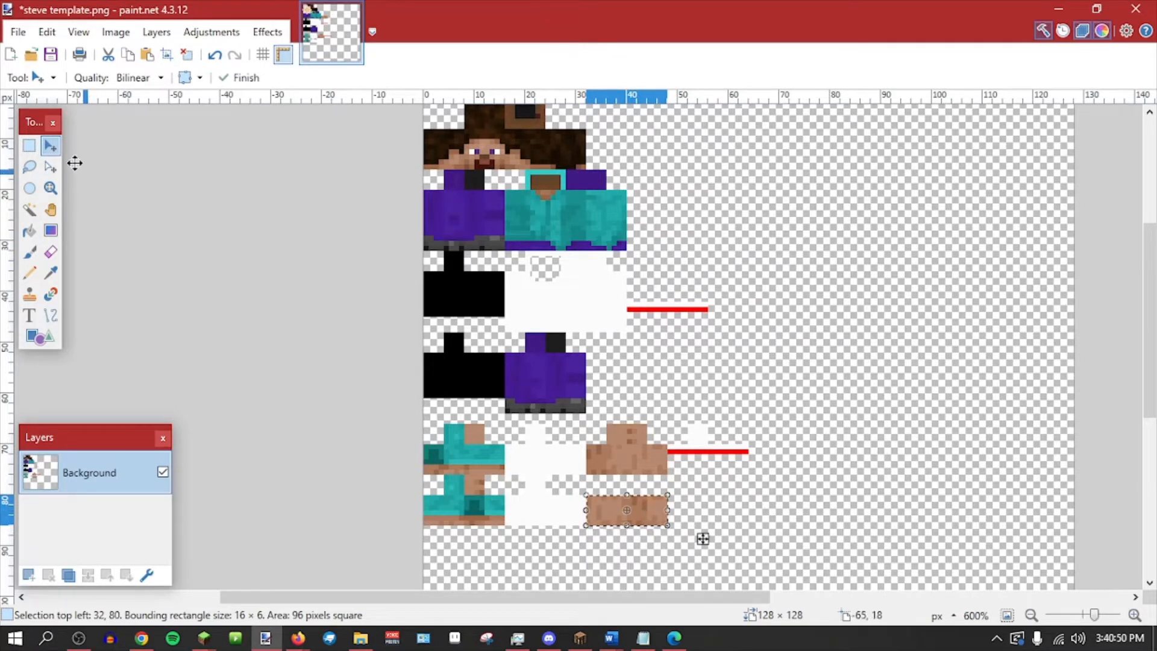
# Move a 15 × 5 px selection of the red-striped right sleeve remnant to position 48, 80 and save the image.
pyautogui.click(29, 145)
pyautogui.moveTo(705, 328); pyautogui.dragTo(628, 302)
pyautogui.click(50, 145)
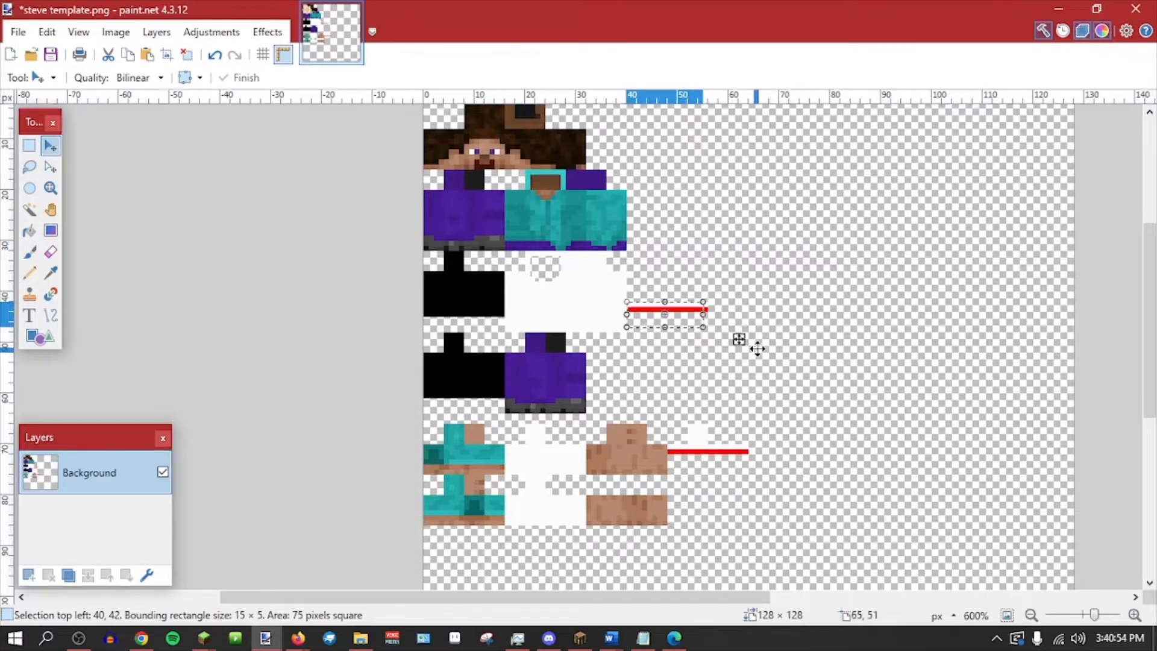
pyautogui.moveTo(739, 338); pyautogui.dragTo(784, 544)
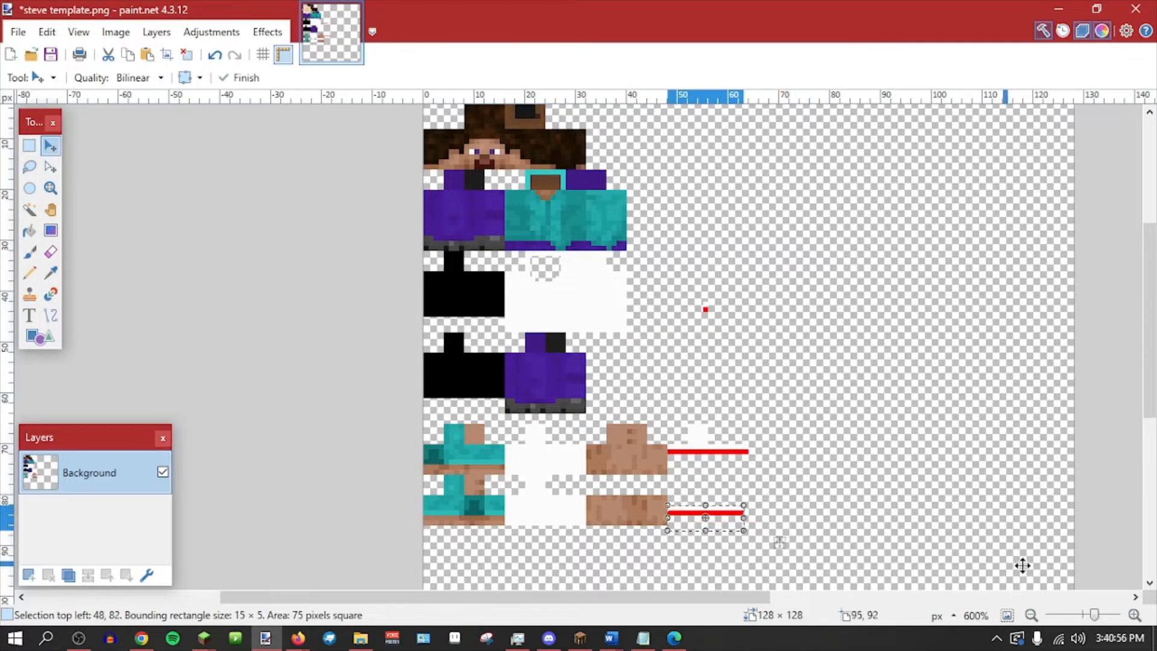
pyautogui.click(1135, 616)
pyautogui.click(1135, 615)
pyautogui.click(1135, 616)
pyautogui.moveTo(1150, 368); pyautogui.dragTo(1149, 437)
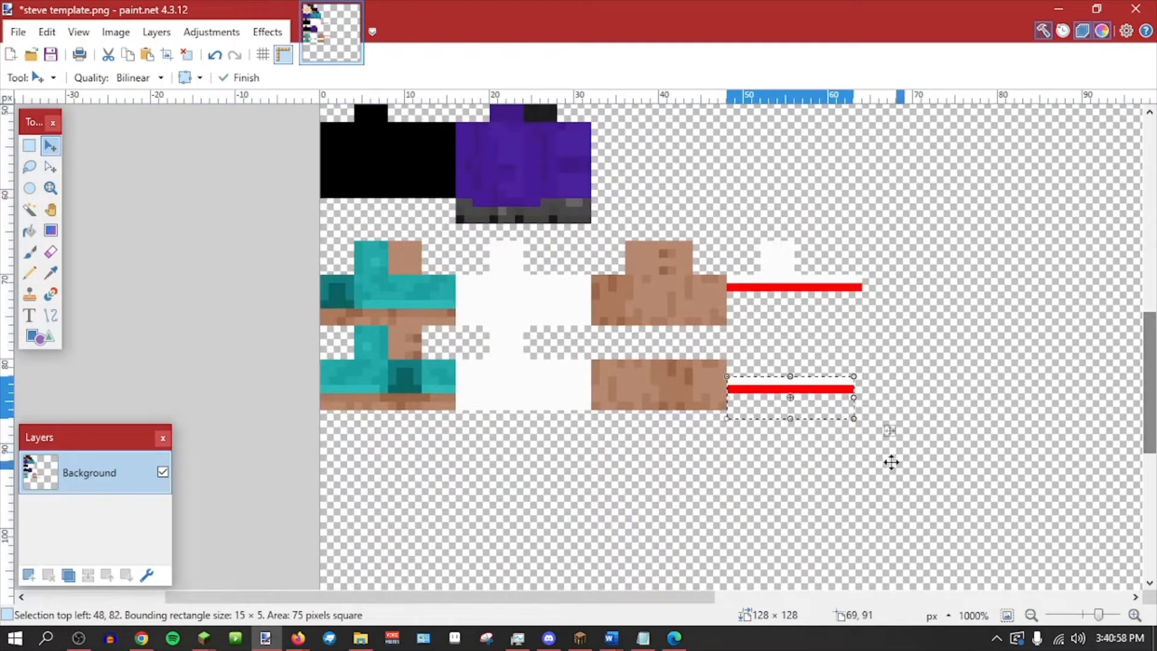
pyautogui.moveTo(890, 429); pyautogui.dragTo(890, 414)
pyautogui.hotkey('ctrl', 's')
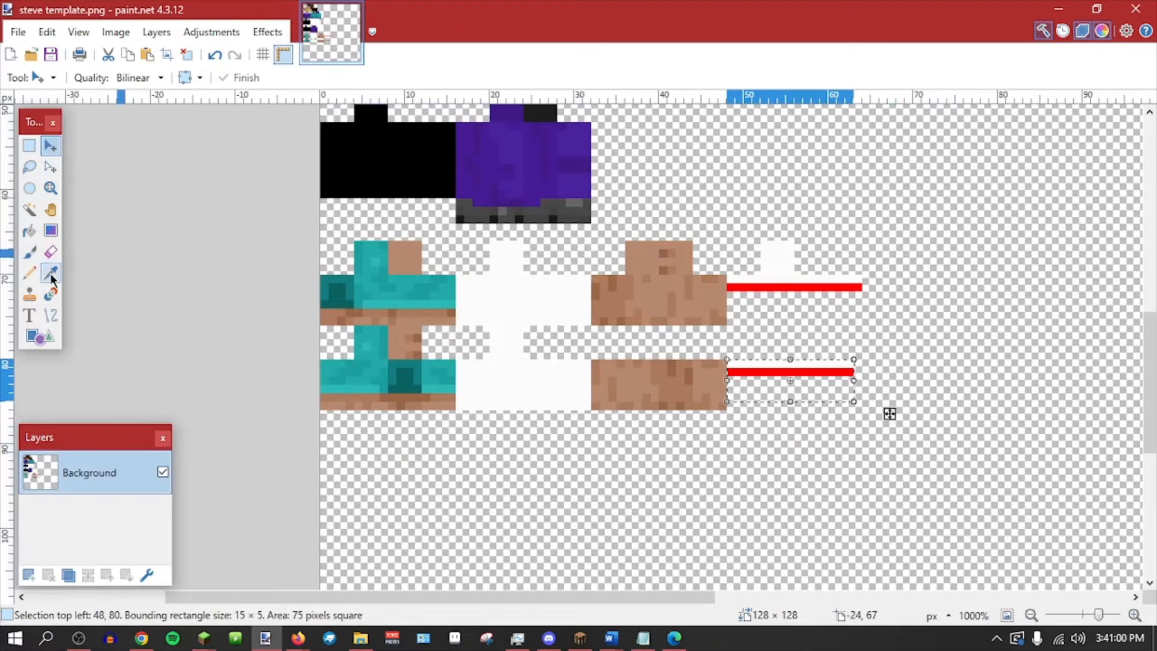
# Copy the 4 × 4 px skin square at 8, 76 to position 40, 76 above the lower right arm texture and deselect it.
pyautogui.click(51, 274)
pyautogui.press('s')
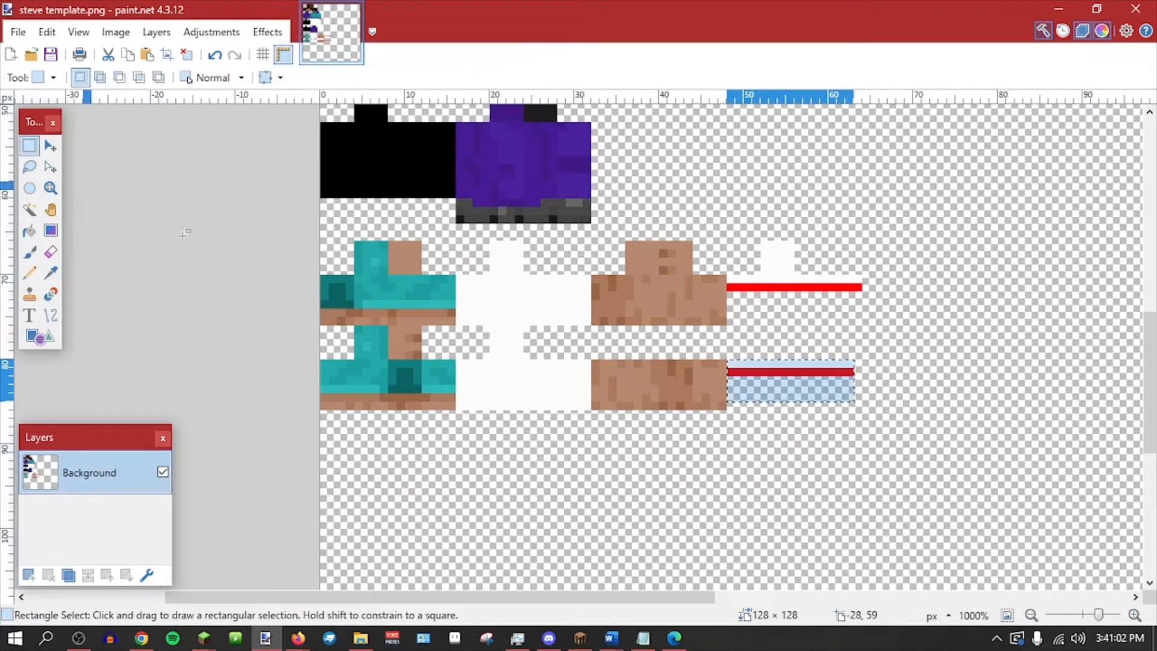
pyautogui.moveTo(420, 357); pyautogui.dragTo(388, 326)
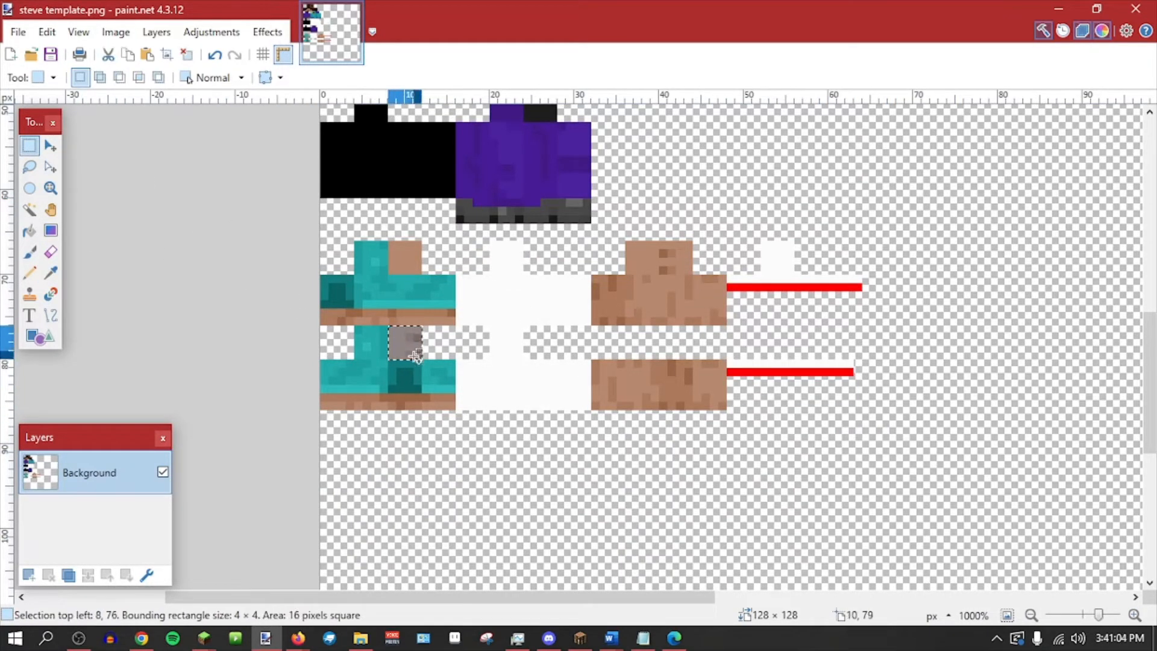
pyautogui.press('m')
pyautogui.moveTo(444, 382); pyautogui.dragTo(720, 386)
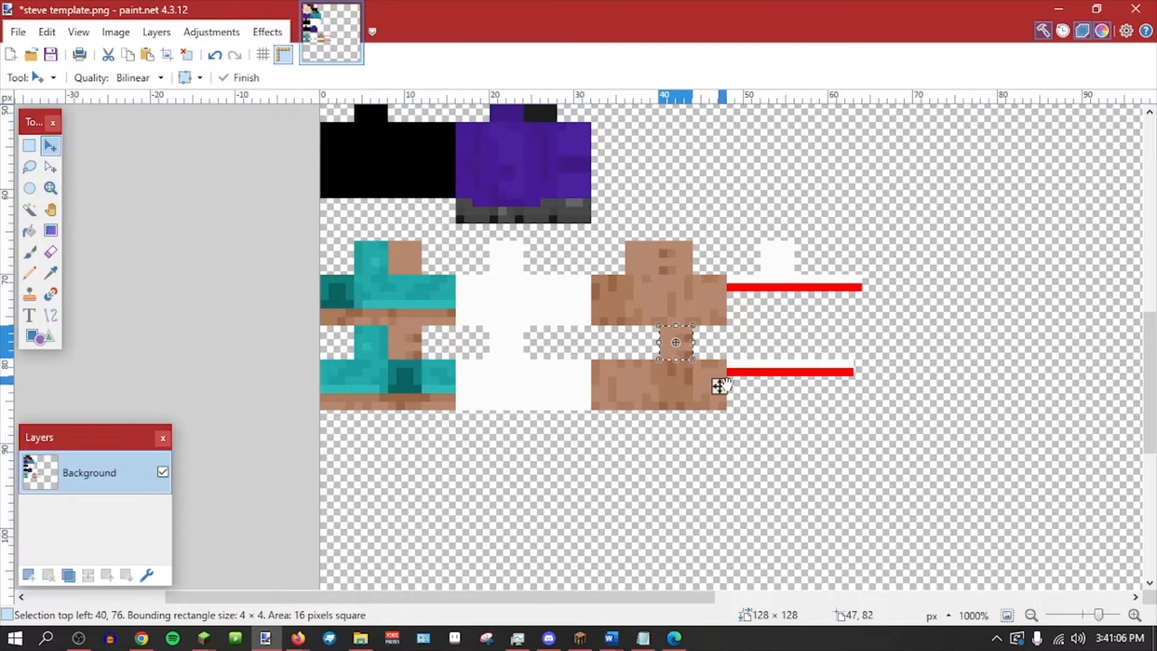
pyautogui.hotkey('ctrl', 'd')
# Paint over the darker pixels in the skin square at 8, 76 with plain skin tone and save.
pyautogui.press('k')
pyautogui.click(421, 336)
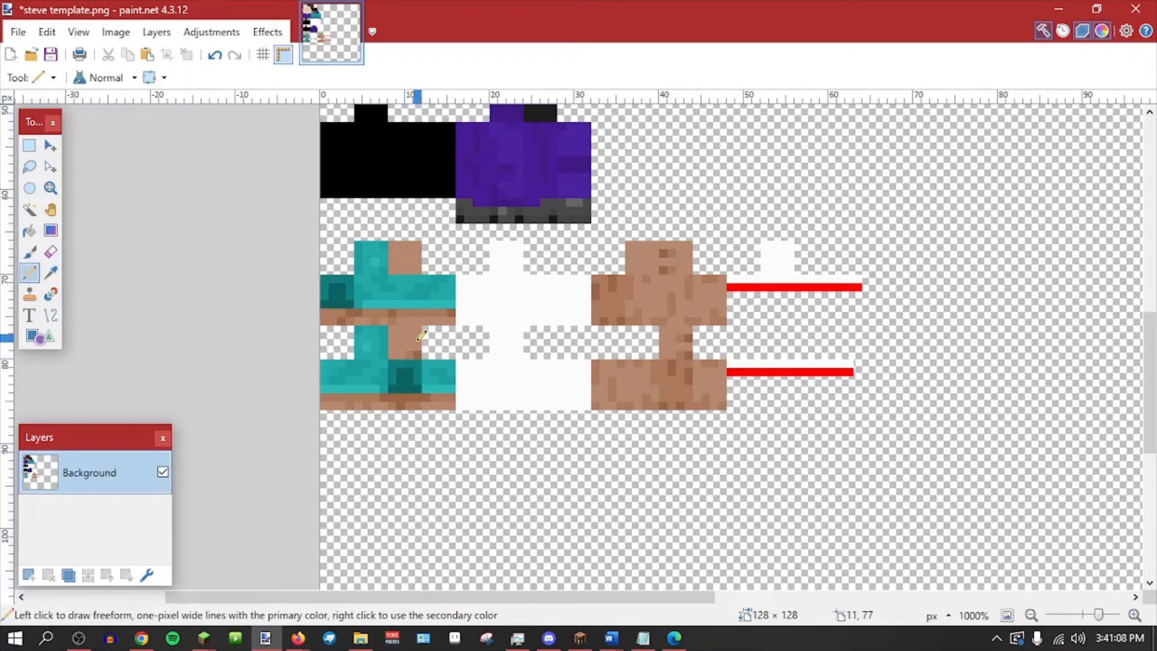
pyautogui.hotkey('ctrl', 's')
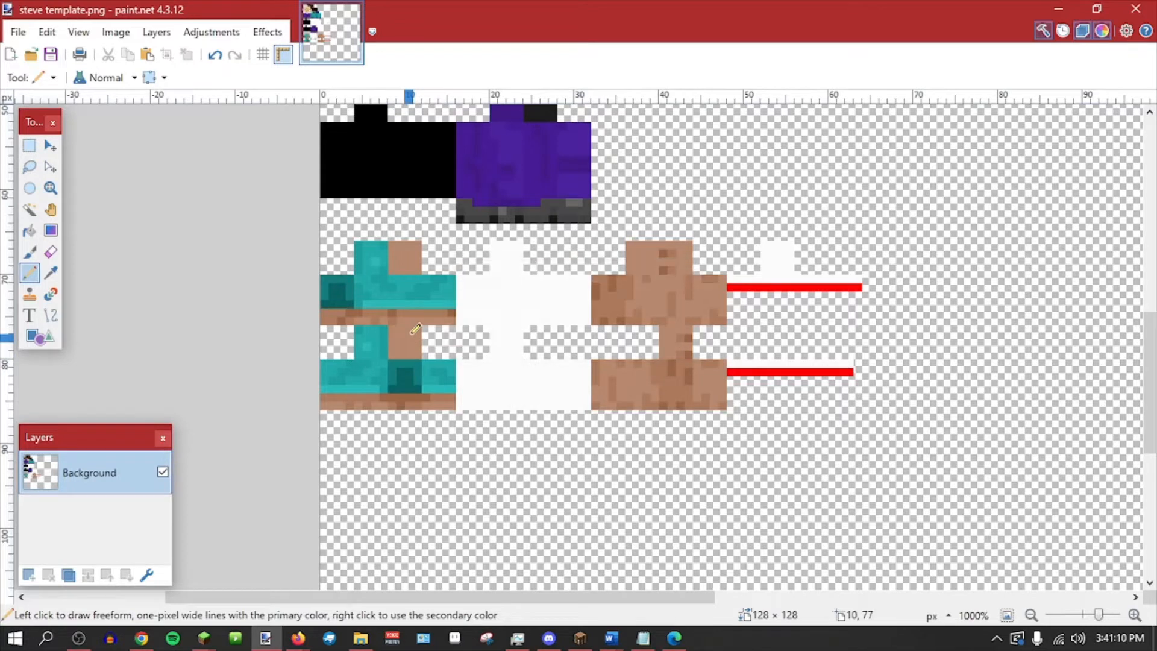
# Paint the missing white end squares on both upper sleeve textures and above the lower right sleeve's red stripe, and save.
pyautogui.click(50, 272)
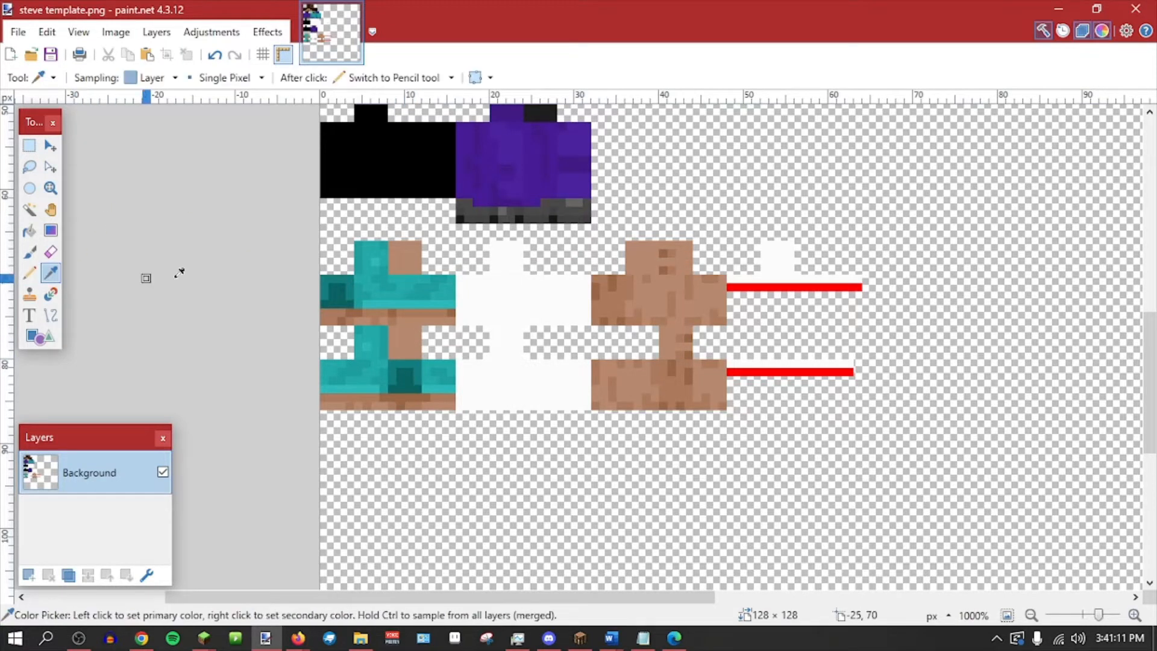
pyautogui.click(534, 288)
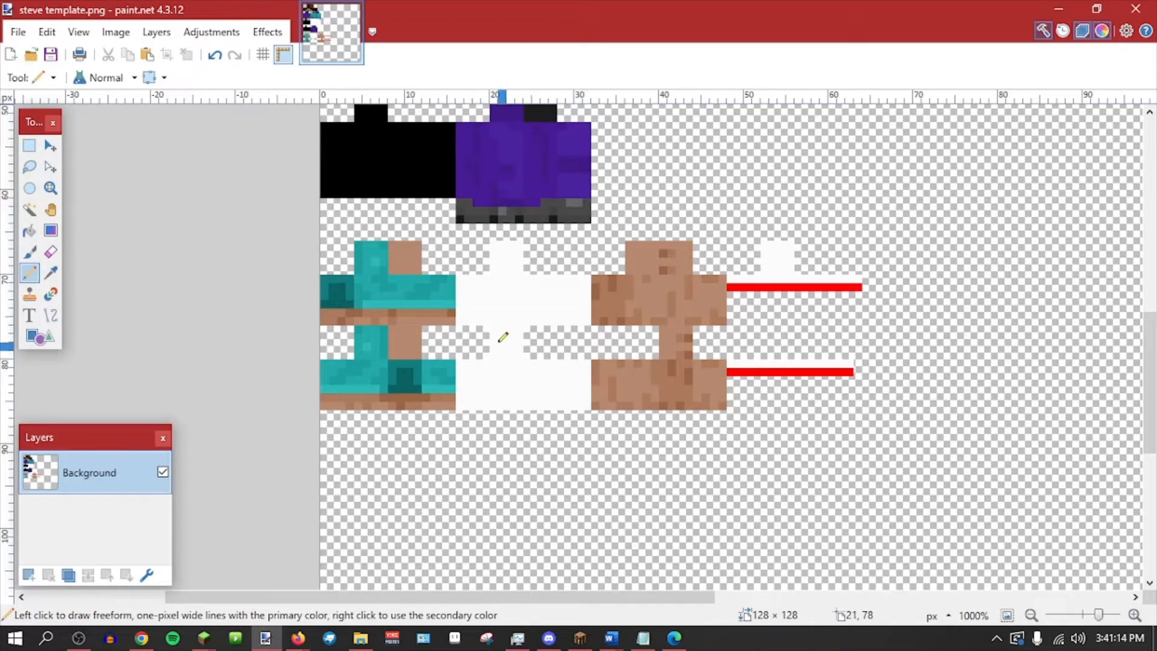
pyautogui.click(536, 326)
pyautogui.moveTo(550, 347); pyautogui.dragTo(541, 341)
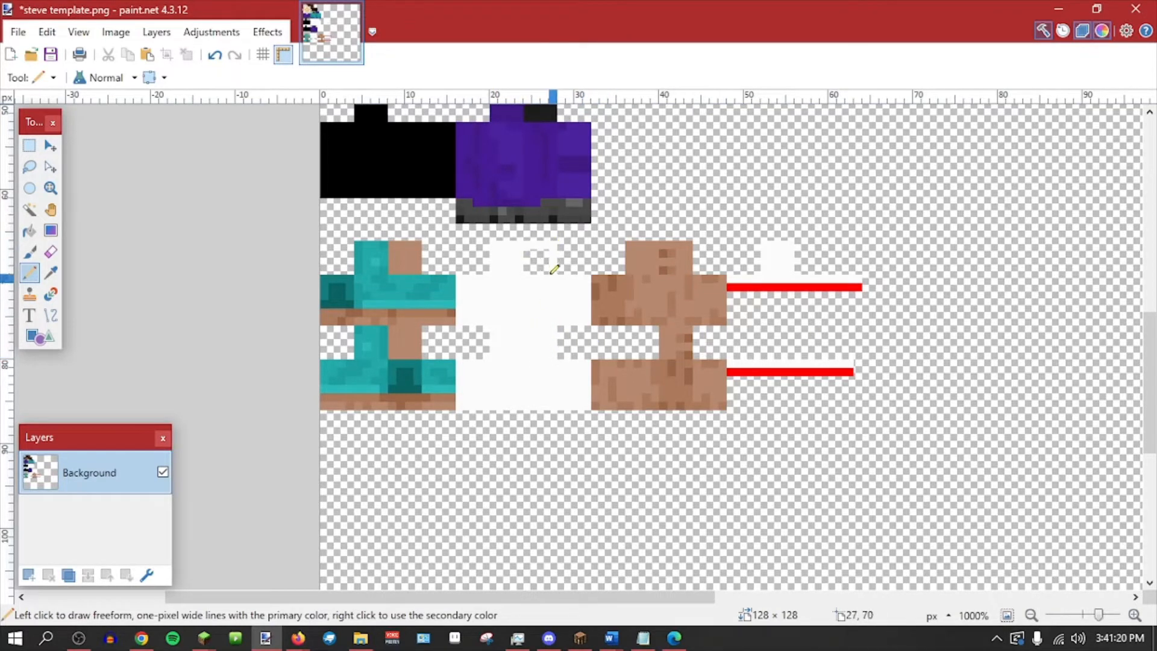
pyautogui.moveTo(551, 273); pyautogui.dragTo(548, 265)
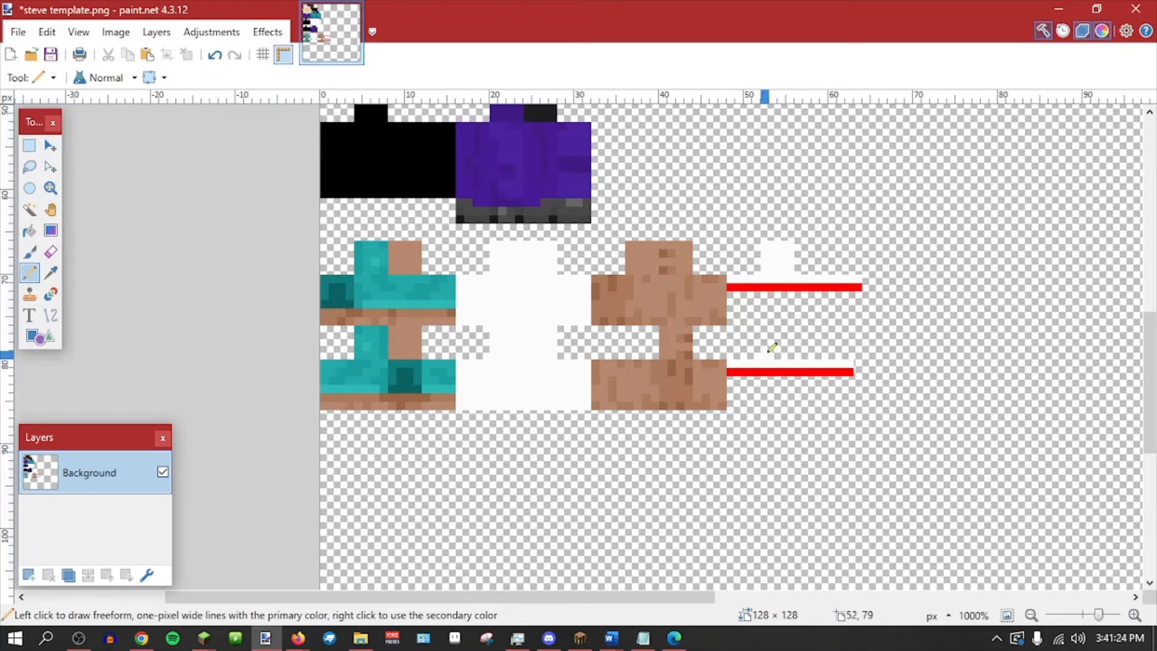
pyautogui.moveTo(784, 347); pyautogui.dragTo(787, 349)
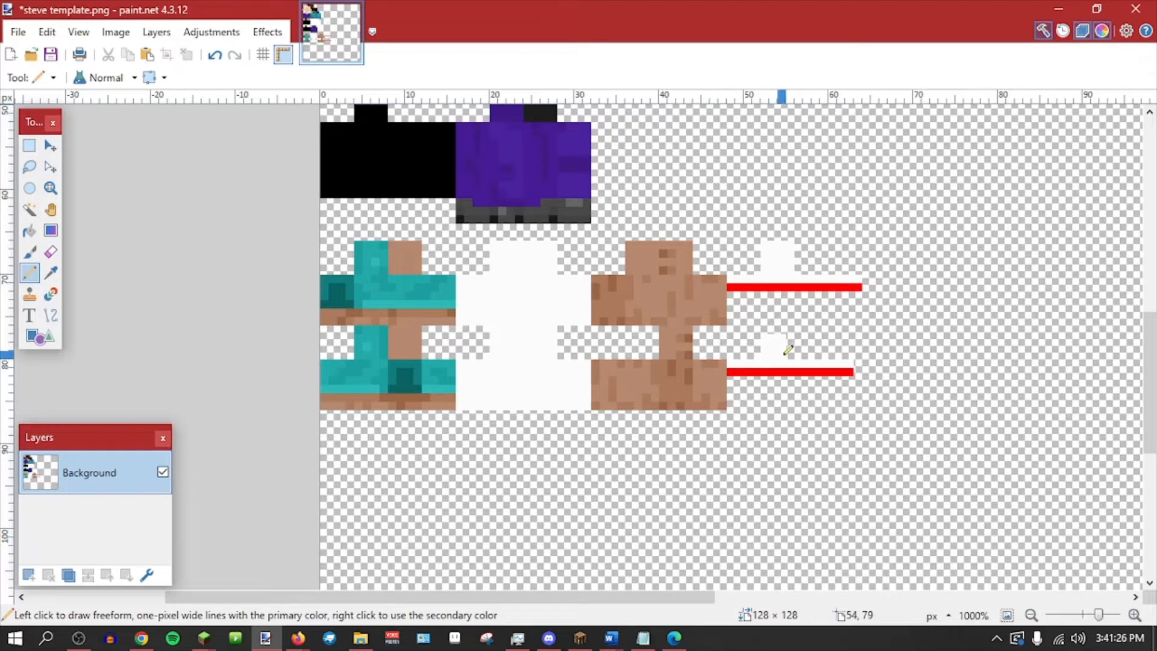
pyautogui.hotkey('ctrl', 's')
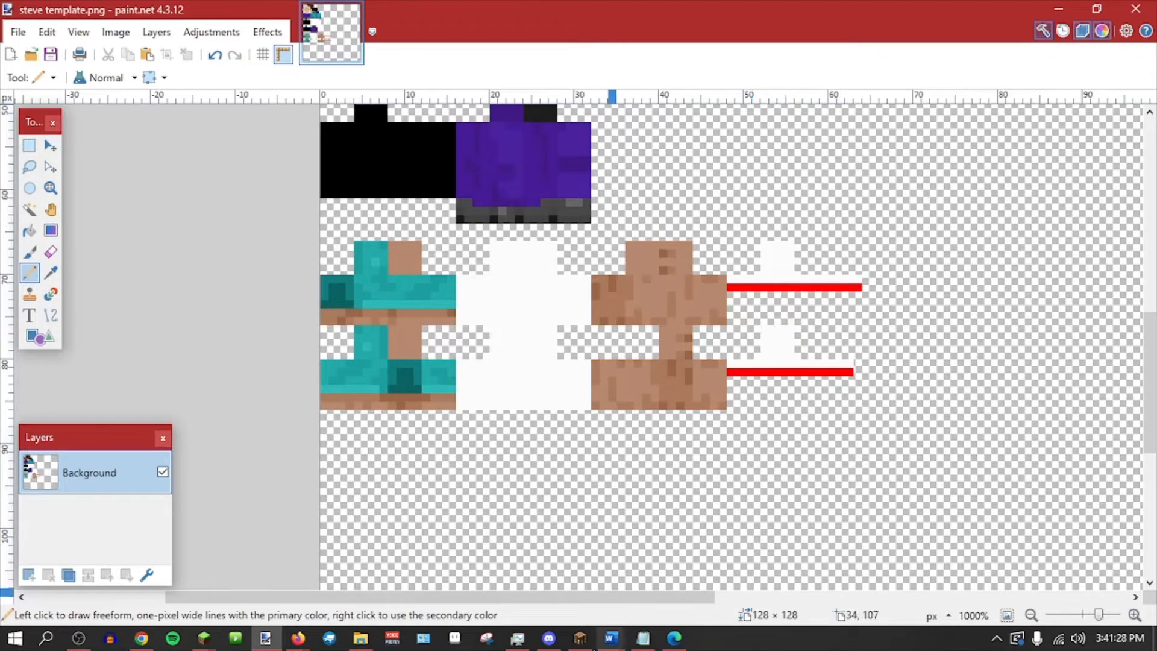
# Switch to the Minecraft model editor, reload the skin, and return to paint.net.
pyautogui.hotkey('alt', 'Tab')
pyautogui.click(226, 594)
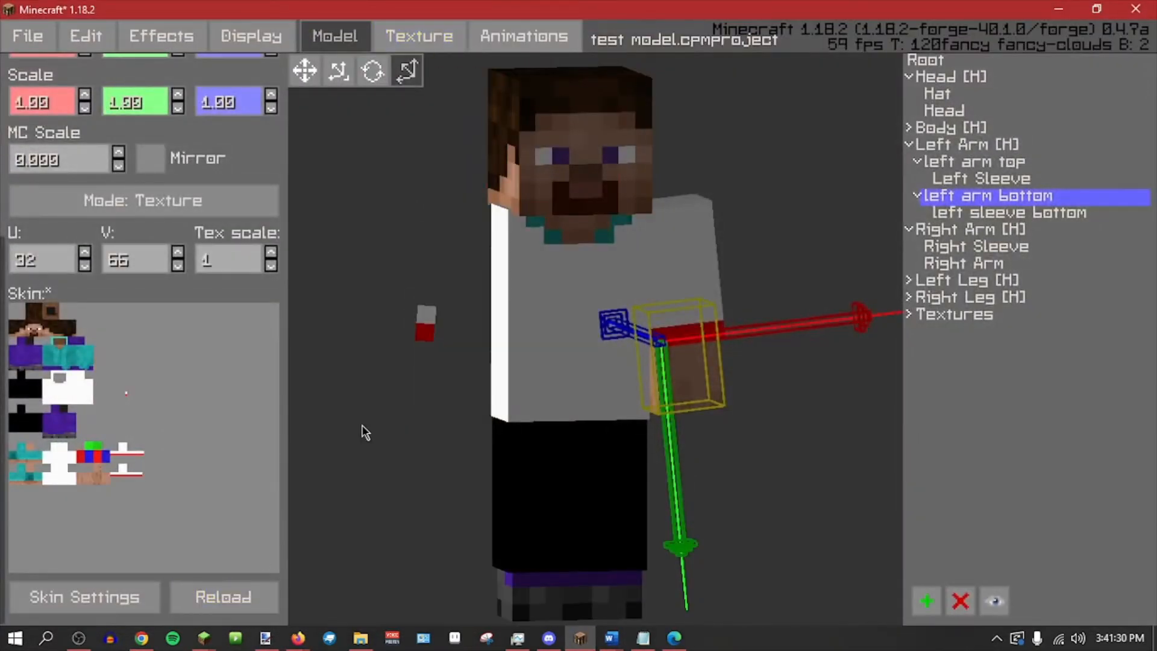
pyautogui.hotkey('alt', 'Tab')
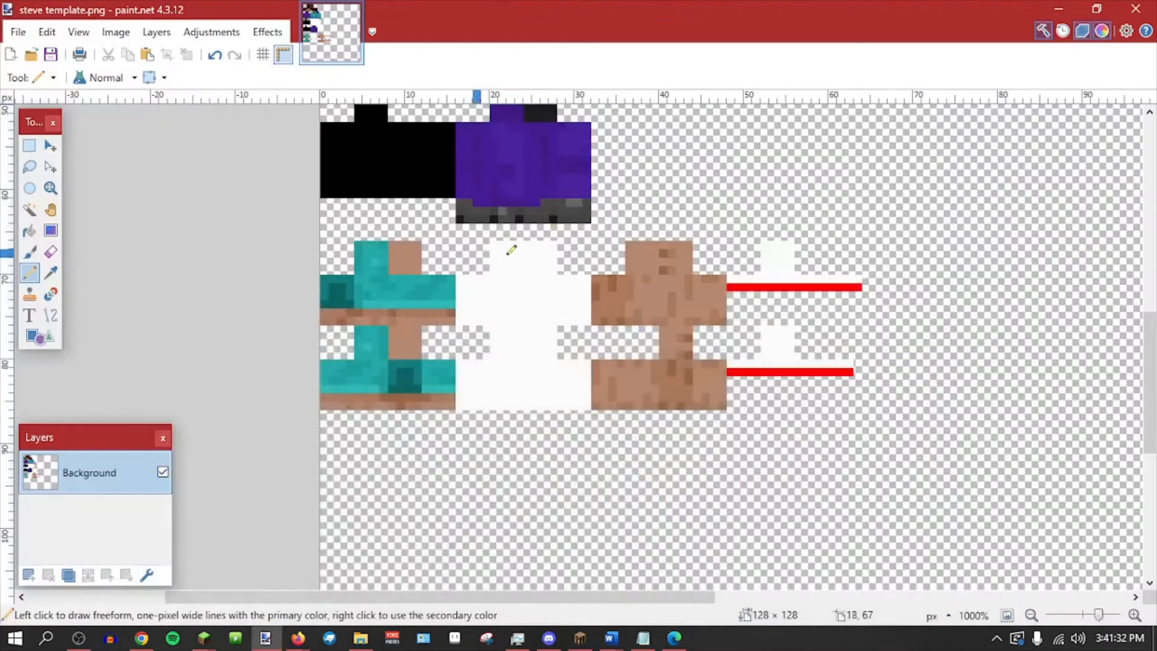
# Erase the leftover sleeve pixels at the right sleeve's old location and save the image.
pyautogui.scroll(5, 241, 315)
pyautogui.click(790, 355)
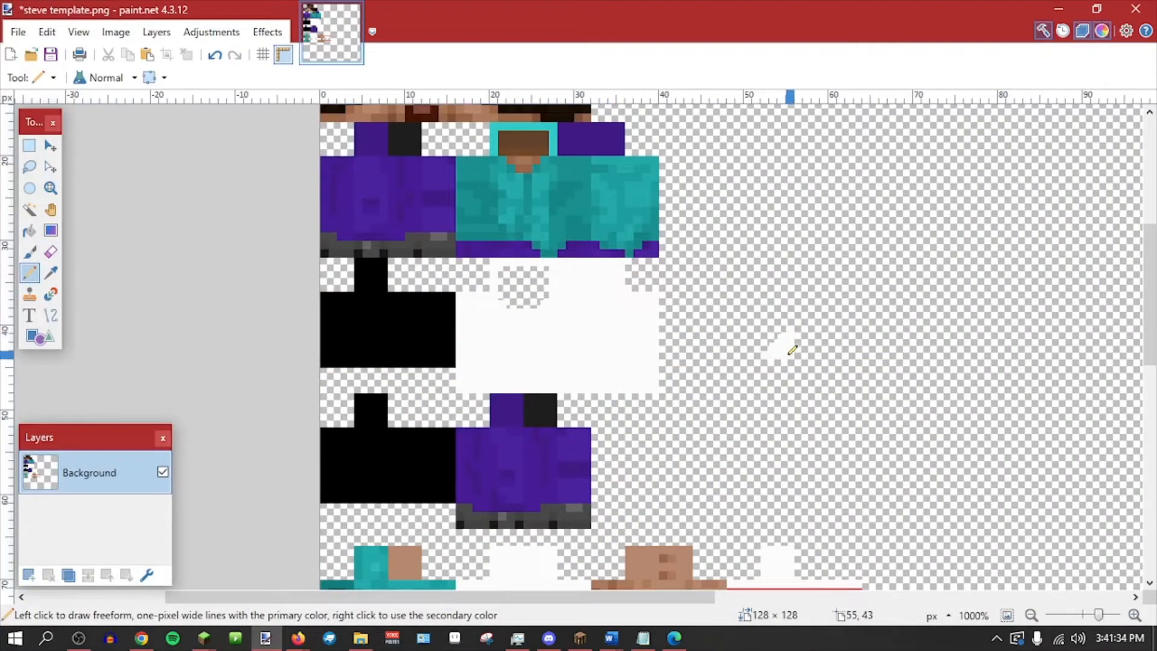
pyautogui.hotkey('ctrl', 'z')
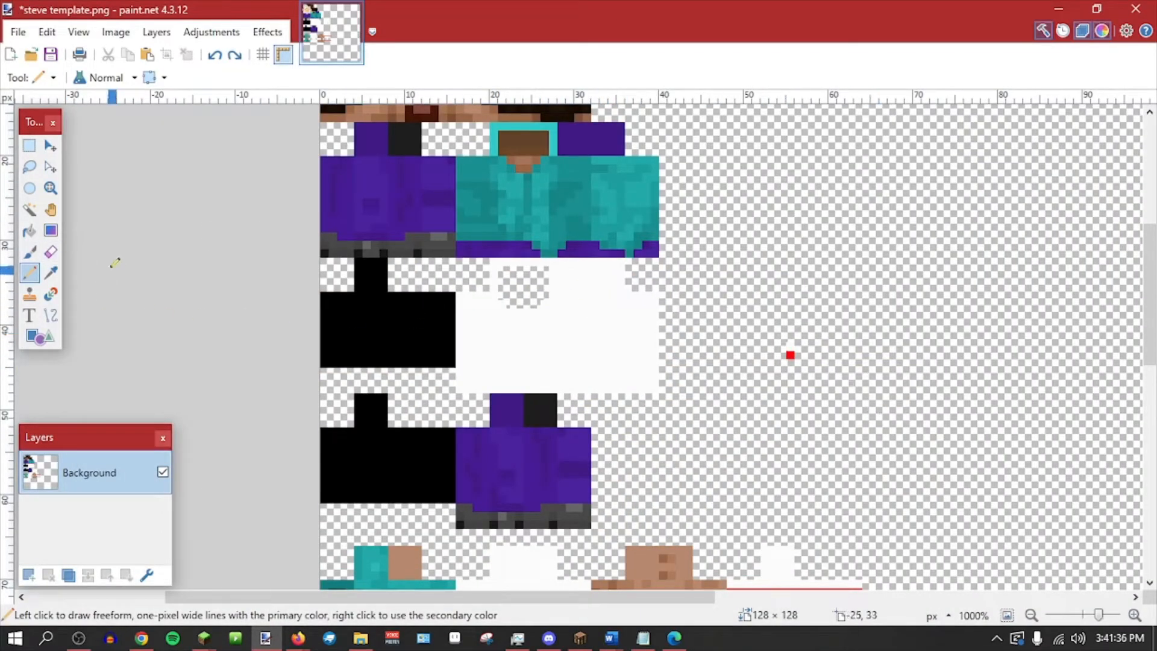
pyautogui.press('e')
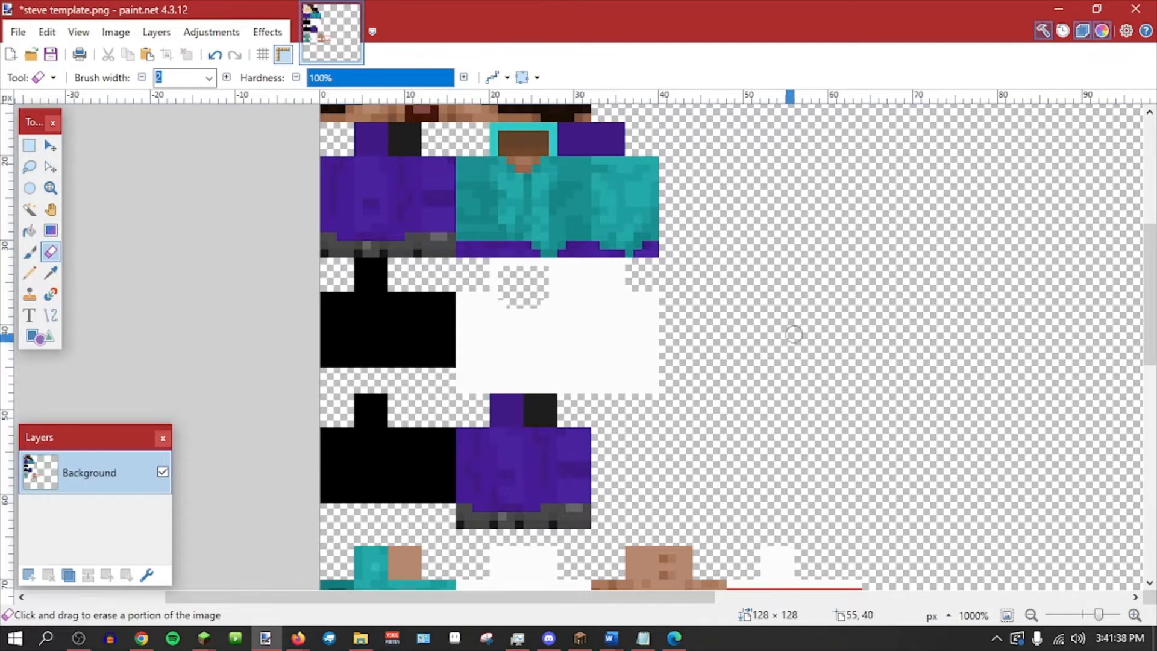
pyautogui.hotkey('ctrl', 's')
# Switch to the Minecraft model editor, reload the skin, and show the texture editing view.
pyautogui.hotkey('alt', 'Tab')
pyautogui.click(223, 596)
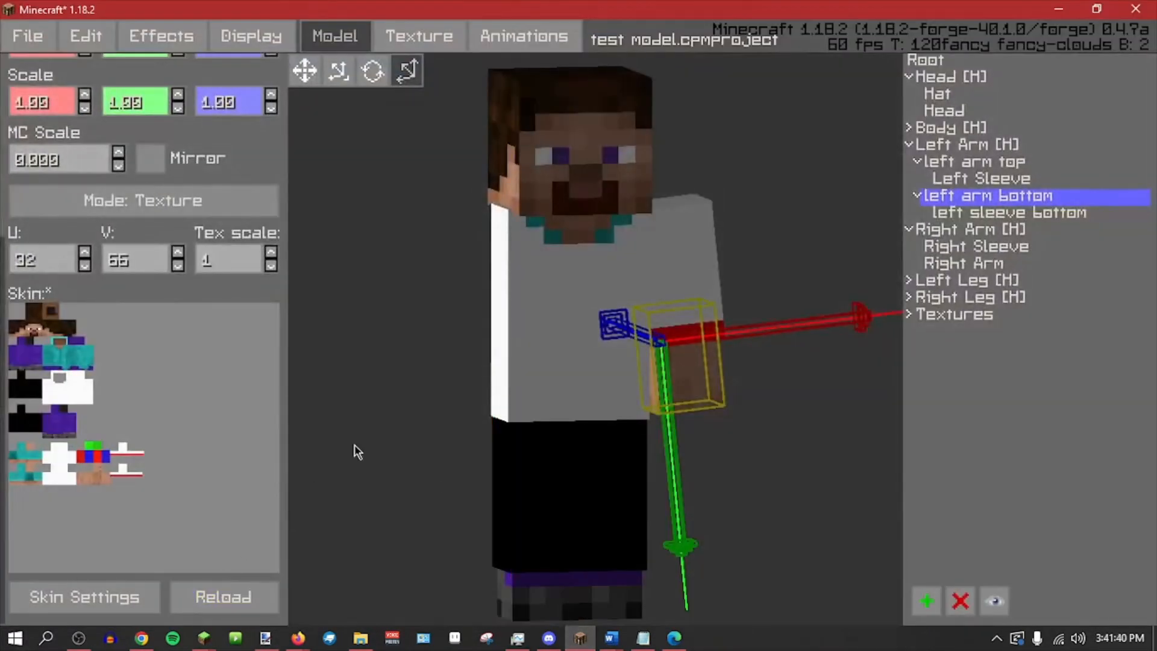
pyautogui.click(412, 40)
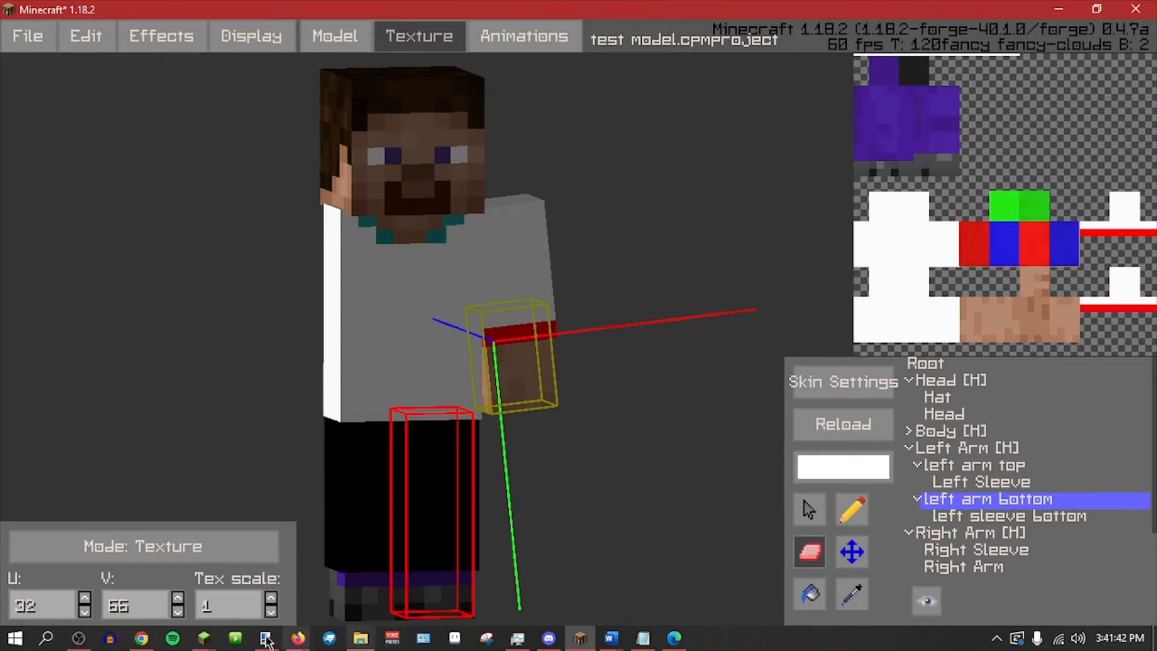
# In paint.net, add the missing end column of the lower right sleeve strip in red and white, matching the strip above, and save.
pyautogui.click(266, 638)
pyautogui.scroll(-3, 429, 444)
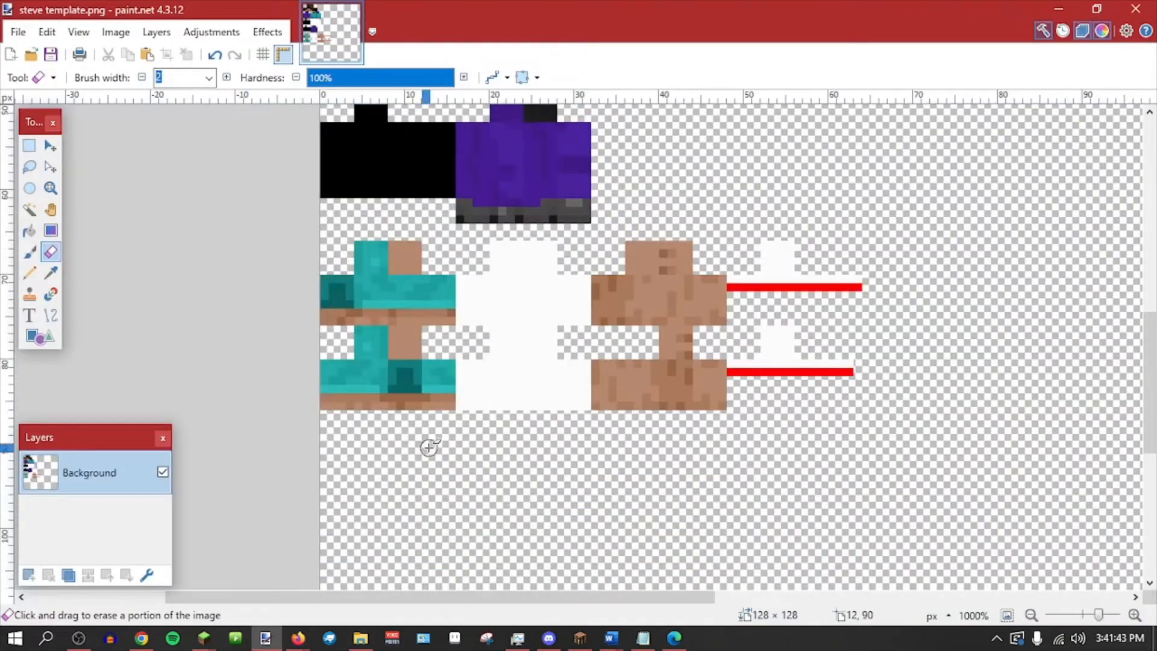
pyautogui.click(51, 272)
pyautogui.click(850, 371)
pyautogui.click(858, 371)
pyautogui.click(51, 272)
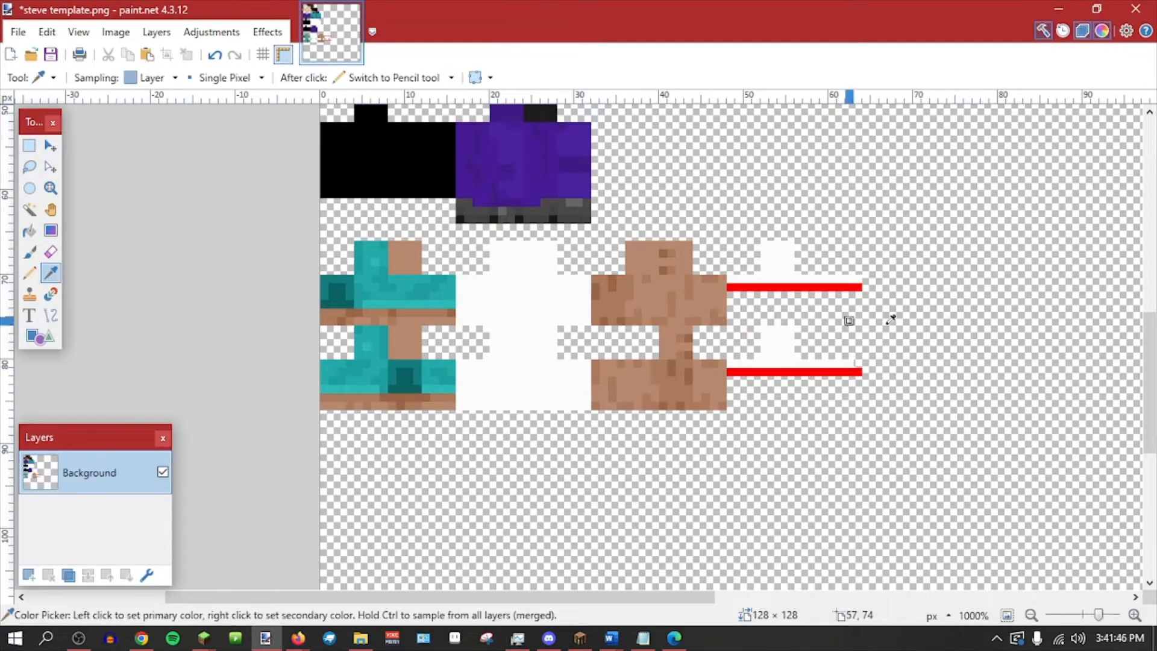
pyautogui.click(851, 362)
pyautogui.hotkey('ctrl', 's')
# Reload the skin in the Minecraft model editor, return to the model editing view, and select Right Arm.
pyautogui.click(577, 637)
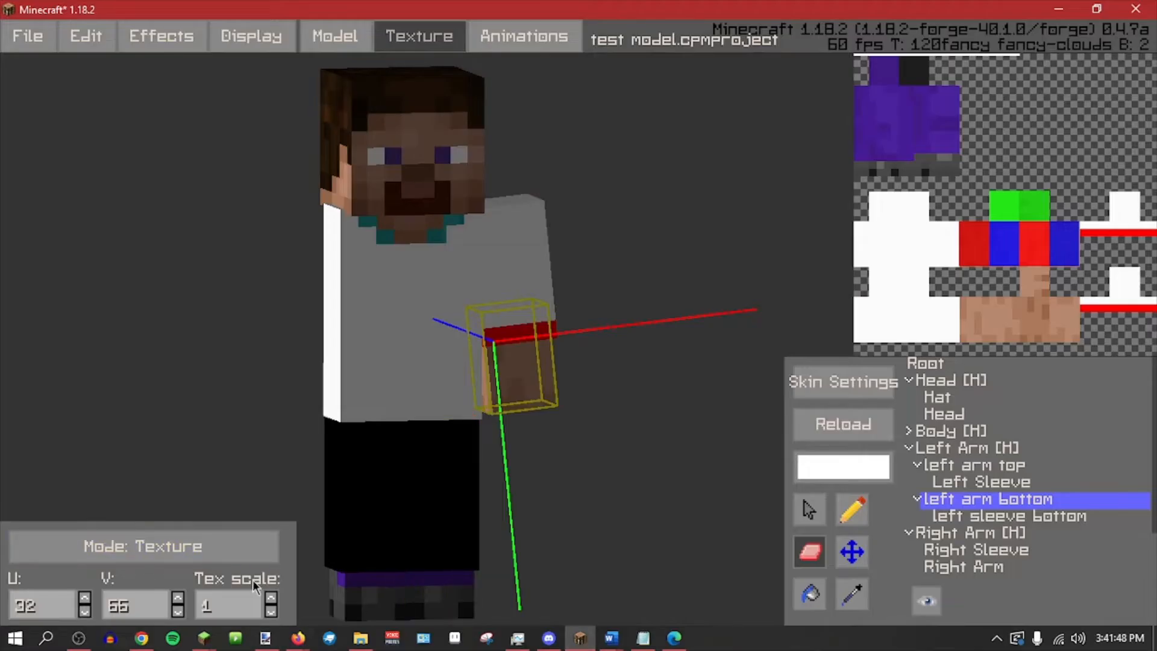
pyautogui.click(872, 417)
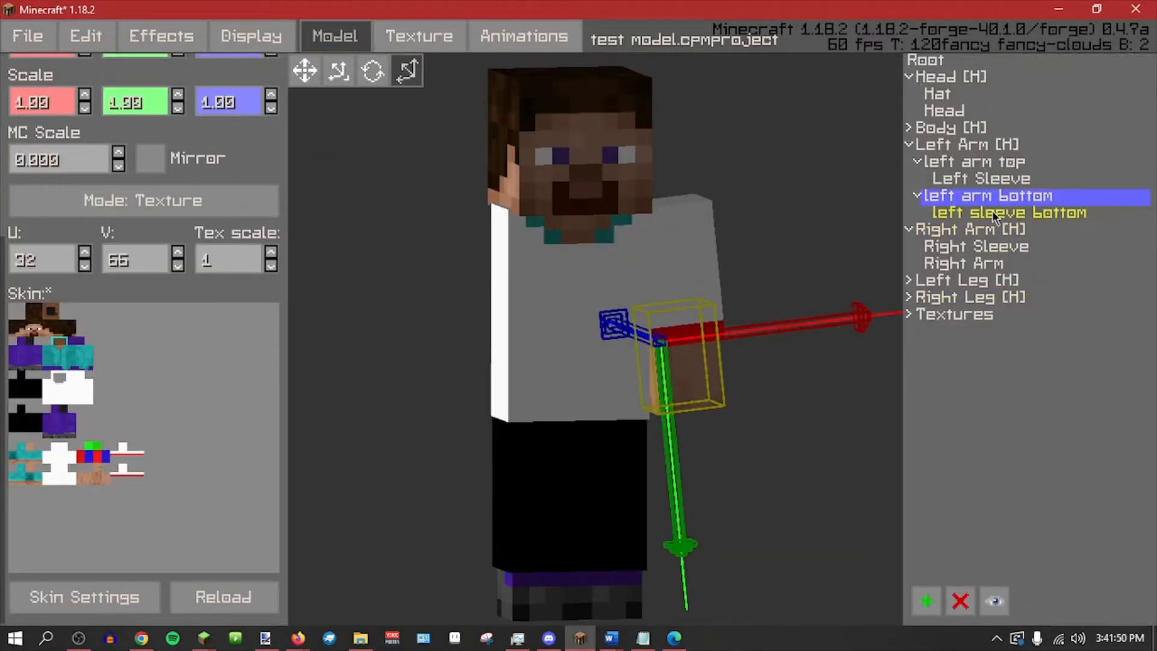
pyautogui.click(991, 230)
pyautogui.click(951, 247)
pyautogui.click(954, 266)
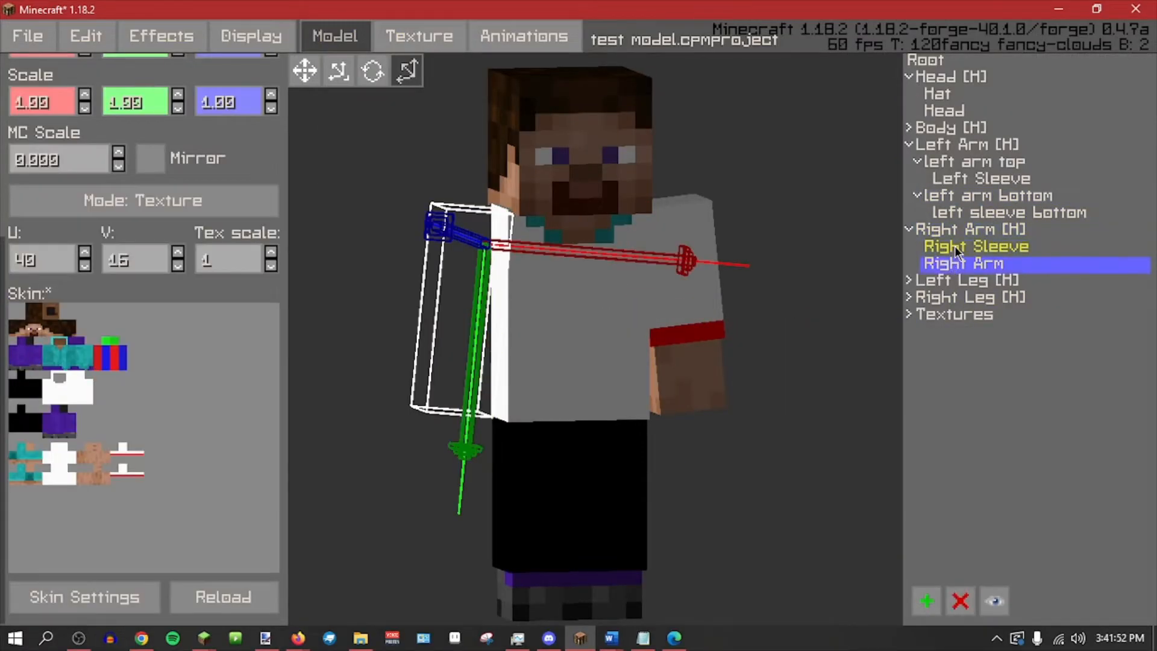
# Move Right Sleeve so it is nested under the Right Arm cube, and expand that branch.
pyautogui.rightClick(971, 253)
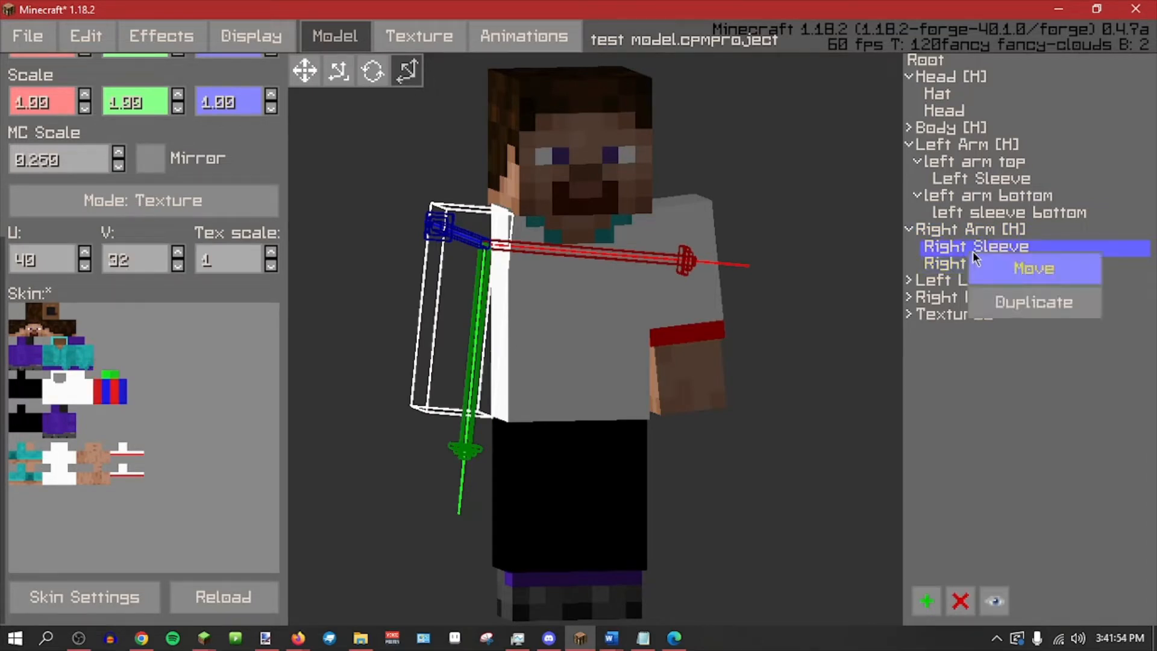
pyautogui.click(1006, 268)
pyautogui.click(988, 264)
pyautogui.click(925, 249)
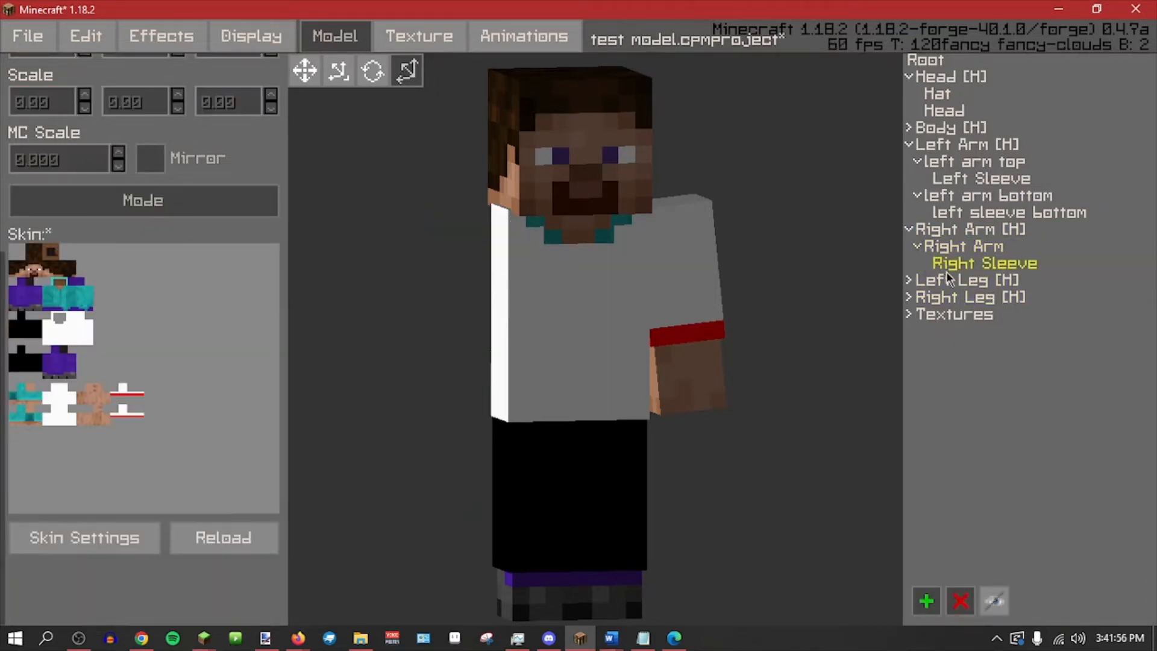
# Shorten the Right Arm cube's vertical size to 6 with the Size tool.
pyautogui.click(949, 268)
pyautogui.click(944, 250)
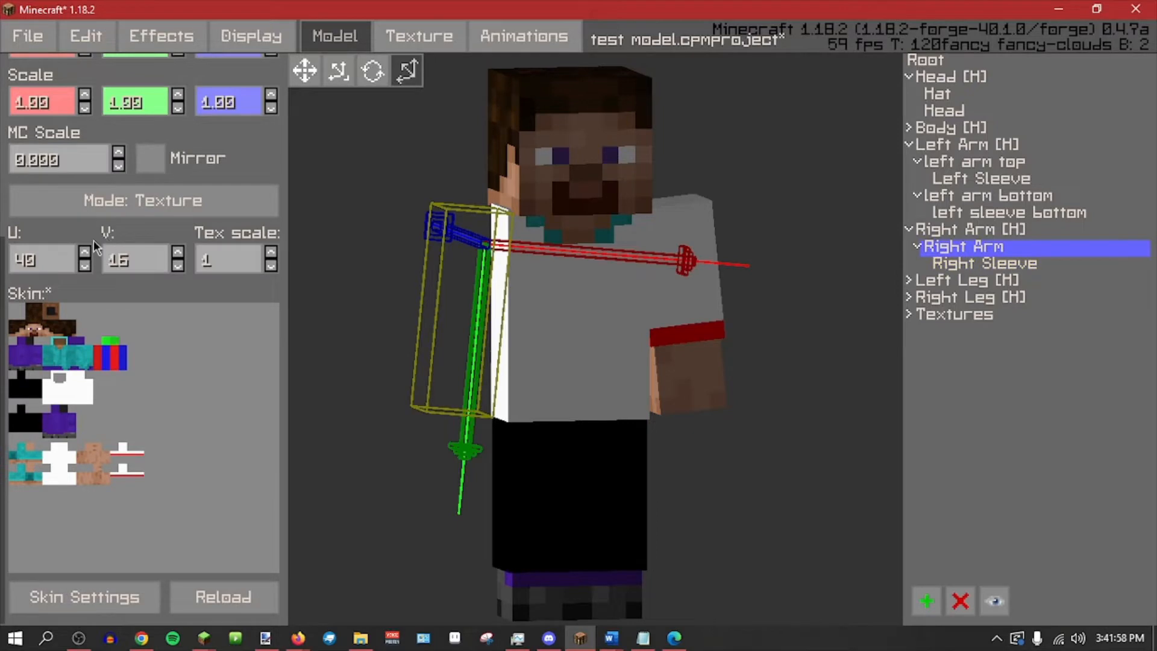
pyautogui.scroll(5, 96, 246)
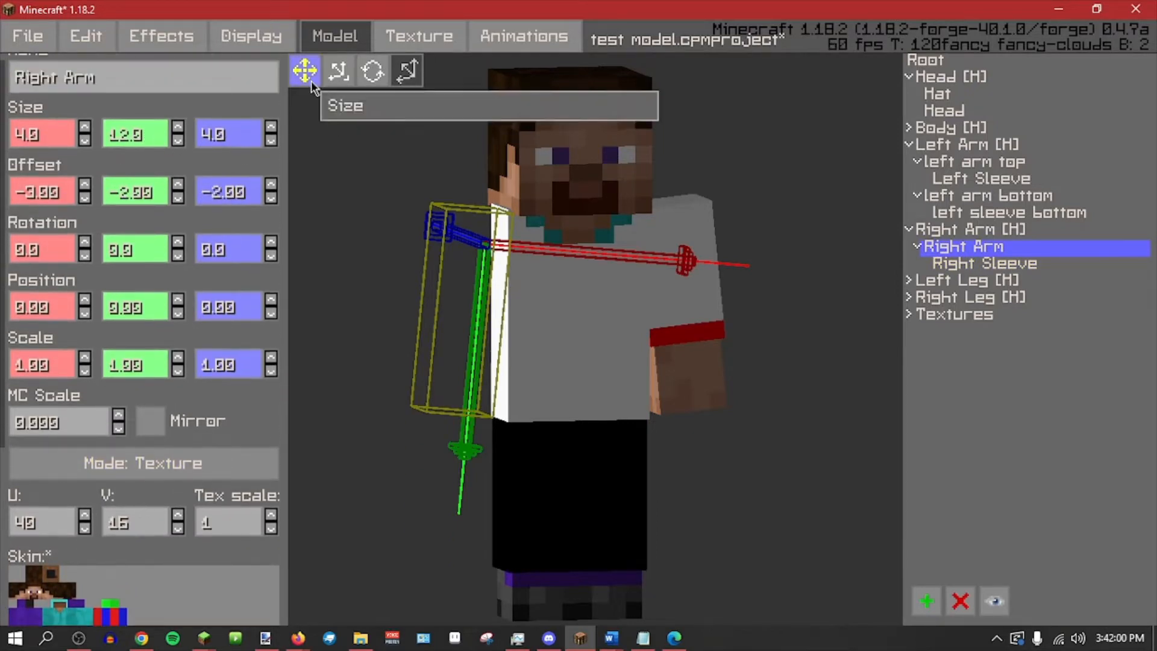
pyautogui.click(312, 83)
pyautogui.moveTo(438, 501); pyautogui.dragTo(465, 363)
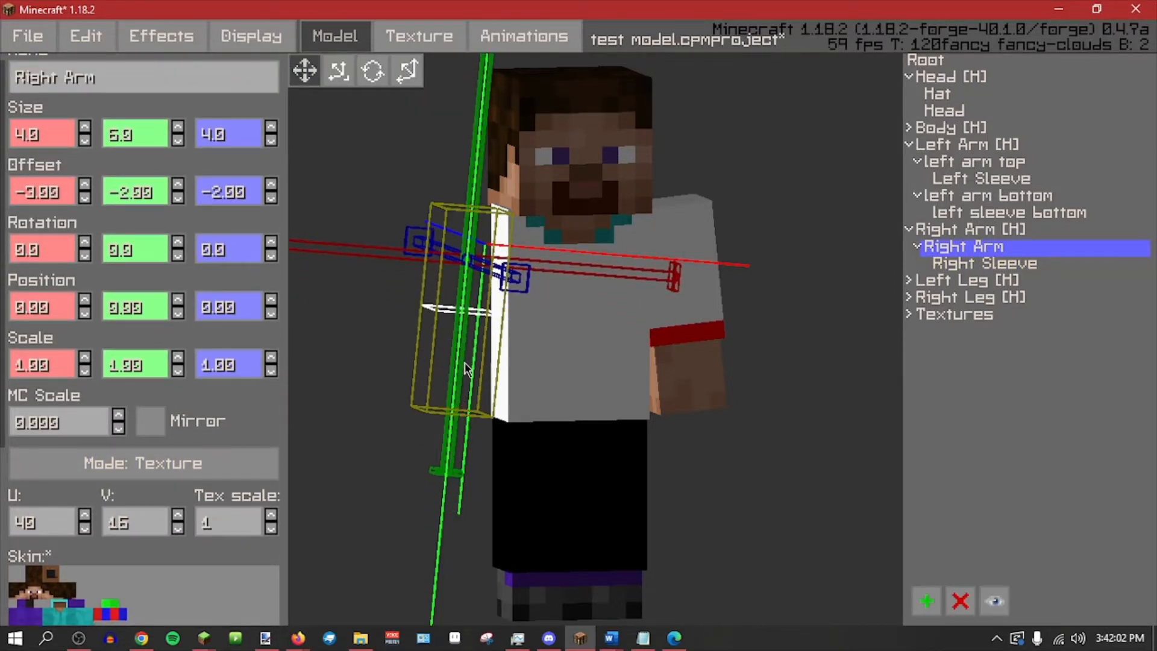
# Shorten the Right Sleeve cube's vertical size to 6 to match the shortened Right Arm.
pyautogui.click(982, 264)
pyautogui.moveTo(440, 515); pyautogui.dragTo(461, 396)
# Set the Right Arm cube's texture U offset to 0.
pyautogui.click(994, 246)
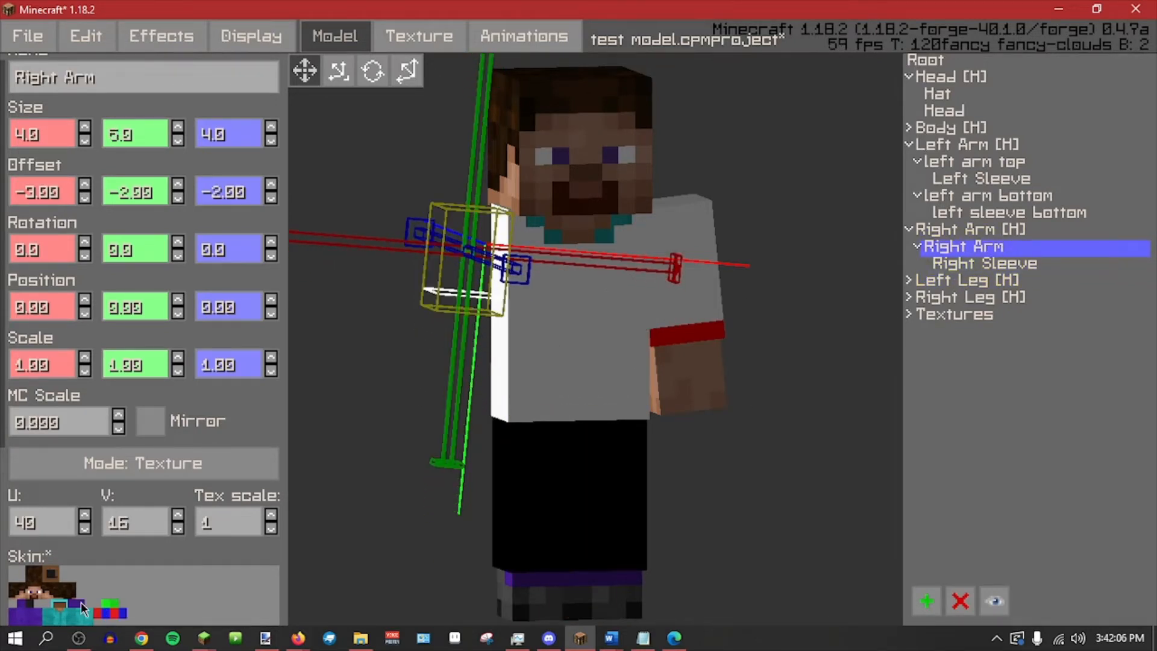
pyautogui.scroll(-3, 83, 603)
pyautogui.keyDown('shift'); pyautogui.click(86, 345); pyautogui.keyUp('shift')
pyautogui.keyDown('shift'); pyautogui.click(85, 346); pyautogui.keyUp('shift')
pyautogui.keyDown('shift'); pyautogui.click(86, 345); pyautogui.keyUp('shift')
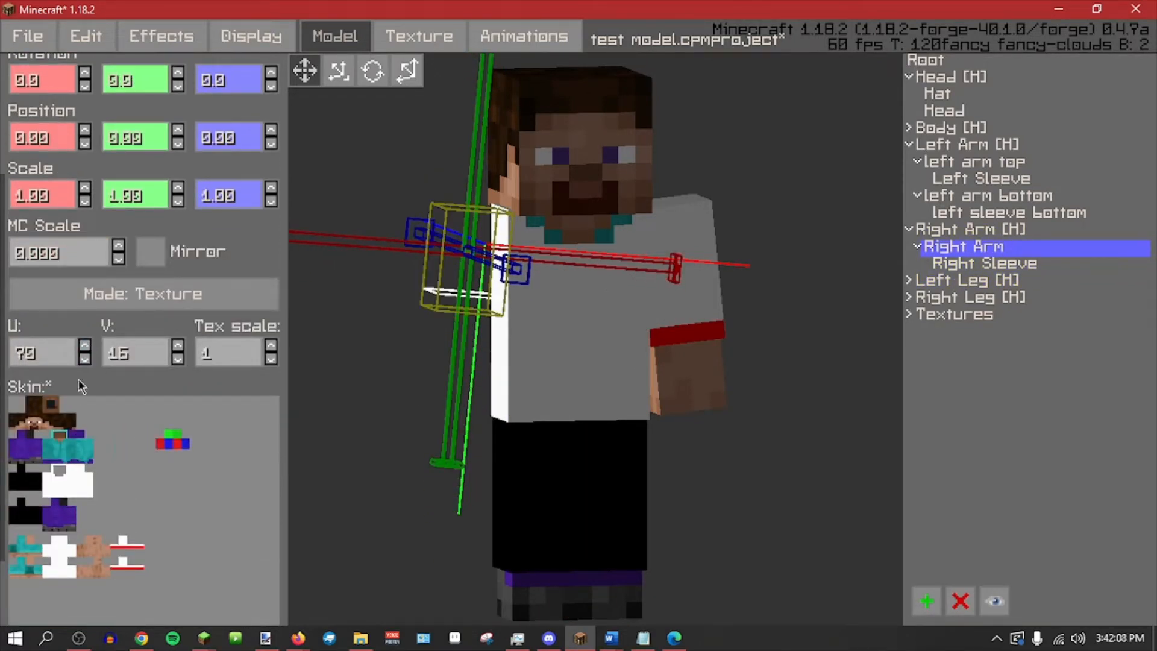
pyautogui.keyDown('shift'); pyautogui.click(83, 361); pyautogui.keyUp('shift')
pyautogui.keyDown('shift'); pyautogui.click(83, 361); pyautogui.keyUp('shift')
pyautogui.keyDown('shift'); pyautogui.click(84, 361); pyautogui.keyUp('shift')
pyautogui.keyDown('shift'); pyautogui.click(83, 361); pyautogui.keyUp('shift')
pyautogui.keyDown('shift'); pyautogui.click(83, 360); pyautogui.keyUp('shift')
pyautogui.keyDown('shift'); pyautogui.click(84, 361); pyautogui.keyUp('shift')
pyautogui.keyDown('shift'); pyautogui.click(83, 361); pyautogui.keyUp('shift')
# Set the Right Arm cube's texture V offset to 76, on the lower arm strip of the skin.
pyautogui.keyDown('shift'); pyautogui.click(178, 345); pyautogui.keyUp('shift')
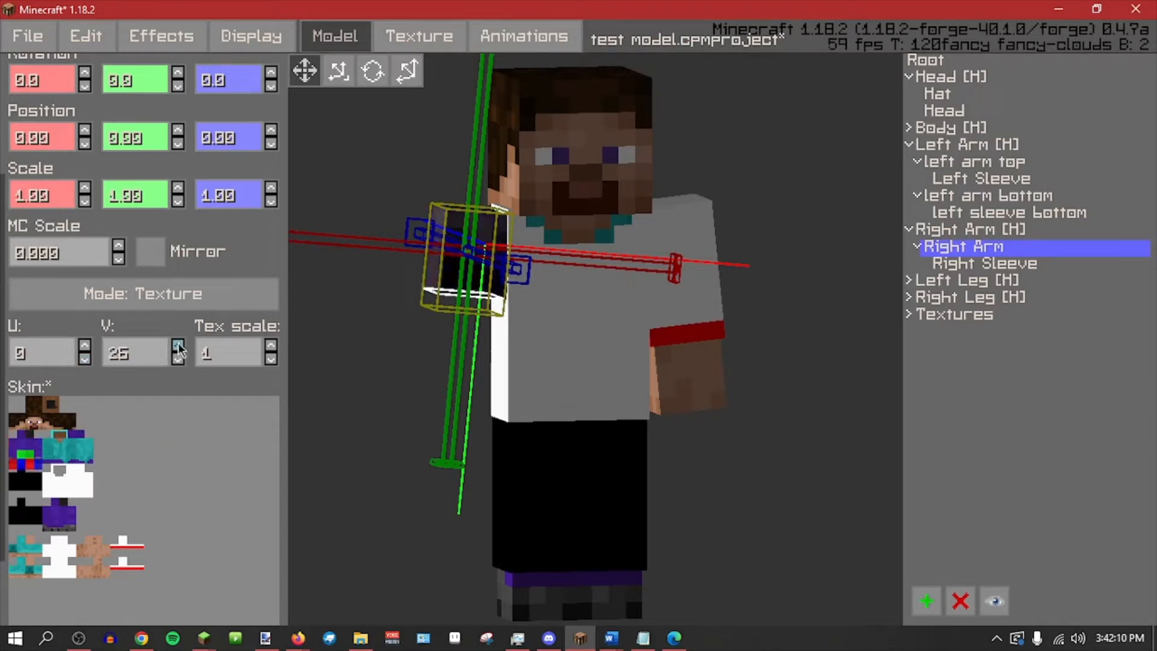
pyautogui.keyDown('shift'); pyautogui.click(178, 345); pyautogui.keyUp('shift')
pyautogui.keyDown('shift'); pyautogui.click(179, 345); pyautogui.keyUp('shift')
pyautogui.keyDown('shift'); pyautogui.click(179, 345); pyautogui.keyUp('shift')
pyautogui.keyDown('shift'); pyautogui.click(178, 345); pyautogui.keyUp('shift')
pyautogui.keyDown('shift'); pyautogui.click(178, 345); pyautogui.keyUp('shift')
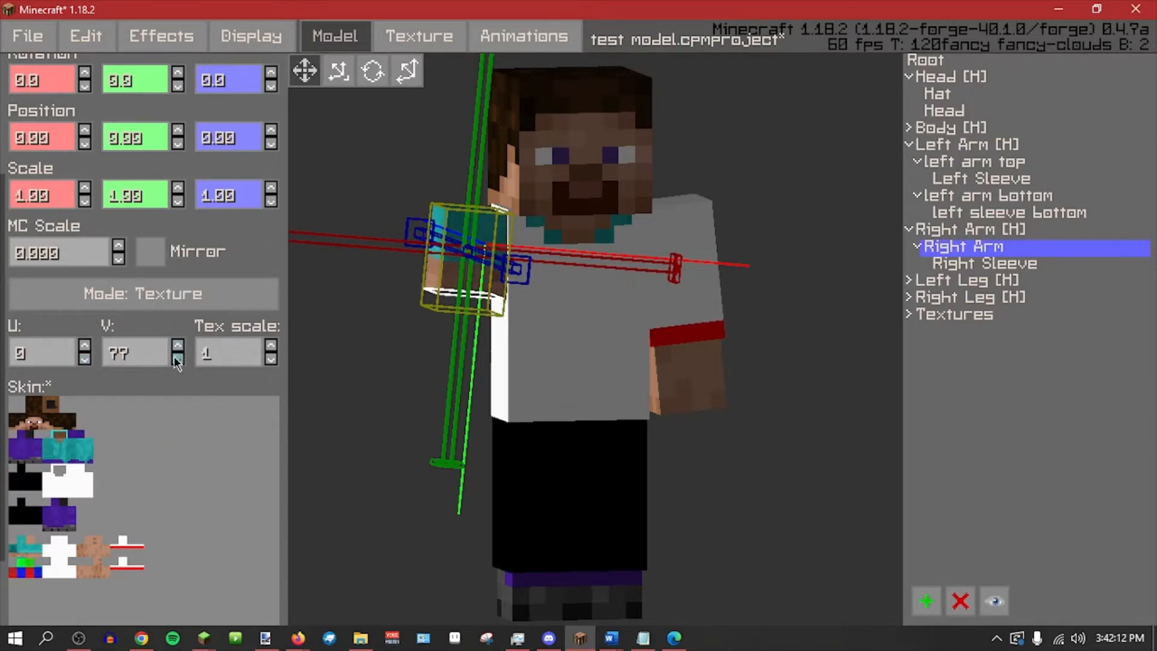
pyautogui.click(174, 357)
# Examine where the Right Arm cube maps on the skin in the texture view, and return to model editing.
pyautogui.moveTo(828, 512); pyautogui.dragTo(803, 520, button='middle')
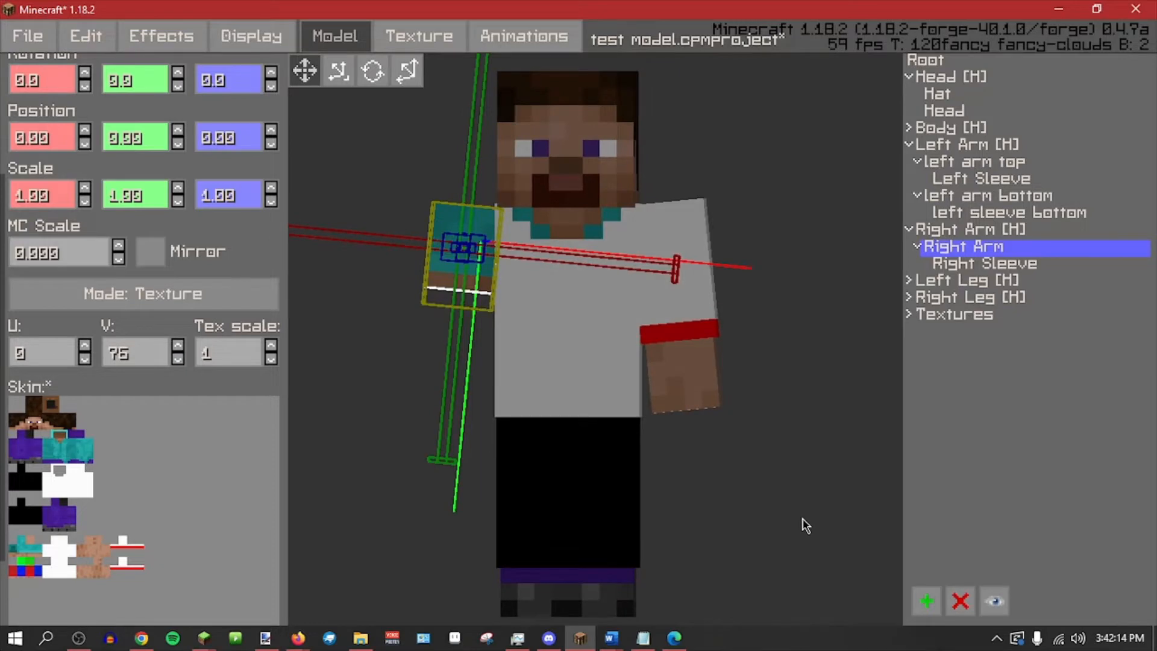
pyautogui.click(419, 37)
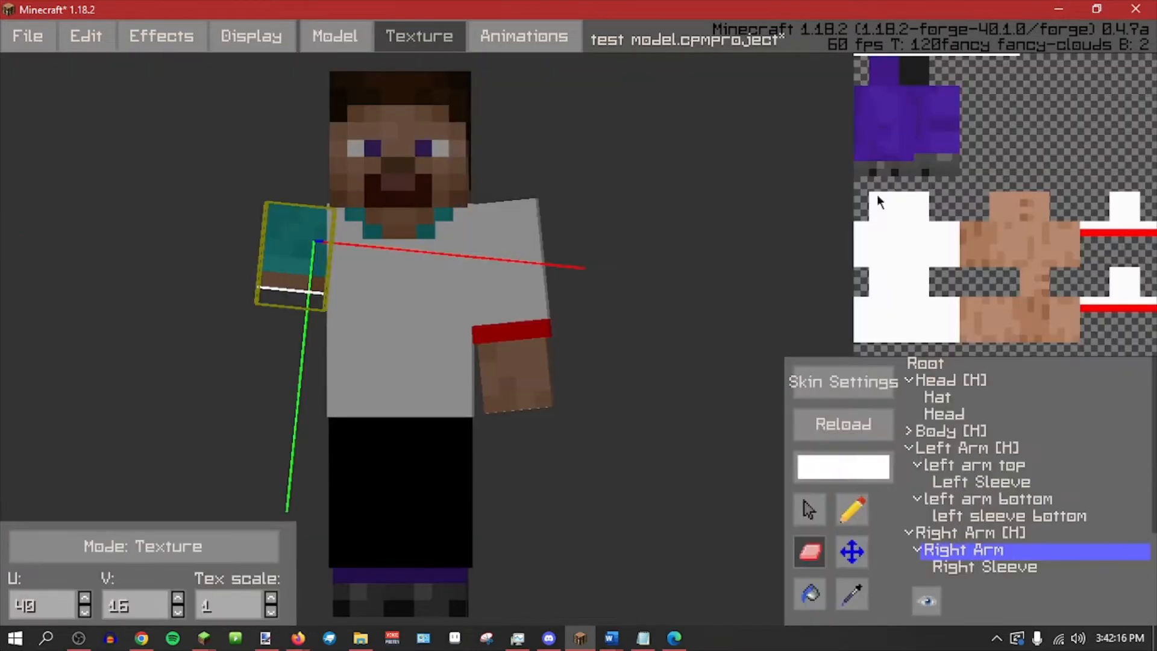
pyautogui.scroll(-3, 878, 199)
pyautogui.moveTo(856, 273); pyautogui.dragTo(974, 265, button='middle')
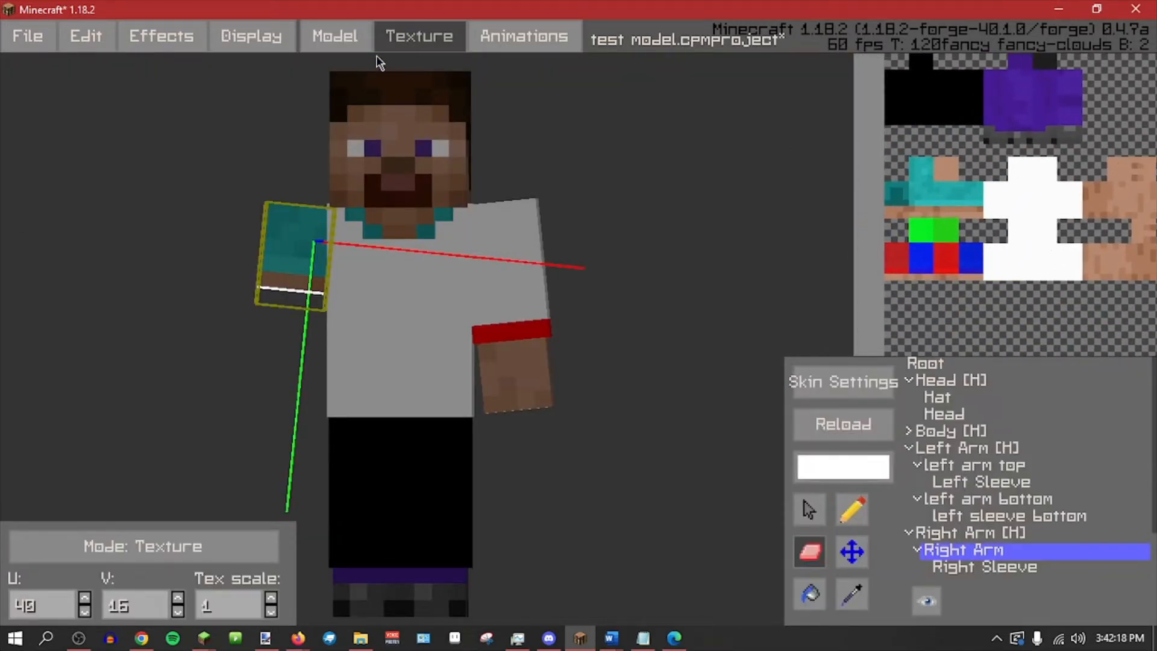
pyautogui.click(335, 36)
pyautogui.scroll(2, 149, 116)
pyautogui.scroll(3, 151, 120)
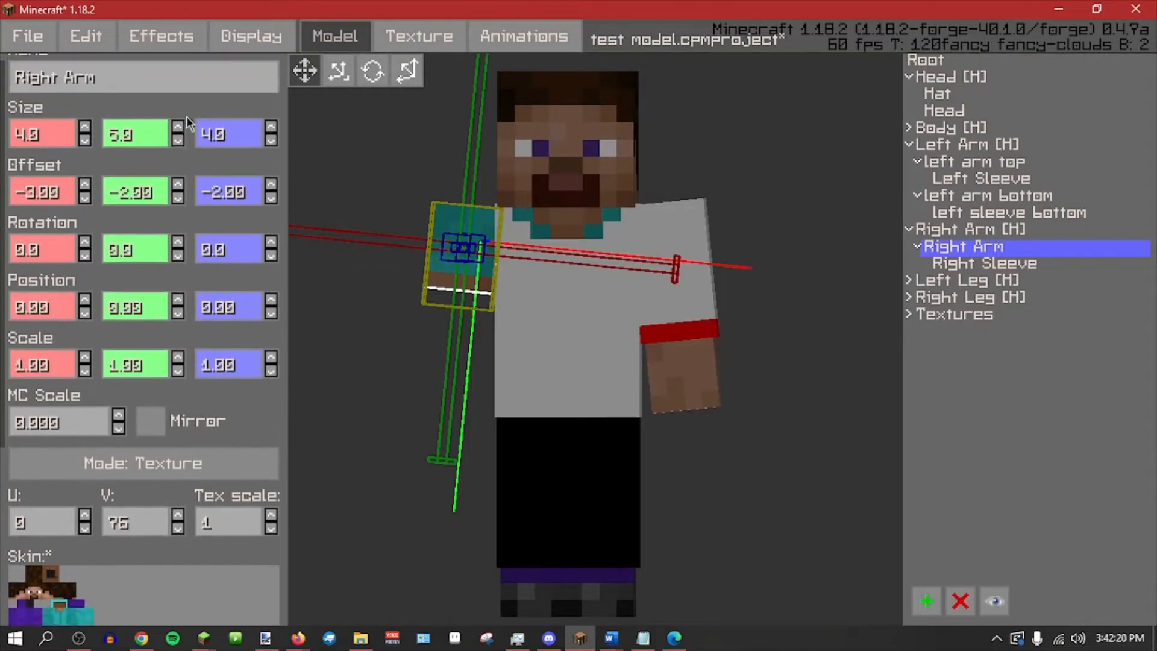
# Map the Right Sleeve cube onto the lower white sleeve strip by setting its texture offset to U 16 and V 76.
pyautogui.click(1015, 263)
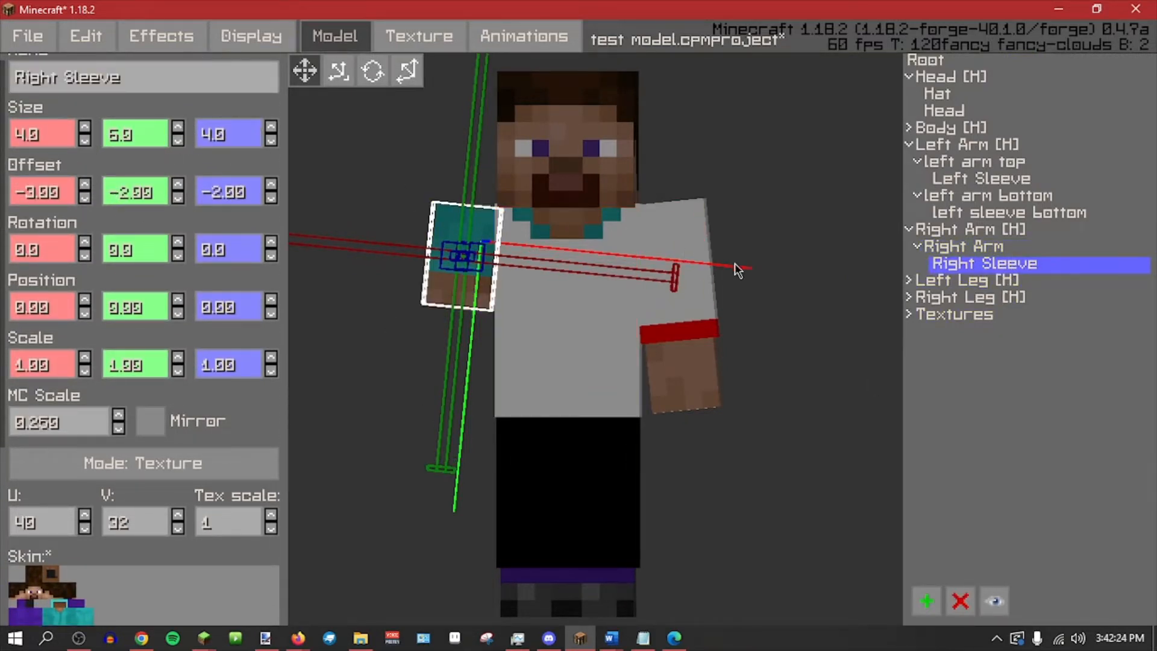
pyautogui.scroll(-5, 91, 325)
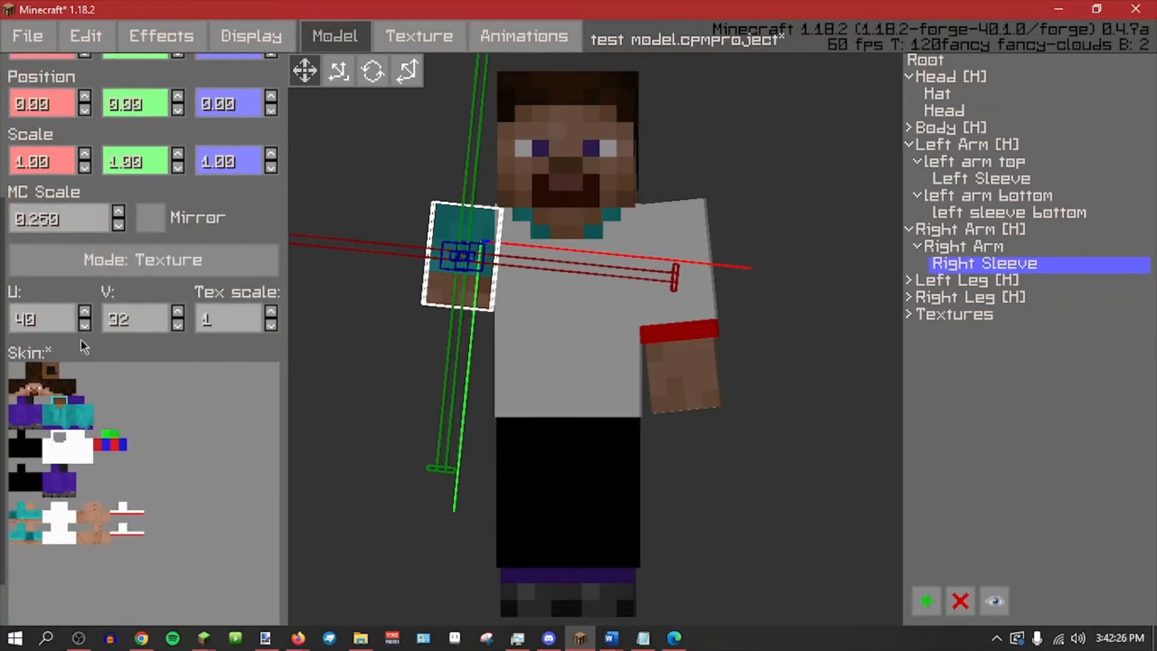
pyautogui.click(84, 314)
pyautogui.click(85, 325)
pyautogui.click(84, 325)
pyautogui.click(85, 325)
pyautogui.click(84, 325)
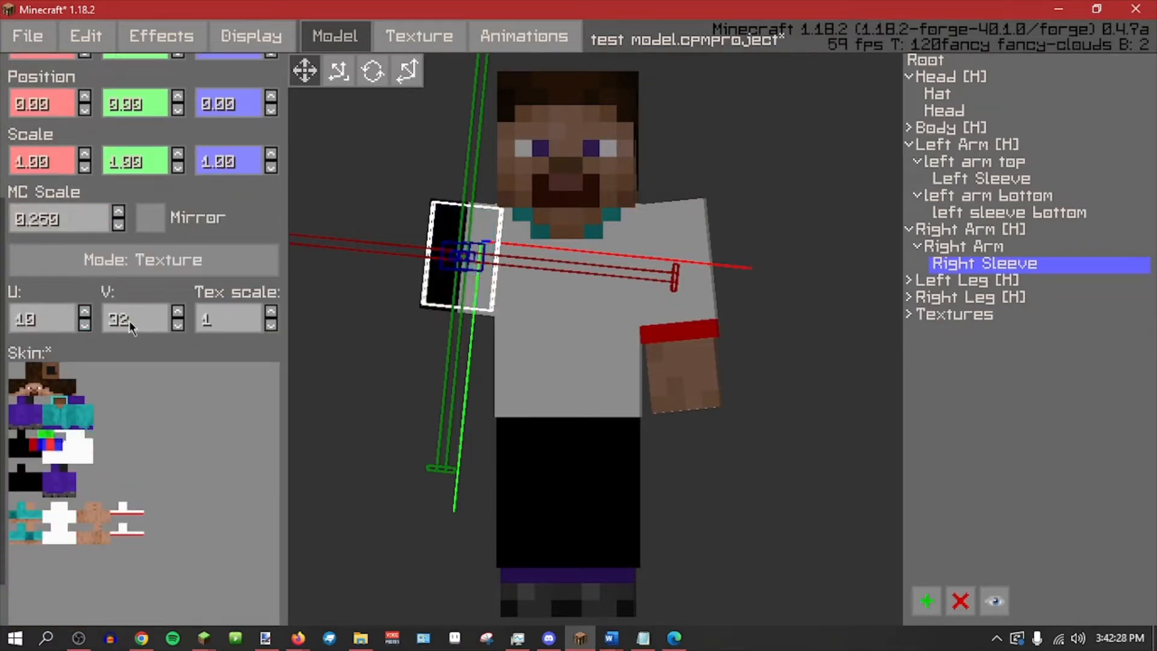
pyautogui.keyDown('ctrl'); pyautogui.doubleClick(178, 314); pyautogui.keyUp('ctrl')
pyautogui.keyDown('ctrl'); pyautogui.doubleClick(178, 314); pyautogui.keyUp('ctrl')
pyautogui.click(178, 314)
pyautogui.click(178, 314)
pyautogui.click(178, 313)
pyautogui.click(177, 314)
pyautogui.click(178, 314)
pyautogui.click(178, 327)
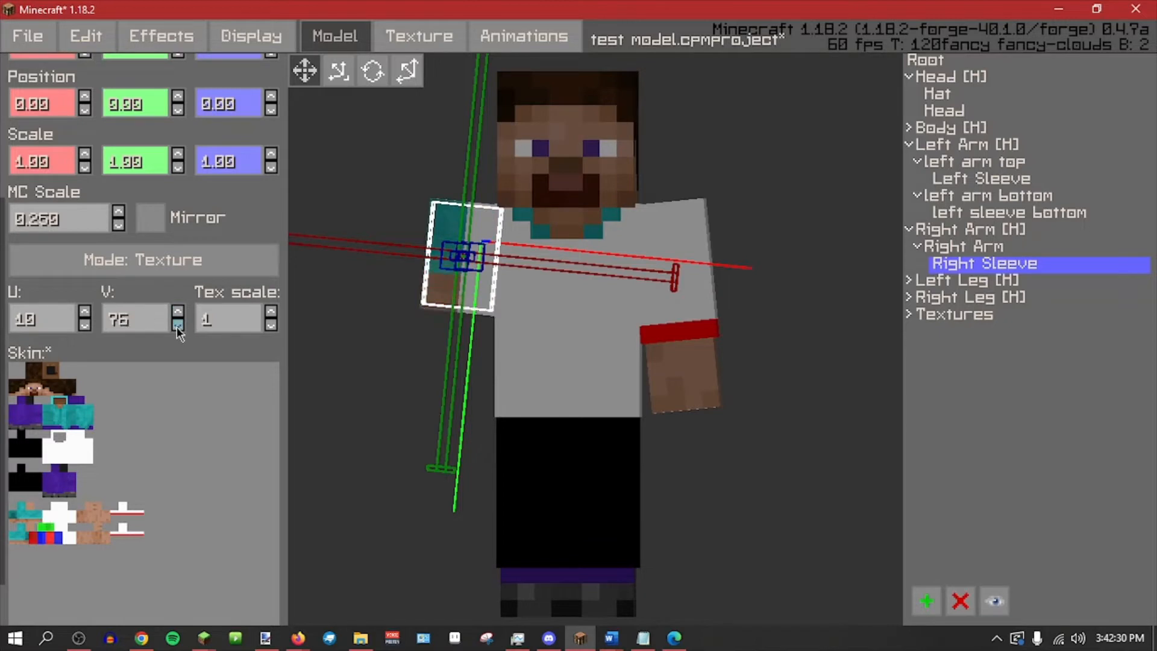
pyautogui.click(84, 314)
pyautogui.click(84, 326)
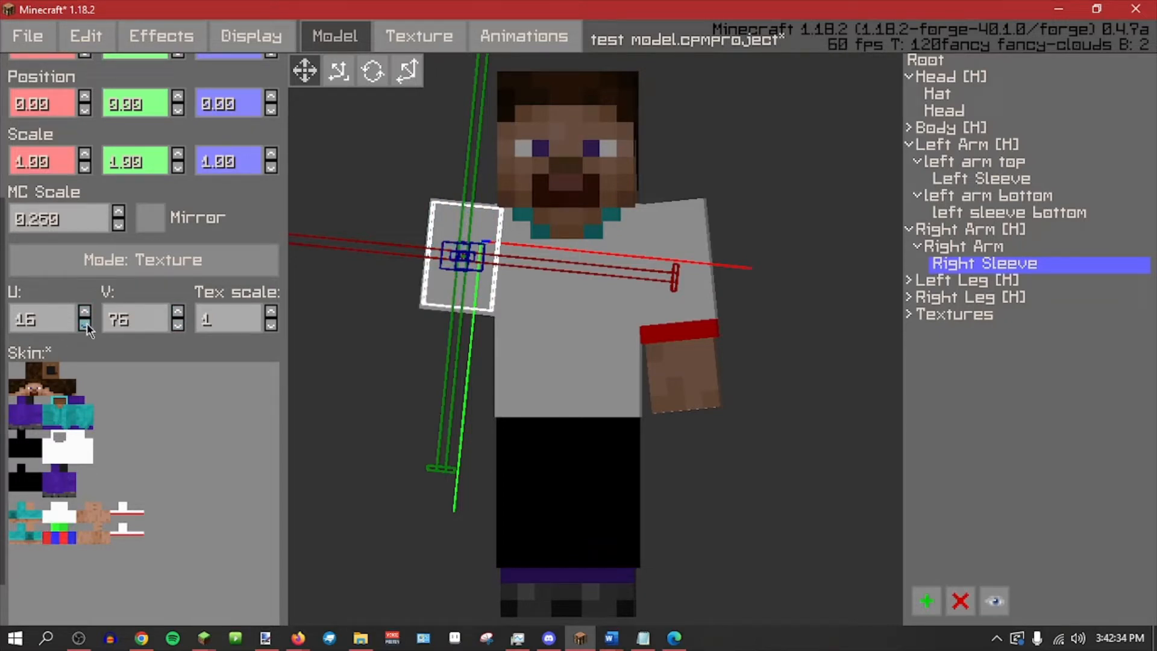
pyautogui.keyDown('ctrl'); pyautogui.doubleClick(85, 314); pyautogui.keyUp('ctrl')
pyautogui.keyDown('ctrl'); pyautogui.doubleClick(85, 325); pyautogui.keyUp('ctrl')
# Duplicate the Right Arm cube with its sleeve, naming the copy "right arm bottom" and the original "right arm top".
pyautogui.rightClick(977, 248)
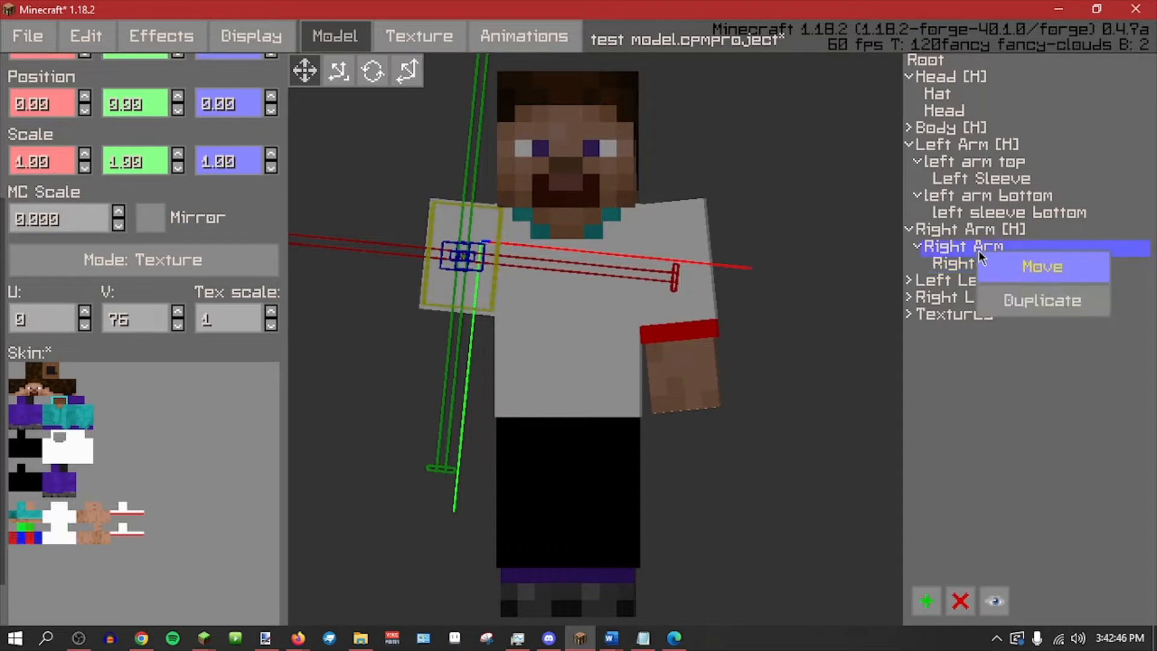
pyautogui.click(1015, 296)
pyautogui.scroll(6, 202, 94)
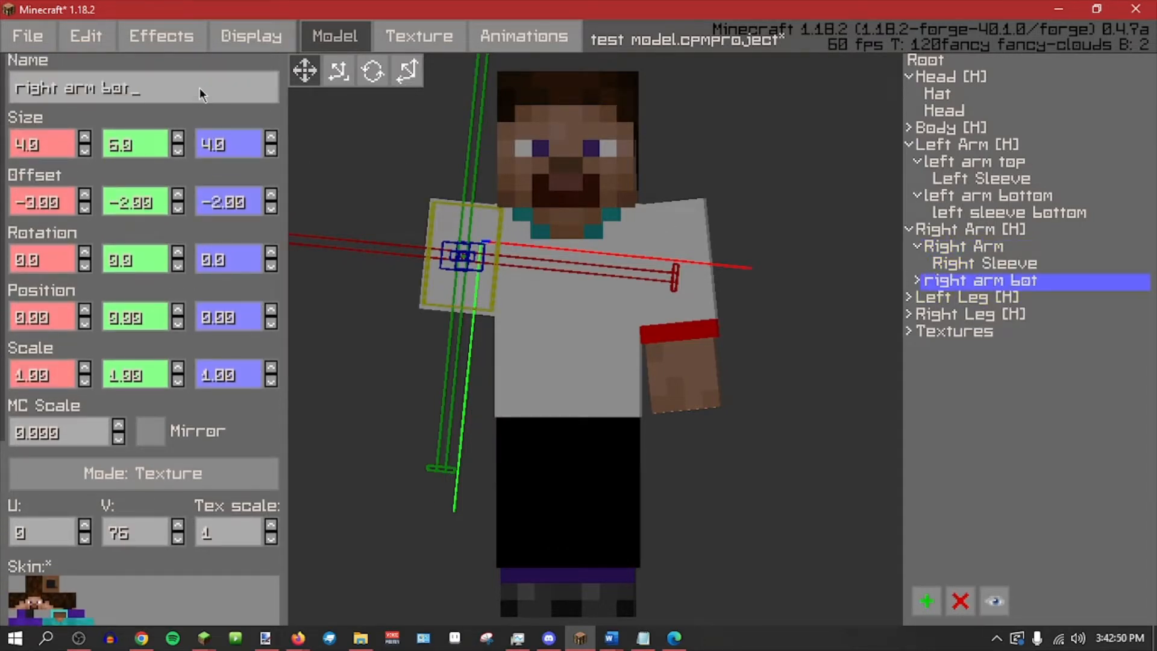
pyautogui.click(1029, 248)
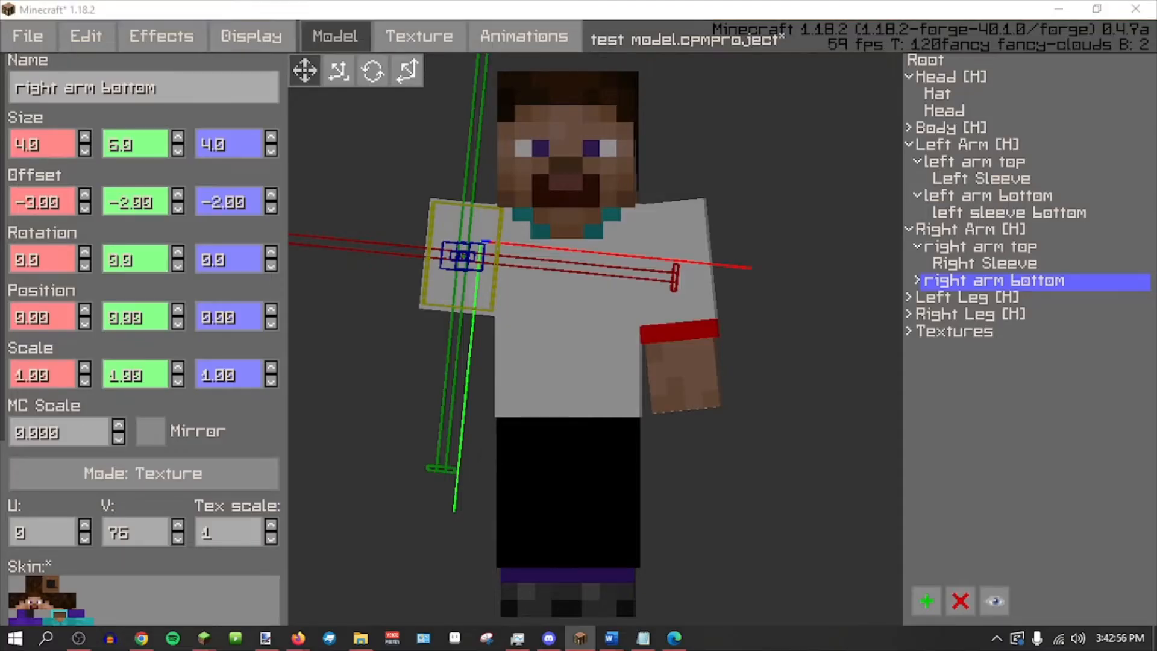
# Move right arm bottom down to vertical position 6 and set its texture U offset to 32.
pyautogui.scroll(-3, 421, 374)
pyautogui.scroll(-5, 207, 418)
pyautogui.scroll(3, 442, 468)
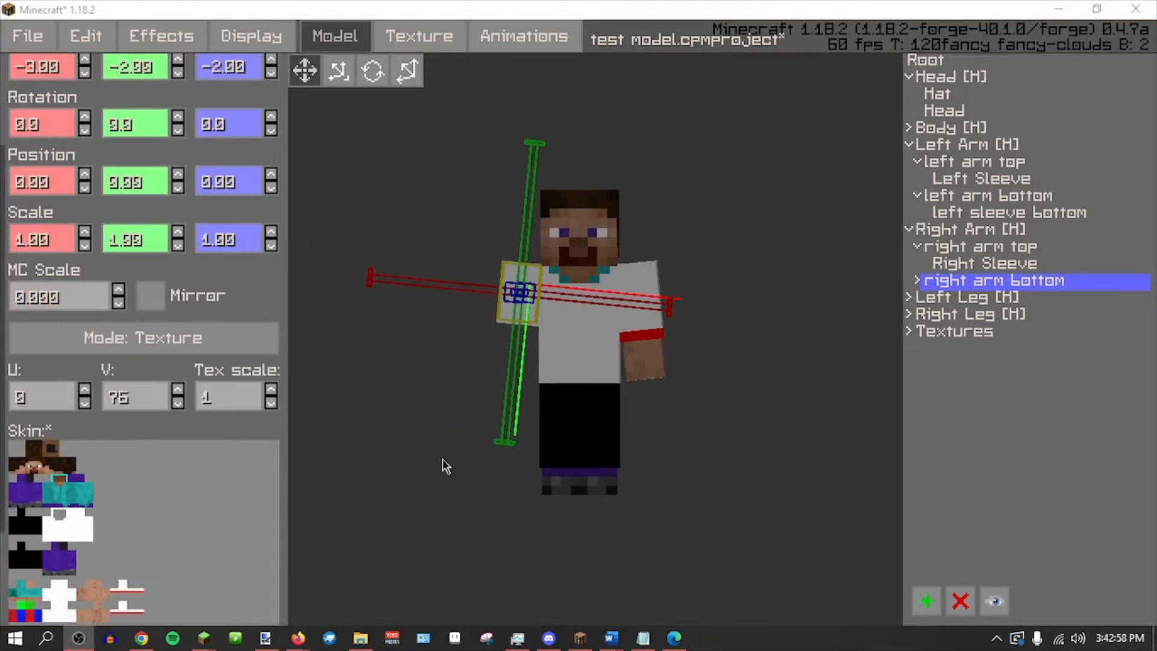
pyautogui.click(408, 71)
pyautogui.moveTo(479, 303); pyautogui.dragTo(466, 398)
pyautogui.scroll(-4, 104, 546)
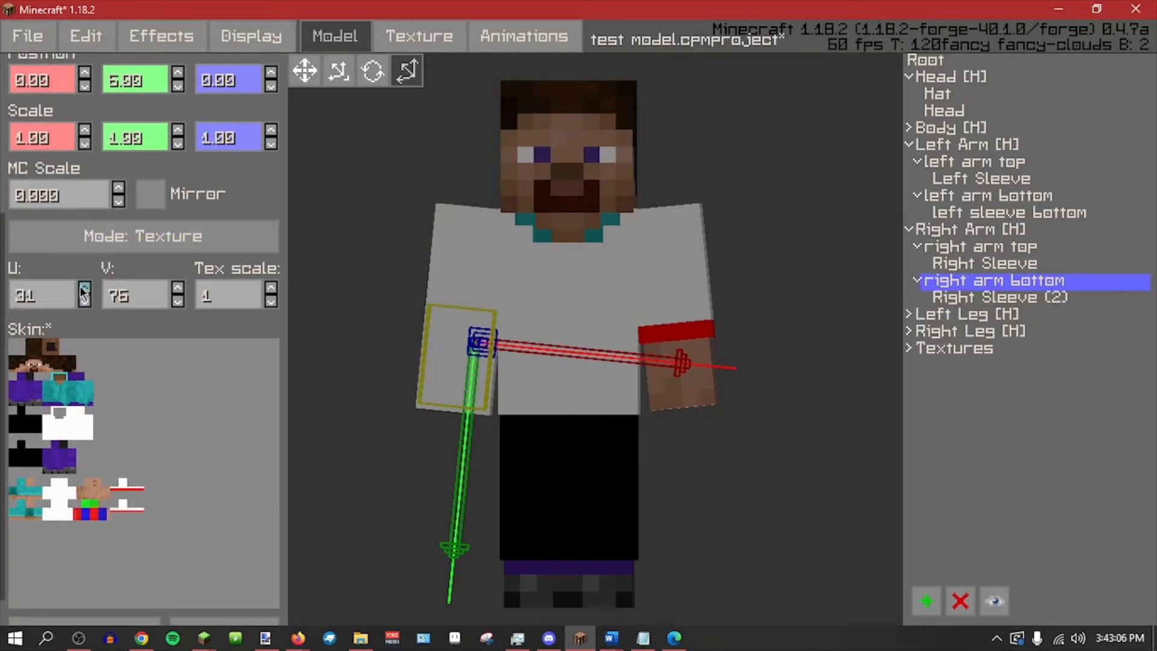
# Set the texture U offset of Right Sleeve (2) to 48 and save the project.
pyautogui.click(939, 294)
pyautogui.keyDown('ctrl'); pyautogui.click(85, 285); pyautogui.keyUp('ctrl')
pyautogui.keyDown('ctrl'); pyautogui.click(84, 283); pyautogui.keyUp('ctrl')
pyautogui.keyDown('ctrl'); pyautogui.click(84, 282); pyautogui.keyUp('ctrl')
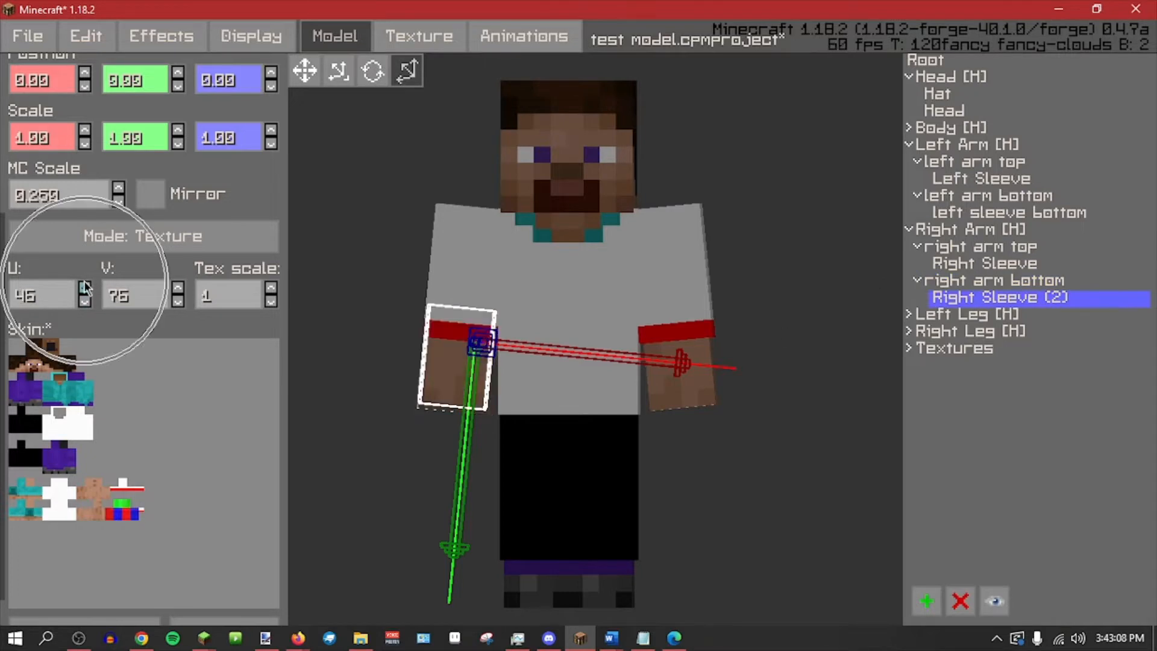
pyautogui.moveTo(351, 465); pyautogui.dragTo(705, 401, button='right')
pyautogui.hotkey('ctrl', 's')
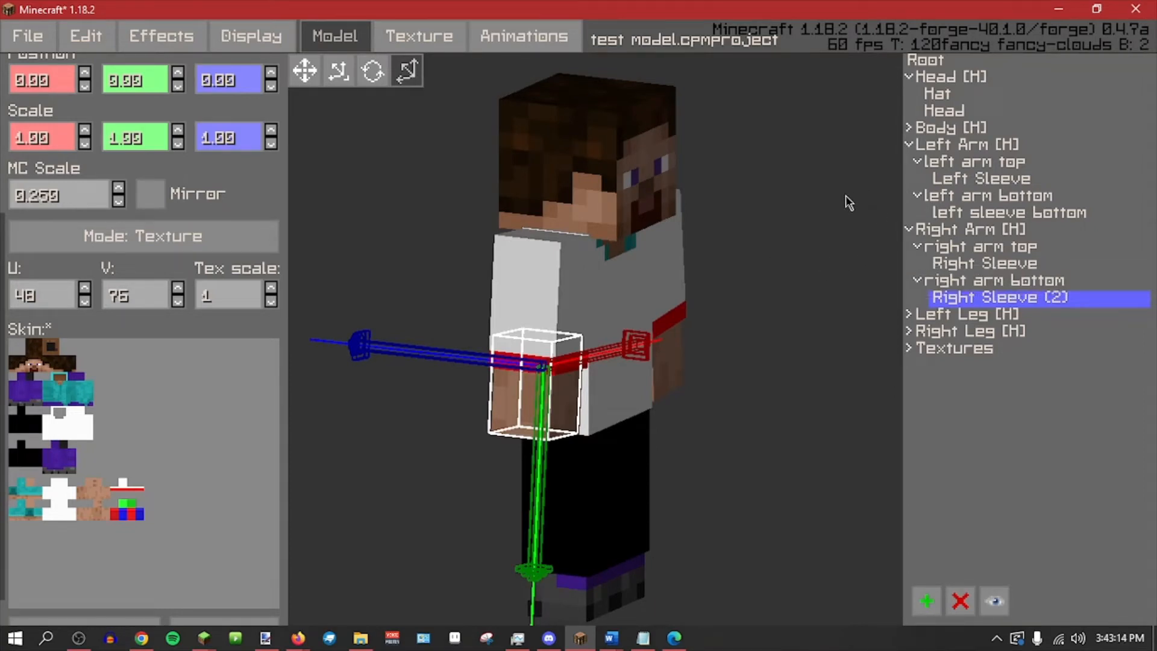
# Try rotating left sleeve bottom about its sideways axis, and undo the rotation.
pyautogui.click(801, 190)
pyautogui.moveTo(789, 202); pyautogui.dragTo(630, 296, button='middle')
pyautogui.click(674, 360)
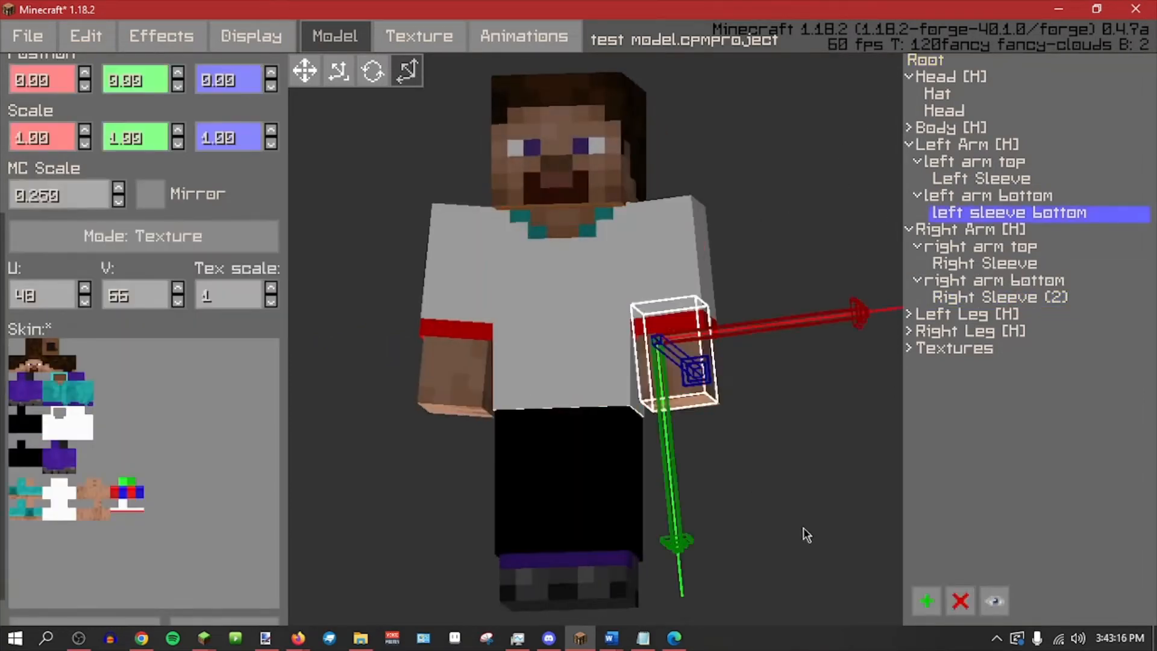
pyautogui.moveTo(802, 527); pyautogui.dragTo(543, 362, button='middle')
pyautogui.click(372, 70)
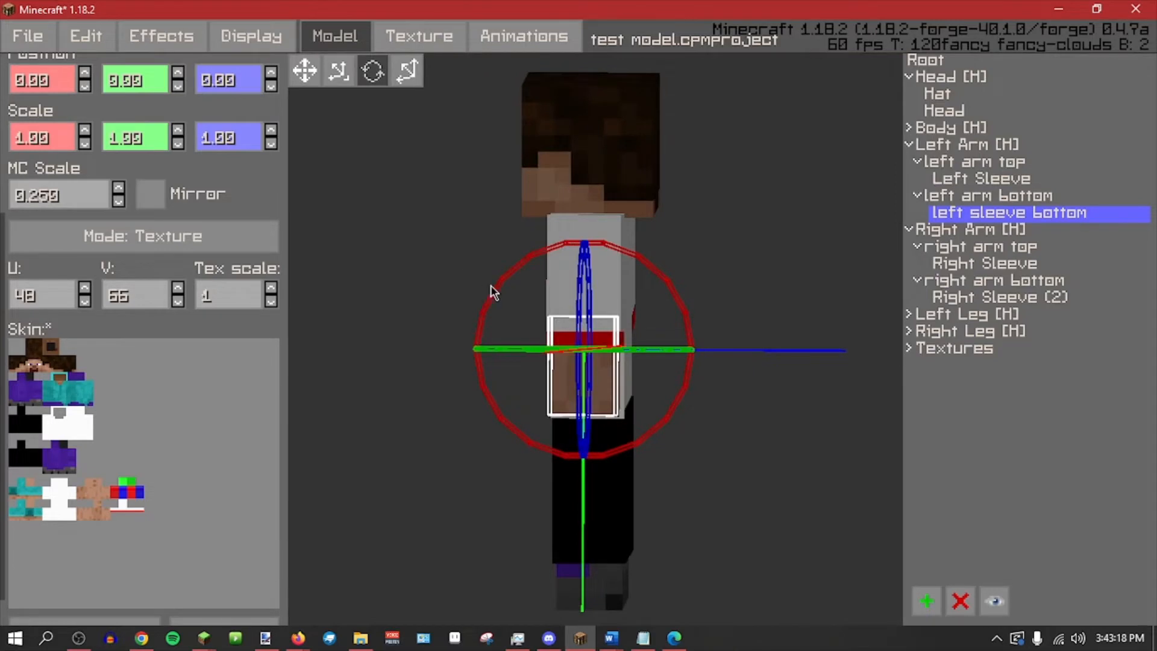
pyautogui.moveTo(490, 287); pyautogui.dragTo(671, 294)
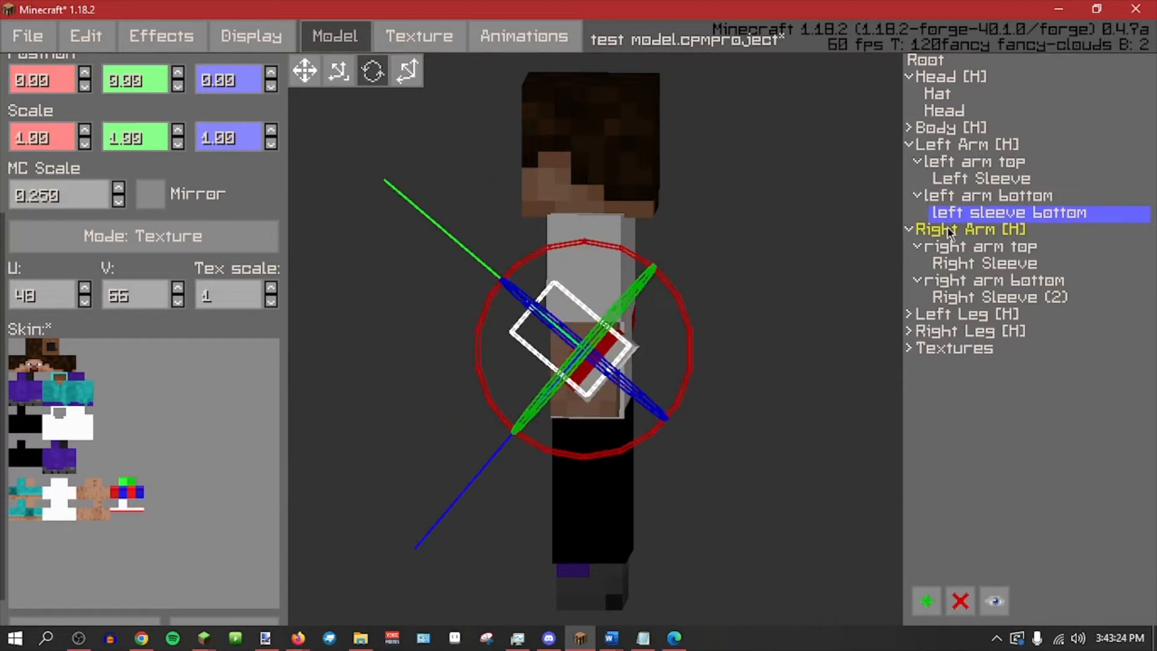
pyautogui.hotkey('ctrl', 'z')
# Try rotating left arm bottom with its nested sleeve so the forearm points forward.
pyautogui.click(993, 196)
pyautogui.moveTo(690, 336); pyautogui.dragTo(596, 396)
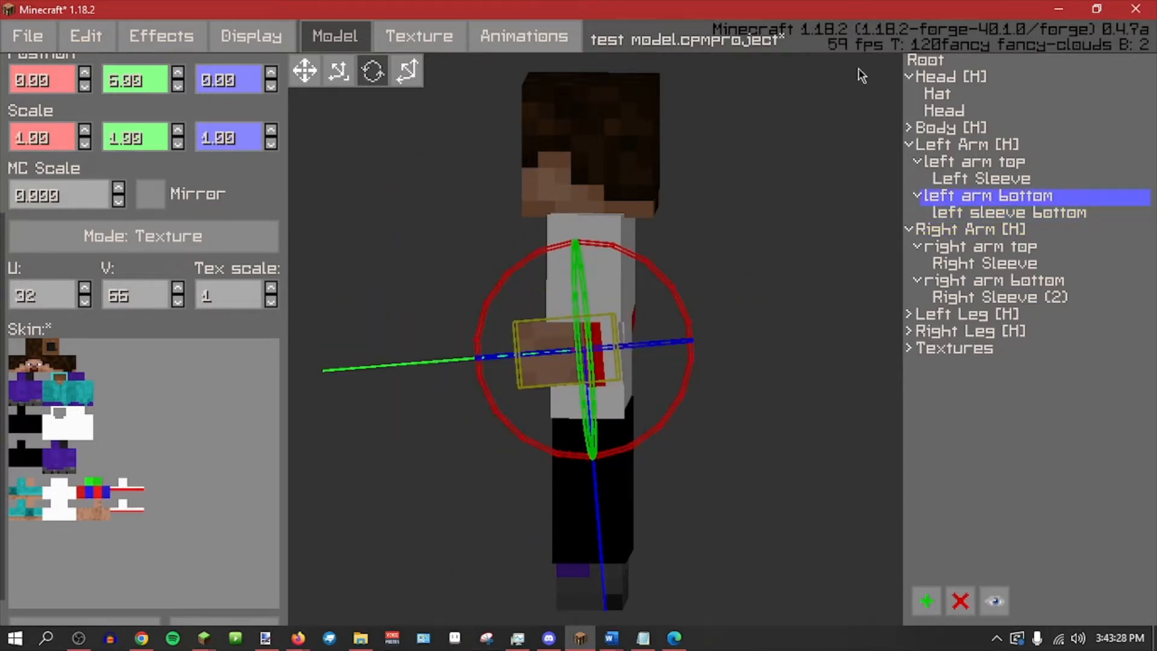
pyautogui.click(929, 61)
pyautogui.moveTo(385, 374); pyautogui.dragTo(385, 338, button='middle')
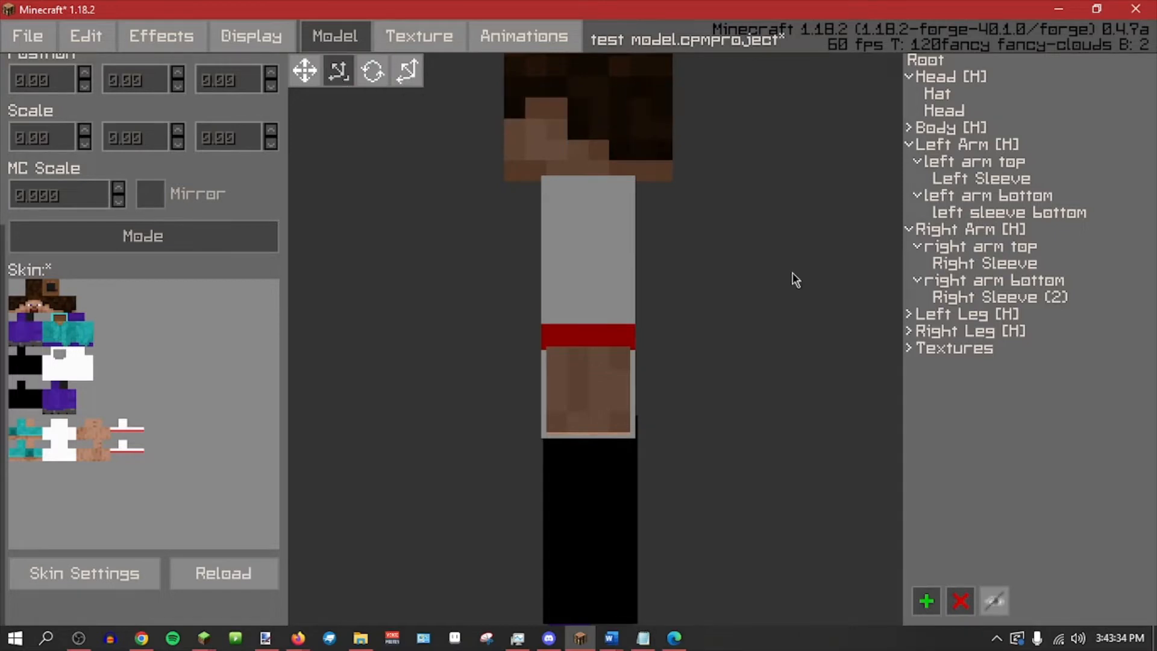
# Try shifting the left arm bottom cube forward from its pivot with the Offset tool, and undo the shift.
pyautogui.click(997, 283)
pyautogui.moveTo(754, 389); pyautogui.dragTo(633, 380, button='middle')
pyautogui.click(992, 196)
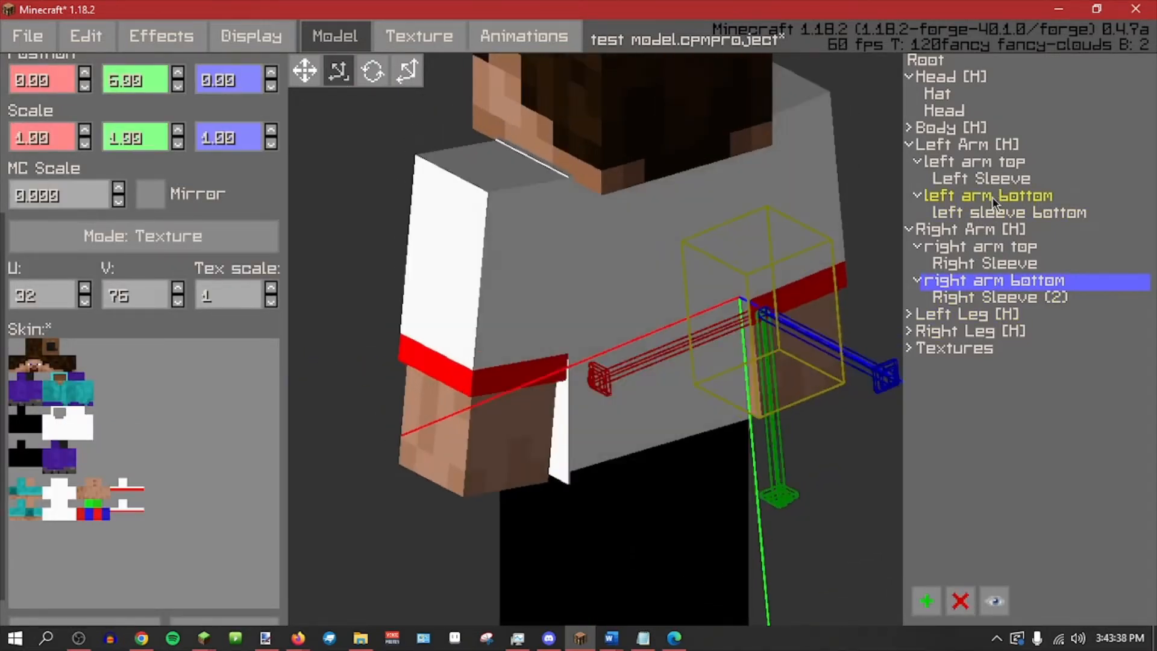
pyautogui.moveTo(784, 470); pyautogui.dragTo(778, 534, button='middle')
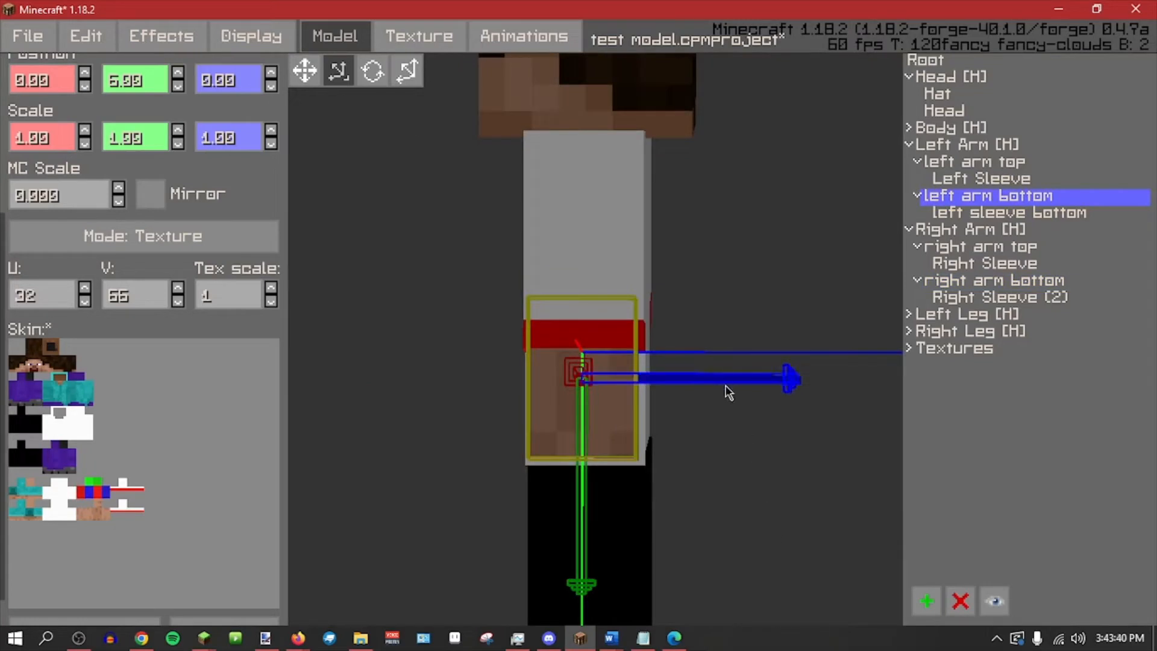
pyautogui.moveTo(743, 404); pyautogui.dragTo(733, 398, button='middle')
pyautogui.moveTo(732, 382); pyautogui.dragTo(682, 389)
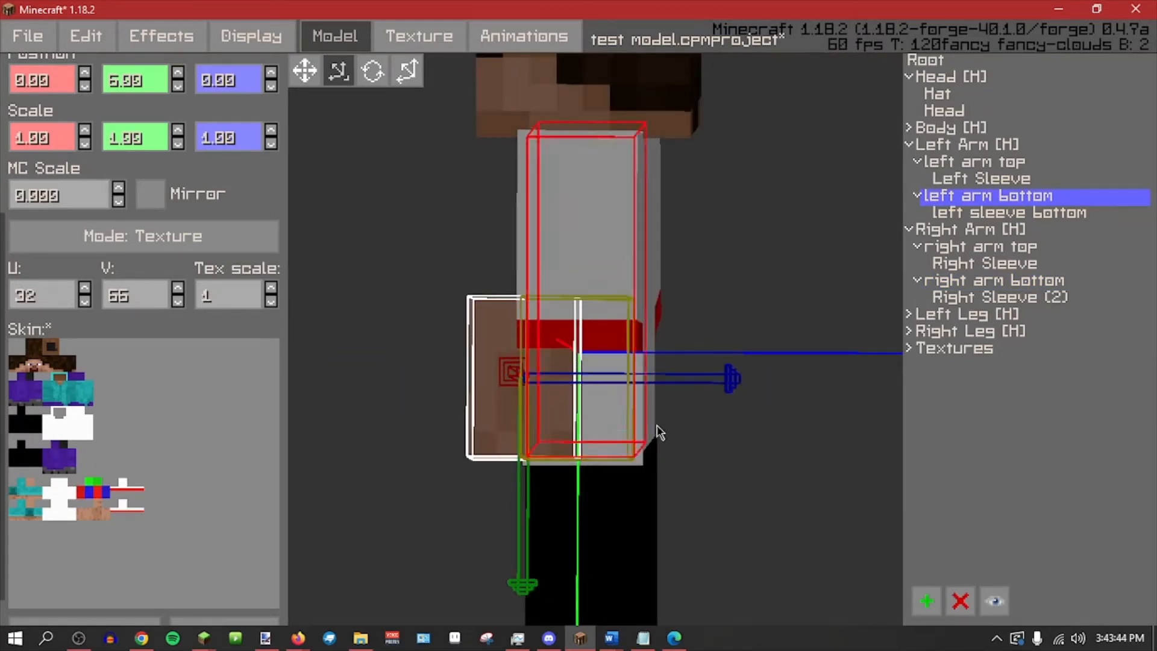
pyautogui.hotkey('ctrl', 'z')
# Hide the Body and Right Arm groups to isolate the left arm.
pyautogui.scroll(2, 693, 470)
pyautogui.moveTo(726, 503); pyautogui.dragTo(749, 523, button='middle')
pyautogui.click(982, 130)
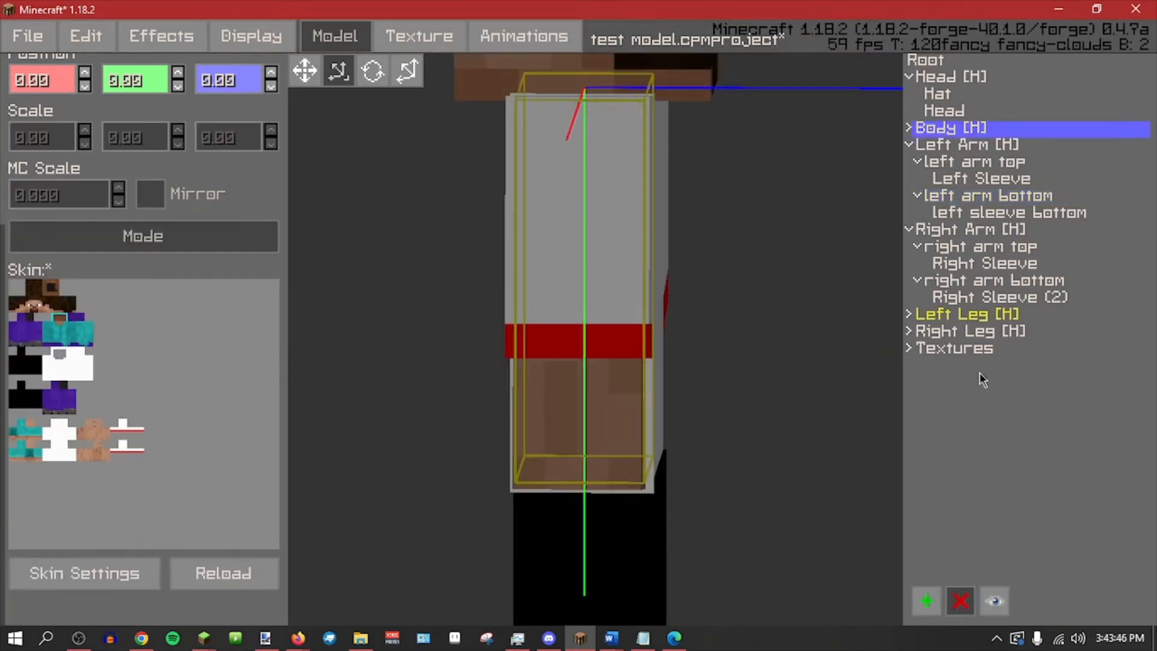
pyautogui.click(978, 143)
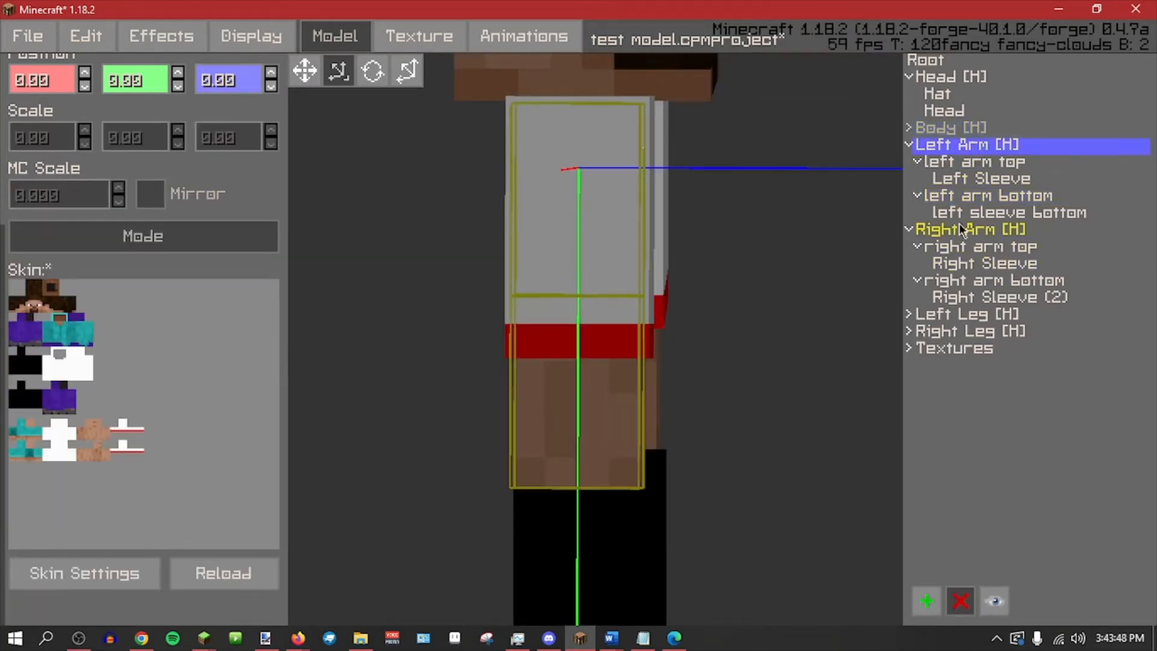
pyautogui.click(960, 229)
pyautogui.click(976, 247)
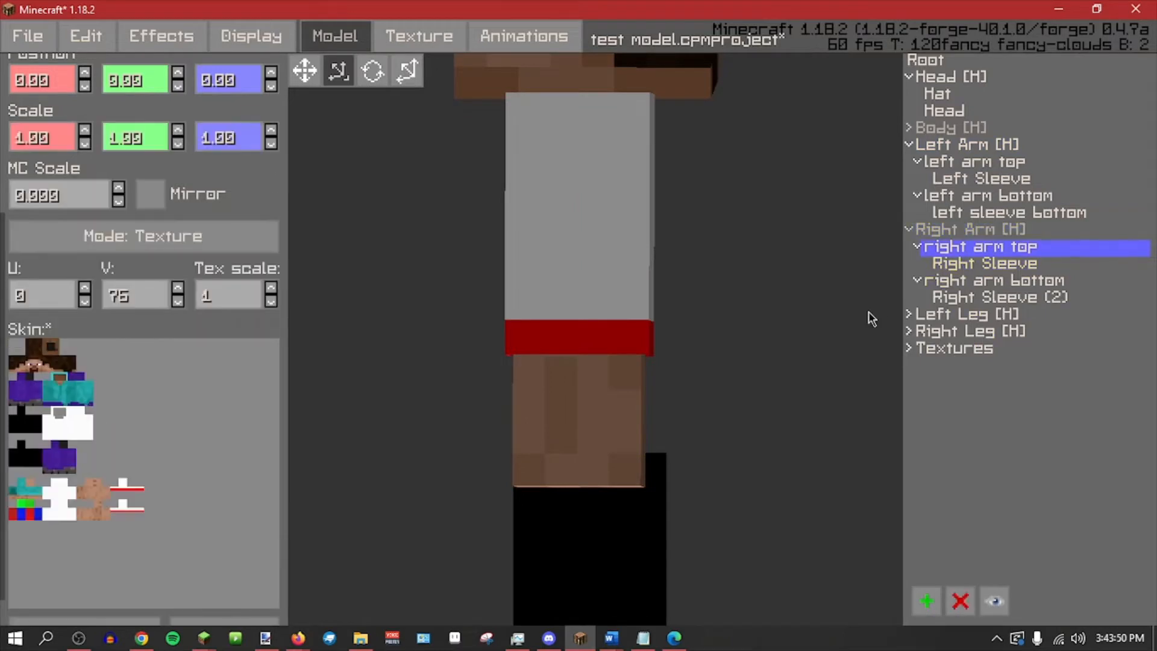
pyautogui.click(967, 263)
# Try rotating left arm bottom slightly about its elbow pivot, and undo the rotation.
pyautogui.click(964, 205)
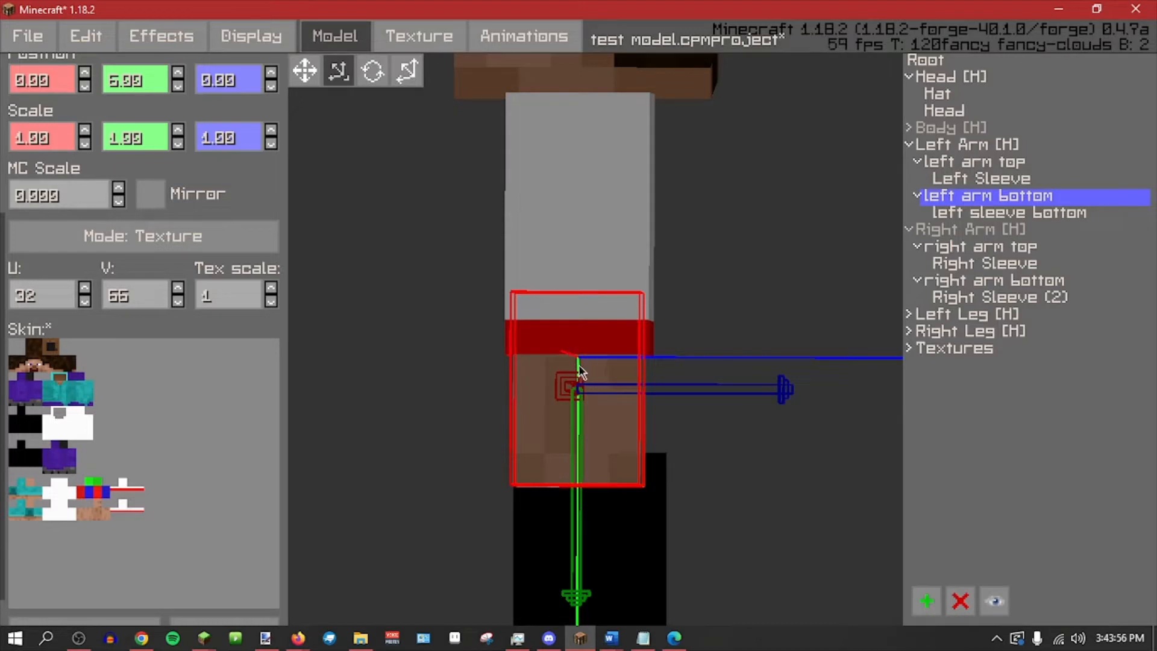
pyautogui.click(372, 71)
pyautogui.moveTo(687, 348); pyautogui.dragTo(680, 319)
pyautogui.hotkey('ctrl', 'z')
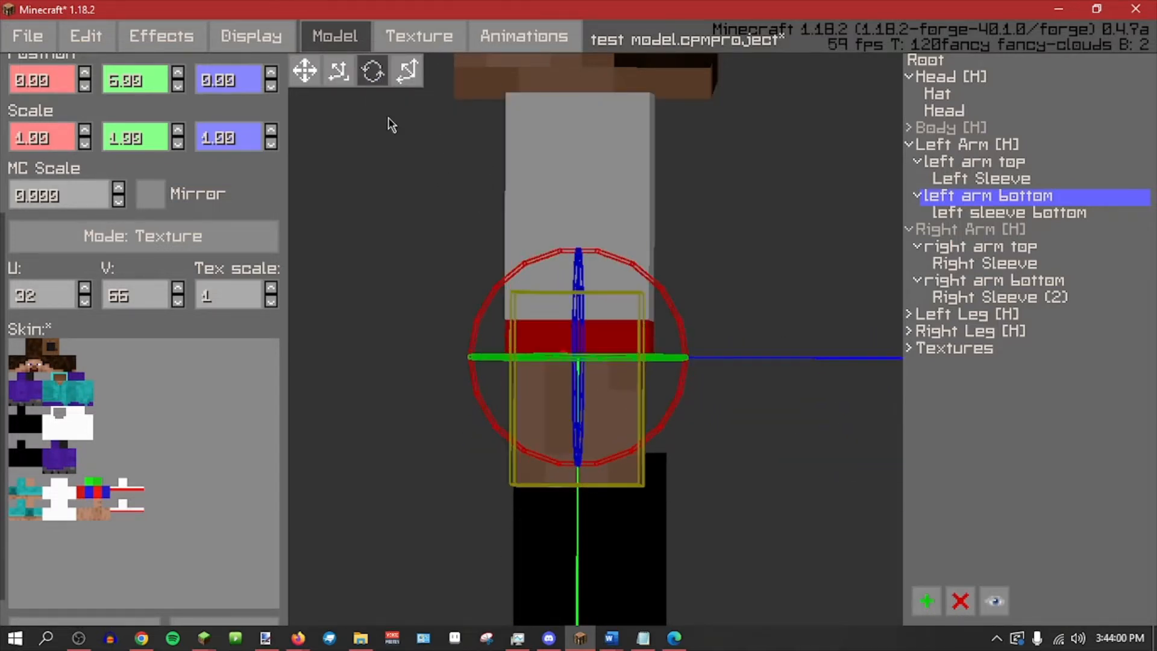
# Activate the Offset tool, hide left arm top, and reselect left arm bottom.
pyautogui.click(339, 73)
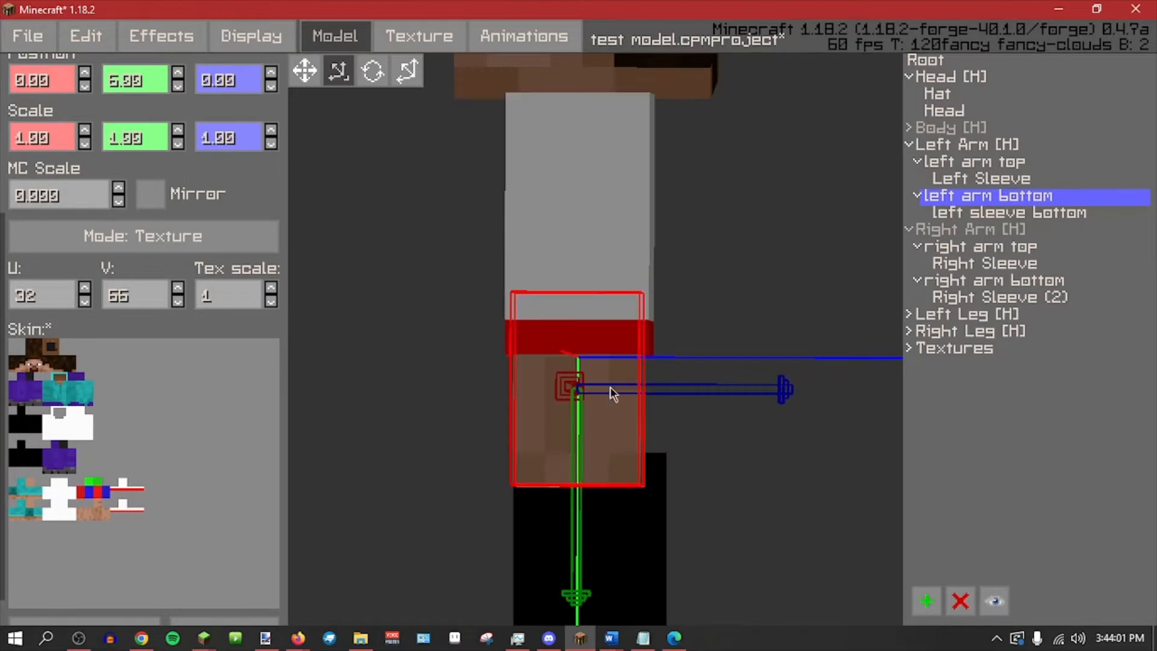
pyautogui.click(967, 164)
pyautogui.click(991, 601)
pyautogui.click(988, 196)
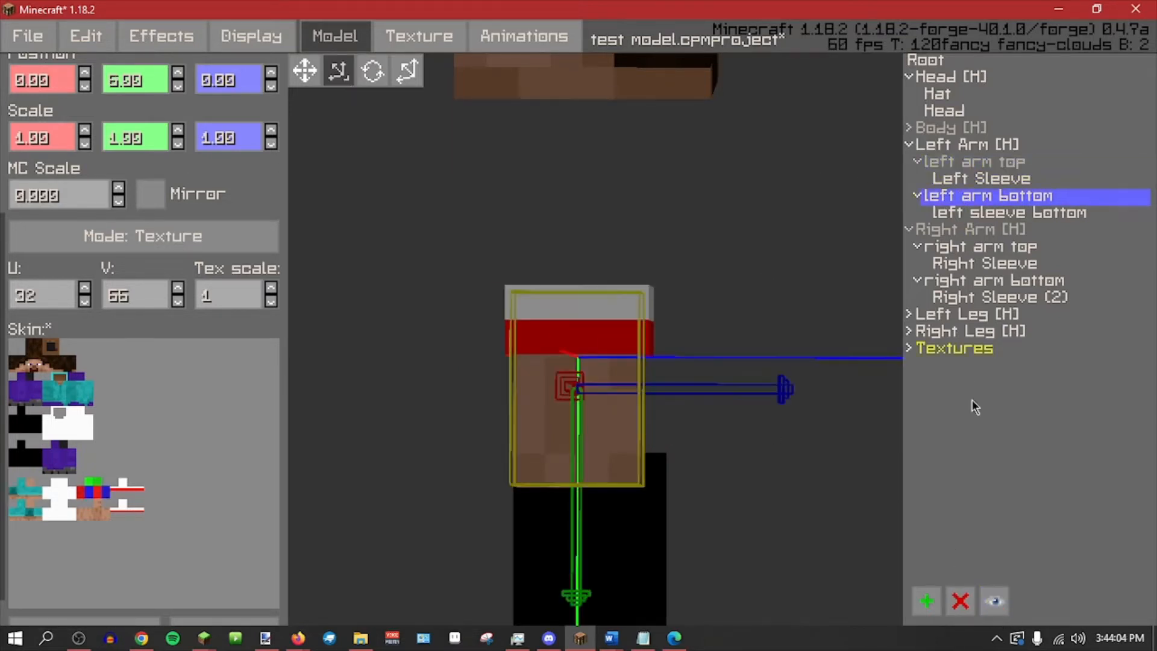
# Hide left sleeve bottom and offset the left arm bottom cube downward until its top face is level with the elbow pivot.
pyautogui.click(1020, 214)
pyautogui.click(990, 603)
pyautogui.click(988, 197)
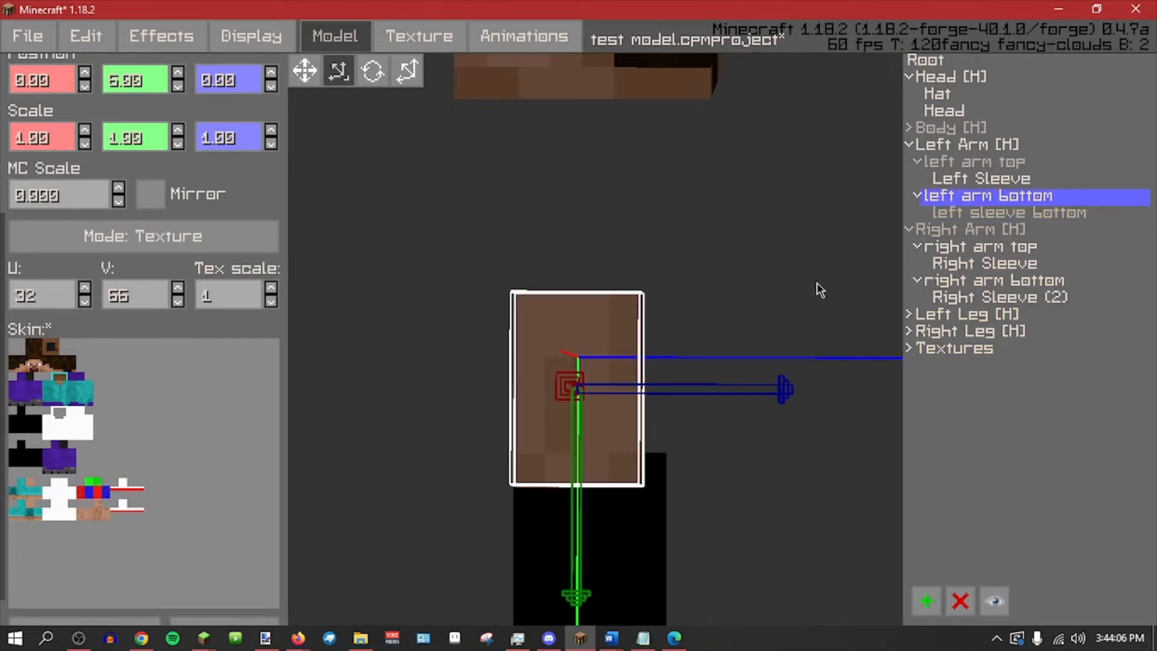
pyautogui.moveTo(682, 452); pyautogui.dragTo(679, 448, button='middle')
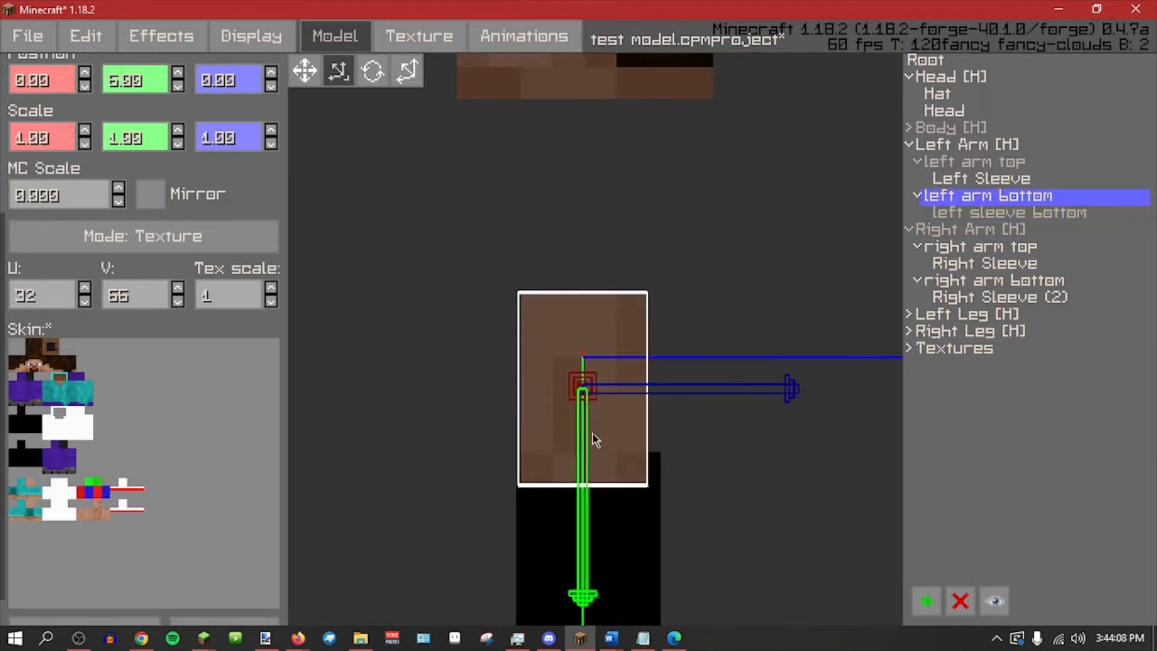
pyautogui.moveTo(590, 425); pyautogui.dragTo(588, 485)
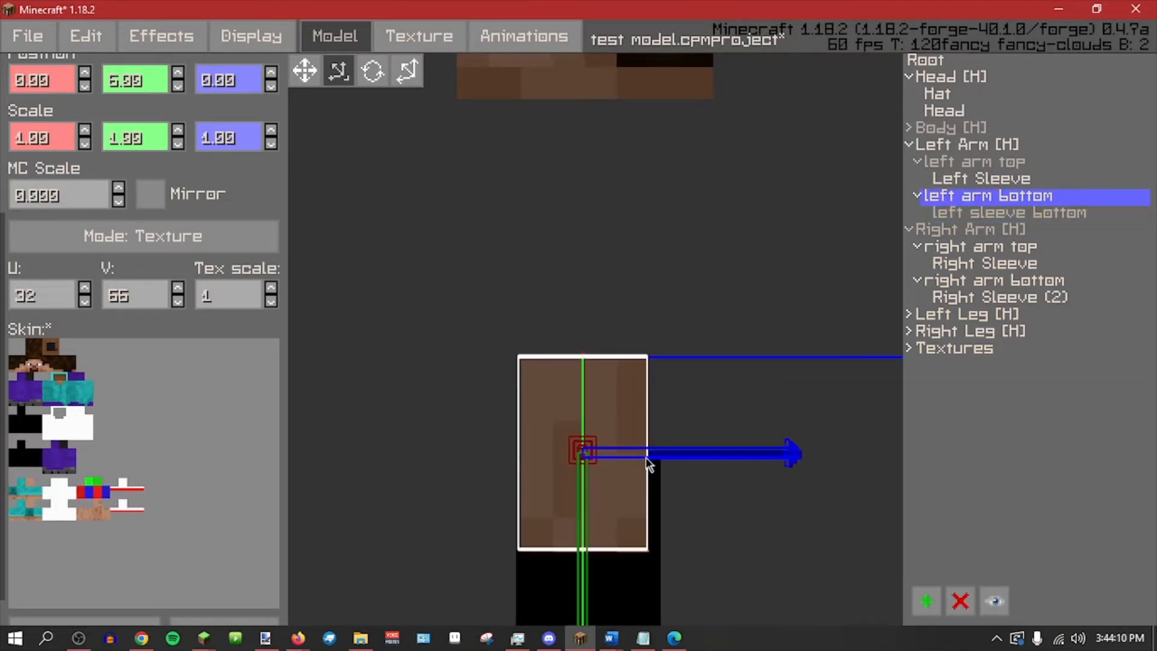
# Offset the left arm bottom cube in the negative Z direction from its elbow pivot, in two small shifts.
pyautogui.moveTo(705, 452); pyautogui.dragTo(678, 453)
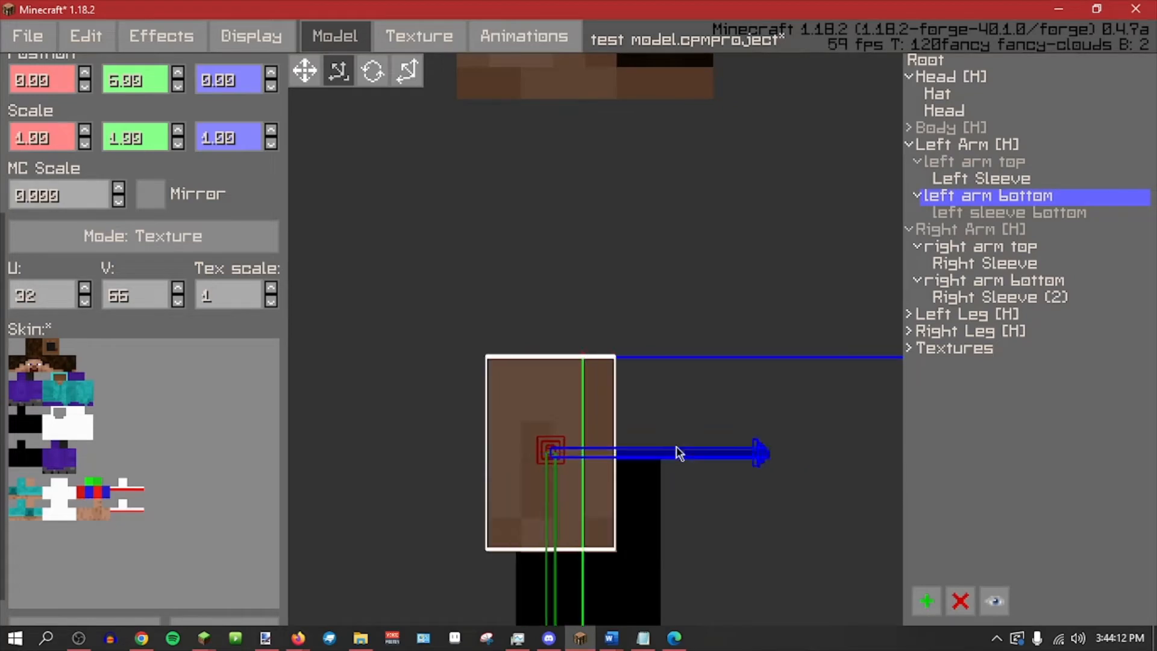
pyautogui.moveTo(751, 537); pyautogui.dragTo(464, 303, button='middle')
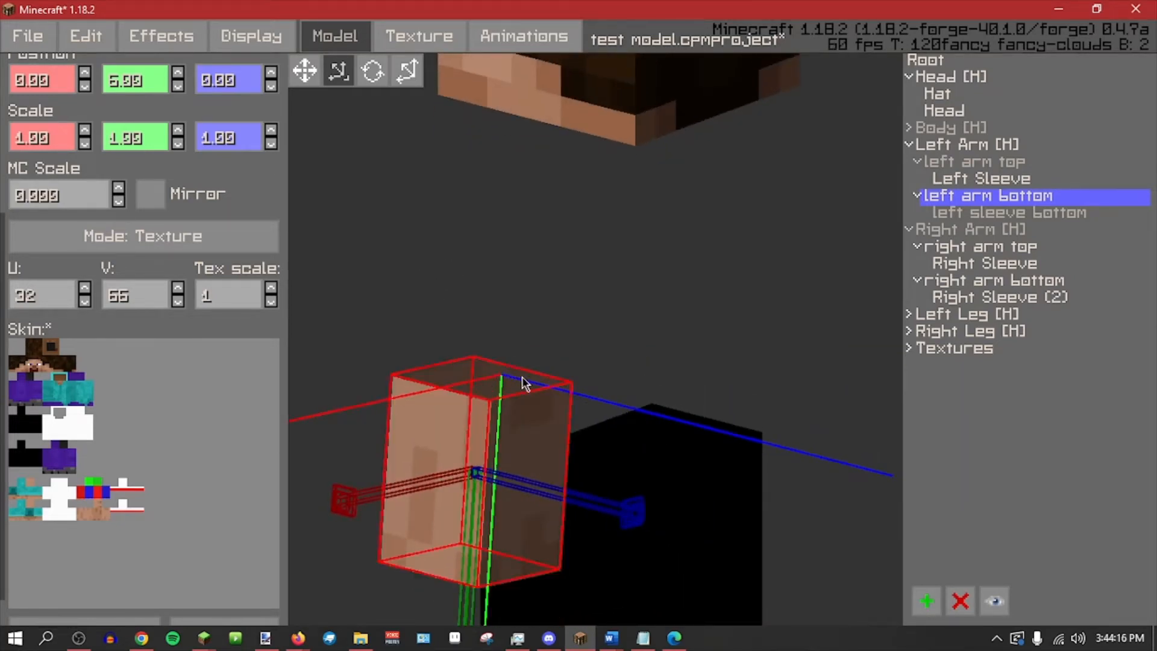
pyautogui.moveTo(522, 378); pyautogui.dragTo(625, 331, button='middle')
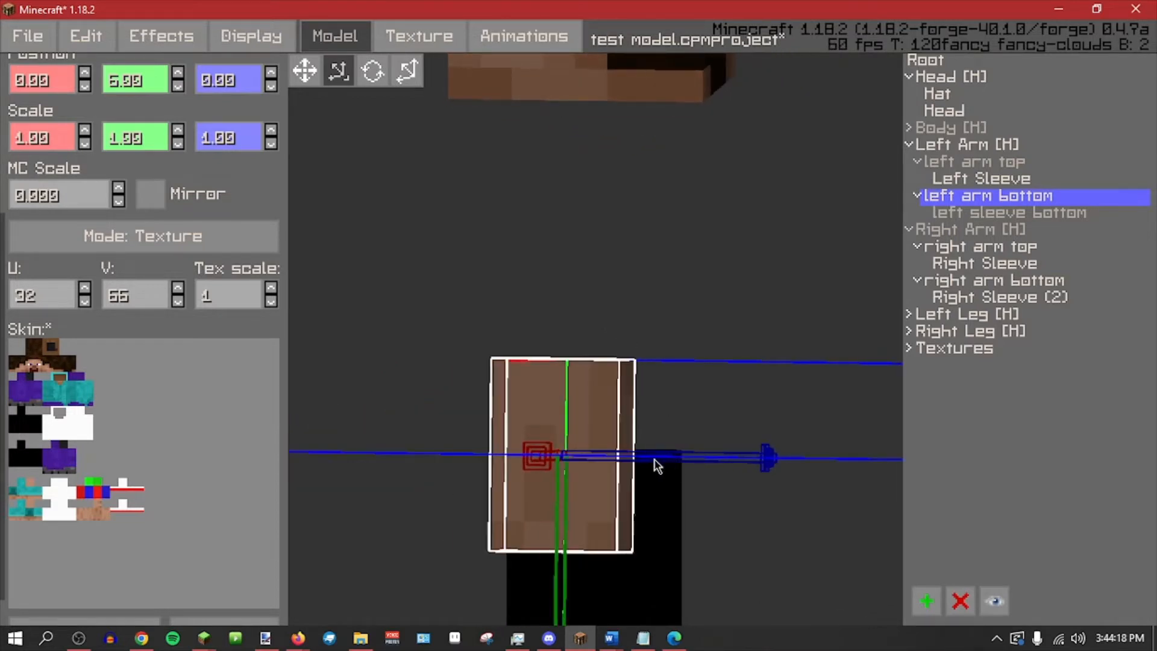
pyautogui.moveTo(657, 466); pyautogui.dragTo(603, 460)
# Offset the left arm bottom cube sideways until it is centred on the elbow pivot along the X axis.
pyautogui.moveTo(681, 404); pyautogui.dragTo(607, 398, button='middle')
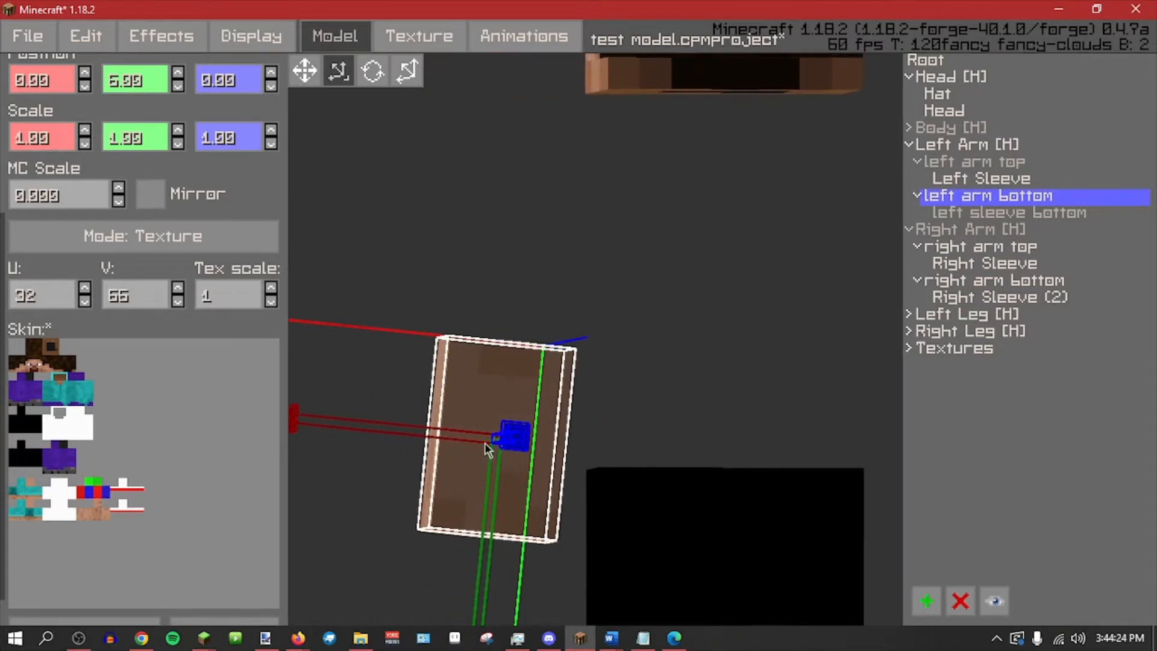
pyautogui.moveTo(463, 437); pyautogui.dragTo(491, 439)
pyautogui.moveTo(711, 388); pyautogui.dragTo(704, 386, button='middle')
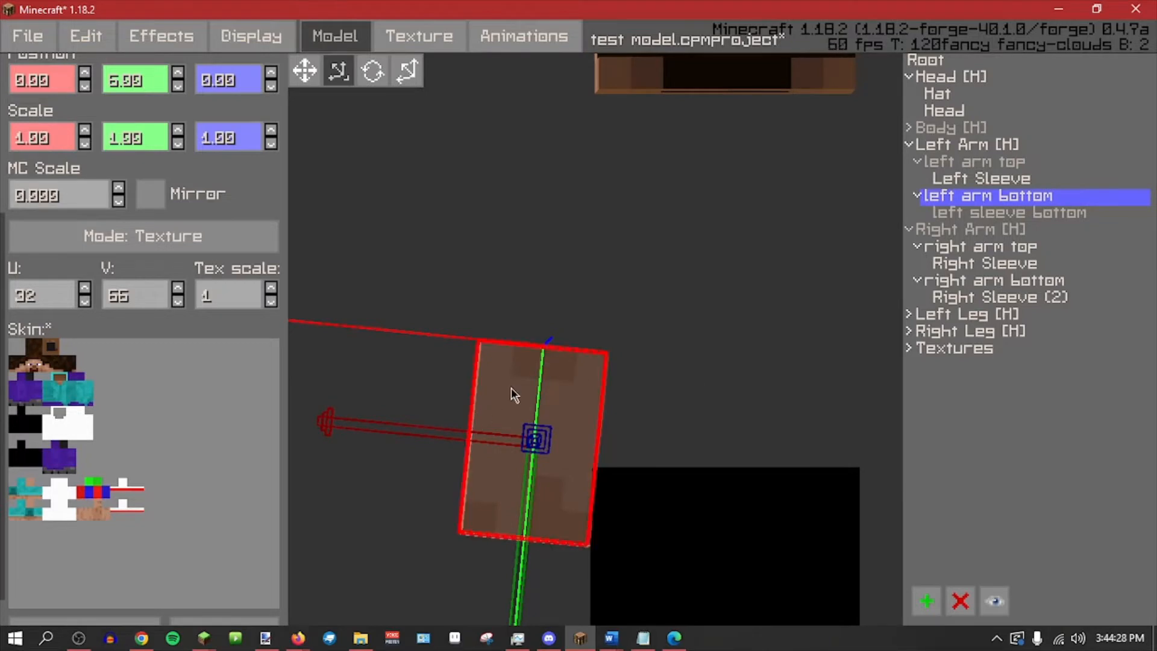
# Try rotating the left arm bottom about its elbow pivot, and undo the rotation.
pyautogui.moveTo(566, 277); pyautogui.dragTo(553, 396, button='middle')
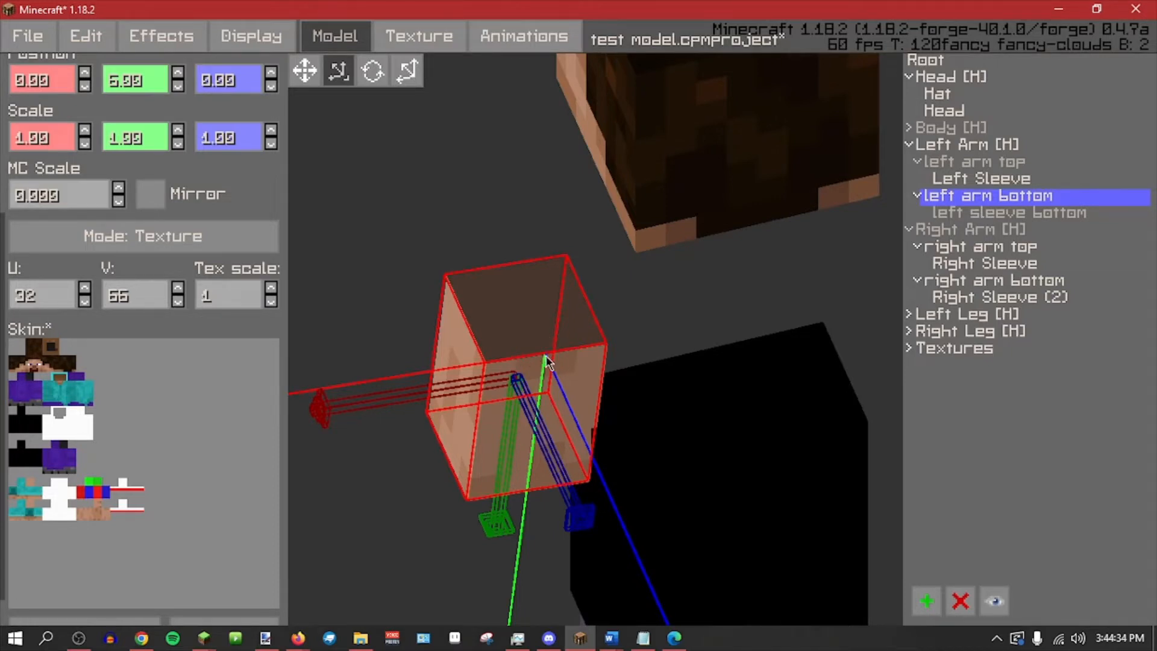
pyautogui.moveTo(473, 186); pyautogui.dragTo(504, 186, button='middle')
pyautogui.press('r')
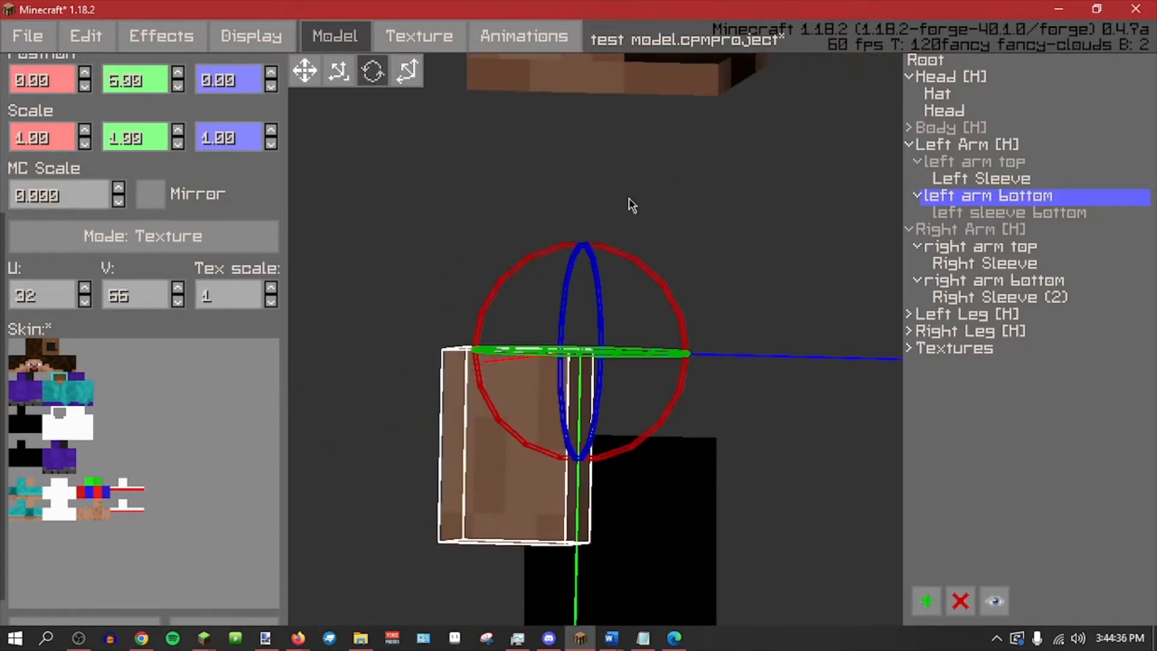
pyautogui.moveTo(679, 317); pyautogui.dragTo(908, 234)
pyautogui.hotkey('ctrl', 'z')
pyautogui.moveTo(711, 191); pyautogui.dragTo(732, 191, button='middle')
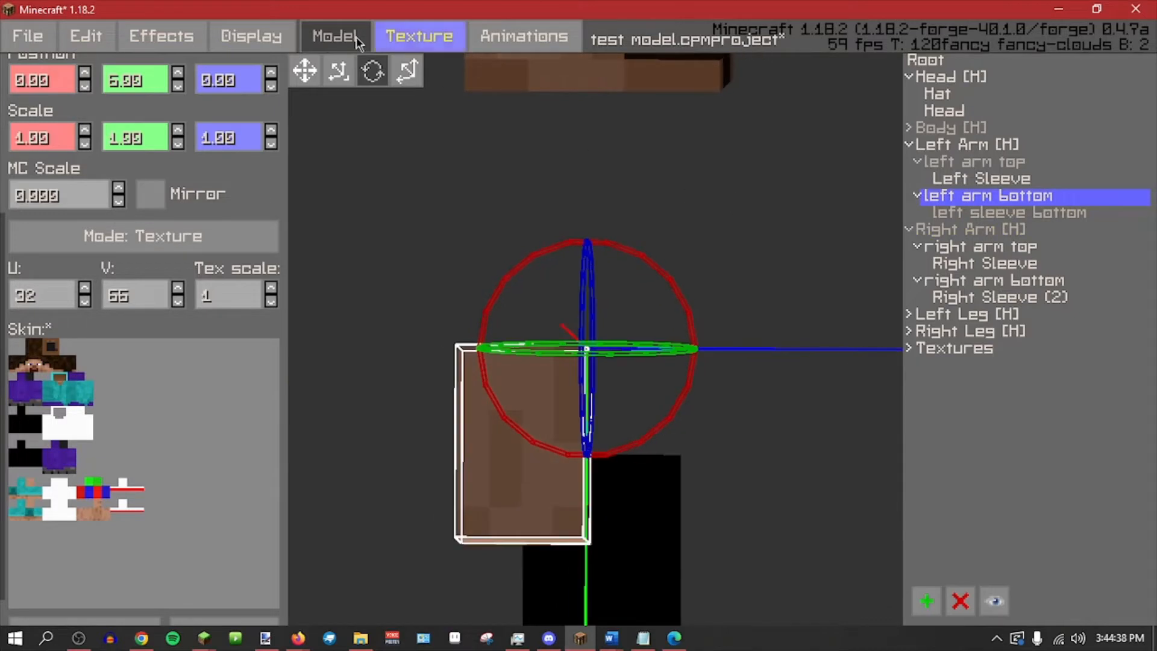
# Set the Z position of the left arm bottom to 2 and of the left sleeve bottom to -2, and unhide that sleeve.
pyautogui.click(409, 82)
pyautogui.moveTo(730, 349)
pyautogui.mouseDown()
pyautogui.moveTo(797, 351)
pyautogui.moveTo(723, 352)
pyautogui.mouseUp()
pyautogui.click(1068, 212)
pyautogui.click(988, 597)
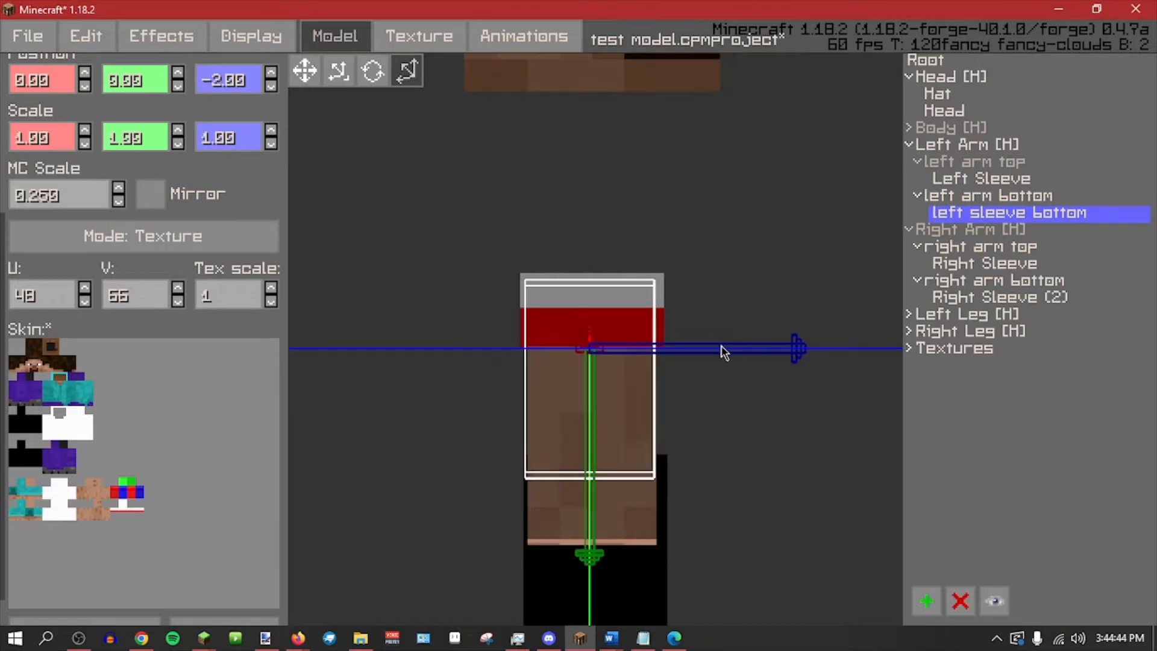
# Test the bend of the left arm bottom with its sleeve by rotating it, and undo that rotation.
pyautogui.click(338, 71)
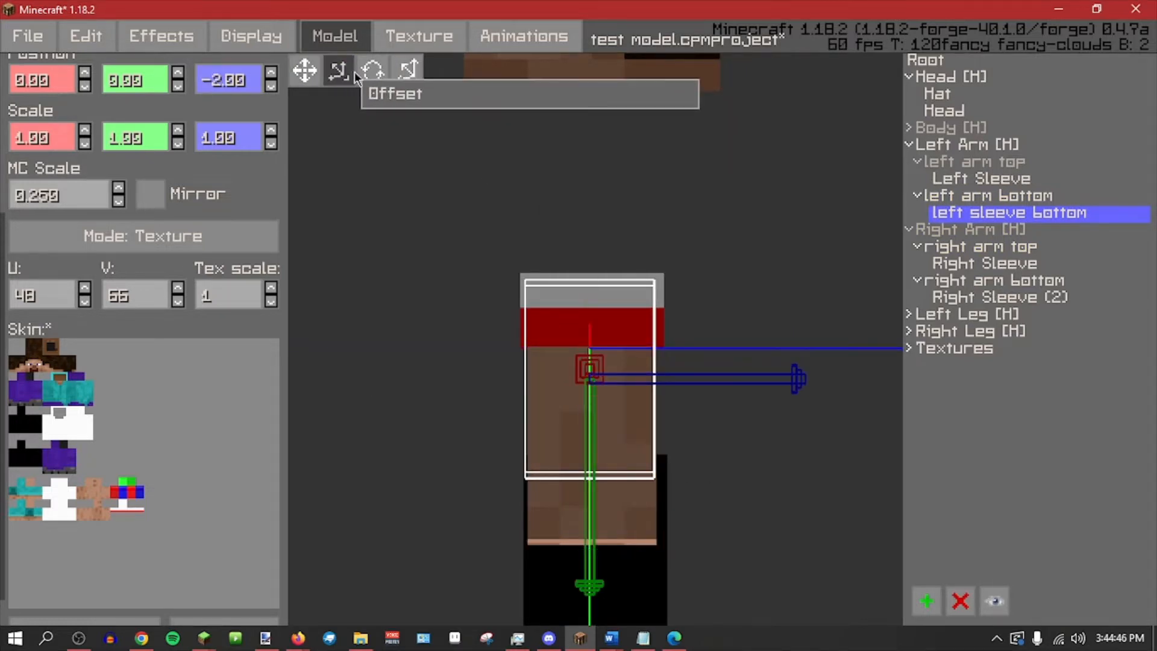
pyautogui.click(982, 201)
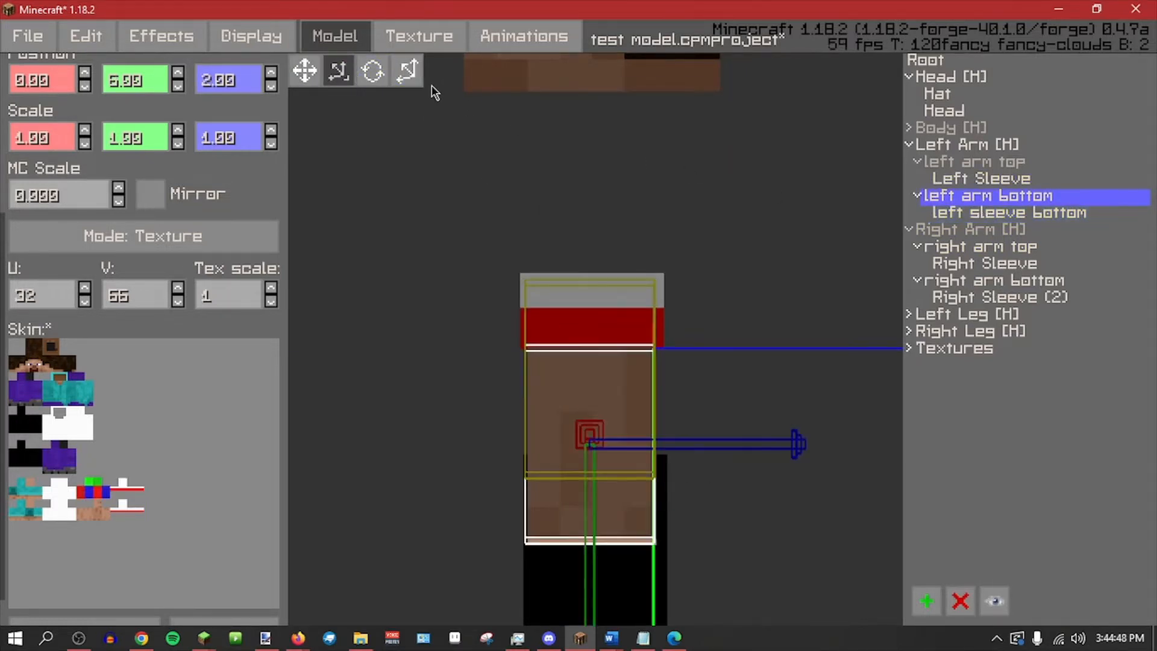
pyautogui.click(372, 71)
pyautogui.moveTo(684, 259); pyautogui.dragTo(787, 373)
pyautogui.hotkey('ctrl', 'z')
pyautogui.moveTo(786, 373)
pyautogui.mouseDown(button='middle')
pyautogui.moveTo(786, 389)
pyautogui.moveTo(782, 379)
pyautogui.mouseUp(button='middle')
# Set the X position of the left sleeve bottom to -1.
pyautogui.click(463, 368)
pyautogui.moveTo(463, 368); pyautogui.dragTo(617, 358, button='middle')
pyautogui.click(706, 308)
pyautogui.click(410, 82)
pyautogui.moveTo(845, 326); pyautogui.dragTo(745, 359)
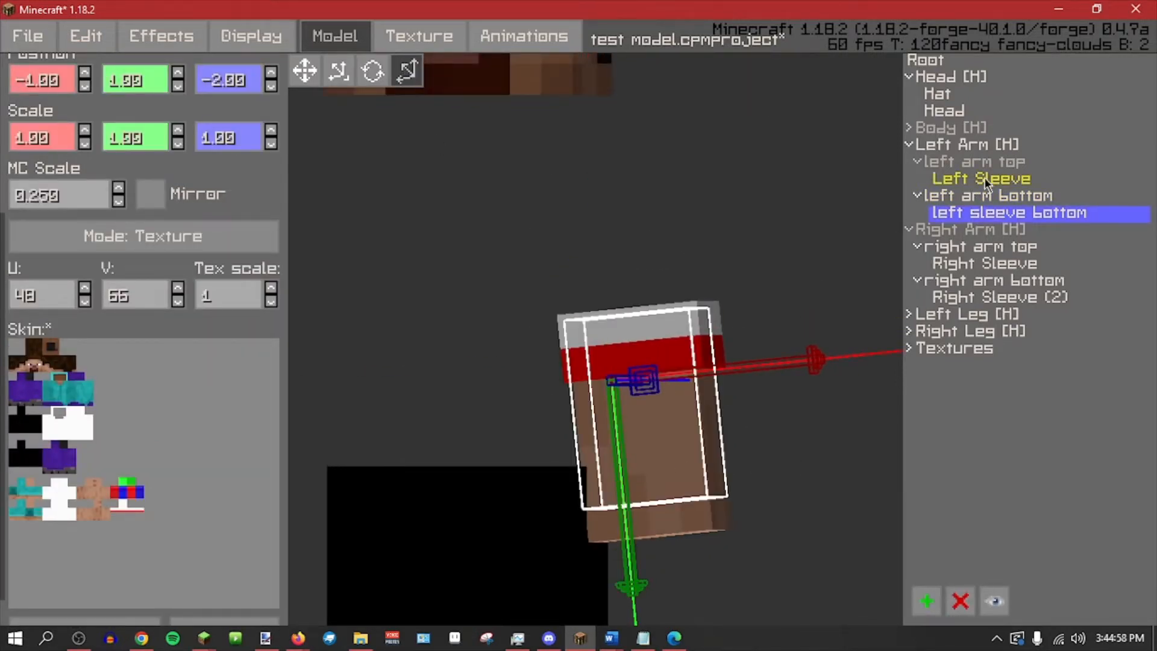
# Unhide the left arm top and set the X position of the left arm bottom to 1.
pyautogui.click(973, 161)
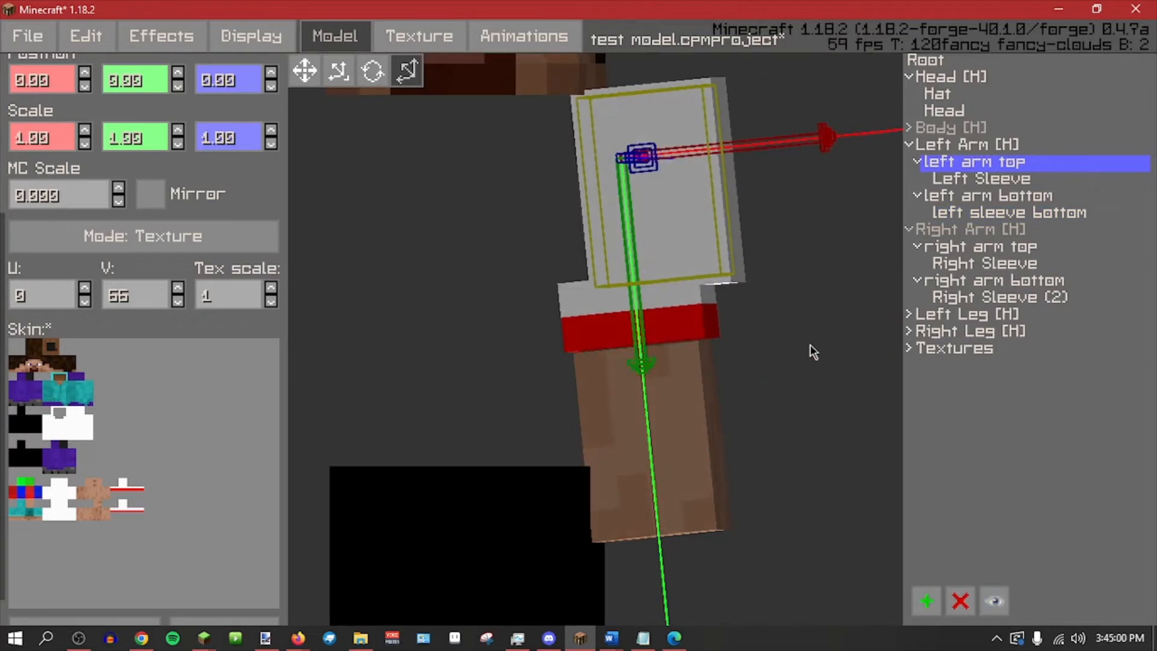
pyautogui.click(967, 230)
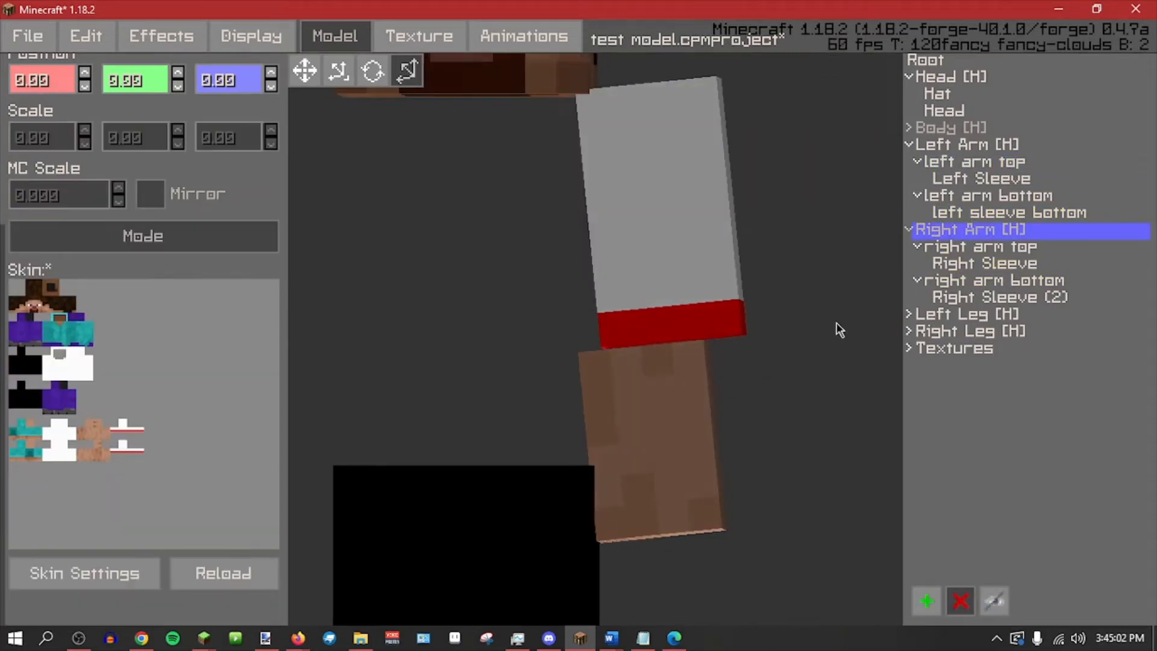
pyautogui.click(977, 198)
pyautogui.click(373, 71)
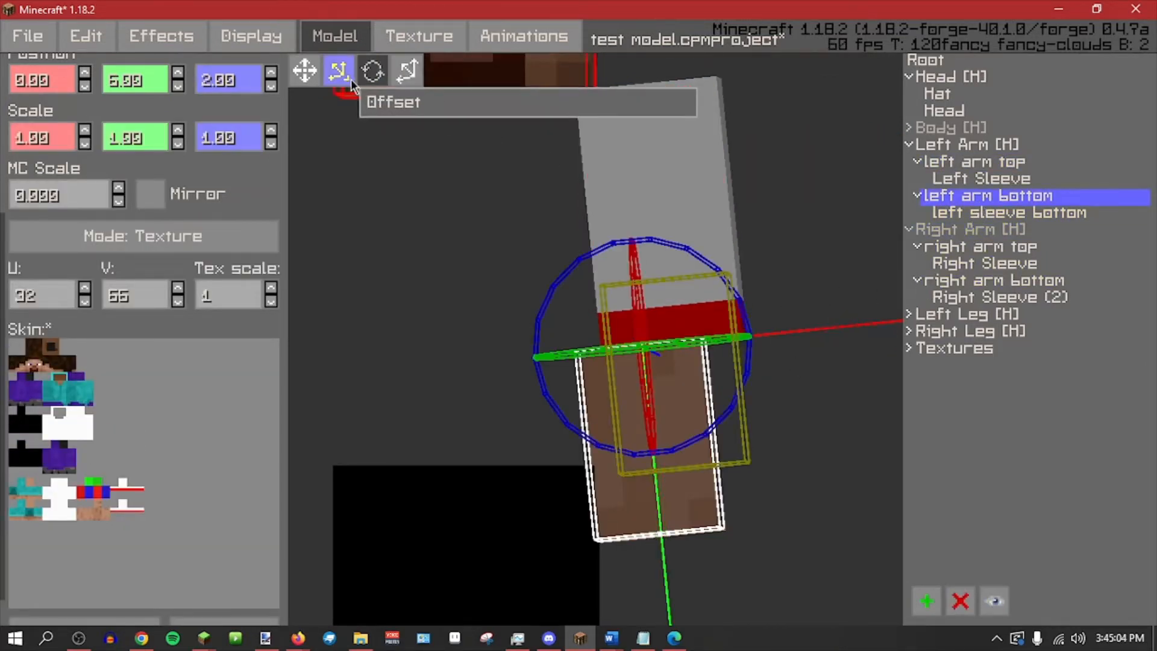
pyautogui.click(409, 72)
pyautogui.moveTo(730, 331); pyautogui.dragTo(759, 333)
# Try shifting the left sleeve bottom's offset along X, and undo the shift.
pyautogui.click(969, 218)
pyautogui.moveTo(823, 391); pyautogui.dragTo(515, 428, button='middle')
pyautogui.click(340, 71)
pyautogui.moveTo(393, 304); pyautogui.dragTo(416, 366, button='middle')
pyautogui.moveTo(414, 363); pyautogui.dragTo(444, 366)
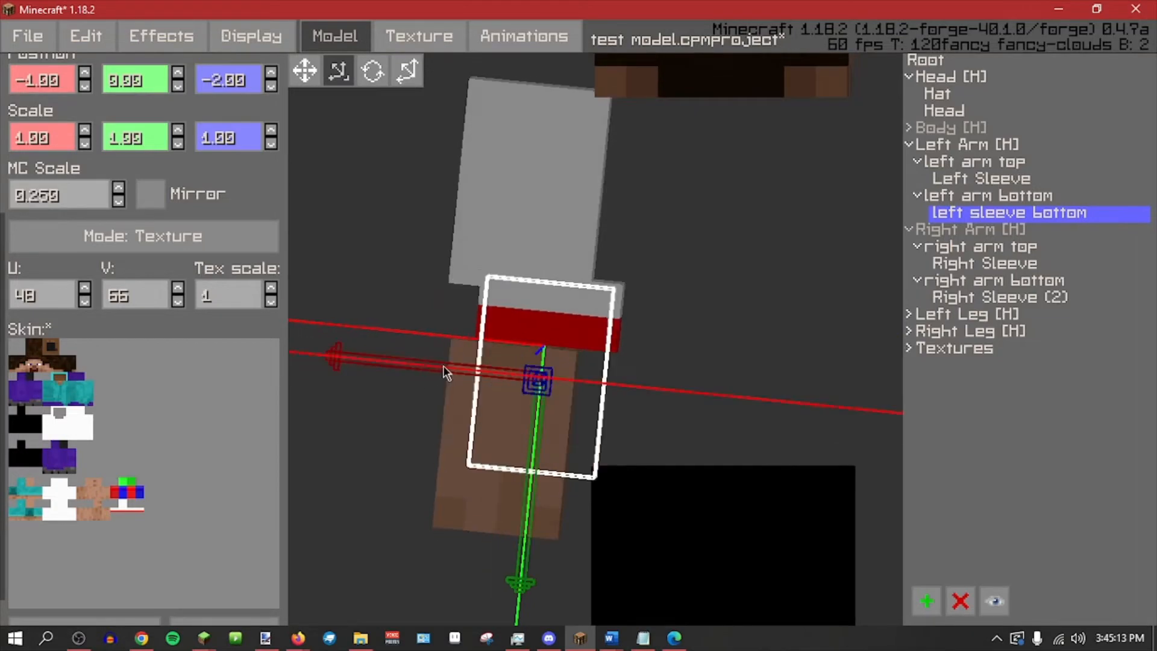
pyautogui.hotkey('ctrl', 'z')
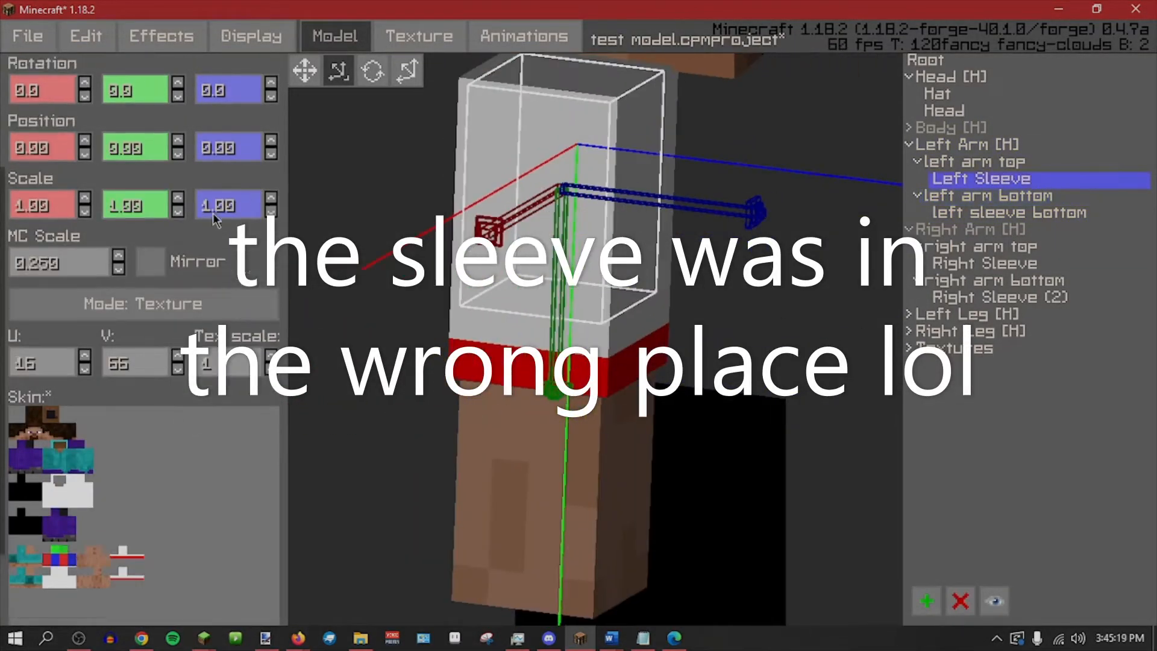
# Review the left sleeve bottom's properties, try rotating it, and undo the rotation.
pyautogui.scroll(3, 212, 212)
pyautogui.click(1009, 212)
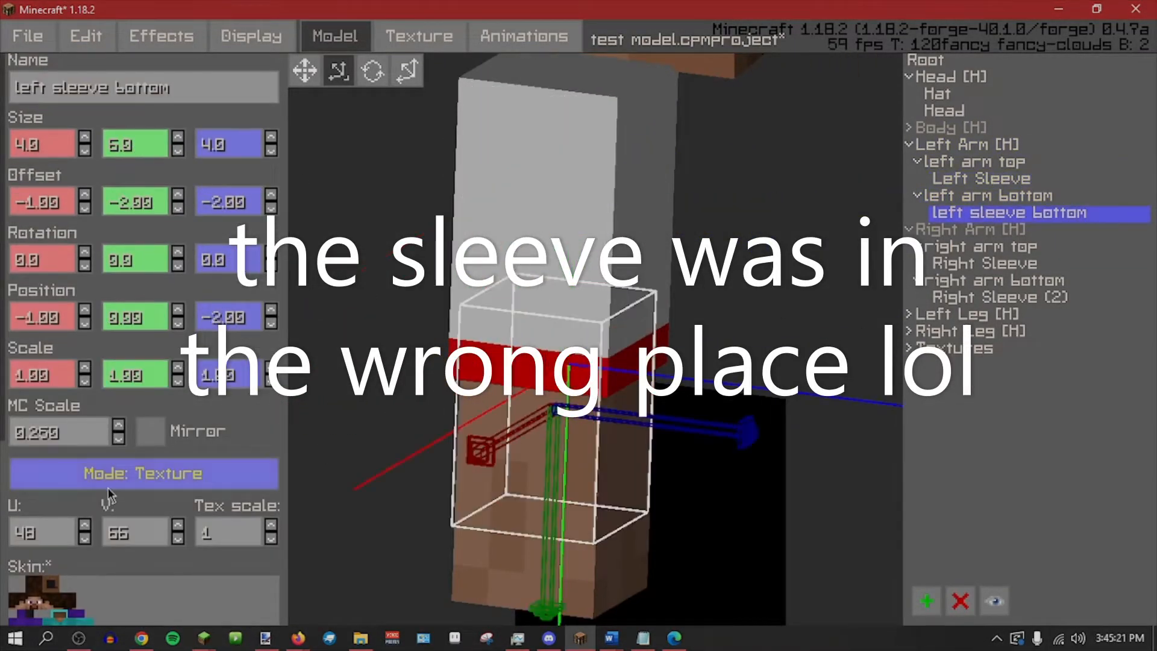
pyautogui.scroll(-2, 241, 486)
pyautogui.scroll(-2, 241, 486)
pyautogui.scroll(-3, 398, 515)
pyautogui.click(367, 68)
pyautogui.moveTo(379, 174); pyautogui.dragTo(424, 152, button='middle')
pyautogui.moveTo(522, 264); pyautogui.dragTo(569, 181)
pyautogui.hotkey('ctrl', 'z')
# Try bending the left arm bottom to an X rotation of 270 with Y position 8 and Z position 0.
pyautogui.click(994, 195)
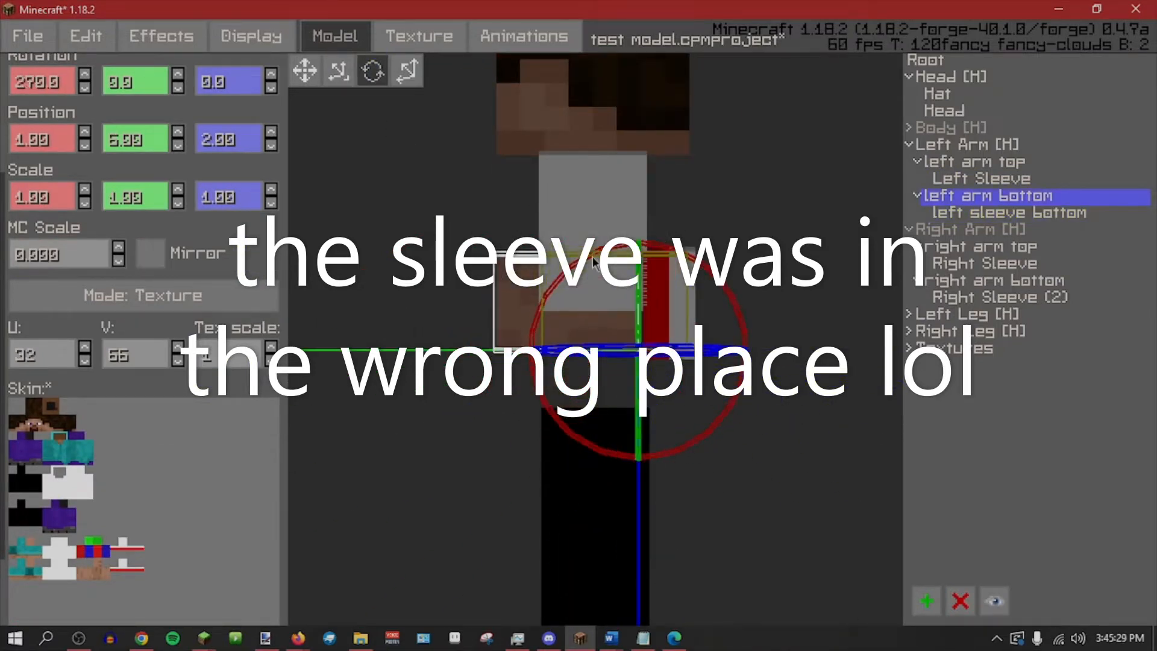
pyautogui.moveTo(689, 355); pyautogui.dragTo(638, 356)
pyautogui.moveTo(637, 356); pyautogui.dragTo(535, 416, button='middle')
pyautogui.moveTo(532, 420); pyautogui.dragTo(528, 468)
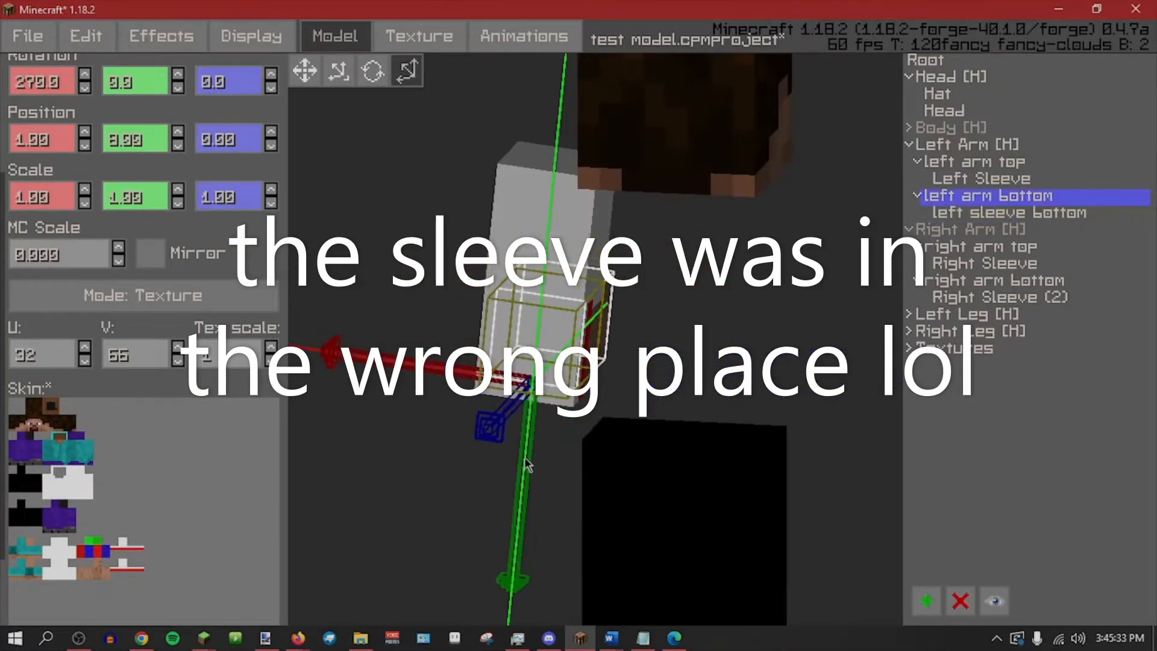
pyautogui.moveTo(528, 468); pyautogui.dragTo(617, 447, button='middle')
pyautogui.moveTo(620, 394); pyautogui.dragTo(549, 394)
pyautogui.moveTo(548, 398); pyautogui.dragTo(434, 394, button='middle')
# Undo the trial bend and position changes of the left arm bottom.
pyautogui.hotkey('ctrl', 'z')
pyautogui.hotkey('ctrl', 'z')
pyautogui.hotkey('ctrl', 'z')
pyautogui.hotkey('ctrl', 'z')
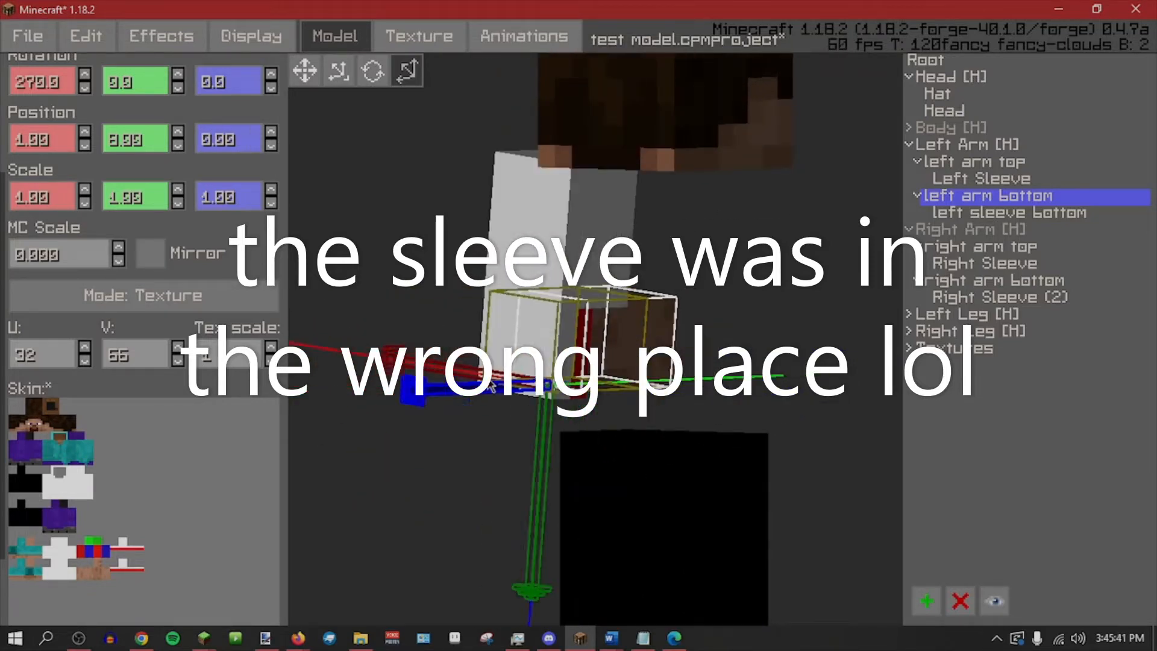
# Move the left sleeve bottom down along Y until it lines up with the left arm bottom.
pyautogui.scroll(4, 140, 329)
pyautogui.moveTo(426, 476); pyautogui.dragTo(649, 486, button='middle')
pyautogui.click(970, 214)
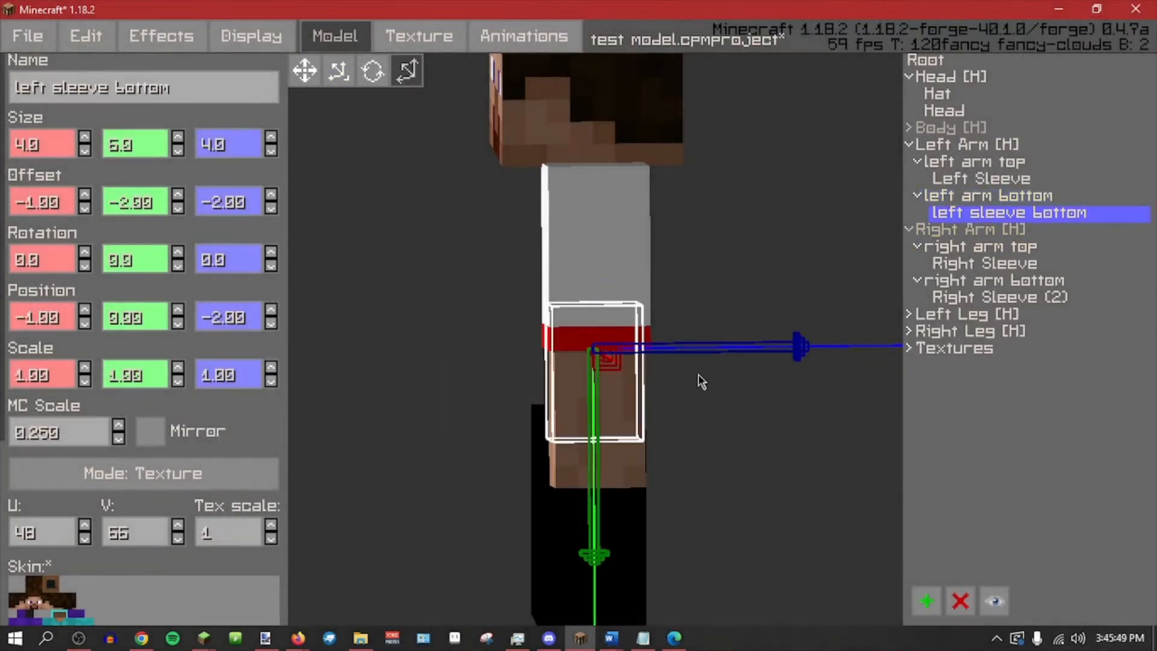
pyautogui.moveTo(592, 461); pyautogui.dragTo(587, 503)
# Set the Y position of the left arm bottom to 4.
pyautogui.click(931, 196)
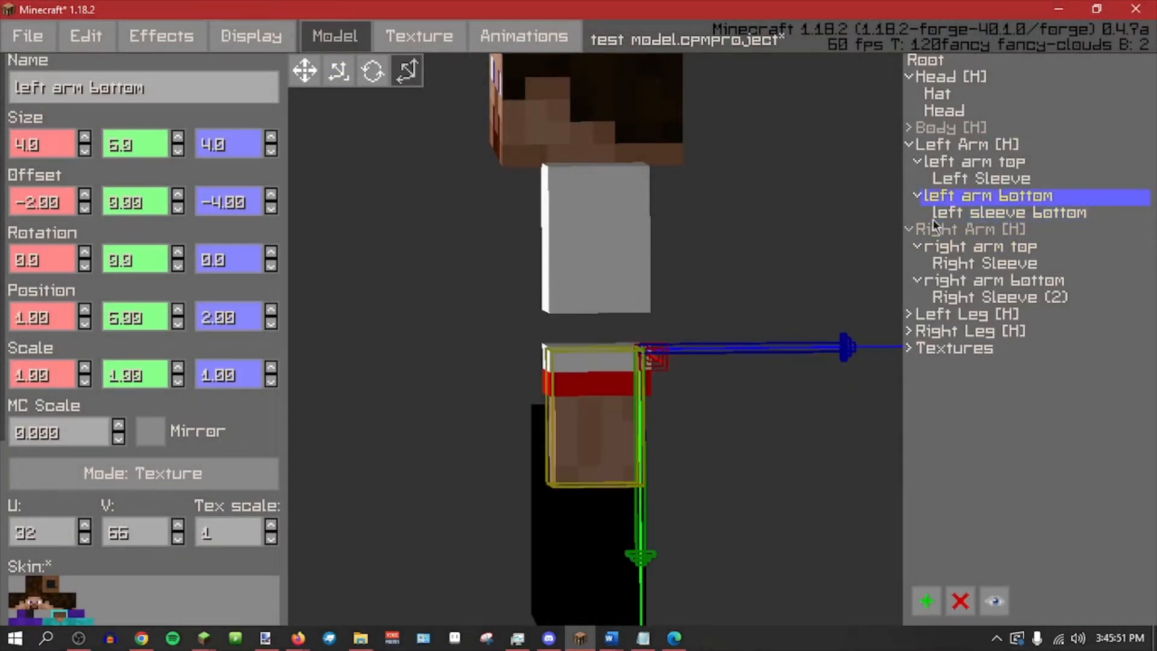
pyautogui.scroll(1, 817, 415)
pyautogui.moveTo(662, 405); pyautogui.dragTo(664, 396)
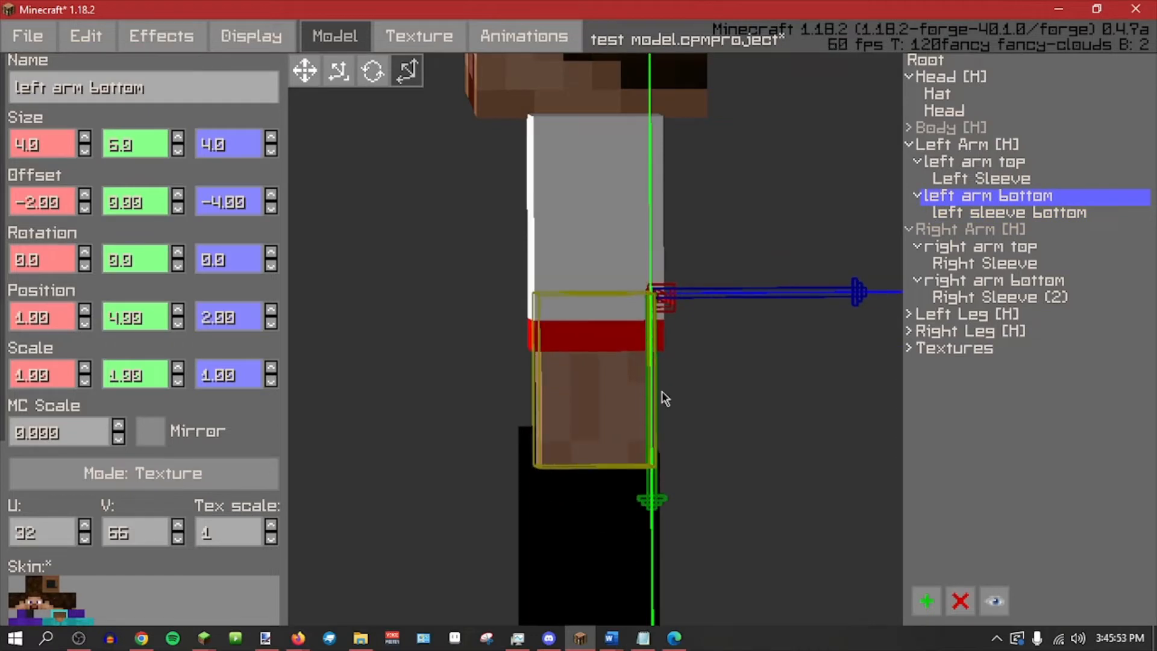
# Try bending the left arm bottom to an X rotation of 275 and lowering it to Y position 8.
pyautogui.click(372, 71)
pyautogui.moveTo(743, 246); pyautogui.dragTo(722, 400)
pyautogui.click(306, 72)
pyautogui.moveTo(651, 361); pyautogui.dragTo(655, 475)
pyautogui.click(375, 74)
pyautogui.click(409, 72)
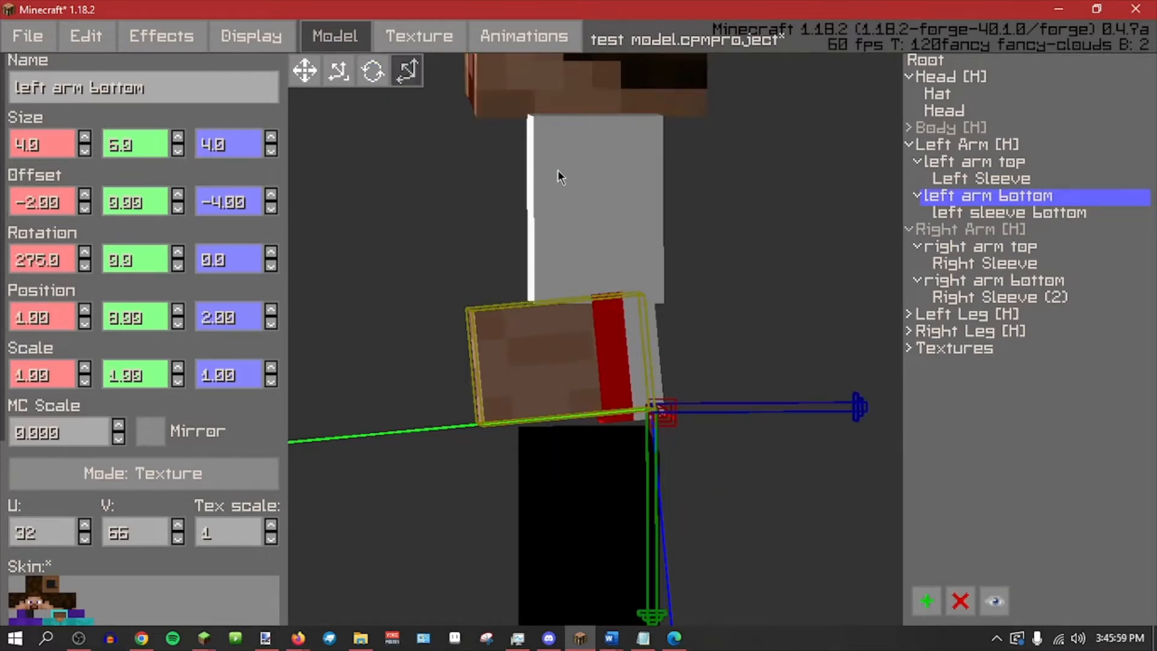
# Try one more rotation of the left arm bottom, and undo it together with the preceding bend and move.
pyautogui.click(372, 72)
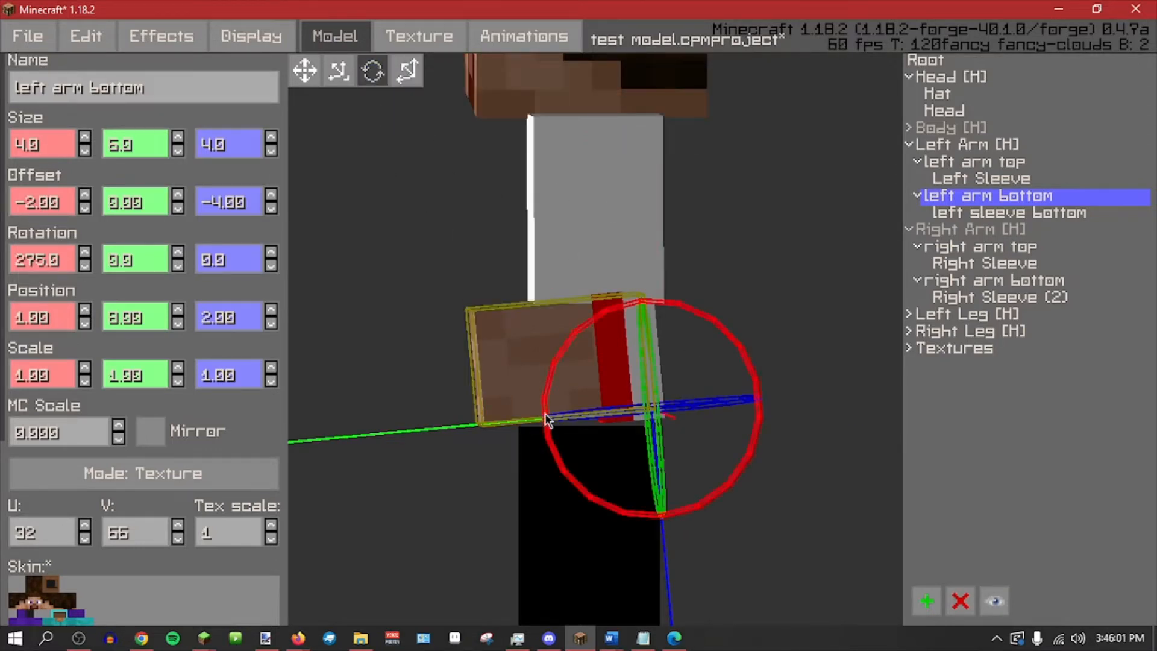
pyautogui.moveTo(563, 353); pyautogui.dragTo(567, 555)
pyautogui.hotkey('ctrl', 'z')
pyautogui.hotkey('ctrl', 'z')
pyautogui.hotkey('ctrl', 'z')
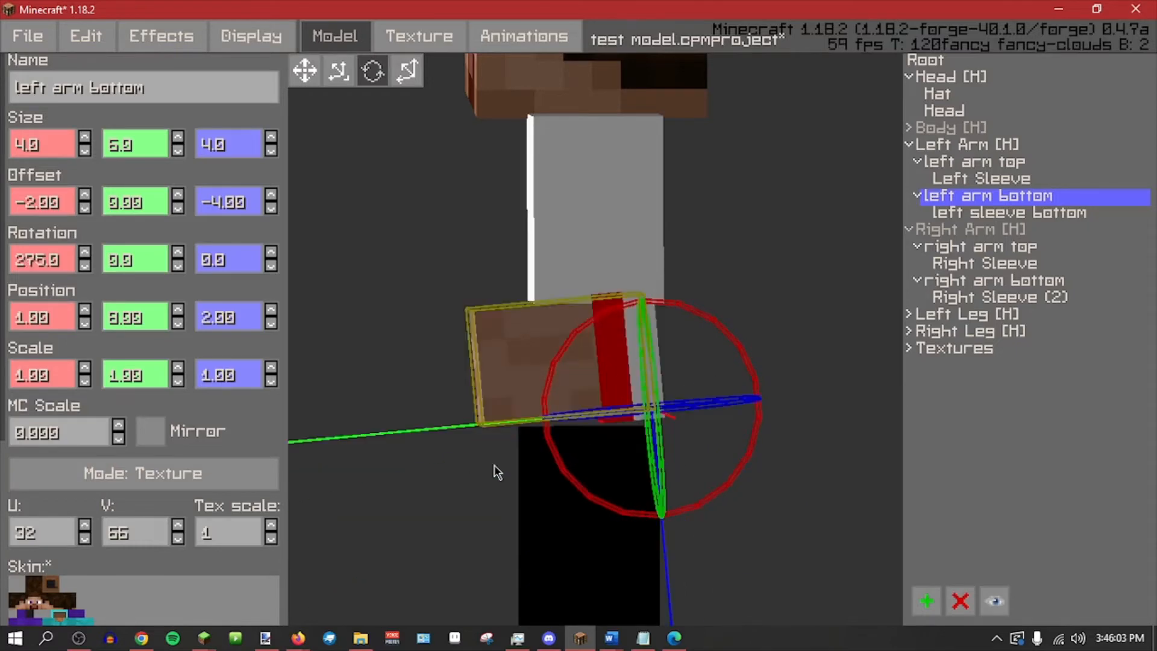
# Unhide the Right Arm group.
pyautogui.moveTo(453, 355); pyautogui.dragTo(718, 324, button='middle')
pyautogui.click(981, 212)
pyautogui.click(968, 229)
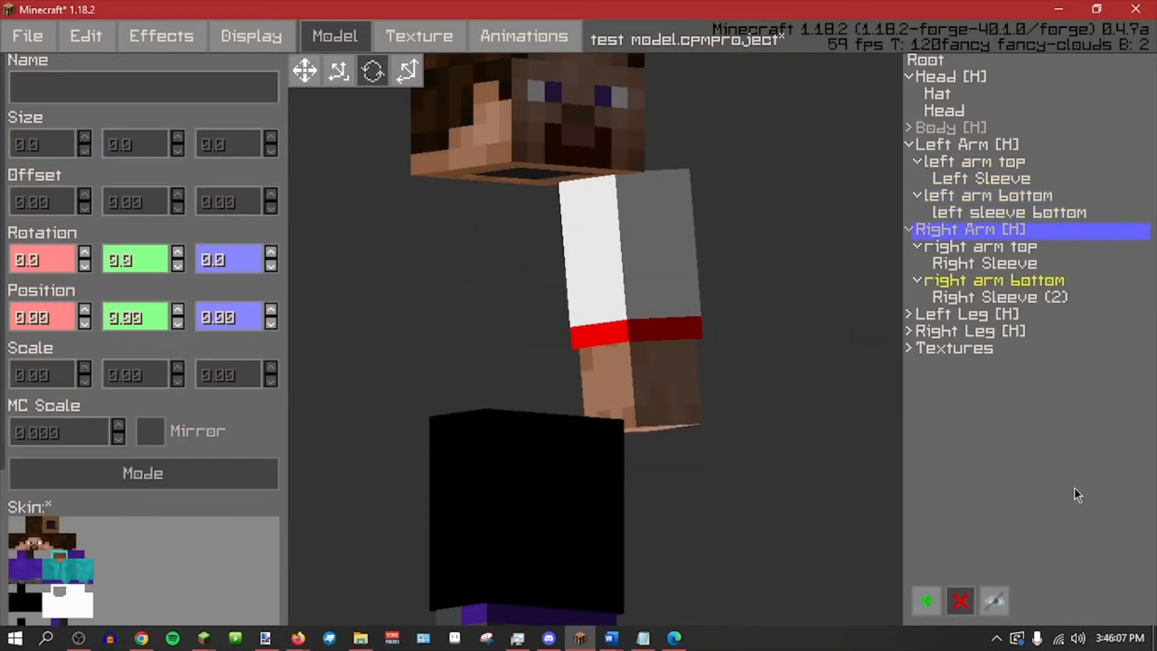
pyautogui.click(997, 601)
pyautogui.moveTo(765, 459); pyautogui.dragTo(703, 453, button='middle')
# Set the offset of the right arm bottom to X -2, Y 0 and Z -4.
pyautogui.click(1000, 278)
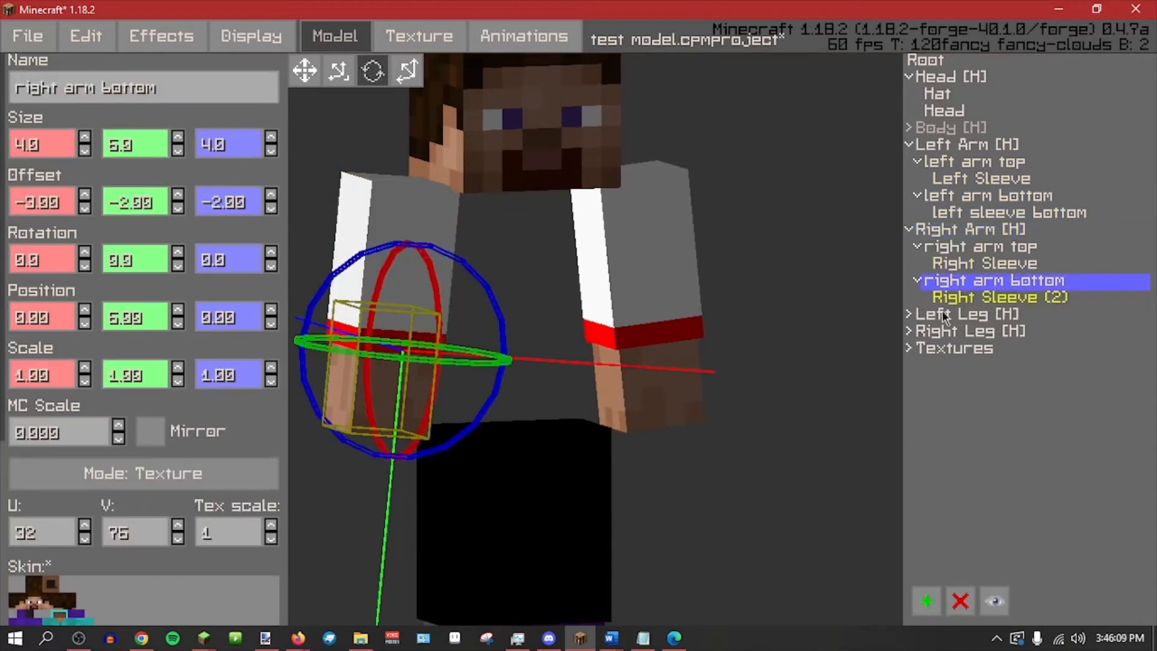
pyautogui.moveTo(343, 457); pyautogui.dragTo(749, 449, button='middle')
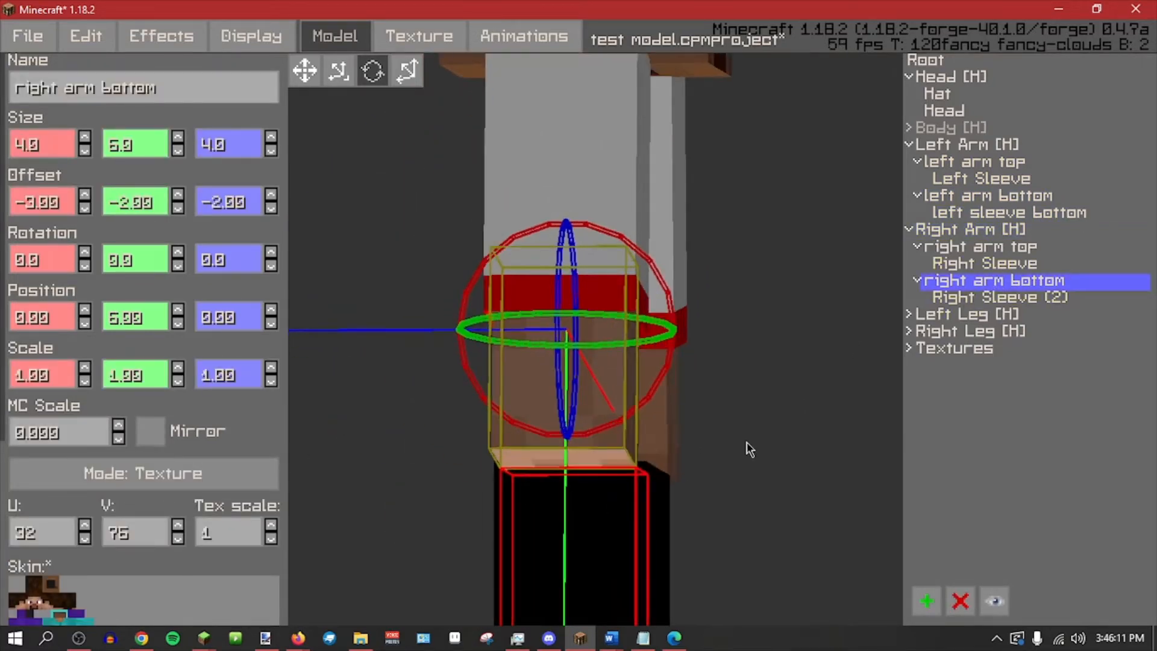
pyautogui.click(339, 71)
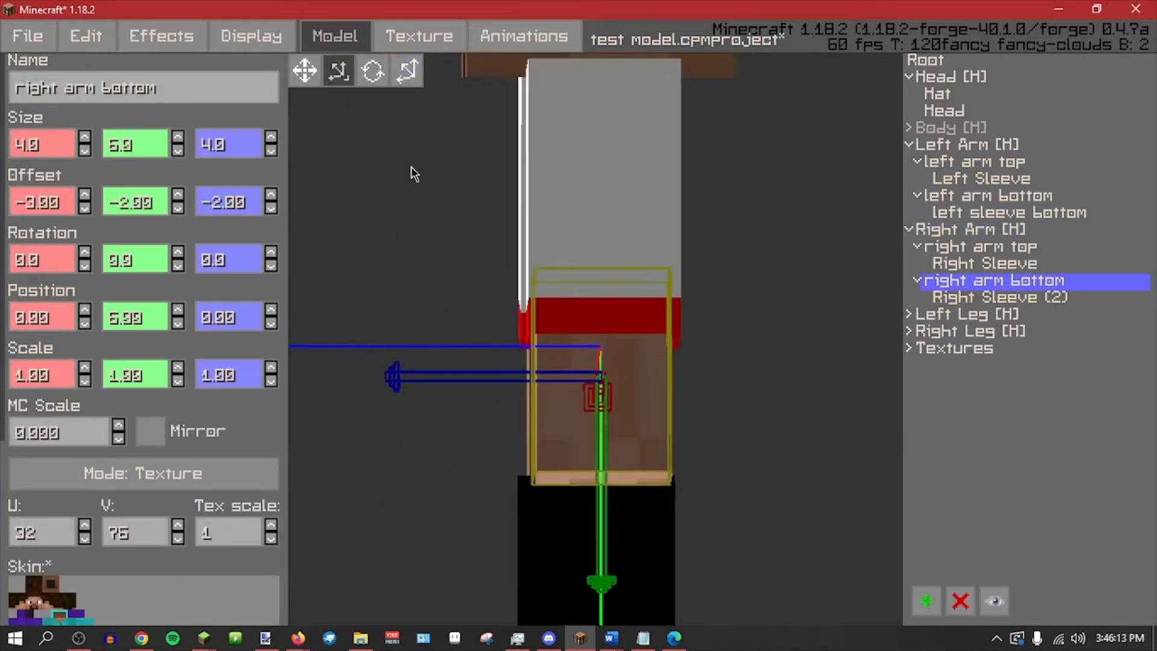
pyautogui.moveTo(537, 376); pyautogui.dragTo(590, 370)
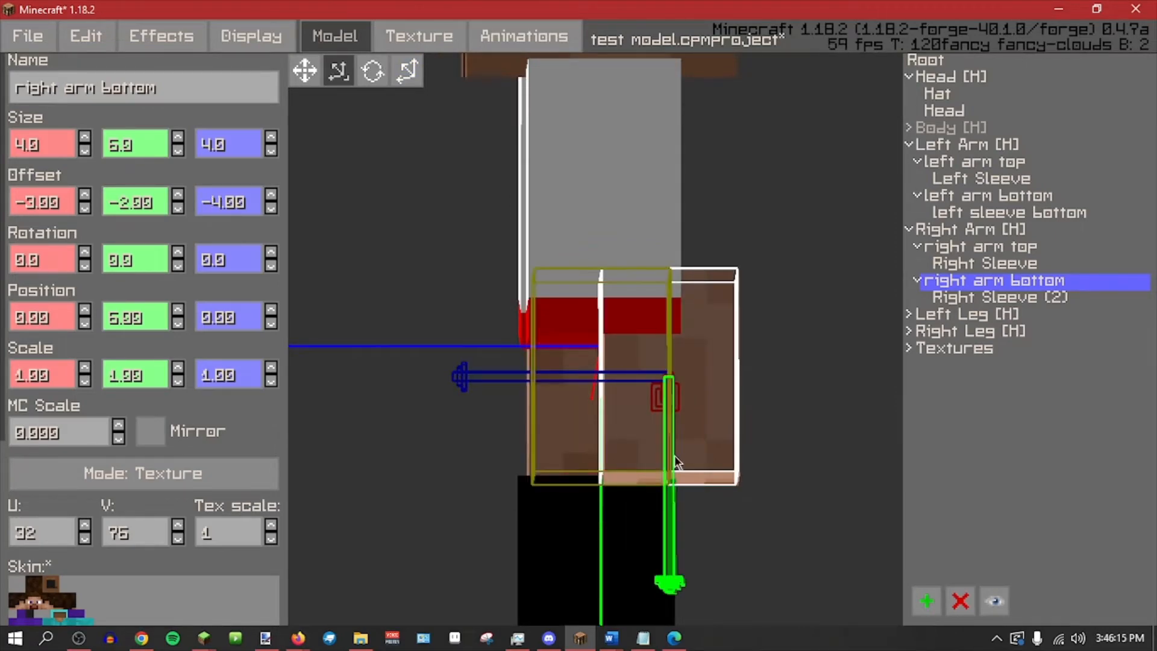
pyautogui.moveTo(665, 476); pyautogui.dragTo(666, 517)
pyautogui.moveTo(666, 517); pyautogui.dragTo(593, 420, button='middle')
pyautogui.moveTo(630, 405)
pyautogui.mouseDown()
pyautogui.moveTo(576, 414)
pyautogui.moveTo(615, 414)
pyautogui.mouseUp()
pyautogui.moveTo(662, 504); pyautogui.dragTo(664, 501, button='middle')
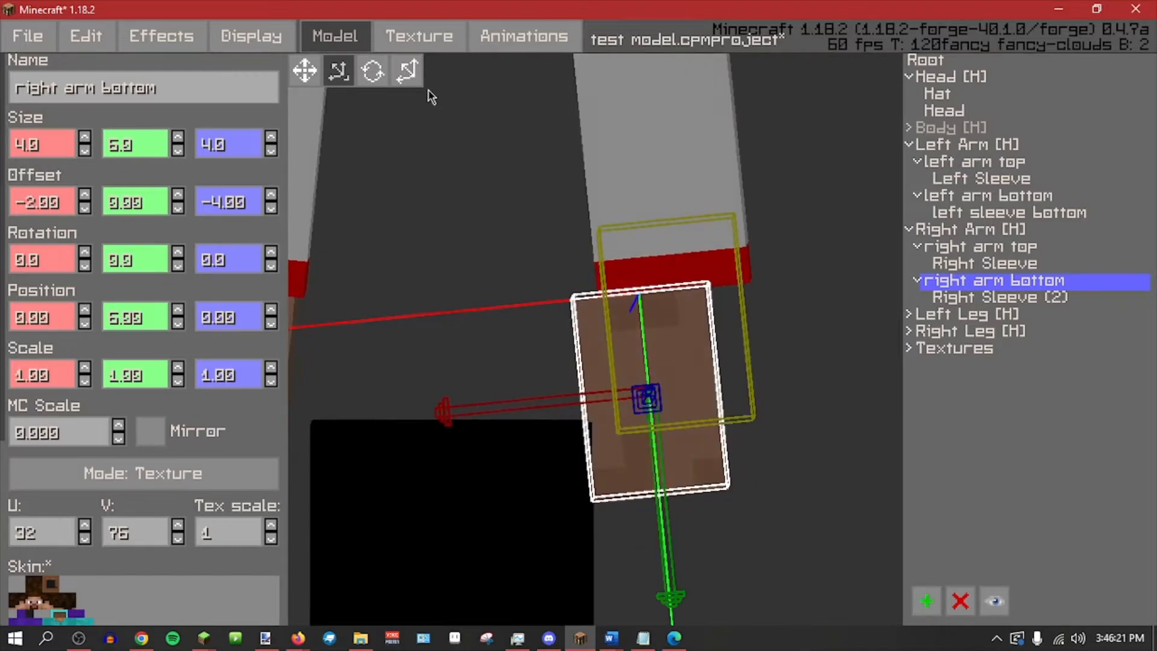
# Position the right arm bottom at X -1 and Z 2, and raise it along Y to meet the upper arm.
pyautogui.click(413, 82)
pyautogui.moveTo(535, 305); pyautogui.dragTo(573, 305)
pyautogui.moveTo(573, 305); pyautogui.dragTo(499, 393, button='middle')
pyautogui.moveTo(462, 294); pyautogui.dragTo(421, 289)
pyautogui.moveTo(421, 289); pyautogui.dragTo(469, 525, button='middle')
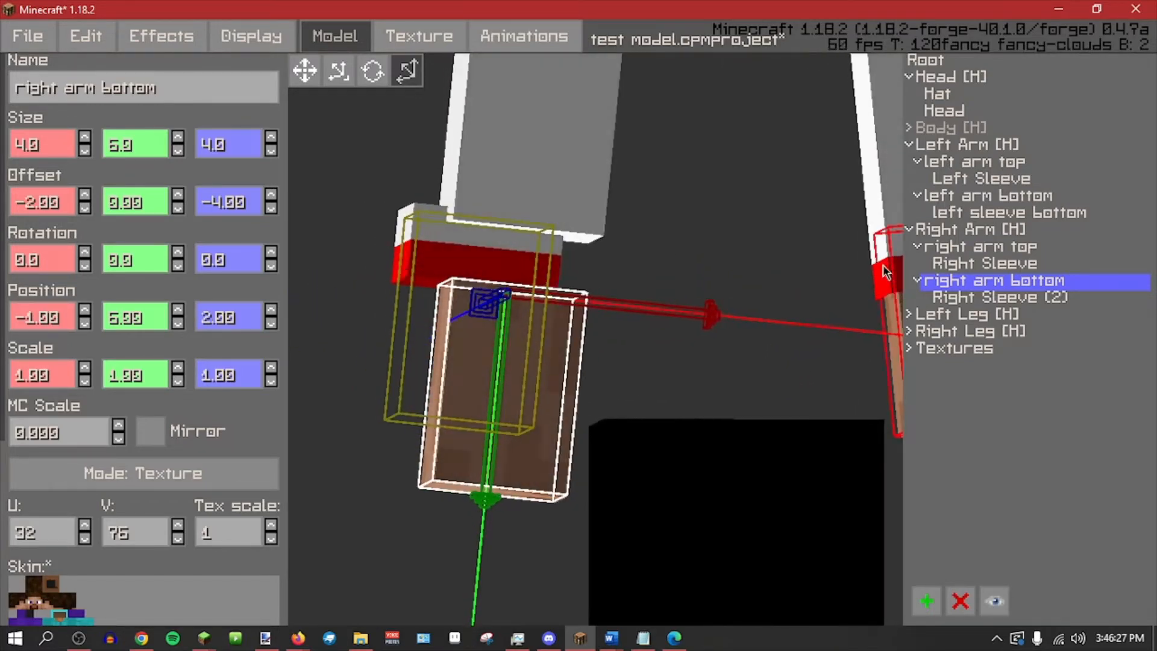
pyautogui.moveTo(487, 497); pyautogui.dragTo(489, 468)
pyautogui.moveTo(508, 484)
pyautogui.mouseDown(button='middle')
pyautogui.moveTo(618, 476)
pyautogui.moveTo(519, 470)
pyautogui.mouseUp(button='middle')
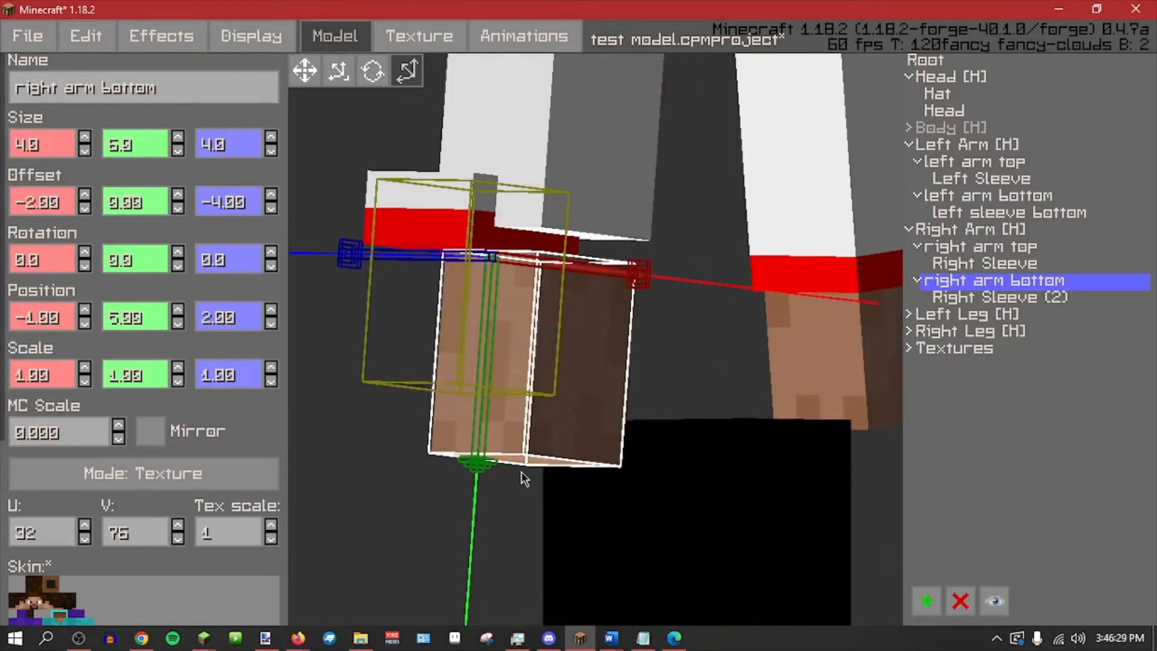
pyautogui.moveTo(496, 464); pyautogui.dragTo(499, 433)
# Set the position of Right Sleeve (2) to X 1, Y 2 and Z -2.
pyautogui.click(1002, 294)
pyautogui.moveTo(753, 350); pyautogui.dragTo(786, 350, button='middle')
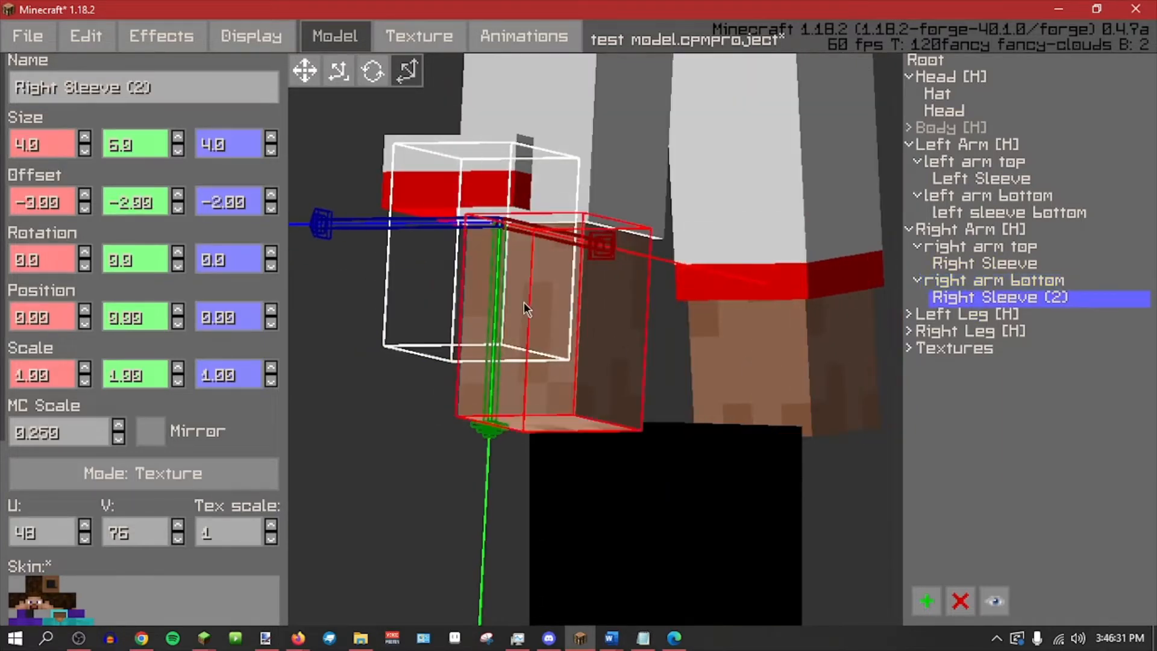
pyautogui.moveTo(493, 290); pyautogui.dragTo(488, 361)
pyautogui.moveTo(612, 364); pyautogui.dragTo(503, 331, button='middle')
pyautogui.moveTo(631, 301); pyautogui.dragTo(664, 307)
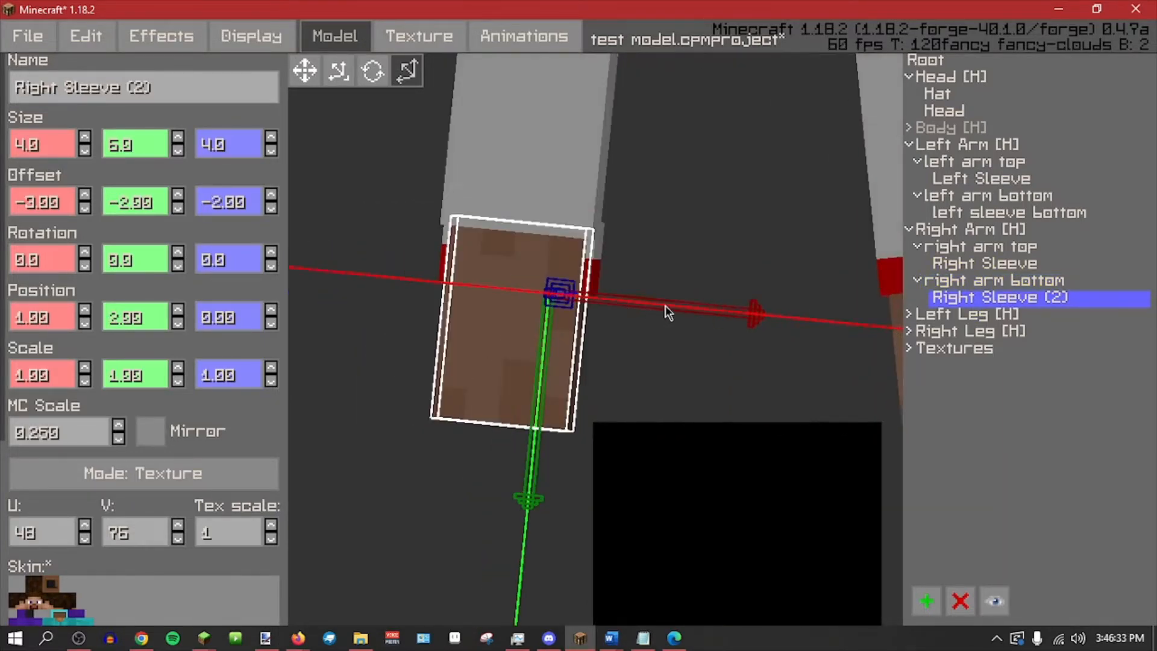
pyautogui.moveTo(659, 364); pyautogui.dragTo(754, 375, button='middle')
pyautogui.moveTo(420, 299); pyautogui.dragTo(487, 301)
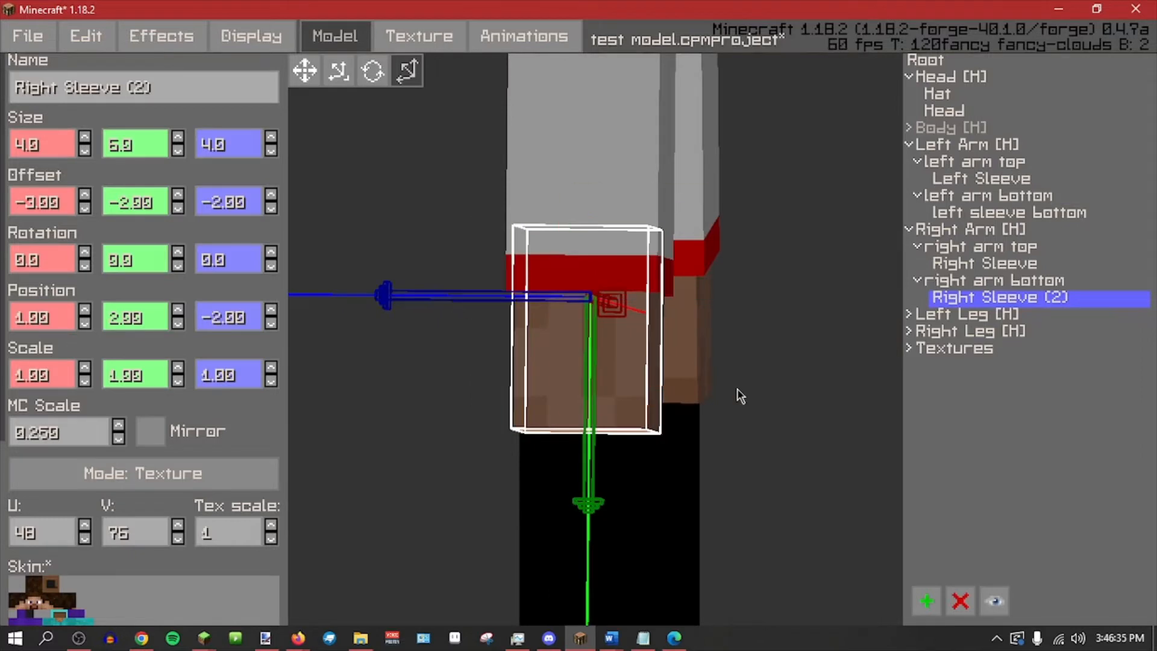
# Try rotating Right Sleeve (2) and the right arm bottom, undoing each rotation.
pyautogui.moveTo(736, 388); pyautogui.dragTo(723, 401, button='middle')
pyautogui.click(372, 70)
pyautogui.moveTo(508, 366); pyautogui.dragTo(547, 374)
pyautogui.hotkey('ctrl', 'z')
pyautogui.click(997, 280)
pyautogui.moveTo(644, 359); pyautogui.dragTo(705, 305)
pyautogui.hotkey('ctrl', 'z')
# Try rotating the left arm bottom again to compare it with the right arm, and undo the rotation.
pyautogui.click(1004, 252)
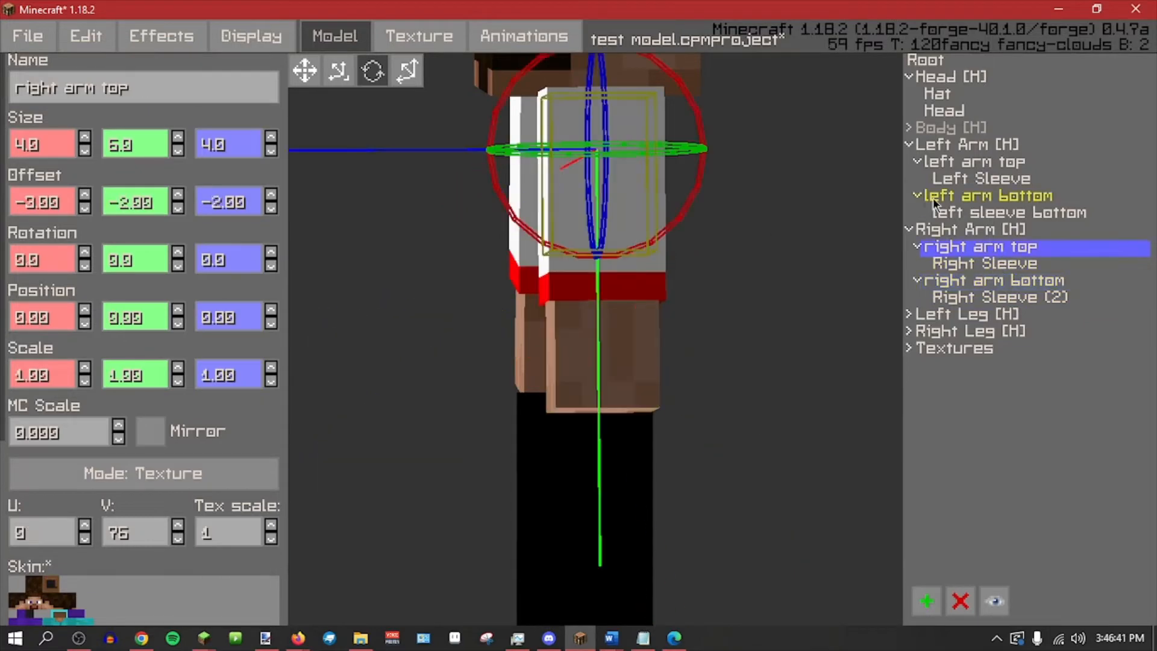
pyautogui.click(933, 198)
pyautogui.moveTo(468, 328); pyautogui.dragTo(482, 338)
pyautogui.hotkey('ctrl', 'z')
pyautogui.moveTo(482, 341); pyautogui.dragTo(699, 385, button='middle')
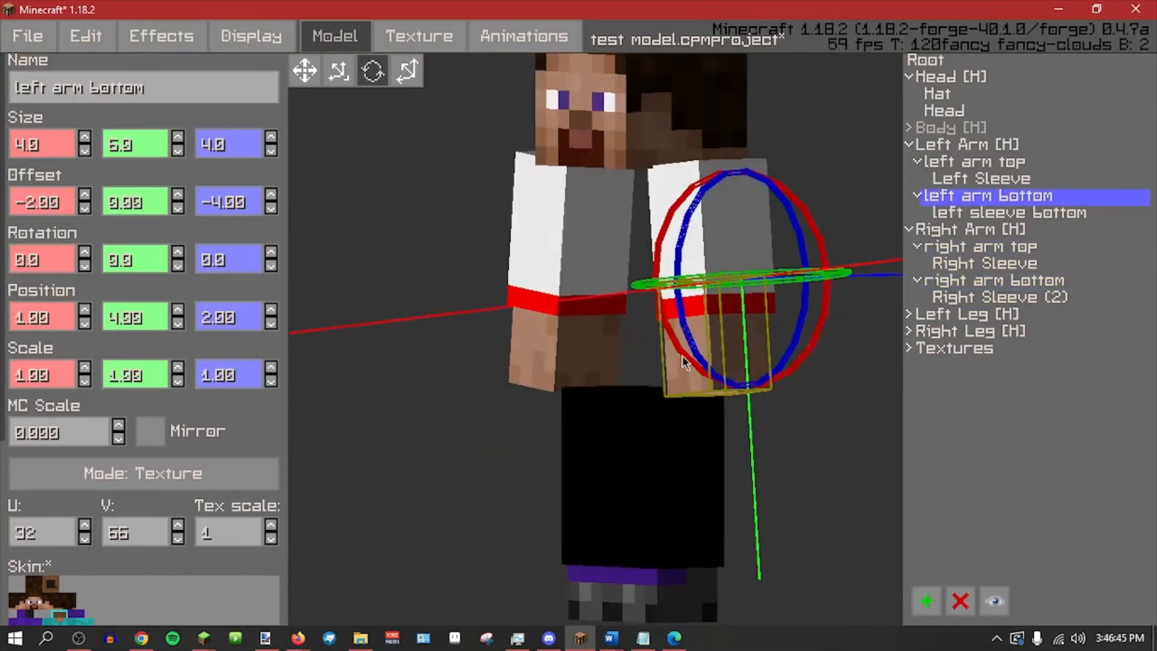
# Try rotating the left arm bottom, undo the rotation, save the project and clear the selection.
pyautogui.moveTo(682, 357); pyautogui.dragTo(717, 262)
pyautogui.hotkey('ctrl', 'z')
pyautogui.hotkey('ctrl', 's')
pyautogui.click(383, 534)
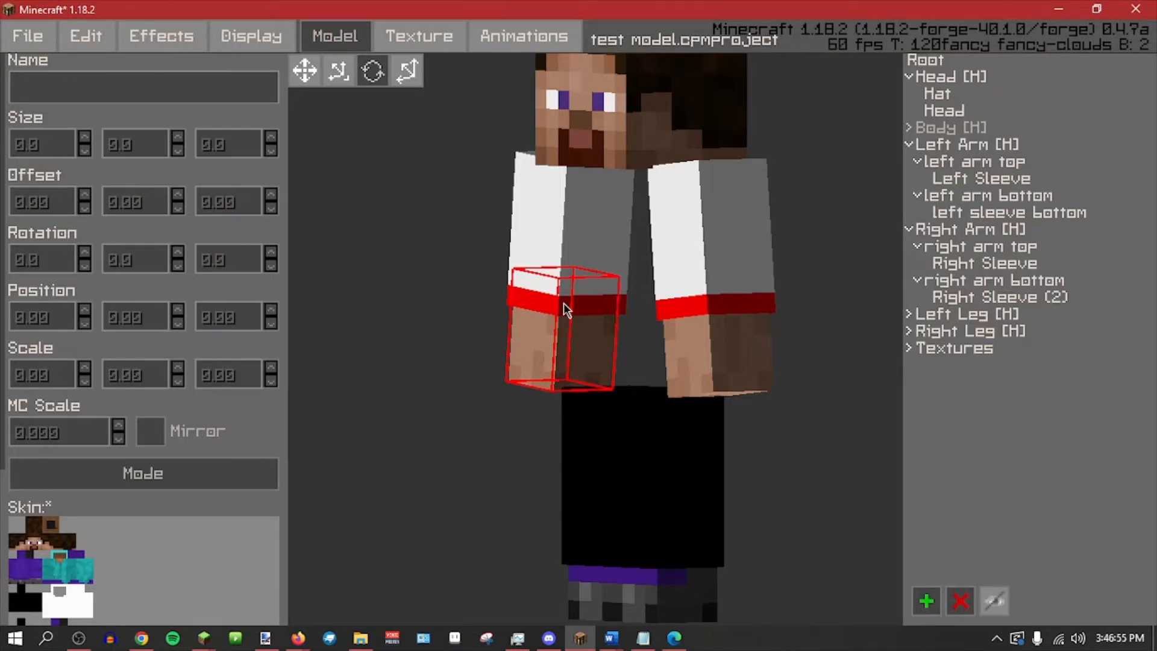
# Hide the left arm, the right arm and the left leg in the model view.
pyautogui.keyDown('shift'); pyautogui.moveTo(475, 464); pyautogui.dragTo(472, 181, button='middle'); pyautogui.keyUp('shift')
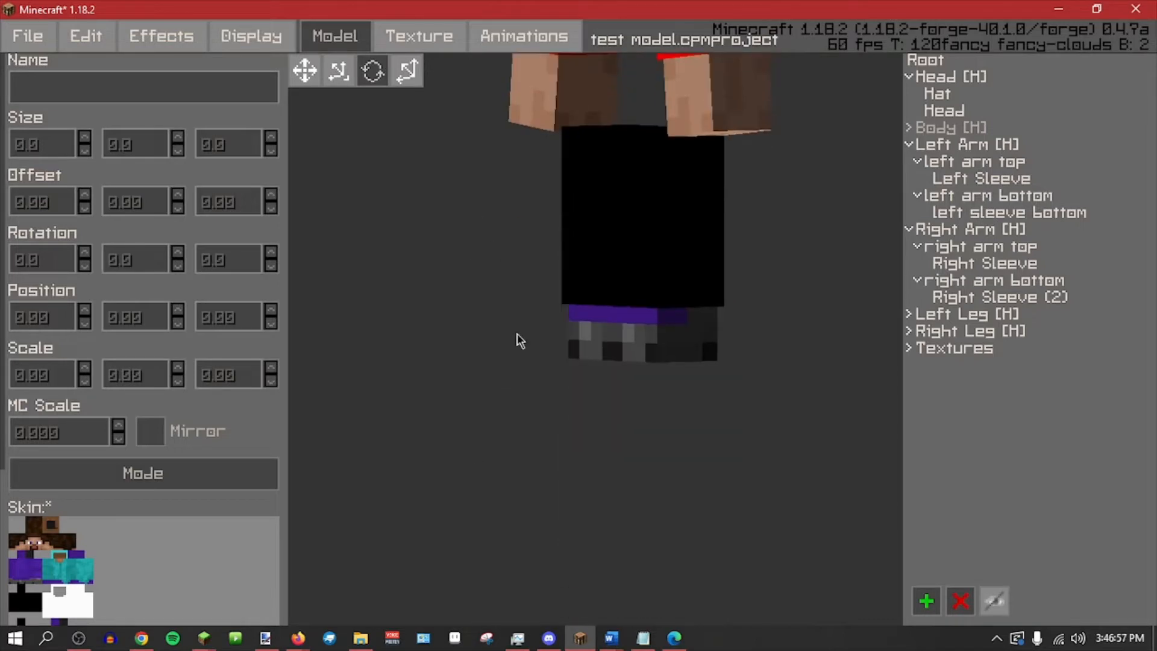
pyautogui.scroll(1, 516, 338)
pyautogui.scroll(-3, 214, 467)
pyautogui.moveTo(395, 366); pyautogui.dragTo(832, 351, button='middle')
pyautogui.scroll(2, 626, 279)
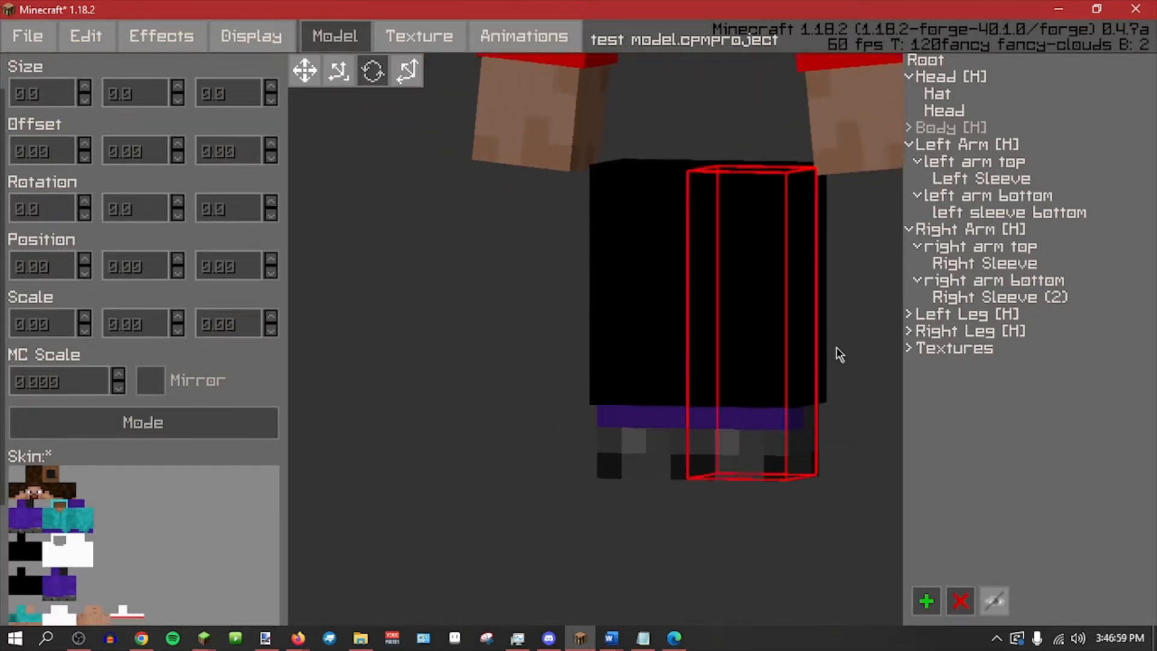
pyautogui.click(983, 148)
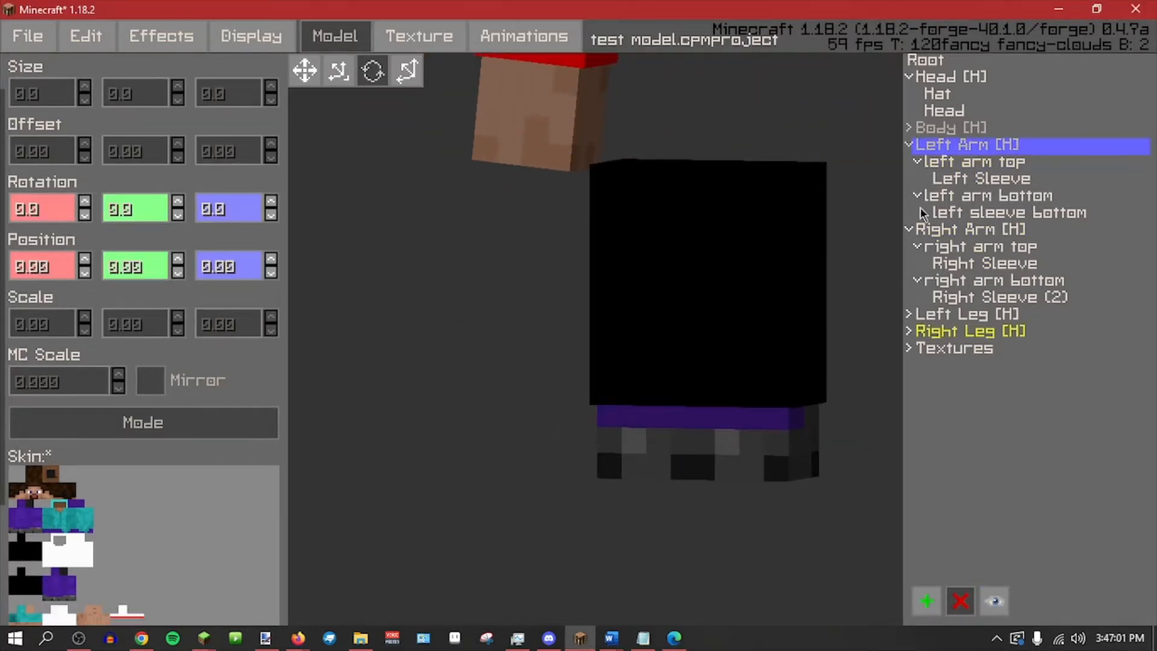
pyautogui.click(933, 231)
pyautogui.click(992, 602)
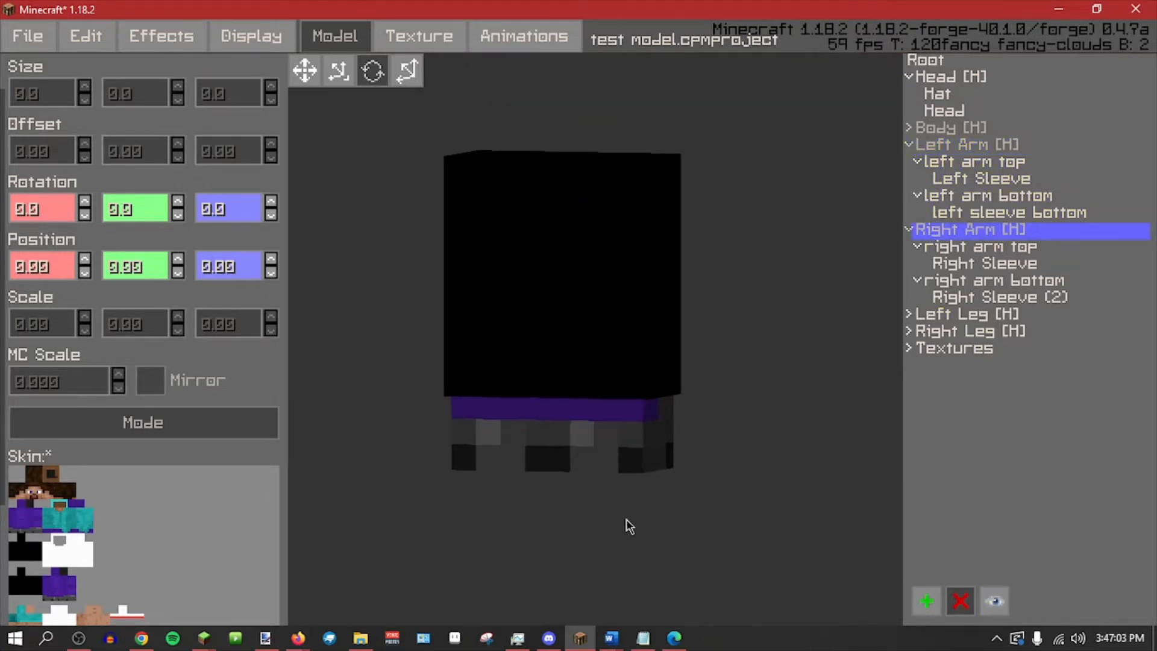
pyautogui.click(960, 241)
pyautogui.click(960, 234)
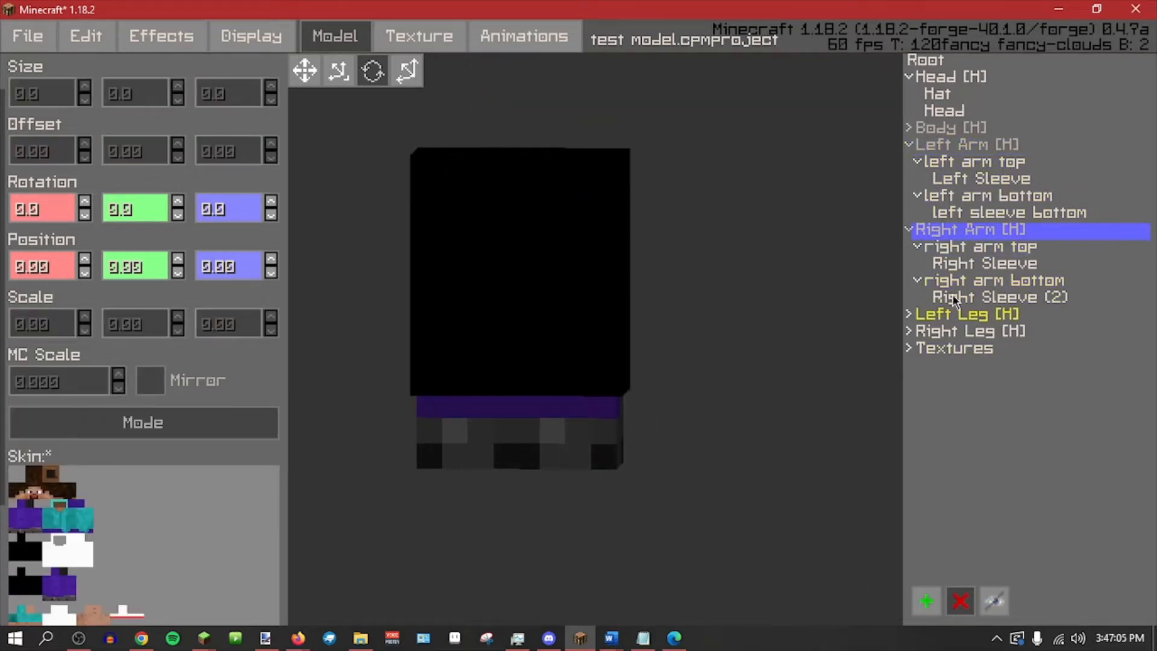
pyautogui.click(955, 311)
pyautogui.click(995, 603)
# Expand both leg groups and move Left Pants Leg under the Left Leg part as its child.
pyautogui.click(910, 331)
pyautogui.click(908, 314)
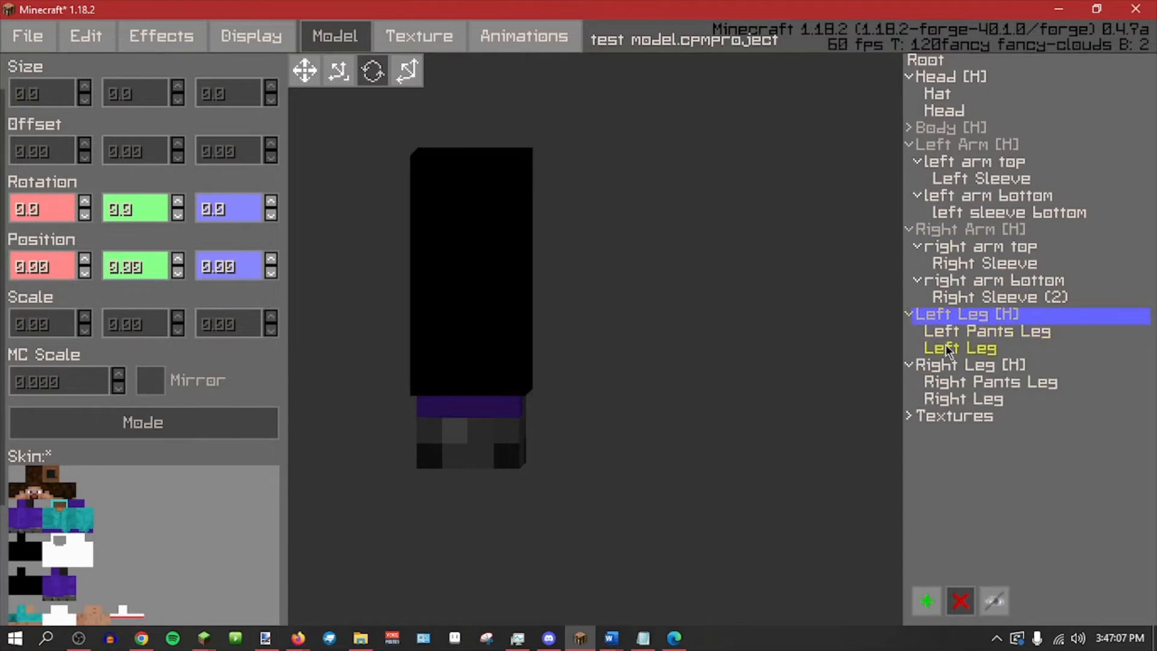
pyautogui.click(949, 349)
pyautogui.rightClick(956, 348)
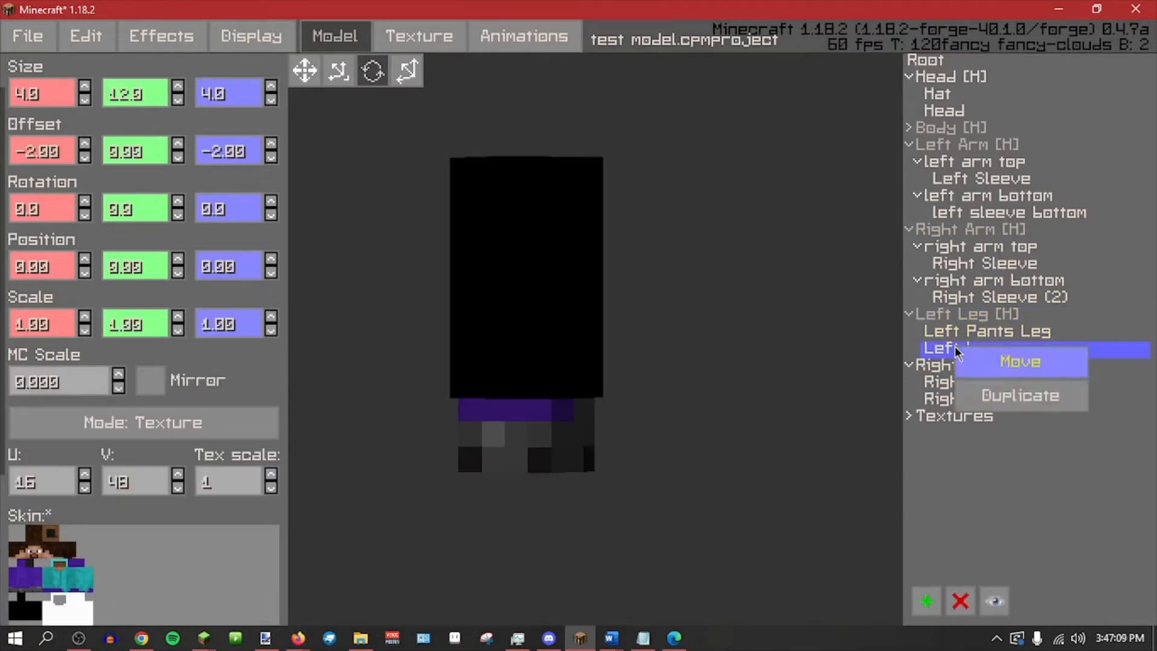
pyautogui.click(950, 330)
pyautogui.rightClick(949, 329)
pyautogui.click(987, 356)
pyautogui.click(968, 351)
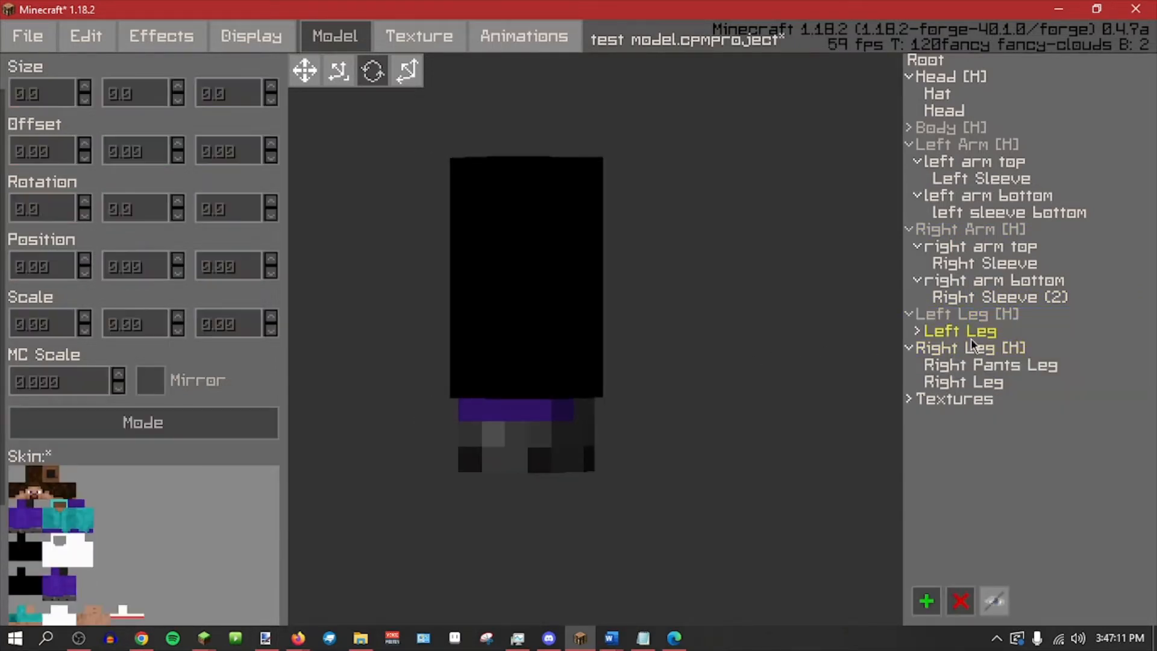
pyautogui.click(916, 330)
# Set the Left Leg part's Y size to 6.
pyautogui.click(945, 335)
pyautogui.scroll(2, 175, 115)
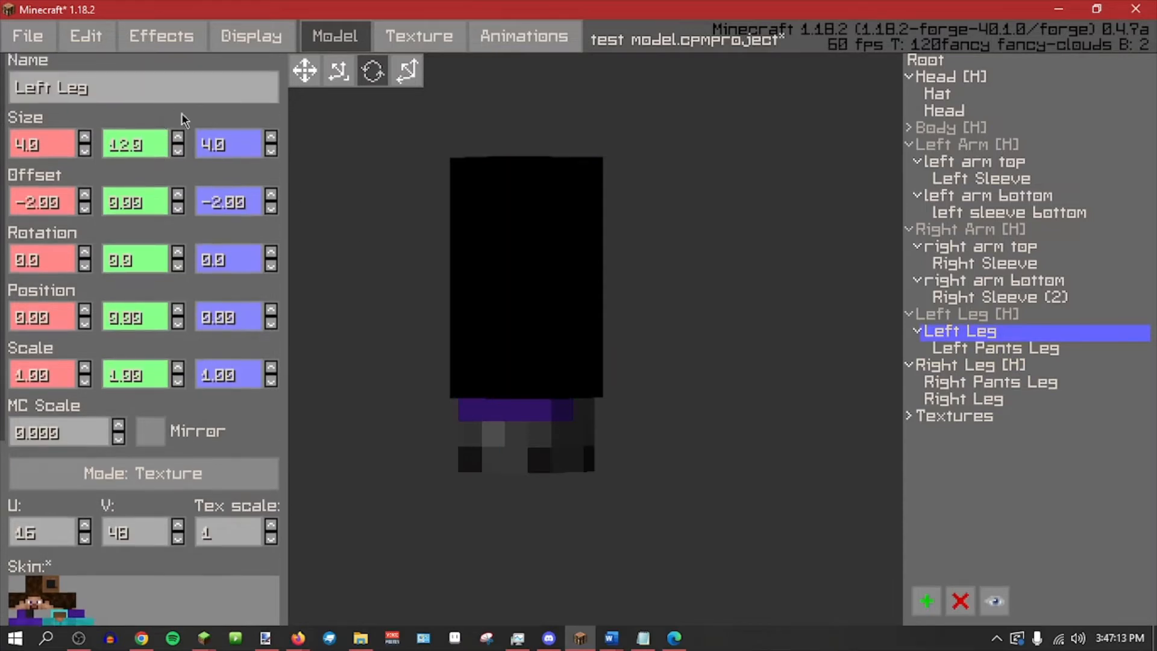
pyautogui.press('BackSpace')
pyautogui.press('BackSpace')
pyautogui.press('BackSpace')
pyautogui.press('BackSpace')
pyautogui.write('5')
# Set the Left Pants Leg part's Y size to 6 to match the leg.
pyautogui.click(964, 349)
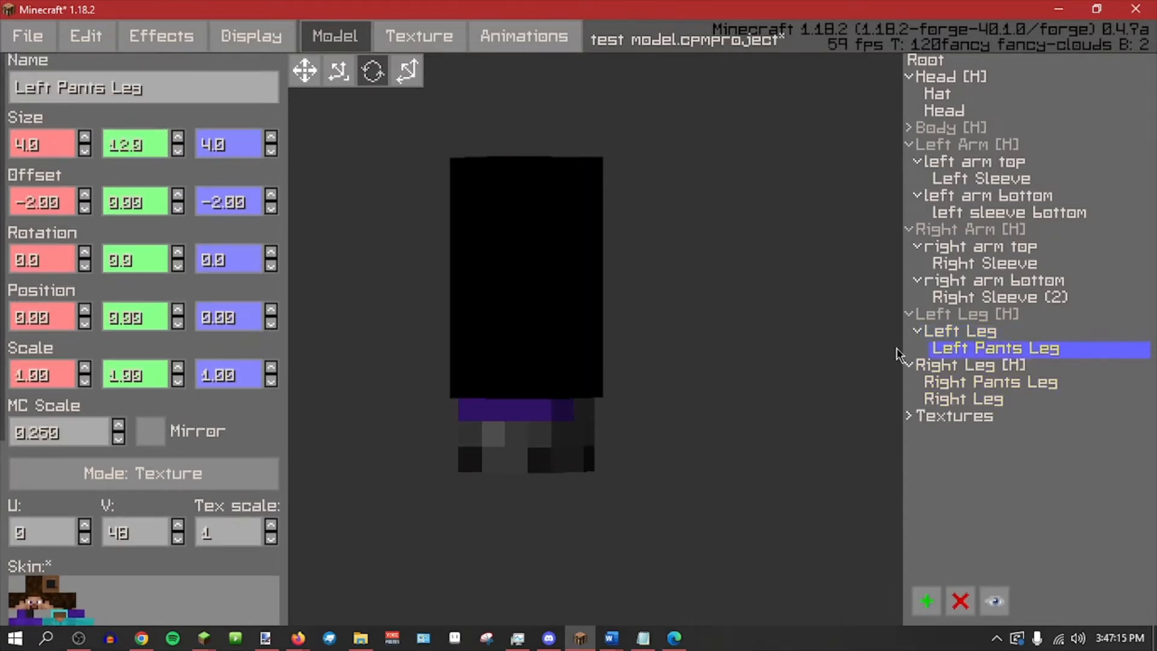
pyautogui.click(137, 151)
pyautogui.press('BackSpace')
pyautogui.press('BackSpace')
pyautogui.press('BackSpace')
pyautogui.press('BackSpace')
pyautogui.write('53')
pyautogui.press('BackSpace')
pyautogui.click(684, 219)
pyautogui.moveTo(666, 317); pyautogui.dragTo(551, 335, button='middle')
pyautogui.scroll(-4, 155, 440)
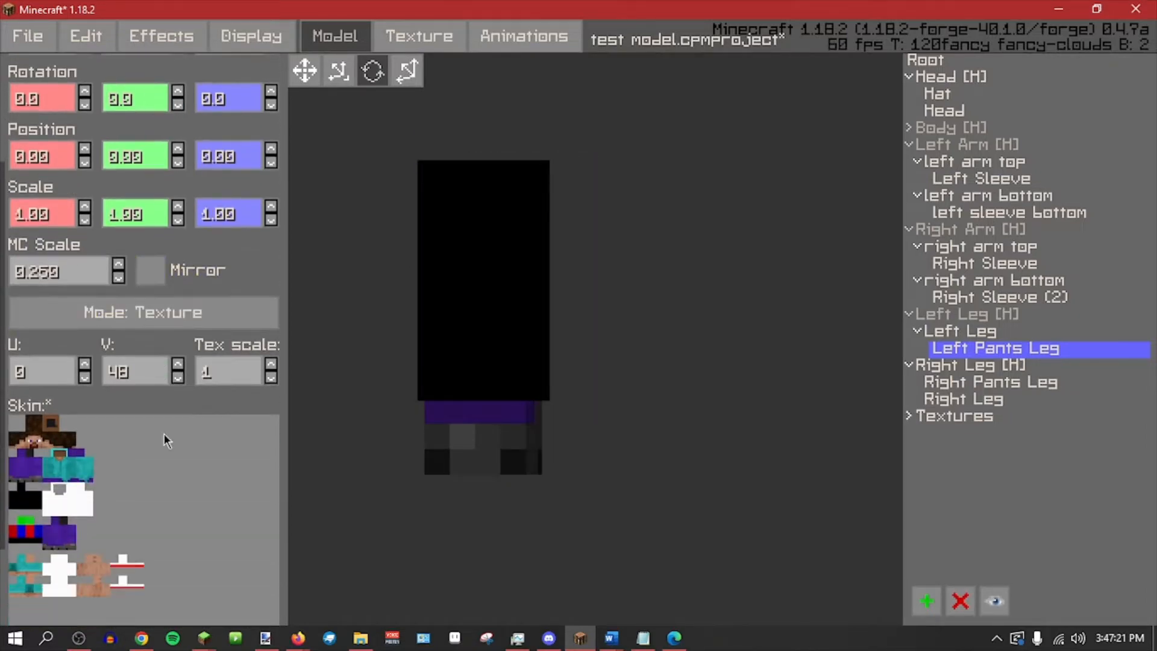
# Switch to paint.net and move the upper 16 × 10 px of the black pants texture at 0, 48 to 0, 86, then deselect.
pyautogui.click(1059, 9)
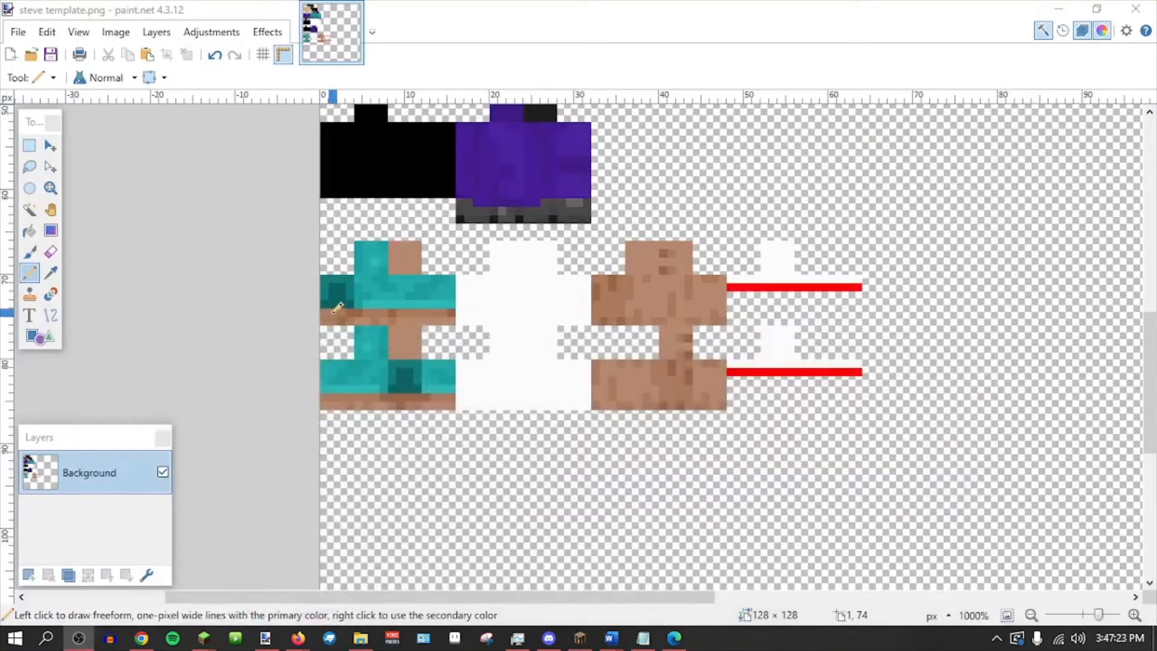
pyautogui.scroll(3, 263, 185)
pyautogui.click(29, 145)
pyautogui.moveTo(321, 191); pyautogui.dragTo(449, 275)
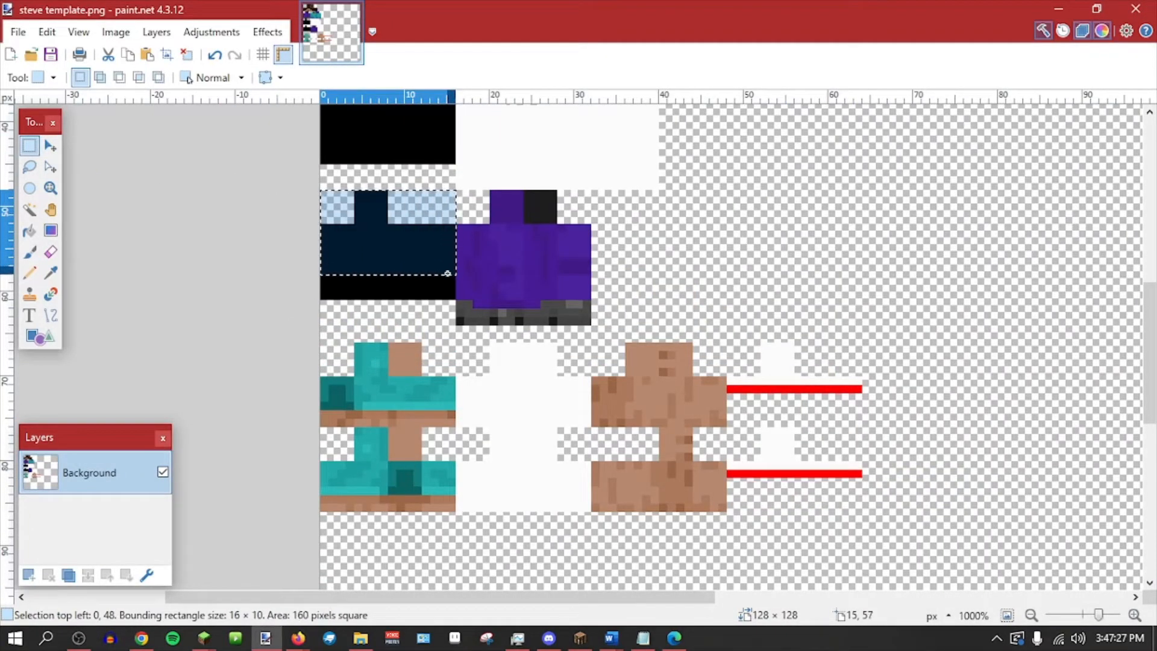
pyautogui.click(58, 154)
pyautogui.scroll(-2, 266, 256)
pyautogui.scroll(1, 265, 255)
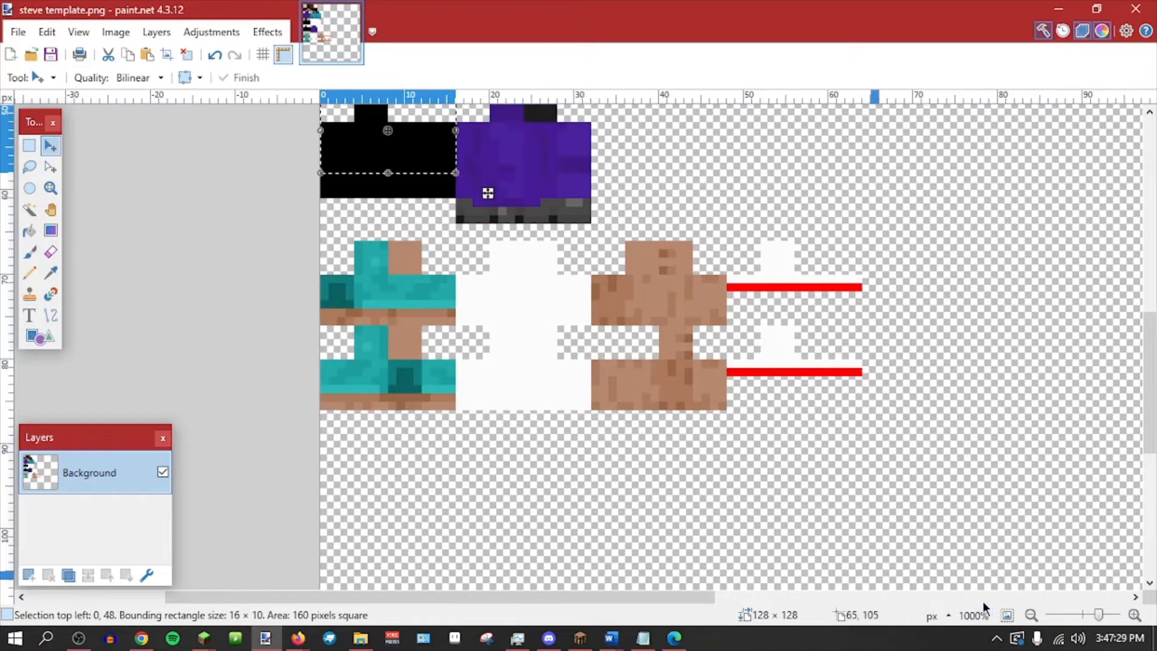
pyautogui.click(1031, 615)
pyautogui.moveTo(456, 206); pyautogui.dragTo(451, 448)
pyautogui.scroll(2, 421, 251)
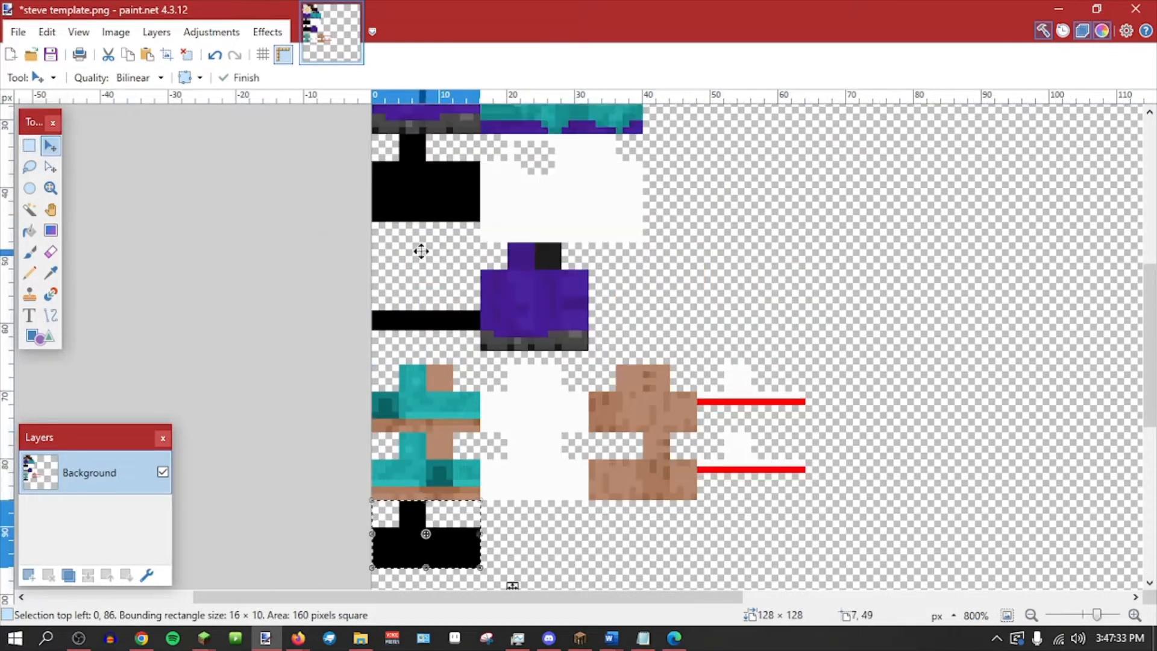
pyautogui.hotkey('ctrl', 'd')
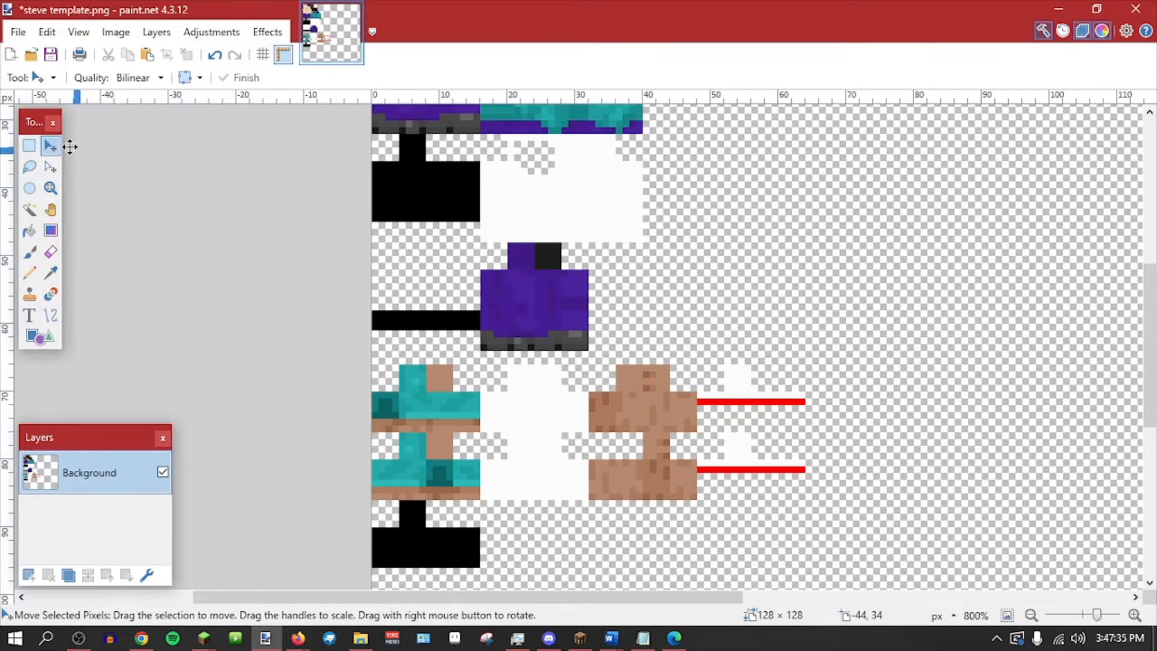
# Move the upper 16 × 10 px of the purple leg texture from 16, 48 to 16, 86.
pyautogui.click(29, 146)
pyautogui.moveTo(481, 243); pyautogui.dragTo(584, 310)
pyautogui.scroll(-2, 91, 104)
pyautogui.click(54, 149)
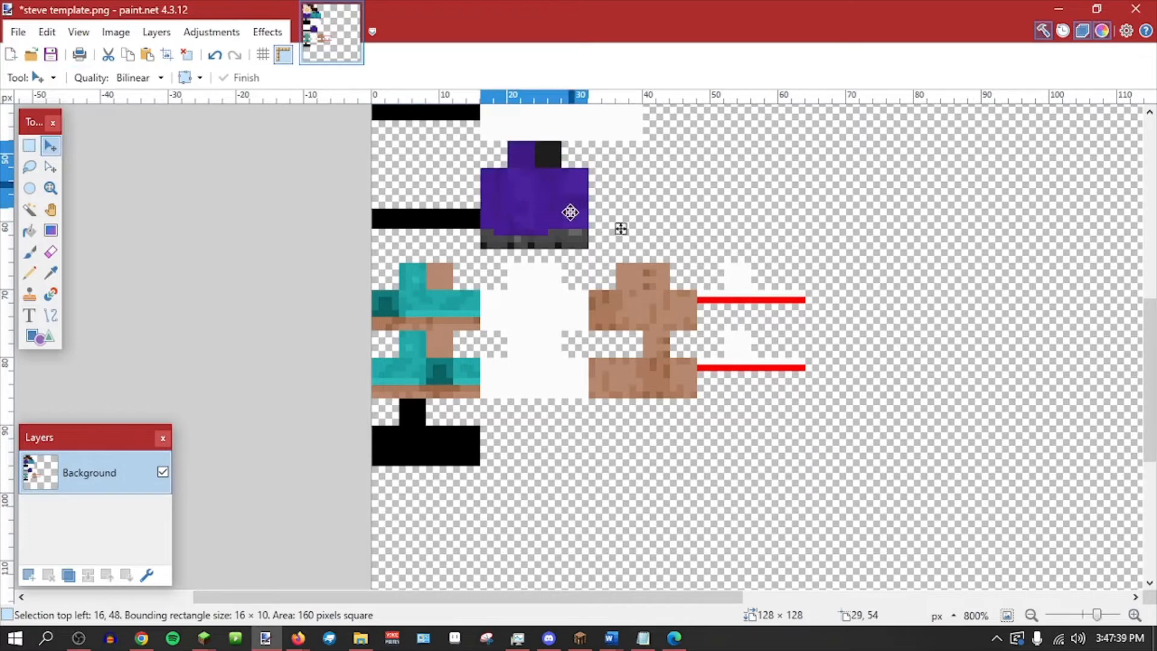
pyautogui.moveTo(620, 227); pyautogui.dragTo(620, 486)
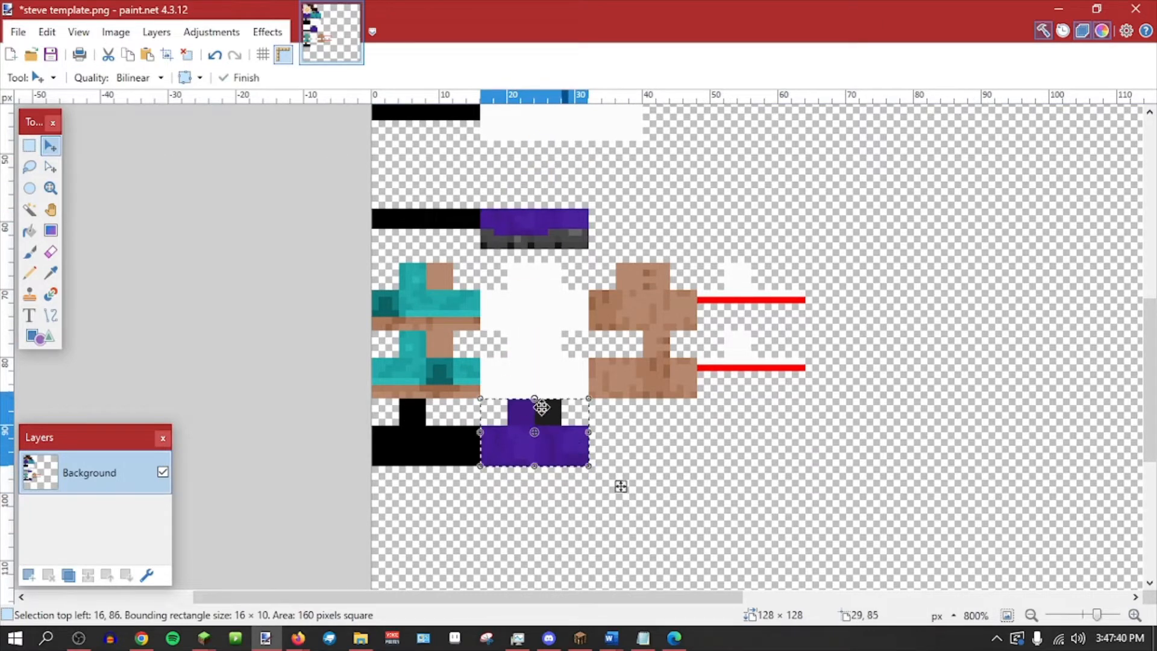
# Switch to the Minecraft model editor and check which texture areas Left Pants Leg and Left Leg use.
pyautogui.click(580, 637)
pyautogui.click(435, 34)
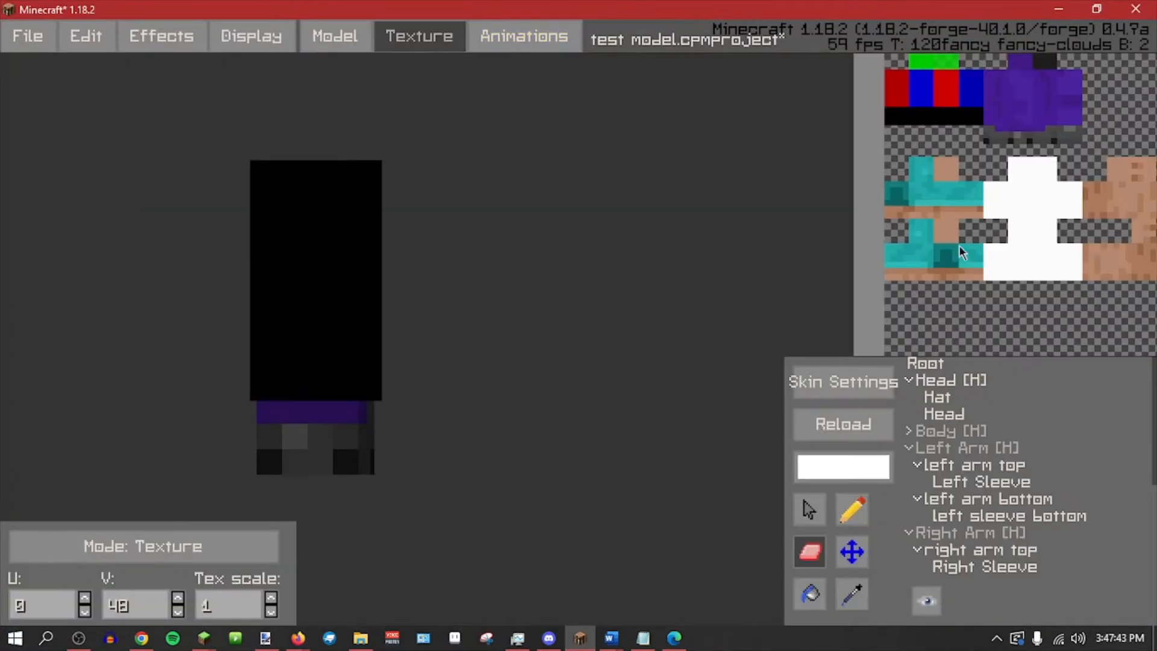
pyautogui.scroll(-2, 998, 489)
pyautogui.scroll(-3, 997, 489)
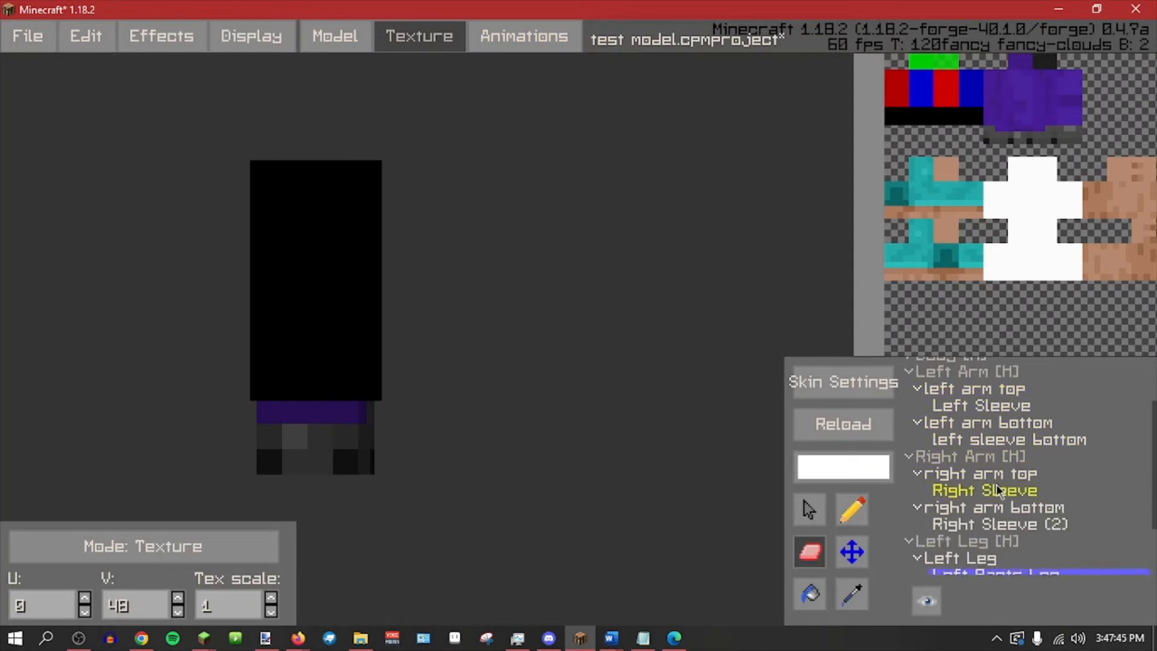
pyautogui.click(996, 549)
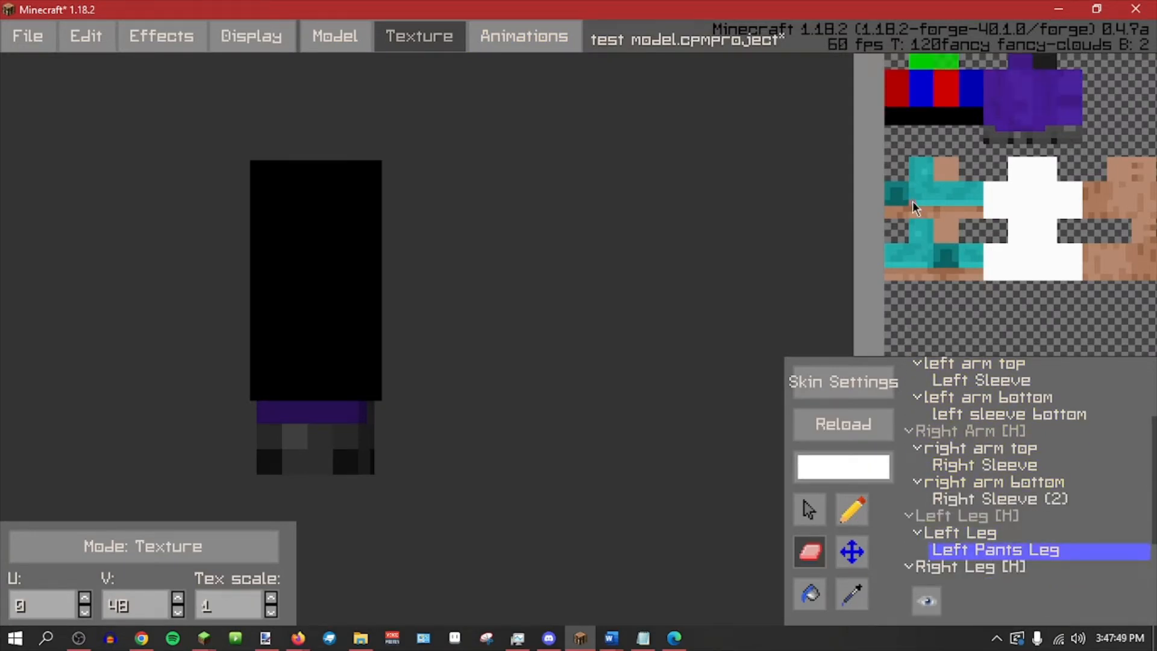
pyautogui.click(964, 533)
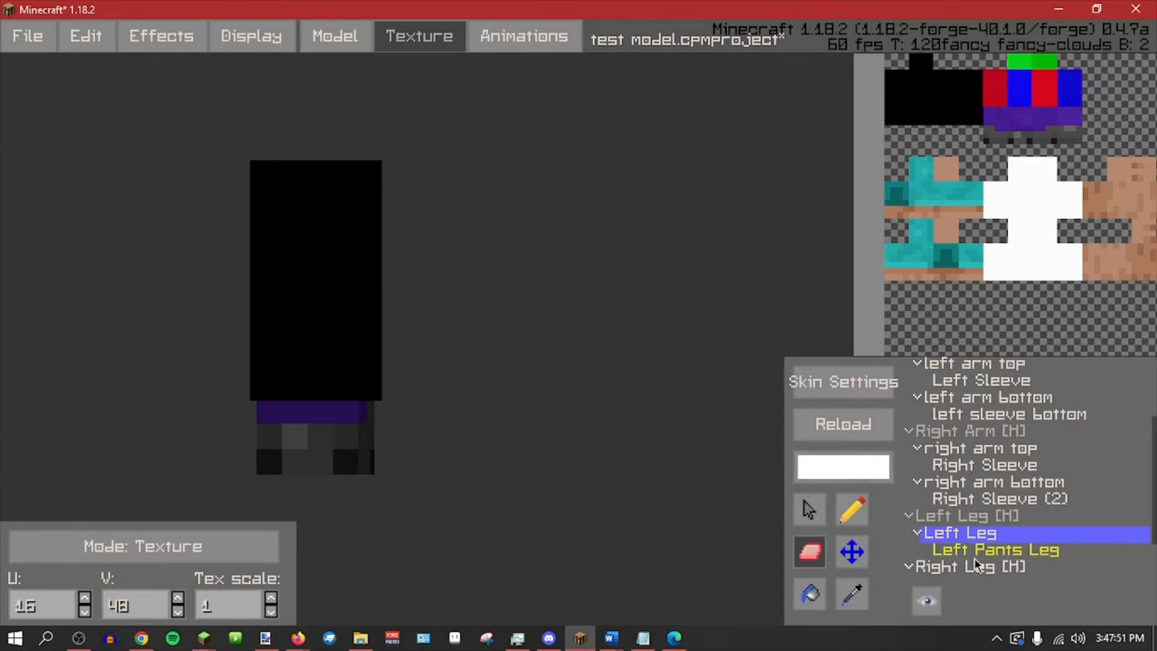
pyautogui.click(991, 550)
# Return to paint.net and move the remaining 16 × 6 px black pants strip at 0, 58 to 32, 90.
pyautogui.hotkey('alt', 'Tab')
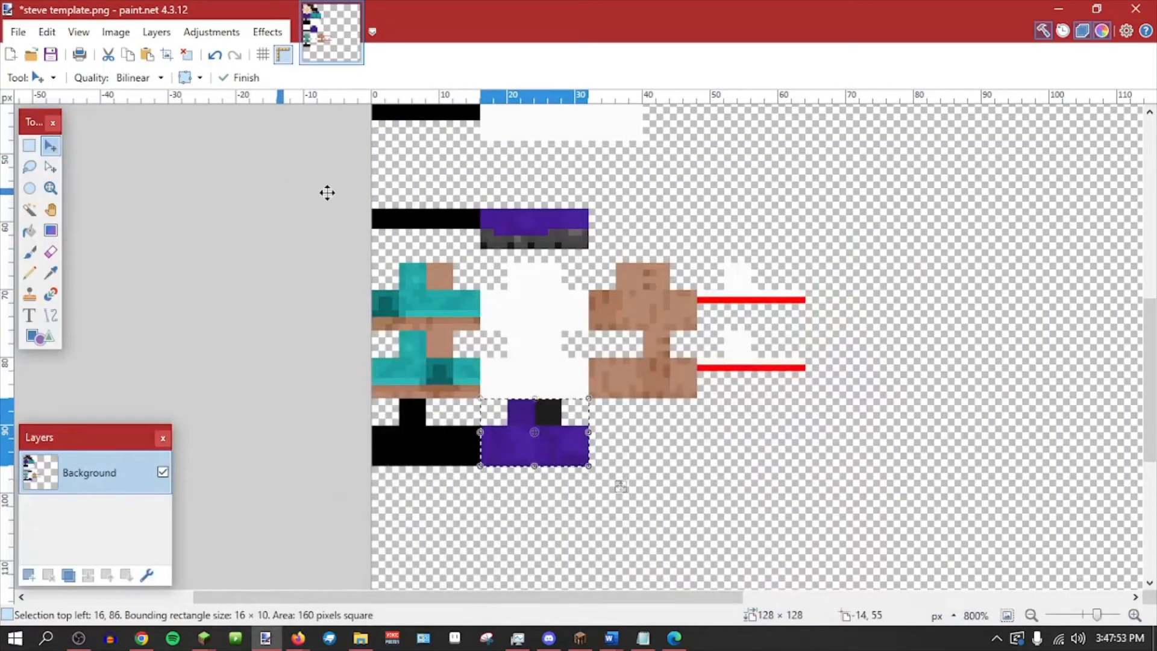
pyautogui.scroll(-1, 526, 436)
pyautogui.scroll(1, 528, 435)
pyautogui.hotkey('ctrl', 'd')
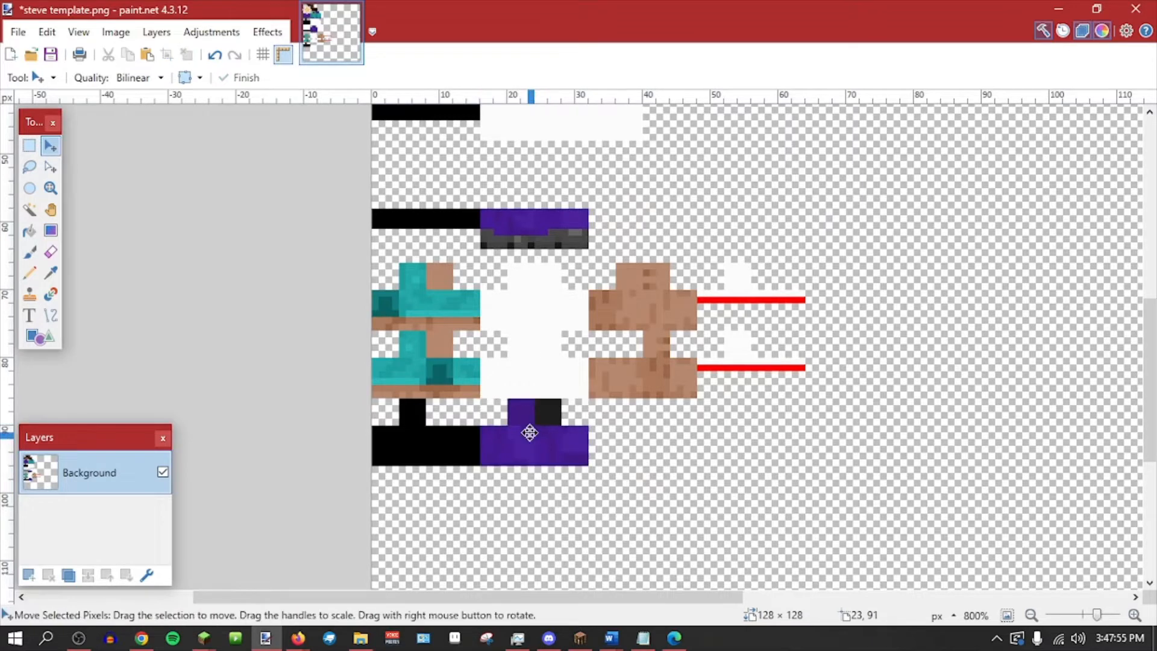
pyautogui.scroll(1, 529, 432)
pyautogui.click(29, 146)
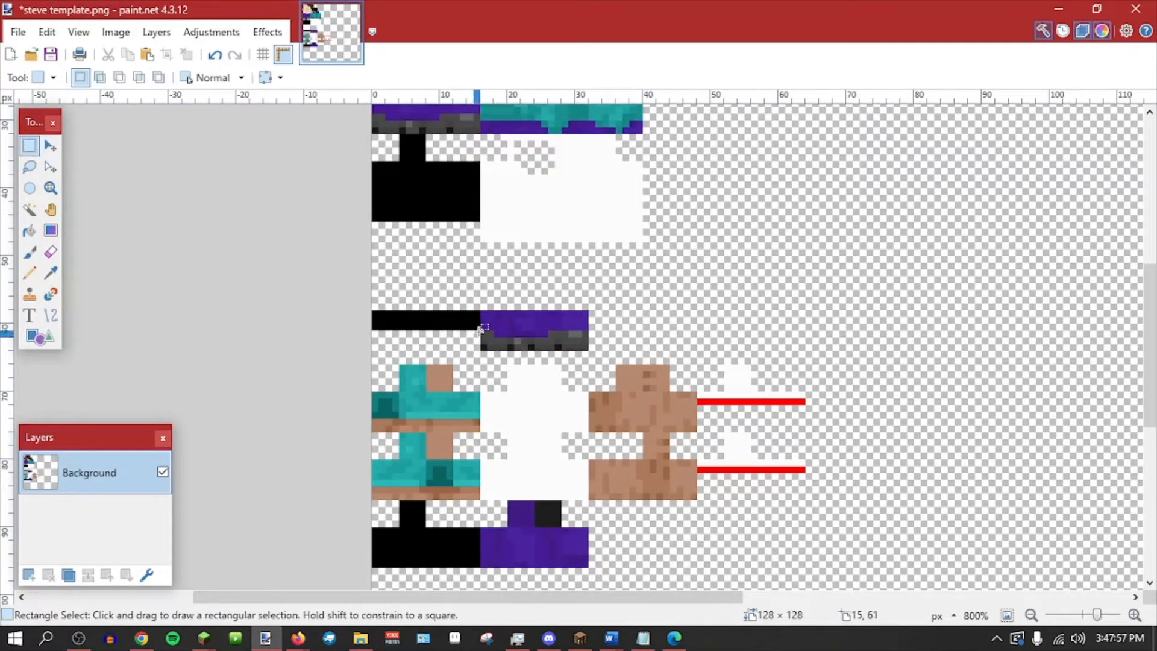
pyautogui.moveTo(480, 349)
pyautogui.mouseDown()
pyautogui.moveTo(399, 338)
pyautogui.moveTo(372, 309)
pyautogui.mouseUp()
pyautogui.click(50, 145)
pyautogui.scroll(-1, 394, 226)
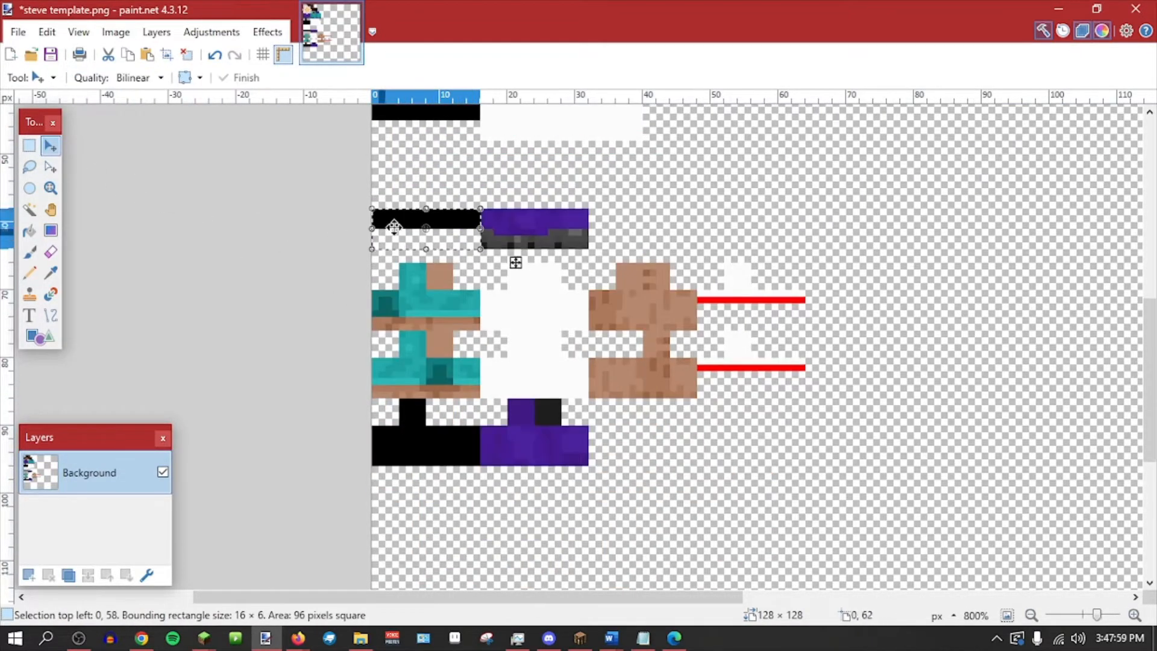
pyautogui.moveTo(395, 227); pyautogui.dragTo(611, 443)
pyautogui.scroll(1, 627, 440)
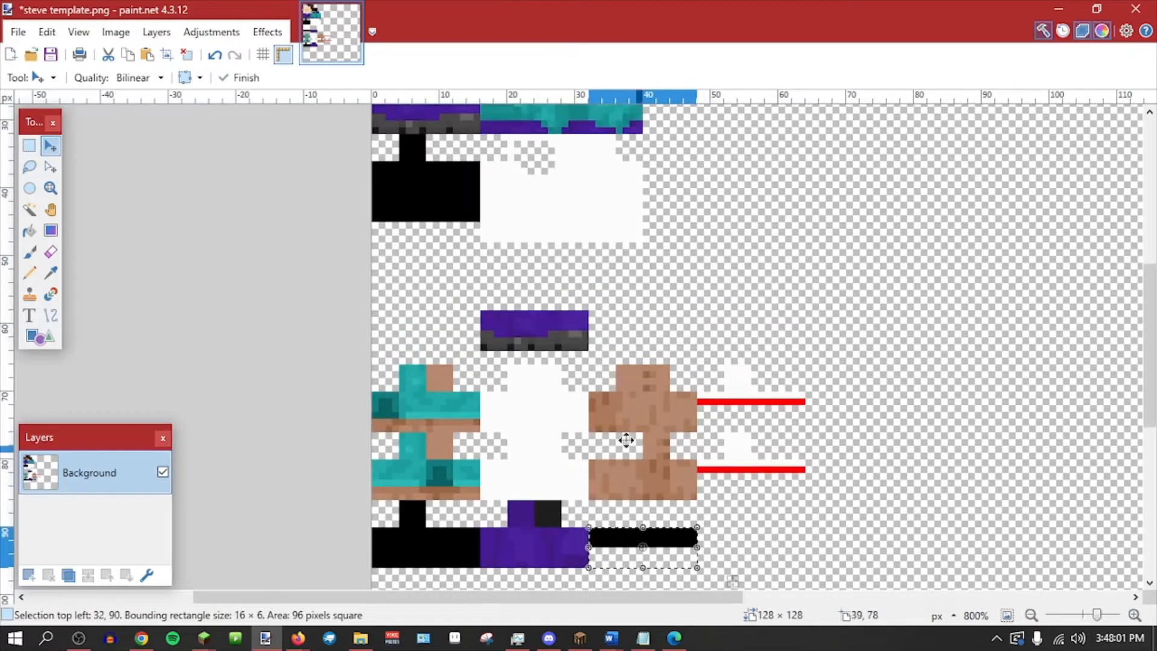
pyautogui.hotkey('ctrl', 'd')
# Move the remaining purple and grey shoe strip to X 48, directly beside the black strip, and deselect.
pyautogui.press('s')
pyautogui.moveTo(584, 349); pyautogui.dragTo(480, 310)
pyautogui.click(51, 145)
pyautogui.scroll(-1, 165, 217)
pyautogui.moveTo(623, 161); pyautogui.dragTo(841, 378)
pyautogui.hotkey('ctrl', 'd')
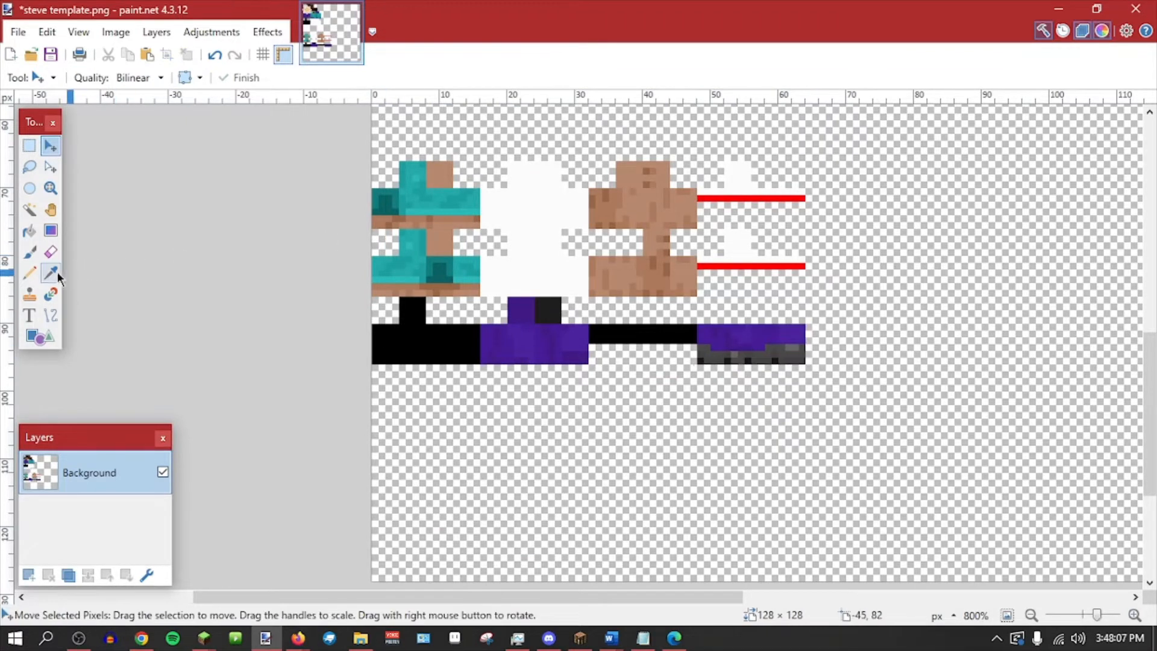
# Sample the black pants colour and pencil in the empty 4 × 4 px face beside the black top face.
pyautogui.click(50, 272)
pyautogui.click(414, 309)
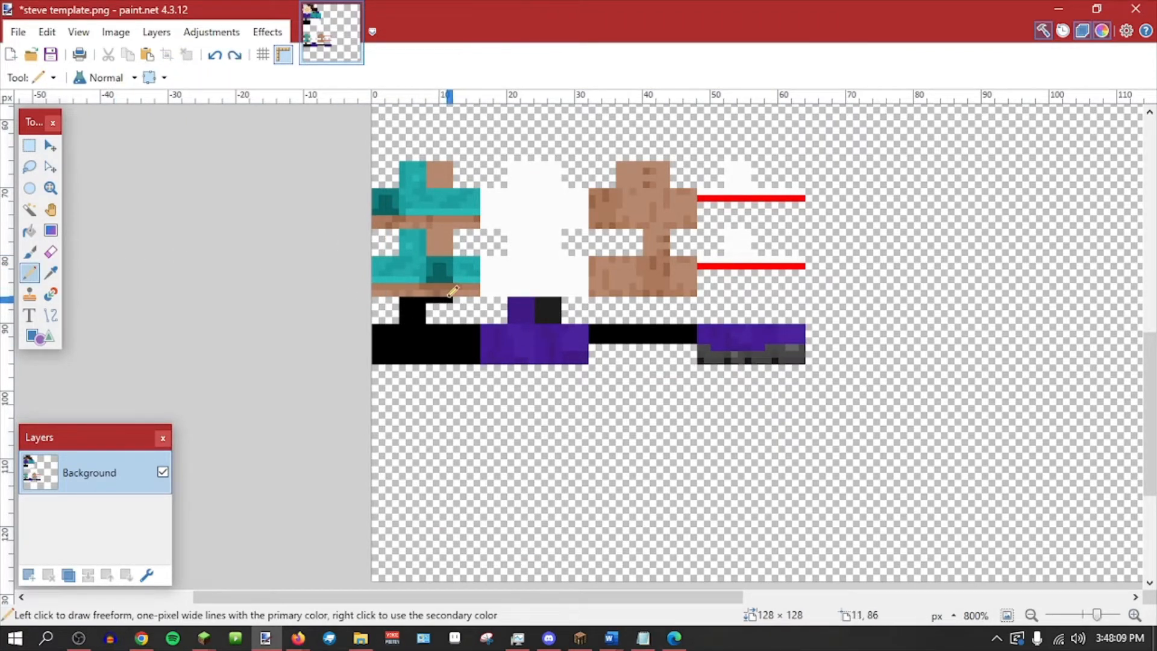
pyautogui.moveTo(443, 322)
pyautogui.mouseDown()
pyautogui.moveTo(430, 307)
pyautogui.moveTo(443, 314)
pyautogui.mouseUp()
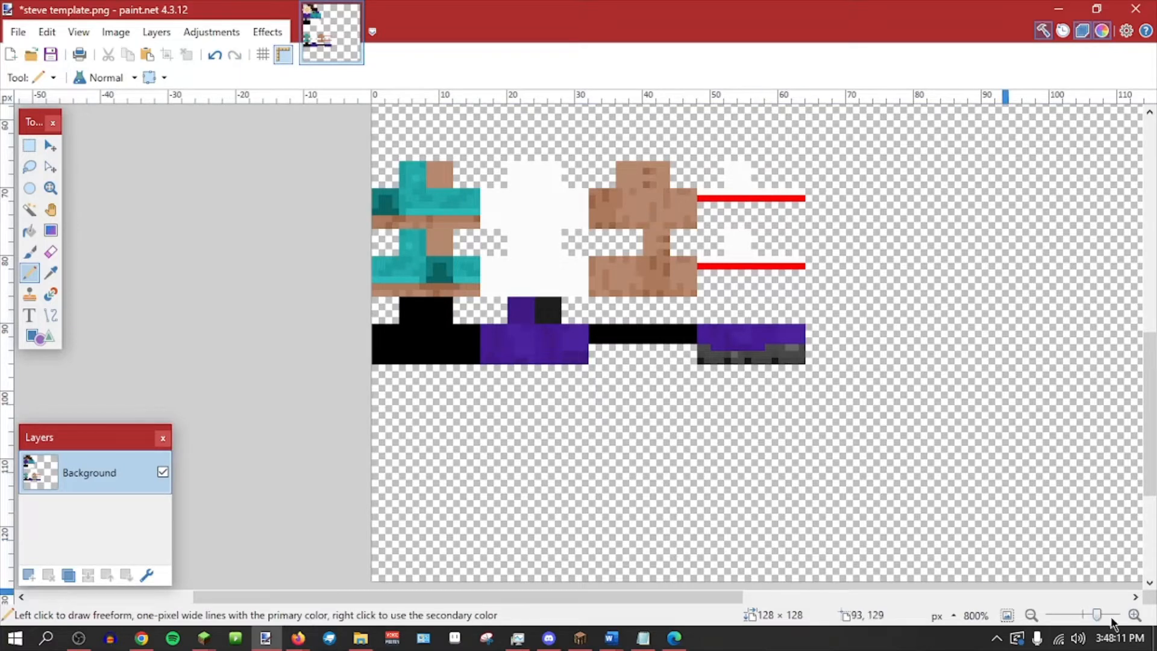
# Sample the purple of the leg's top face and pencil over the dark grey square beside it.
pyautogui.click(1135, 616)
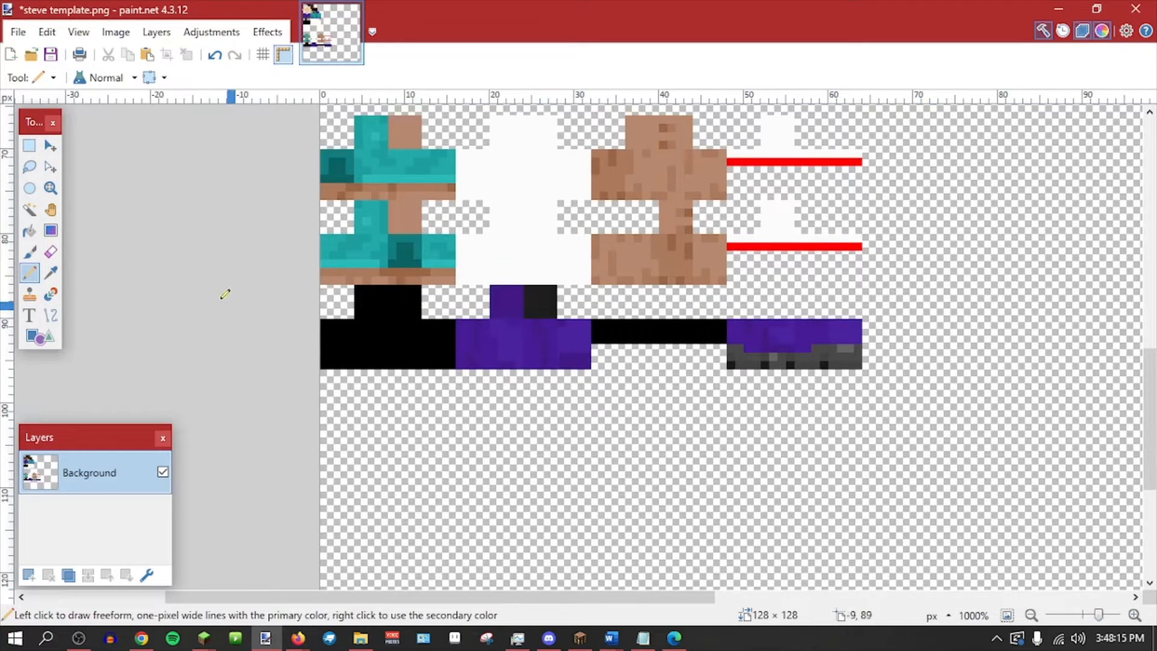
pyautogui.click(51, 272)
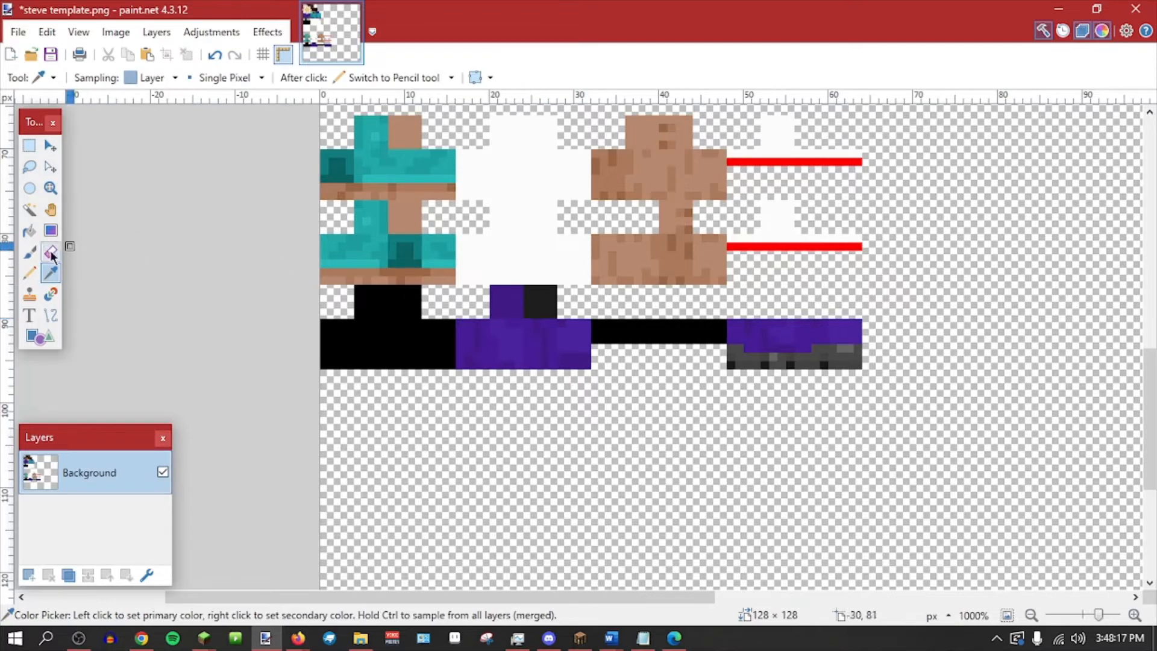
pyautogui.click(519, 288)
pyautogui.moveTo(556, 294); pyautogui.dragTo(538, 304)
# Sample the black of the third strip and pencil in the empty 8 × 4 px top faces directly above it.
pyautogui.click(51, 273)
pyautogui.scroll(2, 706, 306)
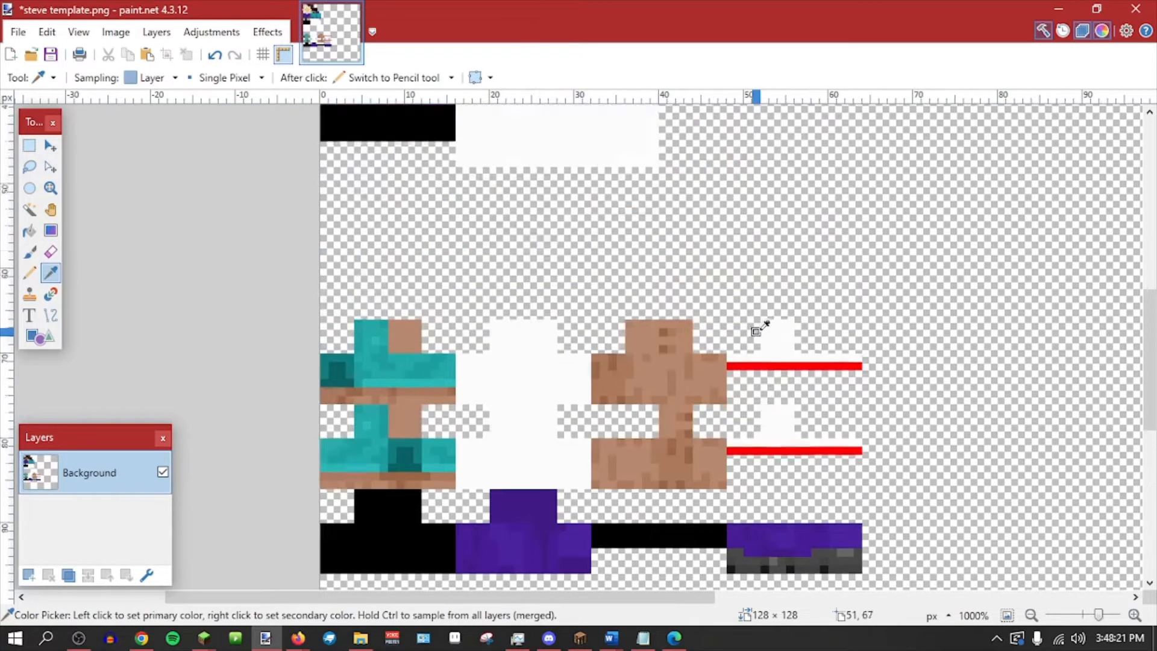
pyautogui.scroll(-1, 697, 303)
pyautogui.click(646, 392)
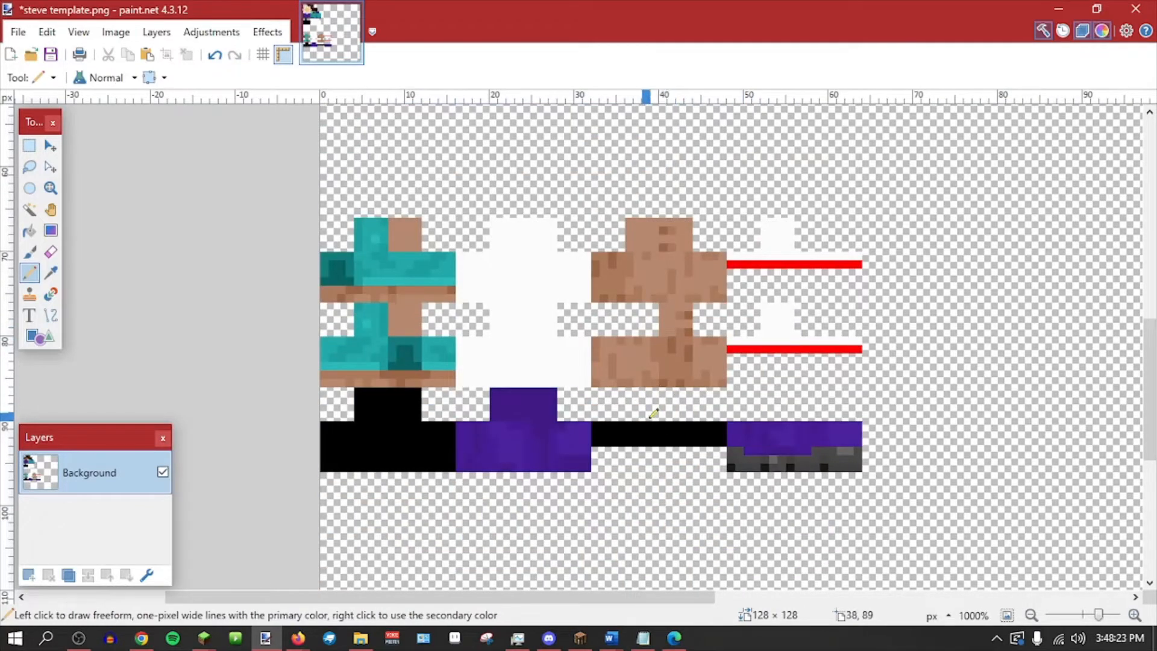
pyautogui.moveTo(651, 416)
pyautogui.mouseDown()
pyautogui.moveTo(638, 392)
pyautogui.moveTo(636, 404)
pyautogui.moveTo(670, 388)
pyautogui.moveTo(687, 405)
pyautogui.mouseUp()
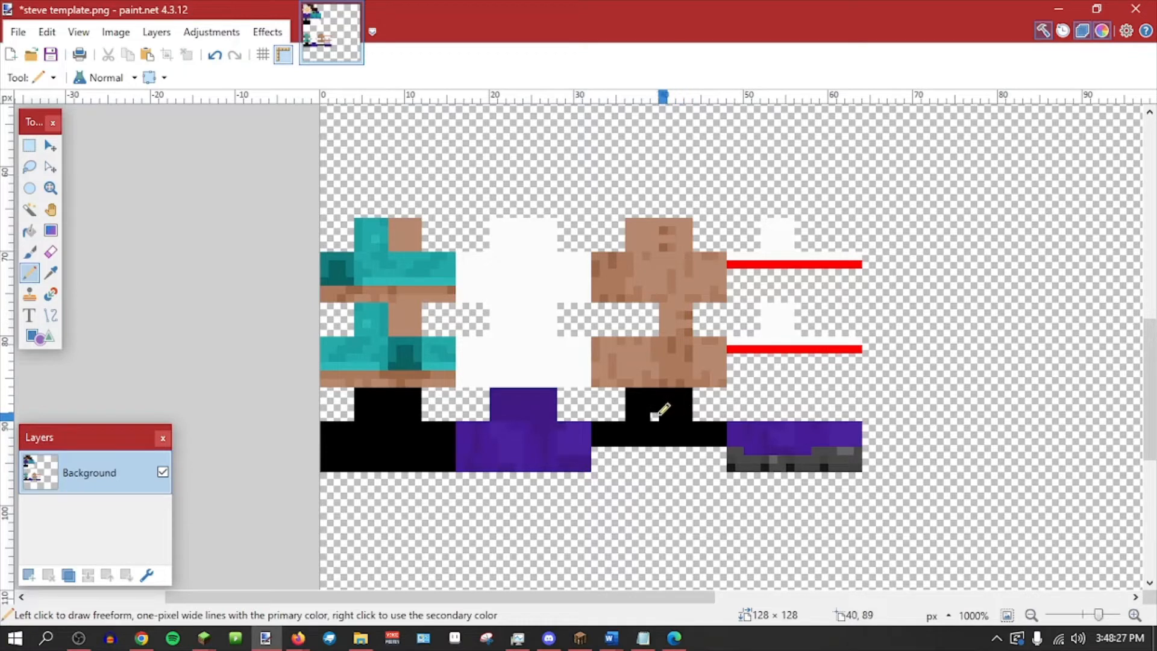
# Sample the dark grey bottom face of the original leg and pencil a matching 4 × 4 px face above the purple and grey shoe strip.
pyautogui.press('k')
pyautogui.scroll(5, 271, 318)
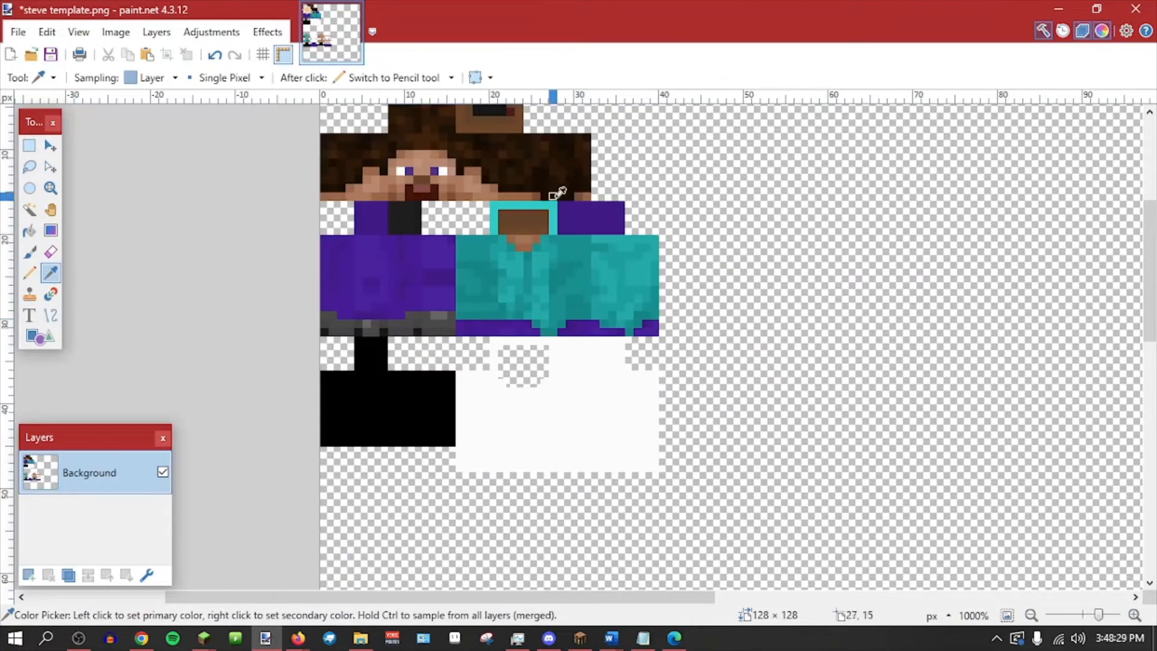
pyautogui.click(406, 218)
pyautogui.scroll(-5, 603, 361)
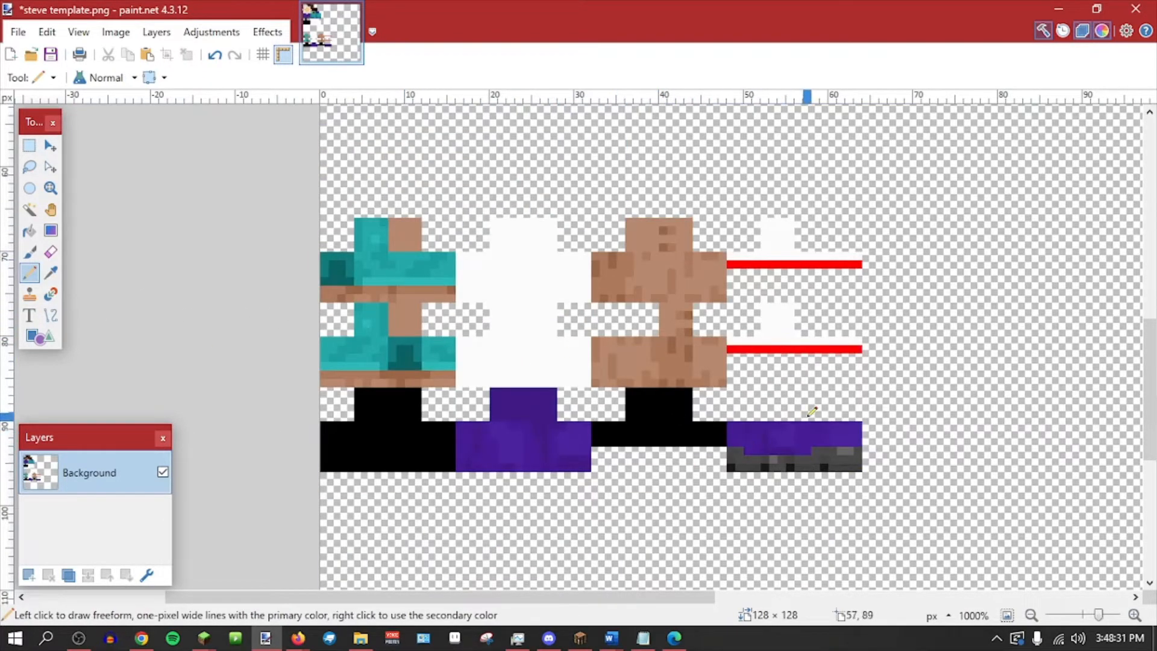
pyautogui.moveTo(801, 393)
pyautogui.mouseDown()
pyautogui.moveTo(818, 393)
pyautogui.moveTo(811, 413)
pyautogui.moveTo(783, 392)
pyautogui.moveTo(766, 408)
pyautogui.moveTo(793, 409)
pyautogui.mouseUp()
# Sample a purple from the leg texture and pencil the empty 4 × 4 px face beside the shoe strip's dark grey face.
pyautogui.press('k')
pyautogui.click(495, 399)
pyautogui.hotkey('ctrl', 'z')
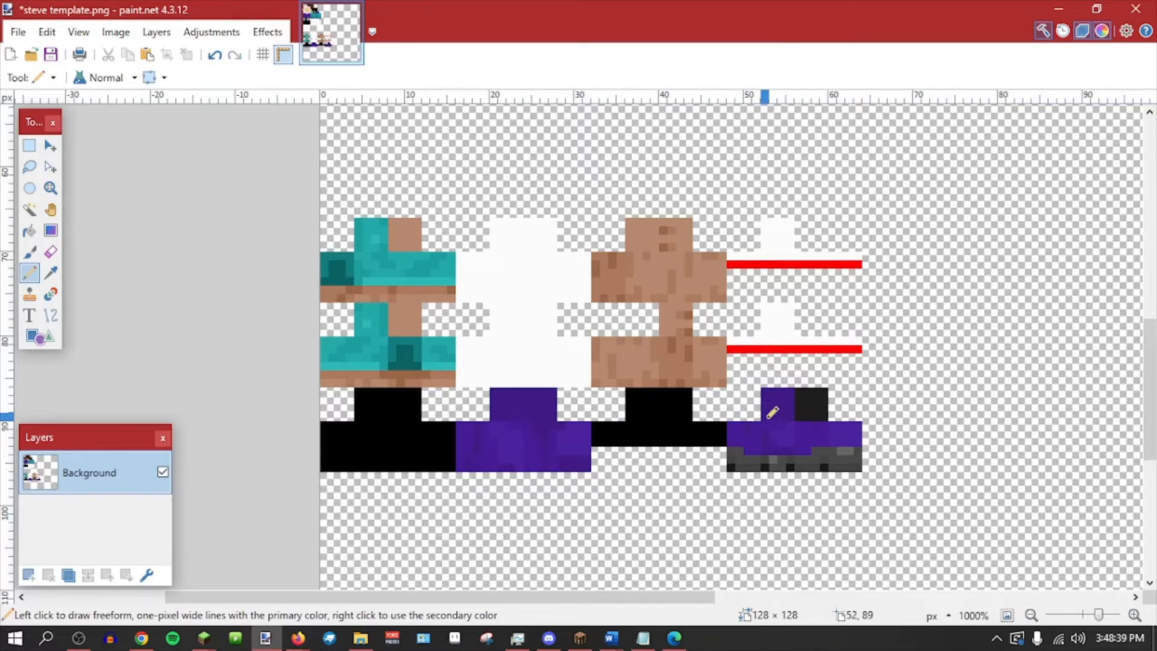
# Save the edited texture, switch to the Minecraft model editor and reload the skin.
pyautogui.hotkey('ctrl', 's')
pyautogui.click(580, 637)
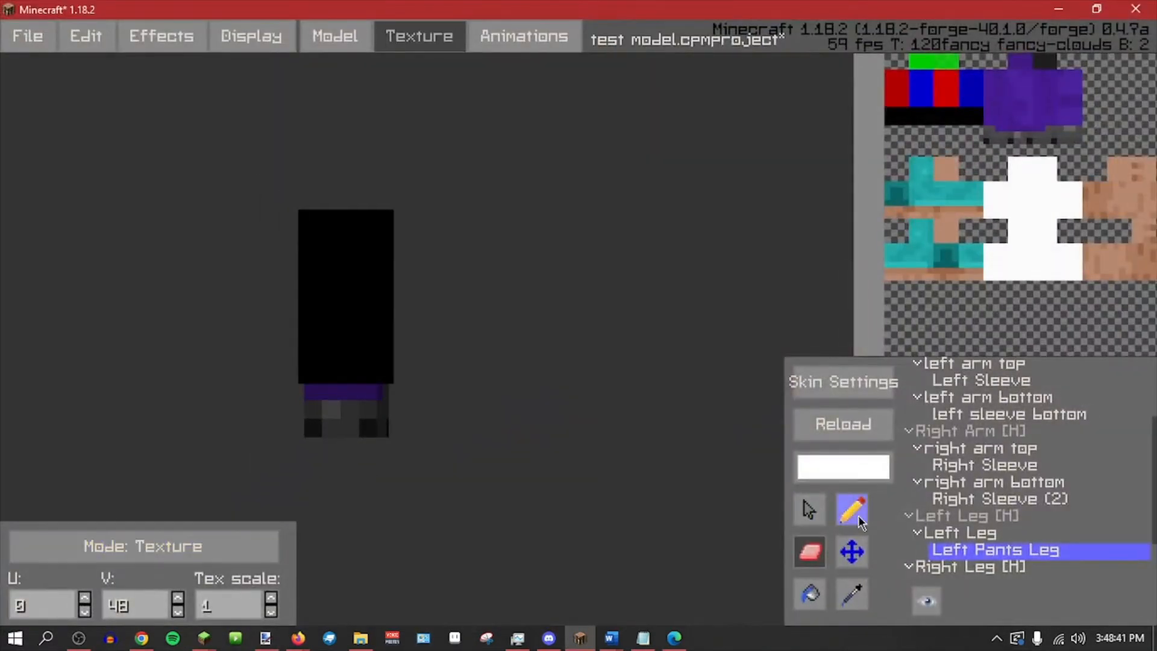
pyautogui.click(843, 423)
# In the model settings, set the Left Leg part's texture offset to U 16, V 87.
pyautogui.click(335, 36)
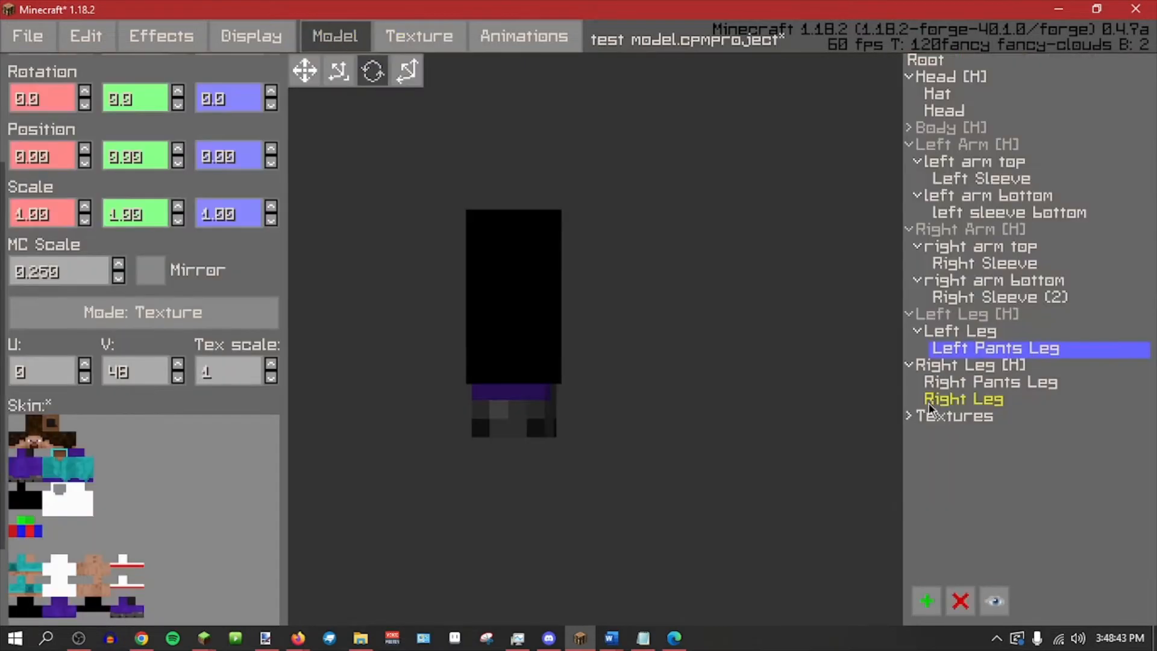
pyautogui.click(960, 331)
pyautogui.scroll(-3, 186, 524)
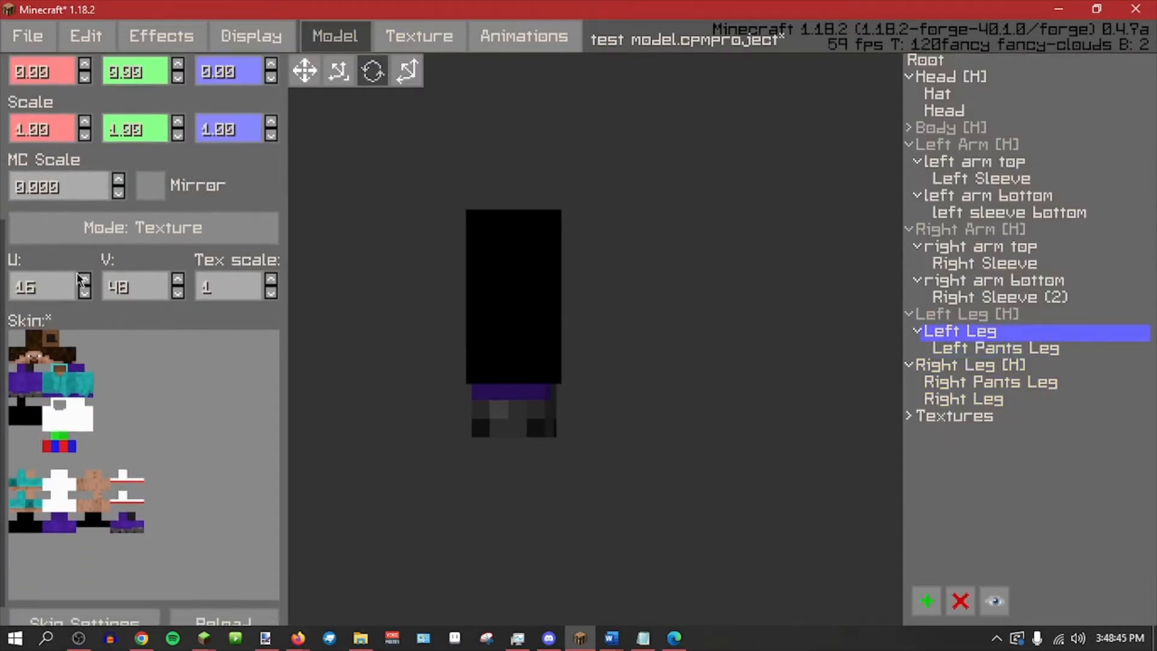
pyautogui.keyDown('shift'); pyautogui.click(79, 274); pyautogui.keyUp('shift')
pyautogui.keyDown('shift'); pyautogui.click(83, 276); pyautogui.keyUp('shift')
pyautogui.keyDown('shift'); pyautogui.click(89, 289); pyautogui.keyUp('shift')
pyautogui.keyDown('shift'); pyautogui.click(90, 289); pyautogui.keyUp('shift')
pyautogui.keyDown('shift'); pyautogui.click(85, 278); pyautogui.keyUp('shift')
pyautogui.keyDown('shift'); pyautogui.click(87, 290); pyautogui.keyUp('shift')
pyautogui.keyDown('shift'); pyautogui.click(176, 277); pyautogui.keyUp('shift')
pyautogui.keyDown('shift'); pyautogui.click(176, 277); pyautogui.keyUp('shift')
pyautogui.keyDown('shift'); pyautogui.click(176, 276); pyautogui.keyUp('shift')
pyautogui.click(176, 275)
pyautogui.click(176, 276)
pyautogui.click(178, 293)
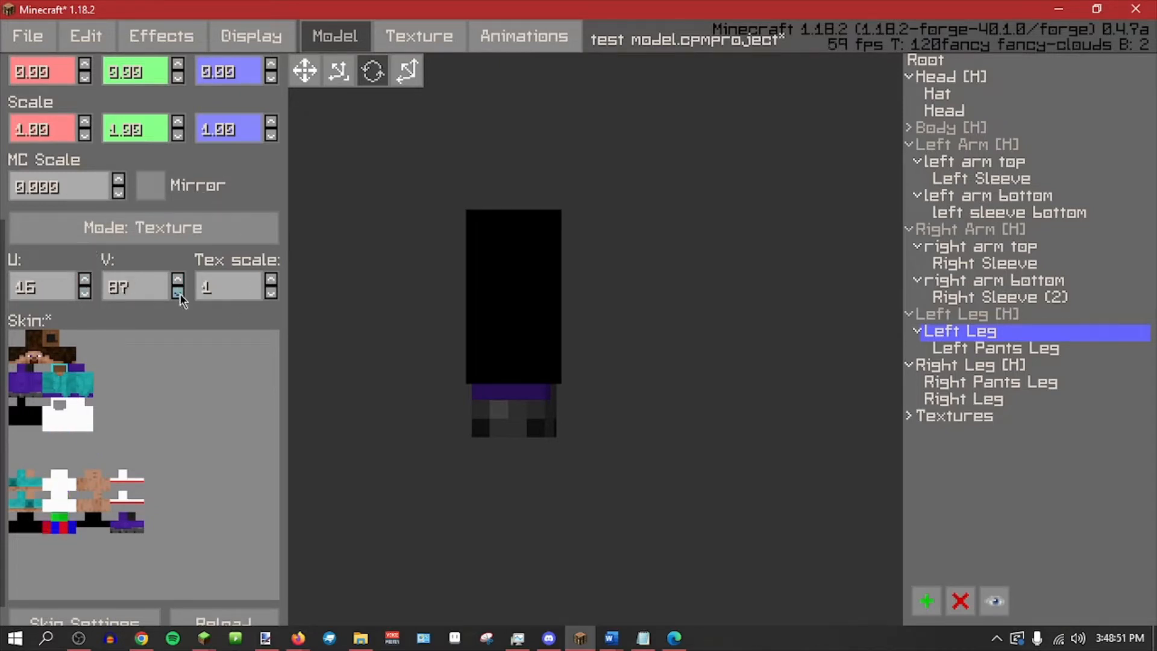
# Set the Left Pants Leg part's texture offset to U 0, V 86.
pyautogui.click(938, 349)
pyautogui.keyDown('shift'); pyautogui.click(85, 277); pyautogui.keyUp('shift')
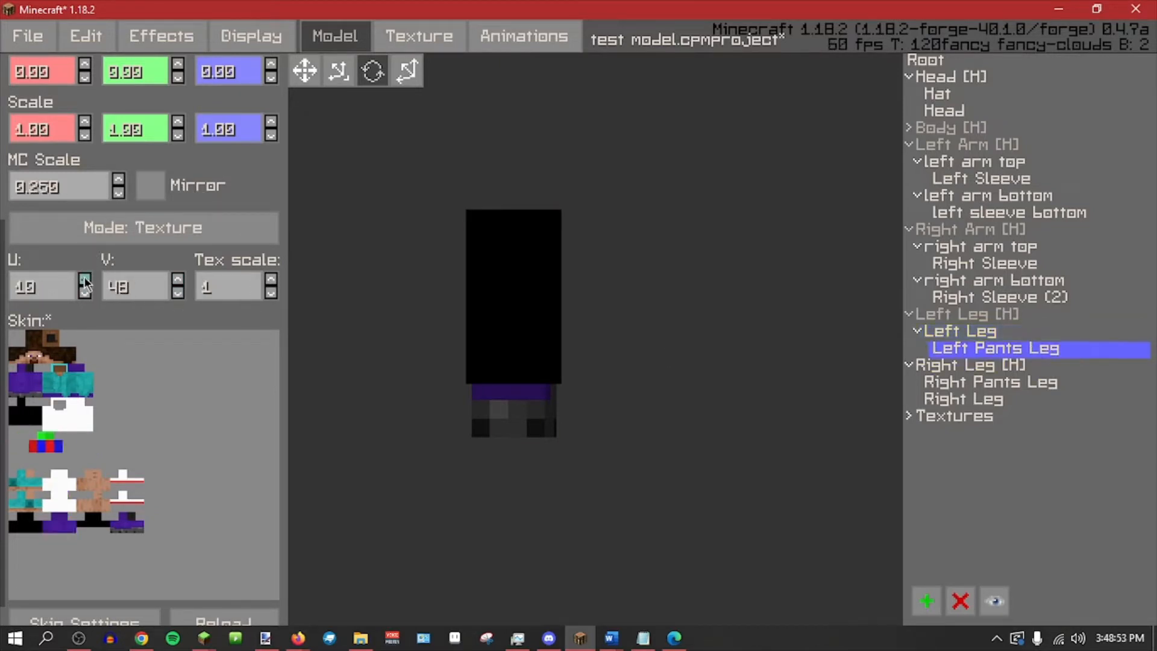
pyautogui.keyDown('shift'); pyautogui.click(84, 277); pyautogui.keyUp('shift')
pyautogui.keyDown('shift'); pyautogui.click(84, 277); pyautogui.keyUp('shift')
pyautogui.keyDown('shift'); pyautogui.click(83, 293); pyautogui.keyUp('shift')
pyautogui.keyDown('shift'); pyautogui.click(83, 293); pyautogui.keyUp('shift')
pyautogui.keyDown('shift'); pyautogui.click(83, 292); pyautogui.keyUp('shift')
pyautogui.keyDown('shift'); pyautogui.click(178, 274); pyautogui.keyUp('shift')
pyautogui.keyDown('shift'); pyautogui.click(177, 275); pyautogui.keyUp('shift')
pyautogui.keyDown('shift'); pyautogui.click(179, 278); pyautogui.keyUp('shift')
pyautogui.keyDown('shift'); pyautogui.click(178, 278); pyautogui.keyUp('shift')
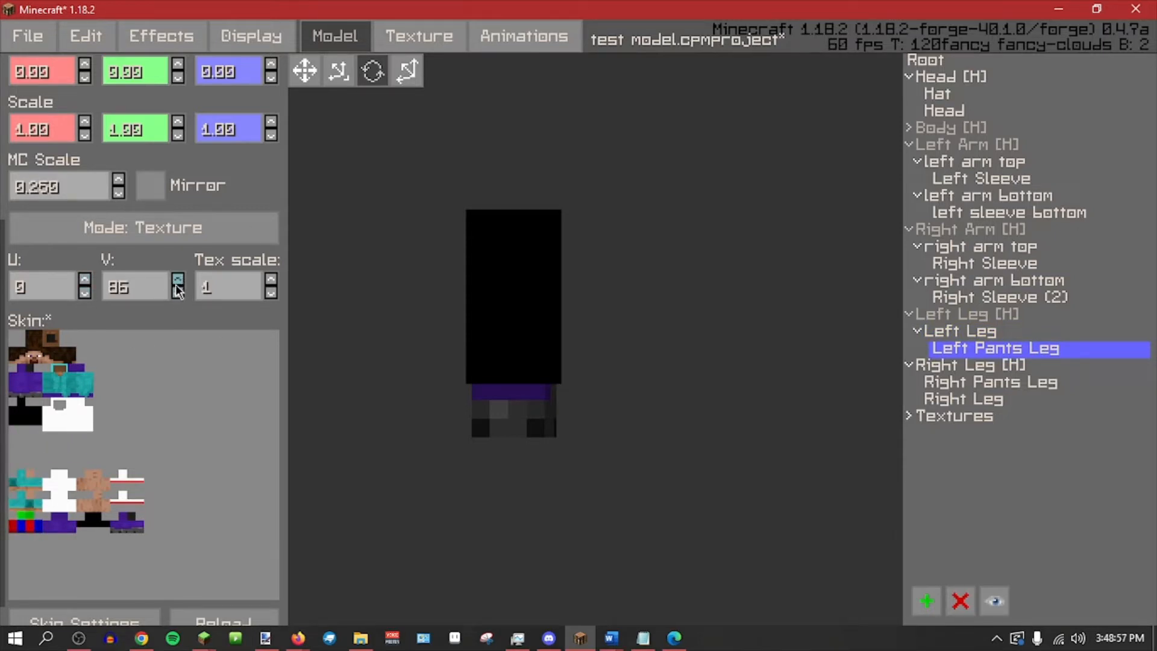
# Duplicate the Left Leg part together with its nested pants layer.
pyautogui.click(994, 336)
pyautogui.click(996, 344)
pyautogui.click(976, 331)
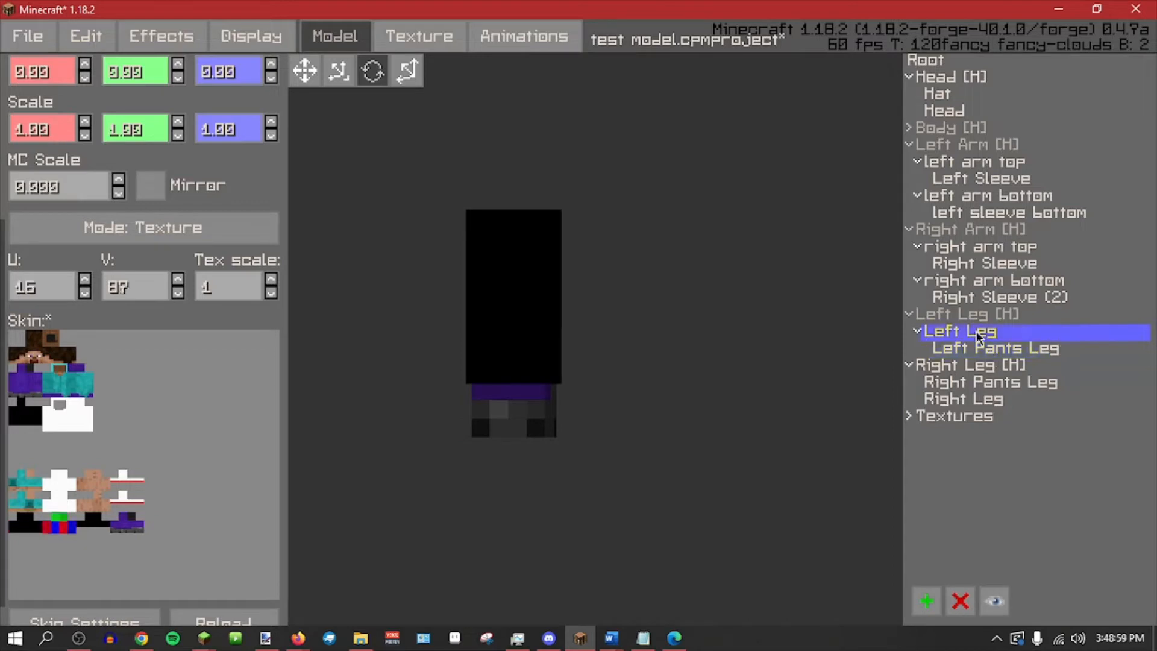
pyautogui.rightClick(975, 329)
pyautogui.click(990, 383)
# Rename the original Left Leg part as "left pants leg bottom".
pyautogui.click(943, 330)
pyautogui.scroll(5, 192, 192)
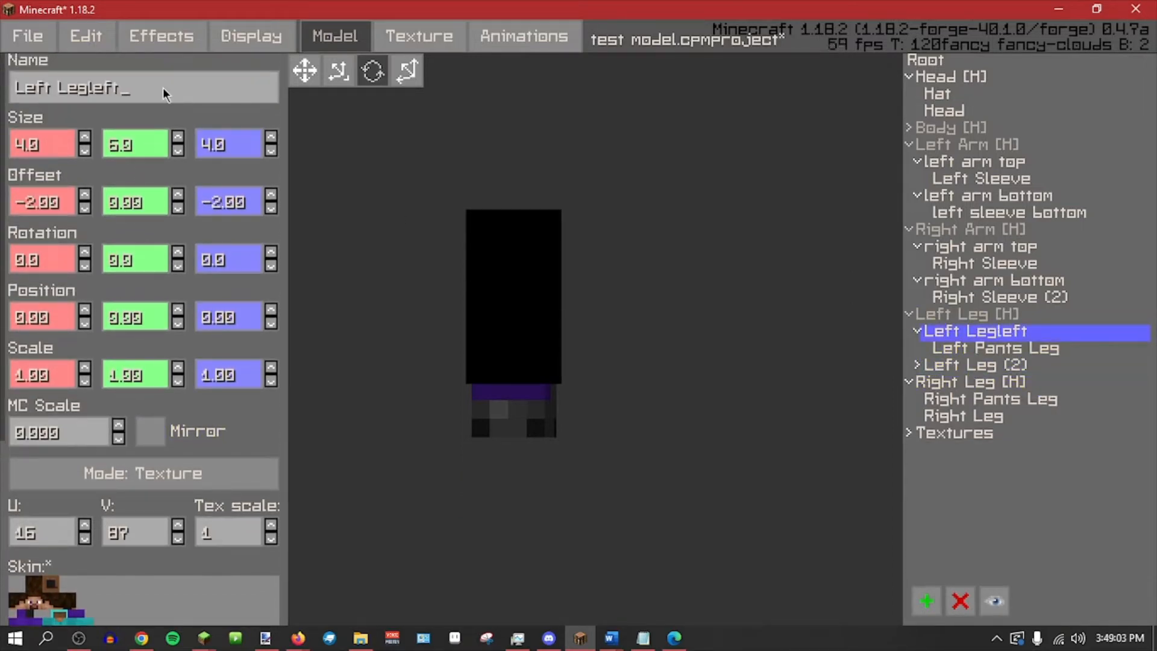
pyautogui.press('BackSpace')
pyautogui.press('BackSpace')
pyautogui.press('BackSpace')
pyautogui.press('BackSpace')
pyautogui.press('BackSpace')
pyautogui.press('BackSpace')
pyautogui.press('BackSpace')
pyautogui.press('BackSpace')
pyautogui.press('BackSpace')
pyautogui.press('BackSpace')
pyautogui.press('BackSpace')
pyautogui.press('BackSpace')
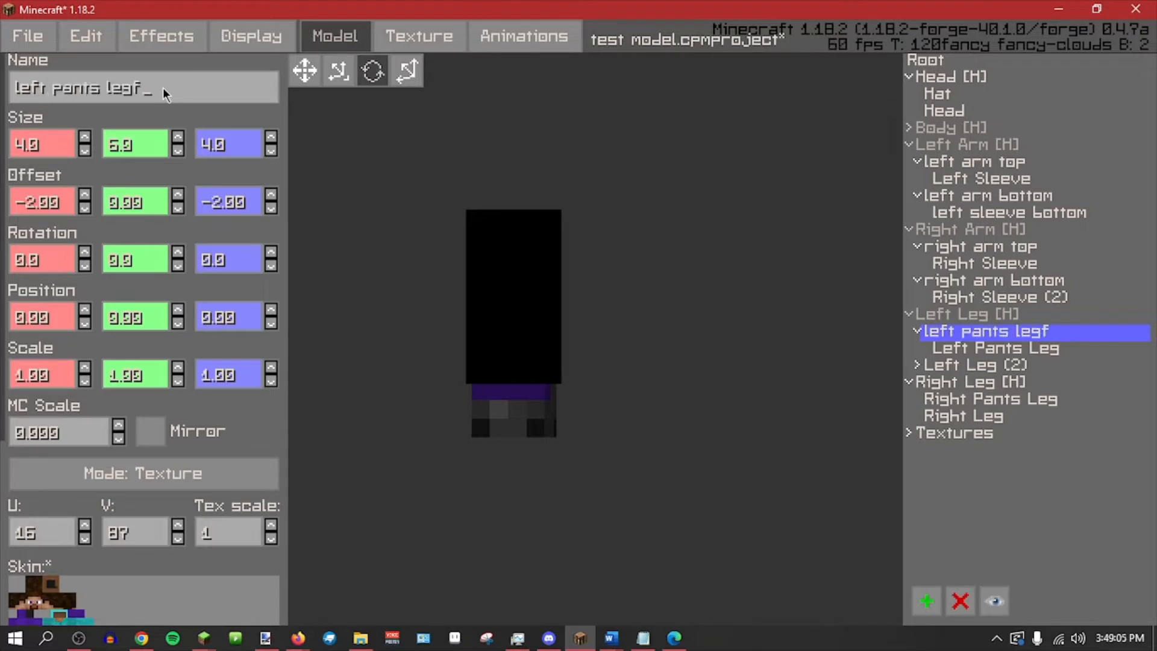
# Rename the duplicated Left Leg (2) part as "left pants leg top".
pyautogui.click(931, 361)
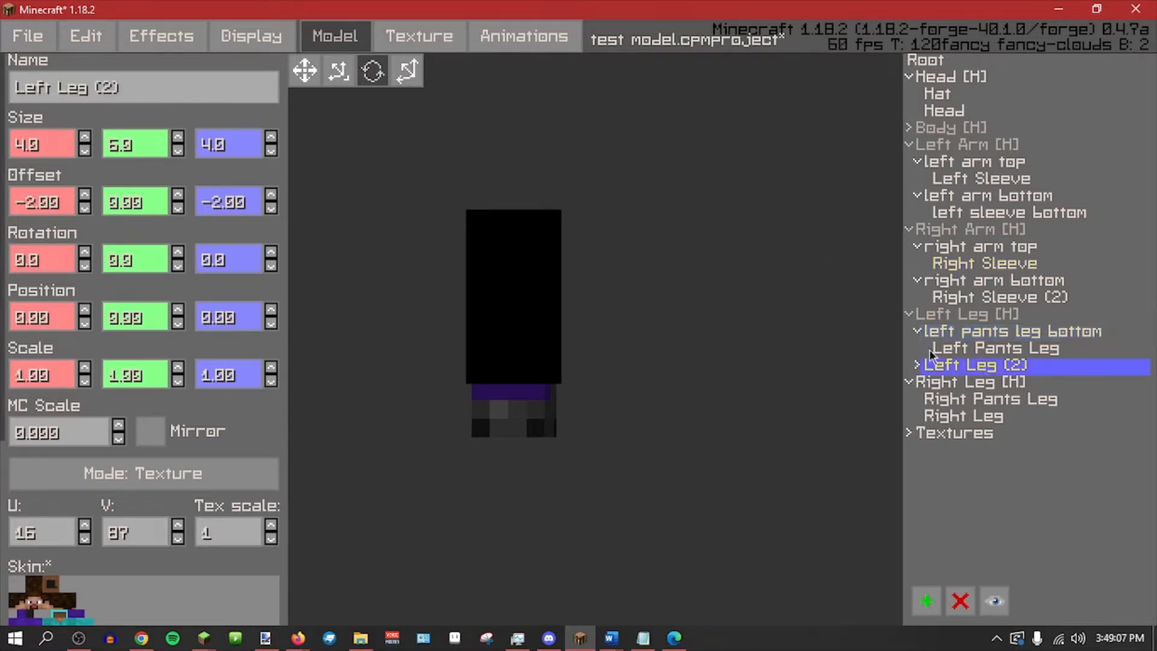
pyautogui.press('BackSpace')
pyautogui.press('BackSpace')
pyautogui.press('BackSpace')
pyautogui.press('BackSpace')
pyautogui.press('BackSpace')
pyautogui.press('BackSpace')
pyautogui.press('BackSpace')
pyautogui.press('BackSpace')
pyautogui.press('BackSpace')
pyautogui.press('BackSpace')
pyautogui.press('BackSpace')
pyautogui.press('BackSpace')
pyautogui.write('le')
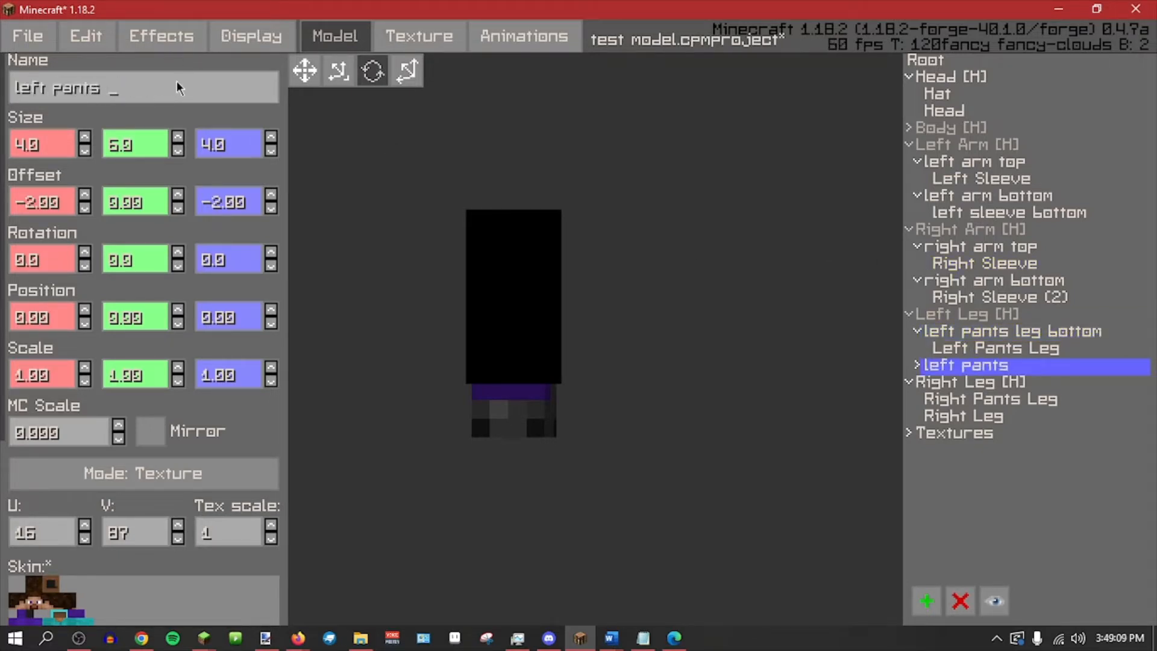
# Expand left pants leg top and set its texture U offset to 33.
pyautogui.scroll(-3, 179, 88)
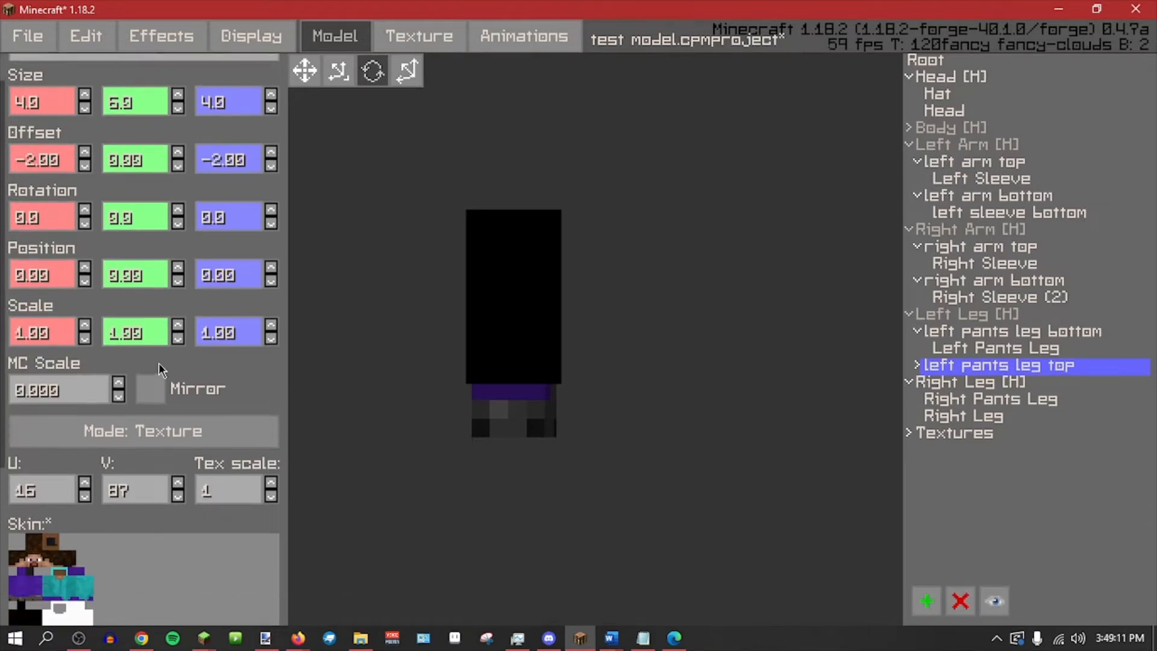
pyautogui.click(916, 366)
pyautogui.scroll(-2, 84, 362)
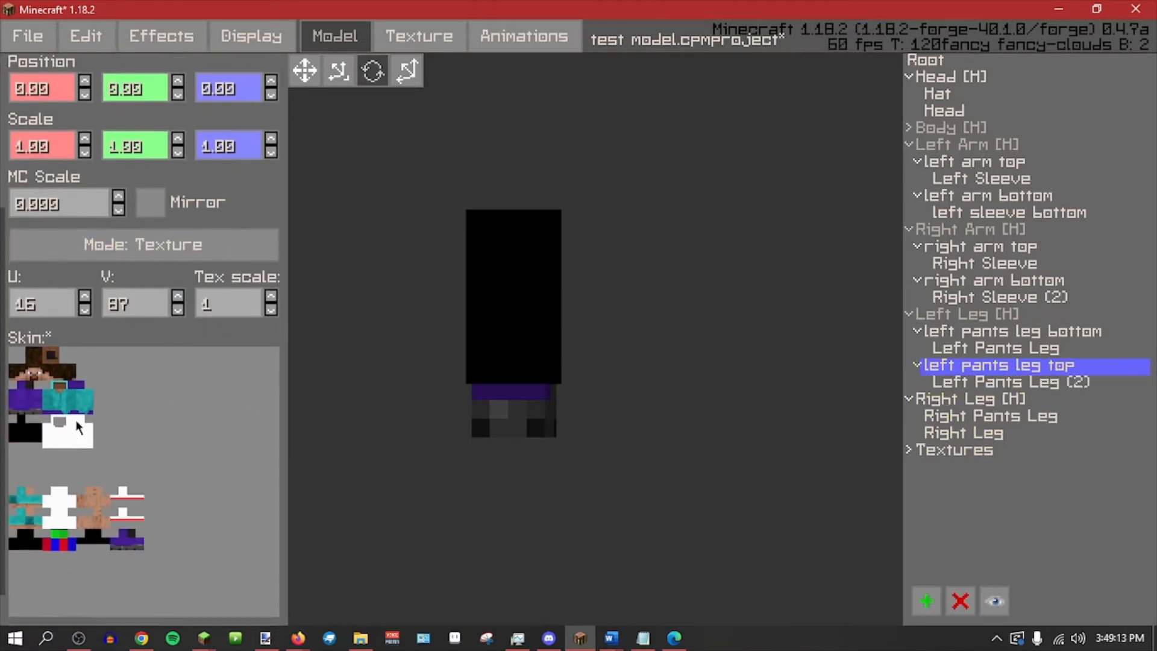
pyautogui.keyDown('shift'); pyautogui.click(84, 297); pyautogui.keyUp('shift')
pyautogui.keyDown('shift'); pyautogui.click(85, 297); pyautogui.keyUp('shift')
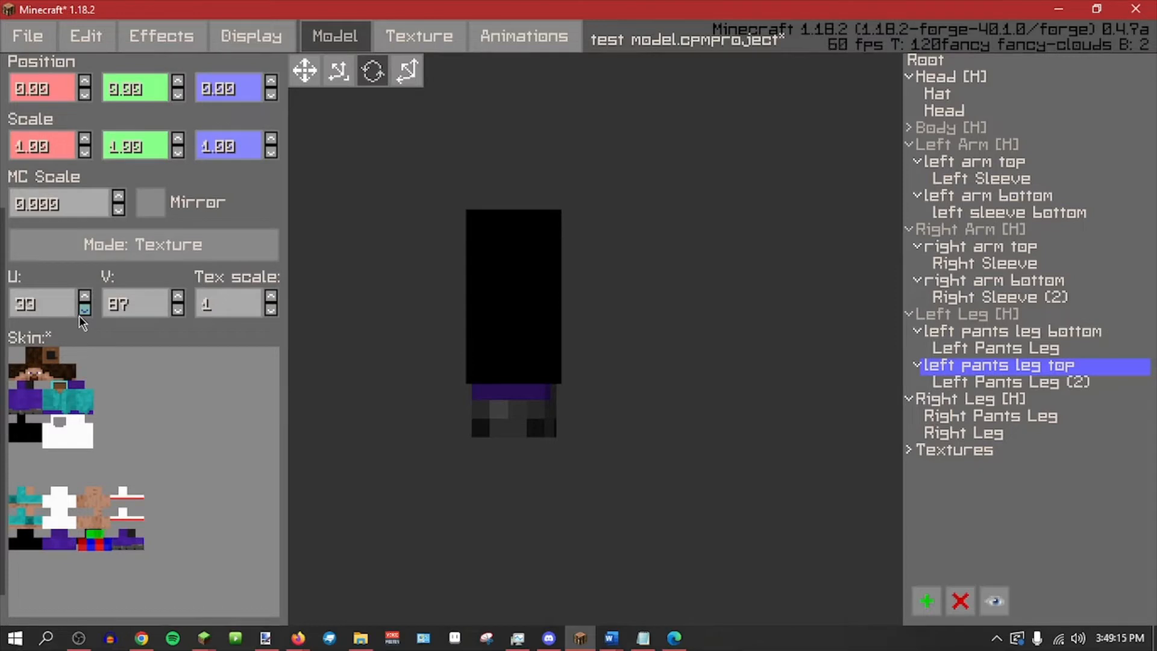
# Set the texture U offset of Left Pants Leg (2) to 48.
pyautogui.click(964, 382)
pyautogui.click(971, 366)
pyautogui.click(975, 383)
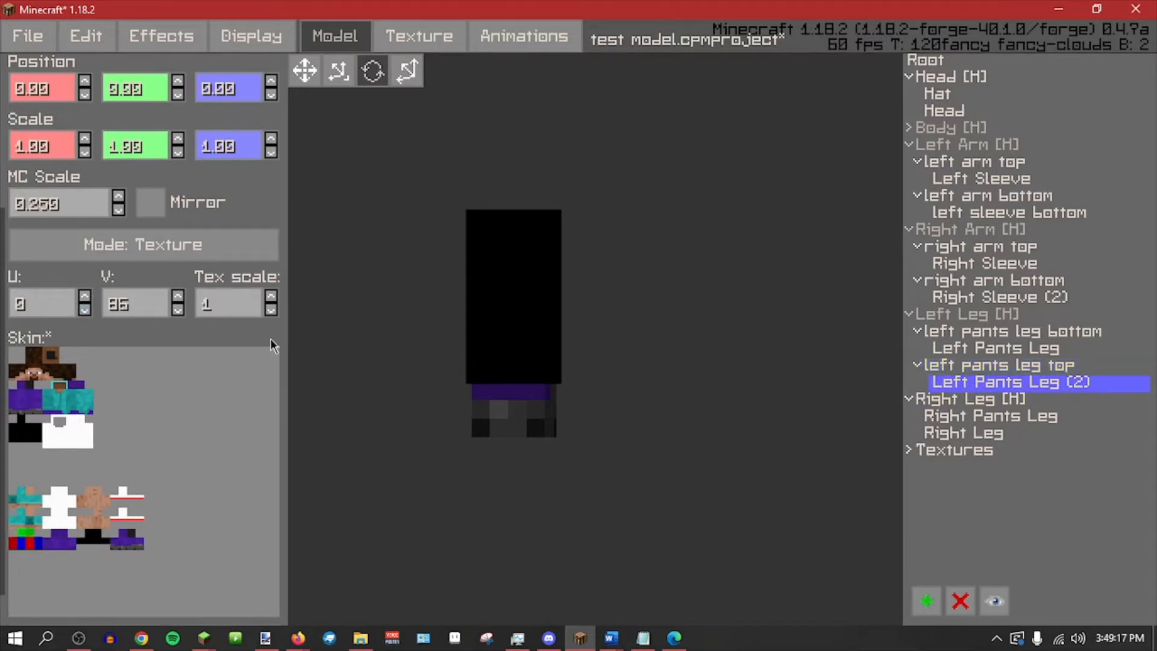
pyautogui.keyDown('ctrl'); pyautogui.click(85, 297); pyautogui.keyUp('ctrl')
pyautogui.keyDown('ctrl'); pyautogui.click(85, 297); pyautogui.keyUp('ctrl')
pyautogui.keyDown('ctrl'); pyautogui.click(85, 298); pyautogui.keyUp('ctrl')
pyautogui.keyDown('ctrl'); pyautogui.click(85, 297); pyautogui.keyUp('ctrl')
pyautogui.keyDown('ctrl'); pyautogui.click(84, 297); pyautogui.keyUp('ctrl')
pyautogui.click(86, 311)
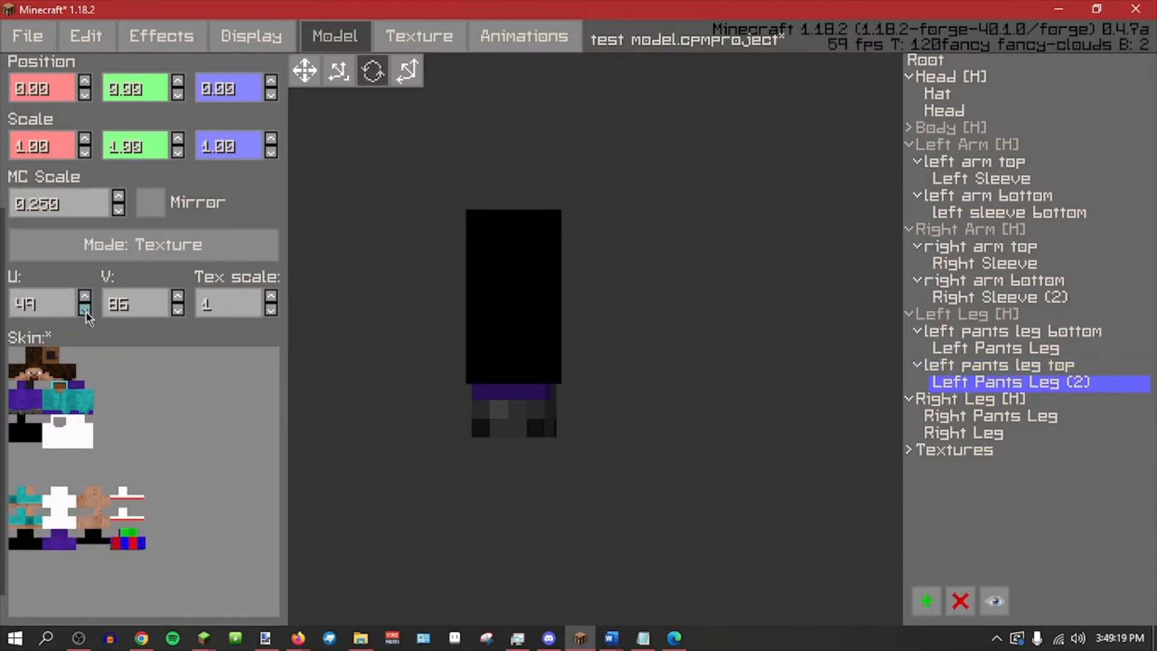
# Hide the Right Leg group and show the Left Leg group.
pyautogui.click(1003, 330)
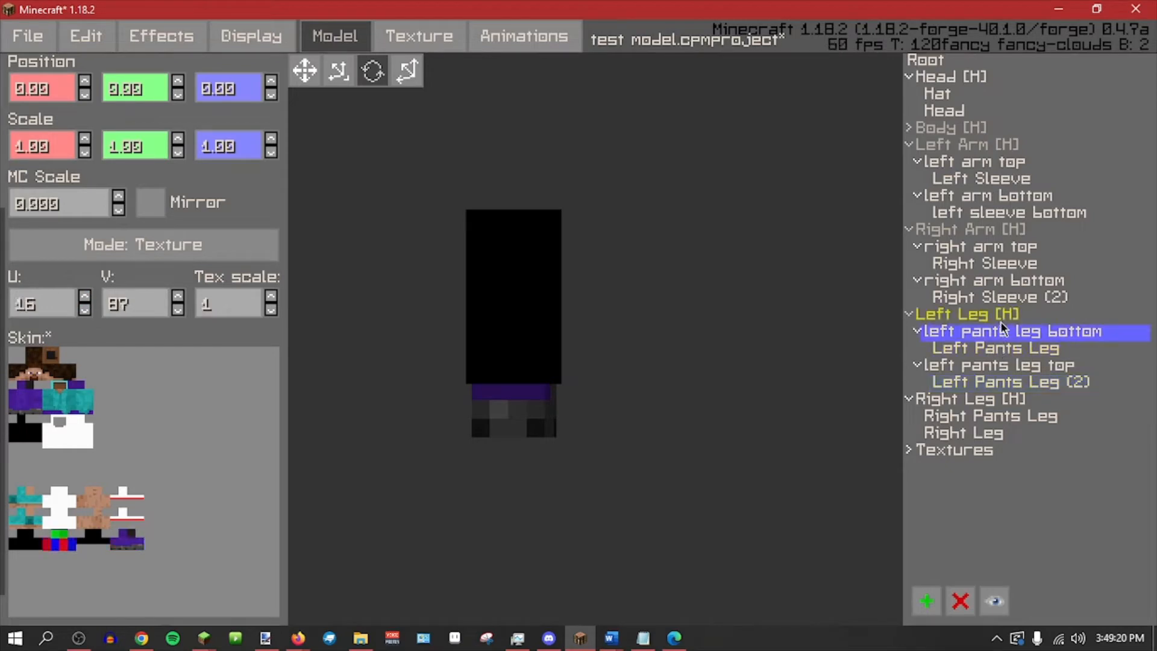
pyautogui.click(976, 400)
pyautogui.click(971, 316)
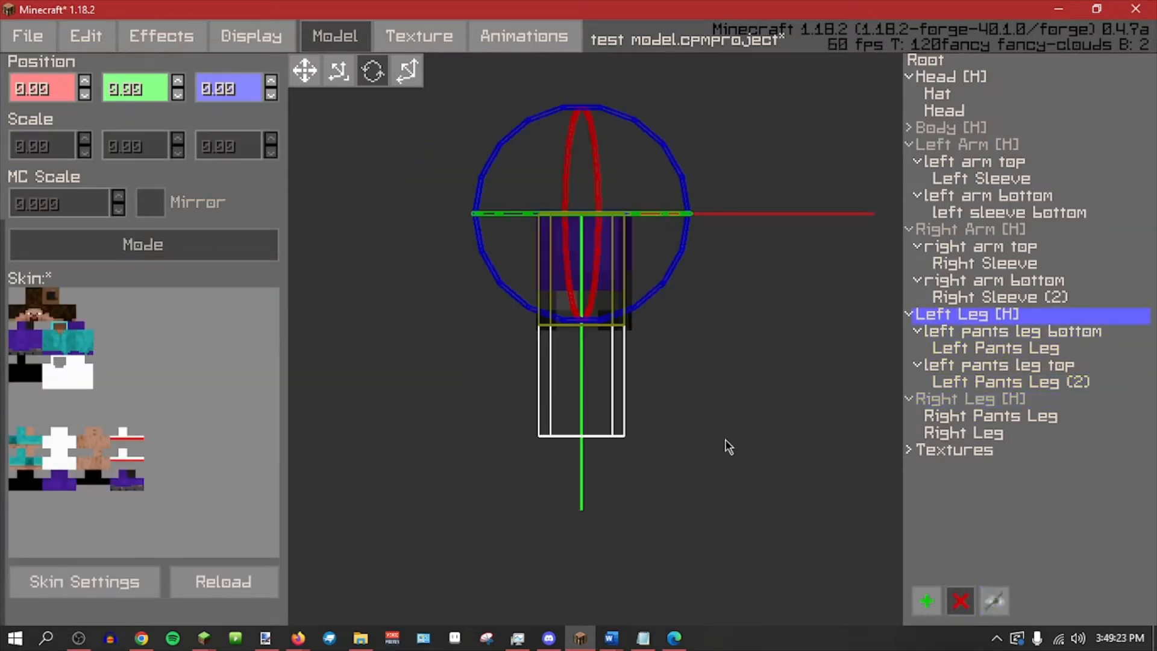
# Move the left pants leg top part down along the Y axis to position 6.00.
pyautogui.click(988, 332)
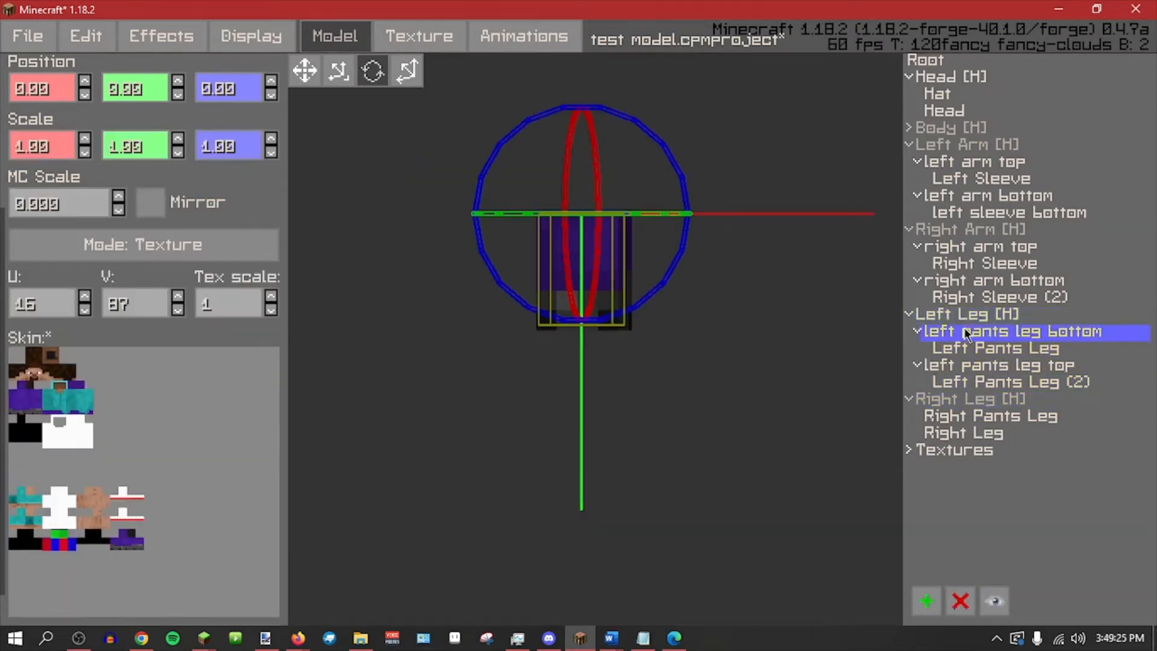
pyautogui.click(968, 315)
pyautogui.click(964, 331)
pyautogui.click(962, 349)
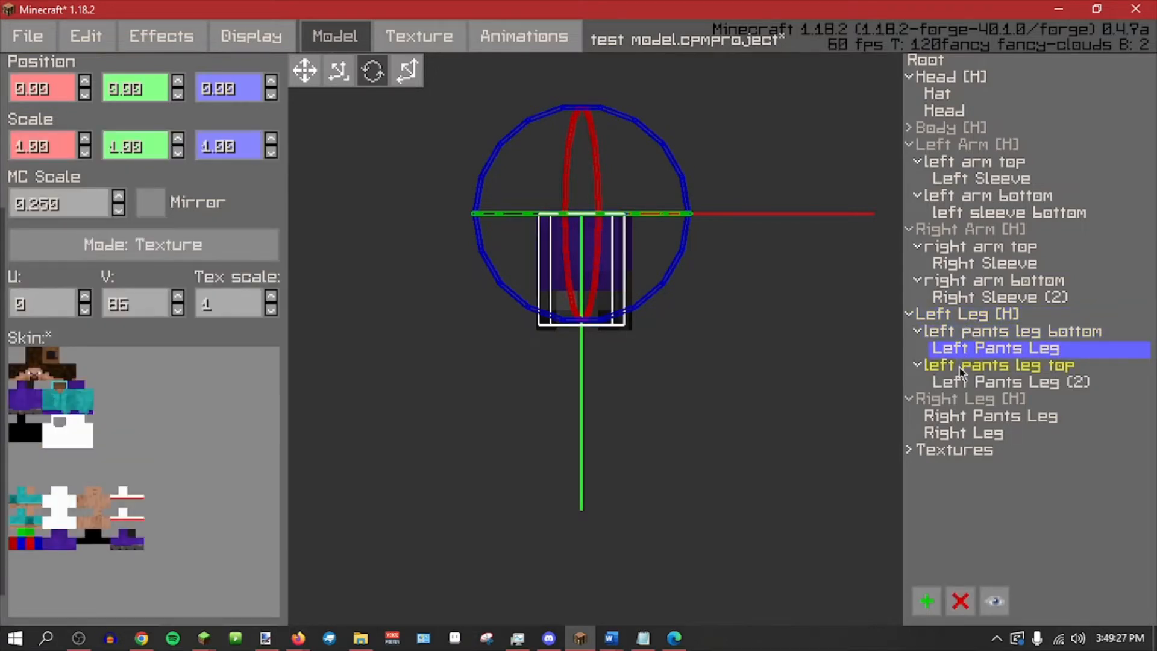
pyautogui.click(962, 368)
pyautogui.scroll(4, 303, 176)
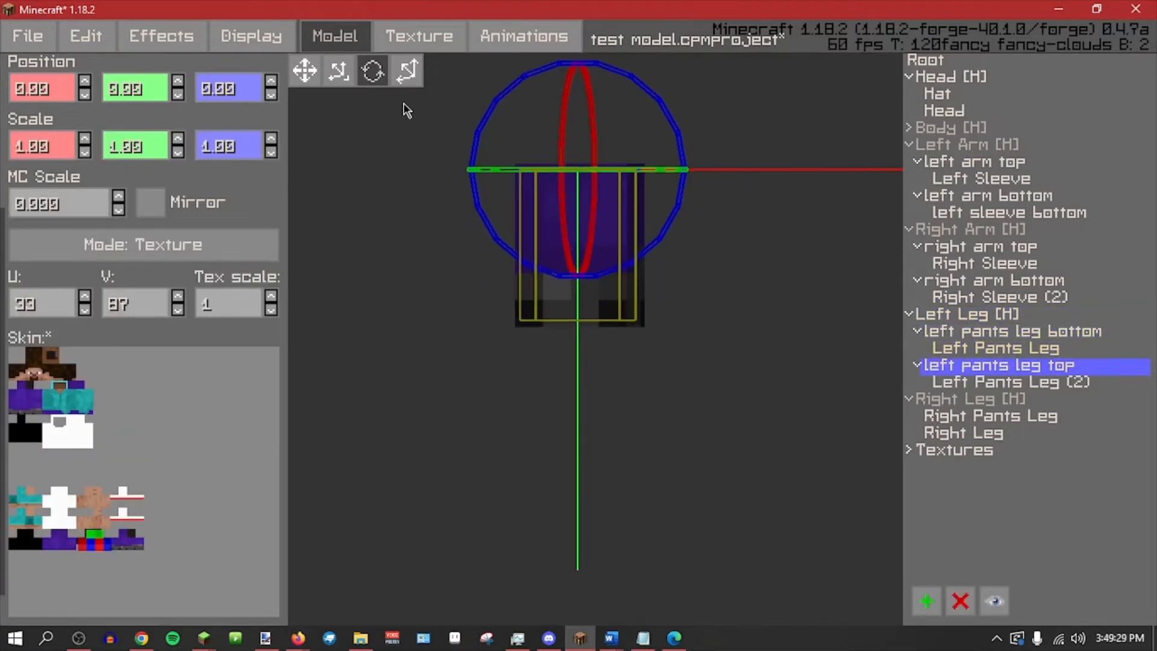
pyautogui.moveTo(560, 284); pyautogui.dragTo(577, 460)
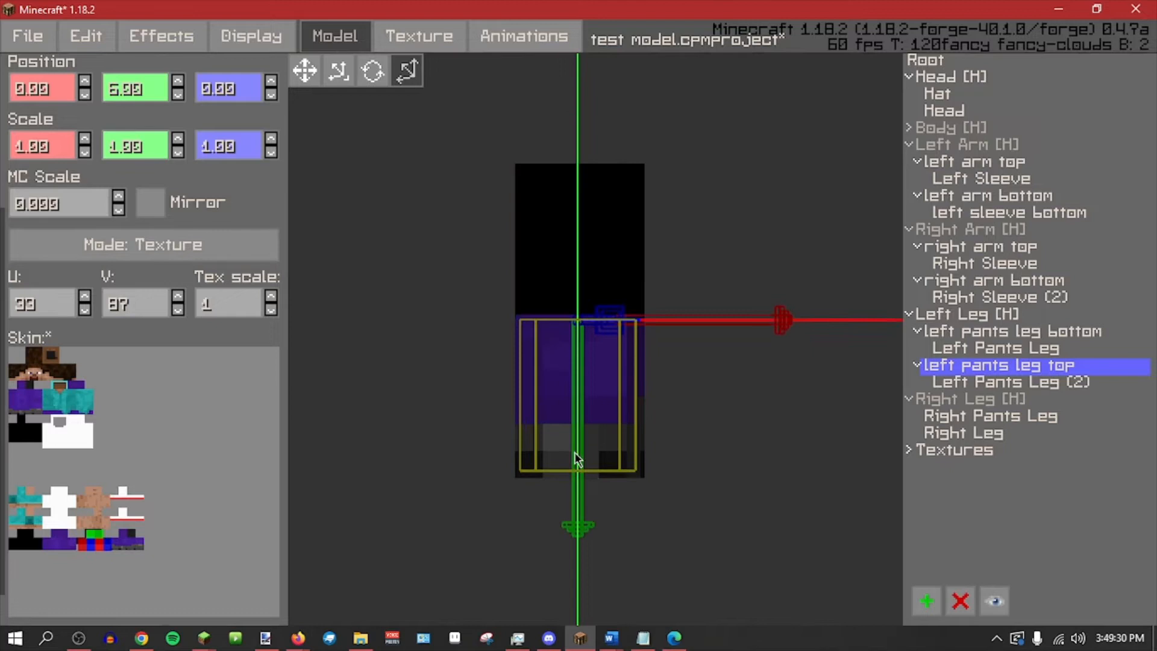
# Hide the left pants leg bottom part so only the shoe section of the left leg is displayed.
pyautogui.click(1007, 381)
pyautogui.click(978, 366)
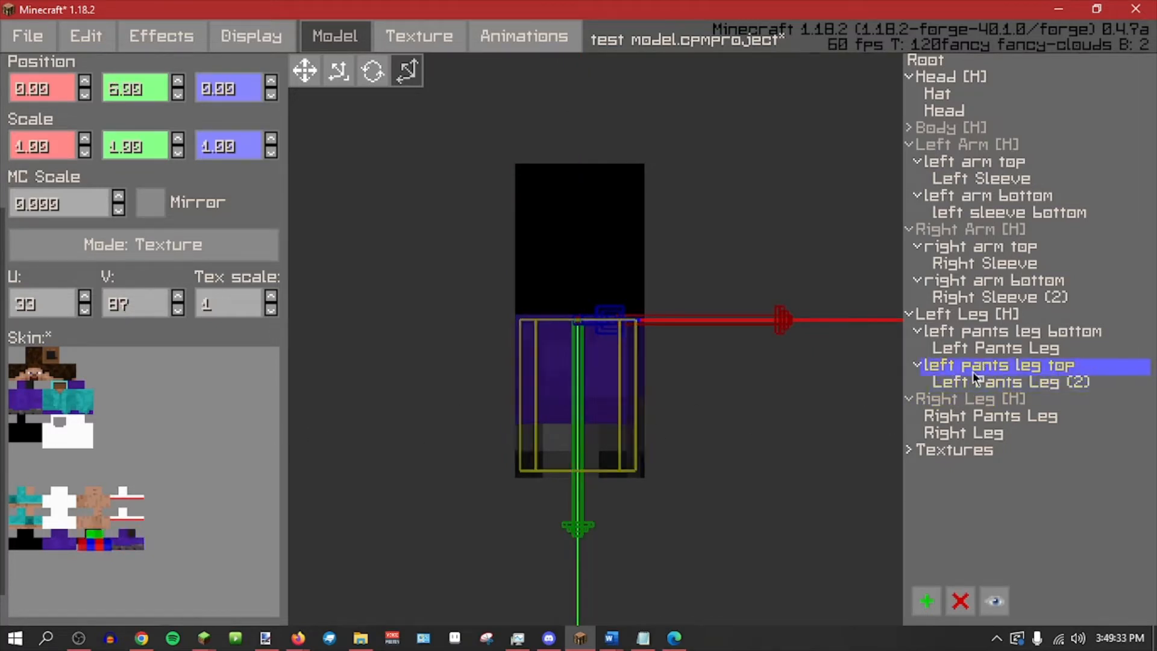
pyautogui.moveTo(844, 392); pyautogui.dragTo(578, 409, button='middle')
pyautogui.click(978, 347)
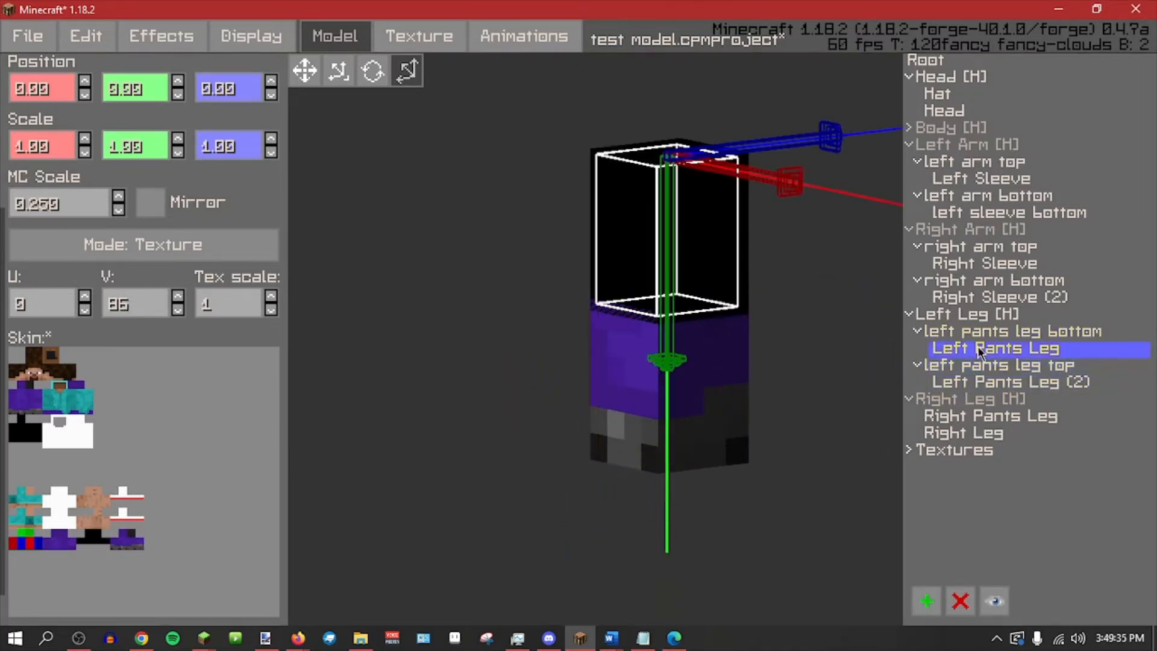
pyautogui.click(985, 336)
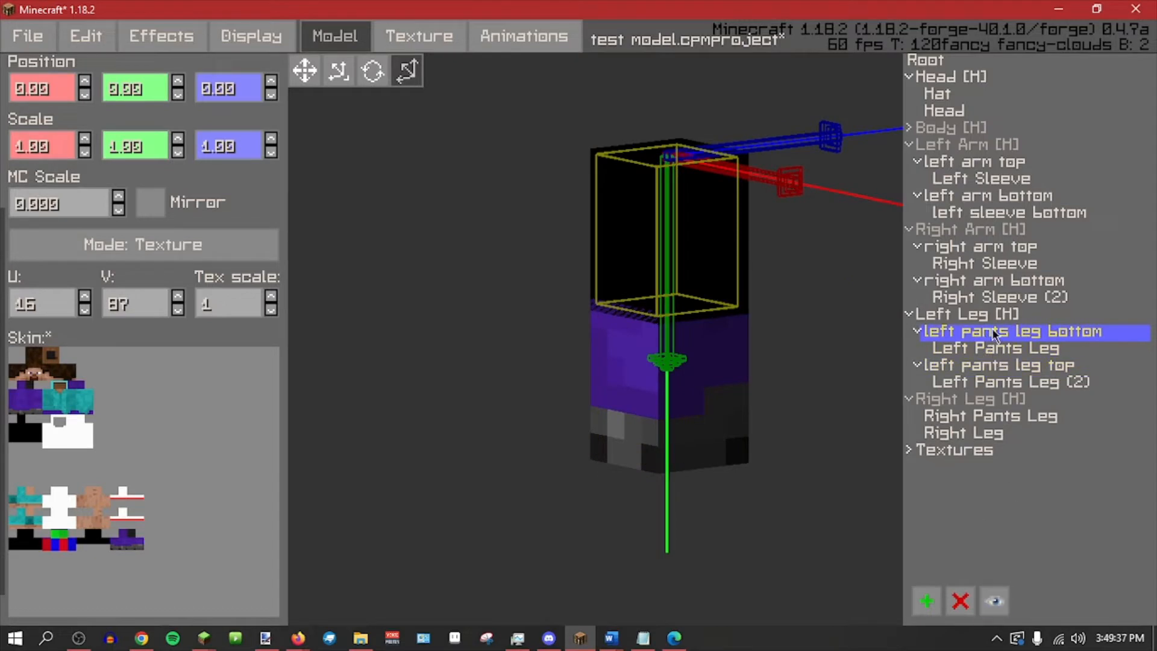
pyautogui.click(997, 607)
# Set the texture U offset of the left pants leg top part to 48.
pyautogui.click(975, 364)
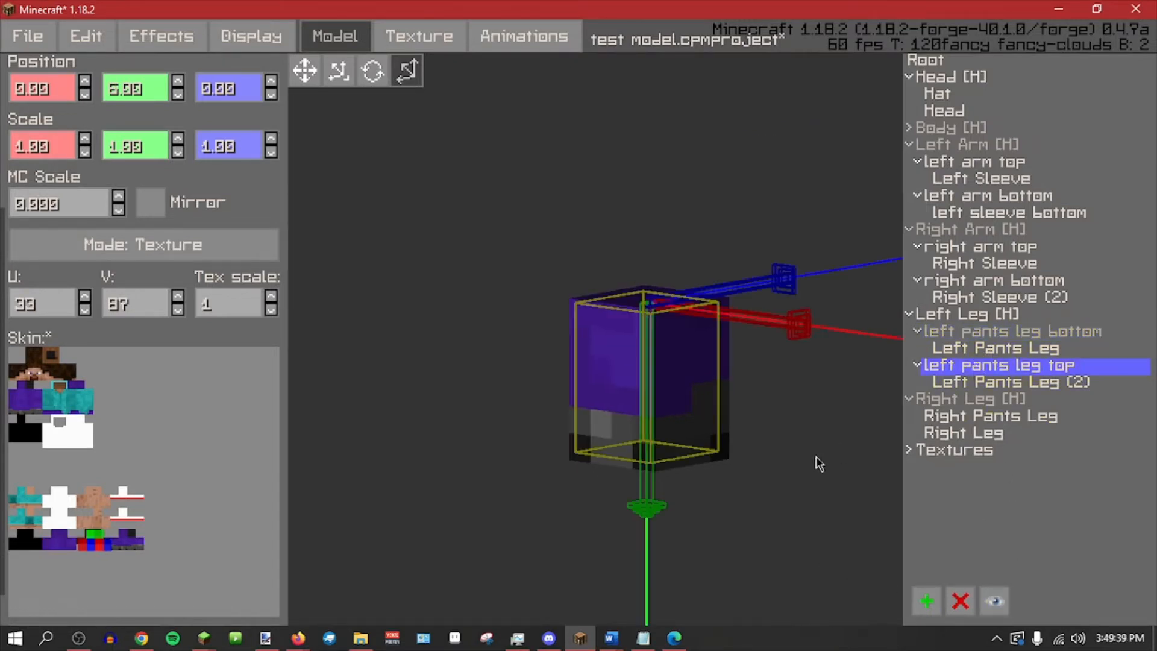
pyautogui.click(958, 384)
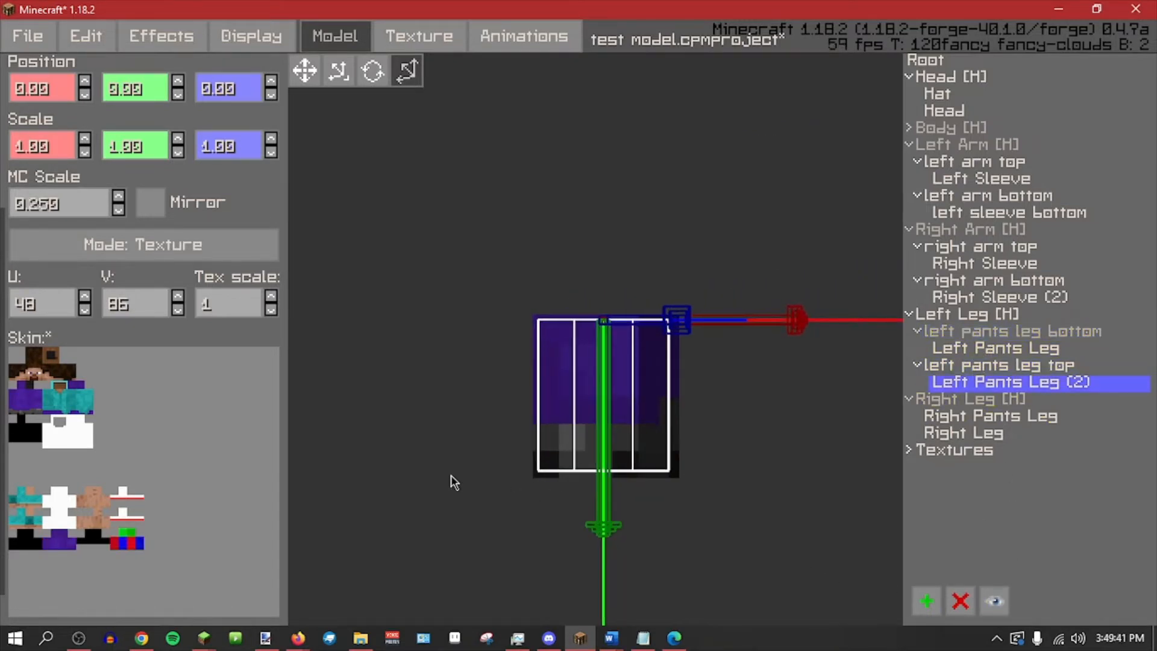
pyautogui.scroll(1, 71, 279)
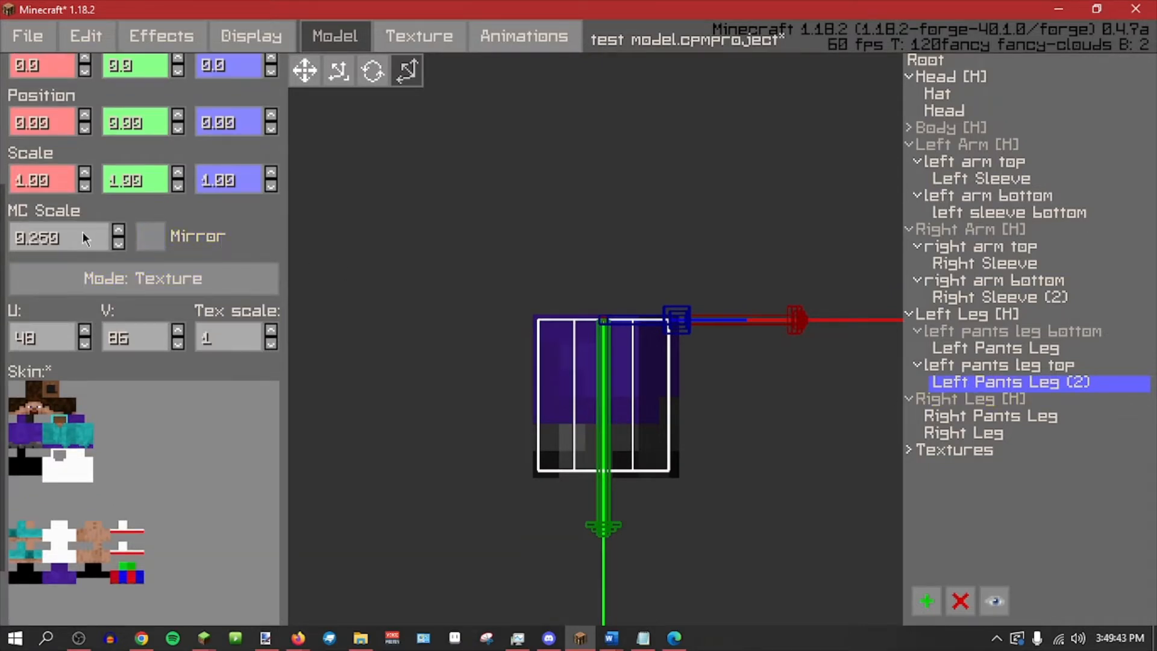
pyautogui.click(1048, 366)
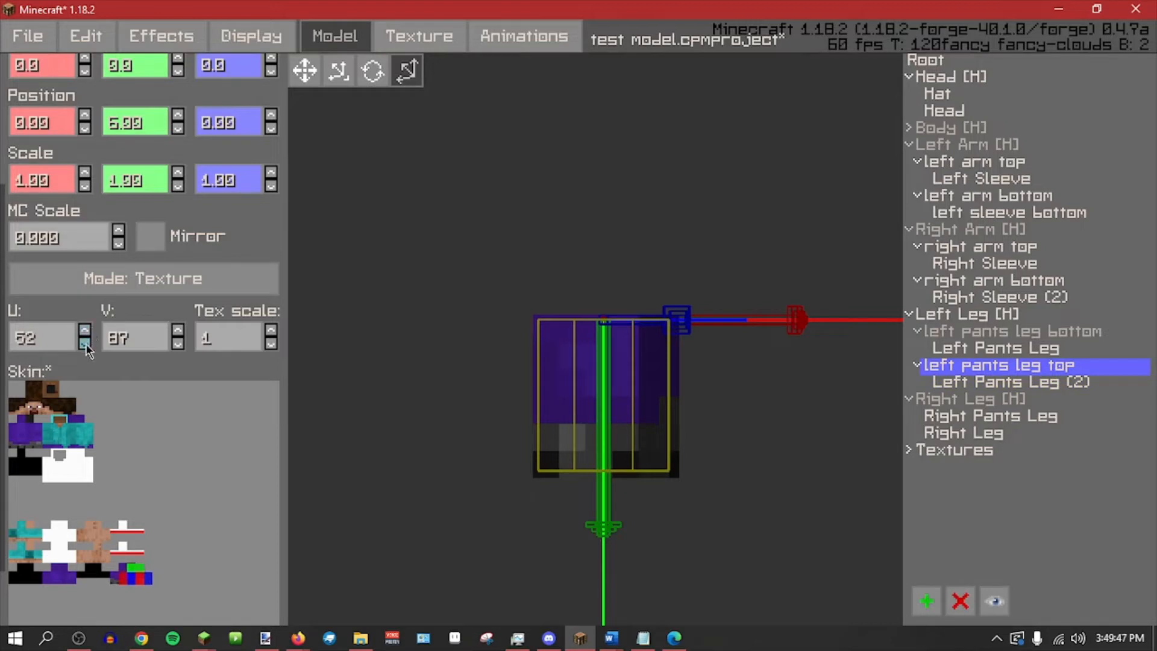
pyautogui.click(982, 383)
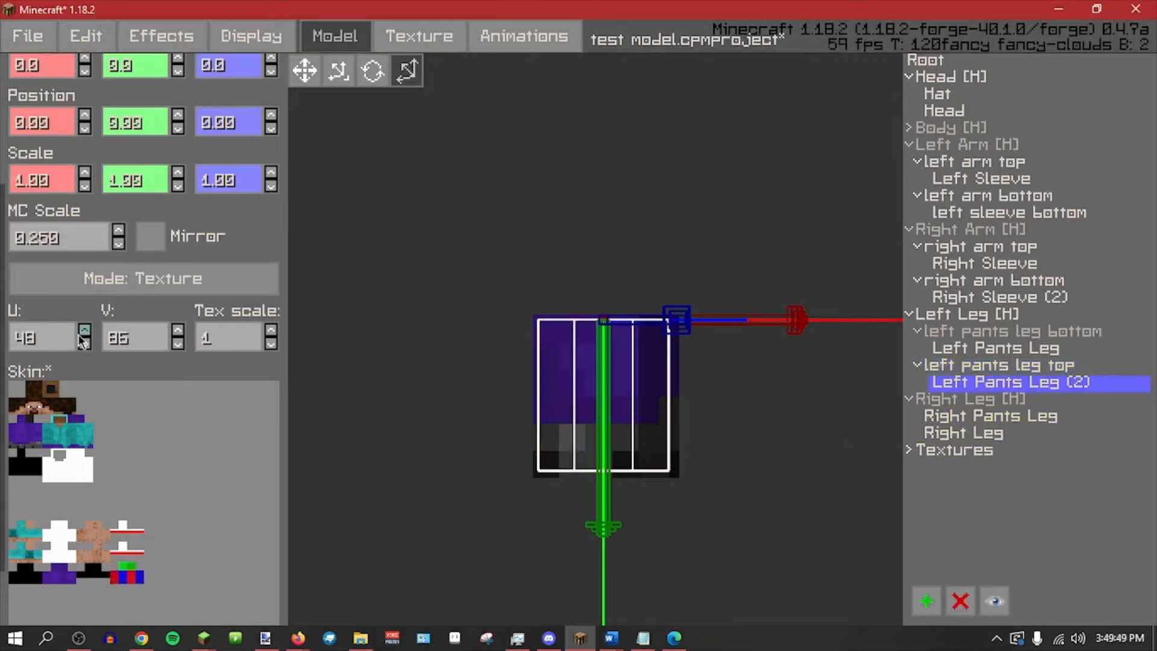
# Set the texture U offset of Left Pants Leg (2) to 32.
pyautogui.keyDown('alt'); pyautogui.click(79, 347); pyautogui.keyUp('alt')
pyautogui.keyDown('alt'); pyautogui.click(80, 349); pyautogui.keyUp('alt')
pyautogui.click(85, 332)
pyautogui.click(84, 332)
pyautogui.click(85, 331)
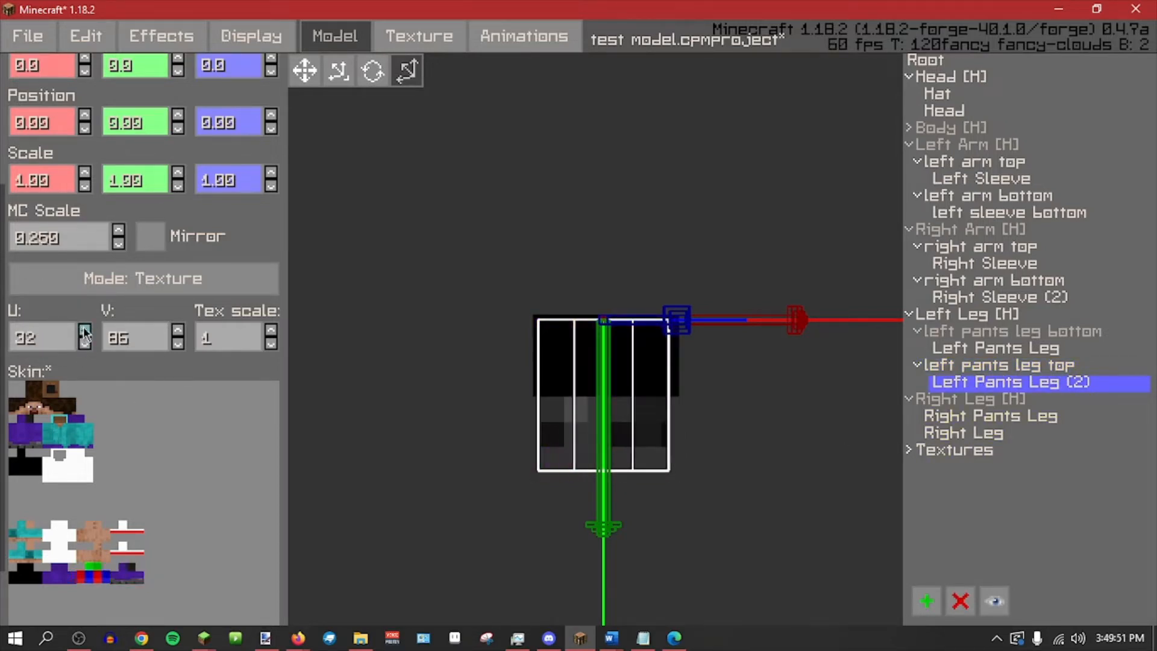
pyautogui.click(85, 343)
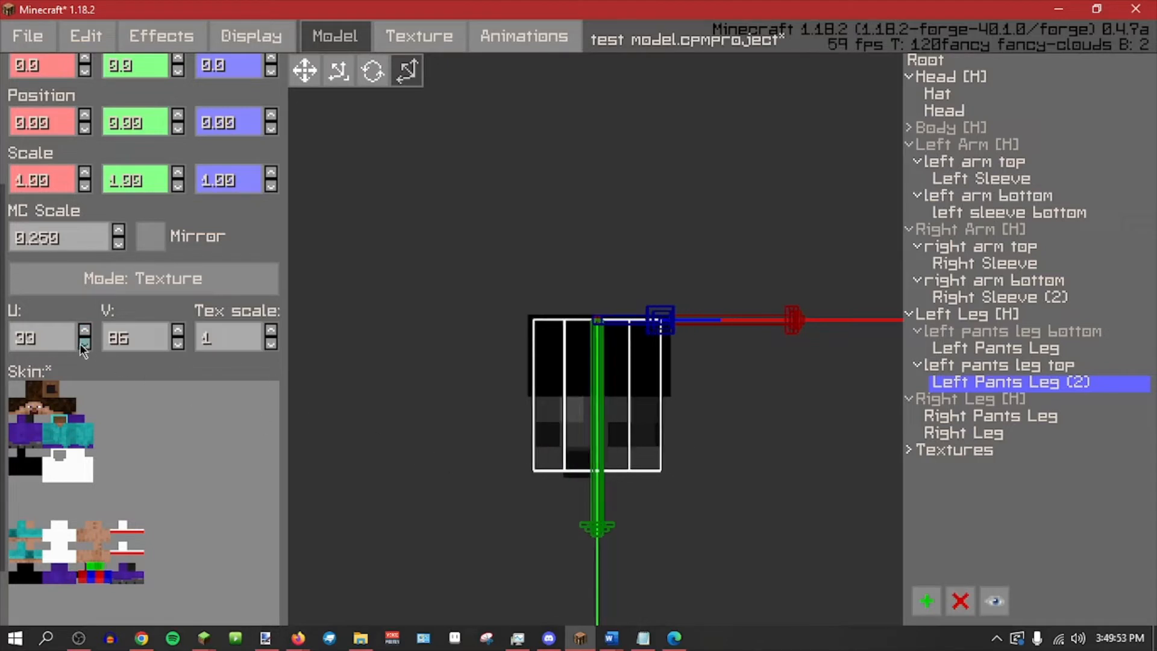
pyautogui.click(429, 479)
# Show the left pants leg bottom part again and inspect how both parts of the left leg fit together.
pyautogui.click(995, 330)
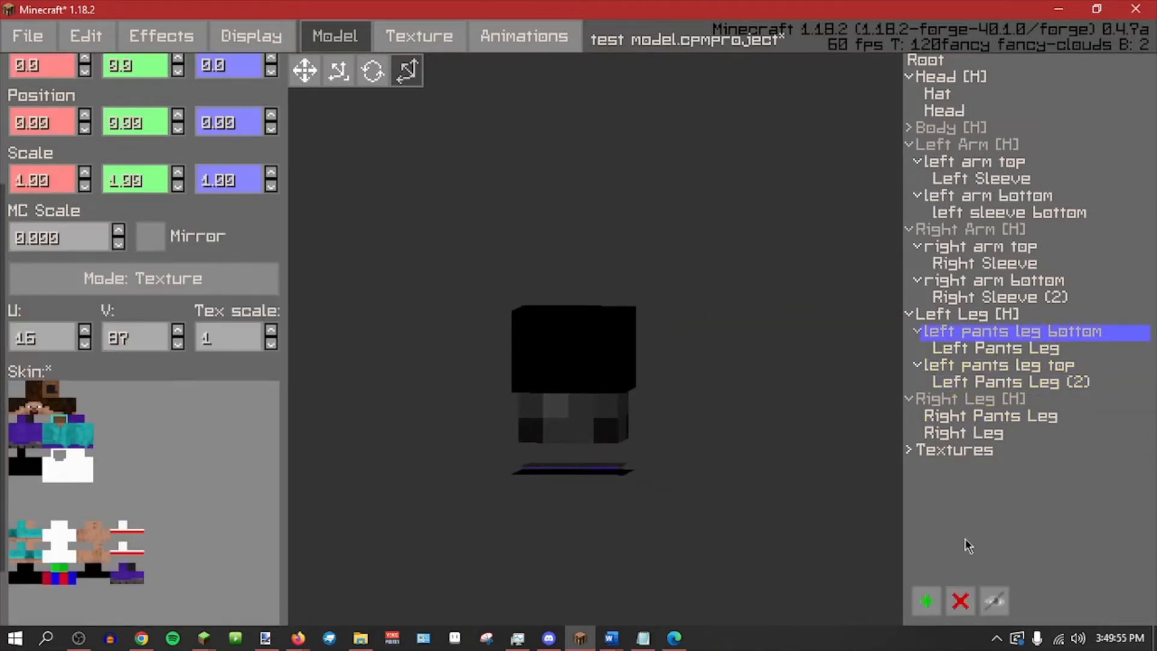
pyautogui.moveTo(775, 536); pyautogui.dragTo(634, 514)
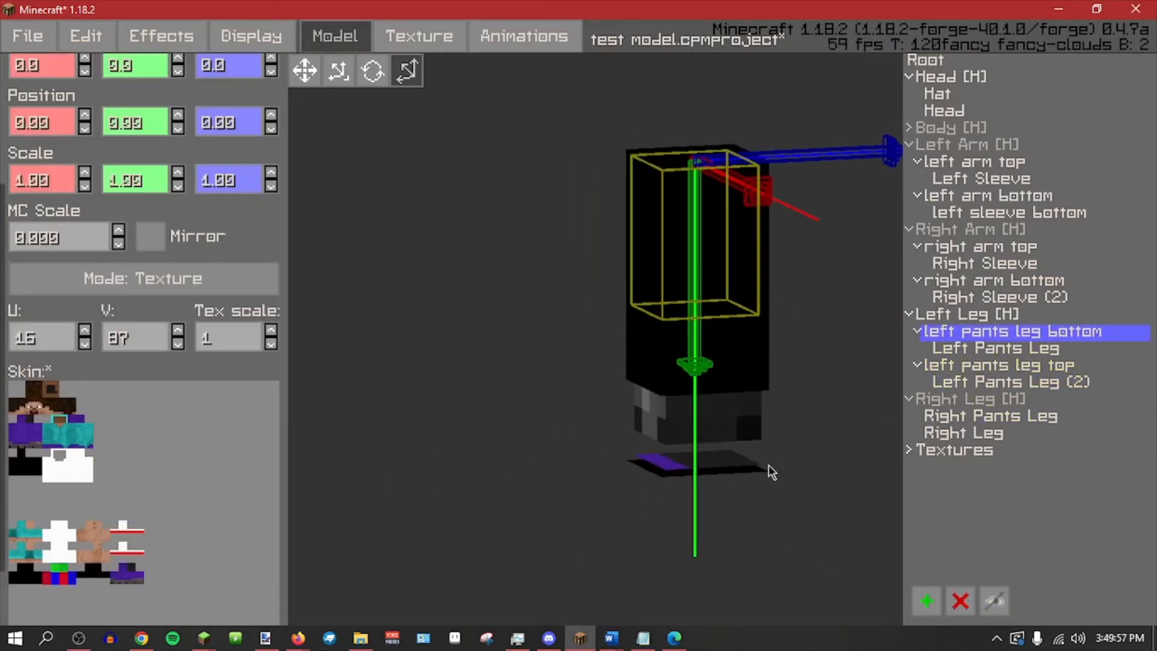
pyautogui.click(731, 464)
pyautogui.moveTo(421, 526); pyautogui.dragTo(546, 537)
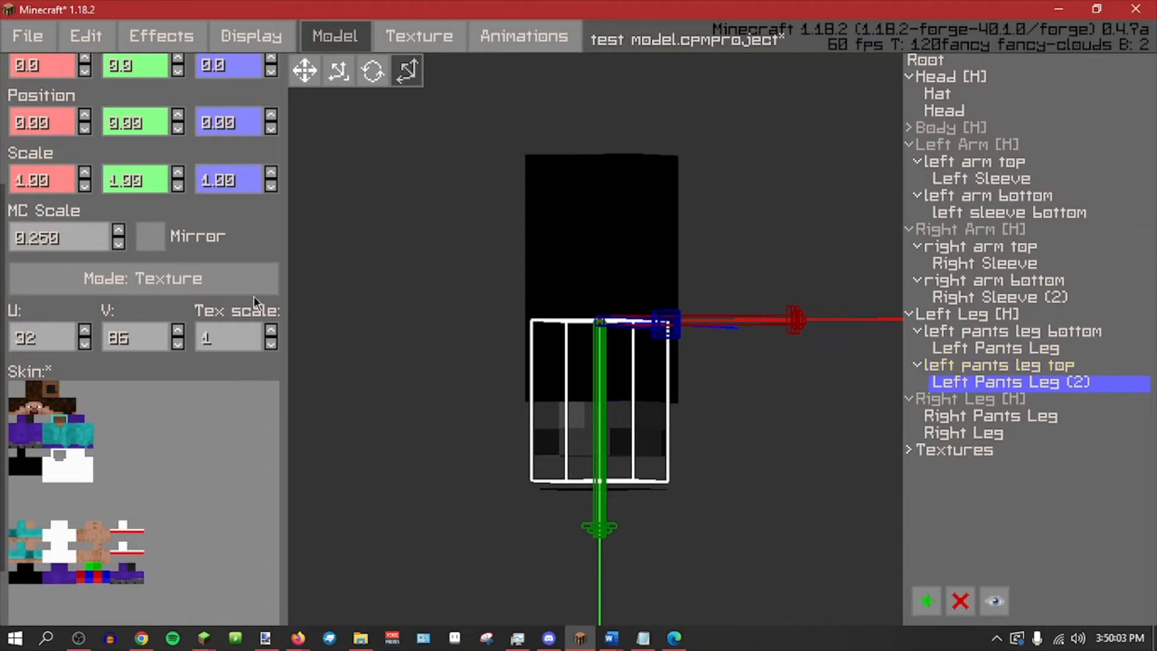
pyautogui.click(958, 366)
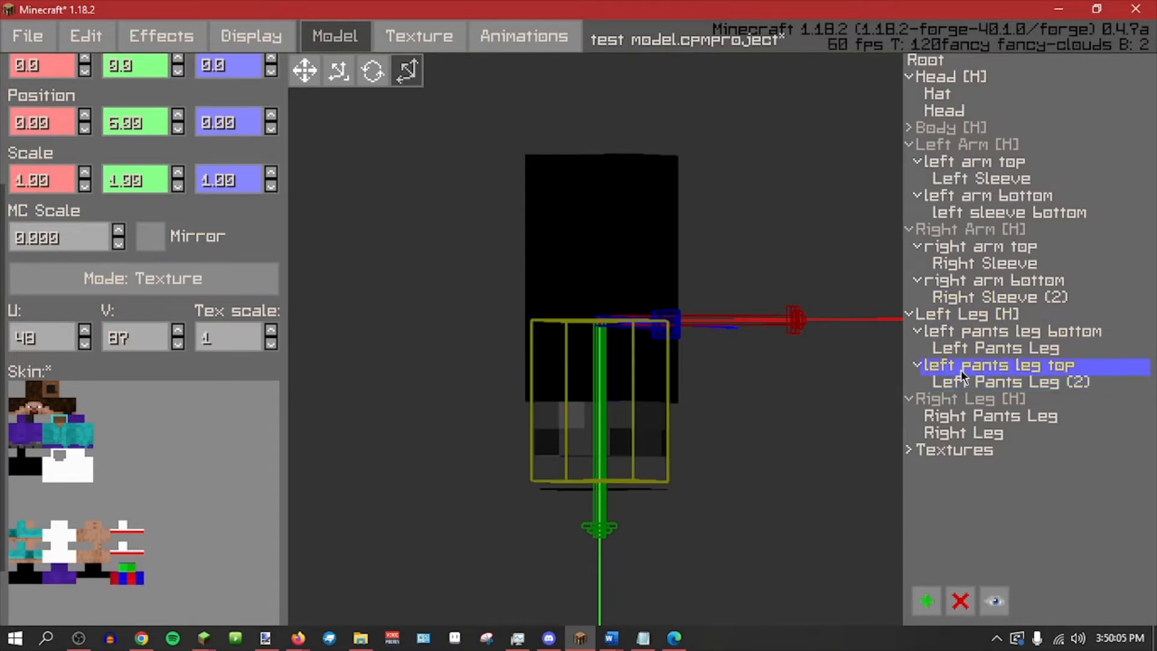
pyautogui.click(931, 399)
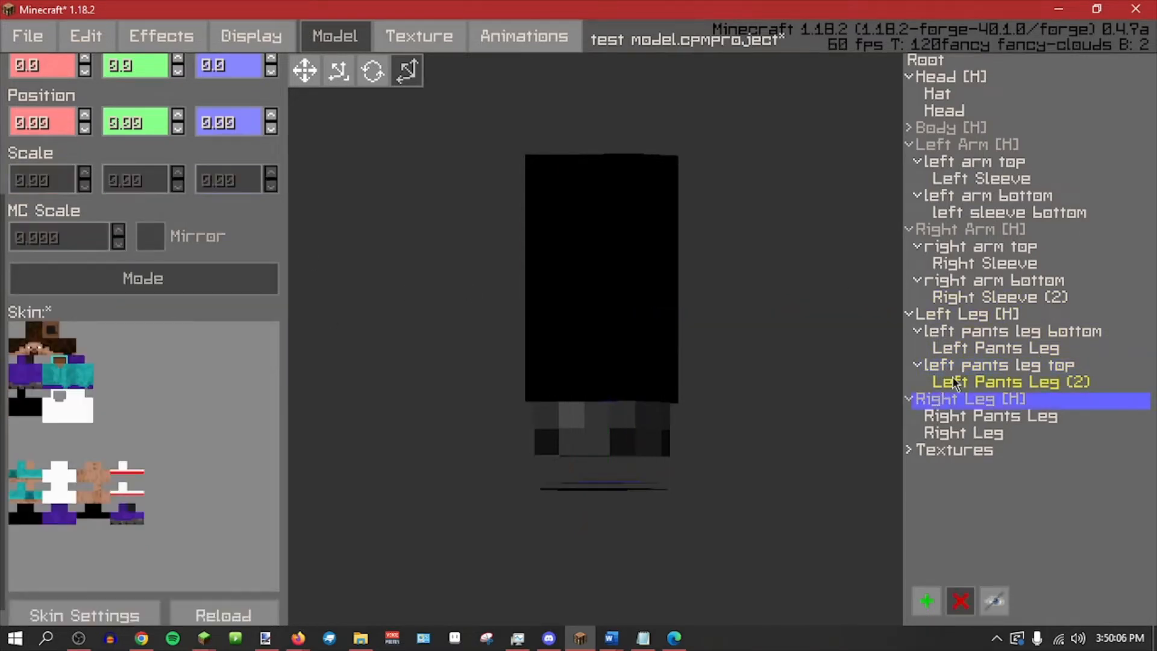
pyautogui.click(923, 55)
pyautogui.moveTo(841, 232); pyautogui.dragTo(725, 236, button='middle')
# Hide the left pants leg bottom part and examine the shoe section with its outer layer from several angles.
pyautogui.click(963, 332)
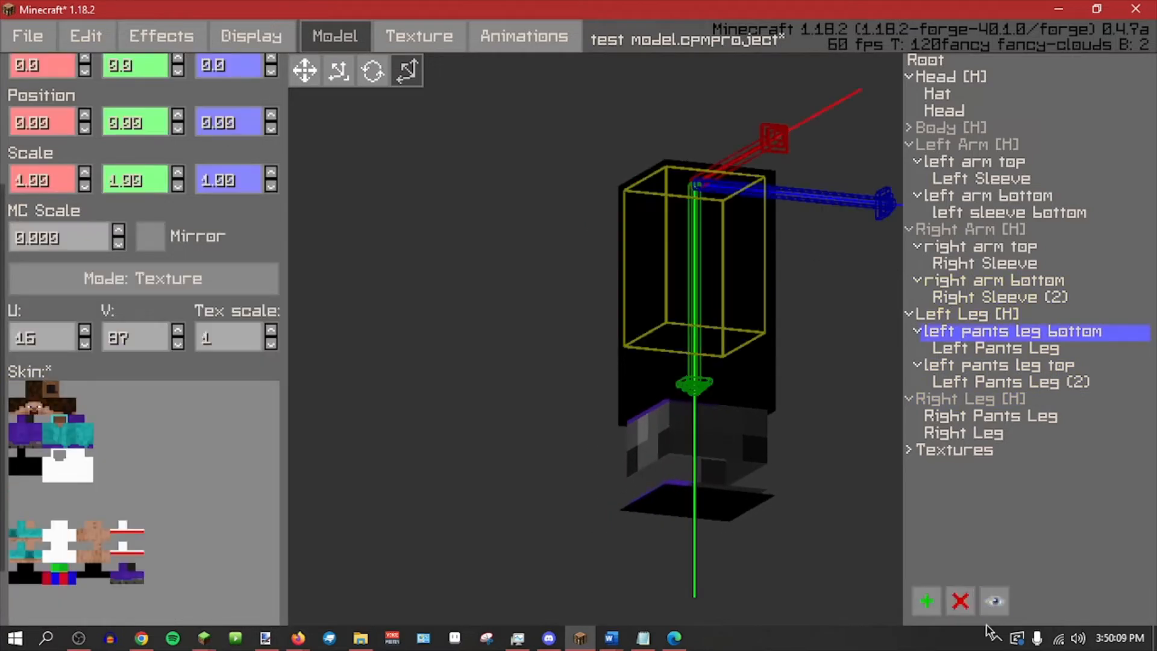
pyautogui.click(991, 602)
pyautogui.moveTo(621, 527); pyautogui.dragTo(612, 473, button='middle')
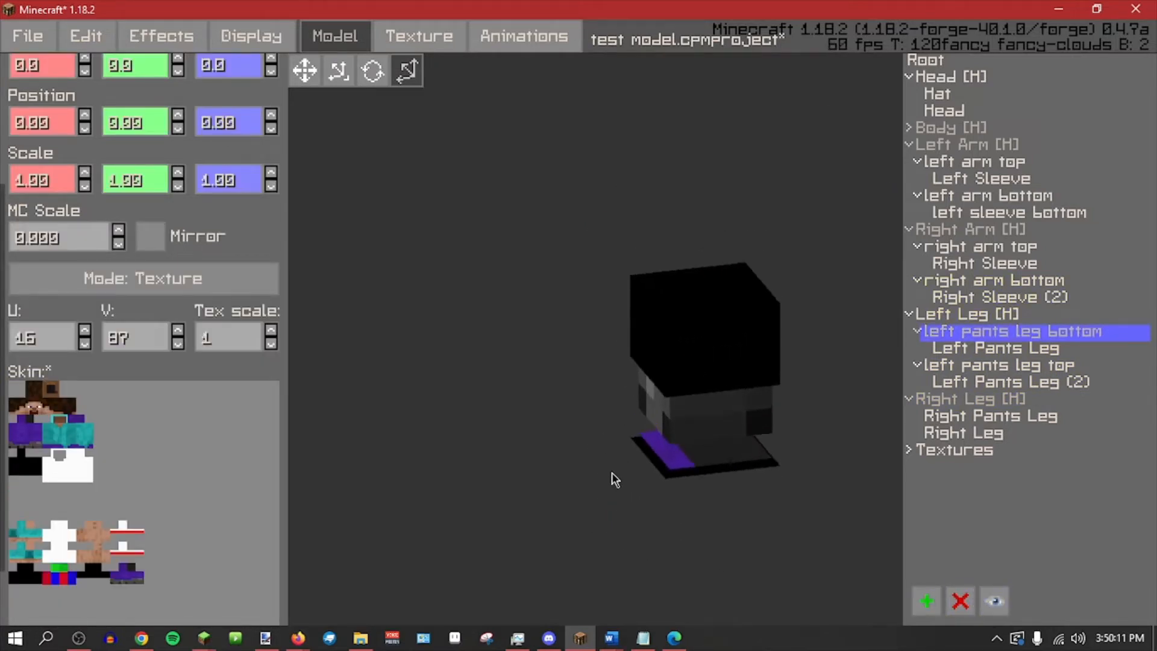
pyautogui.moveTo(468, 473); pyautogui.dragTo(574, 489, button='middle')
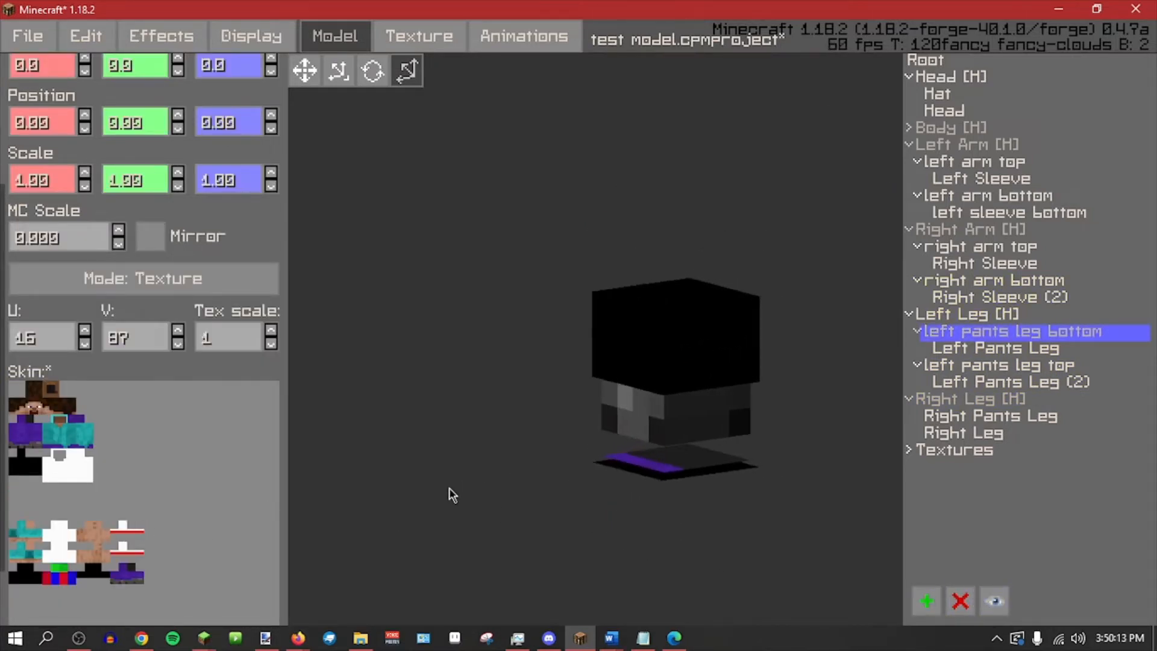
pyautogui.moveTo(449, 490); pyautogui.dragTo(613, 546, button='middle')
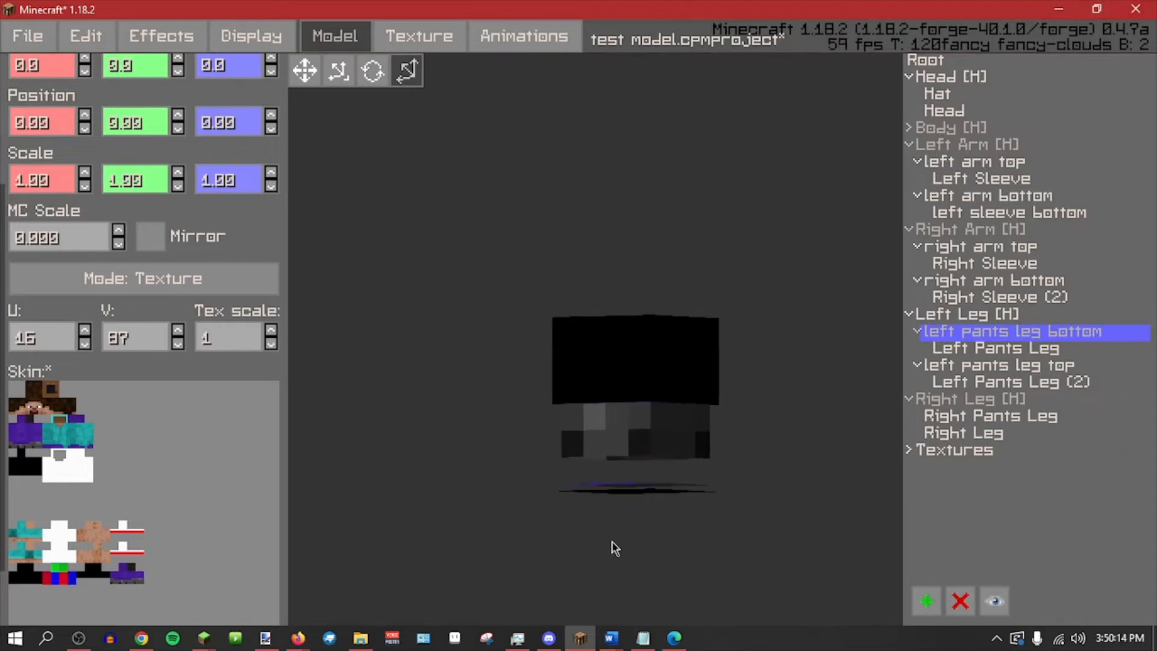
pyautogui.click(954, 382)
pyautogui.scroll(5, 161, 319)
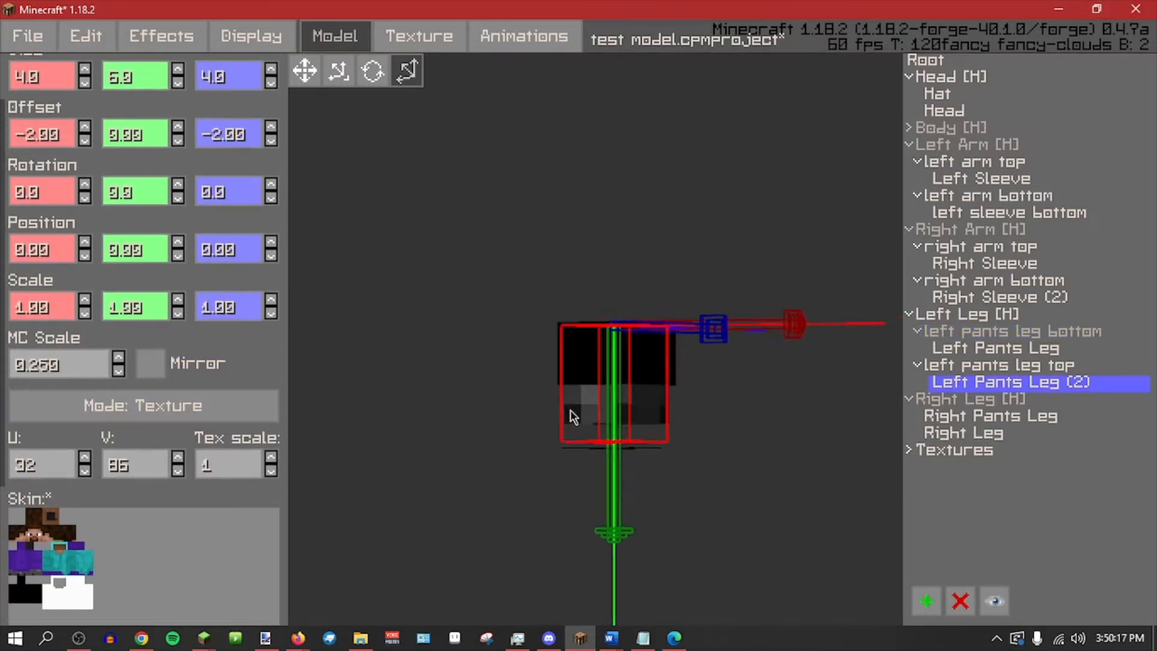
# Unhide the left pants leg bottom part and the Right Leg group to display both legs.
pyautogui.click(1018, 366)
pyautogui.click(1019, 332)
pyautogui.click(993, 599)
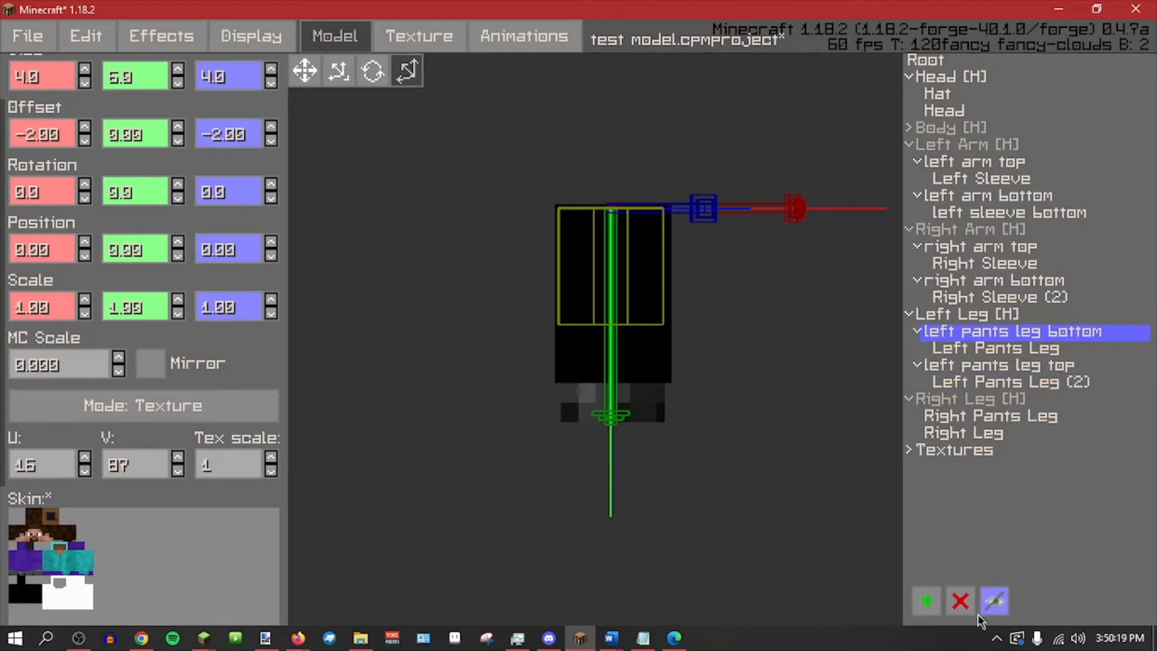
pyautogui.click(1047, 366)
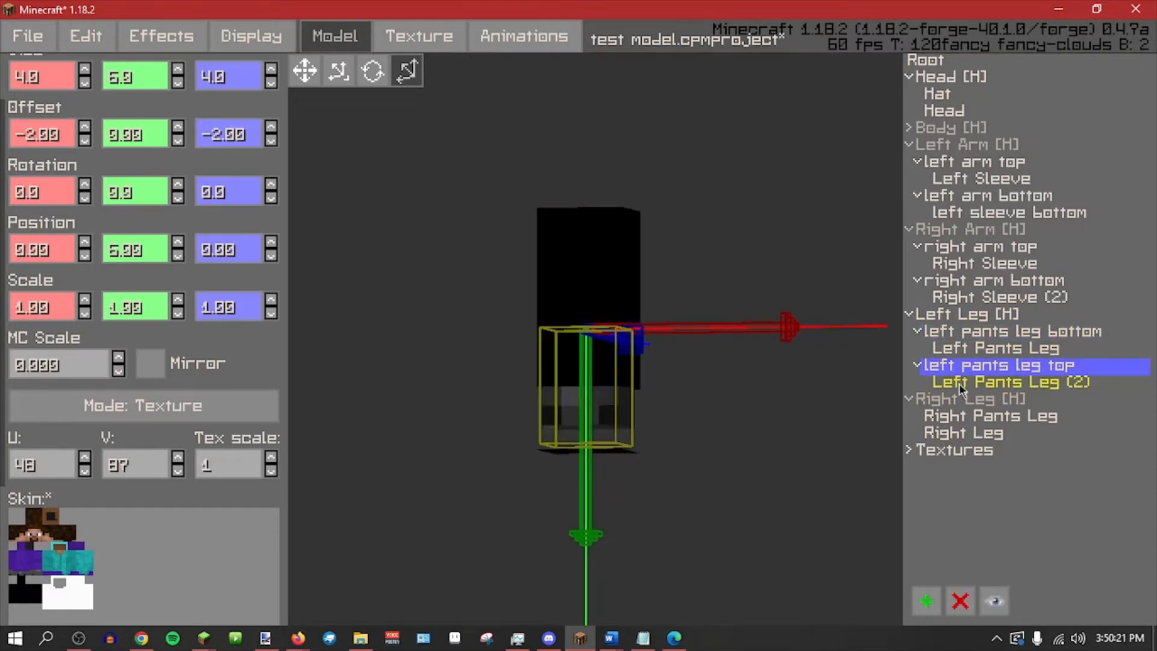
pyautogui.click(964, 399)
pyautogui.scroll(3, 762, 488)
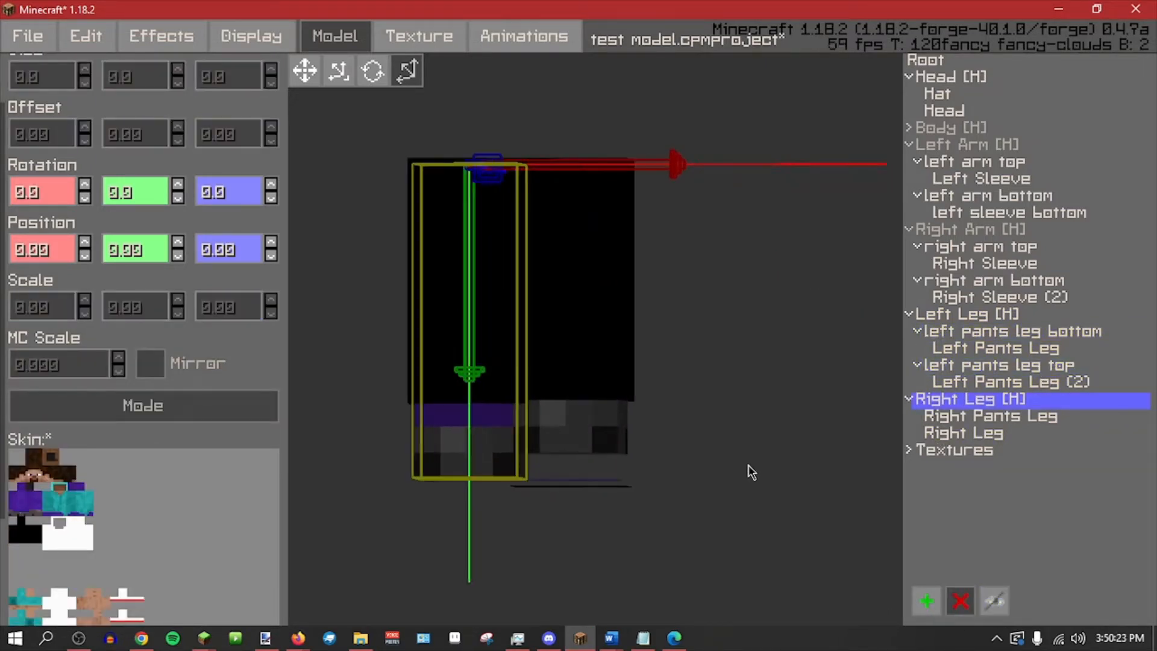
pyautogui.scroll(-3, 107, 519)
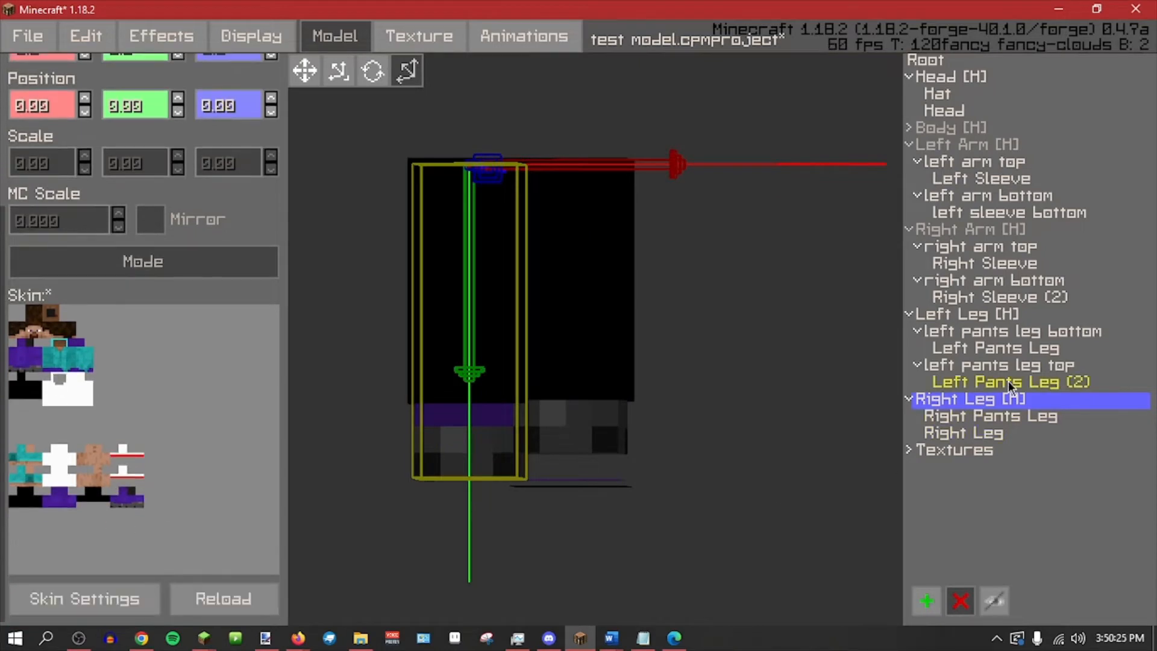
# Hide the Left Pants Leg (2) outer layer to expose the shoe section underneath.
pyautogui.click(1009, 381)
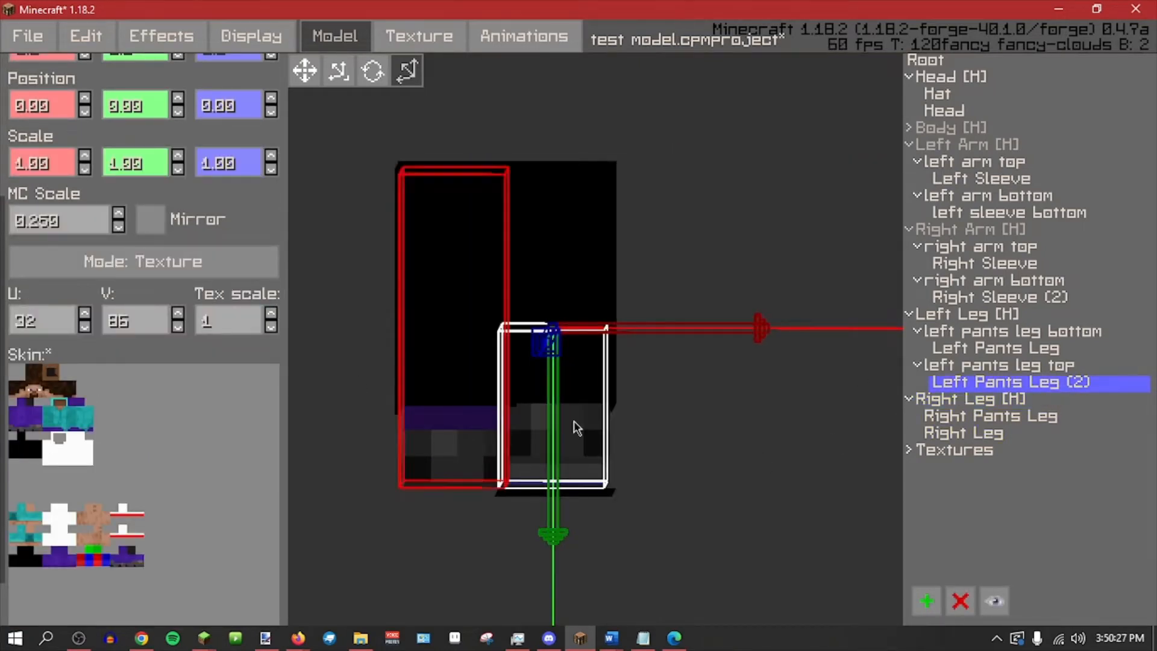
pyautogui.click(993, 609)
pyautogui.moveTo(744, 563); pyautogui.dragTo(707, 549, button='middle')
# Set the texture offset of the left pants leg top part to U 48 and V 86.
pyautogui.click(1000, 365)
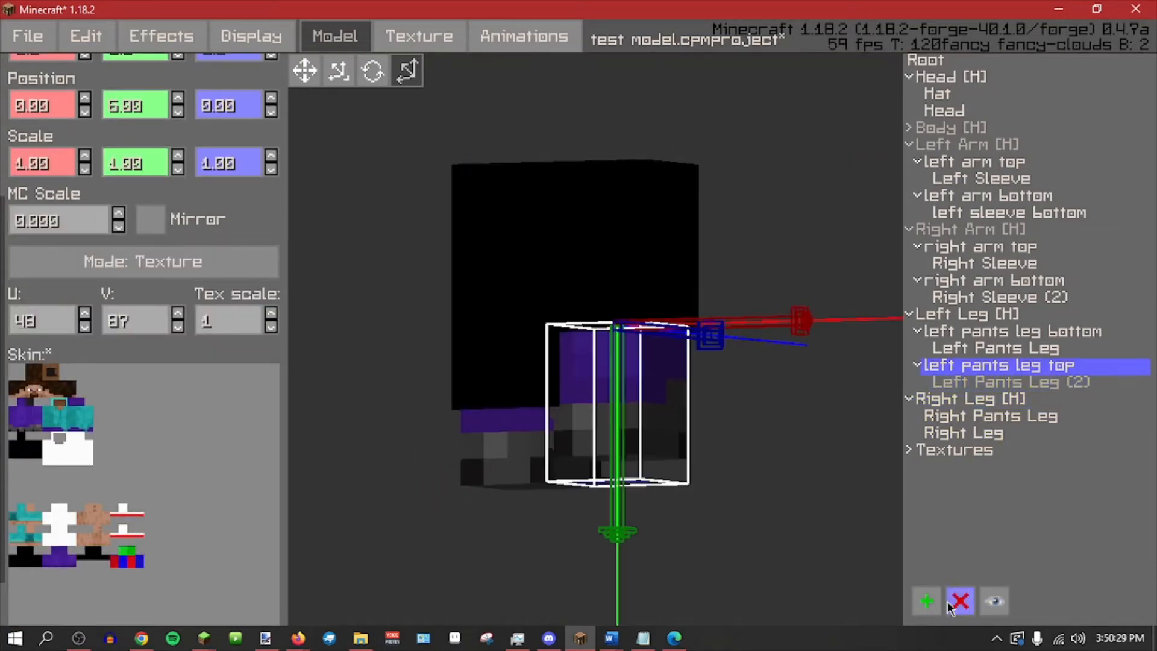
pyautogui.click(84, 327)
pyautogui.click(85, 327)
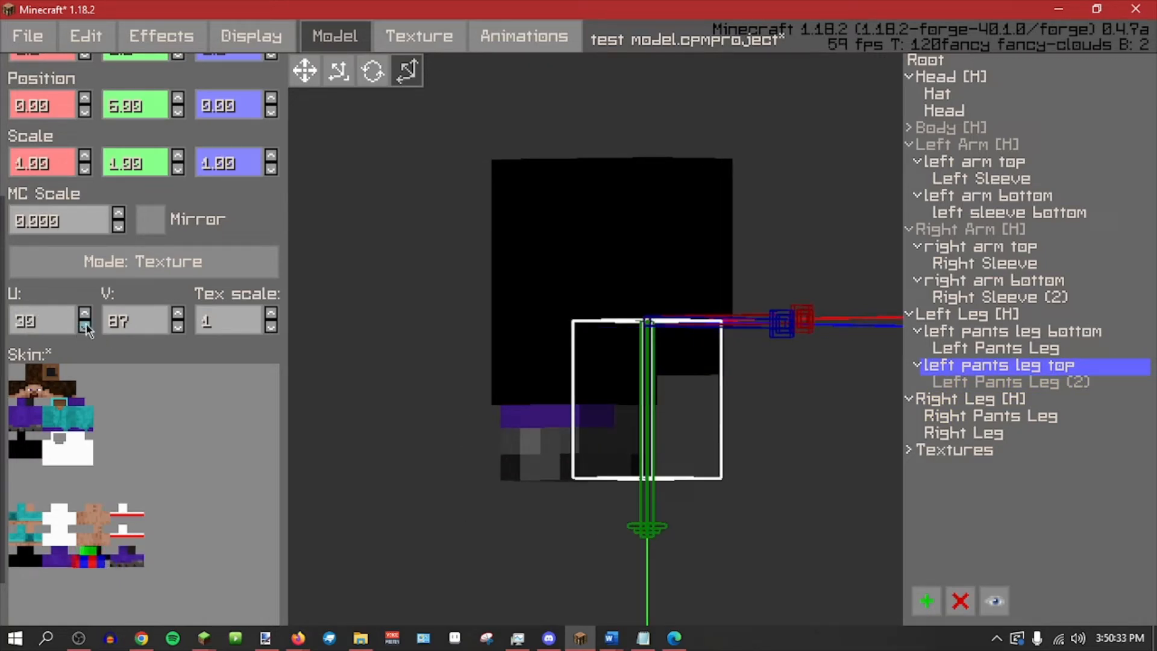
pyautogui.keyDown('shift'); pyautogui.click(88, 314); pyautogui.keyUp('shift')
pyautogui.keyDown('shift'); pyautogui.click(87, 315); pyautogui.keyUp('shift')
pyautogui.click(88, 314)
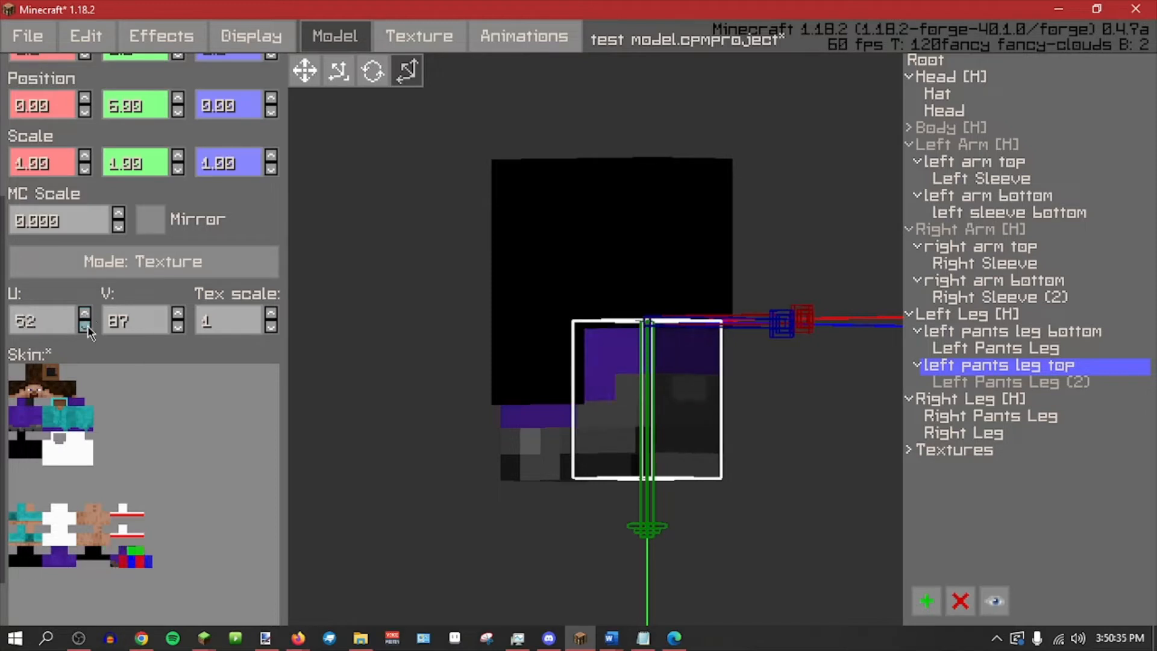
pyautogui.click(88, 325)
pyautogui.click(88, 326)
pyautogui.click(88, 325)
pyautogui.click(88, 326)
pyautogui.click(88, 325)
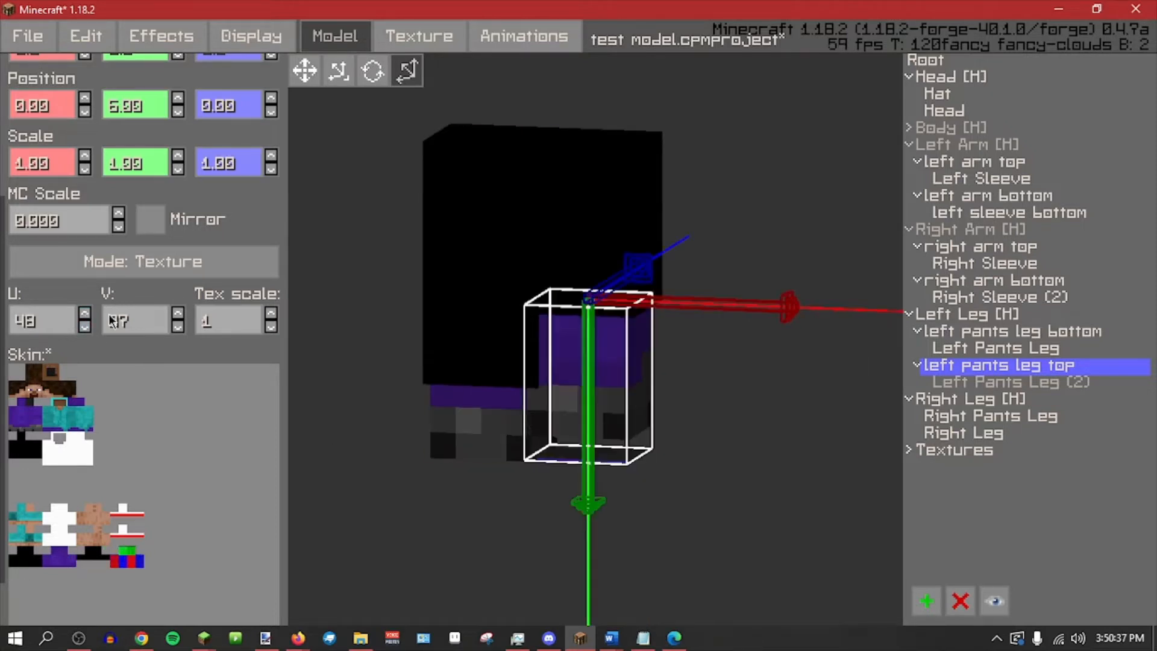
pyautogui.click(84, 313)
pyautogui.click(180, 326)
pyautogui.moveTo(682, 525); pyautogui.dragTo(703, 537, button='middle')
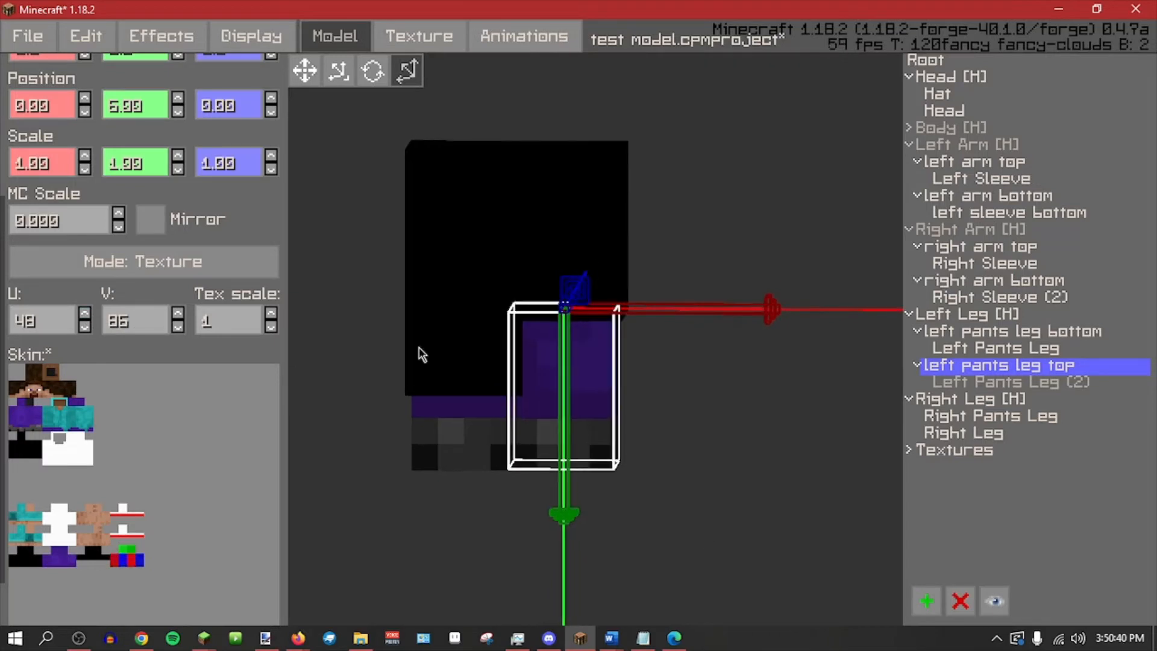
# Show Left Pants Leg (2) again and examine its underside against its region in the texture editor.
pyautogui.click(991, 382)
pyautogui.click(427, 48)
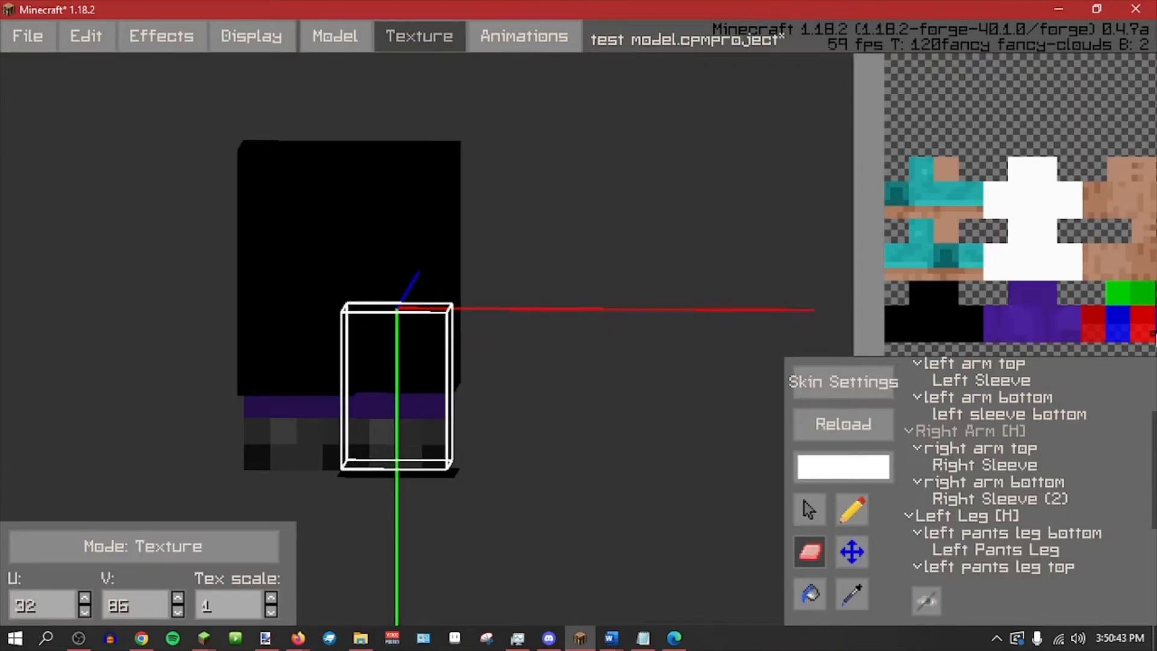
pyautogui.moveTo(1151, 331); pyautogui.dragTo(958, 203, button='middle')
pyautogui.scroll(3, 965, 271)
pyautogui.click(336, 37)
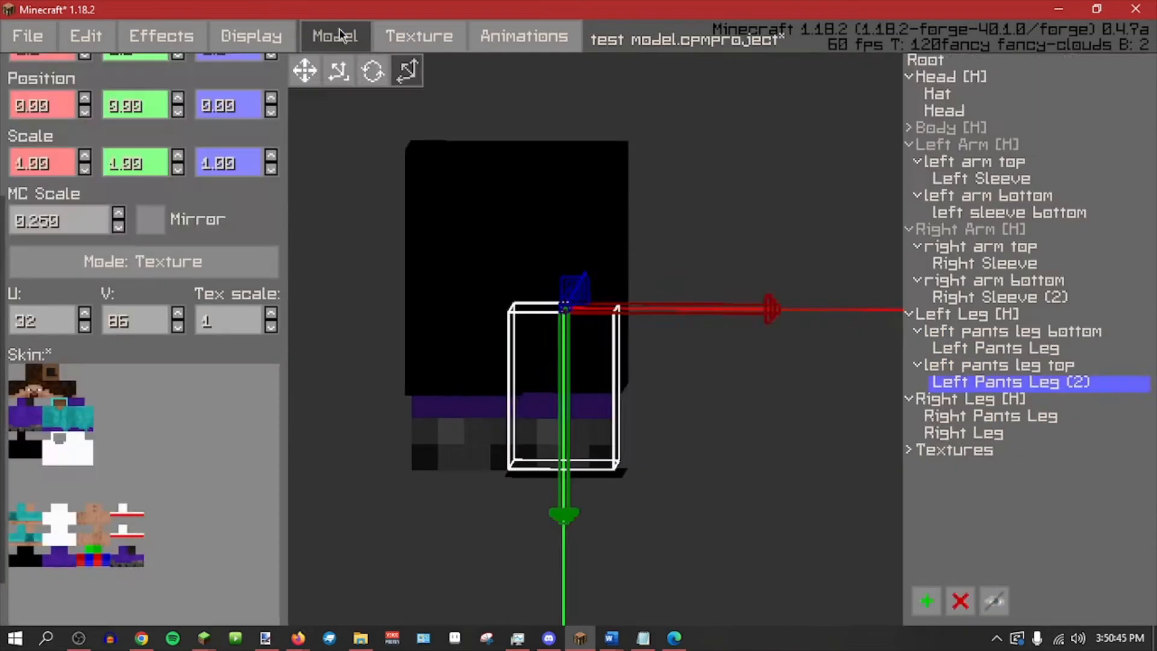
pyautogui.moveTo(624, 335); pyautogui.dragTo(646, 399, button='middle')
pyautogui.click(440, 36)
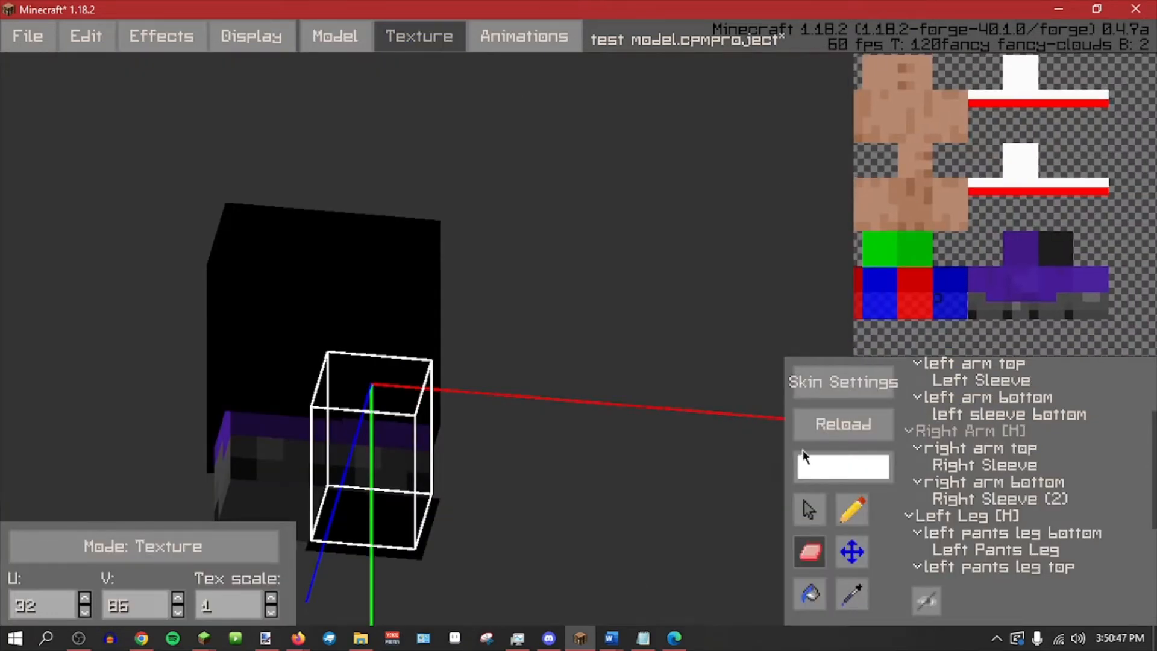
pyautogui.moveTo(426, 434); pyautogui.dragTo(429, 514, button='middle')
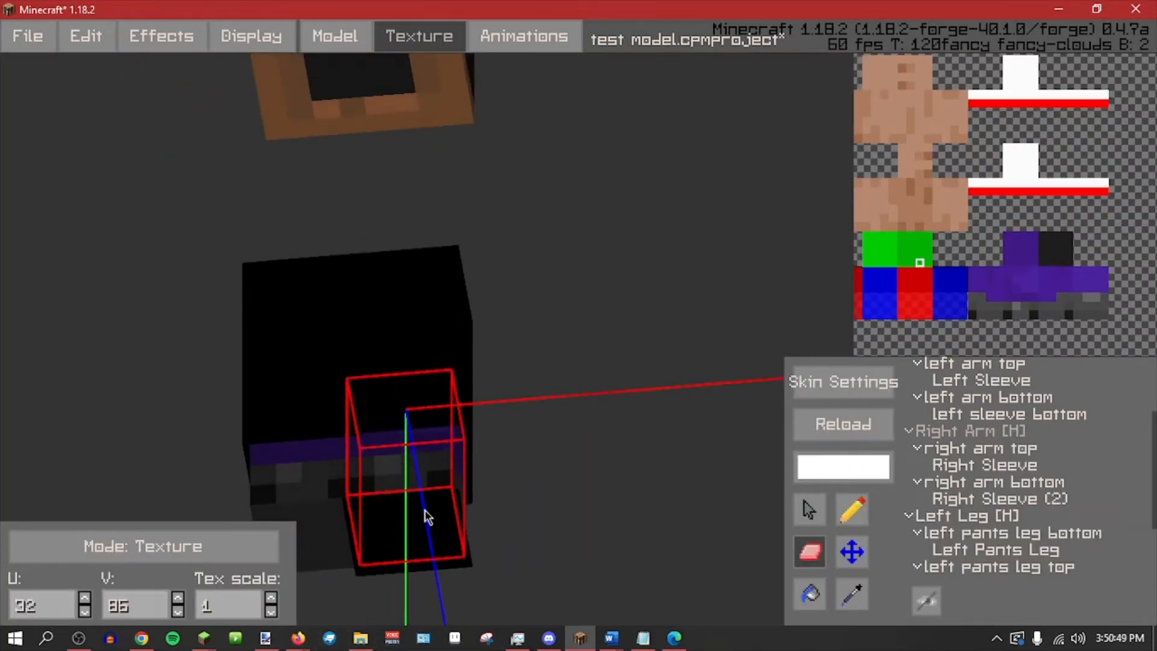
pyautogui.click(1024, 383)
pyautogui.moveTo(633, 566); pyautogui.dragTo(447, 516, button='middle')
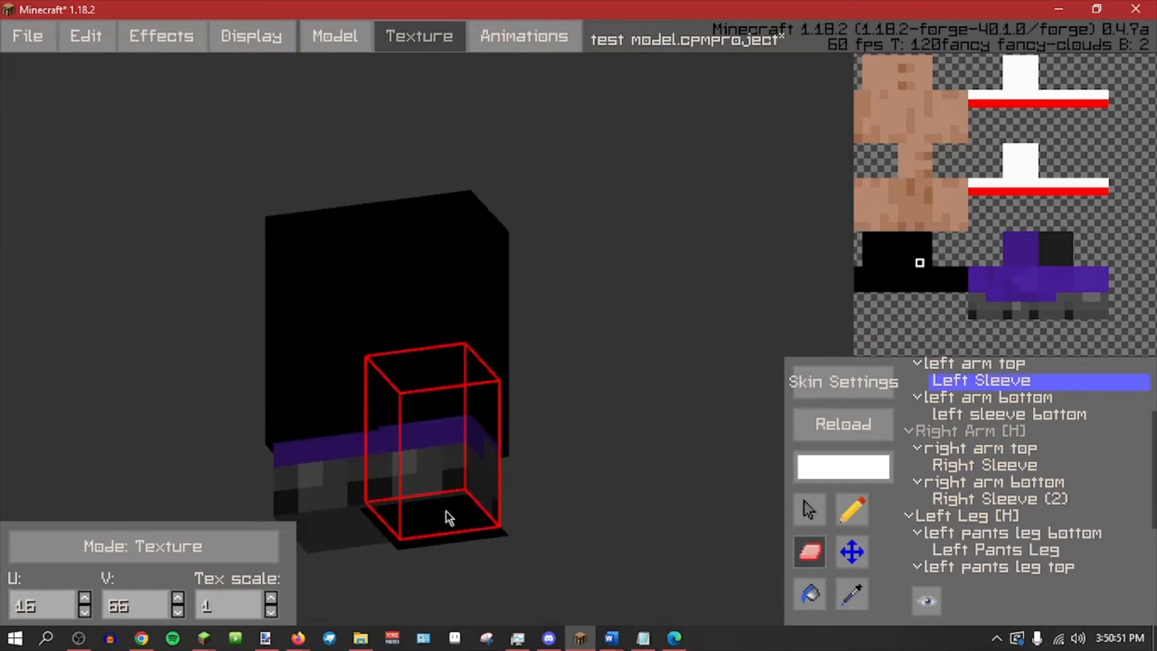
# Switch to paint.net, erase the black underside square from the shortened outer leg texture, and save steve template.png.
pyautogui.click(265, 637)
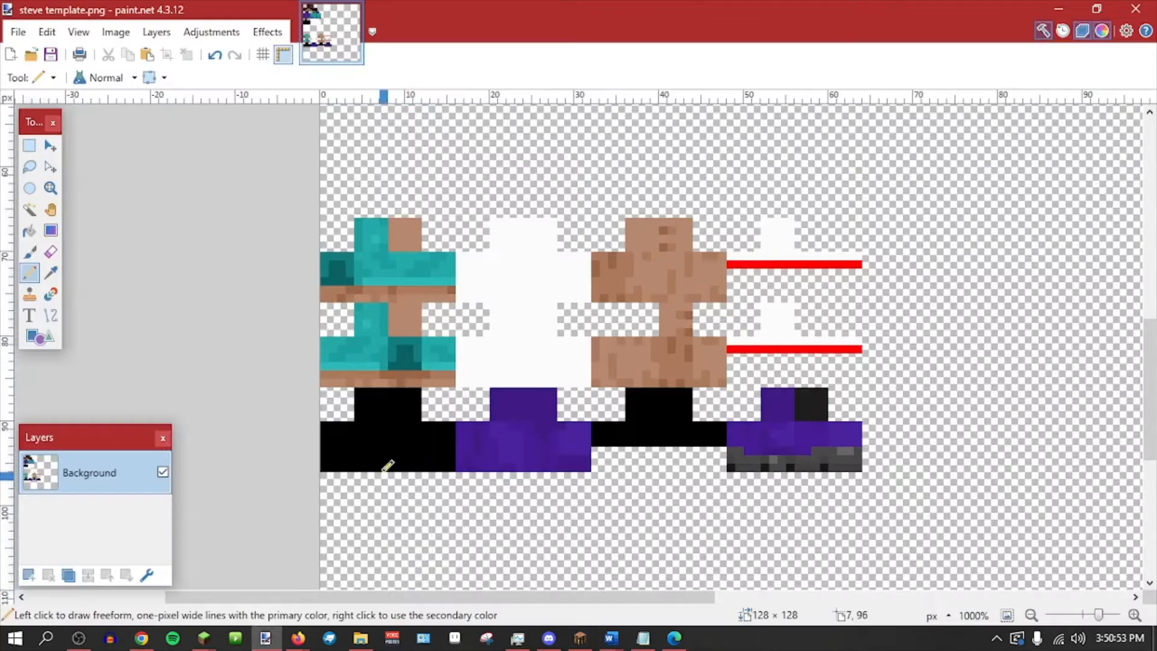
pyautogui.click(50, 252)
pyautogui.click(669, 396)
pyautogui.moveTo(678, 396); pyautogui.dragTo(672, 410)
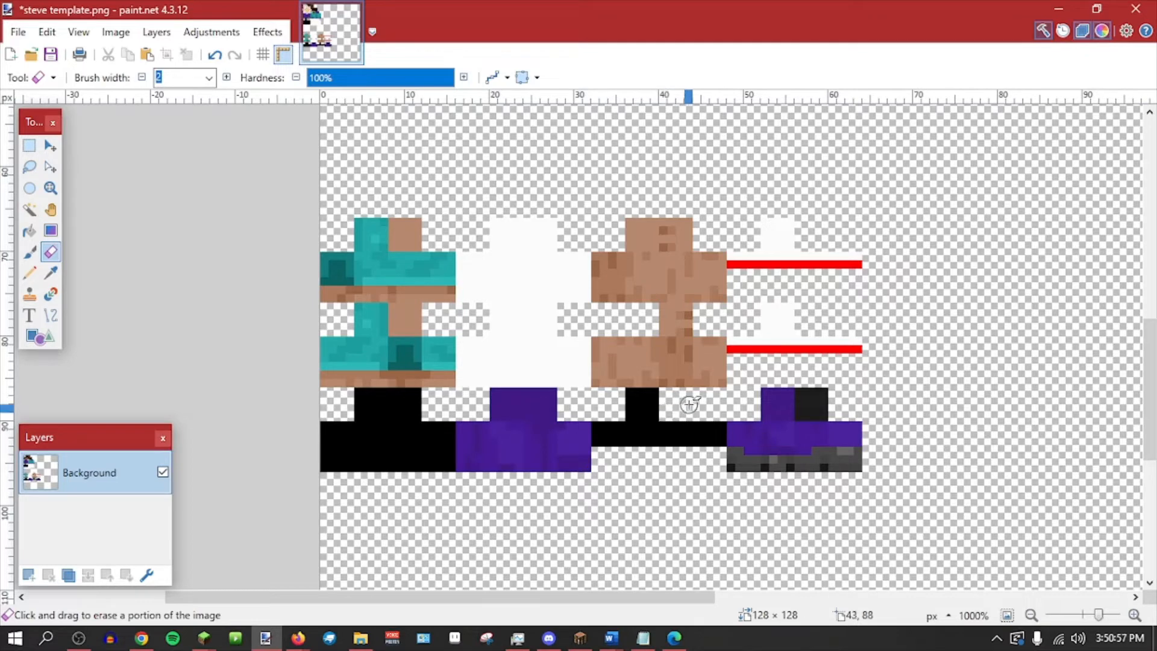
pyautogui.hotkey('ctrl', 's')
pyautogui.click(591, 636)
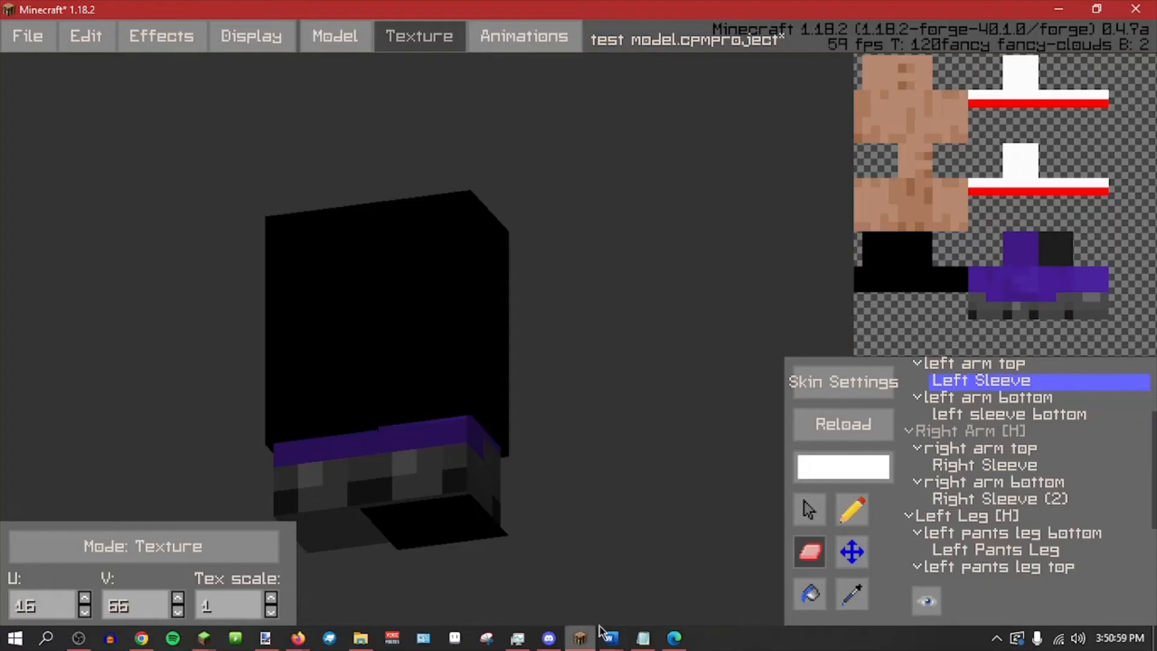
# Reload the edited skin texture and examine both legs from several angles in the model view.
pyautogui.click(877, 422)
pyautogui.click(355, 46)
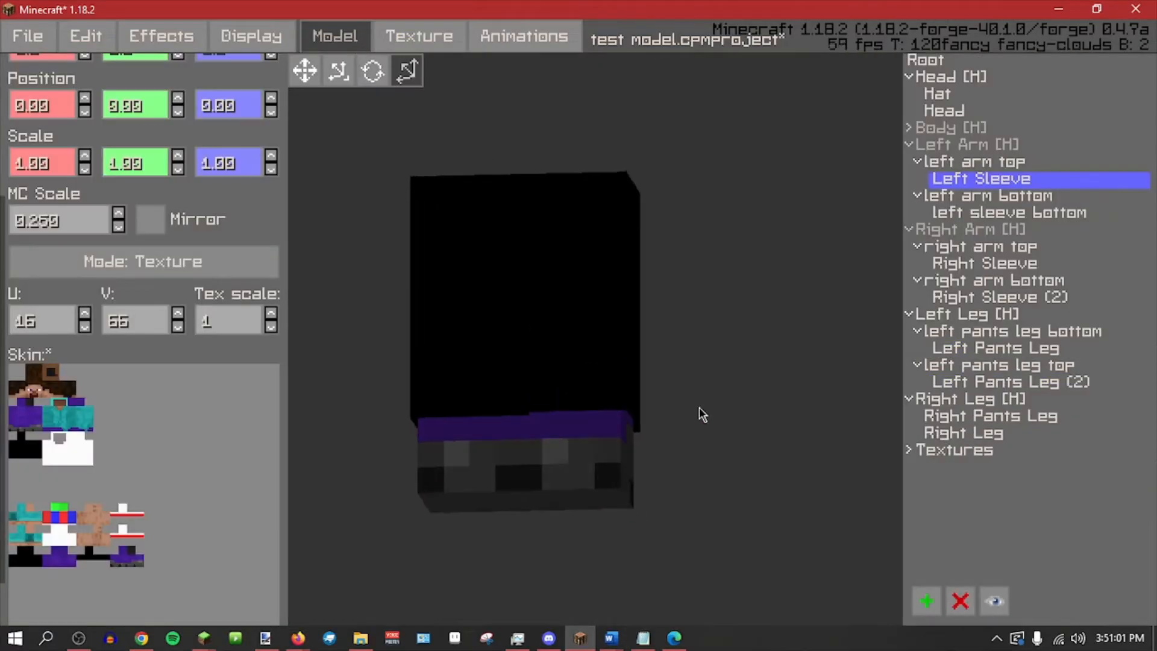
pyautogui.scroll(3, 686, 469)
pyautogui.click(596, 463)
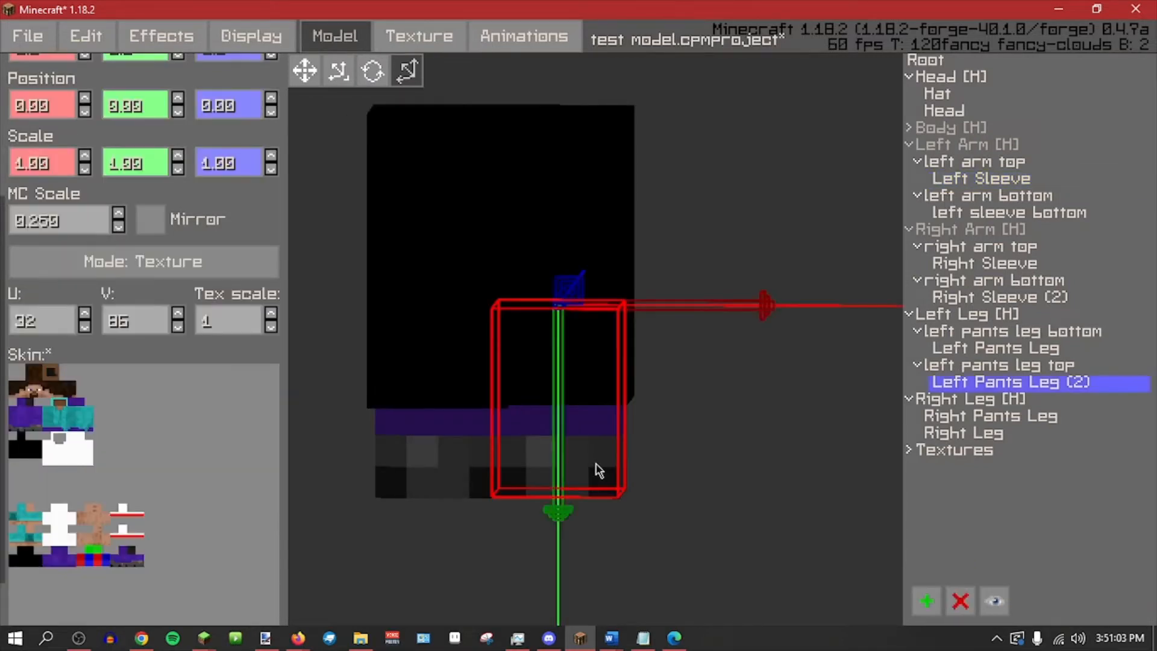
pyautogui.click(588, 267)
pyautogui.click(603, 351)
pyautogui.moveTo(654, 467); pyautogui.dragTo(554, 509, button='middle')
pyautogui.click(679, 173)
pyautogui.moveTo(536, 570); pyautogui.dragTo(592, 522, button='middle')
pyautogui.click(576, 387)
pyautogui.moveTo(598, 576); pyautogui.dragTo(672, 565, button='middle')
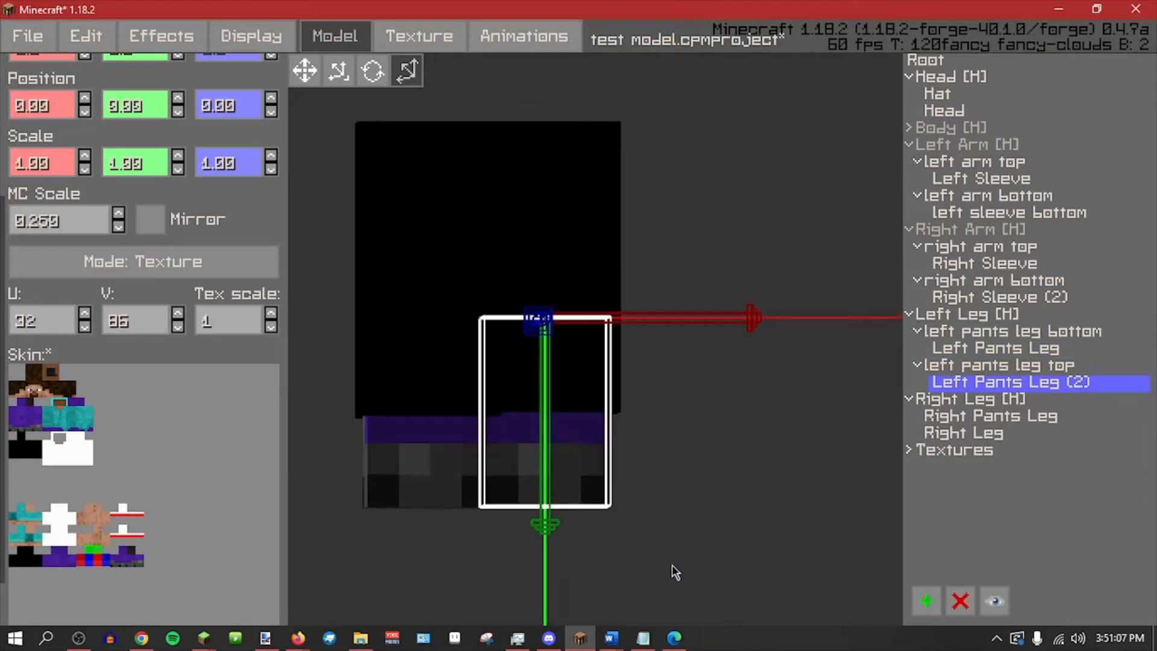
pyautogui.click(940, 61)
pyautogui.click(565, 386)
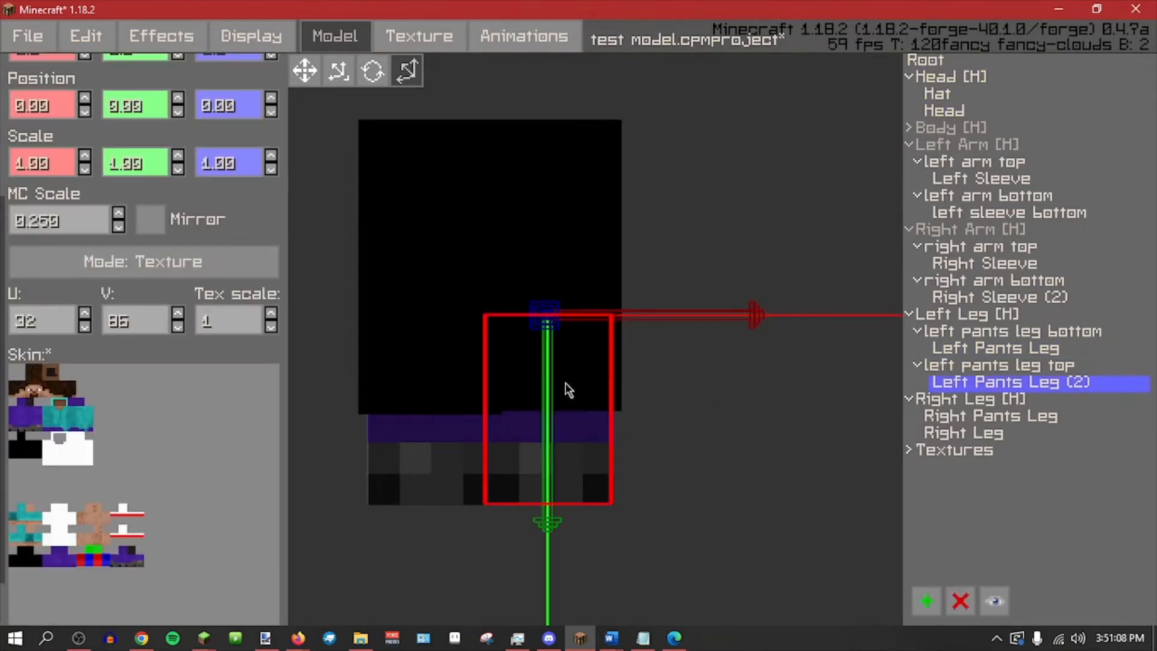
pyautogui.click(404, 389)
pyautogui.click(530, 347)
pyautogui.click(438, 361)
pyautogui.click(943, 64)
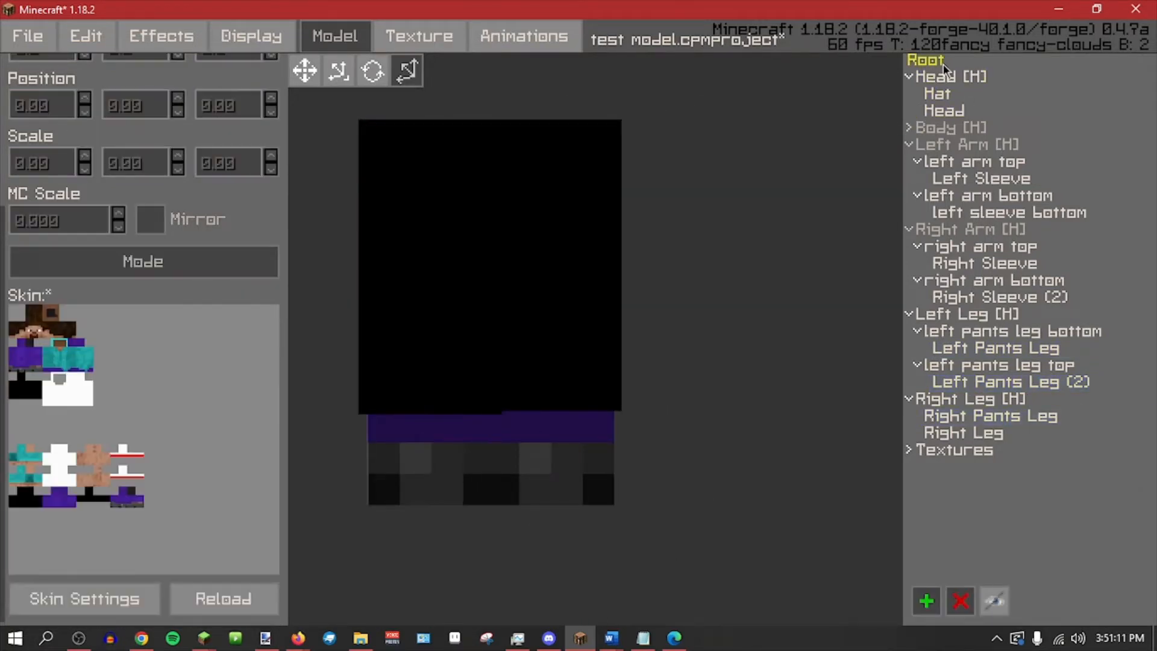
# Collapse the Left Leg group in the model tree and hide it.
pyautogui.click(938, 314)
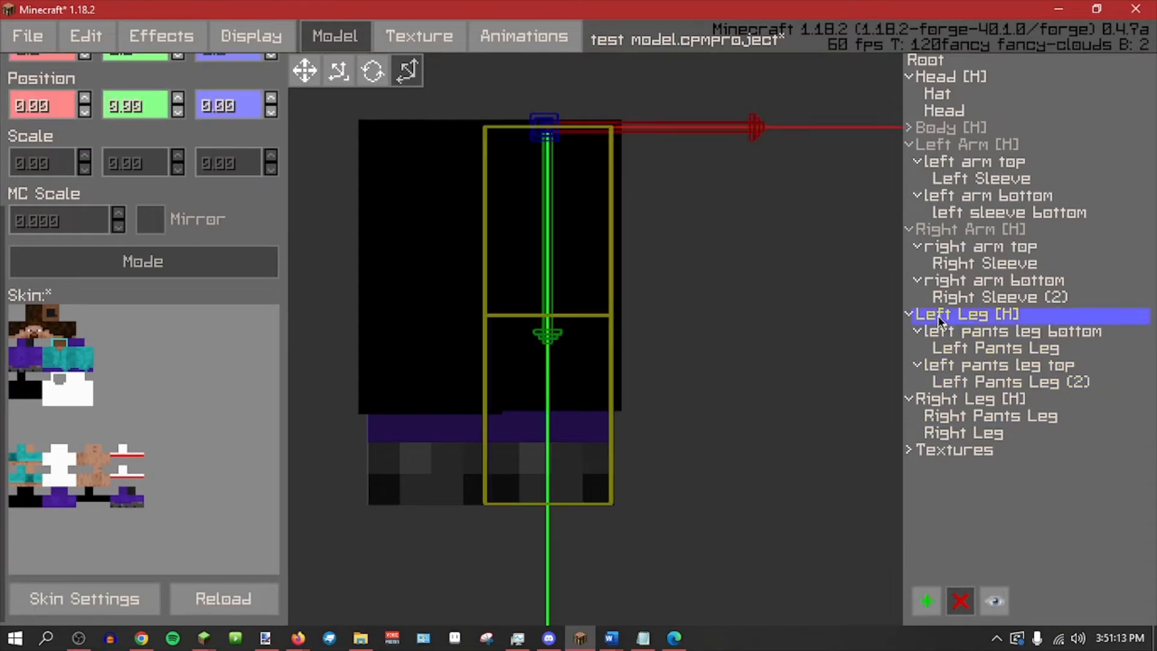
pyautogui.click(937, 314)
pyautogui.click(934, 330)
pyautogui.click(953, 314)
pyautogui.click(994, 602)
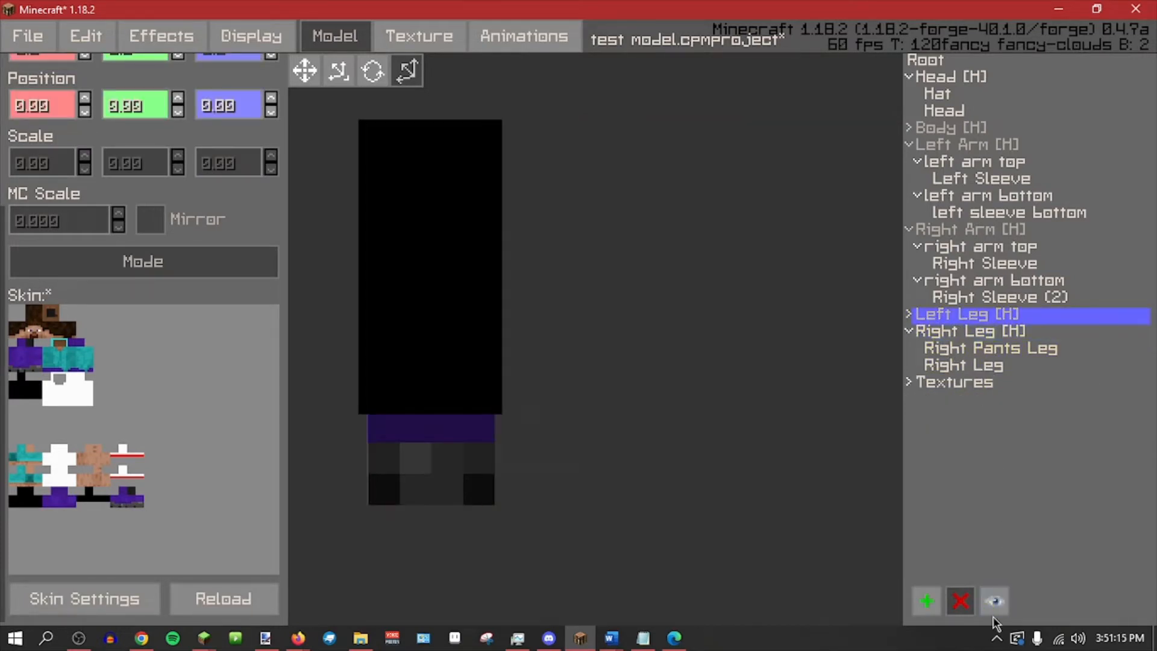
# Move Right Pants Leg inside the Right Leg part and expand that part to show the nested layer.
pyautogui.click(945, 365)
pyautogui.rightClick(952, 355)
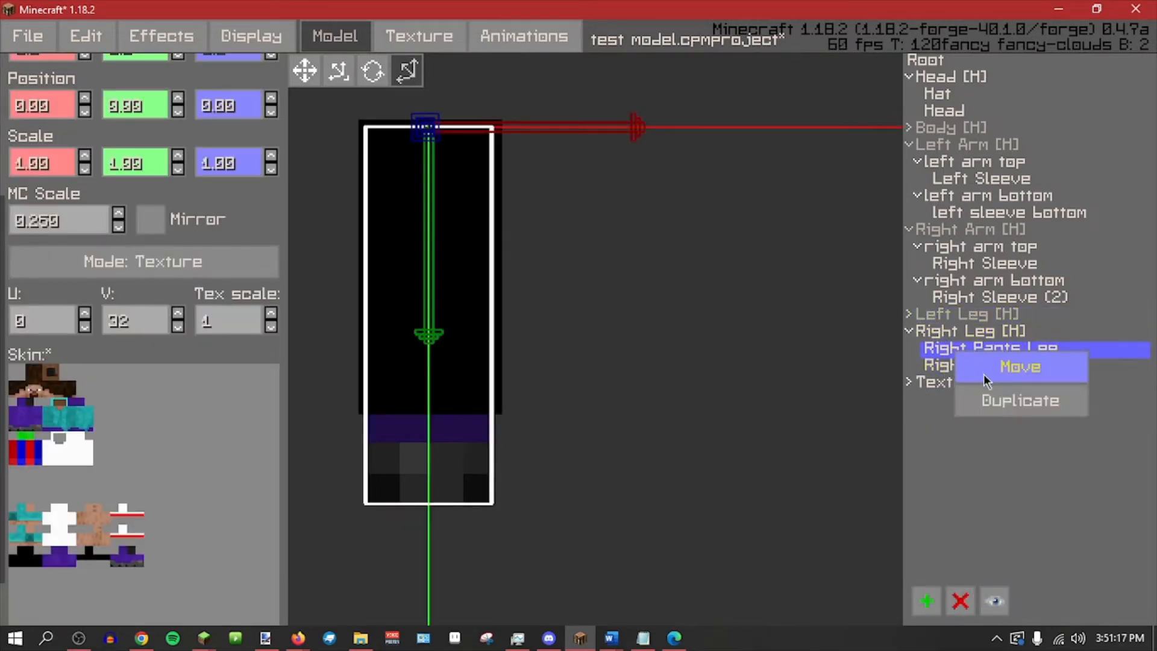
pyautogui.click(992, 363)
pyautogui.click(991, 365)
pyautogui.rightClick(980, 367)
pyautogui.click(989, 379)
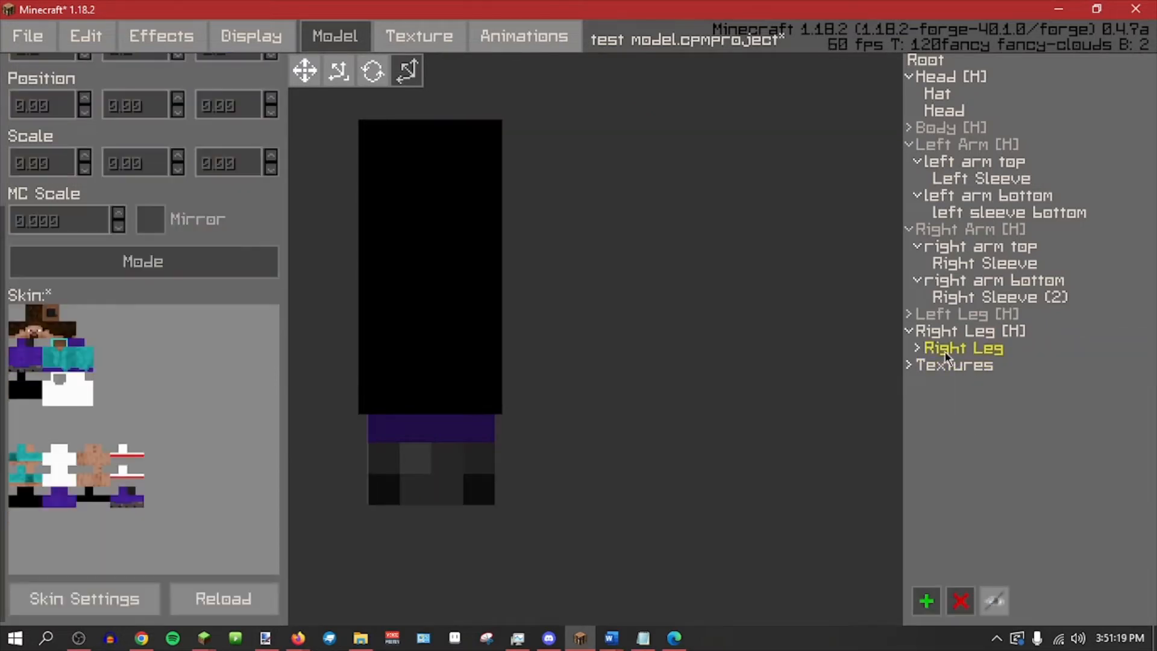
pyautogui.click(938, 349)
pyautogui.click(934, 353)
pyautogui.click(970, 365)
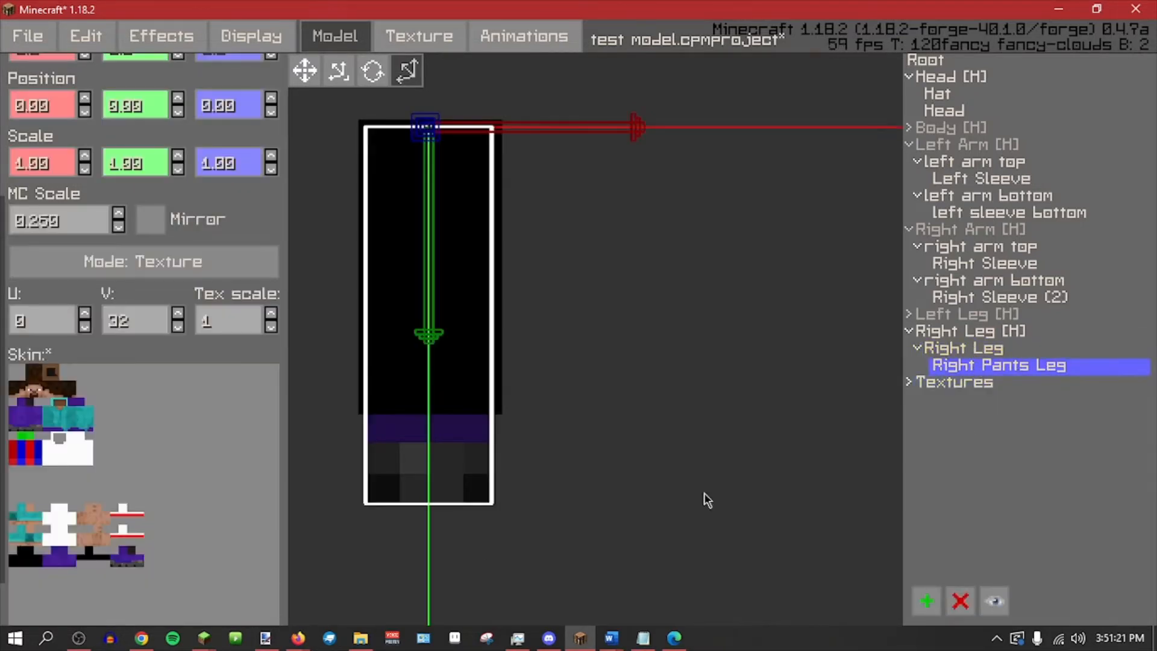
# Switch to paint.net and move the upper 16 × 10 px section of the black leg texture from 0, 32 to 0, 96.
pyautogui.click(1082, 8)
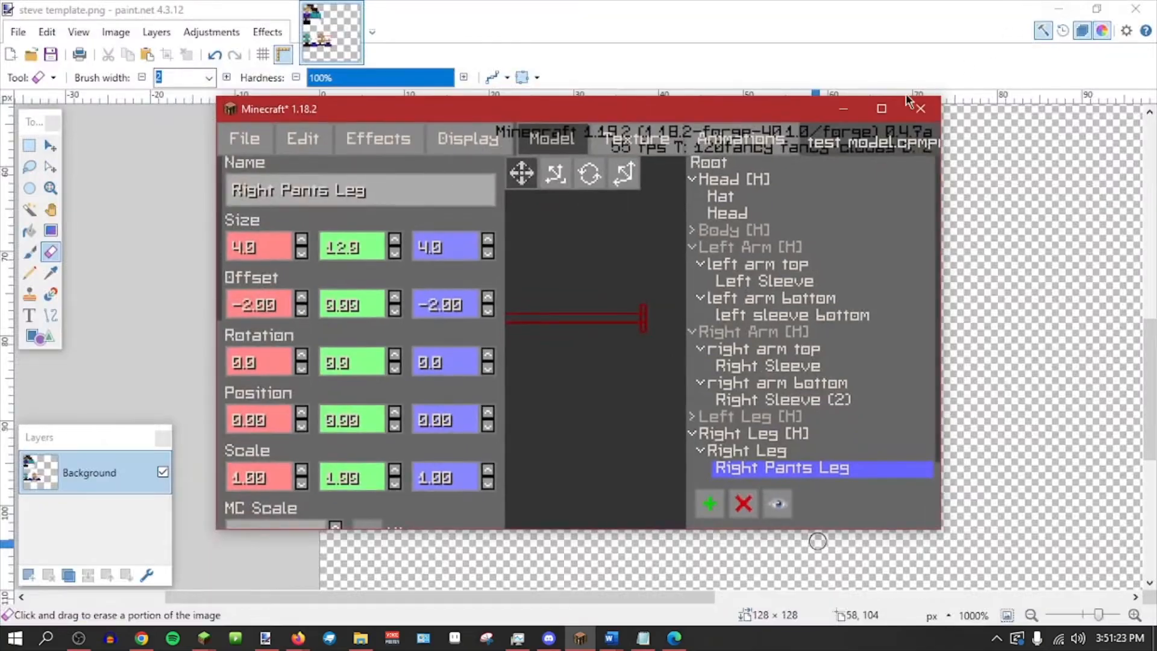
pyautogui.click(883, 108)
pyautogui.click(1058, 8)
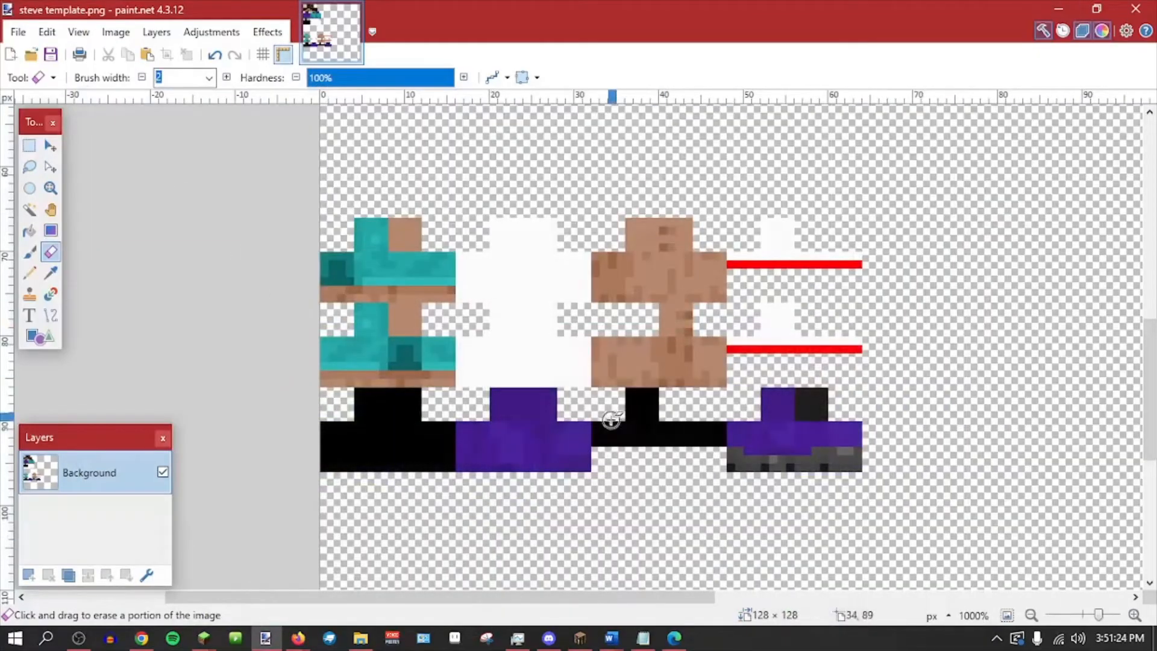
pyautogui.click(1031, 616)
pyautogui.scroll(2, 793, 468)
pyautogui.press('s')
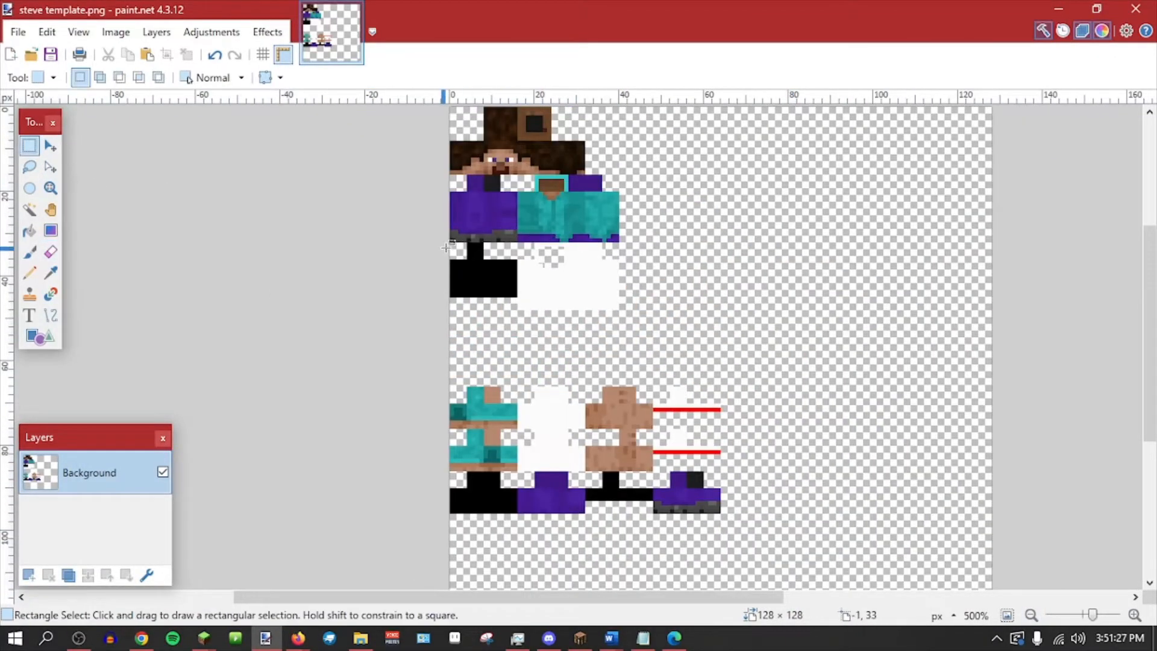
pyautogui.moveTo(454, 243); pyautogui.dragTo(514, 284)
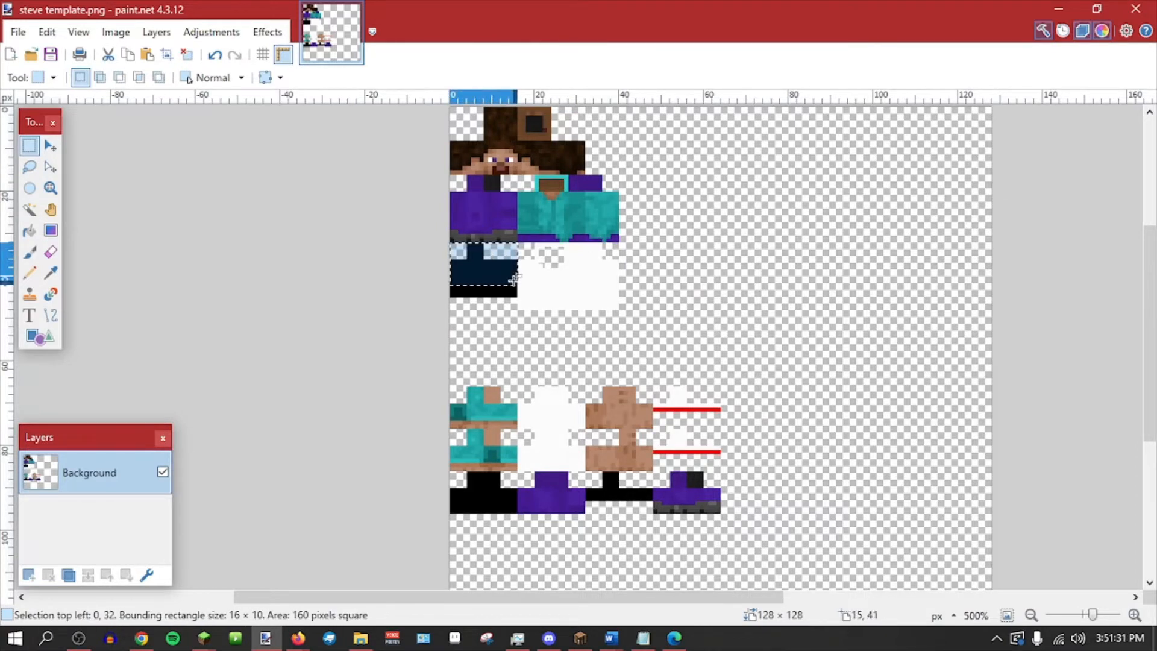
pyautogui.click(50, 146)
pyautogui.scroll(-3, 299, 185)
pyautogui.moveTo(503, 176); pyautogui.dragTo(503, 445)
pyautogui.scroll(3, 177, 238)
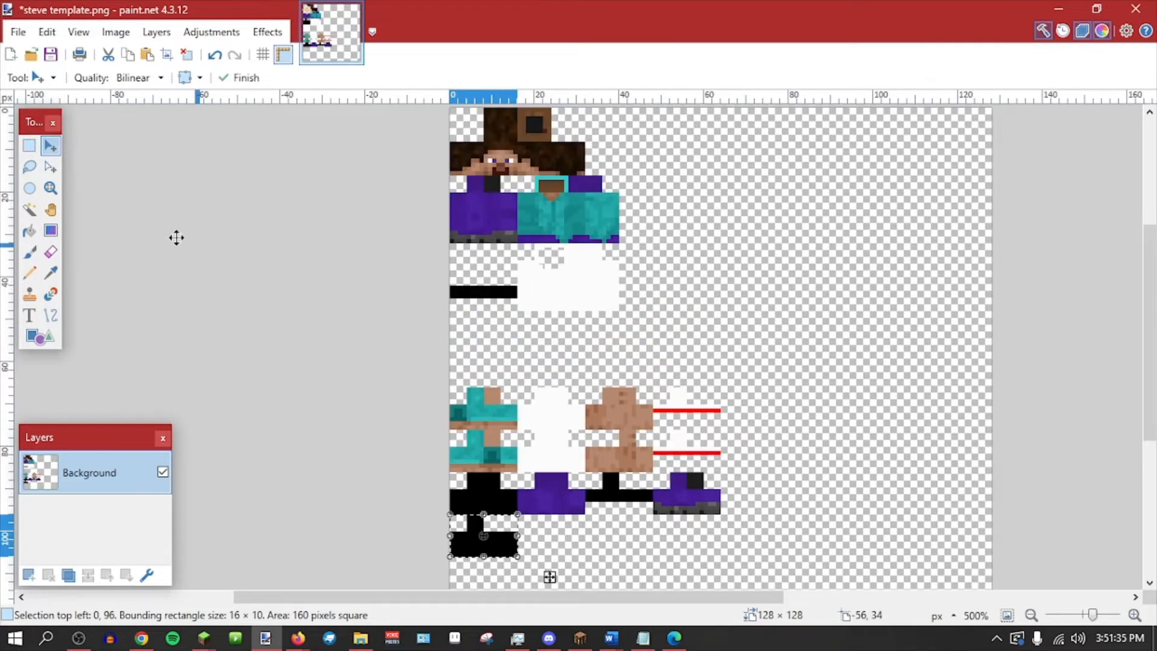
# Move the upper 16 × 10 px section of the purple leg texture from 0, 16 to beside the relocated black piece.
pyautogui.click(31, 145)
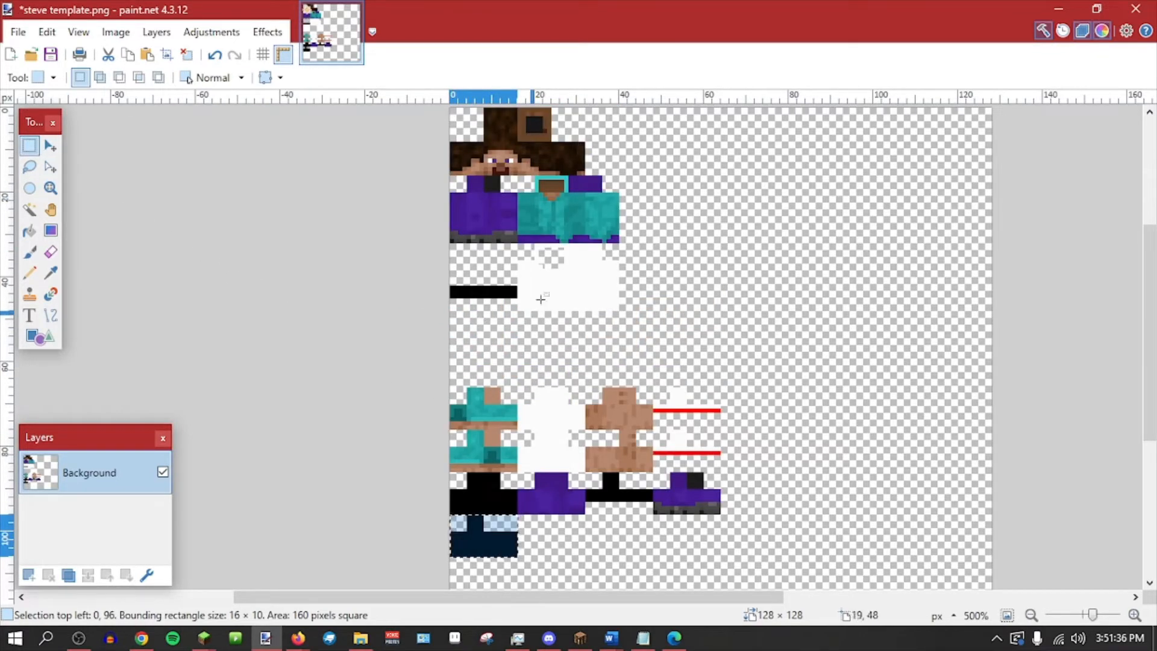
pyautogui.click(538, 217)
pyautogui.moveTo(451, 181); pyautogui.dragTo(513, 213)
pyautogui.click(471, 180)
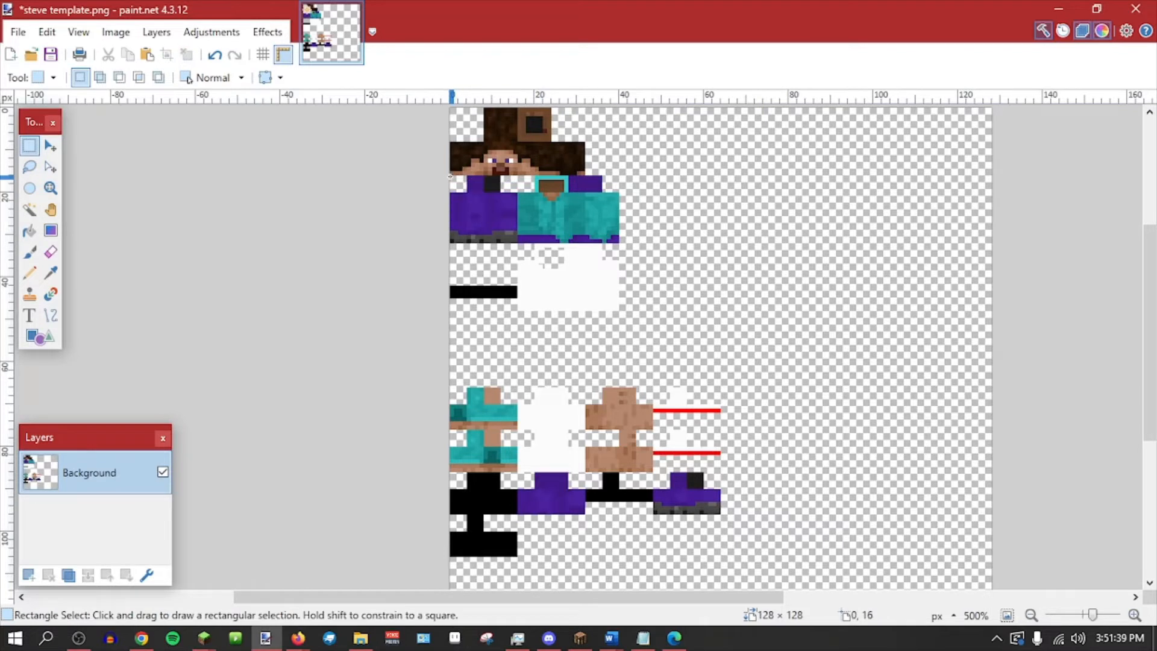
pyautogui.moveTo(450, 176); pyautogui.dragTo(516, 219)
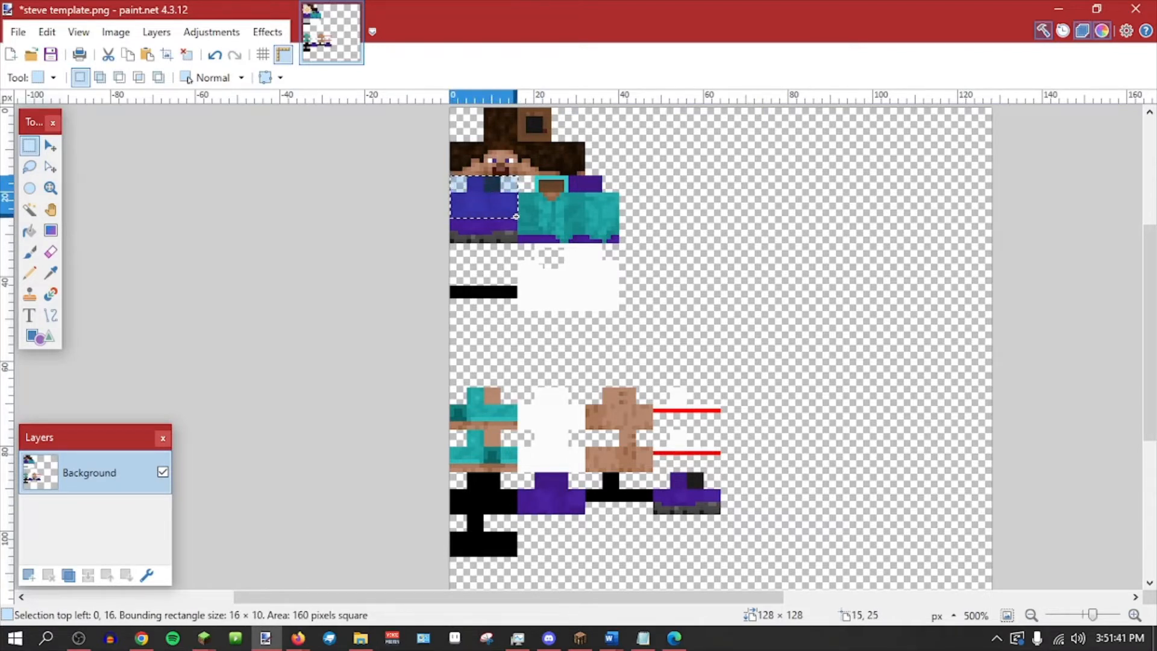
pyautogui.click(51, 145)
pyautogui.scroll(-3, 472, 144)
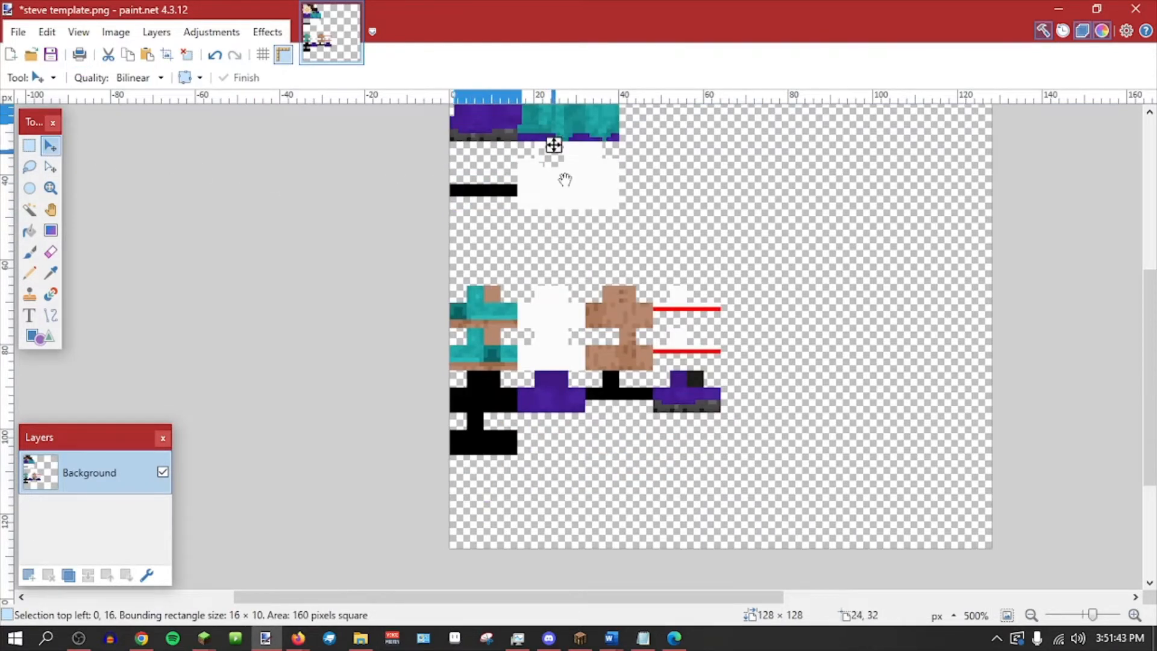
pyautogui.moveTo(550, 147); pyautogui.dragTo(622, 476)
pyautogui.scroll(3, 622, 477)
# Move the remaining black strip of the outer leg texture to the slot beside the relocated purple piece, and deselect it.
pyautogui.click(29, 146)
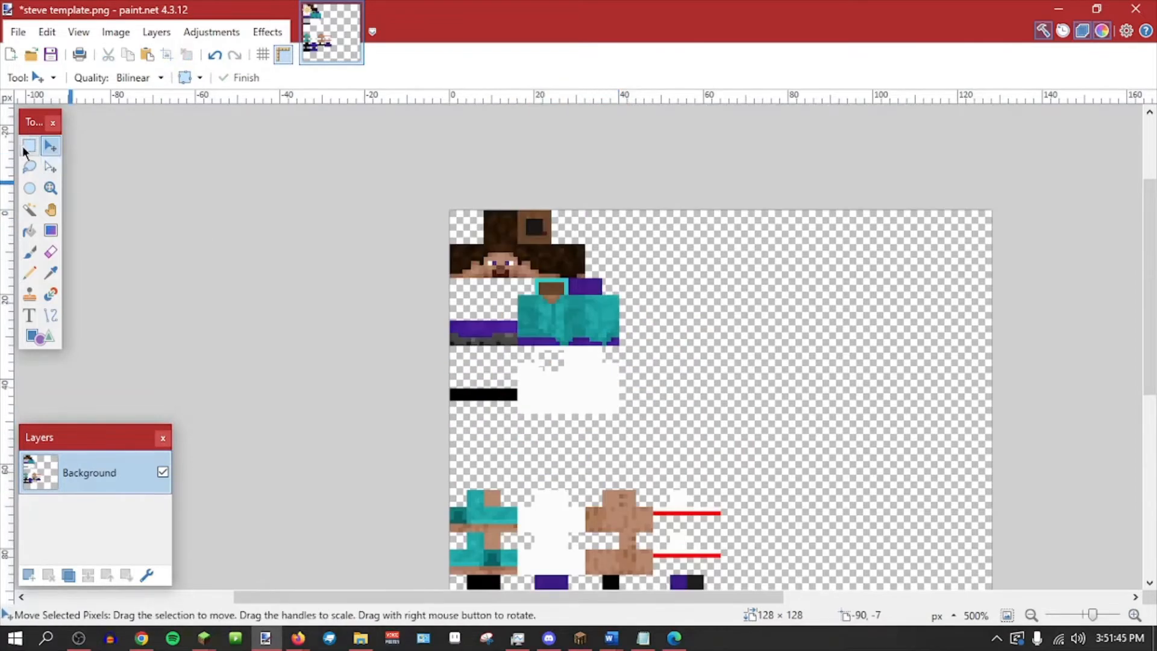
pyautogui.moveTo(521, 287); pyautogui.dragTo(449, 320)
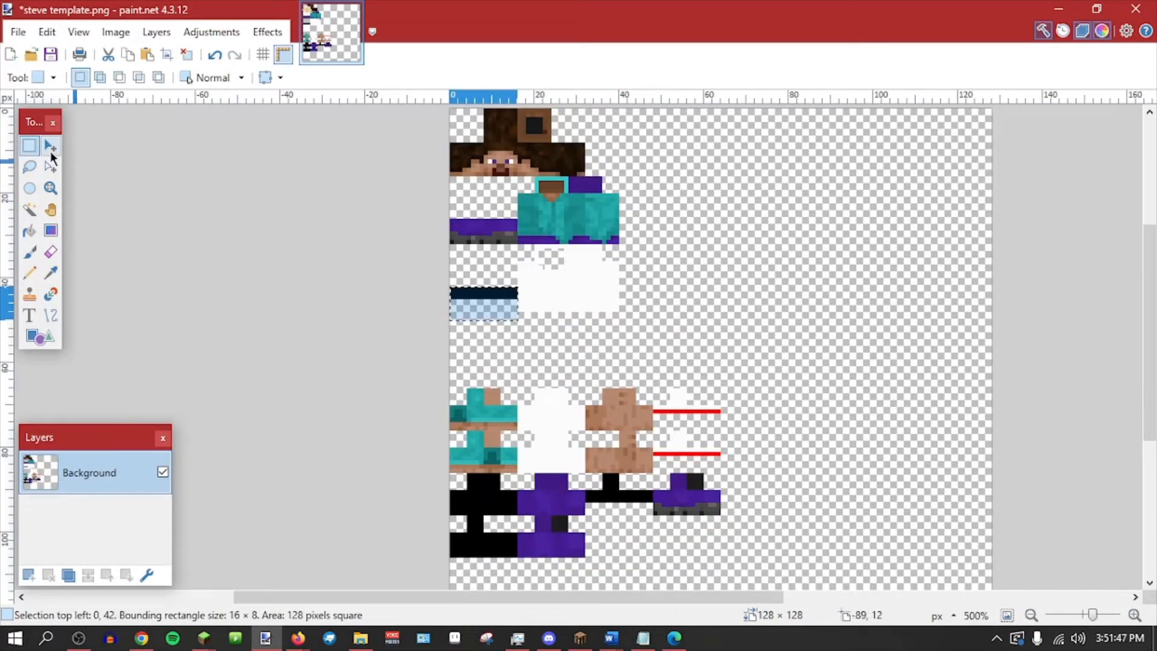
pyautogui.click(50, 146)
pyautogui.scroll(-2, 530, 238)
pyautogui.moveTo(530, 238); pyautogui.dragTo(687, 494)
pyautogui.hotkey('ctrl', 'd')
# Move the remaining 16 × 10 px purple and grey shoe section from 0, 26 to the end of the new leg row.
pyautogui.click(26, 145)
pyautogui.scroll(3, 416, 249)
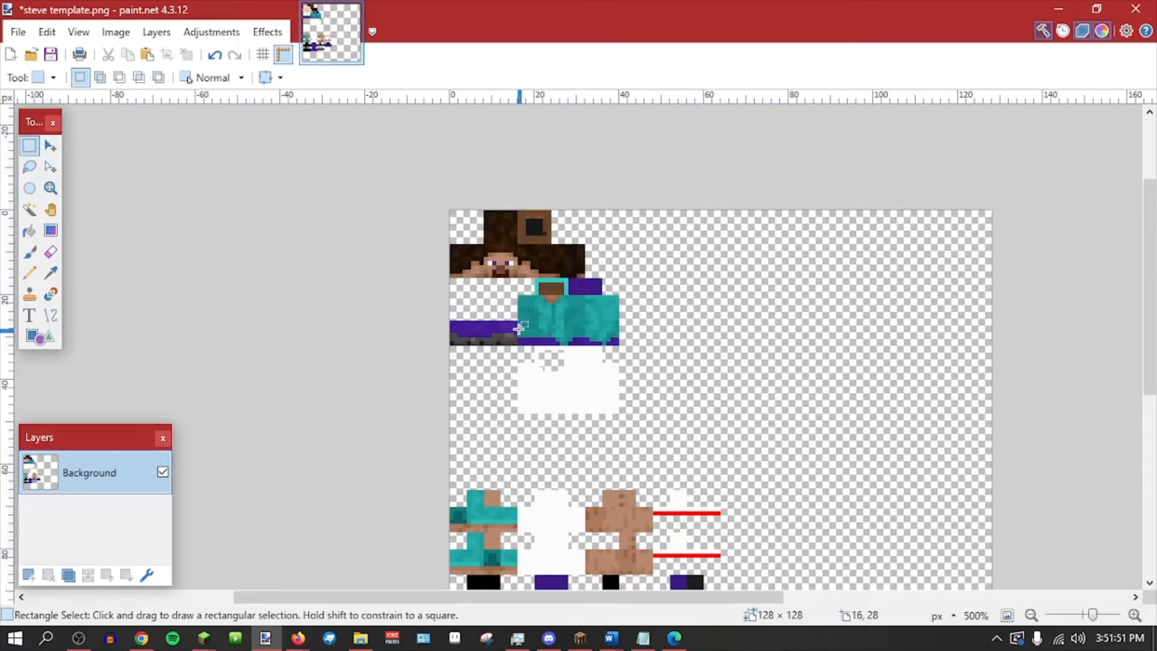
pyautogui.moveTo(512, 323); pyautogui.dragTo(451, 351)
pyautogui.click(516, 327)
pyautogui.moveTo(516, 326); pyautogui.dragTo(461, 350)
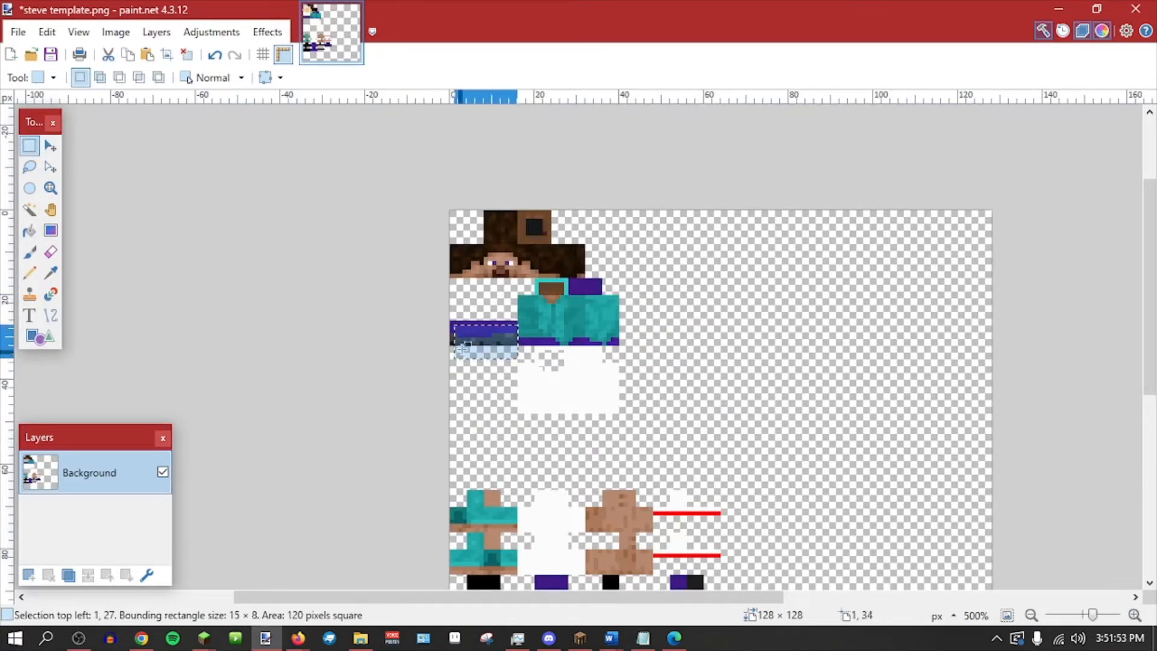
pyautogui.click(515, 327)
pyautogui.moveTo(515, 323); pyautogui.dragTo(447, 361)
pyautogui.click(52, 147)
pyautogui.scroll(-1, 176, 183)
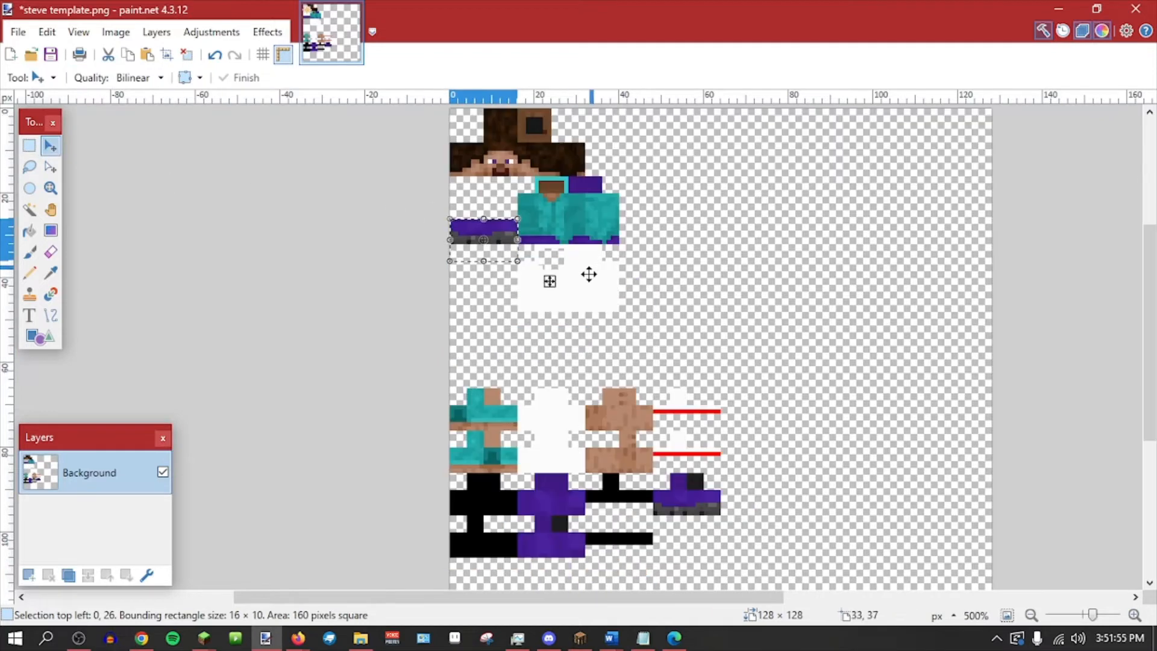
pyautogui.moveTo(550, 281); pyautogui.dragTo(756, 513)
pyautogui.scroll(-1, 736, 542)
# Recolour the dark underside square of the new purple upper leg texture with the matching purple.
pyautogui.click(1032, 615)
pyautogui.click(1031, 614)
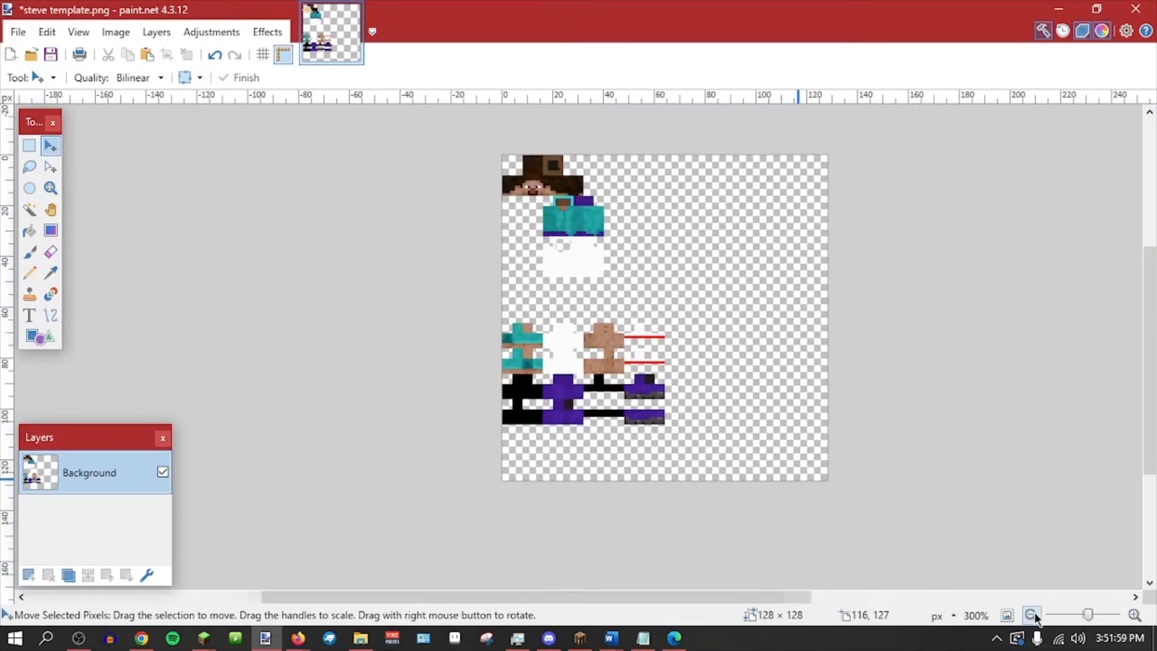
pyautogui.click(1135, 615)
pyautogui.click(1135, 615)
pyautogui.click(1135, 615)
pyautogui.click(1135, 615)
pyautogui.click(1136, 615)
pyautogui.scroll(-1, 194, 294)
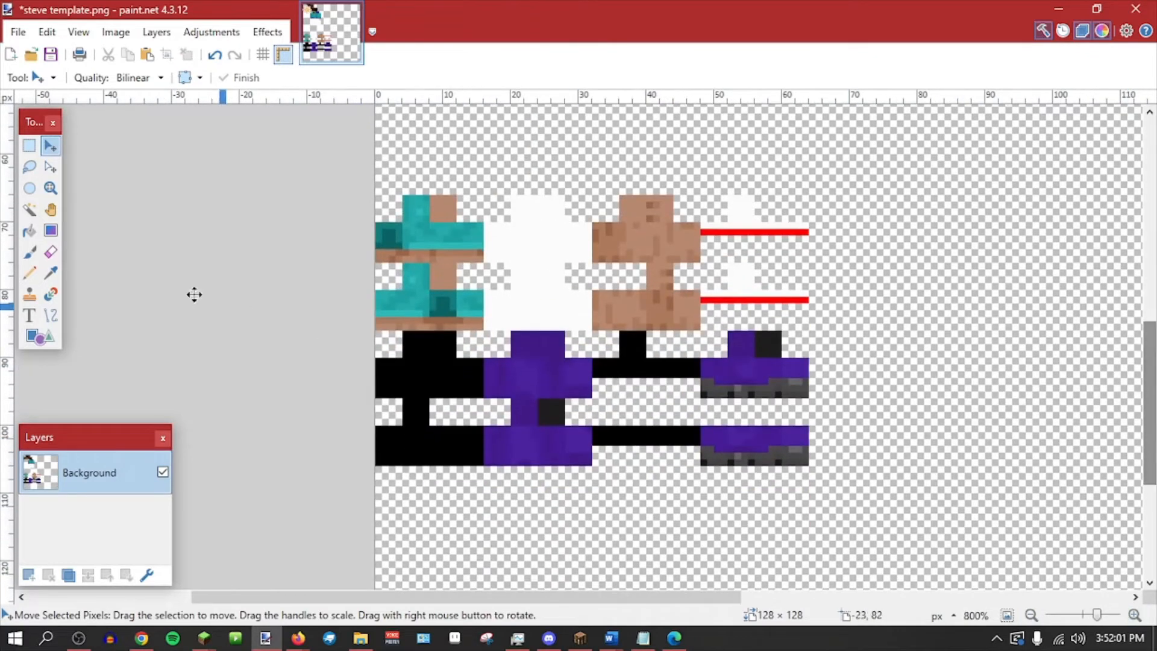
pyautogui.click(51, 273)
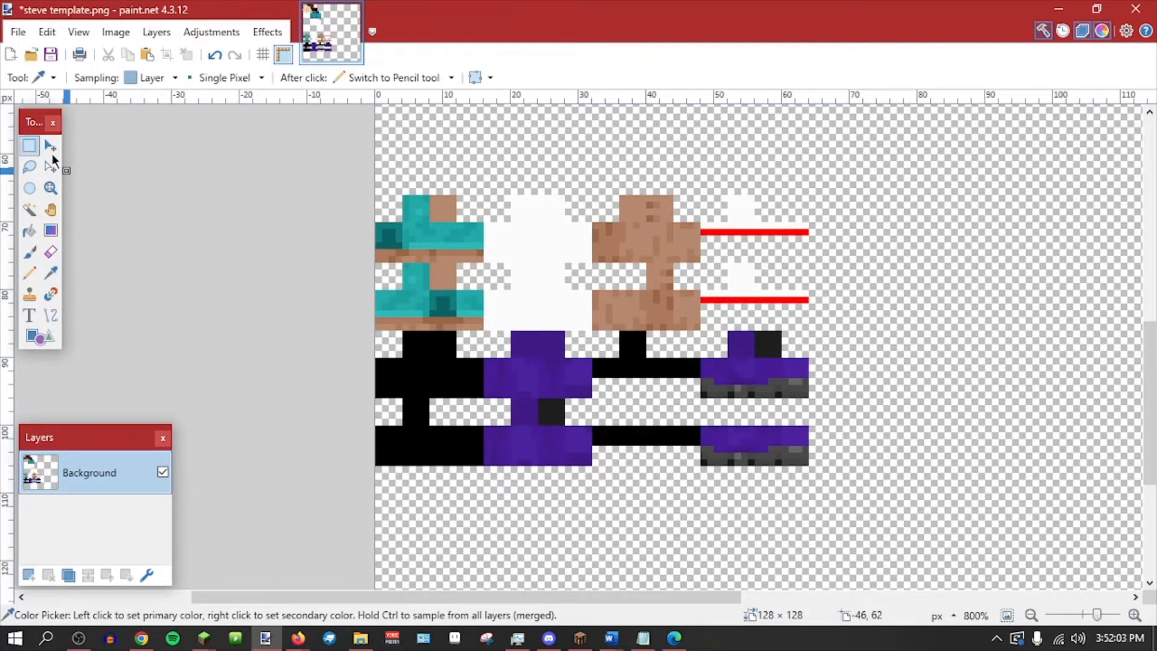
pyautogui.moveTo(518, 335); pyautogui.dragTo(598, 442)
pyautogui.press('m')
pyautogui.click(51, 273)
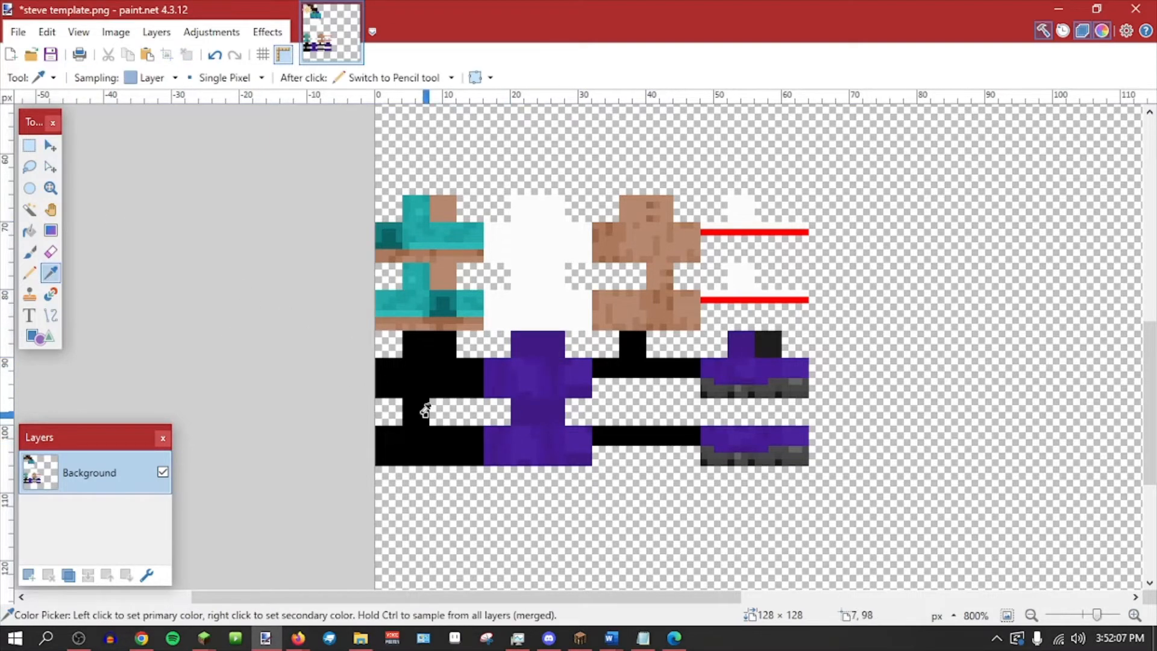
# Using sampled black, draw the missing underside square of the upper outer layer and the top square of the lower outer layer.
pyautogui.click(428, 404)
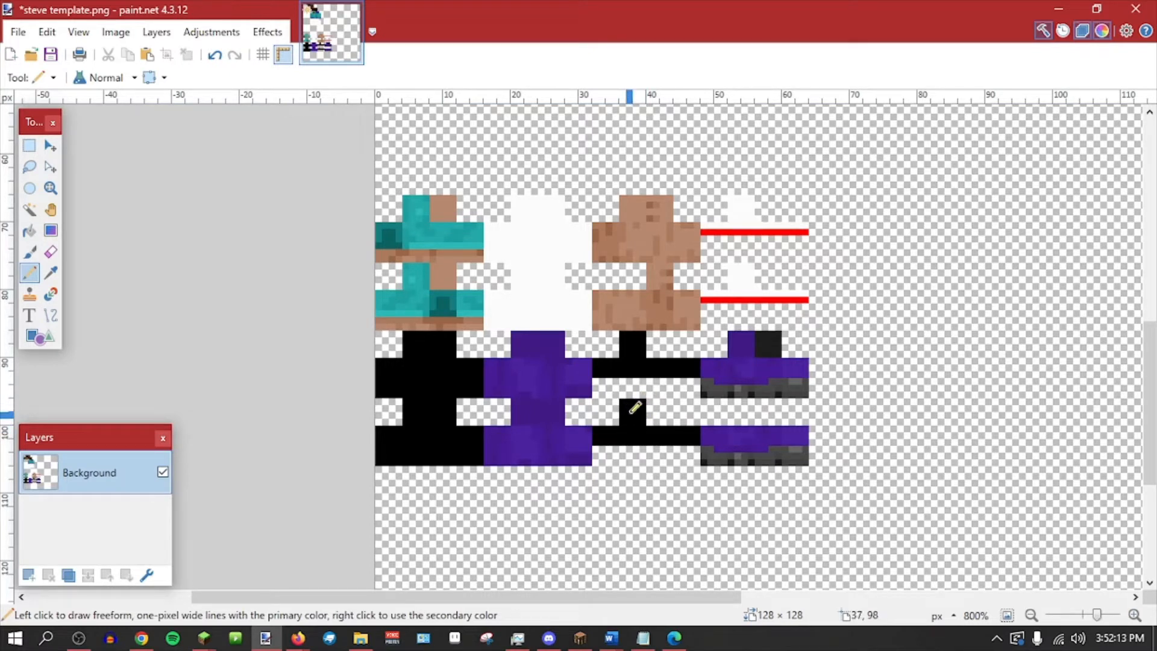
# Copy the purple top and dark sole squares from the finished shoe texture onto the new shoe section, and save steve template.png.
pyautogui.press('s')
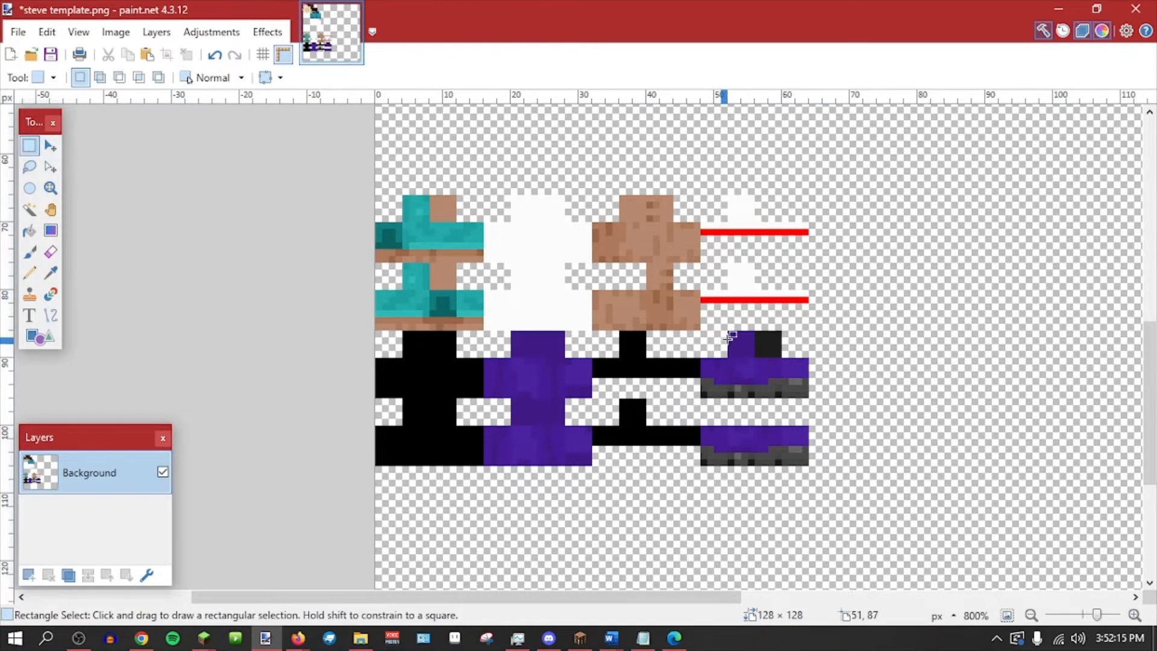
pyautogui.moveTo(728, 332); pyautogui.dragTo(815, 423)
pyautogui.press('m')
pyautogui.hotkey('ctrl', 'z')
pyautogui.moveTo(825, 382); pyautogui.dragTo(826, 449)
pyautogui.hotkey('ctrl', 'v')
pyautogui.hotkey('ctrl', 's')
# Switch back to Minecraft and reload the skin texture in the model editor.
pyautogui.click(580, 638)
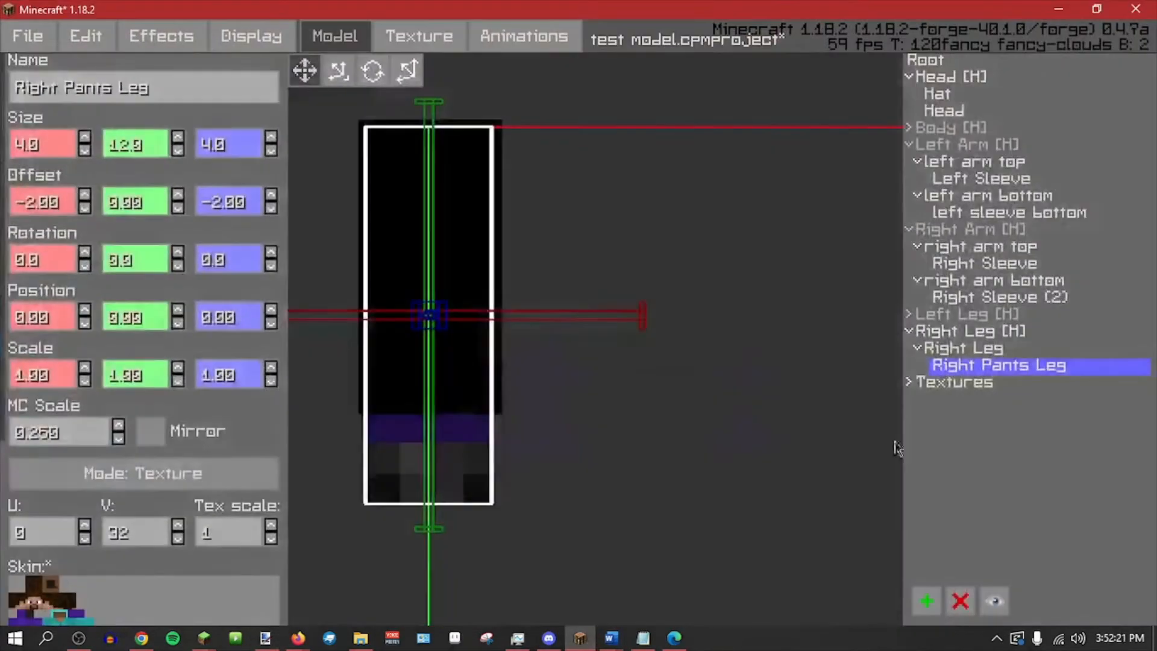
pyautogui.scroll(-5, 186, 476)
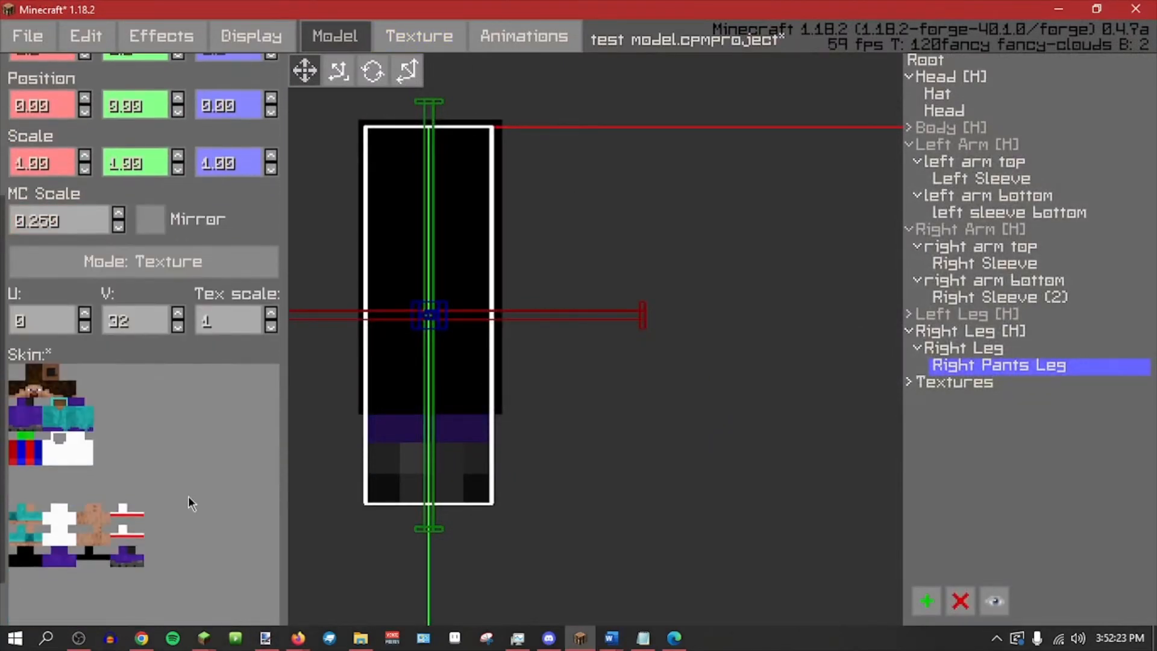
pyautogui.click(213, 607)
# Set the height (Y size) of both the Right Leg and Right Pants Leg boxes to 6.
pyautogui.click(970, 332)
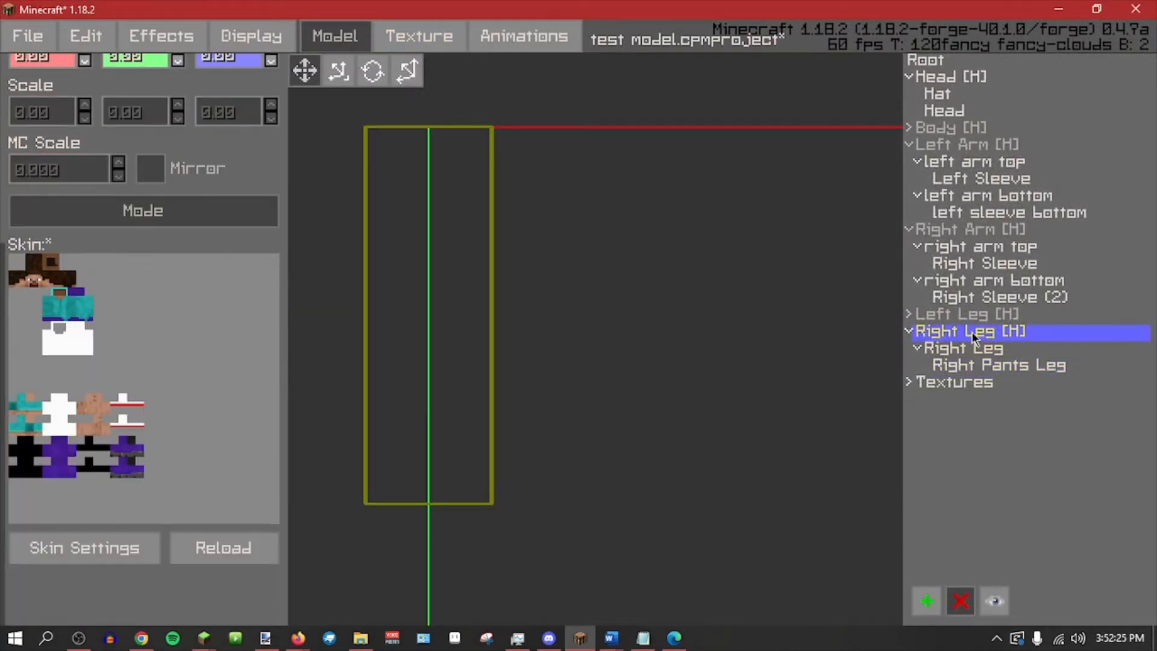
pyautogui.click(928, 348)
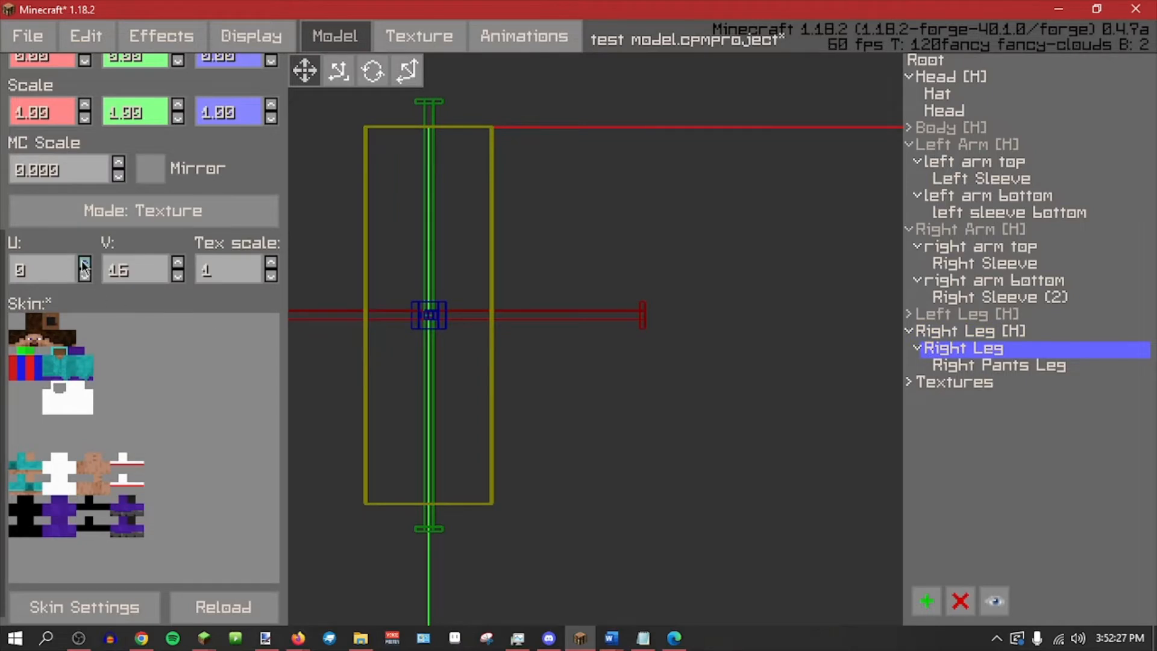
pyautogui.scroll(1, 103, 247)
pyautogui.scroll(4, 103, 245)
pyautogui.doubleClick(161, 141)
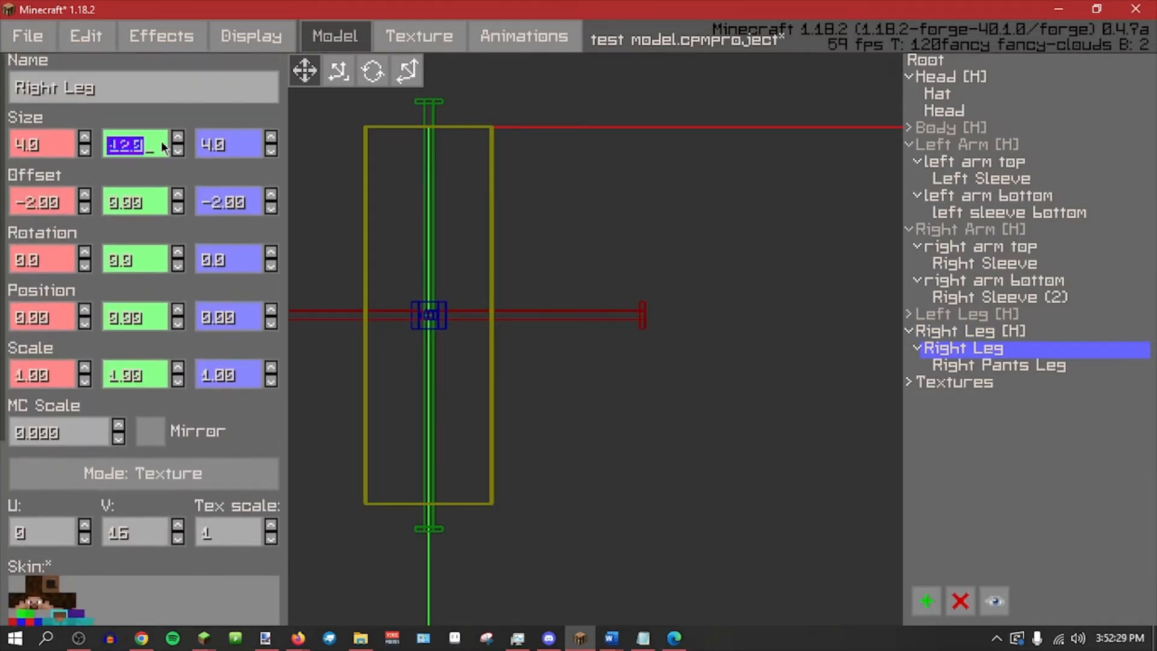
pyautogui.write('5')
pyautogui.click(939, 364)
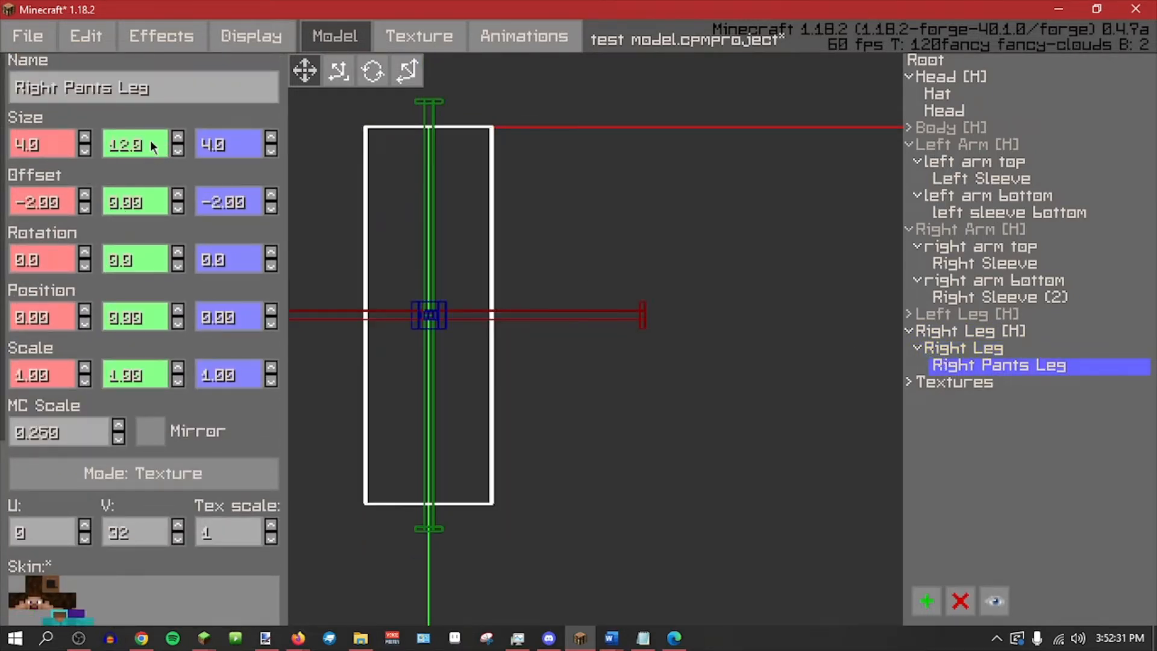
pyautogui.write('5')
# Set the Right Leg's texture offset to U 0, V 96.
pyautogui.click(974, 348)
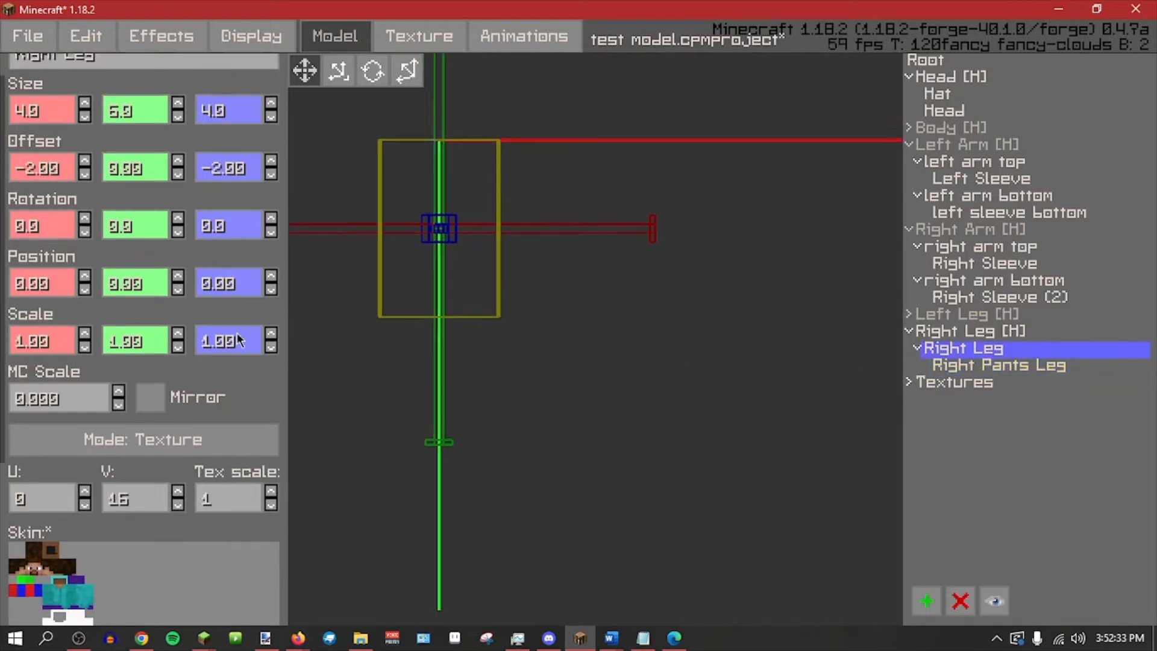
pyautogui.scroll(-4, 236, 333)
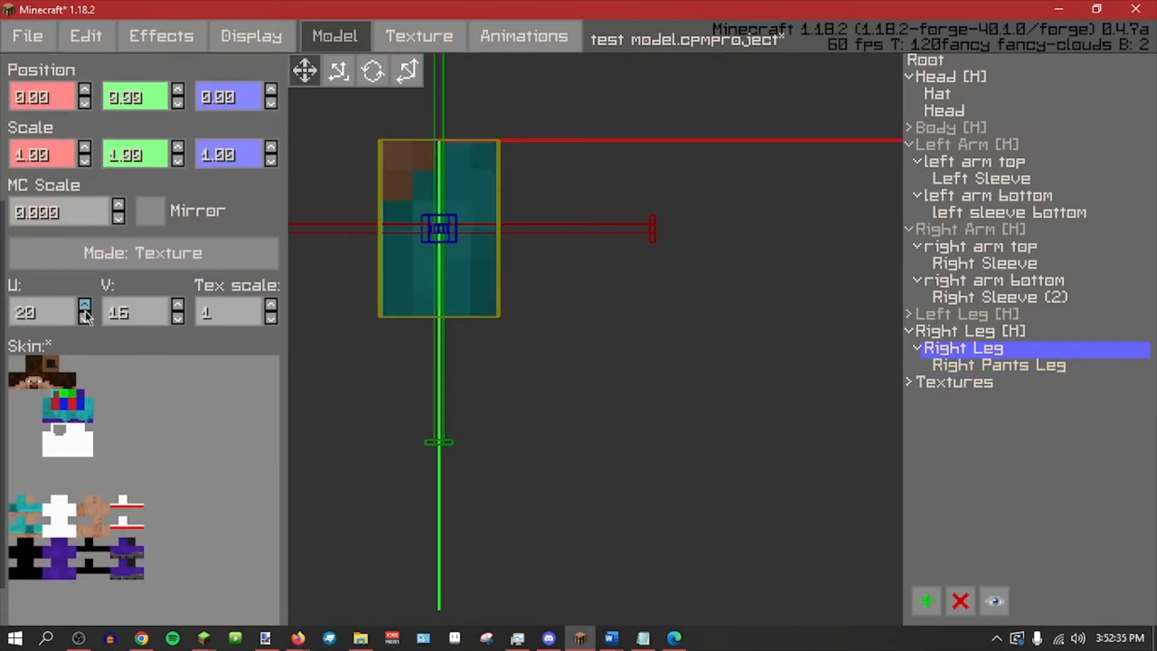
pyautogui.keyDown('shift'); pyautogui.click(179, 307); pyautogui.keyUp('shift')
pyautogui.keyDown('shift'); pyautogui.click(178, 306); pyautogui.keyUp('shift')
pyautogui.keyDown('shift'); pyautogui.click(178, 306); pyautogui.keyUp('shift')
pyautogui.keyDown('shift'); pyautogui.click(178, 306); pyautogui.keyUp('shift')
pyautogui.keyDown('shift'); pyautogui.click(178, 306); pyautogui.keyUp('shift')
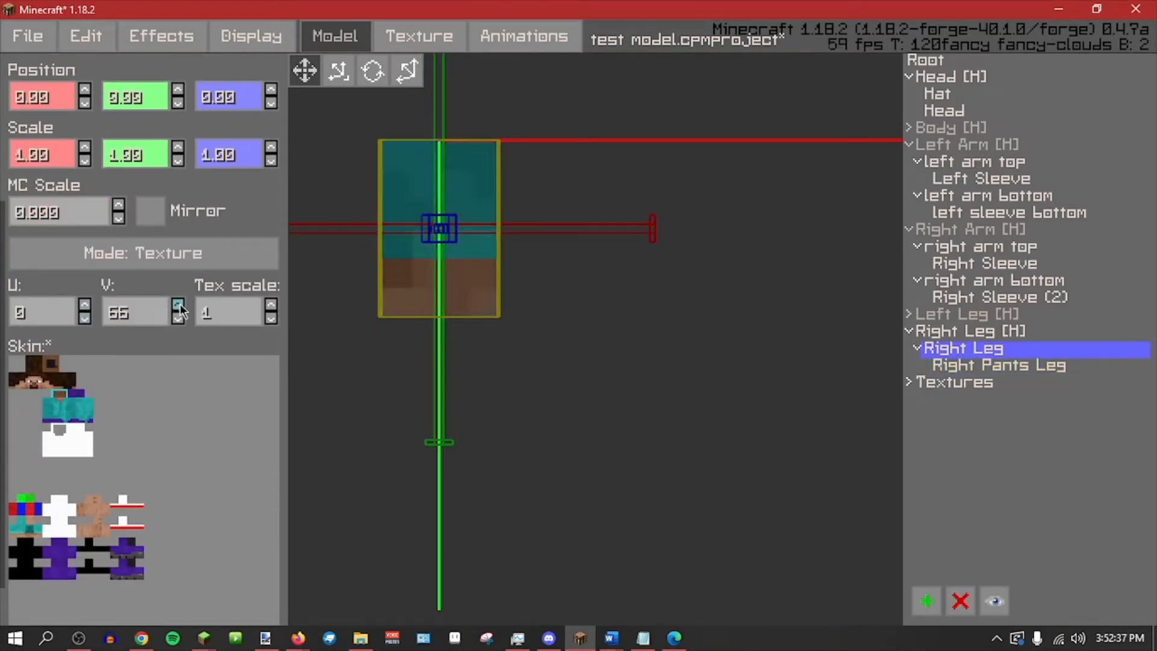
pyautogui.keyDown('shift'); pyautogui.click(178, 306); pyautogui.keyUp('shift')
pyautogui.keyDown('shift'); pyautogui.click(178, 306); pyautogui.keyUp('shift')
pyautogui.keyDown('shift'); pyautogui.click(179, 306); pyautogui.keyUp('shift')
# Set the Right Pants Leg's texture offset to U 16, V 96.
pyautogui.click(1010, 365)
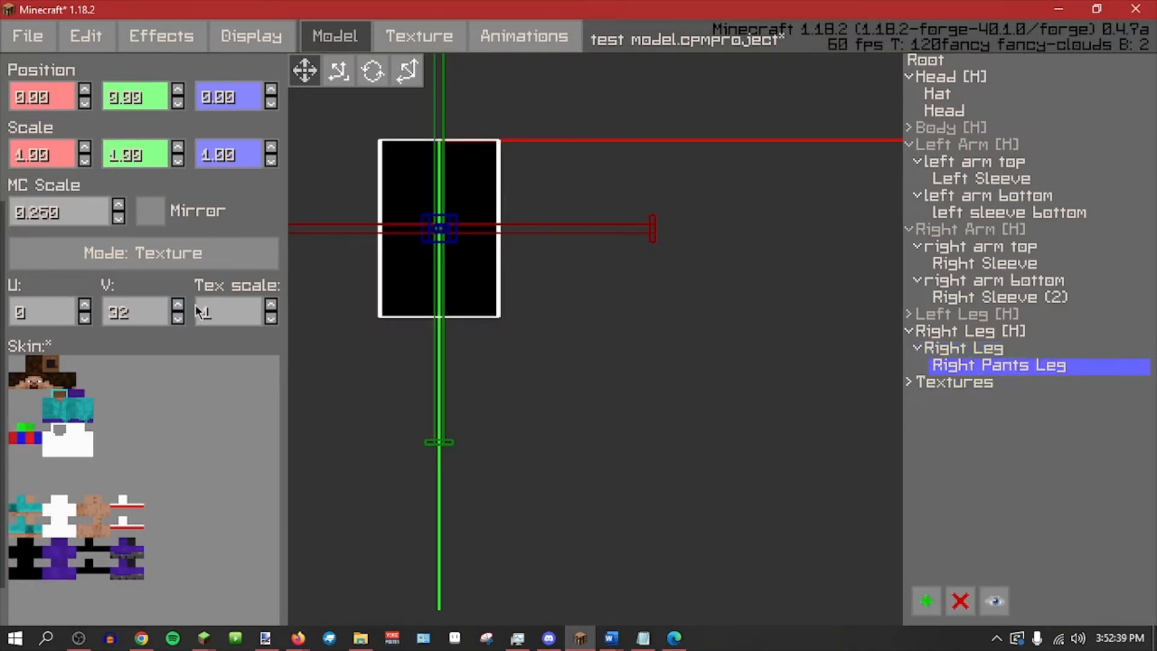
pyautogui.keyDown('shift'); pyautogui.click(177, 307); pyautogui.keyUp('shift')
pyautogui.keyDown('shift'); pyautogui.click(177, 306); pyautogui.keyUp('shift')
pyautogui.keyDown('shift'); pyautogui.click(177, 306); pyautogui.keyUp('shift')
pyautogui.keyDown('shift'); pyautogui.click(177, 306); pyautogui.keyUp('shift')
pyautogui.keyDown('shift'); pyautogui.click(177, 306); pyautogui.keyUp('shift')
pyautogui.keyDown('shift'); pyautogui.click(177, 306); pyautogui.keyUp('shift')
pyautogui.keyDown('shift'); pyautogui.click(178, 306); pyautogui.keyUp('shift')
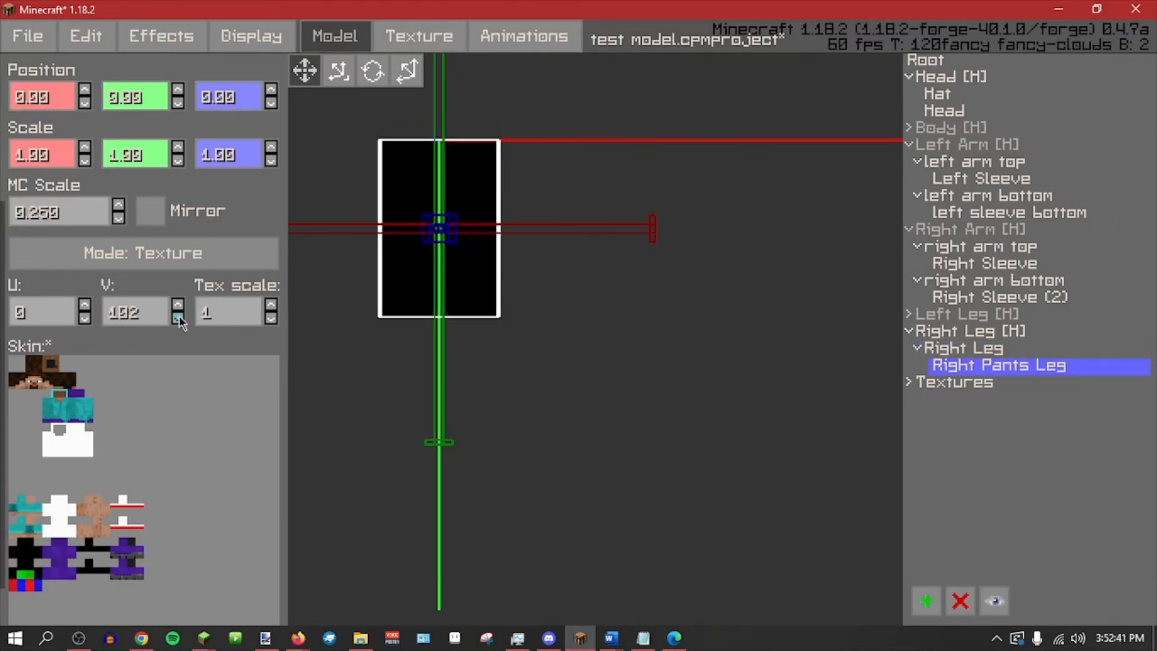
pyautogui.click(179, 319)
pyautogui.click(177, 320)
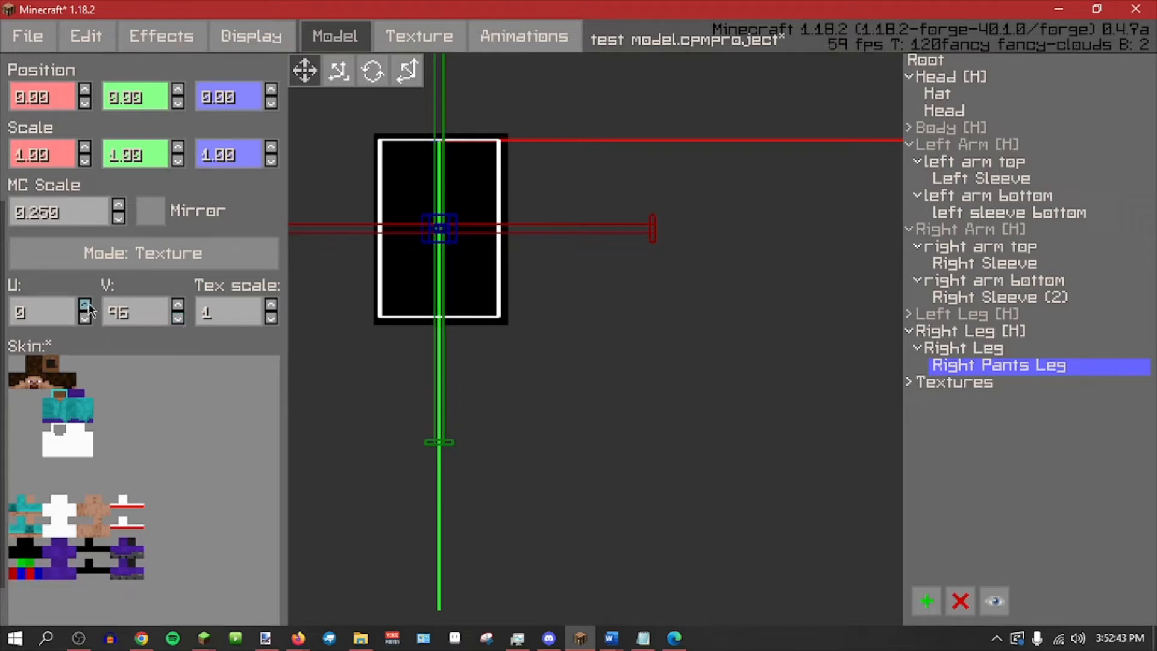
pyautogui.keyDown('shift'); pyautogui.click(85, 306); pyautogui.keyUp('shift')
pyautogui.keyDown('shift'); pyautogui.click(85, 306); pyautogui.keyUp('shift')
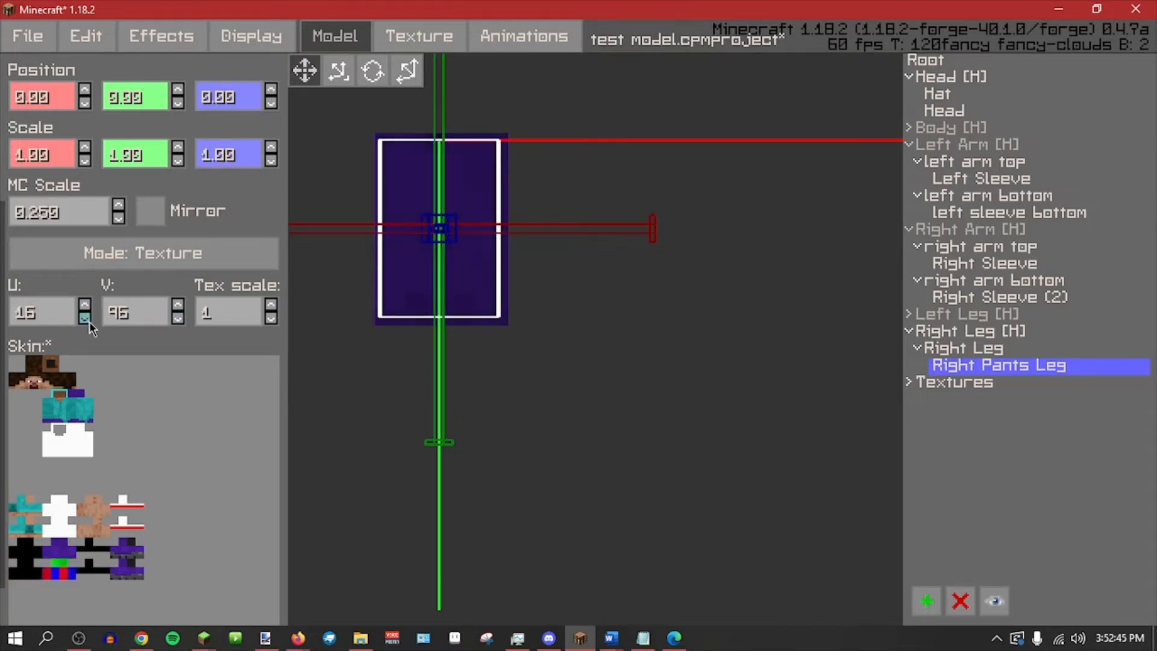
# Rename the Right Leg part as right leg top.
pyautogui.click(975, 349)
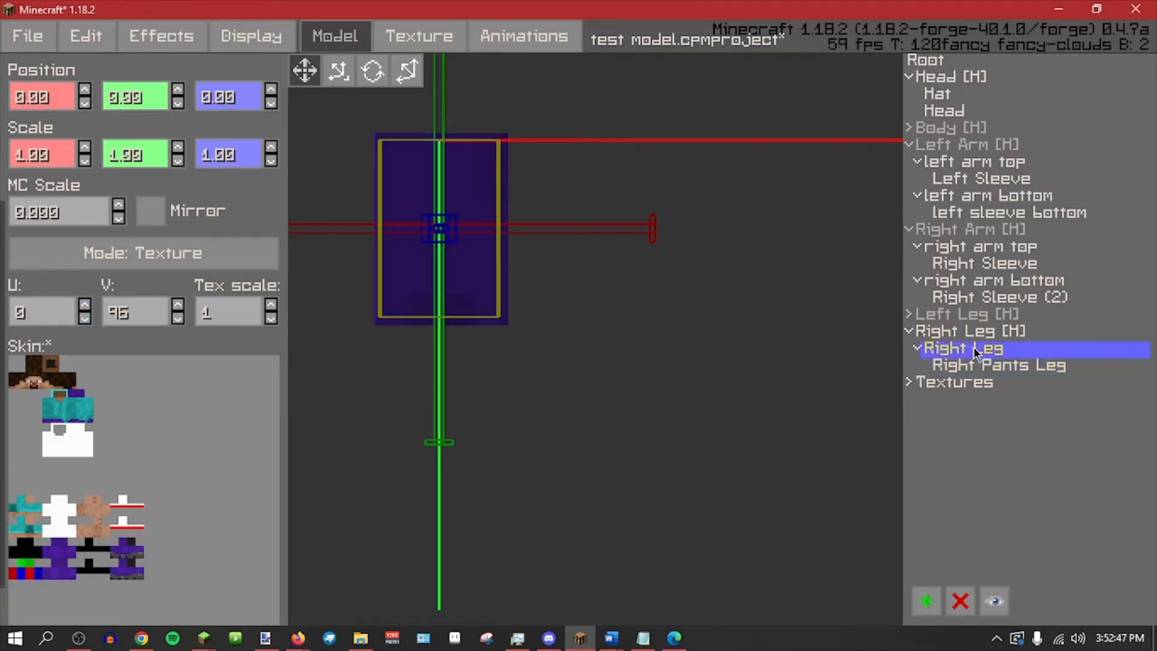
pyautogui.scroll(3, 41, 133)
pyautogui.click(215, 89)
pyautogui.hotkey('ctrl', 'a')
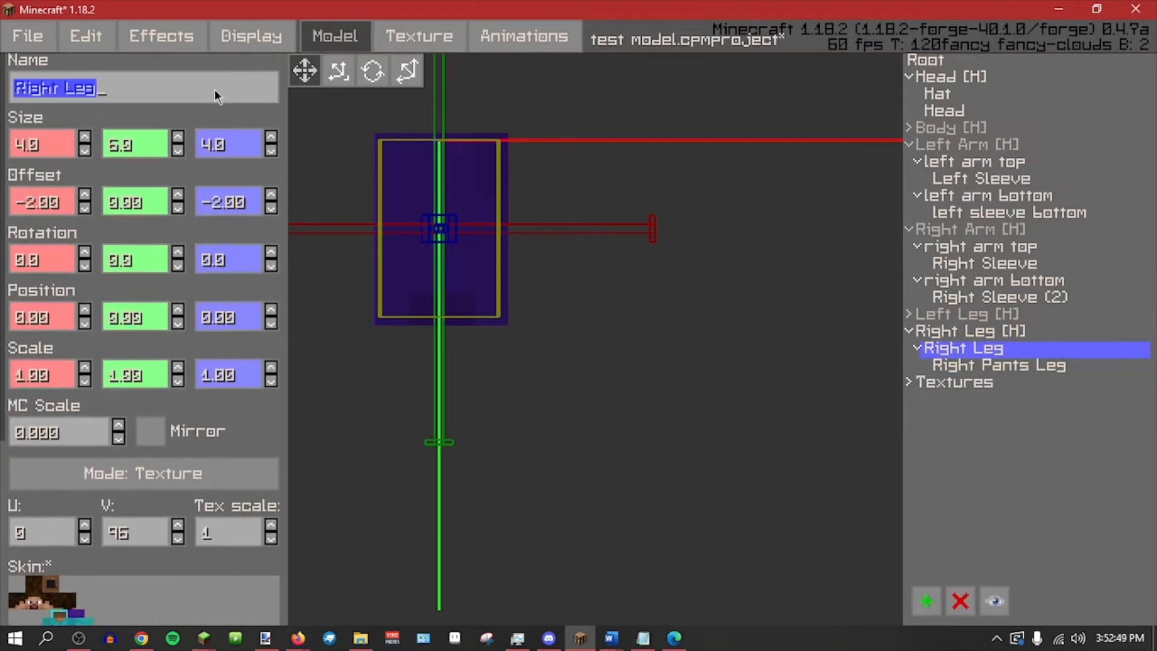
pyautogui.write('right leg top')
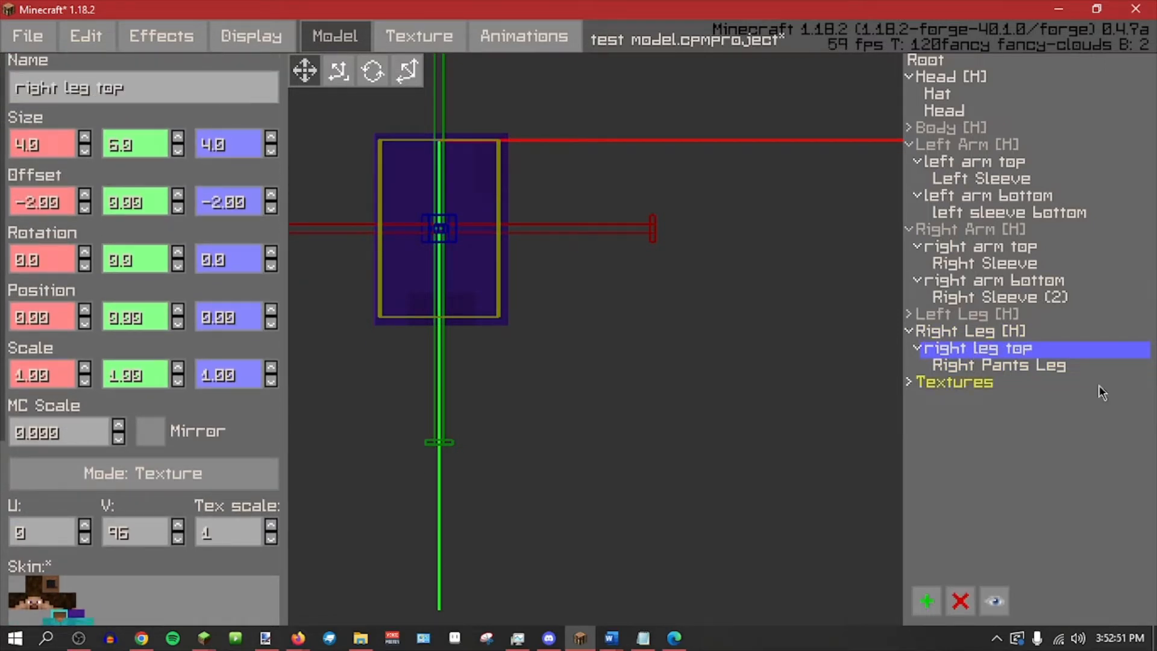
# Duplicate the right leg top part together with its pants layer.
pyautogui.rightClick(1033, 351)
pyautogui.click(1054, 365)
pyautogui.rightClick(1032, 351)
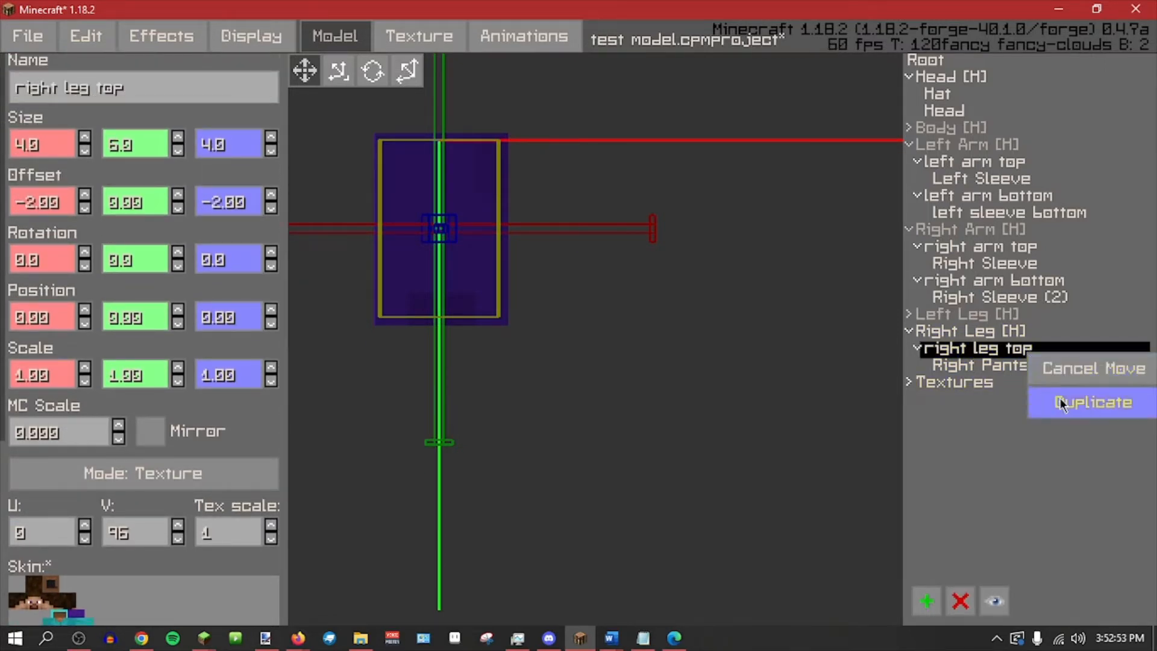
pyautogui.click(1032, 386)
pyautogui.hotkey('ctrl', 'z')
pyautogui.rightClick(1015, 350)
pyautogui.click(1059, 369)
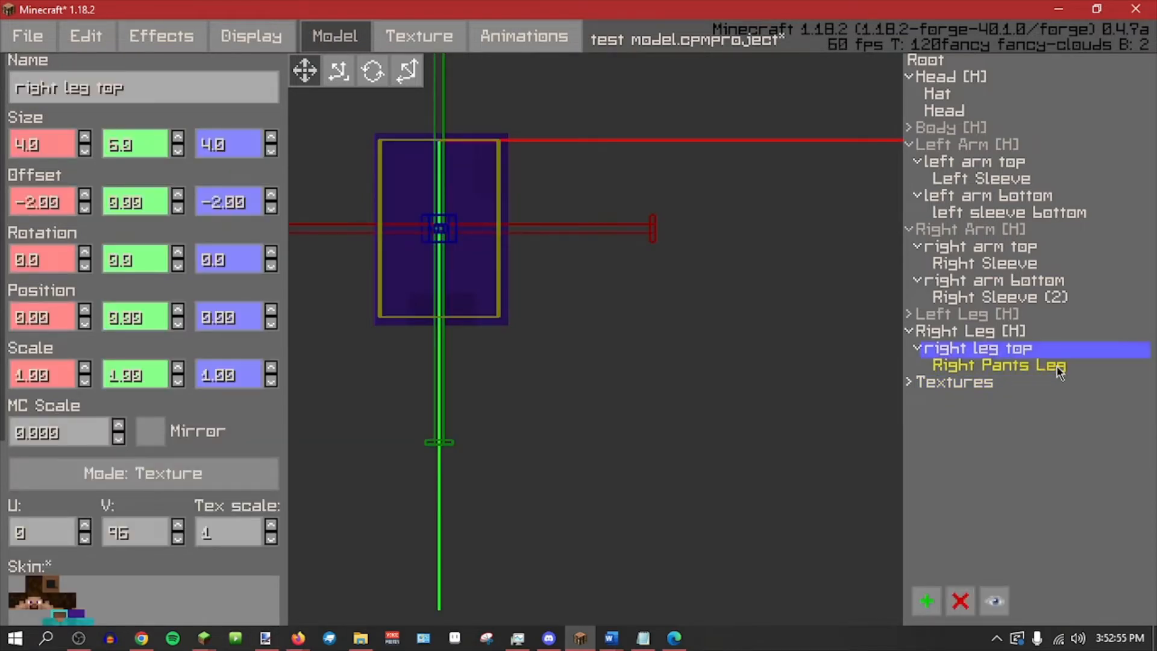
pyautogui.rightClick(1027, 356)
pyautogui.rightClick(1034, 344)
pyautogui.click(1038, 388)
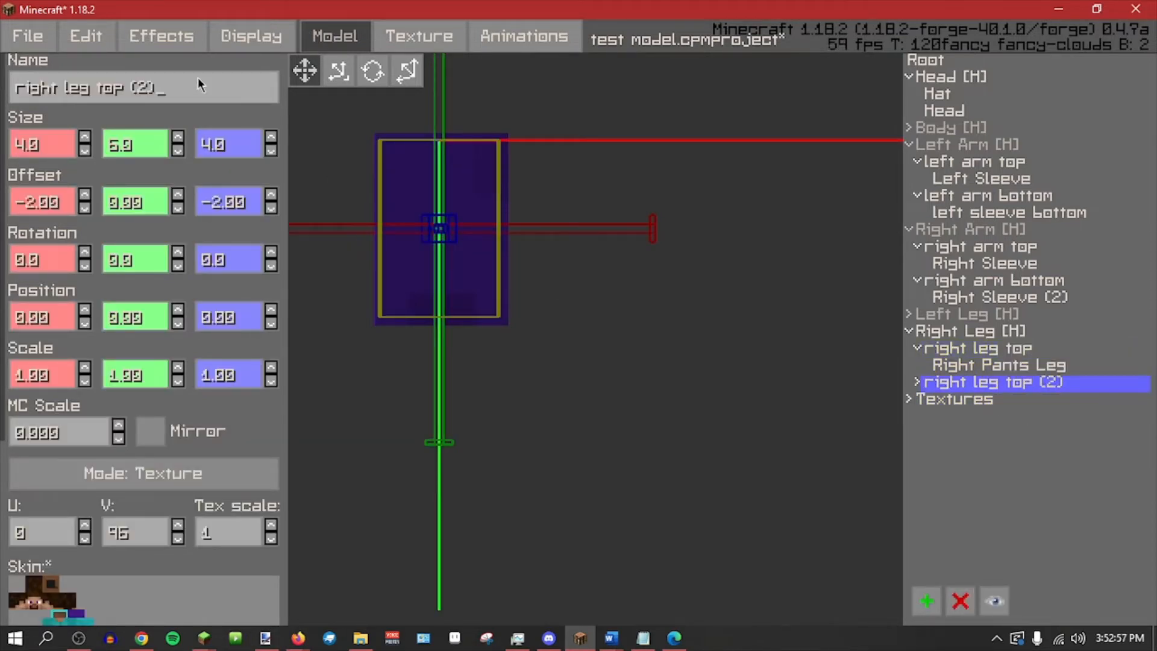
# Rename the duplicated part as right leg bottom and move it down to a Y position of 6.
pyautogui.hotkey('ctrl', 'a')
pyautogui.write('right leg top')
pyautogui.press('BackSpace')
pyautogui.press('BackSpace')
pyautogui.press('BackSpace')
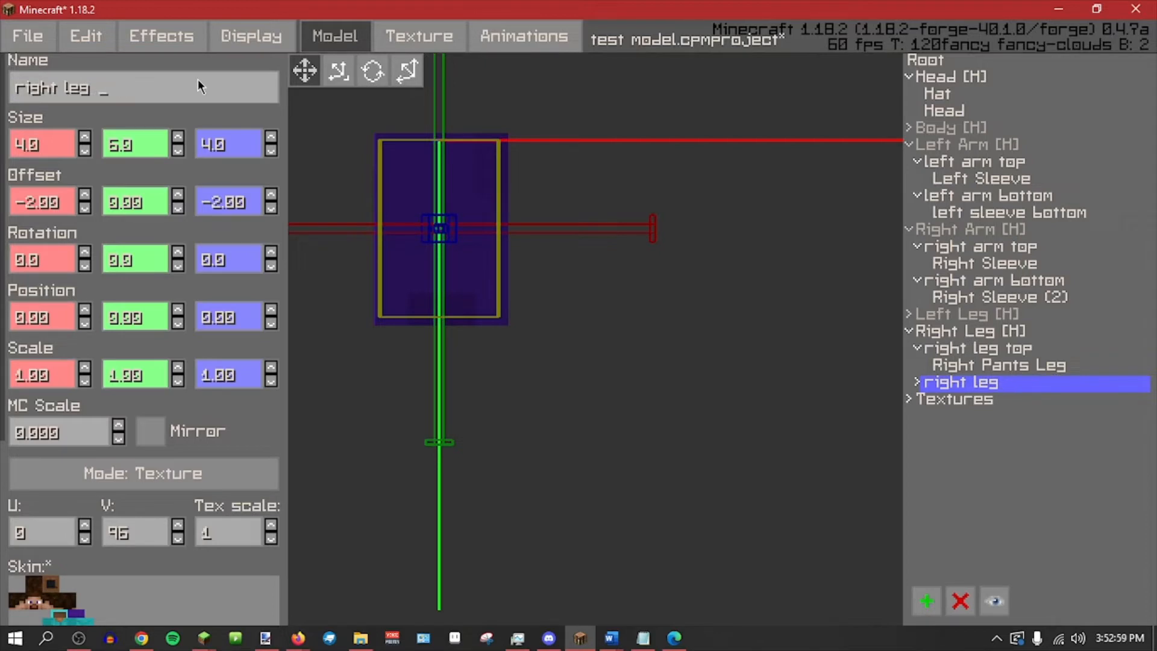
pyautogui.write('bottom')
pyautogui.click(405, 72)
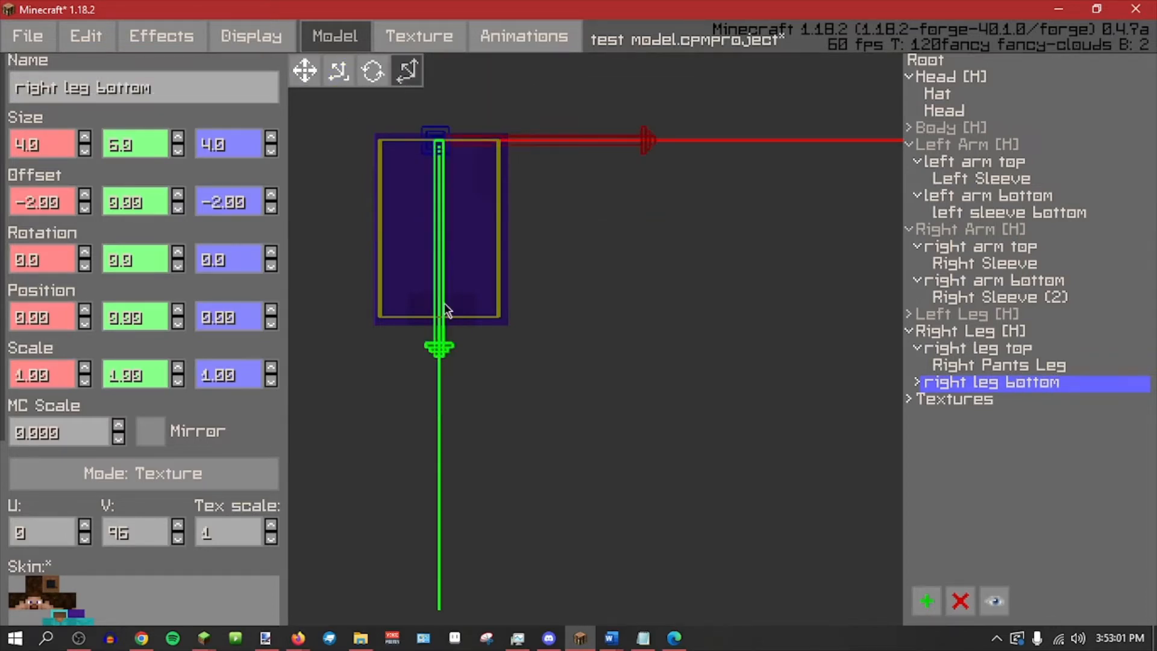
pyautogui.moveTo(445, 311); pyautogui.dragTo(454, 480)
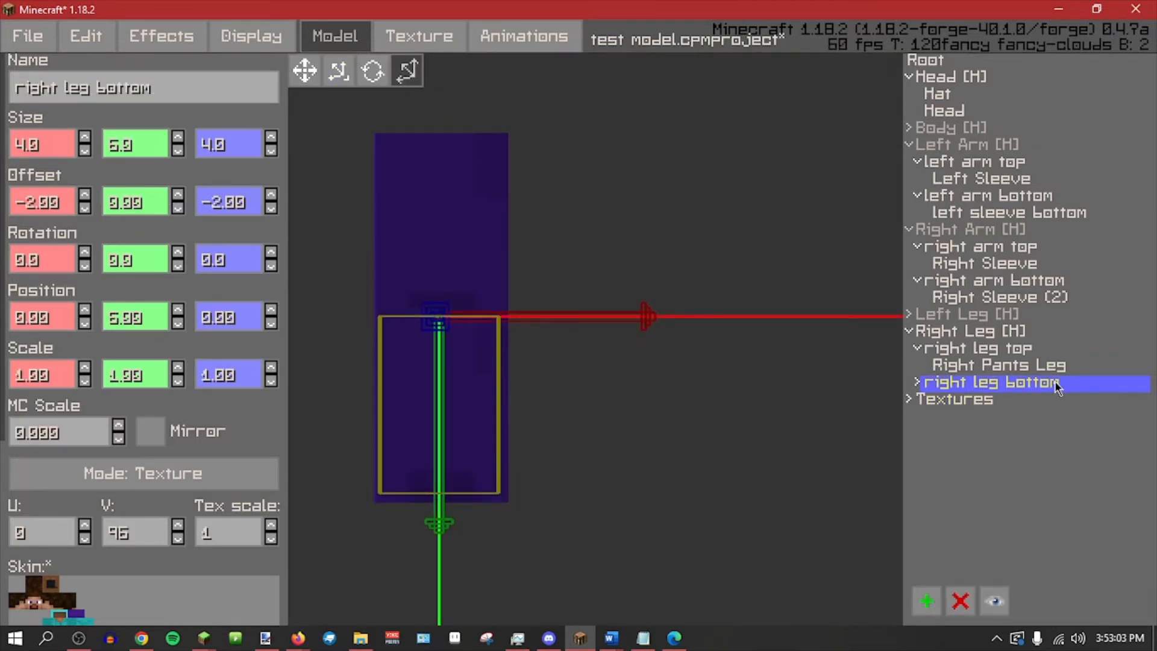
# Expand the right leg bottom part and set its texture U offset to 48.
pyautogui.click(920, 384)
pyautogui.scroll(-5, 162, 482)
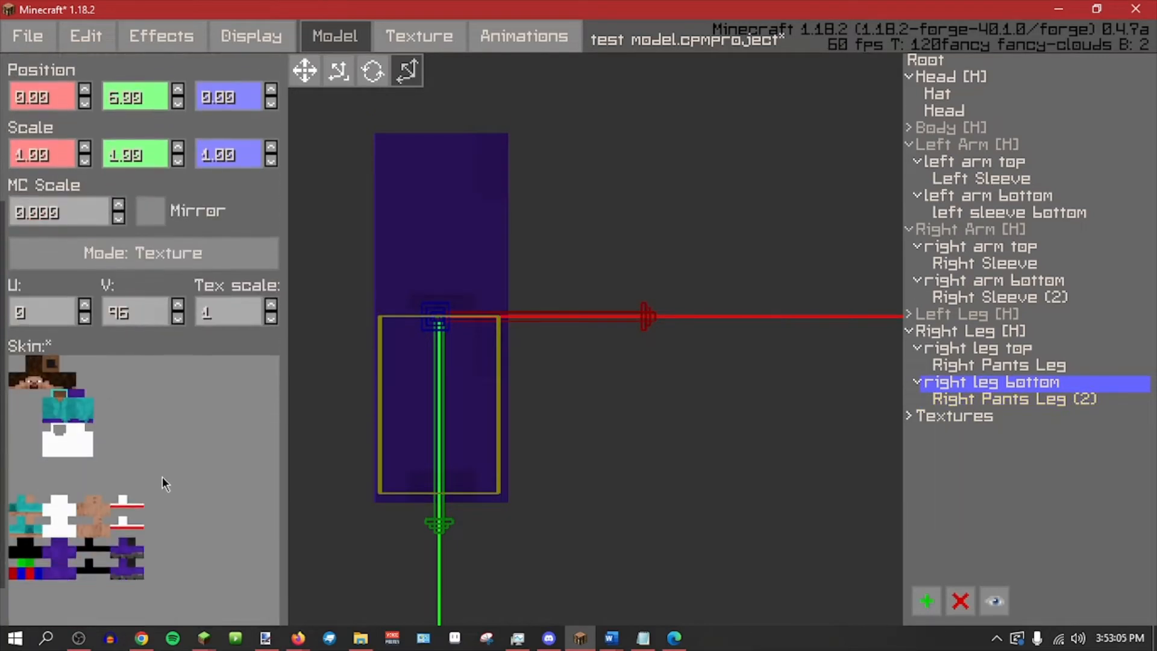
pyautogui.keyDown('shift'); pyautogui.click(85, 258); pyautogui.keyUp('shift')
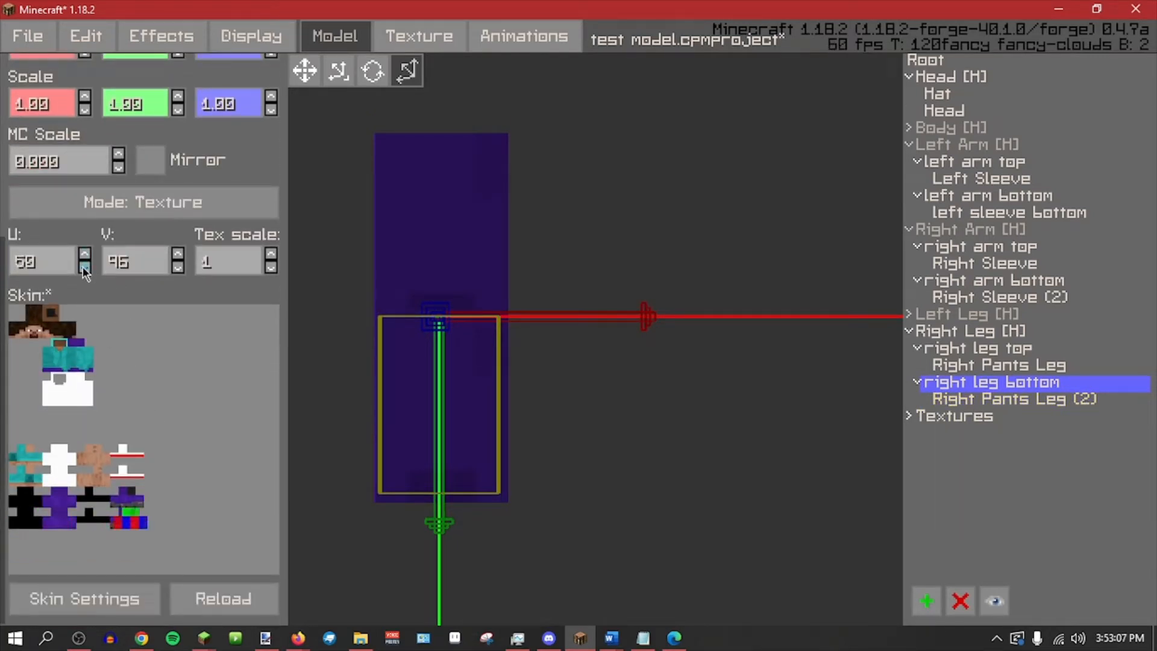
pyautogui.click(84, 270)
pyautogui.click(85, 270)
# Set Right Pants Leg (2)'s texture U offset to 32 and shift the upper Right Pants Leg's U offset back to the black upper-leg texture.
pyautogui.click(1048, 405)
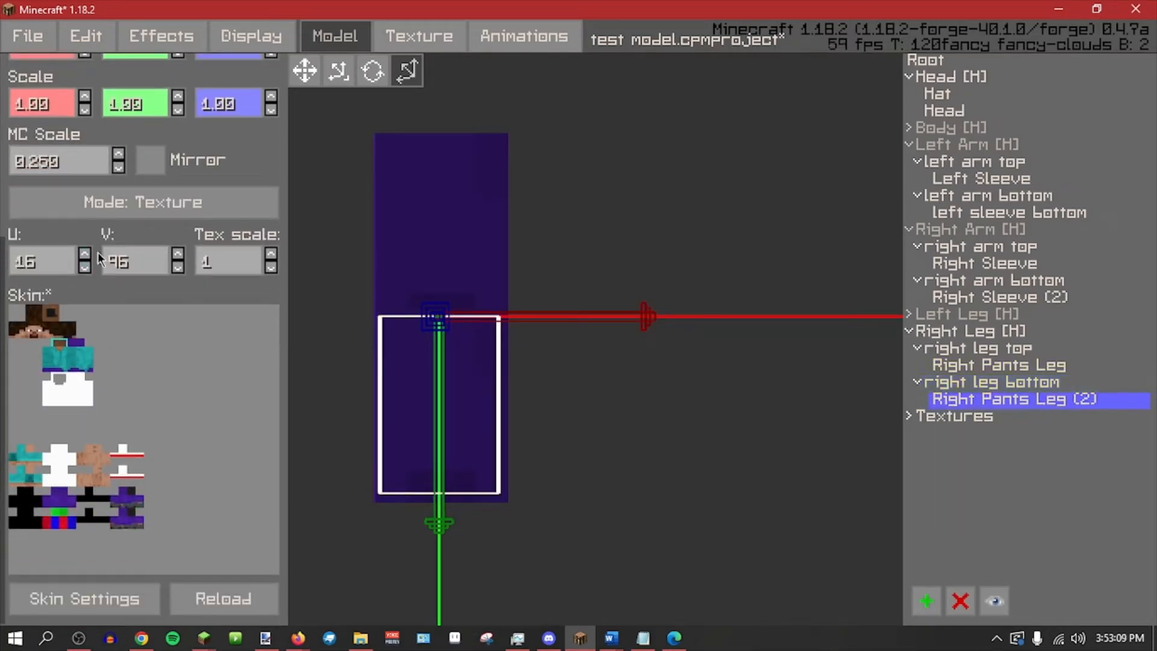
pyautogui.keyDown('shift'); pyautogui.click(84, 255); pyautogui.keyUp('shift')
pyautogui.keyDown('shift'); pyautogui.click(85, 256); pyautogui.keyUp('shift')
pyautogui.click(84, 269)
pyautogui.click(84, 269)
pyautogui.click(84, 269)
pyautogui.click(84, 269)
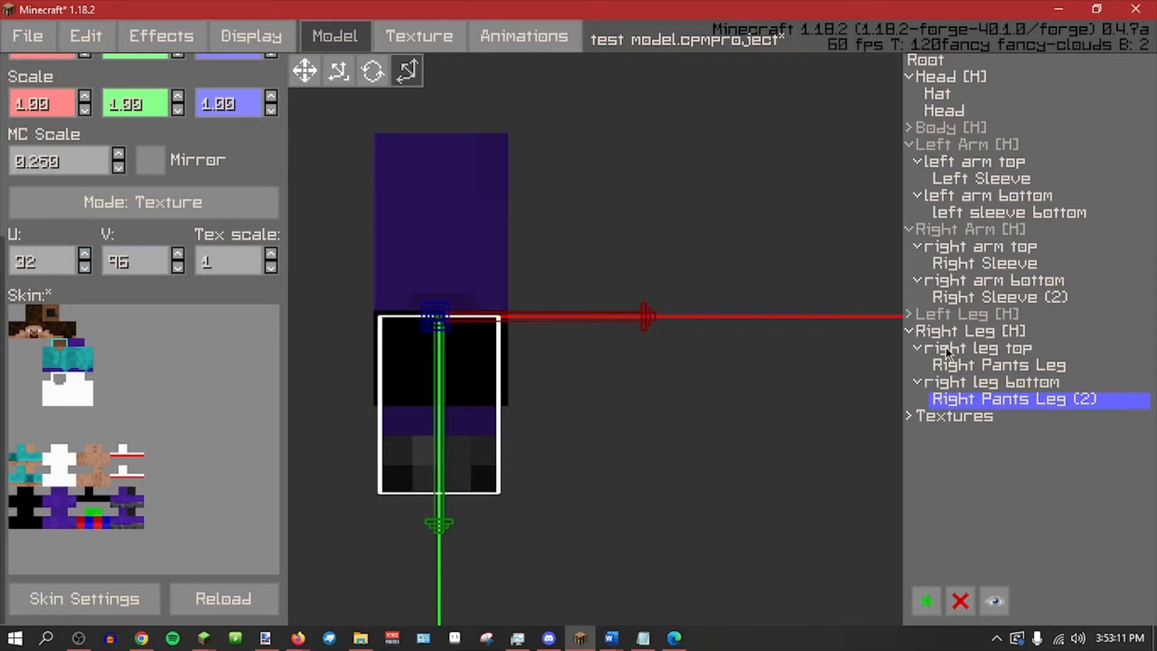
pyautogui.click(1037, 365)
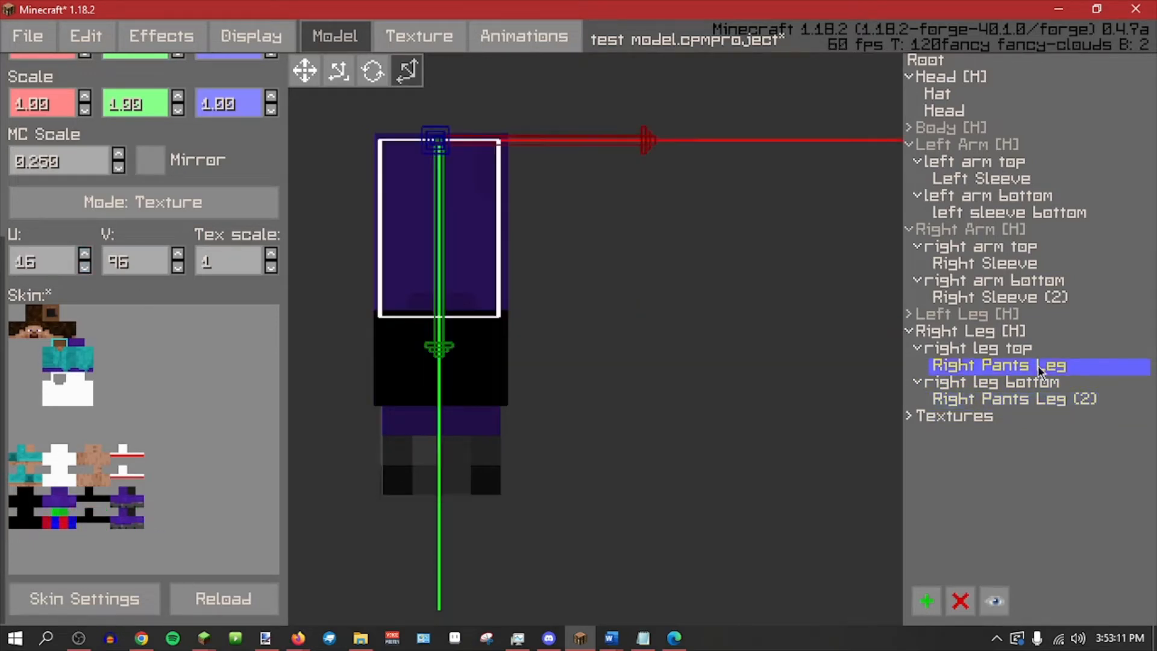
pyautogui.keyDown('shift'); pyautogui.click(84, 266); pyautogui.keyUp('shift')
# Set the right leg top's texture U offset to 16 and save the project.
pyautogui.click(987, 353)
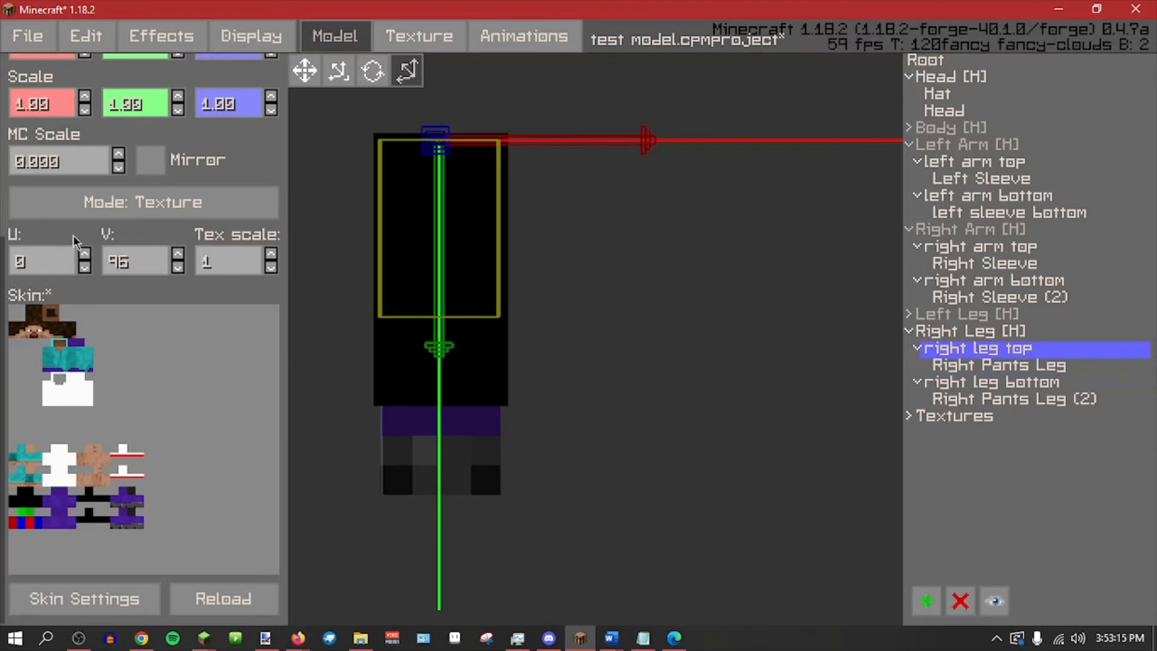
pyautogui.keyDown('shift'); pyautogui.click(86, 255); pyautogui.keyUp('shift')
pyautogui.keyDown('shift'); pyautogui.click(86, 254); pyautogui.keyUp('shift')
pyautogui.click(88, 266)
pyautogui.click(87, 266)
pyautogui.click(88, 265)
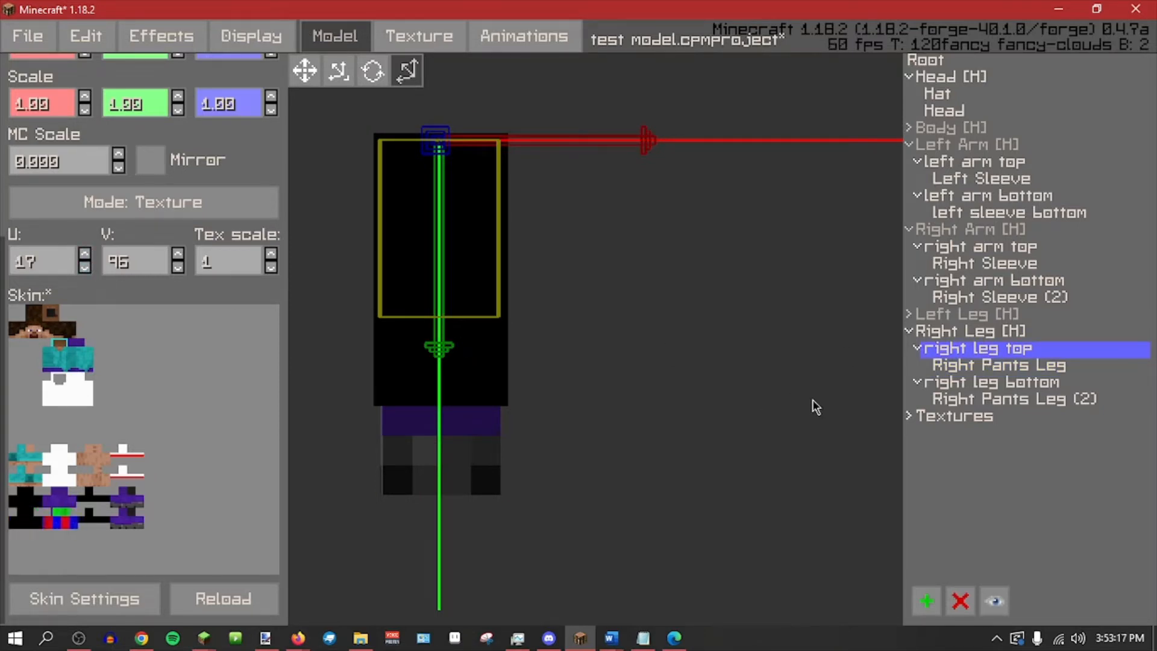
pyautogui.click(761, 343)
pyautogui.hotkey('ctrl', 's')
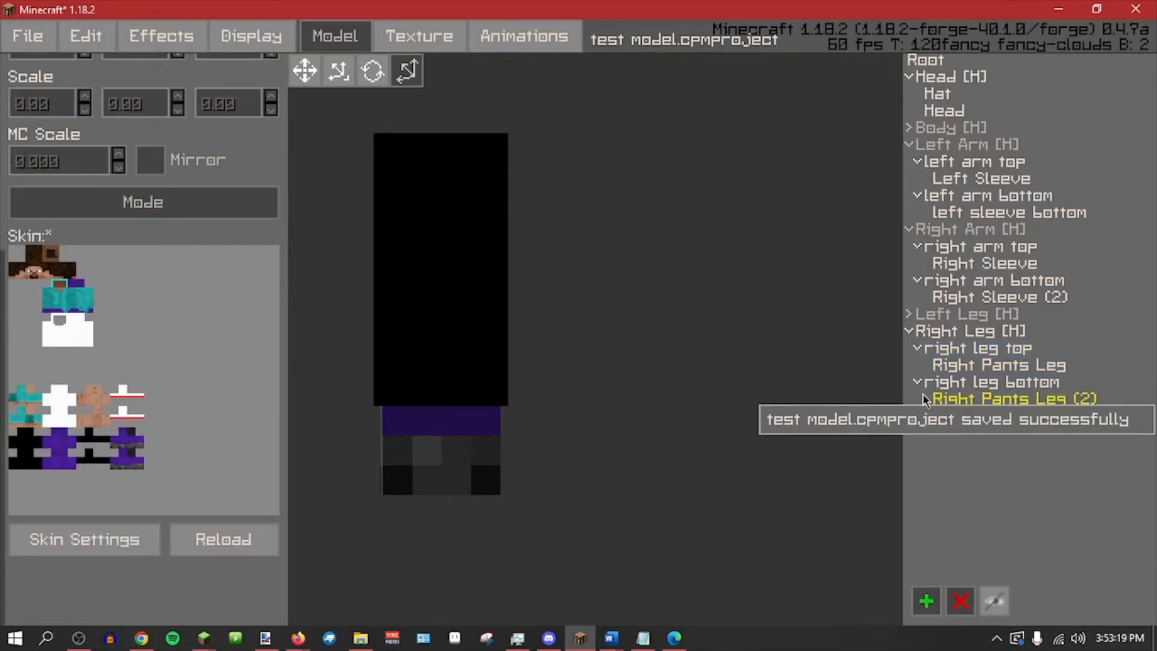
# Unhide the Left Leg and turn the model to view the legs from the side.
pyautogui.click(979, 316)
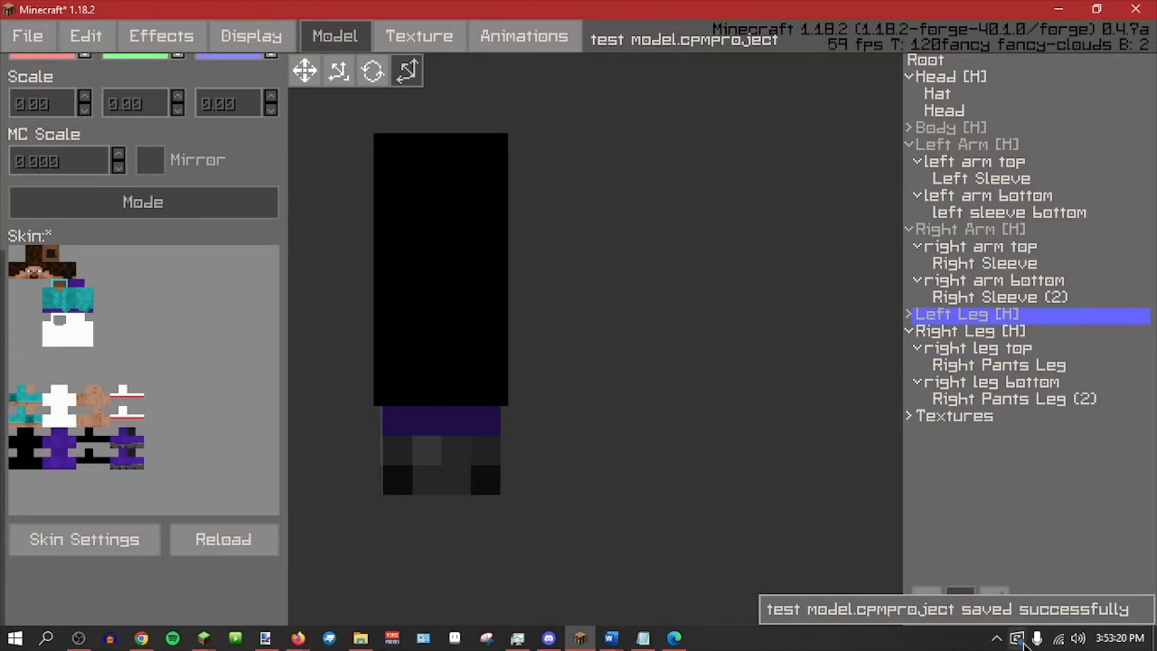
pyautogui.click(824, 455)
pyautogui.moveTo(780, 392); pyautogui.dragTo(628, 377)
# Try bending the knee by rotating the right leg bottom part with the Rotation tool, and undo the rotation.
pyautogui.click(963, 350)
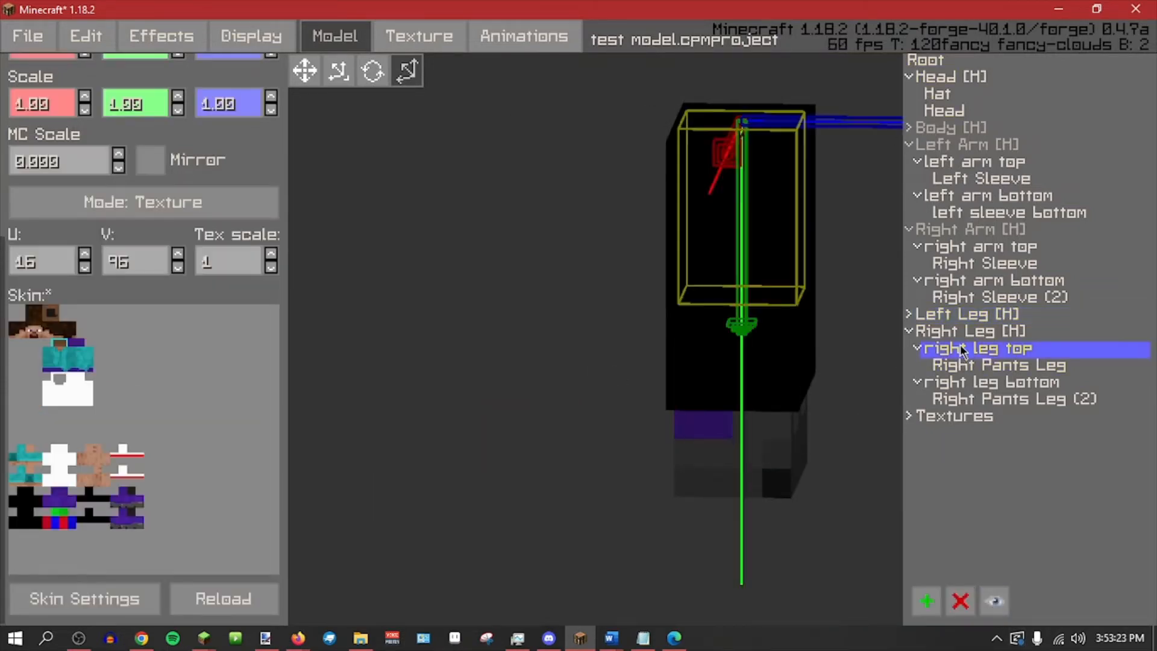
pyautogui.click(973, 369)
pyautogui.click(964, 382)
pyautogui.click(373, 71)
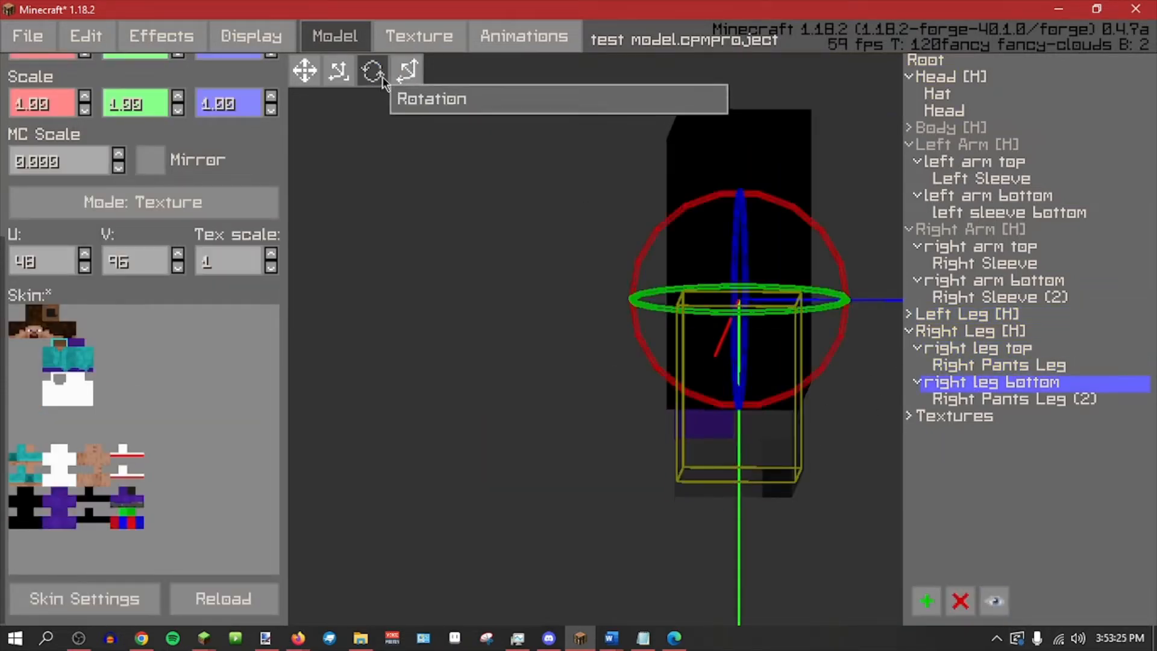
pyautogui.moveTo(649, 378); pyautogui.dragTo(543, 388)
pyautogui.moveTo(542, 389); pyautogui.dragTo(695, 454, button='middle')
pyautogui.moveTo(568, 401); pyautogui.dragTo(474, 456)
pyautogui.moveTo(474, 451); pyautogui.dragTo(576, 515, button='middle')
pyautogui.hotkey('ctrl', 's')
pyautogui.hotkey('ctrl', 'z')
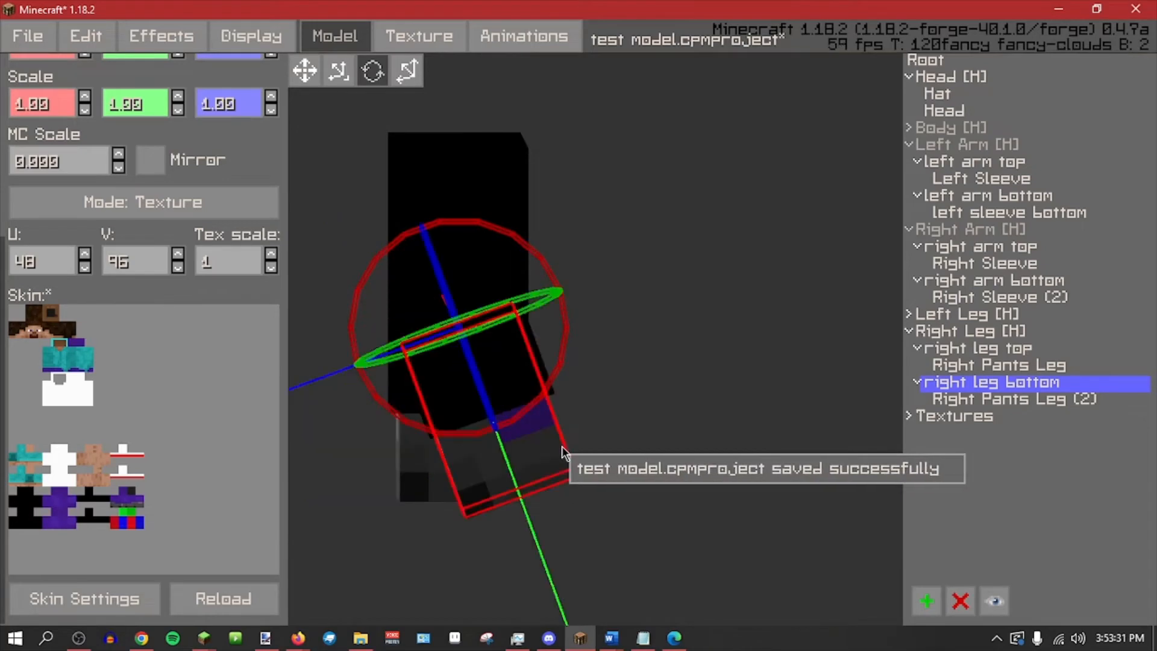
pyautogui.hotkey('ctrl', 'z')
# Shift the right leg bottom's box offset along the Z axis by about half the leg's depth relative to its pivot.
pyautogui.click(339, 70)
pyautogui.moveTo(859, 388); pyautogui.dragTo(794, 389, button='middle')
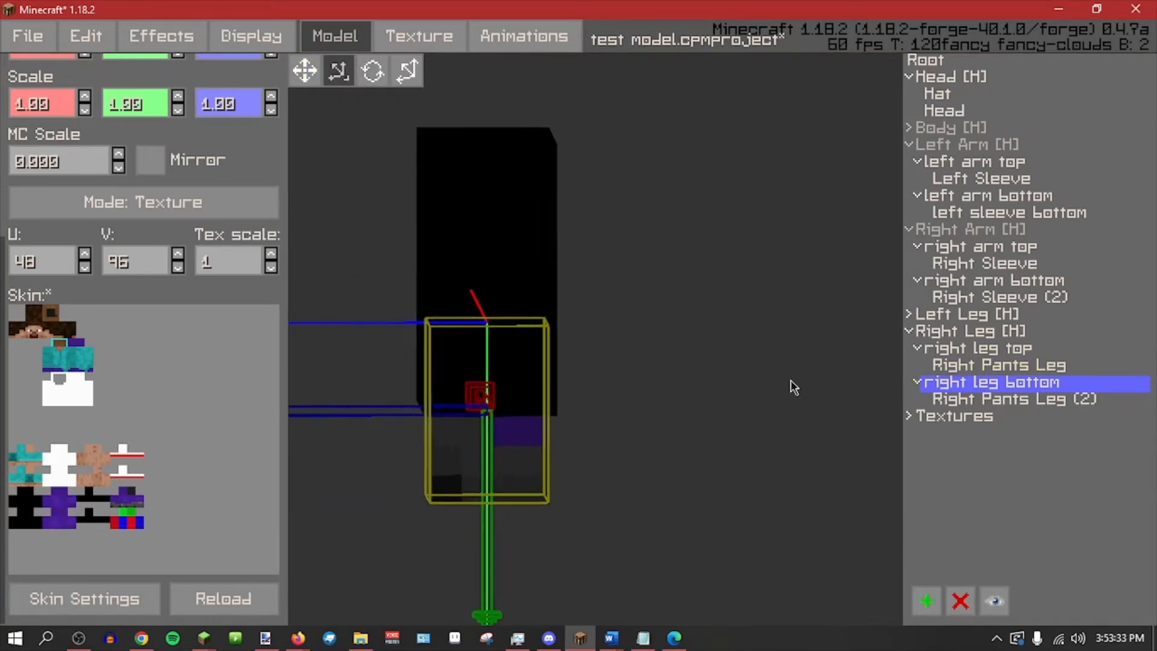
pyautogui.moveTo(396, 424); pyautogui.dragTo(341, 418)
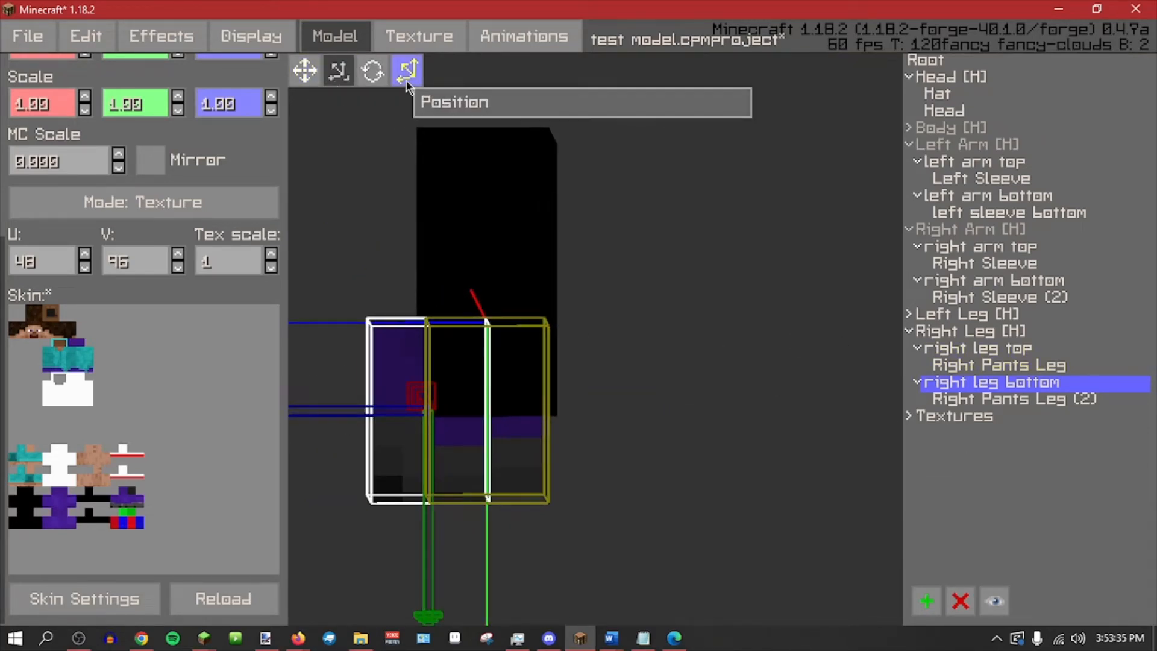
pyautogui.moveTo(378, 256)
pyautogui.mouseDown(button='middle')
pyautogui.moveTo(395, 235)
pyautogui.moveTo(454, 253)
pyautogui.moveTo(368, 263)
pyautogui.mouseUp(button='middle')
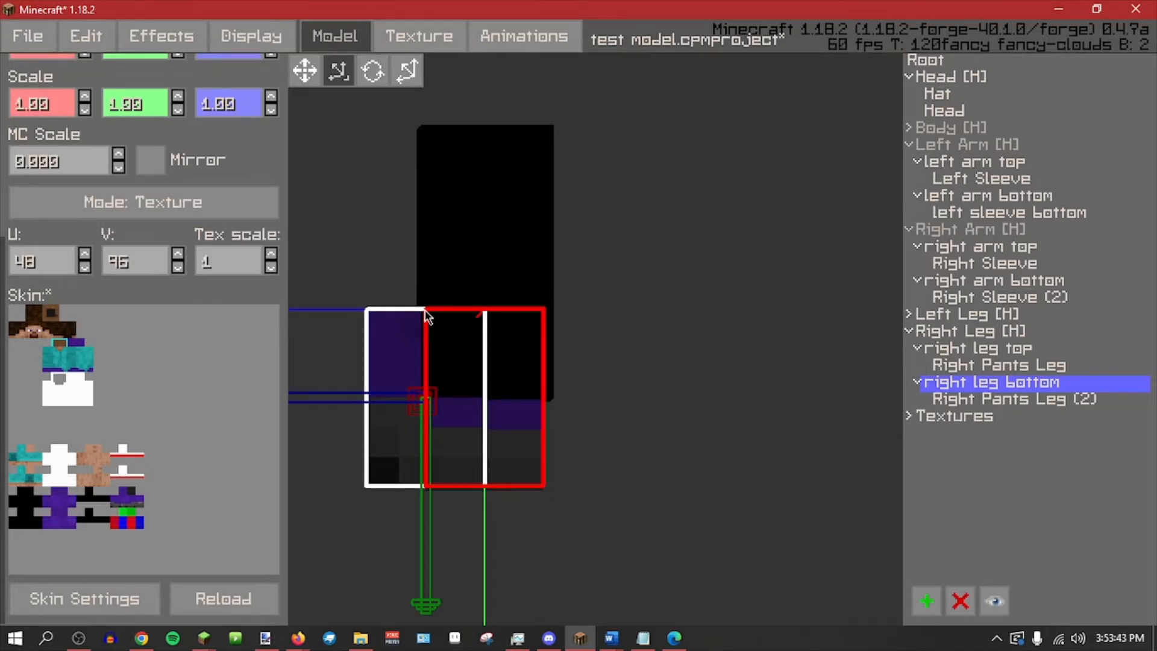
# Move the right leg bottom's position back along the Z axis so the lower leg lines up under the upper leg.
pyautogui.click(402, 74)
pyautogui.moveTo(378, 310); pyautogui.dragTo(400, 323)
# Try rotating Right Pants Leg (2) about the knee with the Rotation tool, and undo the rotation.
pyautogui.click(998, 399)
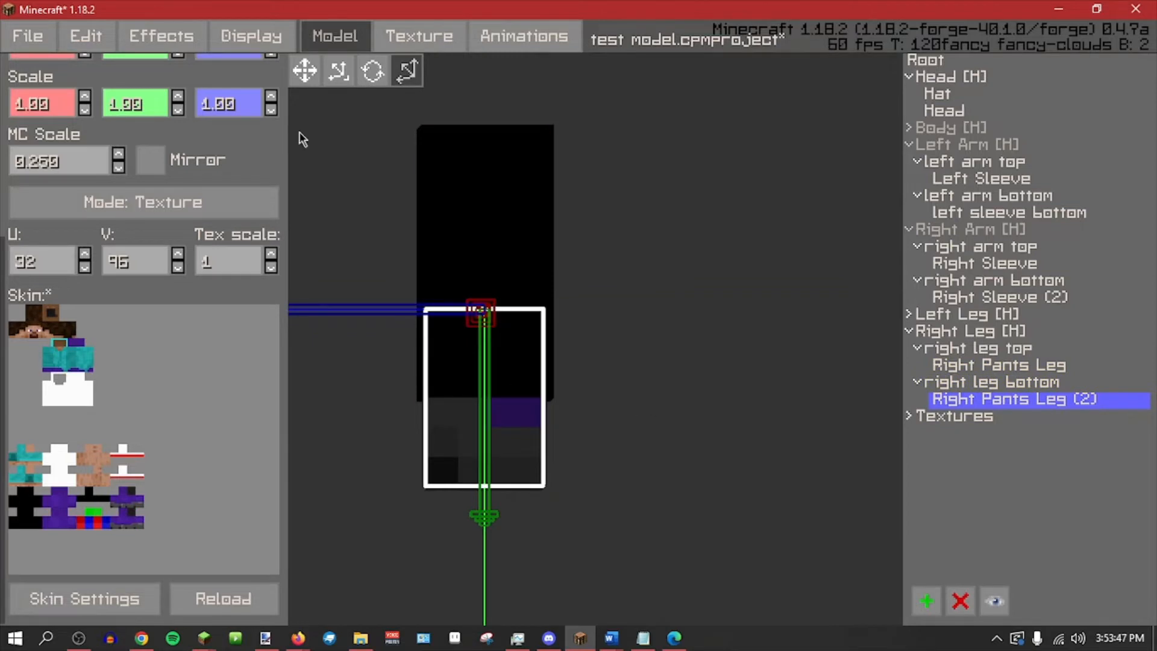
pyautogui.click(372, 71)
pyautogui.moveTo(452, 405); pyautogui.dragTo(337, 345)
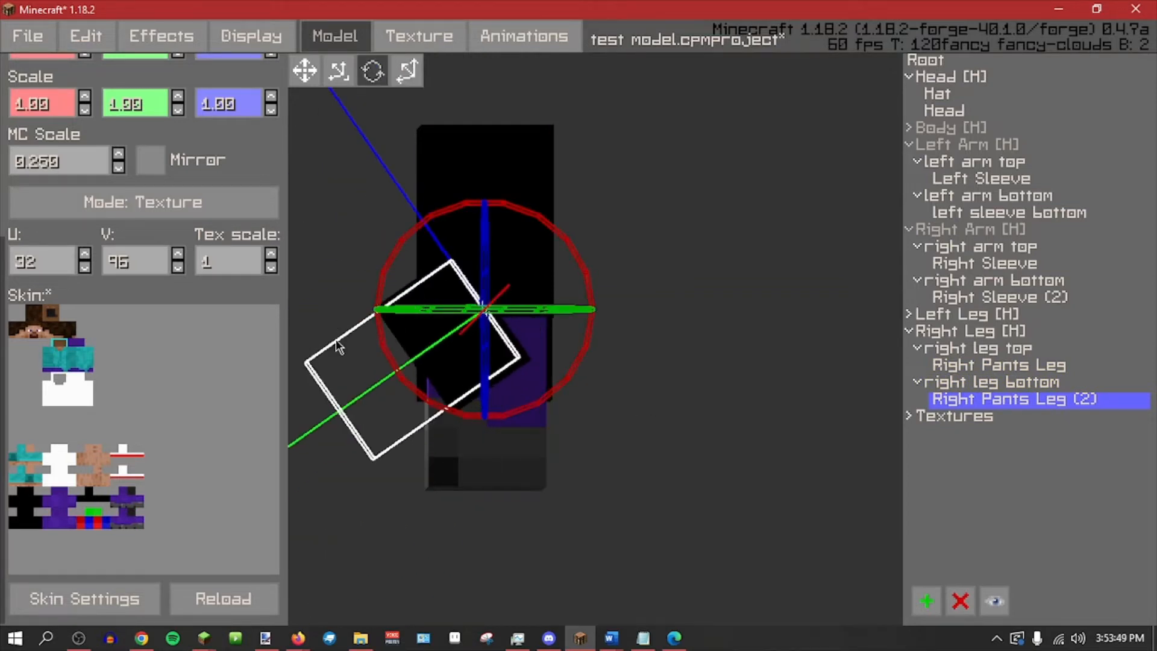
pyautogui.moveTo(648, 584); pyautogui.dragTo(609, 531, button='middle')
pyautogui.click(963, 385)
pyautogui.moveTo(633, 422); pyautogui.dragTo(706, 429, button='middle')
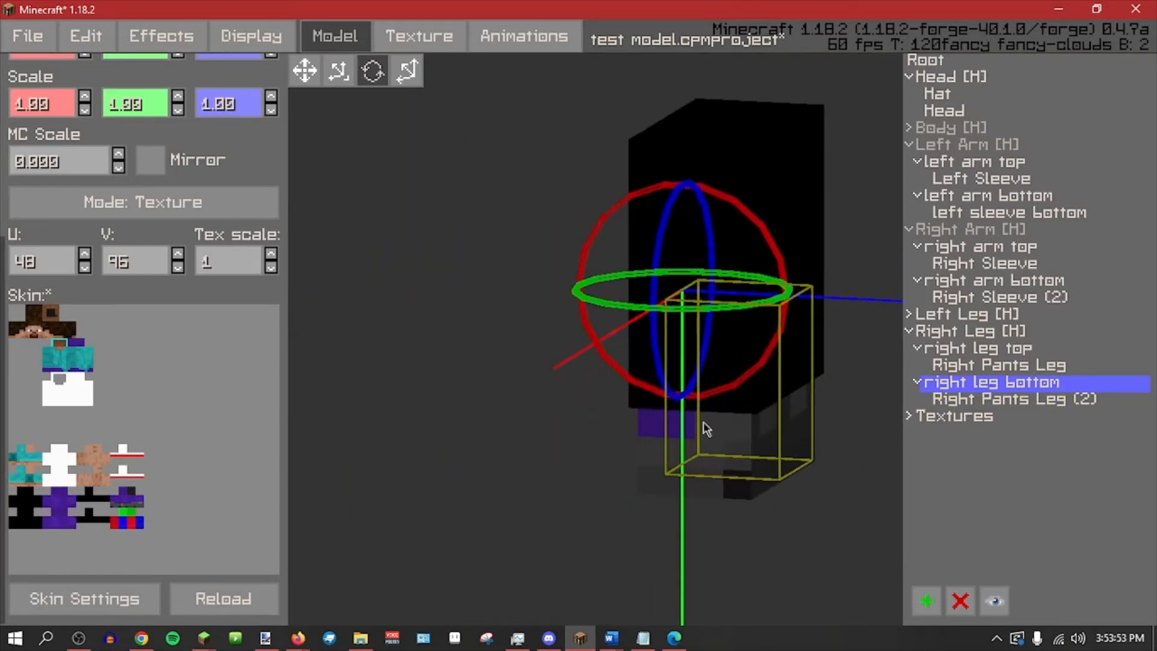
# Shift the left pants leg top's box offset along the Z axis by about half the leg's depth relative to its pivot.
pyautogui.click(910, 314)
pyautogui.click(976, 365)
pyautogui.moveTo(814, 380); pyautogui.dragTo(699, 381, button='middle')
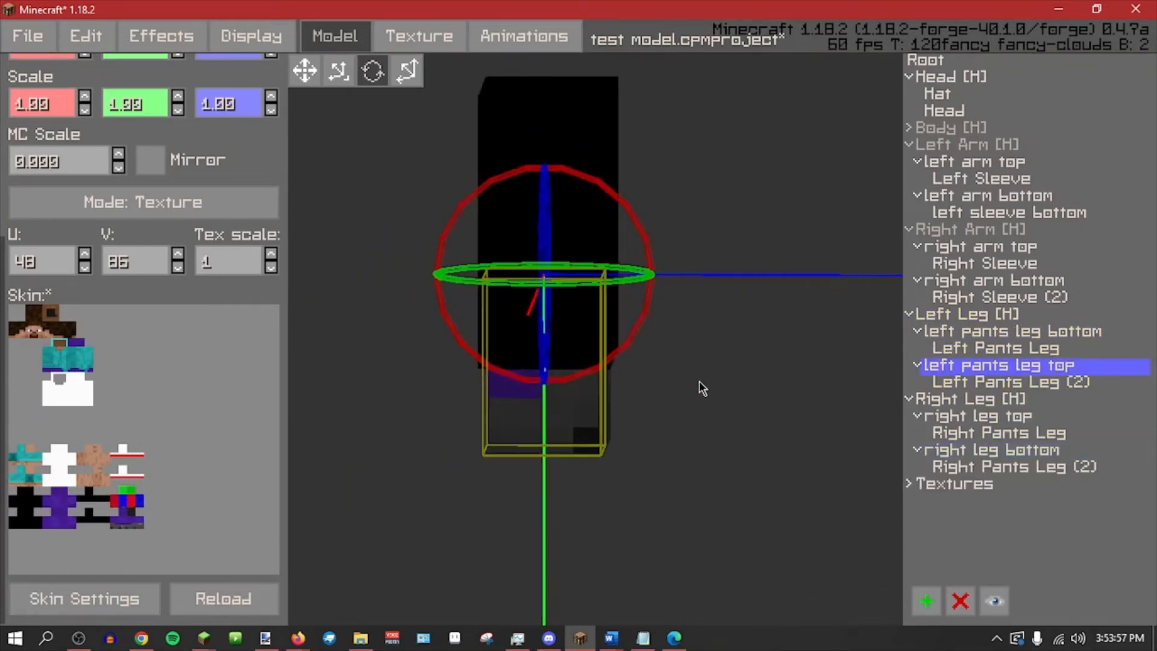
pyautogui.click(339, 71)
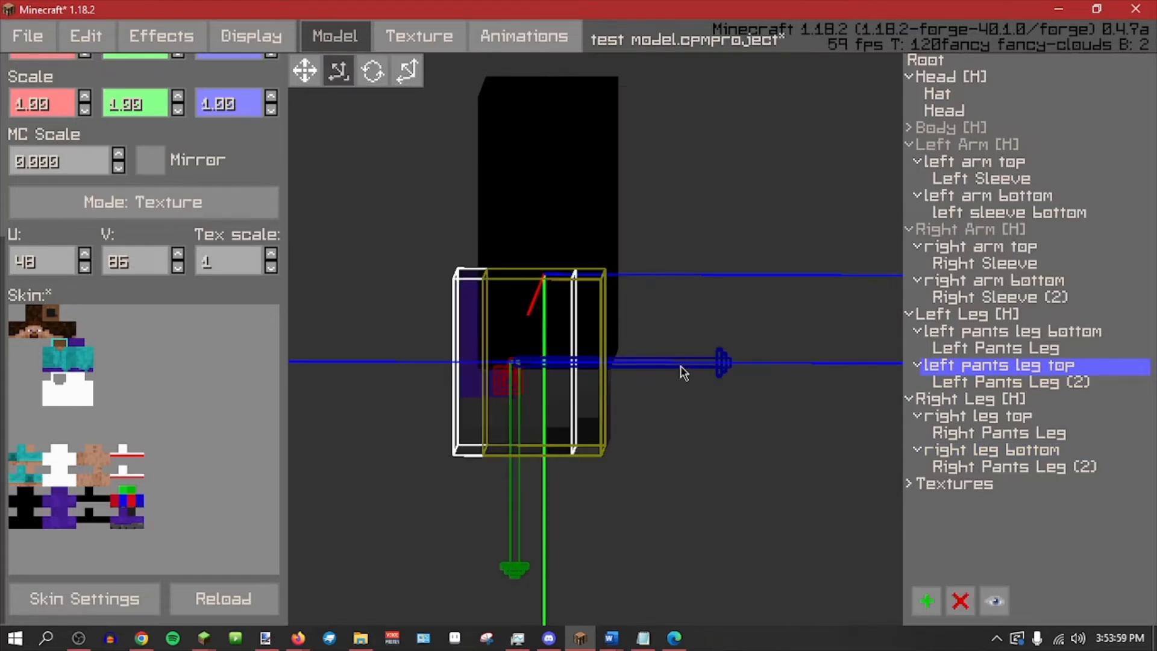
pyautogui.moveTo(684, 372); pyautogui.dragTo(751, 368)
# Move the left pants leg top back under the leg along the Z axis and align Left Pants Leg (2) with it.
pyautogui.click(412, 66)
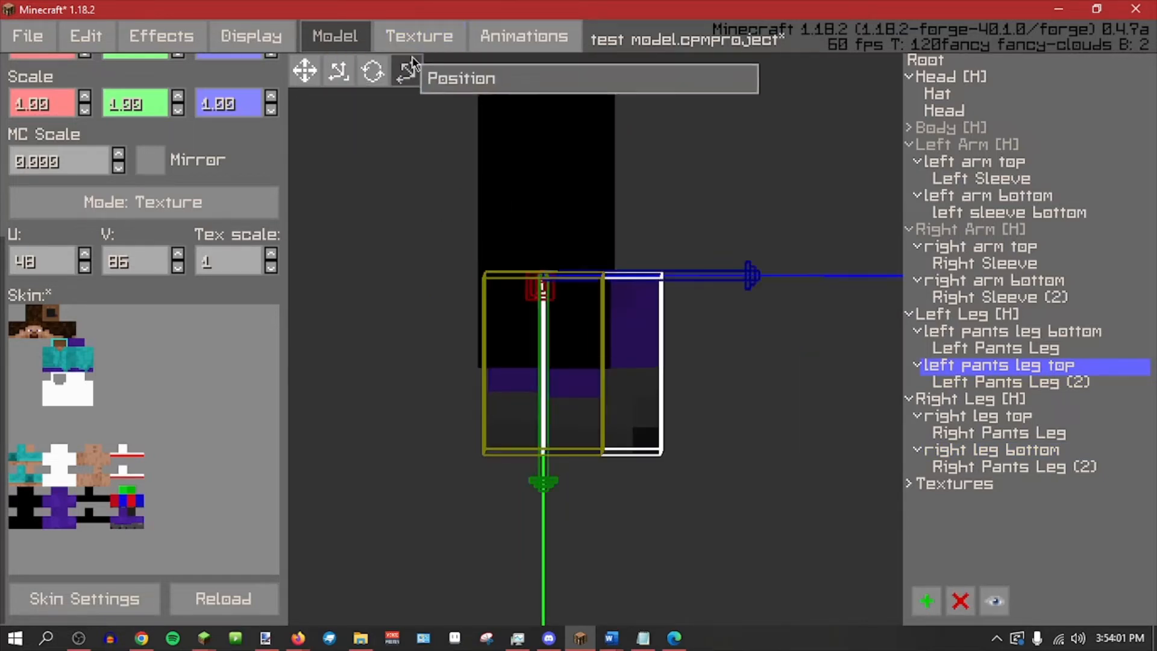
pyautogui.moveTo(715, 279); pyautogui.dragTo(661, 280)
pyautogui.click(434, 310)
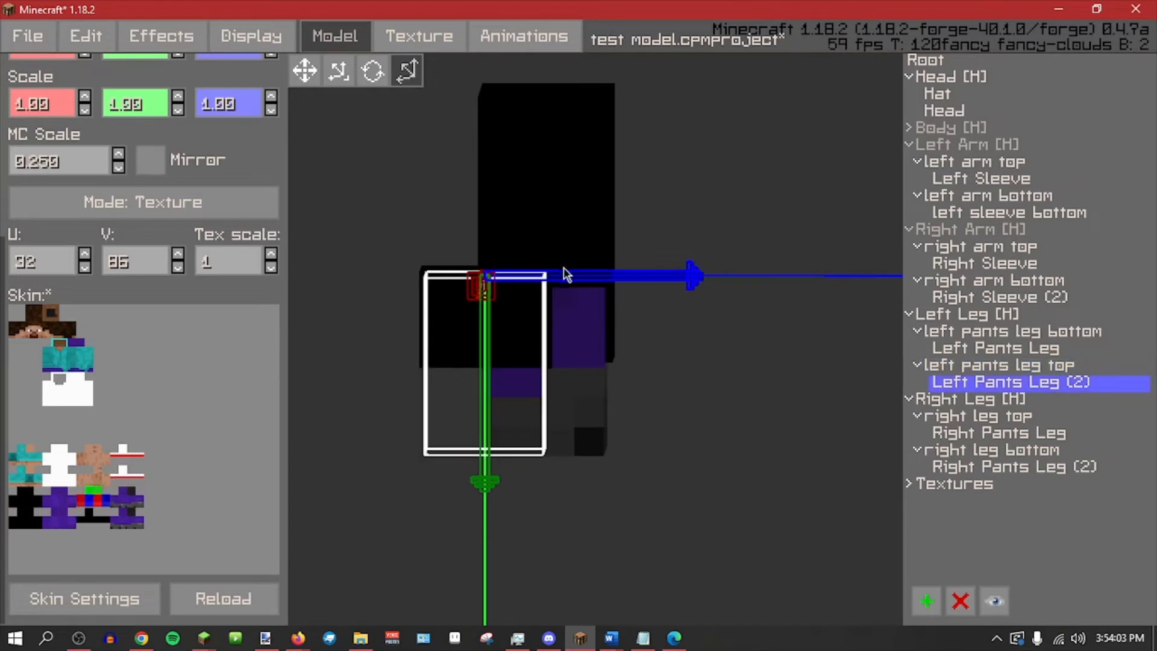
pyautogui.moveTo(563, 274); pyautogui.dragTo(651, 284)
pyautogui.click(999, 365)
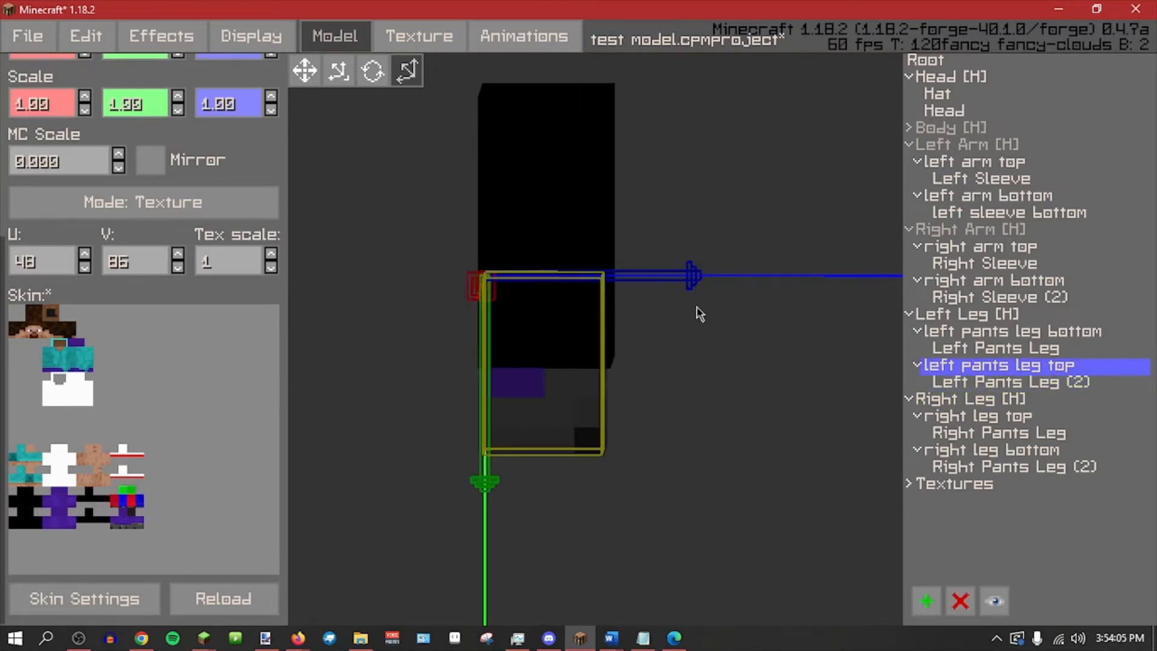
# Try bending the left knee by rotating the left pants leg top, undo the rotation, and save the project.
pyautogui.click(373, 71)
pyautogui.moveTo(515, 364); pyautogui.dragTo(564, 270)
pyautogui.hotkey('ctrl', 's')
pyautogui.hotkey('ctrl', 'z')
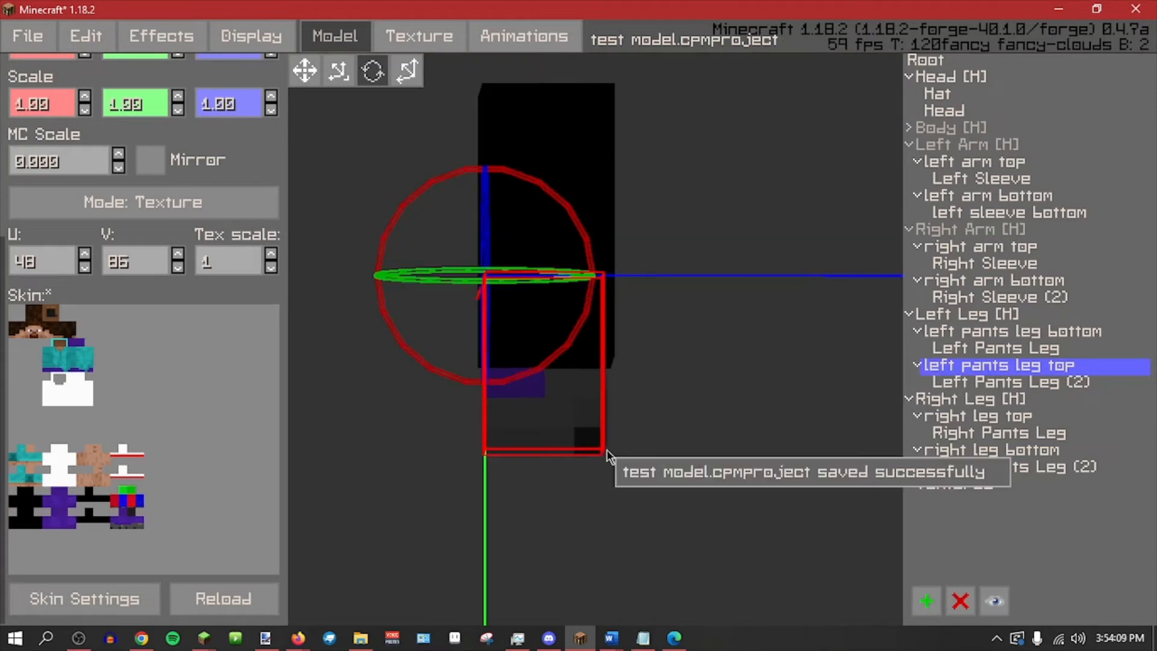
# Unhide the Left Arm, Body and Right Arm, and save the project with the whole model shown.
pyautogui.click(967, 145)
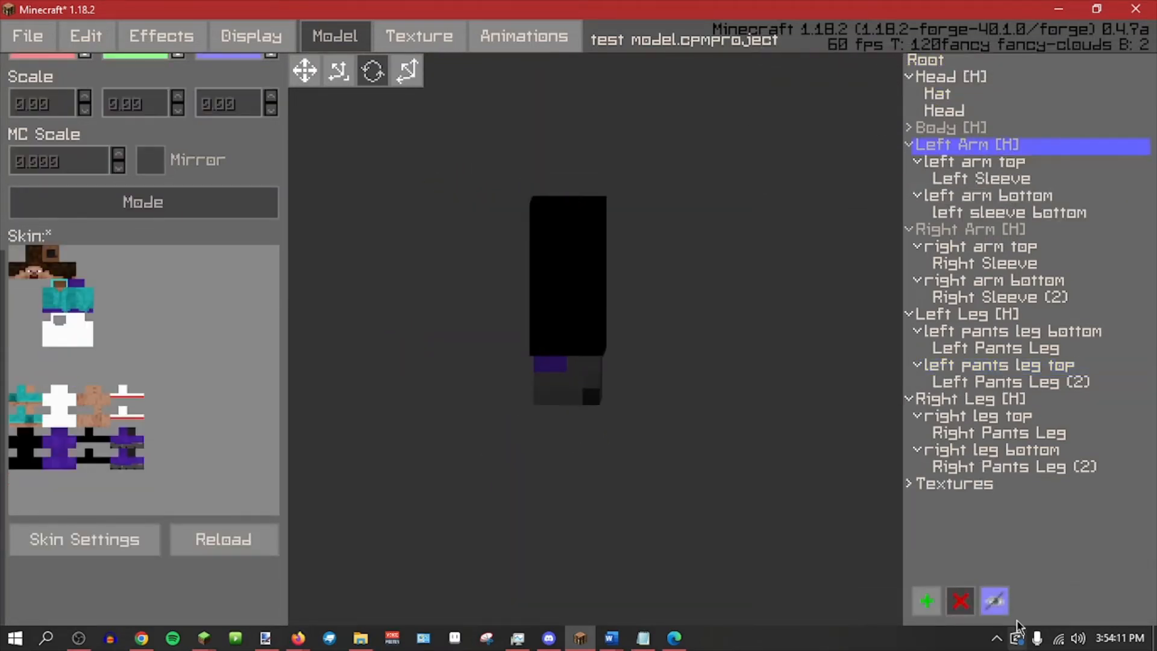
pyautogui.click(951, 127)
pyautogui.hotkey('ctrl', 's')
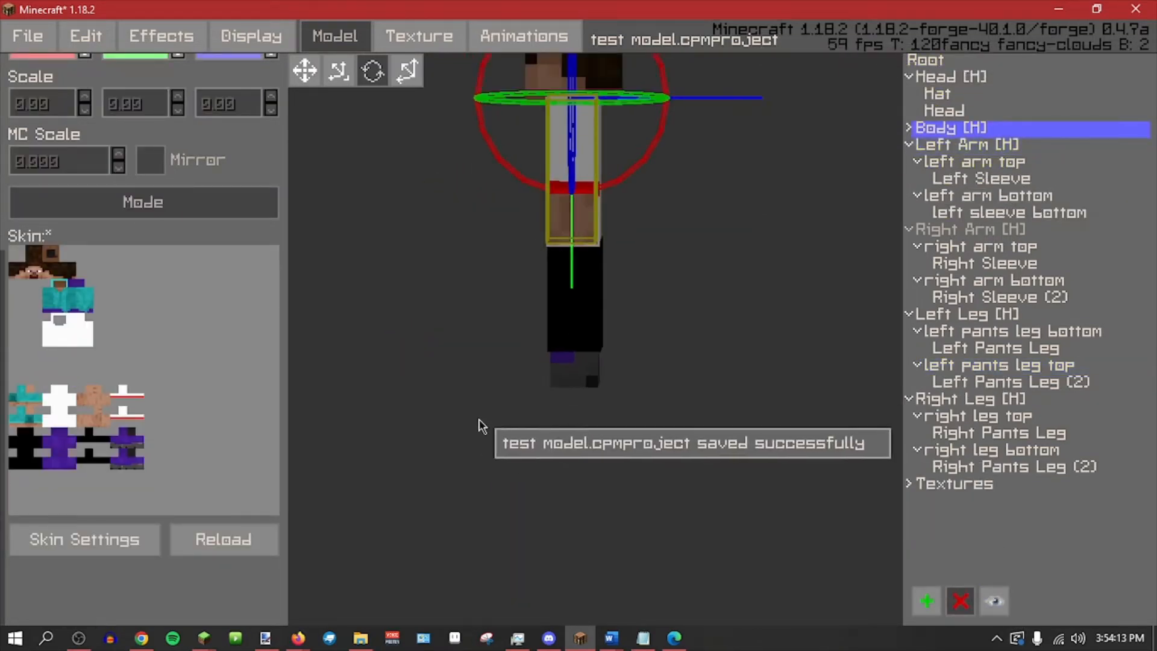
pyautogui.moveTo(481, 425); pyautogui.dragTo(786, 274, button='right')
pyautogui.click(958, 229)
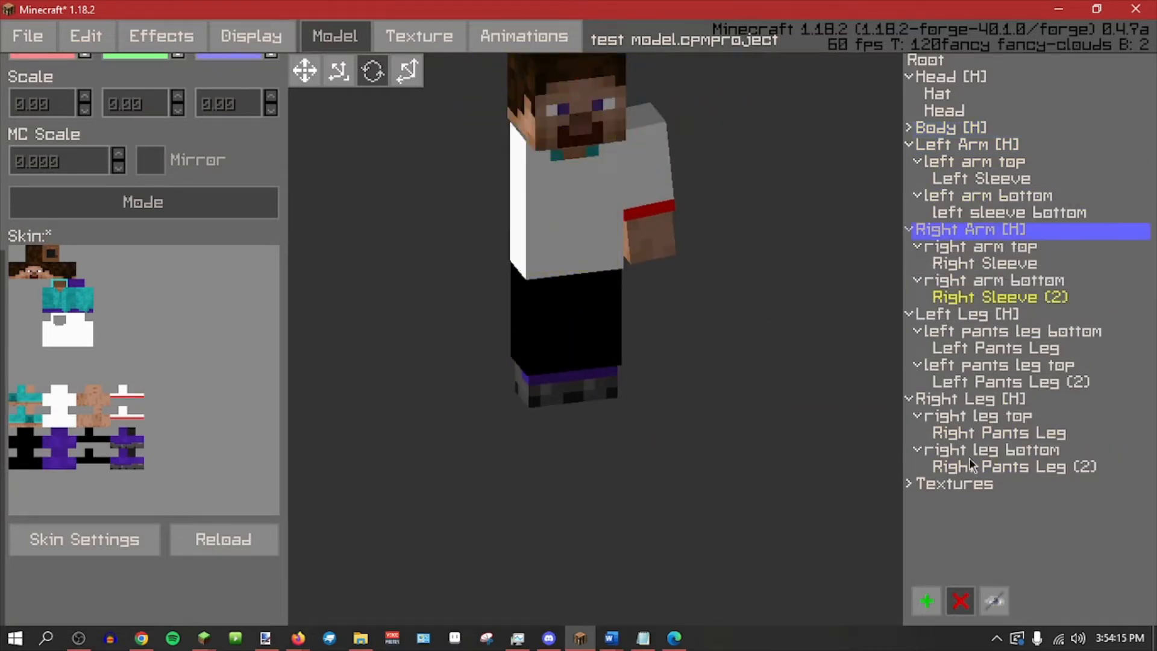
pyautogui.moveTo(892, 440); pyautogui.dragTo(615, 392, button='right')
pyautogui.hotkey('ctrl', 's')
pyautogui.click(963, 56)
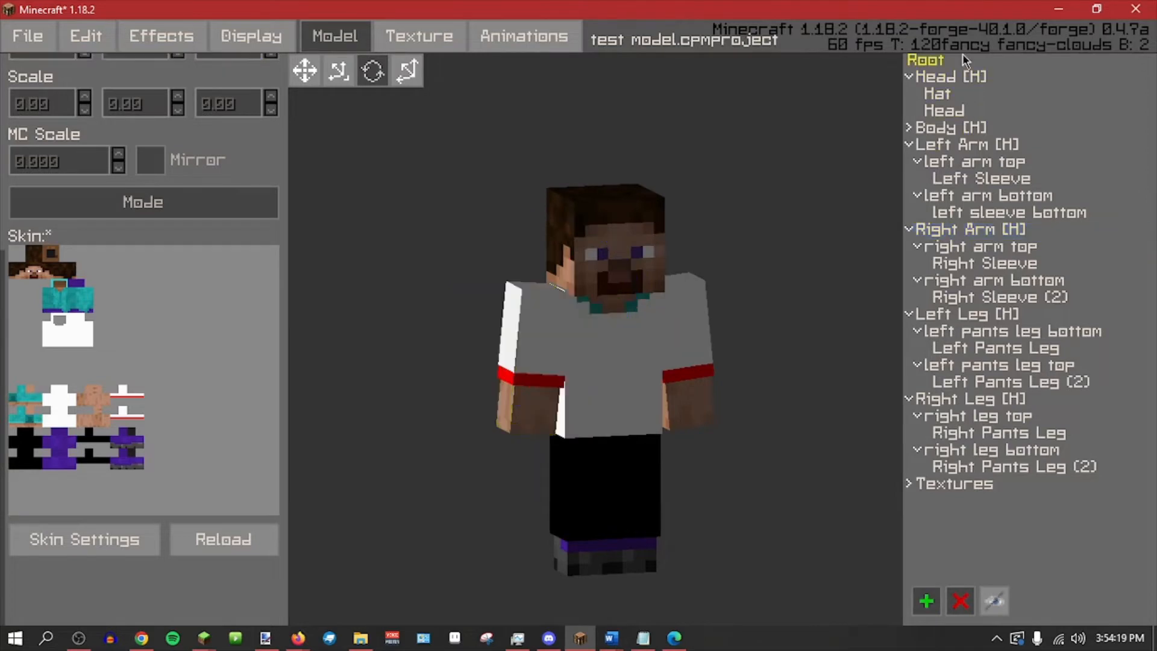
pyautogui.hotkey('ctrl', 's')
pyautogui.moveTo(847, 165); pyautogui.dragTo(752, 286, button='right')
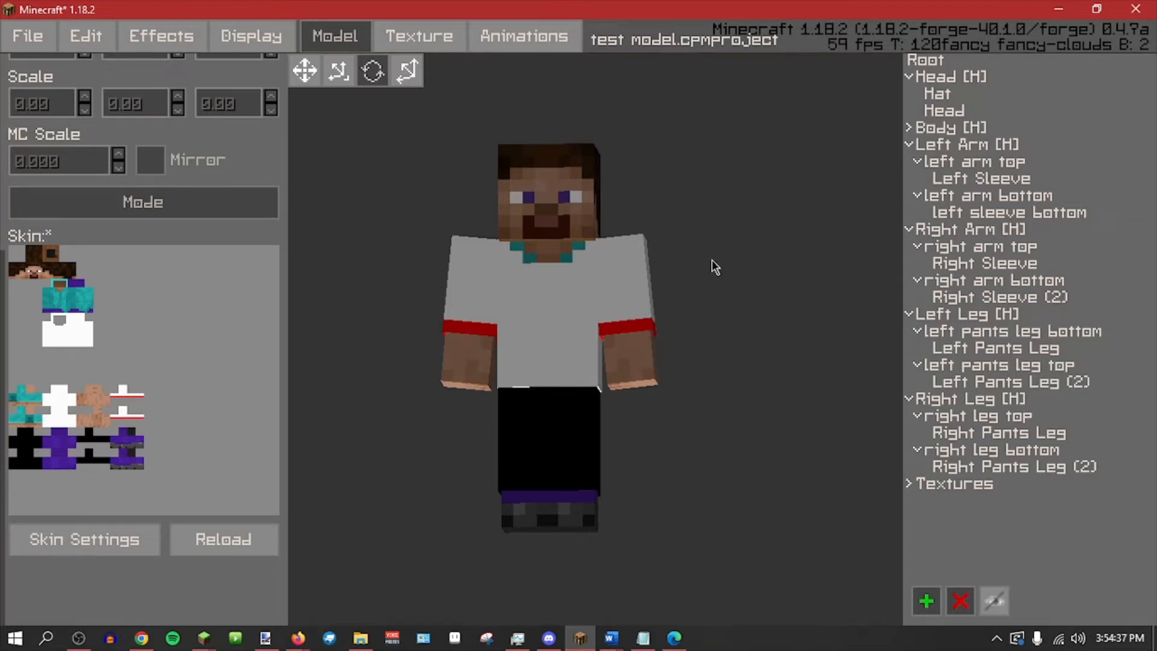
# Add the Held Item Position parts to the model.
pyautogui.click(138, 26)
pyautogui.click(103, 36)
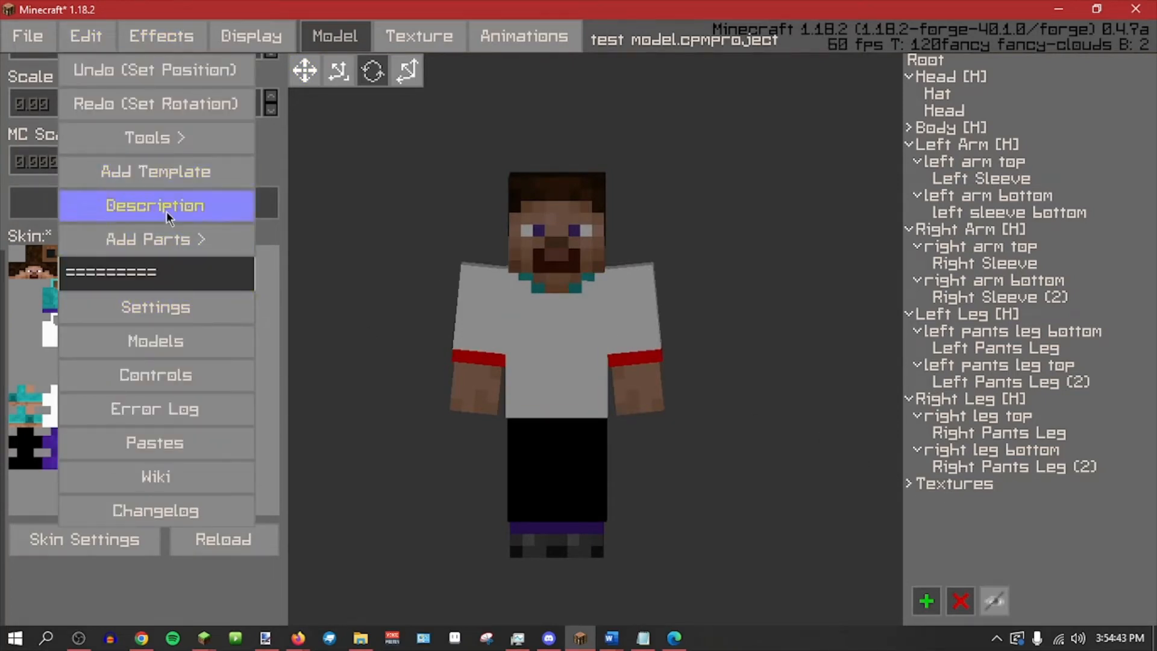
pyautogui.moveTo(164, 240)
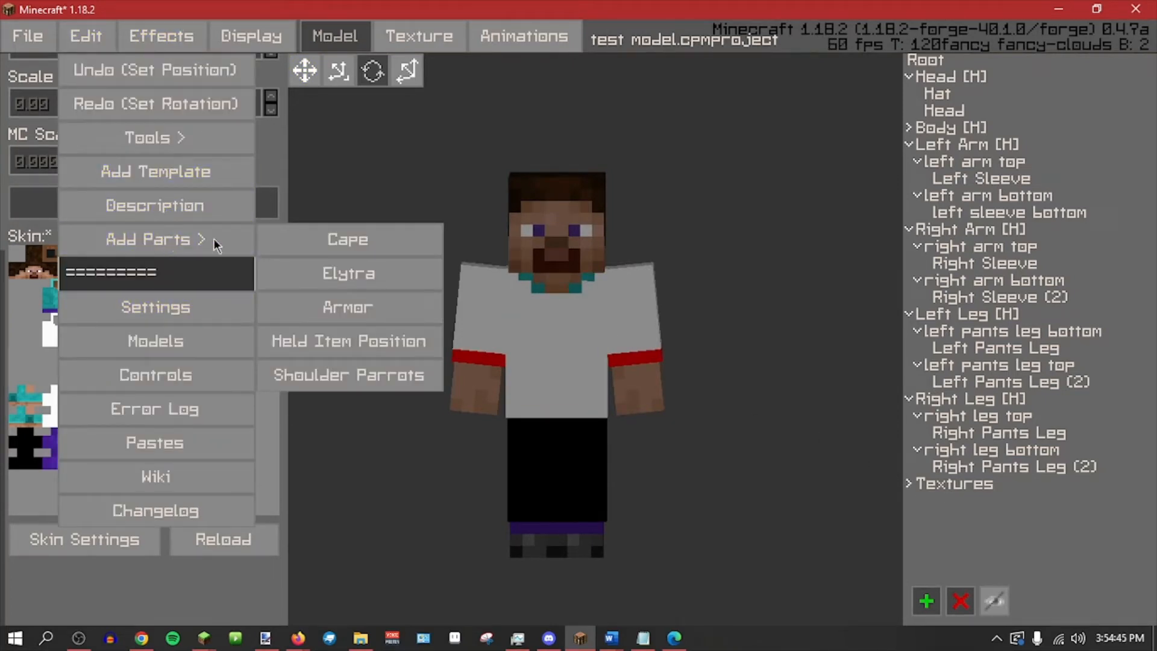
pyautogui.click(405, 342)
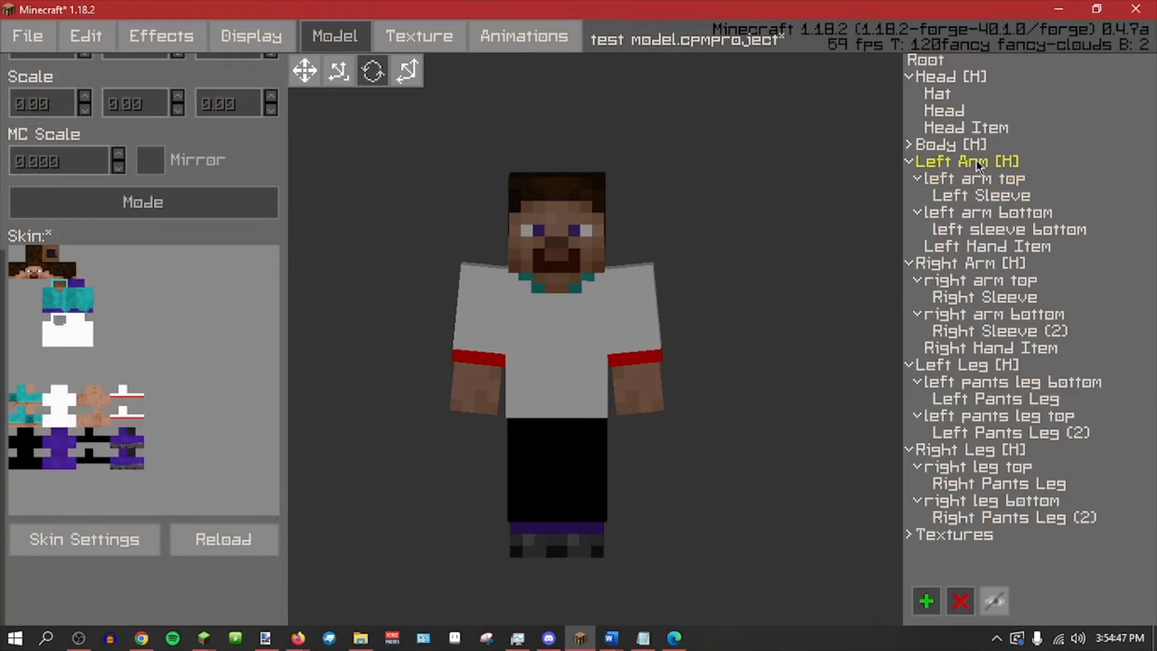
# Select the Head Item, Left Hand Item and Right Hand Item in turn to check where their pivots sit.
pyautogui.click(979, 128)
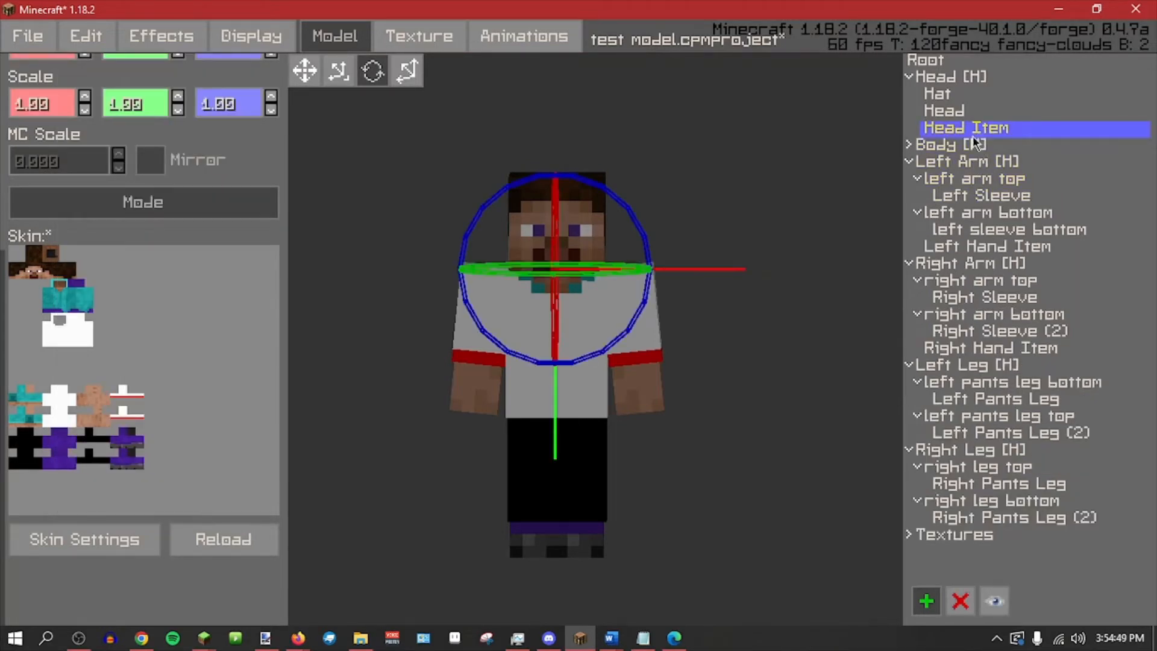
pyautogui.click(960, 247)
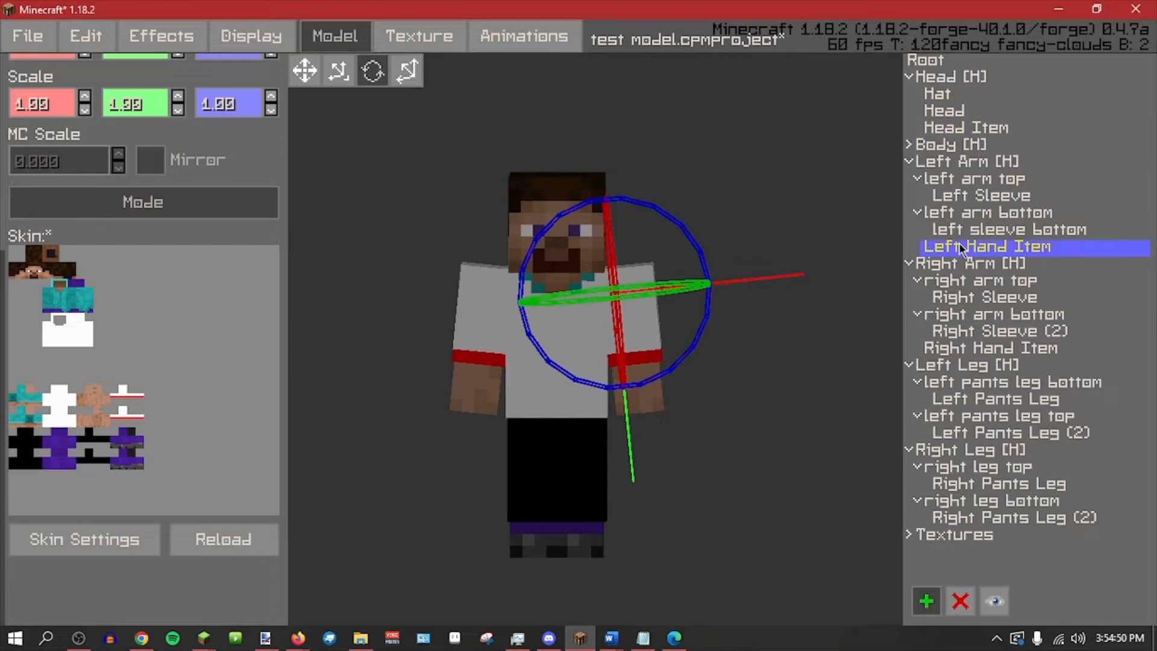
pyautogui.click(963, 349)
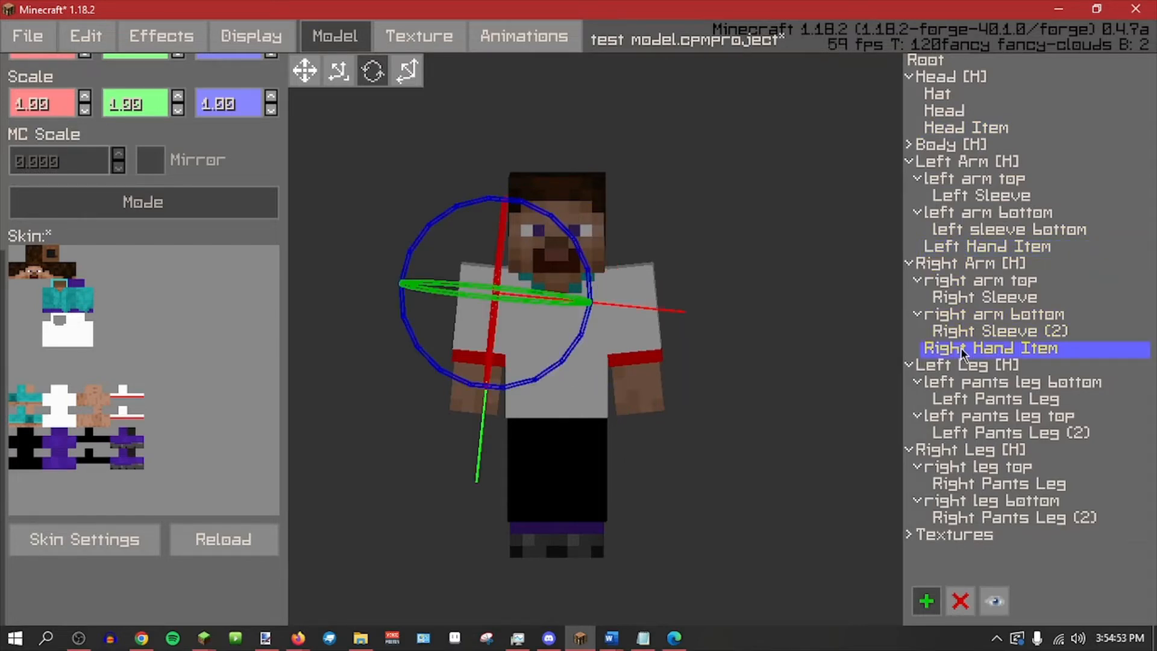
# Display a sword in the model's right hand and view the arm from the side.
pyautogui.click(235, 31)
pyautogui.moveTo(376, 476)
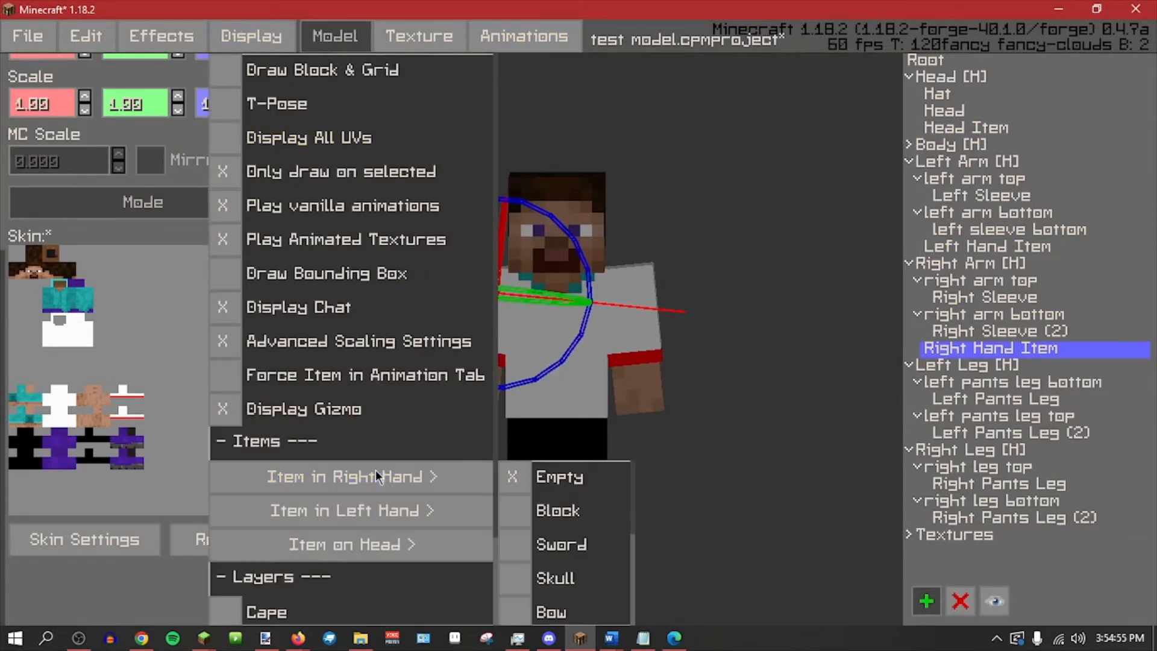
pyautogui.click(248, 41)
pyautogui.click(248, 40)
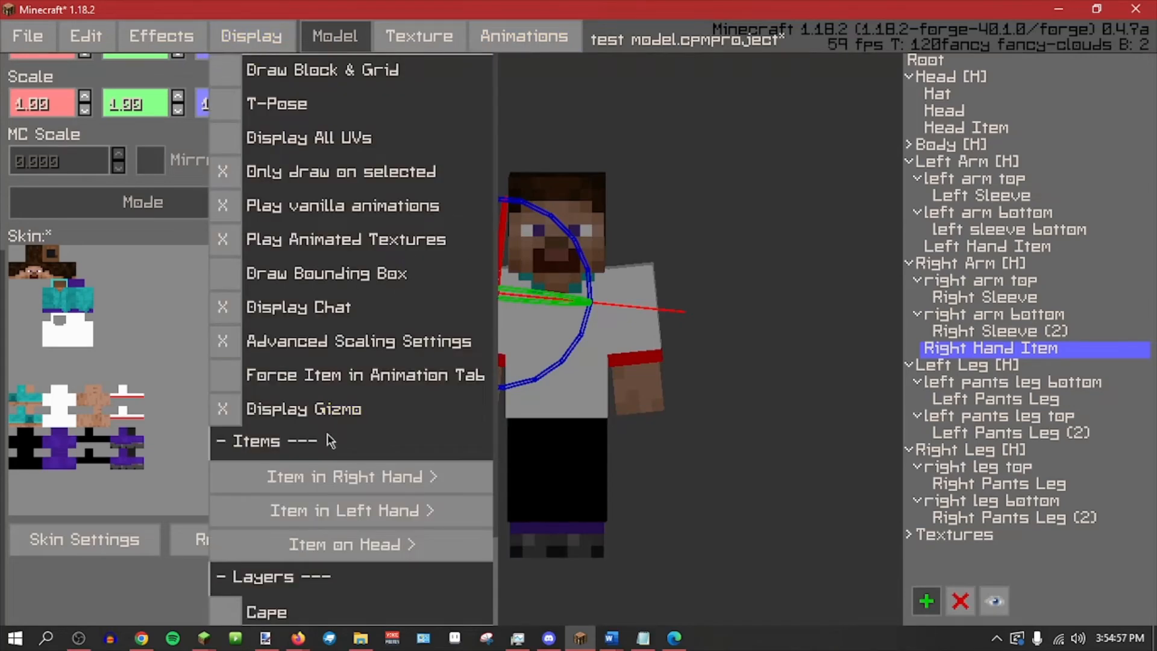
pyautogui.click(332, 470)
pyautogui.click(538, 548)
pyautogui.moveTo(423, 508); pyautogui.dragTo(708, 547, button='middle')
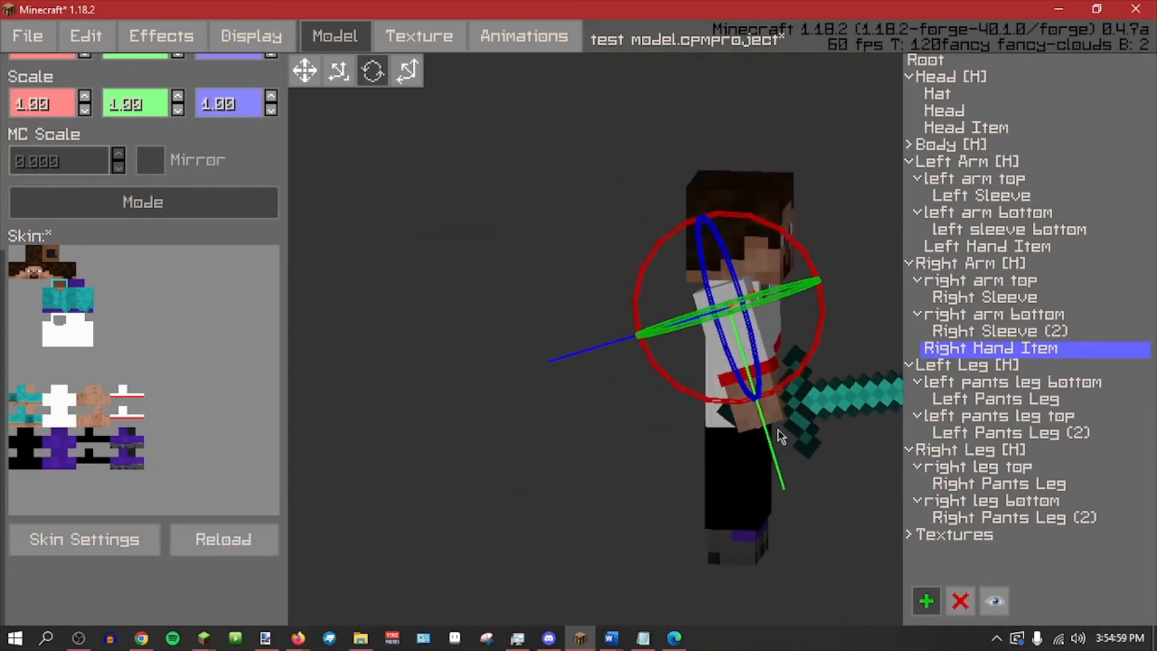
pyautogui.keyDown('shift'); pyautogui.moveTo(703, 402); pyautogui.dragTo(560, 363, button='middle'); pyautogui.keyUp('shift')
pyautogui.moveTo(868, 447); pyautogui.dragTo(834, 435, button='middle')
# Move the Right Hand Item into the right arm bottom group so it follows the forearm.
pyautogui.click(408, 77)
pyautogui.scroll(3, 492, 295)
pyautogui.moveTo(612, 388); pyautogui.dragTo(532, 374)
pyautogui.scroll(3, 811, 401)
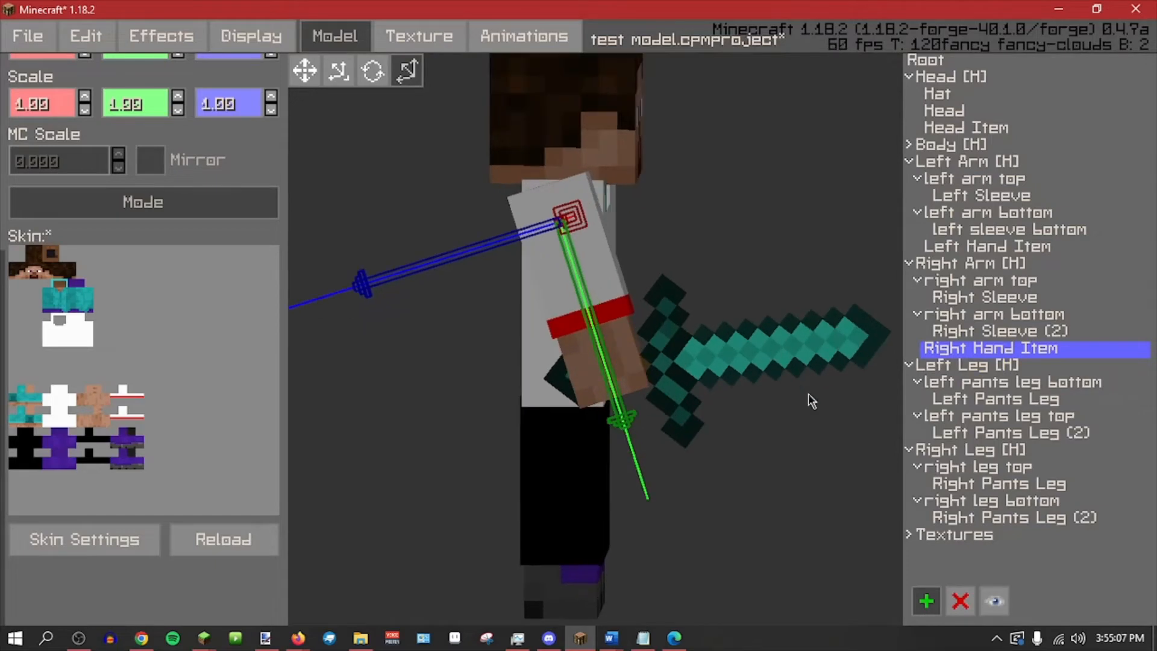
pyautogui.rightClick(957, 348)
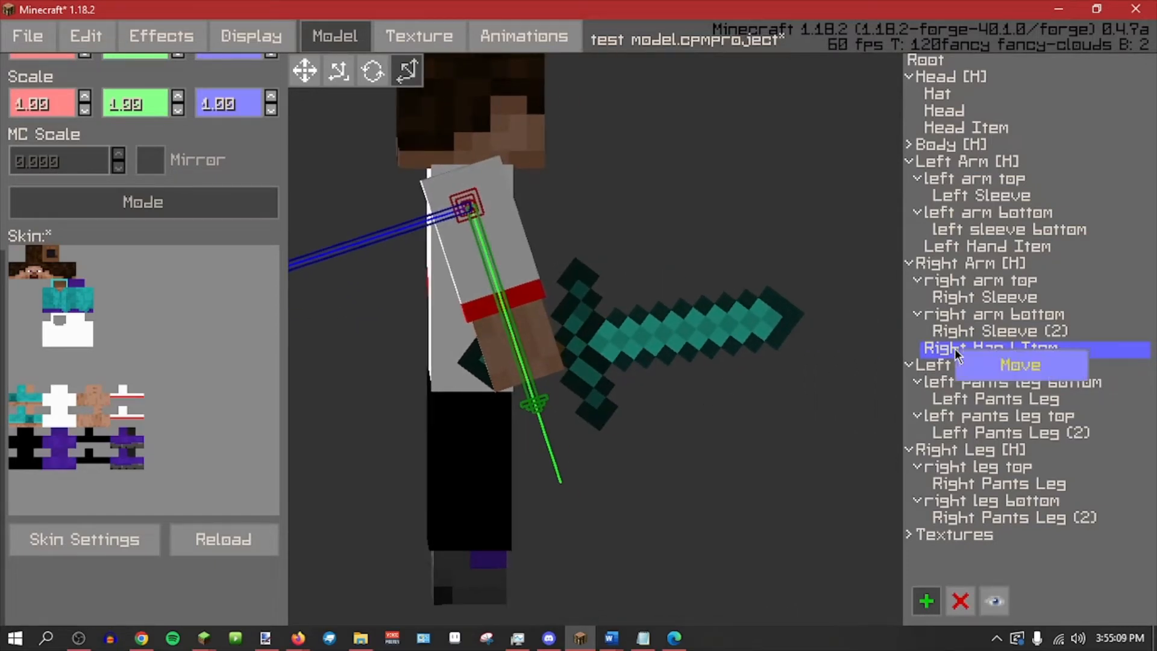
pyautogui.click(986, 377)
pyautogui.rightClick(986, 322)
pyautogui.click(1003, 334)
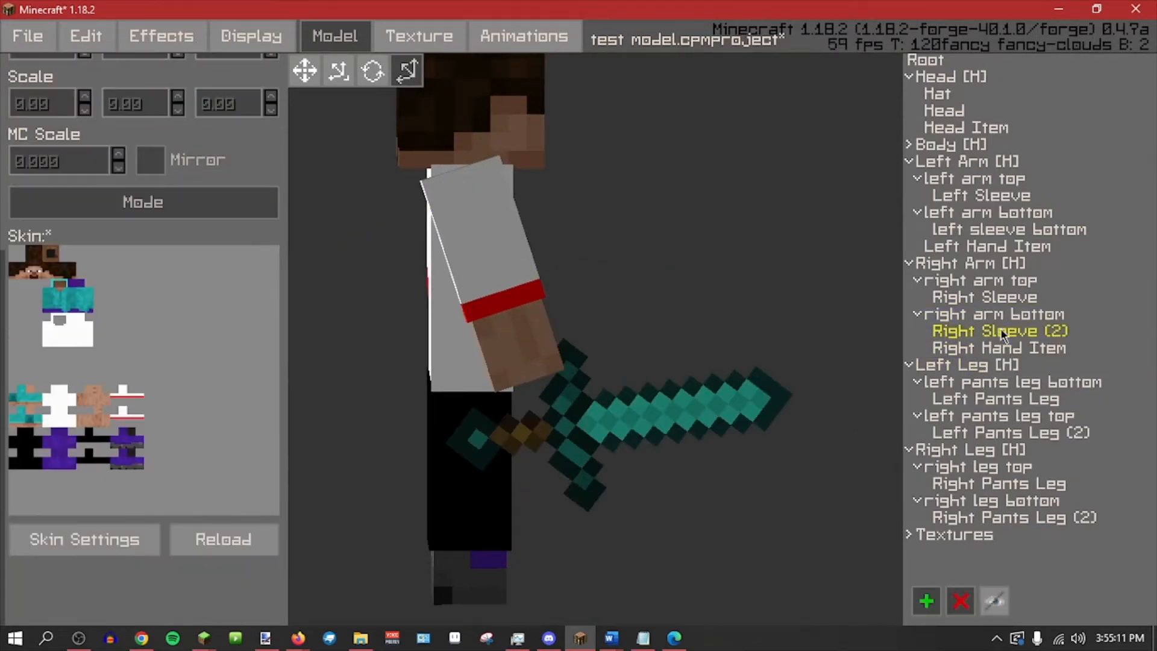
# Raise the Right Hand Item along its Y axis until the sword's handle sits in the right hand.
pyautogui.click(936, 353)
pyautogui.moveTo(494, 376); pyautogui.dragTo(469, 274)
pyautogui.moveTo(399, 214)
pyautogui.mouseDown()
pyautogui.moveTo(422, 203)
pyautogui.moveTo(400, 212)
pyautogui.mouseUp()
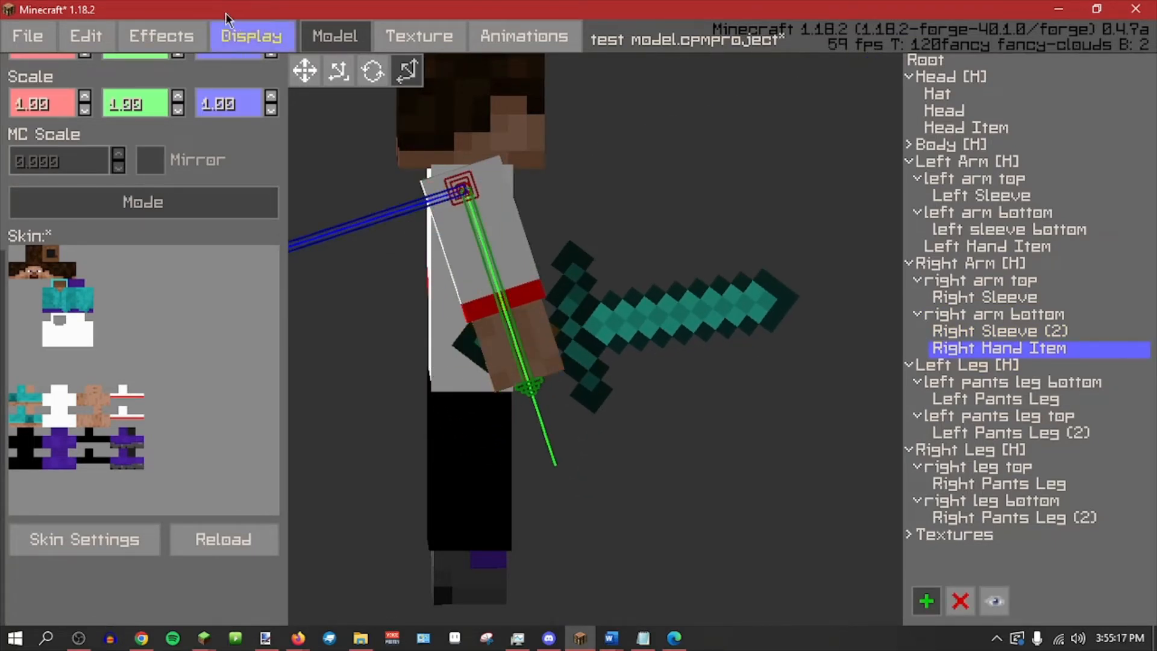
# Display a sword in the model's left hand and turn the view to the left arm.
pyautogui.click(251, 36)
pyautogui.moveTo(405, 510)
pyautogui.click(534, 545)
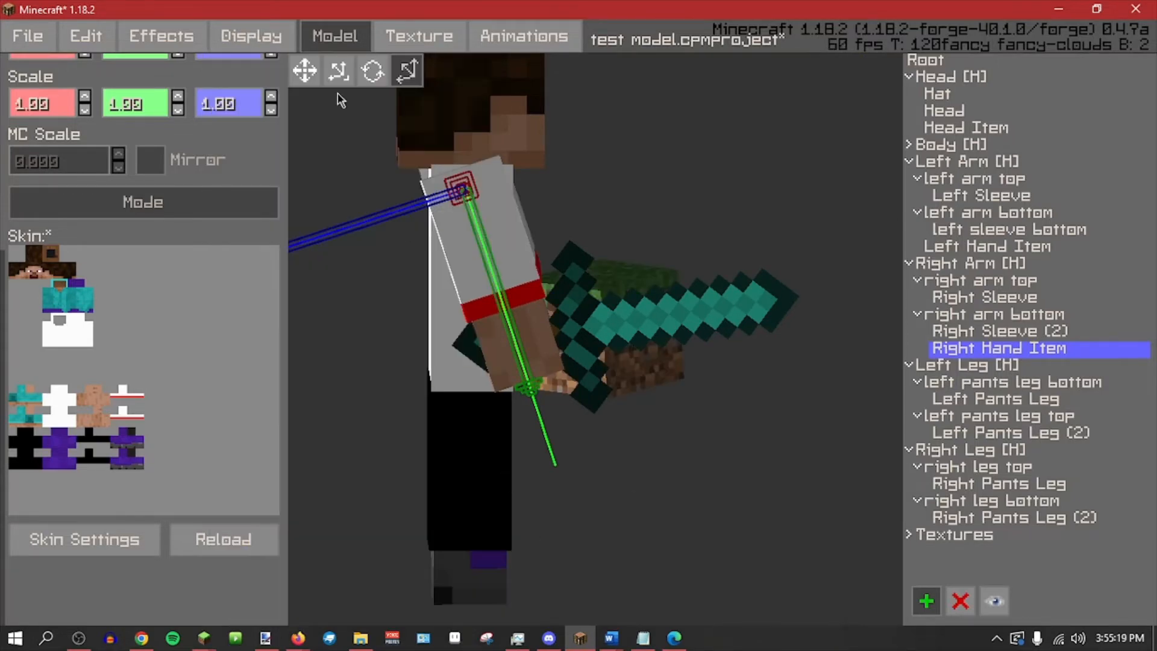
pyautogui.click(254, 39)
pyautogui.click(422, 513)
pyautogui.click(565, 583)
pyautogui.moveTo(569, 592); pyautogui.dragTo(383, 548, button='middle')
# Move the Left Hand Item into the left arm bottom group.
pyautogui.click(958, 249)
pyautogui.rightClick(959, 250)
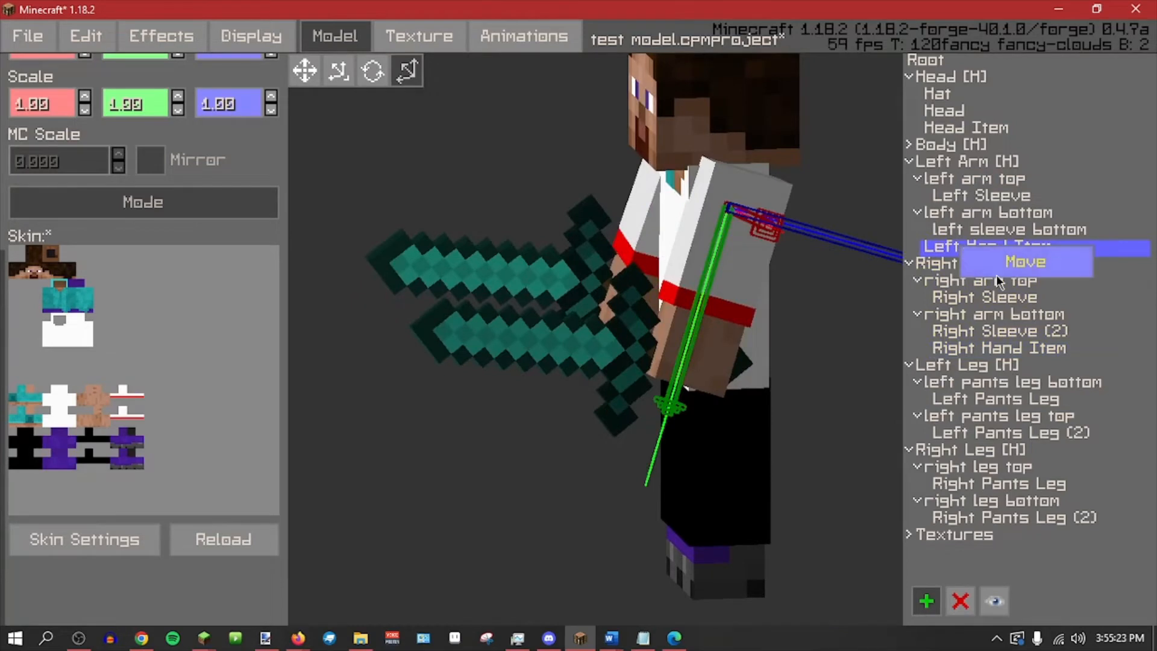
pyautogui.click(964, 258)
pyautogui.click(978, 218)
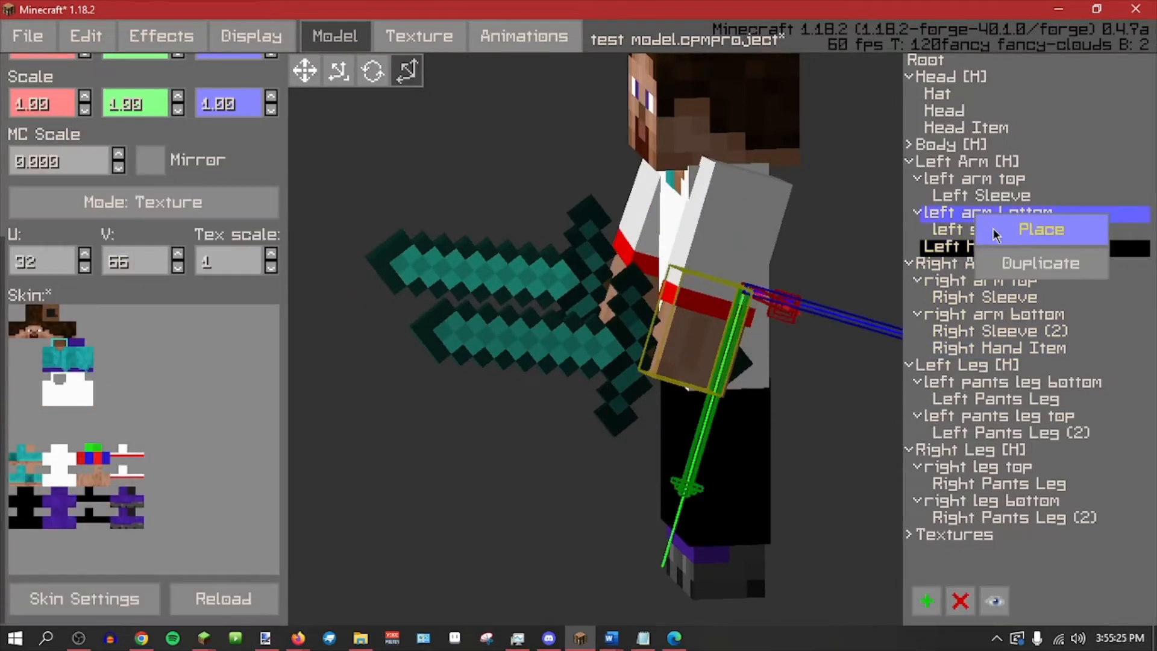
pyautogui.click(996, 232)
# Shift the Left Hand Item along its Y and Z axes until the sword's handle sits in the left hand.
pyautogui.click(995, 246)
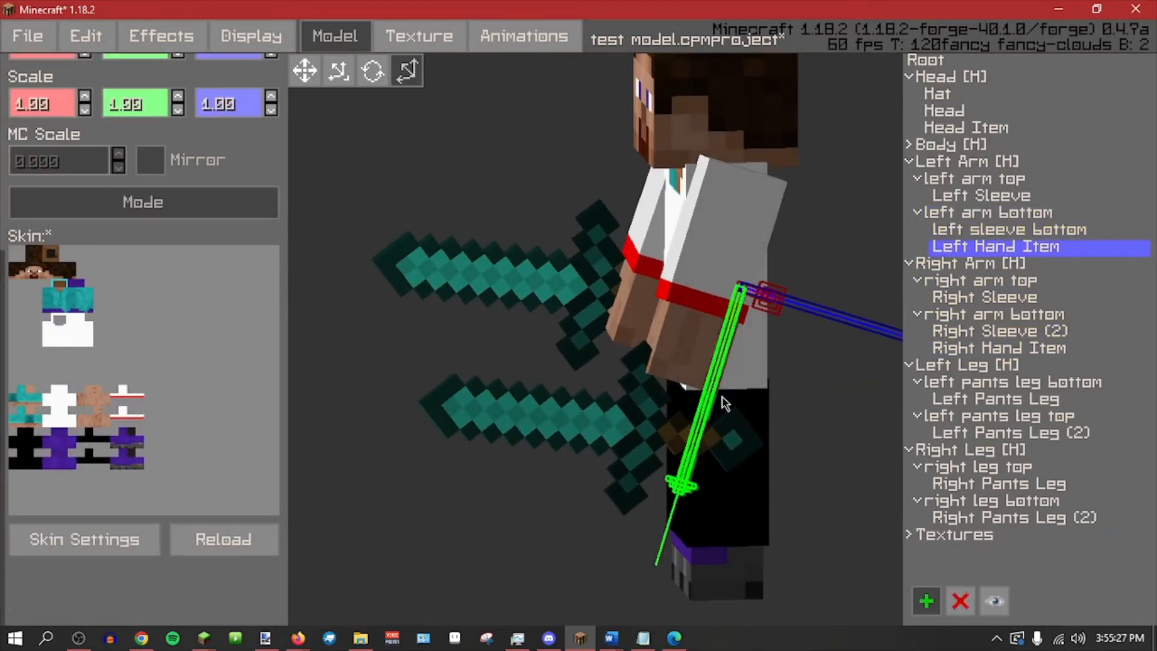
pyautogui.moveTo(720, 396); pyautogui.dragTo(750, 311)
pyautogui.moveTo(763, 330); pyautogui.dragTo(723, 326, button='middle')
pyautogui.moveTo(845, 228); pyautogui.dragTo(811, 219)
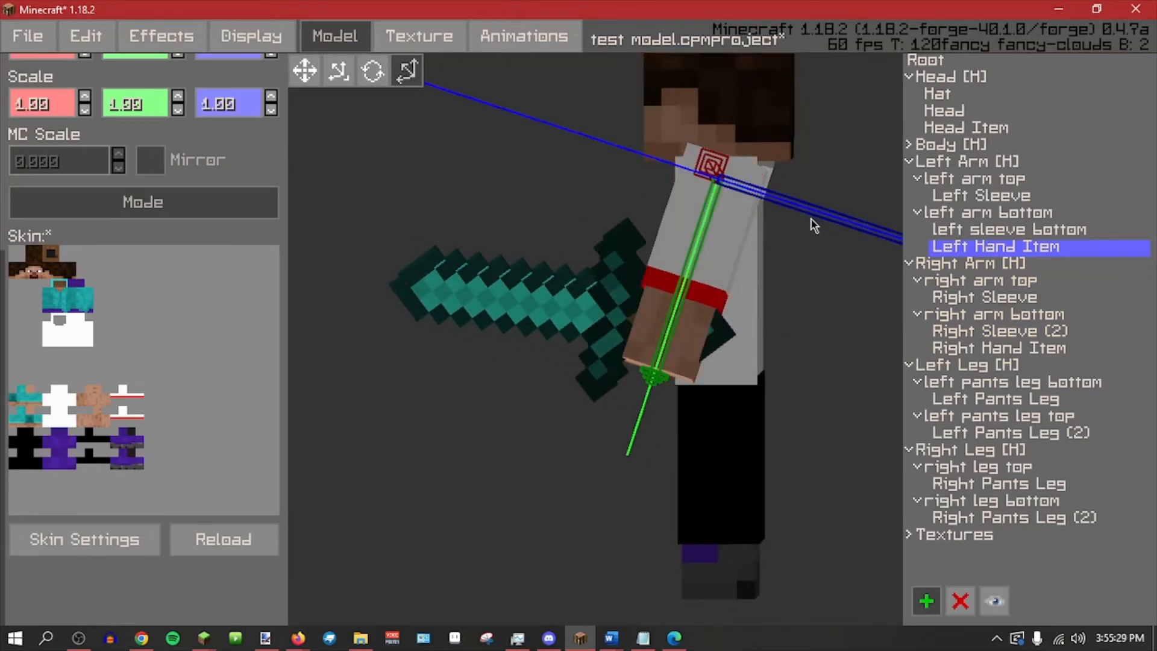
pyautogui.moveTo(669, 341); pyautogui.dragTo(675, 324)
# Compare the left and right hand items' alignment from the front and save the project.
pyautogui.moveTo(512, 472); pyautogui.dragTo(687, 459, button='middle')
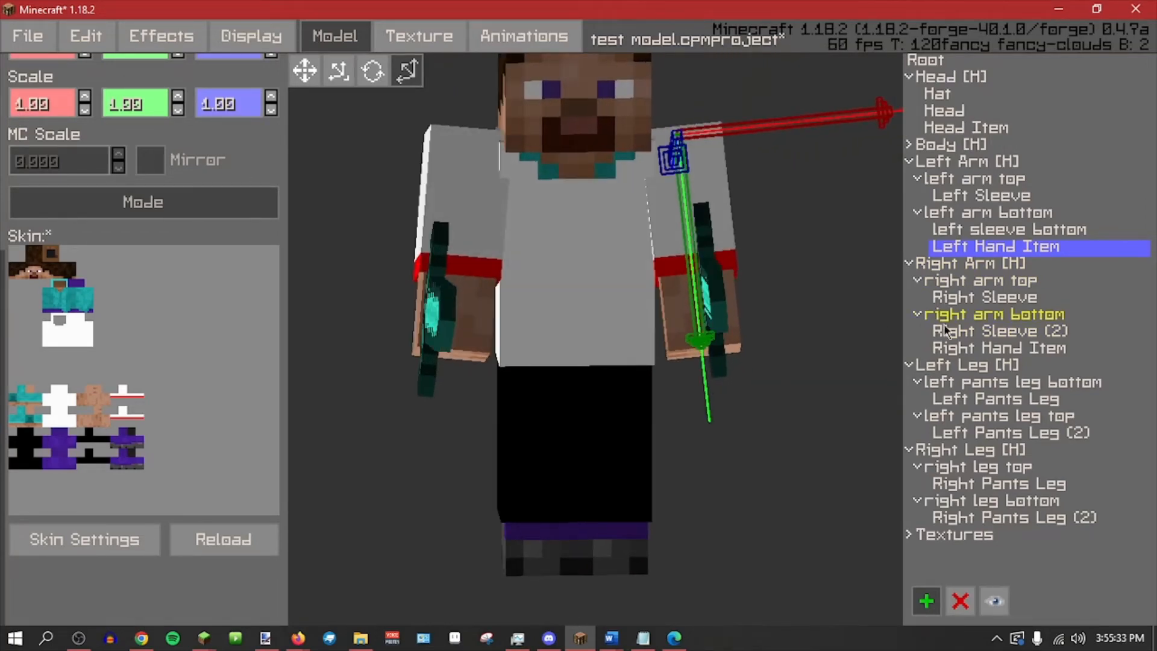
pyautogui.click(968, 350)
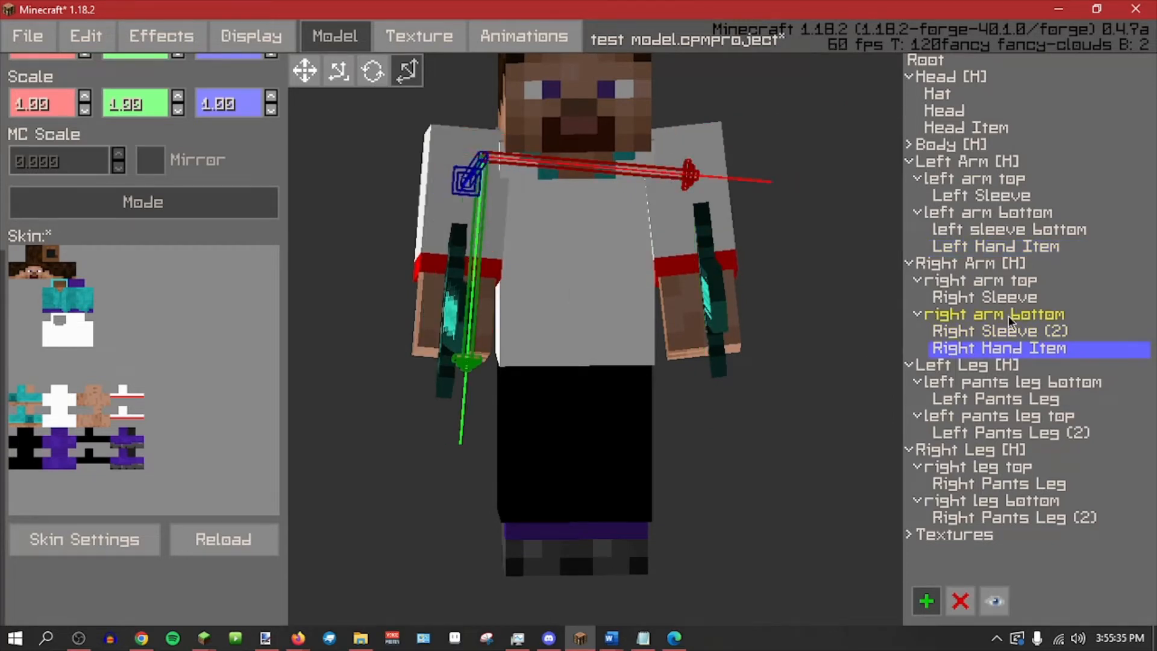
pyautogui.click(998, 248)
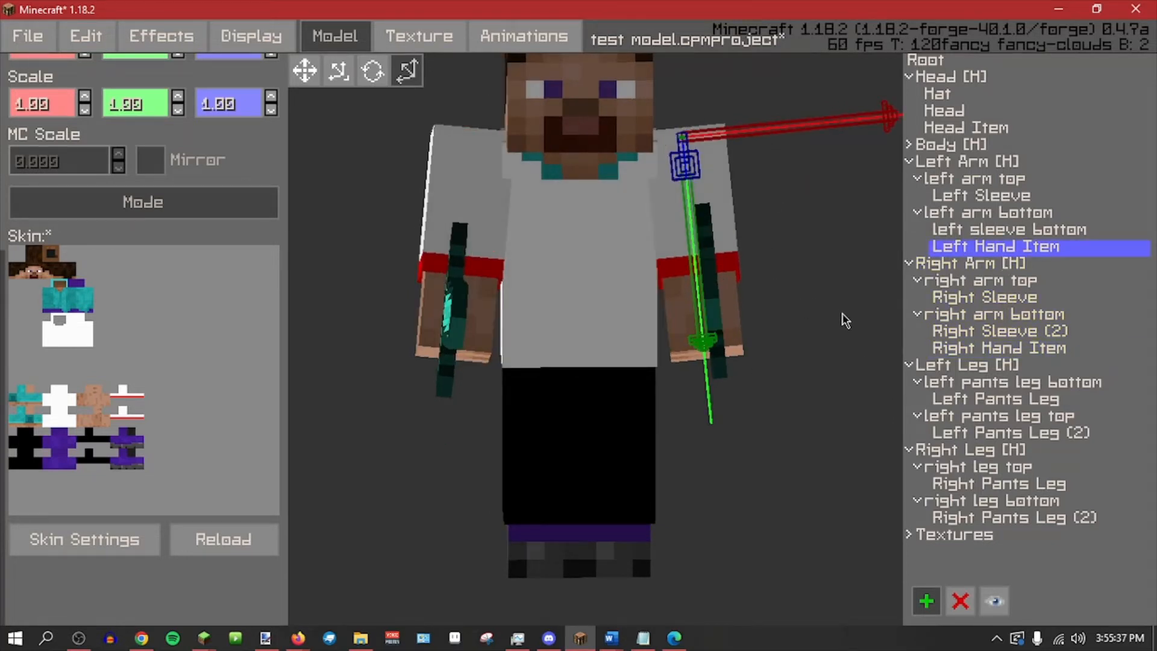
pyautogui.hotkey('ctrl', 's')
pyautogui.scroll(-3, 774, 402)
pyautogui.click(772, 398)
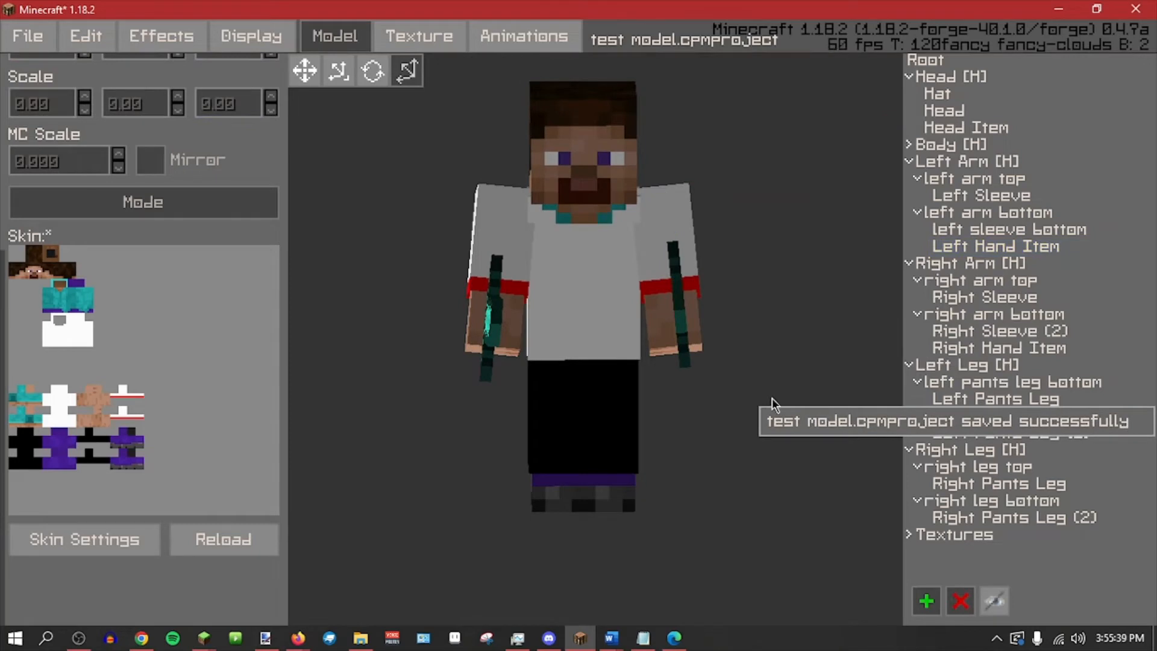
# Compare the position values of the Left and Right Hand Items and of their parent arm bottom and sleeve parts.
pyautogui.click(985, 352)
pyautogui.scroll(5, 277, 263)
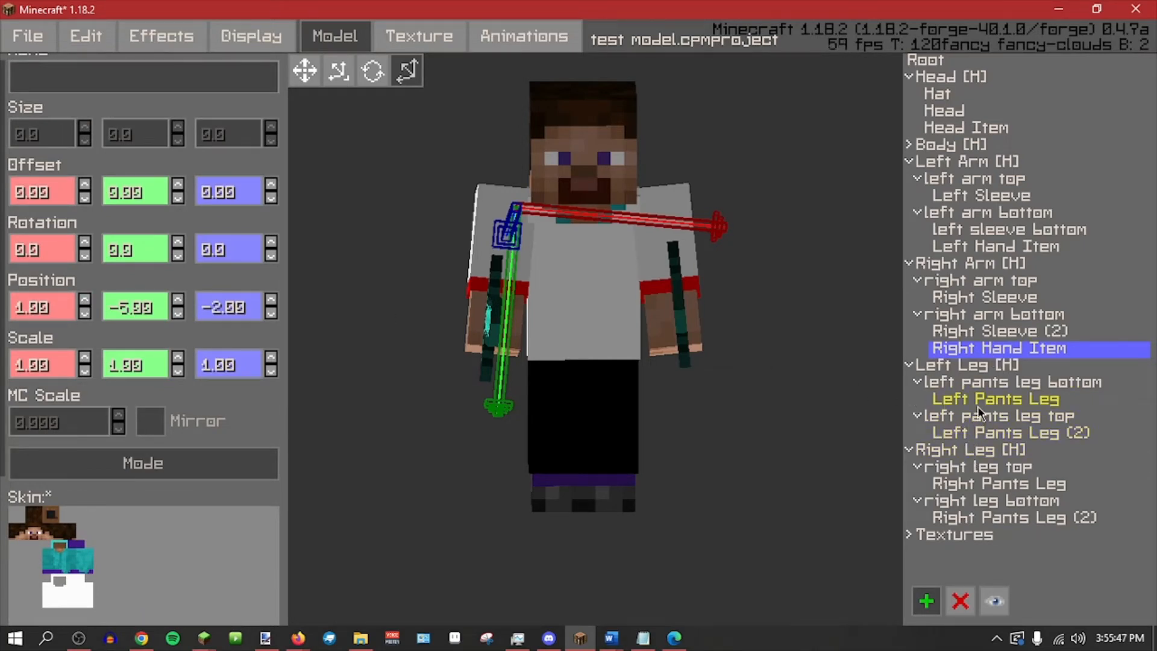
pyautogui.click(992, 247)
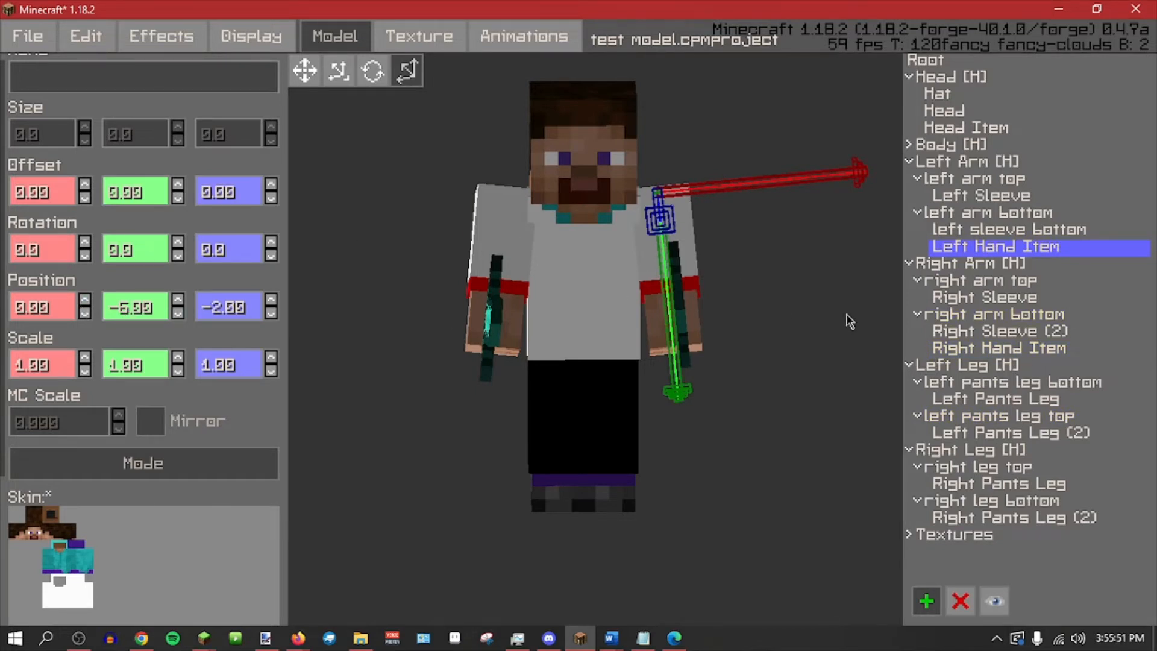
pyautogui.click(955, 356)
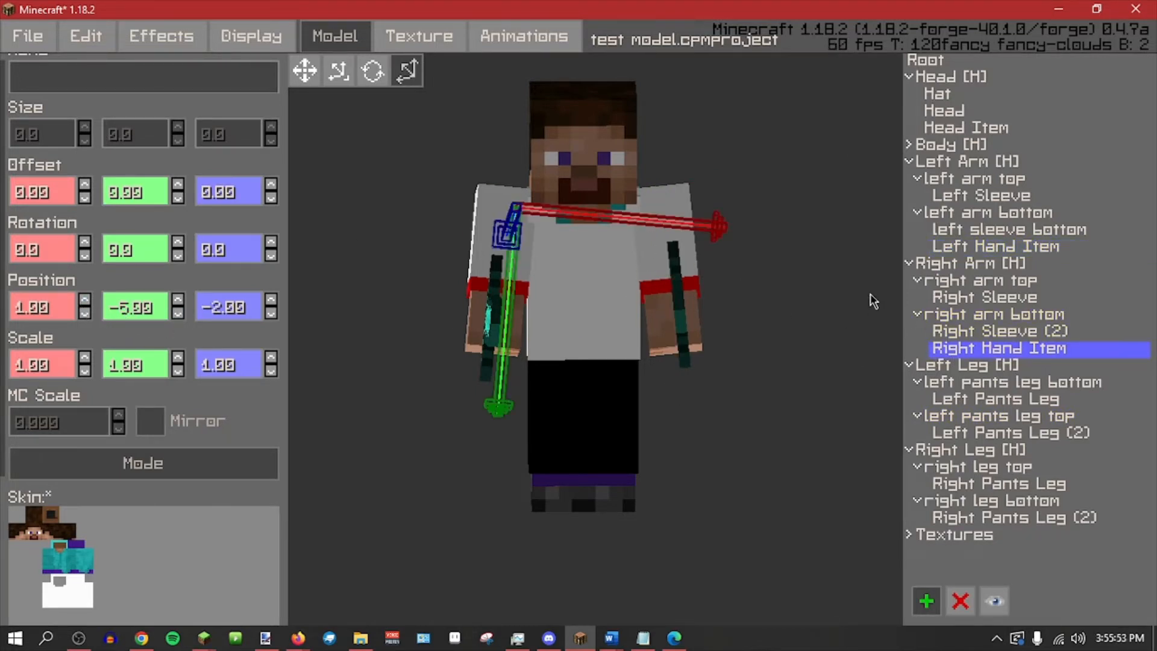
pyautogui.click(950, 247)
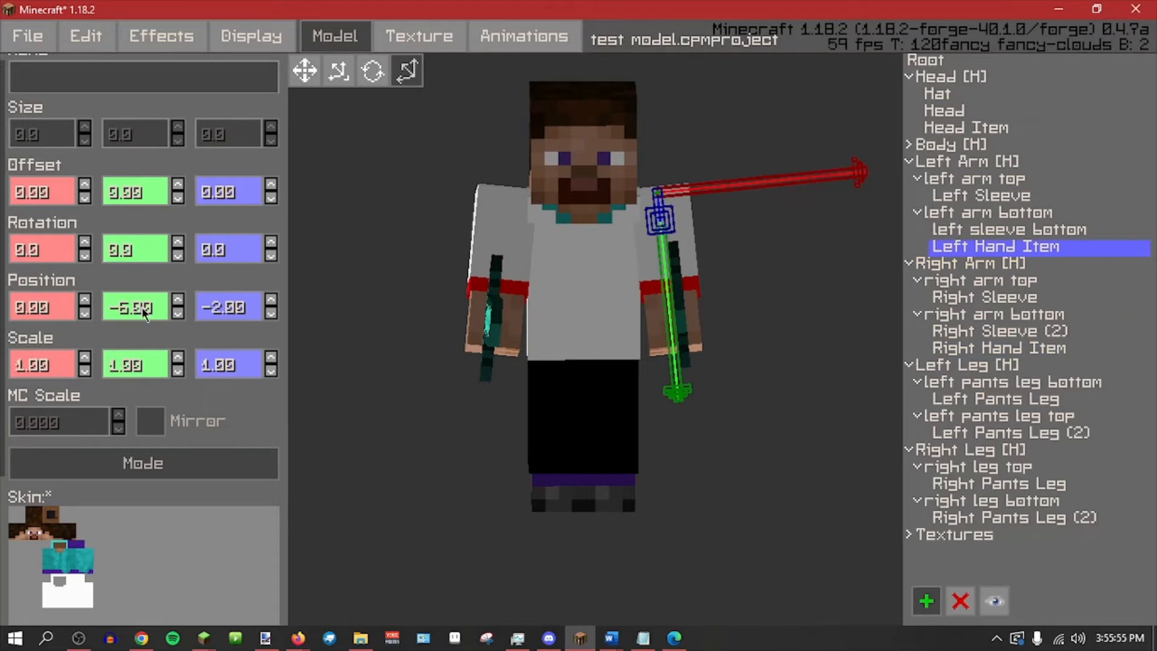
pyautogui.click(988, 349)
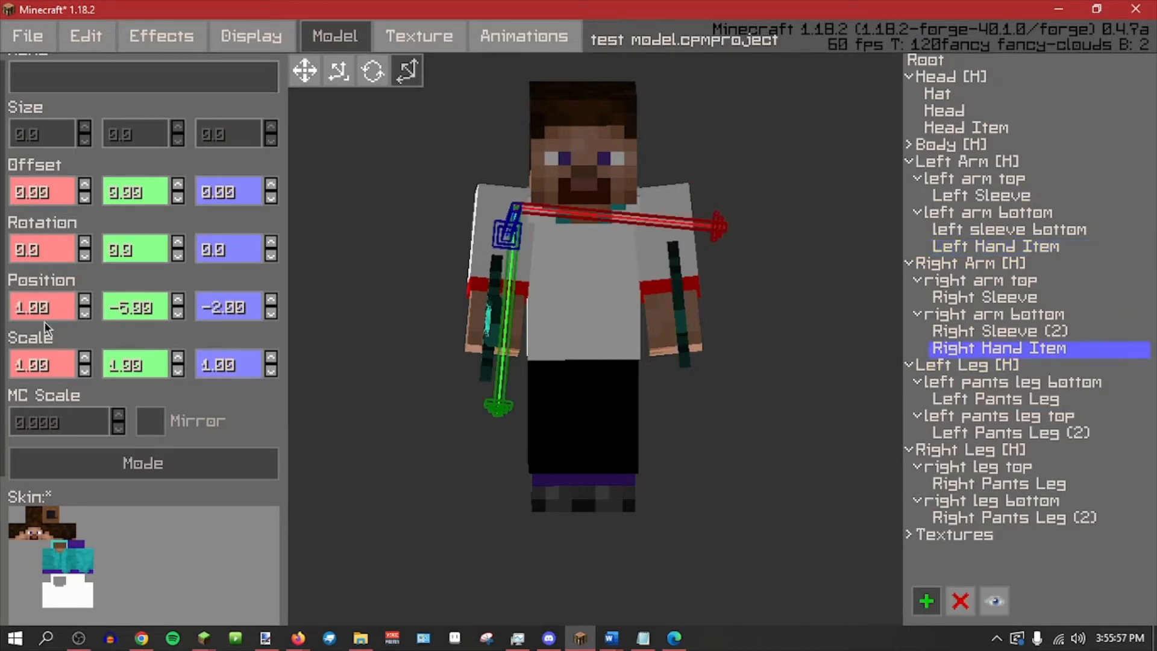
pyautogui.click(964, 316)
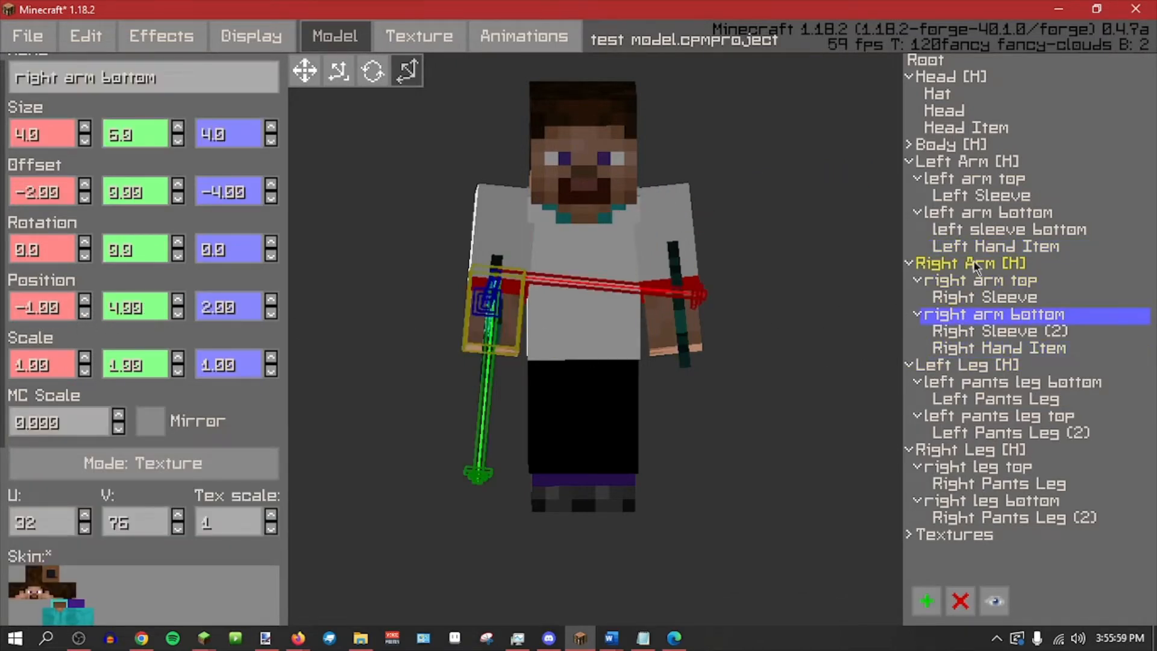
pyautogui.click(982, 215)
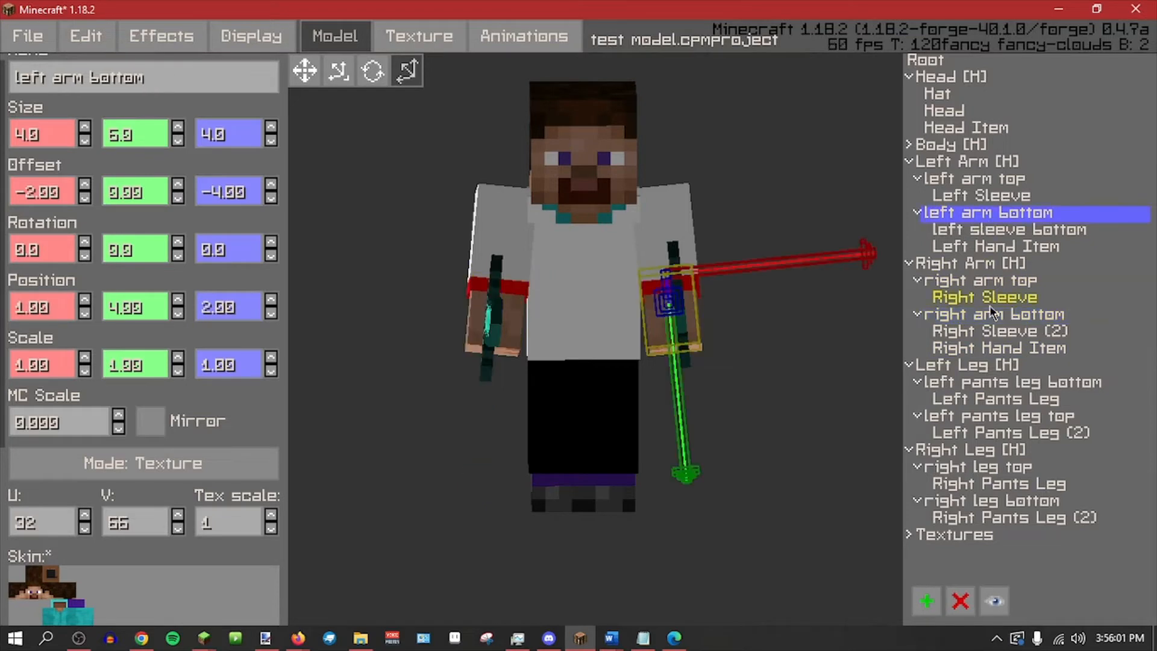
pyautogui.click(978, 315)
pyautogui.click(980, 329)
pyautogui.click(978, 232)
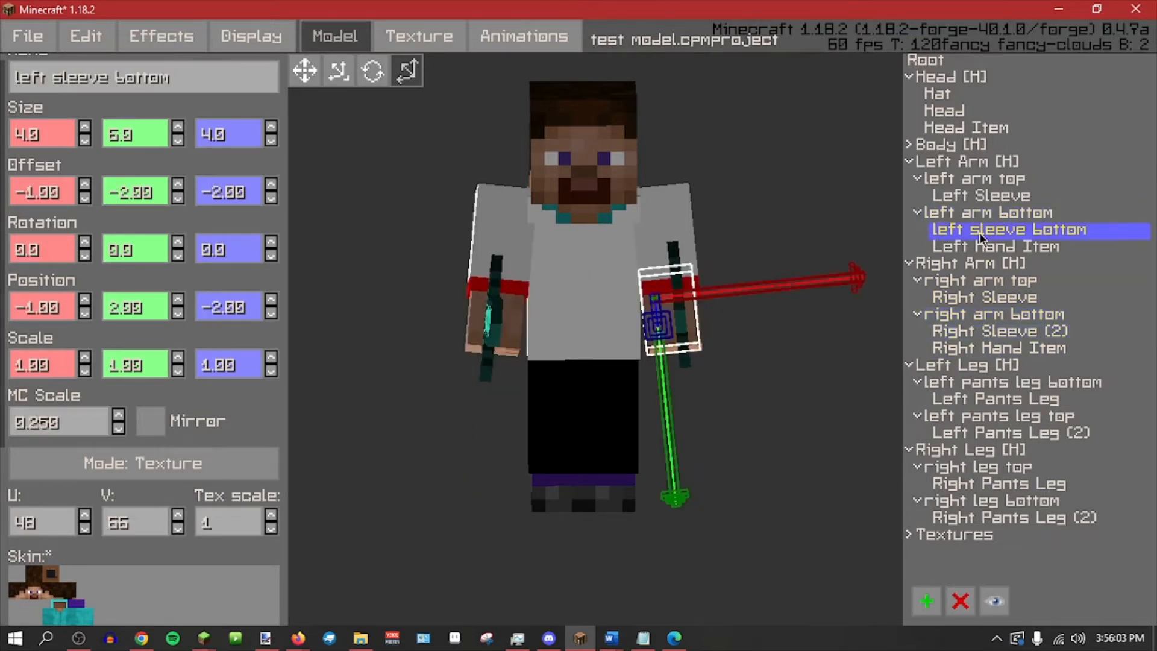
# Set the Right Hand Item's position to X 0, Y -6 to match the left one.
pyautogui.click(981, 348)
pyautogui.click(85, 314)
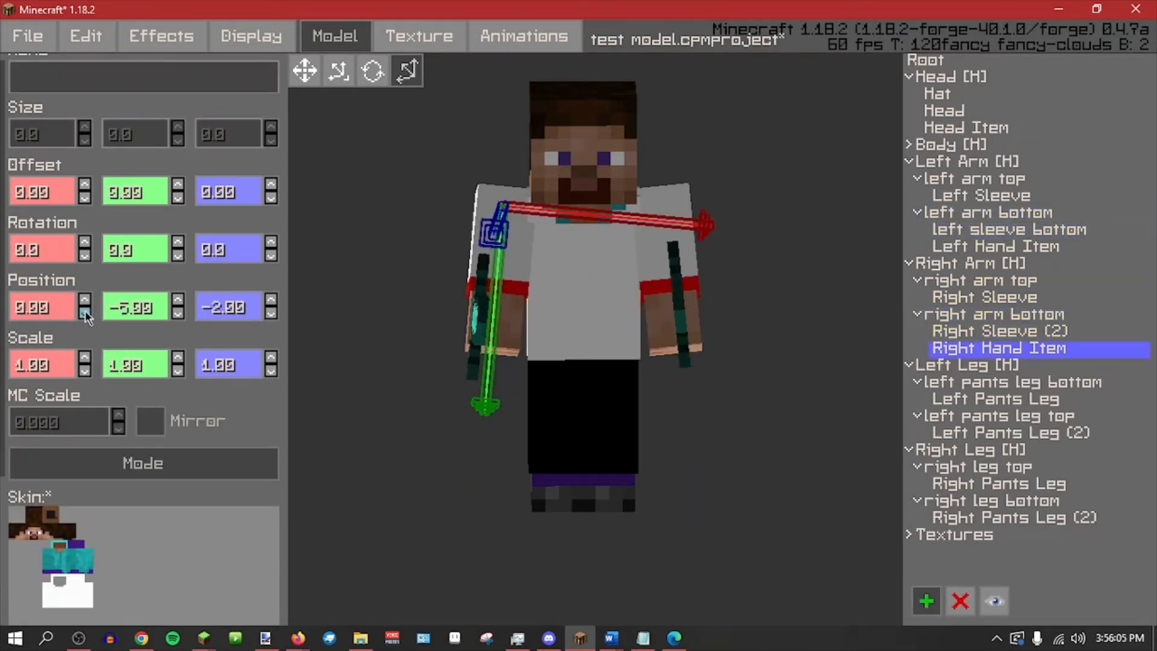
pyautogui.click(179, 299)
pyautogui.doubleClick(179, 313)
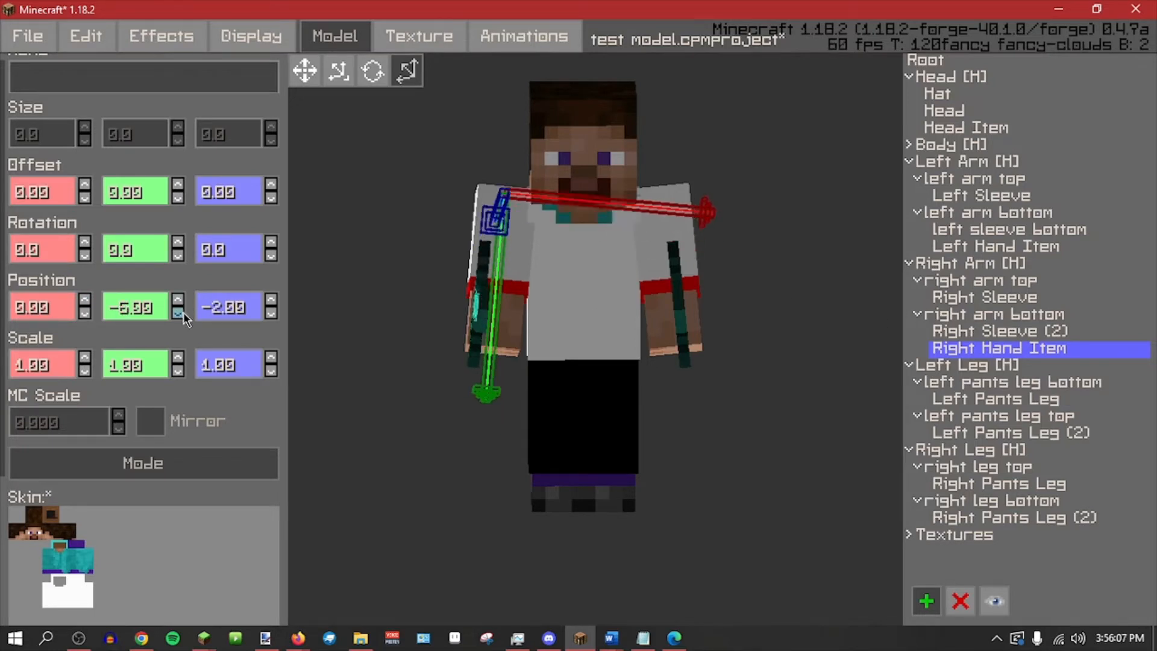
pyautogui.moveTo(718, 564)
pyautogui.mouseDown(button='middle')
pyautogui.moveTo(713, 572)
pyautogui.moveTo(726, 558)
pyautogui.mouseUp(button='middle')
pyautogui.scroll(3, 726, 561)
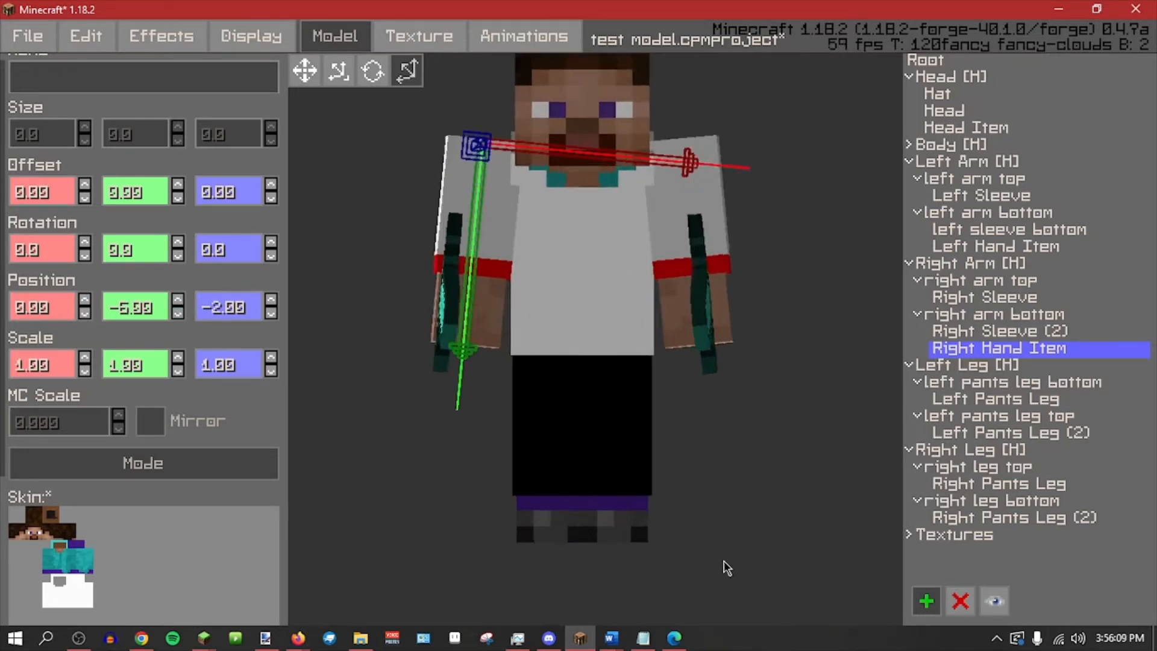
pyautogui.click(179, 299)
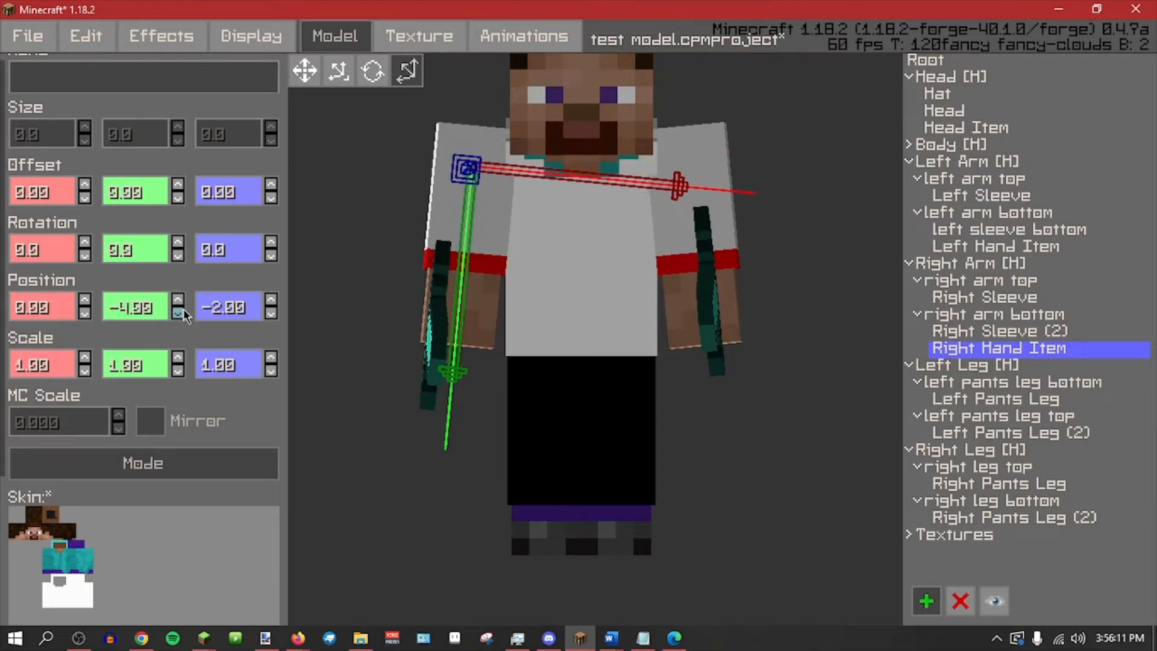
pyautogui.click(178, 313)
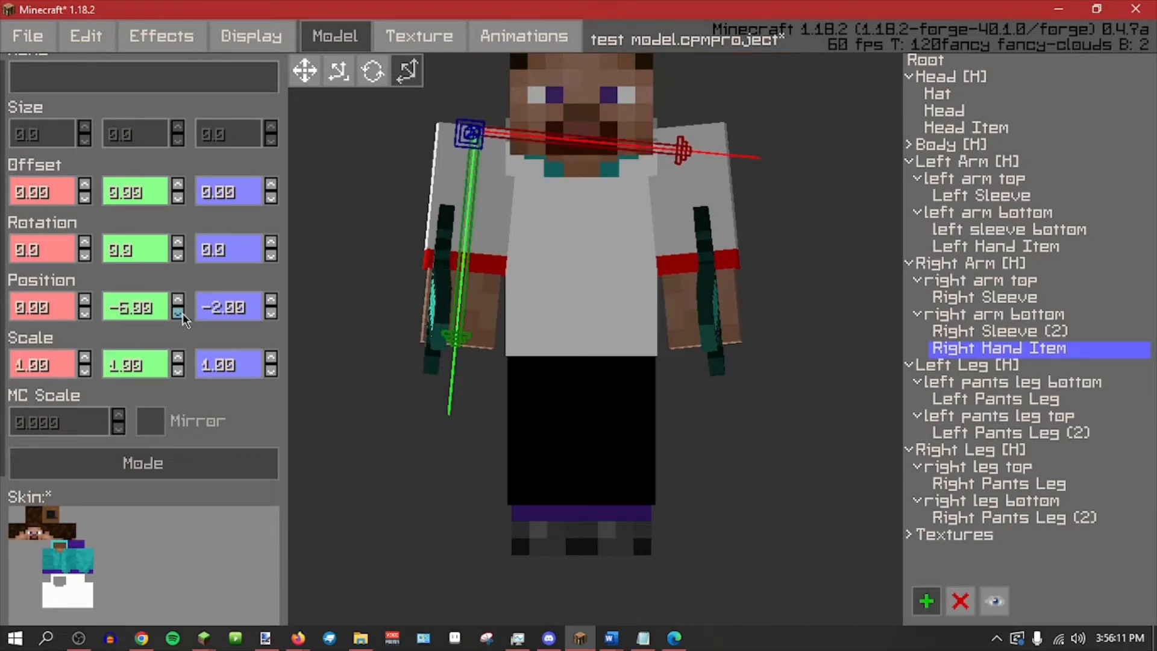
# Check both hand items from behind for matching placement and save the project.
pyautogui.click(1005, 248)
pyautogui.moveTo(789, 413); pyautogui.dragTo(526, 440, button='middle')
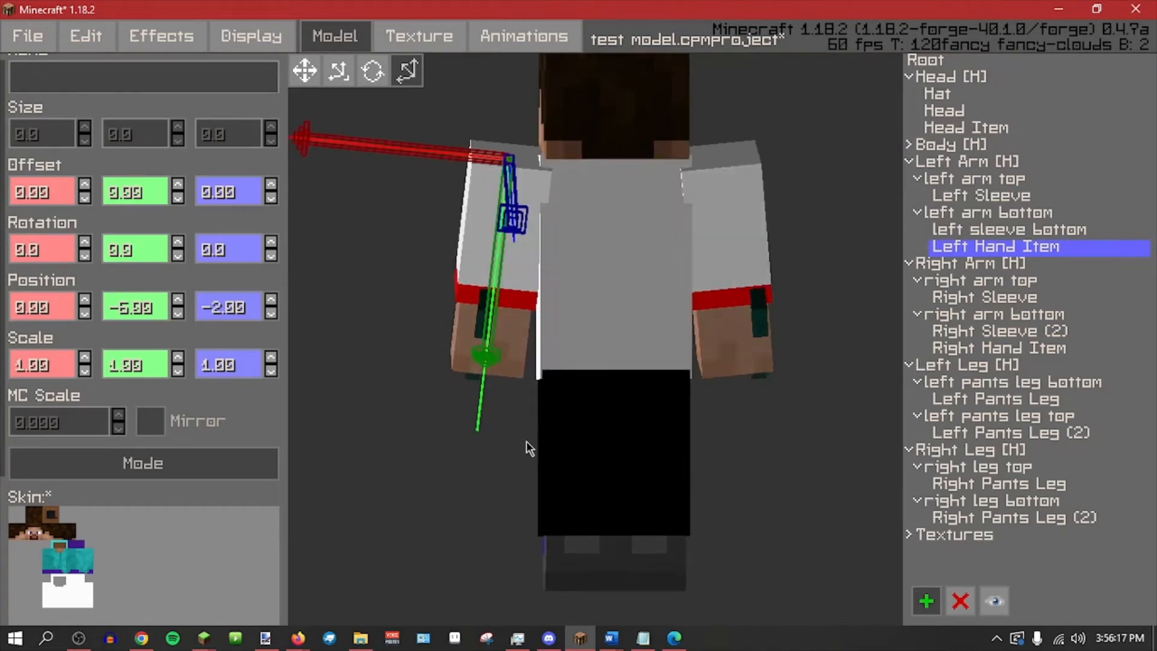
pyautogui.click(951, 350)
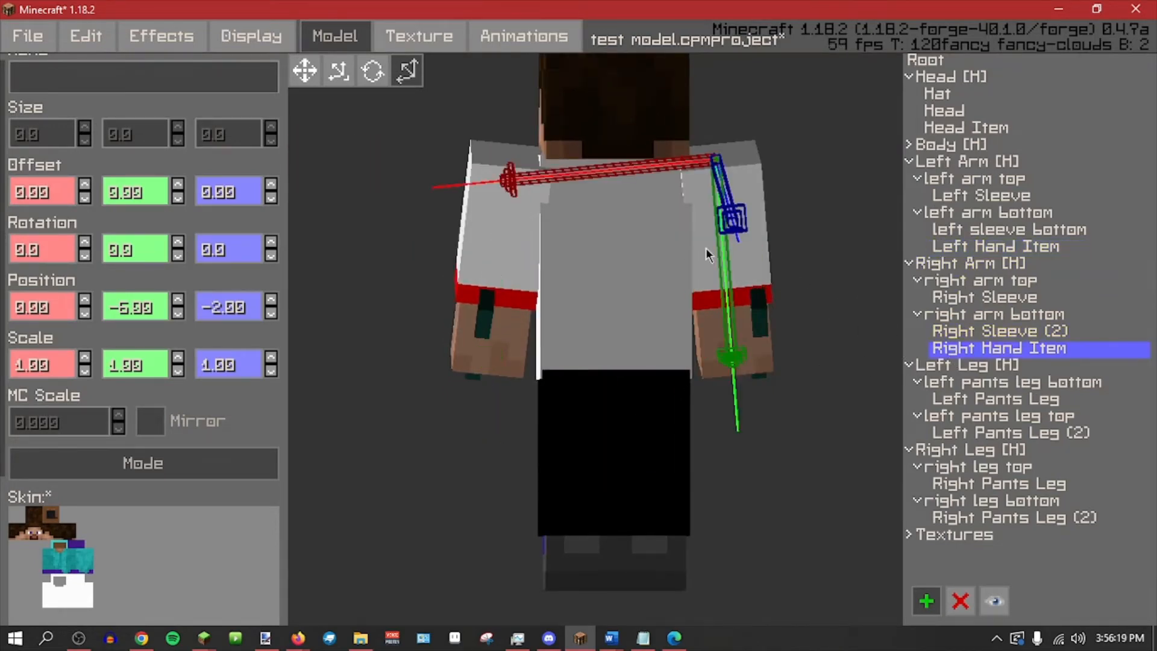
pyautogui.moveTo(413, 444); pyautogui.dragTo(641, 437, button='middle')
pyautogui.click(461, 474)
pyautogui.hotkey('ctrl', 's')
pyautogui.moveTo(735, 458); pyautogui.dragTo(752, 463, button='middle')
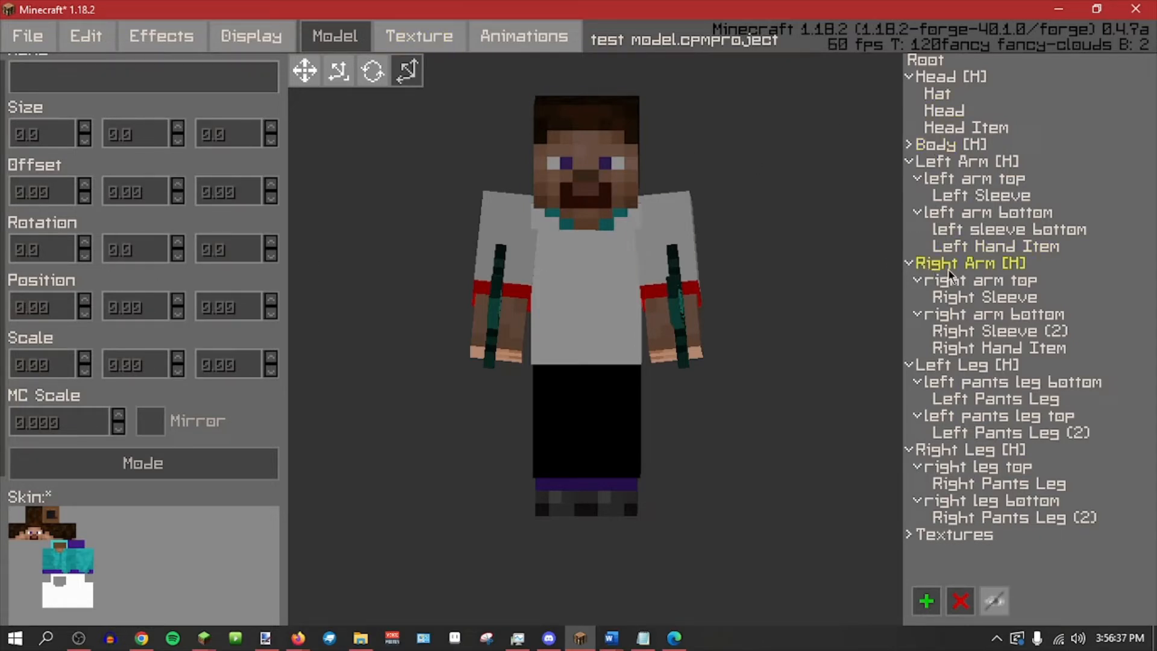
pyautogui.click(163, 37)
pyautogui.click(95, 46)
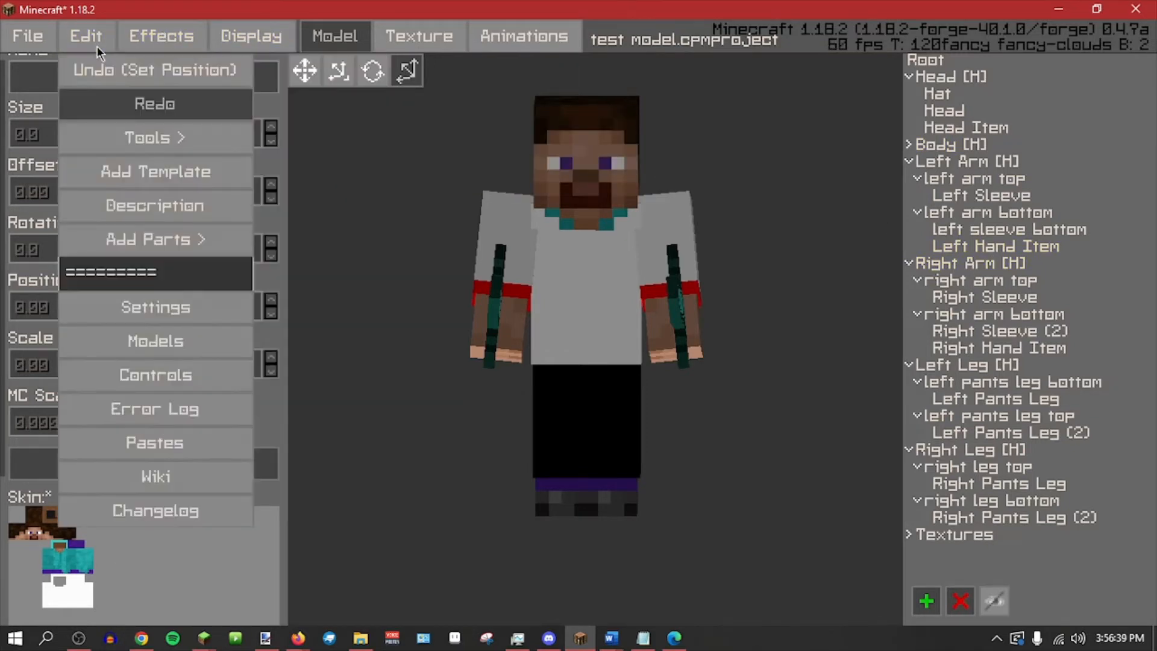
pyautogui.click(136, 311)
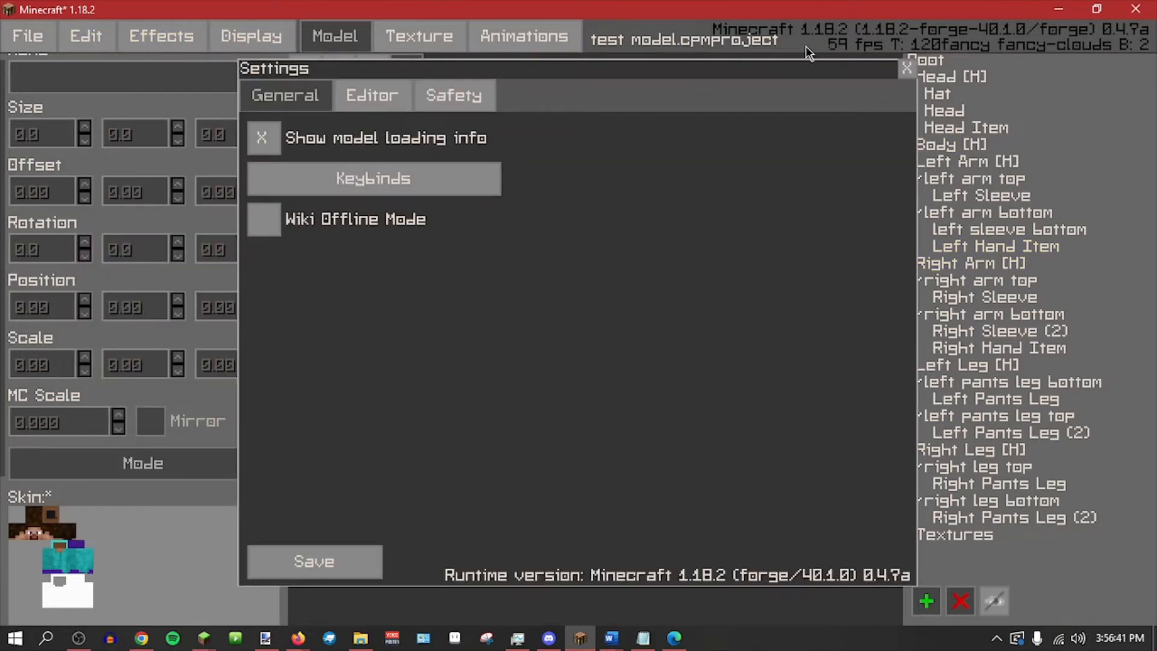
pyautogui.click(906, 68)
pyautogui.click(162, 36)
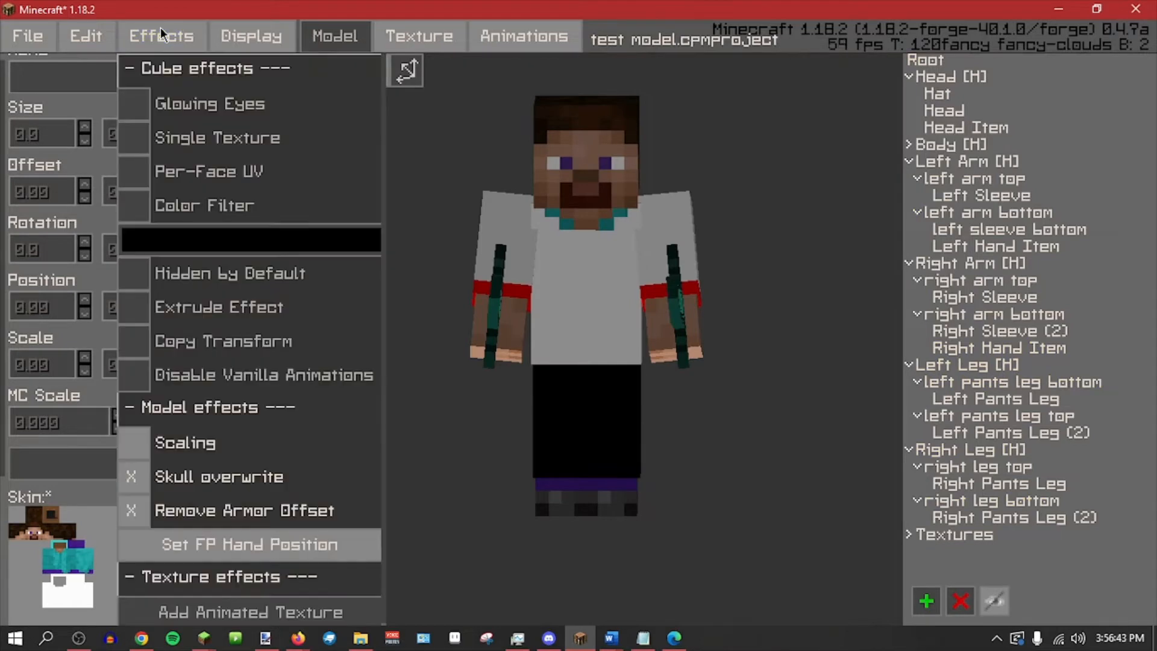
pyautogui.click(97, 39)
pyautogui.moveTo(172, 243)
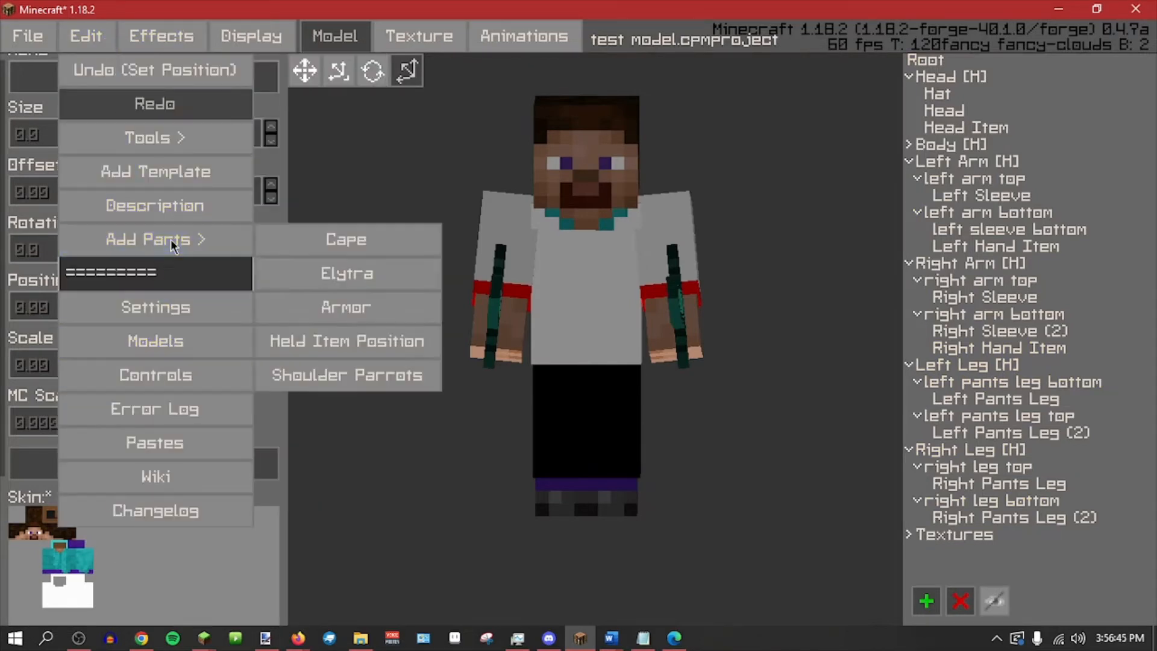
pyautogui.click(150, 171)
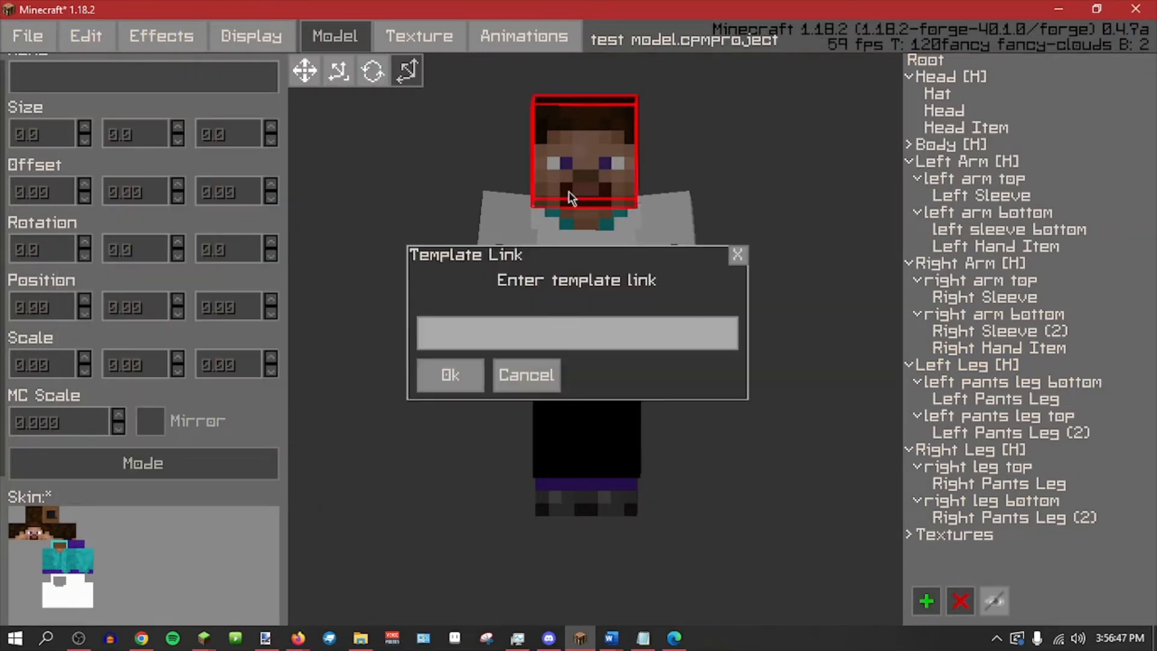
pyautogui.click(736, 255)
pyautogui.click(86, 36)
pyautogui.moveTo(156, 138)
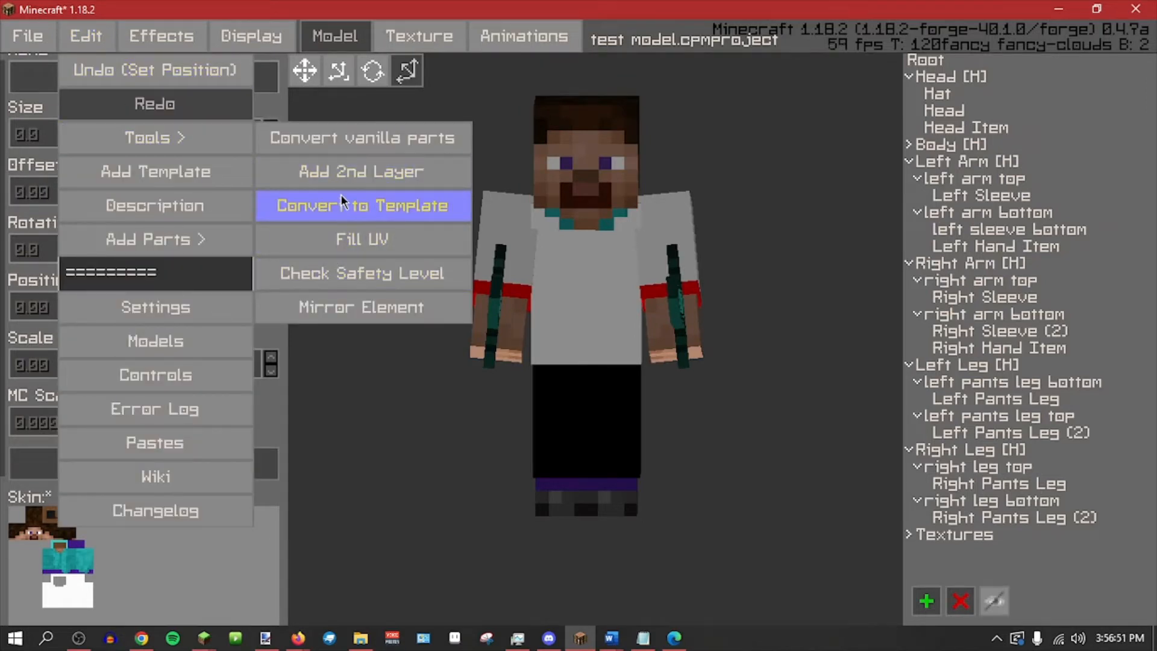
pyautogui.click(294, 401)
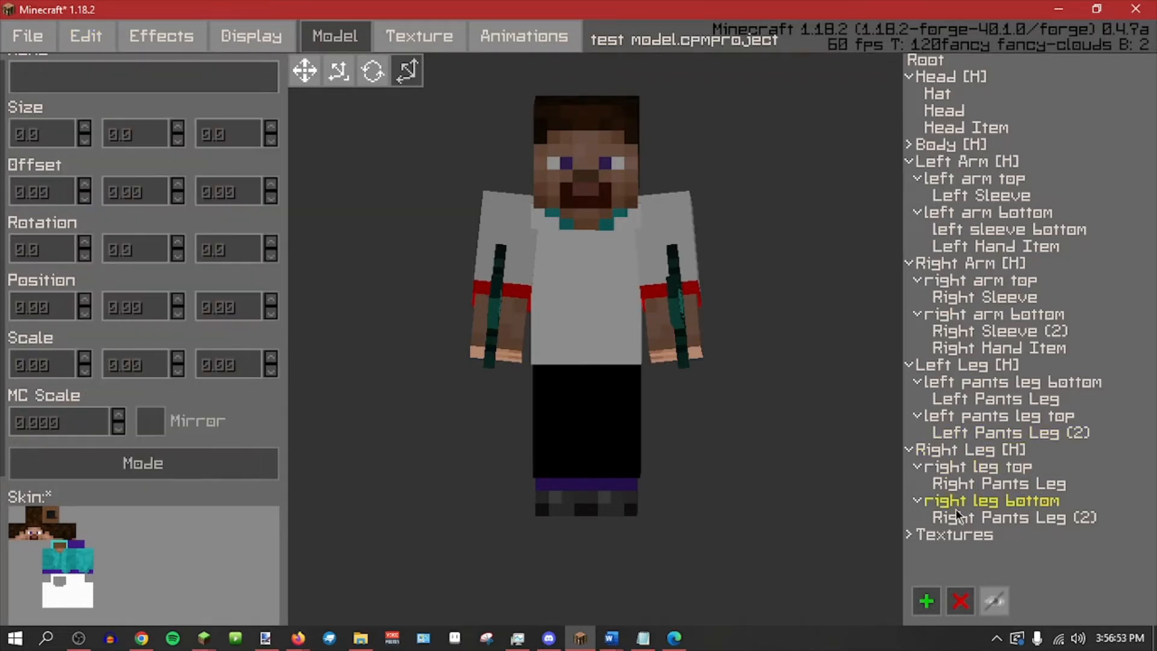
# Enable the Scaling model effect for the player model.
pyautogui.click(952, 535)
pyautogui.click(938, 94)
pyautogui.click(249, 37)
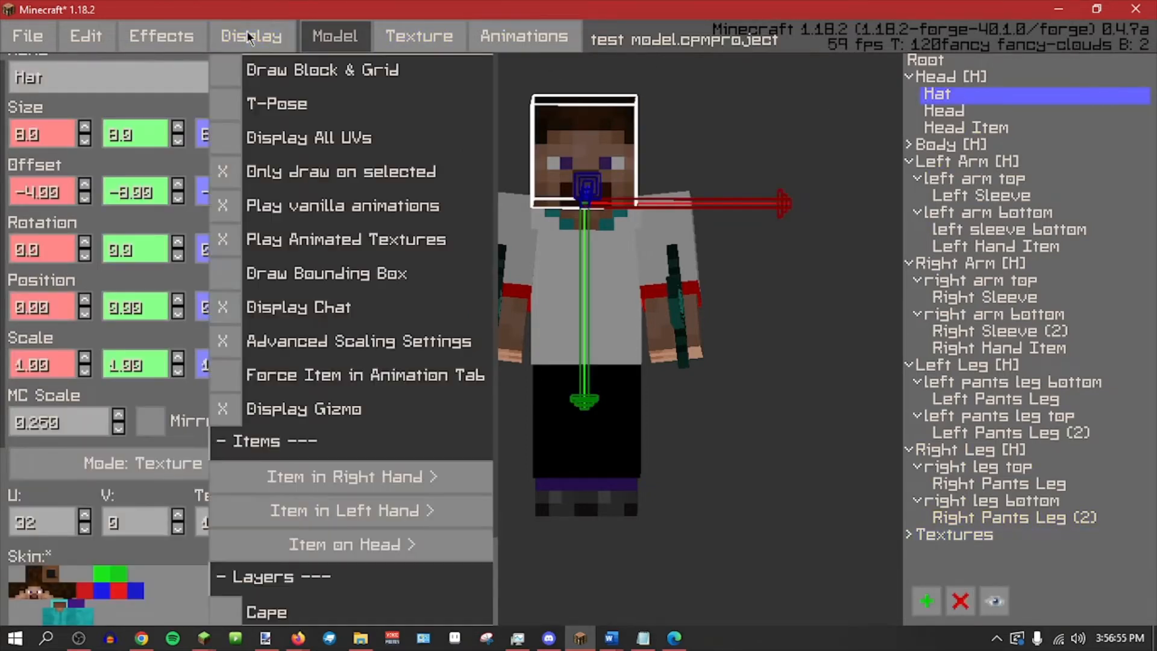
pyautogui.click(179, 41)
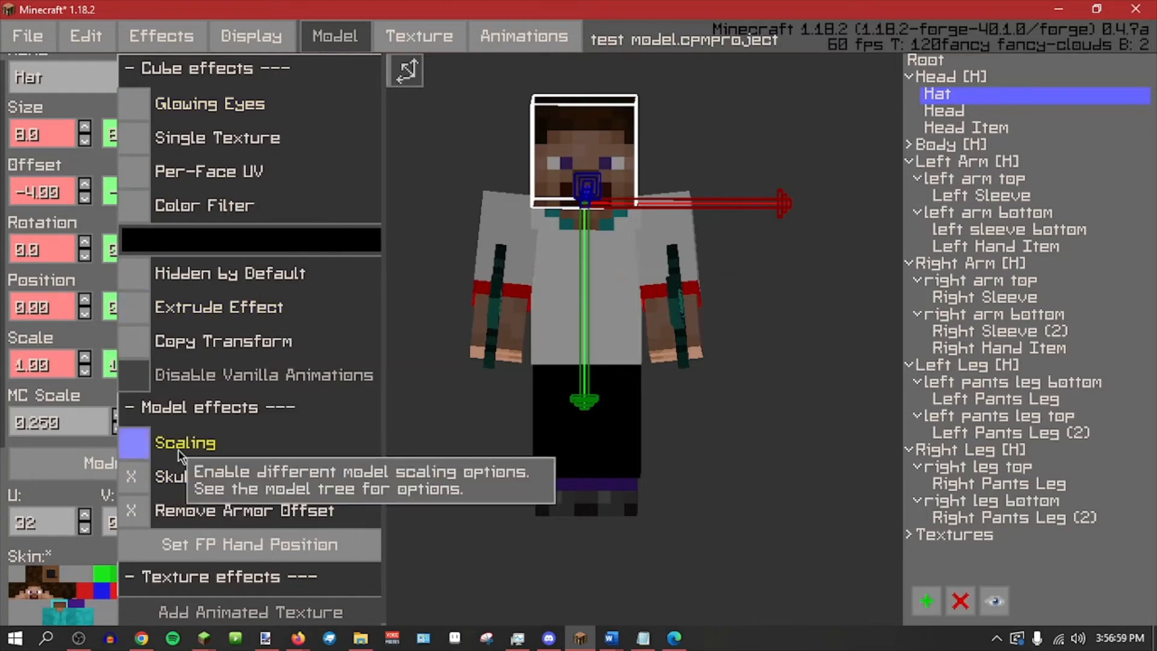
pyautogui.click(238, 34)
pyautogui.click(278, 38)
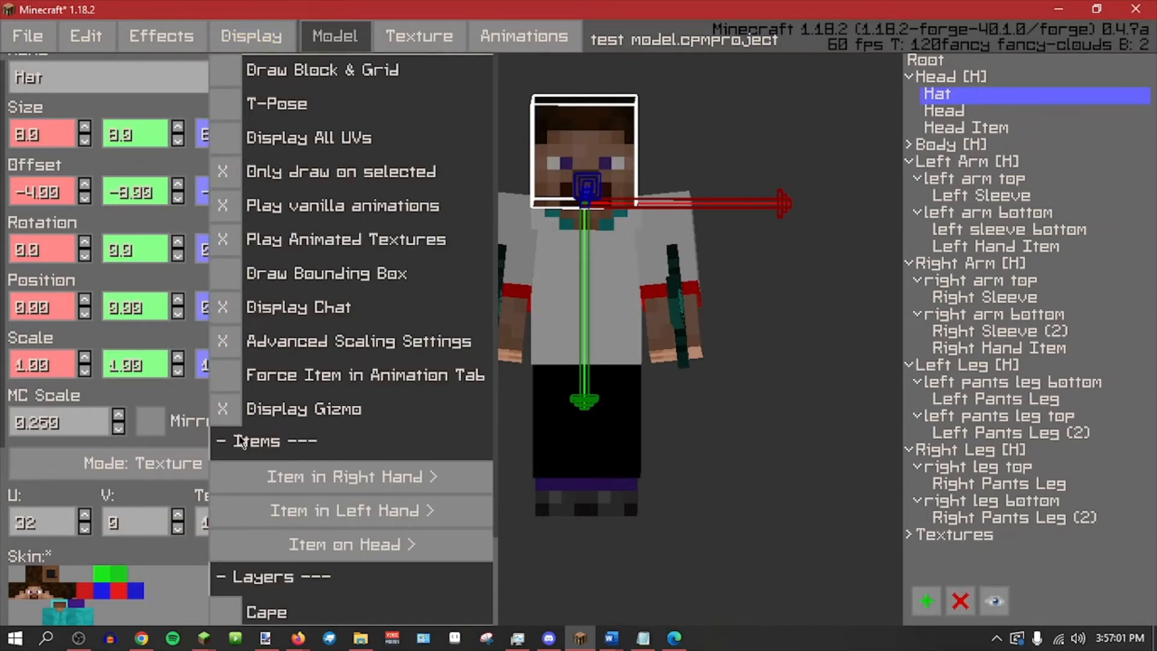
pyautogui.click(193, 25)
pyautogui.click(190, 25)
pyautogui.click(227, 446)
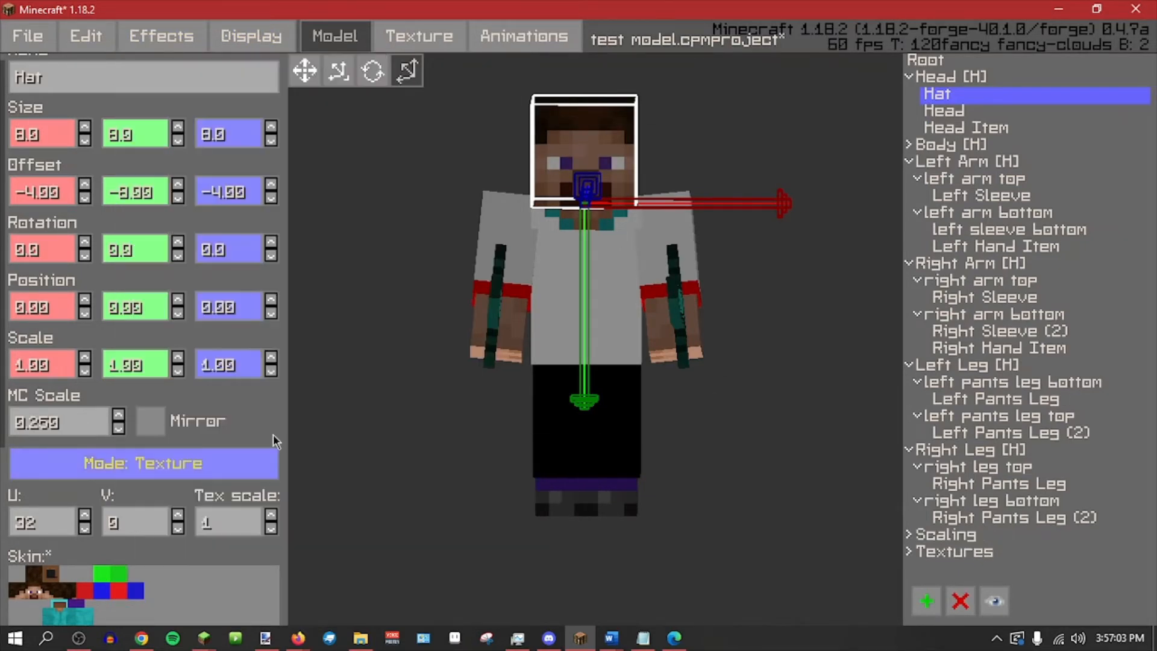
# Expand the Scaling group in the model tree, review its options and select the Model Display entry.
pyautogui.click(938, 535)
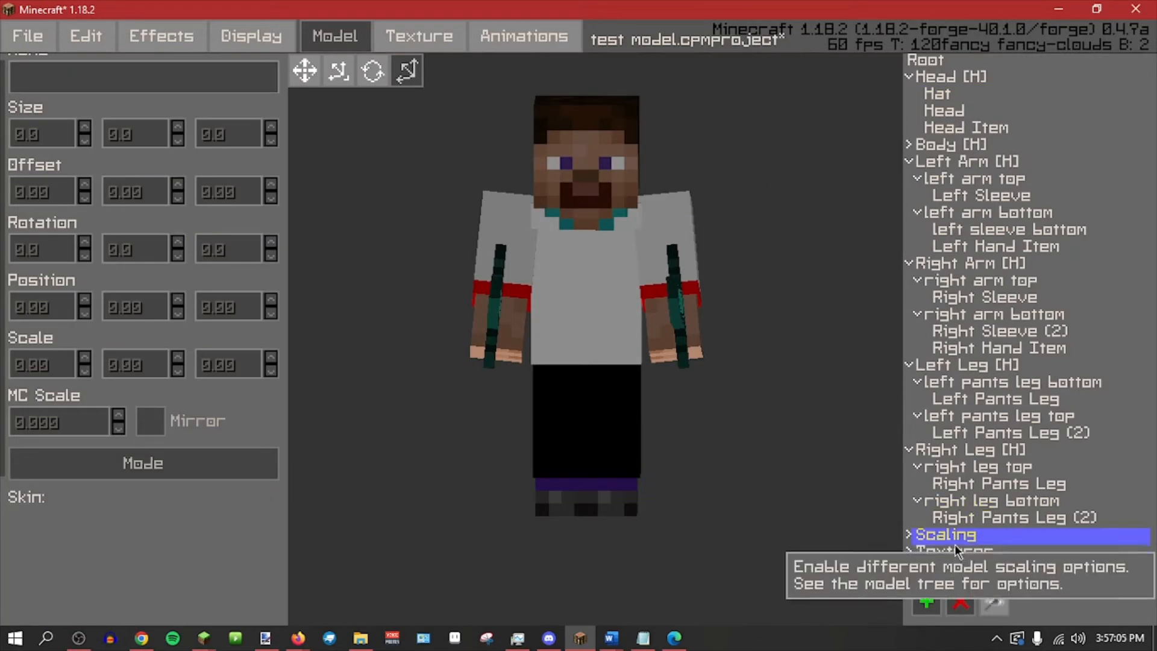
pyautogui.click(907, 535)
pyautogui.scroll(-2, 998, 500)
pyautogui.scroll(-7, 997, 501)
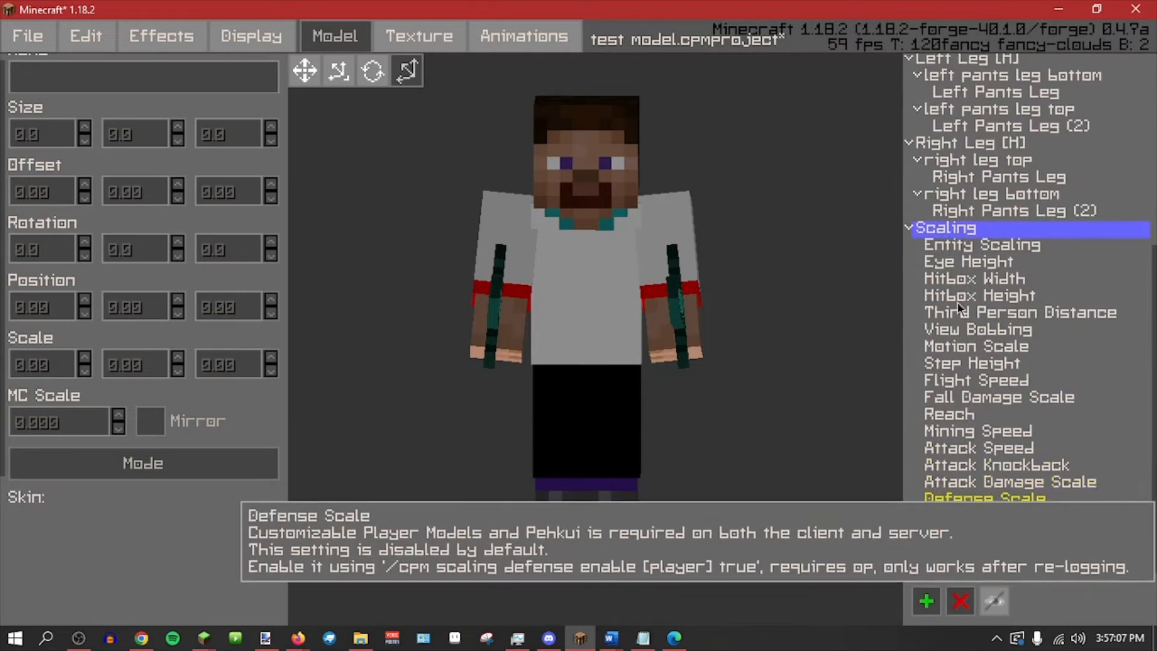
pyautogui.moveTo(764, 356); pyautogui.dragTo(654, 343, button='middle')
pyautogui.moveTo(427, 420); pyautogui.dragTo(654, 431, button='middle')
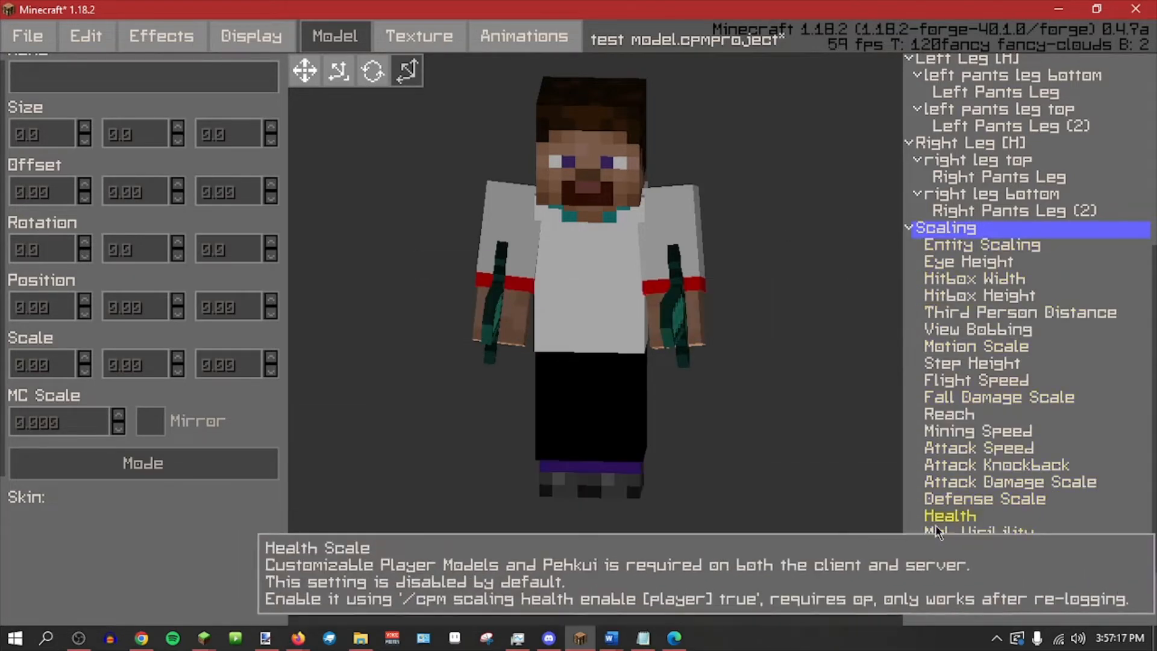
pyautogui.click(949, 550)
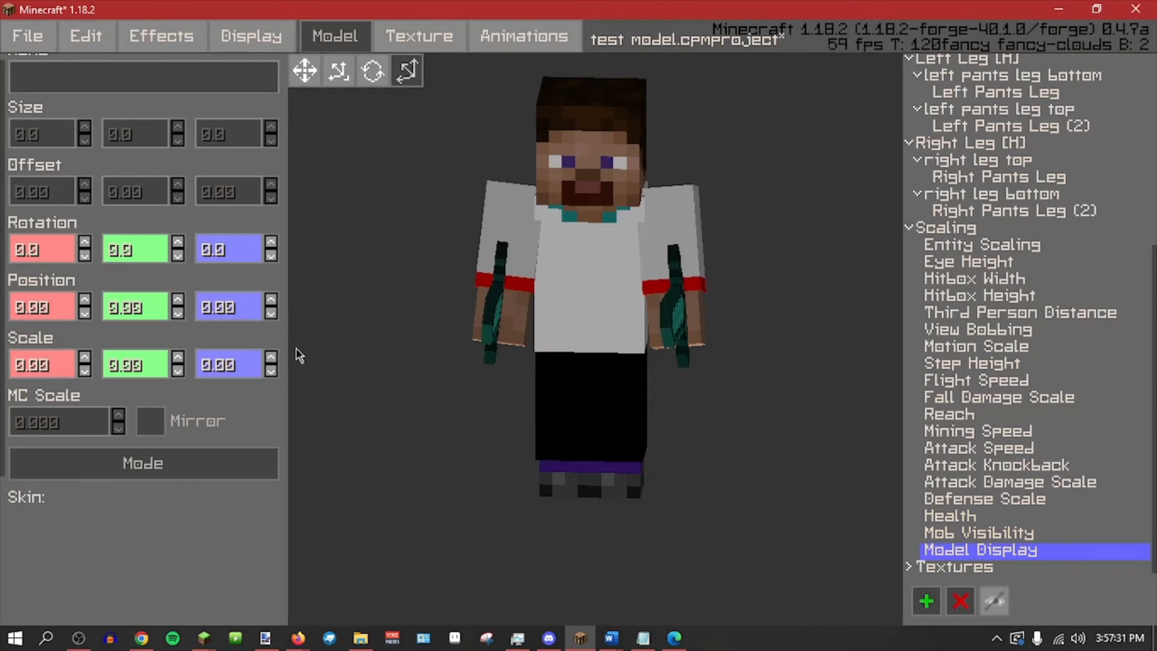
# Try stretching the whole model sideways by raising the Model Display's X scale up to 10, and lower it again.
pyautogui.moveTo(406, 420); pyautogui.dragTo(418, 432, button='middle')
pyautogui.click(84, 357)
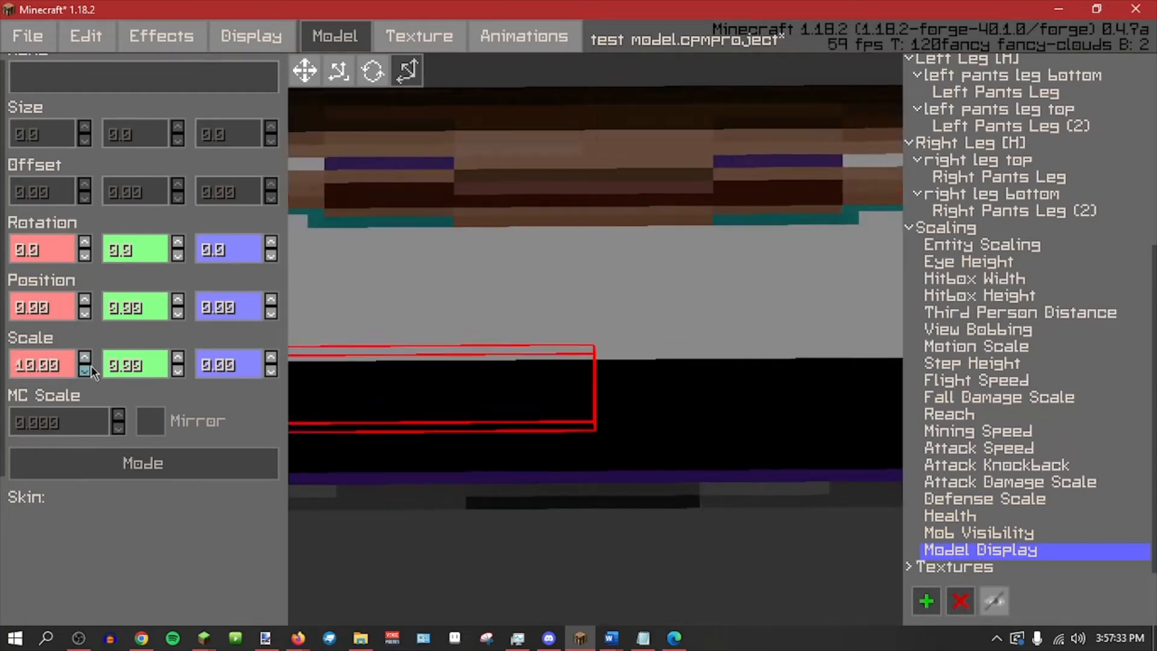
pyautogui.click(87, 370)
pyautogui.scroll(-3, 441, 449)
pyautogui.moveTo(440, 449); pyautogui.dragTo(431, 462, button='middle')
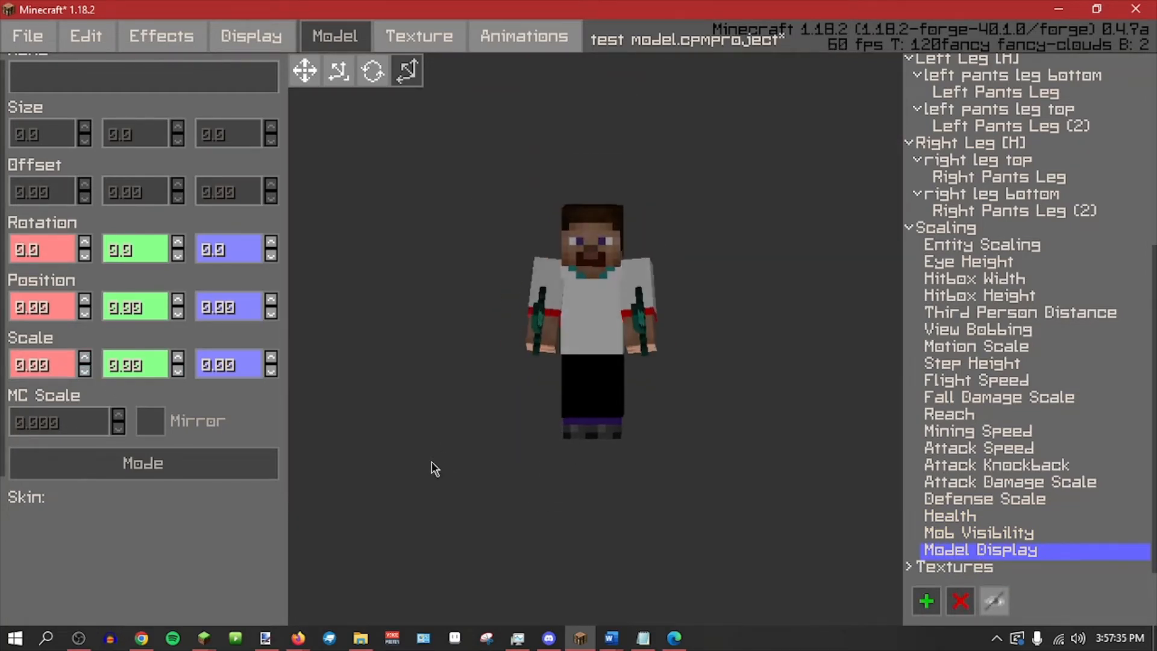
pyautogui.click(85, 360)
pyautogui.click(84, 359)
pyautogui.click(84, 359)
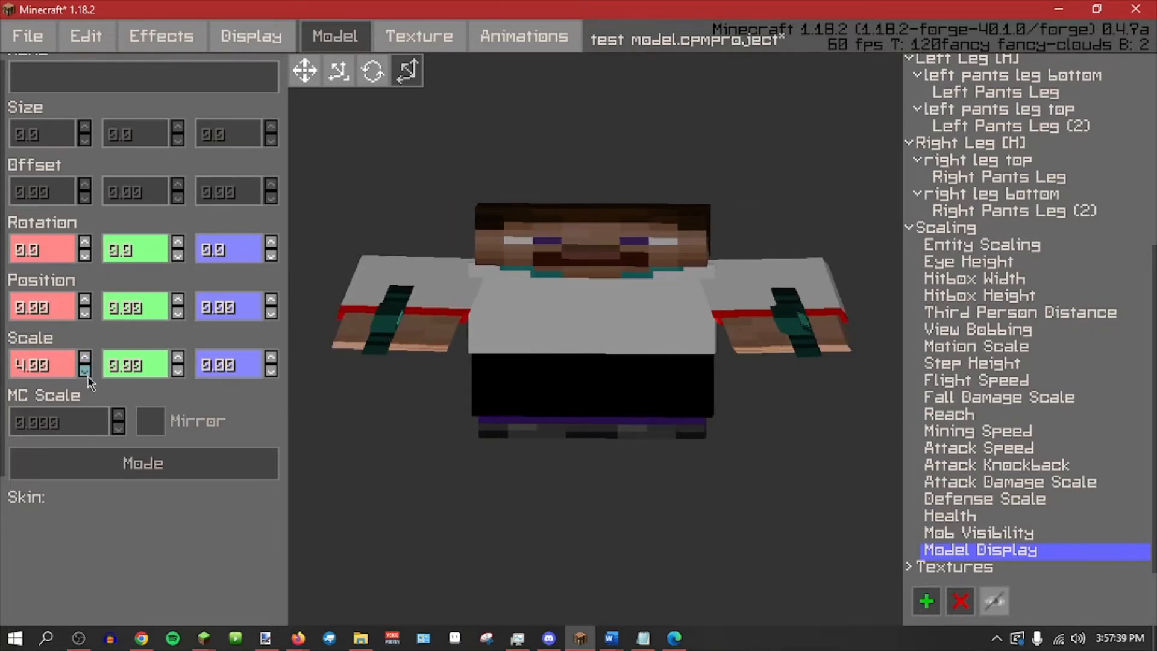
pyautogui.tripleClick(87, 375)
# Try raising the Model Display's Y scale and return both the X and Y scale to 0.
pyautogui.click(177, 360)
pyautogui.click(178, 360)
pyautogui.click(178, 360)
pyautogui.click(178, 360)
pyautogui.doubleClick(177, 374)
pyautogui.doubleClick(177, 374)
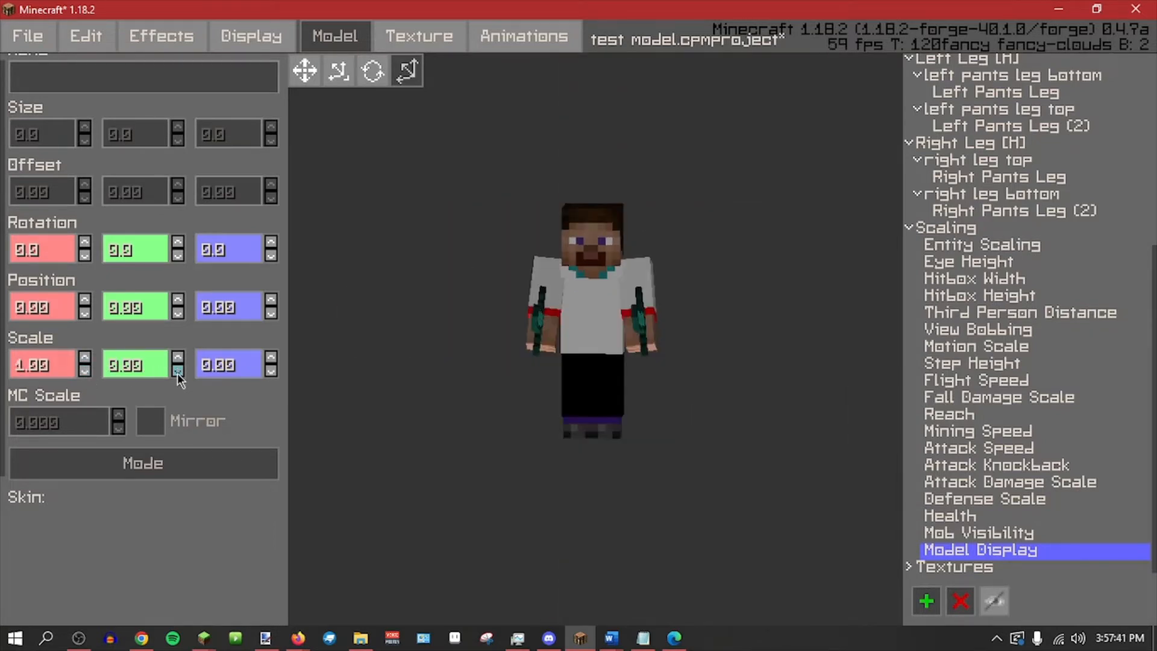
pyautogui.click(84, 370)
# Try a Z scale of 5 on Model Display, view the stretched model from the side, and reset it to 0.
pyautogui.click(270, 359)
pyautogui.click(271, 359)
pyautogui.click(271, 359)
pyautogui.click(271, 359)
pyautogui.click(271, 359)
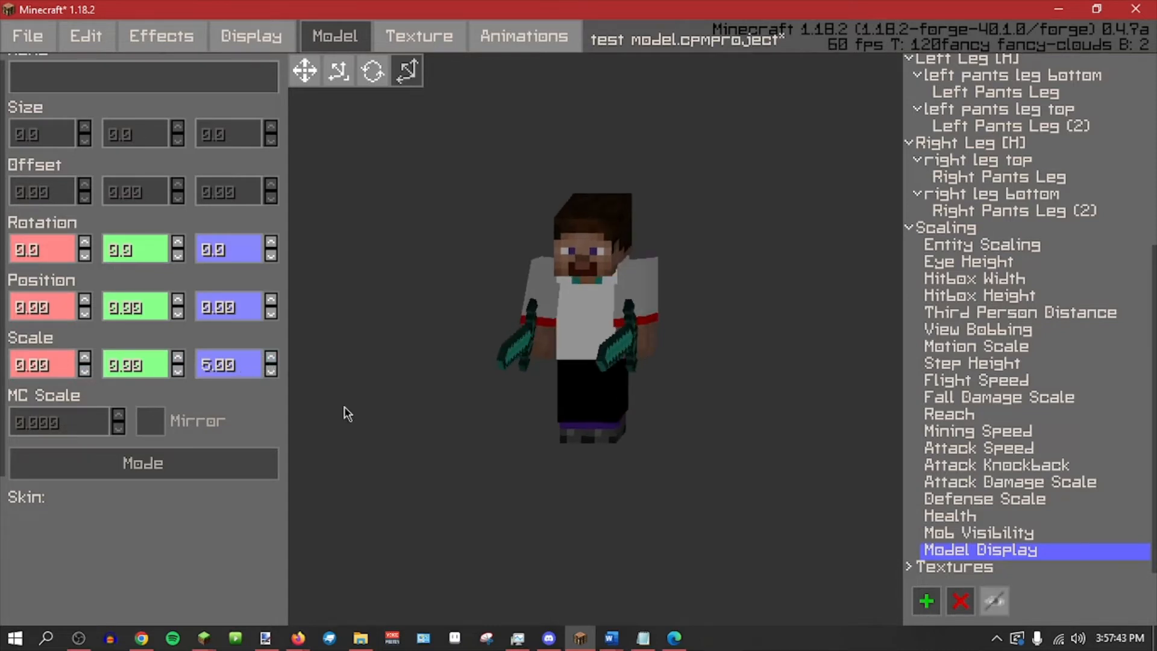
pyautogui.moveTo(348, 413); pyautogui.dragTo(633, 508)
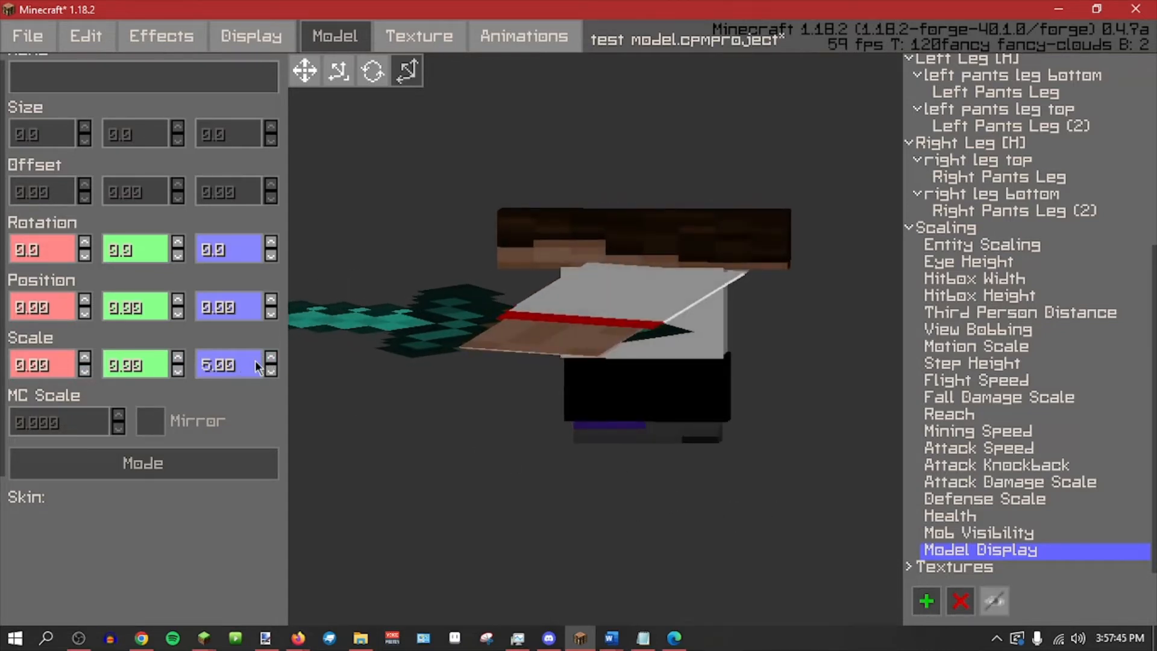
pyautogui.click(270, 372)
pyautogui.click(270, 372)
pyautogui.click(271, 372)
pyautogui.click(271, 372)
pyautogui.click(271, 372)
pyautogui.moveTo(529, 476); pyautogui.dragTo(678, 470, button='middle')
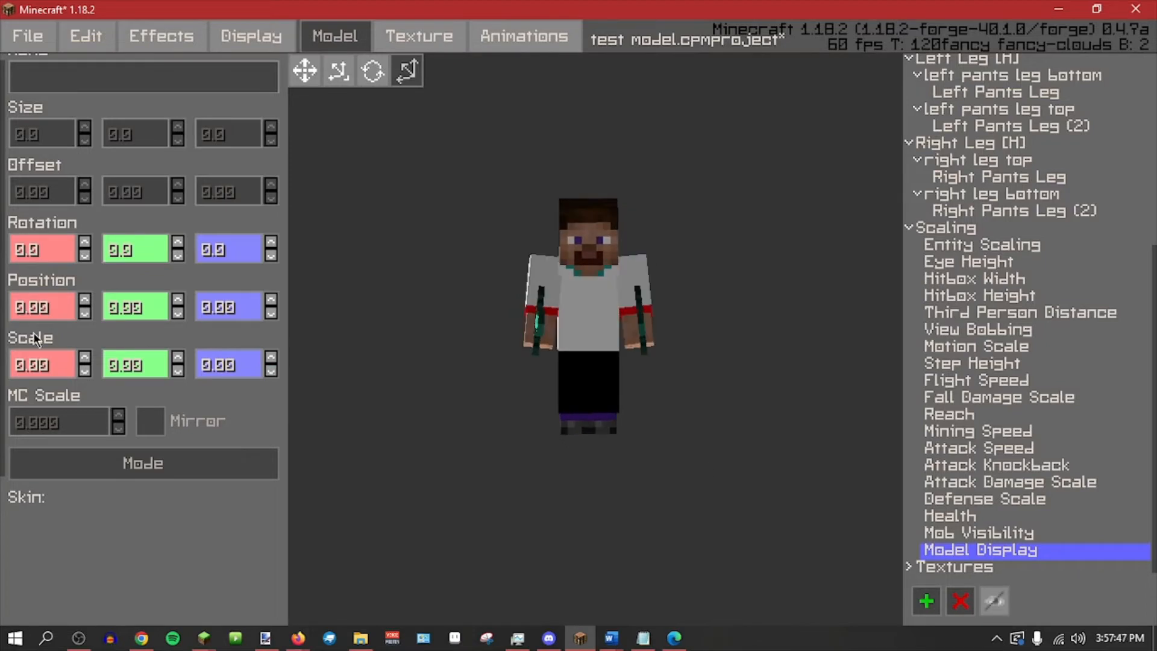
# Set the Model Display's scale to 0.5 on the X, Y and Z axes.
pyautogui.press('BackSpace')
pyautogui.press('BackSpace')
pyautogui.press('BackSpace')
pyautogui.press('BackSpace')
pyautogui.write('.5')
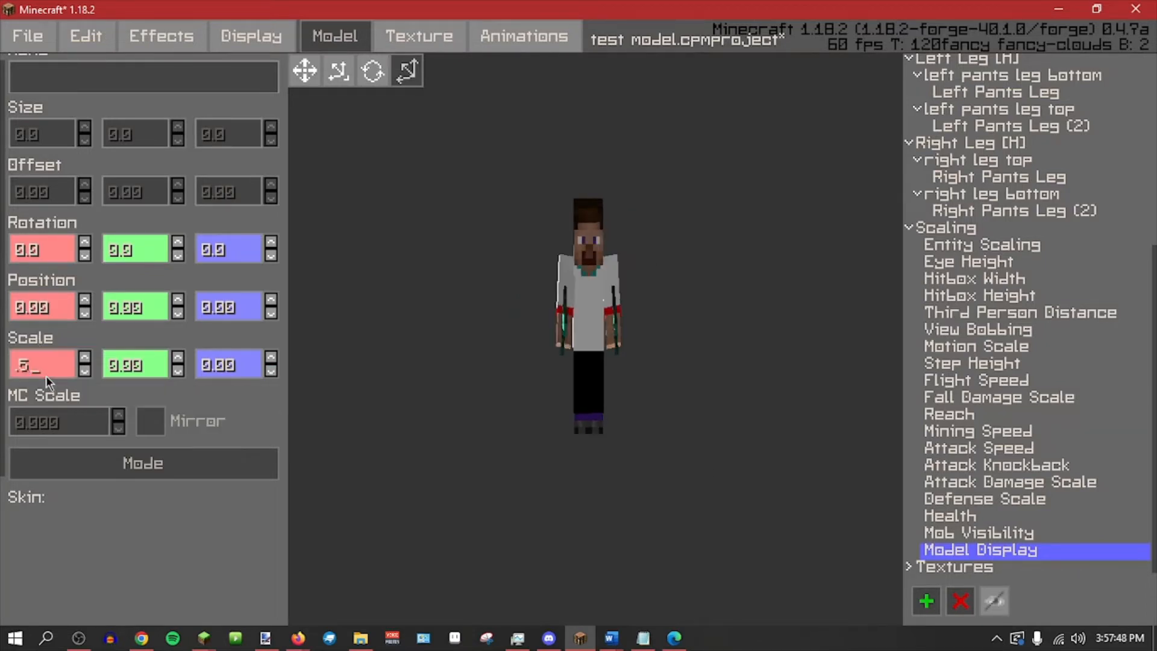
pyautogui.click(120, 367)
pyautogui.press('BackSpace')
pyautogui.press('BackSpace')
pyautogui.press('BackSpace')
pyautogui.press('BackSpace')
pyautogui.write('.5')
pyautogui.click(210, 369)
pyautogui.press('BackSpace')
pyautogui.press('BackSpace')
pyautogui.press('BackSpace')
pyautogui.press('BackSpace')
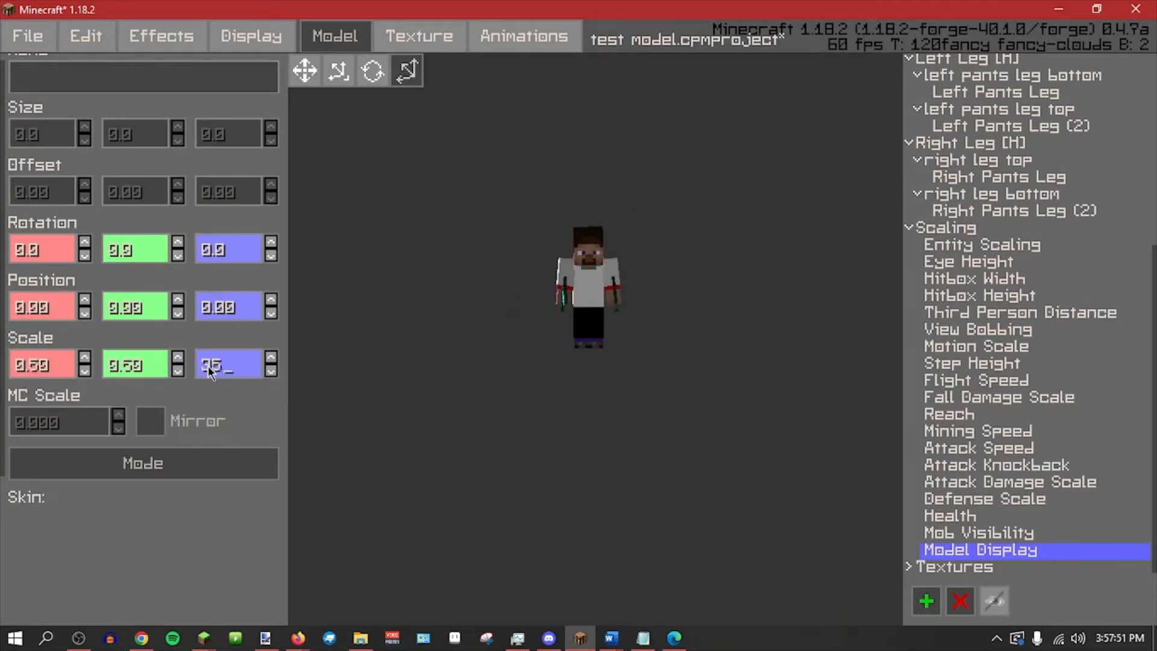
pyautogui.write('.5')
# Turn on Draw Block & Grid, toggle it off and on again, and compare the model's height with the block.
pyautogui.scroll(3, 520, 433)
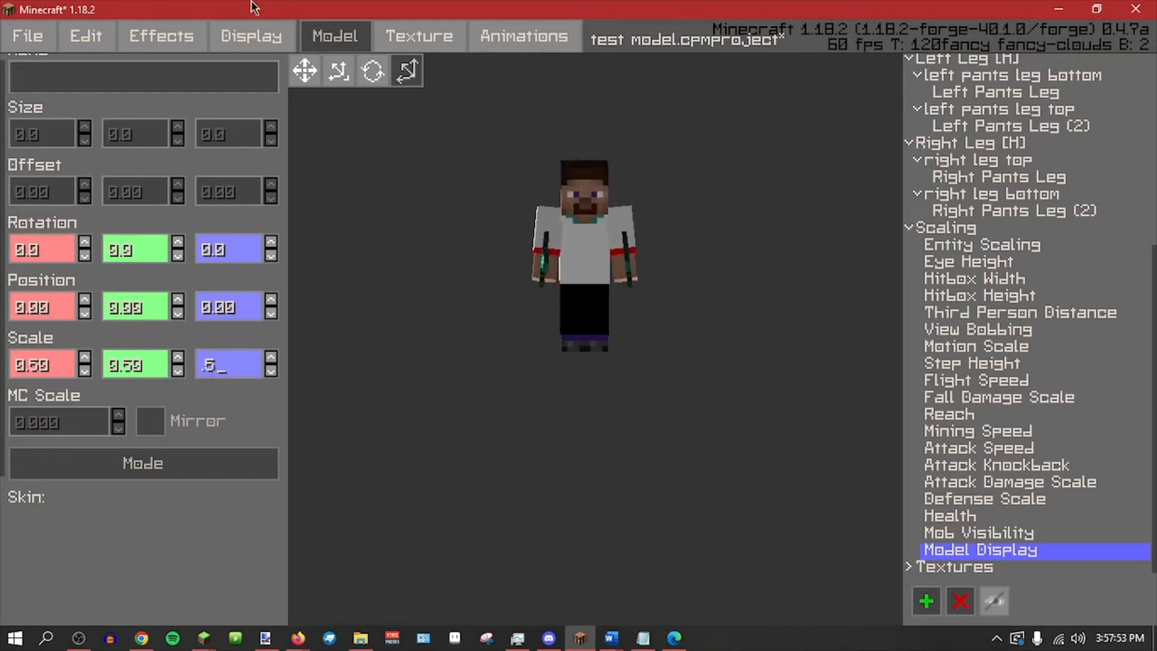
pyautogui.click(226, 40)
pyautogui.click(268, 74)
pyautogui.scroll(-2, 509, 400)
pyautogui.moveTo(508, 399); pyautogui.dragTo(505, 452, button='middle')
pyautogui.click(275, 46)
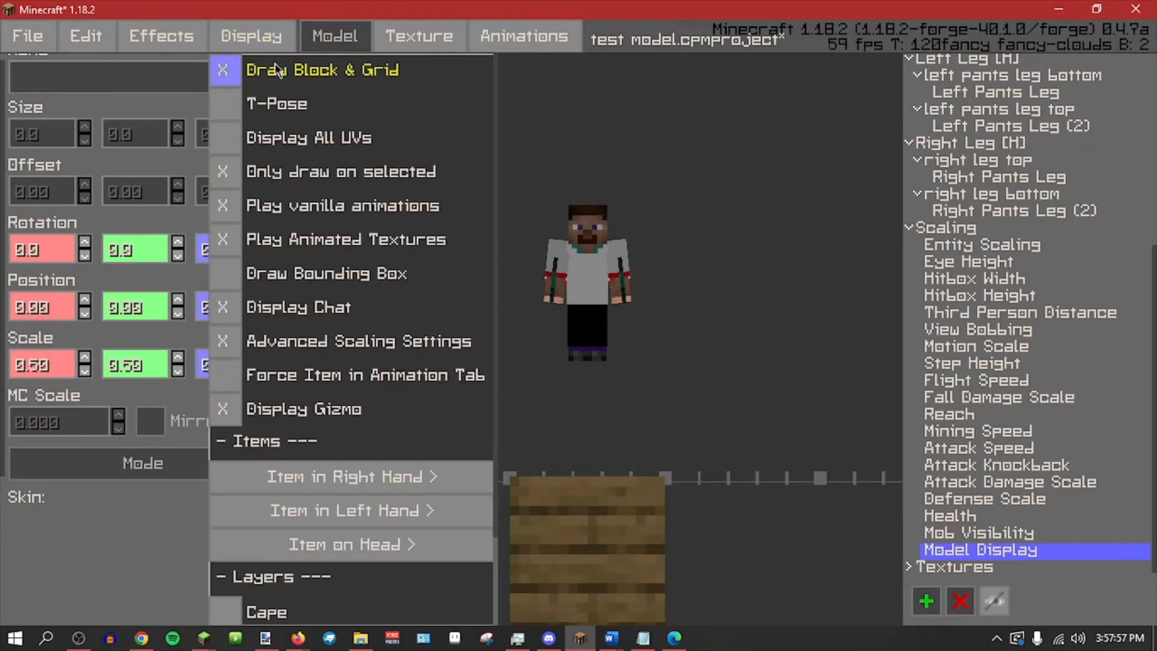
pyautogui.click(277, 77)
pyautogui.click(274, 43)
pyautogui.click(278, 74)
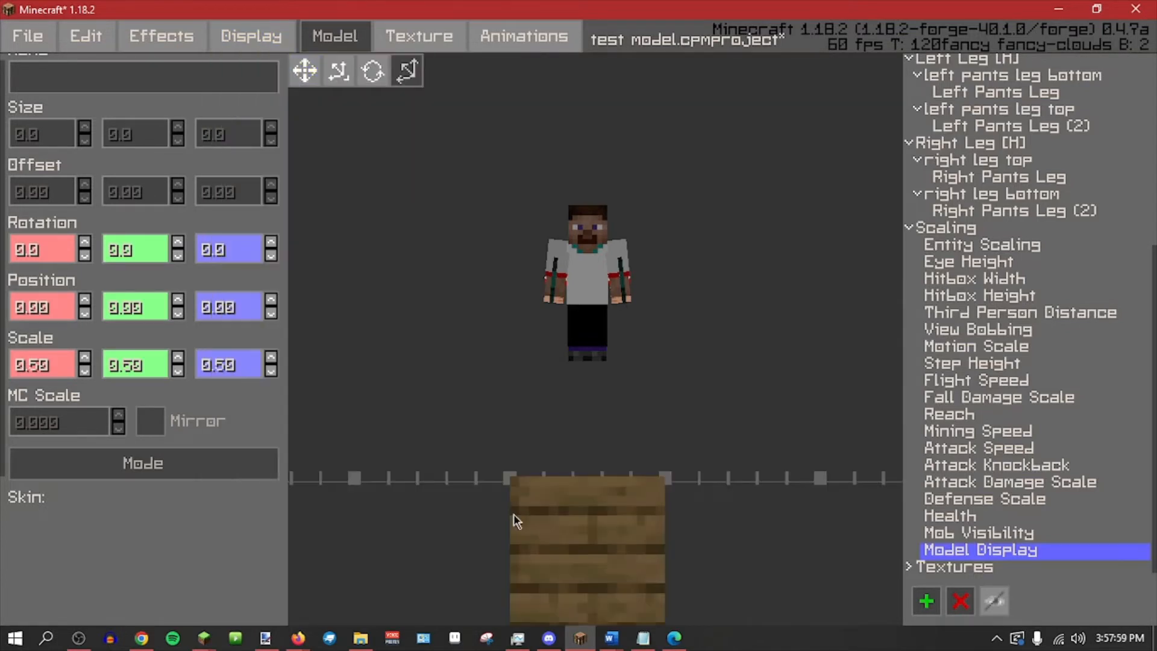
pyautogui.moveTo(517, 509); pyautogui.dragTo(522, 503, button='middle')
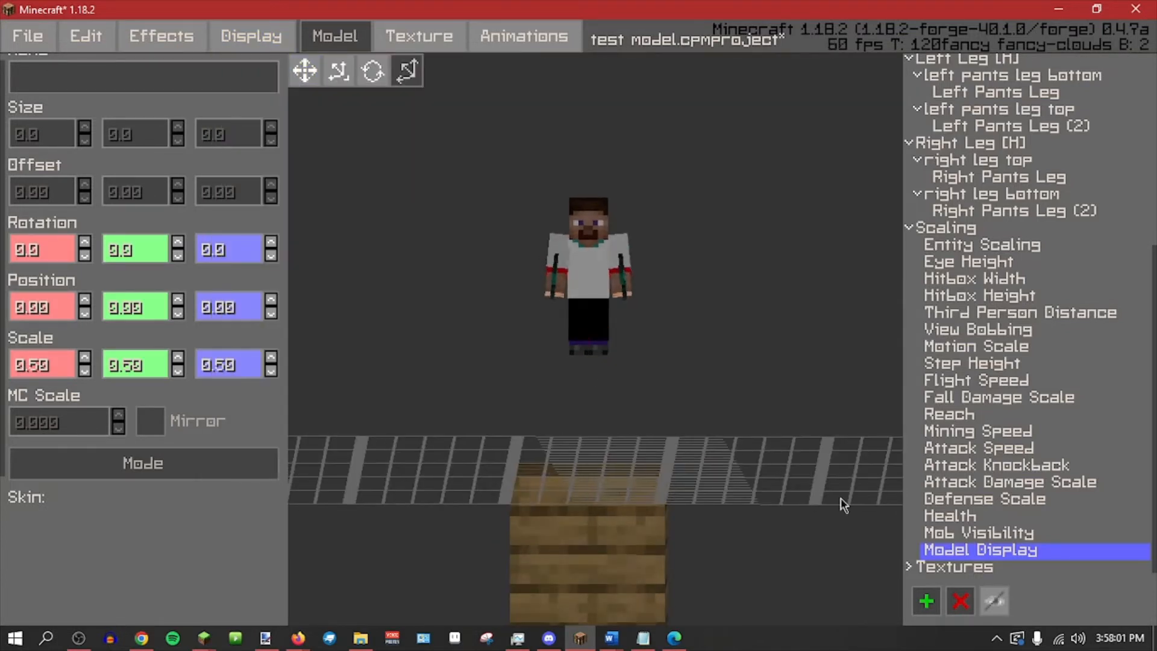
pyautogui.moveTo(771, 468); pyautogui.dragTo(778, 474, button='middle')
# Try nudging the Model Display's Y position to 0.3 in steps of 0.1, and return it to 0.
pyautogui.keyDown('ctrl'); pyautogui.click(177, 301); pyautogui.keyUp('ctrl')
pyautogui.keyDown('ctrl'); pyautogui.click(178, 301); pyautogui.keyUp('ctrl')
pyautogui.keyDown('ctrl'); pyautogui.click(177, 301); pyautogui.keyUp('ctrl')
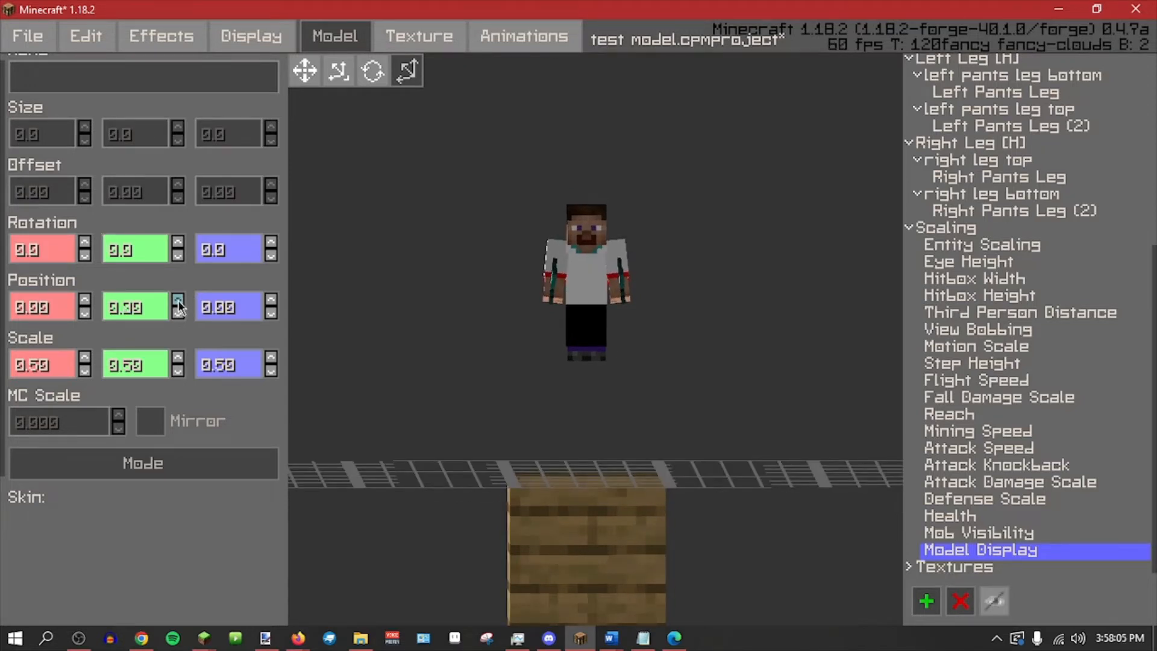
pyautogui.keyDown('ctrl'); pyautogui.click(177, 312); pyautogui.keyUp('ctrl')
pyautogui.keyDown('ctrl'); pyautogui.click(177, 313); pyautogui.keyUp('ctrl')
pyautogui.keyDown('ctrl'); pyautogui.click(177, 313); pyautogui.keyUp('ctrl')
# Set the Model Display's Y position to 12 so the model stands on the block, and save the project.
pyautogui.keyDown('shift'); pyautogui.click(175, 298); pyautogui.keyUp('shift')
pyautogui.click(176, 301)
pyautogui.click(176, 300)
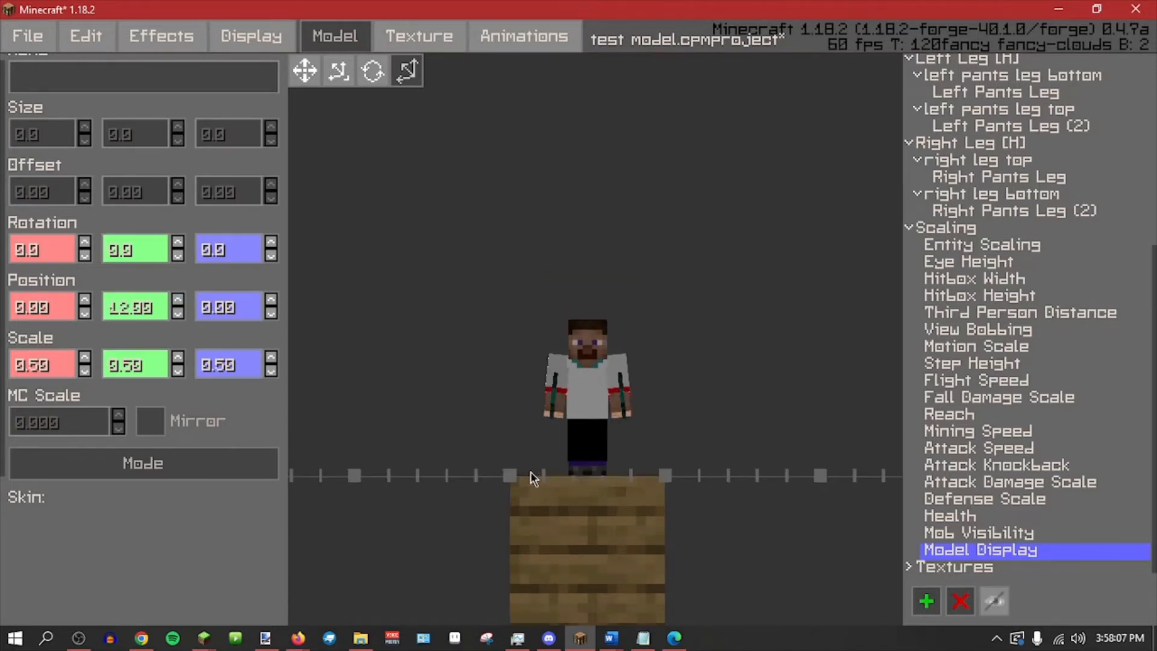
pyautogui.scroll(1, 533, 474)
pyautogui.scroll(2, 538, 475)
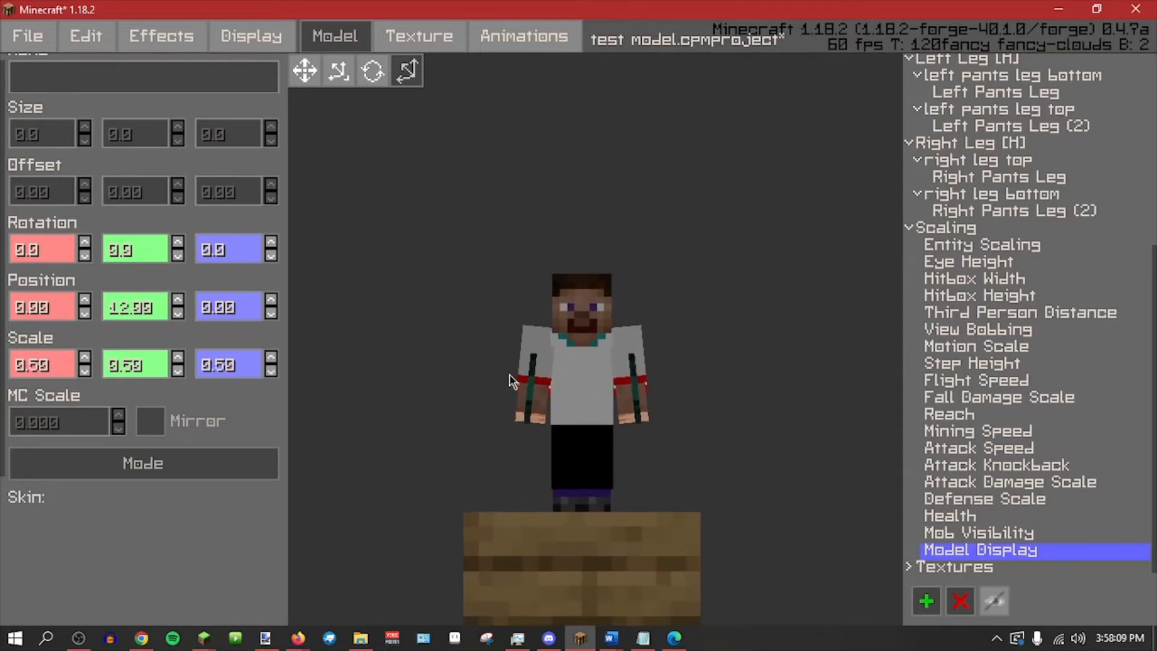
pyautogui.hotkey('ctrl', 's')
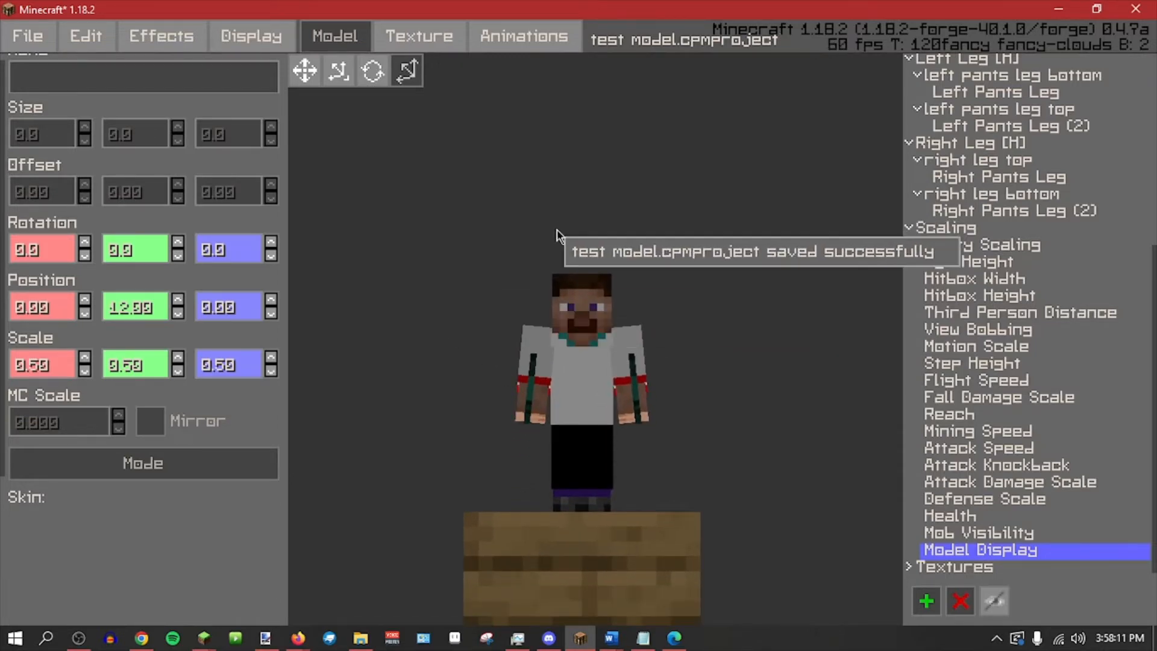
# Check the scaled model from the side and launch the in-game test.
pyautogui.moveTo(611, 235); pyautogui.dragTo(439, 227, button='middle')
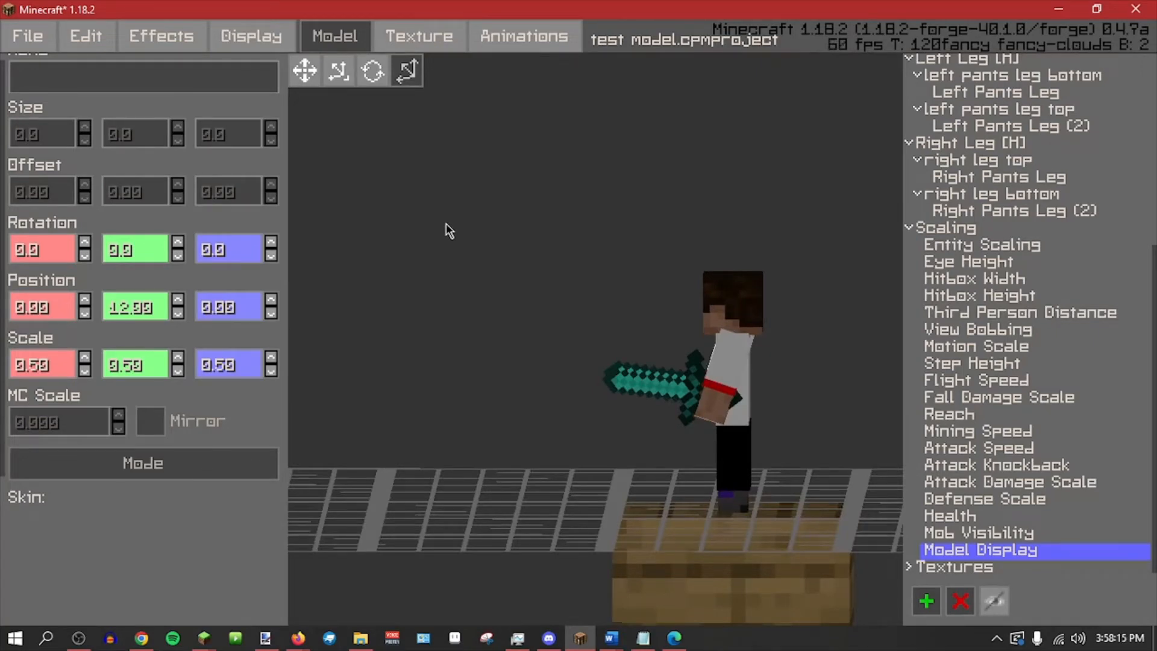
pyautogui.moveTo(446, 224); pyautogui.dragTo(606, 252, button='middle')
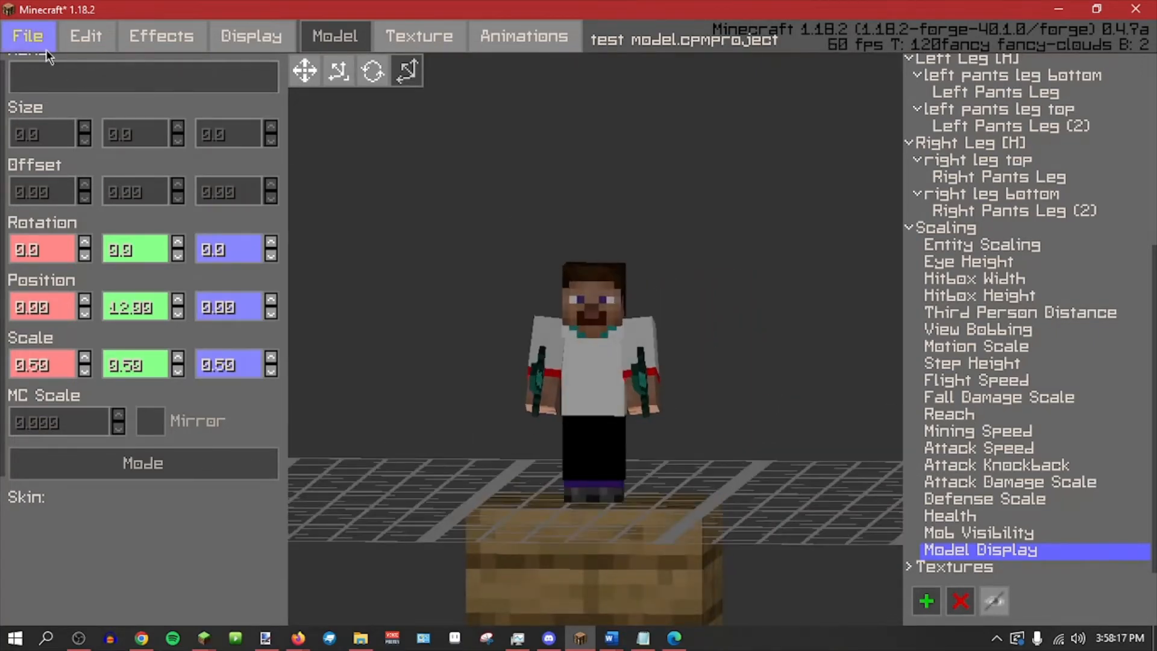
pyautogui.click(46, 49)
pyautogui.click(35, 42)
pyautogui.click(35, 42)
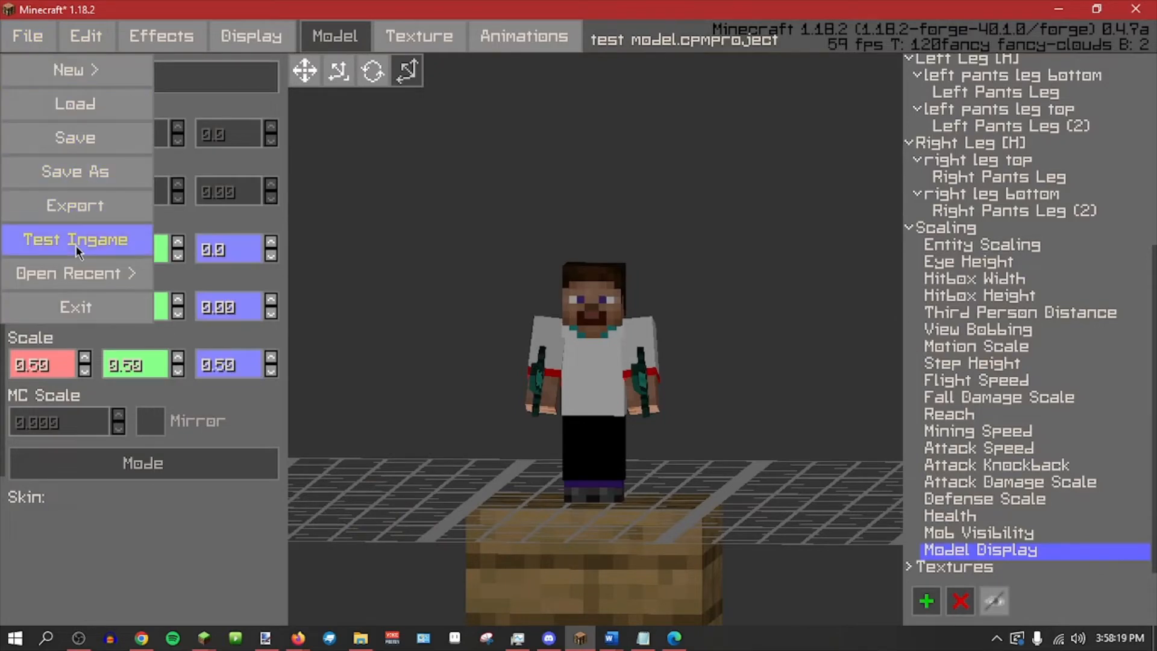
pyautogui.click(76, 246)
pyautogui.click(380, 124)
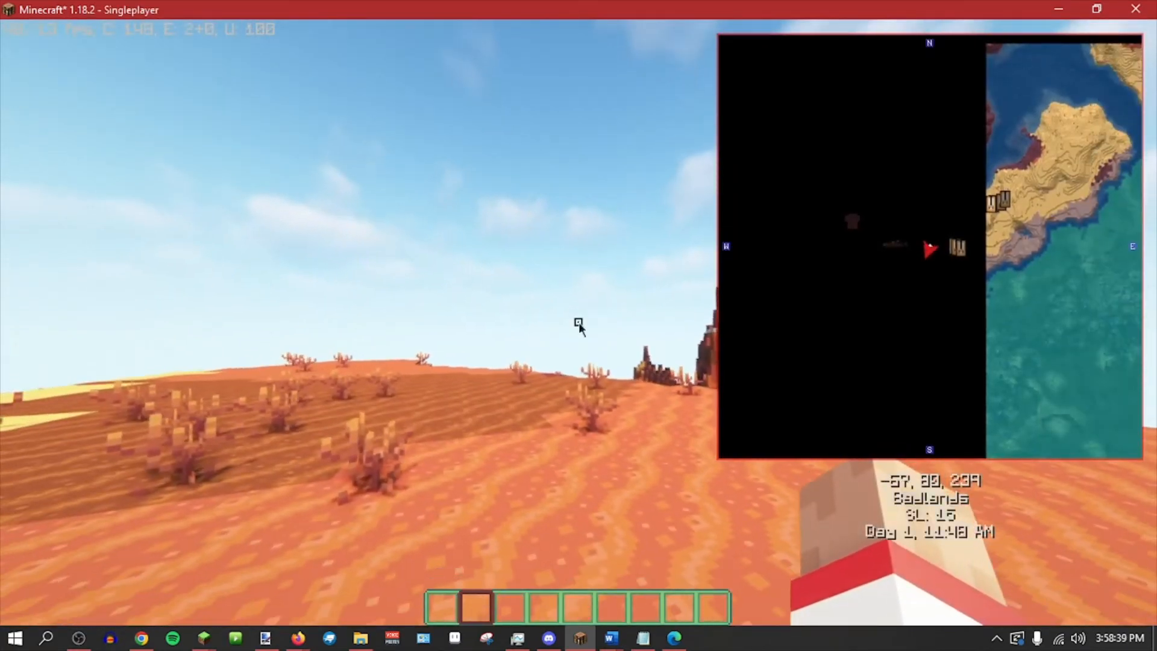
# Shrink the enlarged minimap through its settings and return to the game.
pyautogui.press('y')
pyautogui.click(475, 216)
pyautogui.press('Escape')
# Switch to third-person view and walk around to examine the half-size model in the world.
pyautogui.press('w')
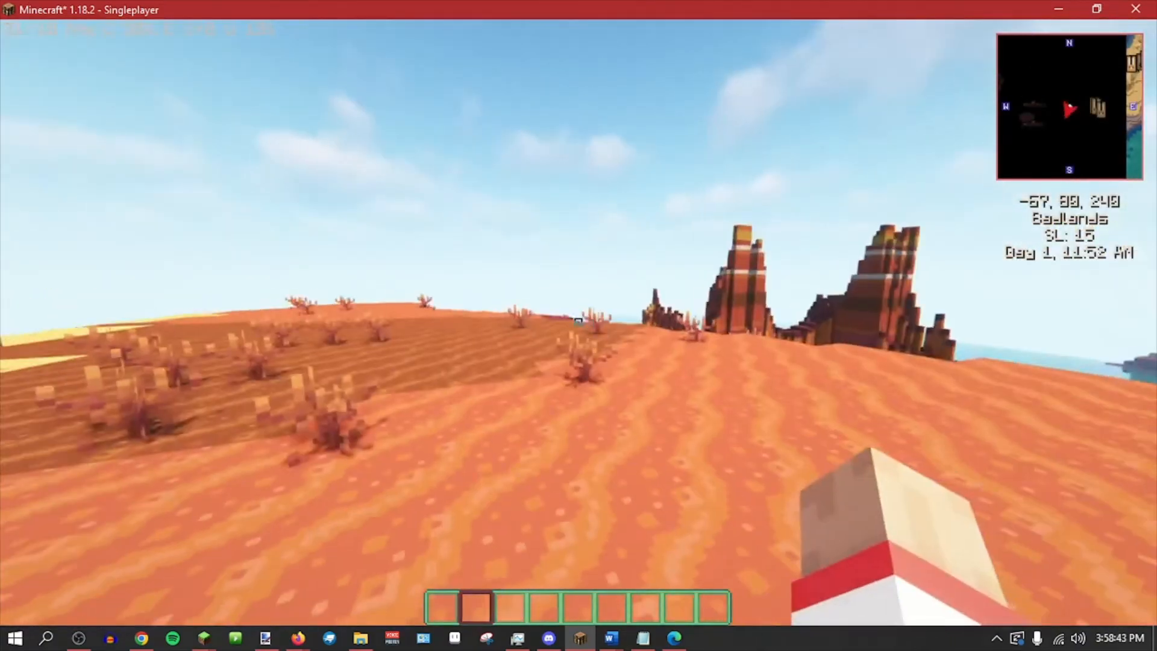
pyautogui.press('F5')
pyautogui.press('F5')
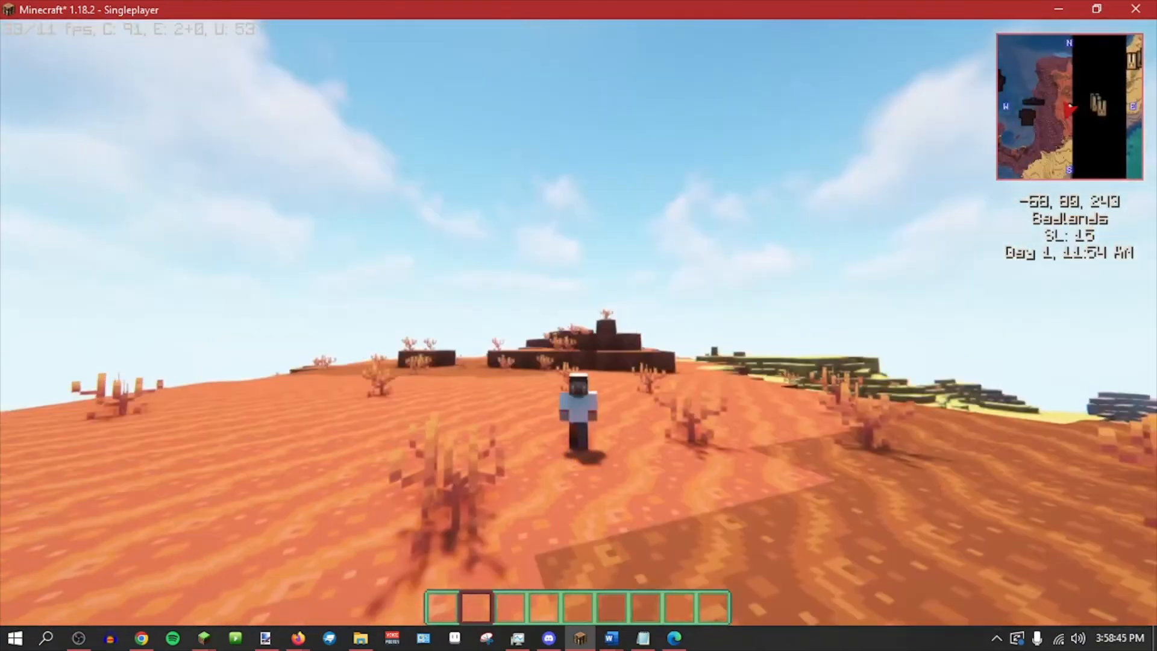
pyautogui.press('w')
pyautogui.press('w')
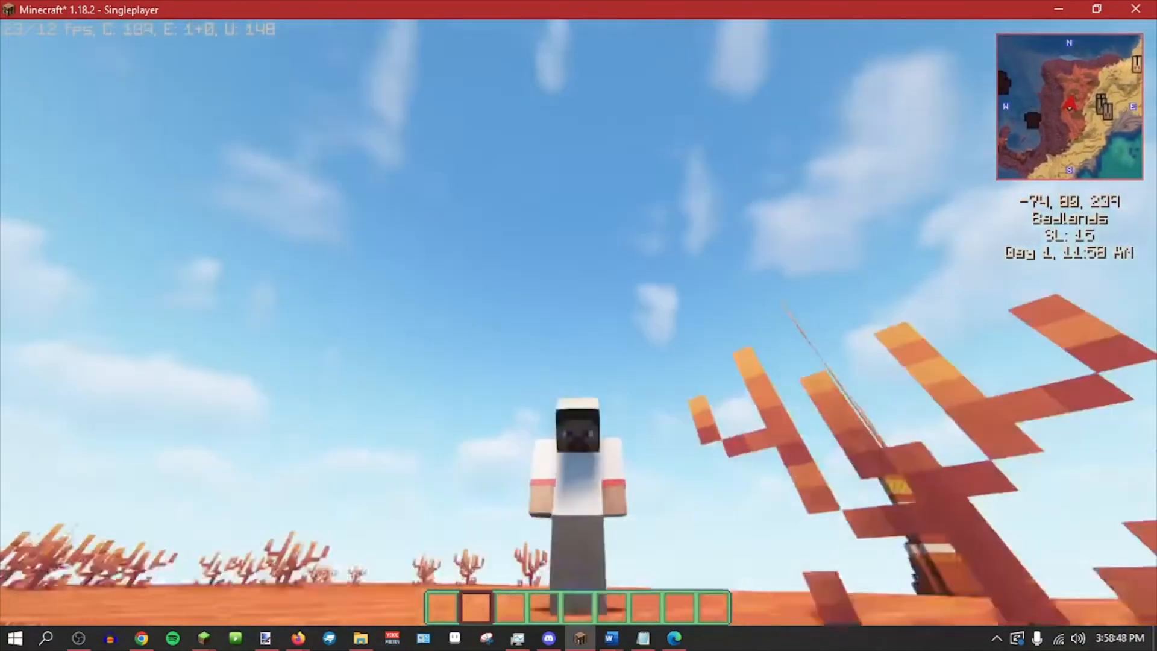
# Pick a terracotta block and swap it between both hands to check the held item placement.
pyautogui.middleClick(579, 323)
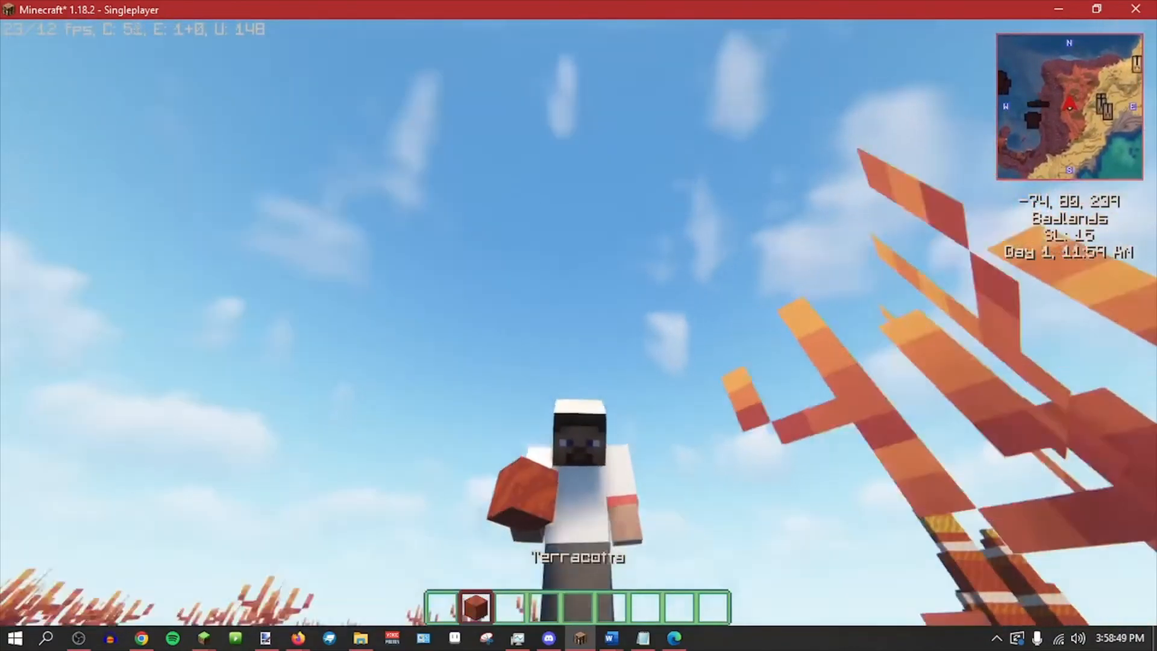
pyautogui.press('f')
pyautogui.press('f')
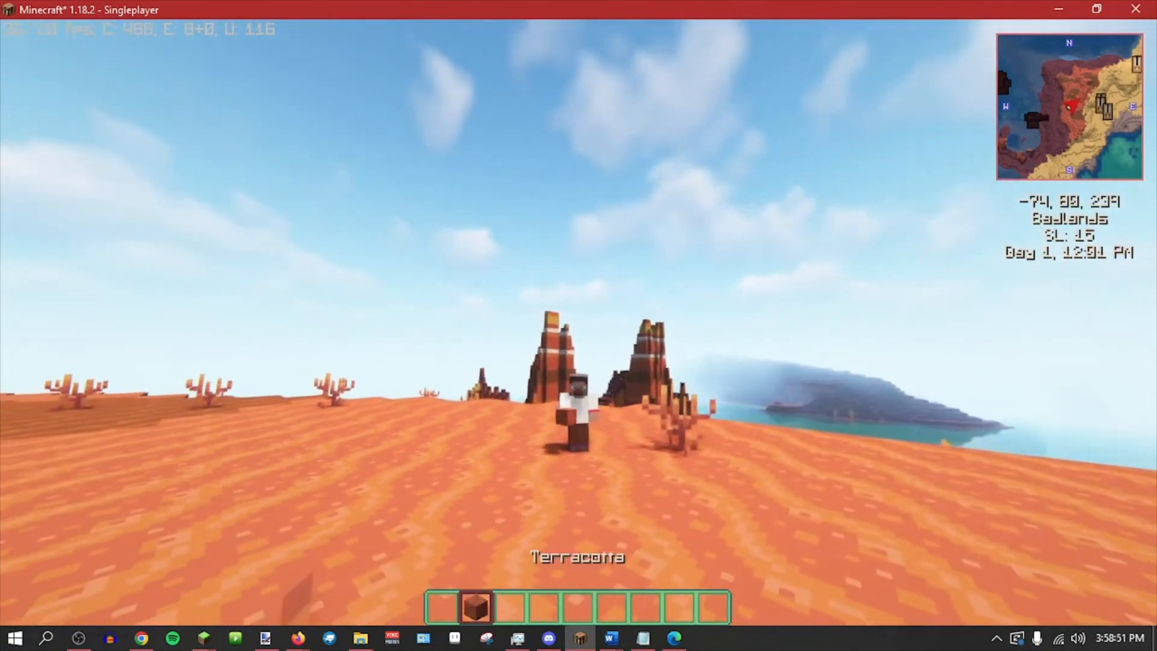
pyautogui.press('f')
pyautogui.press('f')
# Sprint and jump with the model to examine its movement in the world.
pyautogui.press('w')
pyautogui.press('ctrl')
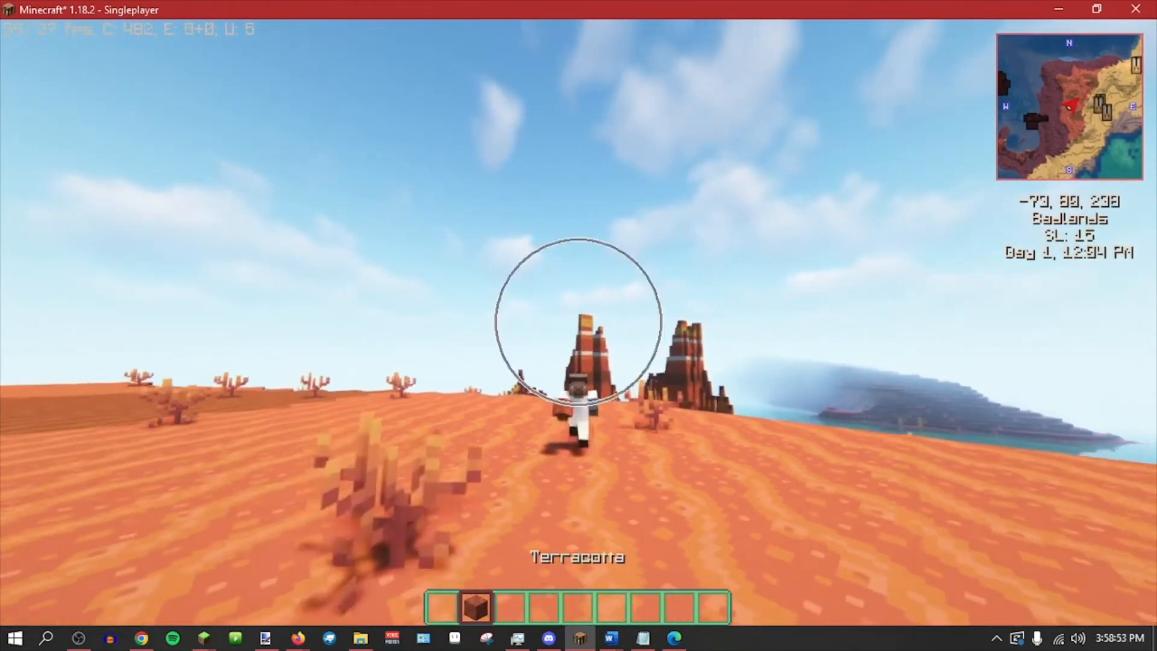
pyautogui.press('space')
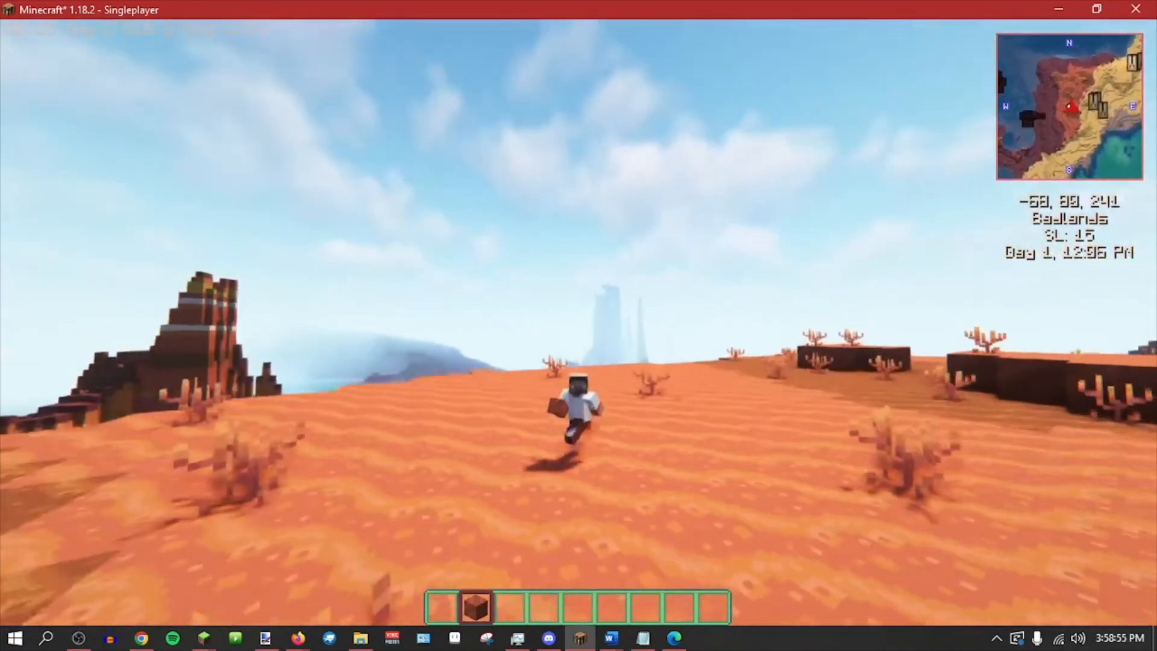
pyautogui.press('space')
pyautogui.press('space')
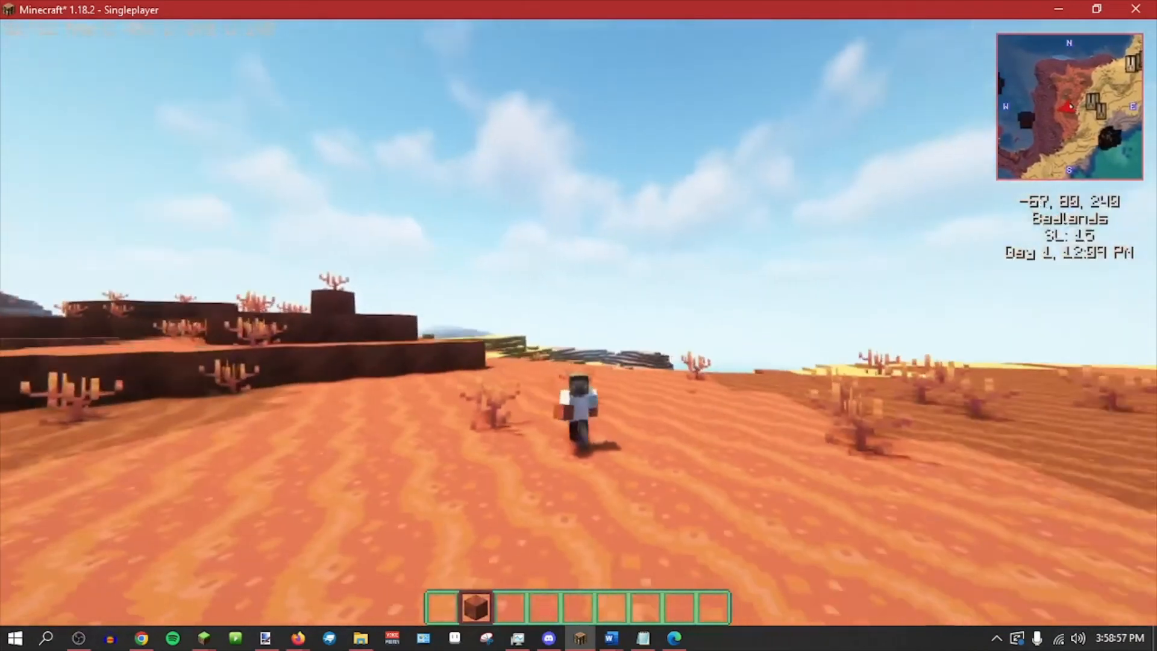
# Leave the in-game test, return to the model editor and save the project.
pyautogui.press('Escape')
pyautogui.click(576, 371)
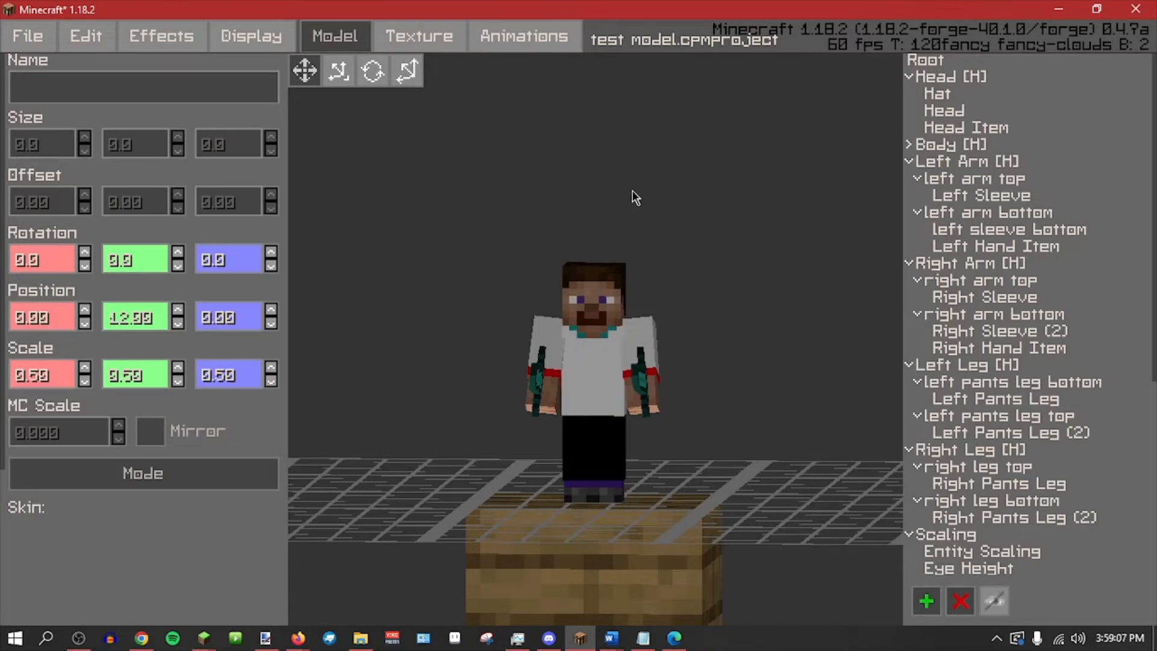
pyautogui.hotkey('ctrl', 's')
# Open the Animations workspace and view the model from a front angle.
pyautogui.click(530, 37)
pyautogui.moveTo(726, 305); pyautogui.dragTo(676, 313, button='middle')
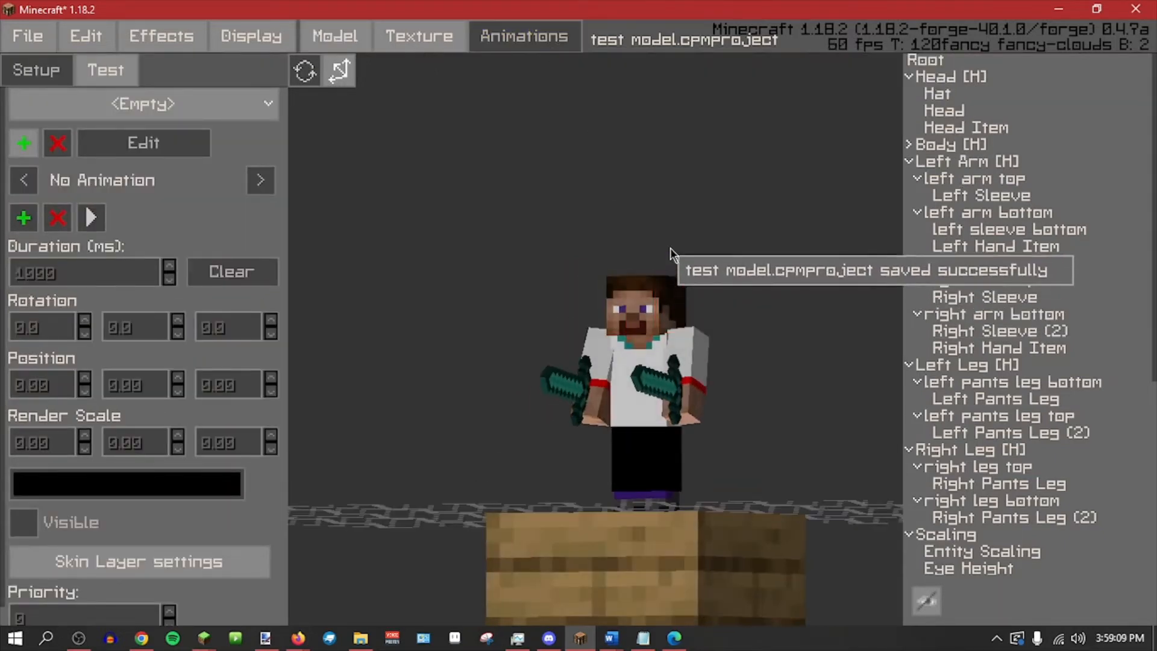
pyautogui.keyDown('shift'); pyautogui.moveTo(745, 167); pyautogui.dragTo(736, 199, button='middle'); pyautogui.keyUp('shift')
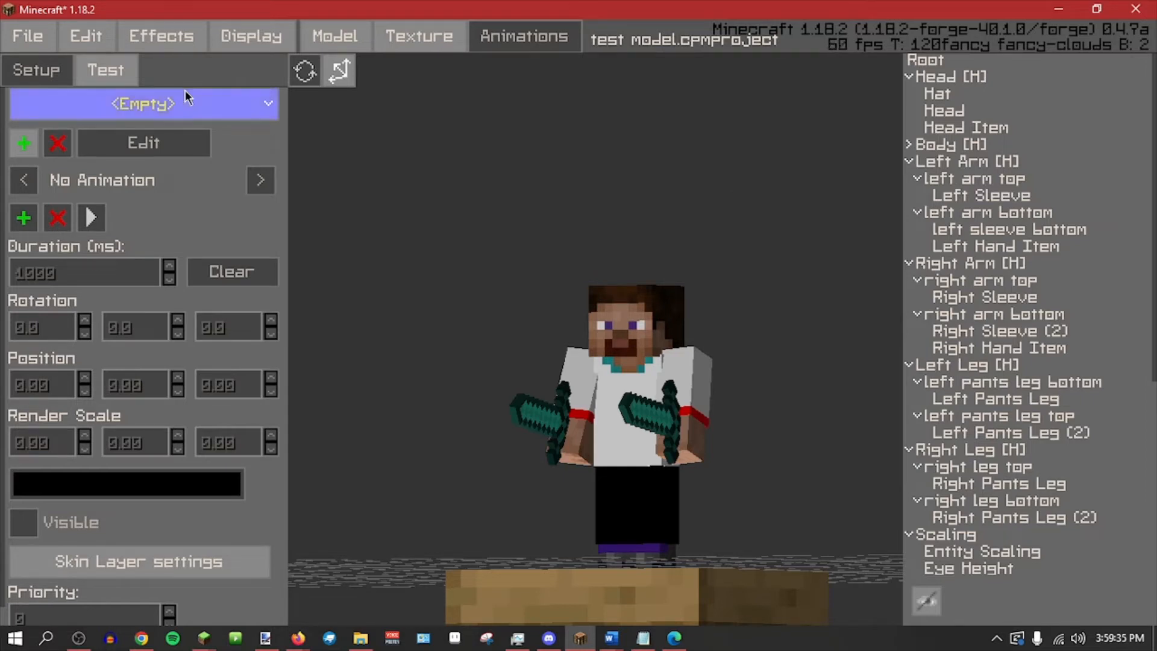
# Empty both the right and left hand item slots of the model preview and return to the Animations workspace.
pyautogui.click(336, 34)
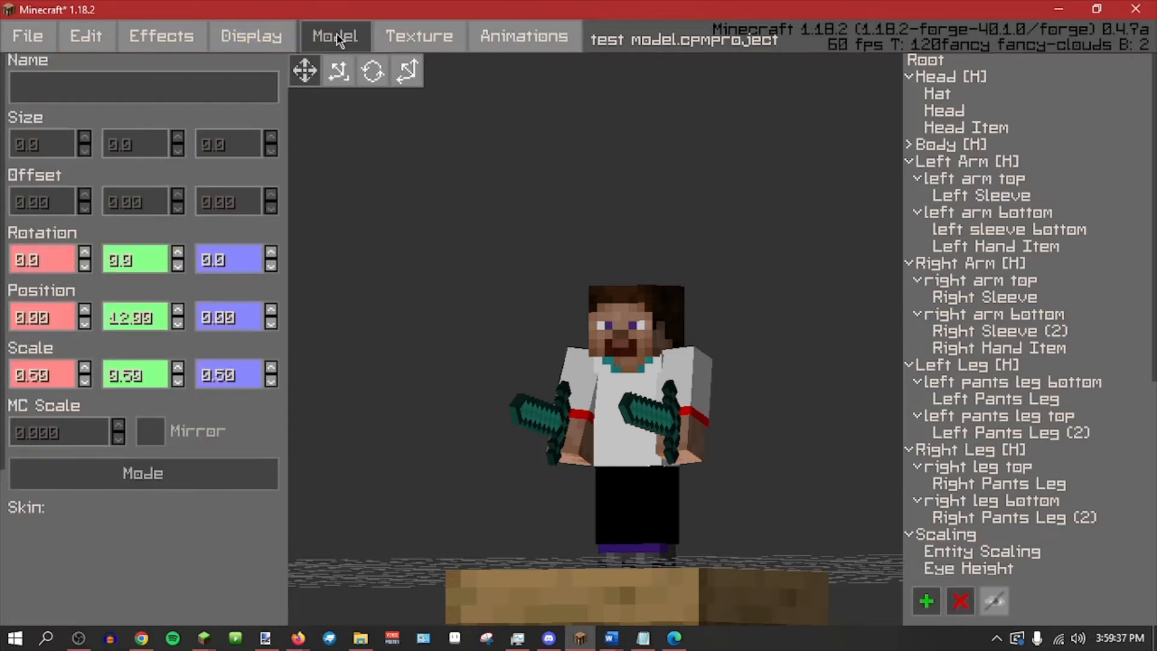
pyautogui.click(236, 29)
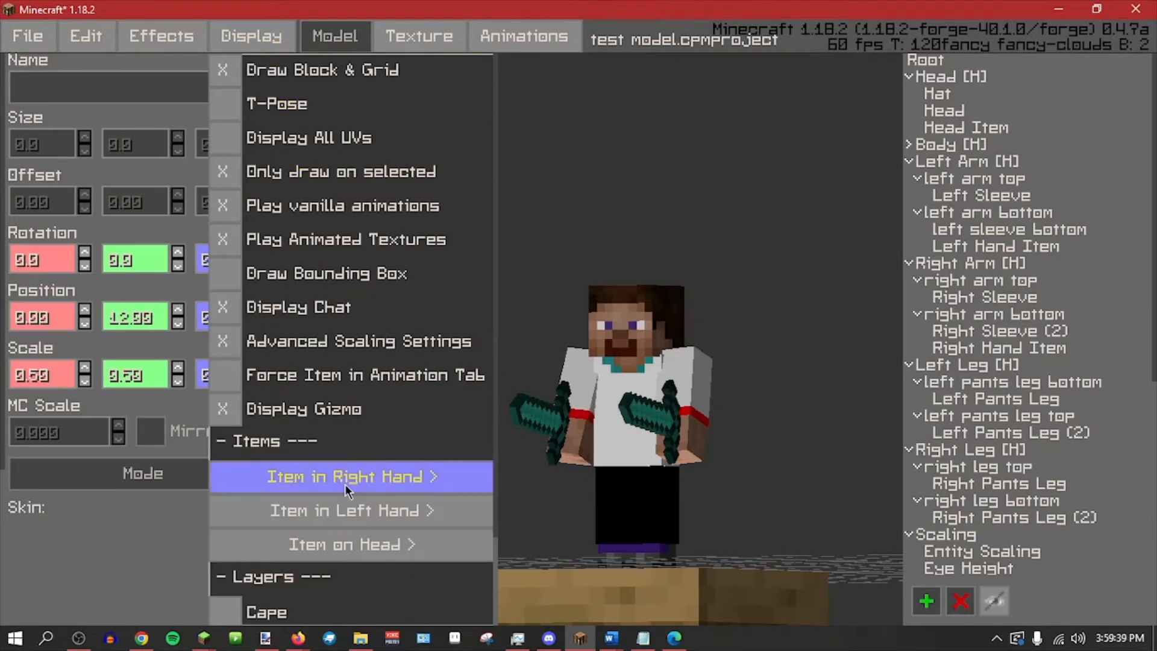
pyautogui.click(345, 483)
pyautogui.click(558, 476)
pyautogui.click(251, 35)
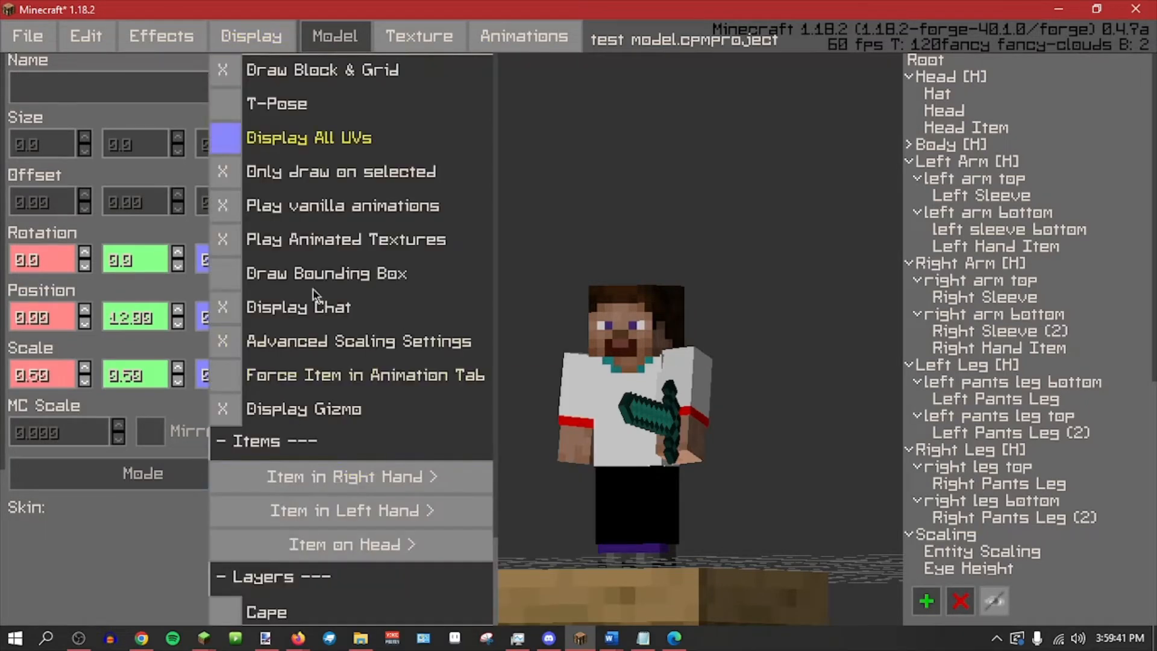
pyautogui.click(345, 511)
pyautogui.click(515, 516)
pyautogui.click(482, 36)
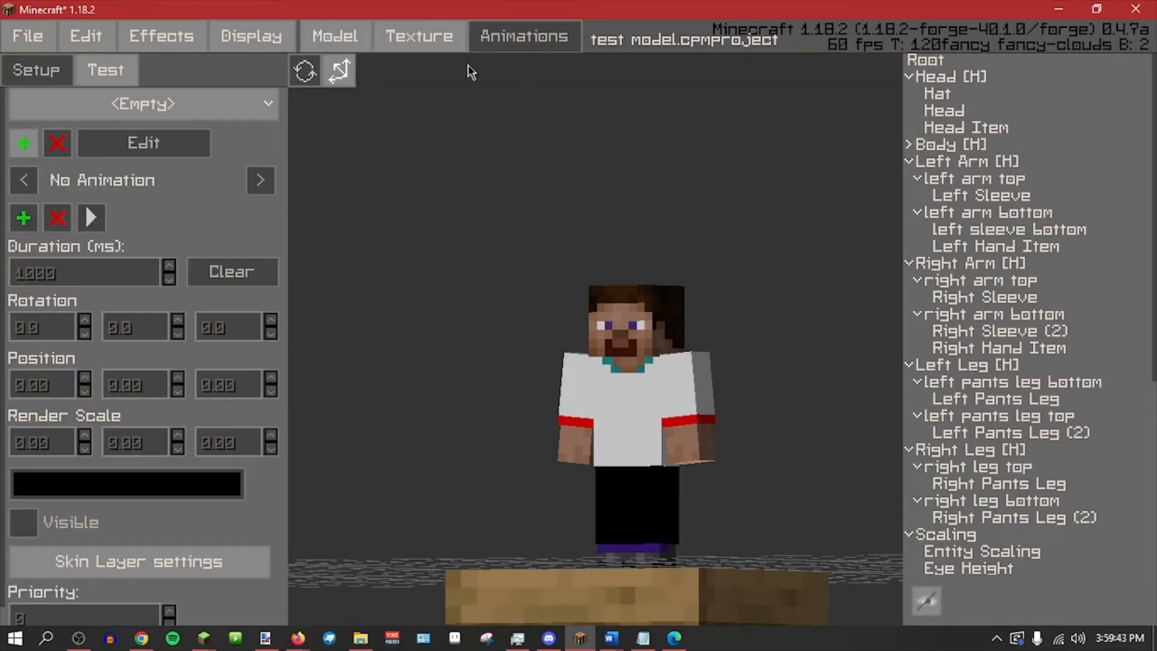
pyautogui.moveTo(722, 323); pyautogui.dragTo(637, 253, button='middle')
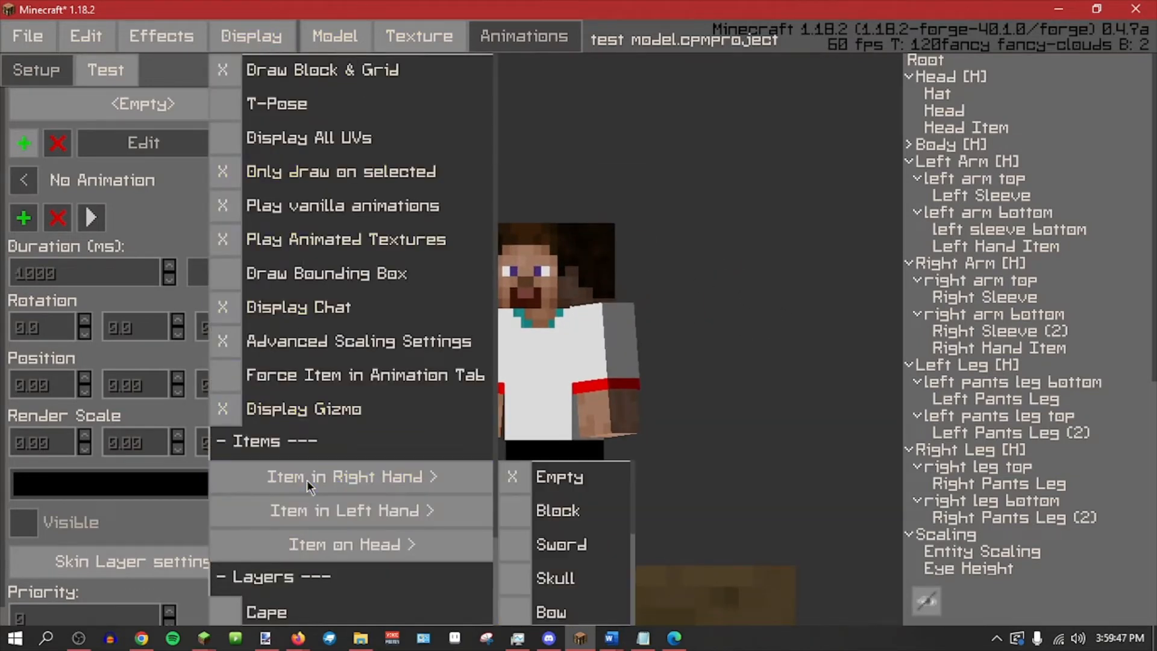
pyautogui.click(610, 239)
pyautogui.scroll(1, 545, 175)
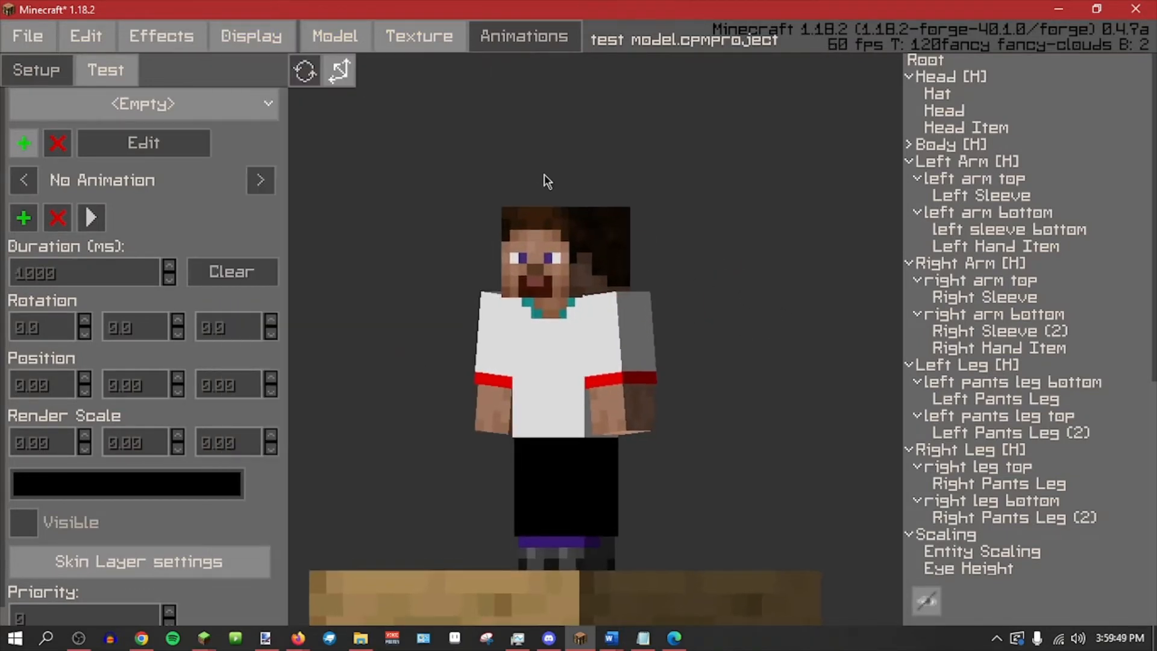
pyautogui.click(259, 115)
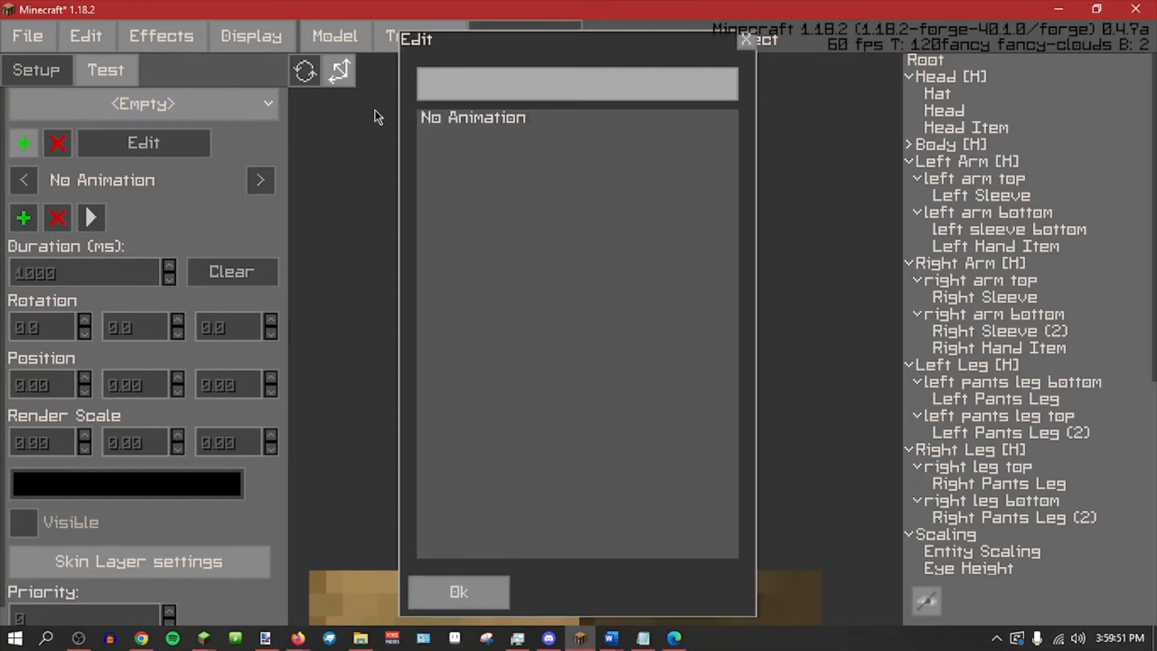
pyautogui.press('Escape')
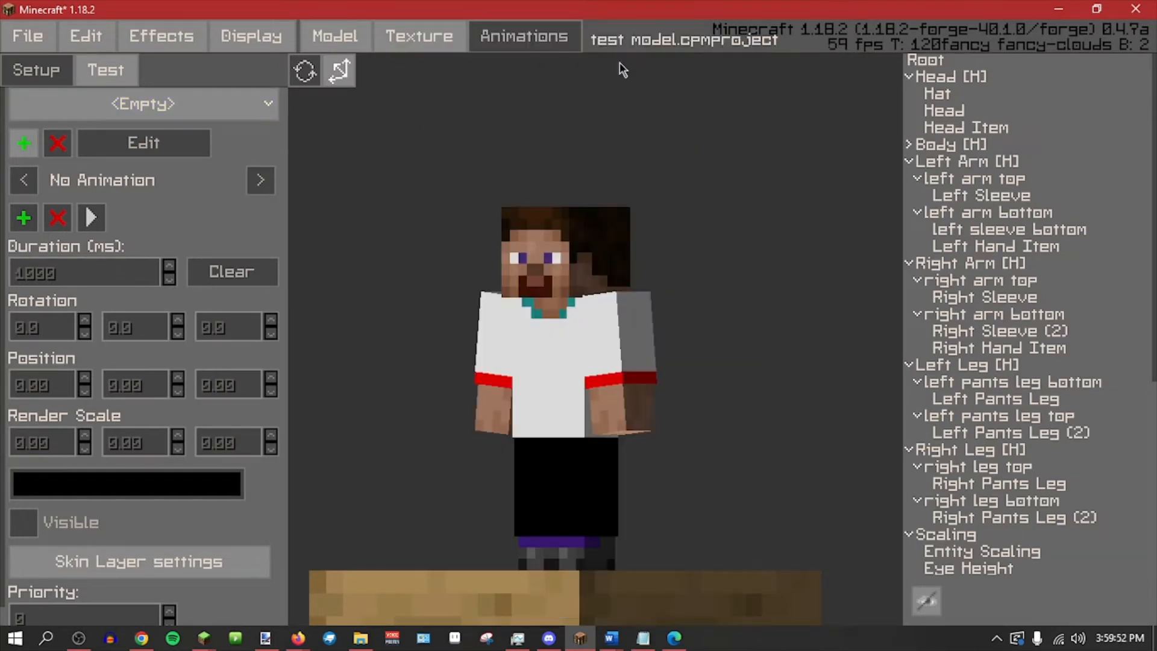
pyautogui.click(244, 108)
pyautogui.click(488, 114)
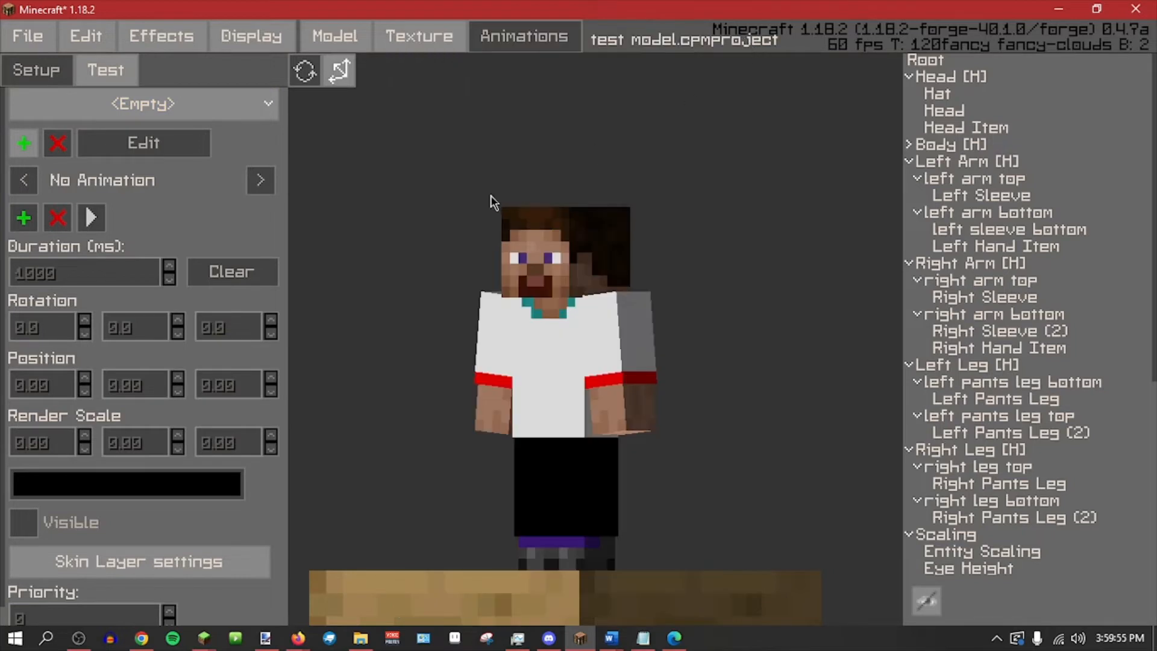
pyautogui.moveTo(476, 183); pyautogui.dragTo(477, 184, button='middle')
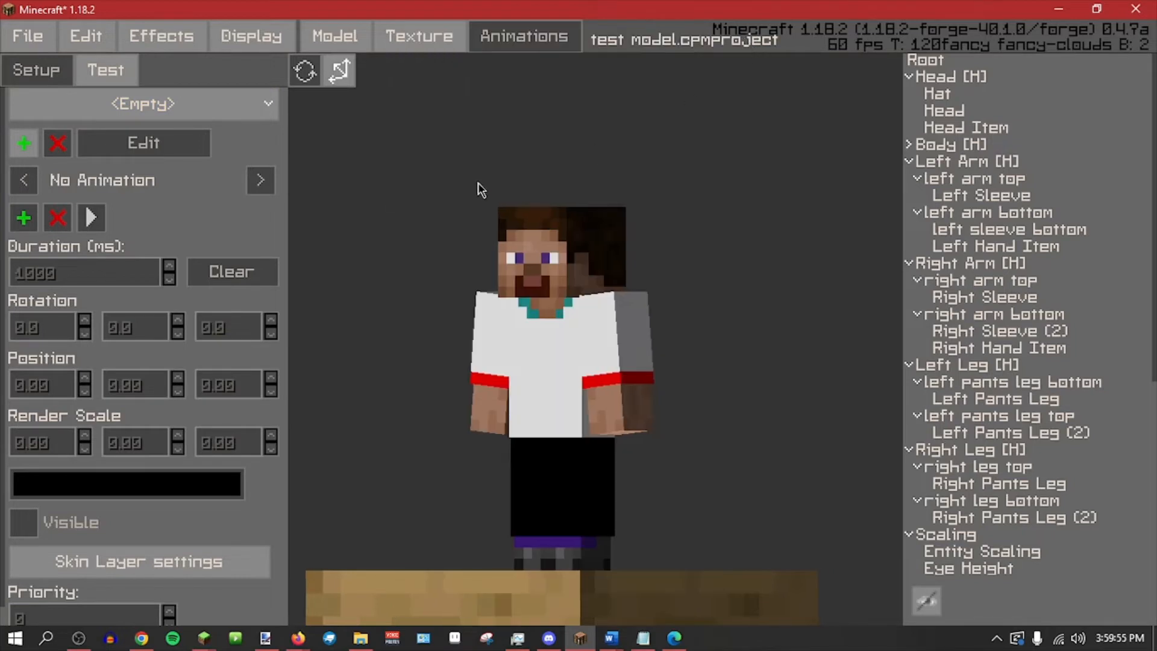
# Create a new animation of the type Pose: Global.
pyautogui.click(24, 145)
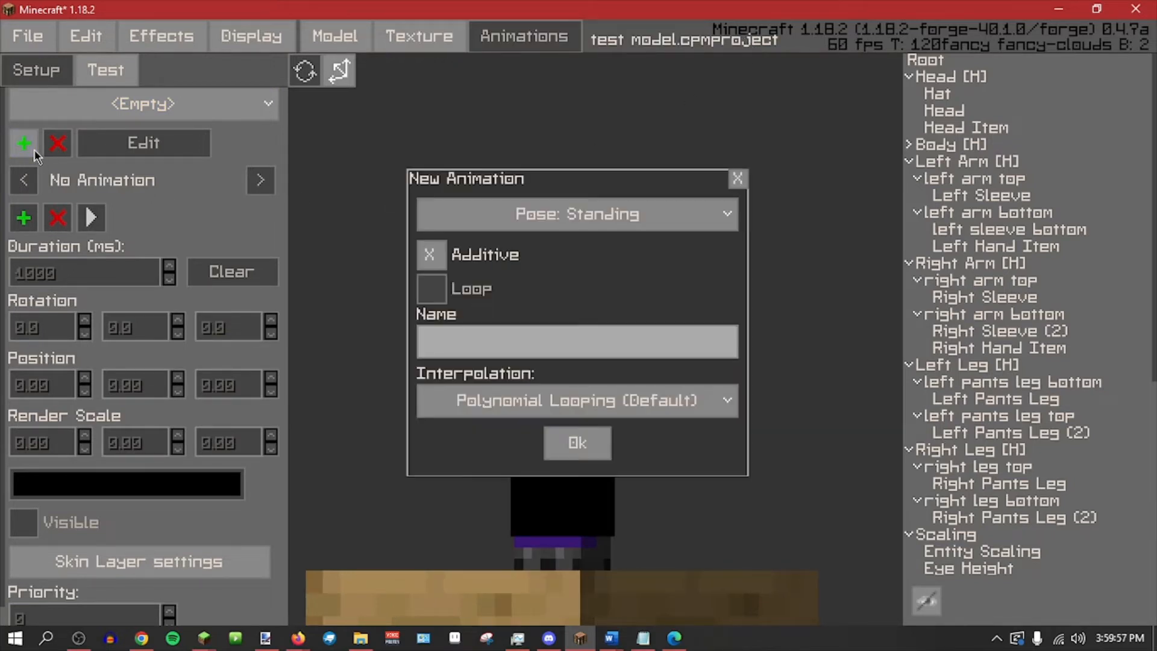
pyautogui.click(481, 211)
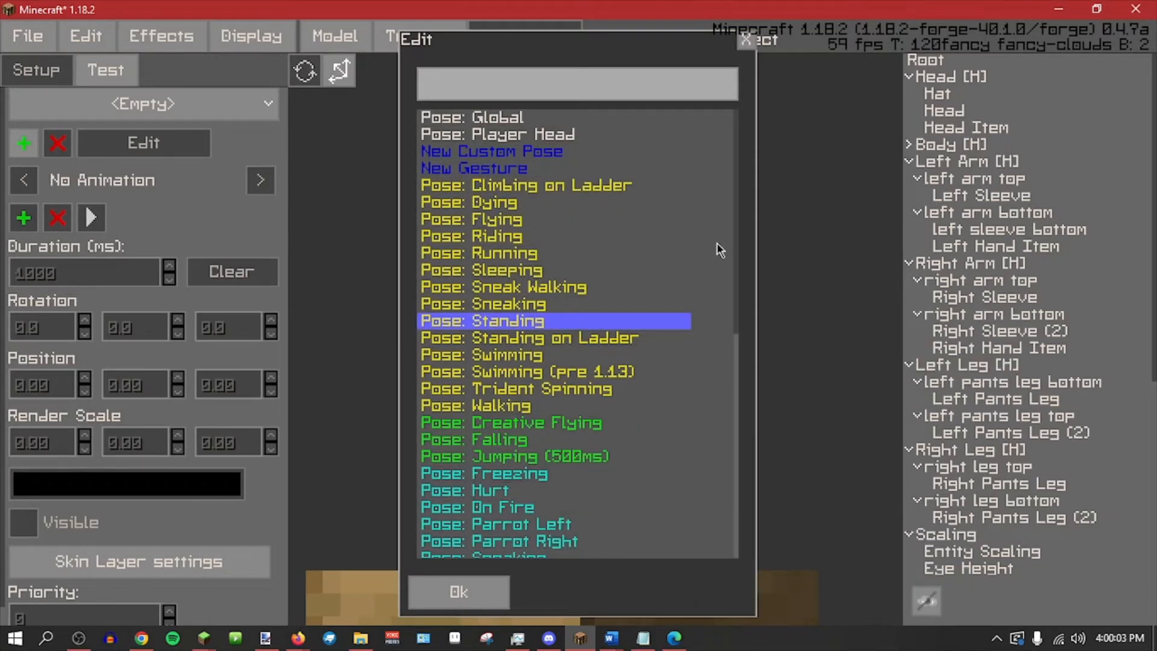
pyautogui.scroll(-5, 684, 298)
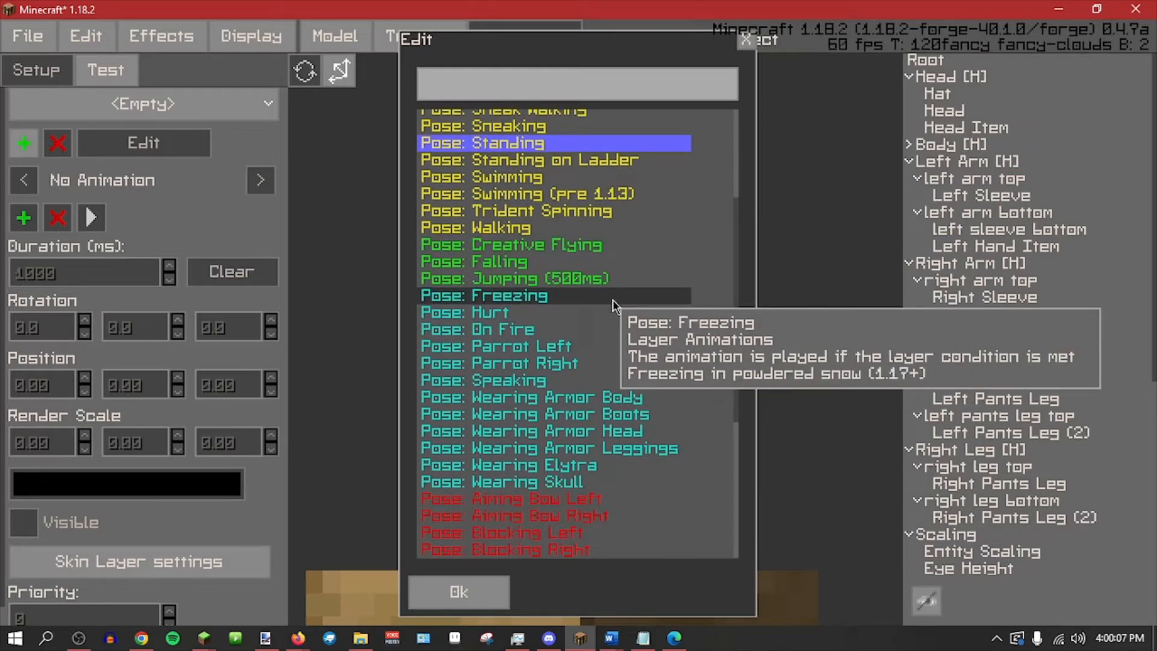
pyautogui.scroll(5, 609, 305)
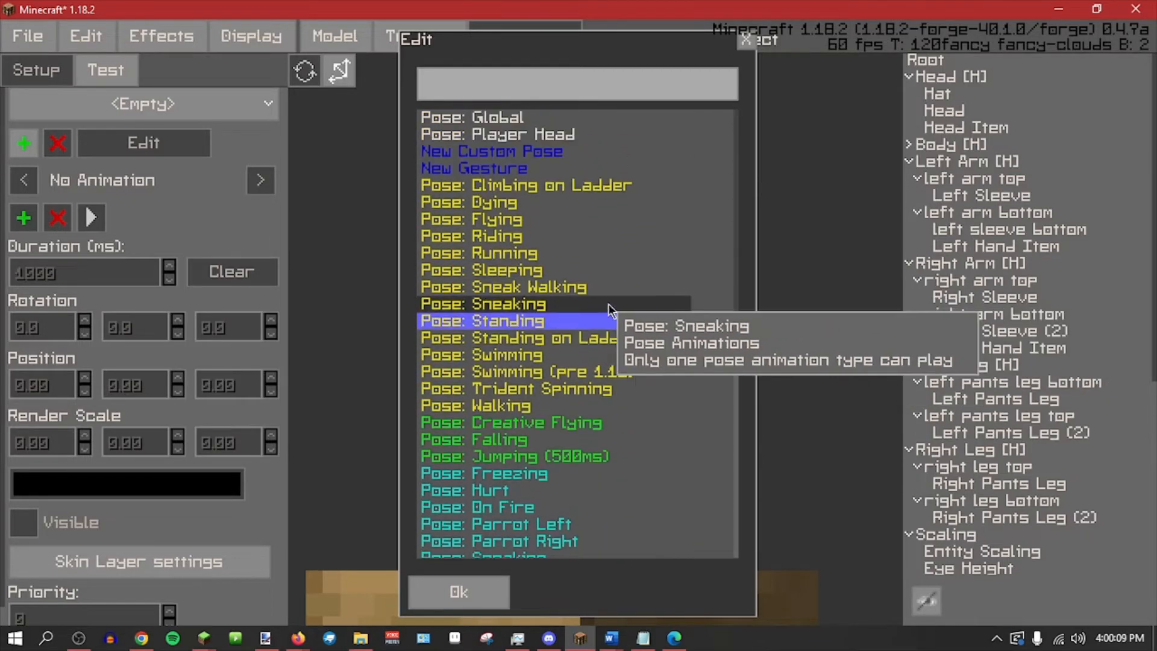
pyautogui.click(540, 114)
pyautogui.click(482, 599)
pyautogui.click(594, 449)
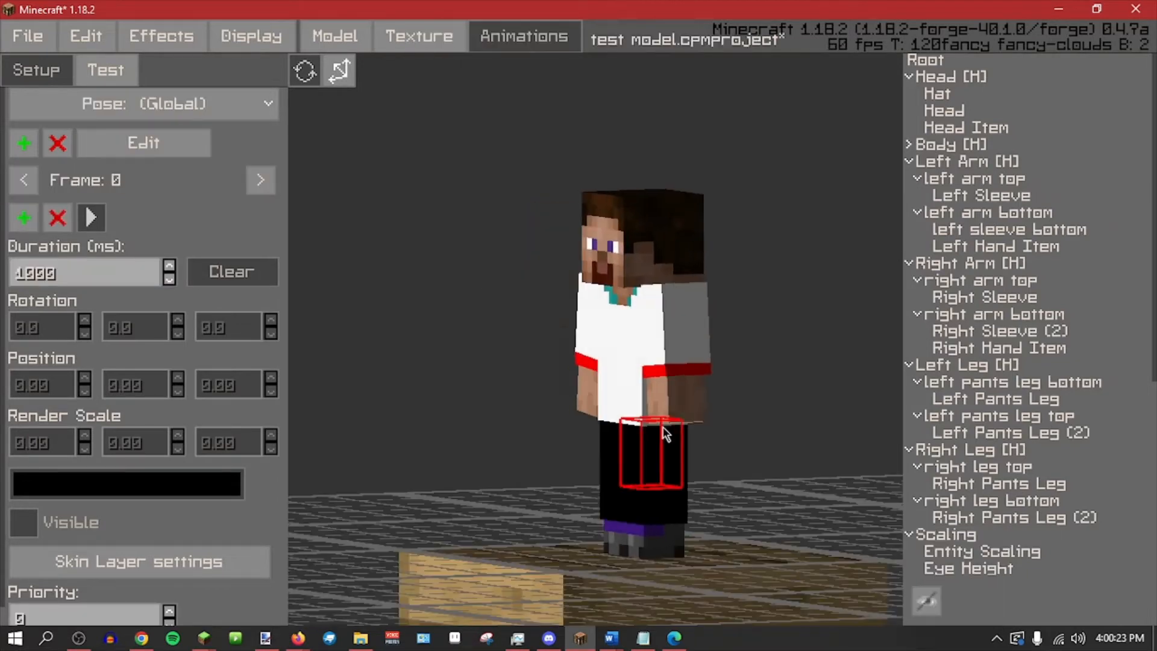
# In the Model workspace, move the Hat part so it is nested under the Head part.
pyautogui.click(929, 76)
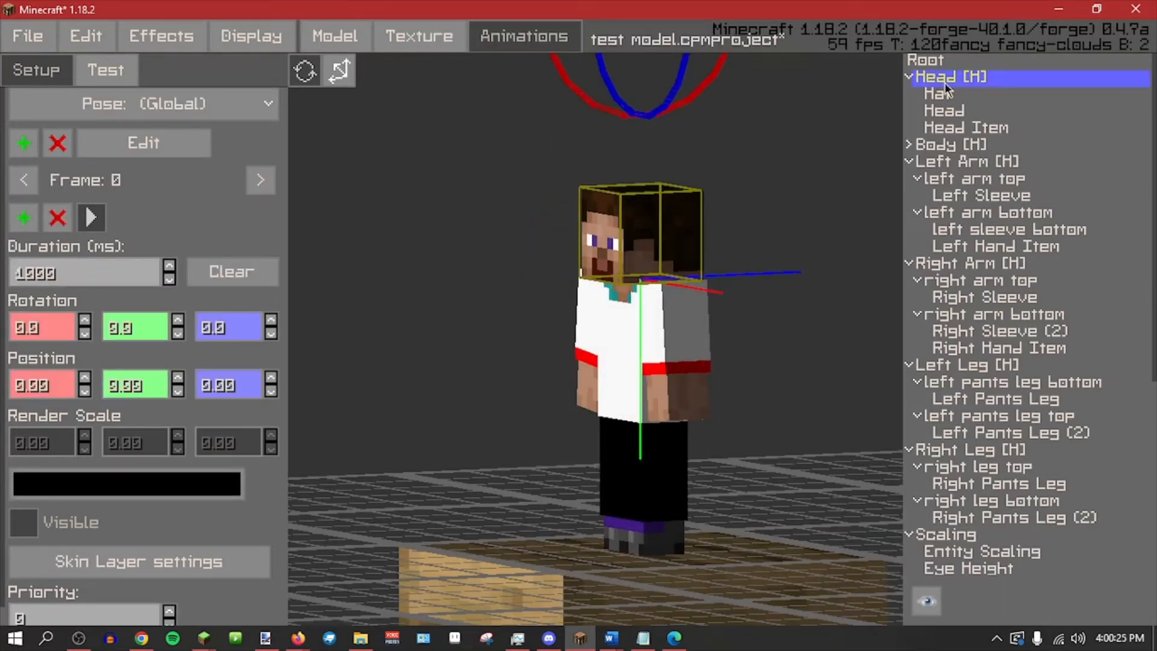
pyautogui.click(955, 111)
pyautogui.moveTo(824, 207); pyautogui.dragTo(805, 190, button='middle')
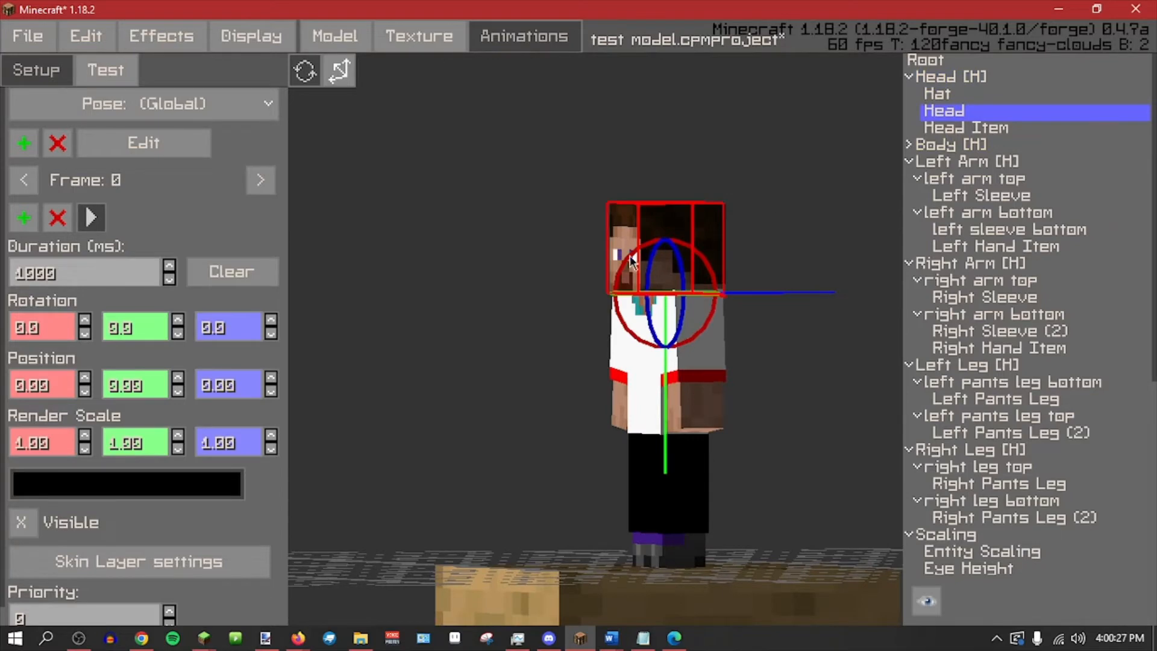
pyautogui.moveTo(534, 131); pyautogui.dragTo(497, 128, button='middle')
pyautogui.click(336, 36)
pyautogui.click(938, 94)
pyautogui.rightClick(956, 98)
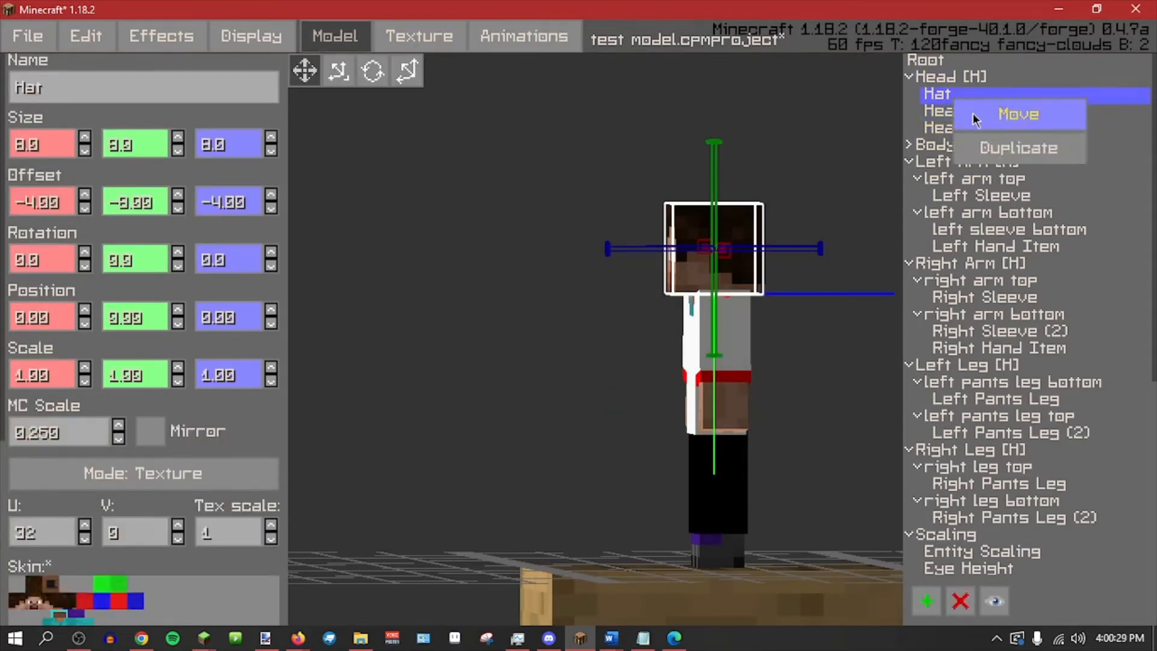
pyautogui.click(977, 123)
pyautogui.rightClick(979, 114)
pyautogui.click(1018, 124)
# In the Global animation, rotate the head to 35 on X in frame 0, add a frame and rotate it to 320 there.
pyautogui.click(565, 47)
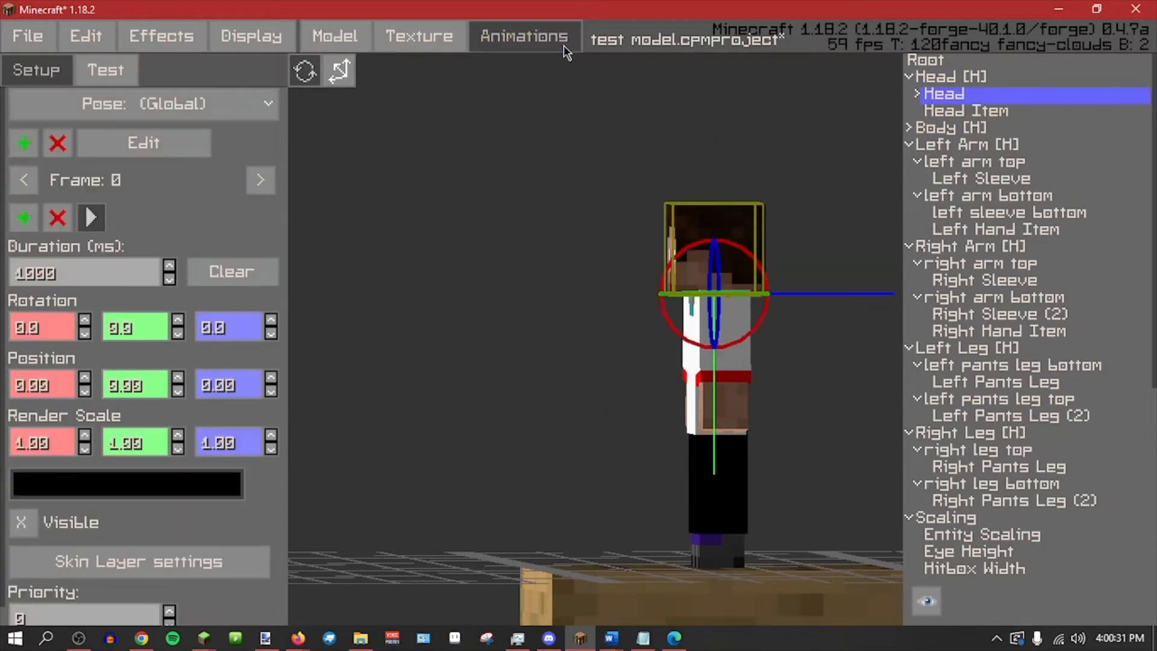
pyautogui.moveTo(663, 307); pyautogui.dragTo(533, 303)
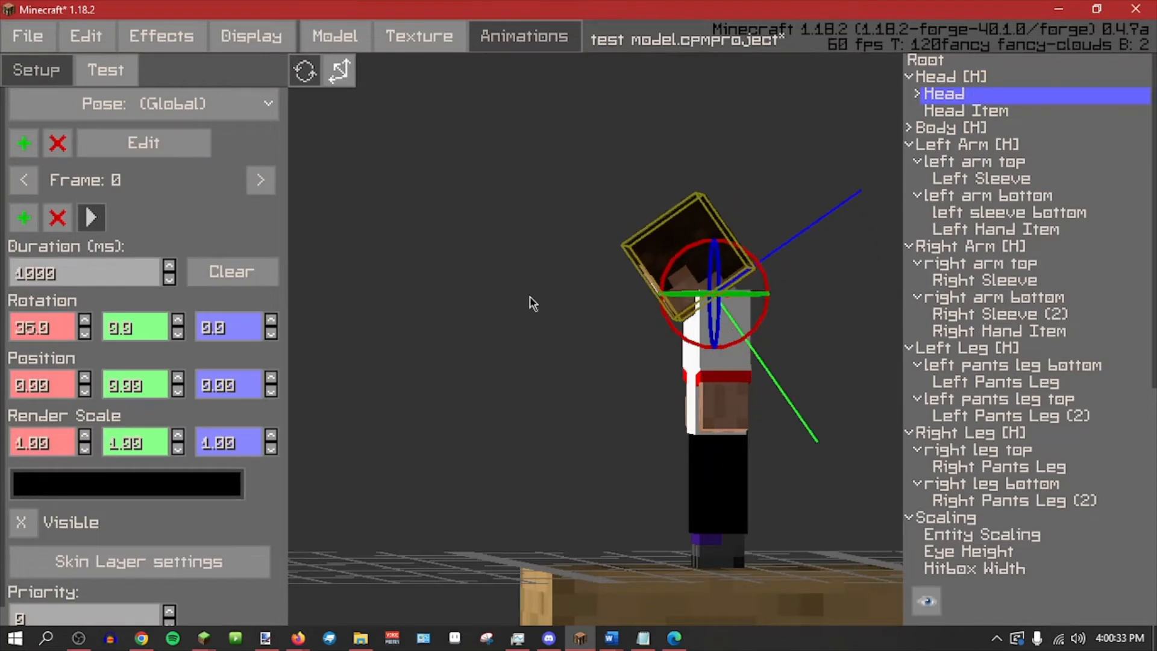
pyautogui.click(36, 219)
pyautogui.moveTo(669, 265); pyautogui.dragTo(428, 180)
# Preview the head movement in the animation test with the Standing pose and return to the animation setup.
pyautogui.click(90, 69)
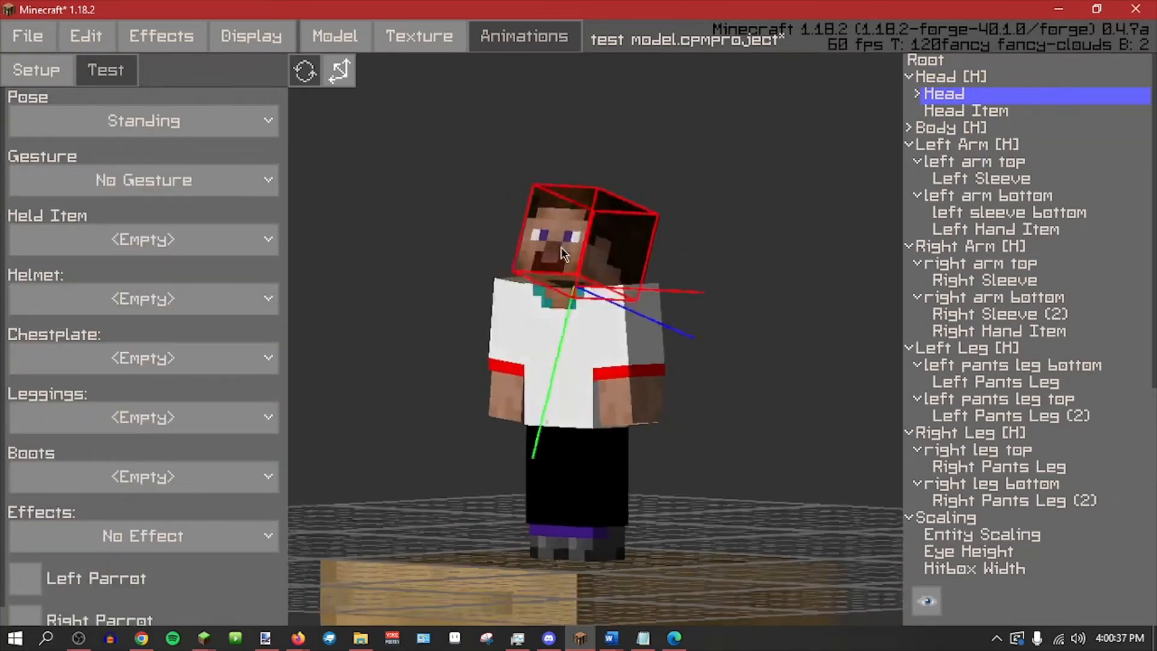
pyautogui.click(36, 69)
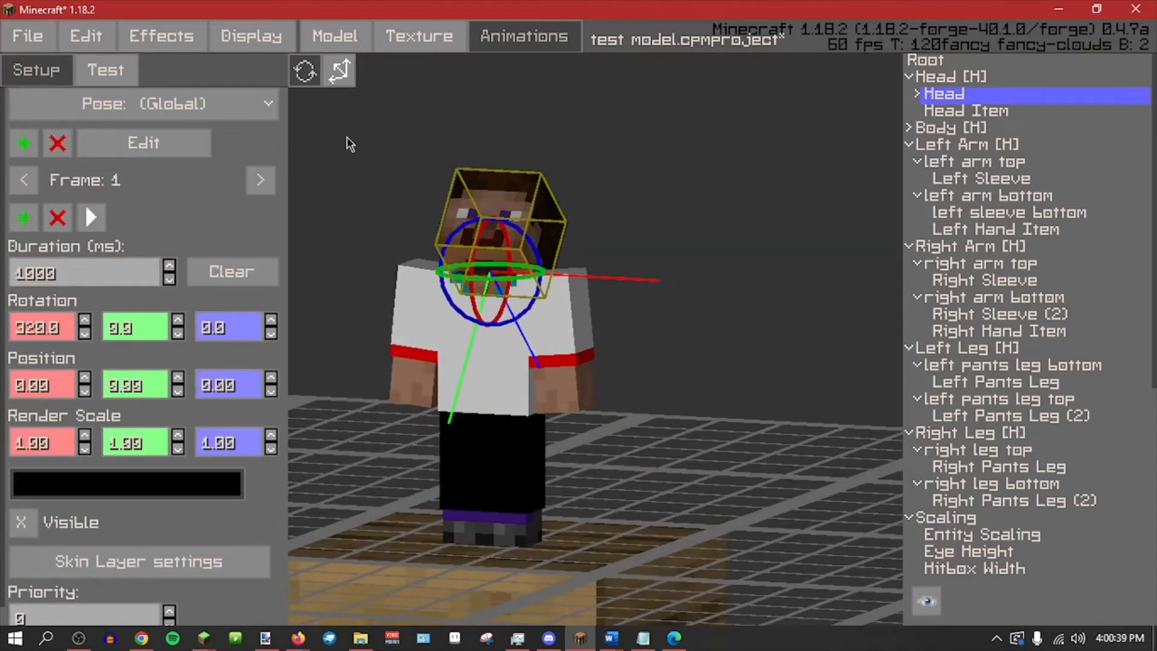
pyautogui.moveTo(348, 144); pyautogui.dragTo(472, 179, button='middle')
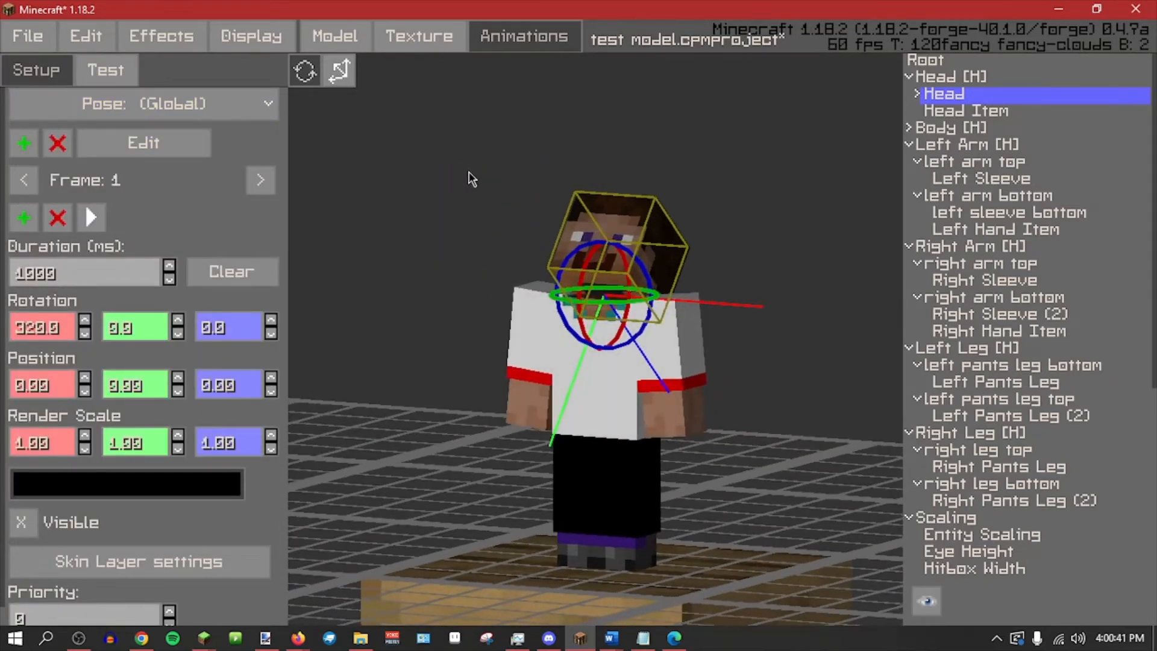
pyautogui.scroll(2, 472, 179)
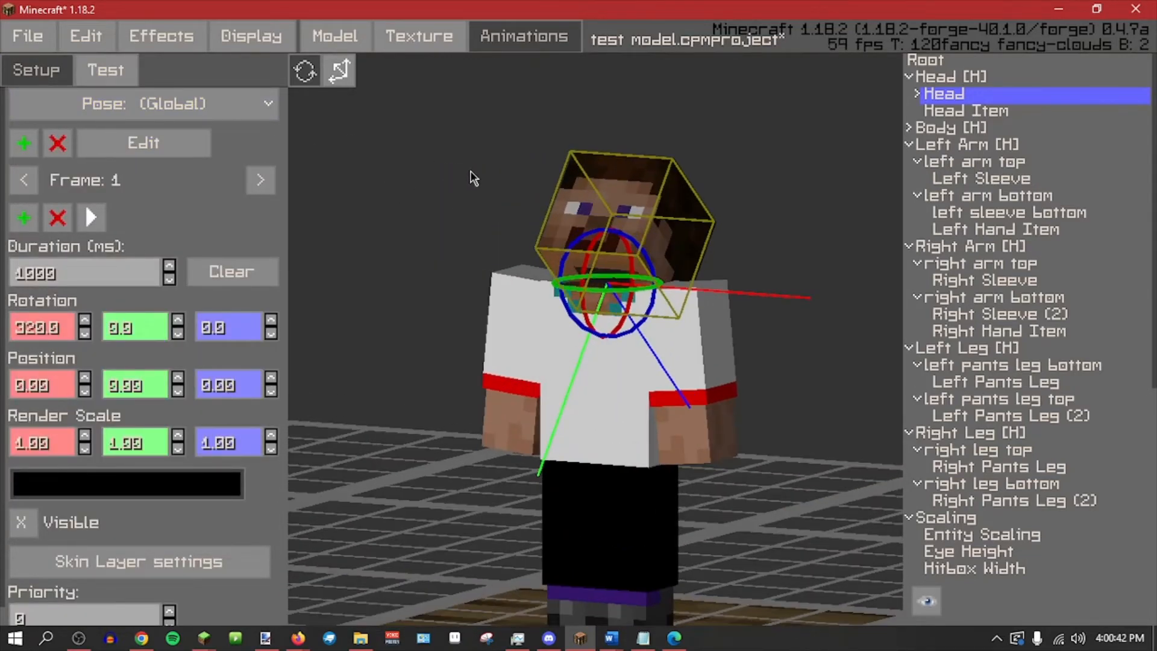
# Undo the head rotations and the added frame, and restore the hat's nesting under the head.
pyautogui.click(30, 189)
pyautogui.hotkey('ctrl', 'z')
pyautogui.hotkey('ctrl', 'z')
pyautogui.hotkey('ctrl', 'z')
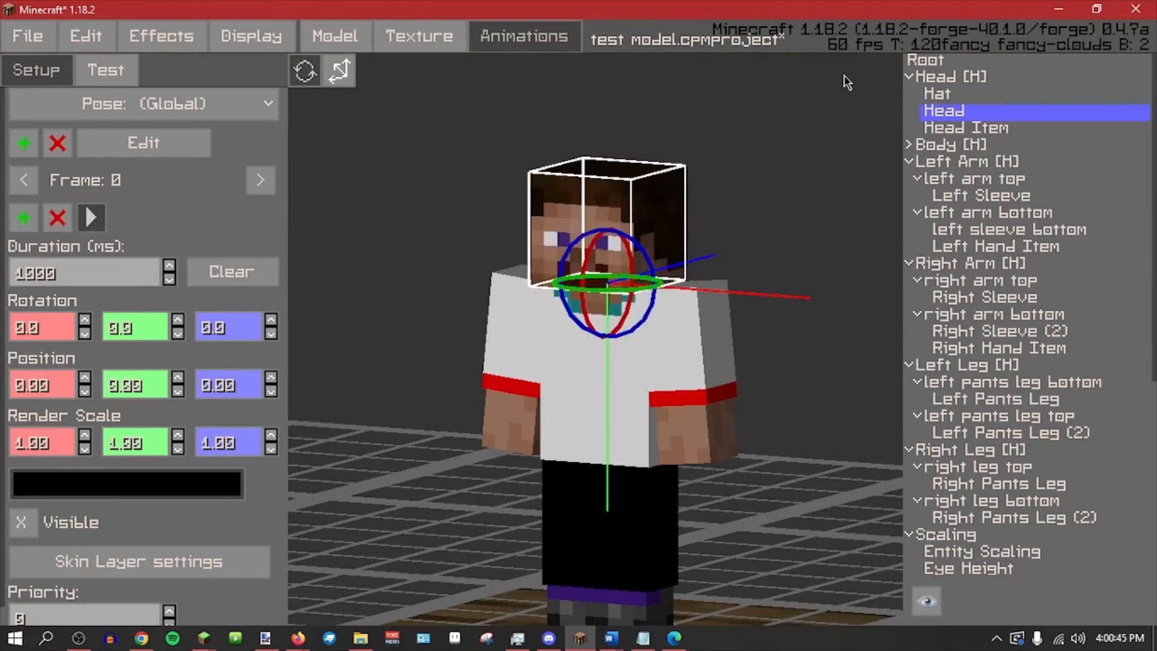
pyautogui.hotkey('ctrl', 'y')
pyautogui.moveTo(682, 73); pyautogui.dragTo(632, 75, button='middle')
pyautogui.keyDown('shift'); pyautogui.moveTo(669, 109); pyautogui.dragTo(547, 127, button='middle'); pyautogui.keyUp('shift')
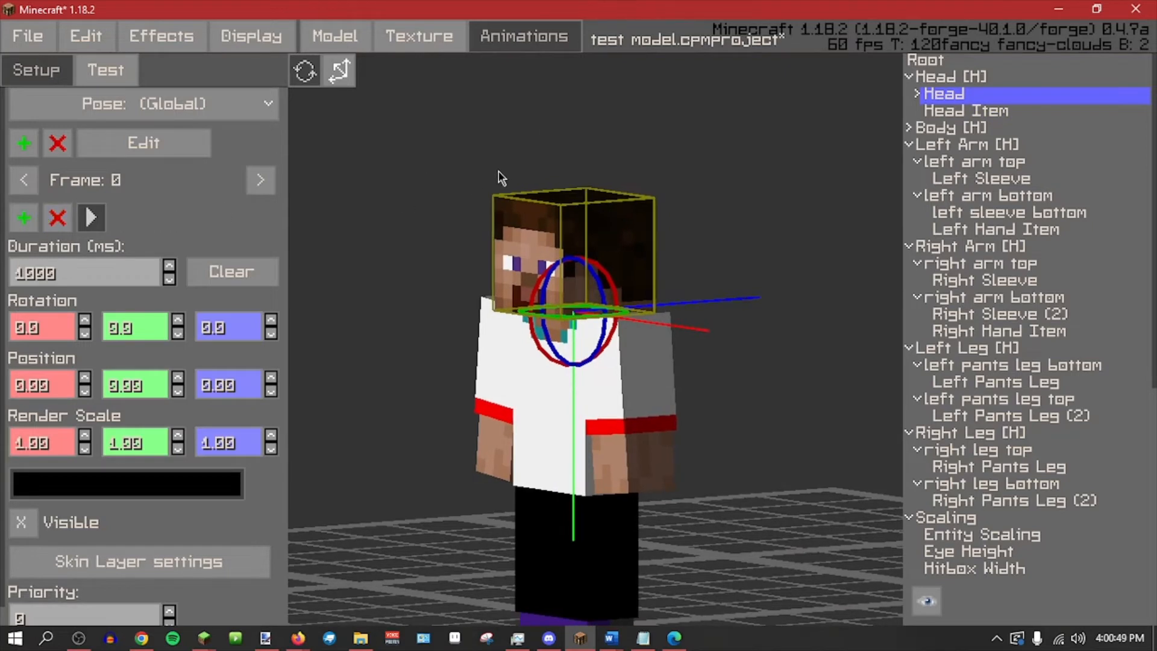
pyautogui.moveTo(498, 171); pyautogui.dragTo(472, 177, button='middle')
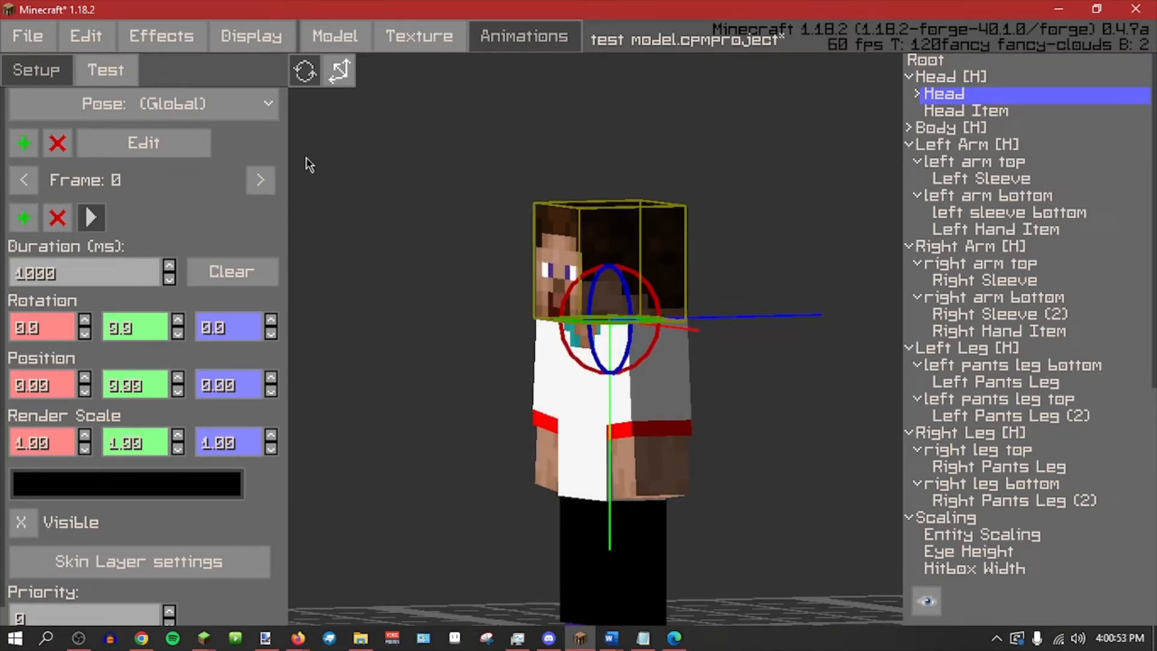
# Add frames up to frame 4, rotate the head to 25 on X there and step through the frames.
pyautogui.click(26, 218)
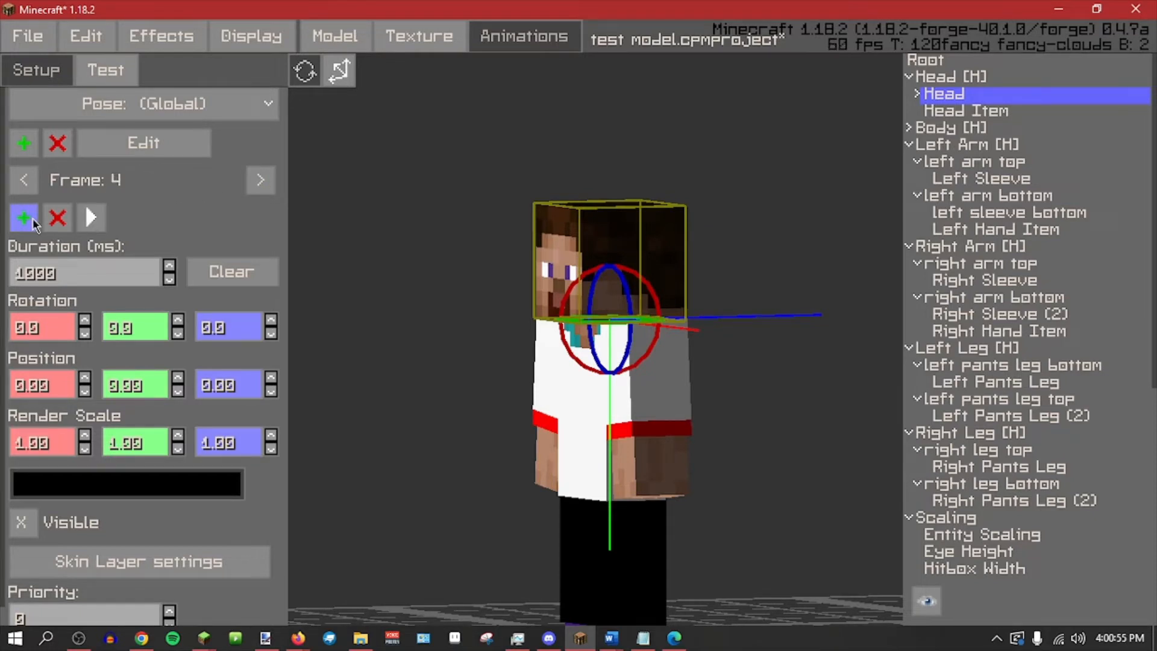
pyautogui.moveTo(600, 348); pyautogui.dragTo(567, 357)
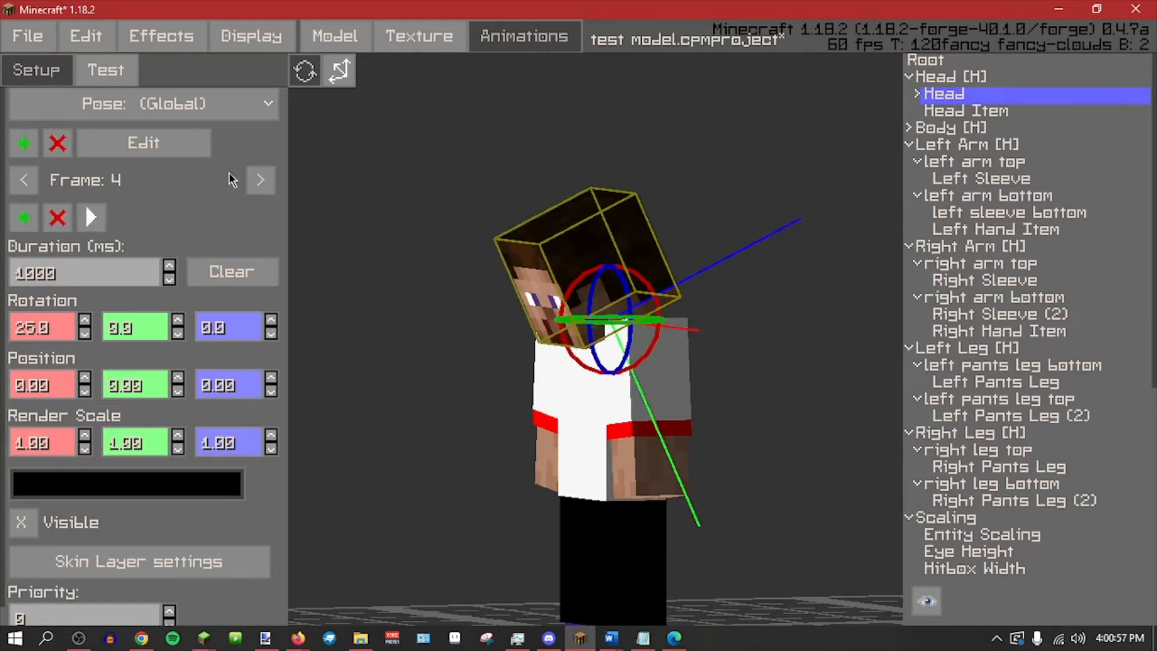
pyautogui.click(259, 184)
pyautogui.click(259, 184)
pyautogui.click(259, 184)
pyautogui.click(259, 183)
# Delete the extra frames of the Global animation, leaving only frame 0.
pyautogui.keyDown('shift'); pyautogui.click(57, 218); pyautogui.keyUp('shift')
pyautogui.click(24, 180)
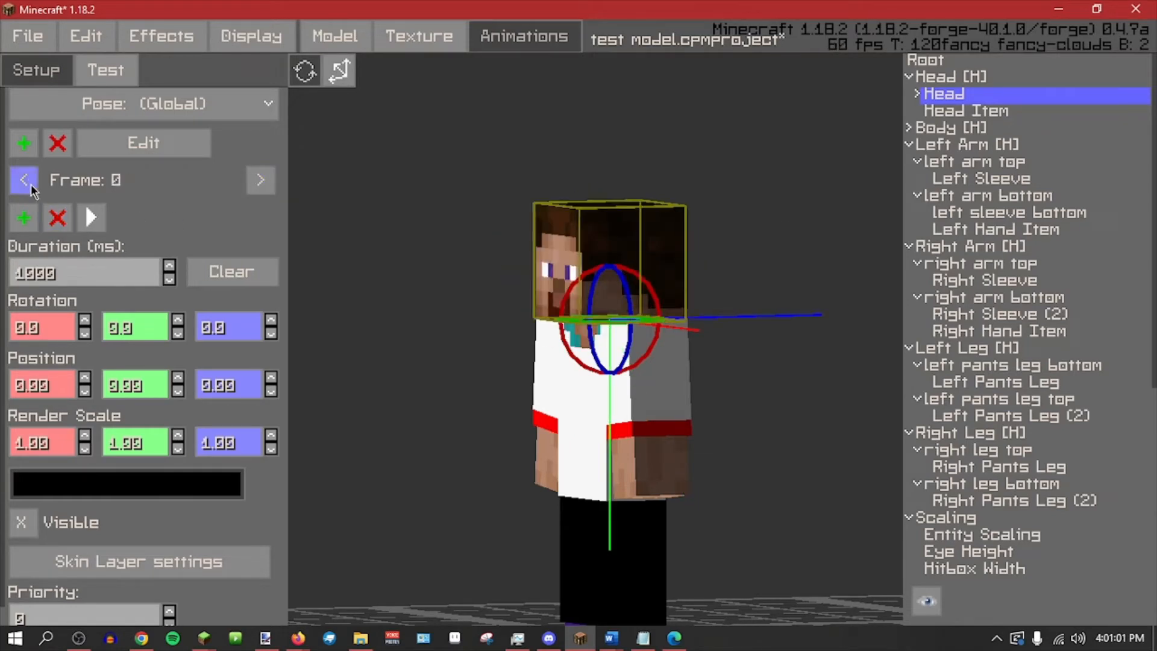
pyautogui.click(261, 180)
pyautogui.click(260, 181)
pyautogui.click(58, 218)
pyautogui.click(461, 344)
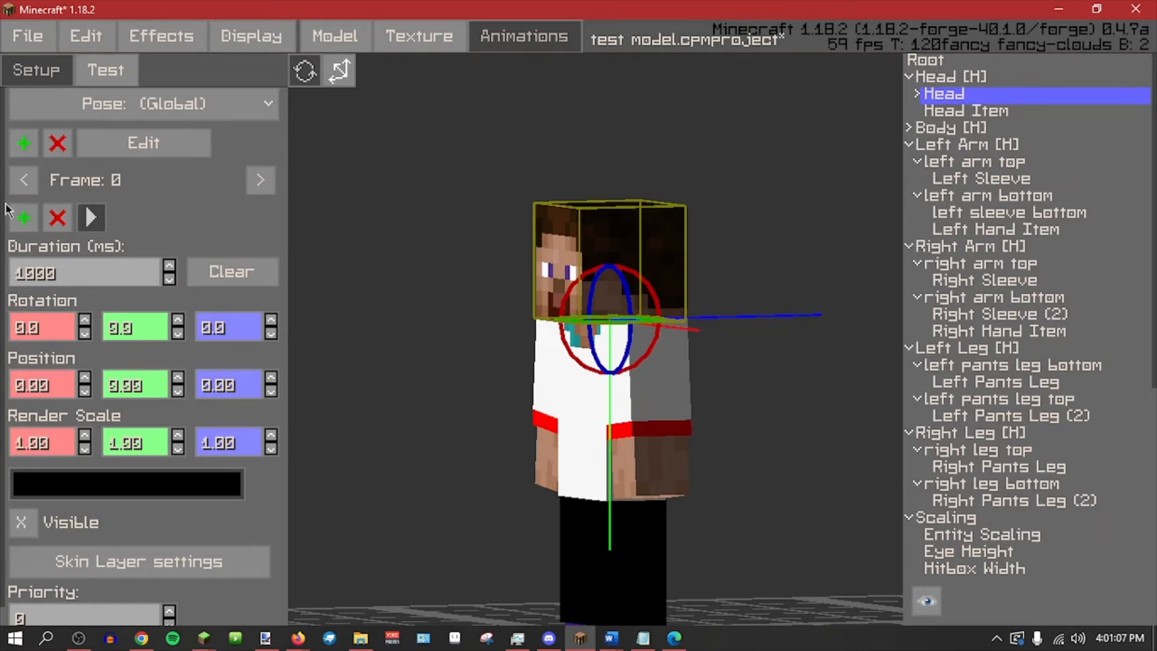
# Add two frames with the head rotated on X to 15 in frame 1 and 25 in frame 2, and briefly play the animation.
pyautogui.moveTo(564, 348); pyautogui.dragTo(571, 365)
pyautogui.moveTo(486, 378); pyautogui.dragTo(447, 374, button='middle')
pyautogui.click(30, 220)
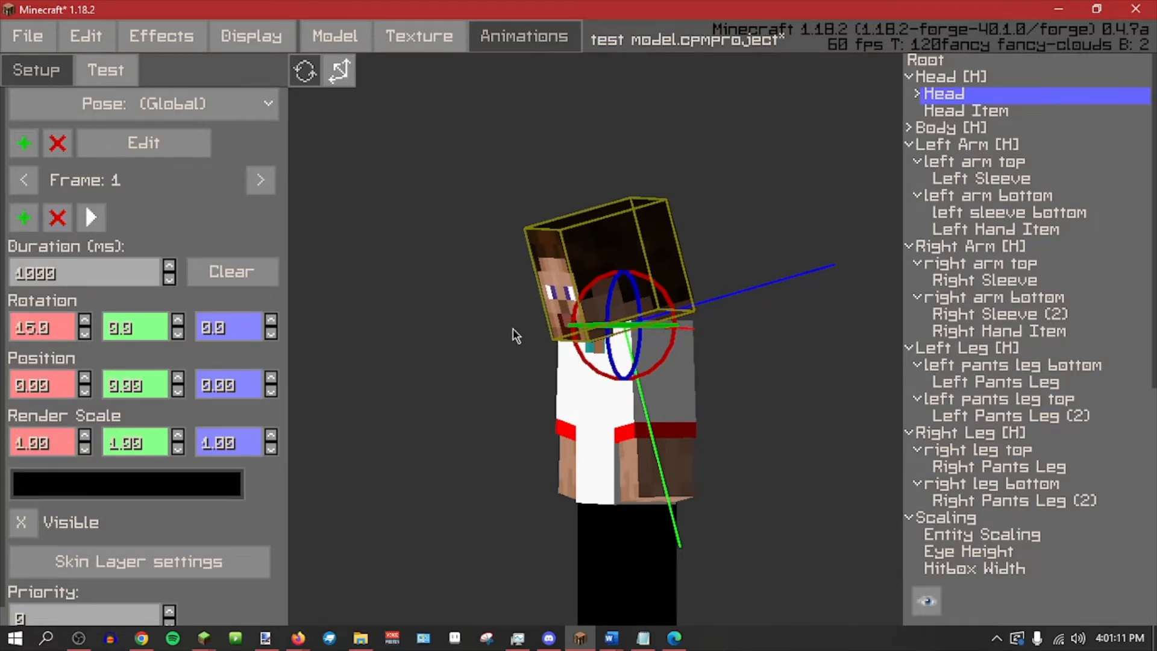
pyautogui.moveTo(513, 328); pyautogui.dragTo(502, 328, button='middle')
pyautogui.moveTo(602, 364); pyautogui.dragTo(625, 389)
pyautogui.click(28, 219)
pyautogui.click(90, 217)
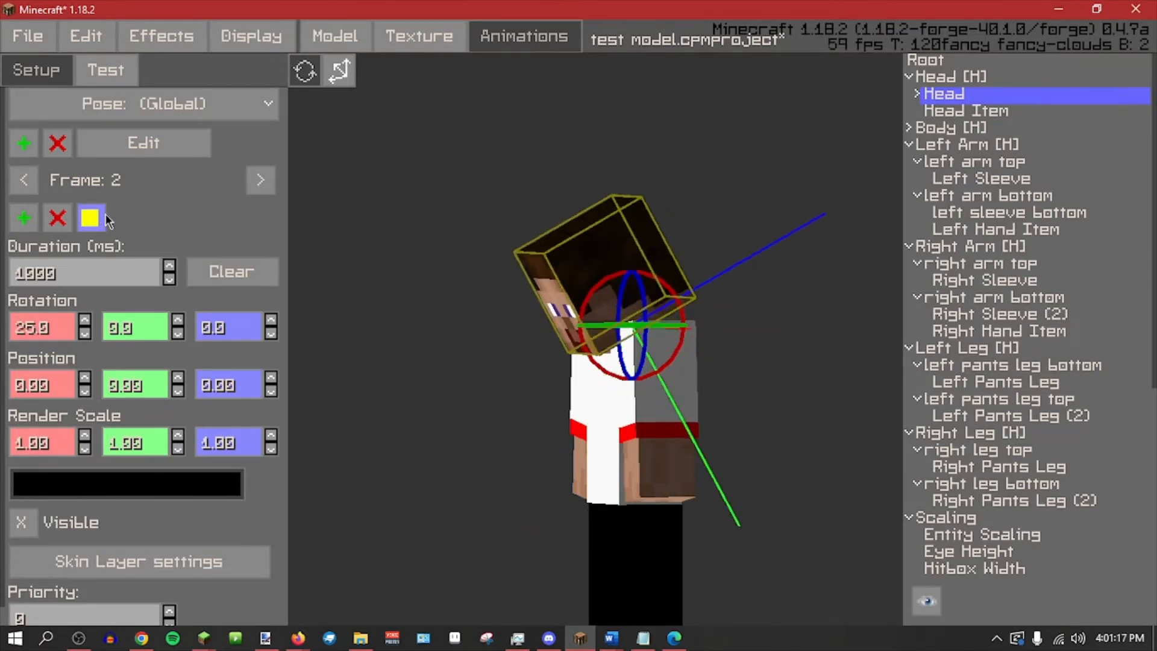
pyautogui.click(104, 216)
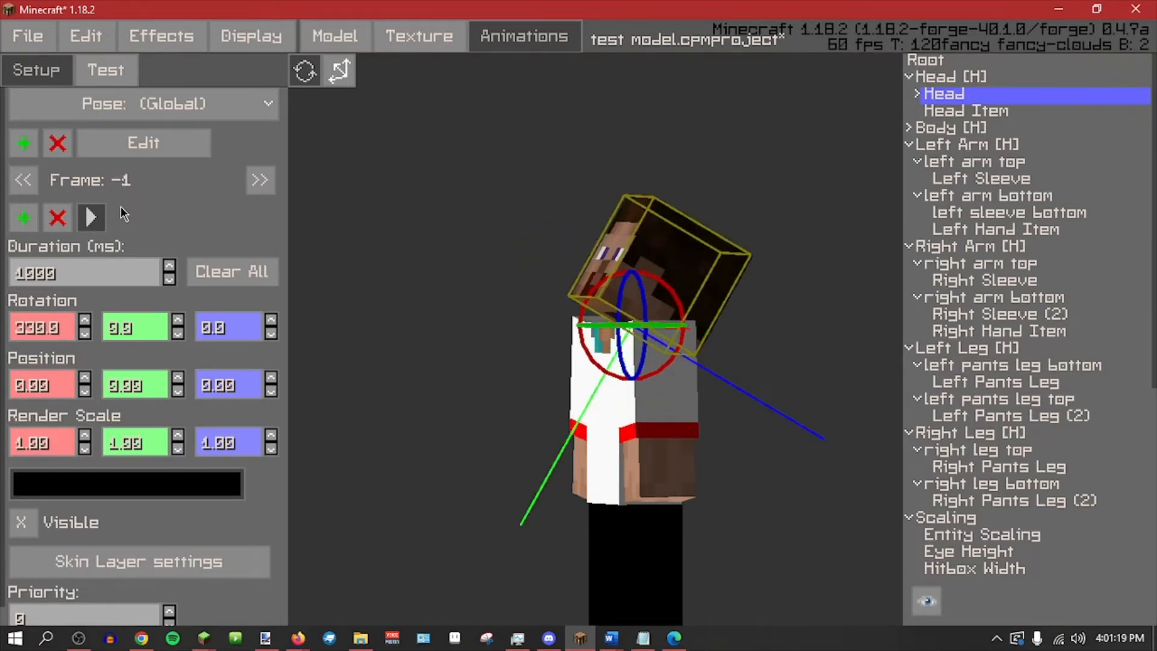
# Set the head's X rotation to 0 with the animation stopped.
pyautogui.click(63, 322)
pyautogui.hotkey('ctrl', 'a')
pyautogui.write('0')
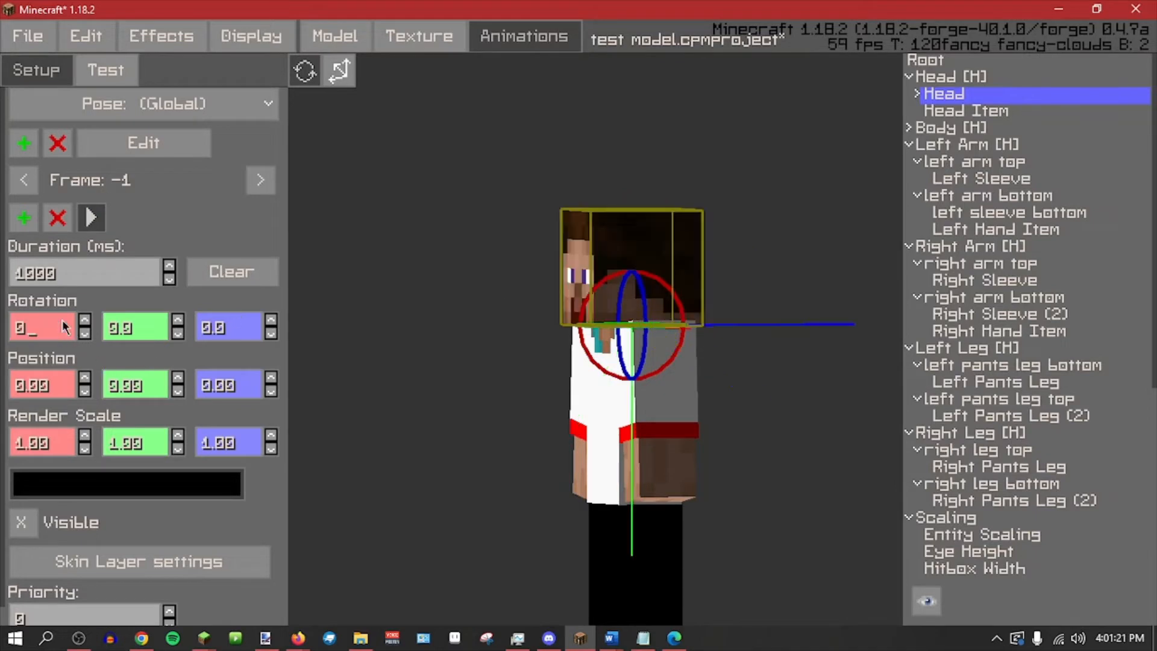
# Add frames to the Global animation with the head rotated to 335 on X in frame 1, and play the animation.
pyautogui.click(24, 218)
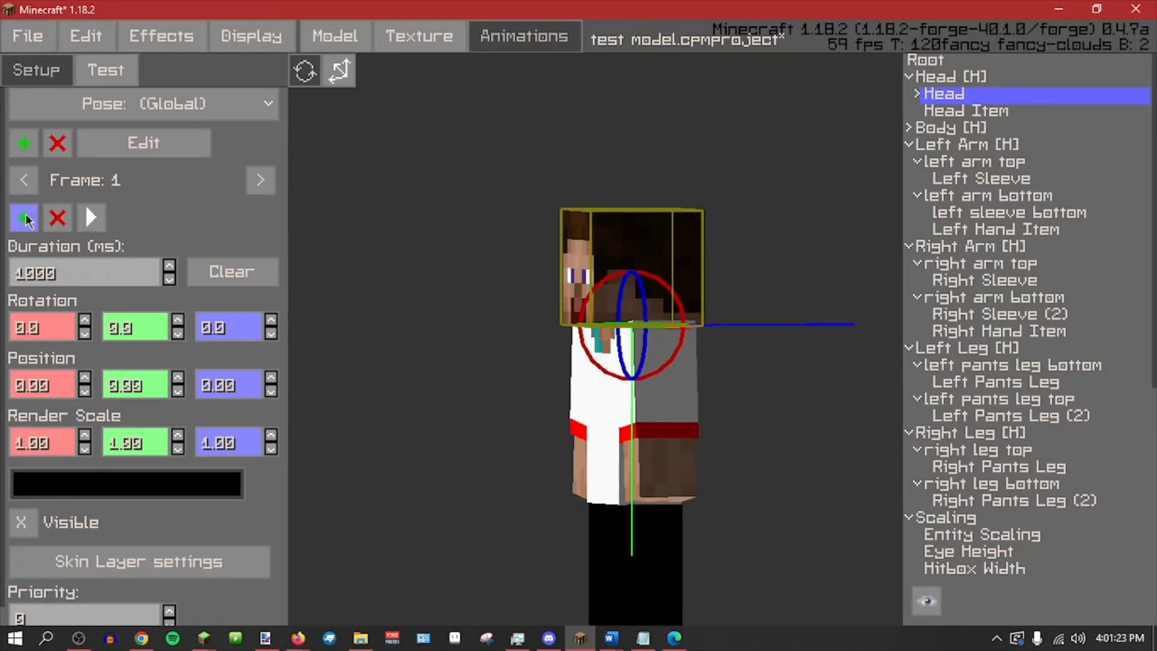
pyautogui.doubleClick(25, 218)
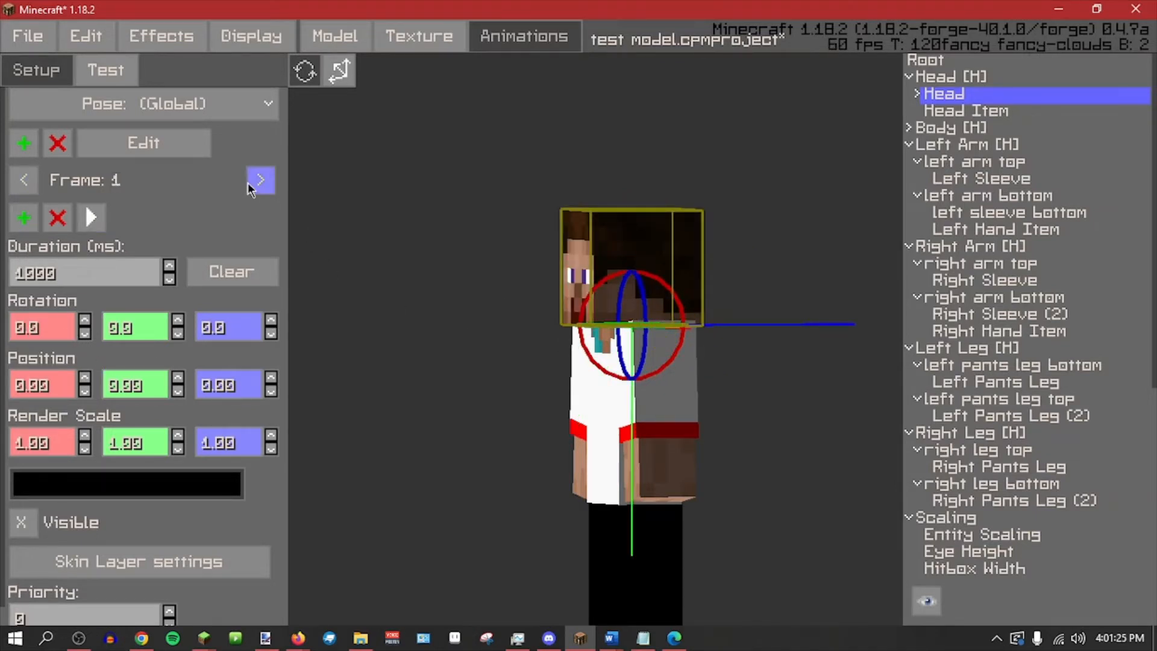
pyautogui.click(24, 180)
pyautogui.click(24, 179)
pyautogui.click(91, 217)
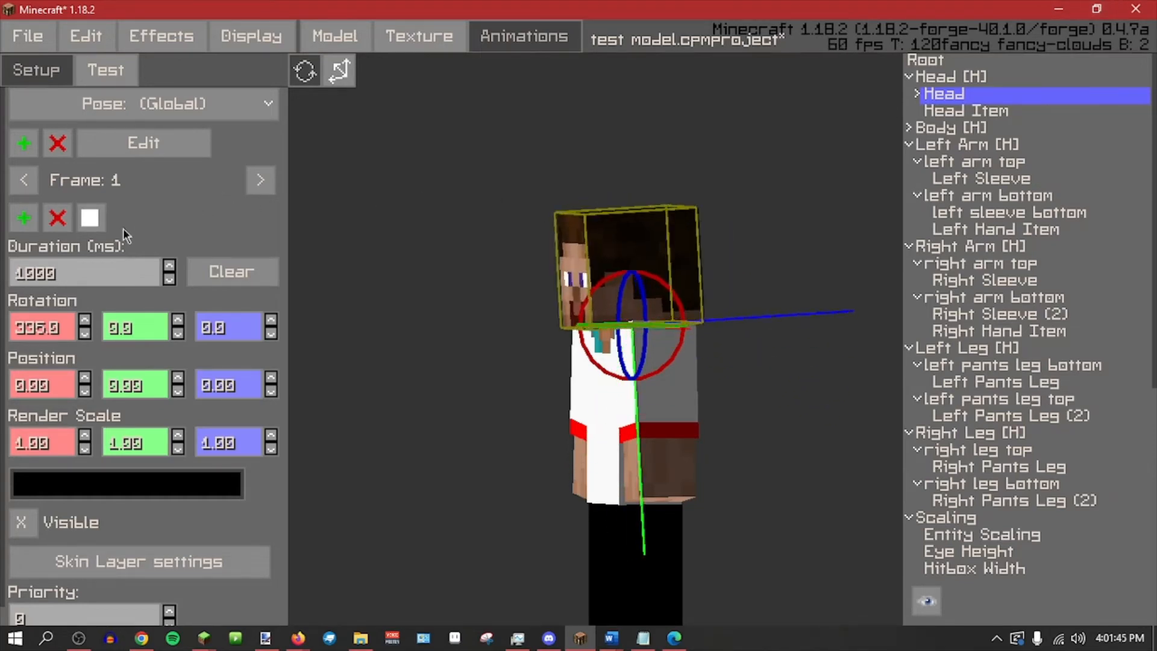
pyautogui.keyDown('shift'); pyautogui.click(209, 266); pyautogui.keyUp('shift')
pyautogui.click(454, 362)
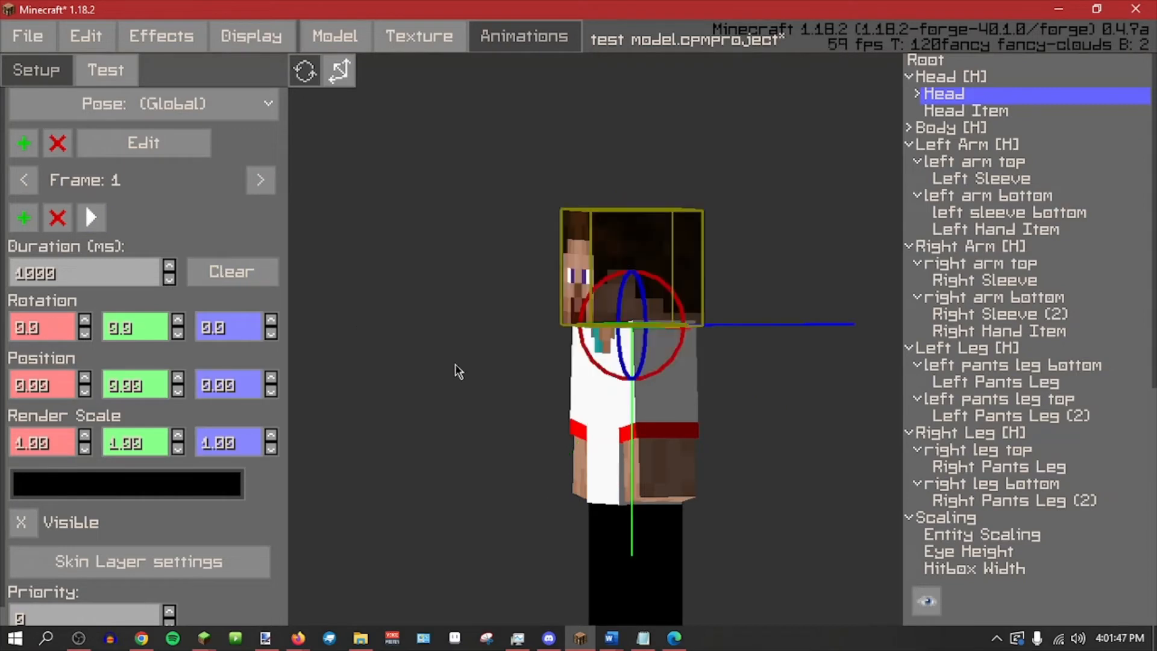
# Delete the extra frames of the Global animation one after another.
pyautogui.click(60, 210)
pyautogui.click(419, 358)
pyautogui.click(57, 217)
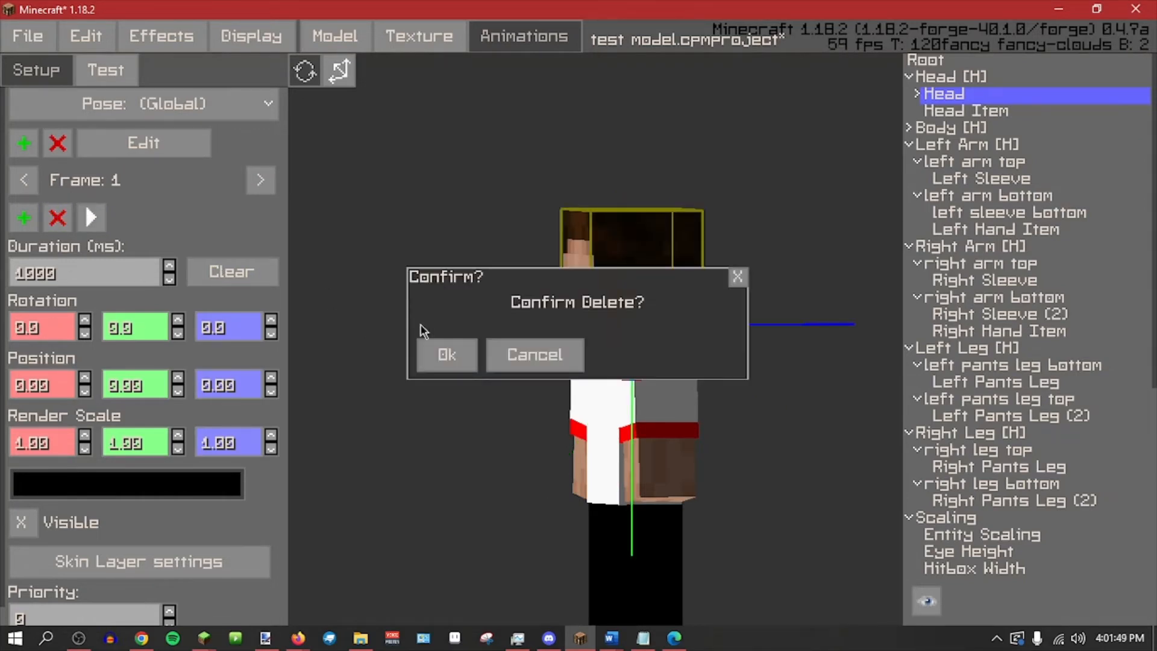
pyautogui.click(447, 355)
pyautogui.click(57, 217)
pyautogui.click(434, 356)
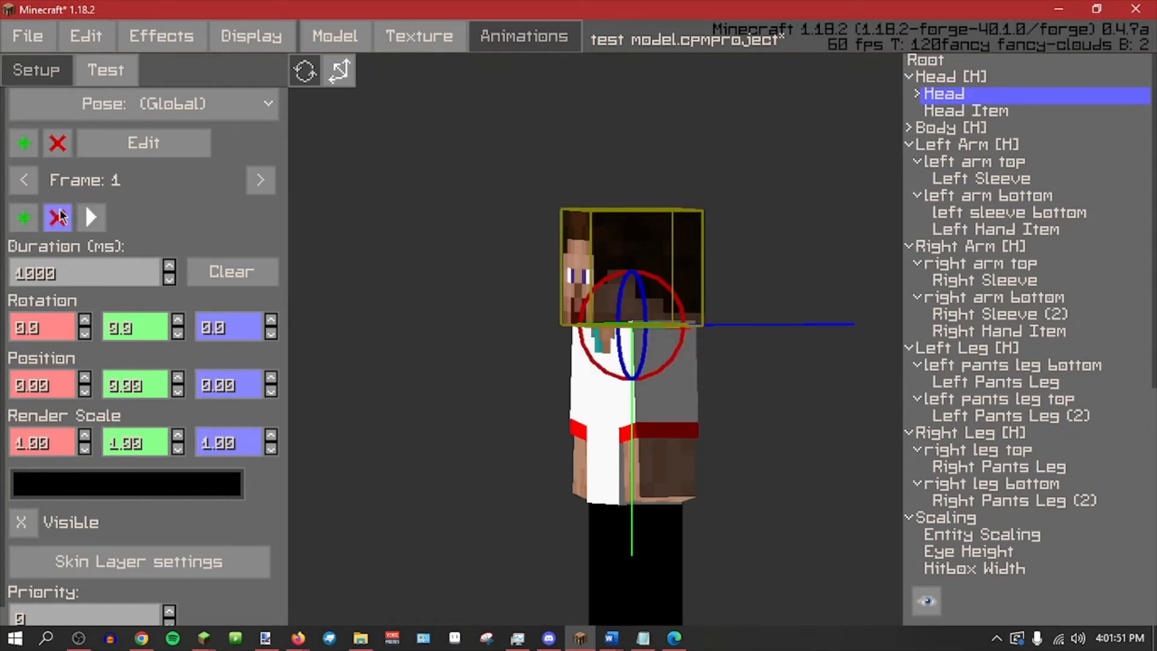
pyautogui.click(58, 217)
pyautogui.click(453, 359)
pyautogui.click(57, 217)
pyautogui.click(425, 360)
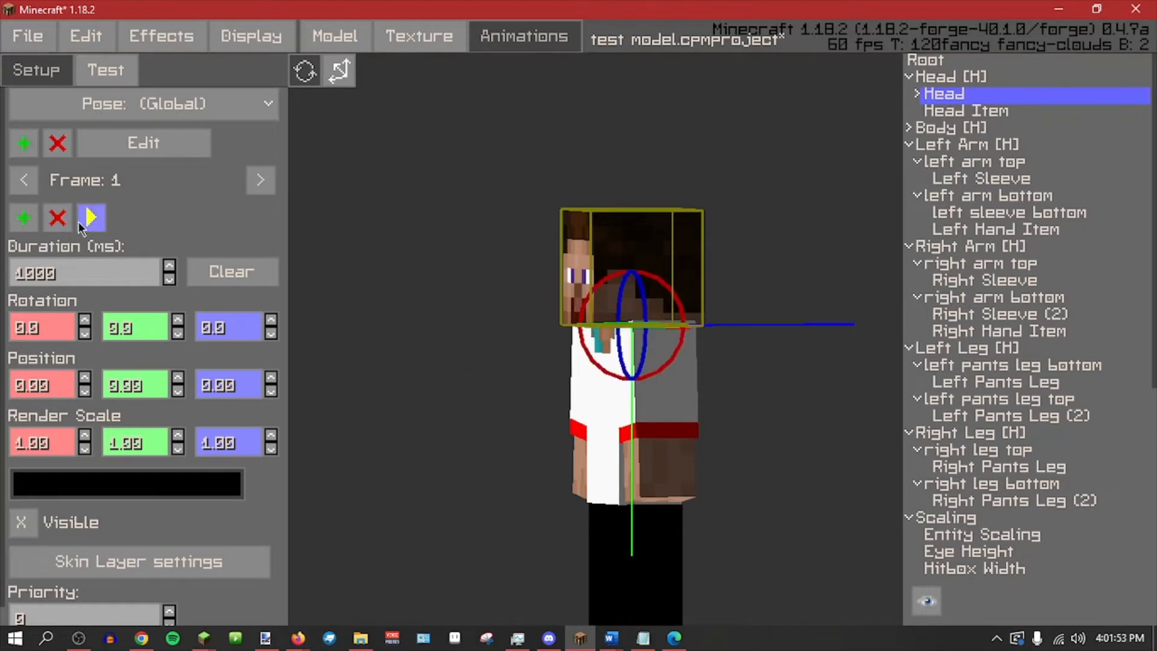
pyautogui.click(58, 217)
pyautogui.click(434, 355)
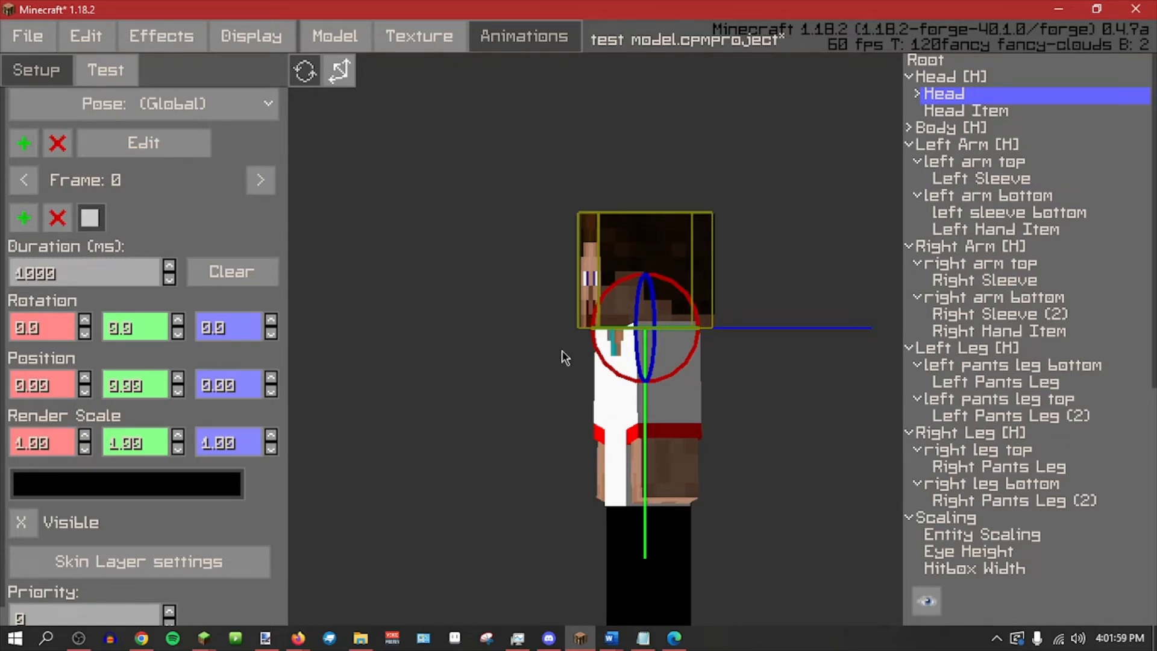
# Try rotating the head to 50 on X in frame 0, add frames and step through them, and undo the changes.
pyautogui.keyDown('shift'); pyautogui.moveTo(555, 353); pyautogui.dragTo(493, 357, button='middle'); pyautogui.keyUp('shift')
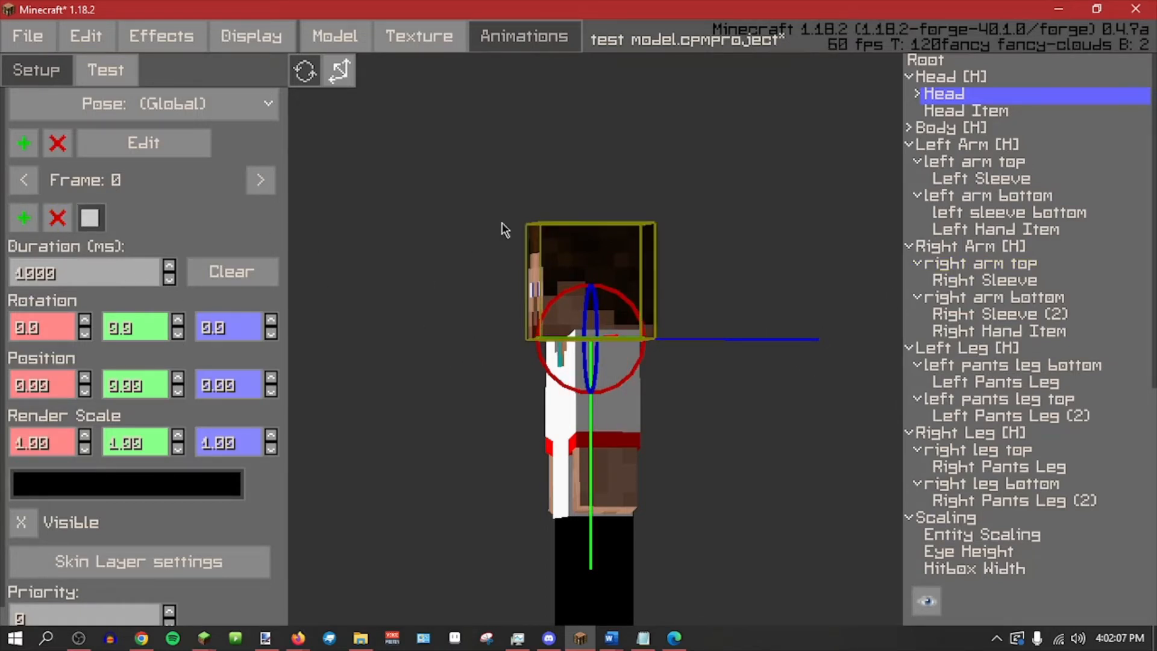
pyautogui.moveTo(538, 345); pyautogui.dragTo(576, 395)
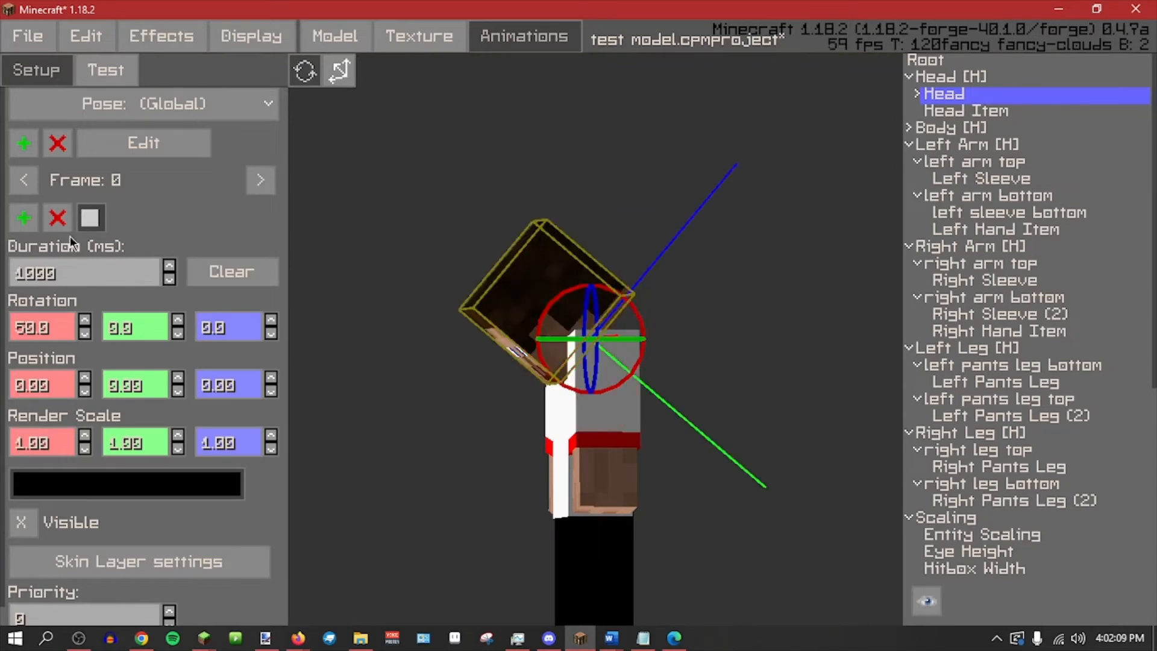
pyautogui.click(29, 220)
pyautogui.click(28, 221)
pyautogui.click(260, 186)
pyautogui.click(260, 187)
pyautogui.click(259, 187)
pyautogui.click(259, 187)
pyautogui.click(260, 187)
pyautogui.click(259, 187)
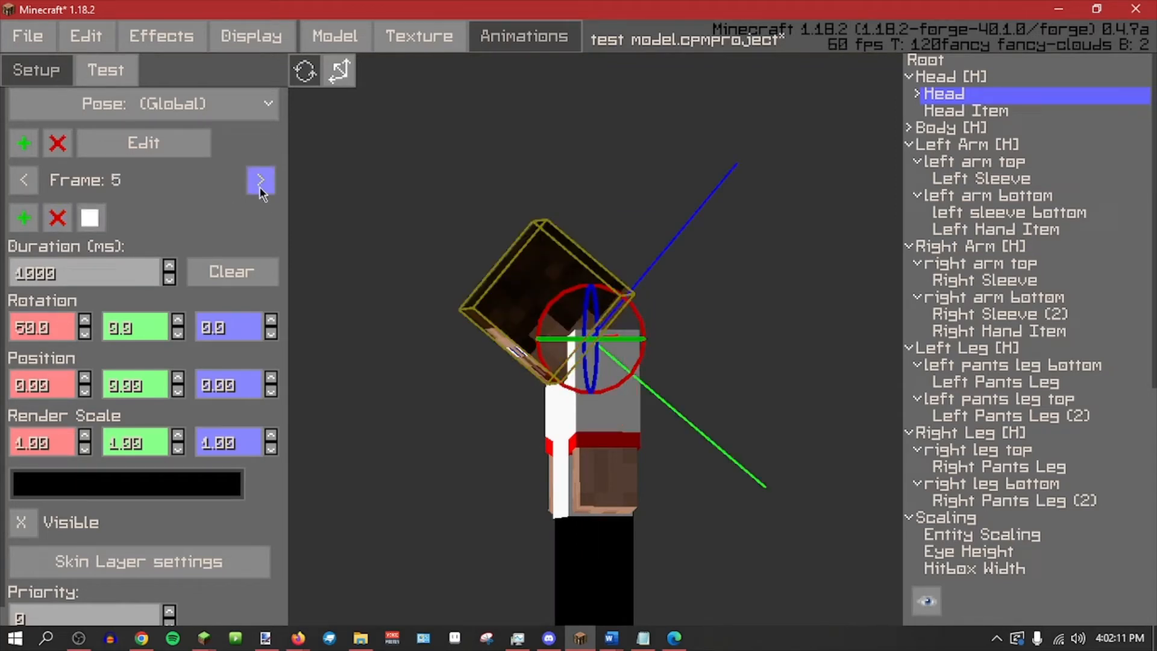
pyautogui.tripleClick(259, 187)
pyautogui.click(259, 186)
pyautogui.hotkey('ctrl', 'z')
pyautogui.hotkey('ctrl', 'z')
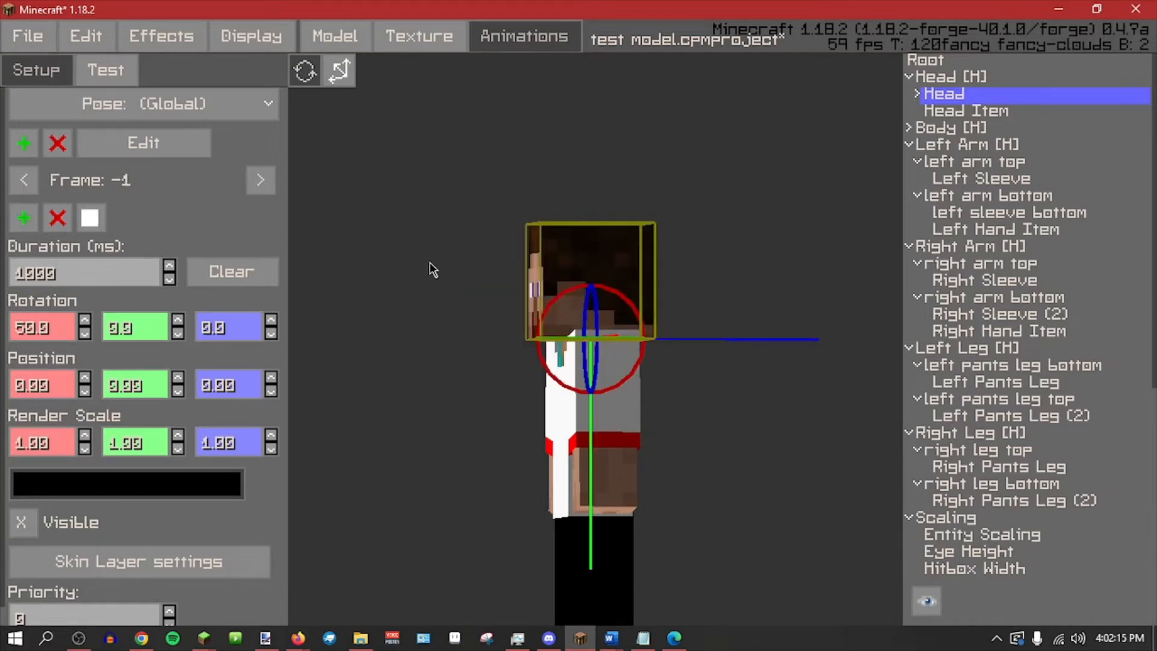
# Rotate the head to 20 on X in frame 1 and 330 in frame 2, and play the animation.
pyautogui.click(253, 186)
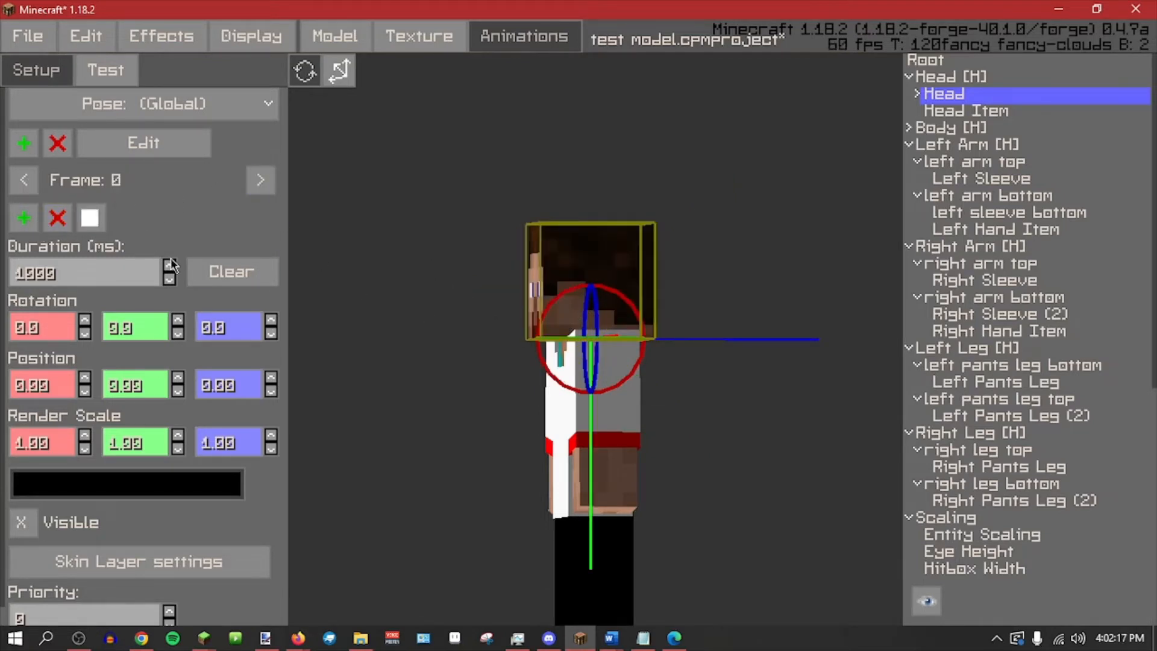
pyautogui.moveTo(537, 351); pyautogui.dragTo(546, 326)
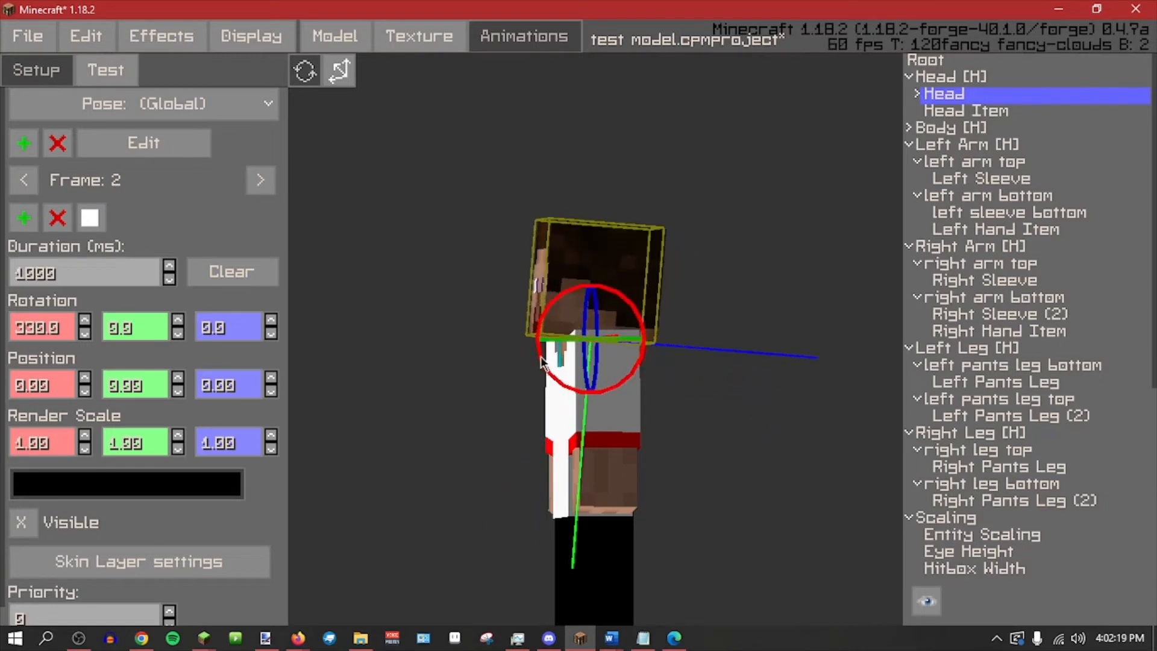
pyautogui.click(58, 217)
pyautogui.click(452, 352)
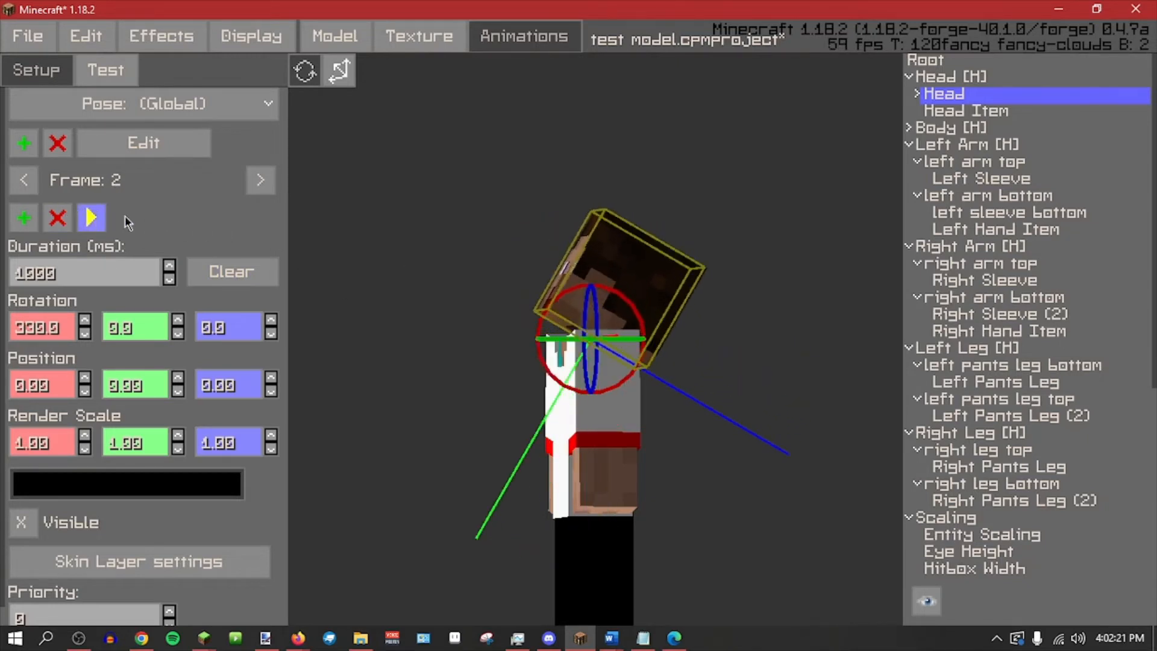
pyautogui.click(261, 181)
pyautogui.click(265, 181)
pyautogui.click(94, 216)
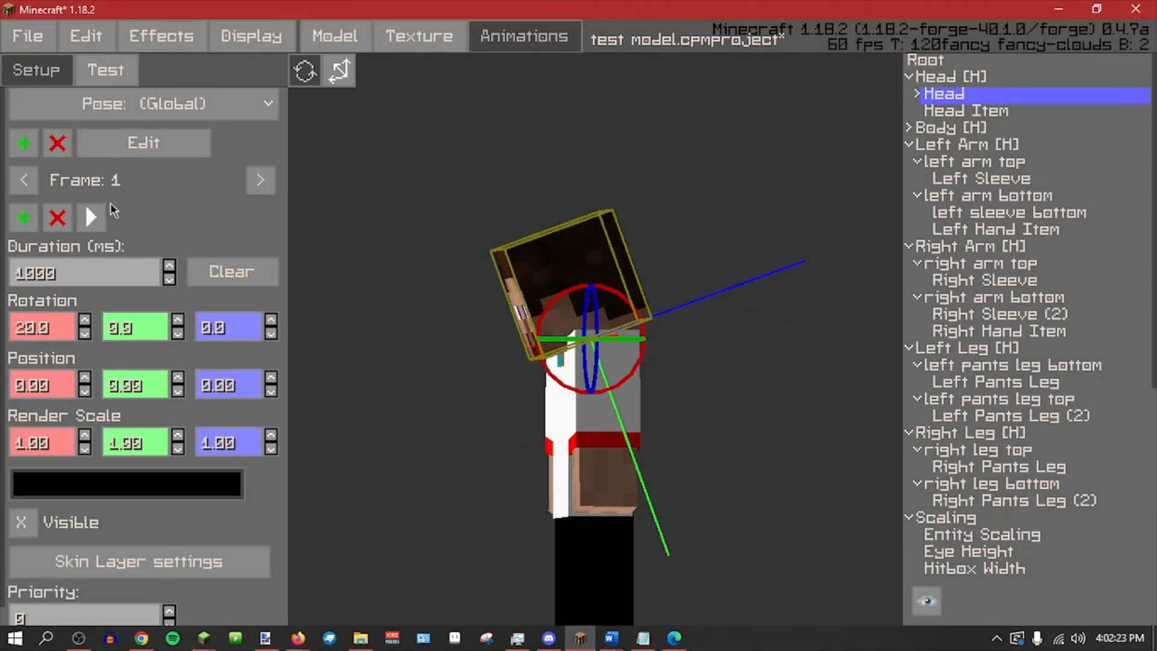
pyautogui.click(97, 214)
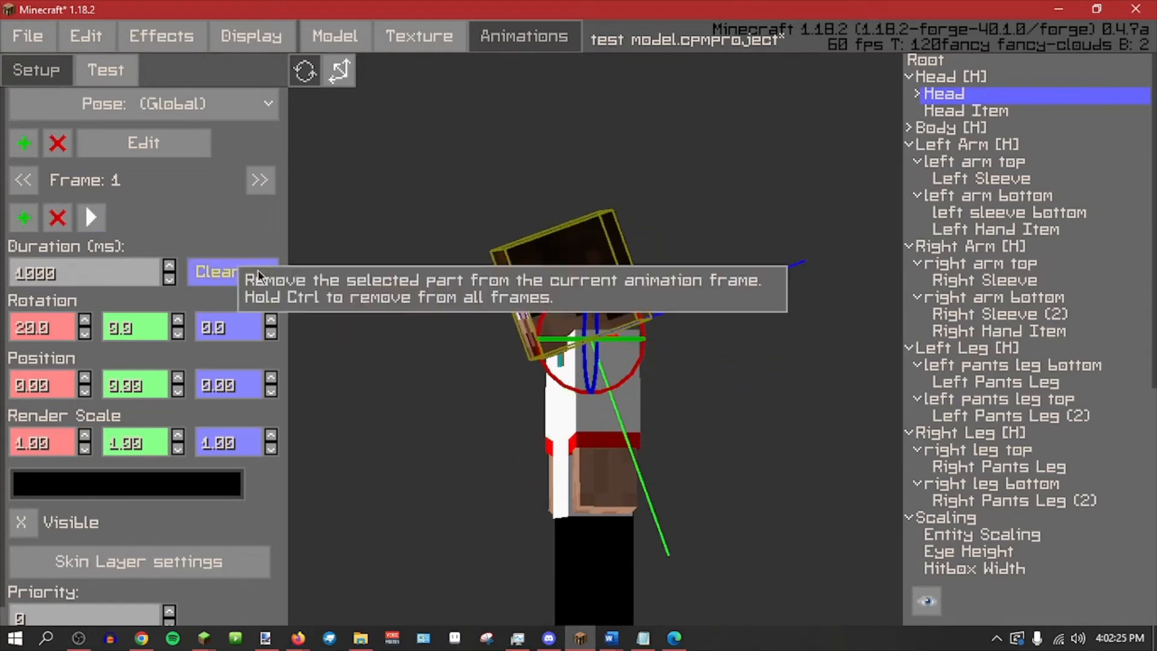
# Clear the head from all animation frames and delete the extra frames down to frame 0.
pyautogui.keyDown('ctrl'); pyautogui.click(249, 271); pyautogui.keyUp('ctrl')
pyautogui.hotkey('ctrl', 'v')
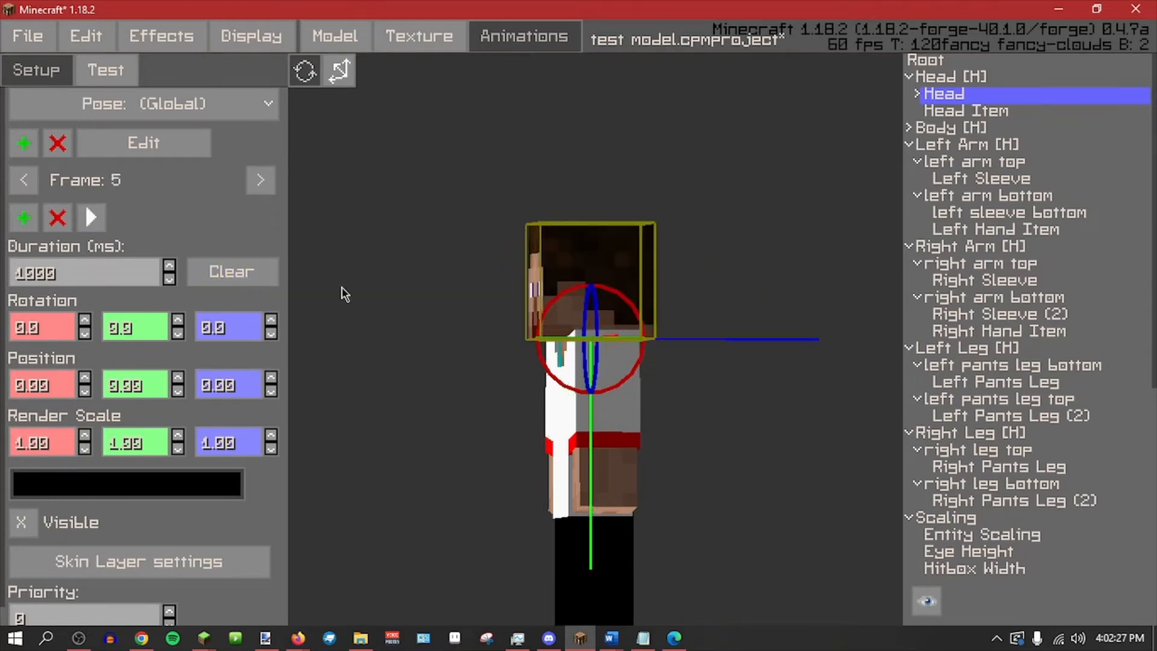
pyautogui.hotkey('ctrl', 'Delete')
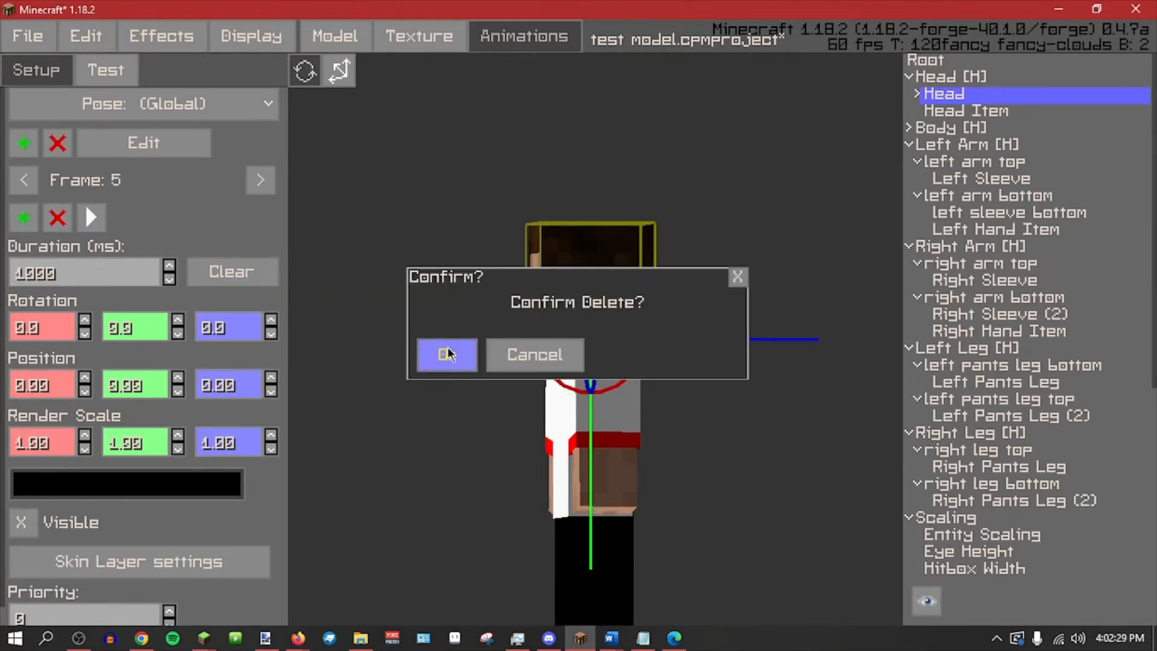
pyautogui.click(447, 348)
pyautogui.click(56, 218)
pyautogui.click(444, 345)
pyautogui.click(58, 220)
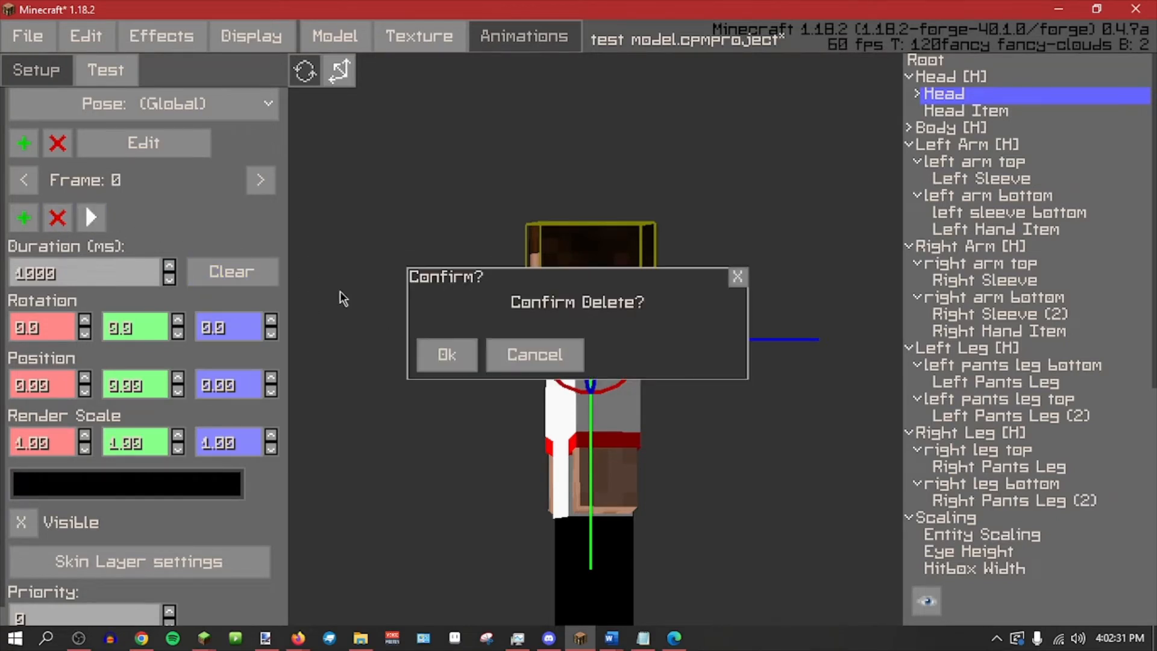
pyautogui.click(459, 356)
pyautogui.click(47, 220)
pyautogui.click(436, 354)
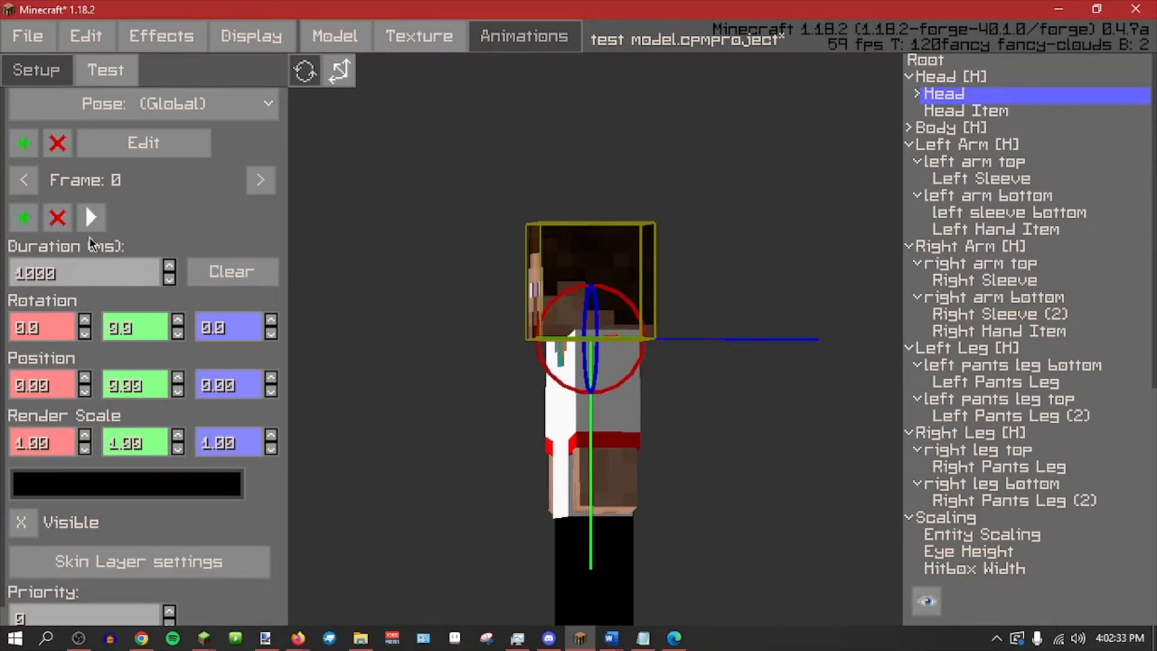
pyautogui.click(58, 217)
pyautogui.click(472, 358)
# Rotate the head on X in frame 0, add frame 1 with its X rotation at 325, and play the animation.
pyautogui.click(96, 217)
pyautogui.moveTo(508, 323); pyautogui.dragTo(484, 328, button='middle')
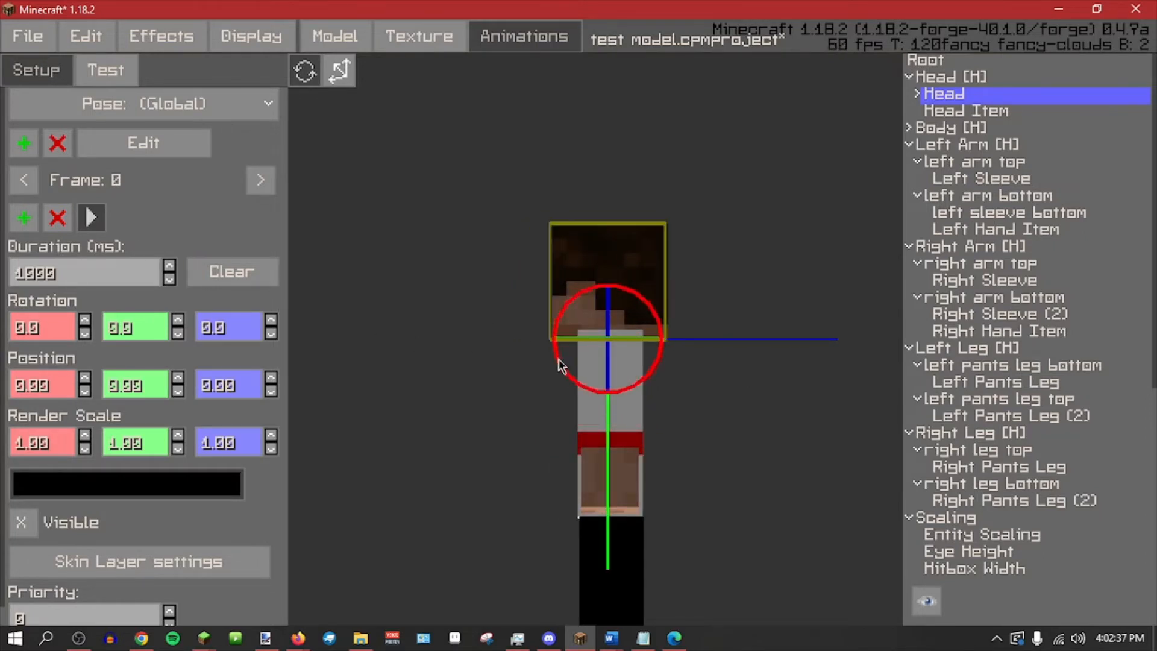
pyautogui.moveTo(560, 365); pyautogui.dragTo(499, 320)
pyautogui.click(24, 217)
pyautogui.click(96, 220)
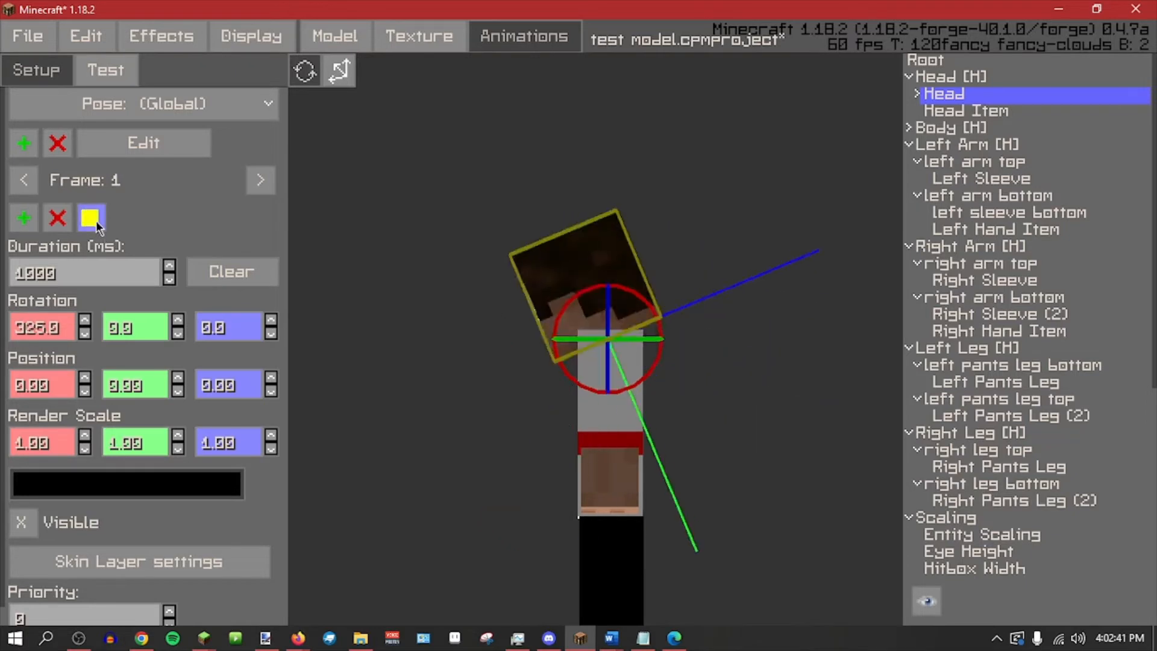
# Set the Global animation's duration to 5500 ms and save the project.
pyautogui.doubleClick(101, 274)
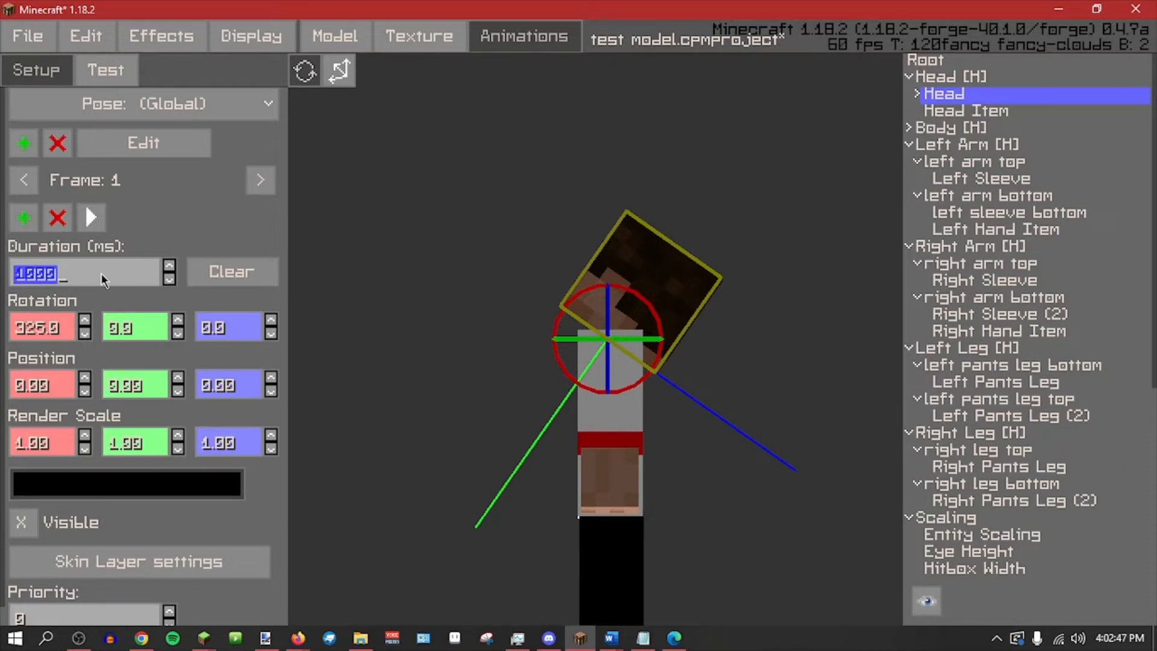
pyautogui.write('5500')
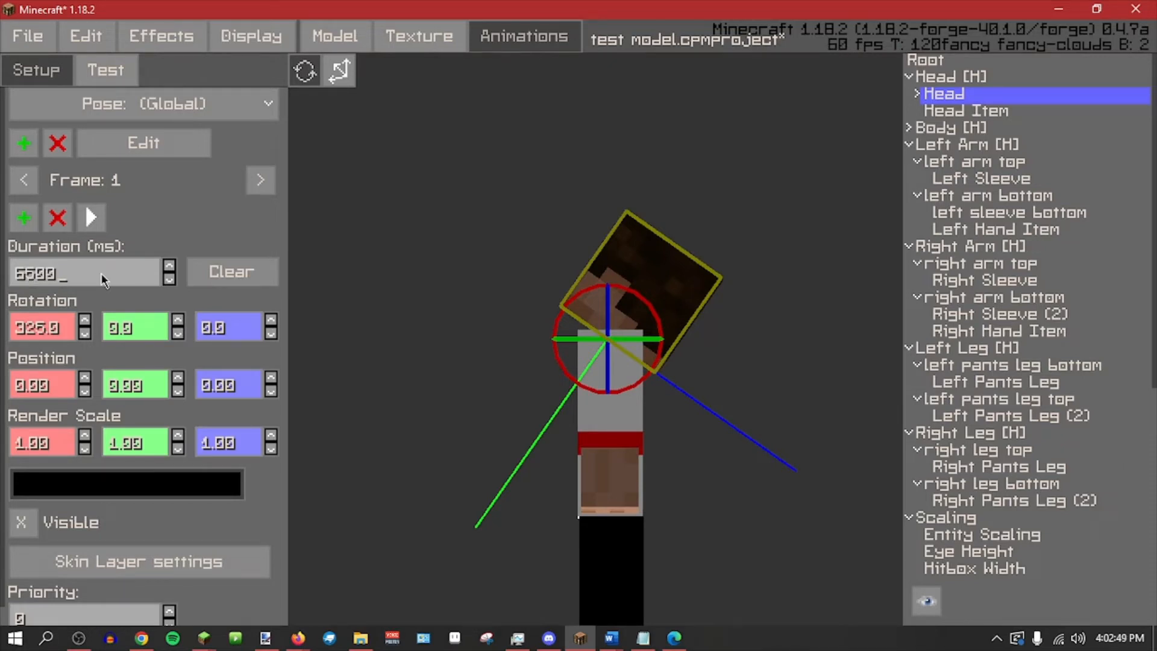
pyautogui.click(92, 218)
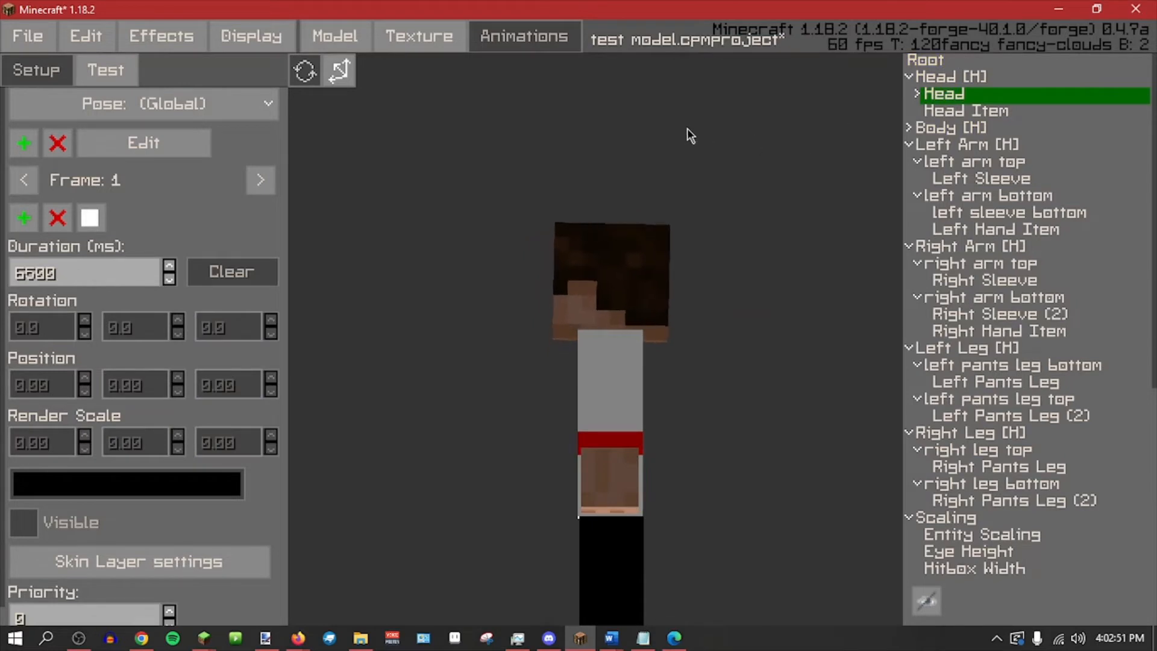
pyautogui.hotkey('ctrl', 's')
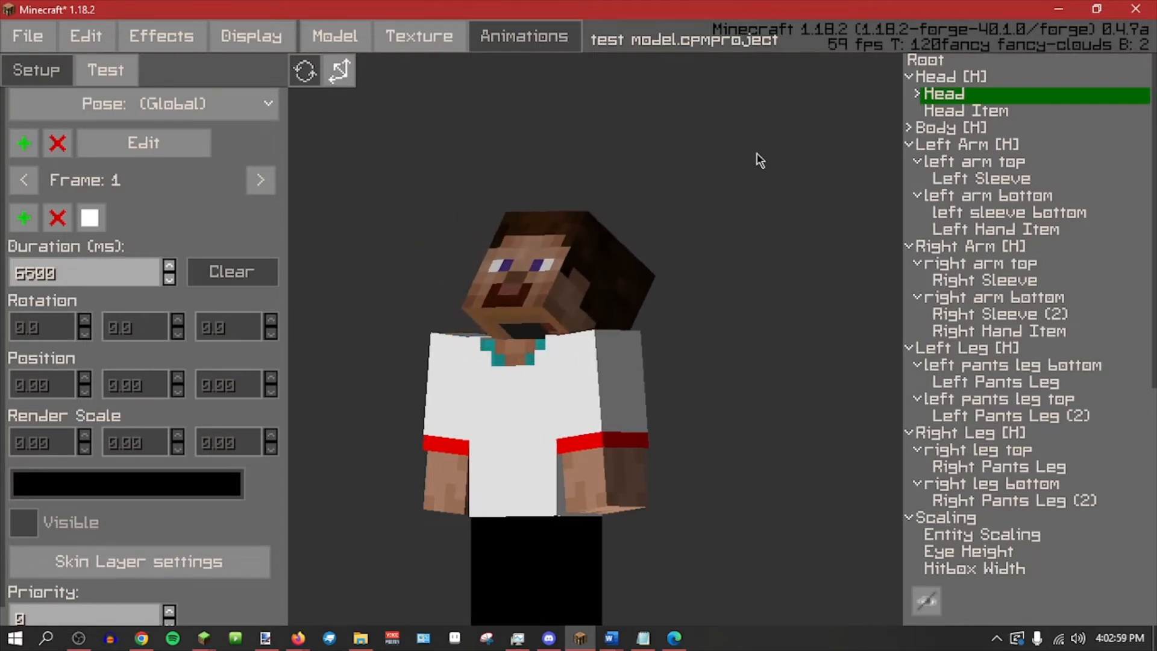
# Preview the animated model in test mode with the Falling pose and return to the animation setup.
pyautogui.click(129, 74)
pyautogui.click(190, 127)
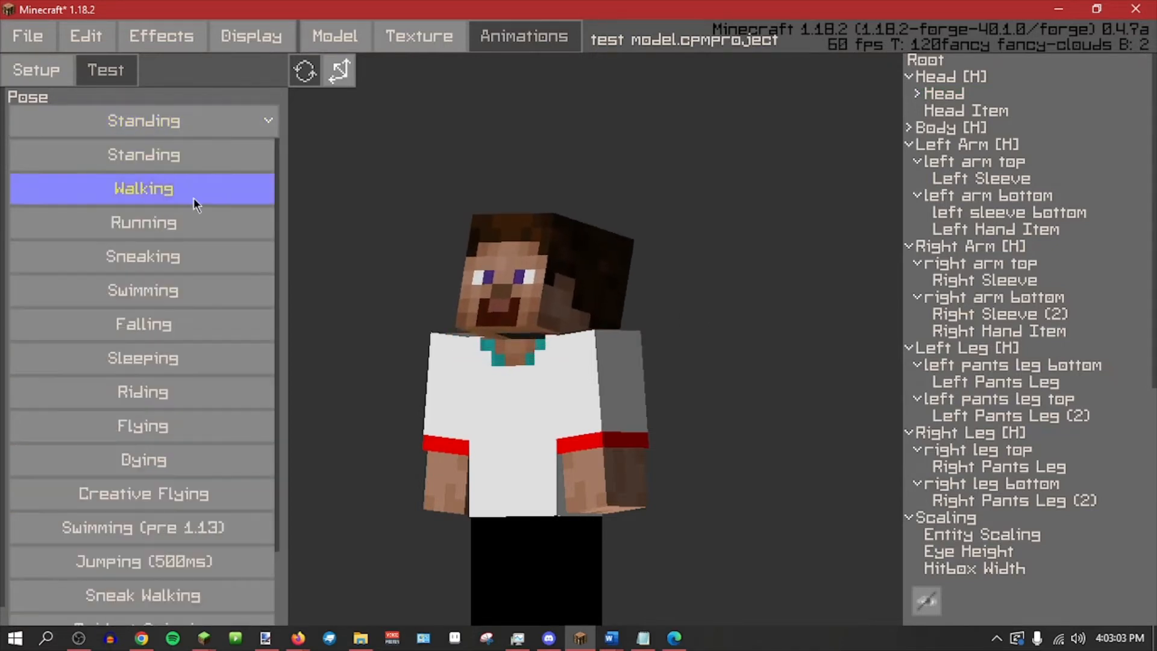
pyautogui.click(144, 323)
pyautogui.click(472, 244)
pyautogui.click(35, 71)
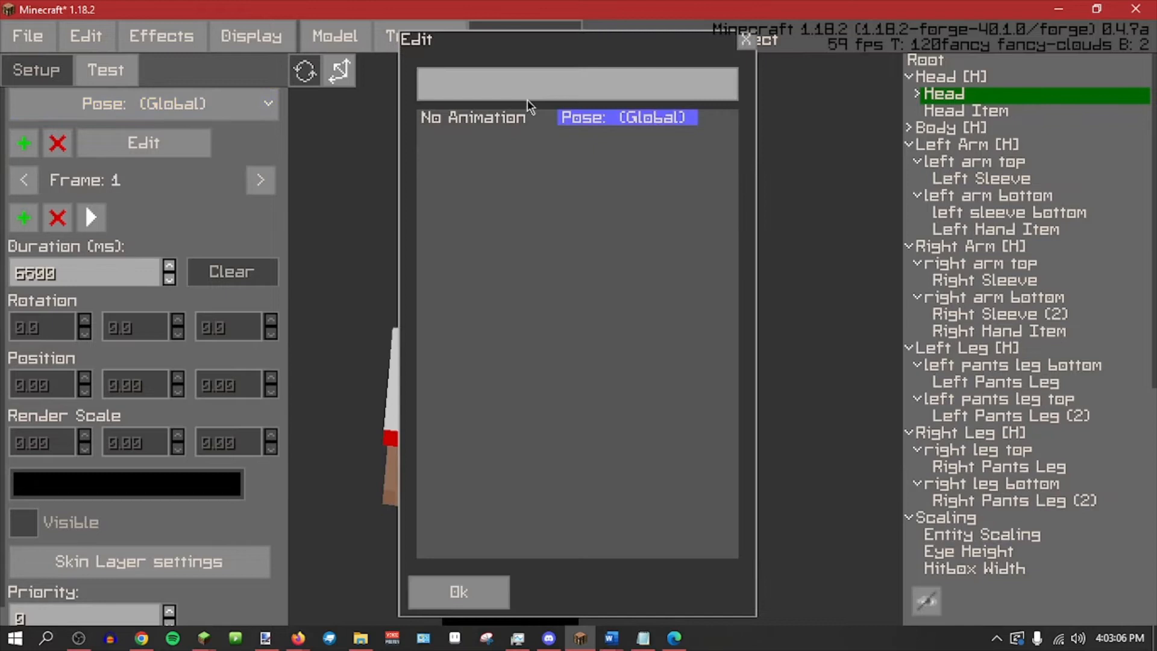
pyautogui.click(747, 41)
# Start a new animation and examine the available pose types, from general poses through layer poses to held-item poses.
pyautogui.click(15, 155)
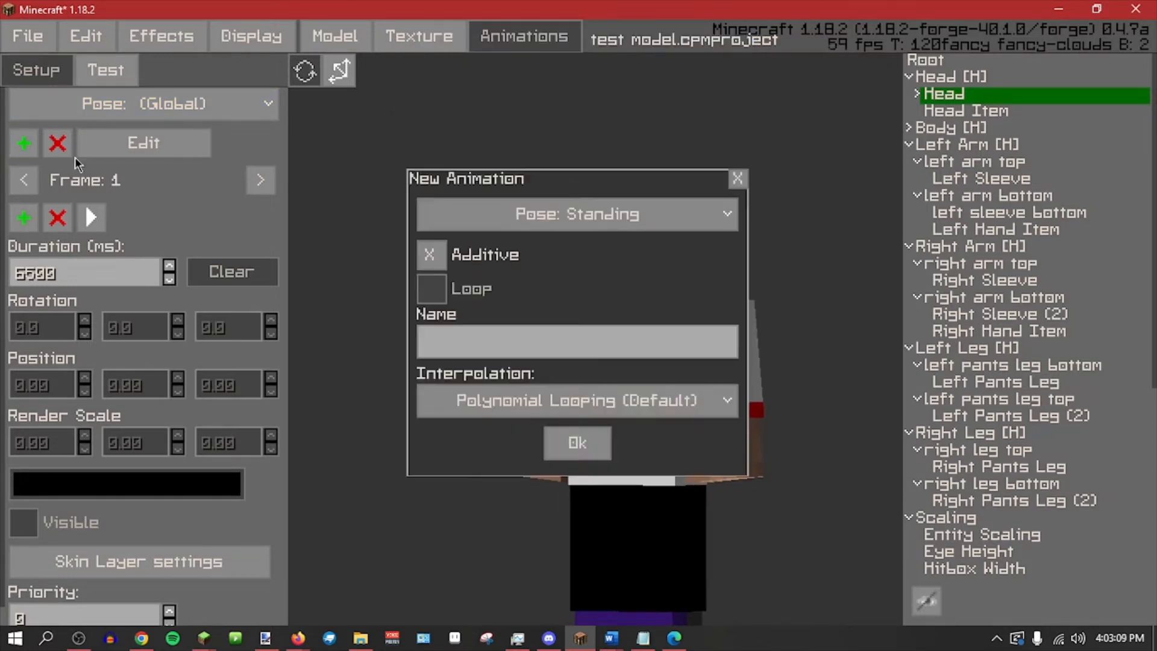
pyautogui.click(533, 213)
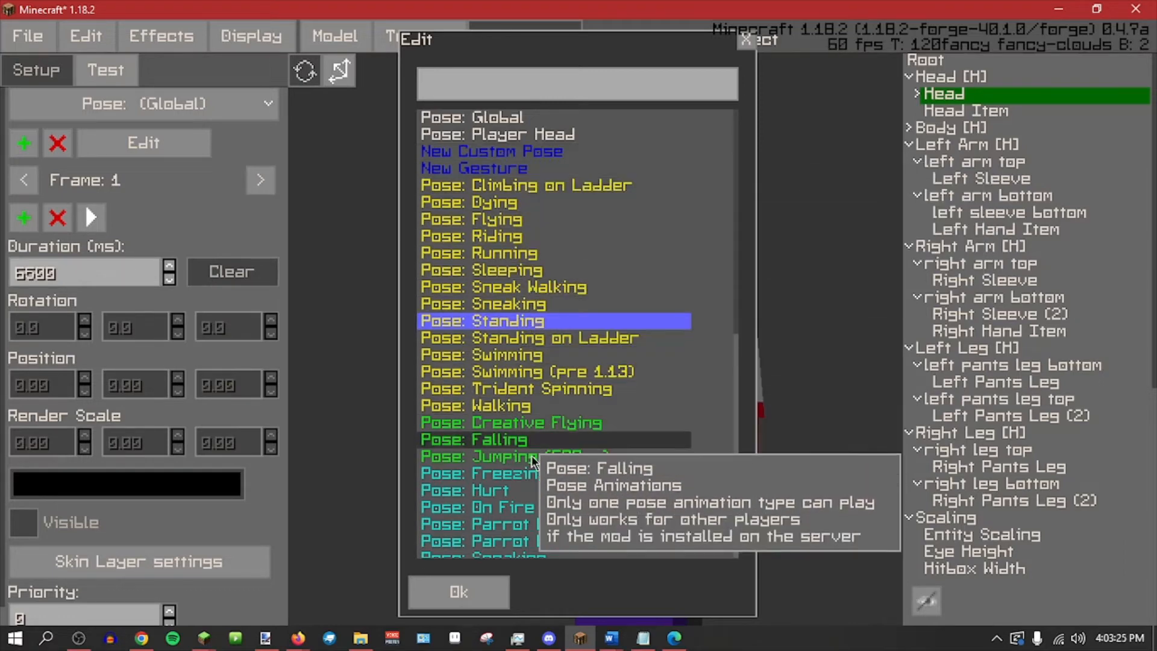
pyautogui.scroll(-3, 502, 447)
pyautogui.scroll(3, 498, 448)
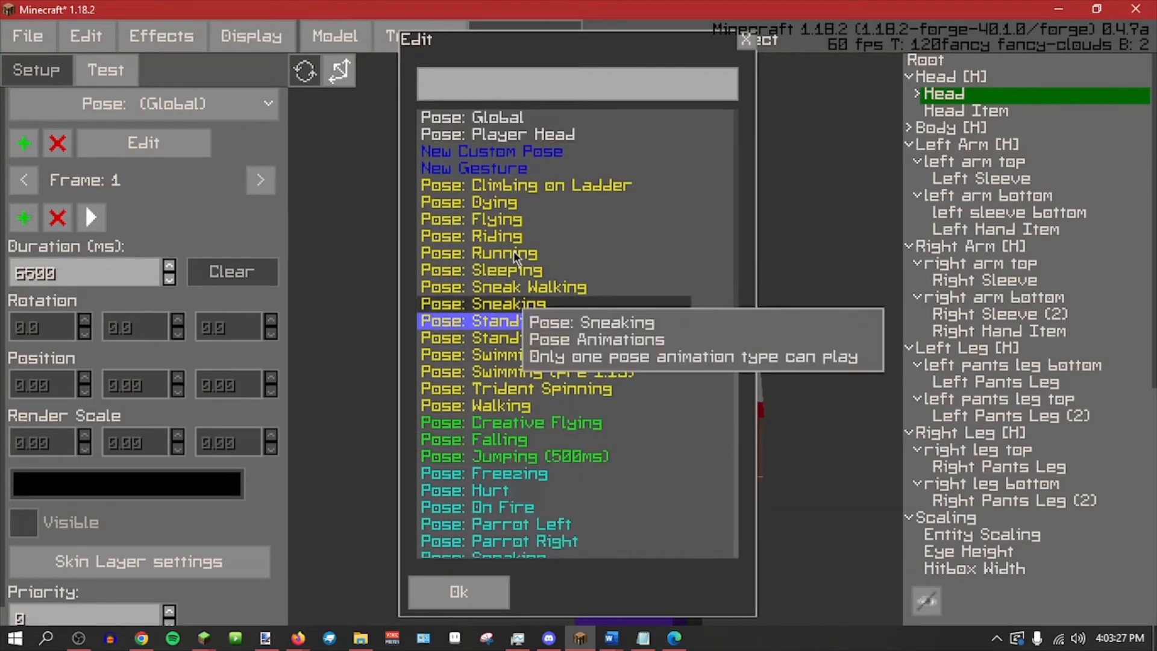
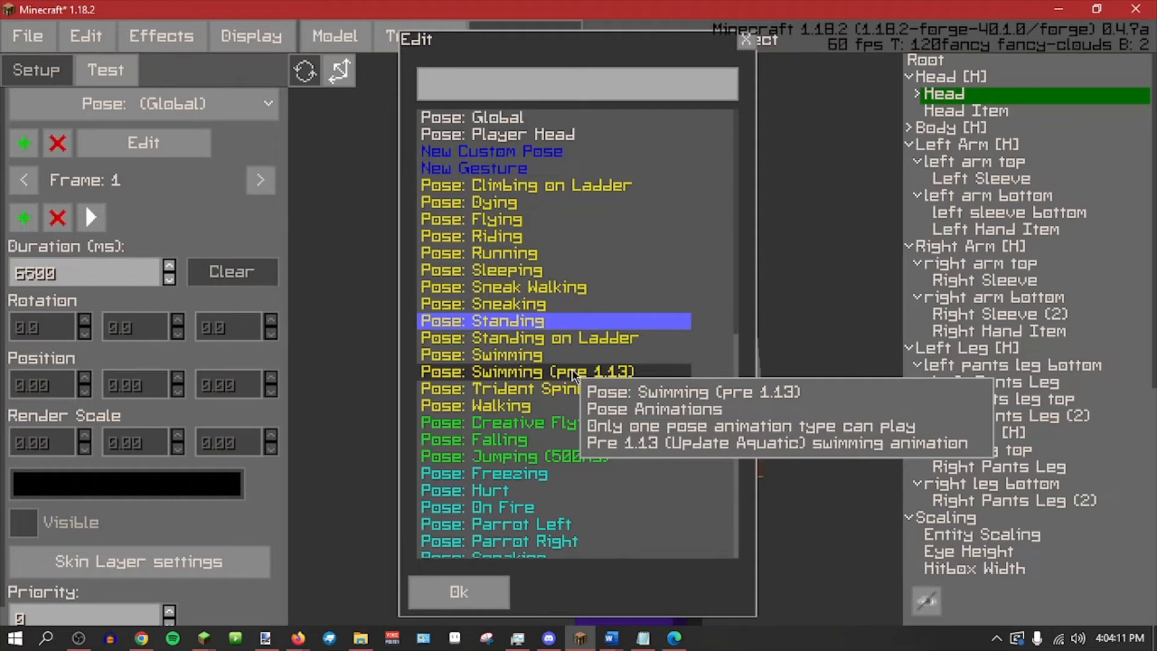
pyautogui.scroll(-3, 574, 352)
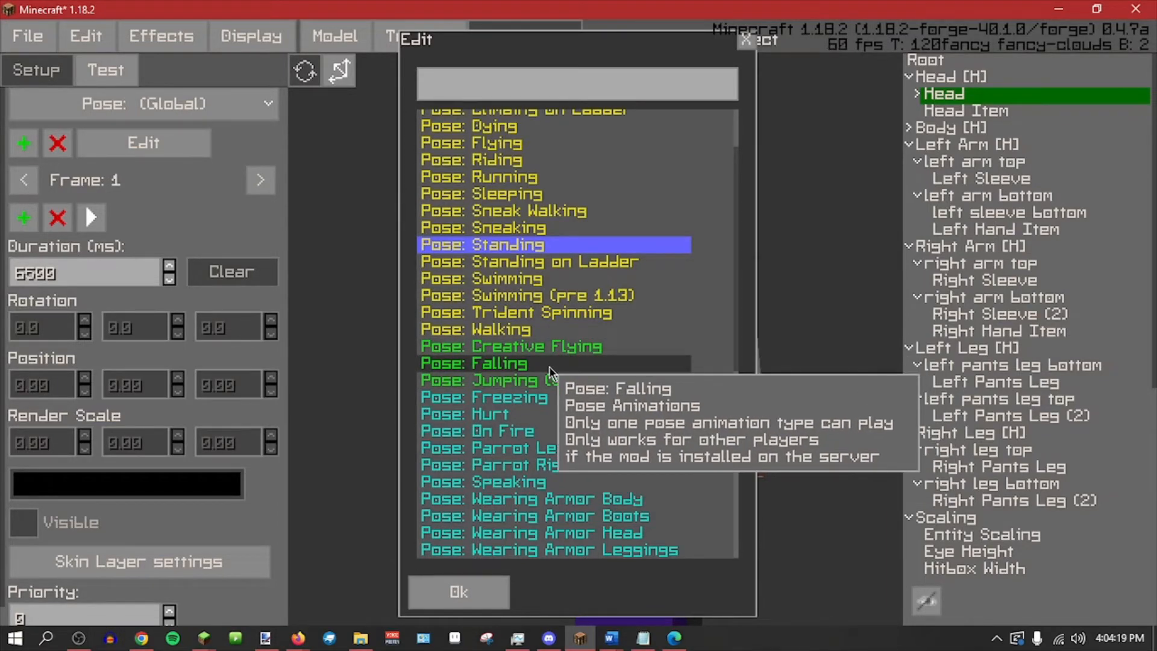
pyautogui.scroll(-4, 548, 366)
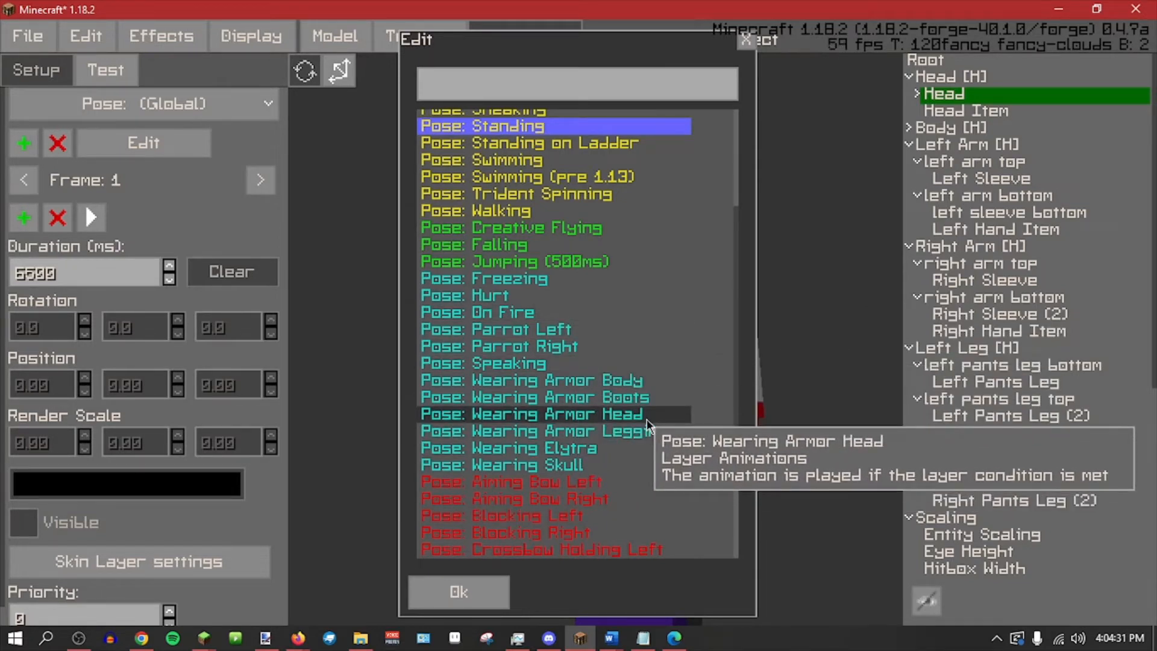
pyautogui.scroll(-1, 626, 449)
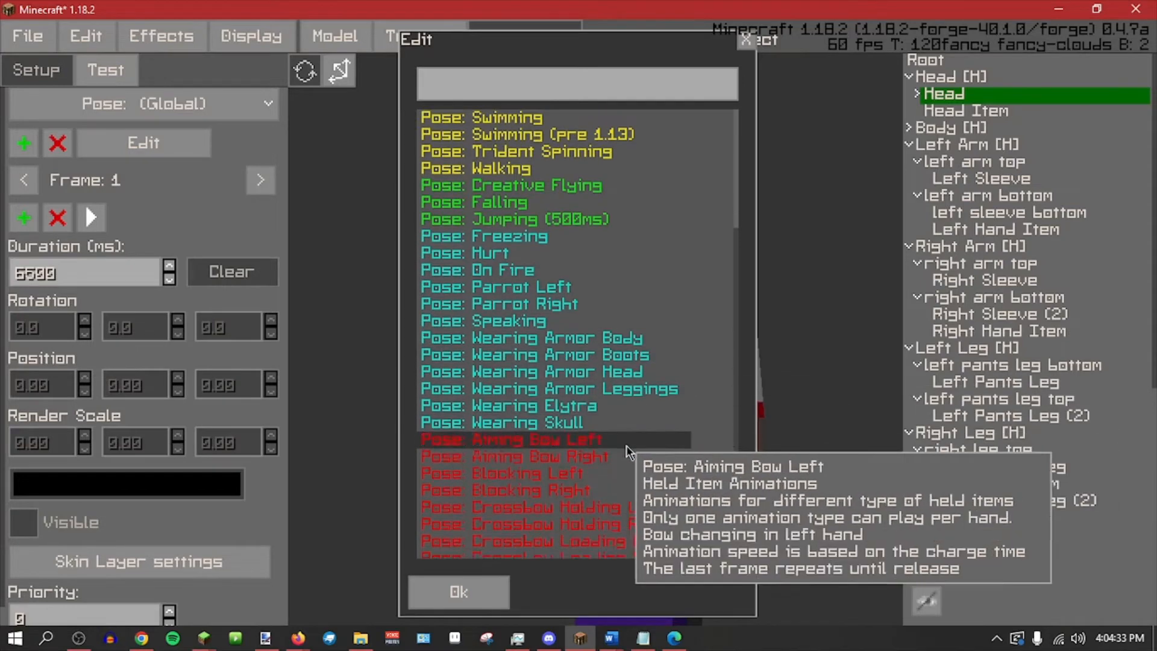
pyautogui.scroll(-1, 626, 449)
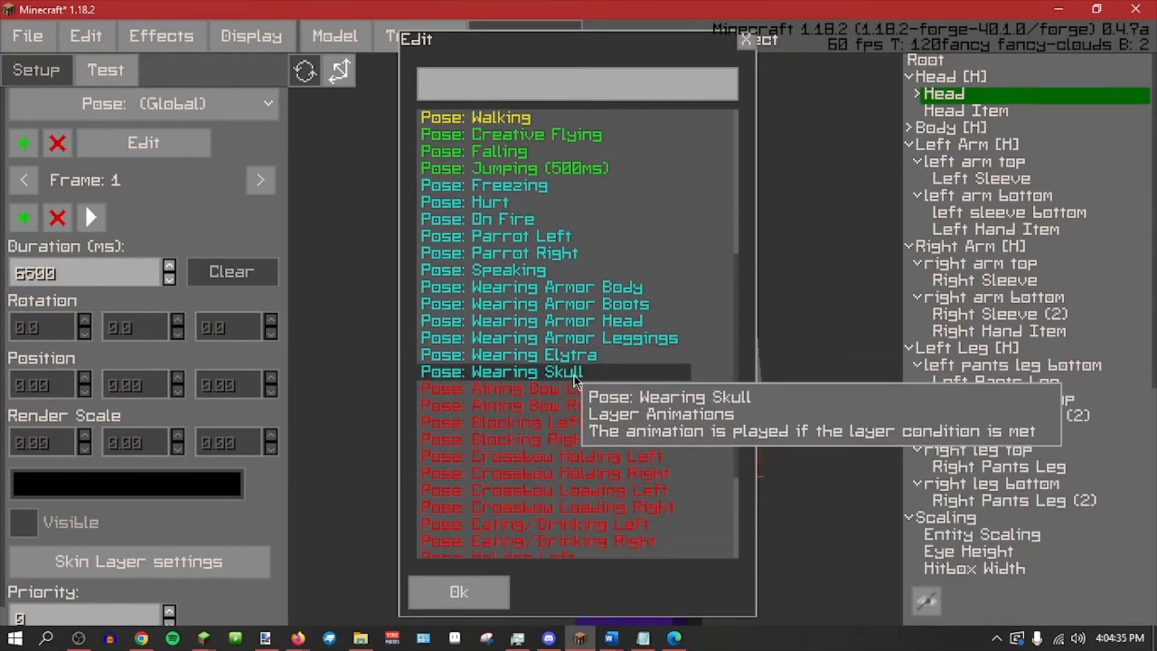
pyautogui.scroll(-3, 574, 375)
pyautogui.scroll(-1, 596, 280)
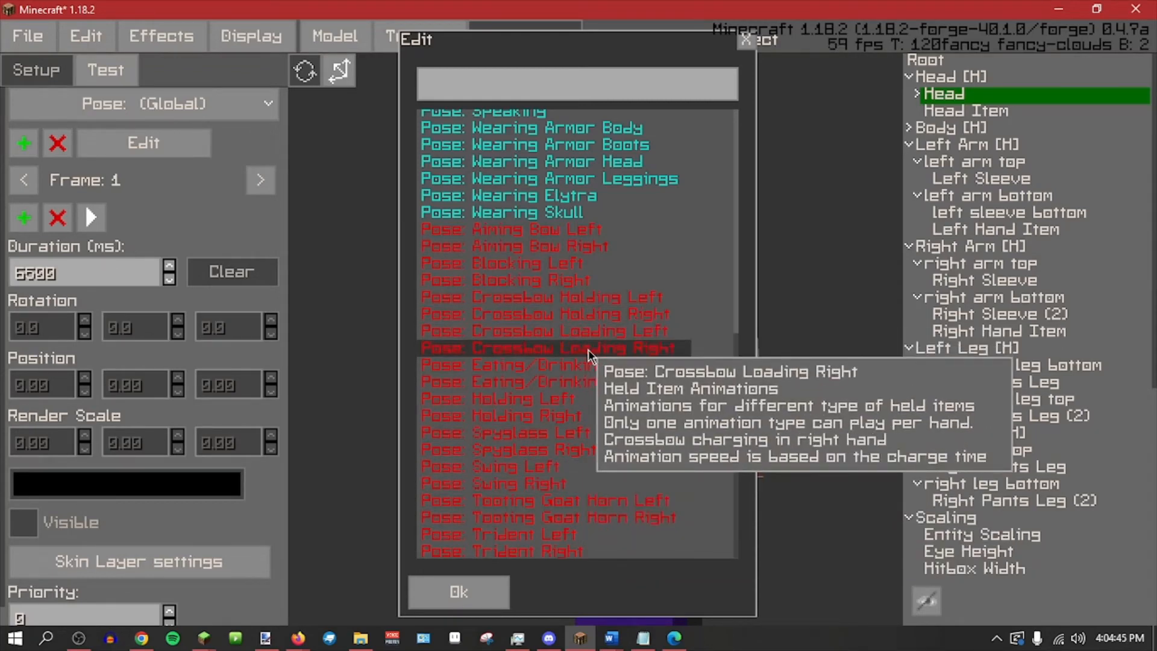
pyautogui.scroll(3, 512, 470)
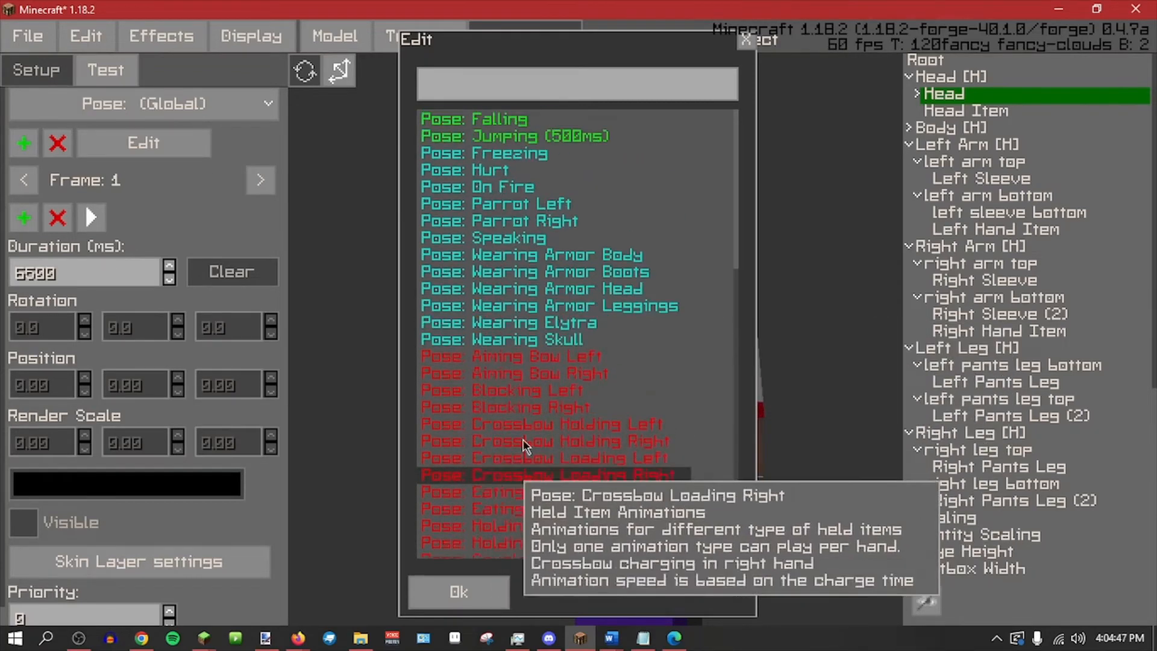
pyautogui.scroll(6, 523, 446)
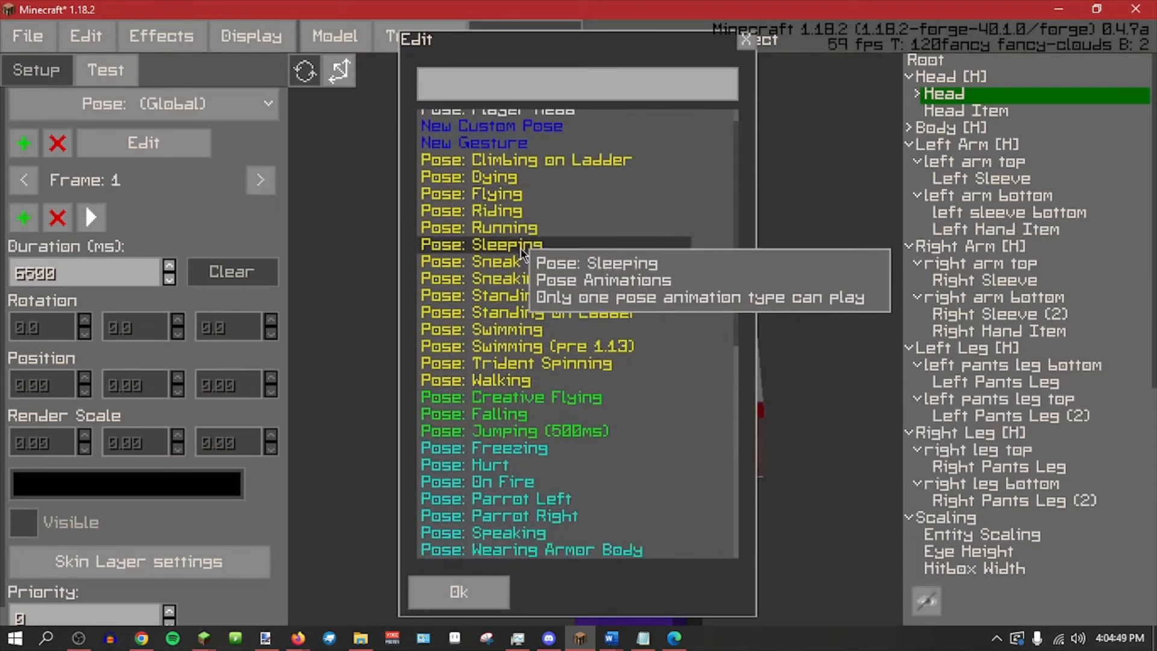
pyautogui.scroll(-2, 530, 362)
pyautogui.click(537, 510)
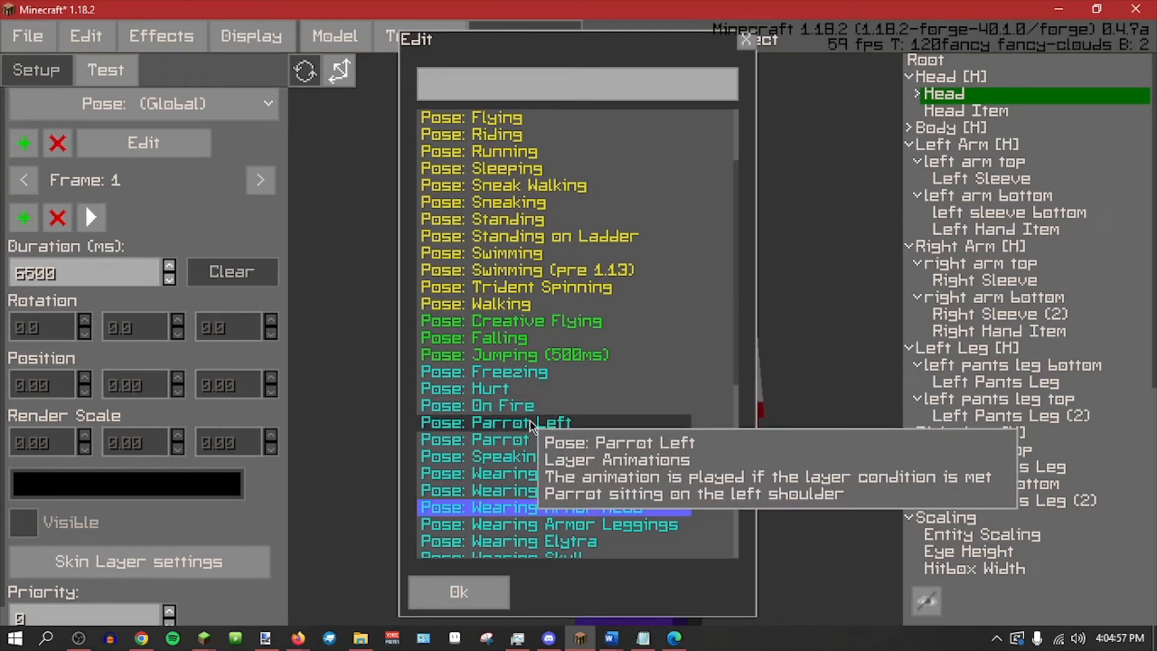
pyautogui.scroll(3, 530, 424)
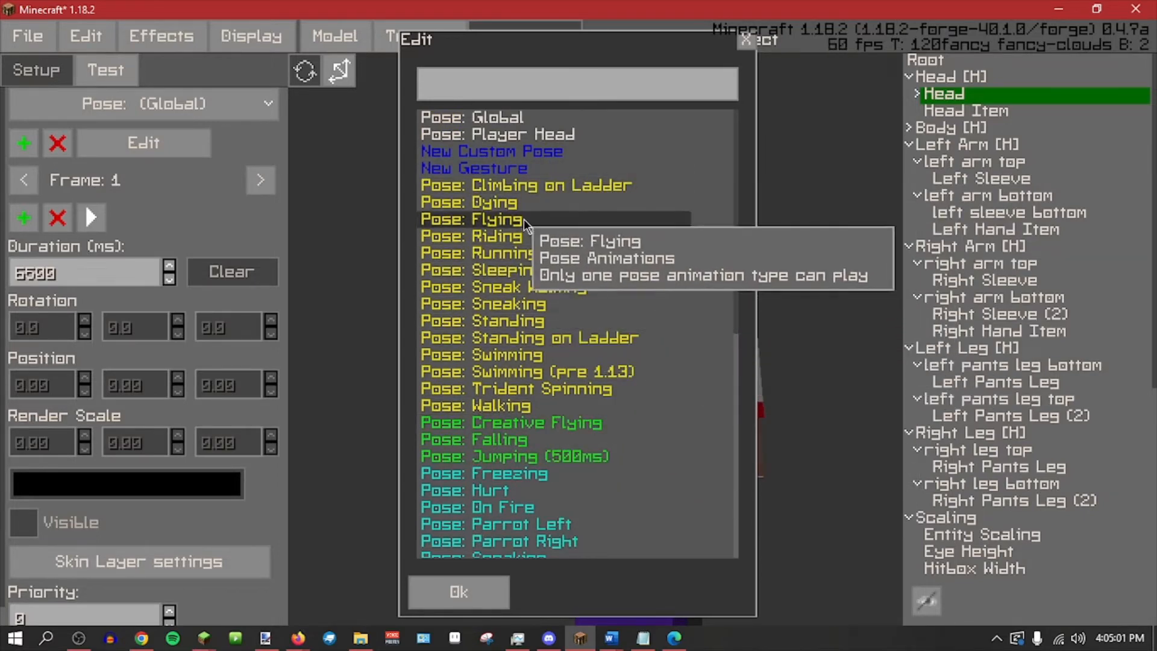
pyautogui.click(555, 402)
pyautogui.click(480, 604)
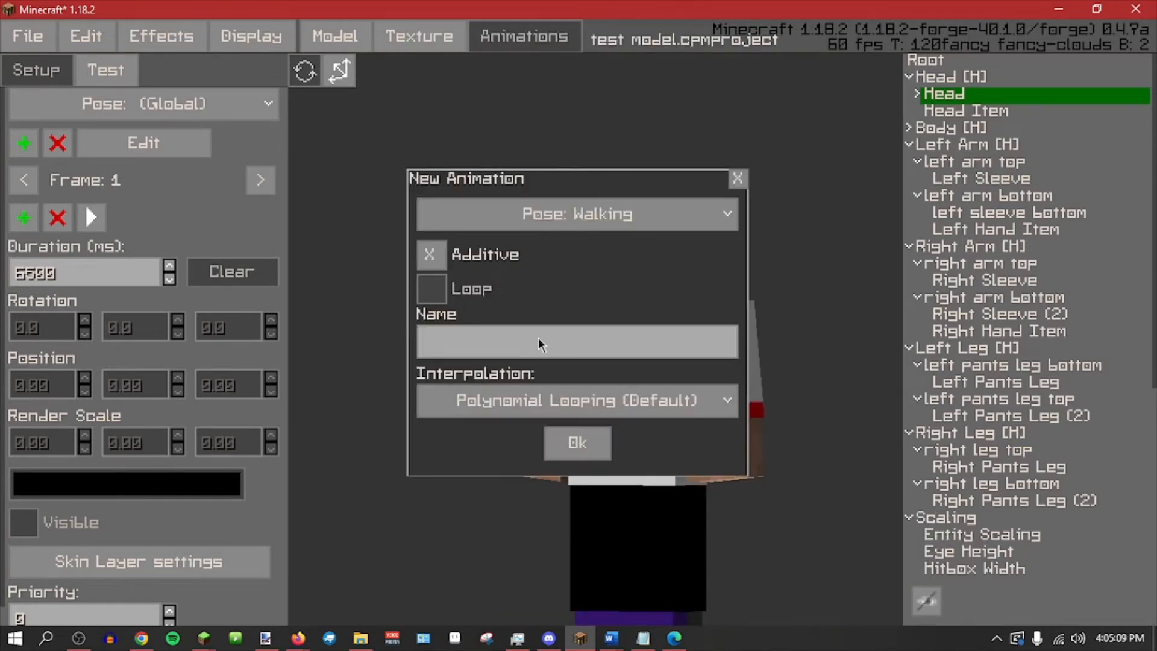
pyautogui.click(457, 255)
pyautogui.click(458, 256)
pyautogui.click(141, 638)
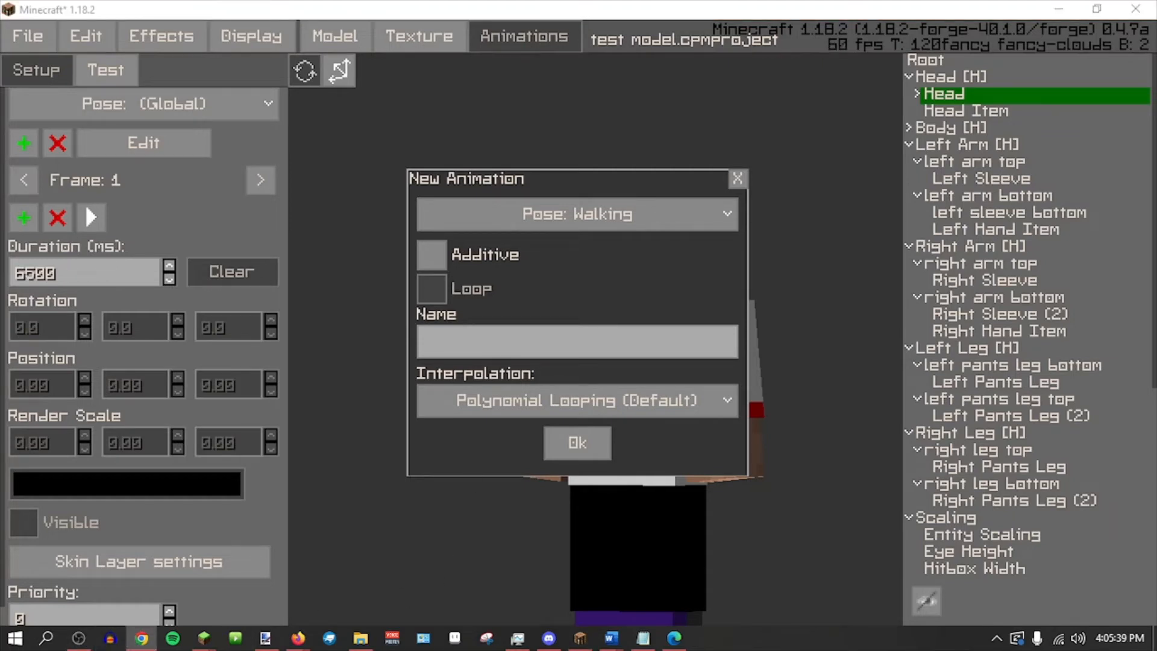
pyautogui.click(481, 291)
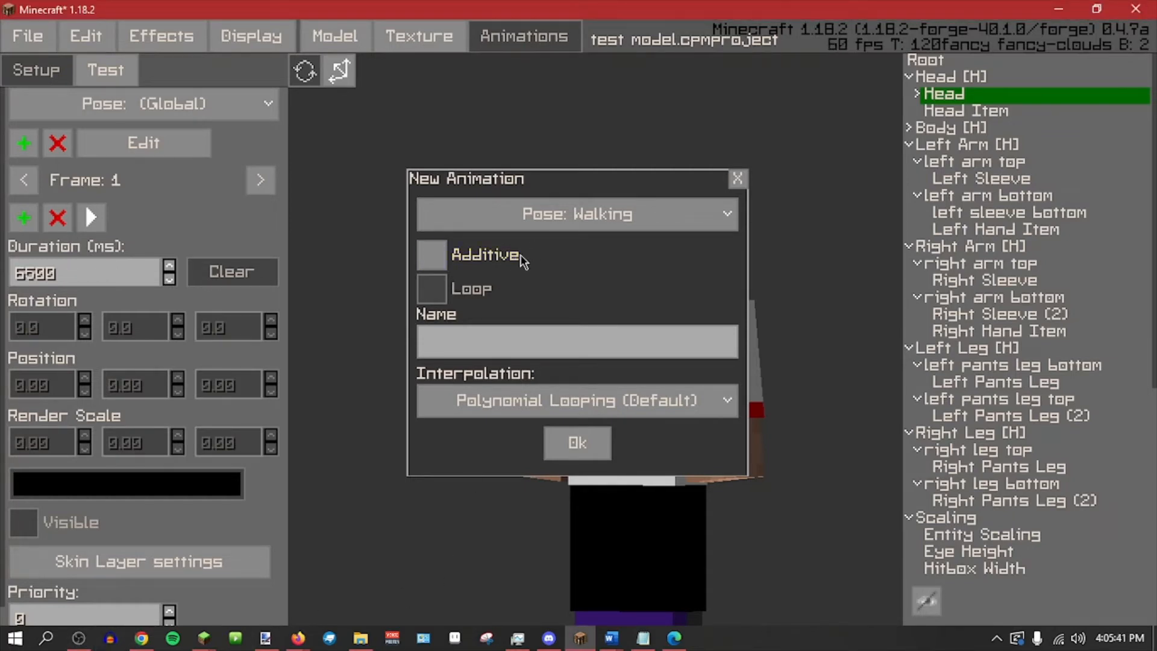
pyautogui.click(729, 178)
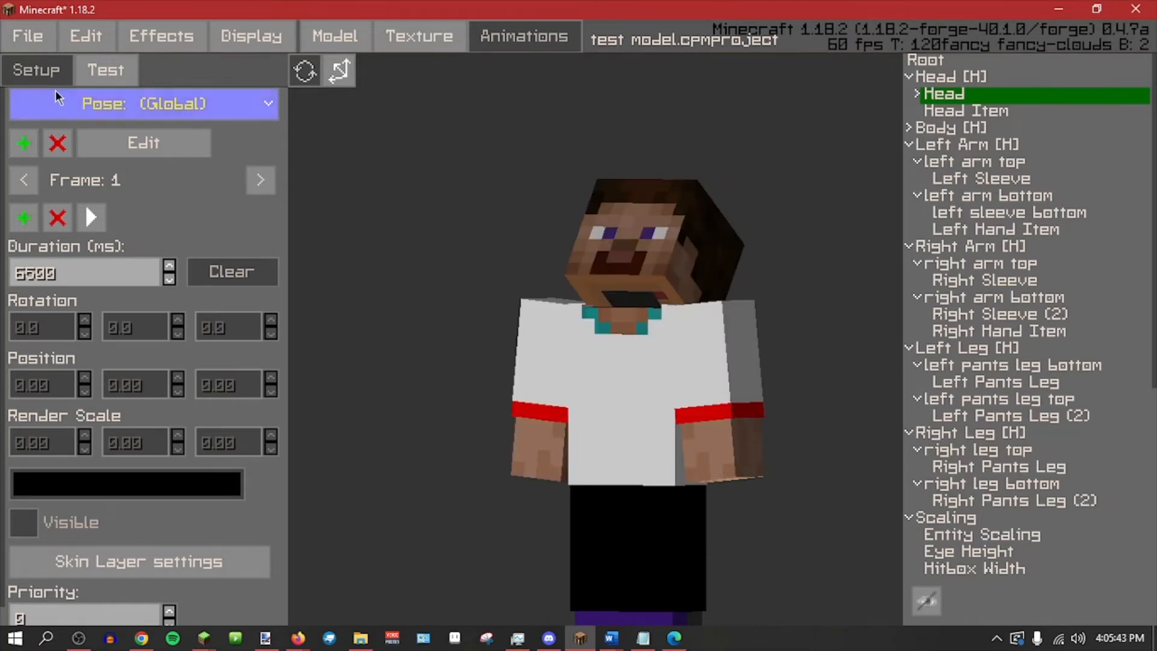
# Save the test model project and open the recent project elysysflowinghair.cpmproject.
pyautogui.click(27, 35)
pyautogui.hotkey('ctrl', 's')
pyautogui.click(28, 35)
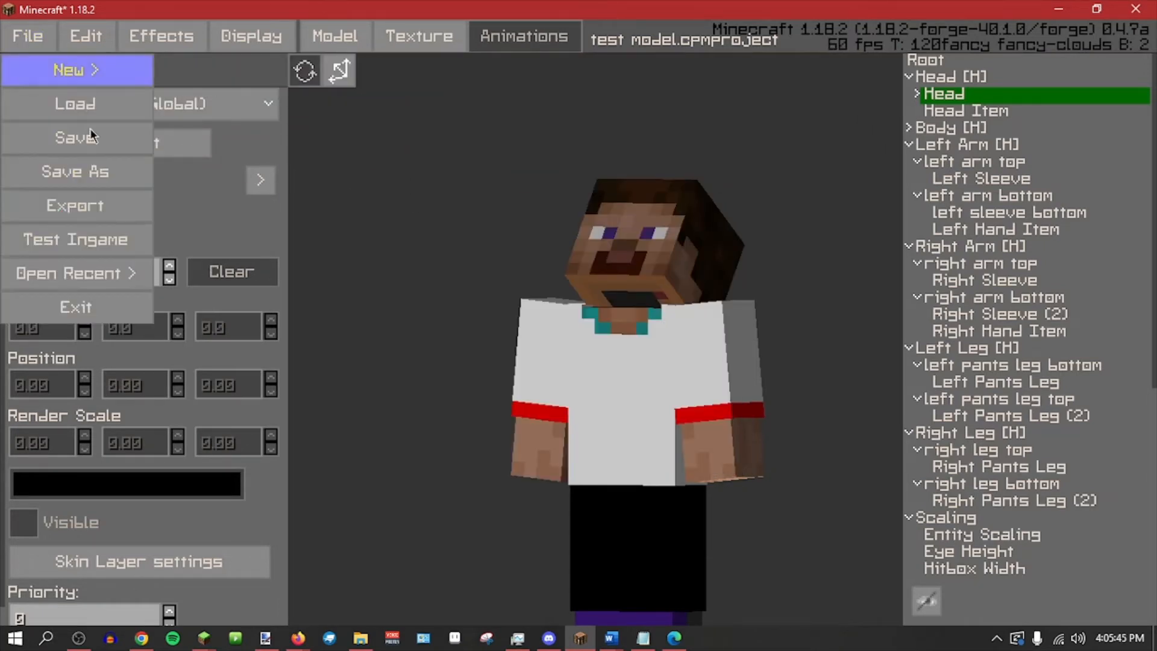
pyautogui.moveTo(129, 280)
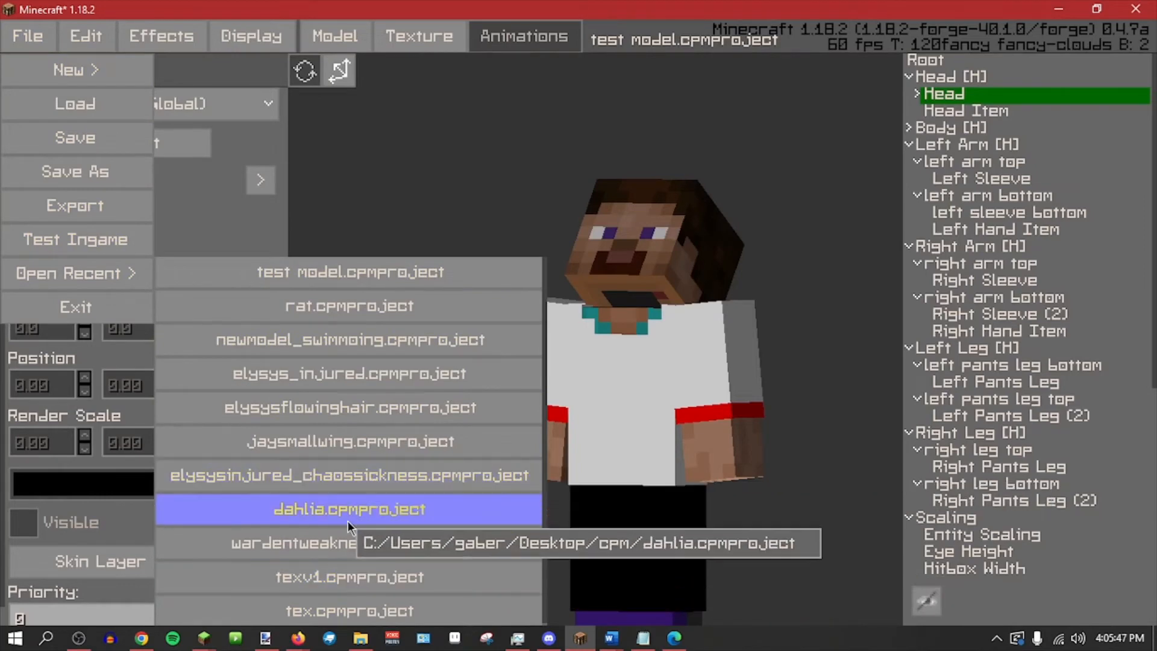
pyautogui.click(382, 407)
pyautogui.click(27, 47)
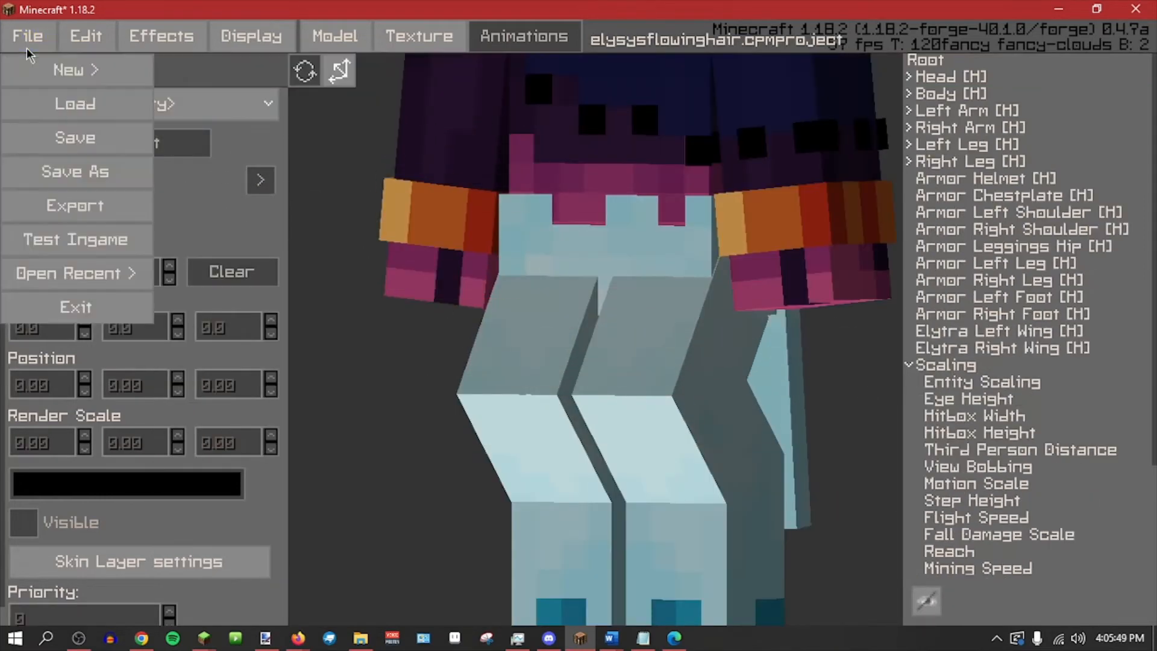
# Test the model in-game, running the character around the world to examine its walking animation, and quit back to the model editor.
pyautogui.click(98, 248)
pyautogui.doubleClick(496, 146)
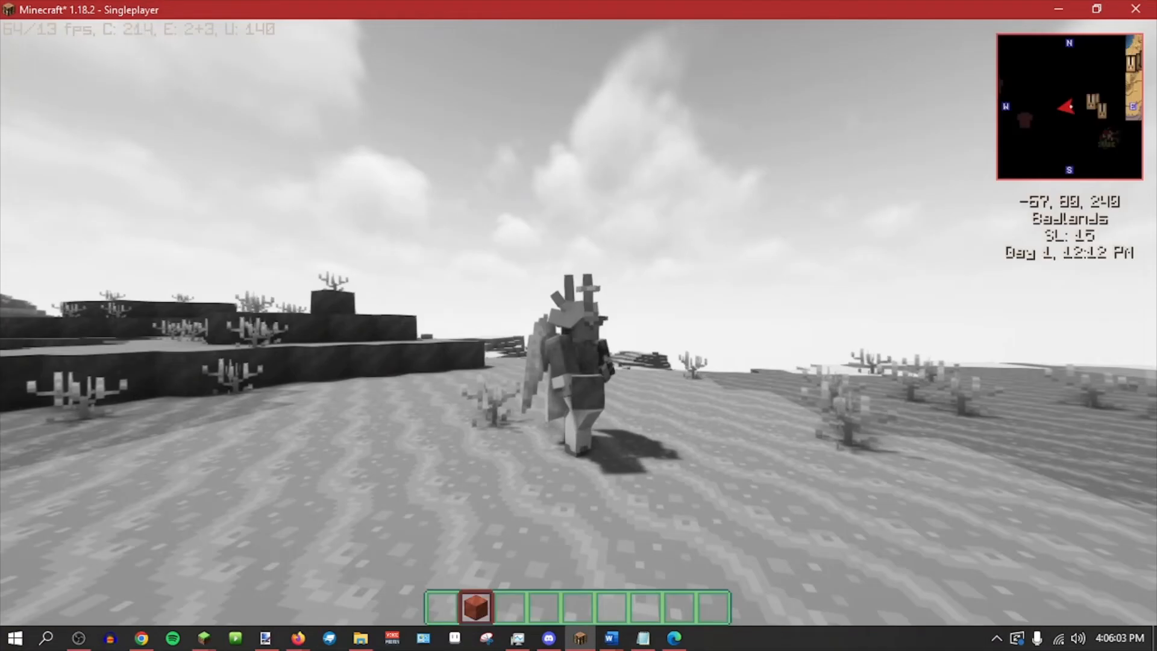
pyautogui.press('w')
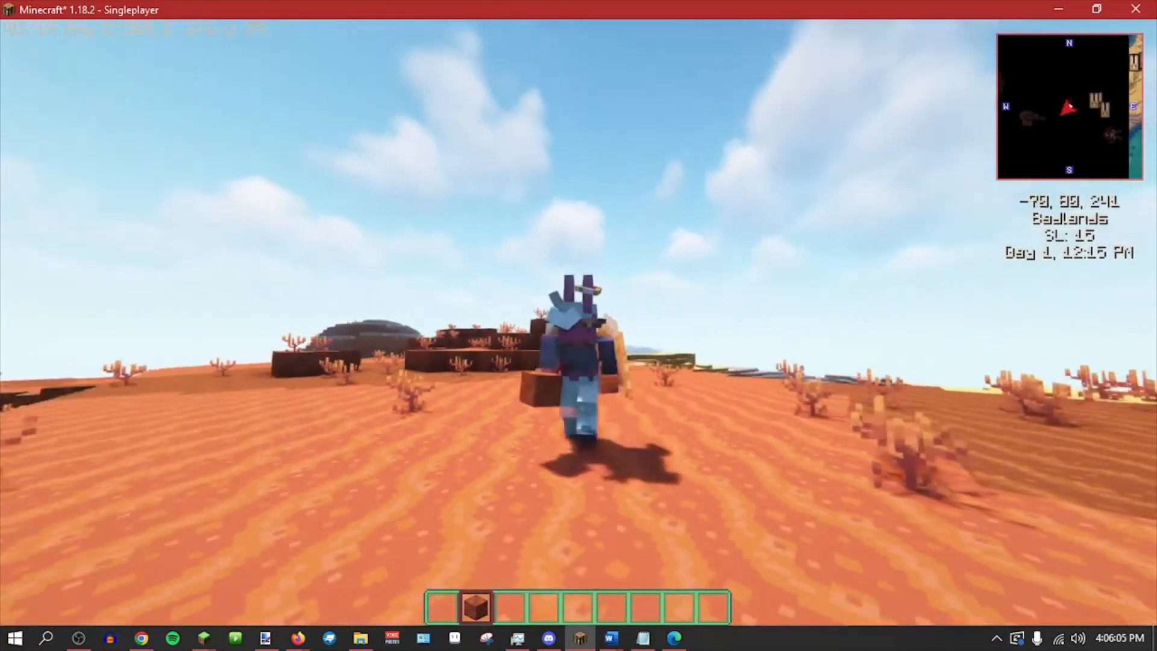
pyautogui.press('w')
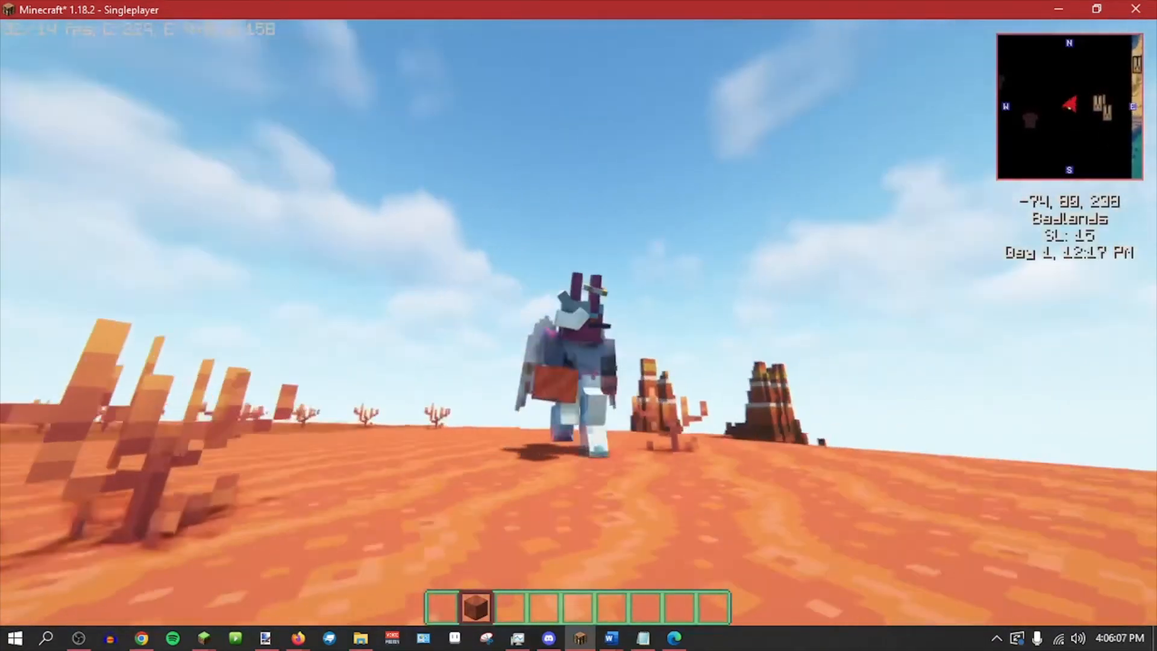
pyautogui.press('w')
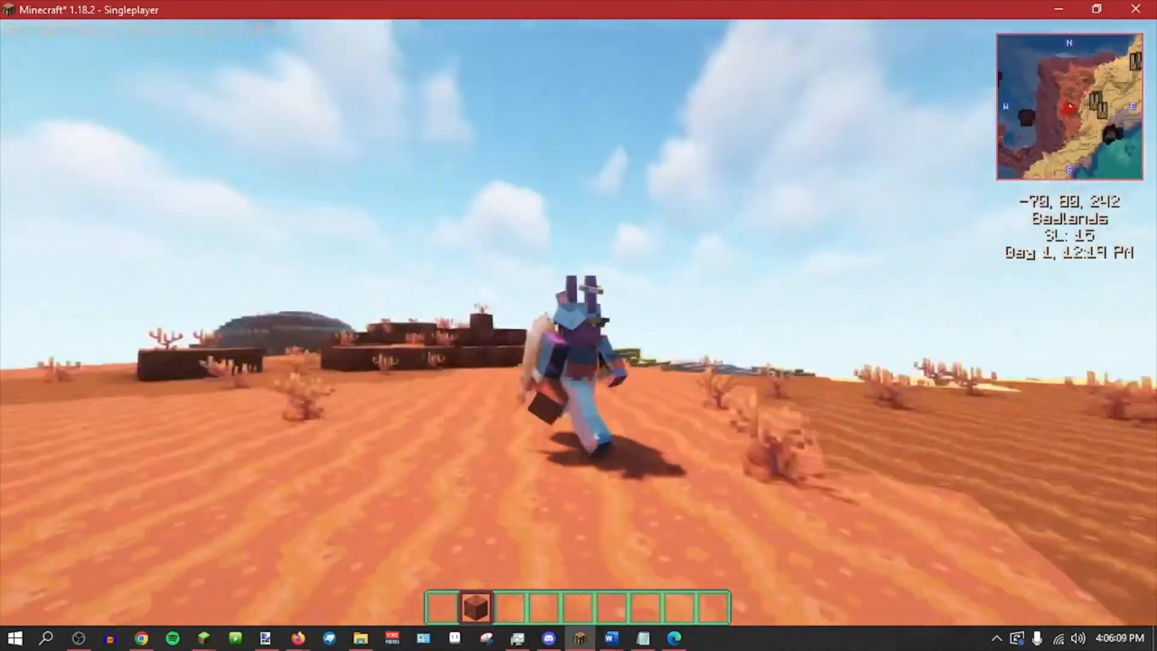
pyautogui.press('w')
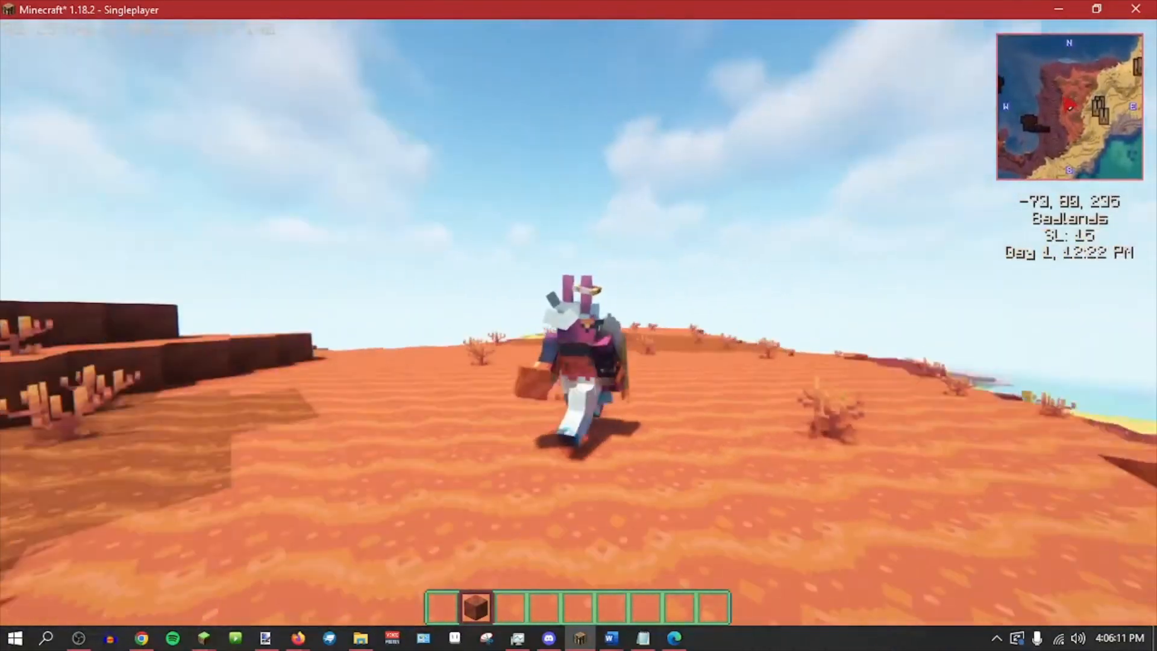
pyautogui.press('w')
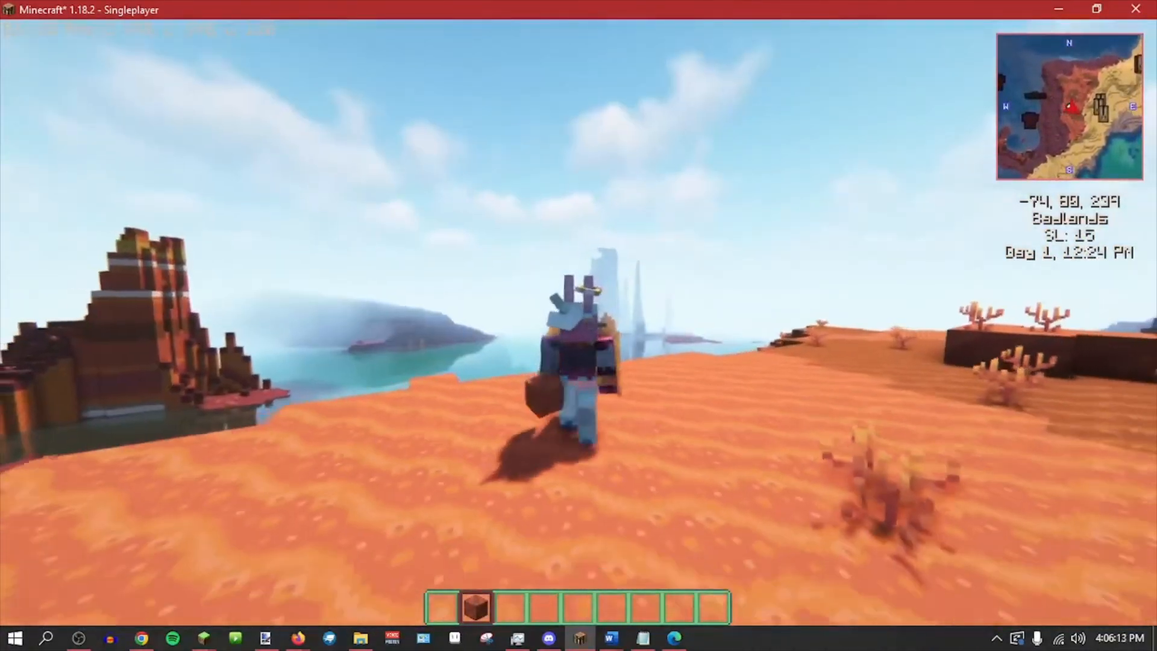
pyautogui.press('w')
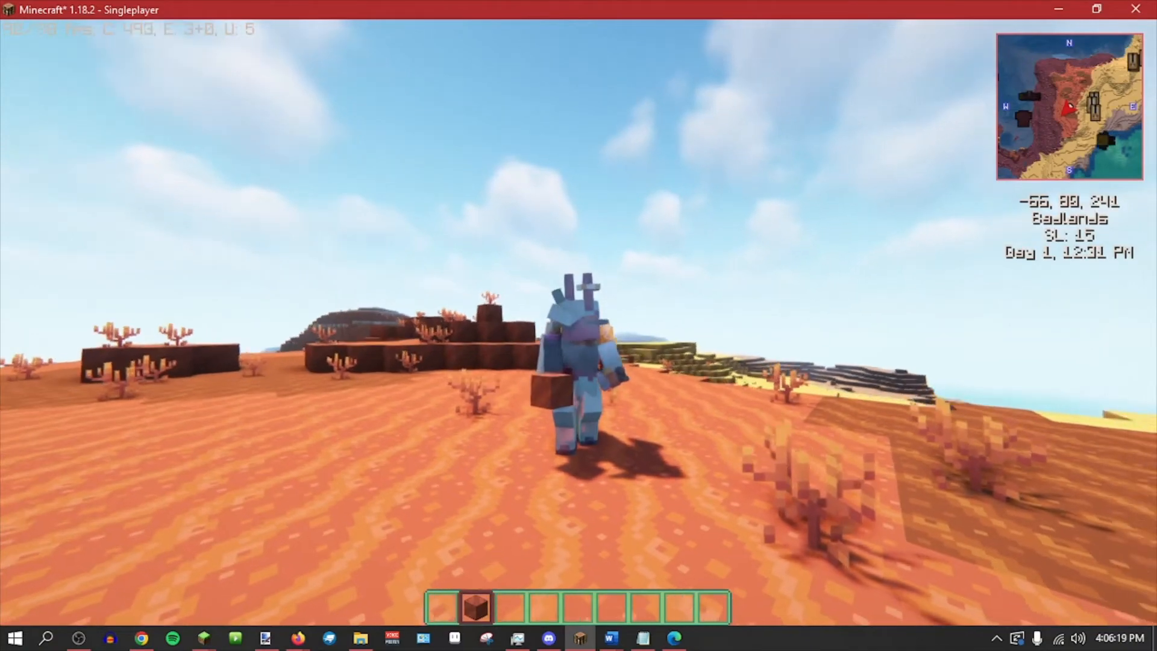
pyautogui.press('w')
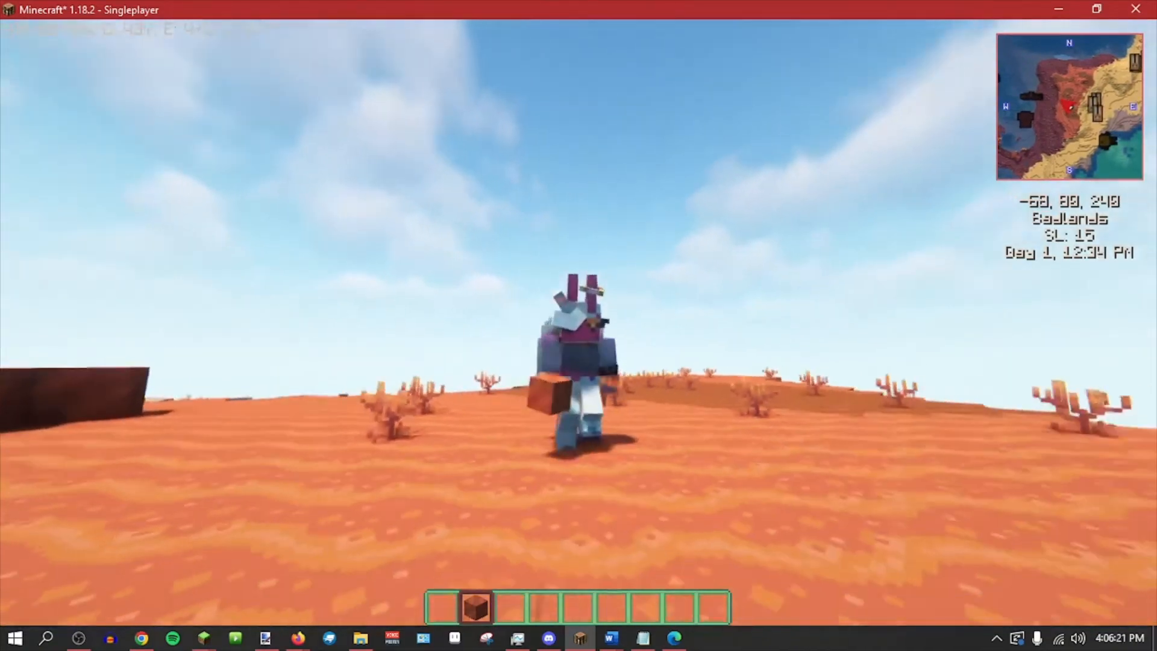
pyautogui.press('w')
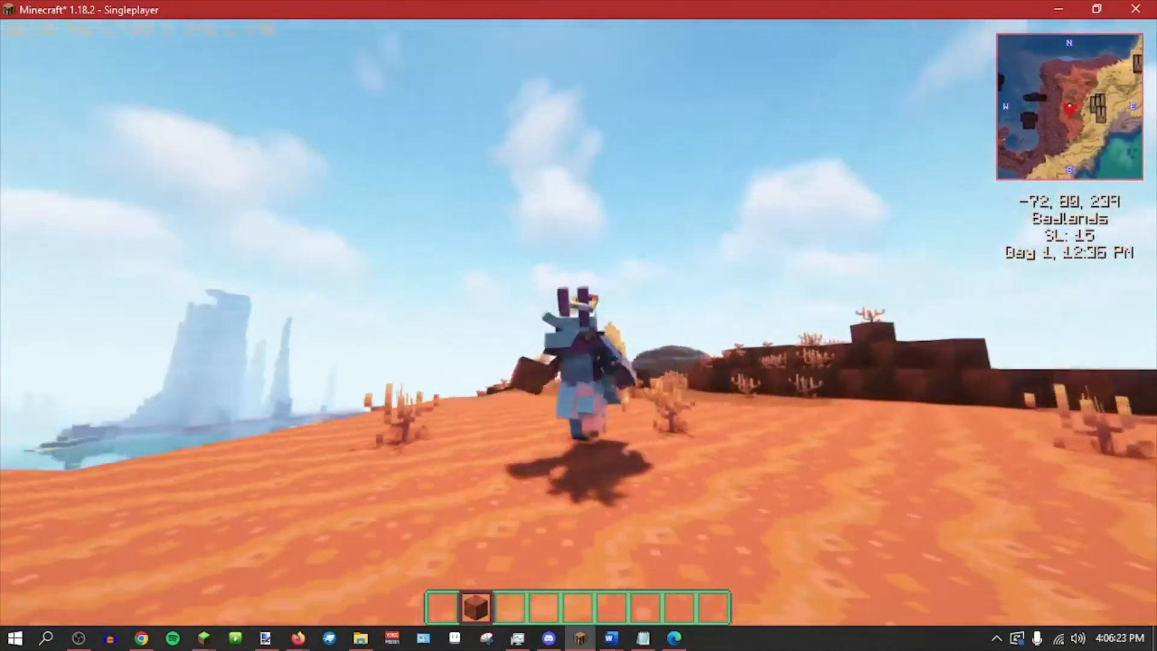
pyautogui.press('w')
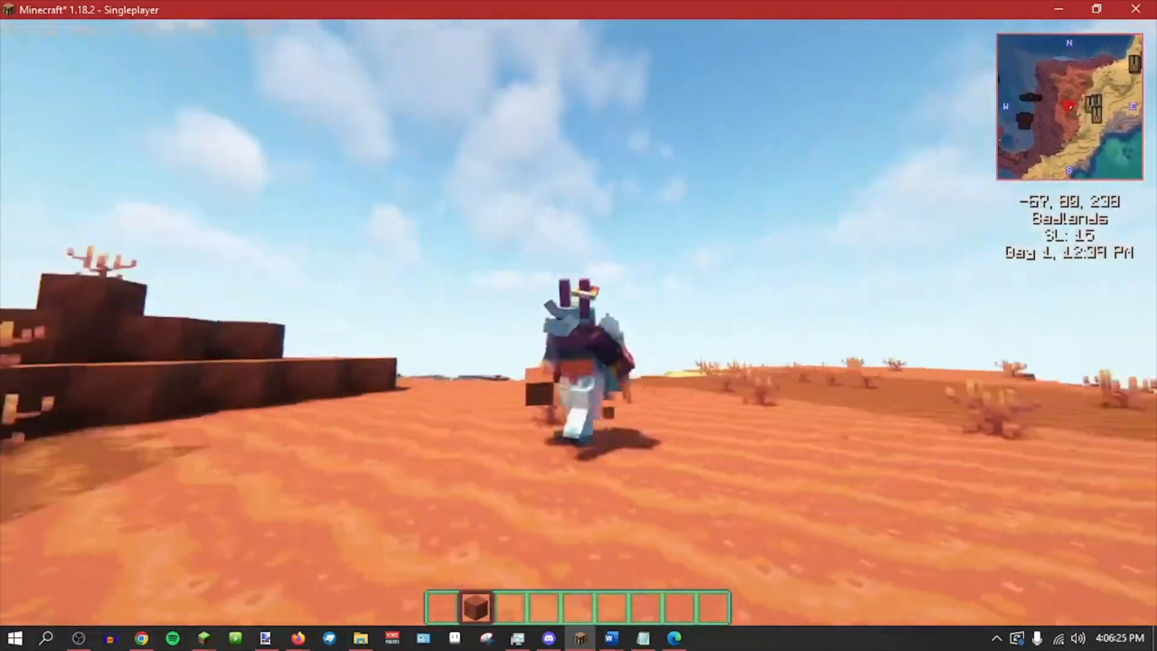
pyautogui.press('w')
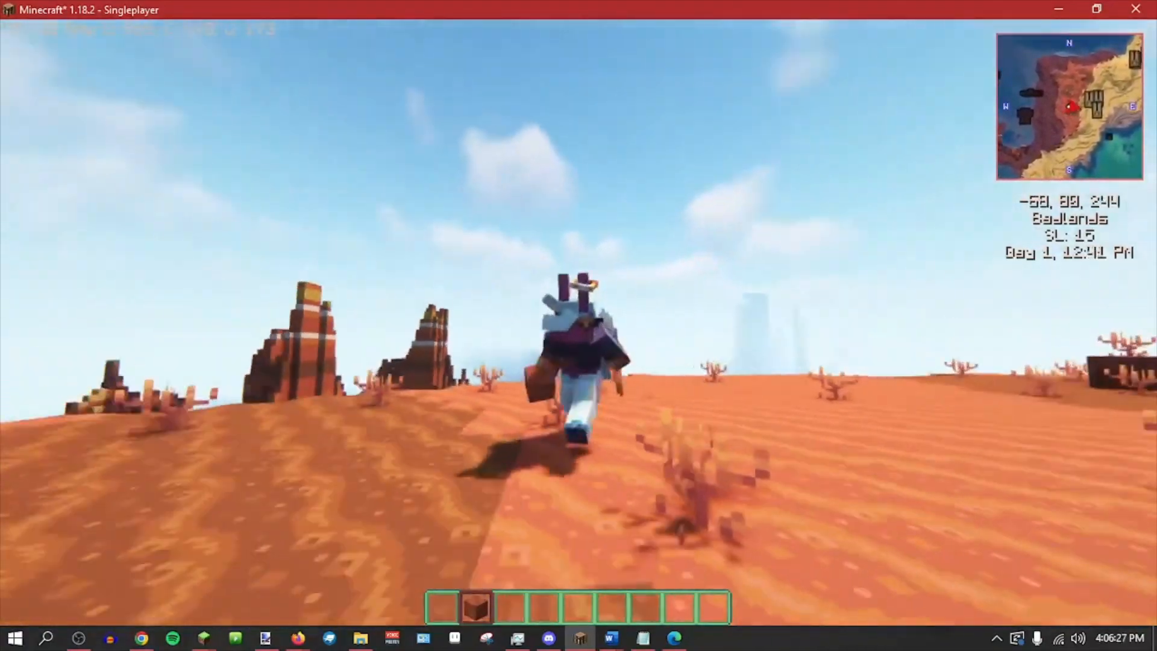
pyautogui.press('w')
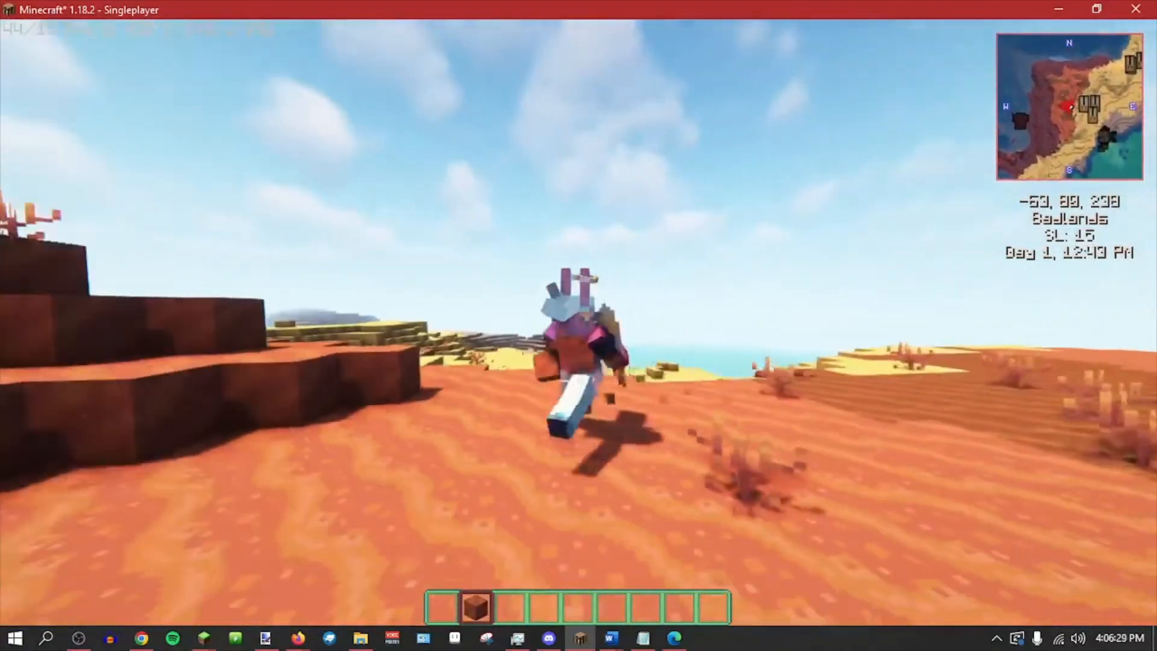
pyautogui.press('w')
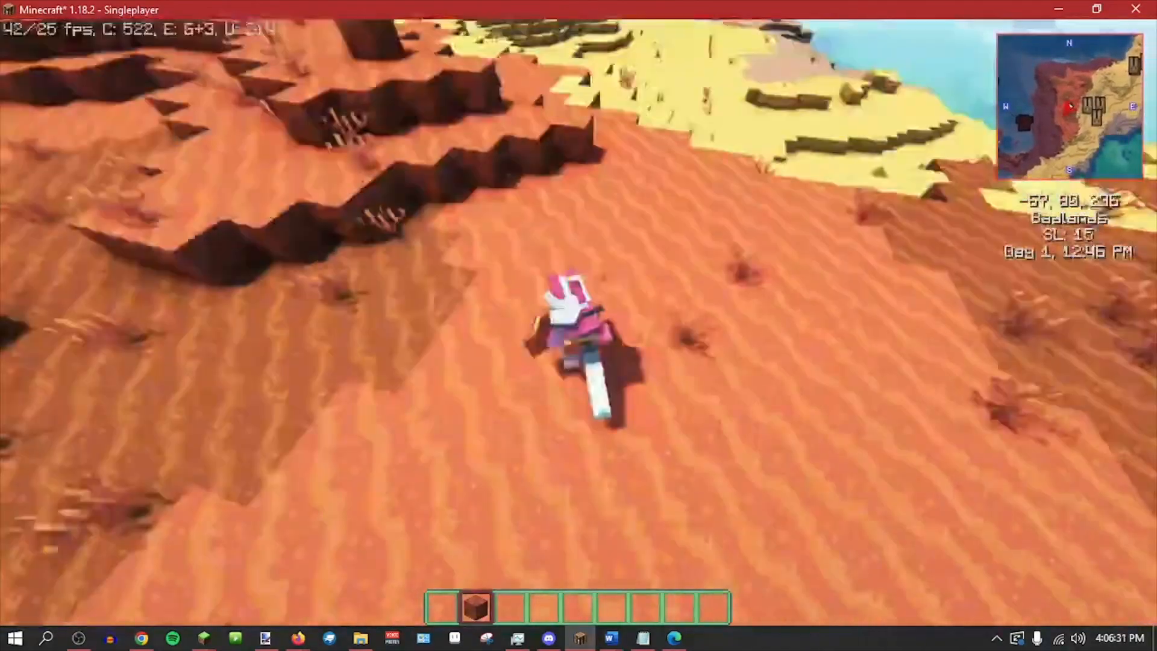
pyautogui.press('Escape')
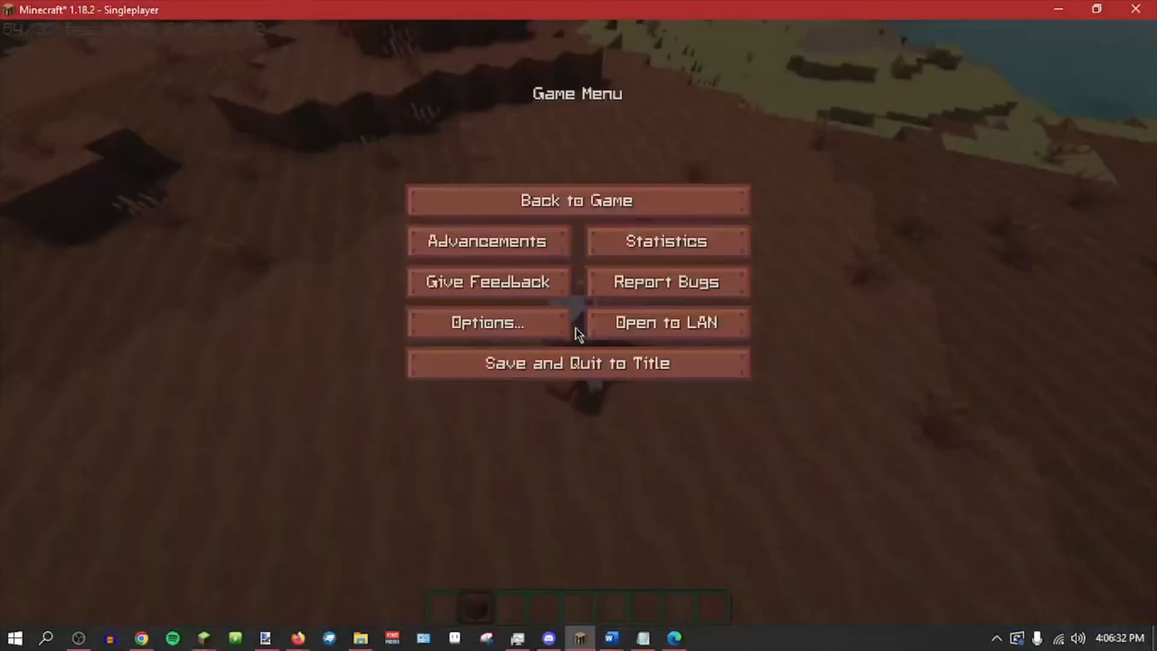
pyautogui.click(567, 376)
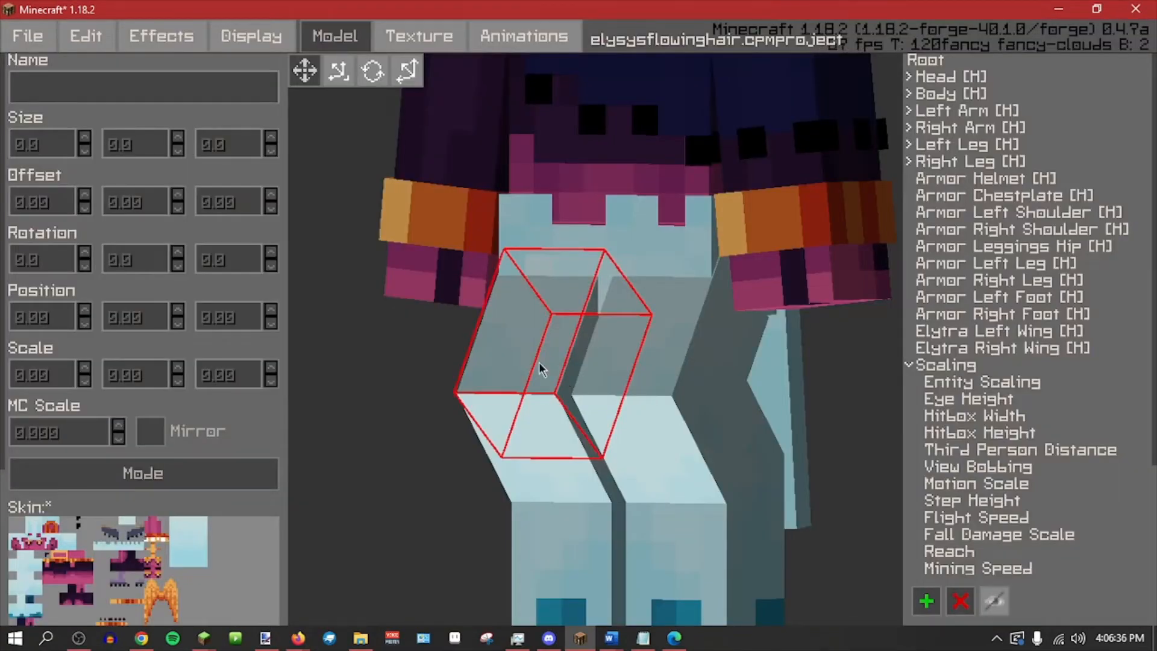
# Open the recent project test model.cpmproject and save it.
pyautogui.scroll(-5, 542, 367)
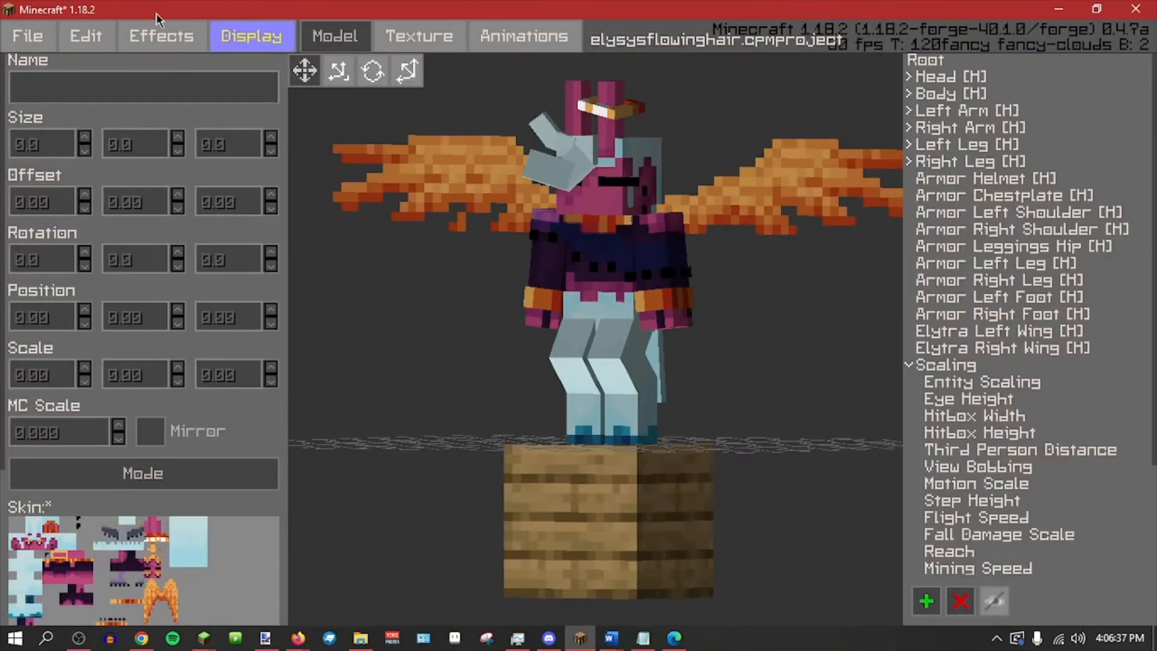
pyautogui.click(28, 35)
pyautogui.click(112, 271)
pyautogui.click(346, 310)
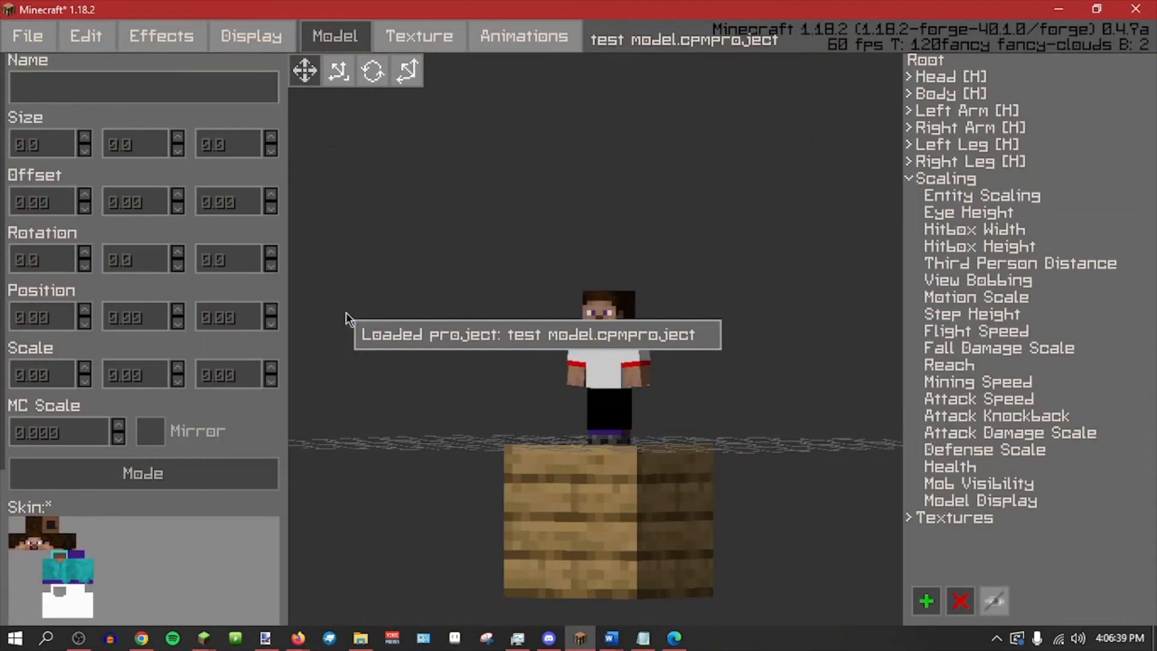
pyautogui.scroll(3, 572, 398)
pyautogui.hotkey('ctrl', 's')
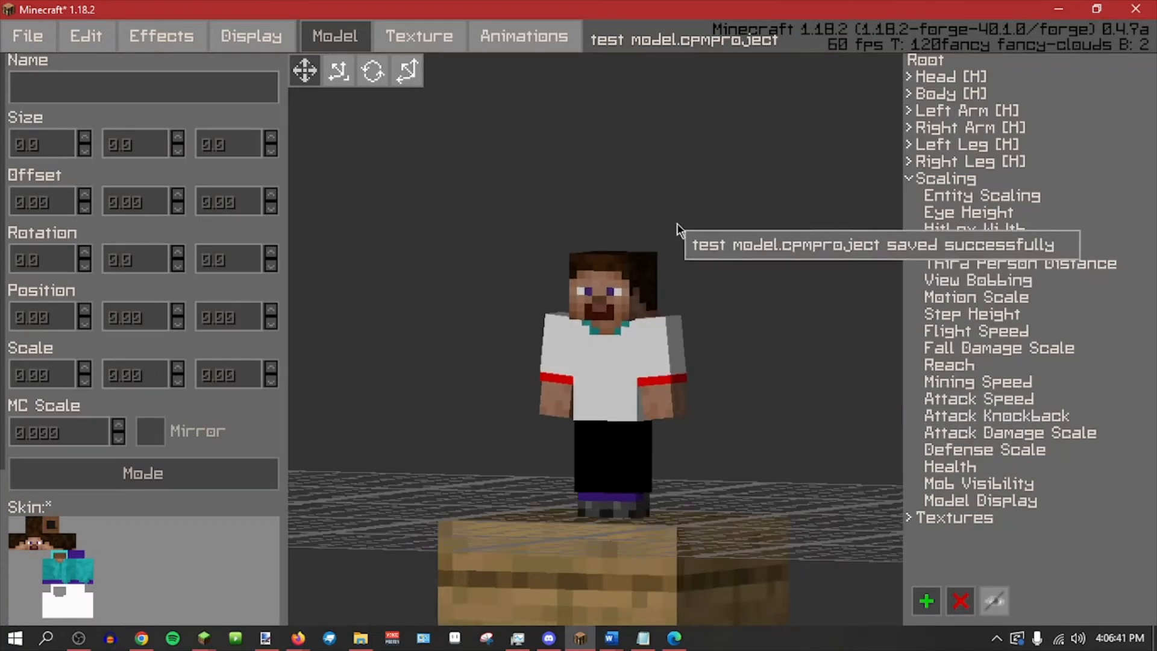
# Create a new Walking pose animation with Additive enabled and Polynomial Looping (Default) interpolation.
pyautogui.scroll(2, 679, 229)
pyautogui.click(523, 38)
pyautogui.click(175, 143)
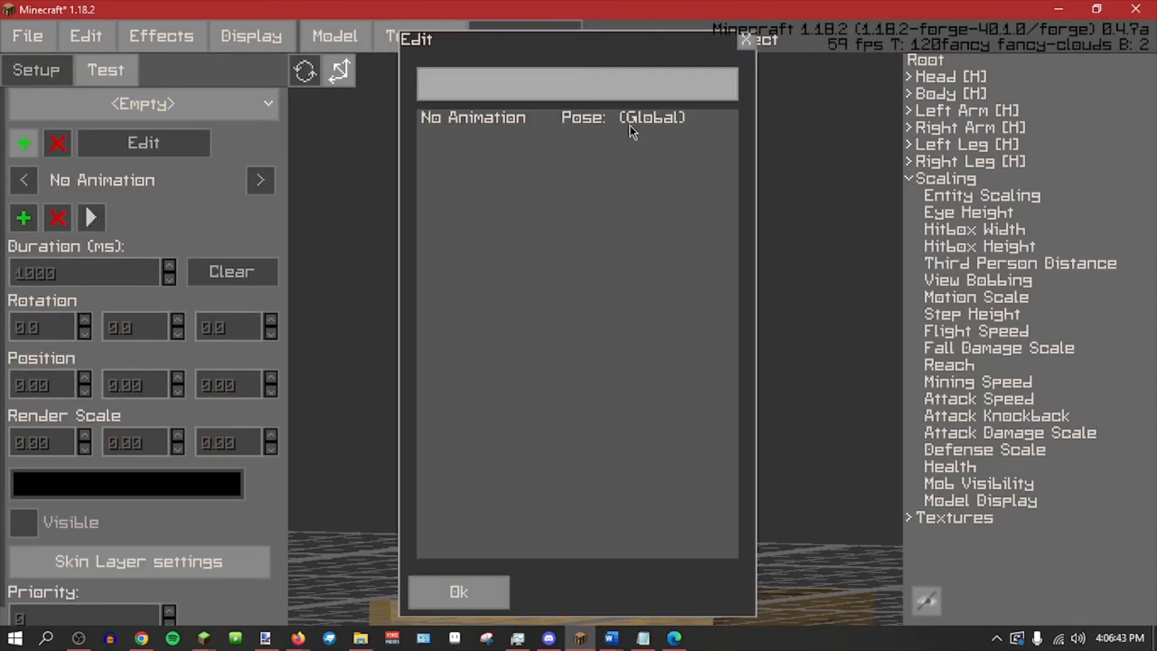
pyautogui.click(747, 40)
pyautogui.click(24, 143)
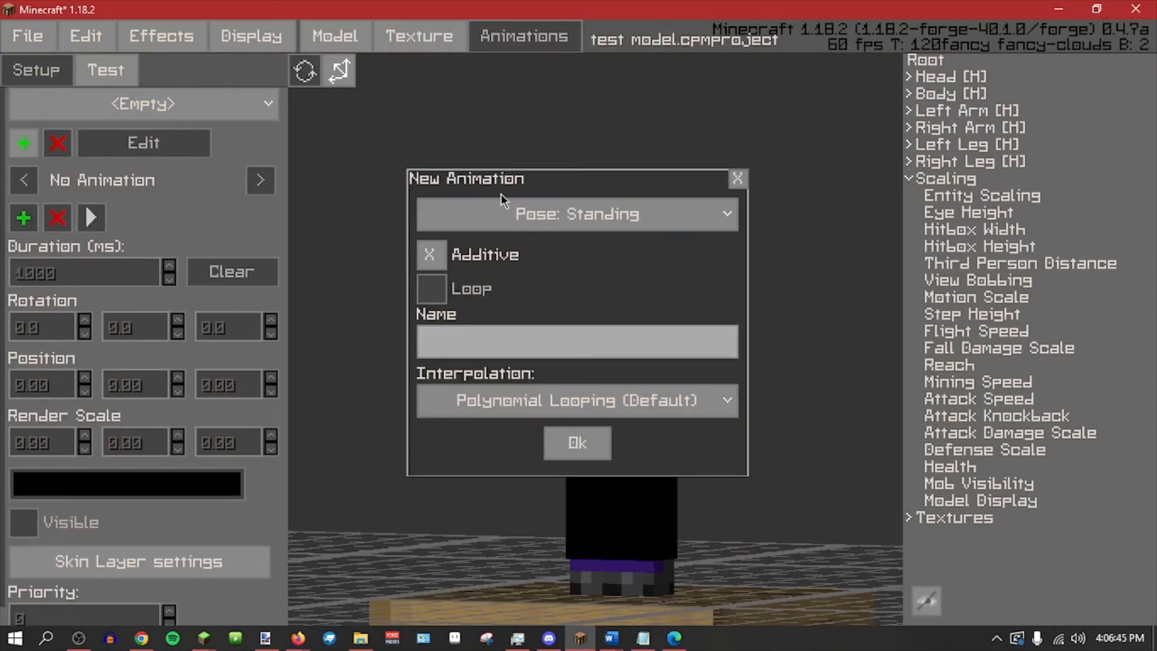
pyautogui.click(507, 211)
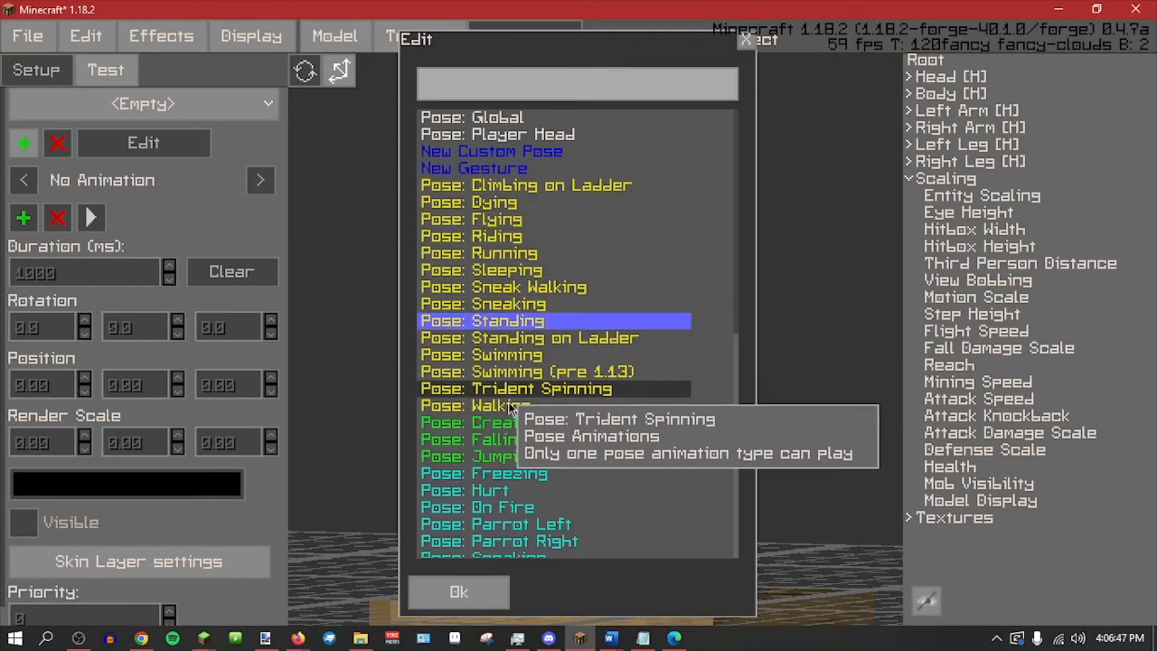
pyautogui.click(476, 406)
pyautogui.click(472, 587)
pyautogui.click(580, 455)
# Turn off the playing of vanilla animations in the model preview.
pyautogui.scroll(4, 580, 457)
pyautogui.moveTo(580, 457); pyautogui.dragTo(457, 481, button='middle')
pyautogui.scroll(-4, 457, 481)
pyautogui.keyDown('shift'); pyautogui.moveTo(707, 512); pyautogui.dragTo(488, 417, button='middle'); pyautogui.keyUp('shift')
pyautogui.scroll(-1, 489, 409)
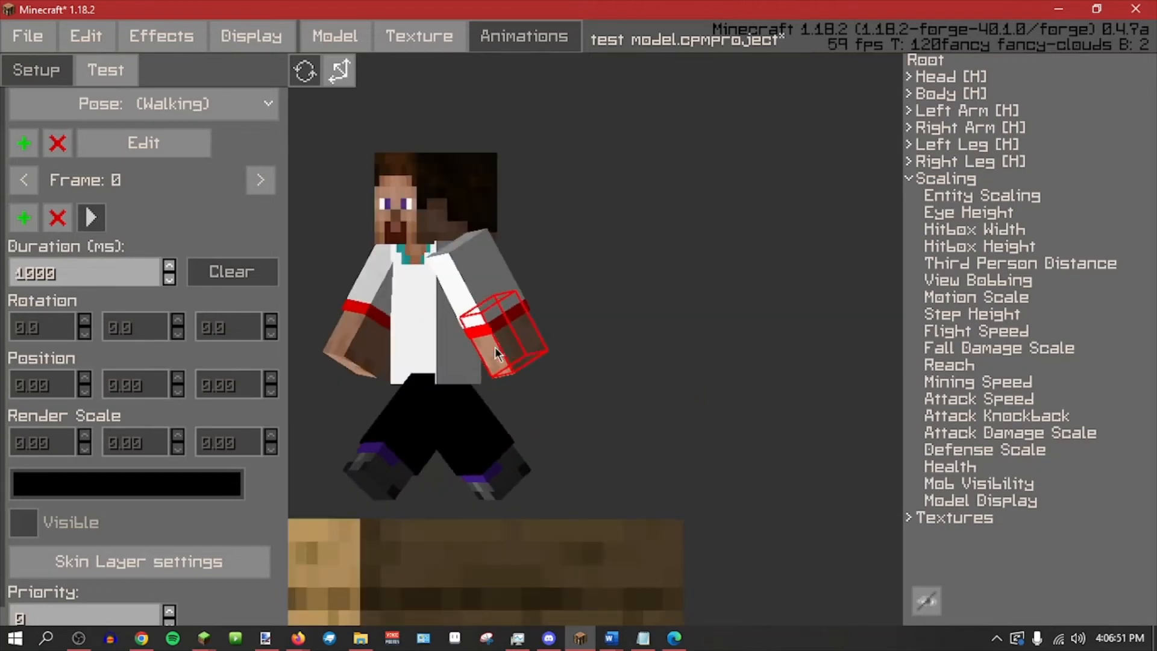
pyautogui.scroll(-1, 495, 349)
pyautogui.keyDown('shift'); pyautogui.moveTo(495, 350); pyautogui.dragTo(642, 376, button='middle'); pyautogui.keyUp('shift')
pyautogui.click(275, 36)
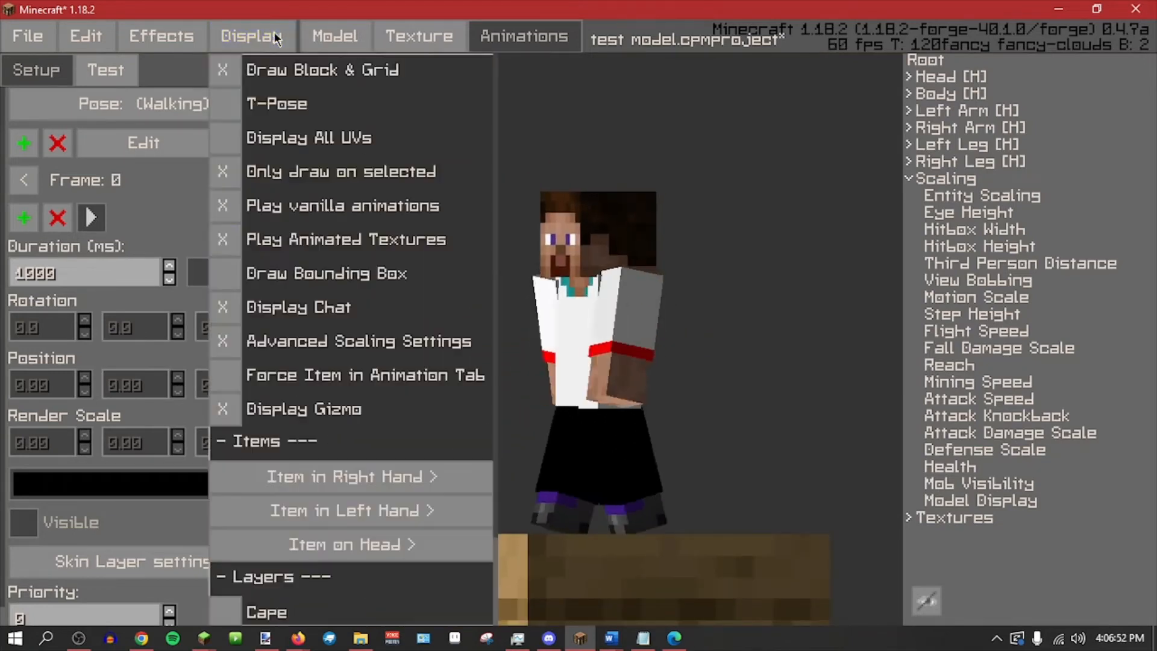
pyautogui.click(317, 211)
pyautogui.moveTo(733, 487); pyautogui.dragTo(645, 459, button='middle')
pyautogui.scroll(3, 693, 476)
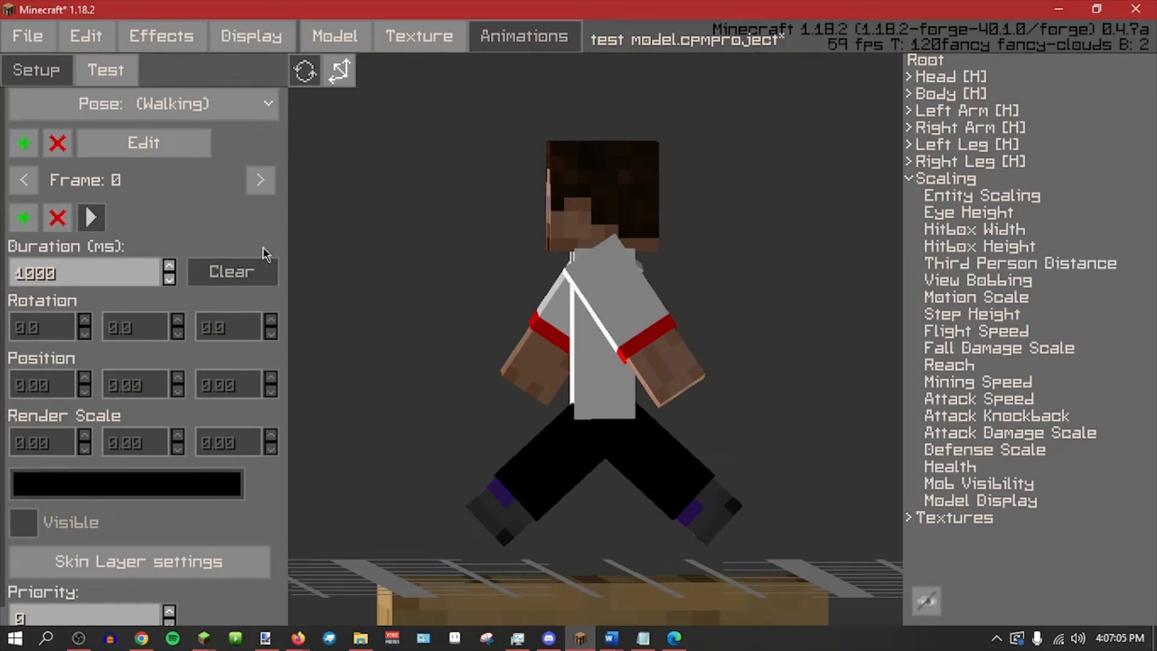
# Move left arm bottom inside left arm top in the model hierarchy.
pyautogui.click(596, 290)
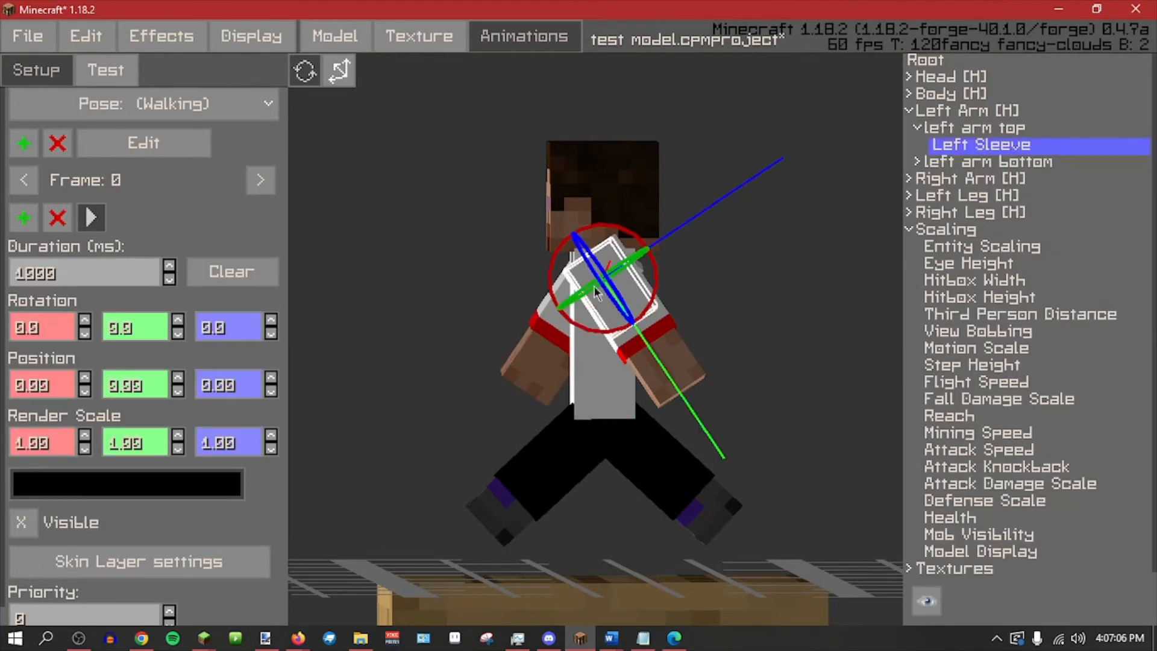
pyautogui.click(958, 128)
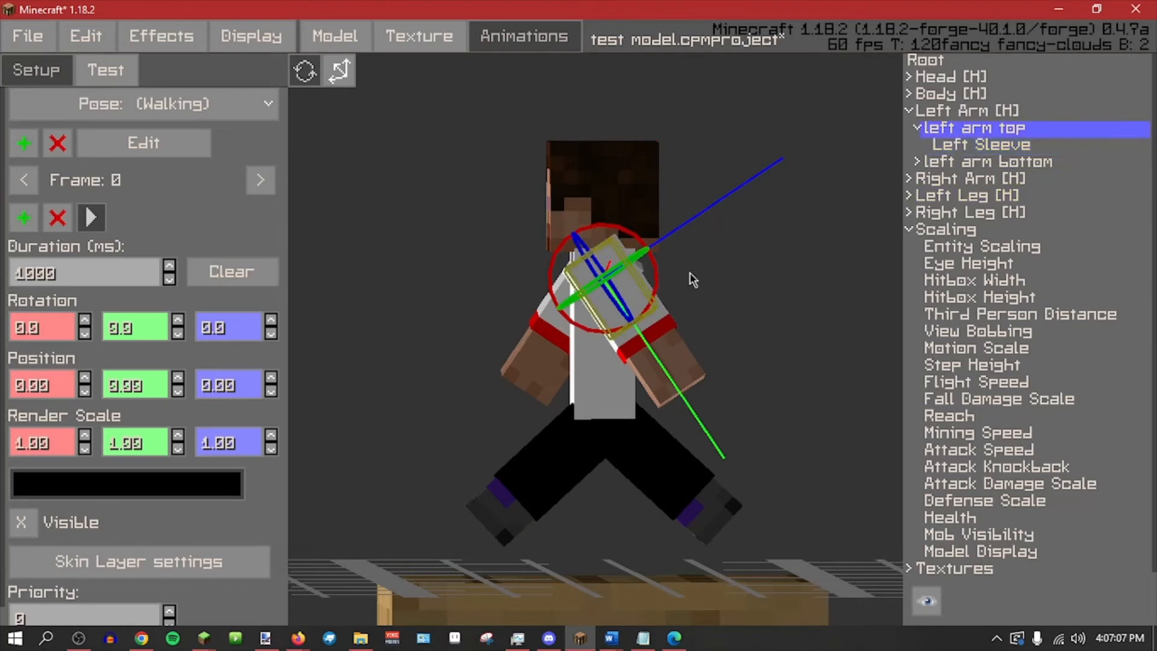
pyautogui.click(387, 43)
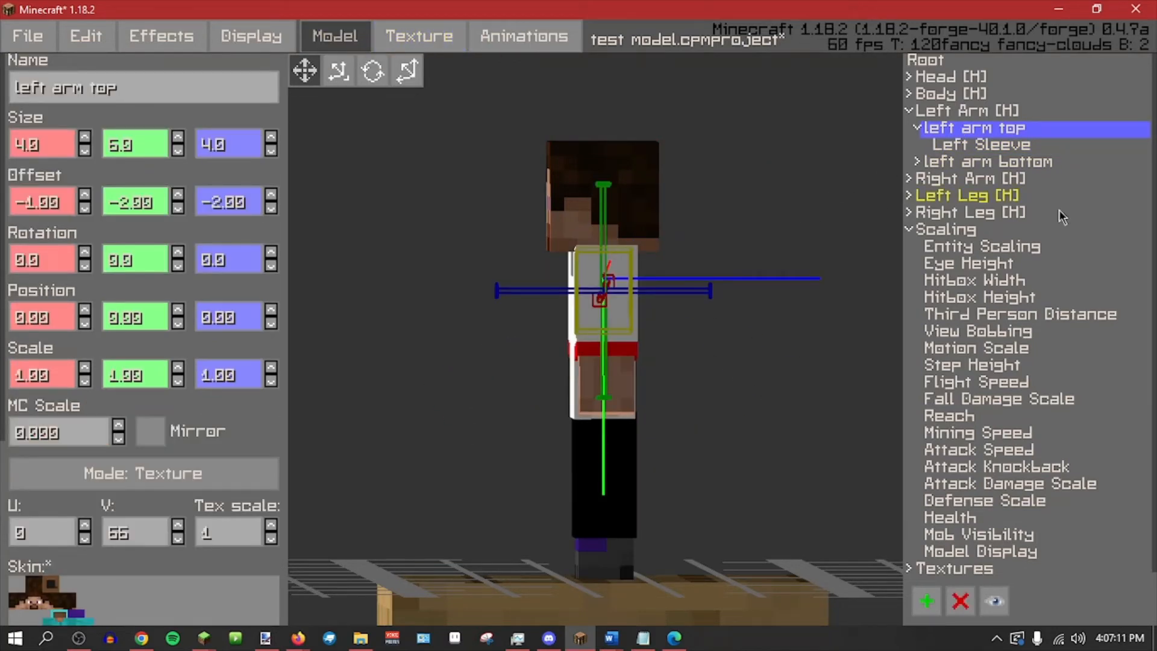
pyautogui.click(1004, 168)
pyautogui.rightClick(1004, 168)
pyautogui.click(1005, 168)
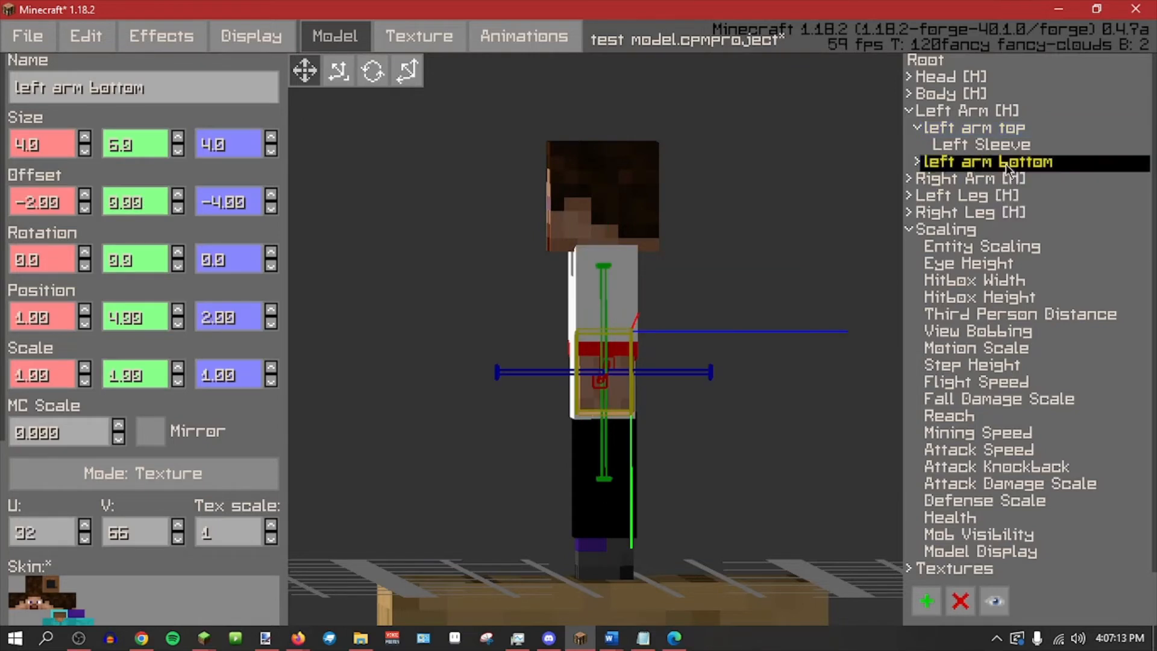
pyautogui.click(993, 129)
pyautogui.rightClick(1017, 135)
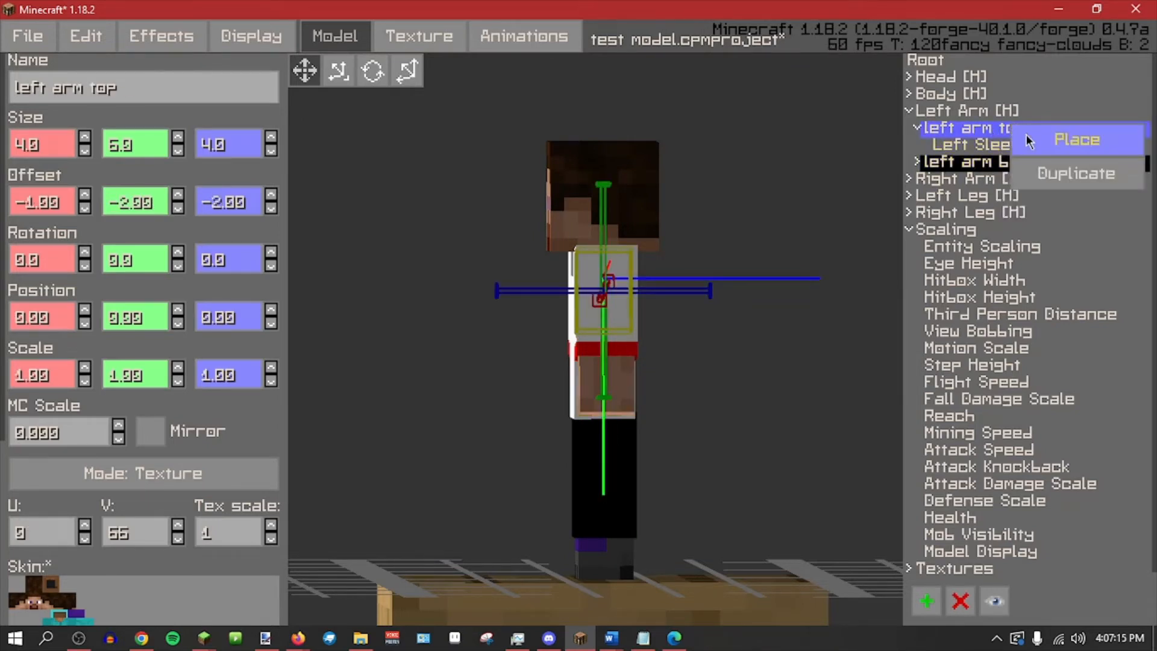
pyautogui.click(1028, 141)
pyautogui.click(964, 129)
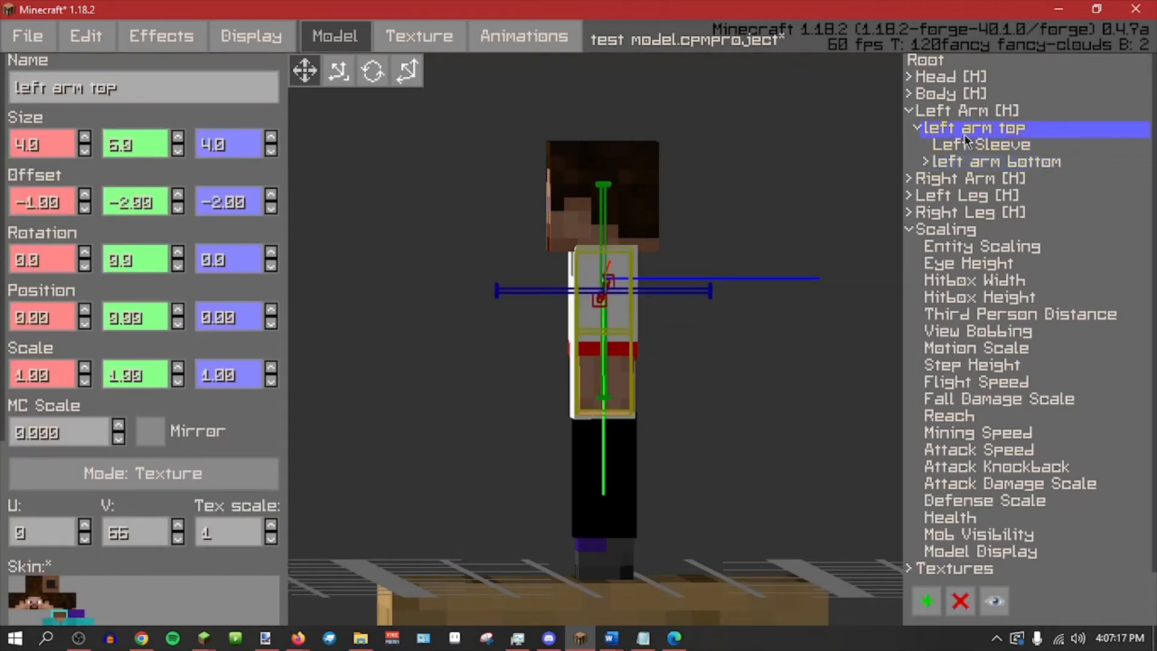
# Move right arm bottom inside right arm top in the model hierarchy.
pyautogui.click(910, 179)
pyautogui.click(917, 212)
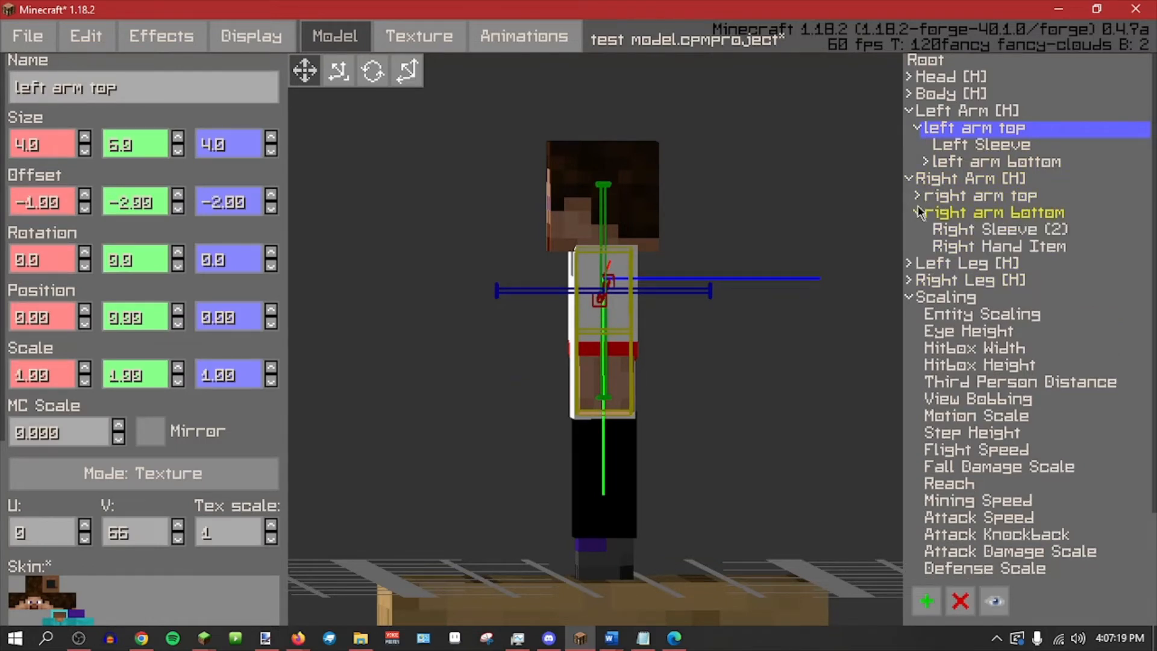
pyautogui.click(917, 196)
pyautogui.click(954, 231)
pyautogui.rightClick(953, 231)
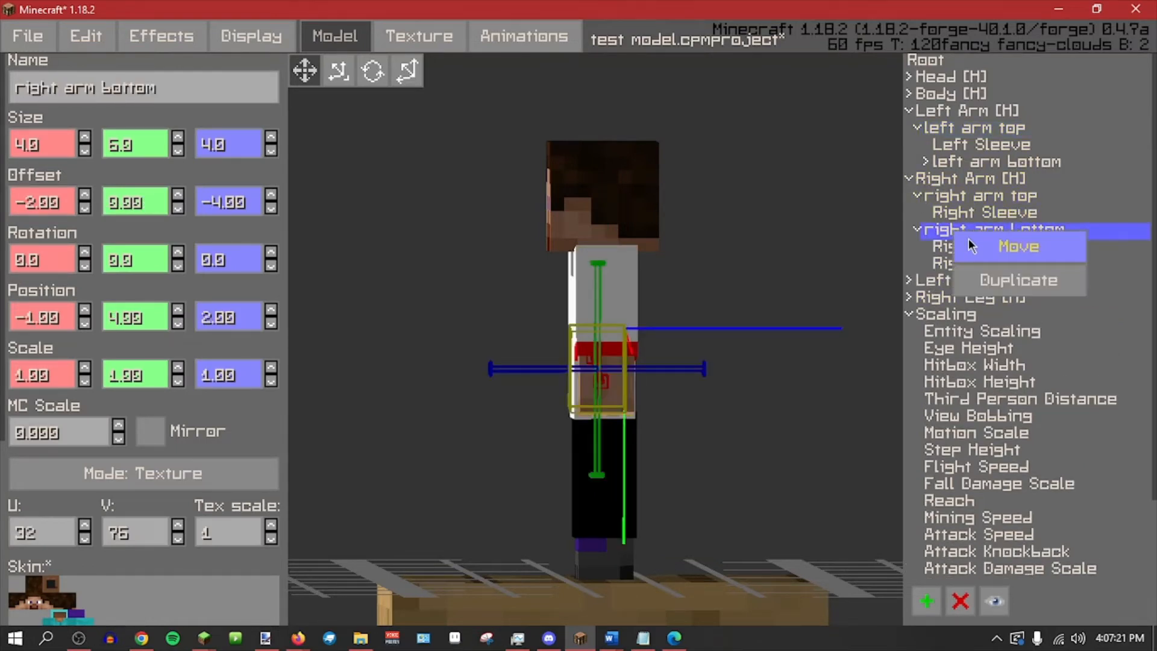
pyautogui.click(971, 245)
pyautogui.rightClick(972, 202)
pyautogui.click(988, 218)
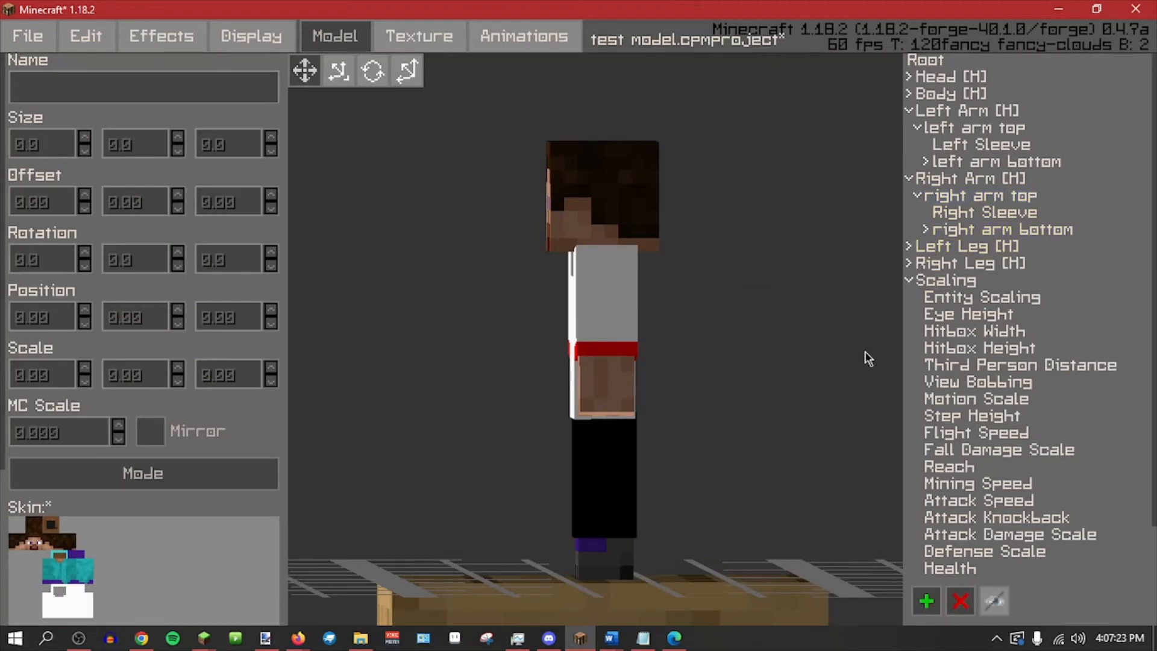
# Rotate right arm top, together with its attached lower arm, to 320 degrees about the X axis.
pyautogui.moveTo(865, 359); pyautogui.dragTo(948, 264, button='middle')
pyautogui.click(988, 196)
pyautogui.moveTo(783, 307); pyautogui.dragTo(700, 279, button='middle')
pyautogui.moveTo(423, 146); pyautogui.dragTo(639, 169, button='middle')
pyautogui.click(372, 71)
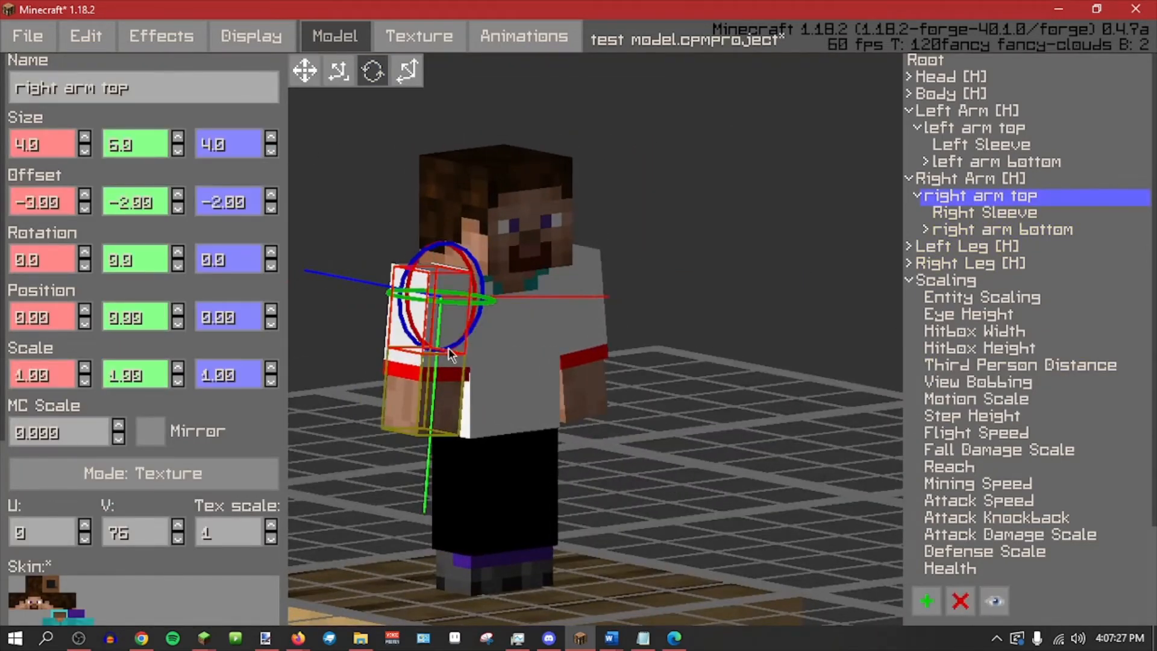
pyautogui.moveTo(449, 348); pyautogui.dragTo(506, 354, button='middle')
pyautogui.moveTo(614, 349); pyautogui.dragTo(643, 312)
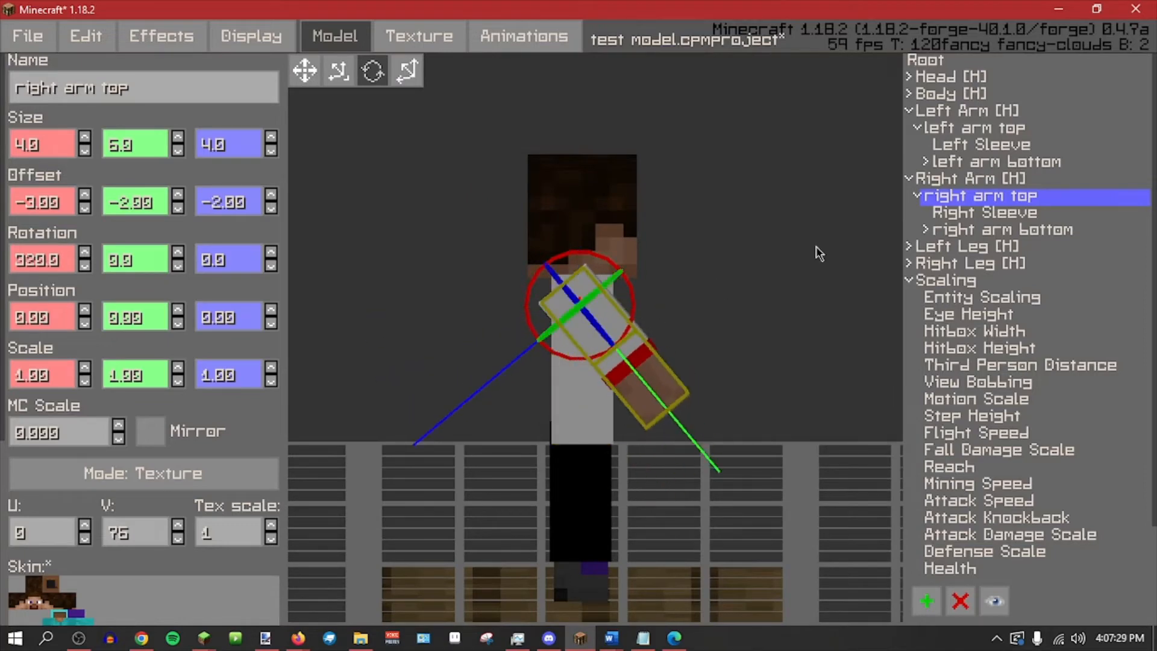
# Try rotating right arm bottom to 310 degrees about the X axis, and undo both arm rotations.
pyautogui.click(585, 360)
pyautogui.moveTo(640, 393); pyautogui.dragTo(661, 344)
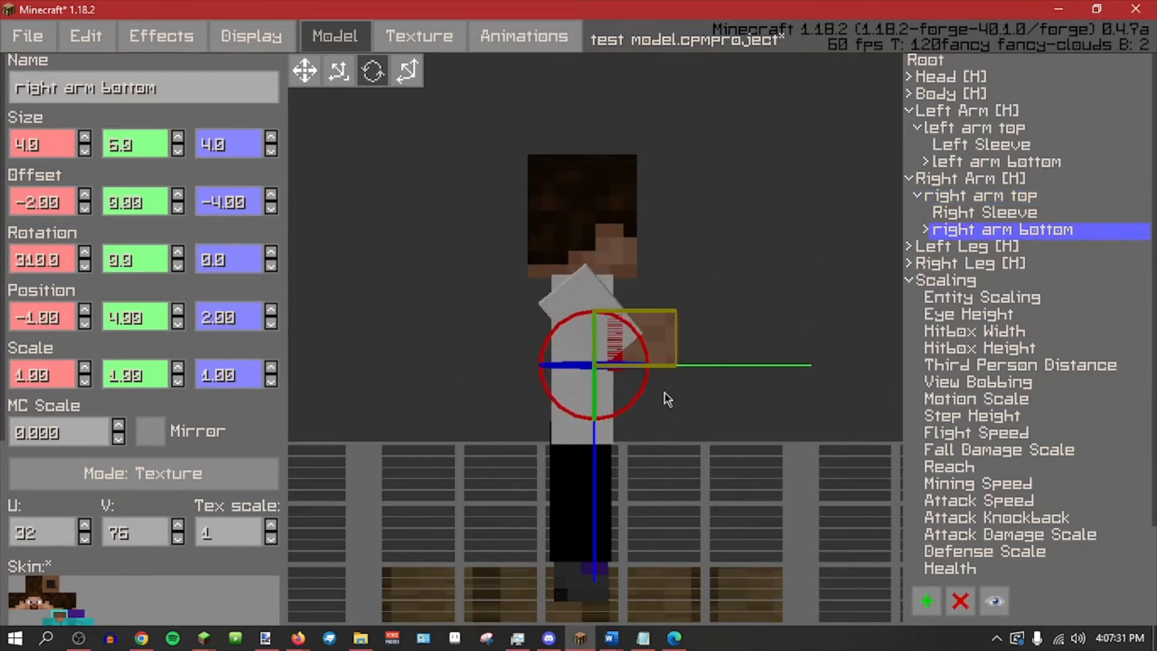
pyautogui.scroll(3, 668, 398)
pyautogui.click(685, 419)
pyautogui.scroll(4, 723, 445)
pyautogui.moveTo(731, 449); pyautogui.dragTo(775, 438, button='middle')
pyautogui.hotkey('ctrl', 'z')
pyautogui.hotkey('ctrl', 'z')
pyautogui.scroll(-3, 774, 439)
# Move the lower left leg part inside left pants leg bottom in the model hierarchy.
pyautogui.click(949, 263)
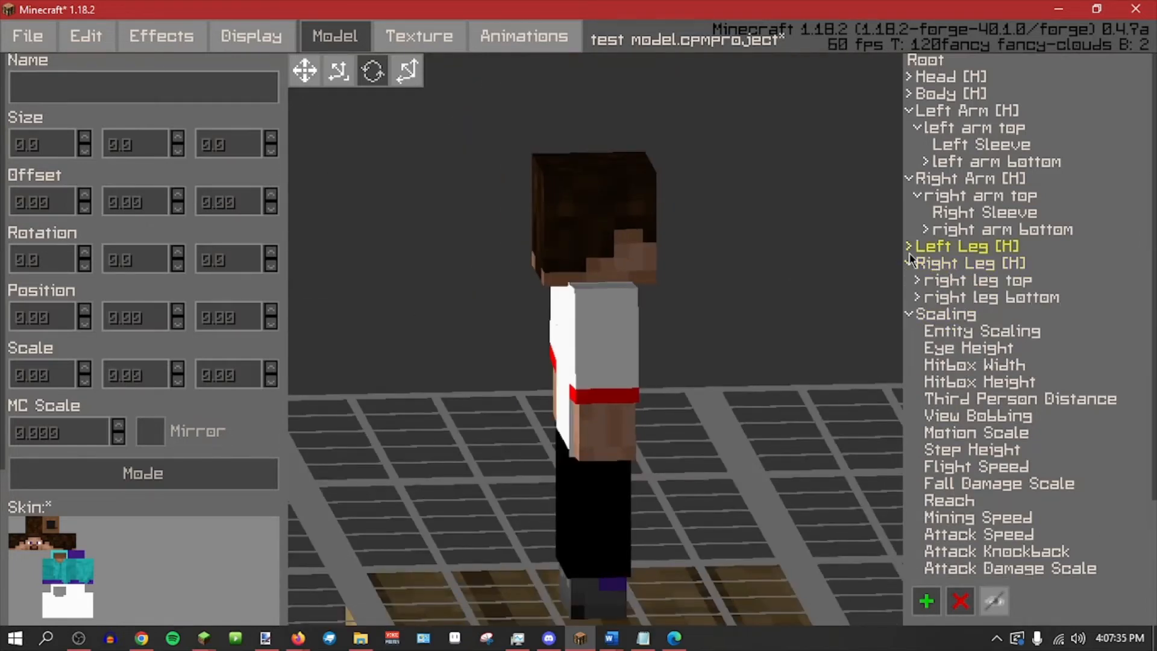
pyautogui.click(949, 246)
pyautogui.rightClick(968, 283)
pyautogui.click(974, 289)
pyautogui.rightClick(988, 266)
pyautogui.click(1000, 280)
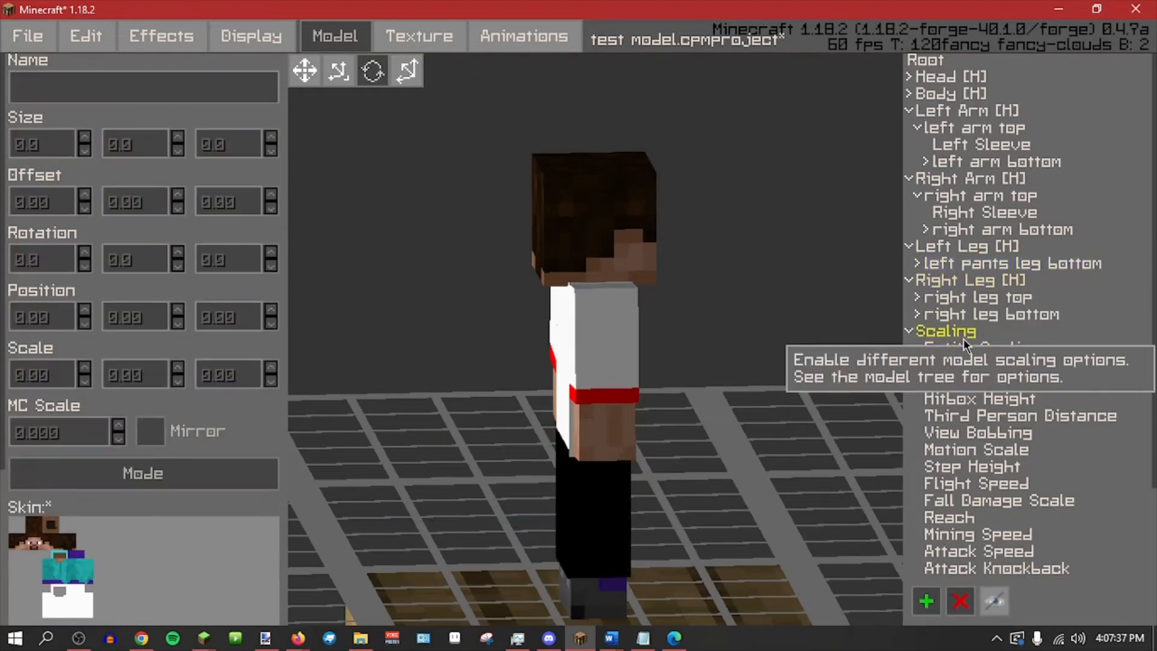
# Move right leg bottom inside right leg top in the model hierarchy and save the project.
pyautogui.rightClick(946, 319)
pyautogui.click(976, 301)
pyautogui.click(978, 299)
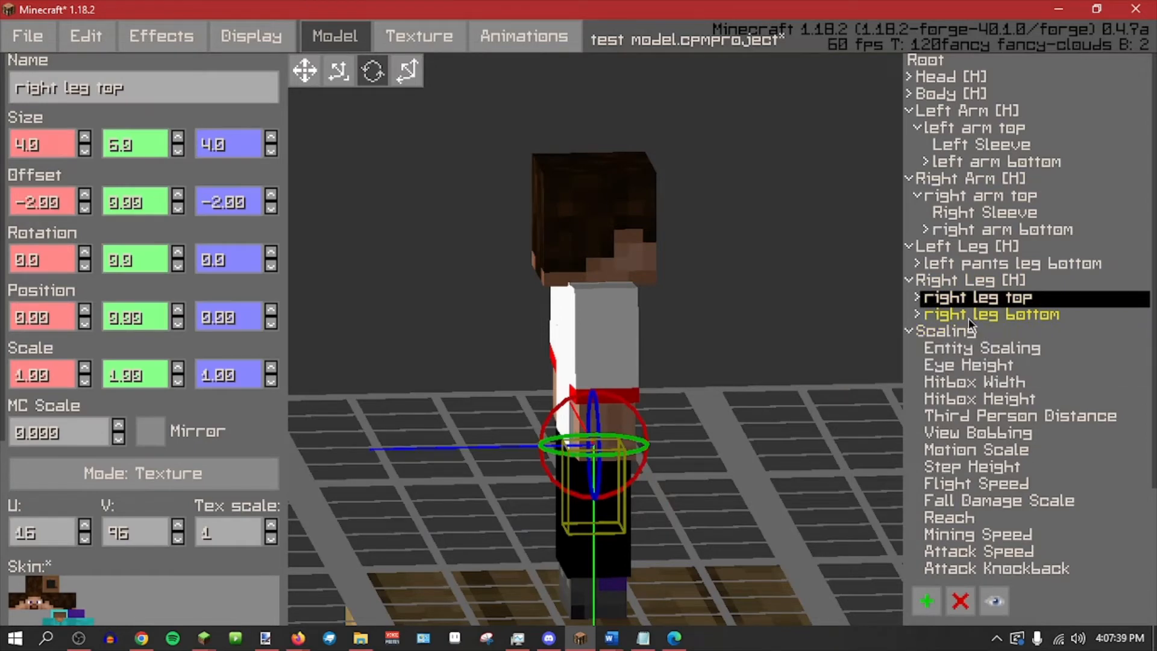
pyautogui.rightClick(979, 301)
pyautogui.click(989, 310)
pyautogui.rightClick(989, 311)
pyautogui.click(992, 314)
pyautogui.rightClick(999, 301)
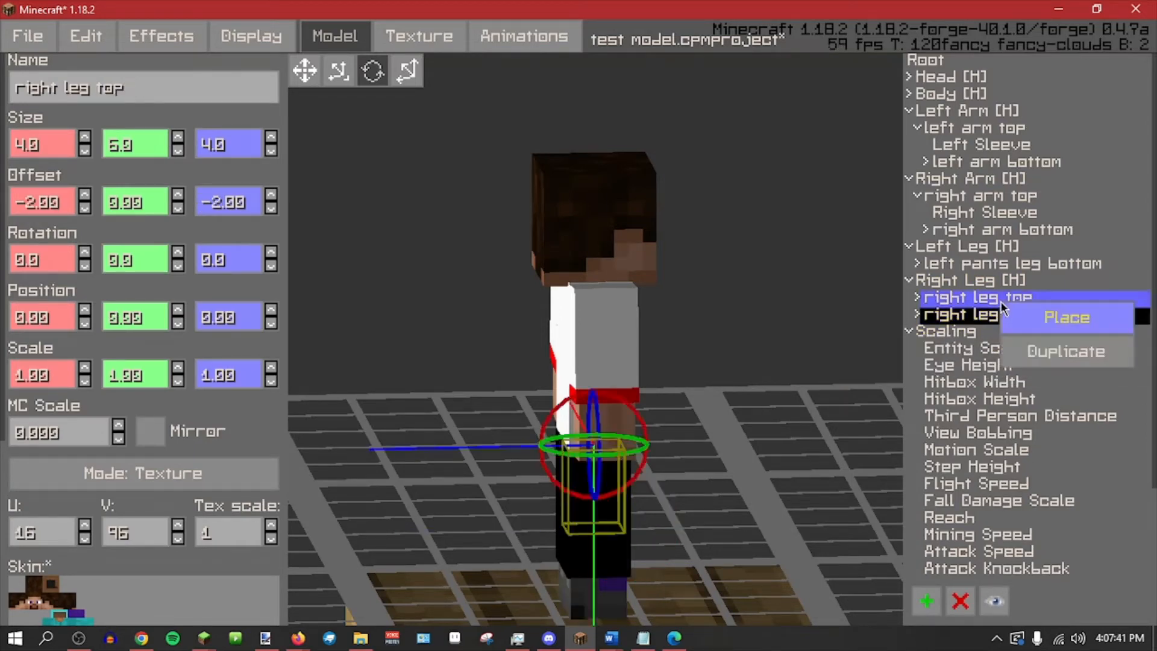
pyautogui.click(1009, 310)
pyautogui.moveTo(865, 385); pyautogui.dragTo(744, 387, button='middle')
pyautogui.hotkey('ctrl', 's')
# In frame 0 of the Walking animation, rotate right arm top to 225 degrees about the X axis.
pyautogui.click(540, 47)
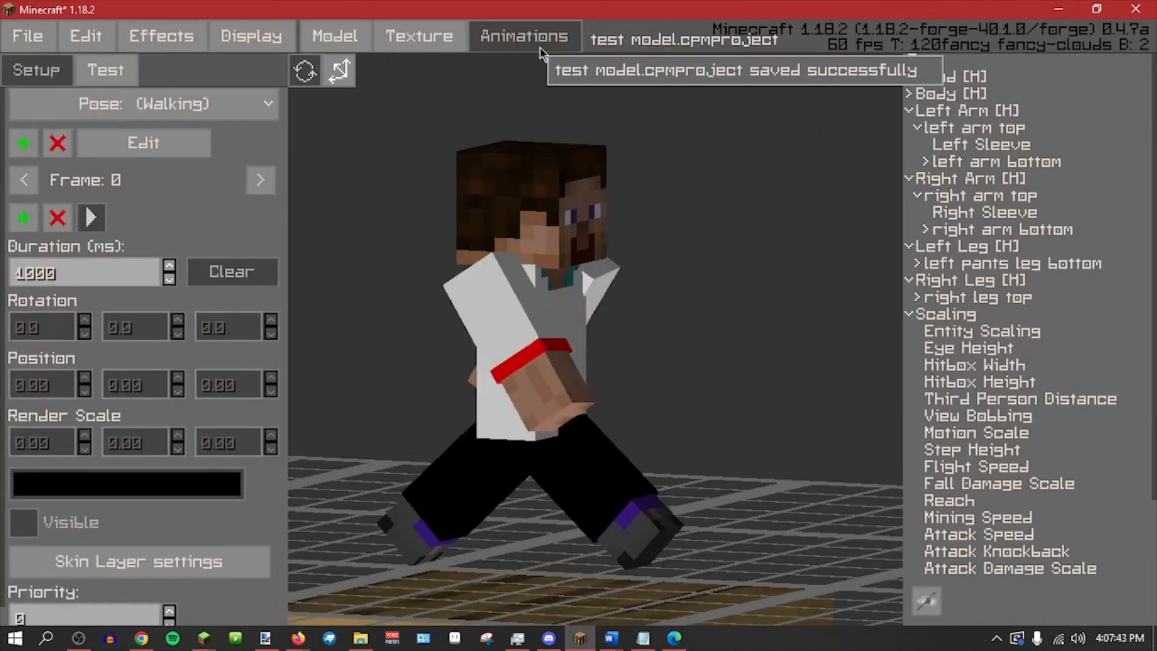
pyautogui.moveTo(662, 432); pyautogui.dragTo(684, 402, button='middle')
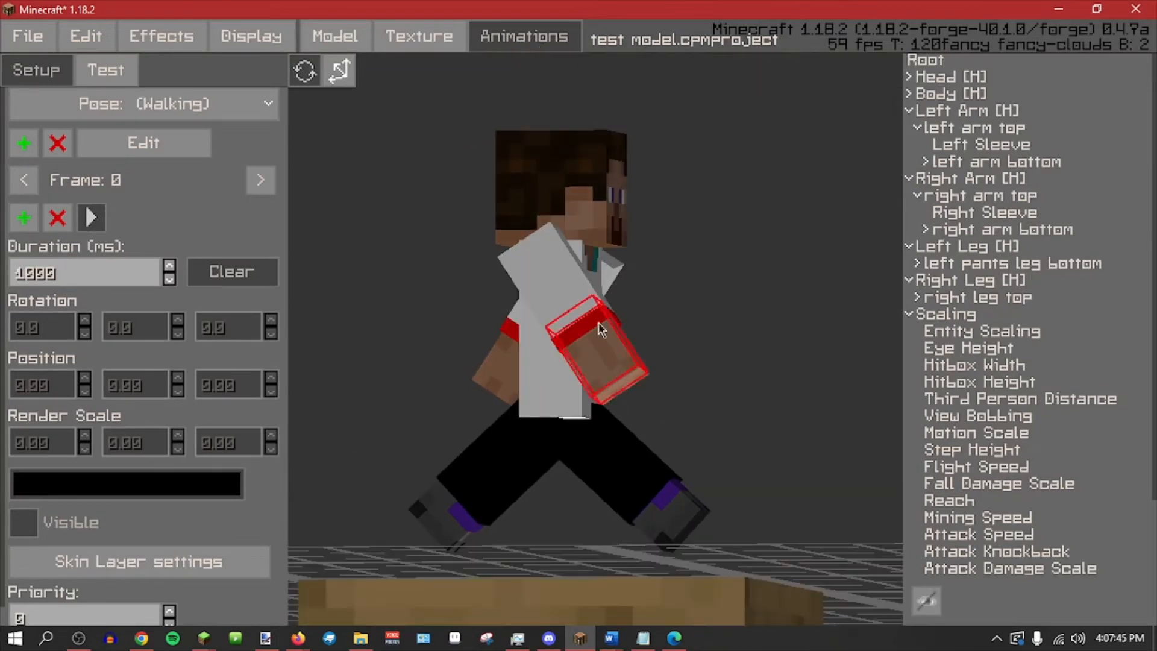
pyautogui.click(566, 288)
pyautogui.moveTo(670, 341); pyautogui.dragTo(805, 278, button='middle')
pyautogui.click(984, 199)
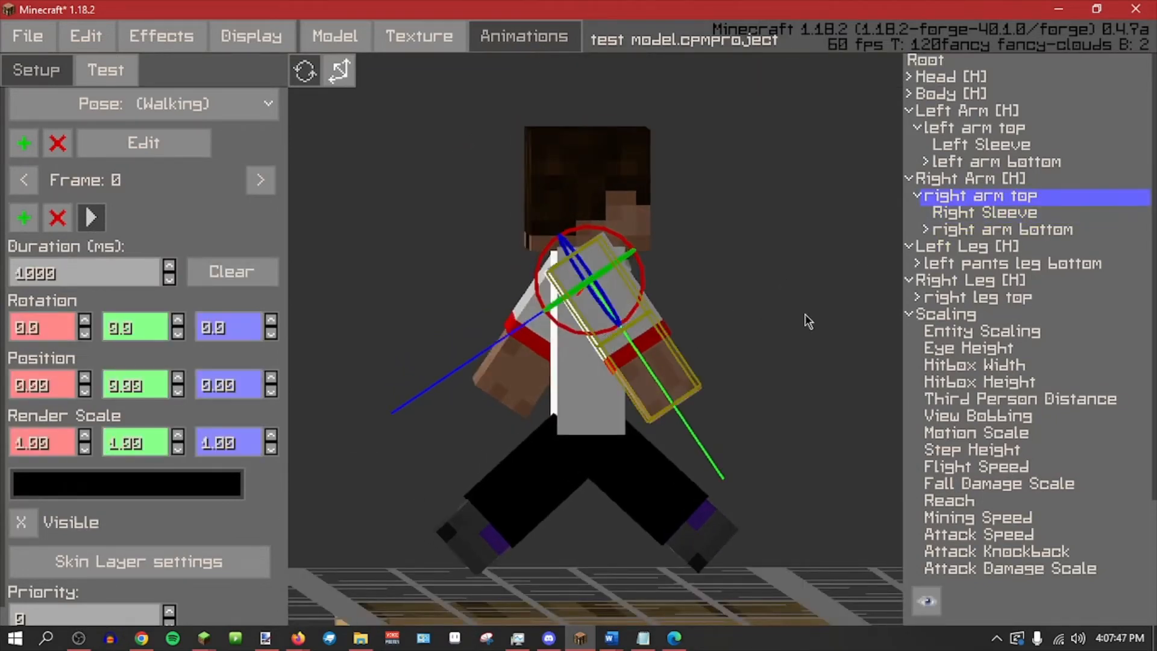
pyautogui.moveTo(645, 287); pyautogui.dragTo(849, 225)
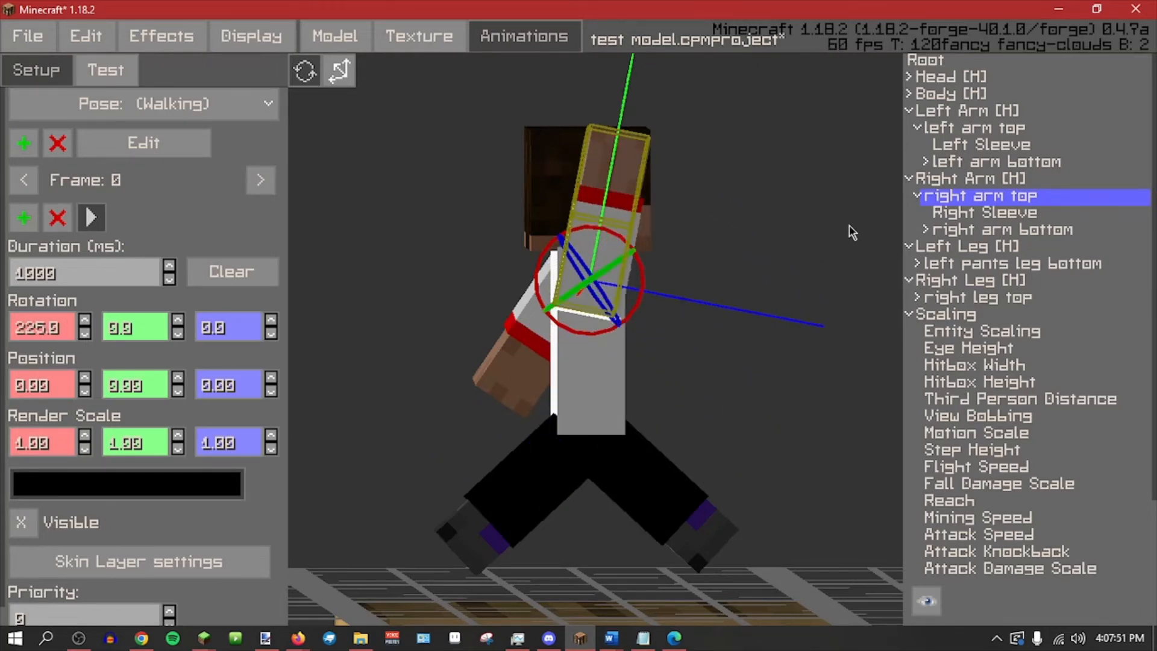
# Rotate left arm top to 150 degrees about the X axis in frame 0 of the Walking animation and save the project.
pyautogui.click(942, 264)
pyautogui.moveTo(774, 327); pyautogui.dragTo(927, 251, button='middle')
pyautogui.click(958, 115)
pyautogui.moveTo(569, 356); pyautogui.dragTo(778, 340, button='middle')
pyautogui.click(948, 127)
pyautogui.moveTo(807, 259); pyautogui.dragTo(756, 259, button='middle')
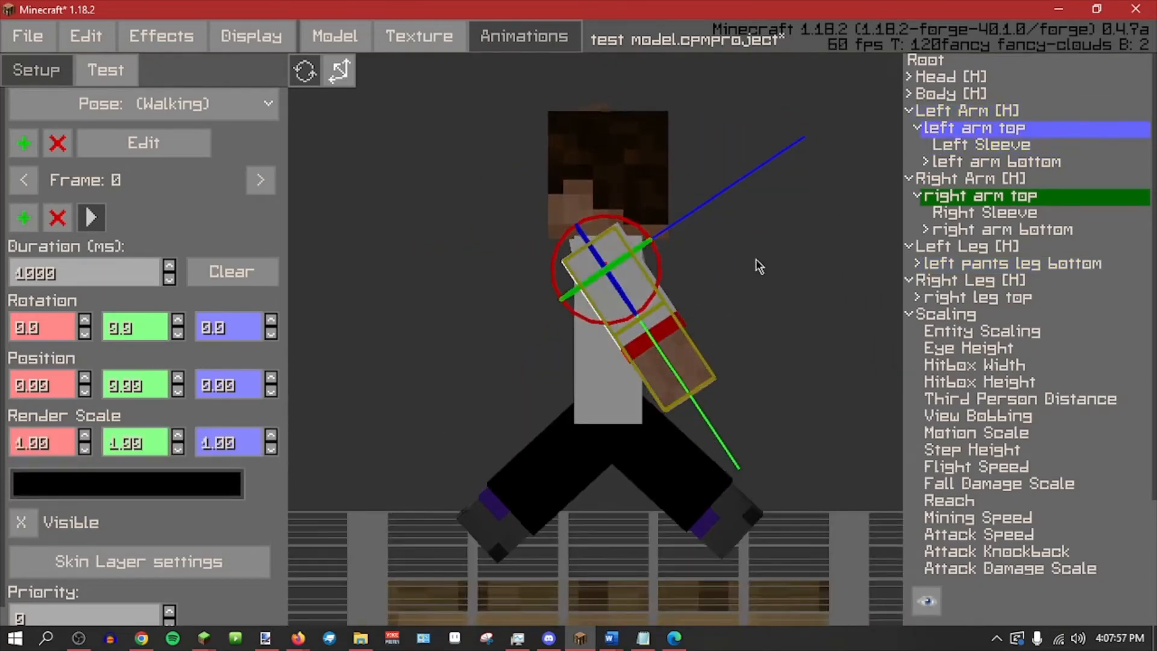
pyautogui.moveTo(664, 269); pyautogui.dragTo(538, 240)
pyautogui.hotkey('ctrl', 's')
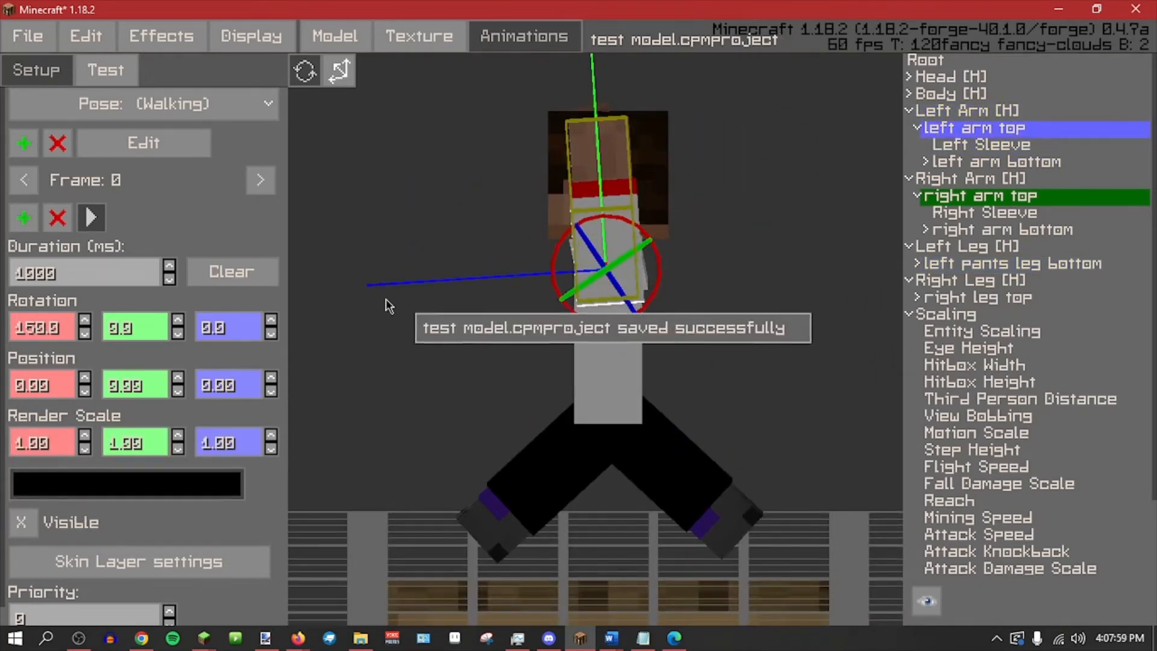
# Preview the model in the Walking test pose from the front and save the project.
pyautogui.click(106, 69)
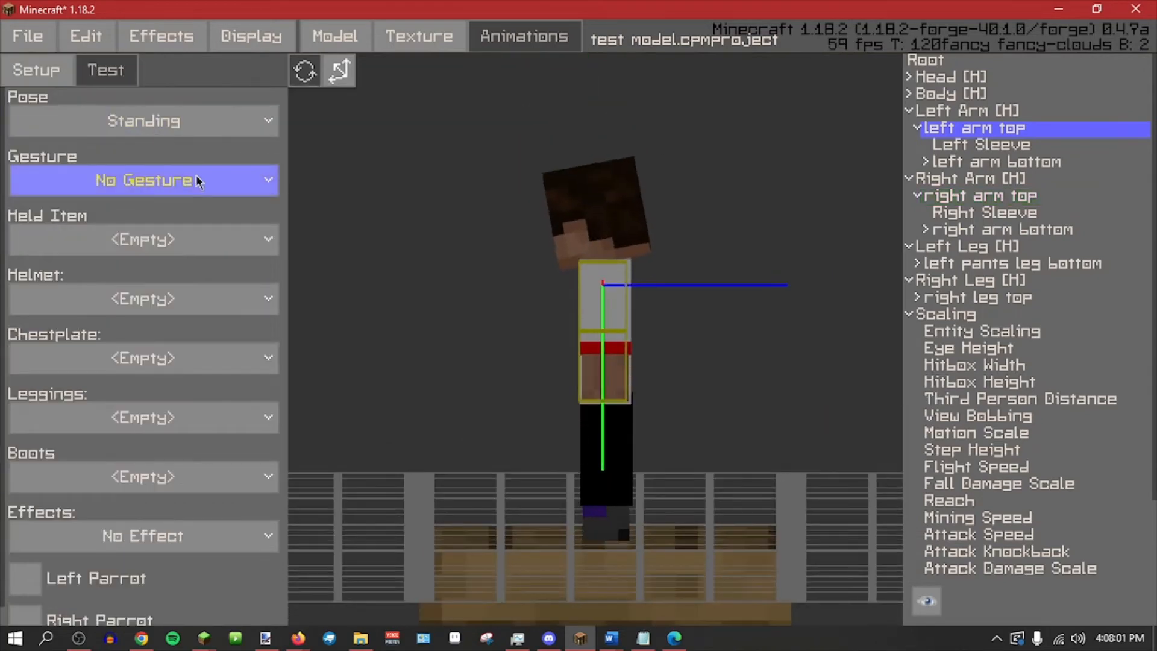
pyautogui.click(181, 120)
pyautogui.click(181, 184)
pyautogui.moveTo(496, 440); pyautogui.dragTo(648, 427, button='middle')
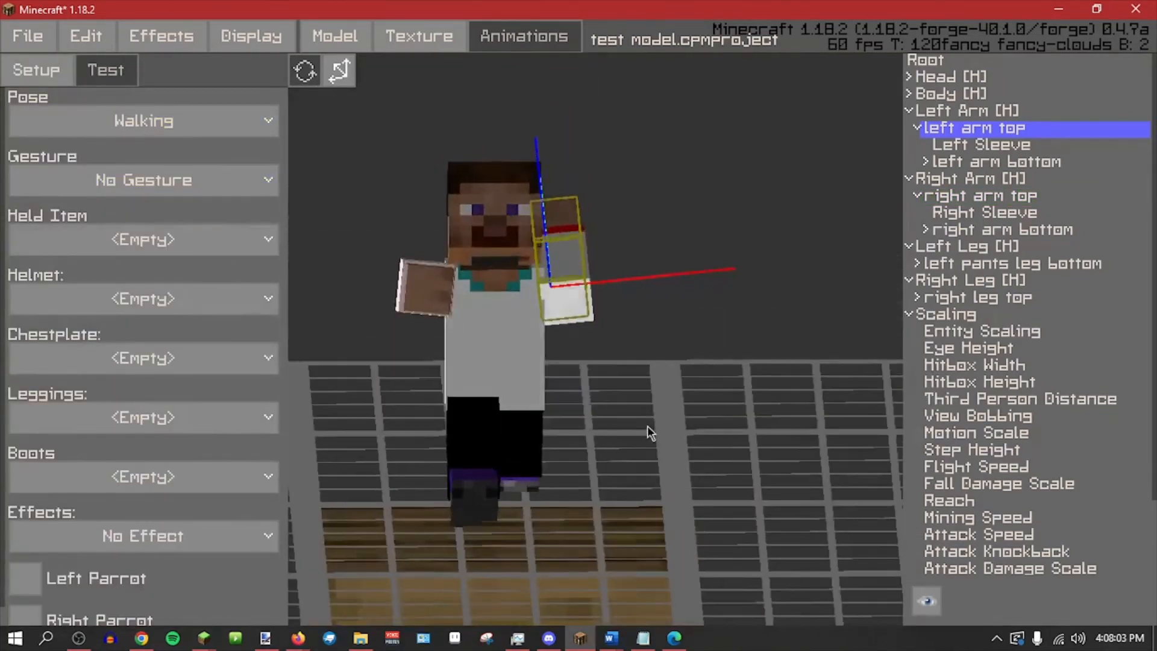
pyautogui.hotkey('ctrl', 's')
# Exit the model editor and load the singleplayer world named test world.
pyautogui.click(27, 35)
pyautogui.click(90, 236)
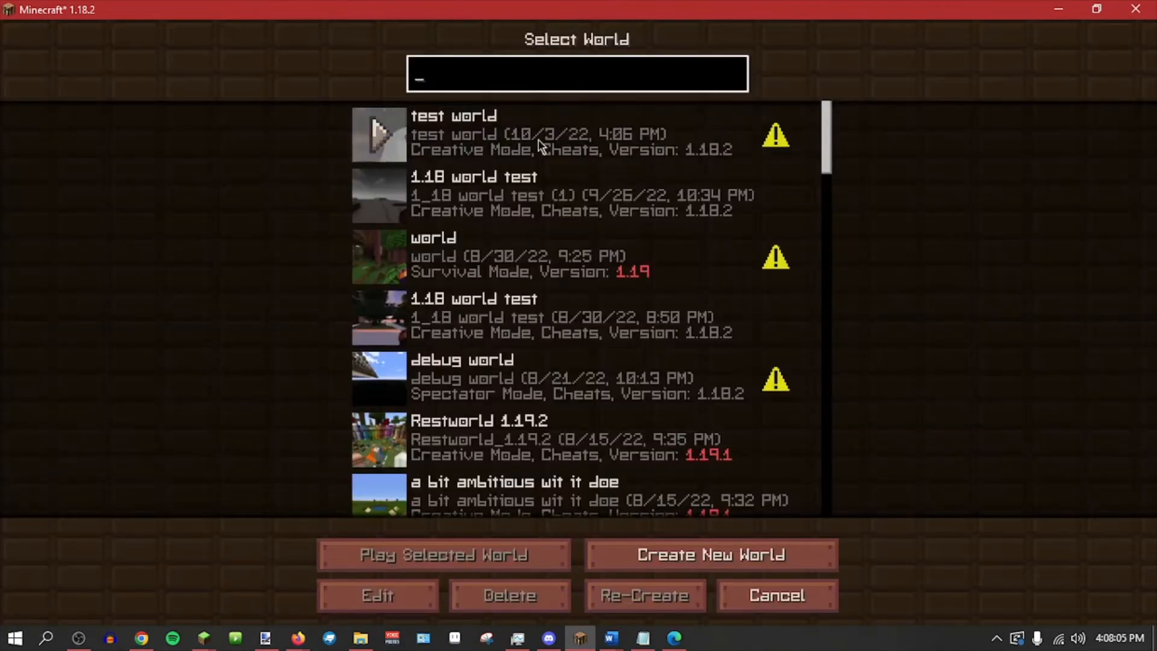
pyautogui.doubleClick(565, 128)
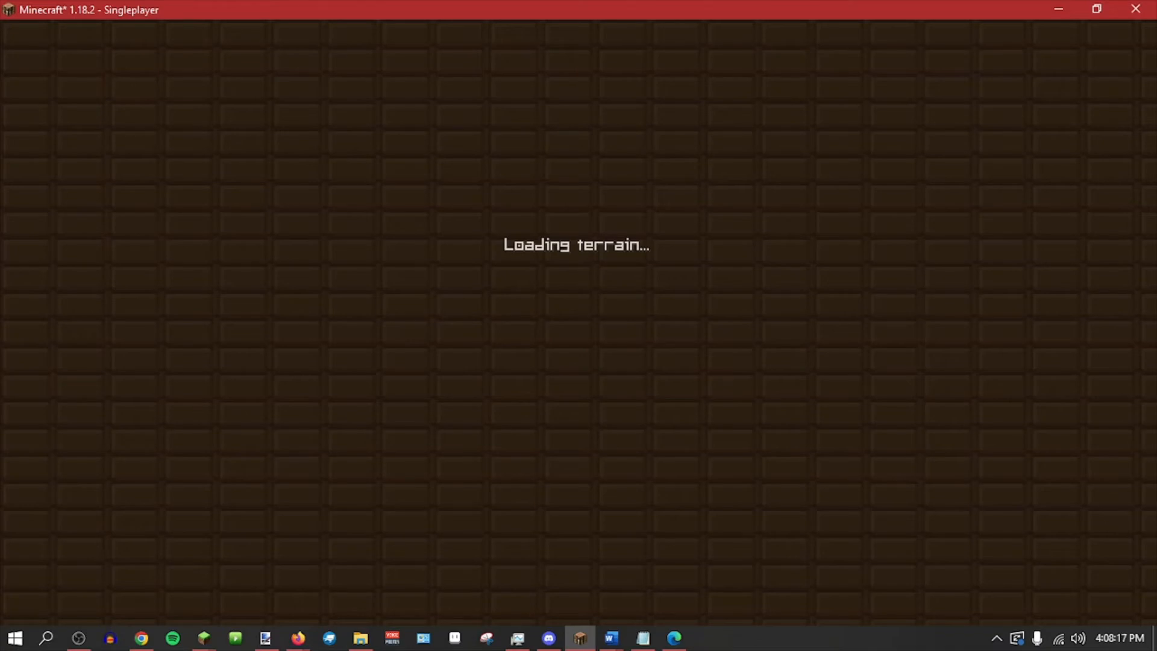
# Walk and jump around the test world in third person to check the player's walking animation.
pyautogui.press('w')
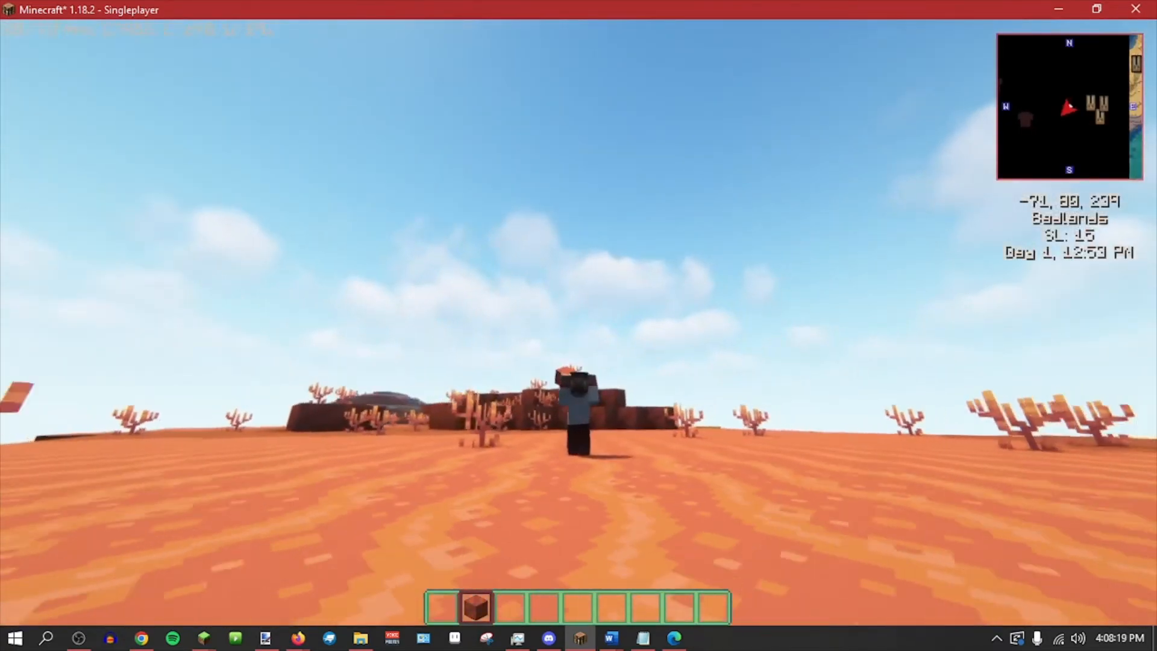
pyautogui.press('w')
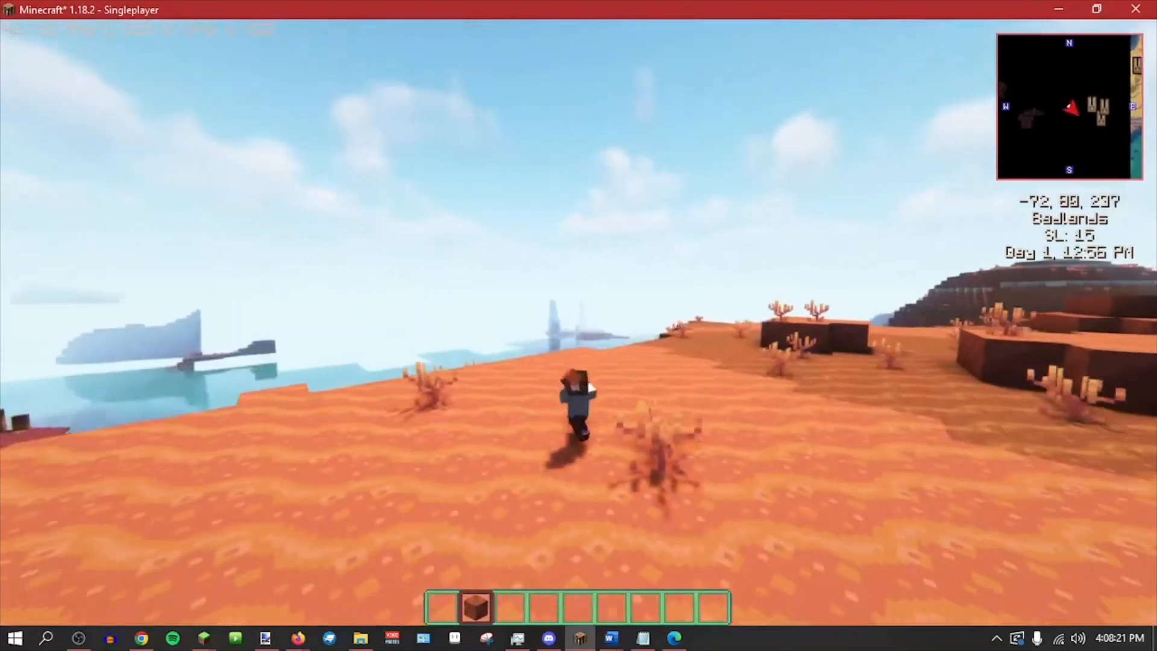
pyautogui.press('space')
pyautogui.press('w')
pyautogui.click(578, 323)
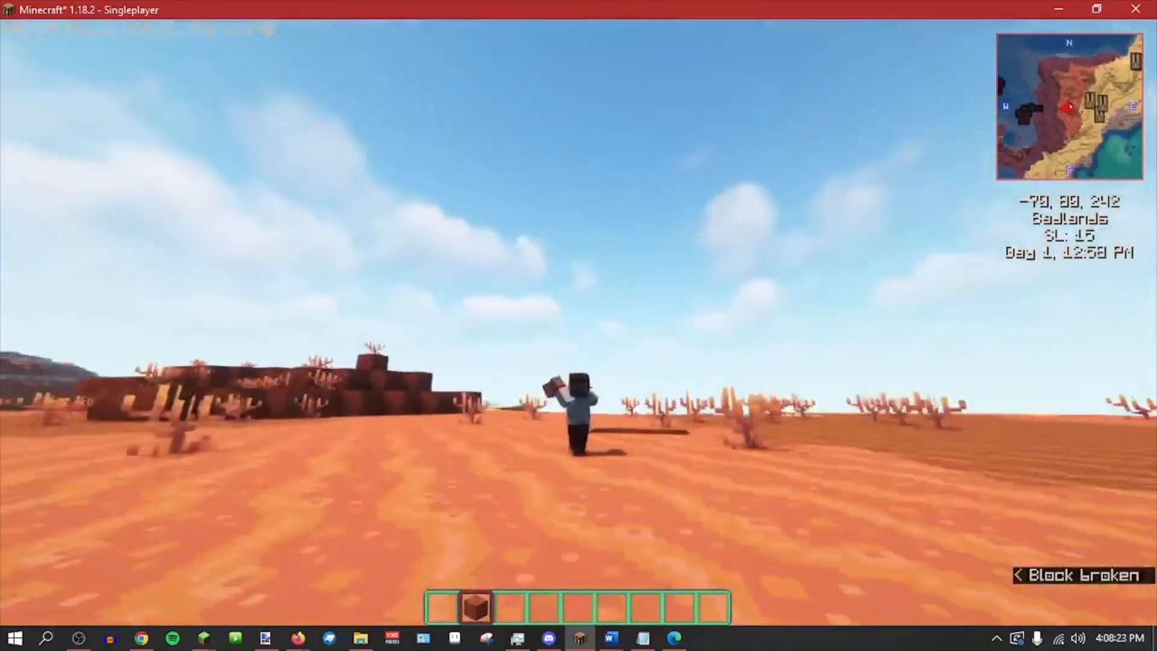
pyautogui.press('w')
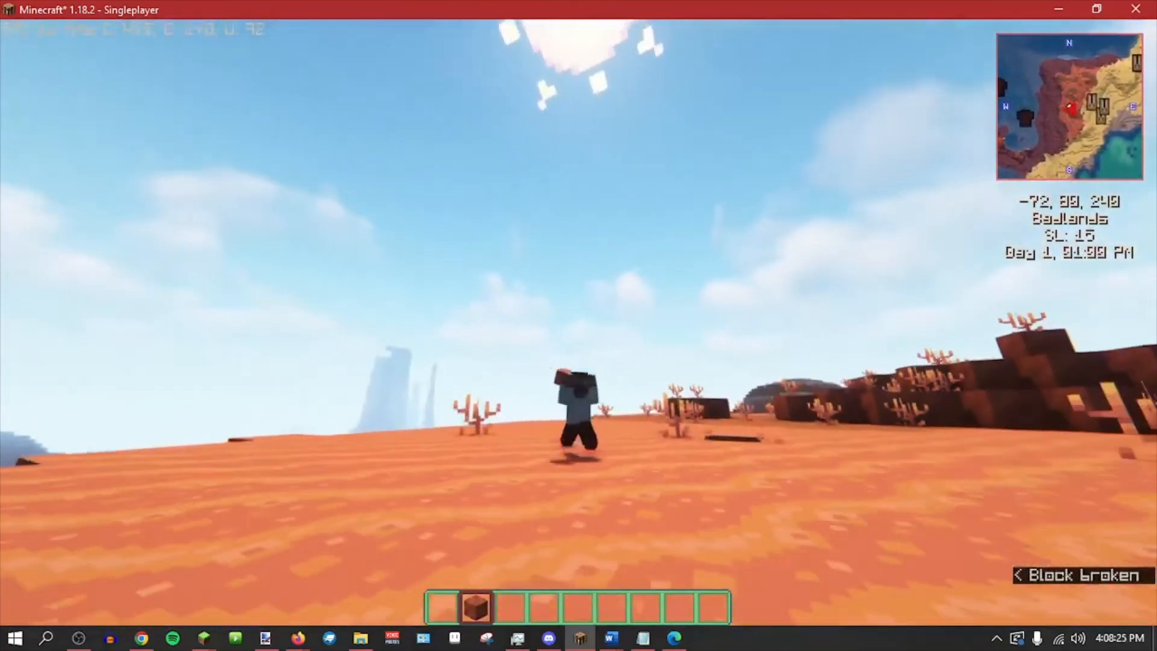
pyautogui.click(579, 325)
pyautogui.press('w')
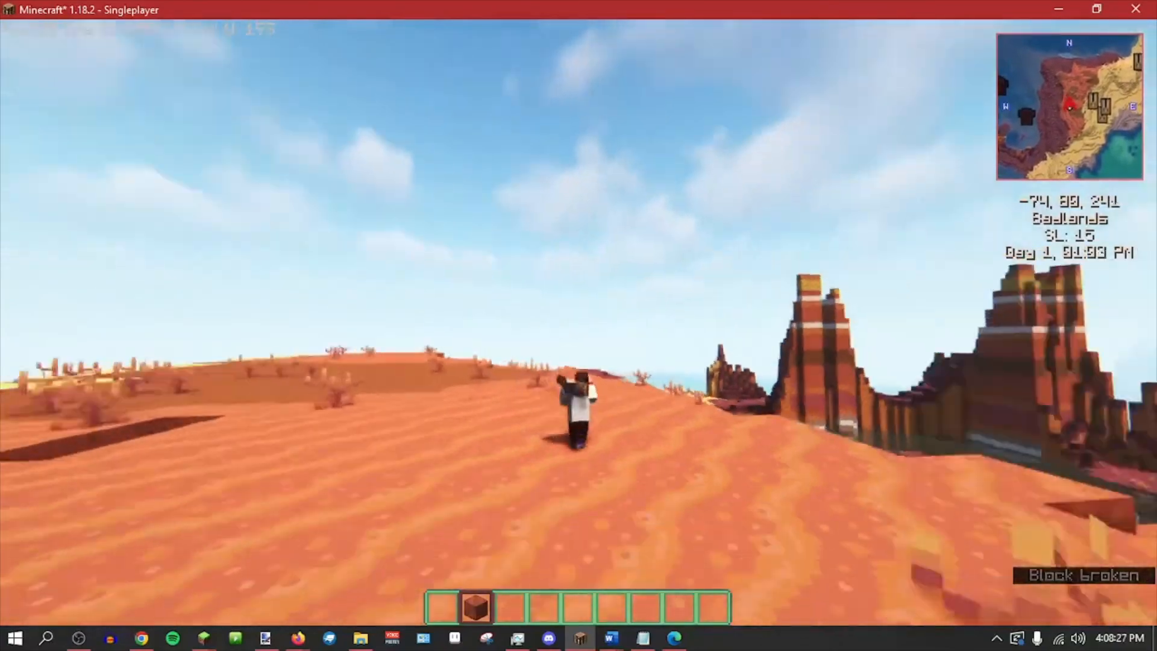
pyautogui.press('w')
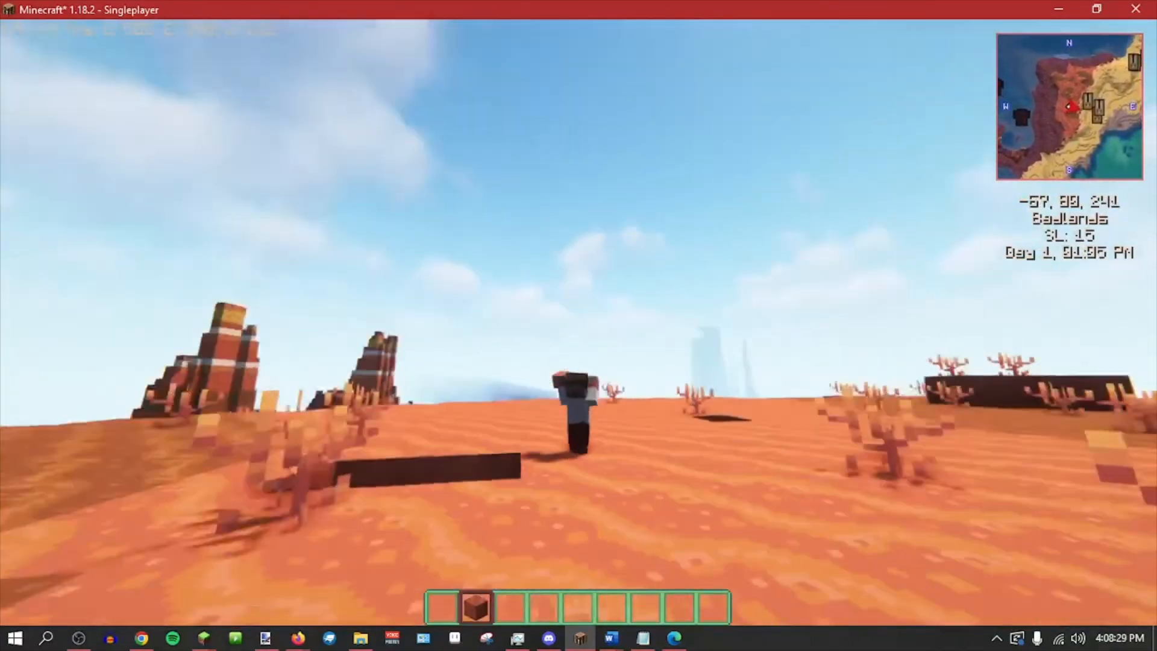
pyautogui.press('w')
# Save and quit the world, and return to the animation setup in the model editor.
pyautogui.press('Escape')
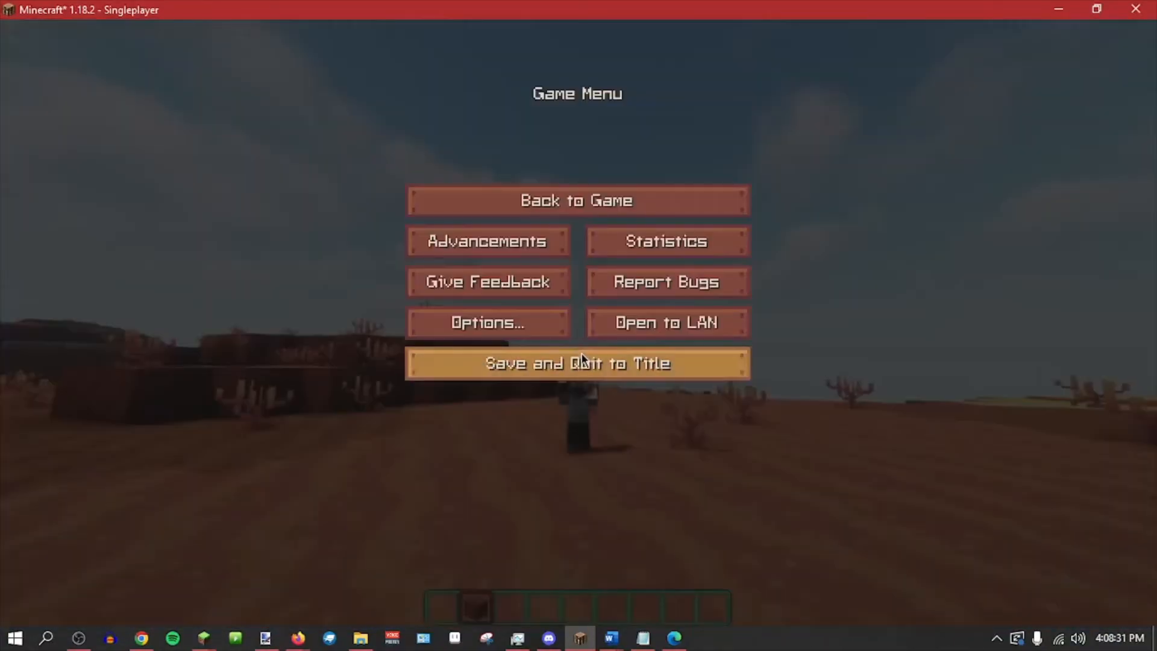
pyautogui.click(581, 353)
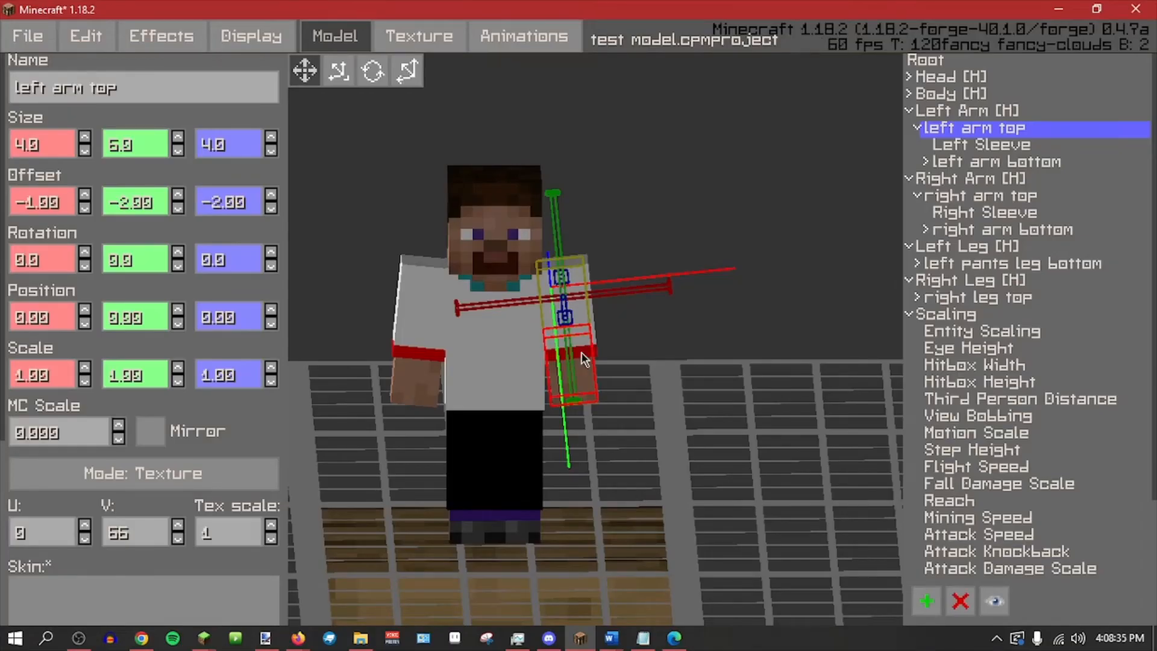
pyautogui.click(513, 33)
# Review the Walking animation's pose, Additive, Loop and interpolation settings, and confirm them.
pyautogui.click(143, 143)
pyautogui.click(464, 591)
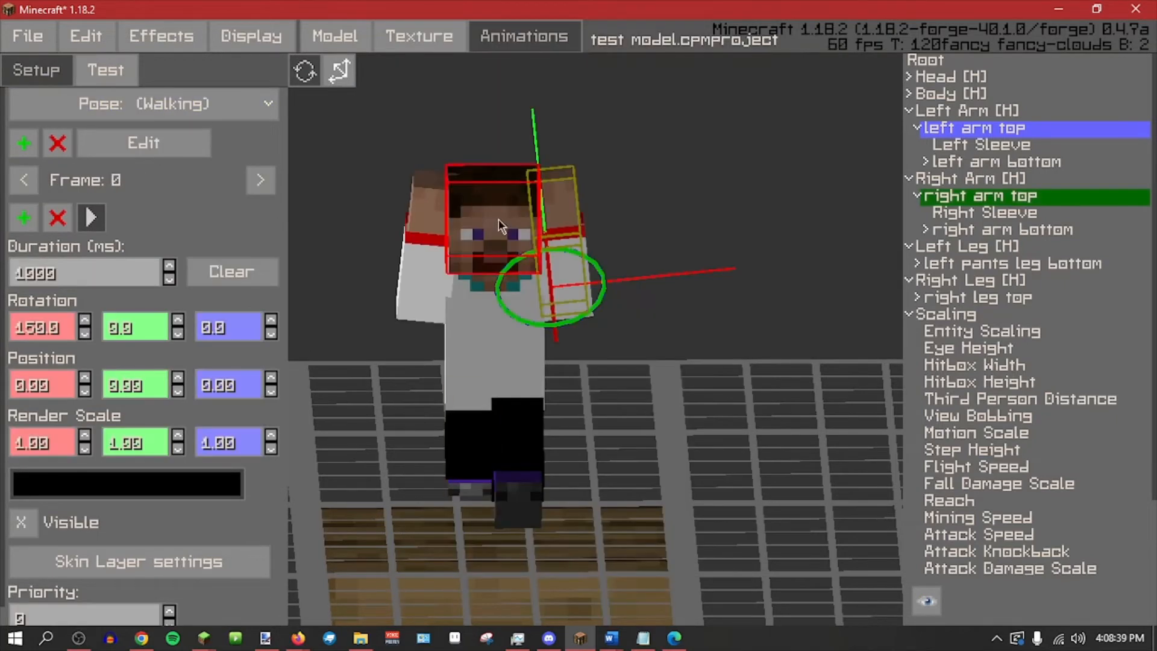
pyautogui.click(158, 150)
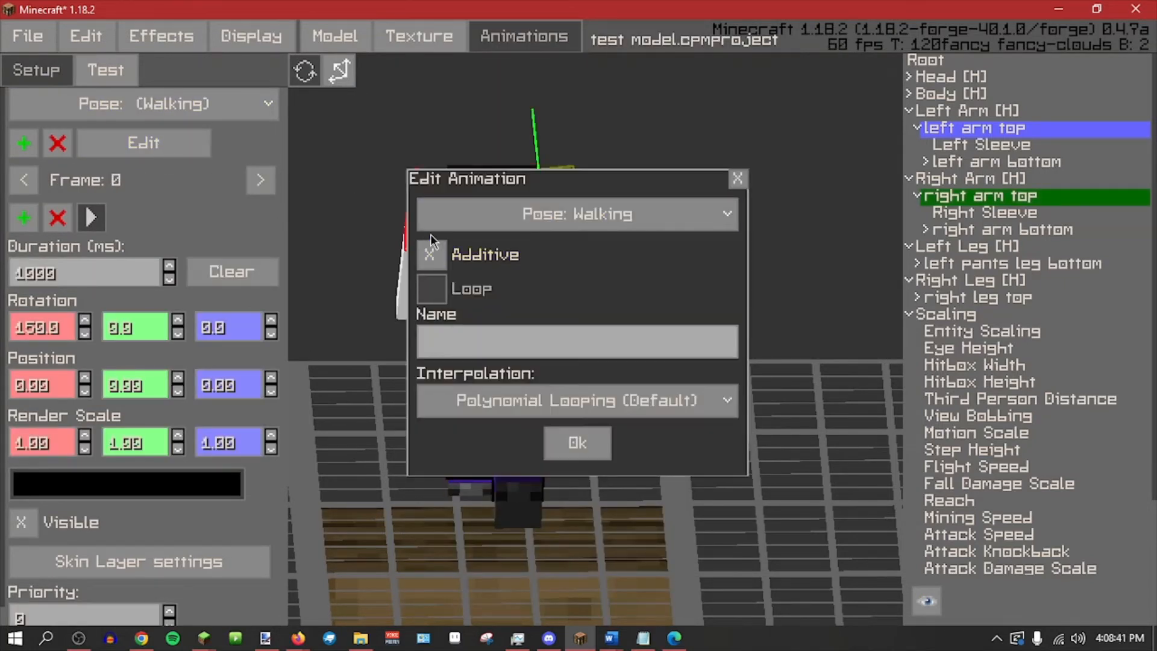
pyautogui.click(574, 441)
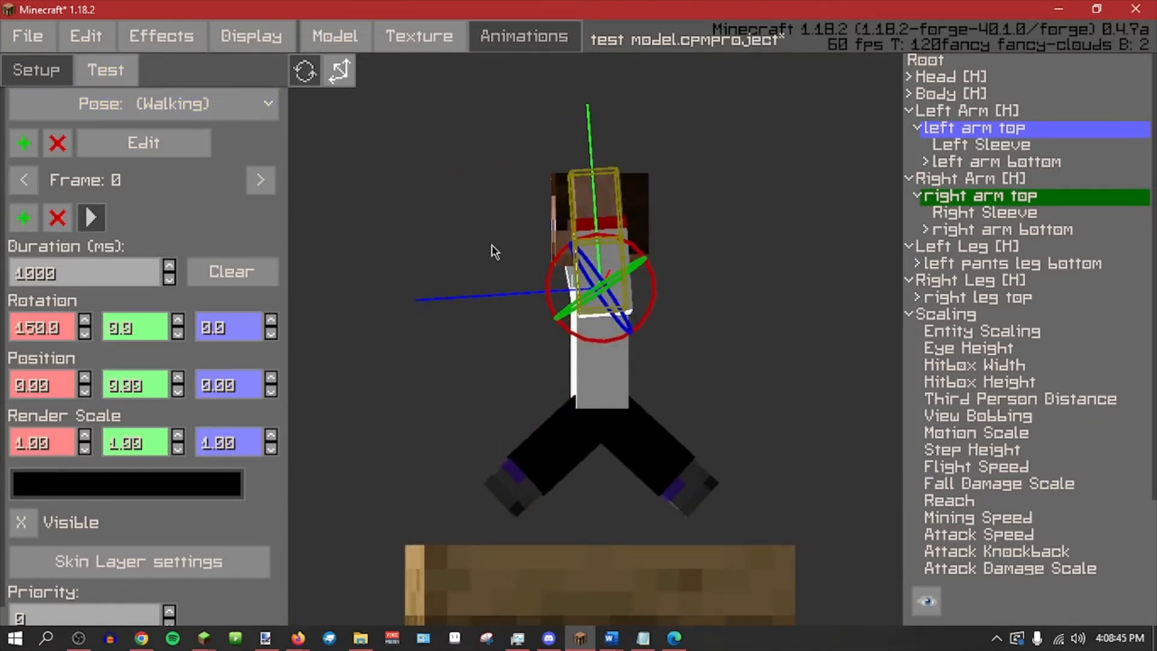
# In frame 1 of the Walking animation, rotate left arm top to 130 degrees and right arm top to 250 degrees about X.
pyautogui.moveTo(564, 313); pyautogui.dragTo(639, 265)
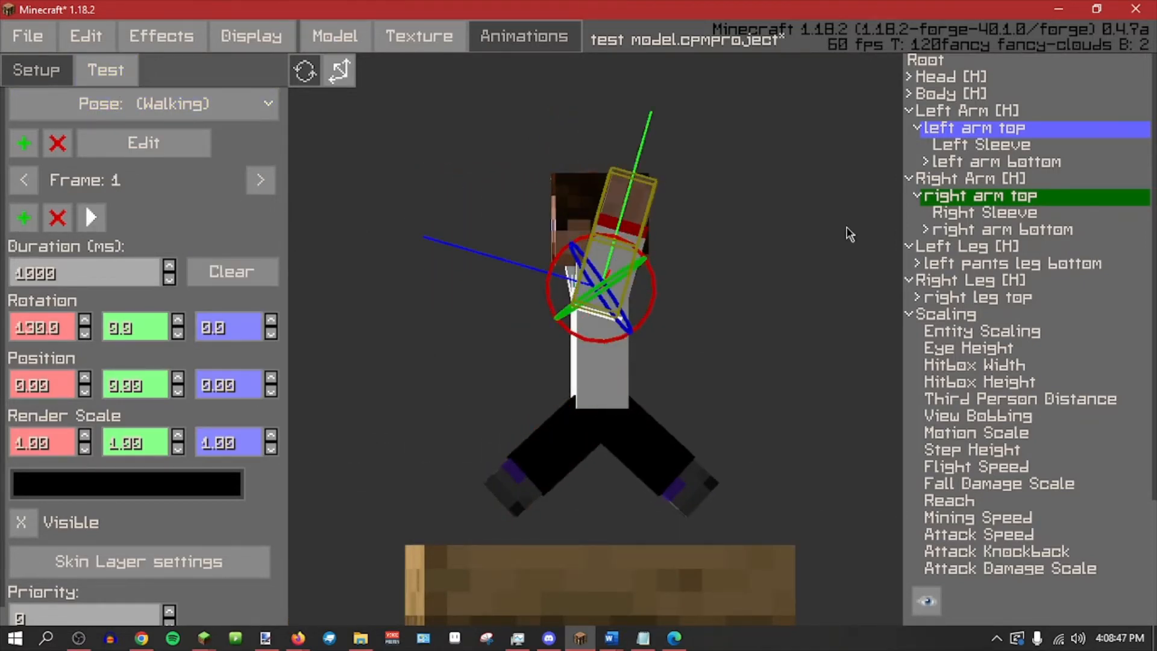
pyautogui.click(940, 199)
pyautogui.moveTo(542, 294); pyautogui.dragTo(550, 319)
# Play the Walking animation and recheck its settings.
pyautogui.click(97, 222)
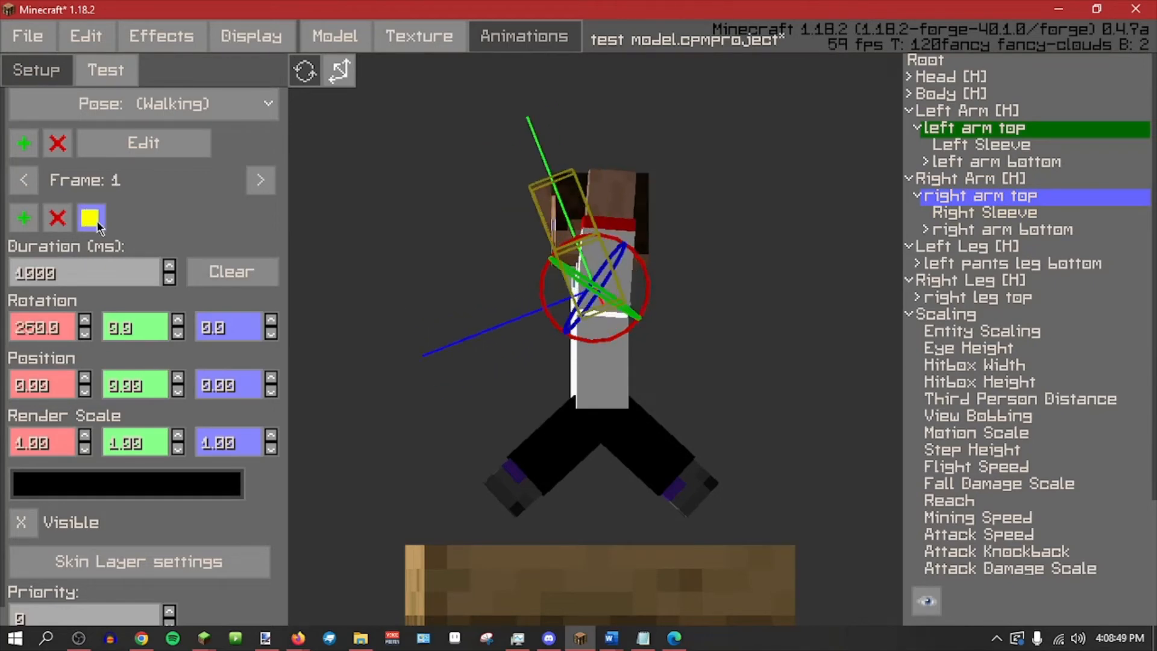
pyautogui.click(105, 140)
pyautogui.click(561, 445)
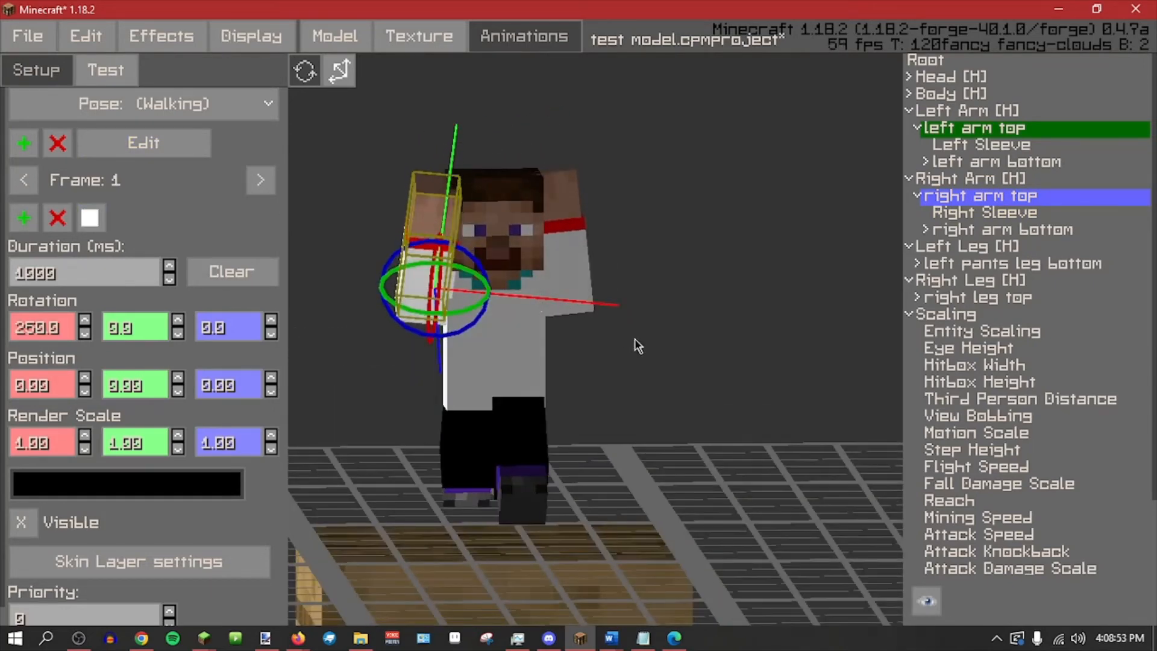
# Compare the Standing test pose with frame 1 of the Walking animation, and save the project.
pyautogui.click(118, 72)
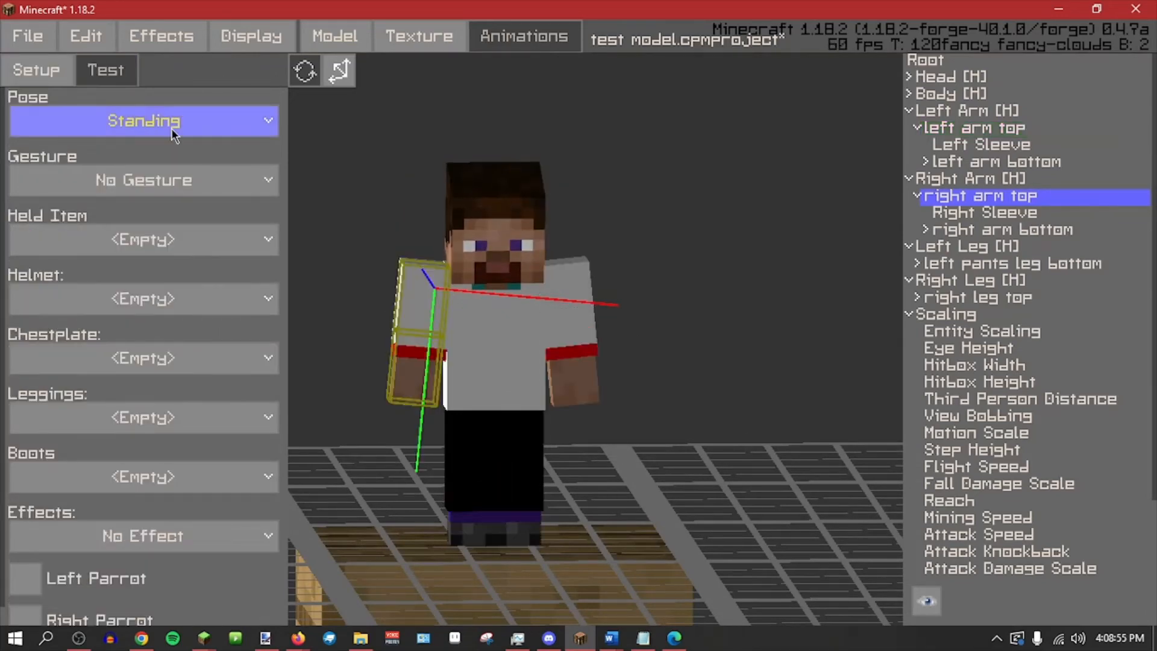
pyautogui.click(55, 76)
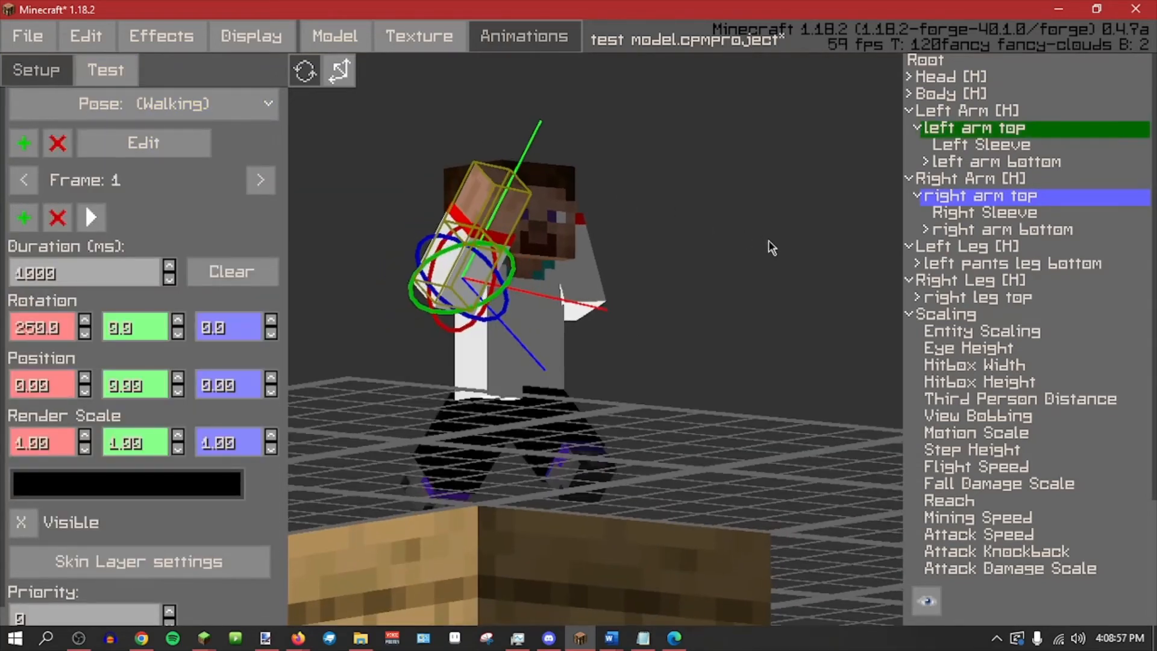
pyautogui.click(768, 241)
pyautogui.hotkey('ctrl', 's')
pyautogui.moveTo(753, 249); pyautogui.dragTo(843, 283, button='middle')
# Delete frame 1 of the Walking animation and clear right arm top's rotation from the animation.
pyautogui.click(980, 197)
pyautogui.moveTo(801, 320); pyautogui.dragTo(775, 289, button='middle')
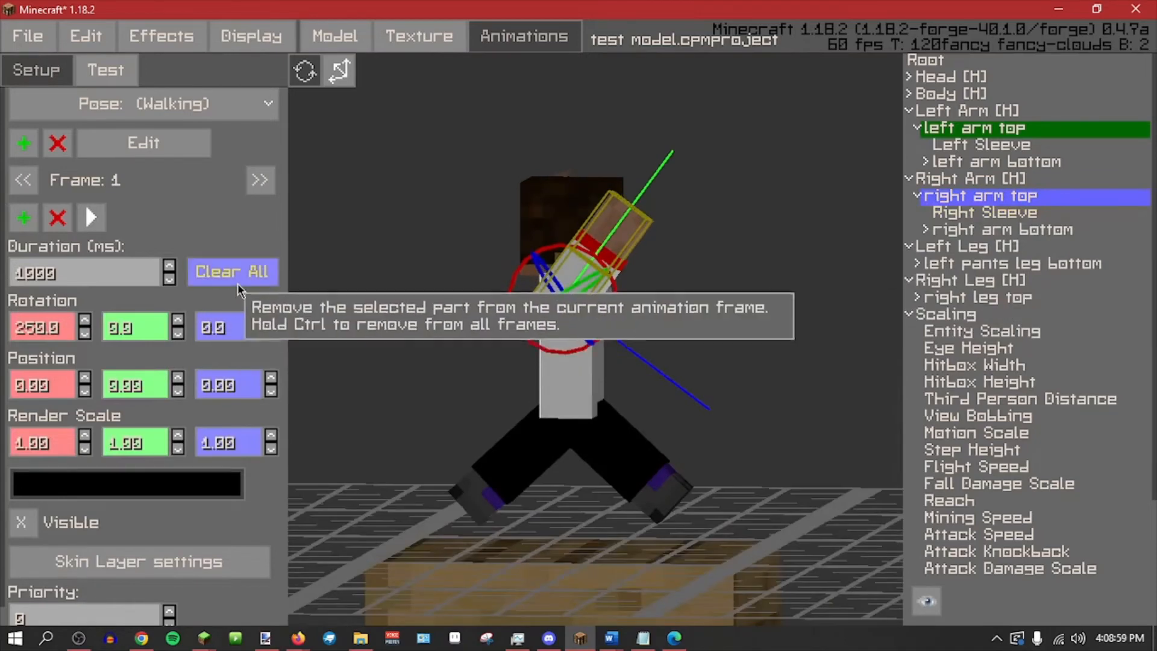
pyautogui.moveTo(863, 221); pyautogui.dragTo(768, 237, button='middle')
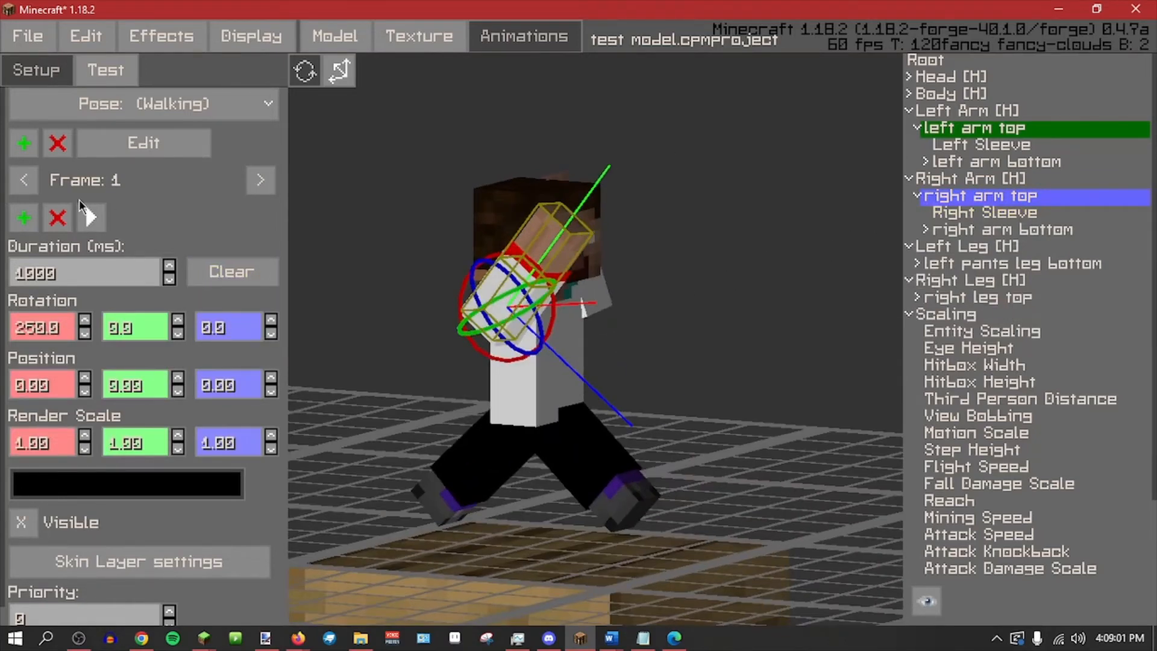
pyautogui.click(57, 217)
pyautogui.click(443, 353)
pyautogui.click(57, 217)
pyautogui.click(443, 352)
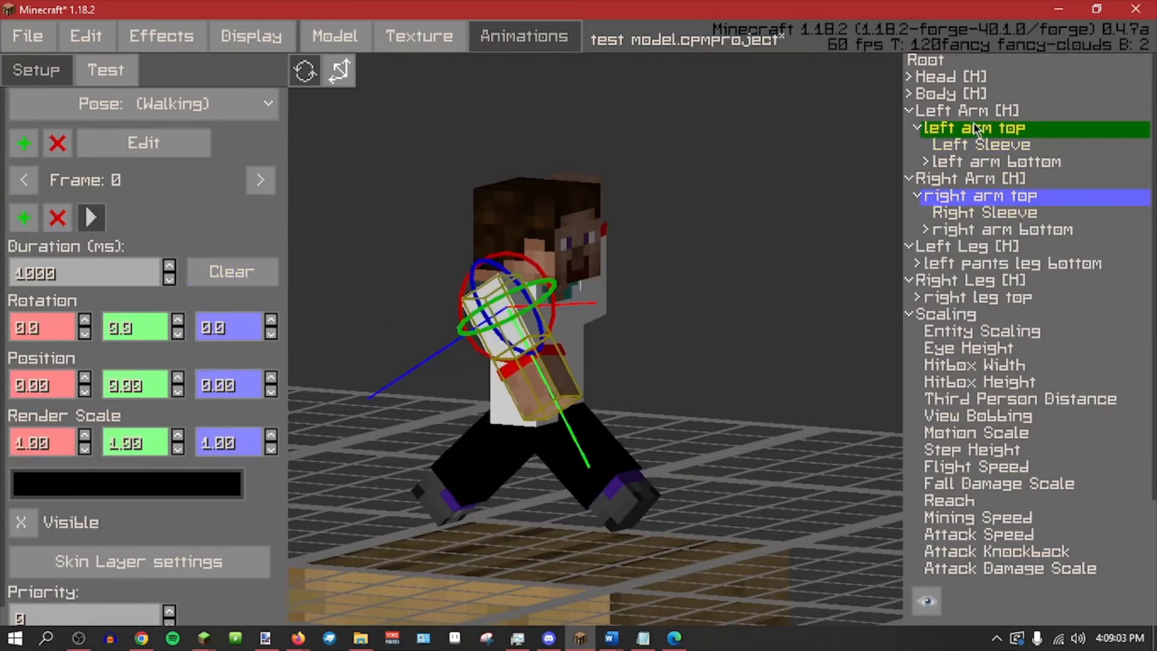
# Clear left arm top from all frames of the Walking animation.
pyautogui.click(976, 129)
pyautogui.keyDown('ctrl'); pyautogui.click(231, 272); pyautogui.keyUp('ctrl')
pyautogui.click(444, 351)
# Check the Walking animation's settings, and hide the Head and Body parts.
pyautogui.click(168, 148)
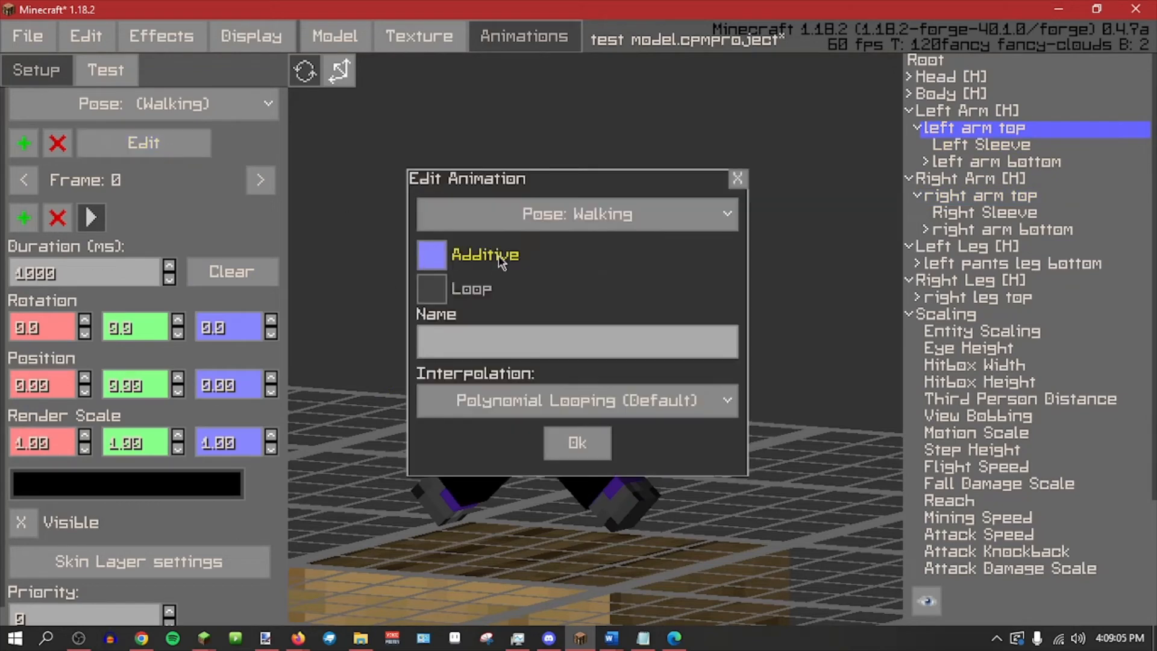
pyautogui.click(566, 458)
pyautogui.moveTo(729, 371); pyautogui.dragTo(497, 268, button='middle')
pyautogui.click(967, 95)
pyautogui.click(951, 77)
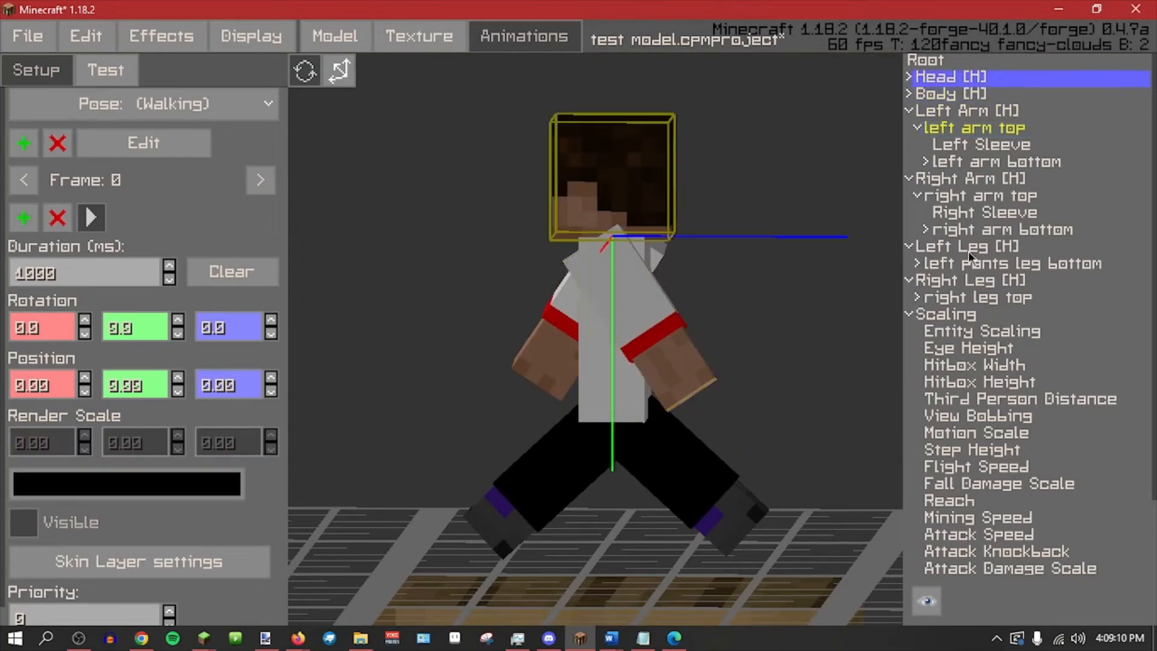
pyautogui.click(926, 601)
pyautogui.click(962, 93)
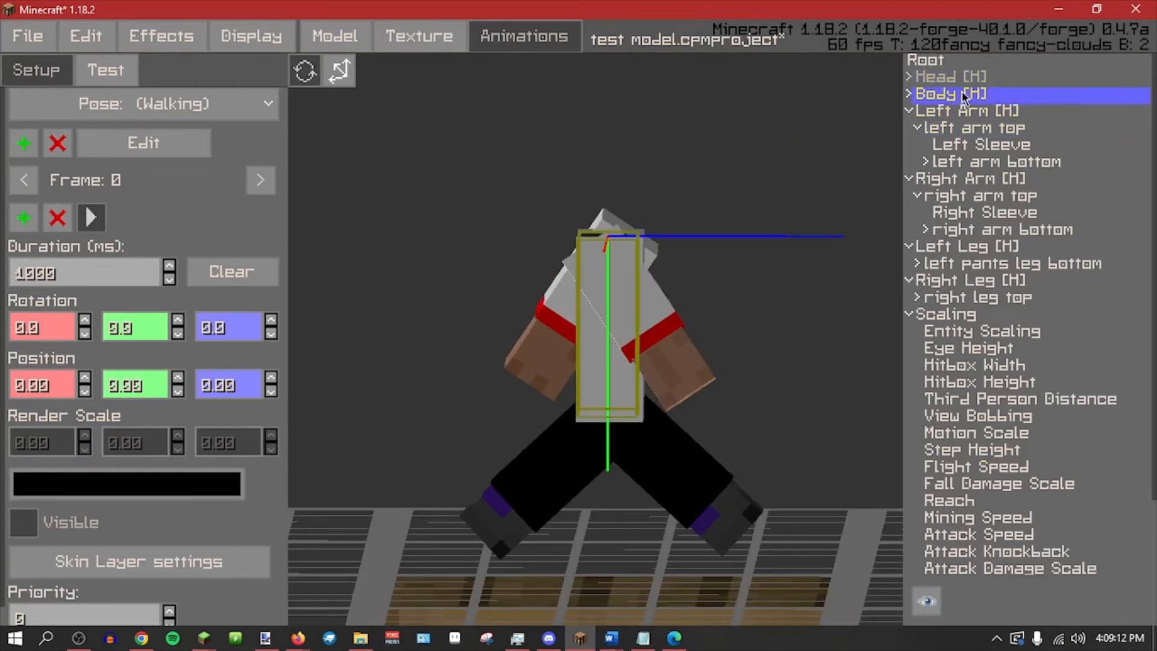
pyautogui.click(927, 601)
# Collapse the Left Arm, Right Arm and Left Leg groups, and hide both arms.
pyautogui.click(967, 178)
pyautogui.click(910, 111)
pyautogui.click(910, 127)
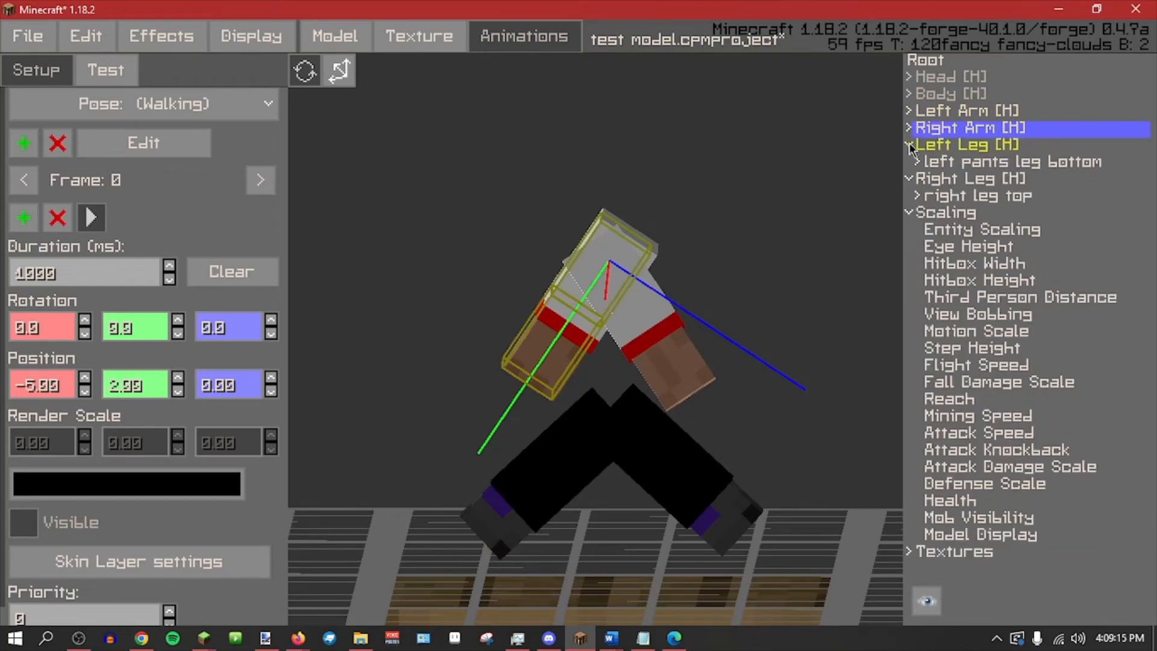
pyautogui.click(909, 144)
pyautogui.click(952, 111)
pyautogui.click(967, 127)
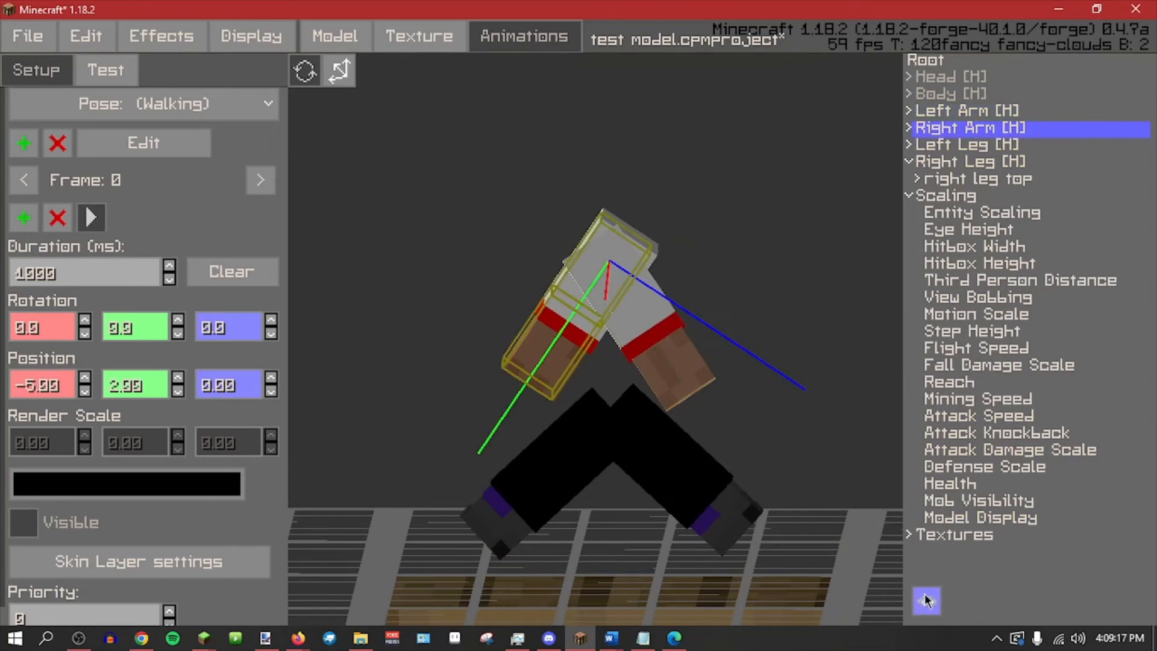
pyautogui.click(926, 600)
pyautogui.click(952, 111)
pyautogui.click(927, 601)
# Hide the Right Leg and select the Left Leg, viewing it from the side.
pyautogui.click(950, 161)
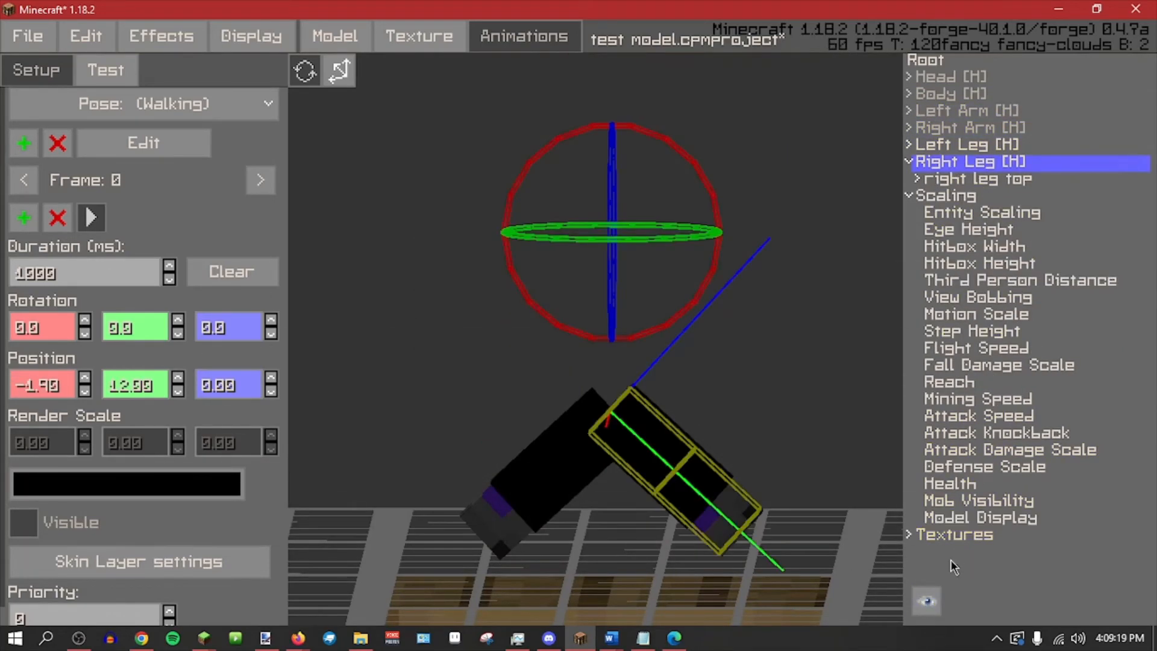
pyautogui.click(926, 601)
pyautogui.scroll(2, 621, 489)
pyautogui.click(966, 144)
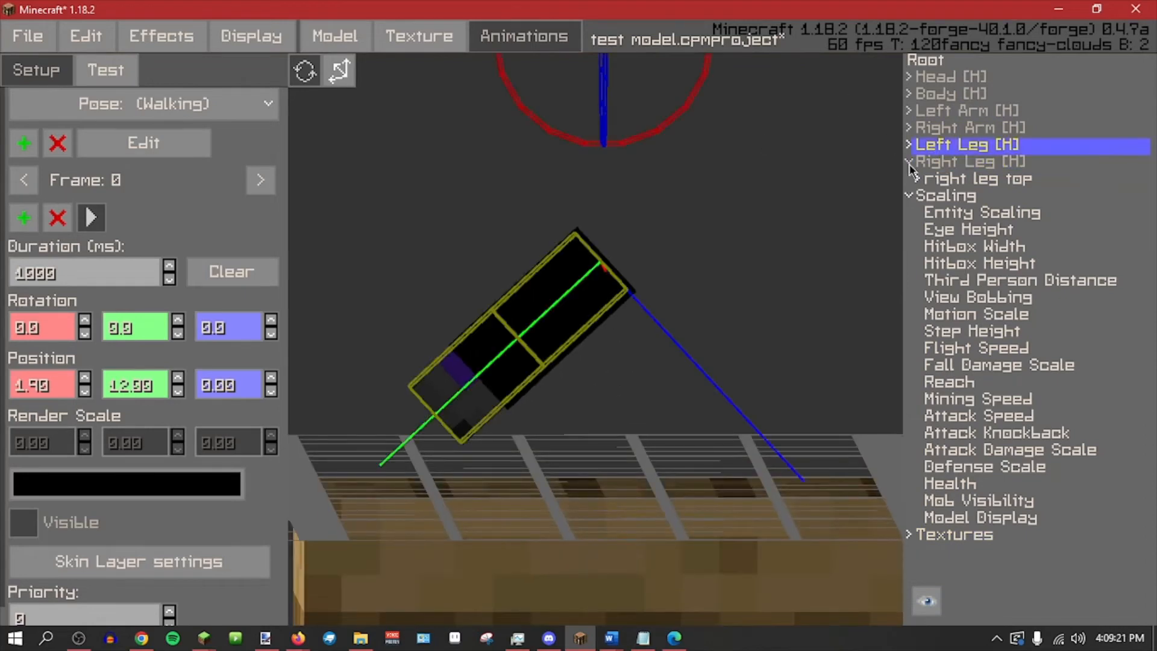
pyautogui.moveTo(789, 234); pyautogui.dragTo(675, 154, button='middle')
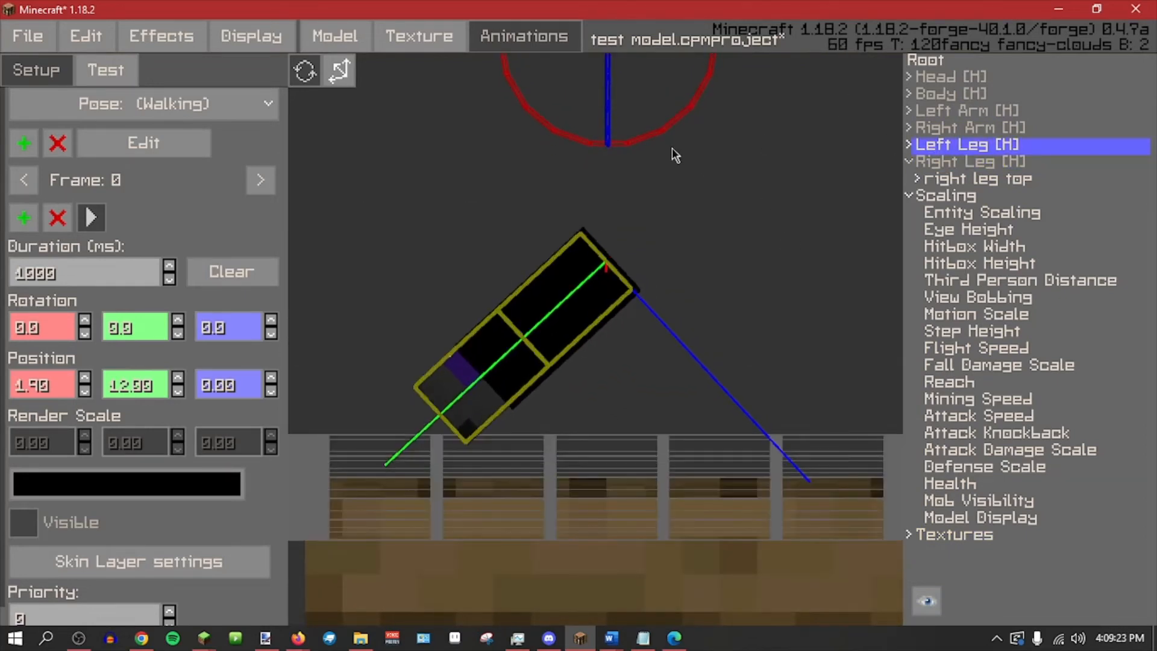
# Try rotating left pants leg bottom about the X axis in frame 0 of the Walking animation.
pyautogui.click(910, 145)
pyautogui.click(943, 164)
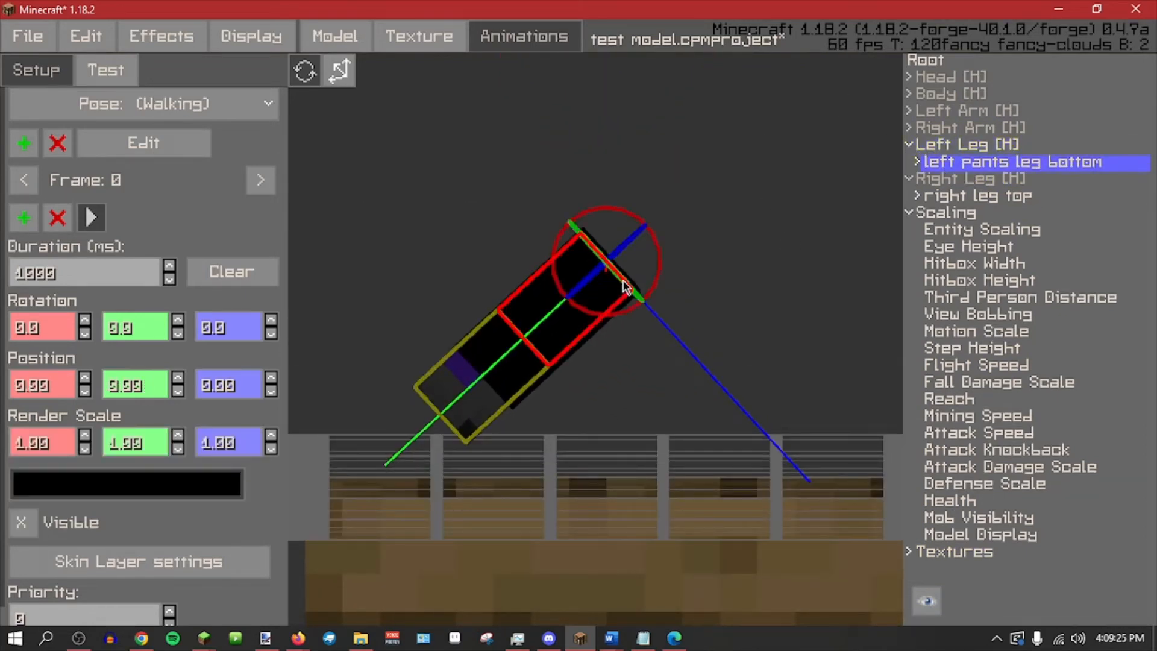
pyautogui.moveTo(663, 272); pyautogui.dragTo(627, 235)
# Review the list of poses and the Walking animation's settings without changing them.
pyautogui.click(138, 97)
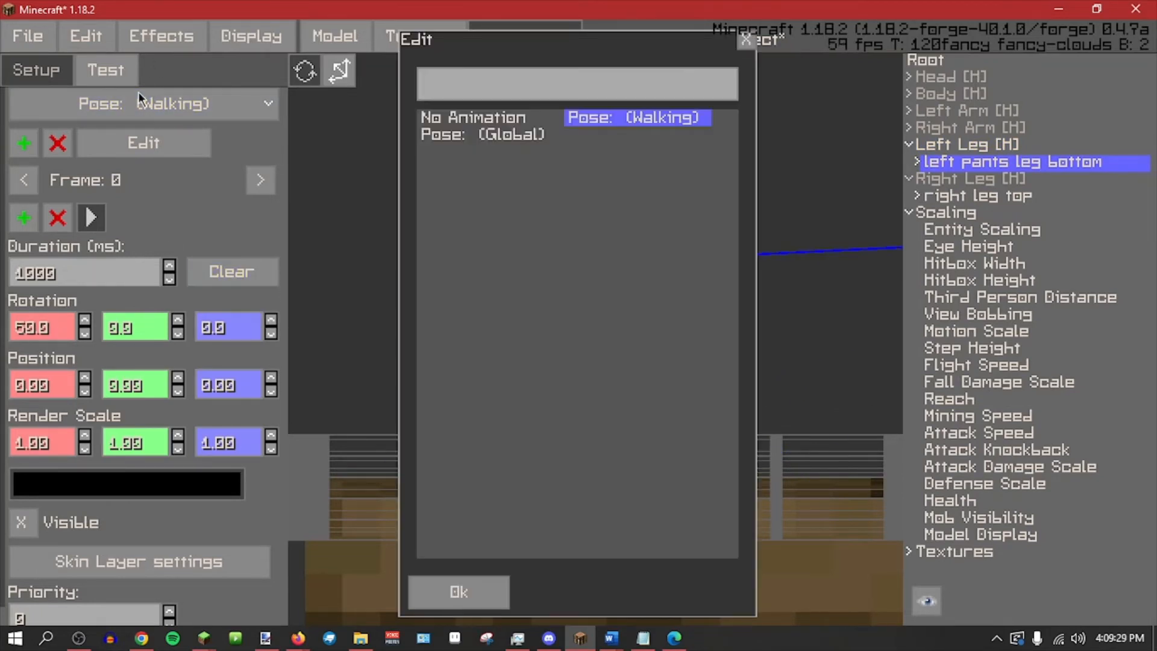
pyautogui.click(746, 40)
pyautogui.click(181, 144)
pyautogui.press('Escape')
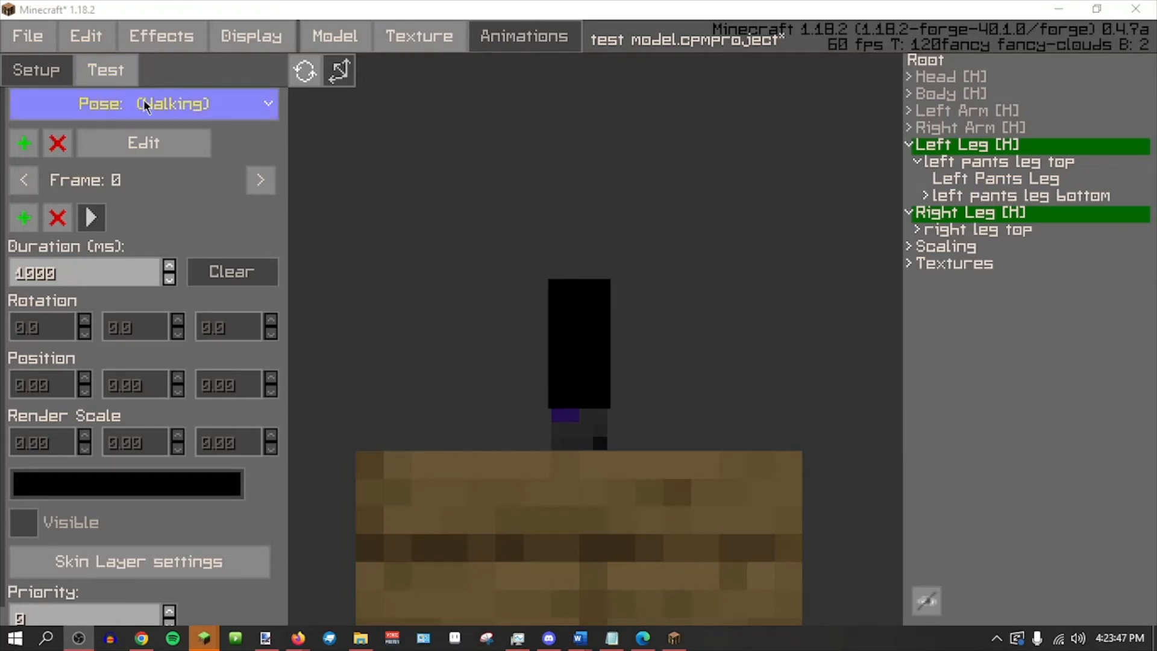
pyautogui.click(150, 148)
pyautogui.click(735, 180)
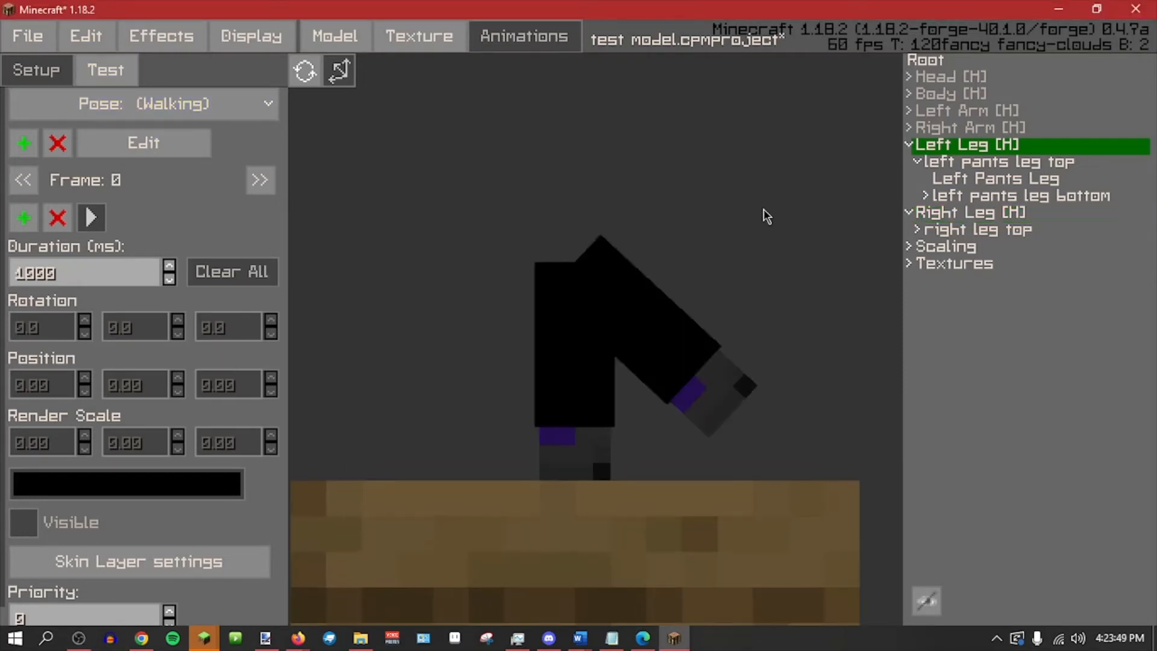
# Key the Left Leg group in frame 0 by setting its Y position to 12.10 and returning it to 12.00.
pyautogui.click(940, 145)
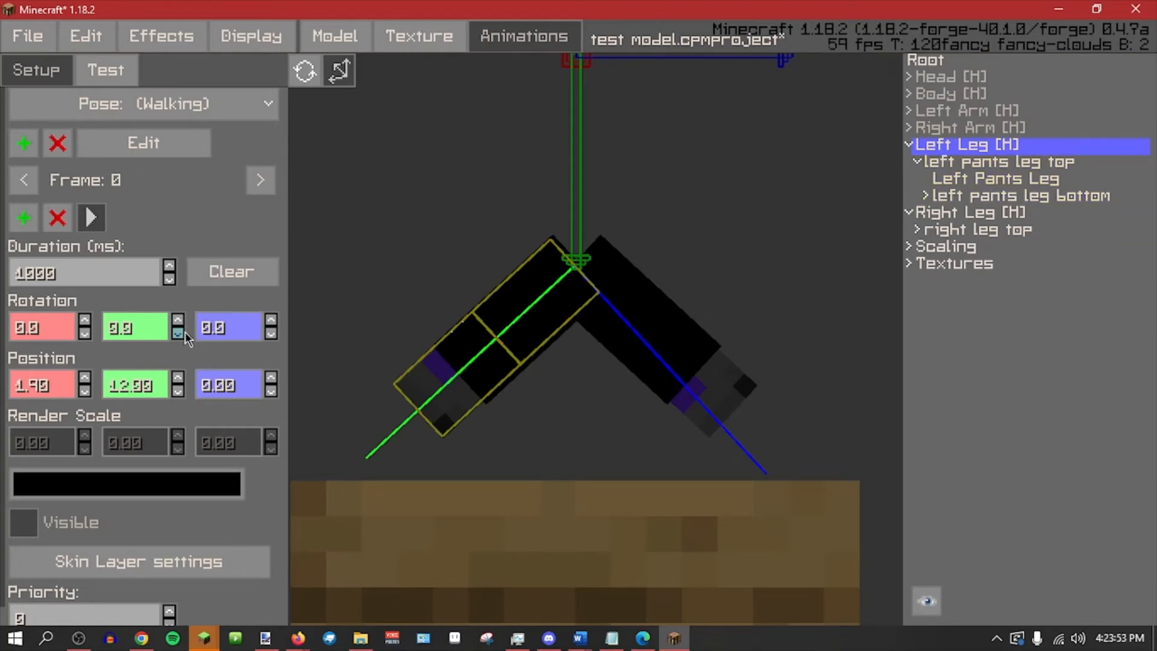
pyautogui.click(178, 386)
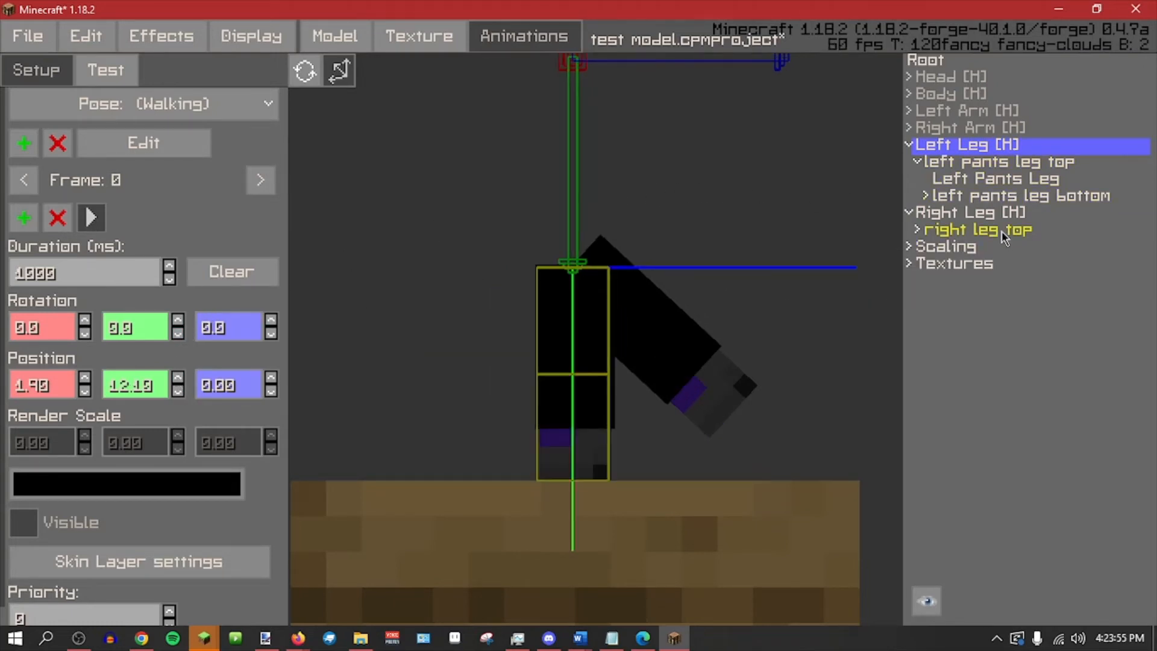
pyautogui.click(178, 379)
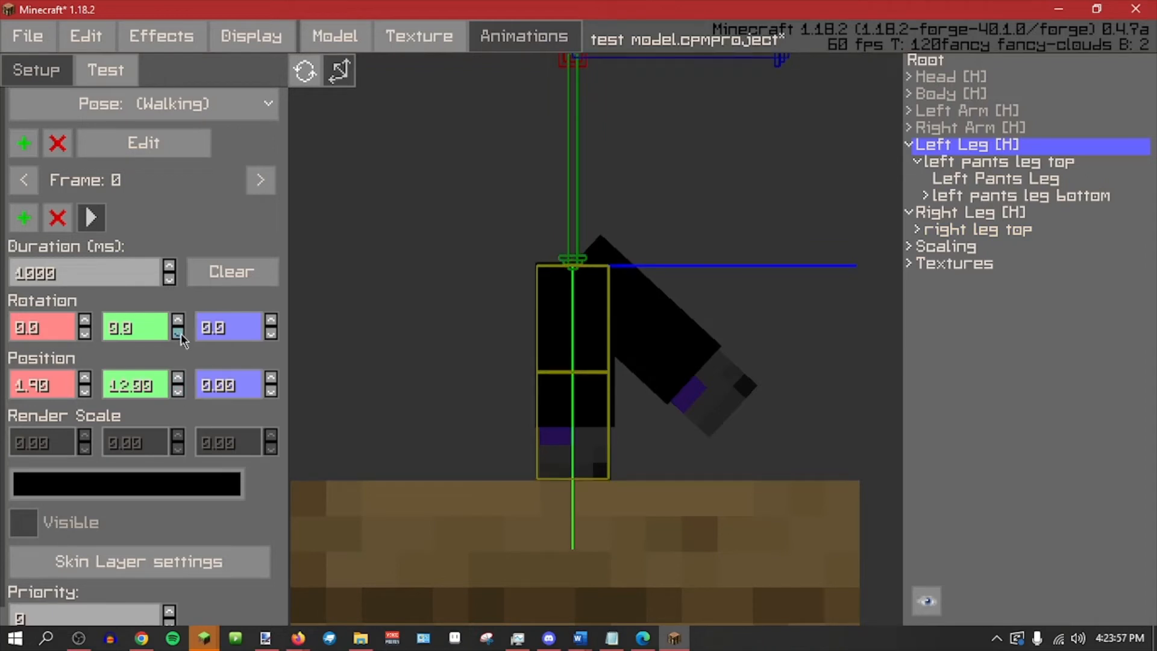
# Set the Right Leg group's Y rotation to 359.9 in frame 0.
pyautogui.click(986, 215)
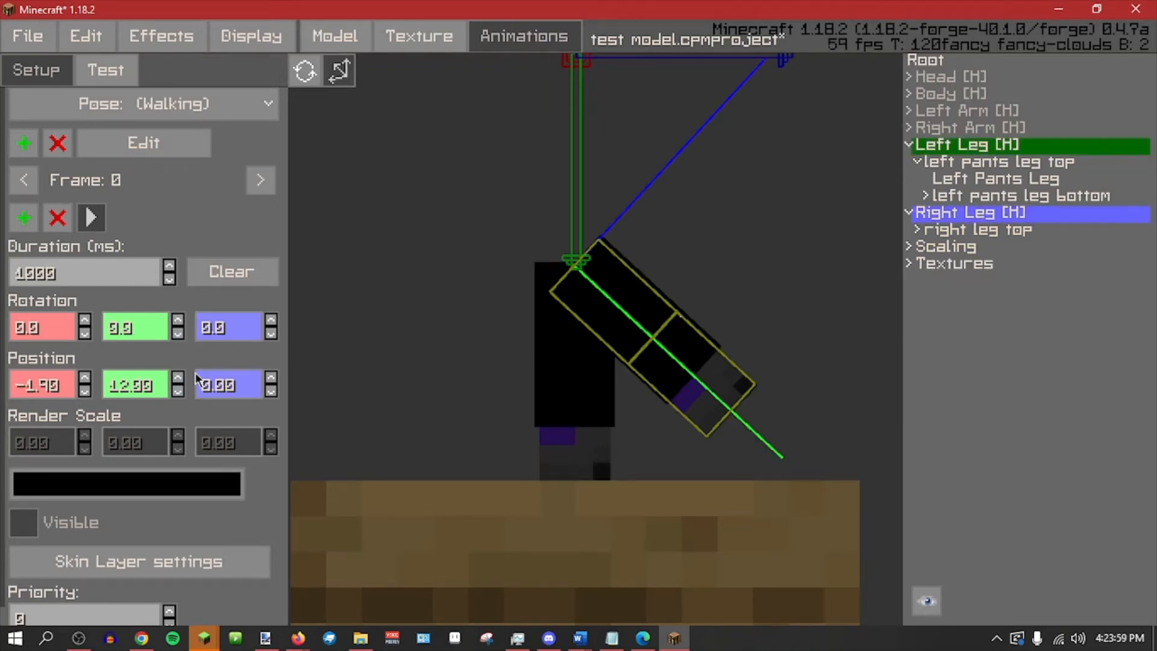
pyautogui.click(179, 334)
pyautogui.moveTo(396, 342); pyautogui.dragTo(345, 348, button='middle')
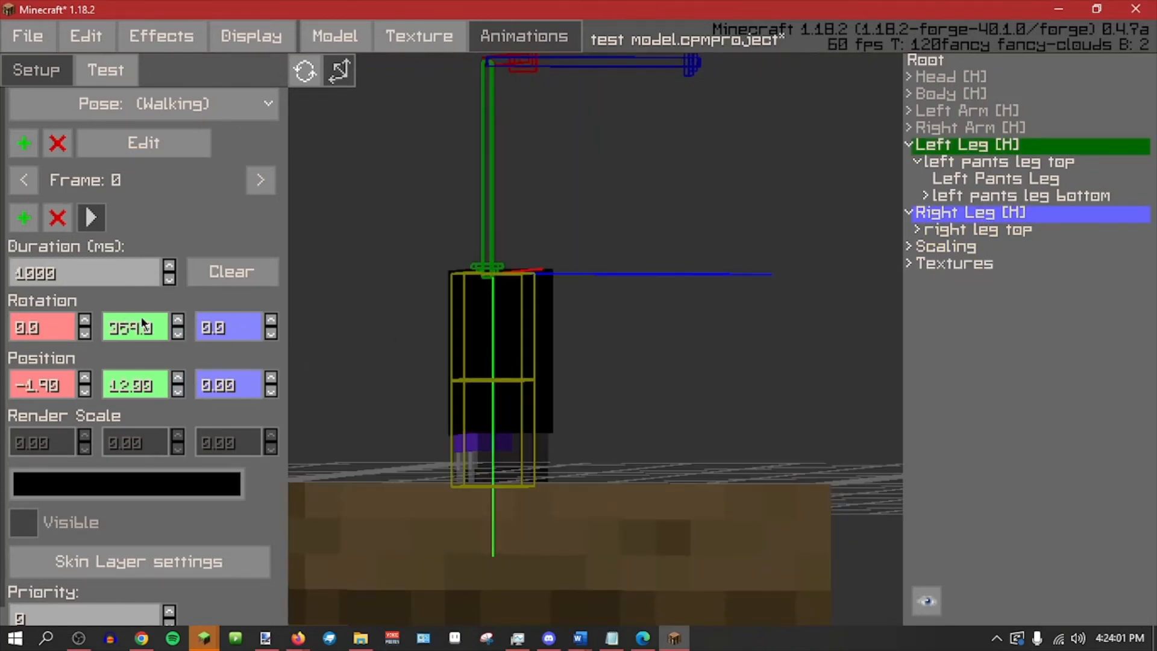
pyautogui.moveTo(524, 536); pyautogui.dragTo(668, 542, button='middle')
# Expand right leg top and right leg bottom, and switch left pants leg top to rotation editing.
pyautogui.click(974, 164)
pyautogui.click(916, 231)
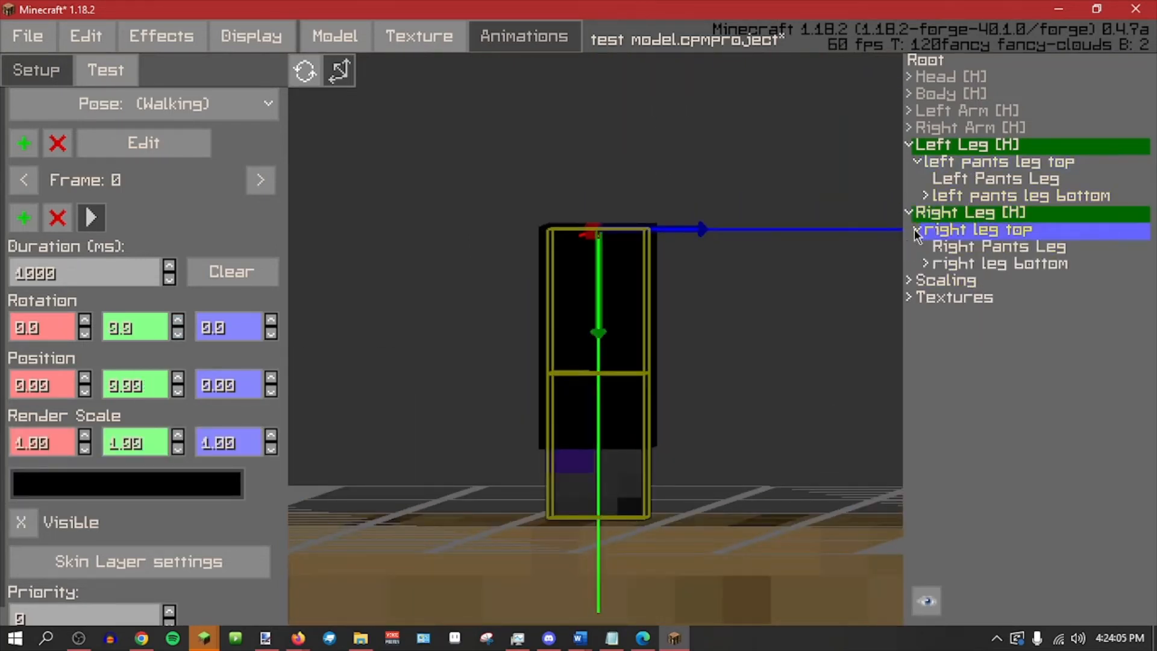
pyautogui.click(925, 266)
pyautogui.click(955, 168)
pyautogui.moveTo(767, 296); pyautogui.dragTo(793, 270, button='middle')
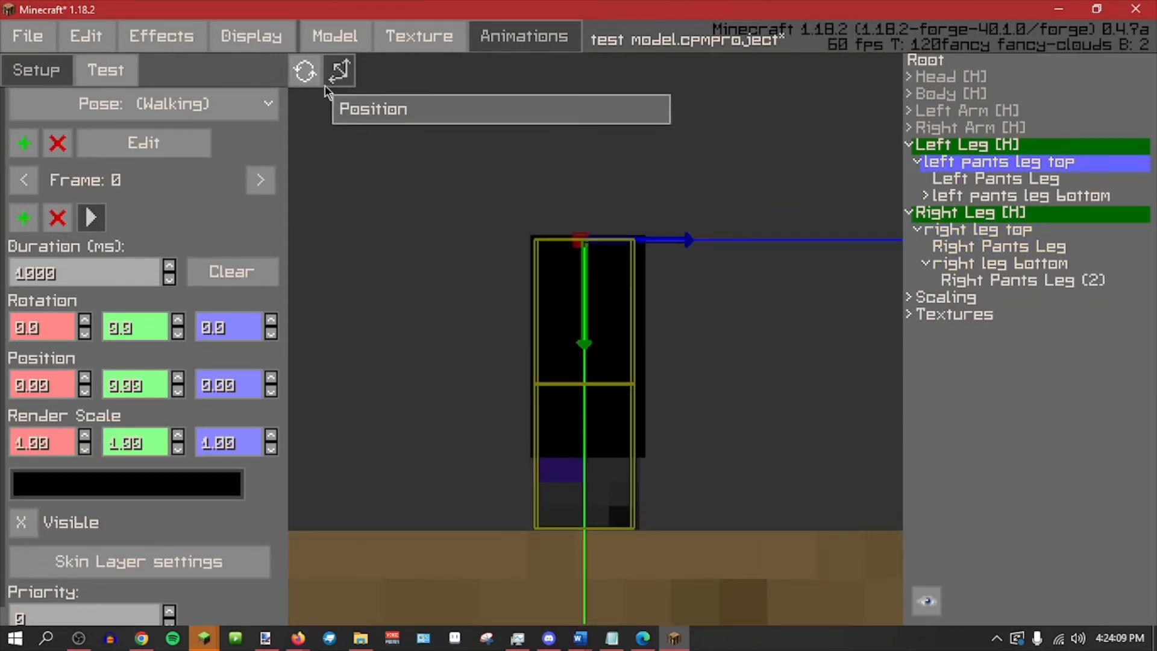
pyautogui.click(339, 71)
# Try setting left pants leg top's X rotation to 85 in frame 0, and clear the entry for a negative value.
pyautogui.click(53, 319)
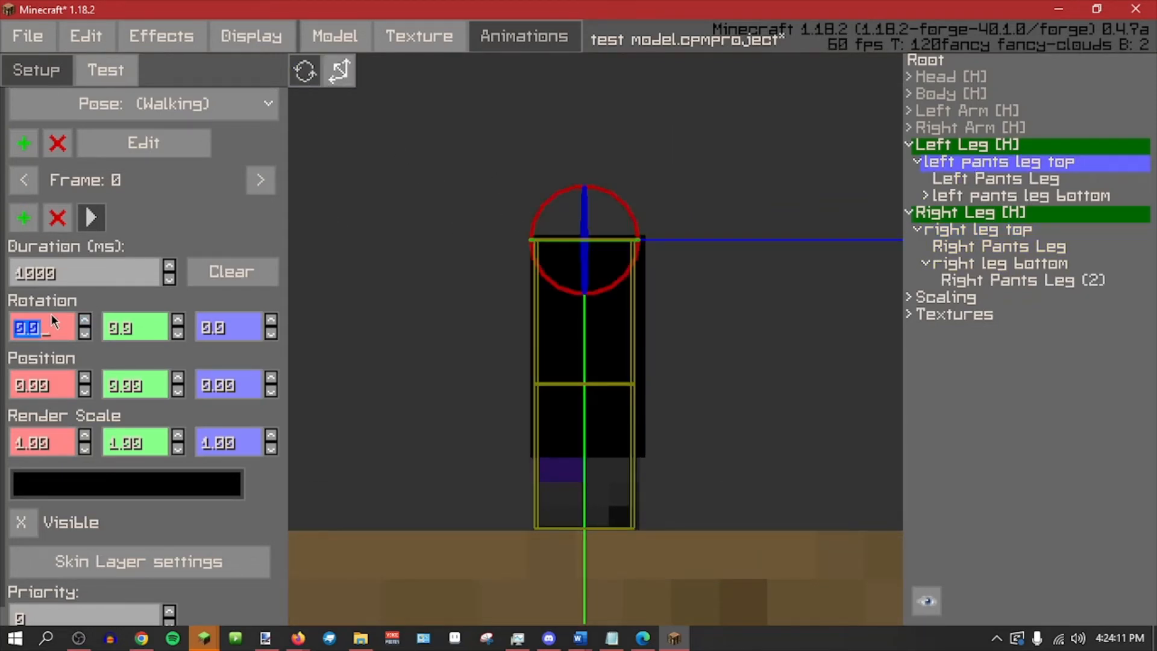
pyautogui.write('85')
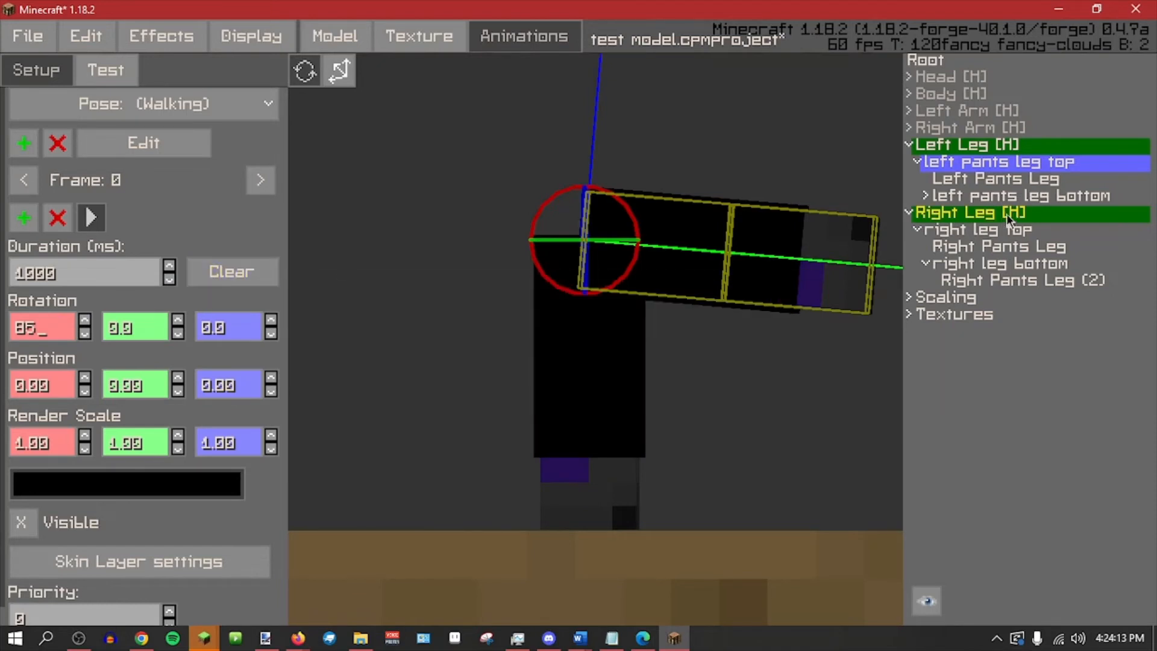
pyautogui.press('BackSpace')
pyautogui.press('BackSpace')
pyautogui.write('-')
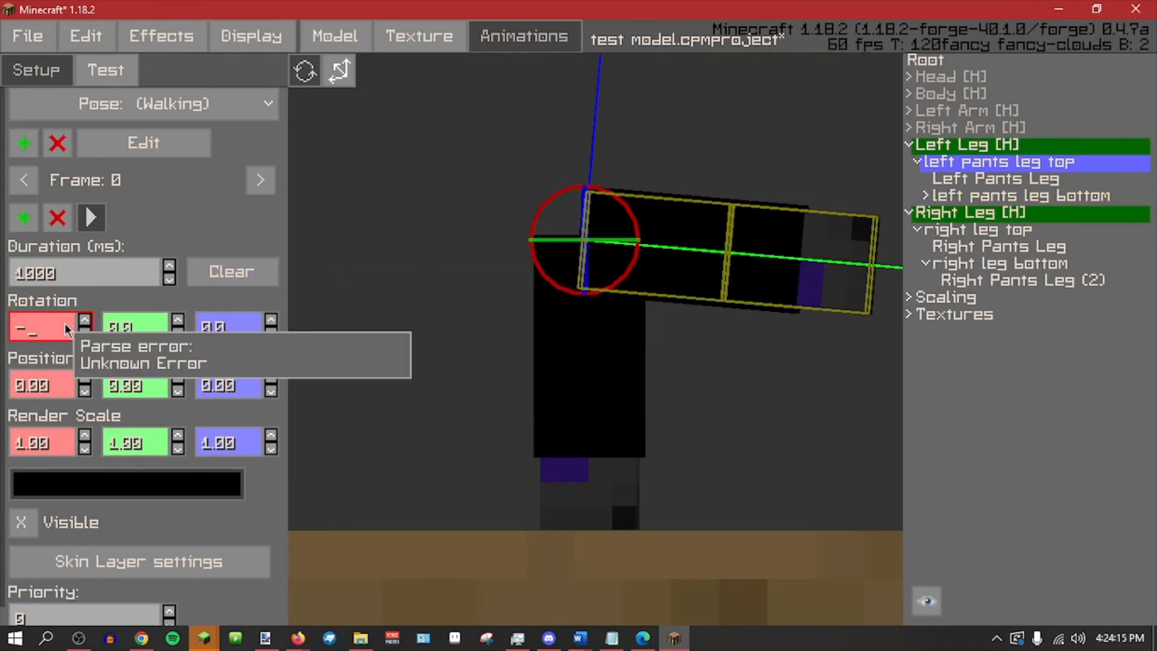
# Rotate left pants leg top to -55 on X in frame 0, and add a new frame.
pyautogui.click(540, 281)
pyautogui.click(998, 146)
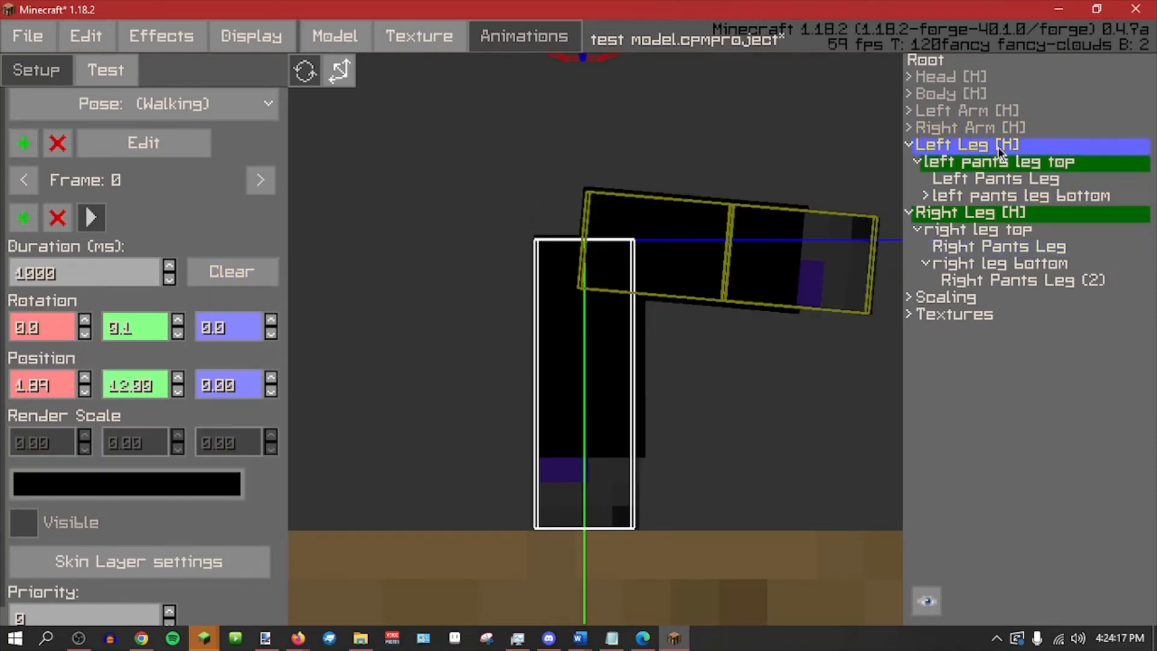
pyautogui.click(686, 253)
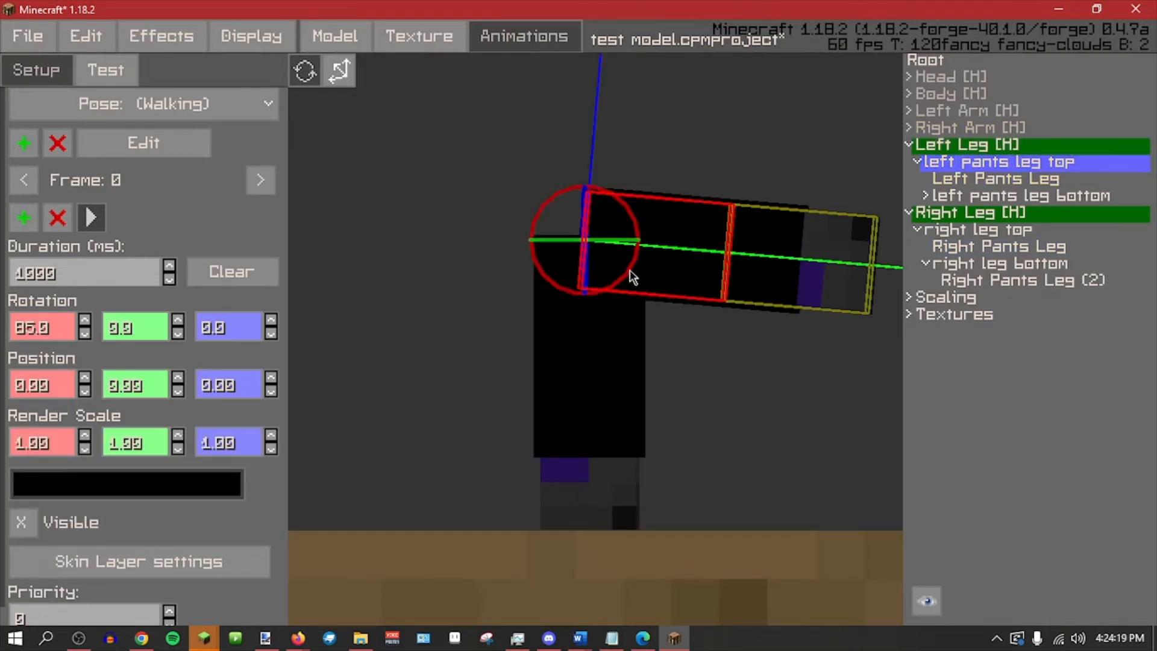
pyautogui.moveTo(632, 277); pyautogui.dragTo(497, 251)
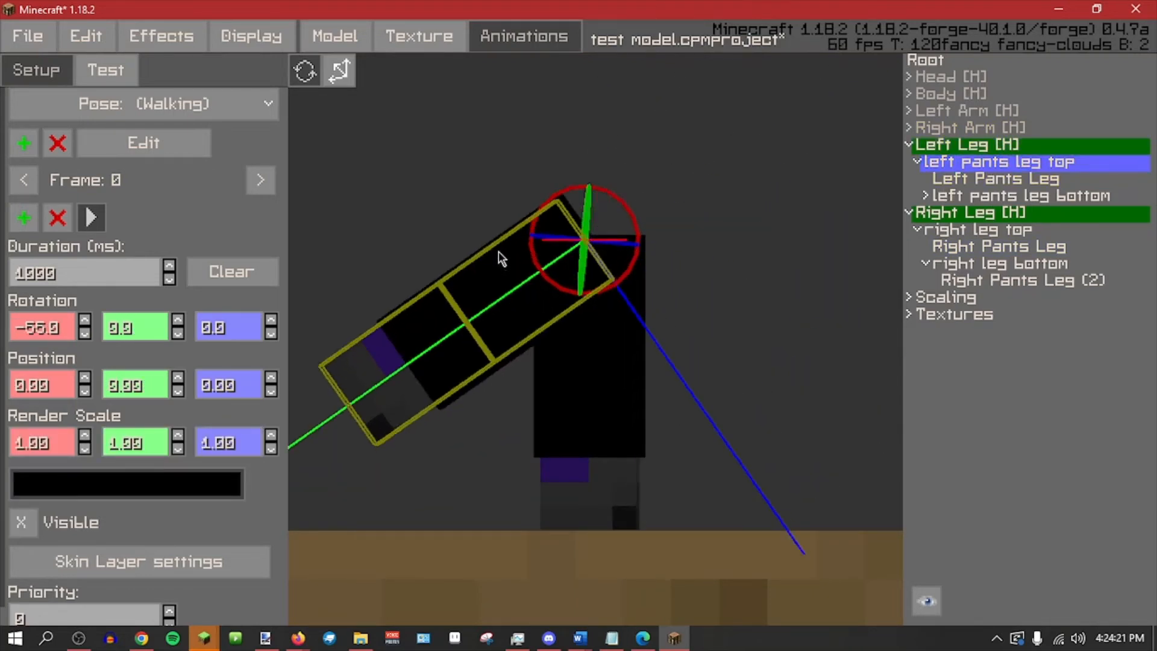
pyautogui.click(24, 217)
# Try rotating Left Pants Leg to 25 on X in frame 2, and undo that rotation.
pyautogui.moveTo(545, 286); pyautogui.dragTo(649, 248)
pyautogui.click(604, 291)
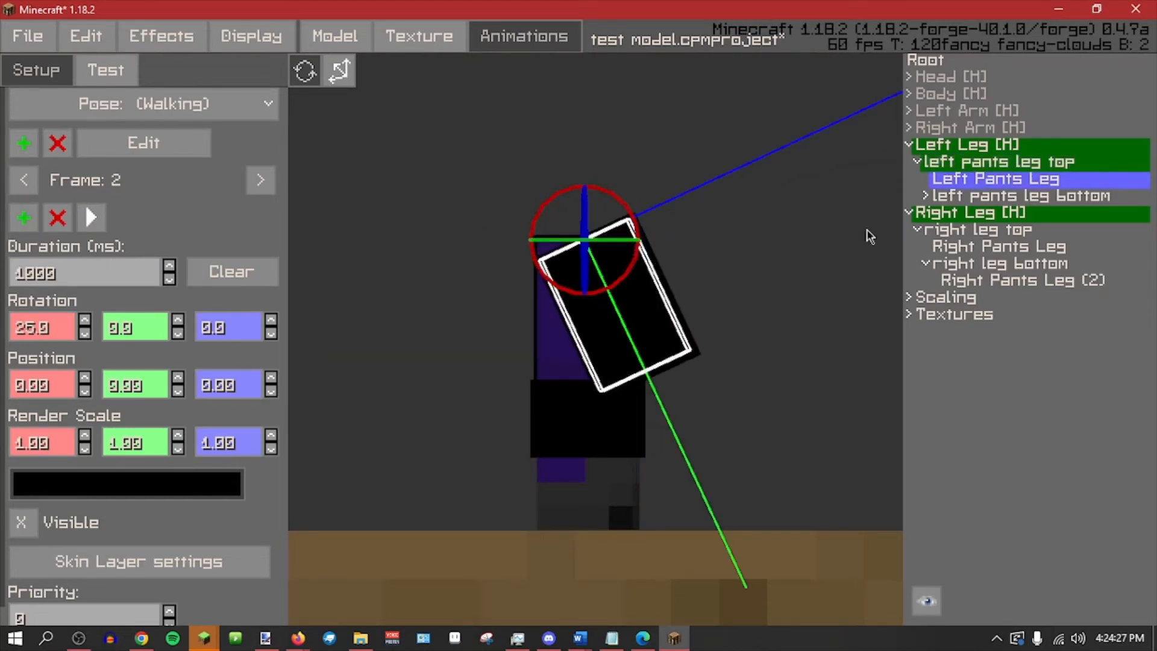
pyautogui.hotkey('ctrl', 'z')
# In frame 2, rotate left pants leg top to 45 and left pants leg bottom to 40 on X.
pyautogui.click(1068, 167)
pyautogui.click(620, 194)
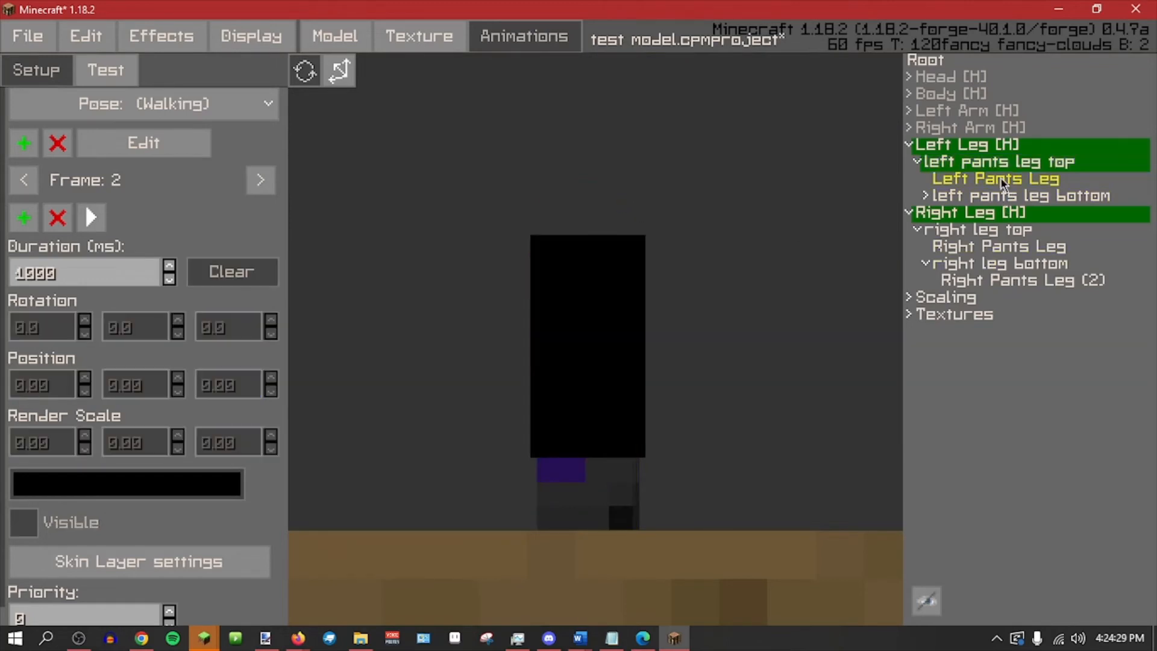
pyautogui.click(1012, 161)
pyautogui.moveTo(620, 207); pyautogui.dragTo(590, 202)
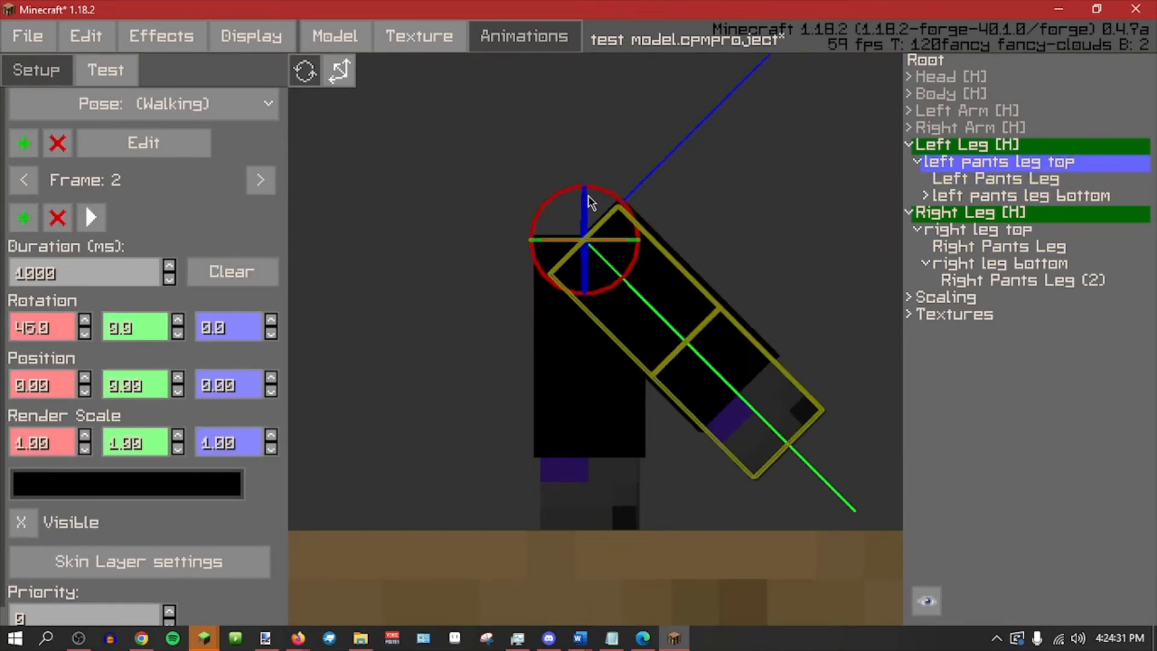
pyautogui.click(1077, 197)
pyautogui.moveTo(705, 369); pyautogui.dragTo(704, 324)
pyautogui.click(655, 254)
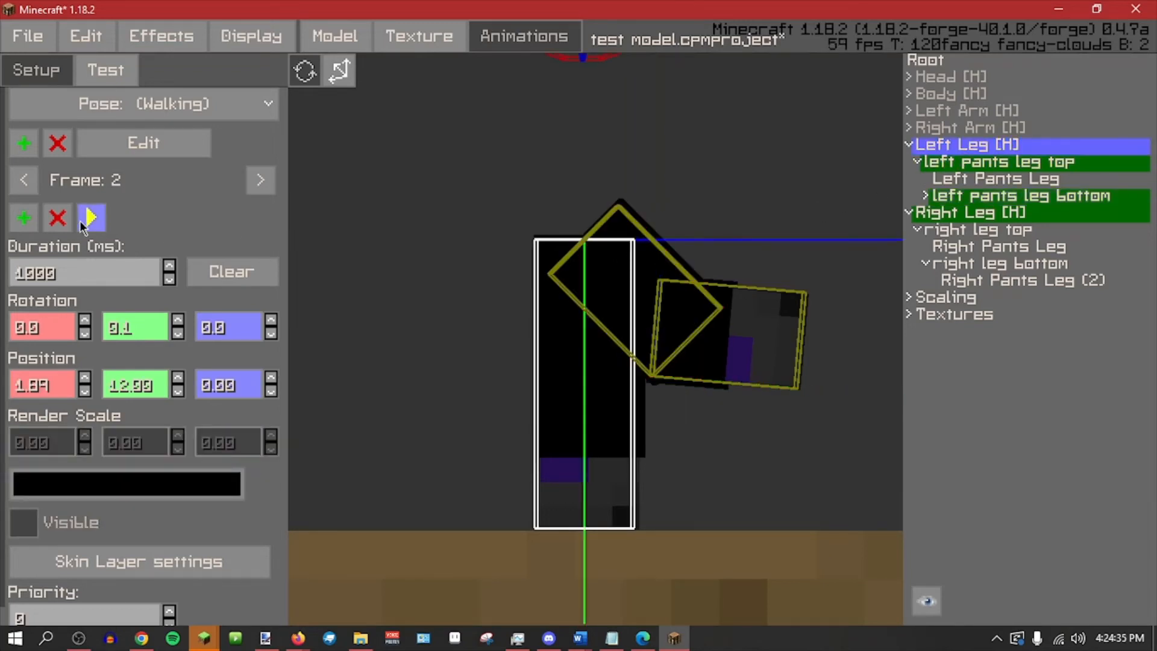
# Add frame 3 with left pants leg top rotated to 290 and left pants leg bottom to 5 on X.
pyautogui.click(679, 268)
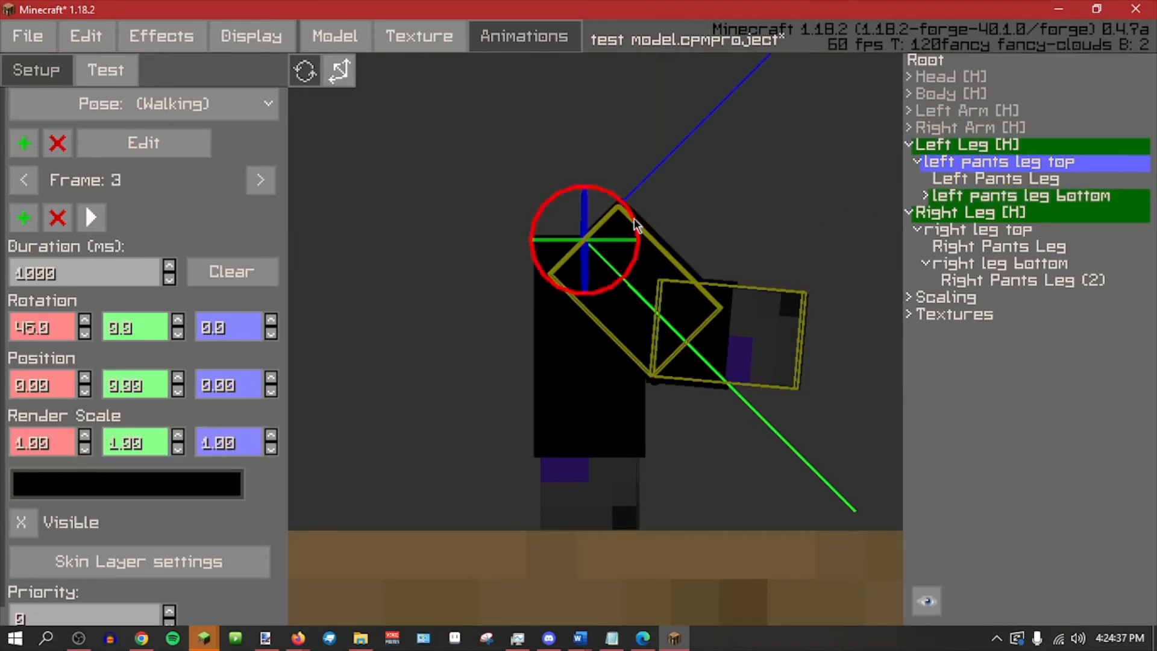
pyautogui.moveTo(633, 225); pyautogui.dragTo(587, 271)
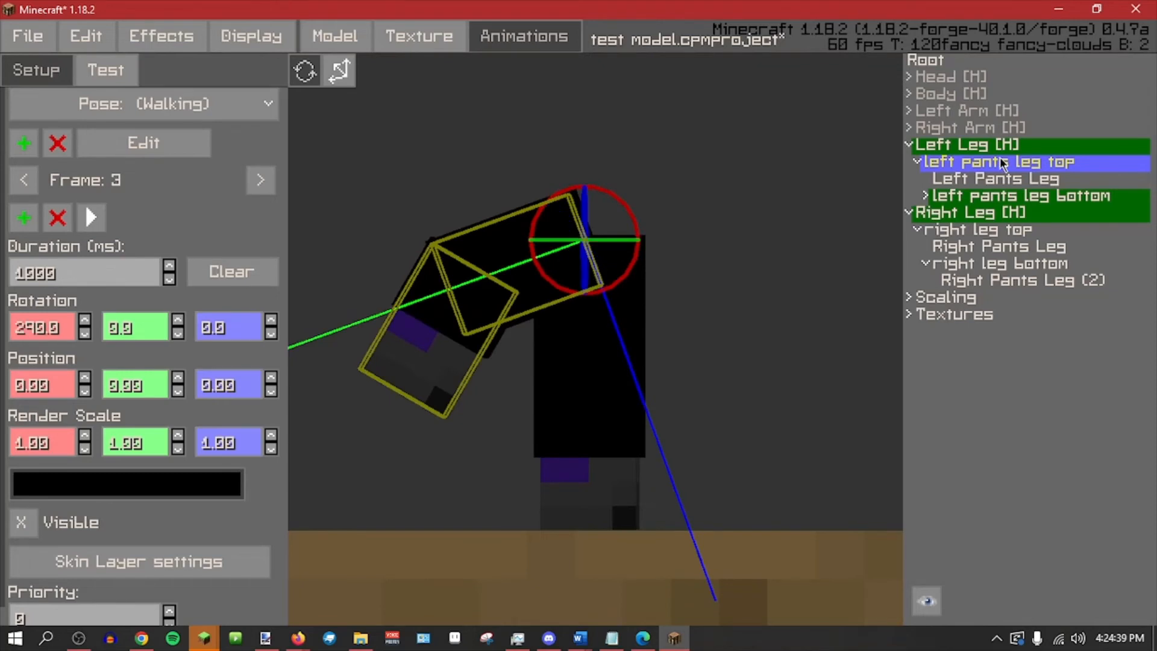
pyautogui.click(1002, 194)
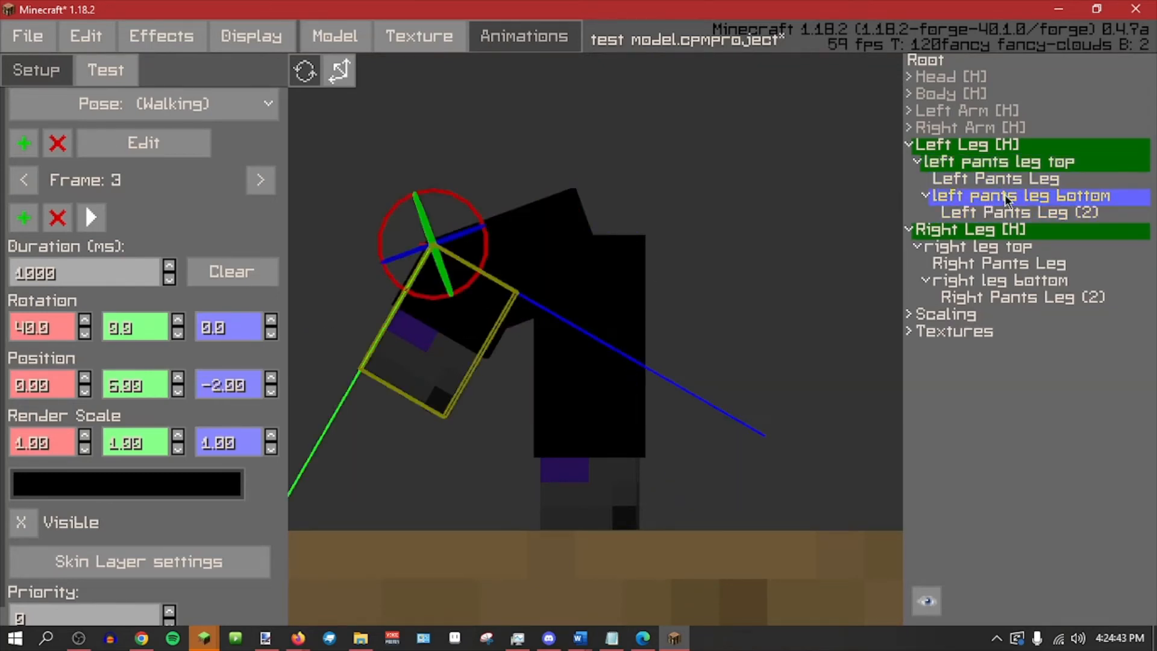
pyautogui.moveTo(470, 210); pyautogui.dragTo(476, 244)
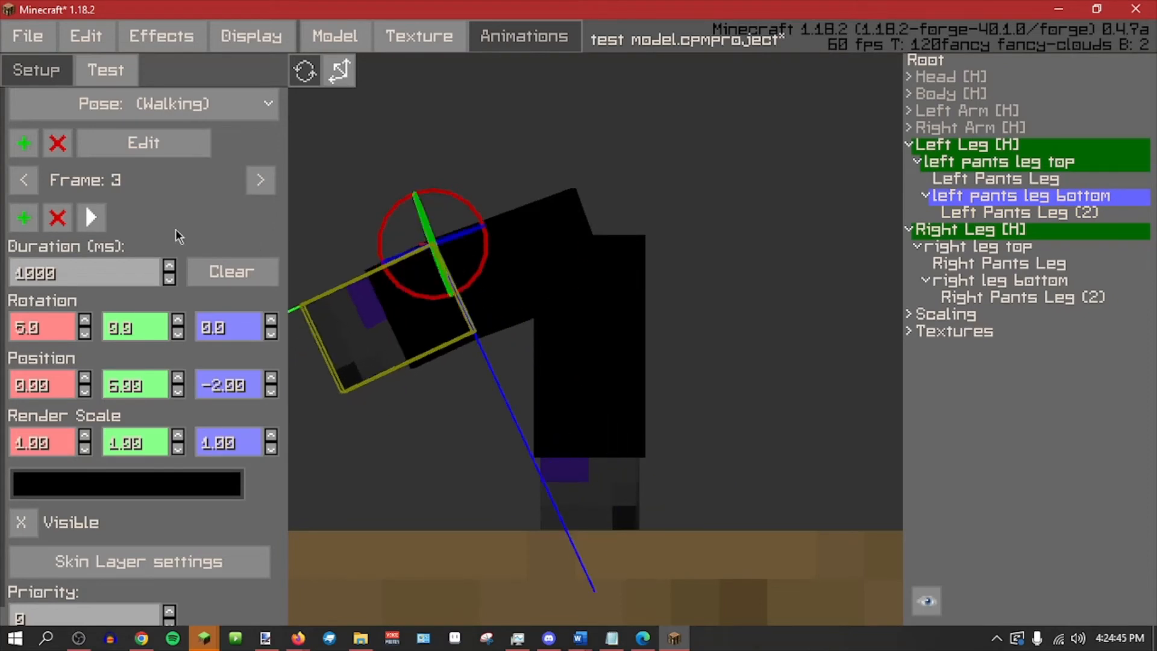
# Play the Walking animation to preview the left leg's motion, stop it, and select the Right Leg group.
pyautogui.click(92, 219)
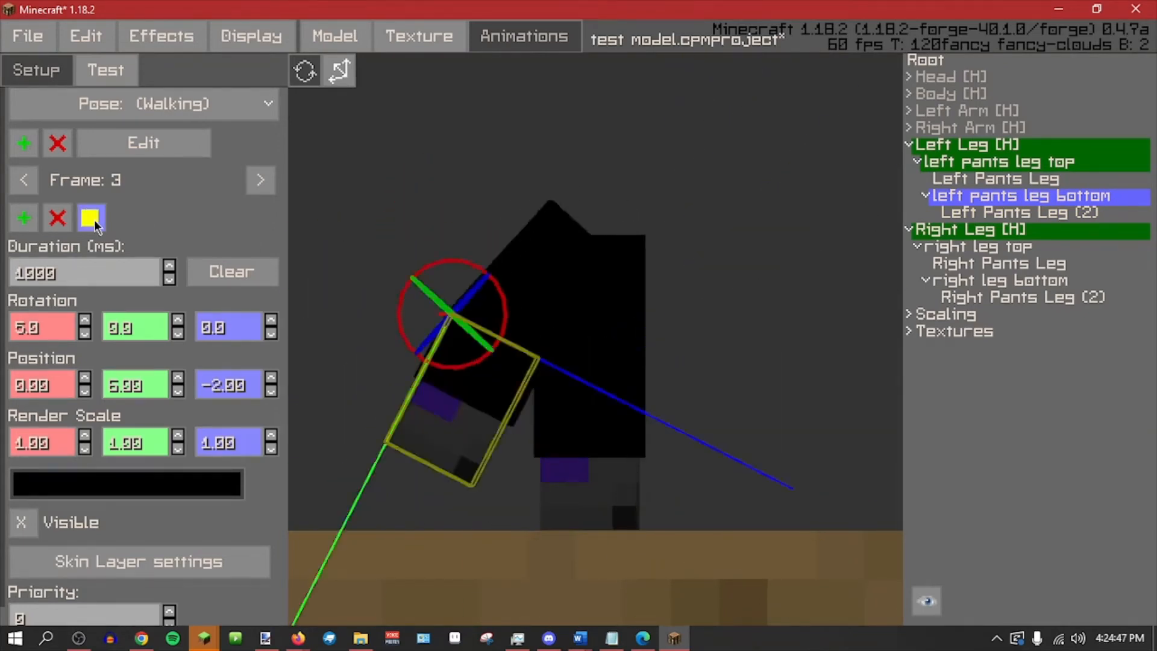
pyautogui.click(92, 218)
pyautogui.click(997, 229)
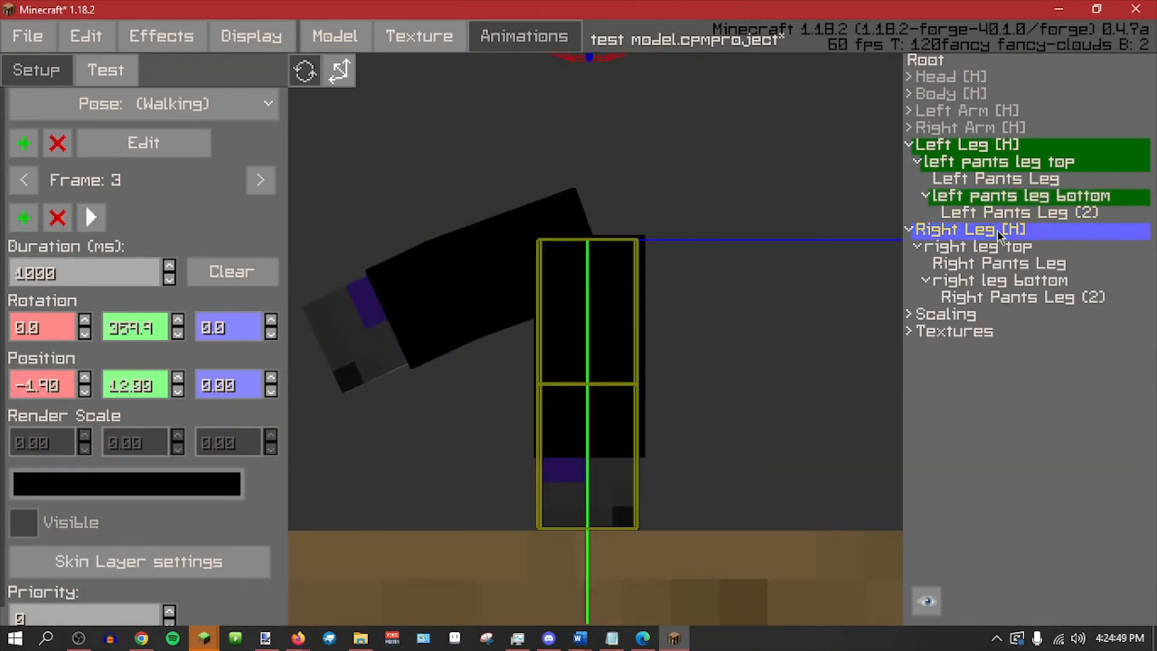
# Save the test model project and select left pants leg top.
pyautogui.click(996, 162)
pyautogui.hotkey('ctrl', 's')
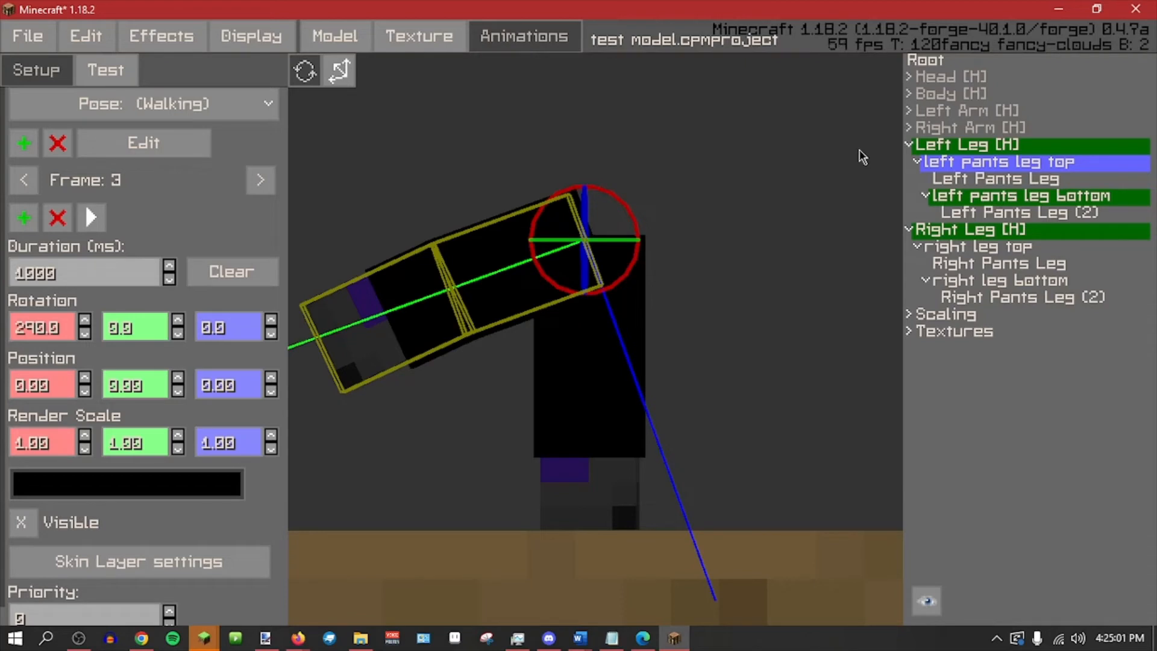
pyautogui.click(975, 147)
pyautogui.click(958, 164)
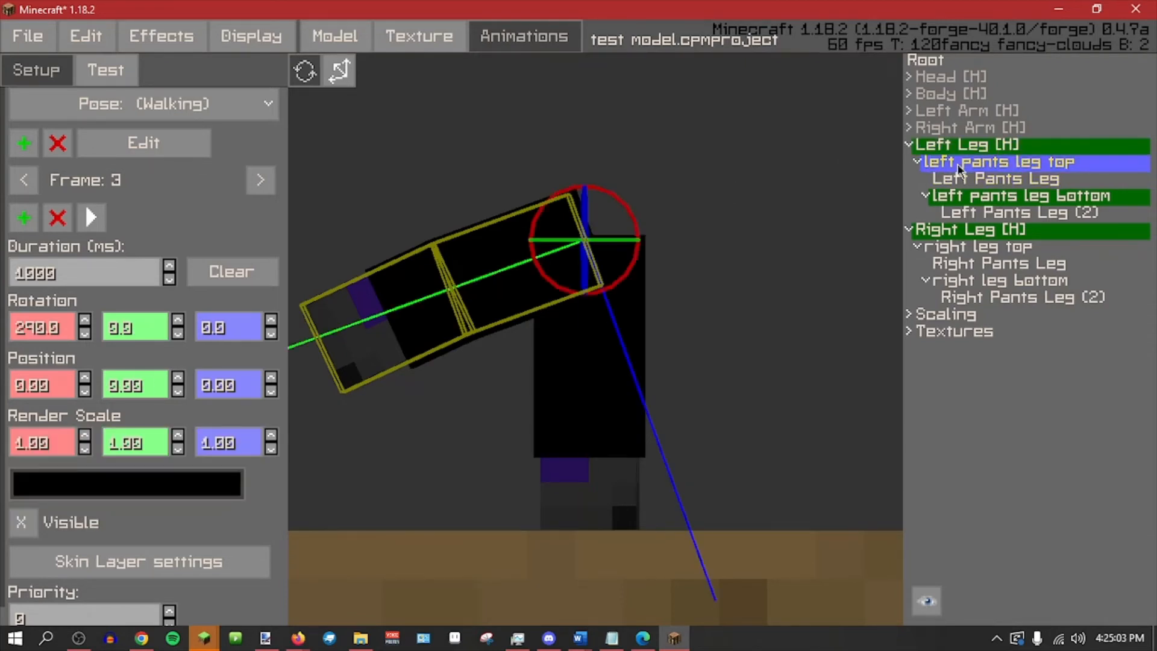
# In frame 2 of the Walking animation, rotate right leg top to 300 on X and preview the motion.
pyautogui.click(260, 180)
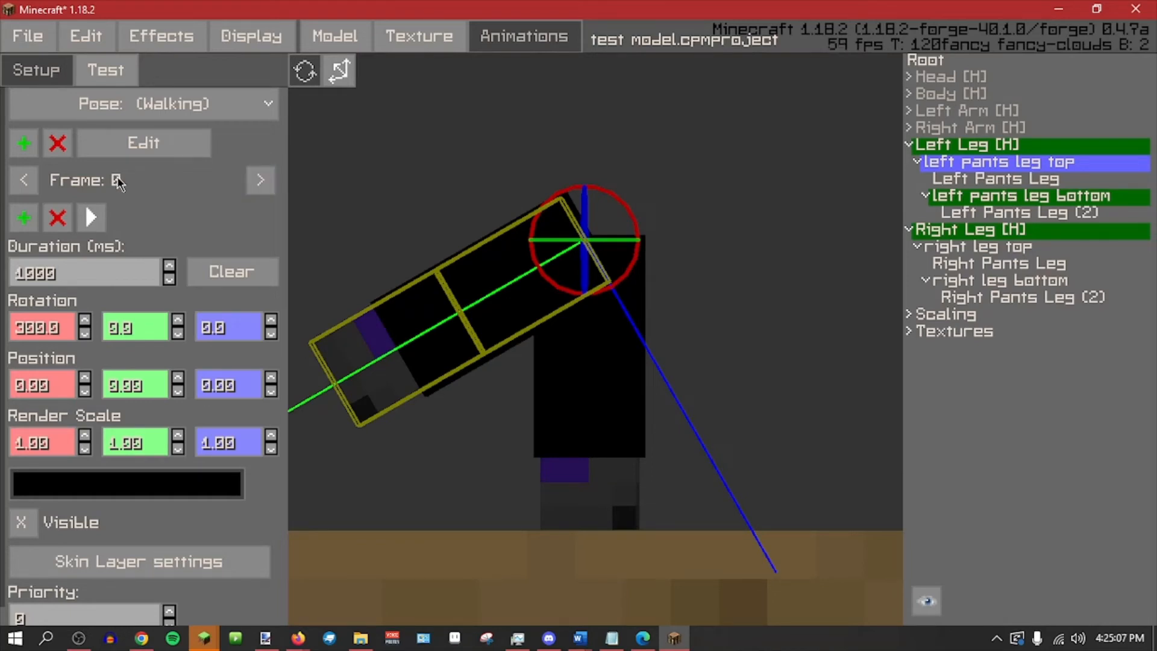
pyautogui.click(261, 182)
pyautogui.click(261, 182)
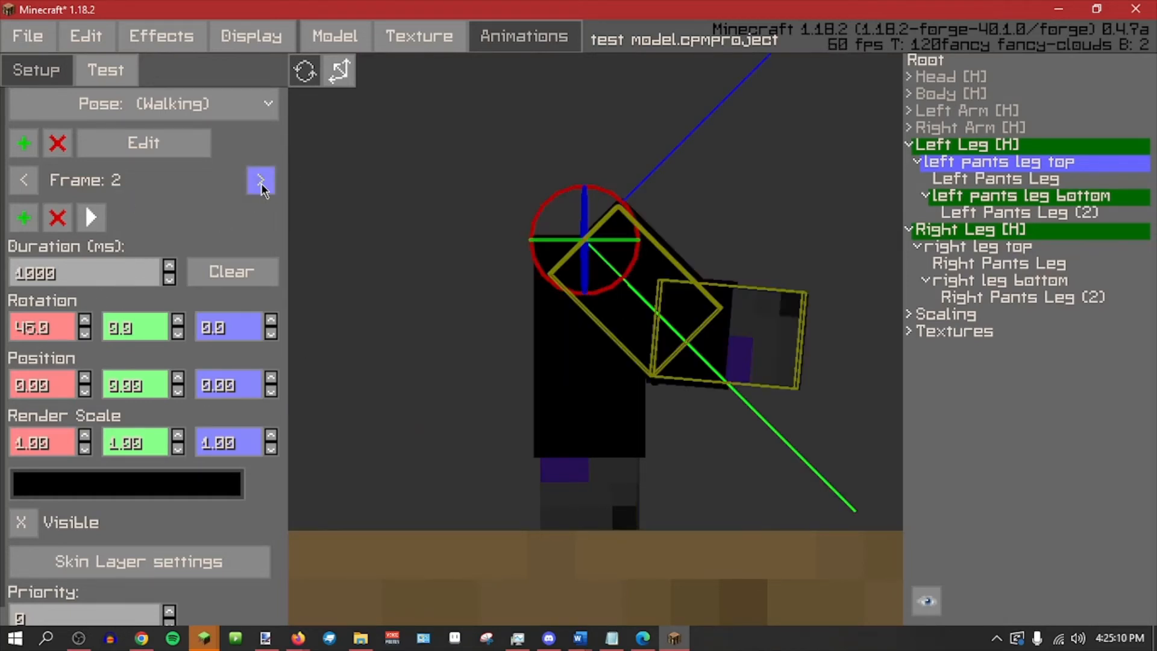
pyautogui.click(1007, 248)
pyautogui.press('BackSpace')
pyautogui.press('BackSpace')
pyautogui.press('BackSpace')
pyautogui.write('300')
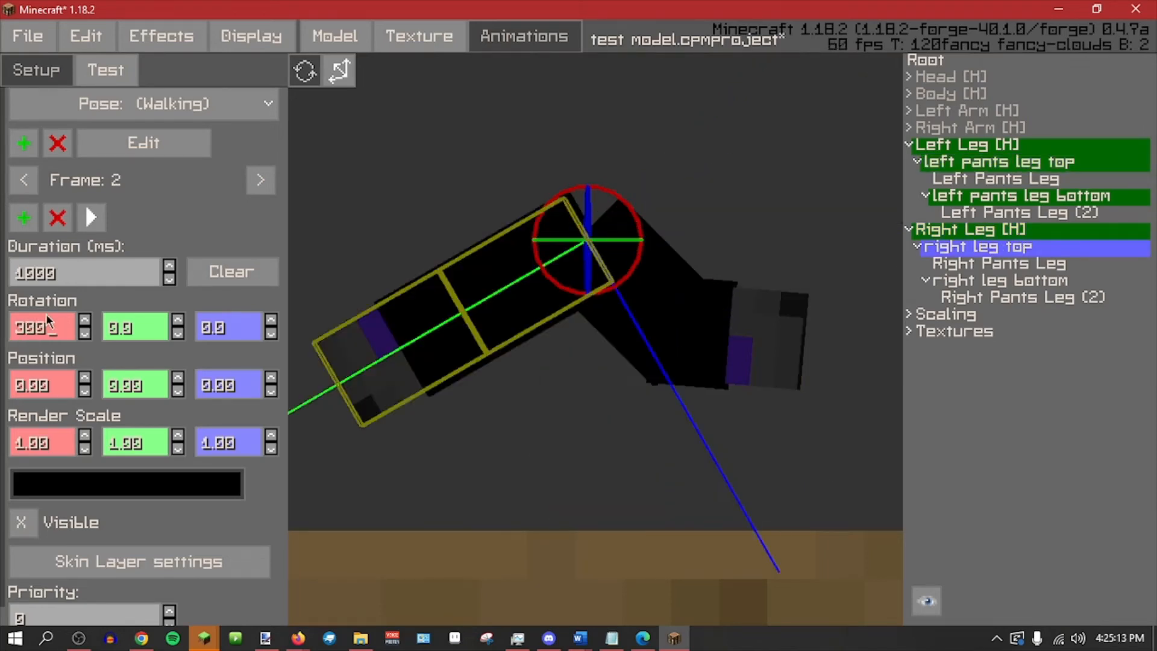
pyautogui.click(91, 217)
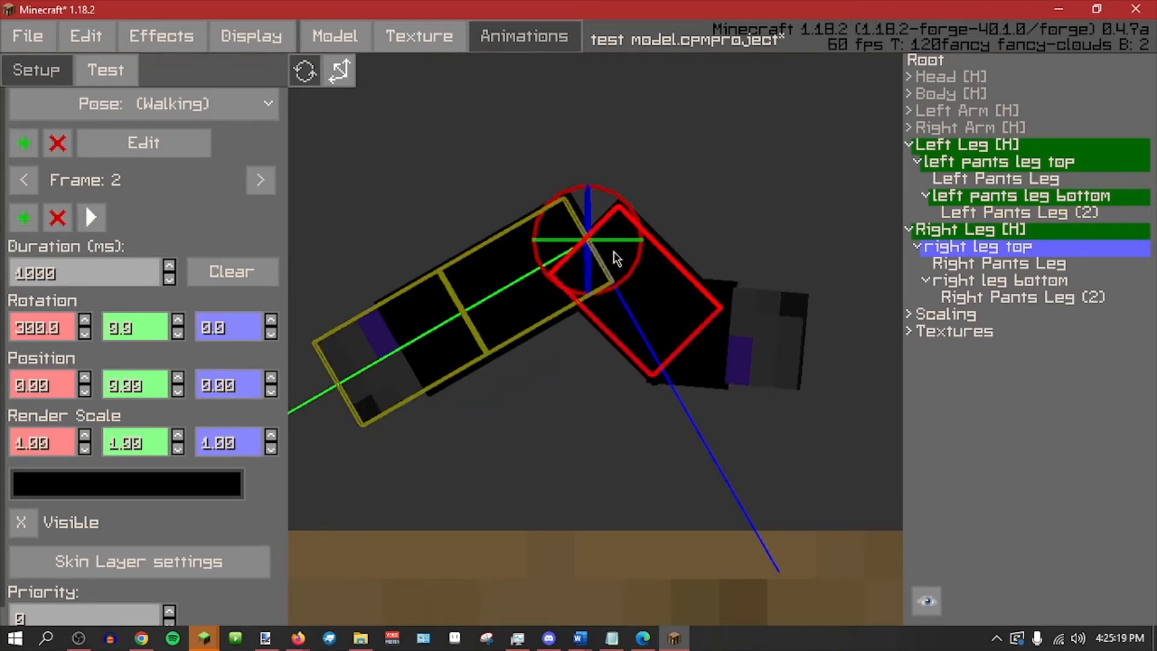
# Compare the rotations of left pants leg top and right leg top across the Walking animation's frames.
pyautogui.click(957, 163)
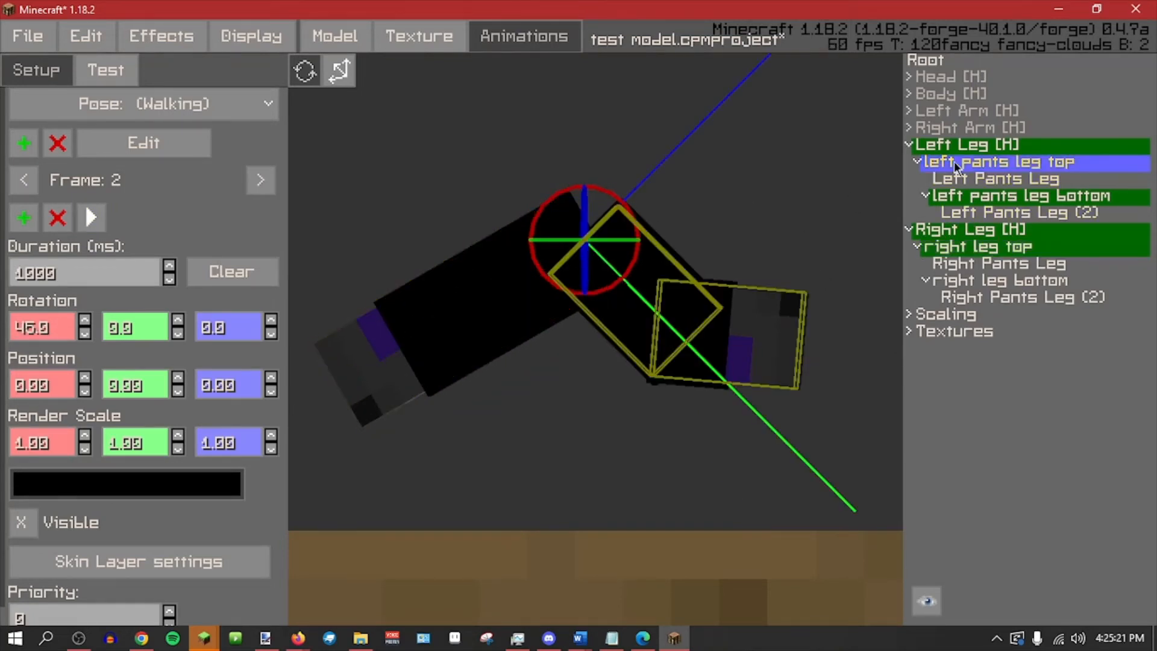
pyautogui.click(20, 177)
pyautogui.click(21, 176)
pyautogui.click(261, 180)
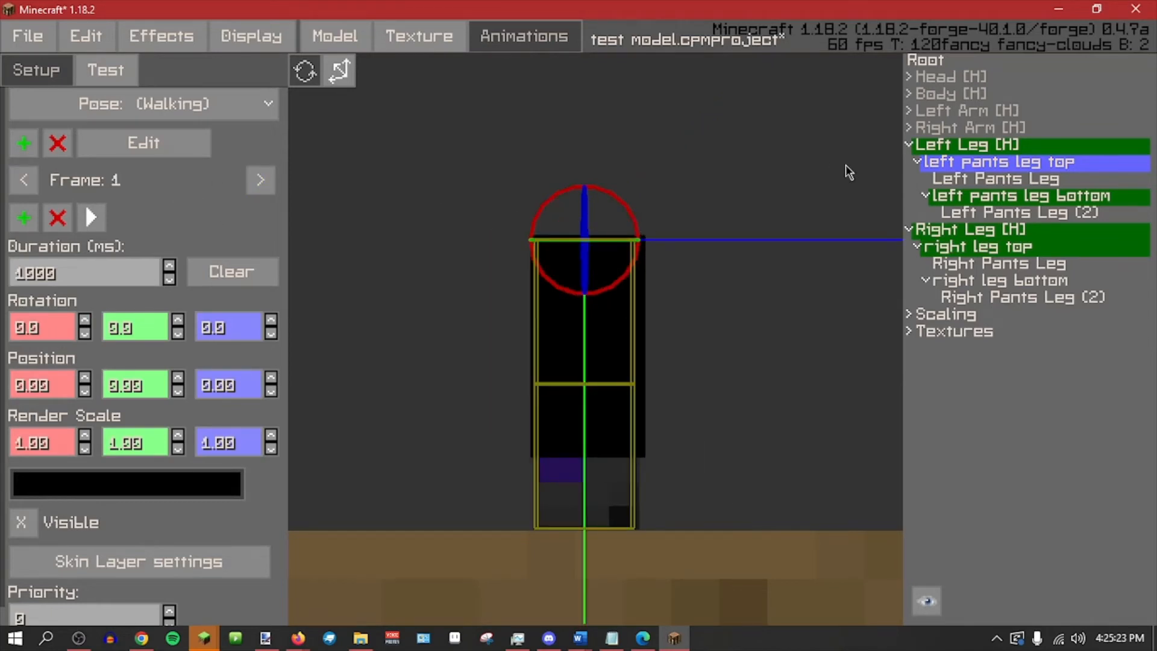
pyautogui.click(962, 249)
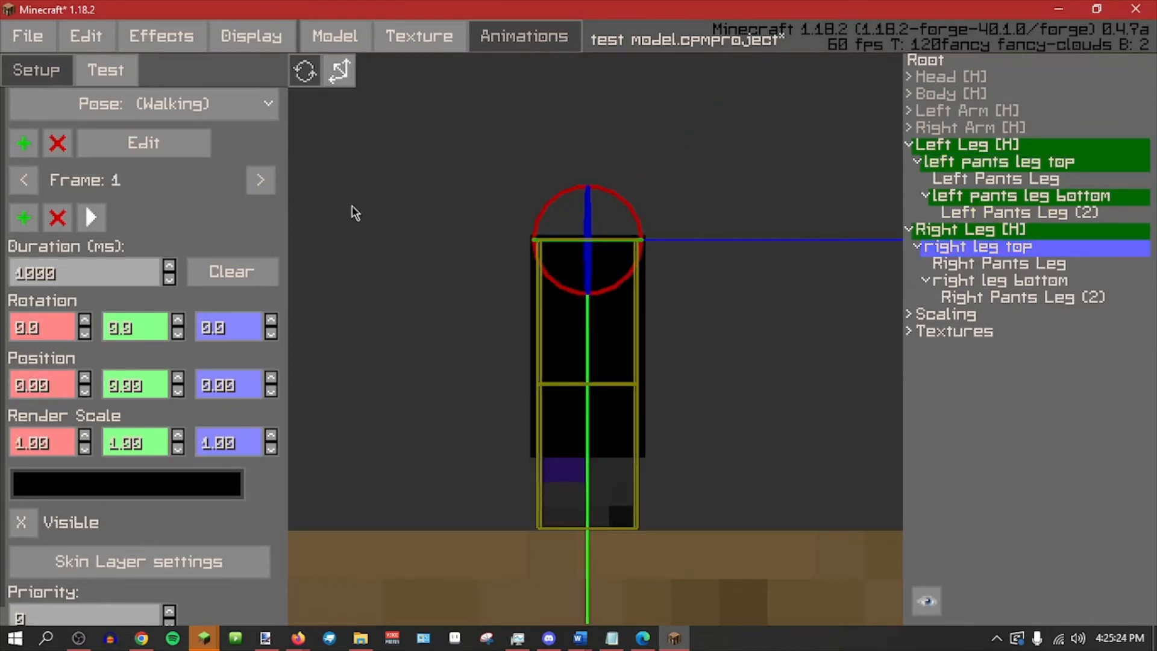
pyautogui.click(263, 179)
pyautogui.click(24, 187)
pyautogui.click(24, 187)
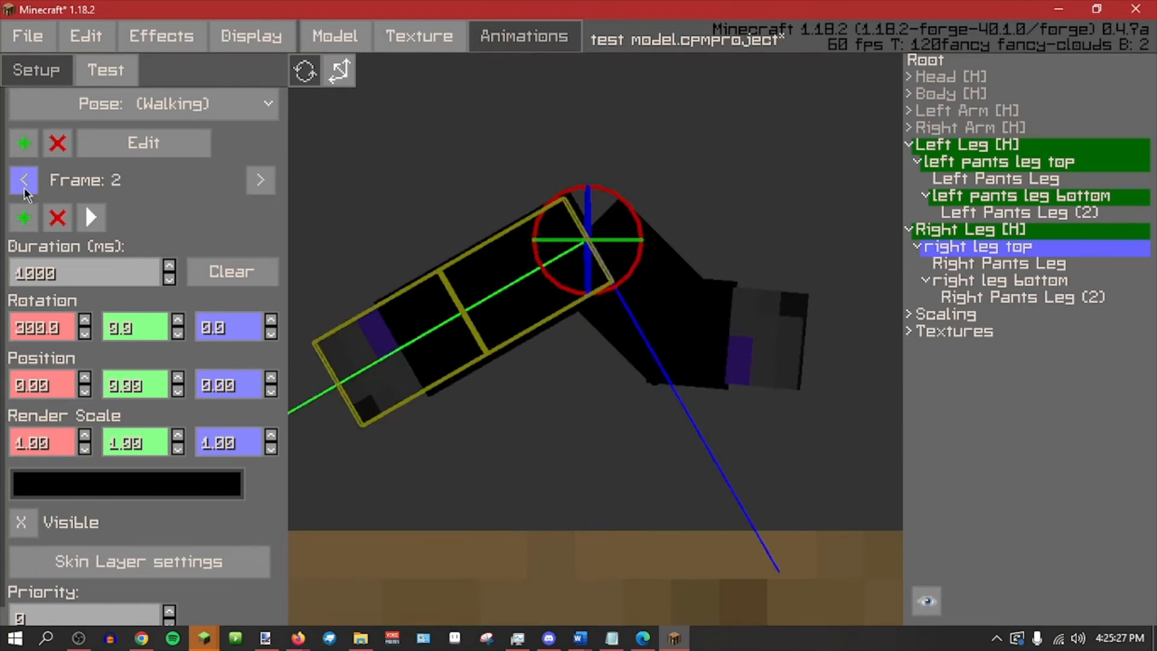
# Match left pants leg top's frame 2 pose by rotating right leg top to 45 on X in frame 0, and play the animation.
pyautogui.click(997, 163)
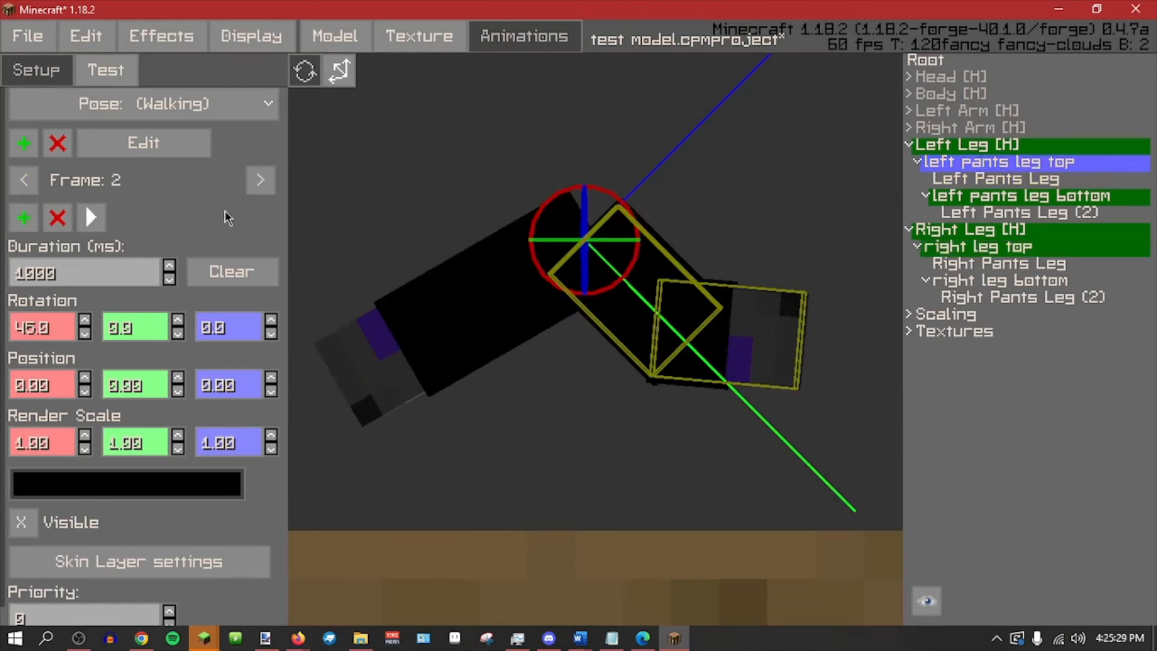
pyautogui.click(260, 183)
pyautogui.click(260, 182)
pyautogui.click(1010, 247)
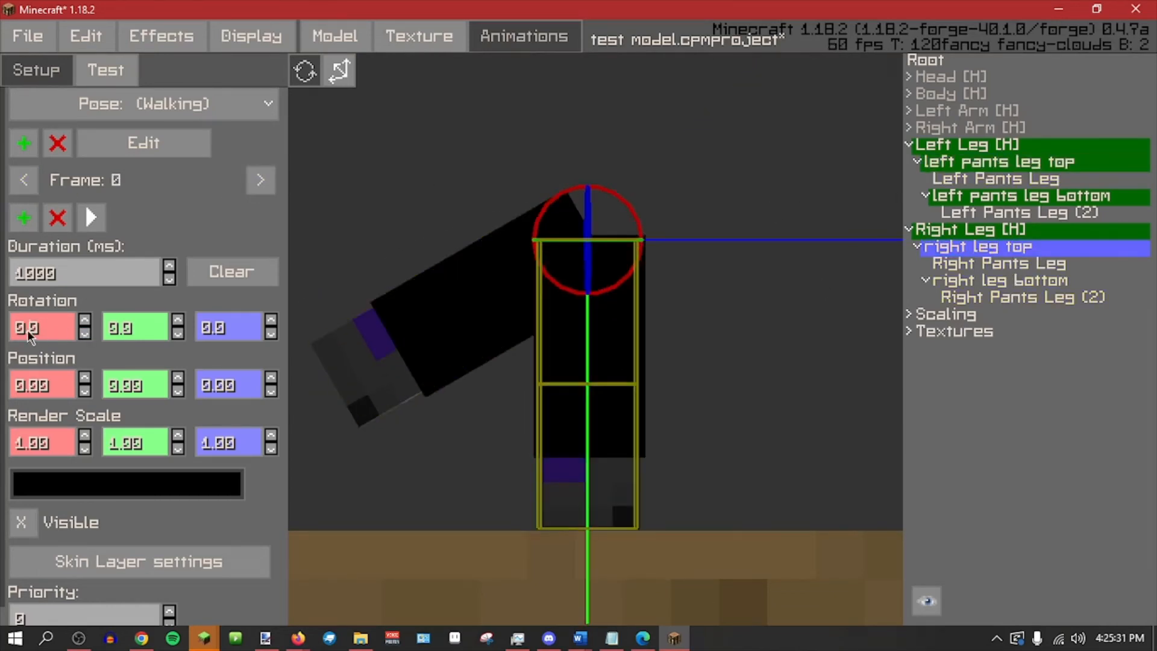
pyautogui.hotkey('ctrl', 'a')
pyautogui.write('45')
pyautogui.click(100, 230)
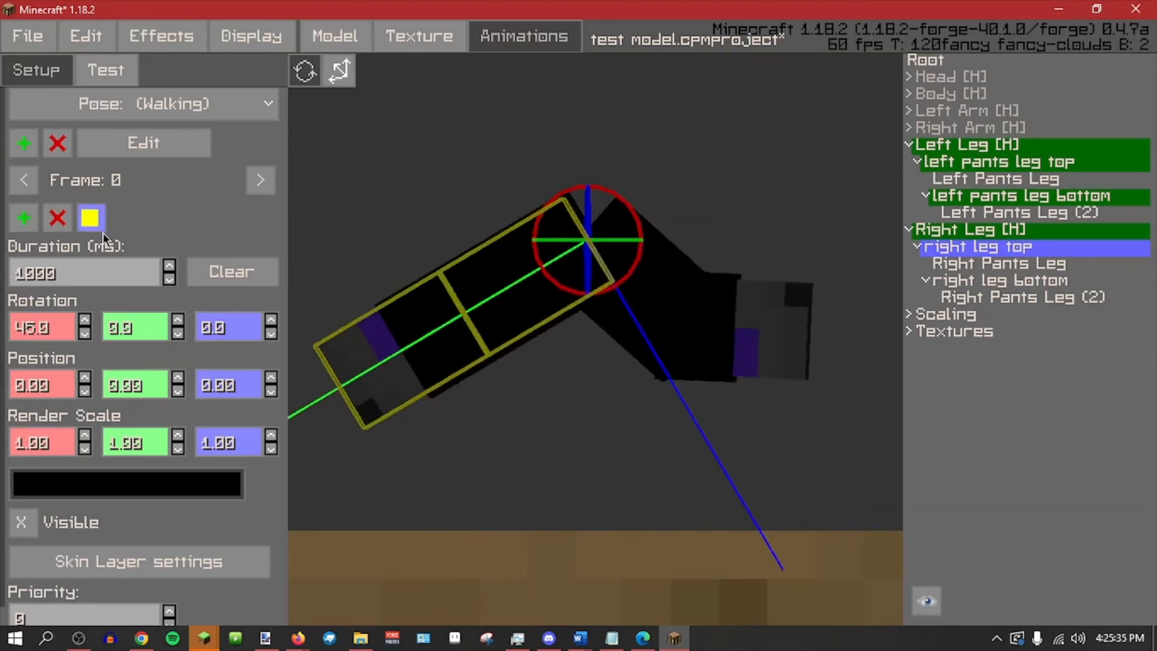
# In frame 0, rotate right leg bottom to 40 on X, matching left pants leg bottom in frame 2.
pyautogui.click(1006, 195)
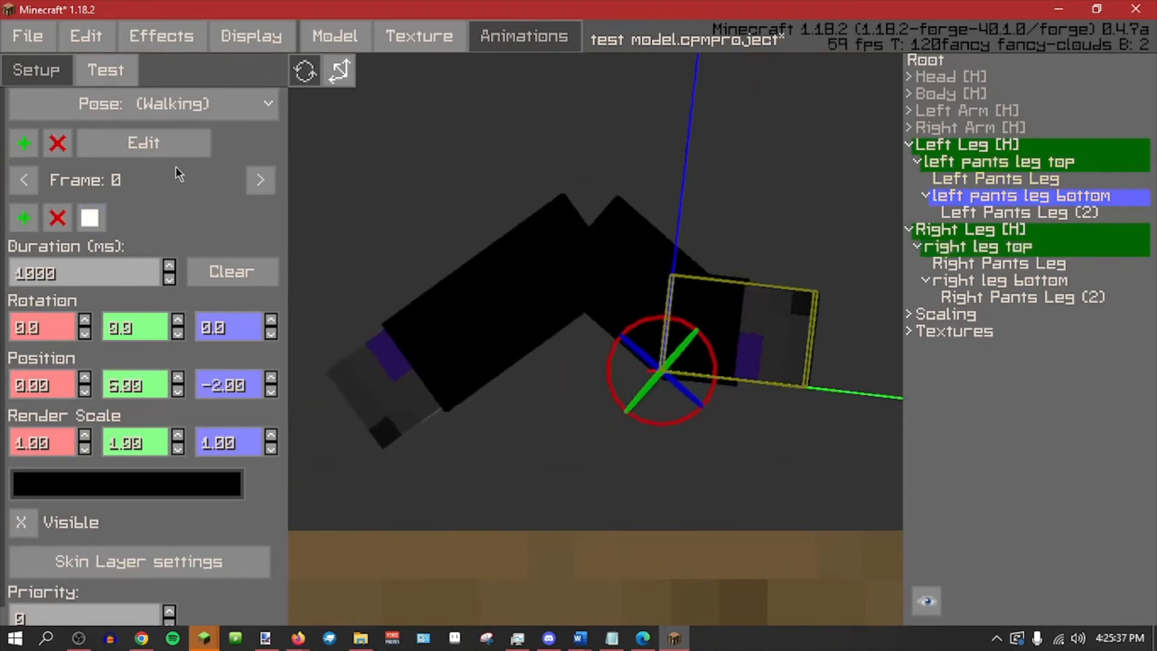
pyautogui.click(260, 180)
pyautogui.click(260, 179)
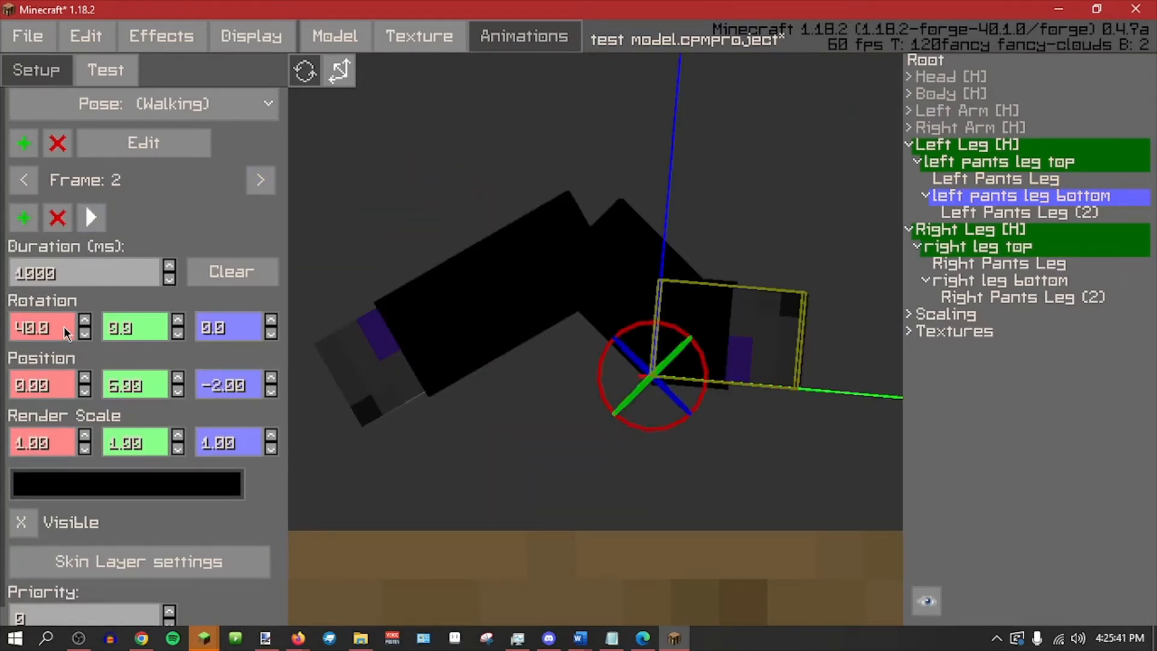
pyautogui.click(261, 180)
pyautogui.click(260, 179)
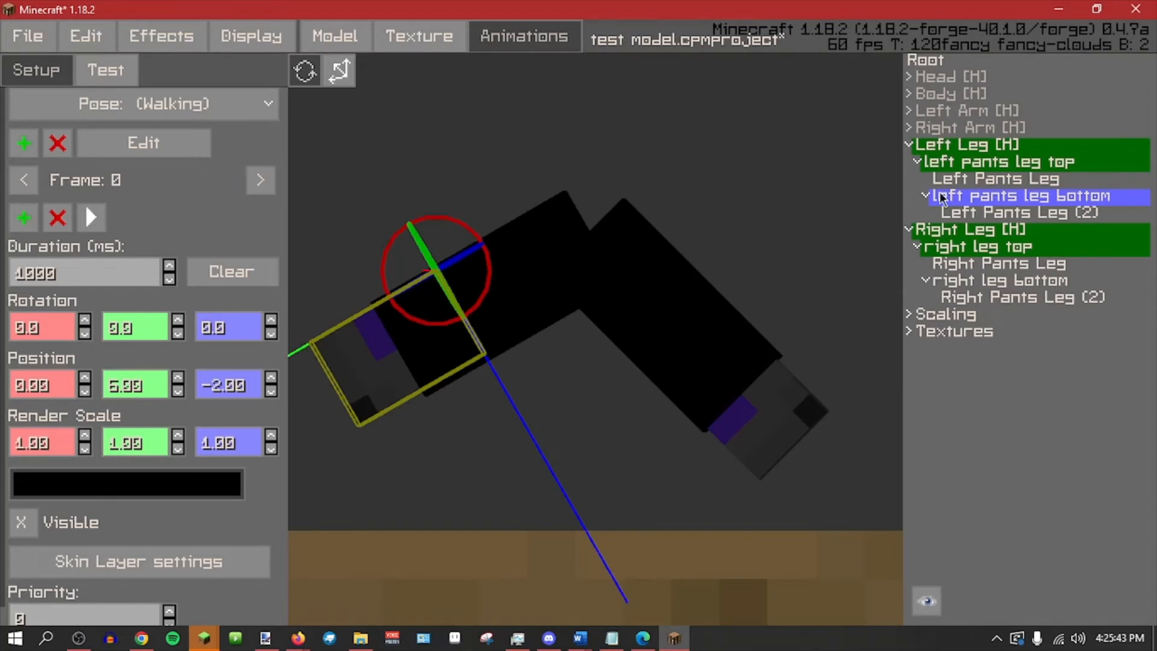
pyautogui.click(1004, 281)
pyautogui.click(49, 332)
pyautogui.write('40')
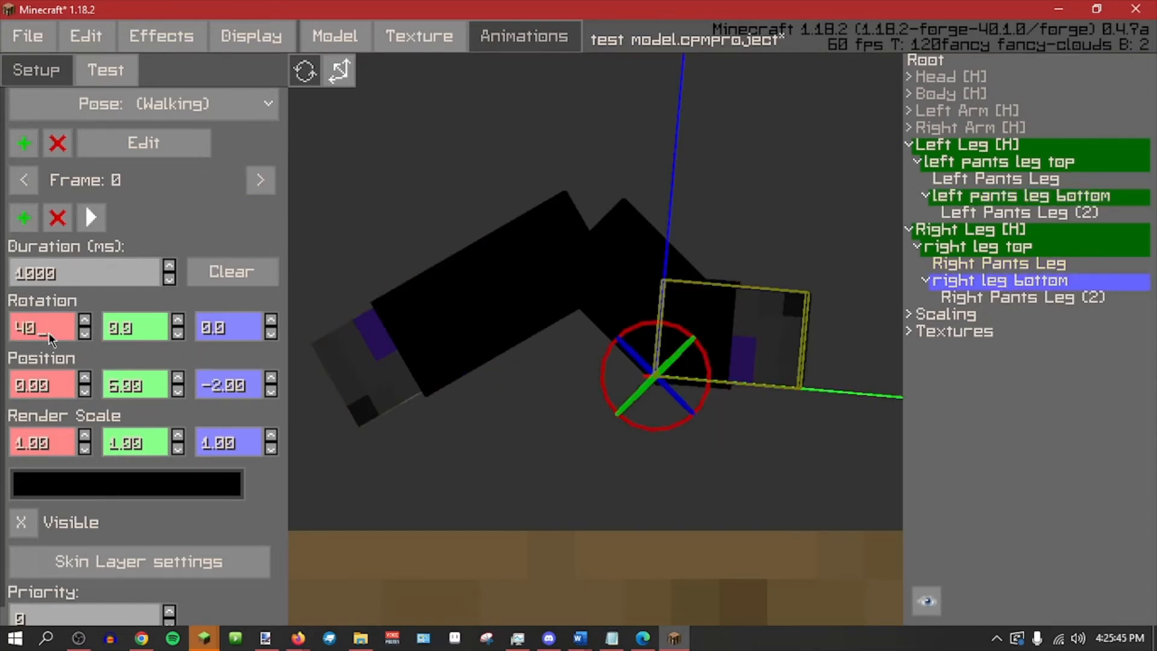
# Try rotating right leg bottom to 5 on X in frame 1.
pyautogui.click(1029, 195)
pyautogui.click(25, 181)
pyautogui.click(25, 180)
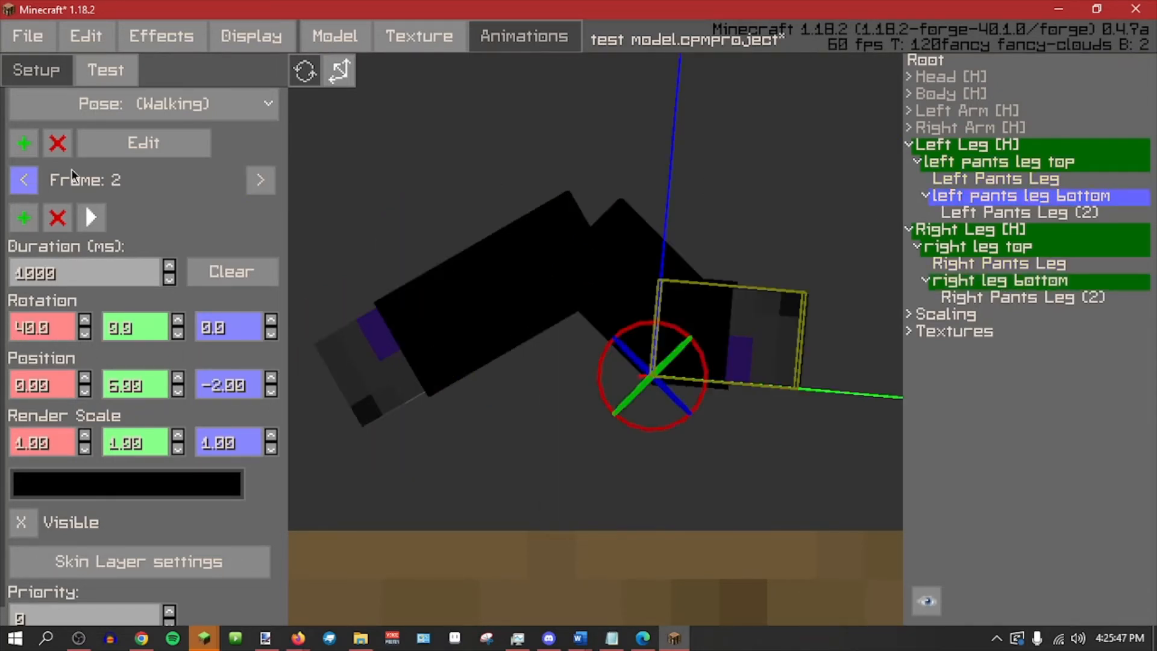
pyautogui.click(254, 174)
pyautogui.click(1004, 281)
pyautogui.click(260, 180)
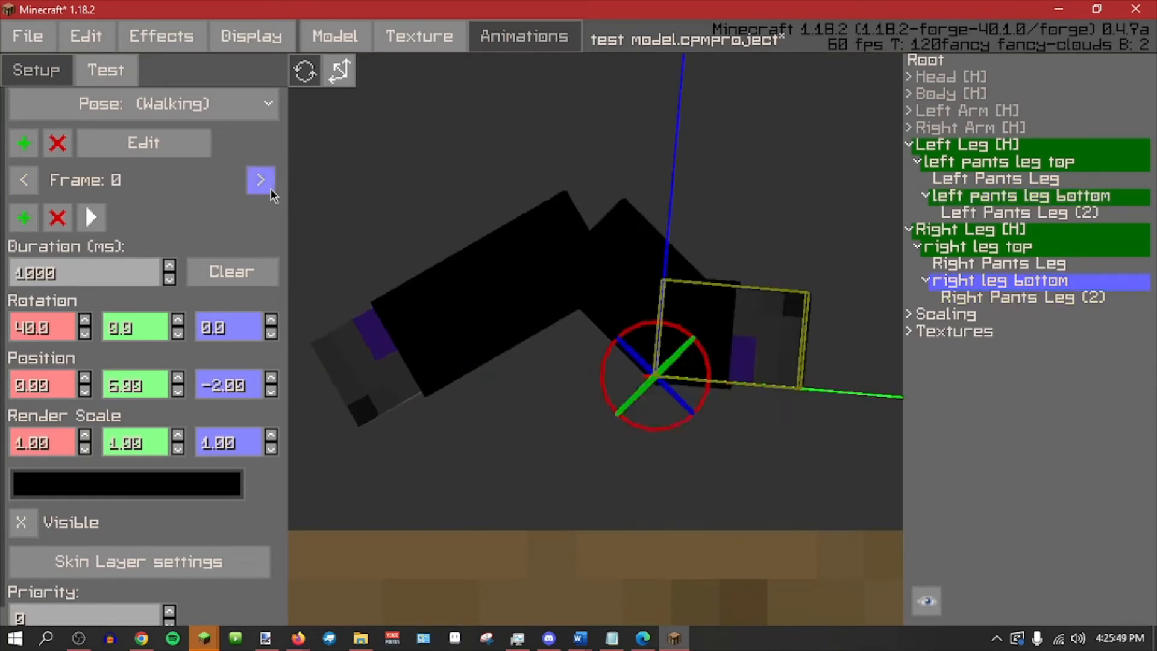
pyautogui.click(260, 179)
pyautogui.click(11, 327)
pyautogui.write('5')
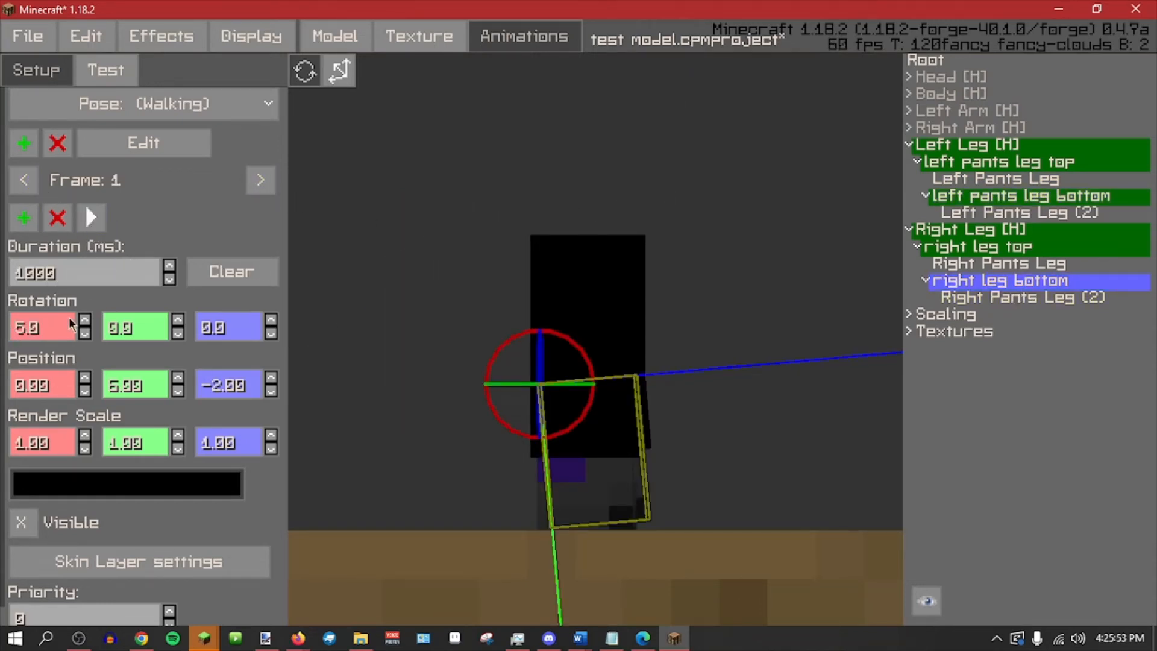
pyautogui.click(27, 181)
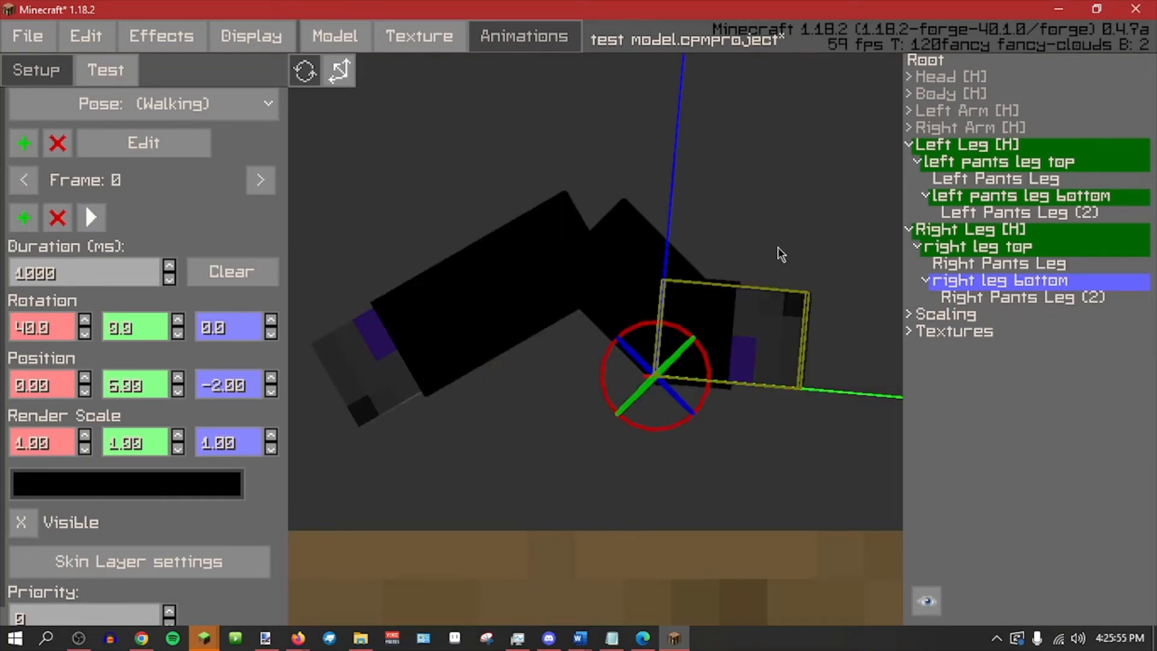
# In frame 1, rotate right leg top to 290 on X, matching left pants leg top in frame 3.
pyautogui.click(260, 181)
pyautogui.click(964, 246)
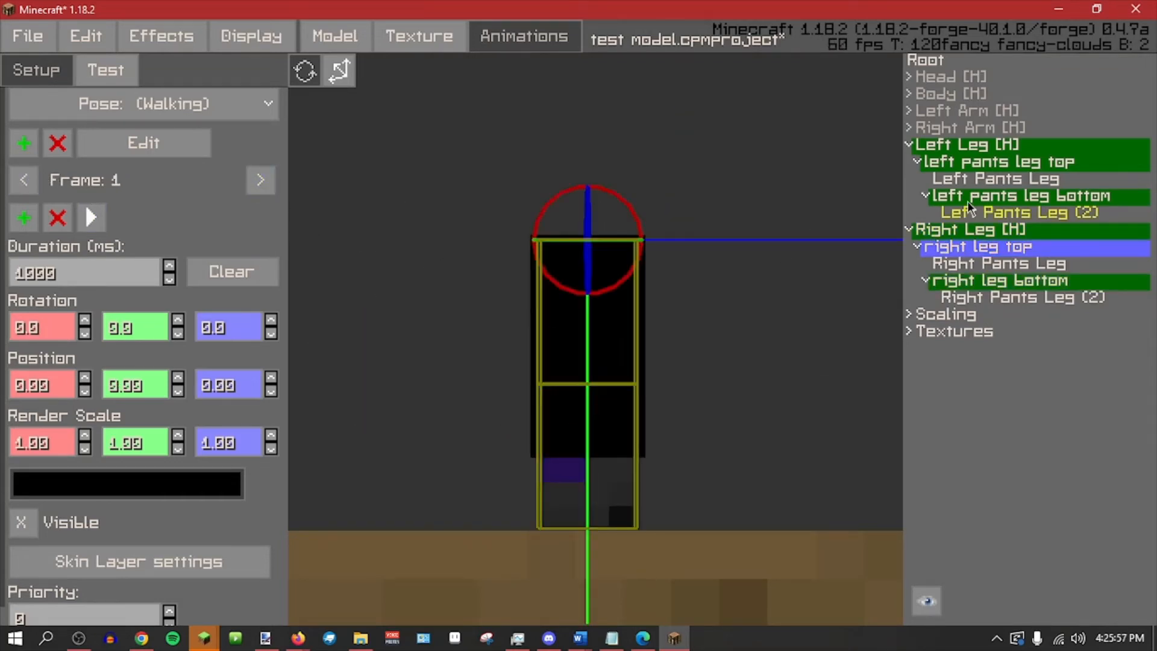
pyautogui.click(959, 162)
pyautogui.click(256, 184)
pyautogui.click(256, 185)
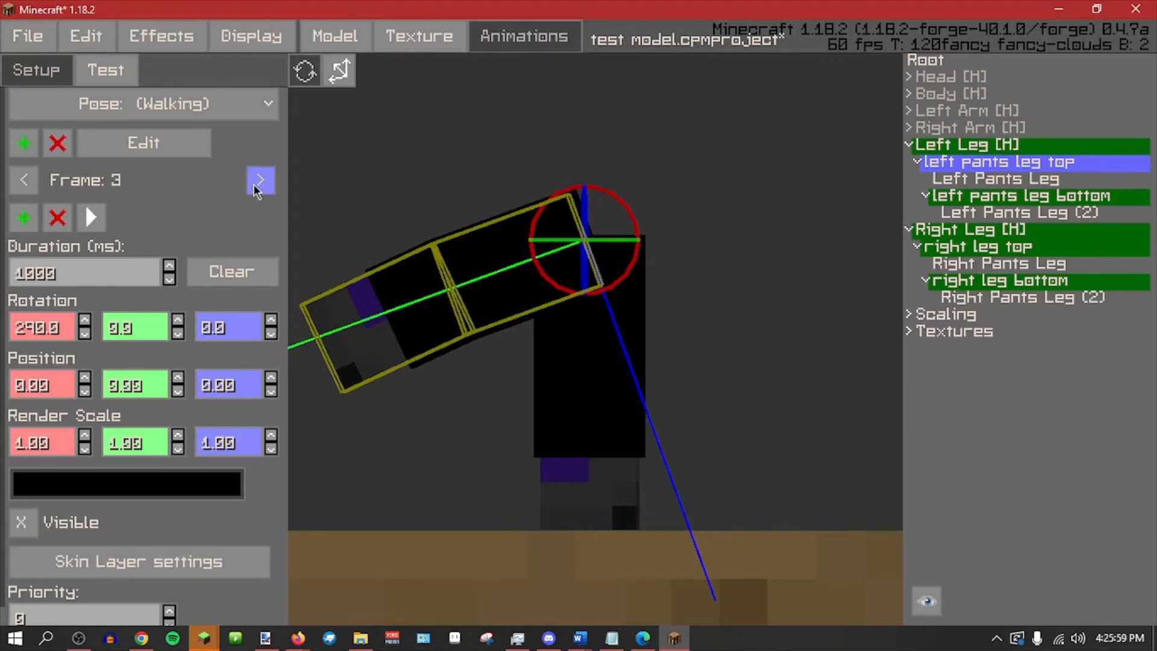
pyautogui.click(260, 181)
pyautogui.click(261, 180)
pyautogui.click(978, 235)
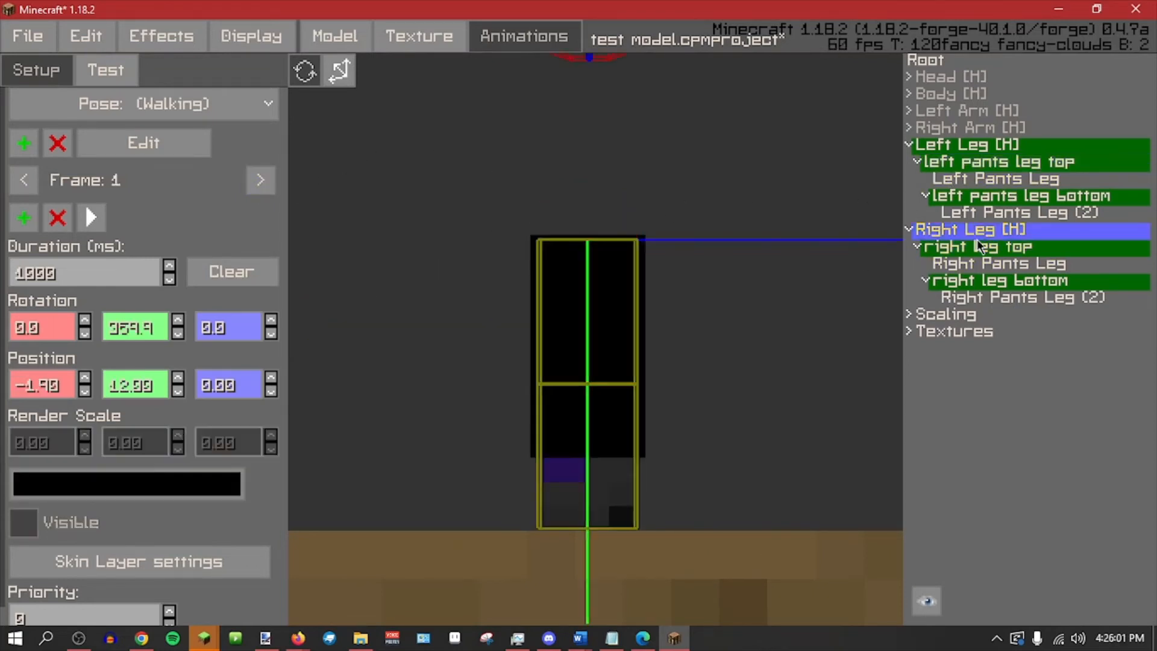
pyautogui.click(988, 247)
pyautogui.press('BackSpace')
pyautogui.press('BackSpace')
pyautogui.press('BackSpace')
pyautogui.write('290')
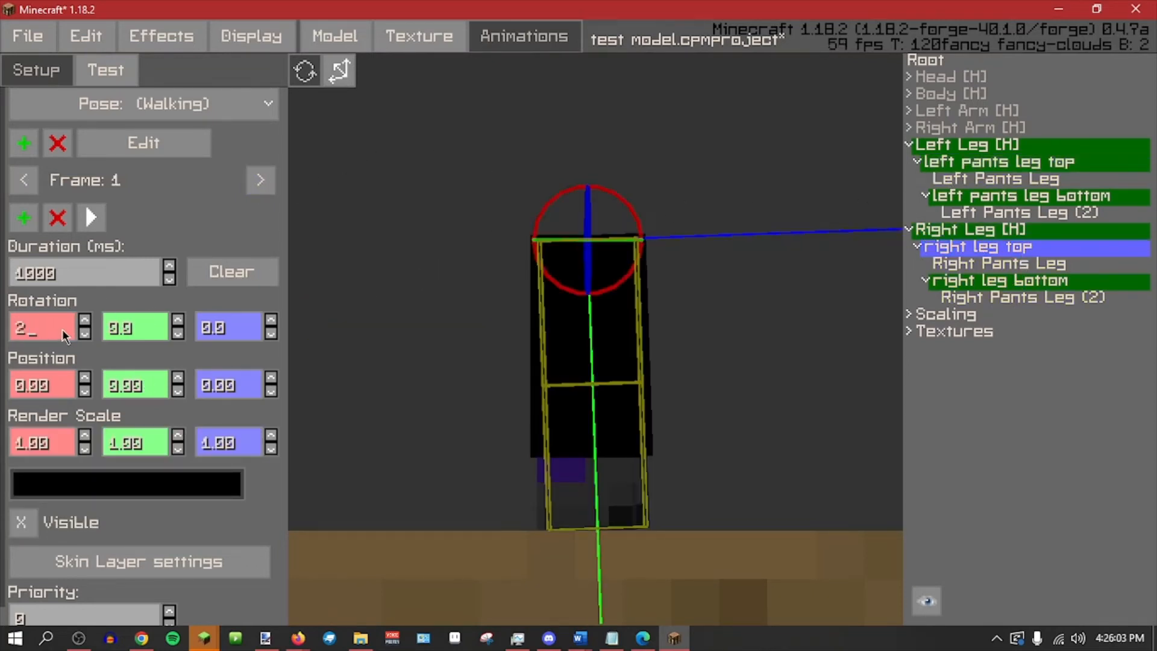
# In frame 1, rotate right leg bottom to 5 on X and play the Walking animation.
pyautogui.click(932, 283)
pyautogui.click(57, 321)
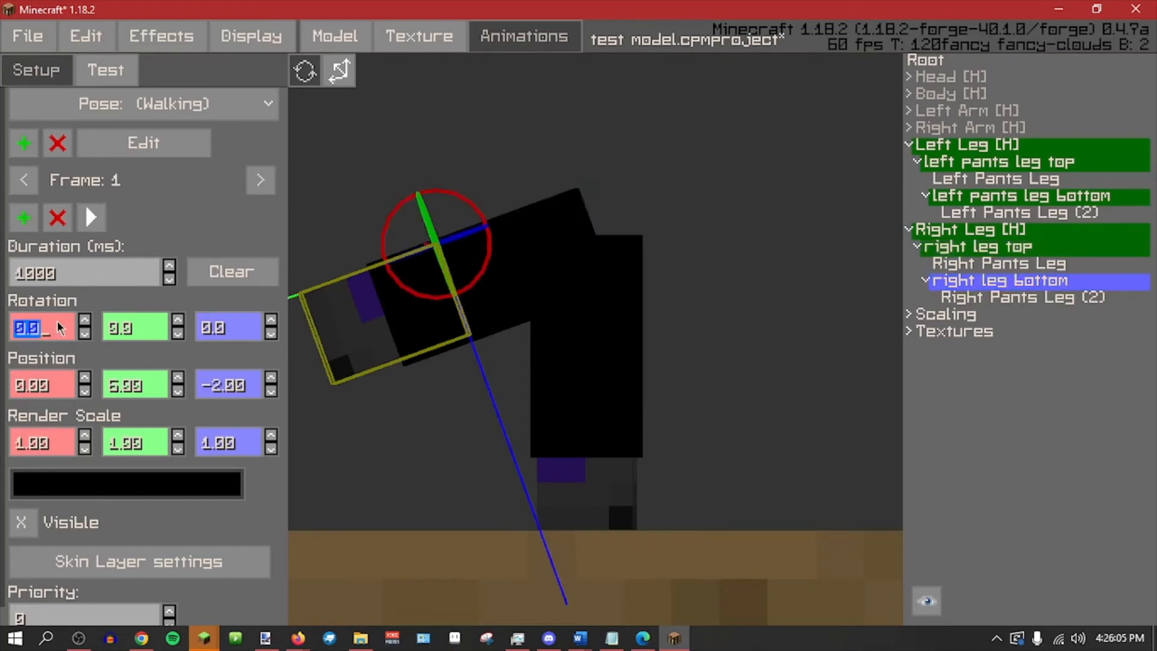
pyautogui.press('BackSpace')
pyautogui.press('BackSpace')
pyautogui.press('BackSpace')
pyautogui.write('5')
pyautogui.click(92, 218)
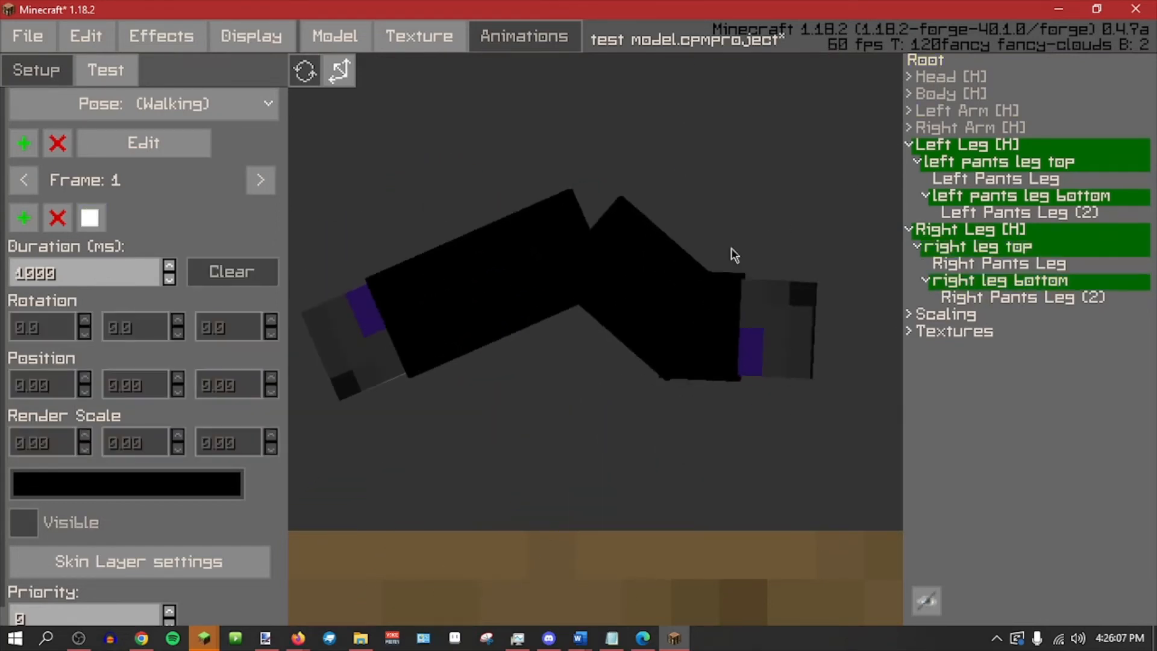
# Show the Body, Left Arm and Right Arm while the animation plays, and save the project.
pyautogui.scroll(-6, 519, 462)
pyautogui.keyDown('shift'); pyautogui.moveTo(471, 481); pyautogui.dragTo(821, 486, button='middle'); pyautogui.keyUp('shift')
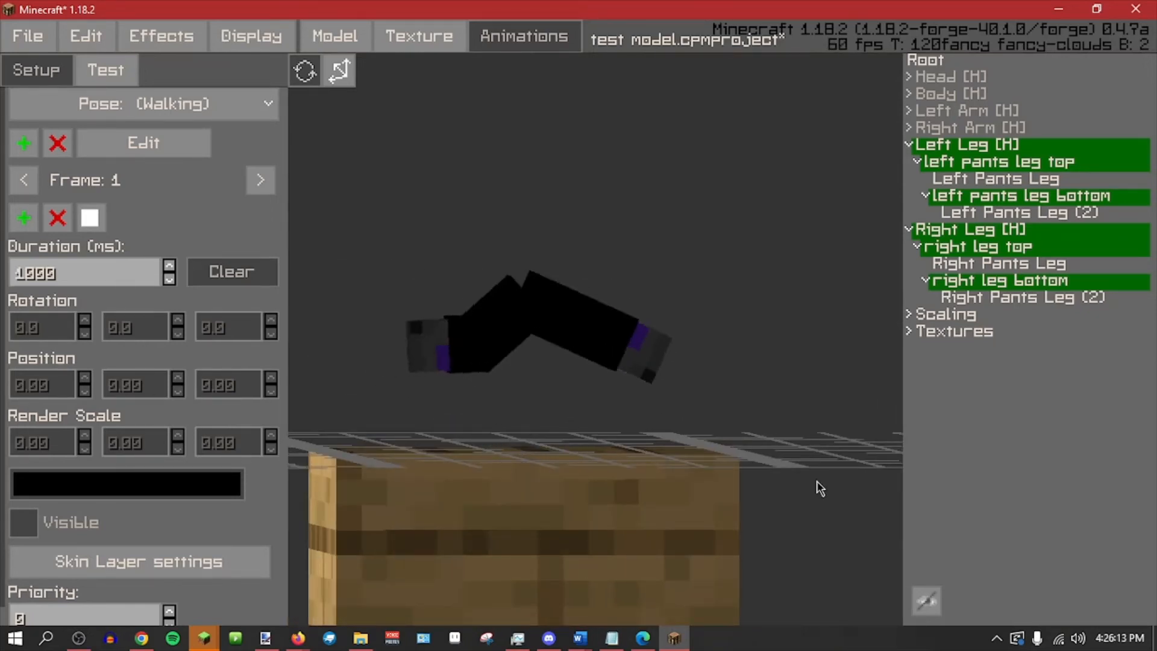
pyautogui.click(989, 94)
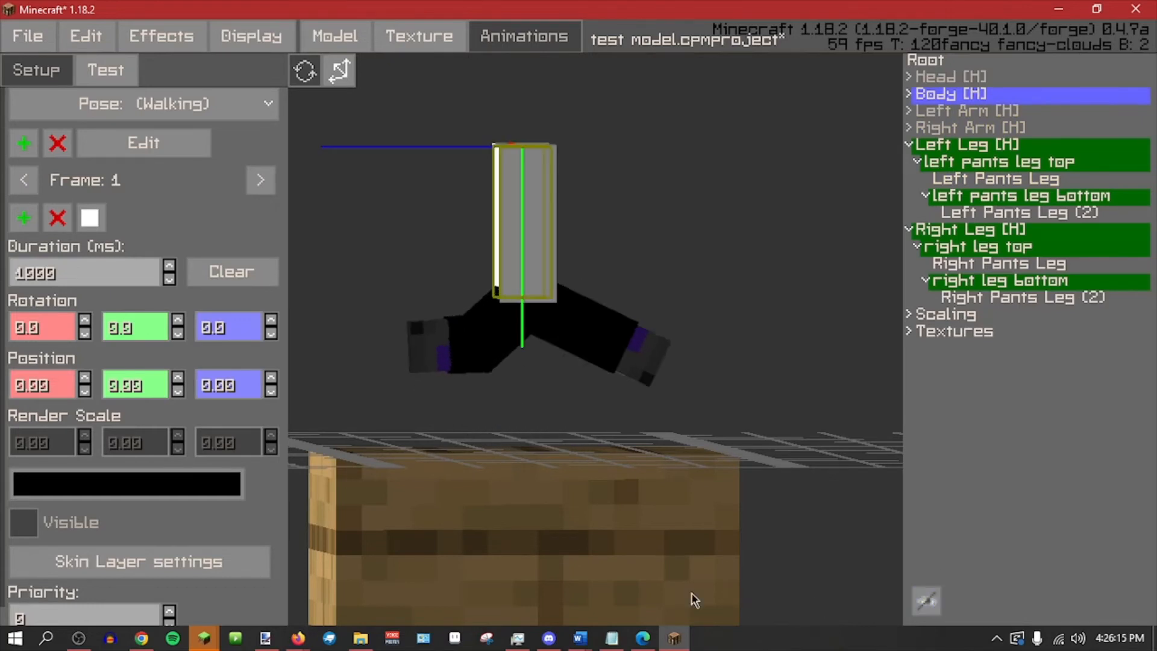
pyautogui.click(649, 225)
pyautogui.moveTo(648, 226); pyautogui.dragTo(652, 239, button='middle')
pyautogui.hotkey('ctrl', 's')
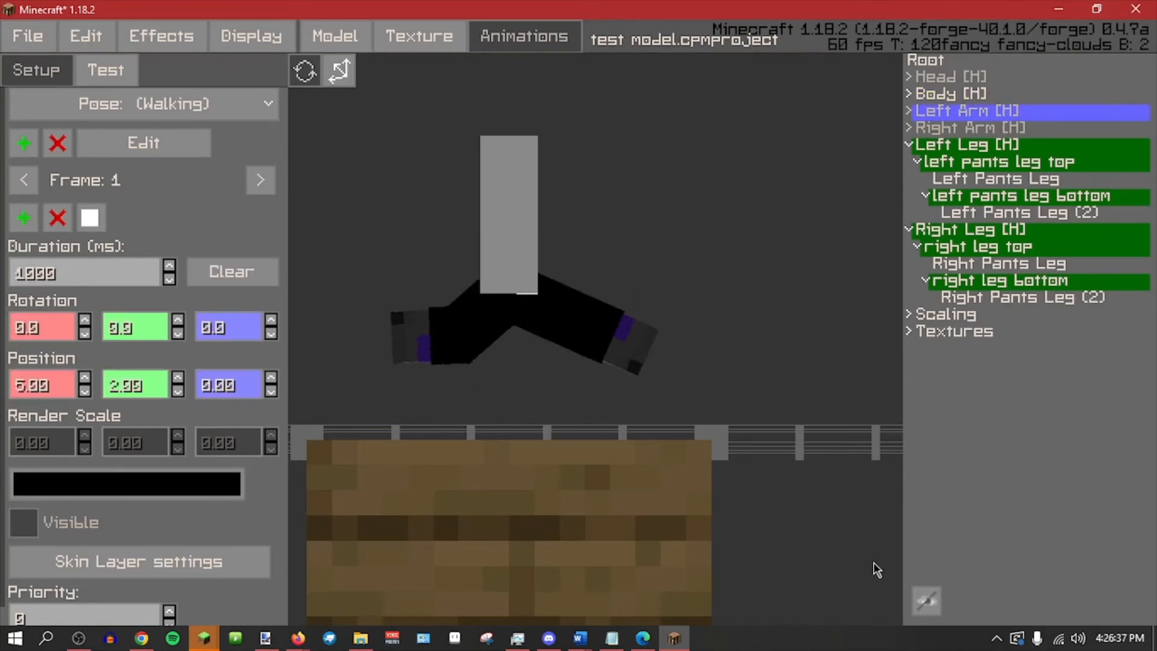
pyautogui.click(933, 128)
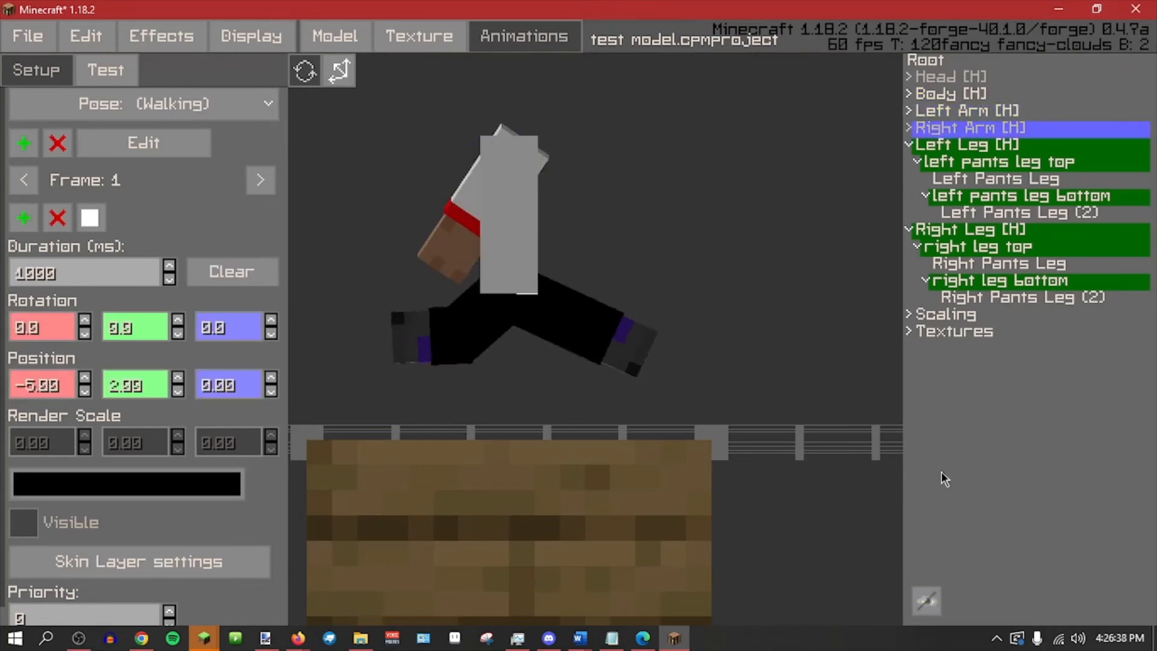
# Stop the preview and, in frame 1, nudge Right Arm's Y rotation slightly and set Left Arm's Y rotation to 359.9.
pyautogui.click(90, 217)
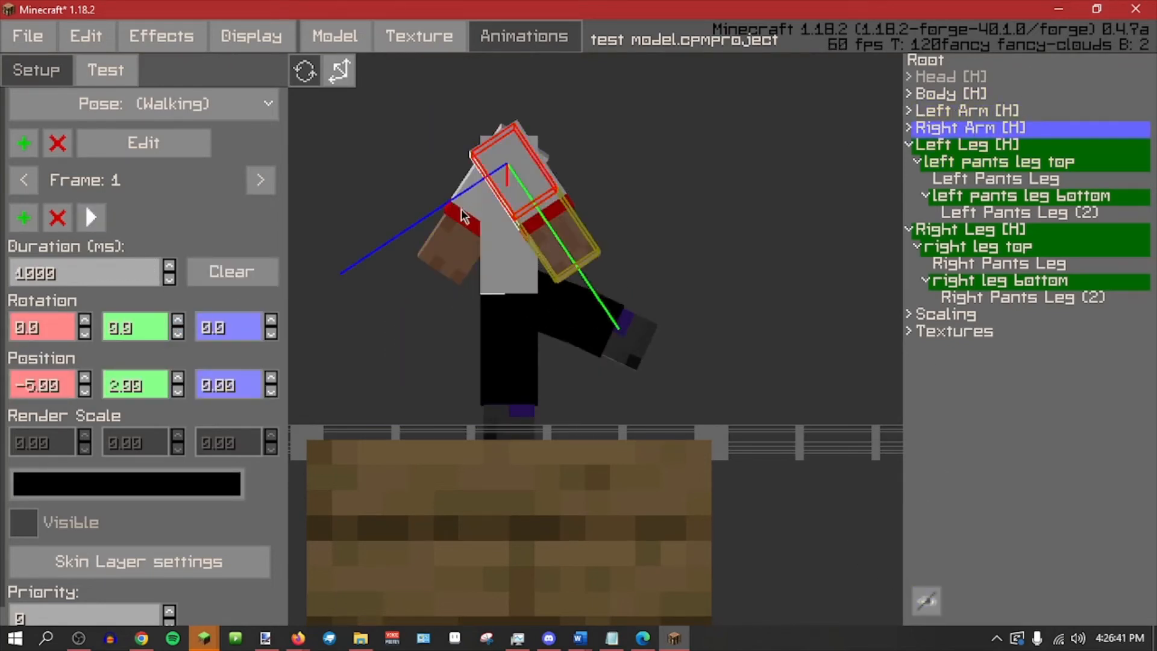
pyautogui.click(175, 321)
pyautogui.click(924, 109)
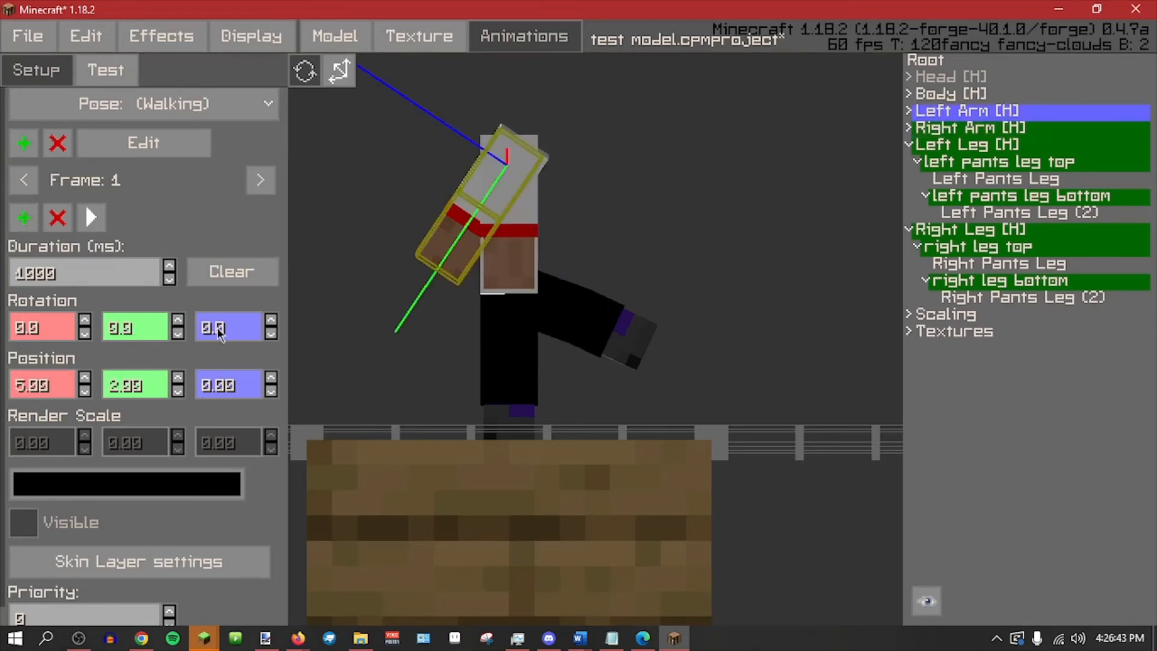
pyautogui.click(175, 331)
# View the model's arms from the side and expand the Right Arm and Left Arm groups.
pyautogui.moveTo(732, 452); pyautogui.dragTo(515, 447, button='middle')
pyautogui.scroll(3, 524, 437)
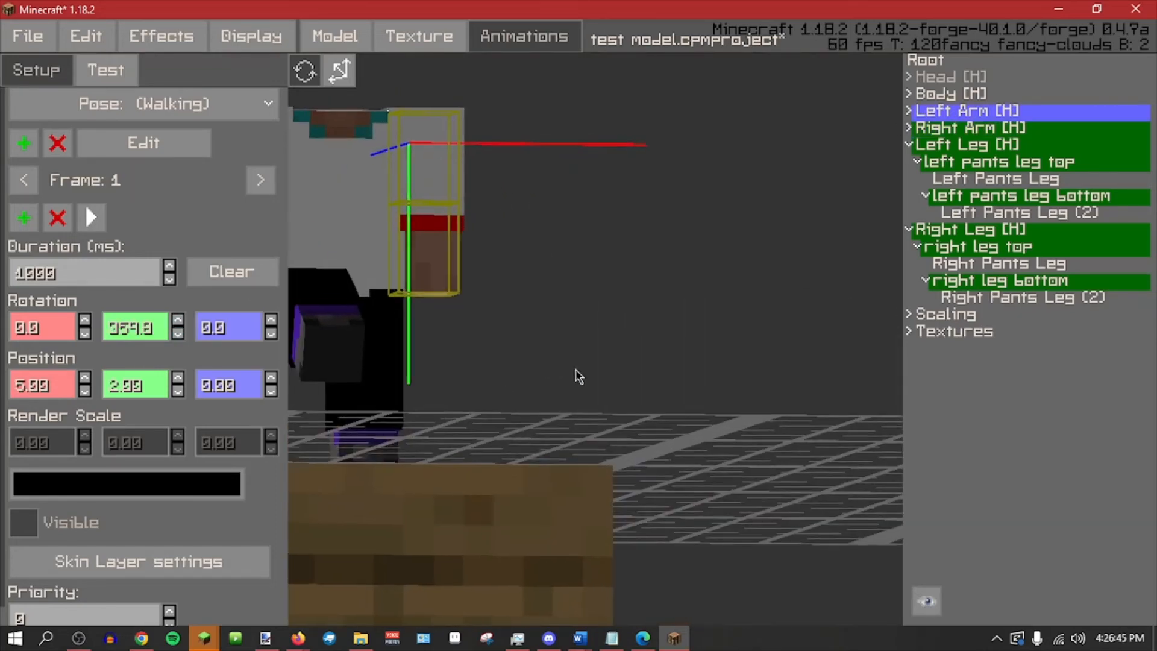
pyautogui.moveTo(576, 378); pyautogui.dragTo(530, 382, button='middle')
pyautogui.click(906, 128)
pyautogui.click(908, 110)
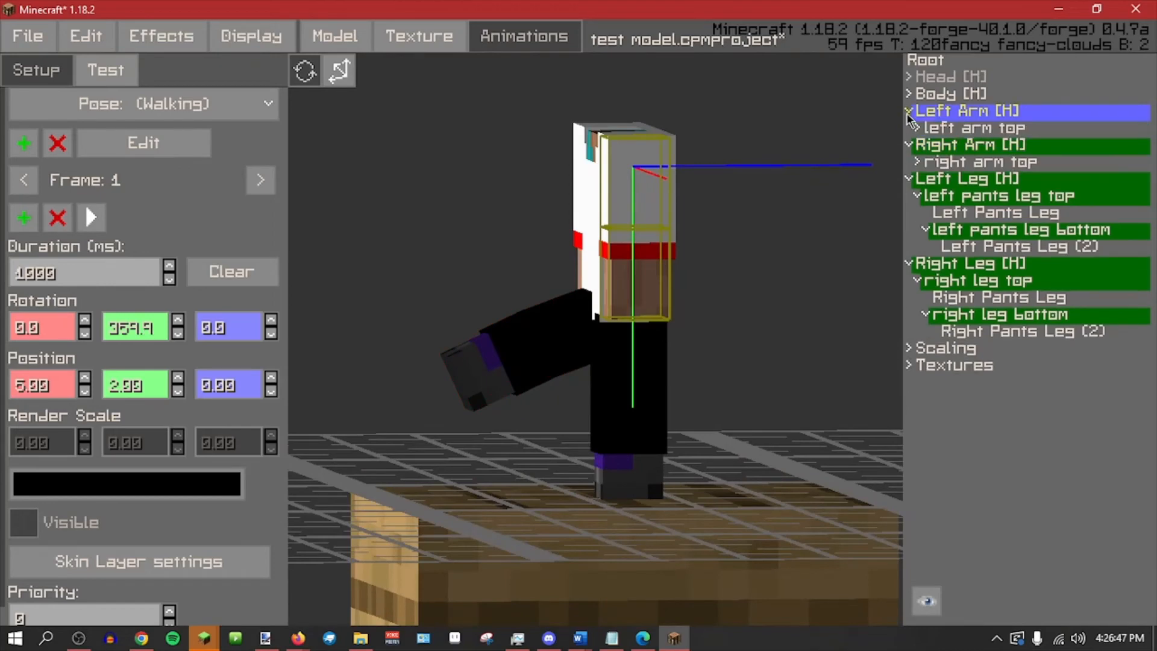
# Collapse the Left Leg group and expand the top and bottom parts of both arms in the model tree.
pyautogui.click(911, 179)
pyautogui.click(916, 161)
pyautogui.click(916, 129)
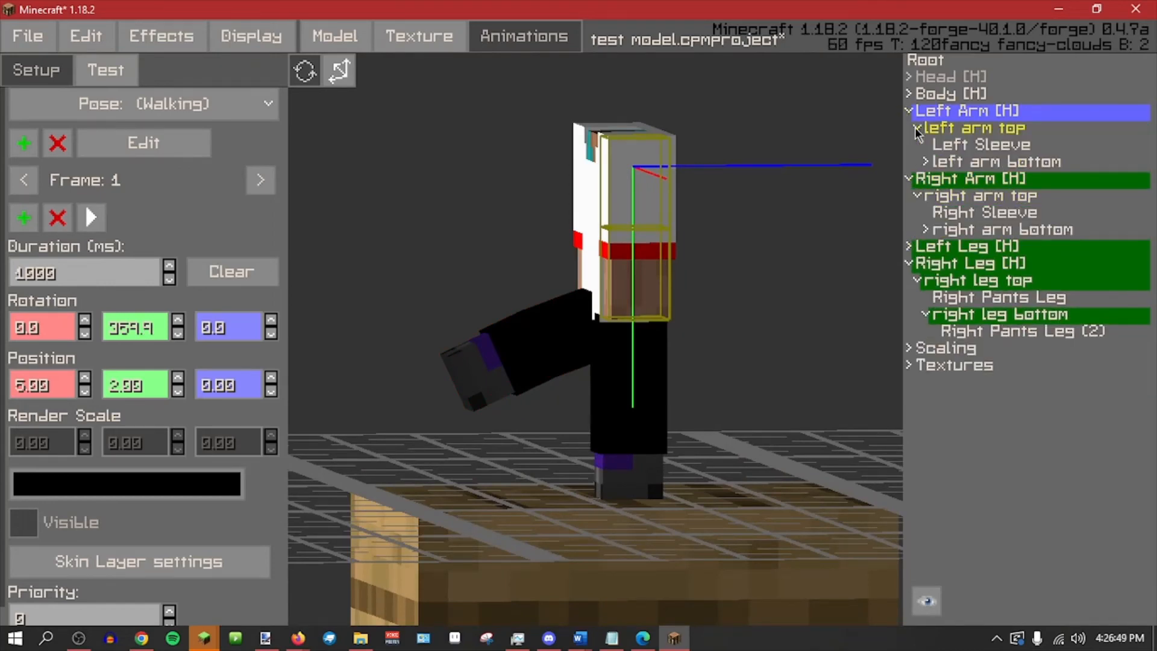
pyautogui.click(926, 231)
pyautogui.click(927, 163)
# In frame 1, rotate left arm top forward to 310 on X.
pyautogui.click(956, 131)
pyautogui.scroll(2, 738, 258)
pyautogui.moveTo(746, 256); pyautogui.dragTo(677, 318, button='middle')
pyautogui.click(1004, 314)
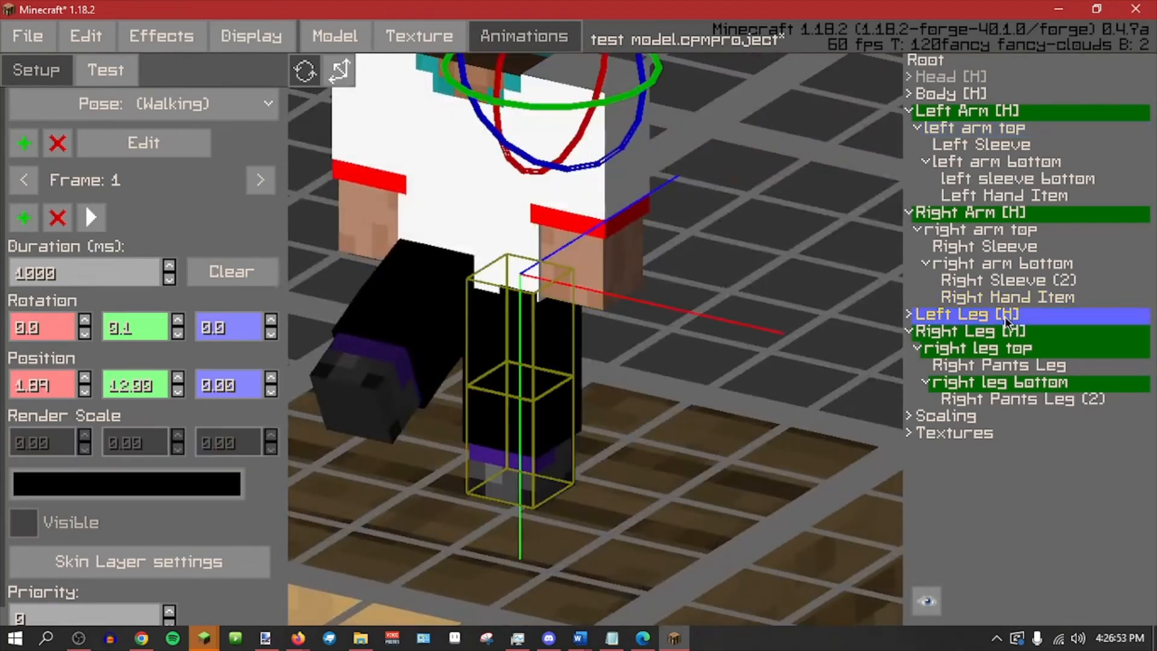
pyautogui.click(984, 213)
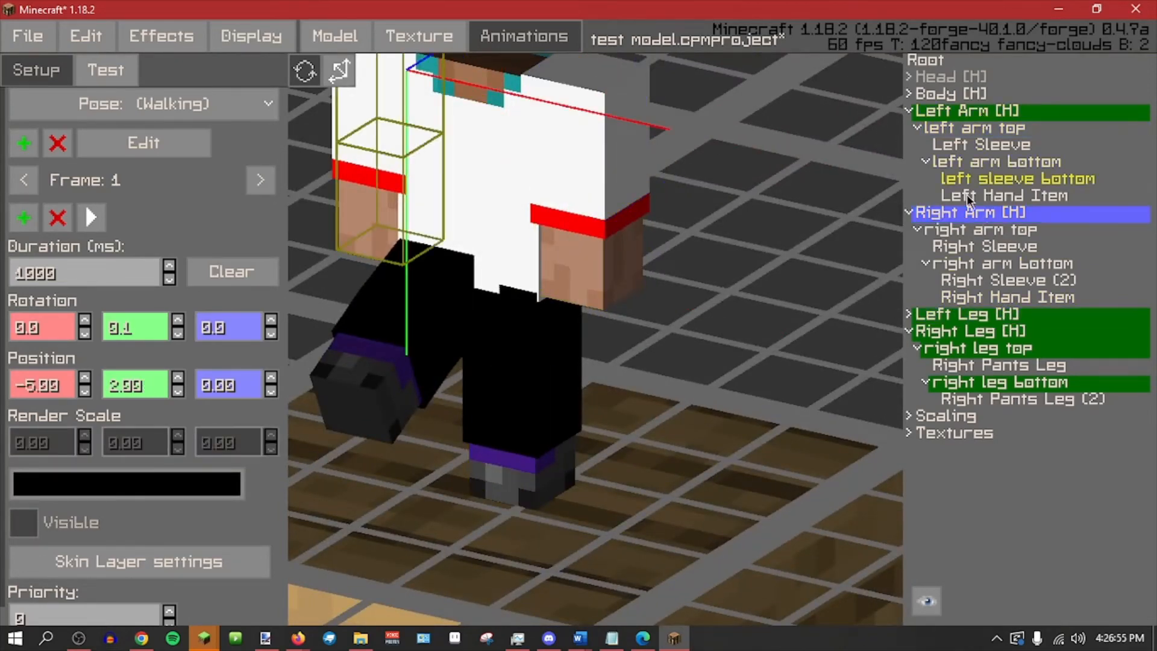
pyautogui.click(964, 355)
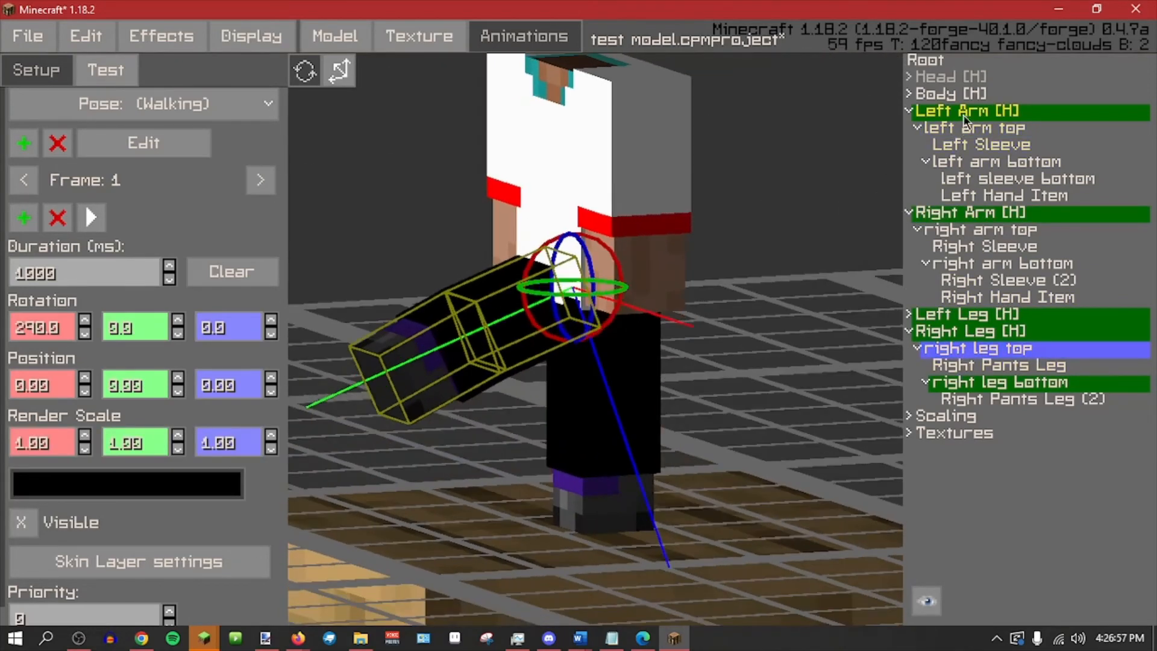
pyautogui.click(979, 127)
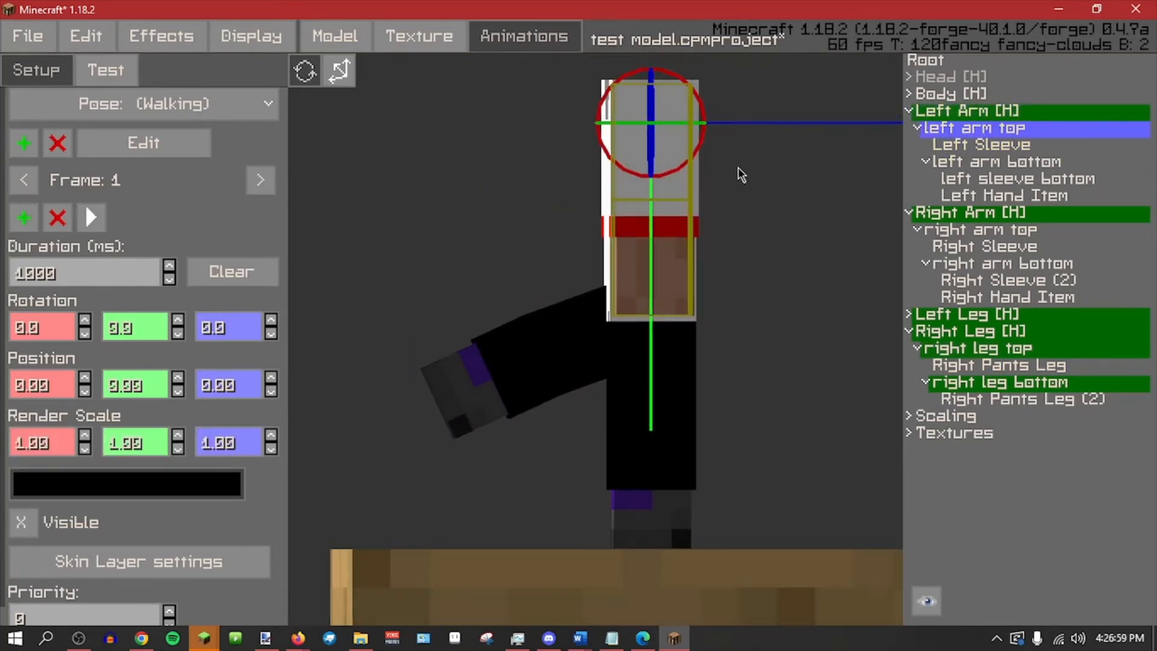
pyautogui.moveTo(687, 160); pyautogui.dragTo(534, 186)
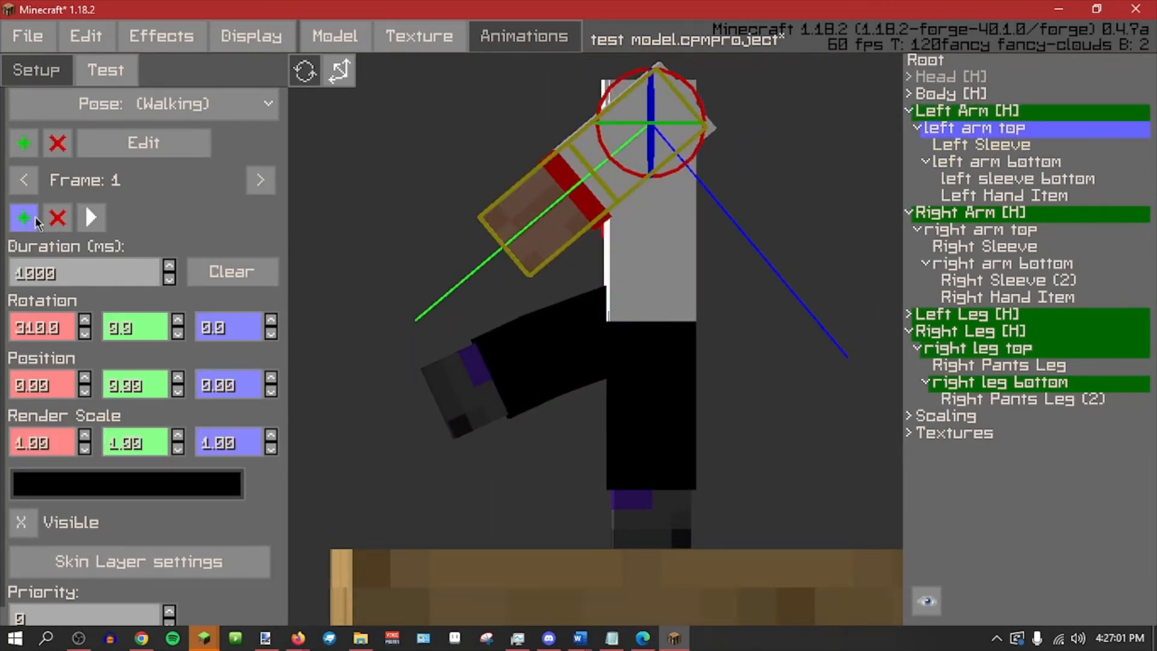
pyautogui.moveTo(491, 287); pyautogui.dragTo(471, 277, button='middle')
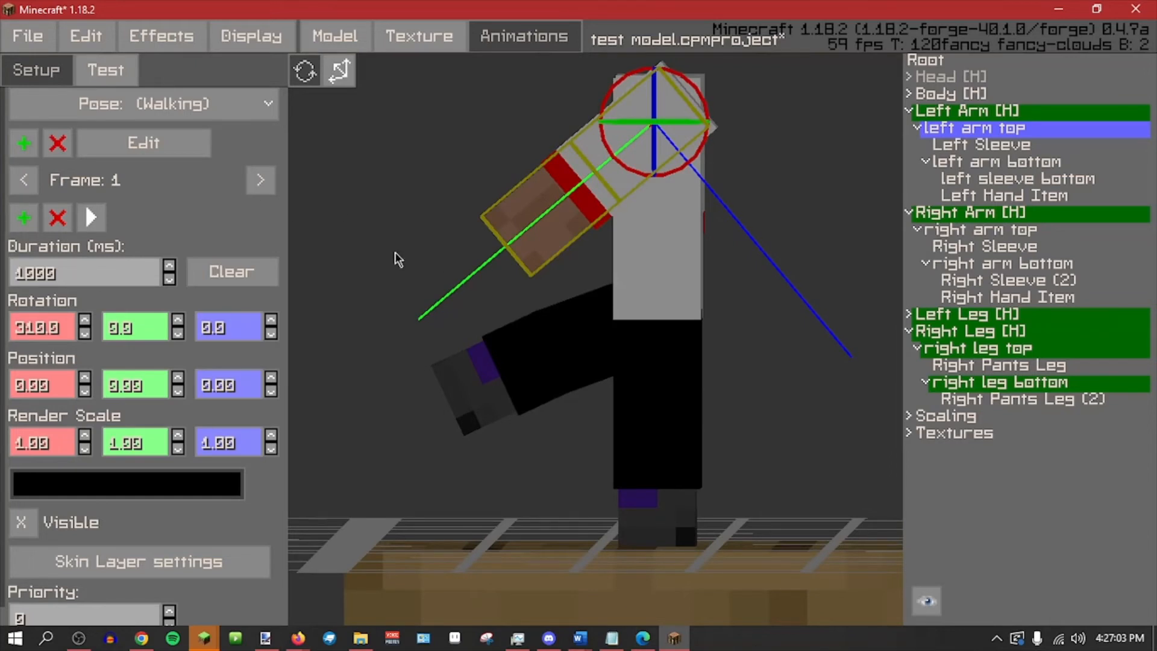
# In frame 2, try rotating left arm top freehand to about 323 on X.
pyautogui.click(261, 179)
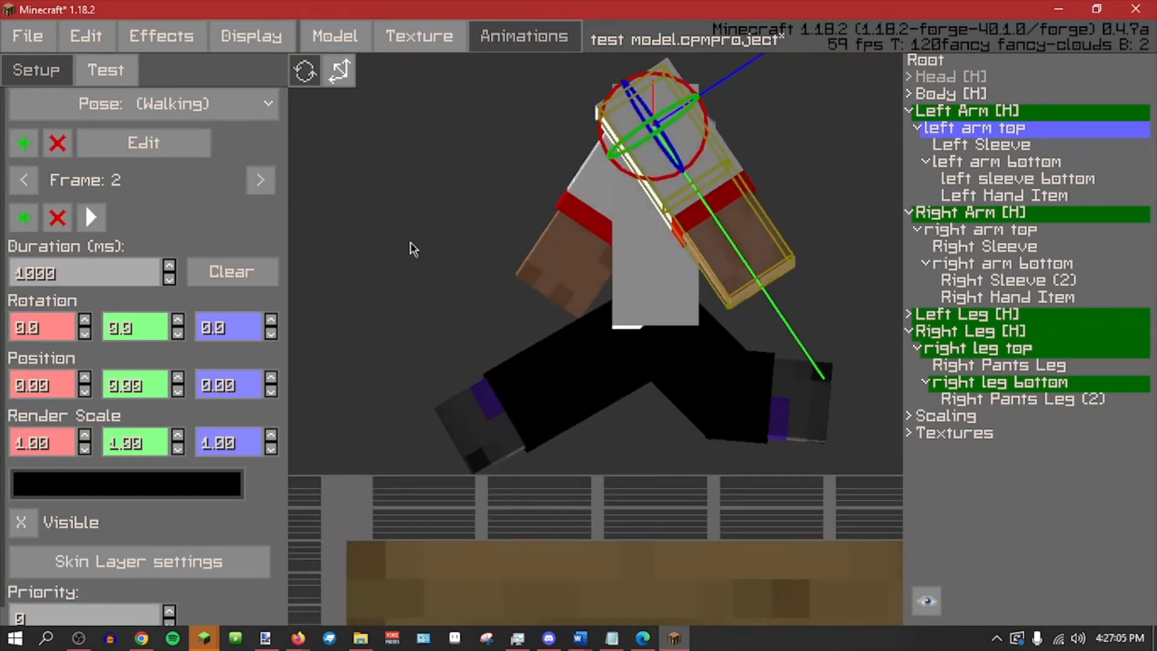
pyautogui.click(263, 188)
pyautogui.click(265, 189)
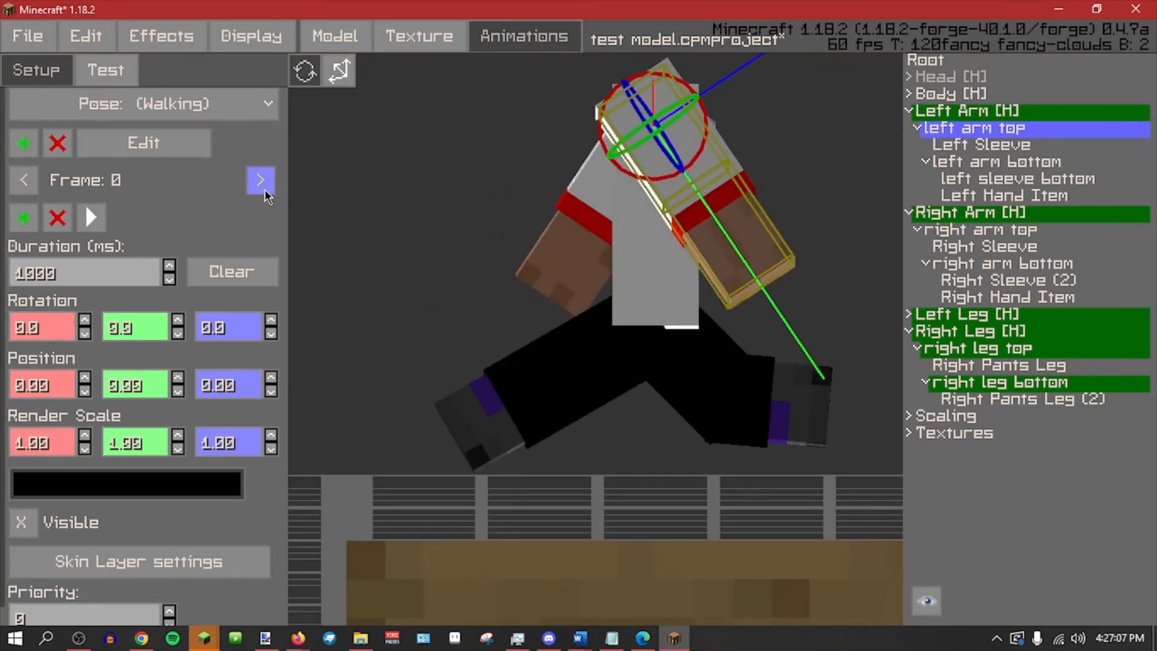
pyautogui.click(265, 189)
pyautogui.click(265, 189)
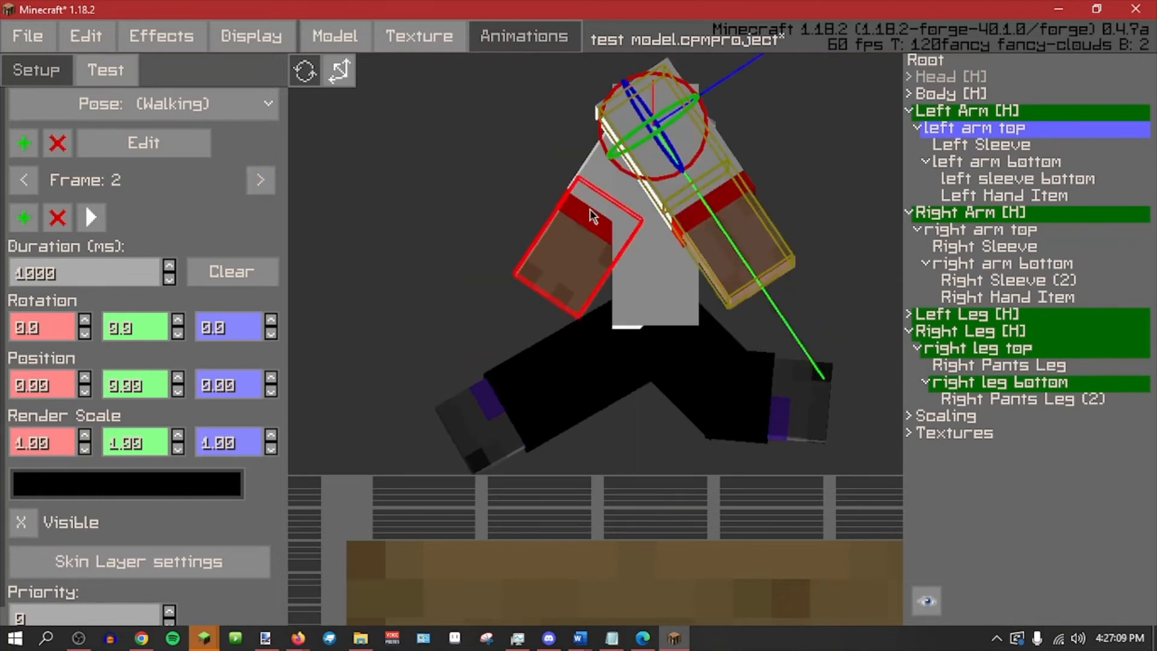
pyautogui.moveTo(640, 181); pyautogui.dragTo(599, 169)
pyautogui.moveTo(580, 240); pyautogui.dragTo(588, 230, button='middle')
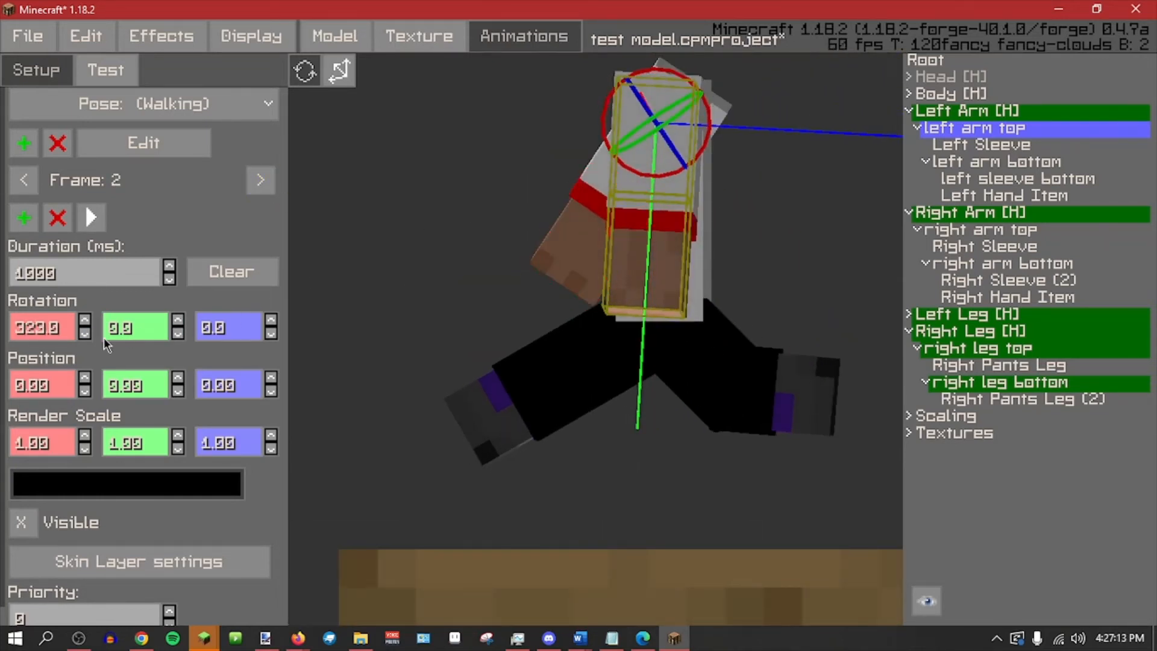
# Try X rotations of 0 and 324 for left arm top in frame 2, and discard that part's rotation.
pyautogui.write('452945')
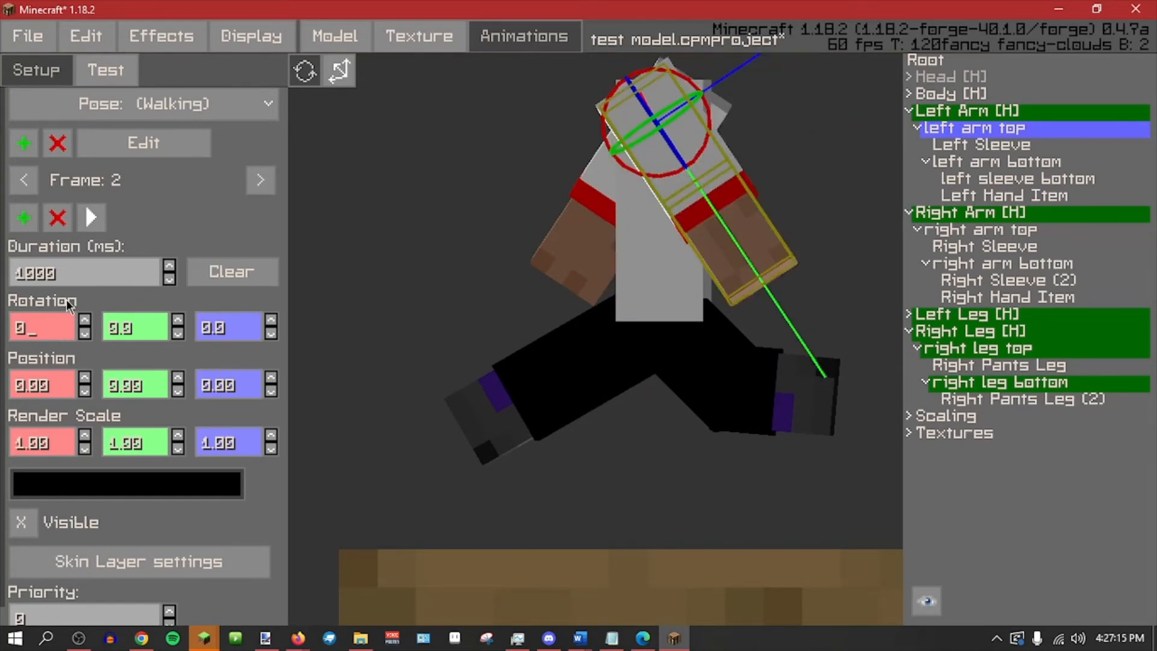
pyautogui.write('0')
pyautogui.keyDown('shift'); pyautogui.click(81, 332); pyautogui.keyUp('shift')
pyautogui.keyDown('shift'); pyautogui.click(81, 332); pyautogui.keyUp('shift')
pyautogui.keyDown('shift'); pyautogui.click(81, 333); pyautogui.keyUp('shift')
pyautogui.keyDown('shift'); pyautogui.click(81, 333); pyautogui.keyUp('shift')
pyautogui.click(86, 320)
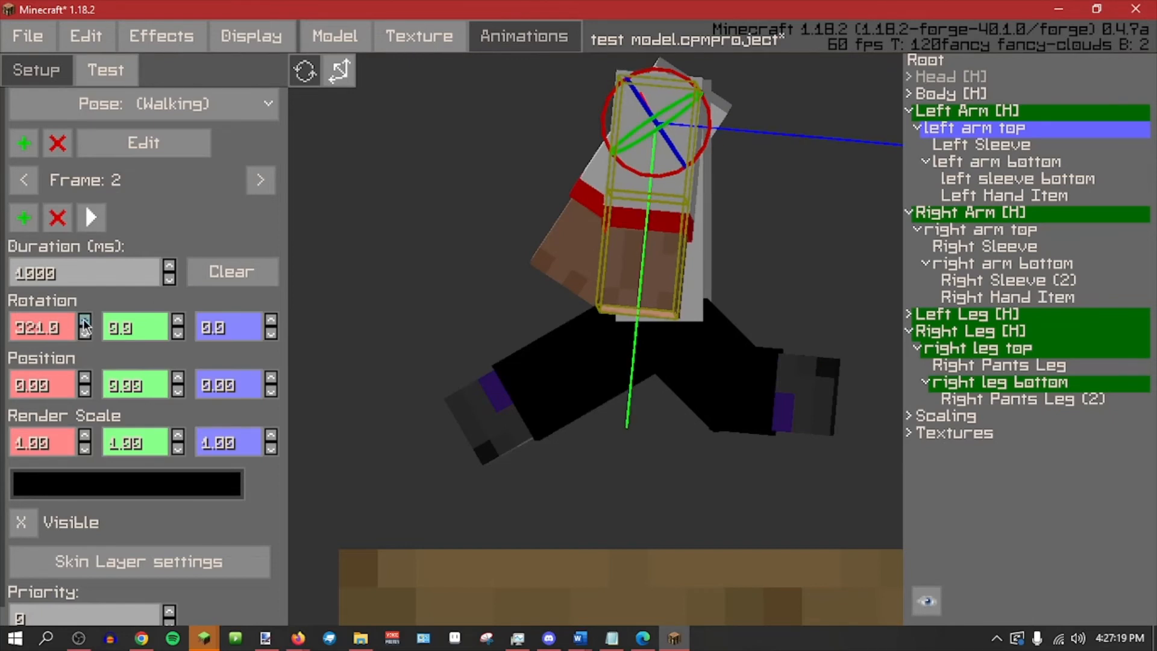
pyautogui.click(85, 319)
pyautogui.click(86, 320)
pyautogui.click(86, 319)
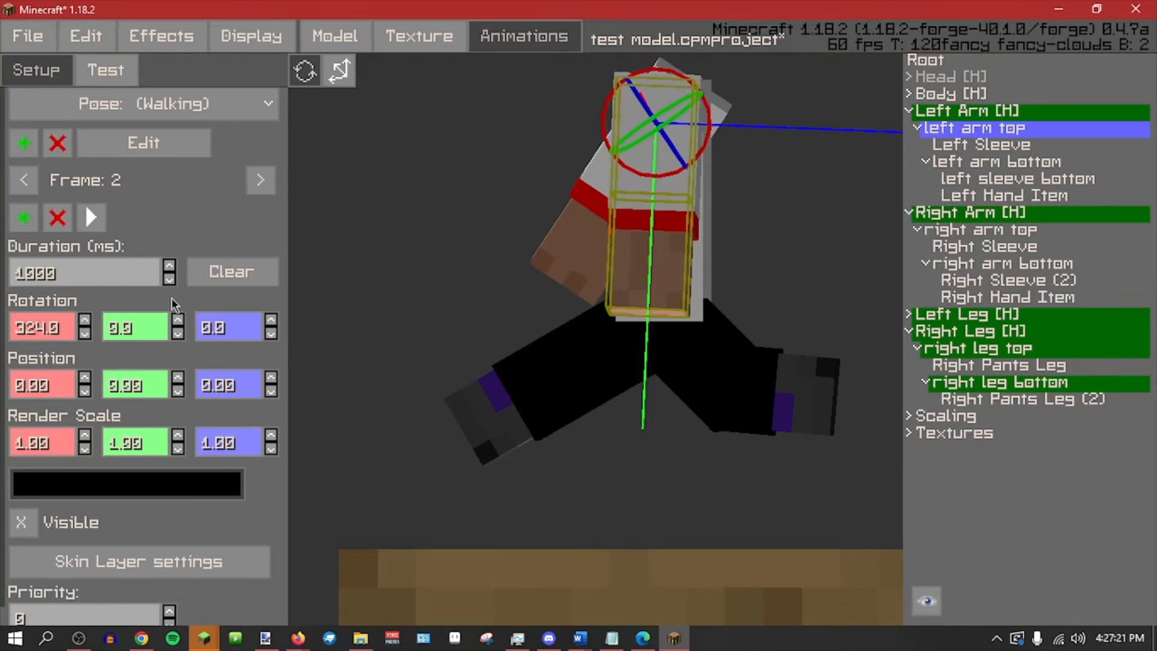
pyautogui.press('Delete')
pyautogui.click(447, 355)
# Set Left Arm's Y rotation to 0.1 in frames 2, 3 and 0.
pyautogui.click(940, 111)
pyautogui.moveTo(603, 229); pyautogui.dragTo(560, 246, button='middle')
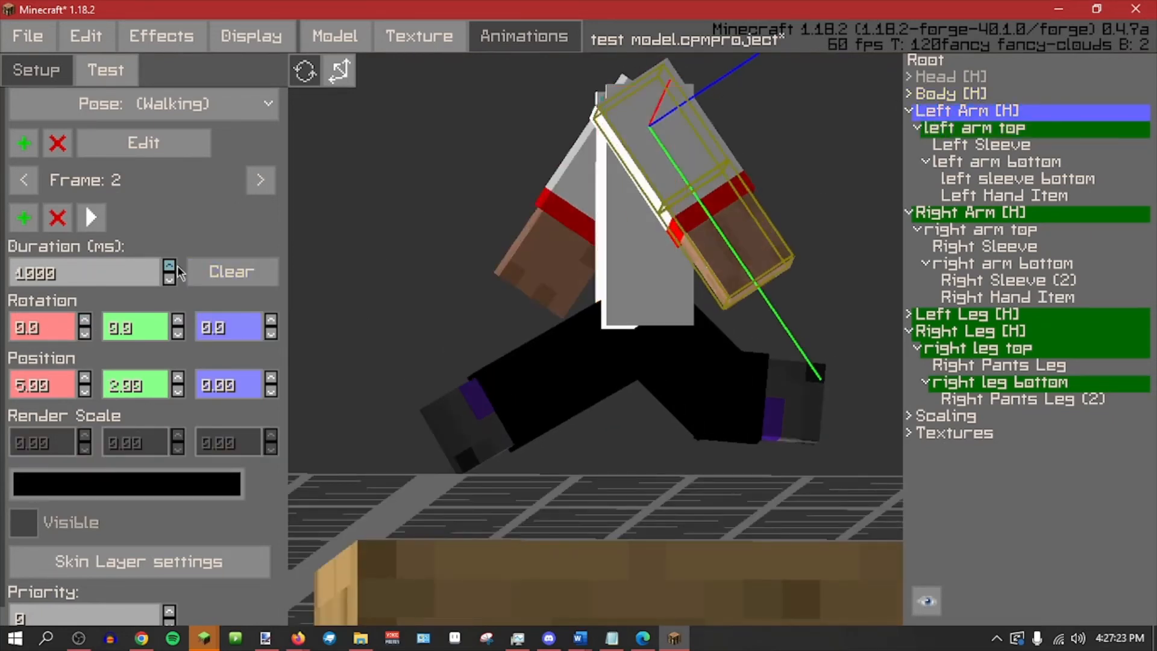
pyautogui.keyDown('ctrl'); pyautogui.click(183, 318); pyautogui.keyUp('ctrl')
pyautogui.click(258, 182)
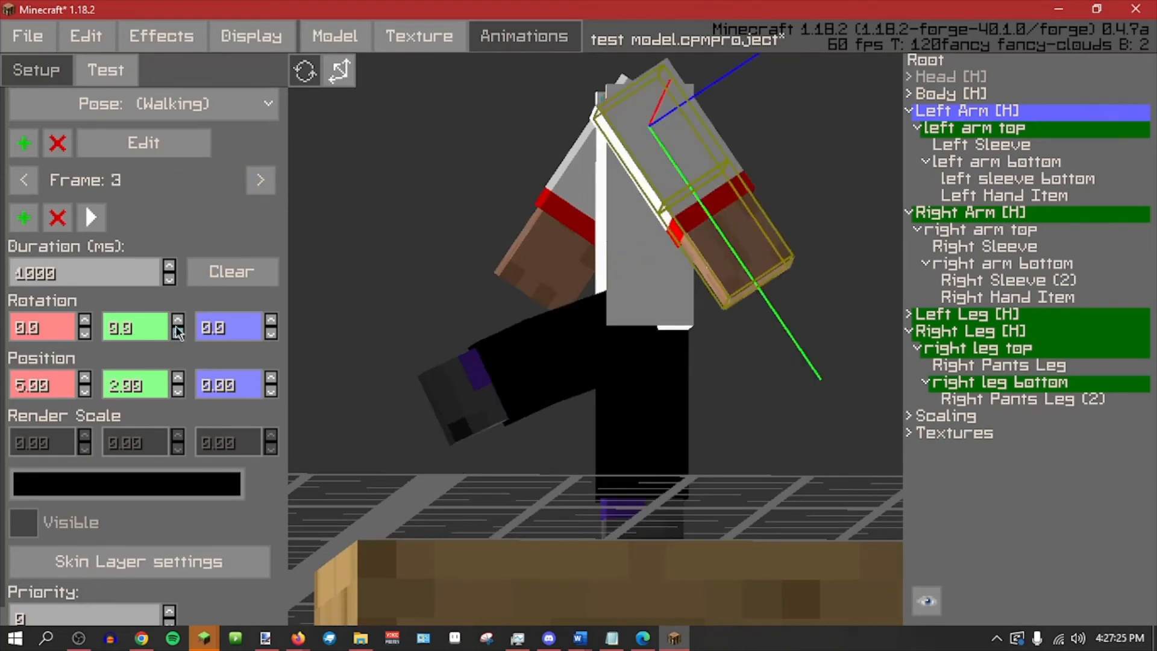
pyautogui.click(259, 180)
# Set Right Arm's Y rotation to 0.1 in frames 0, 2 and 3.
pyautogui.click(928, 213)
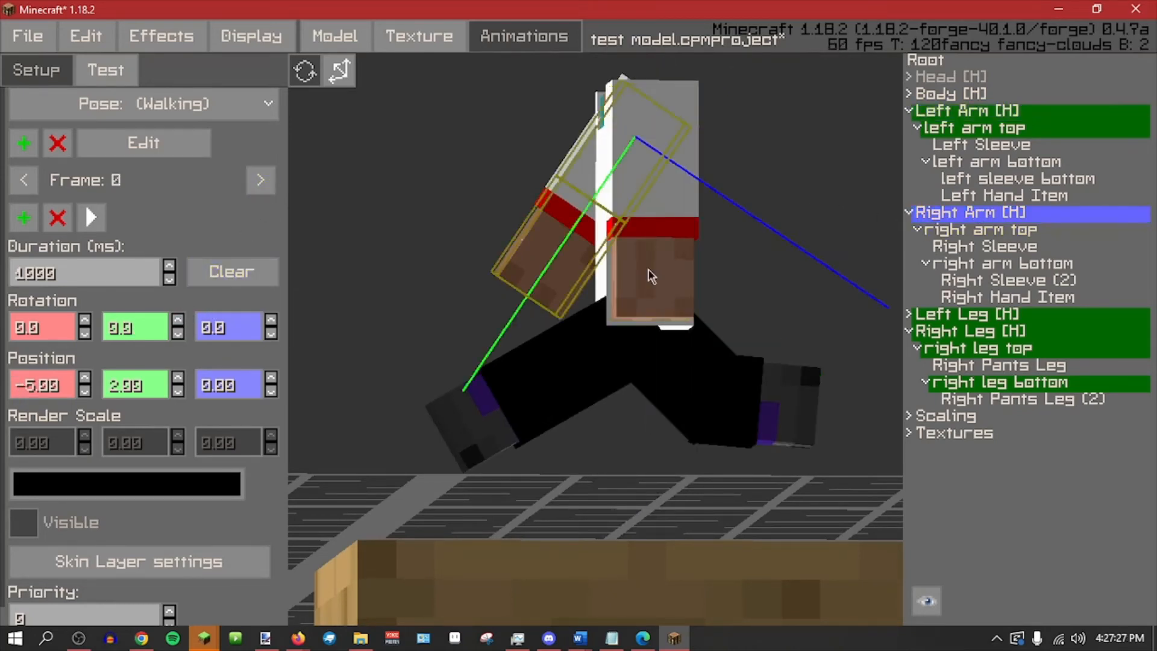
pyautogui.keyDown('ctrl'); pyautogui.click(179, 318); pyautogui.keyUp('ctrl')
pyautogui.click(261, 180)
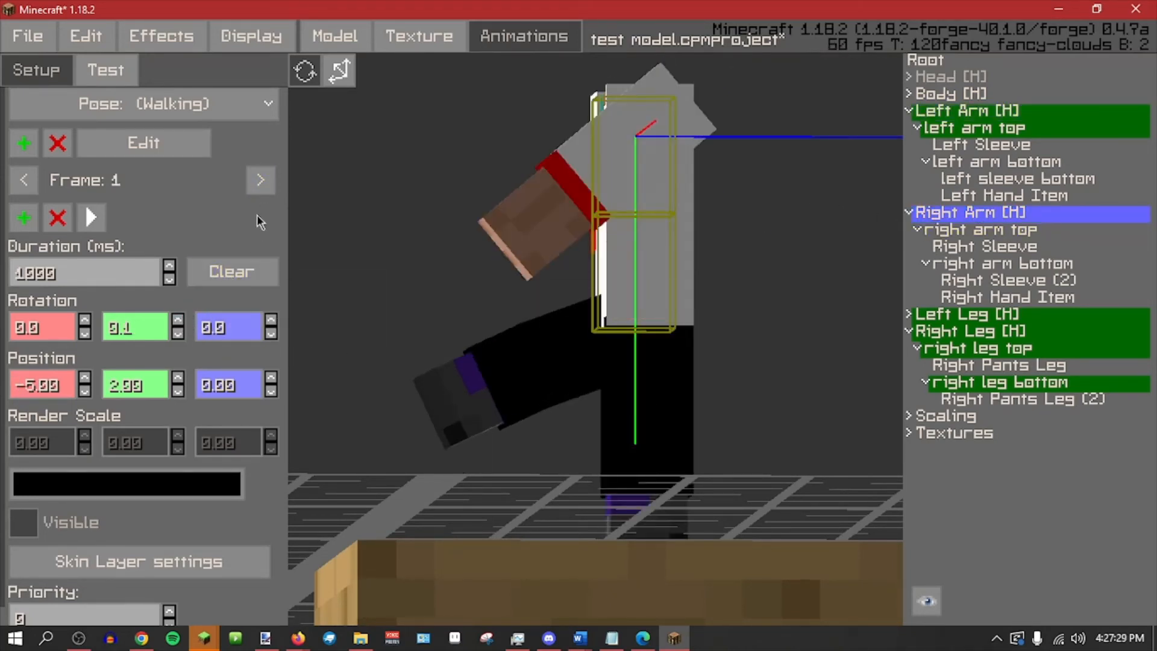
pyautogui.click(260, 180)
pyautogui.click(178, 319)
pyautogui.click(260, 180)
pyautogui.click(177, 320)
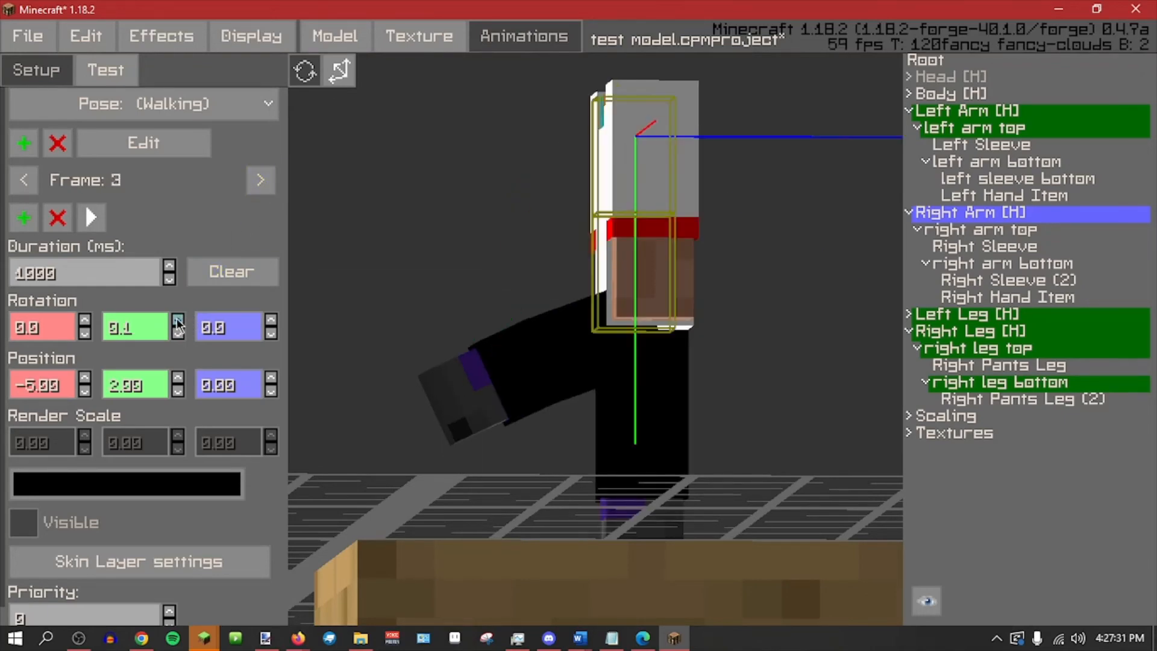
# Examine the left arm's pose and adjust the whole Left Arm's X rotation in frame 2.
pyautogui.click(962, 117)
pyautogui.click(962, 129)
pyautogui.moveTo(854, 204); pyautogui.dragTo(876, 193, button='middle')
pyautogui.moveTo(762, 242); pyautogui.dragTo(883, 180, button='middle')
pyautogui.moveTo(496, 306); pyautogui.dragTo(550, 292, button='middle')
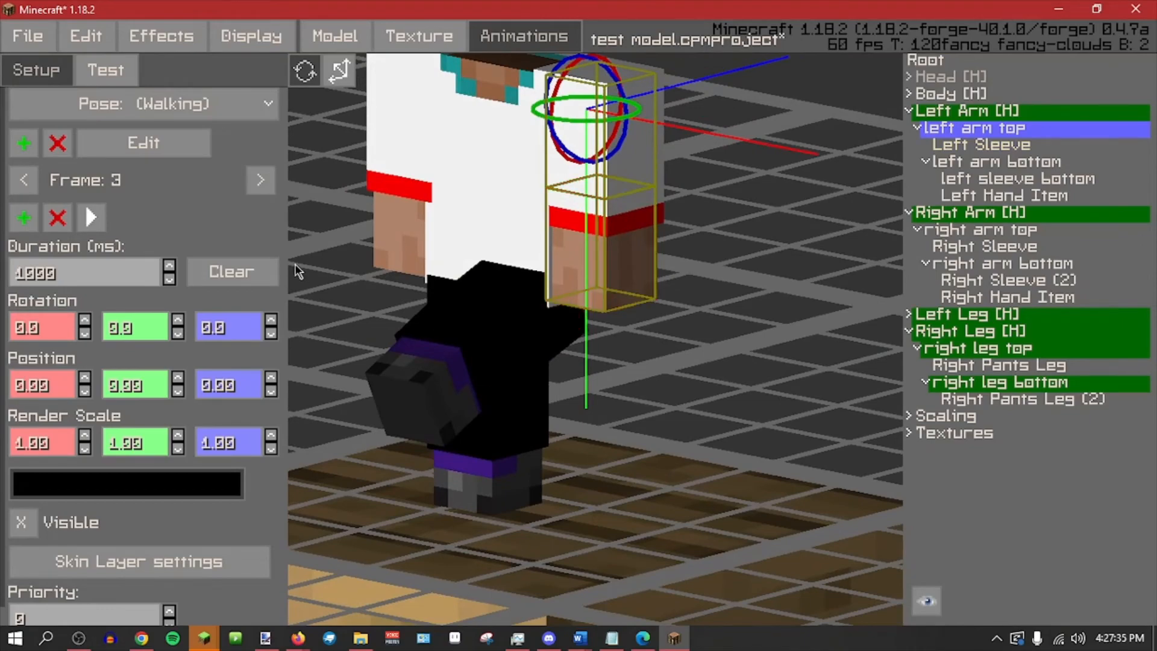
pyautogui.moveTo(294, 264); pyautogui.dragTo(854, 181, button='middle')
pyautogui.click(260, 179)
pyautogui.click(931, 114)
pyautogui.click(263, 180)
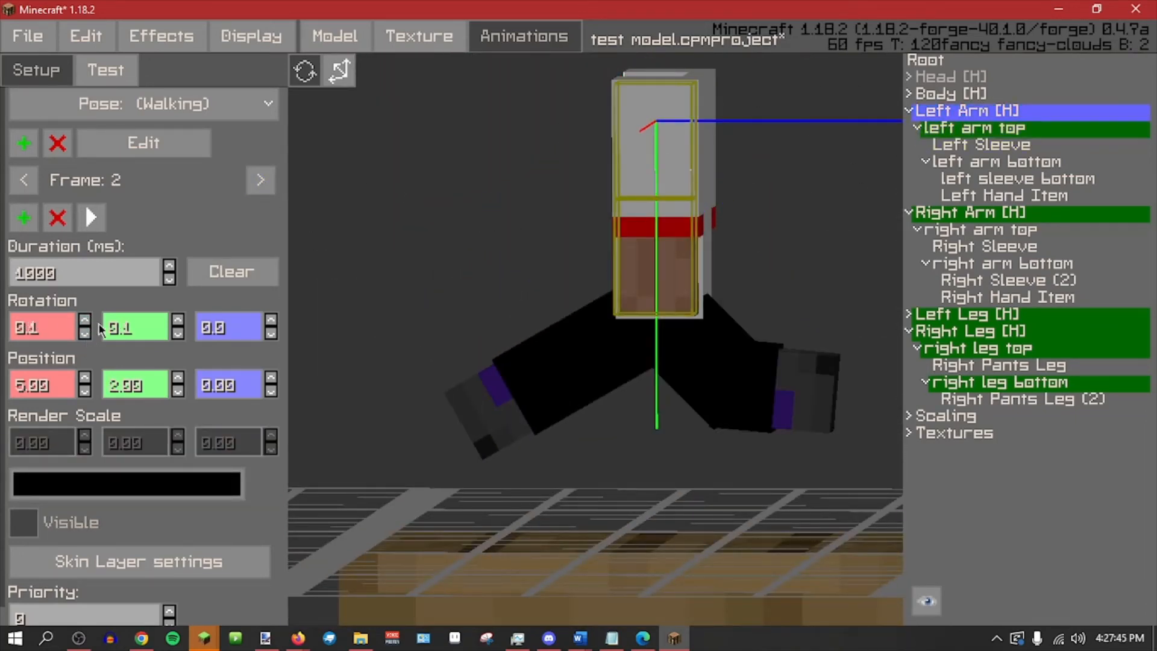
pyautogui.keyDown('shift'); pyautogui.click(83, 338); pyautogui.keyUp('shift')
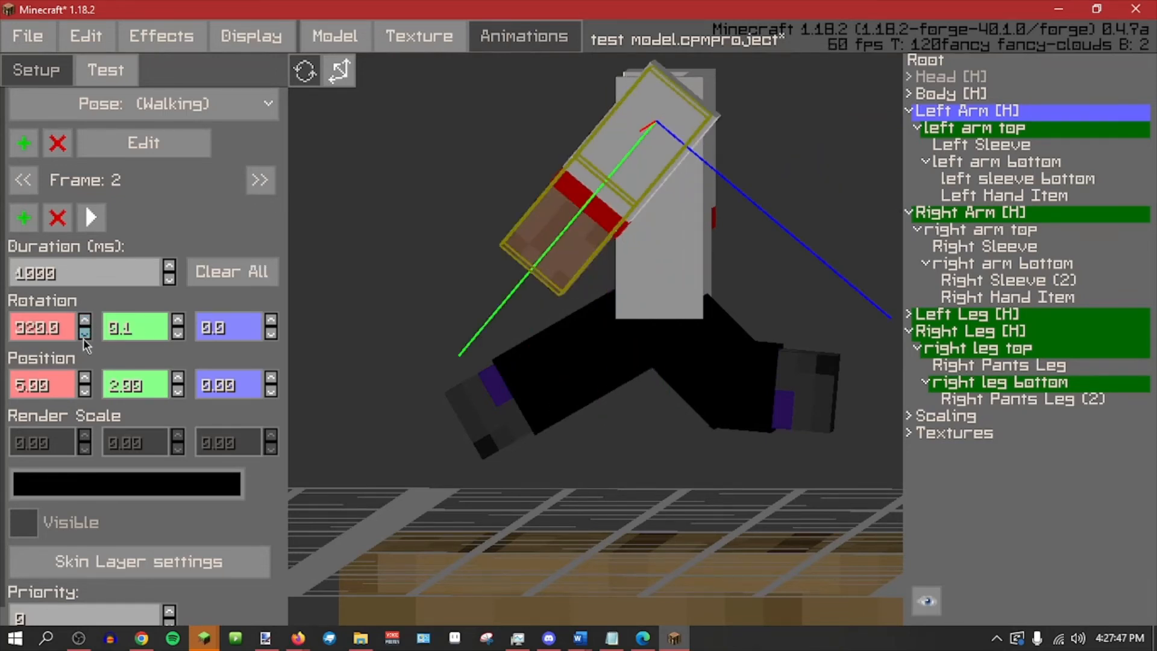
pyautogui.keyDown('shift'); pyautogui.click(85, 320); pyautogui.keyUp('shift')
# Set Left Arm's X rotation to 20 in frames 3 and 0.
pyautogui.click(260, 179)
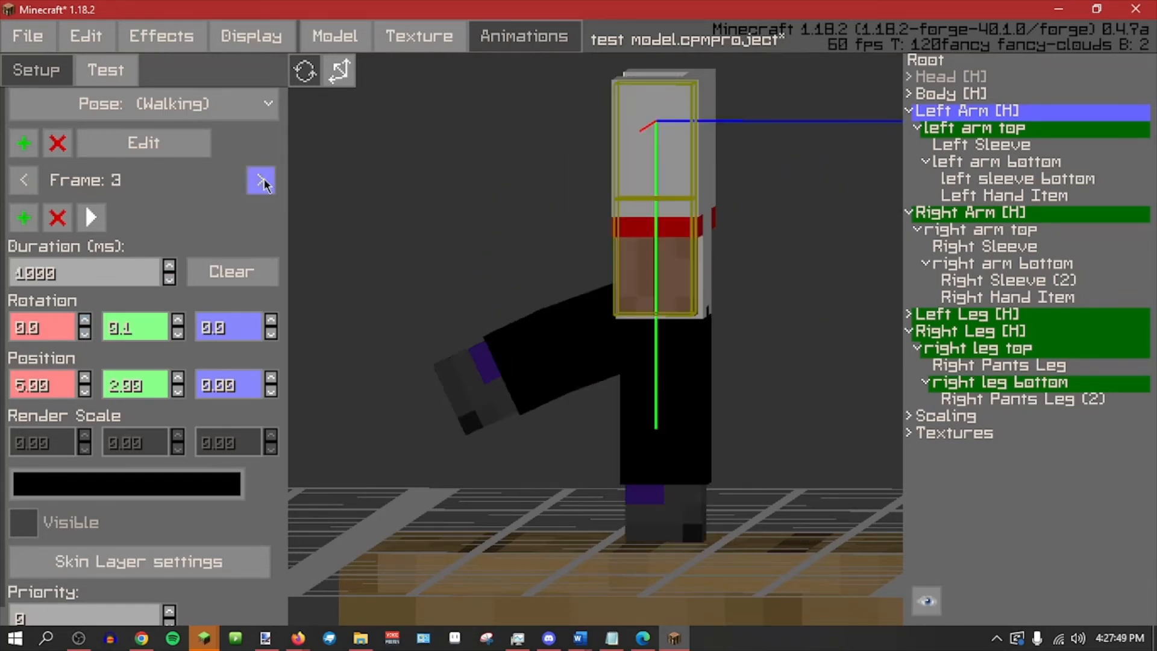
pyautogui.keyDown('shift'); pyautogui.click(85, 322); pyautogui.keyUp('shift')
pyautogui.keyDown('shift'); pyautogui.click(85, 322); pyautogui.keyUp('shift')
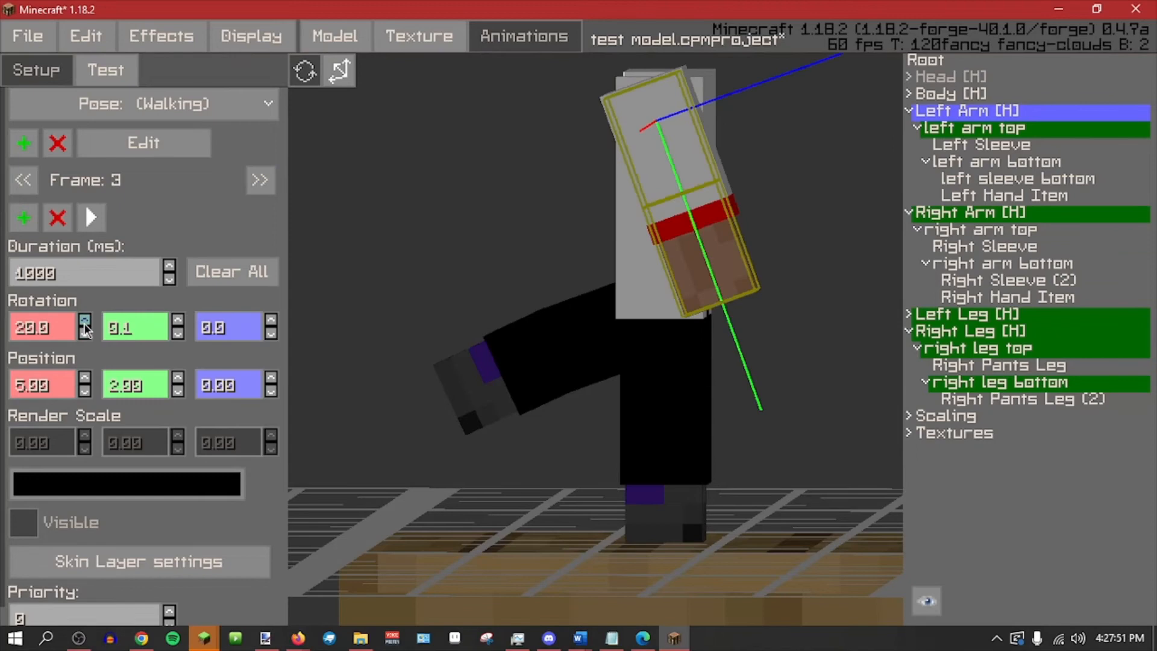
pyautogui.click(264, 184)
pyautogui.keyDown('shift'); pyautogui.click(83, 322); pyautogui.keyUp('shift')
pyautogui.keyDown('shift'); pyautogui.click(83, 322); pyautogui.keyUp('shift')
# Play the Walking animation, check the arm and leg motion from the front and side, and stop the preview.
pyautogui.click(98, 219)
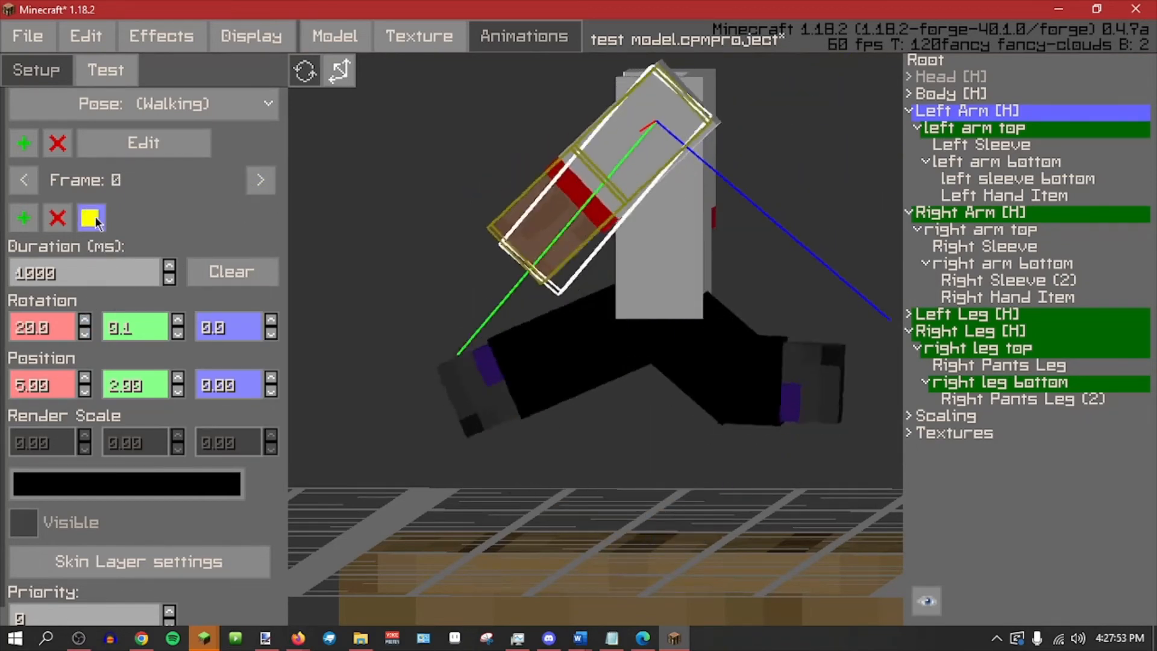
pyautogui.moveTo(596, 521); pyautogui.dragTo(444, 362, button='middle')
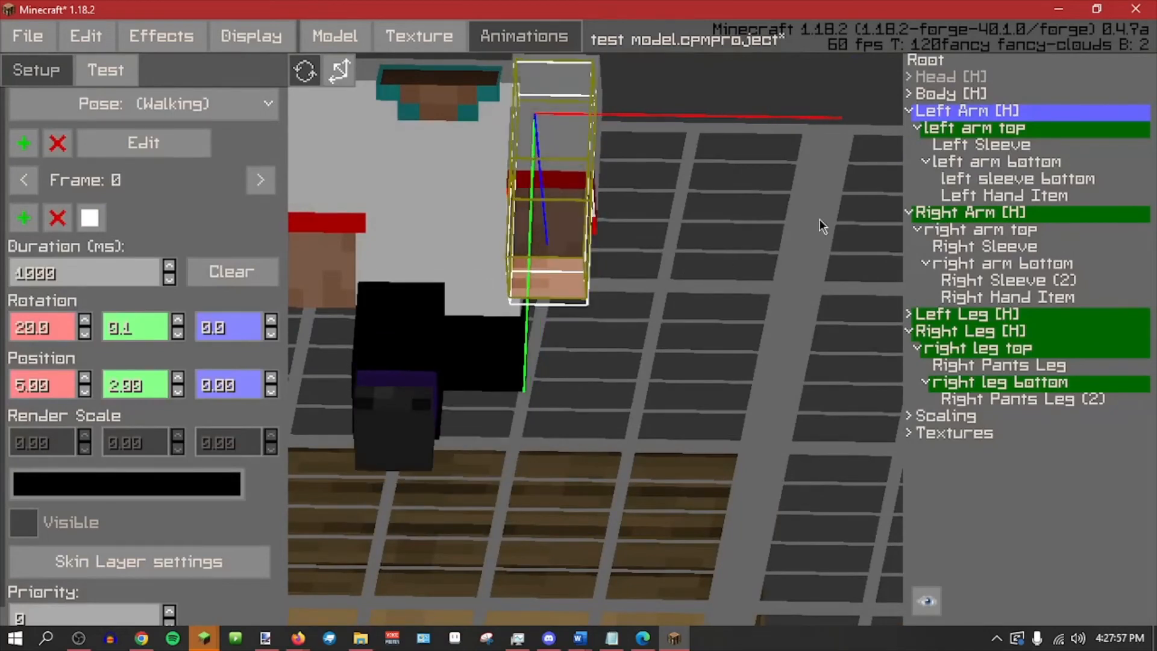
pyautogui.click(1000, 332)
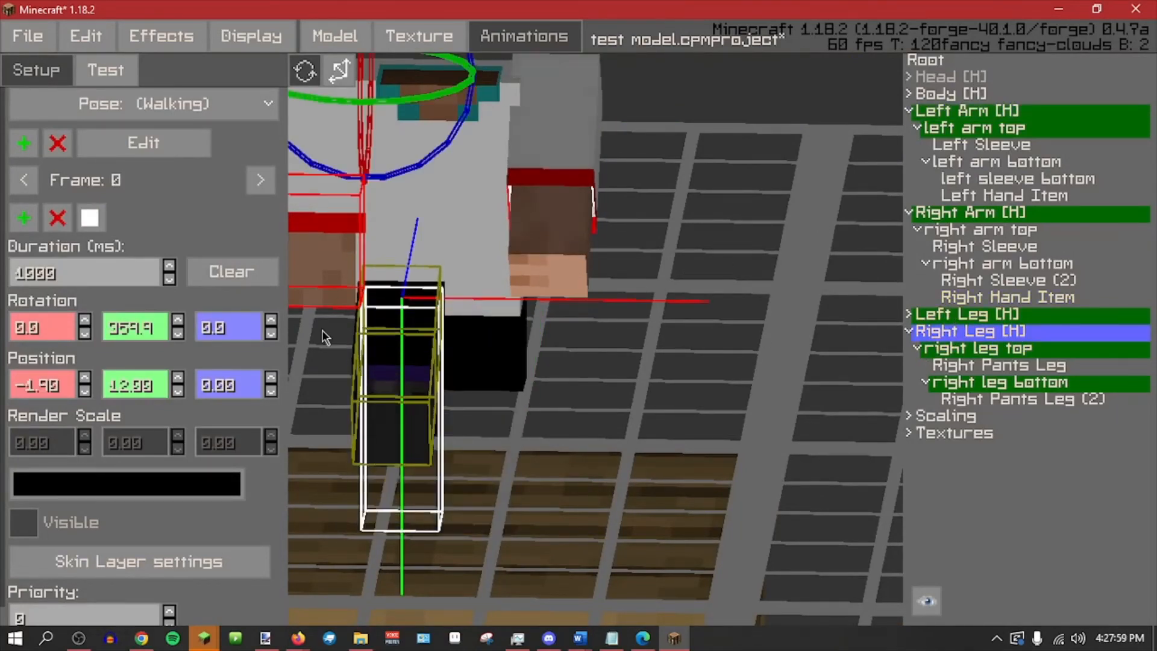
pyautogui.click(952, 113)
pyautogui.moveTo(808, 196); pyautogui.dragTo(551, 220, button='middle')
pyautogui.click(90, 219)
# In frame 1, bend left arm bottom to 325 on X.
pyautogui.click(942, 129)
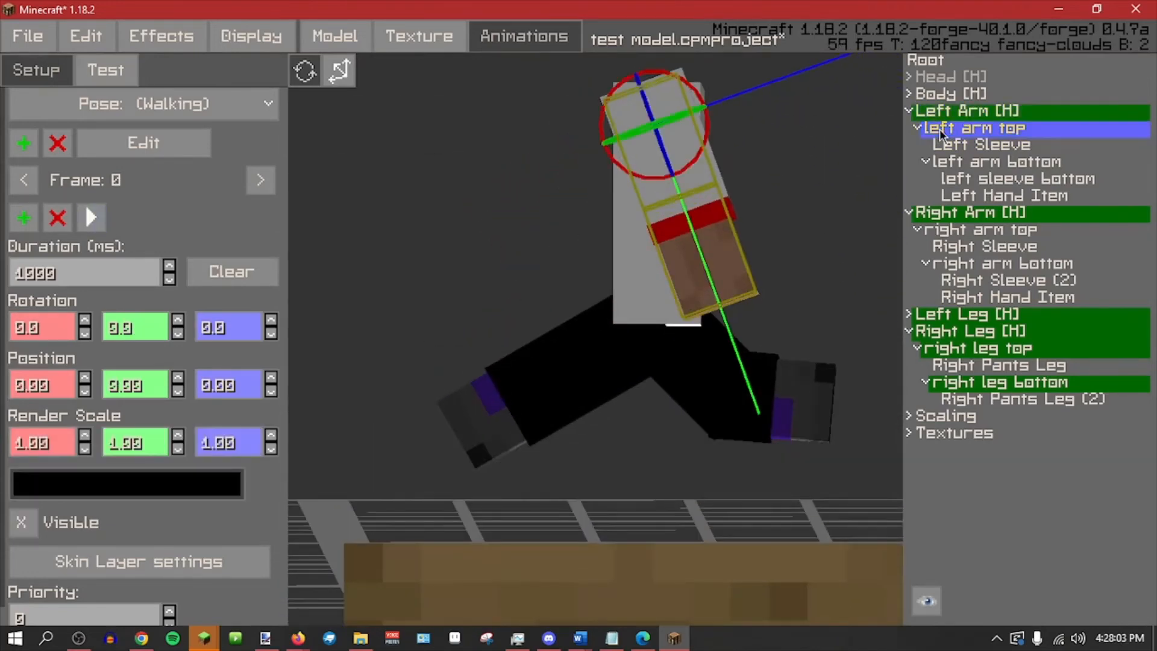
pyautogui.click(261, 182)
pyautogui.click(963, 168)
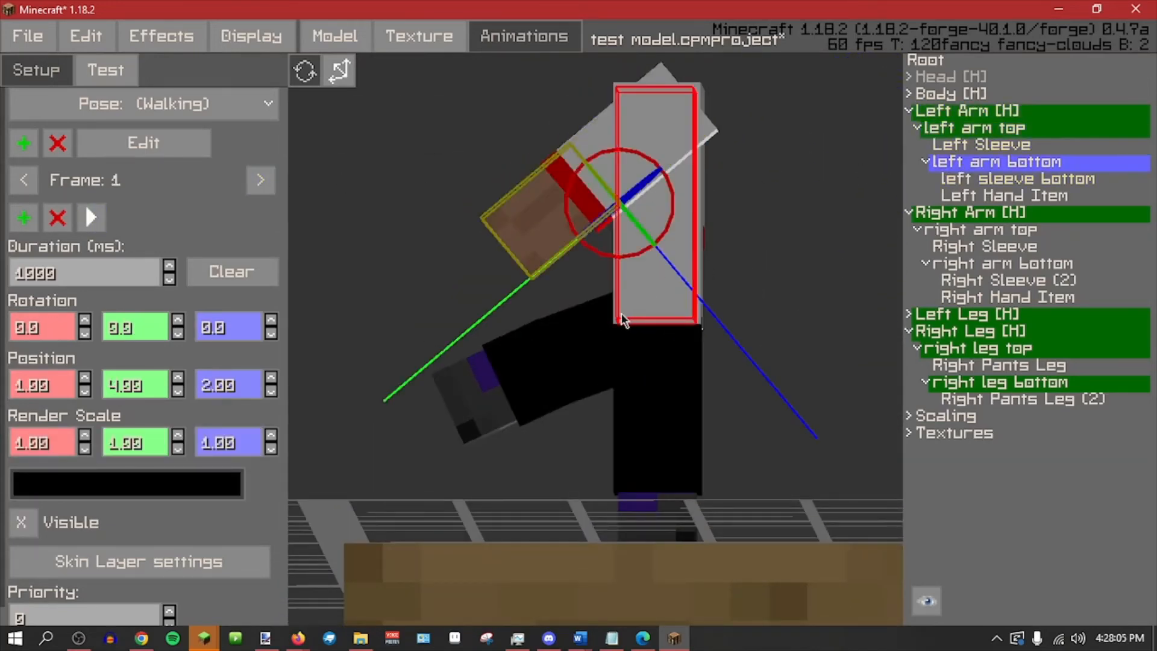
pyautogui.moveTo(590, 255); pyautogui.dragTo(588, 229)
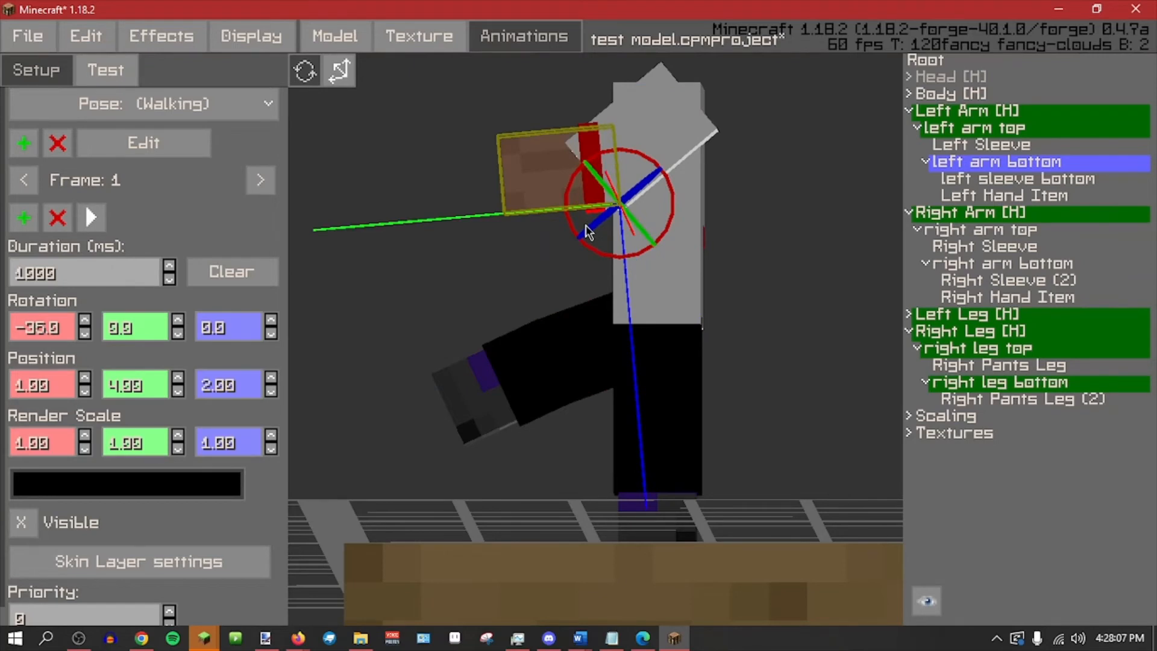
# Try to shift left arm bottom along its Y axis to close the gap at the elbow.
pyautogui.click(339, 73)
pyautogui.scroll(3, 527, 178)
pyautogui.keyDown('shift'); pyautogui.moveTo(526, 180); pyautogui.dragTo(543, 292, button='middle'); pyautogui.keyUp('shift')
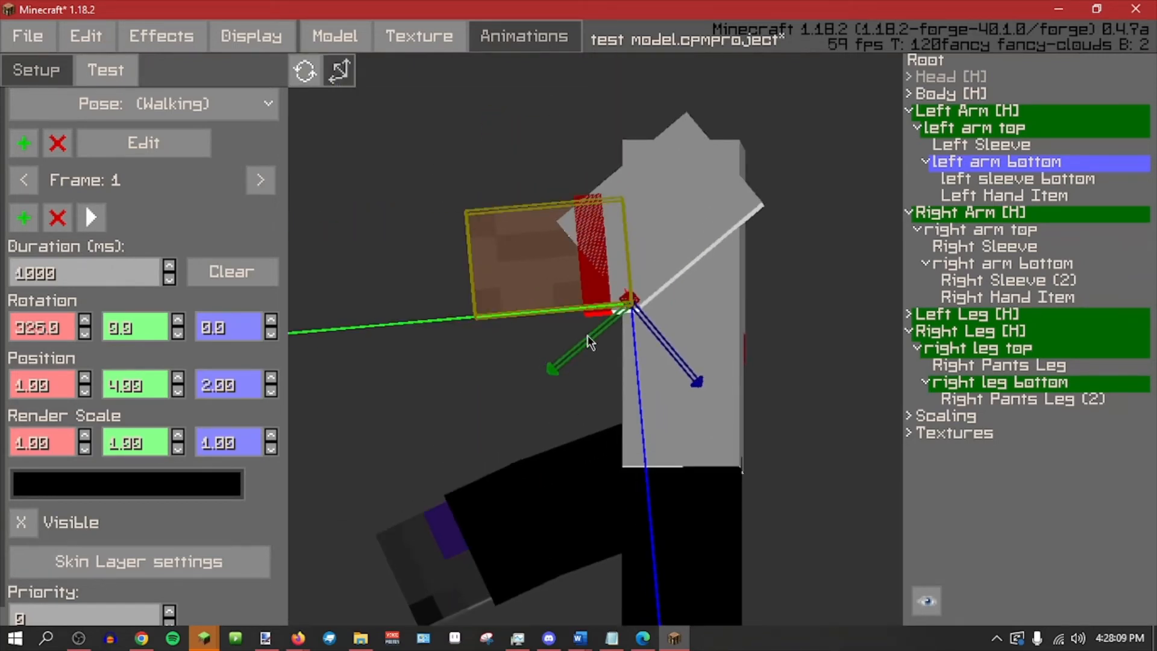
pyautogui.moveTo(591, 342); pyautogui.dragTo(605, 318)
pyautogui.click(361, 129)
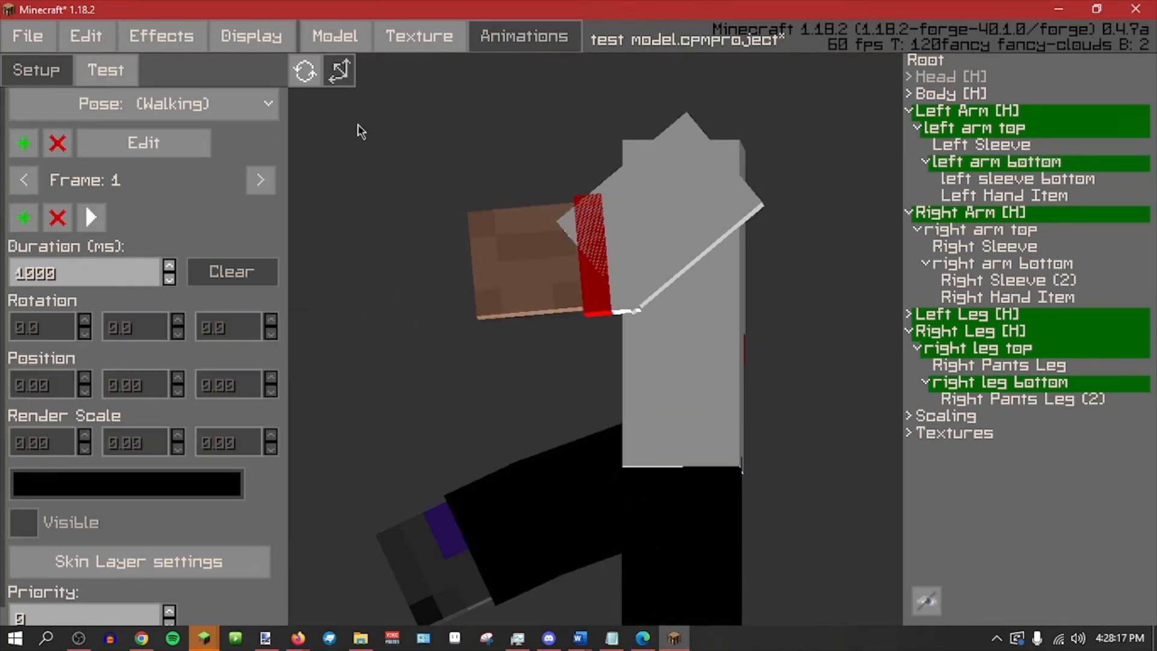
# Reduce the elbow bend in frame 1 by rotating left arm bottom to 350 on X.
pyautogui.click(973, 166)
pyautogui.click(588, 244)
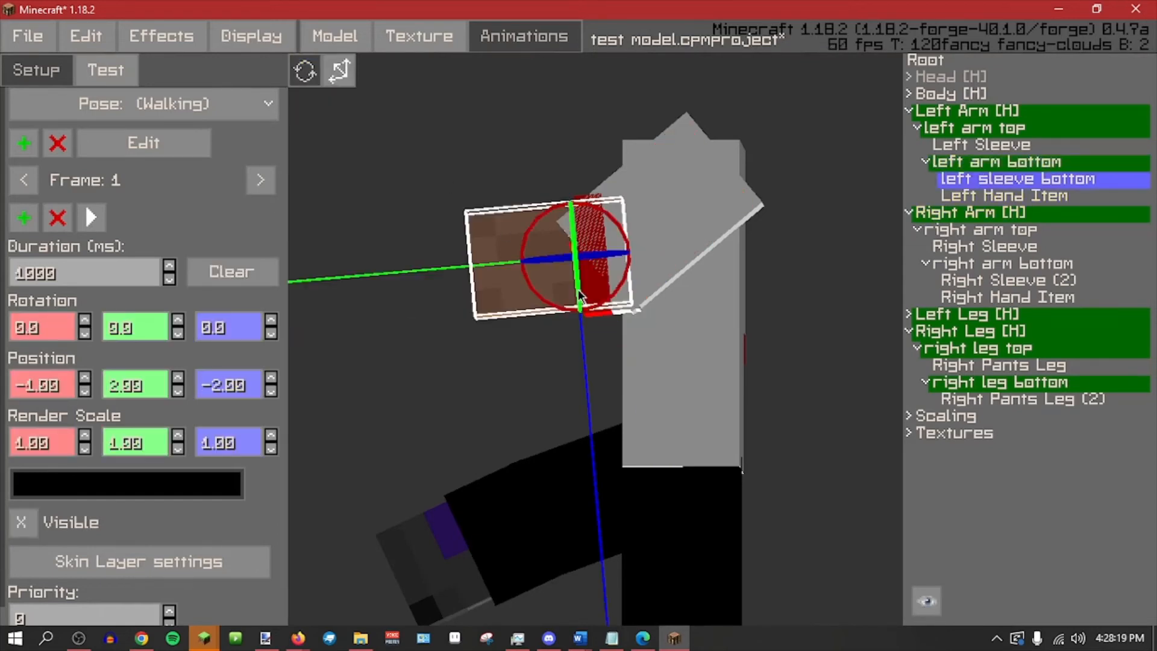
pyautogui.click(953, 161)
pyautogui.click(583, 285)
pyautogui.click(973, 165)
pyautogui.moveTo(690, 302); pyautogui.dragTo(645, 311)
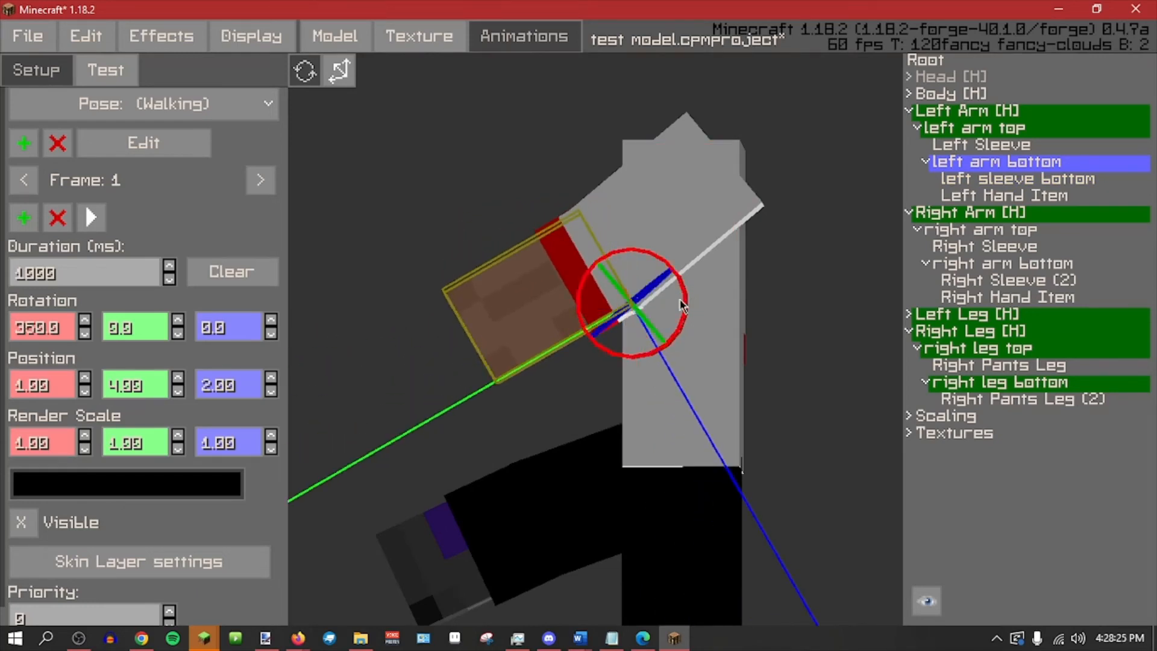
# In frame 3, bend left arm bottom to 341 on X and preview the animation briefly.
pyautogui.click(265, 181)
pyautogui.click(270, 182)
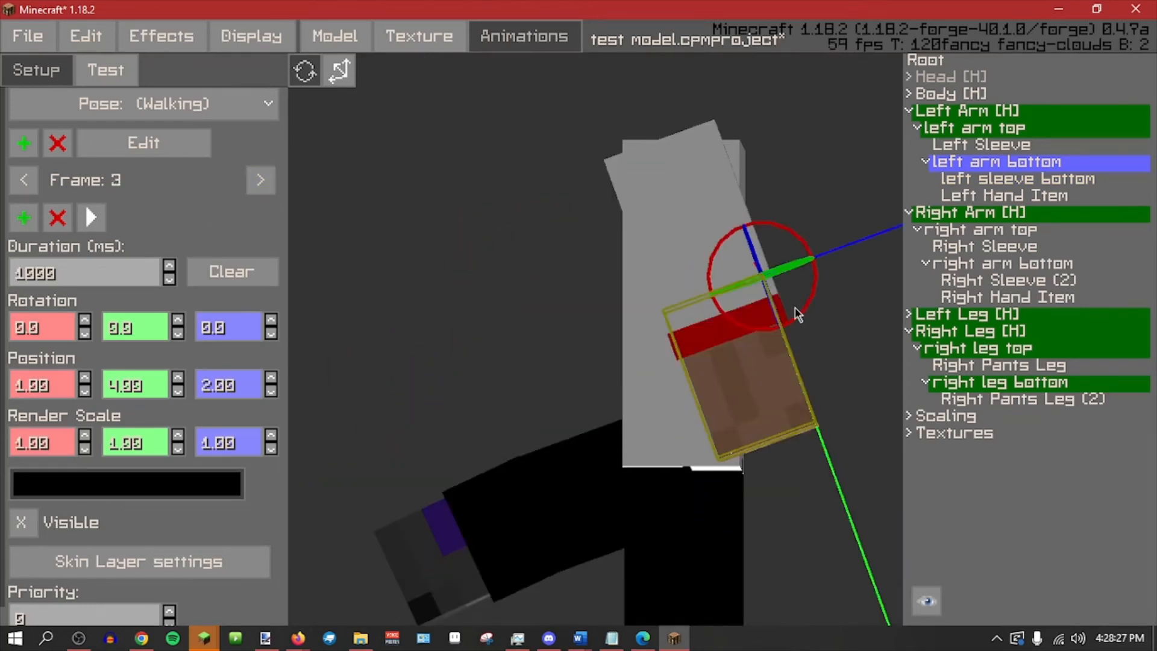
pyautogui.moveTo(818, 313); pyautogui.dragTo(797, 312)
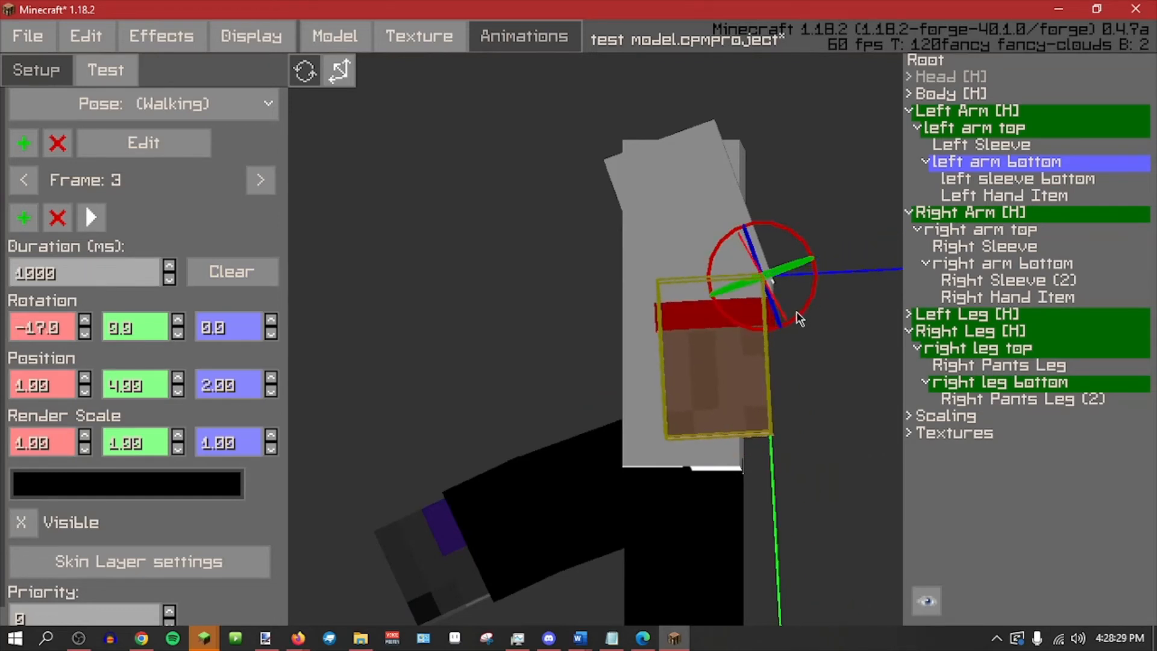
pyautogui.click(95, 219)
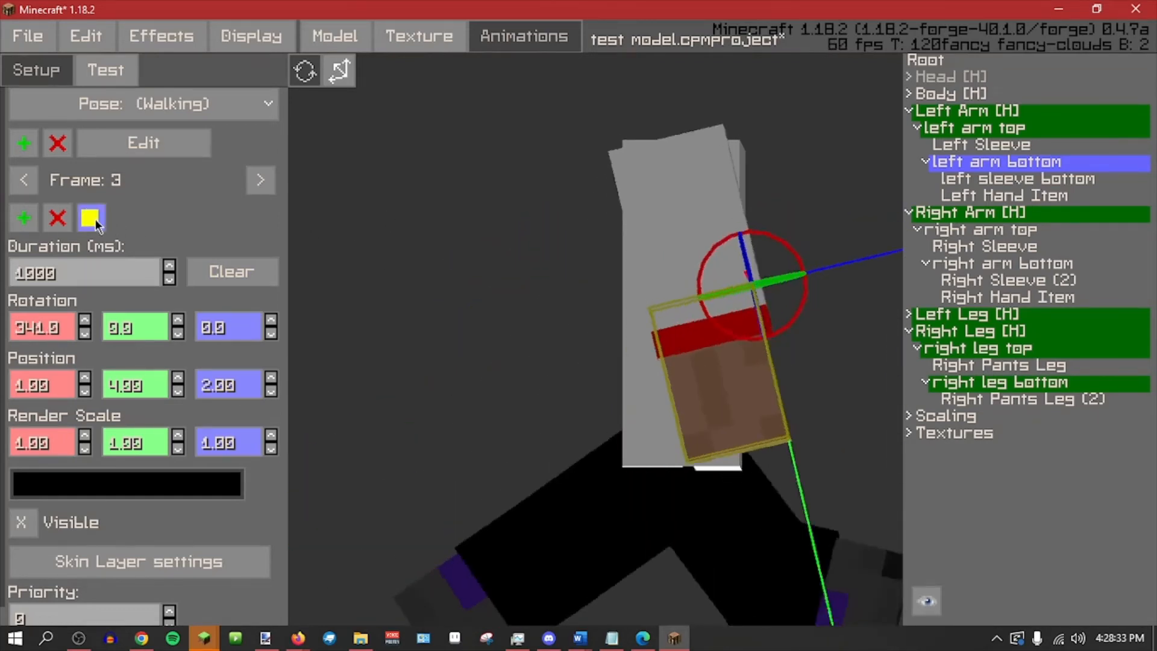
pyautogui.click(95, 218)
pyautogui.scroll(-4, 563, 343)
pyautogui.click(563, 343)
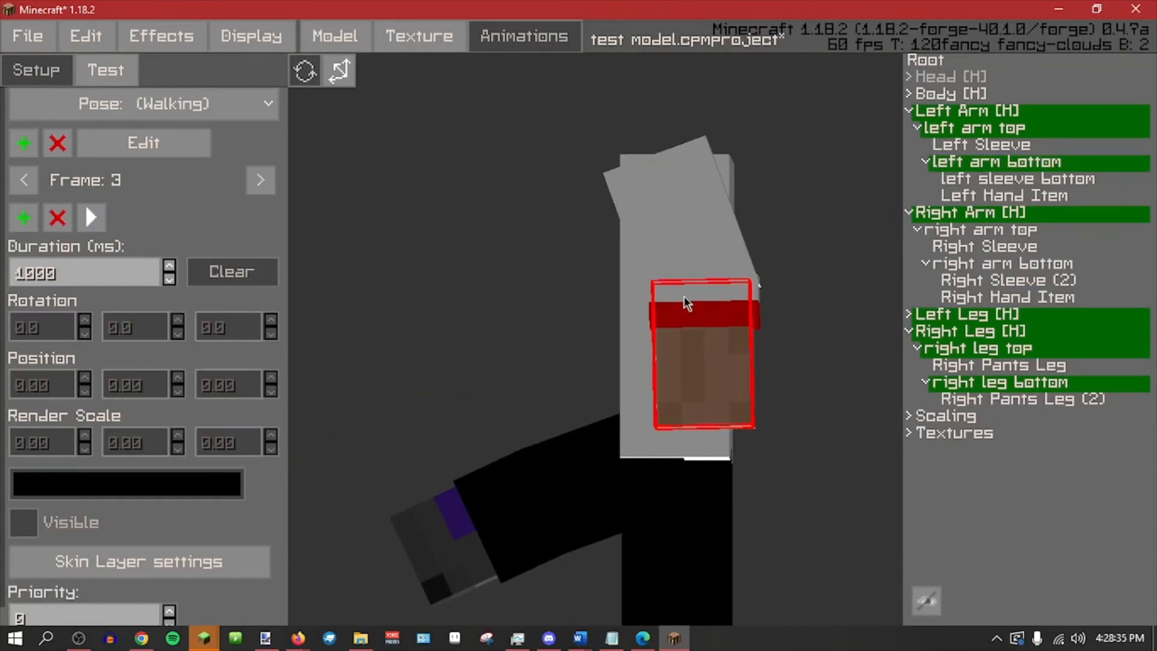
# In frame 3, shift left arm bottom to position 4.30 on Y and 1.90 on Z to close the elbow gap.
pyautogui.scroll(3, 760, 322)
pyautogui.keyDown('shift'); pyautogui.moveTo(839, 336); pyautogui.dragTo(732, 311, button='middle'); pyautogui.keyUp('shift')
pyautogui.scroll(2, 738, 310)
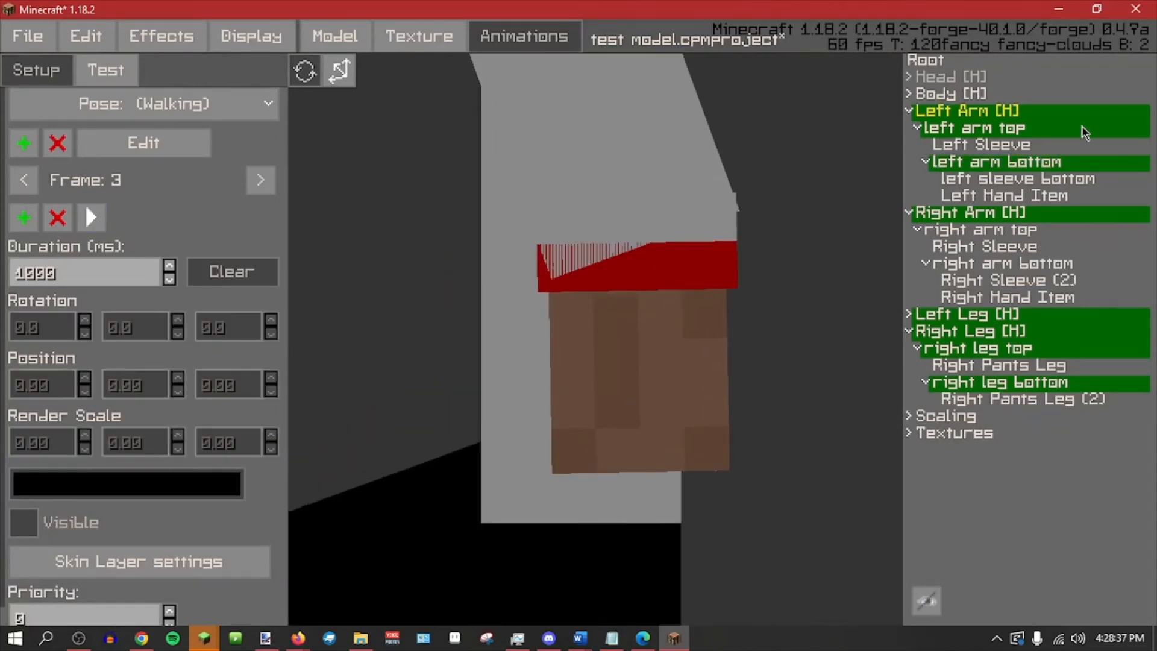
pyautogui.click(1079, 161)
pyautogui.click(343, 70)
pyautogui.moveTo(744, 246); pyautogui.dragTo(742, 265)
pyautogui.moveTo(752, 210); pyautogui.dragTo(747, 223)
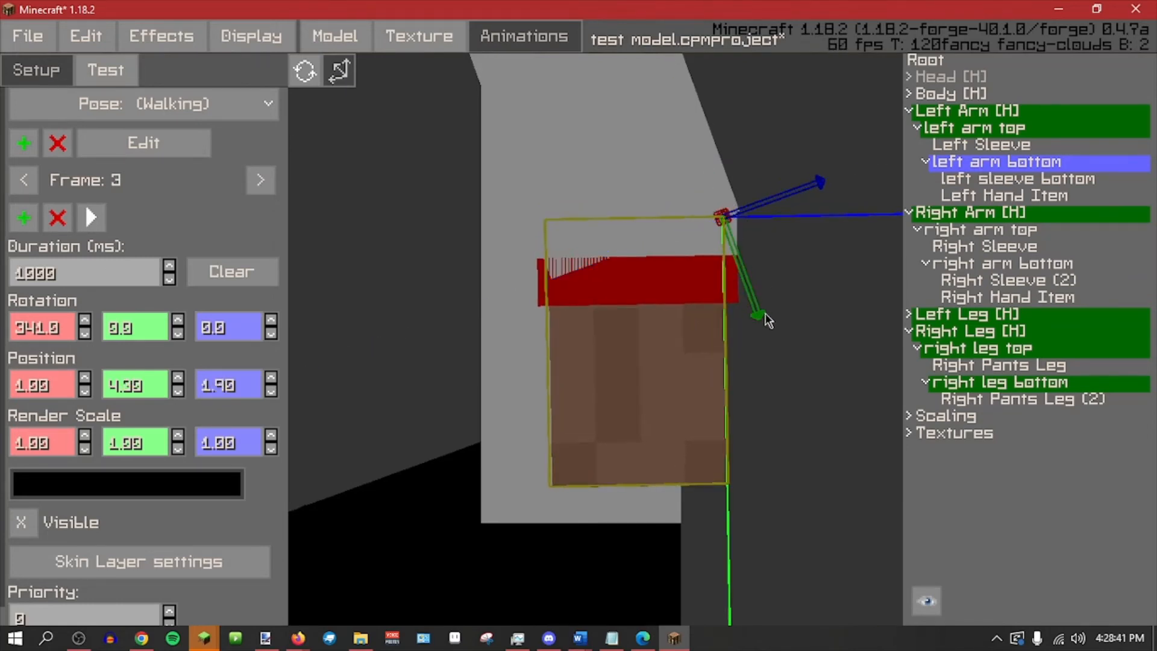
pyautogui.click(793, 262)
pyautogui.moveTo(774, 264); pyautogui.dragTo(779, 260, button='middle')
pyautogui.scroll(-4, 765, 263)
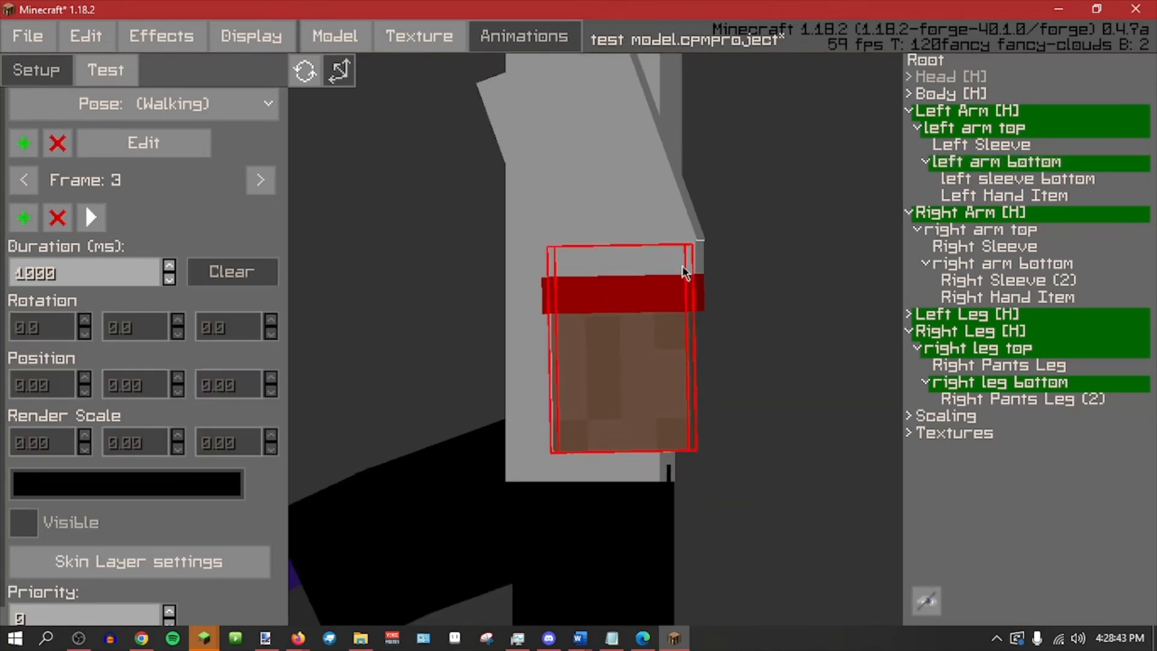
# Try left arm bottom at 2.00 on the Z position in frame 3, and set it back to 1.90.
pyautogui.click(687, 269)
pyautogui.scroll(3, 712, 273)
pyautogui.click(1007, 162)
pyautogui.moveTo(765, 218); pyautogui.dragTo(802, 307)
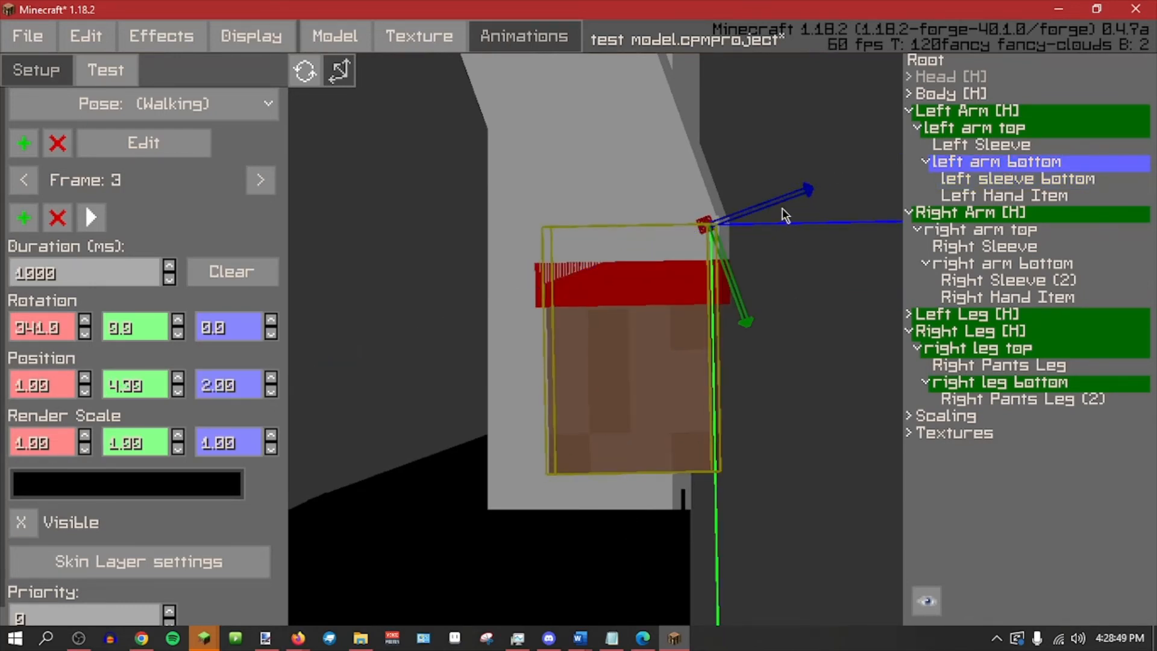
pyautogui.moveTo(768, 211); pyautogui.dragTo(757, 209)
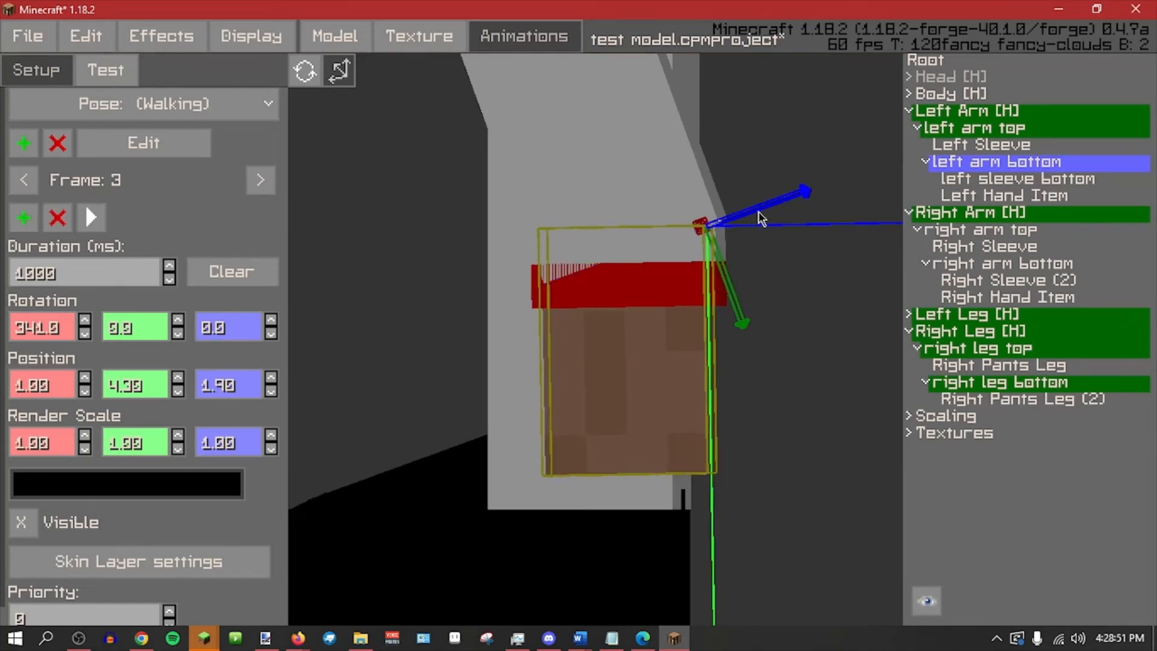
pyautogui.click(802, 407)
pyautogui.scroll(-3, 804, 415)
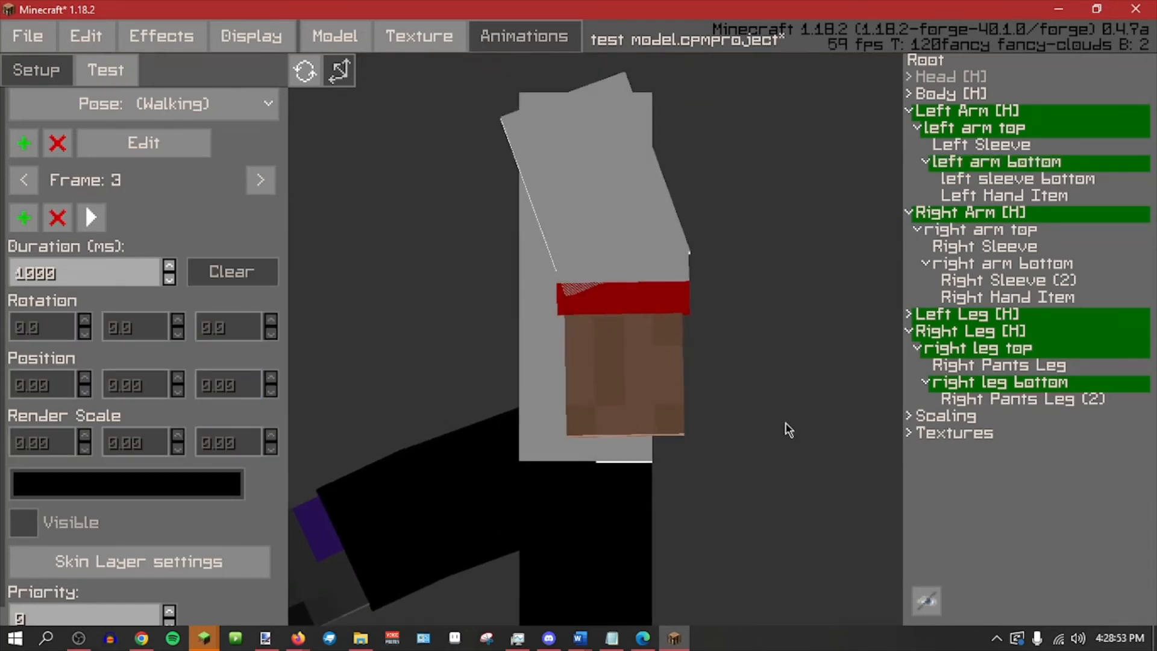
pyautogui.scroll(-2, 777, 439)
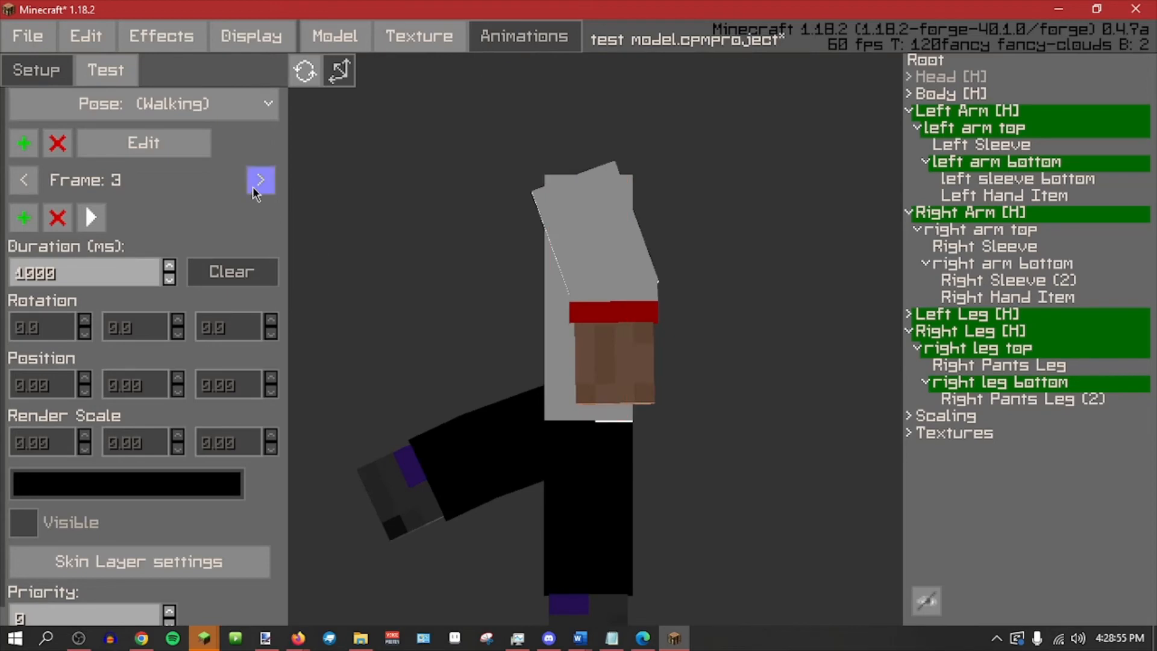
# In frame 3, swing right arm top forward to 310 on X, matching left arm top in frame 1.
pyautogui.click(995, 127)
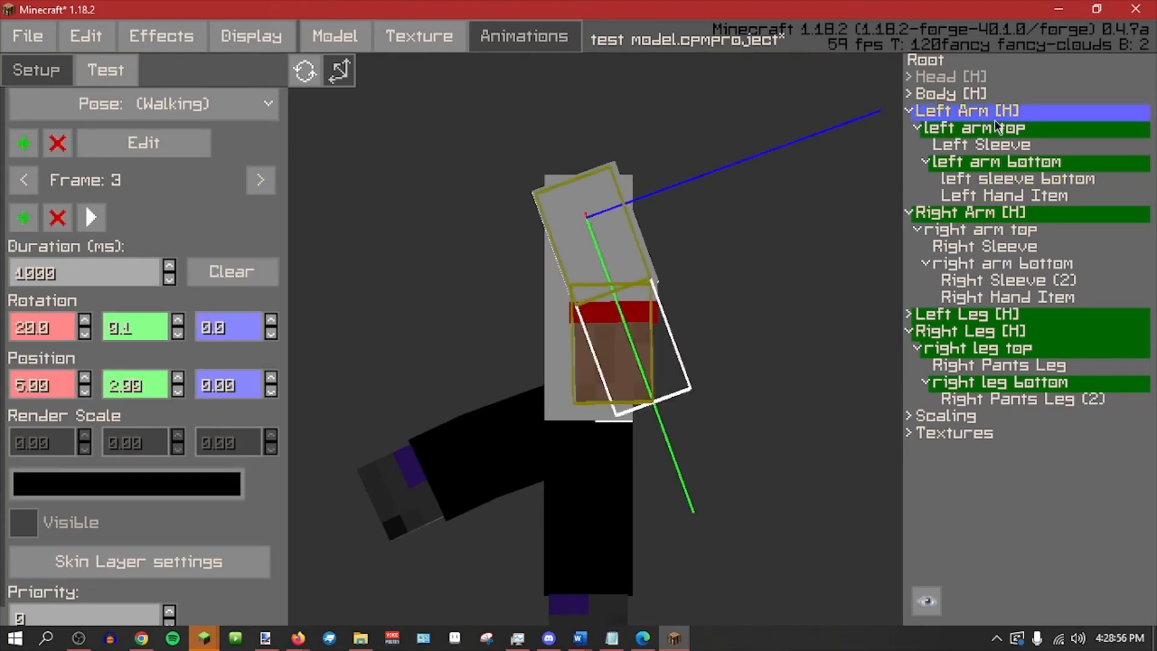
pyautogui.click(258, 183)
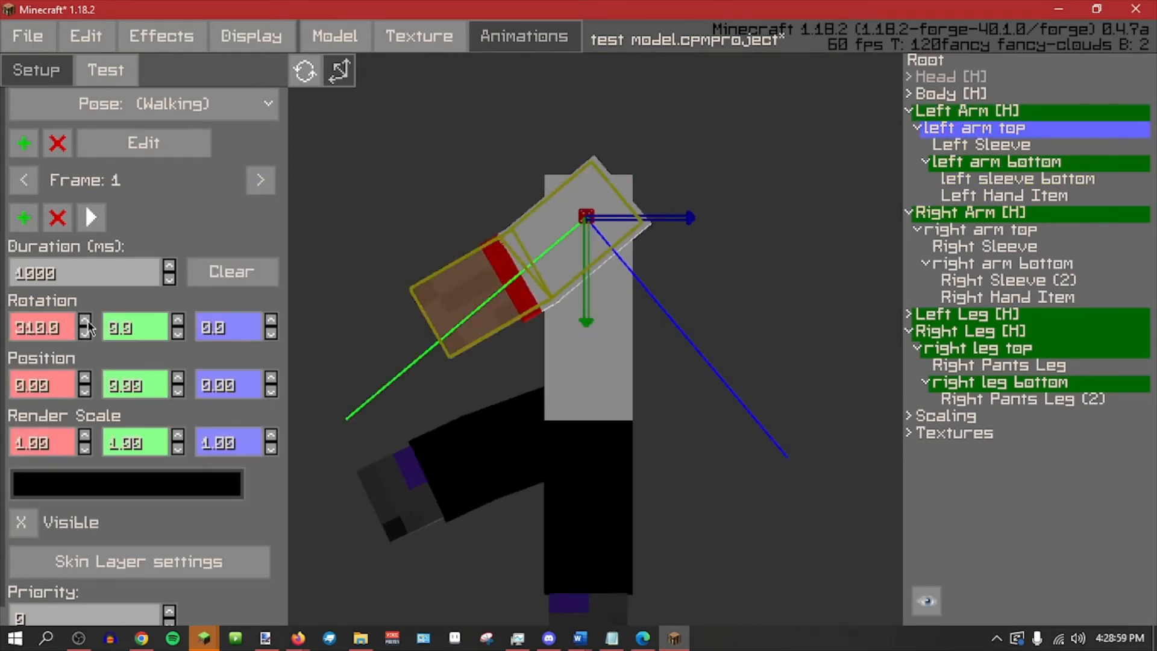
pyautogui.doubleClick(270, 183)
pyautogui.click(958, 227)
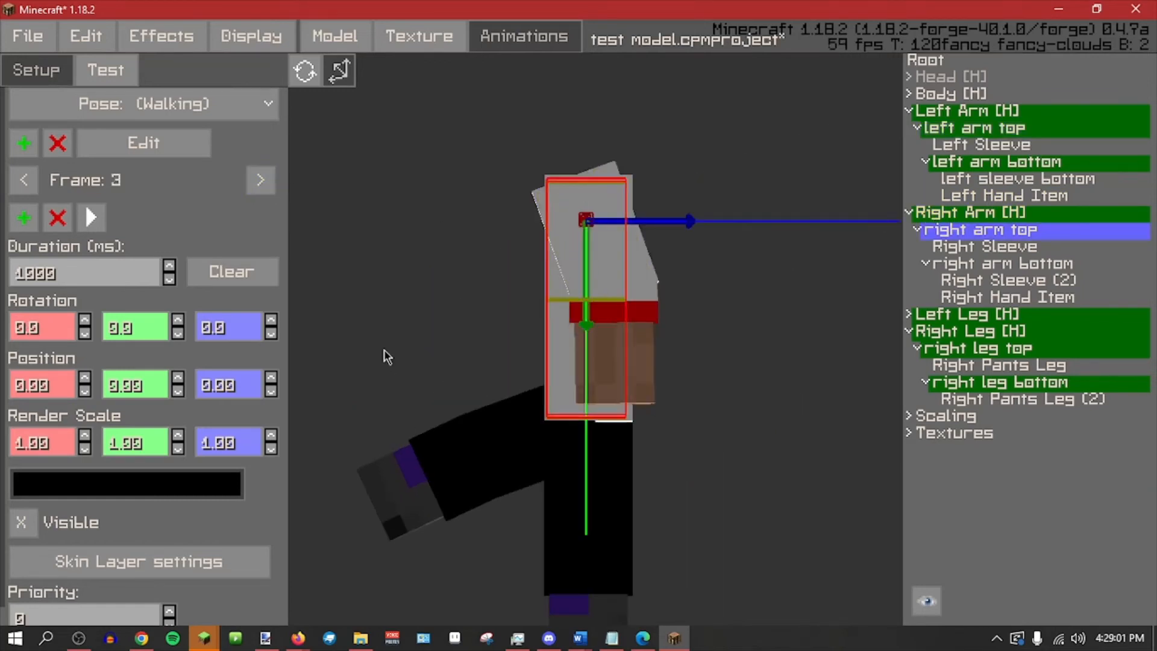
pyautogui.click(32, 320)
pyautogui.hotkey('ctrl', 'a')
pyautogui.write('310')
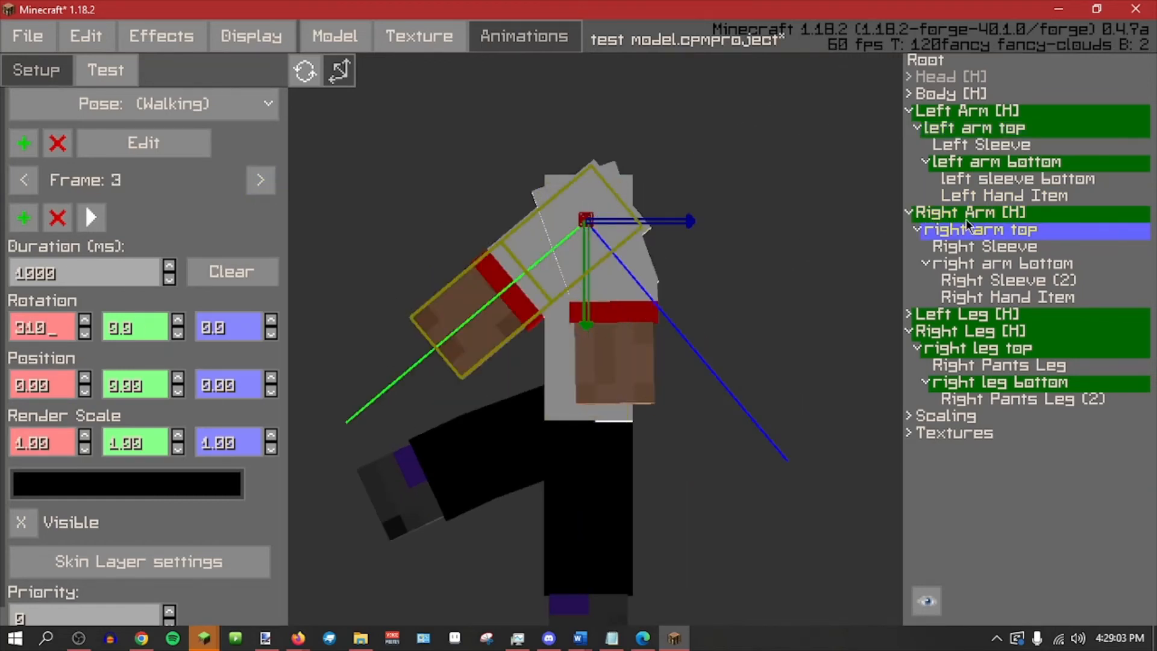
# Step through the frames to check the rotations of left arm top and left arm bottom.
pyautogui.click(981, 163)
pyautogui.click(964, 114)
pyautogui.click(962, 127)
pyautogui.doubleClick(24, 188)
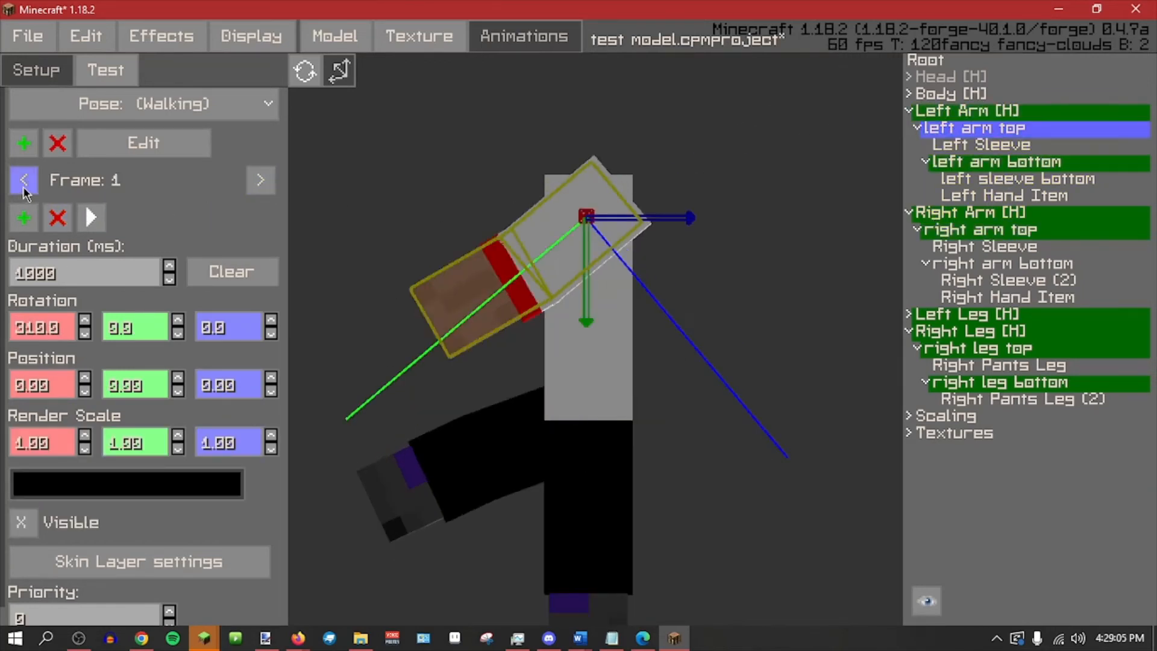
pyautogui.click(260, 180)
pyautogui.click(260, 179)
pyautogui.click(260, 179)
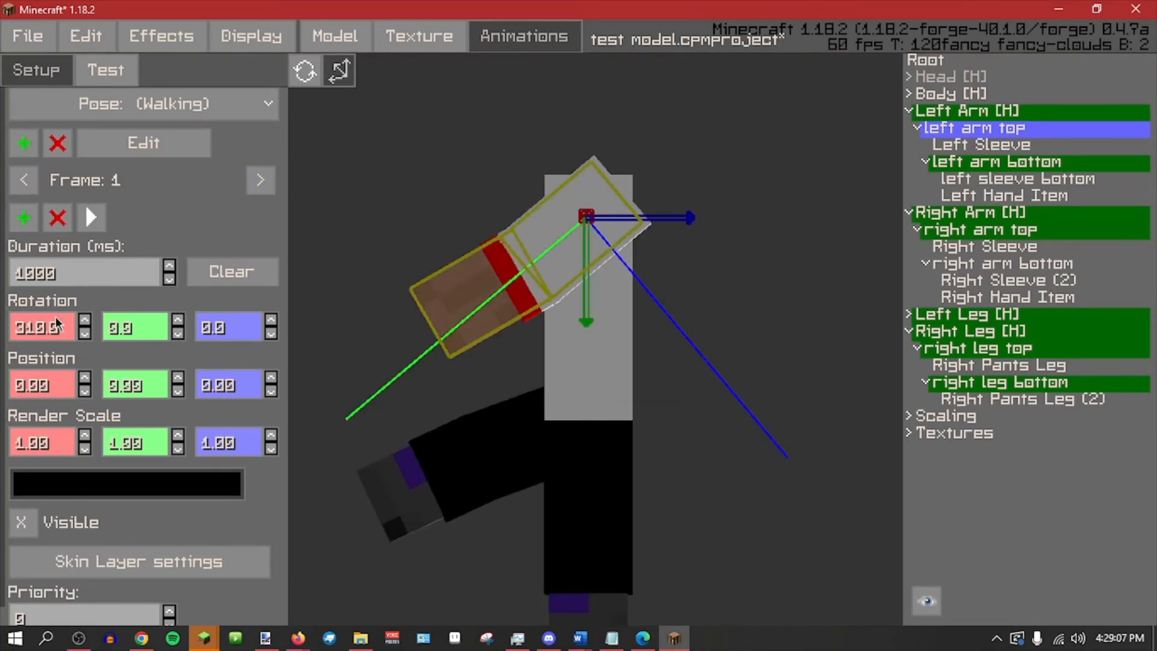
pyautogui.click(260, 180)
pyautogui.click(260, 180)
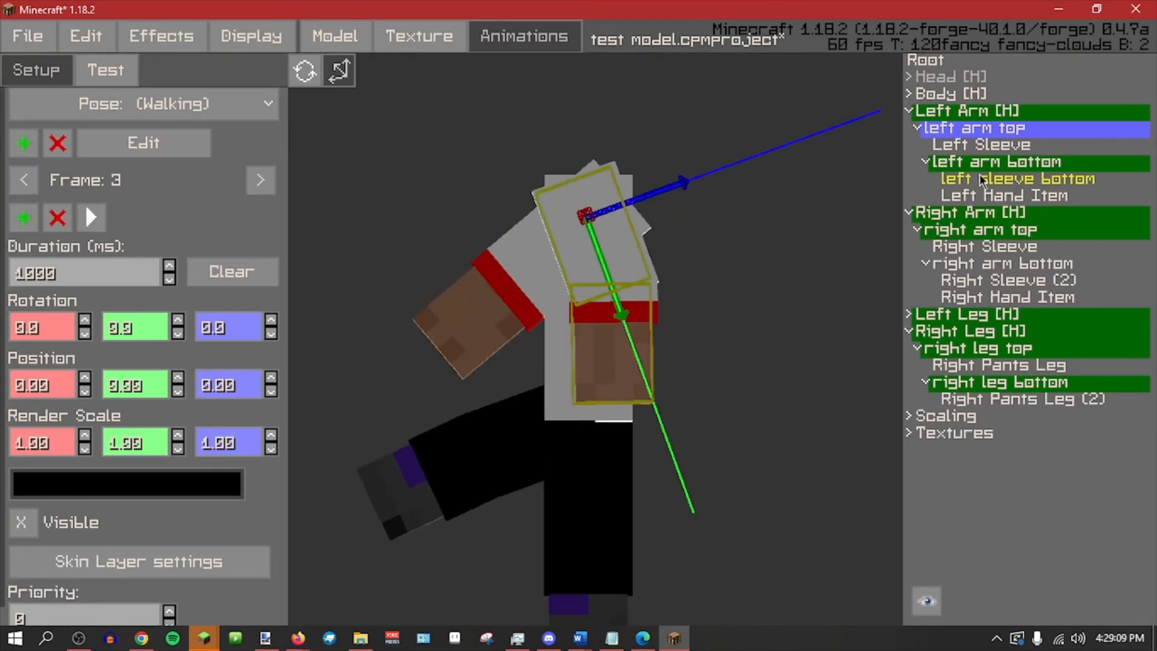
pyautogui.click(258, 179)
pyautogui.click(255, 181)
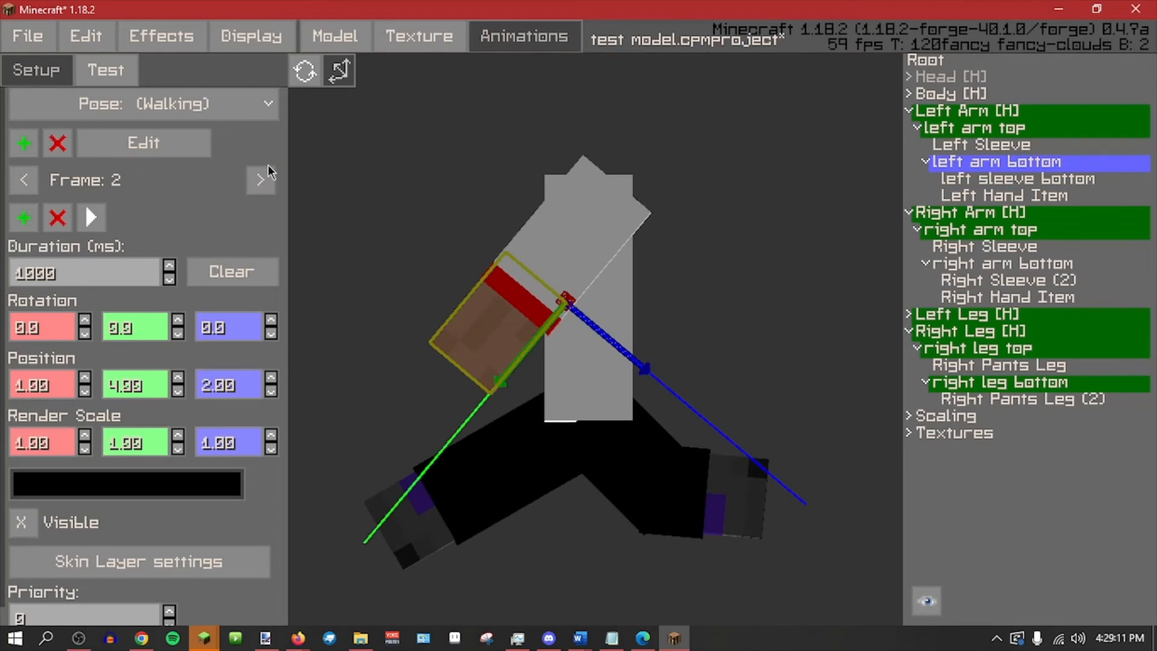
pyautogui.click(261, 180)
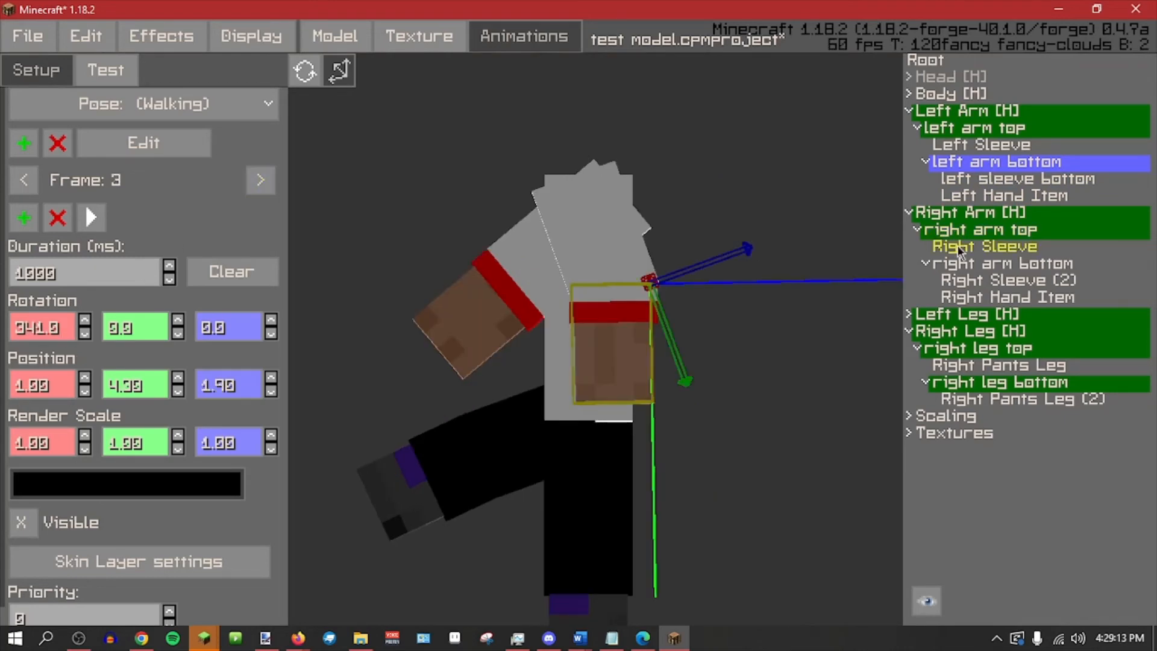
# In frame 1, bend right arm bottom to 341 on X.
pyautogui.click(964, 263)
pyautogui.click(260, 180)
pyautogui.click(261, 179)
pyautogui.doubleClick(42, 331)
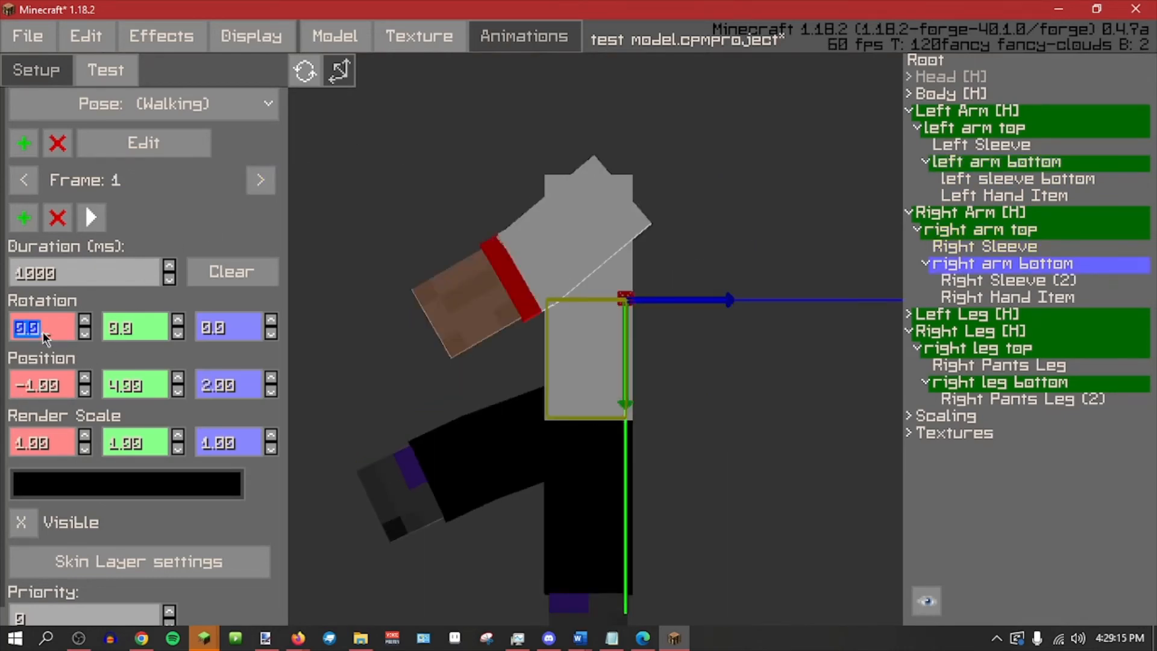
pyautogui.write('341')
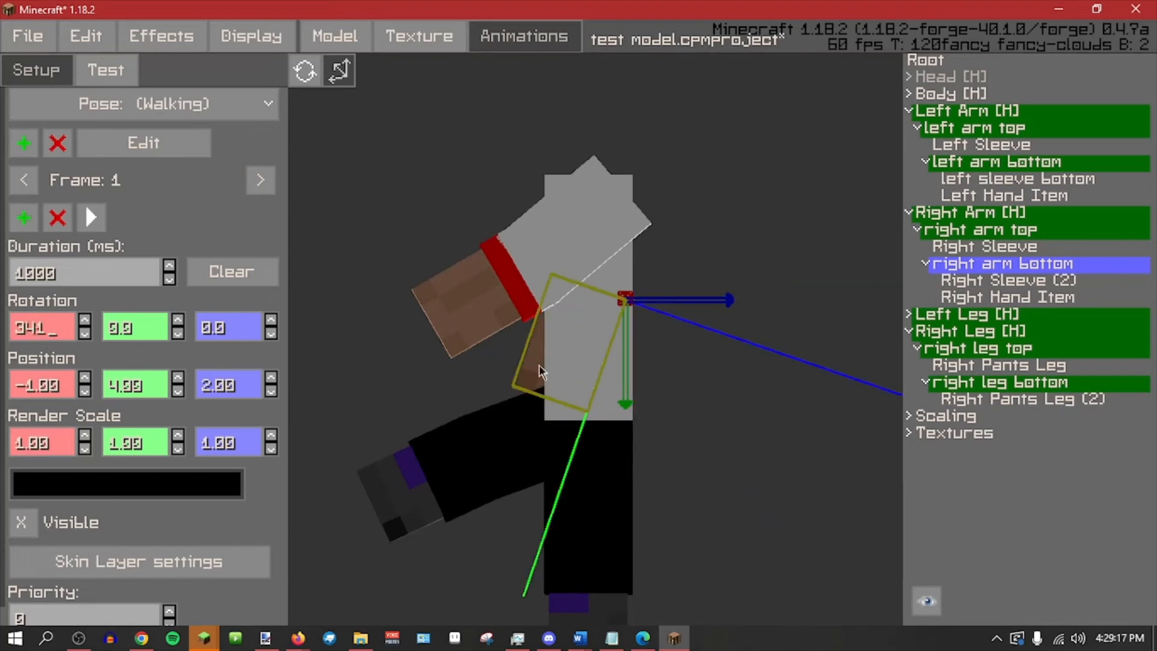
# In frame 1, set right arm bottom's position to 4.30 on Y and 1.90 on Z, matching left arm bottom in frame 3.
pyautogui.click(971, 162)
pyautogui.click(24, 180)
pyautogui.click(24, 180)
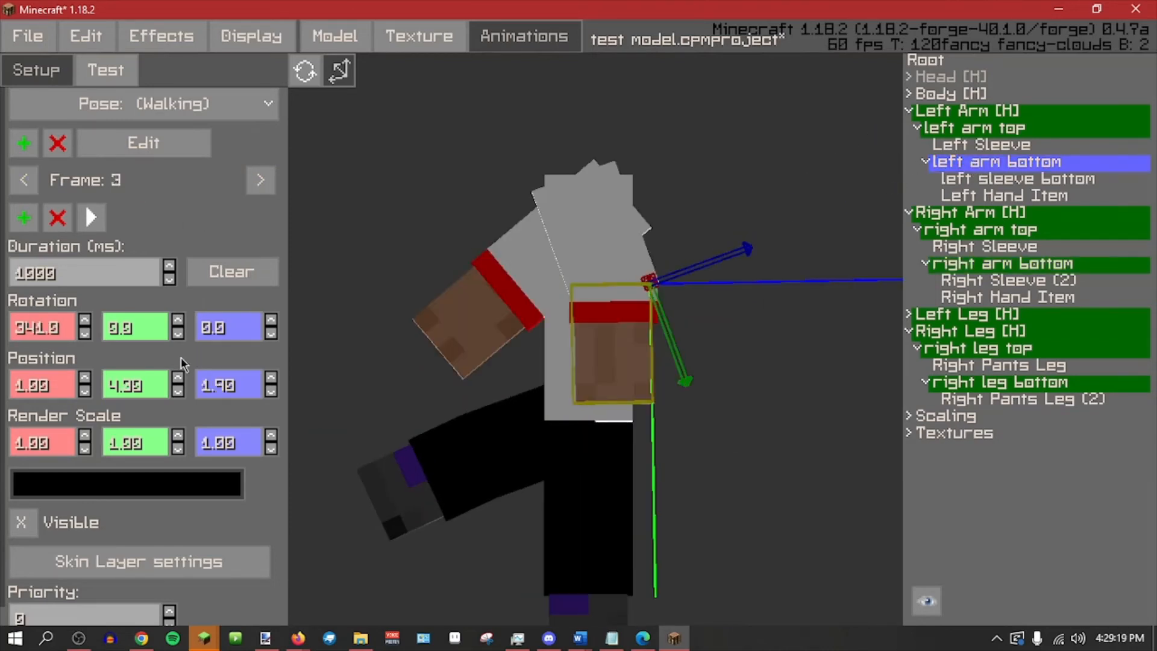
pyautogui.click(989, 265)
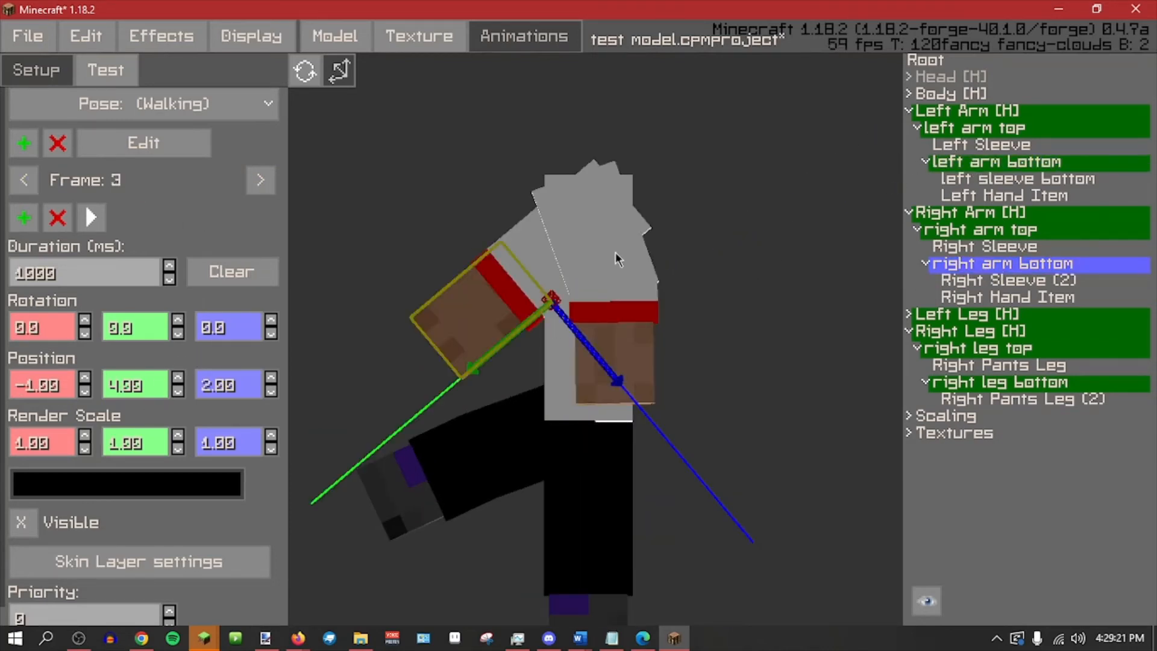
pyautogui.click(260, 180)
pyautogui.click(260, 180)
pyautogui.click(177, 379)
pyautogui.click(177, 380)
pyautogui.click(176, 380)
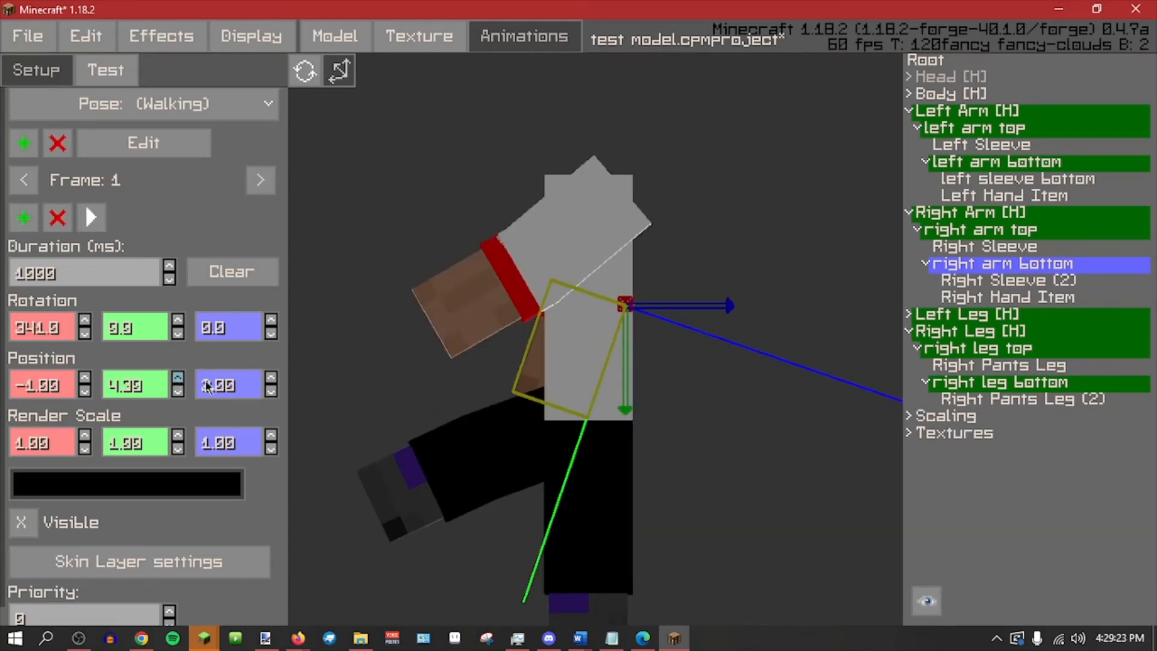
pyautogui.click(271, 391)
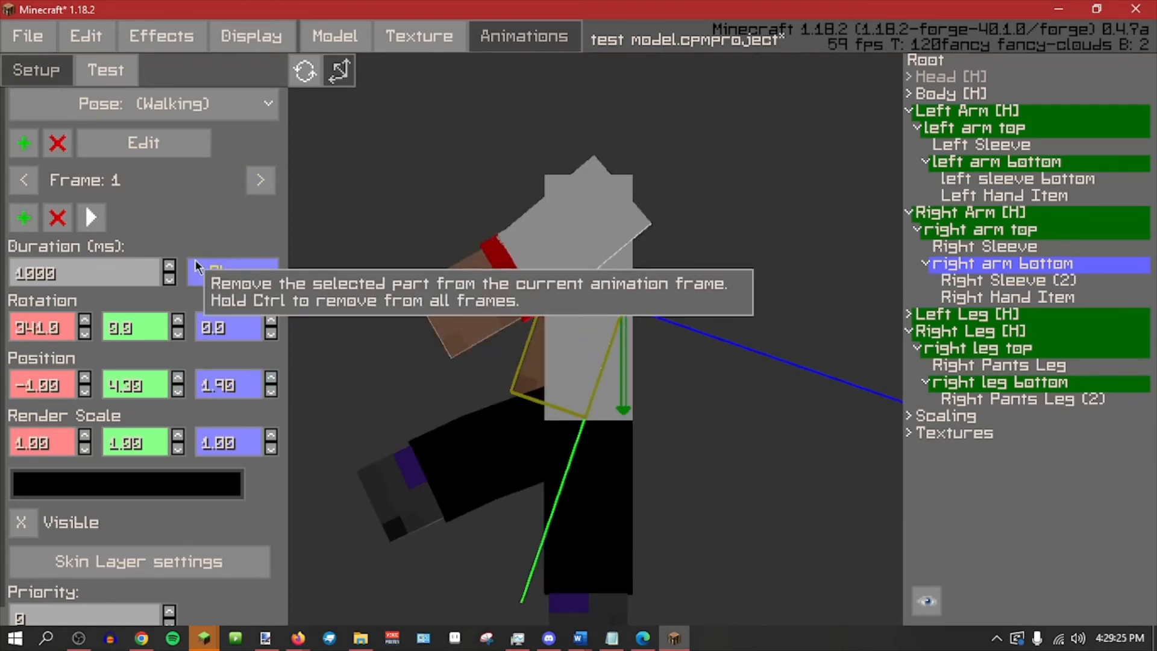
# Step through the frames with left arm bottom selected to review its elbow bend in each one.
pyautogui.click(987, 164)
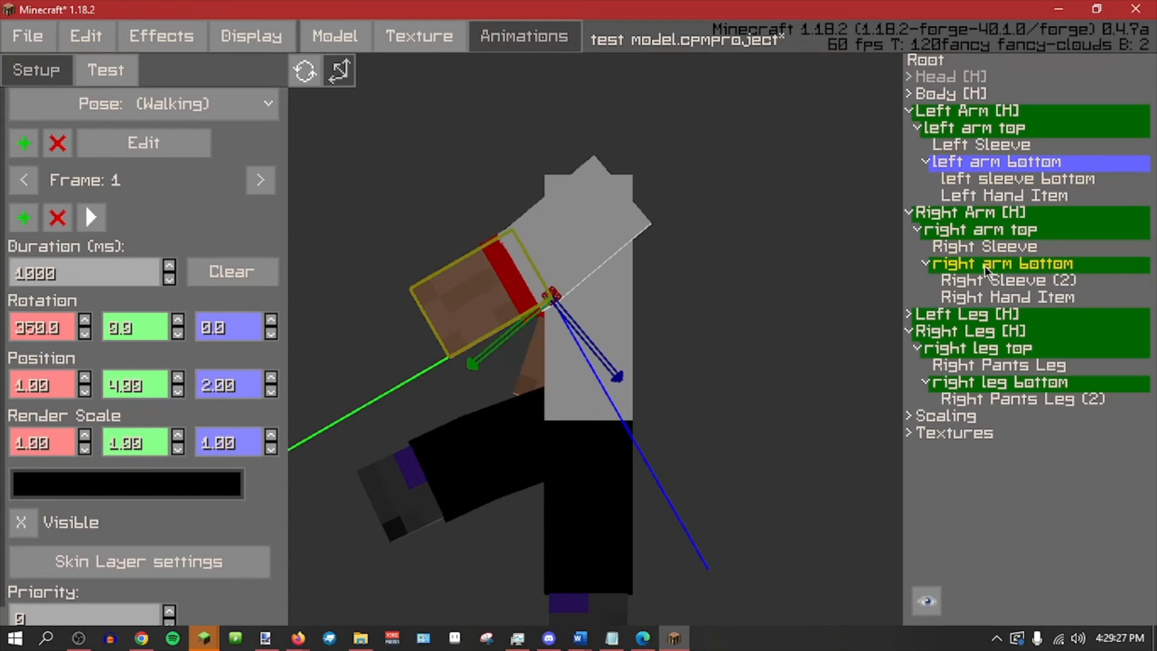
pyautogui.click(258, 176)
pyautogui.click(259, 176)
pyautogui.click(258, 176)
pyautogui.click(259, 176)
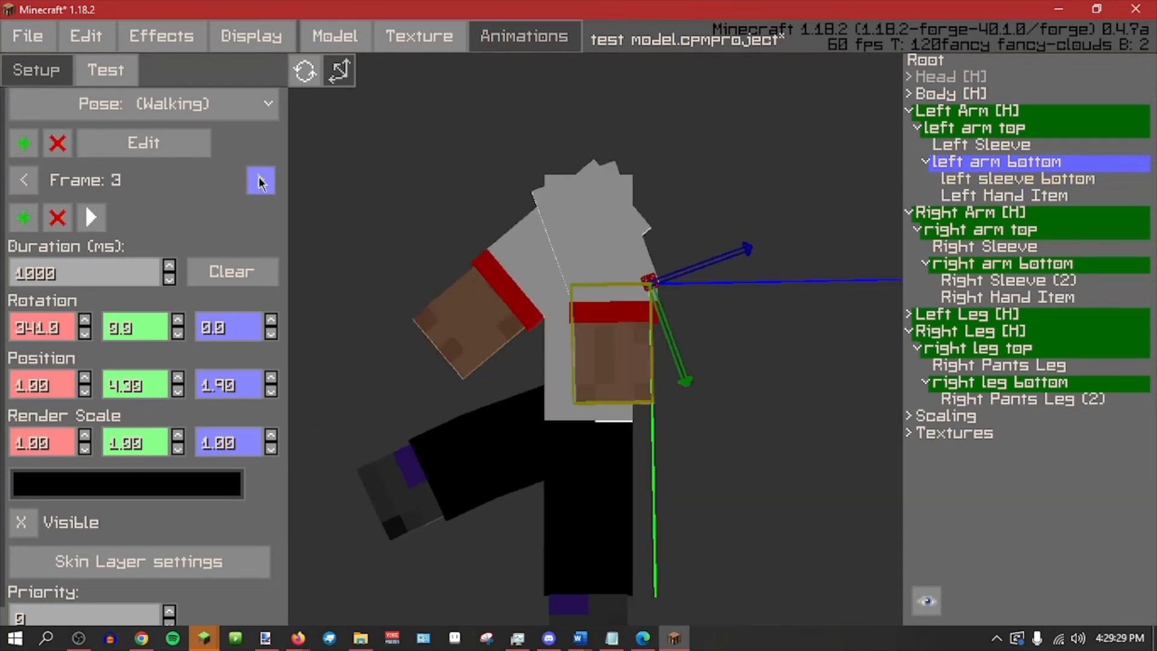
pyautogui.click(258, 176)
pyautogui.click(259, 176)
pyautogui.click(259, 176)
# Play the Walking animation, check both arms from another angle, and stop the preview.
pyautogui.click(90, 217)
pyautogui.moveTo(725, 291); pyautogui.dragTo(733, 342, button='middle')
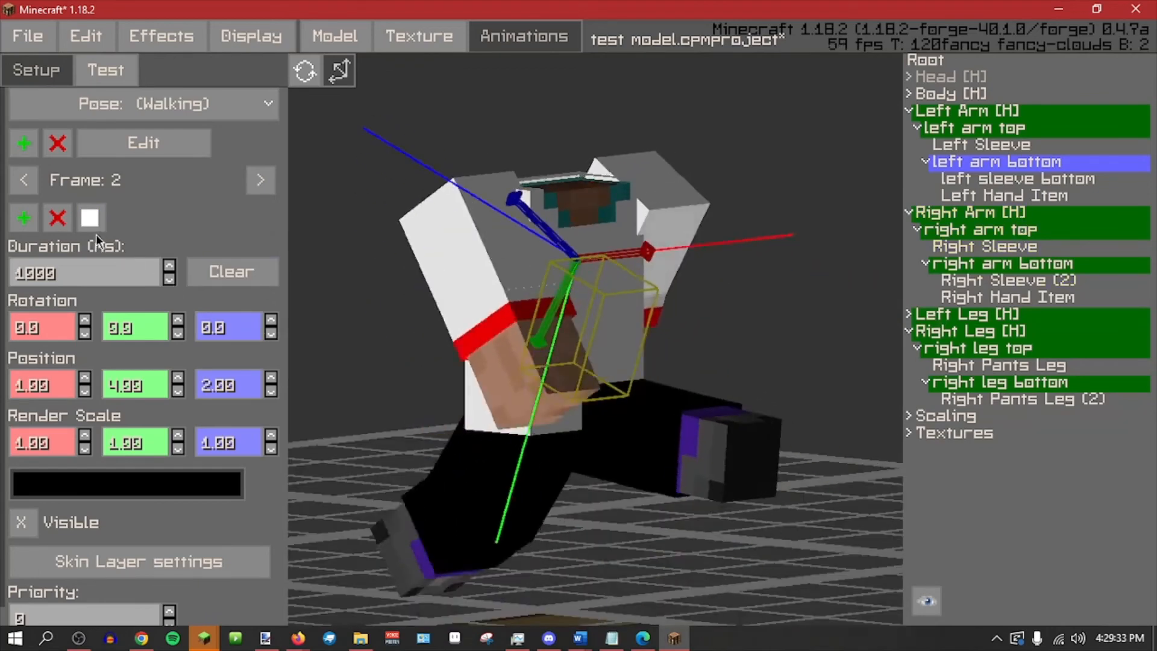
pyautogui.click(89, 218)
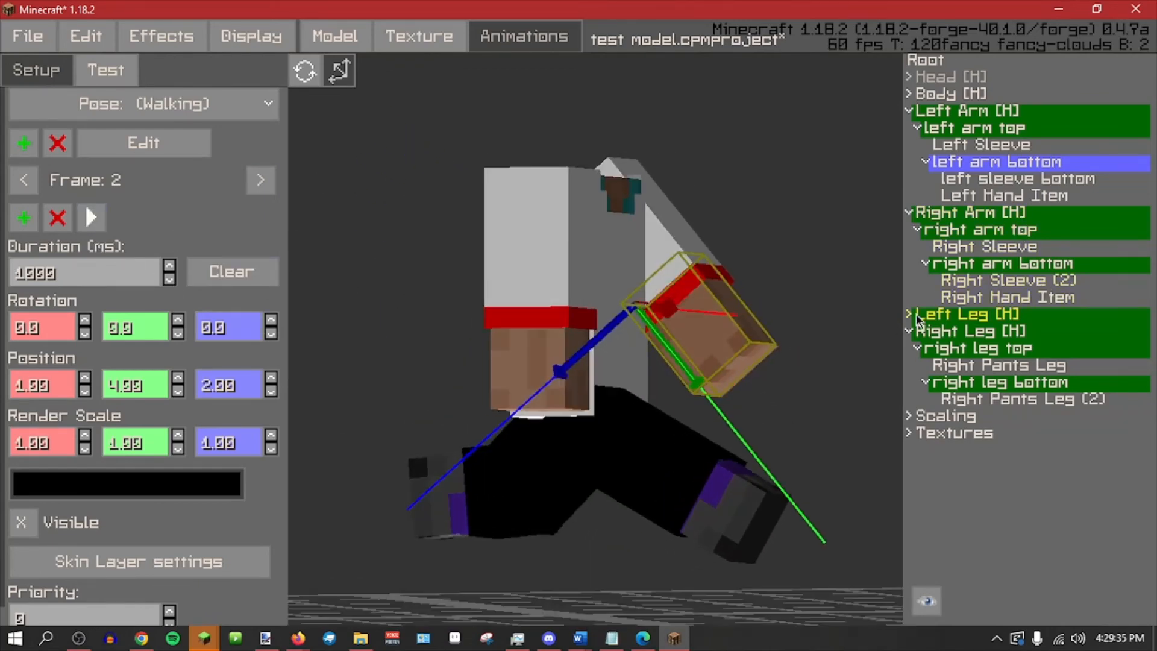
# Inspect right arm top in frame 2, and compare left arm top's rotation from frame to frame.
pyautogui.click(961, 234)
pyautogui.moveTo(807, 292); pyautogui.dragTo(796, 343, button='middle')
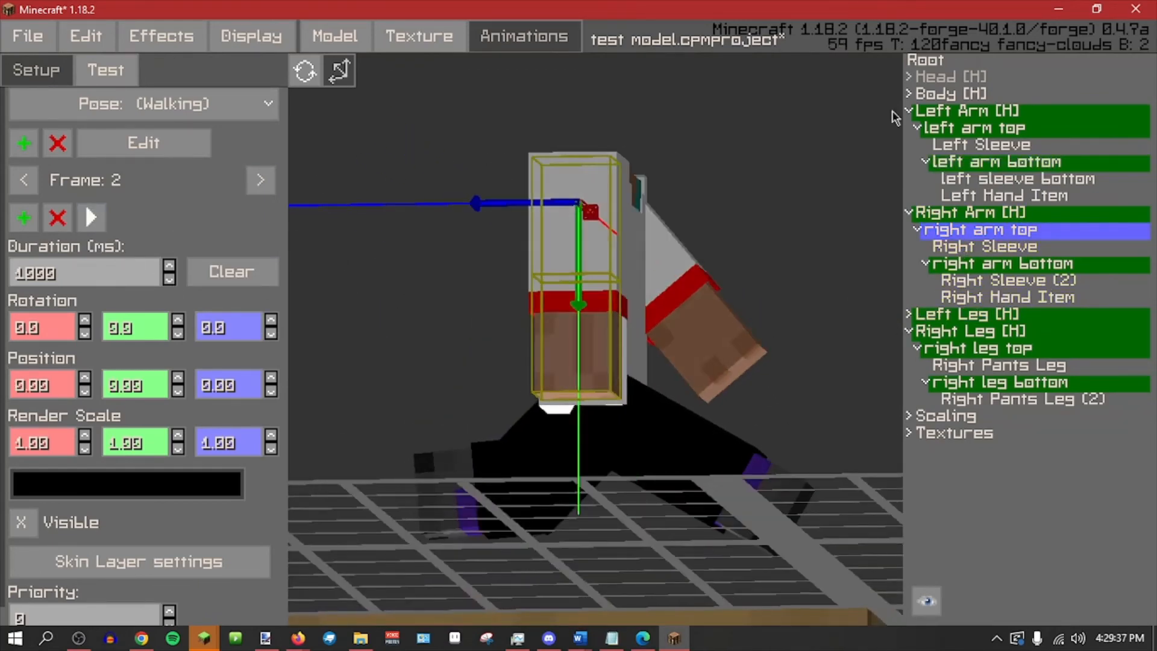
pyautogui.click(1014, 126)
pyautogui.click(263, 182)
pyautogui.click(264, 182)
pyautogui.click(264, 181)
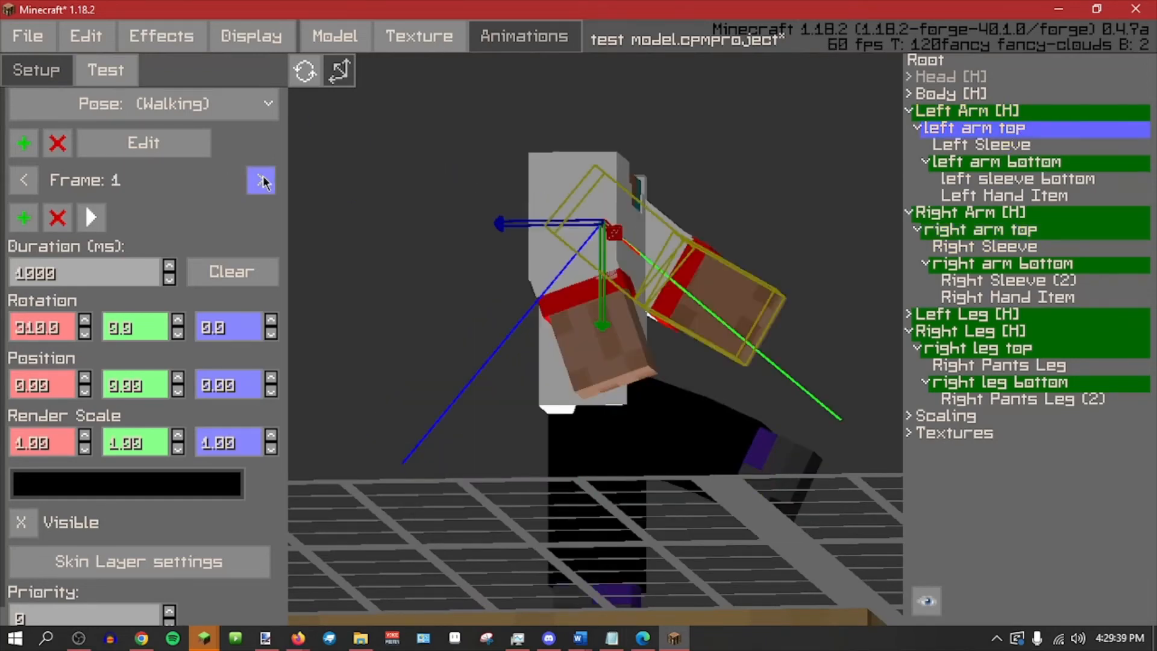
pyautogui.click(263, 181)
pyautogui.click(263, 182)
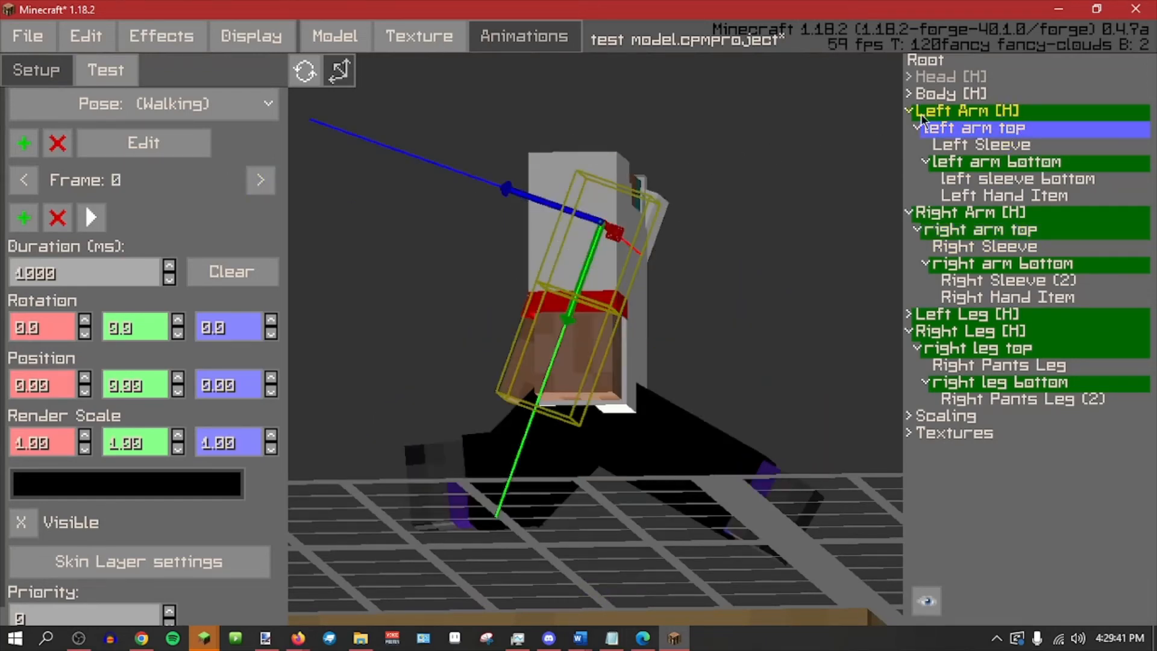
# Cycle through the animation frames with the parent Left Arm selected to examine its rotation in each frame.
pyautogui.click(928, 110)
pyautogui.click(263, 181)
pyautogui.click(264, 181)
pyautogui.click(264, 181)
pyautogui.click(263, 181)
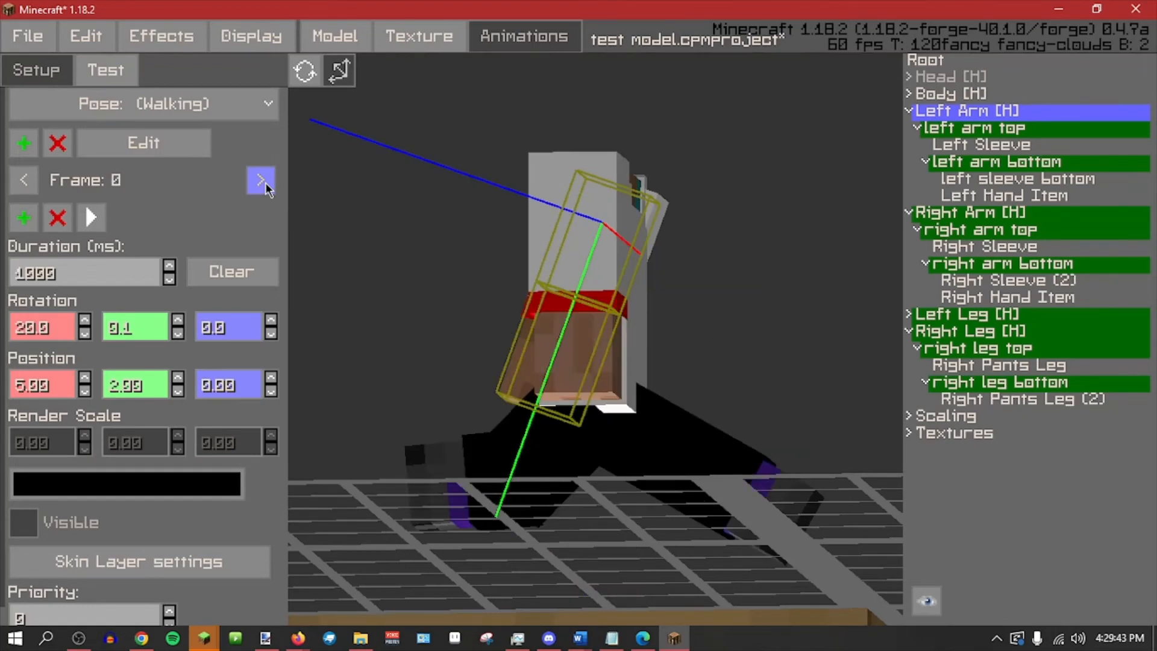
pyautogui.click(265, 182)
pyautogui.click(265, 182)
pyautogui.click(265, 182)
pyautogui.click(265, 182)
pyautogui.click(259, 189)
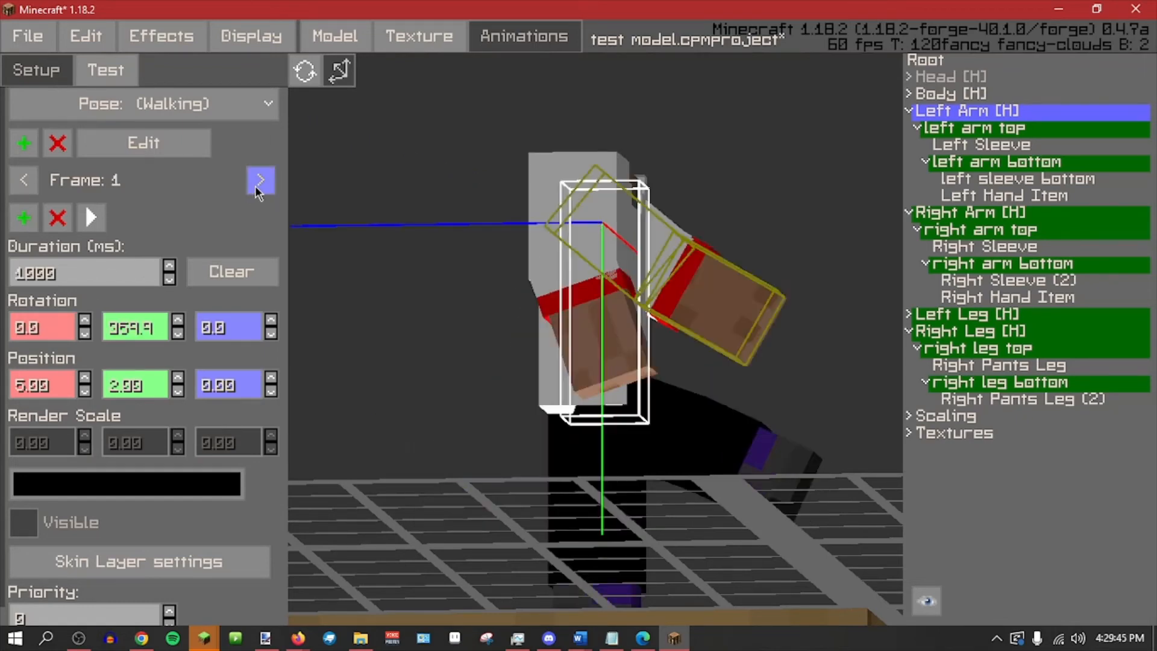
# In frame 2, set the parent Left Arm's X rotation to 0 and left arm top's X rotation to 320.
pyautogui.click(258, 190)
pyautogui.click(258, 191)
pyautogui.click(258, 191)
pyautogui.click(258, 191)
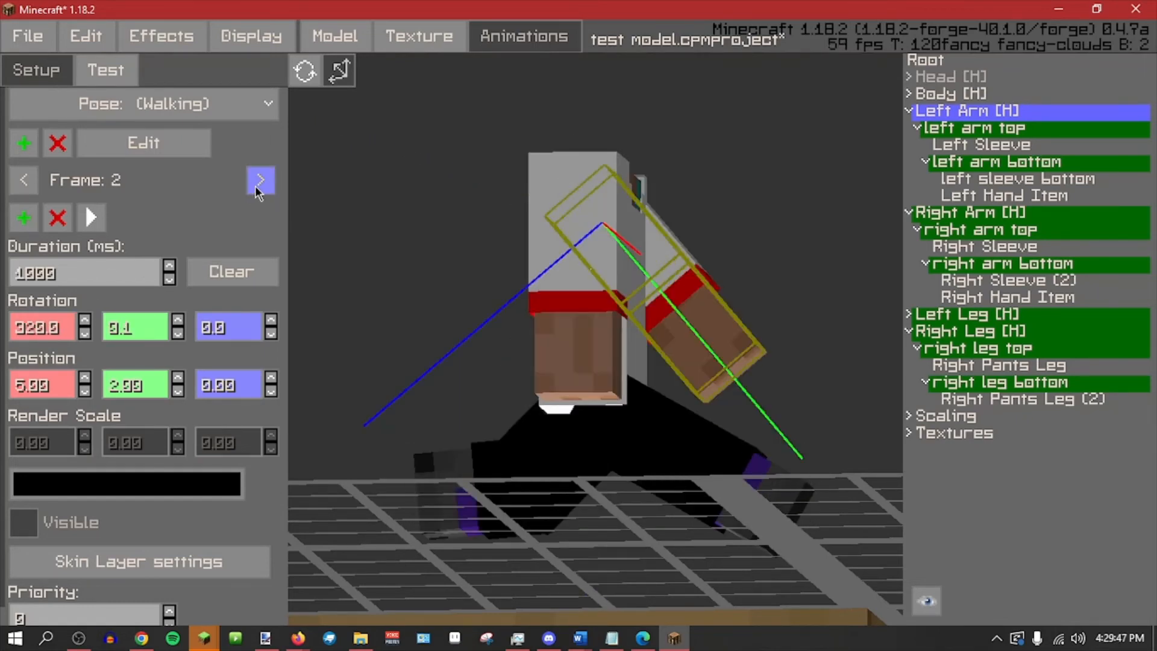
pyautogui.click(63, 327)
pyautogui.hotkey('ctrl', 'a')
pyautogui.press('BackSpace')
pyautogui.write('0')
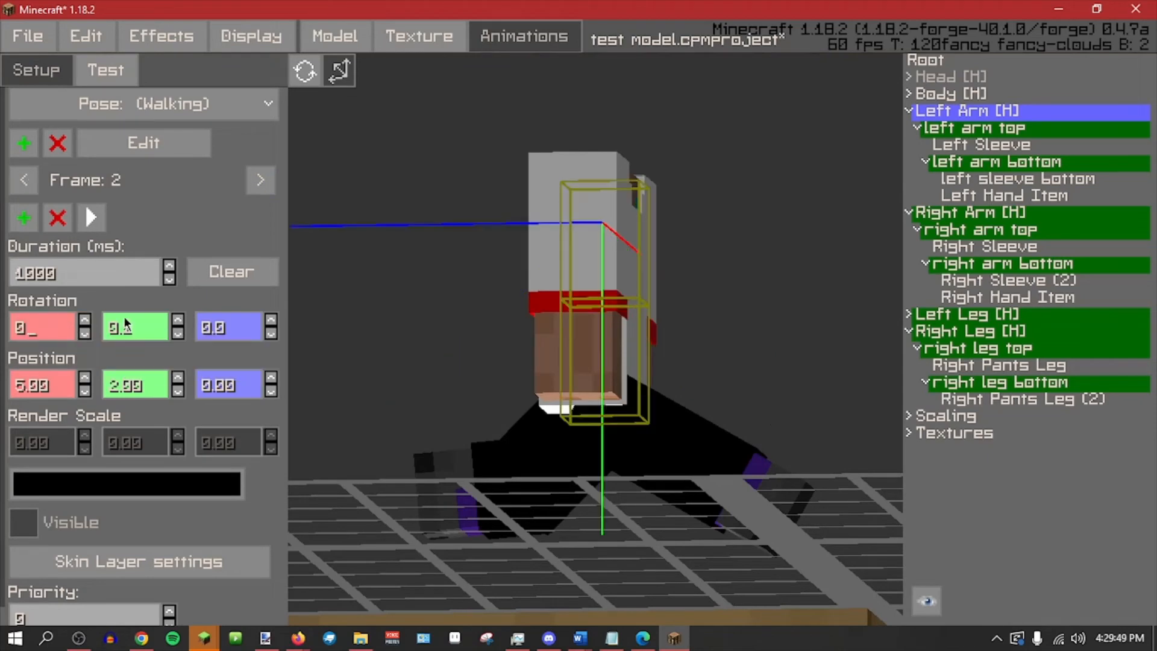
pyautogui.click(1019, 128)
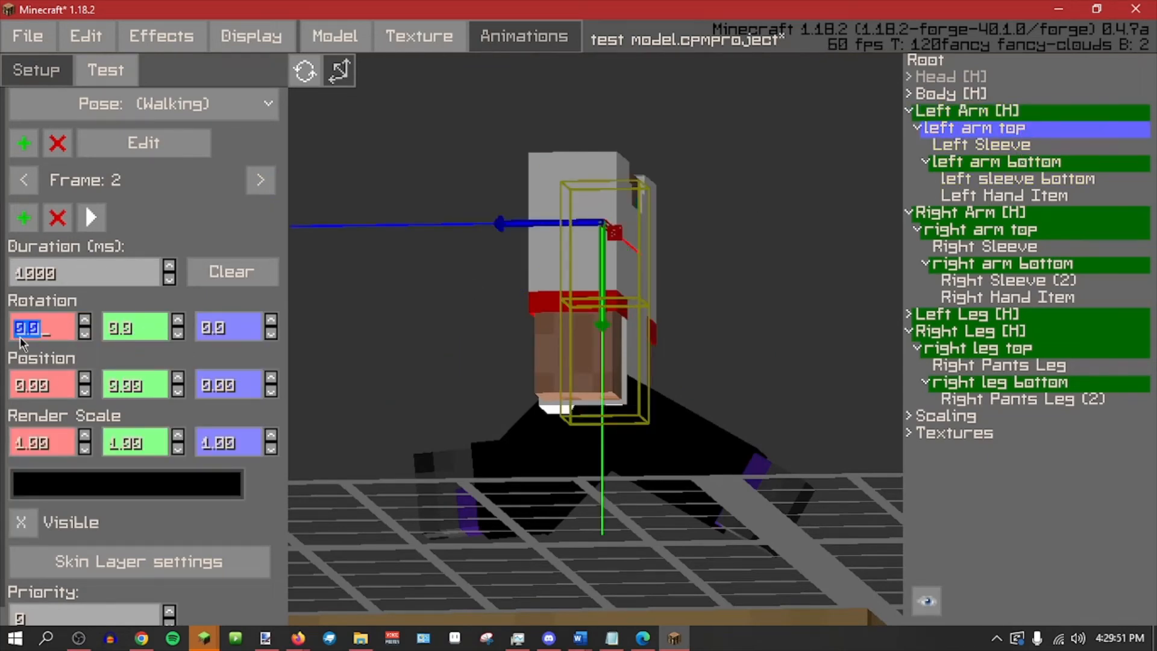
pyautogui.write('320')
pyautogui.click(964, 113)
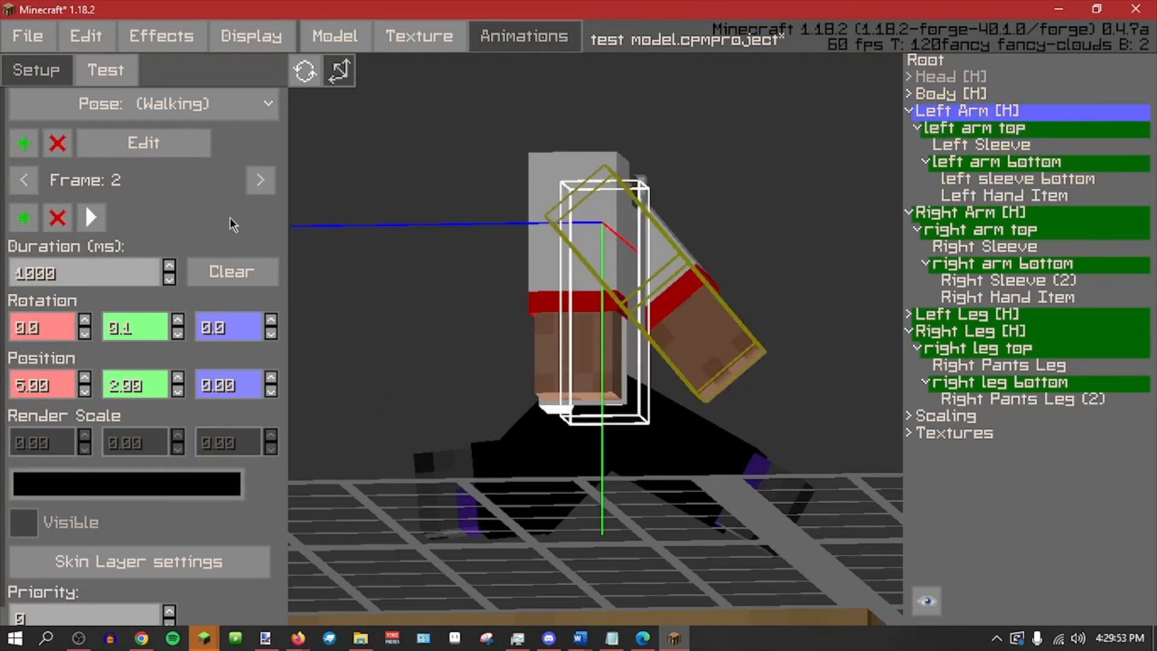
# In frame 3, set left arm top's X rotation to 20 and the parent Left Arm's X rotation to 0.
pyautogui.click(270, 182)
pyautogui.click(971, 129)
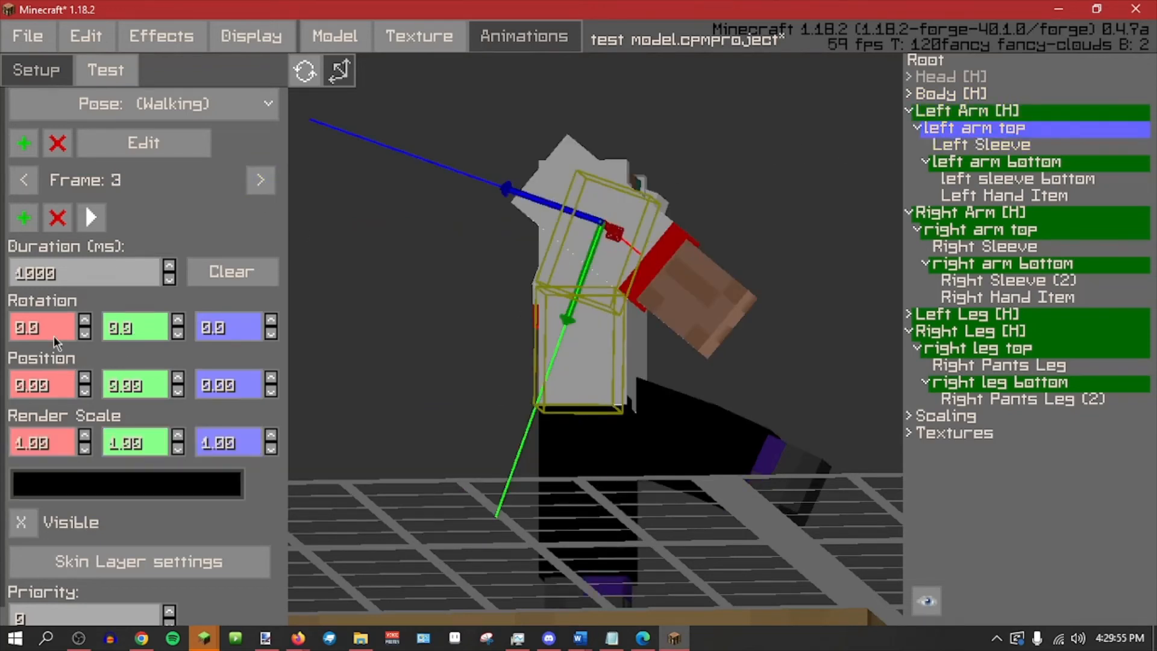
pyautogui.click(1047, 119)
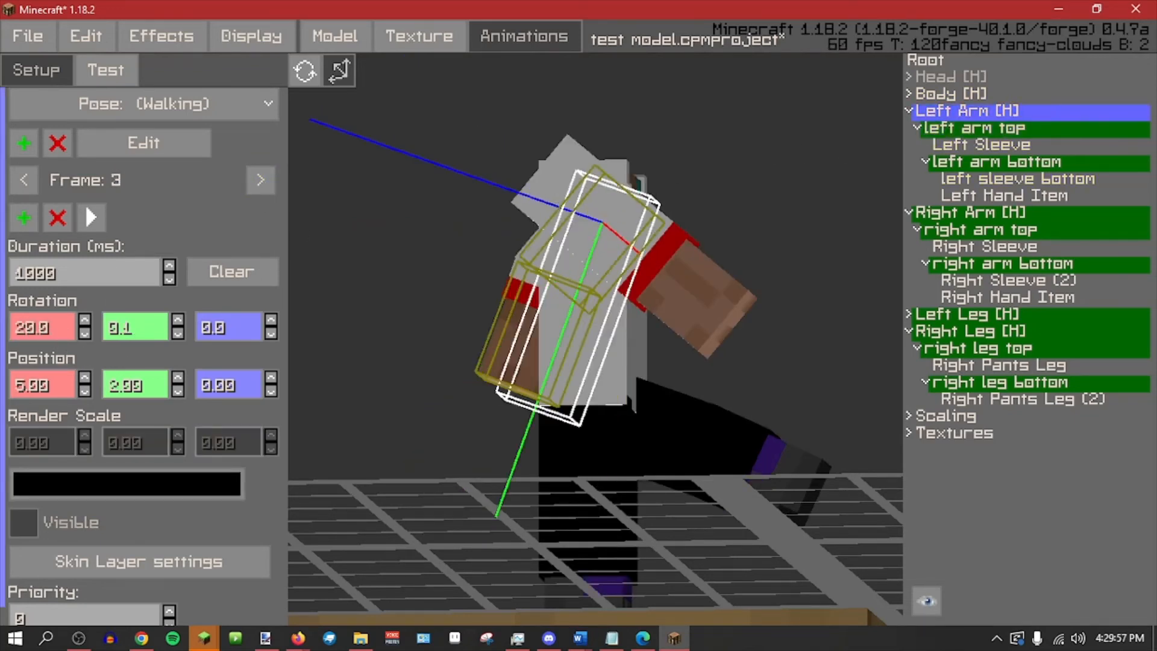
pyautogui.click(30, 314)
pyautogui.hotkey('ctrl', 'a')
pyautogui.write('0')
# In frame 0, set the parent Left Arm's X rotation to 0 and left arm top's X rotation to 20.
pyautogui.click(263, 182)
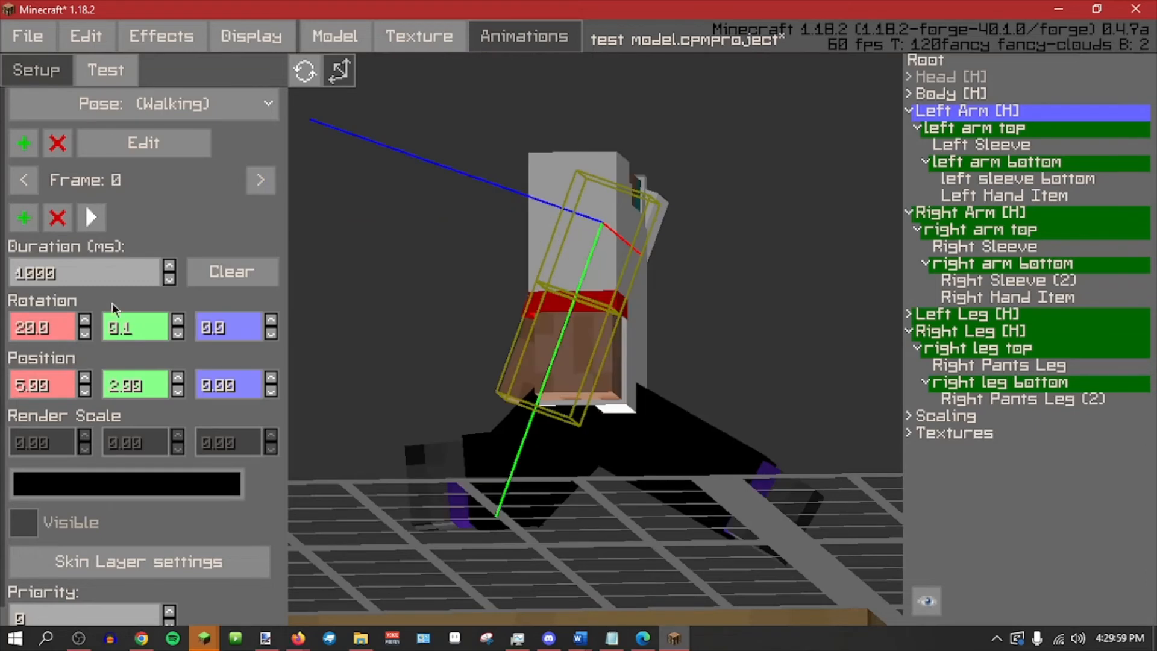
pyautogui.click(946, 133)
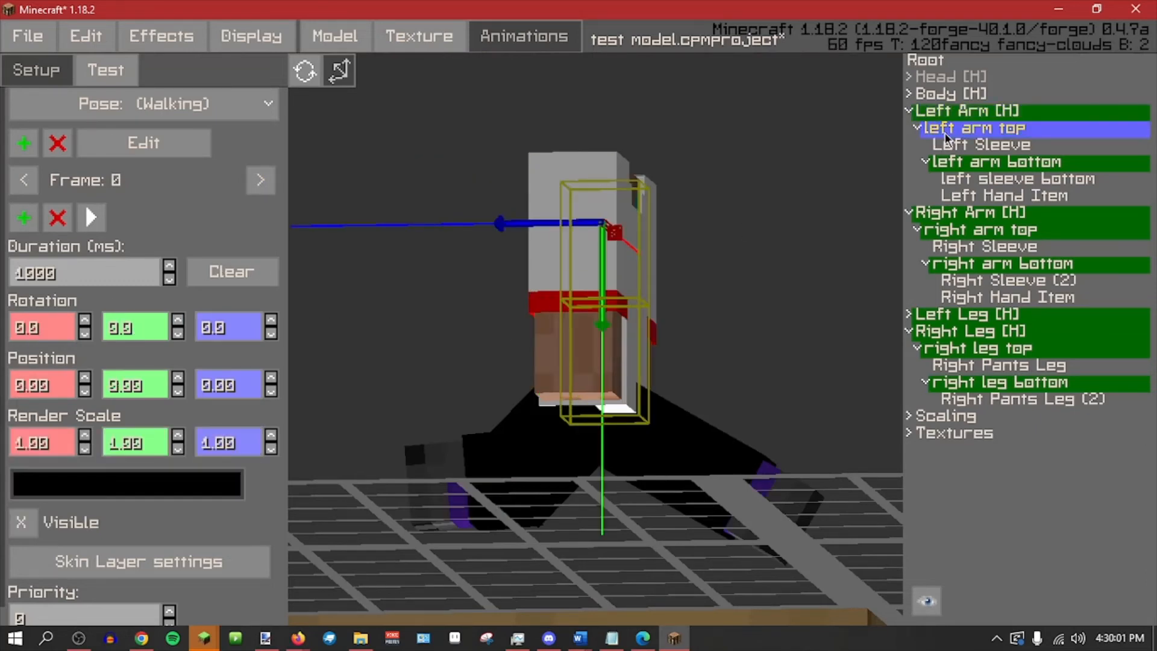
pyautogui.click(52, 328)
pyautogui.hotkey('ctrl', 'a')
pyautogui.write('20')
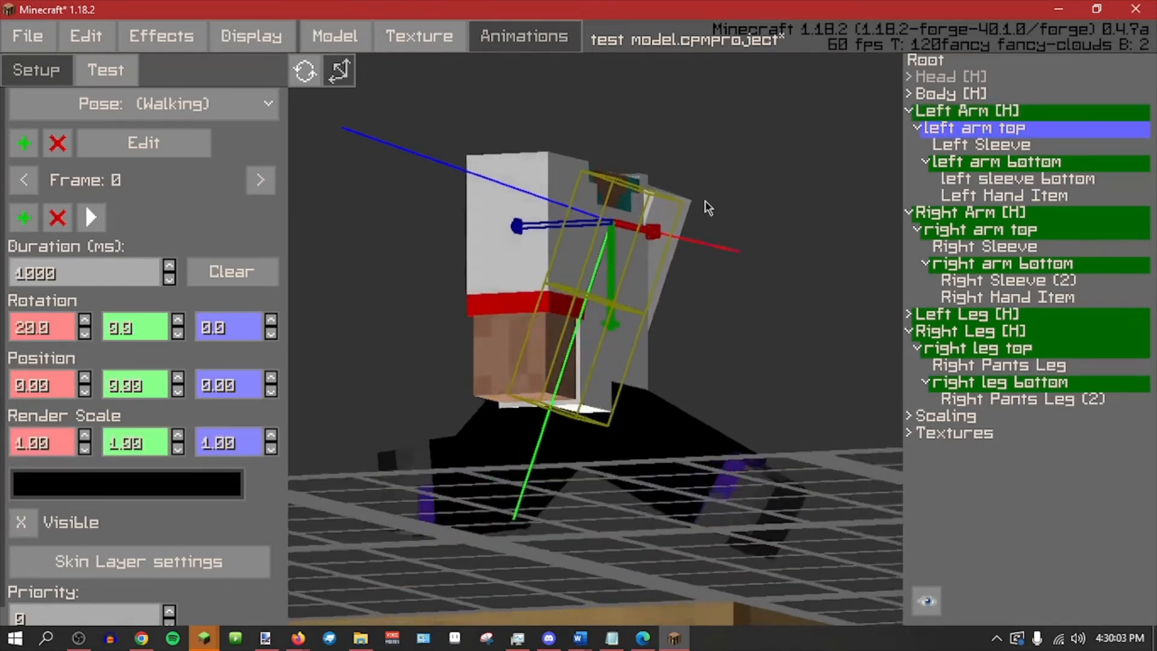
pyautogui.click(971, 110)
# Inspect the left arm's pose in frame 0 from the opposite side, comparing left arm top with its parent.
pyautogui.moveTo(620, 267); pyautogui.dragTo(453, 158, button='middle')
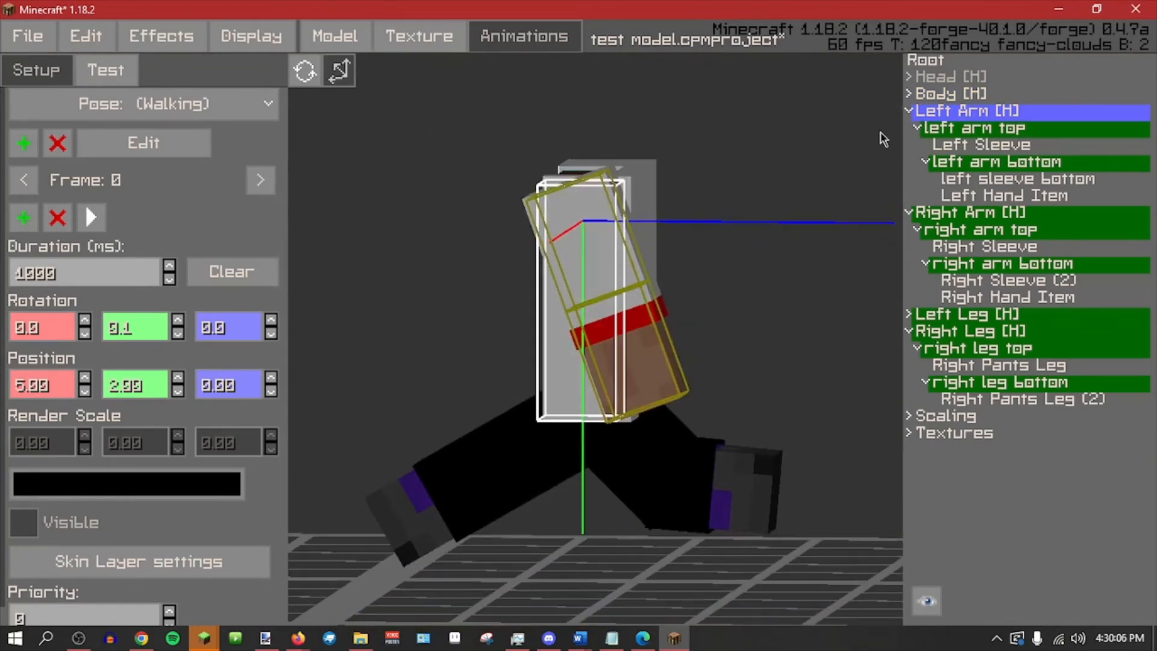
pyautogui.click(1005, 129)
pyautogui.click(304, 71)
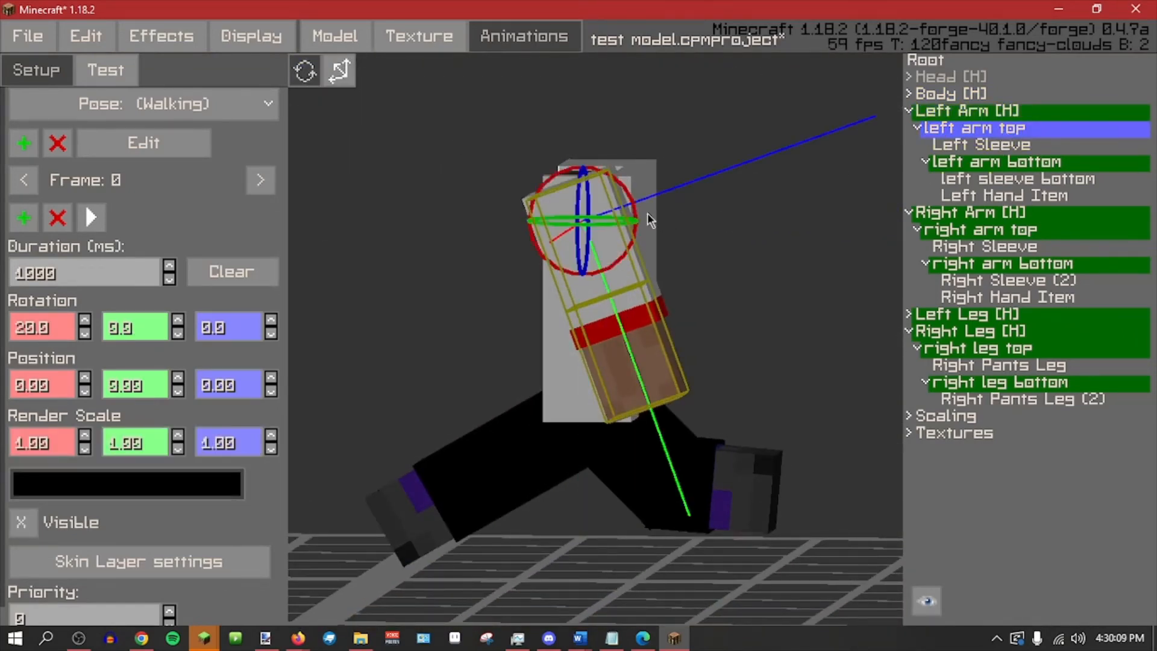
pyautogui.moveTo(639, 211); pyautogui.dragTo(615, 265)
pyautogui.click(988, 110)
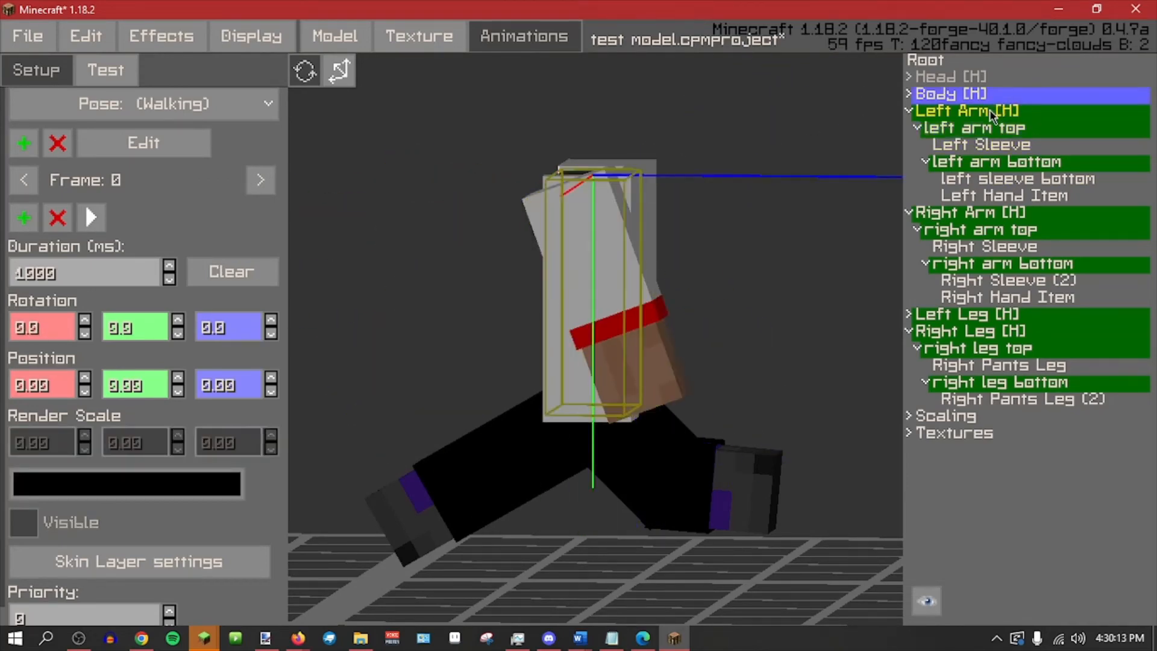
pyautogui.click(340, 71)
pyautogui.scroll(-3, 658, 267)
pyautogui.click(942, 131)
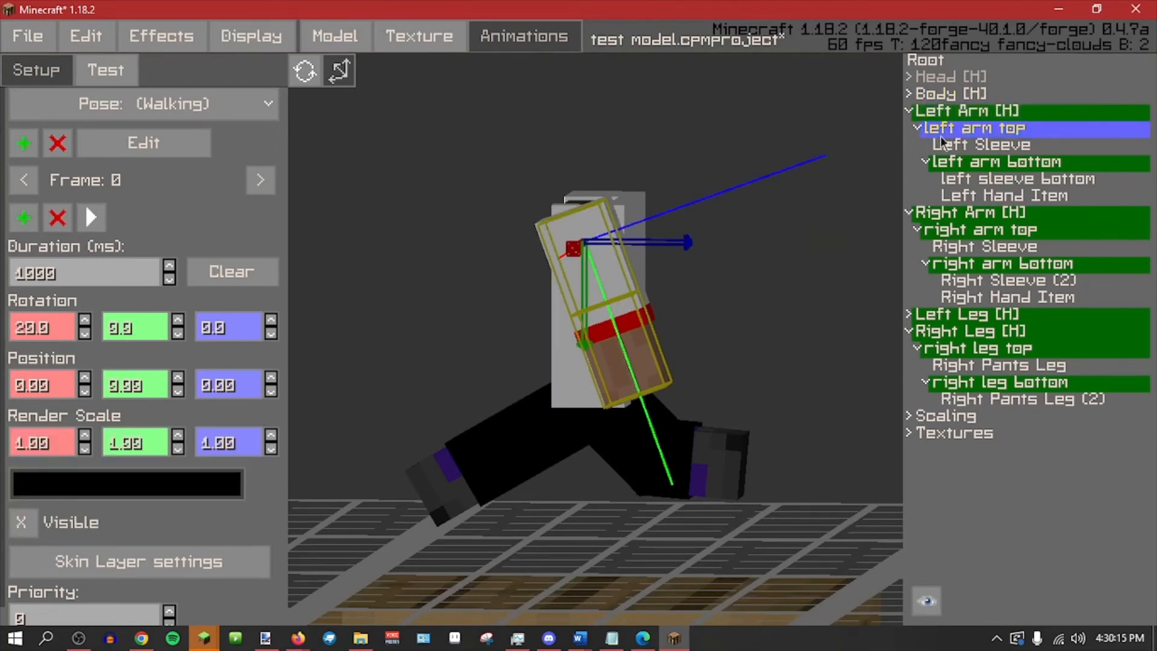
pyautogui.scroll(-4, 807, 190)
pyautogui.scroll(3, 807, 196)
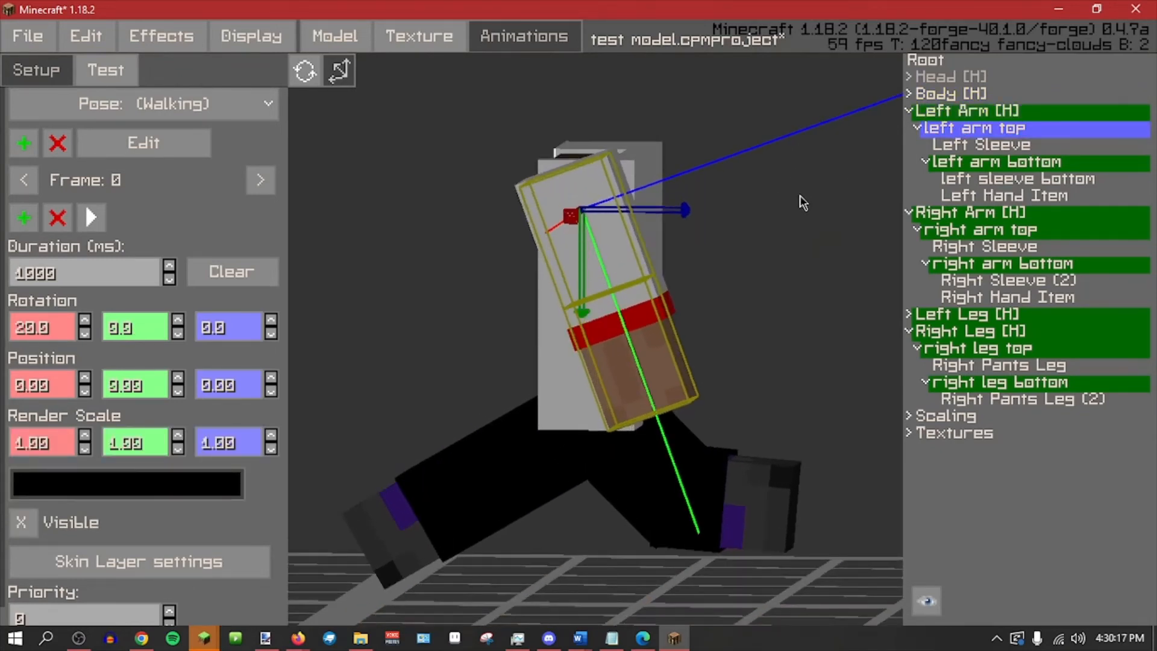
pyautogui.moveTo(800, 197); pyautogui.dragTo(801, 191, button='middle')
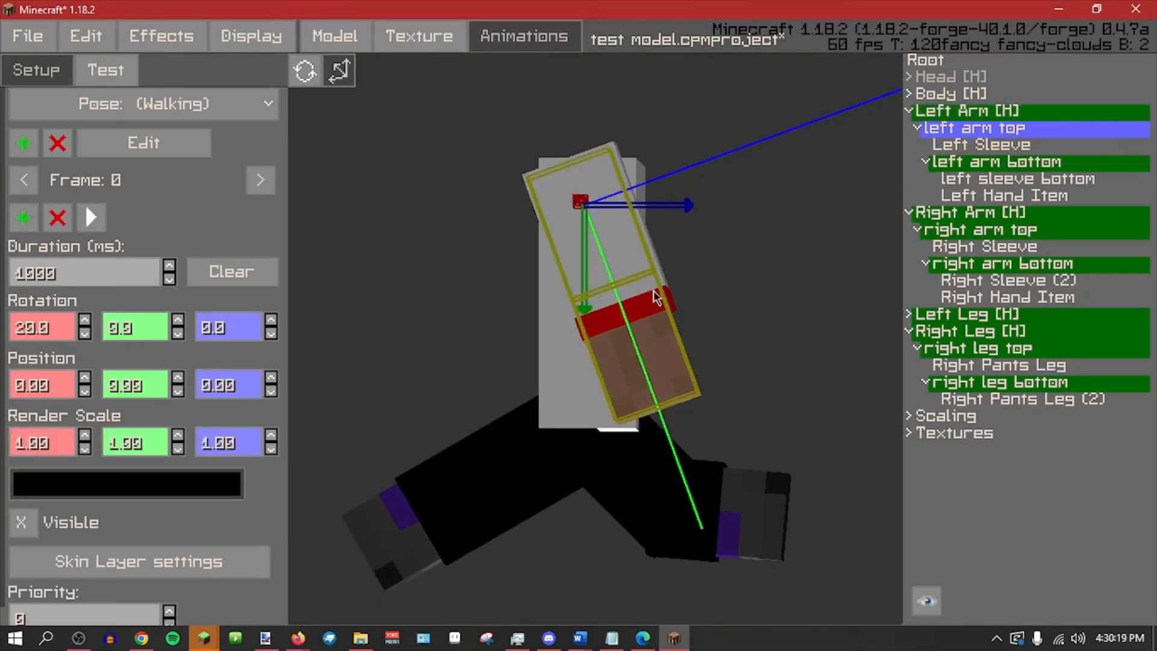
pyautogui.click(970, 110)
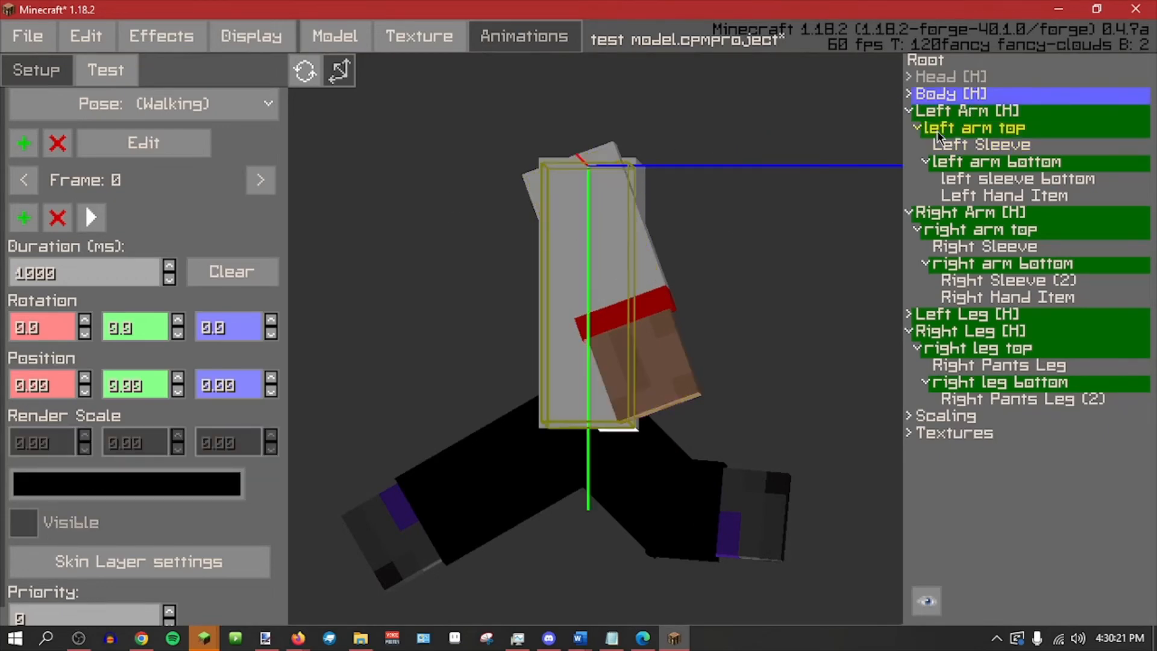
# Step through the Walking frames with the left arm parts selected to review the upper arm's rotation in each one.
pyautogui.click(263, 180)
pyautogui.click(262, 180)
pyautogui.click(262, 179)
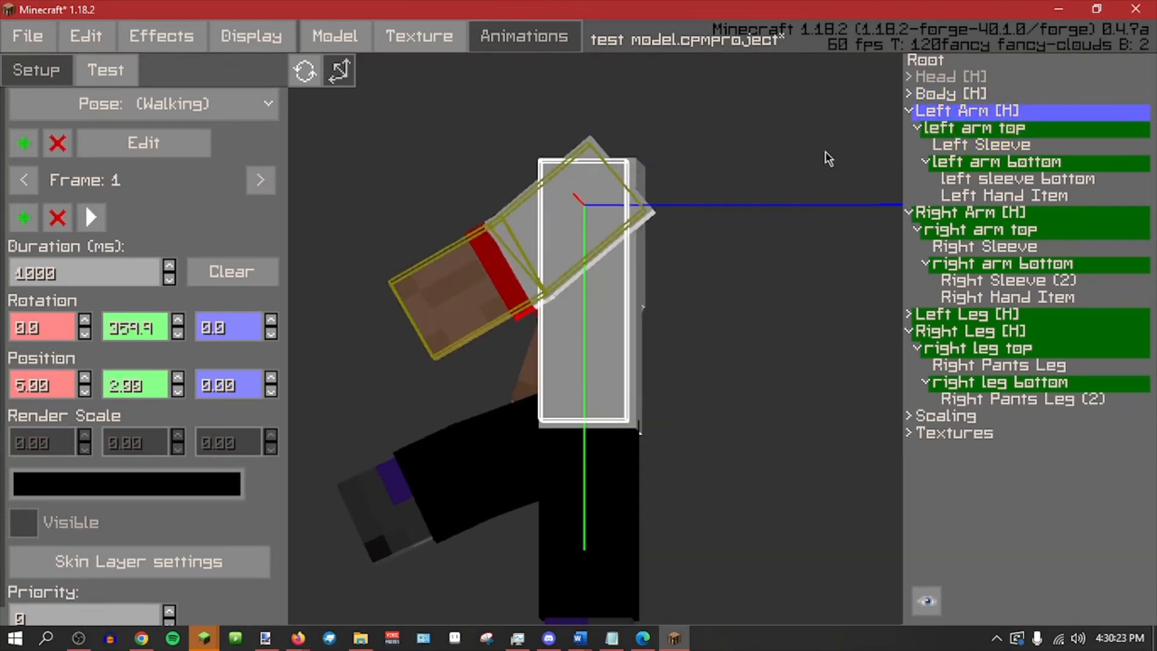
pyautogui.click(582, 199)
pyautogui.click(96, 228)
pyautogui.moveTo(343, 380); pyautogui.dragTo(657, 382, button='middle')
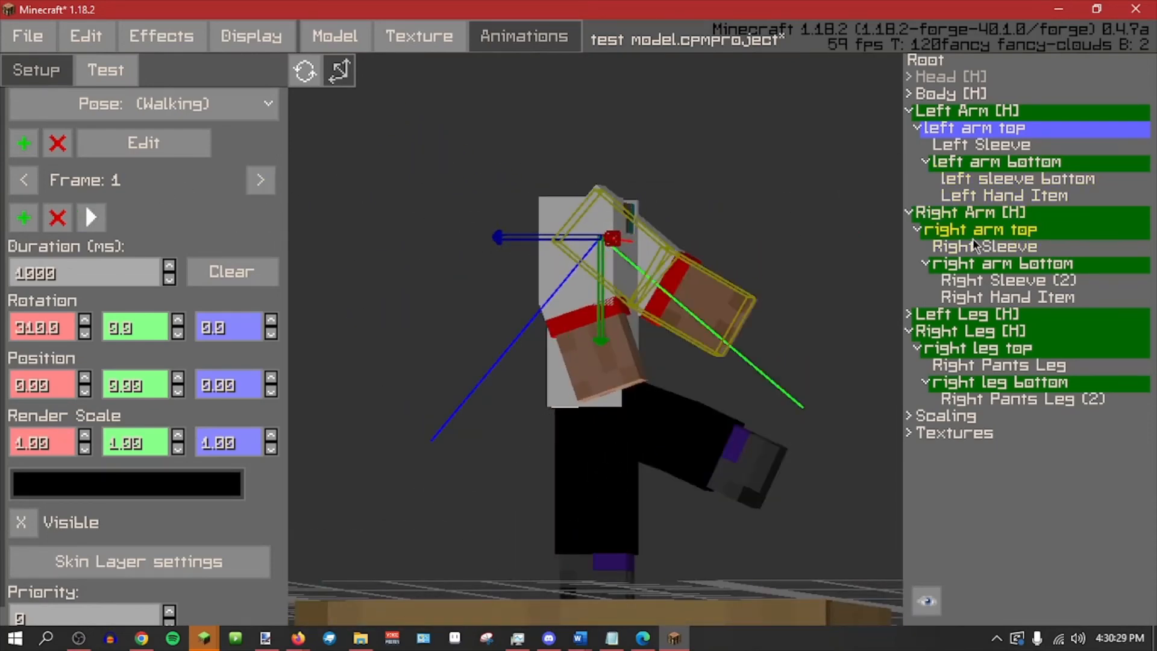
pyautogui.click(261, 180)
pyautogui.click(270, 182)
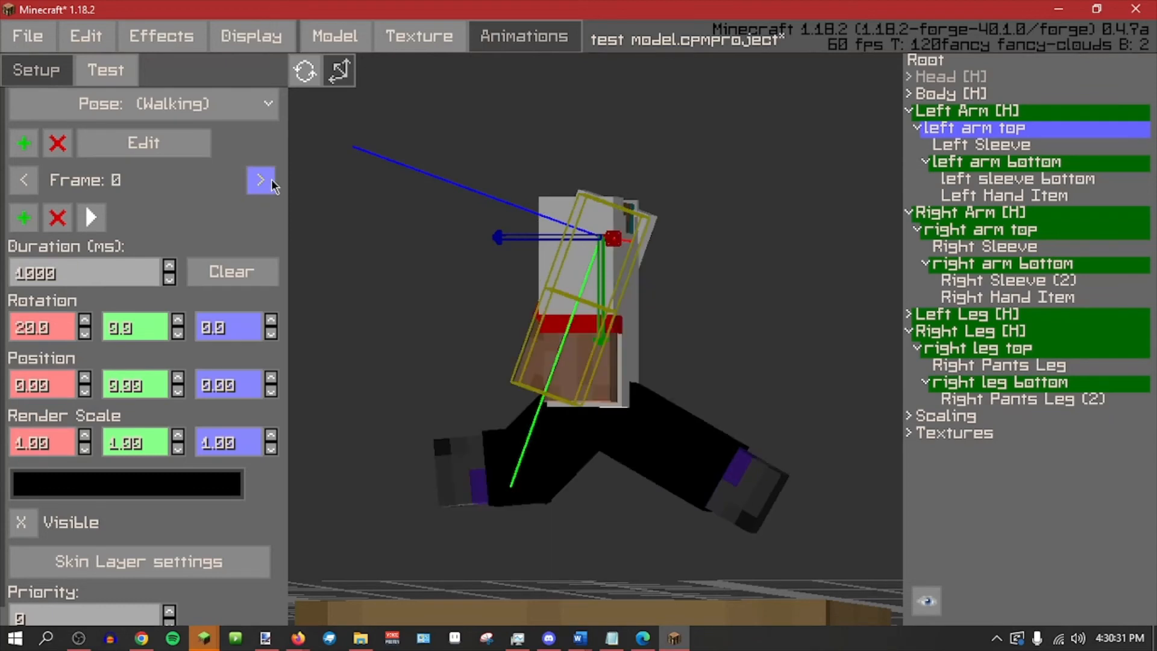
pyautogui.click(24, 190)
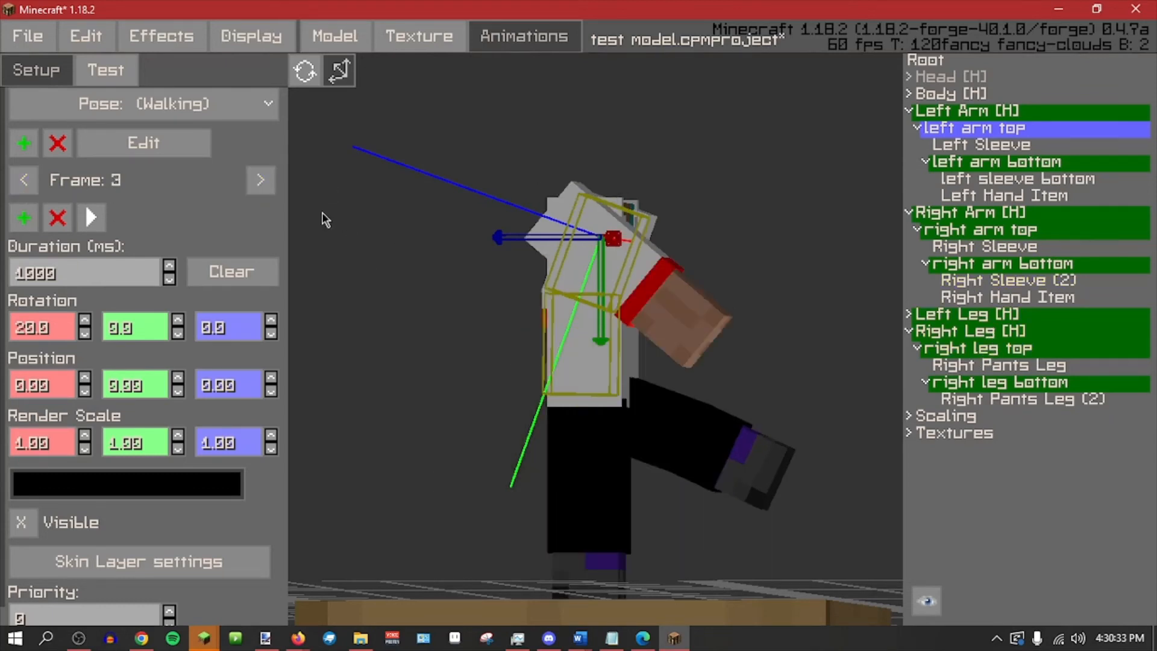
pyautogui.click(264, 180)
pyautogui.click(265, 180)
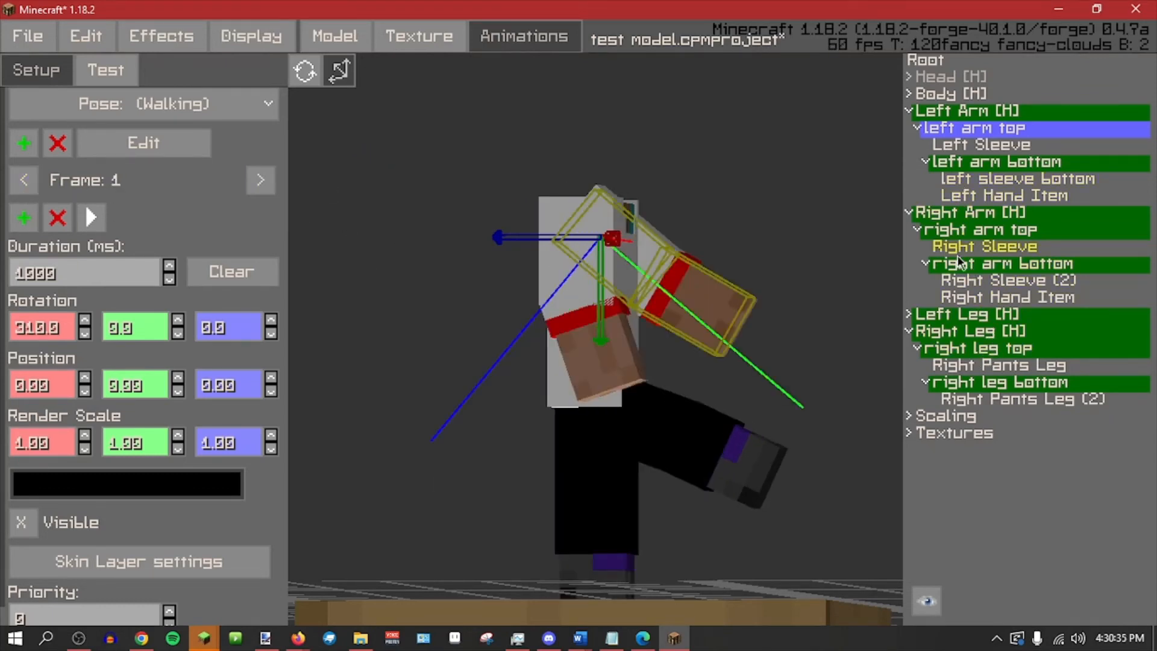
# Set right arm top's X rotation to 20 in frames 1 and 2.
pyautogui.click(961, 230)
pyautogui.click(42, 320)
pyautogui.hotkey('ctrl', 'a')
pyautogui.write('20')
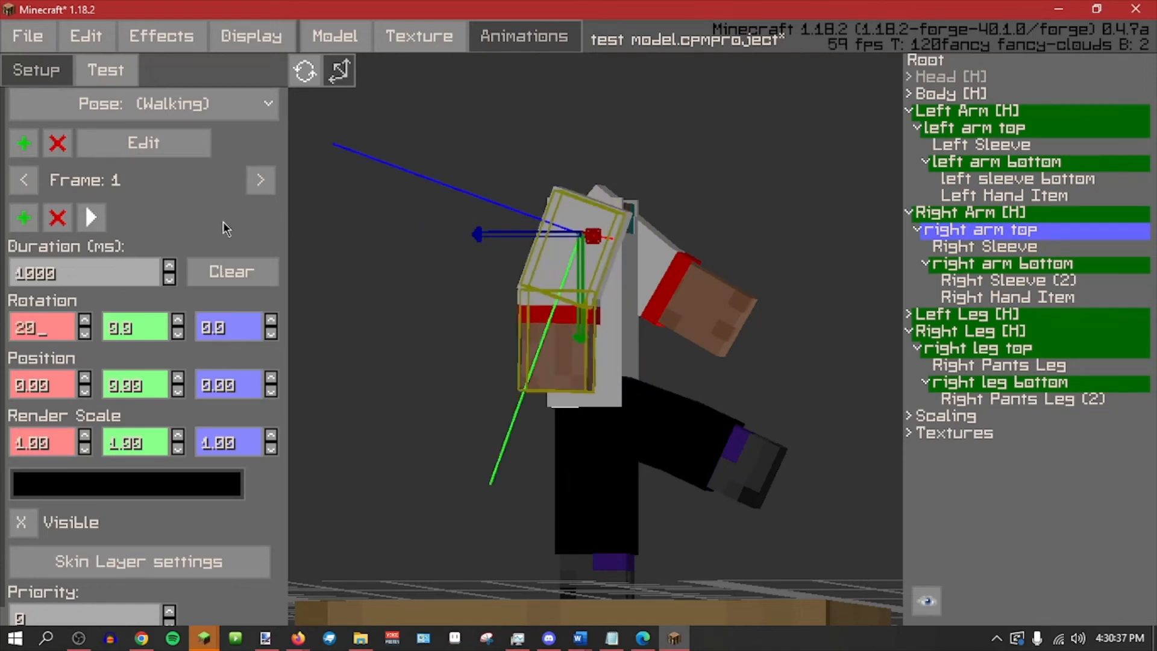
pyautogui.click(259, 185)
pyautogui.click(52, 335)
pyautogui.hotkey('ctrl', 'a')
pyautogui.write('20')
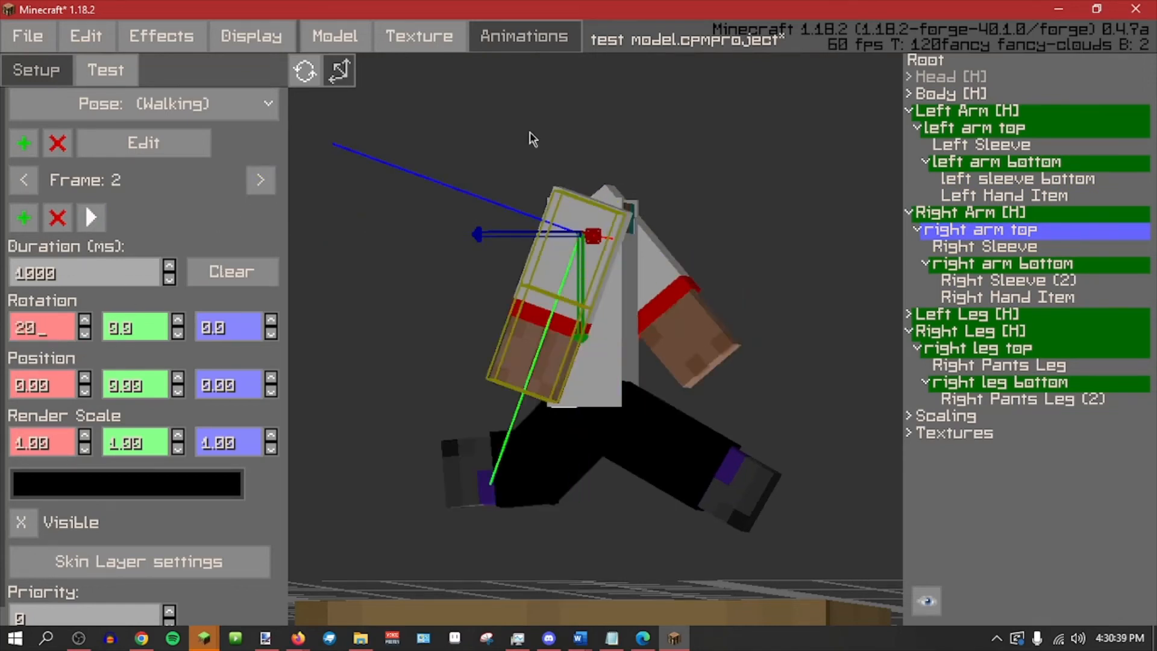
# Compare left arm top across the frames and set right arm top's X rotation to 320 in frame 0.
pyautogui.click(975, 129)
pyautogui.click(264, 181)
pyautogui.click(264, 181)
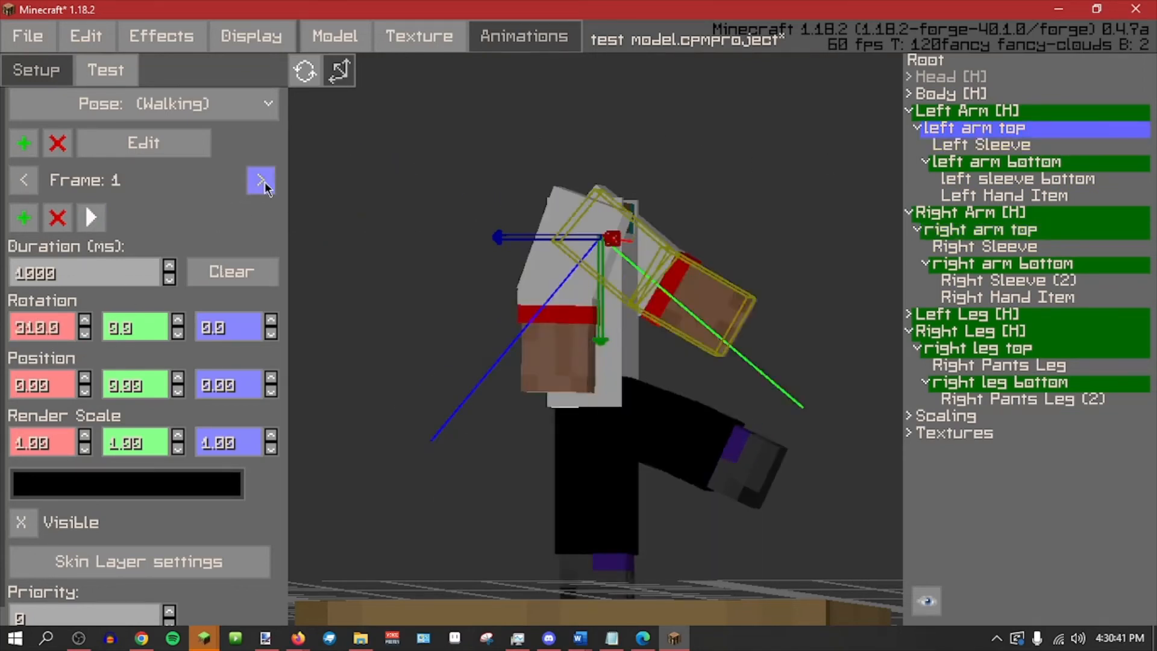
pyautogui.click(261, 180)
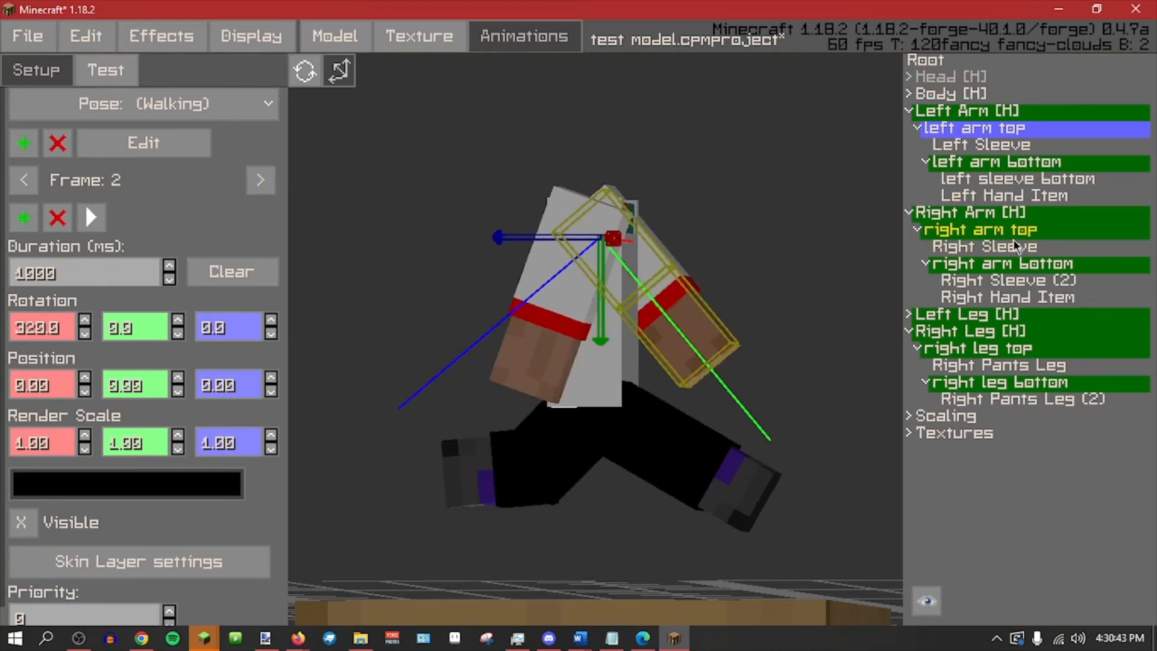
pyautogui.click(981, 229)
pyautogui.click(261, 179)
pyautogui.click(261, 180)
pyautogui.click(32, 325)
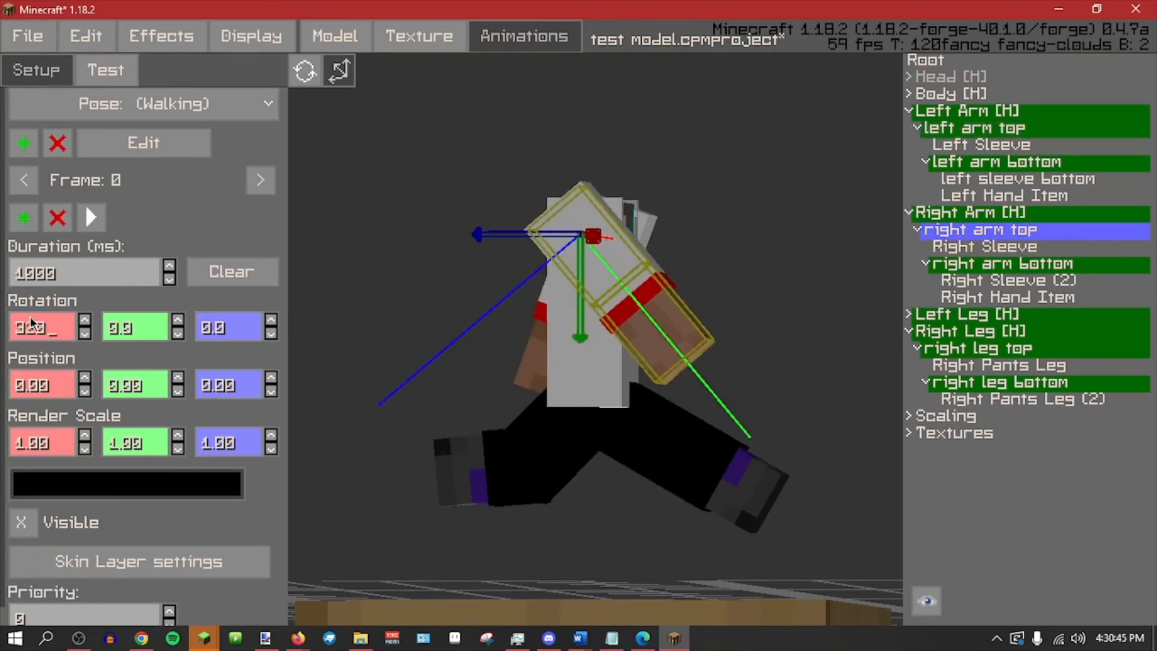
# Play the Walking animation and cycle through the frames with left arm bottom selected to review its elbow values.
pyautogui.click(90, 217)
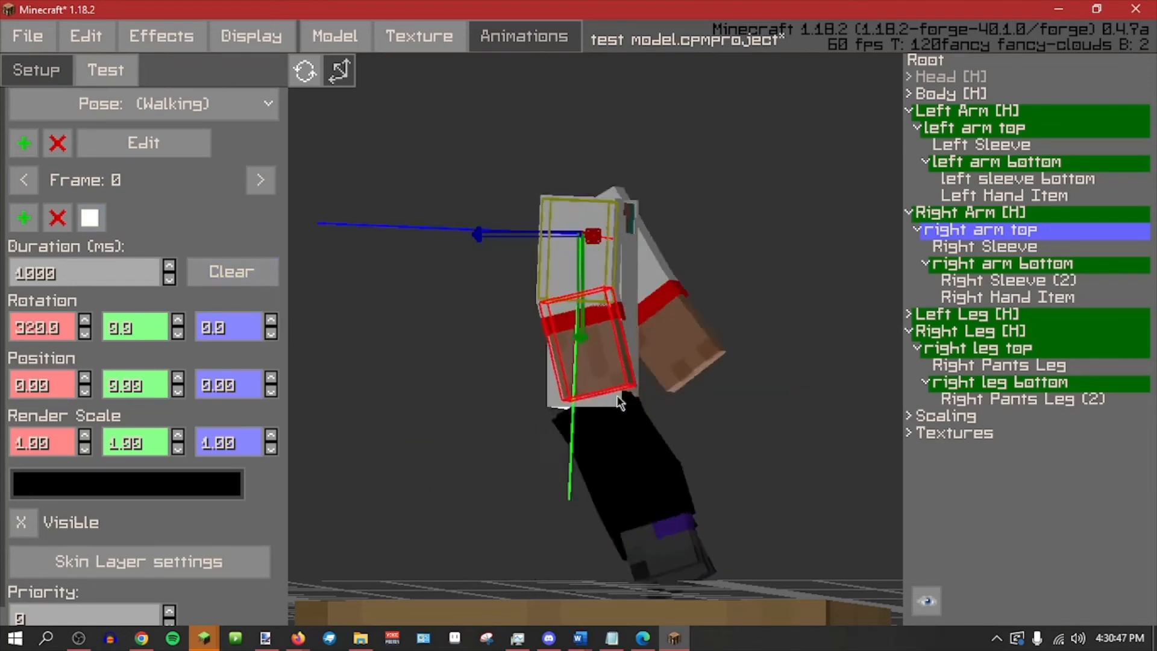
pyautogui.click(1032, 161)
pyautogui.click(259, 181)
pyautogui.click(259, 182)
pyautogui.click(259, 182)
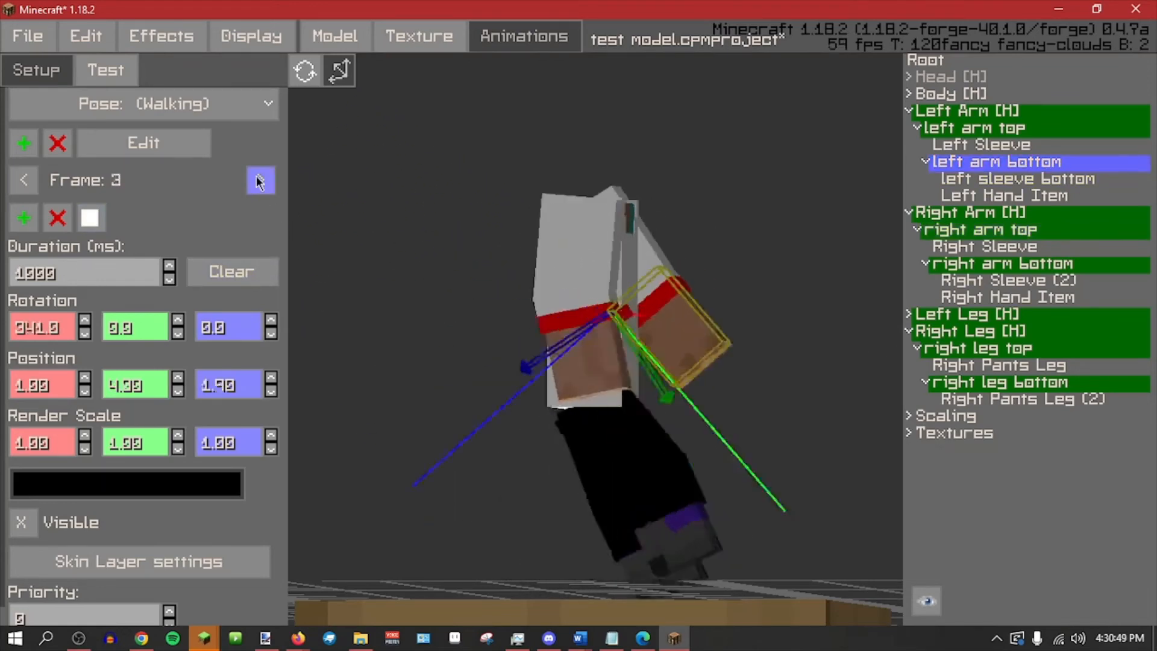
pyautogui.click(259, 182)
pyautogui.click(259, 182)
pyautogui.click(259, 182)
pyautogui.click(259, 181)
pyautogui.click(259, 181)
pyautogui.click(259, 182)
pyautogui.click(259, 181)
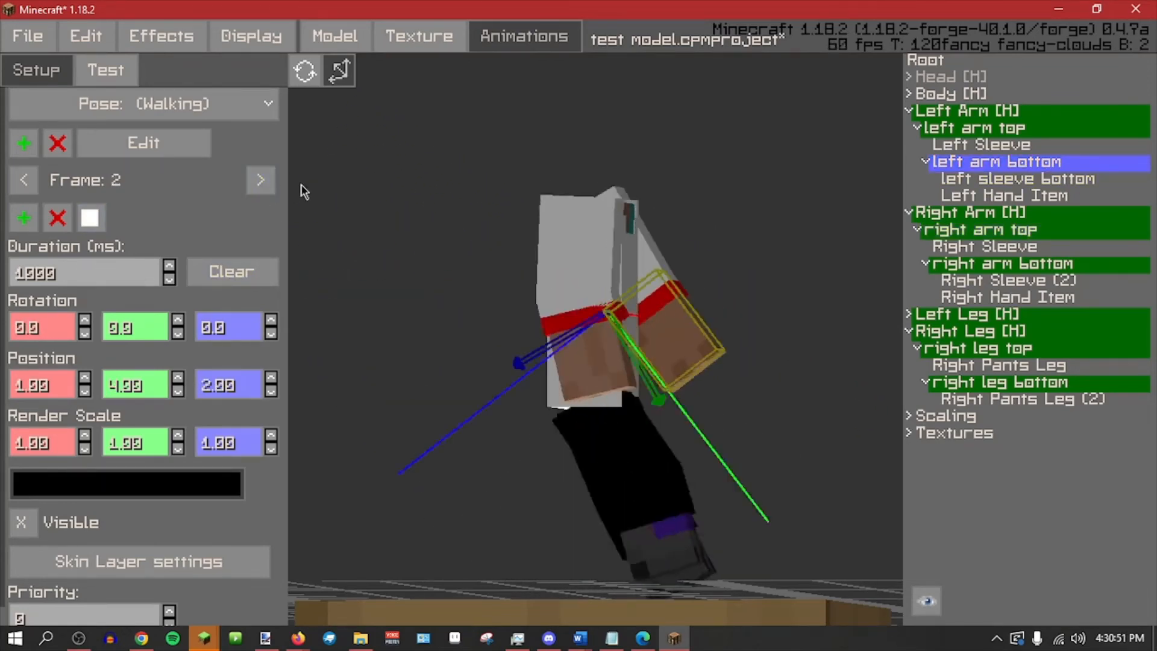
# Compare the rotation and position of right arm bottom and left arm bottom from frame to frame.
pyautogui.click(1001, 263)
pyautogui.click(259, 180)
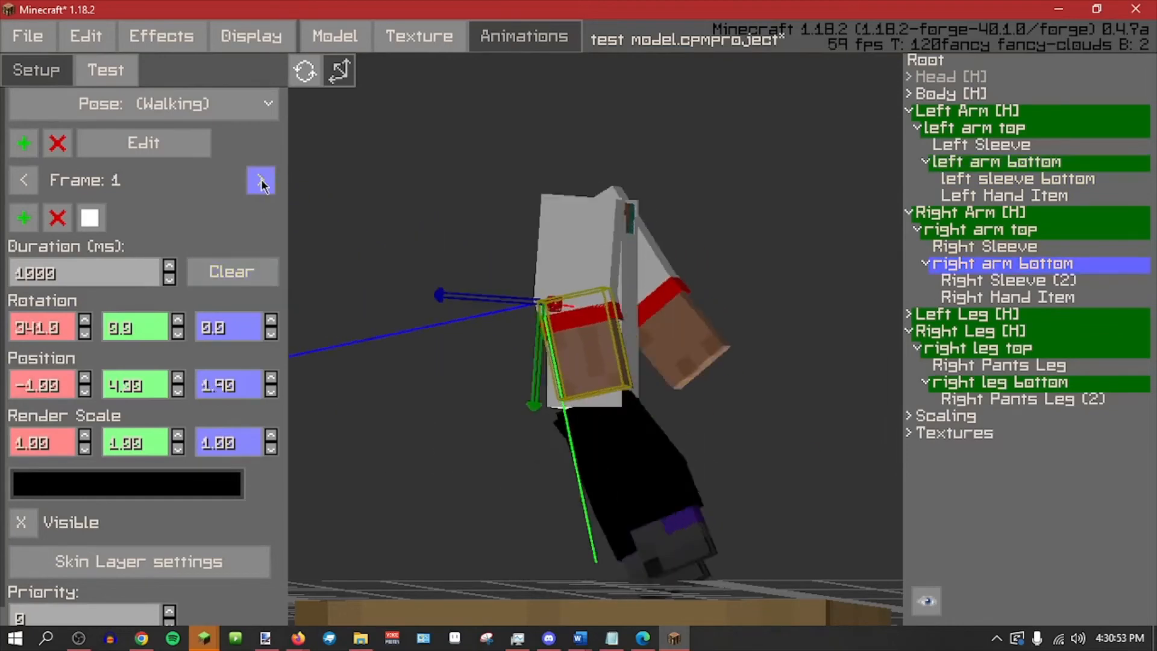
pyautogui.click(261, 179)
pyautogui.click(261, 179)
pyautogui.click(1000, 161)
pyautogui.click(259, 181)
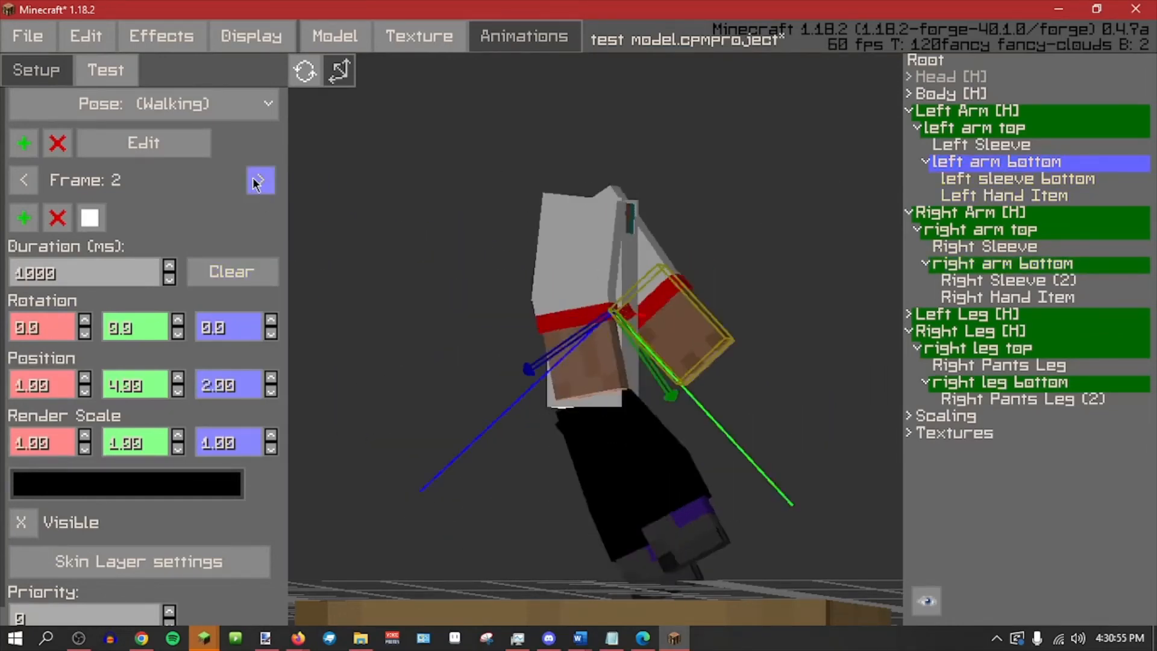
pyautogui.click(258, 182)
pyautogui.click(258, 182)
pyautogui.click(259, 181)
pyautogui.click(1001, 264)
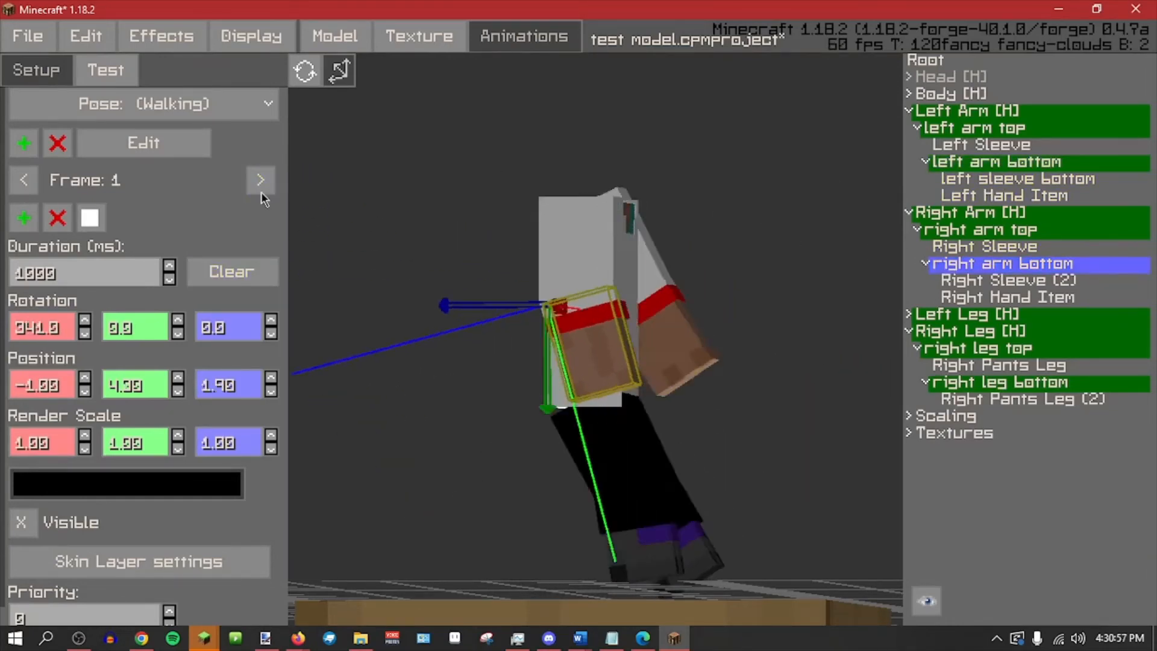
# Set right arm bottom's X rotation to 350 in frame 3.
pyautogui.click(259, 181)
pyautogui.click(259, 180)
pyautogui.click(62, 335)
pyautogui.write('359')
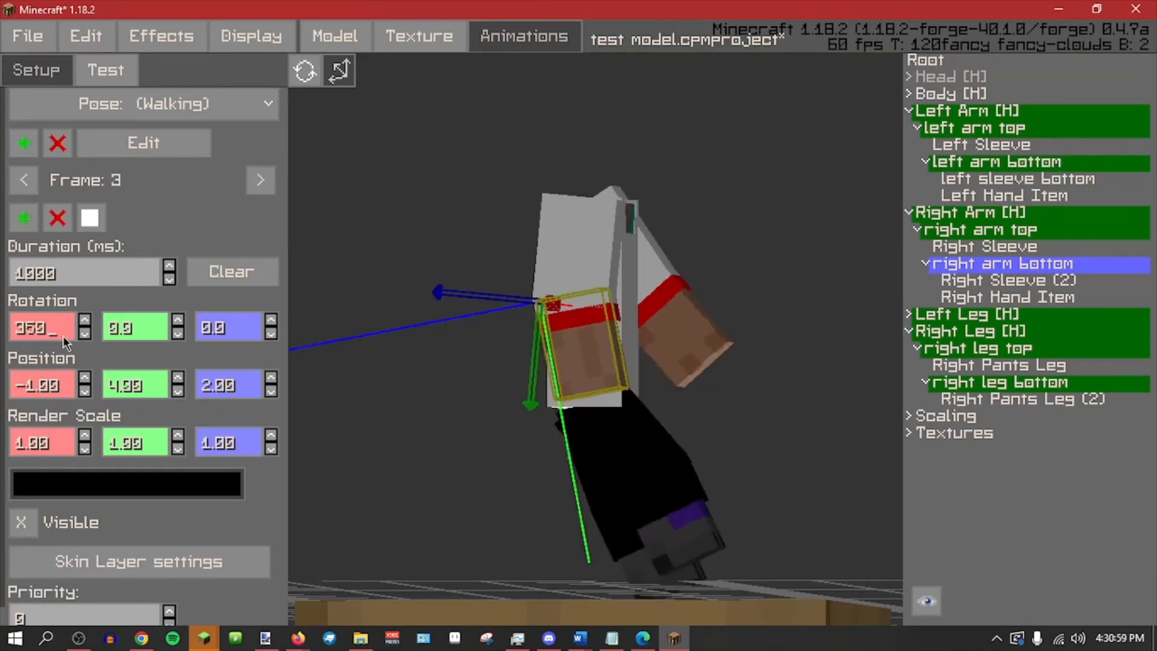
# Check the playing walk from the front, save the project, and select the Head part.
pyautogui.moveTo(885, 115); pyautogui.dragTo(591, 502)
pyautogui.hotkey('ctrl', 's')
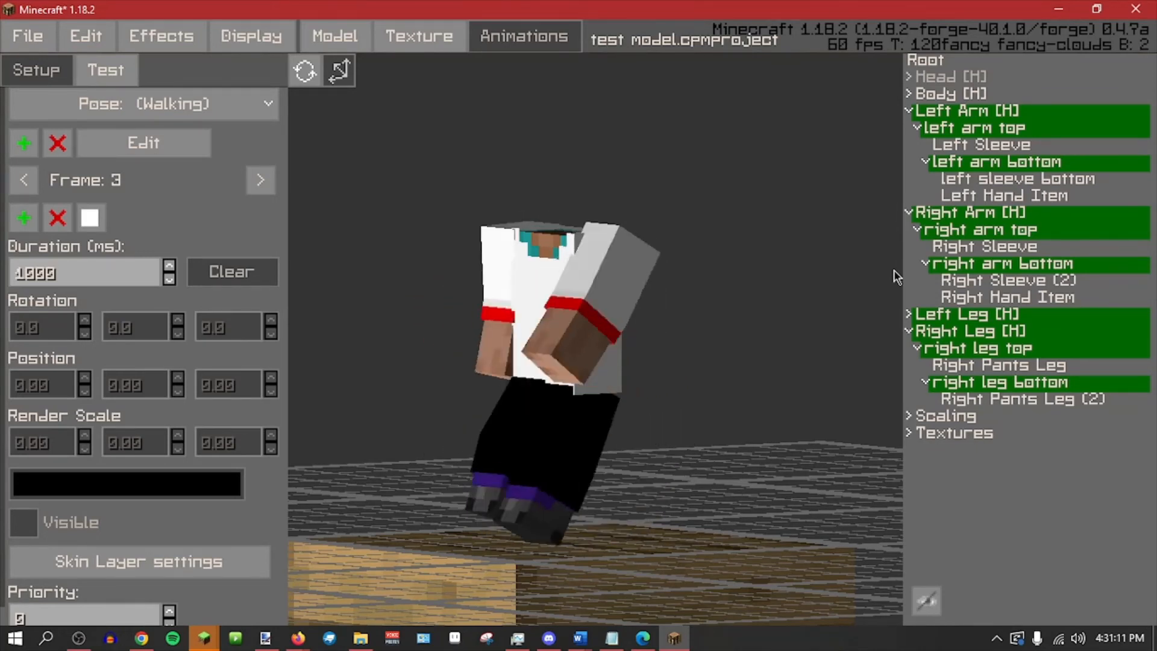
pyautogui.hotkey('ctrl', 's')
pyautogui.click(982, 79)
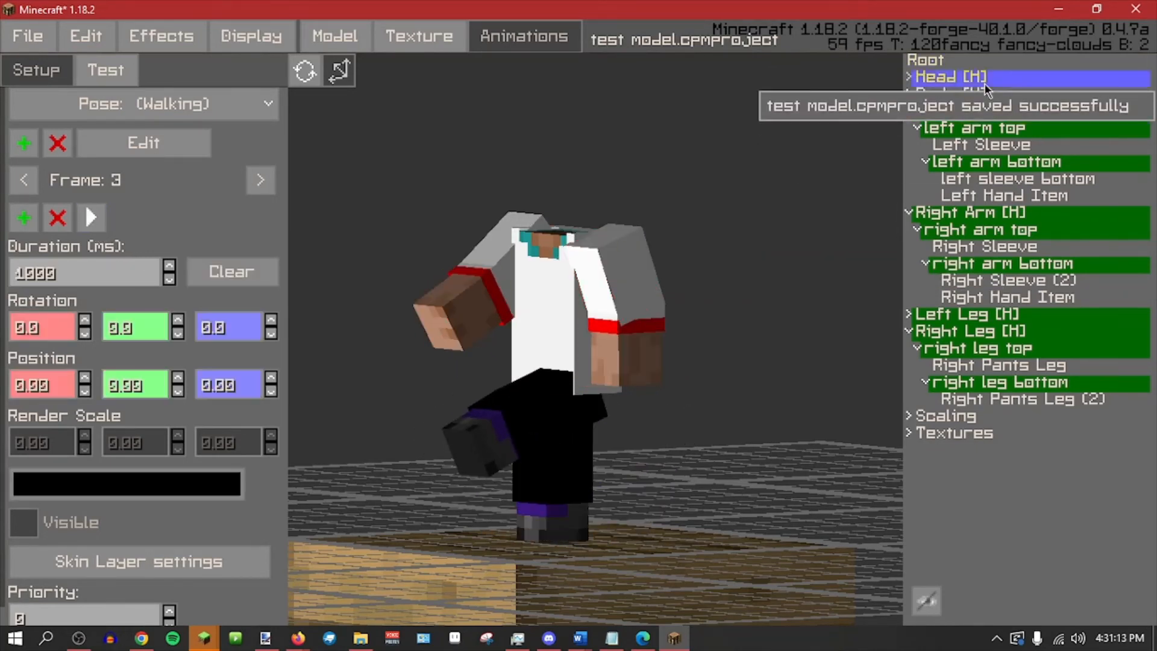
# Rotate the Head part to 35 degrees on X in frame 3 of the Walking animation and save the project.
pyautogui.moveTo(727, 484); pyautogui.dragTo(678, 487, button='middle')
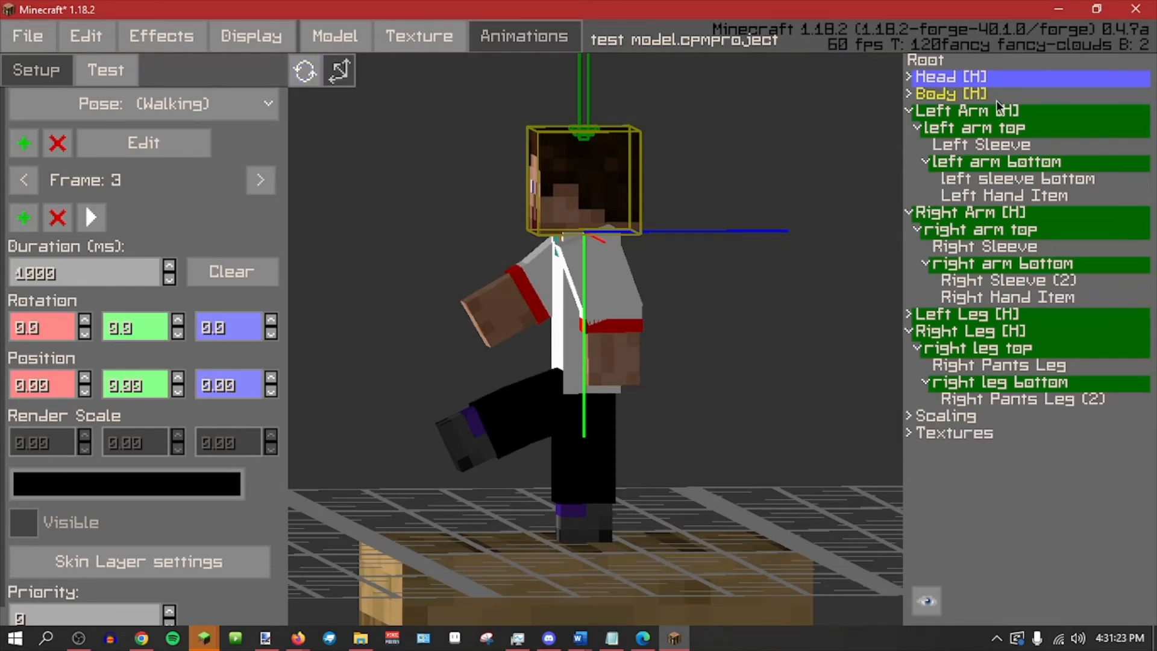
pyautogui.click(908, 76)
pyautogui.click(943, 94)
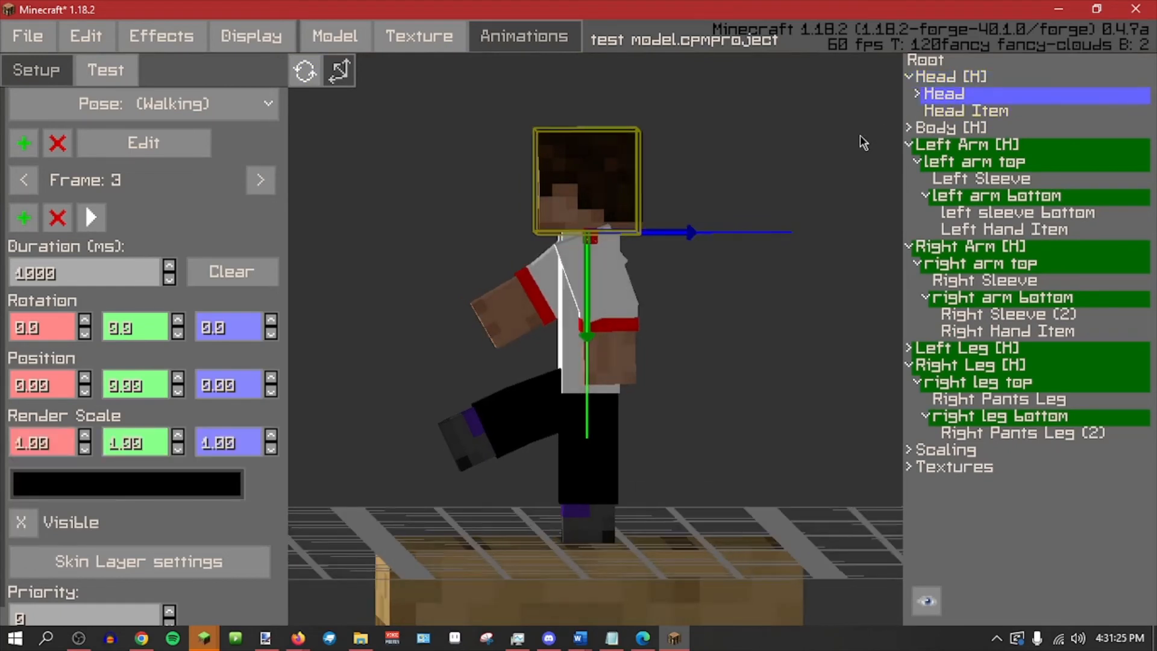
pyautogui.click(339, 71)
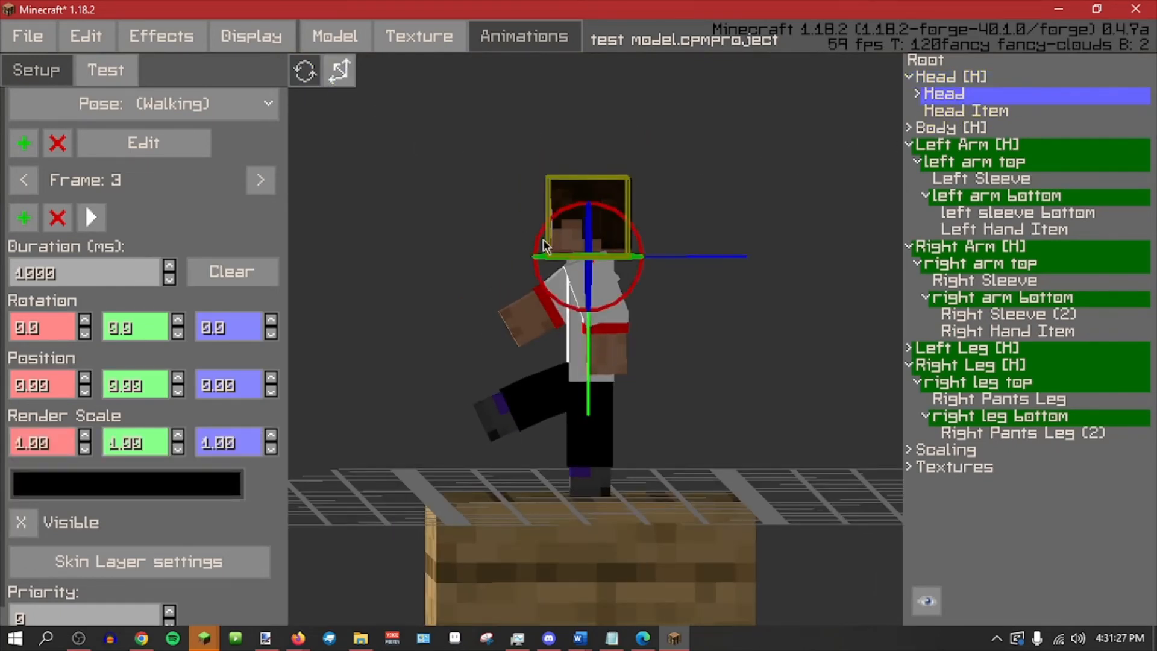
pyautogui.moveTo(525, 276); pyautogui.dragTo(470, 256)
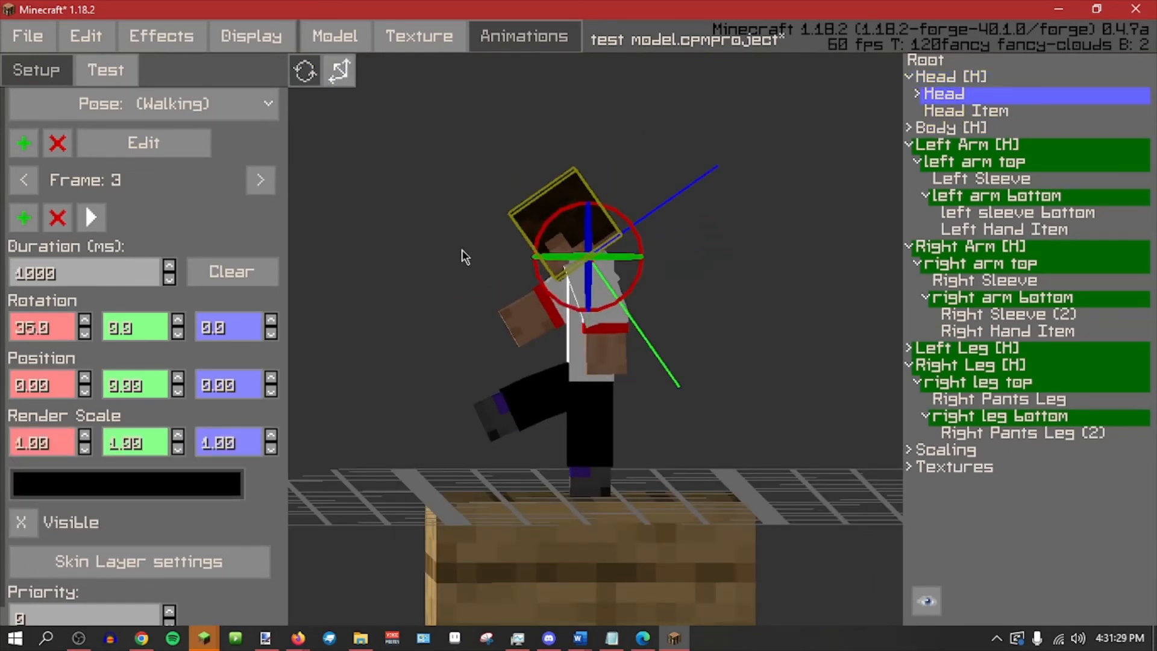
pyautogui.hotkey('ctrl', 's')
# Exit the model editor, load the singleplayer world "test world" and switch to the third-person view.
pyautogui.click(27, 35)
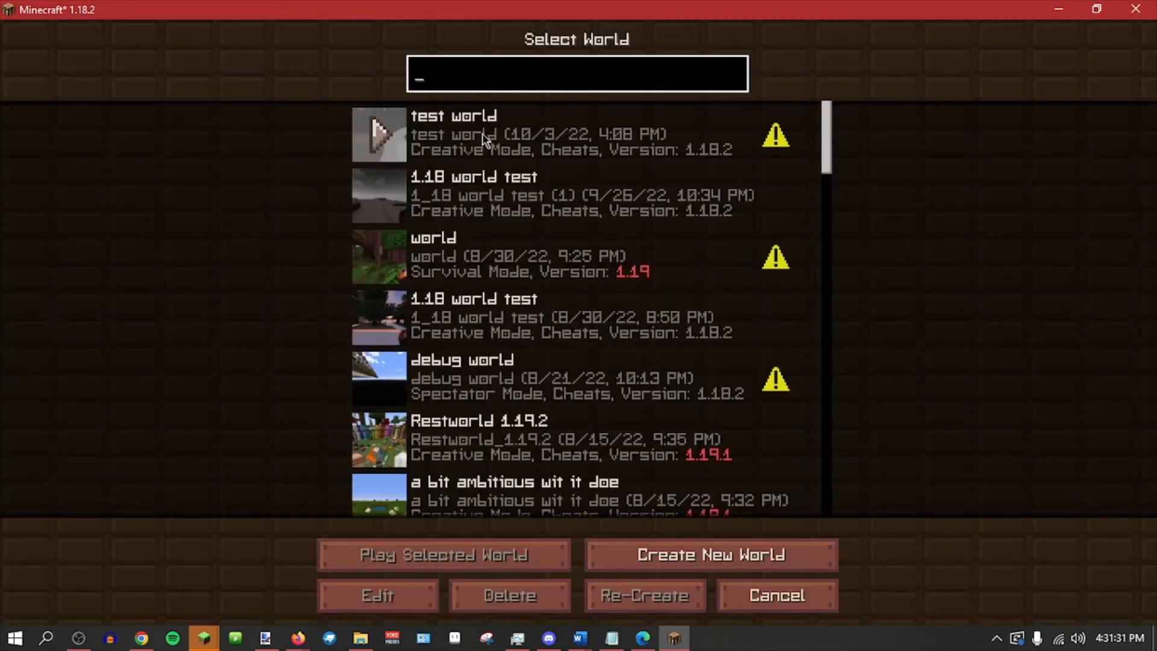
pyautogui.doubleClick(482, 134)
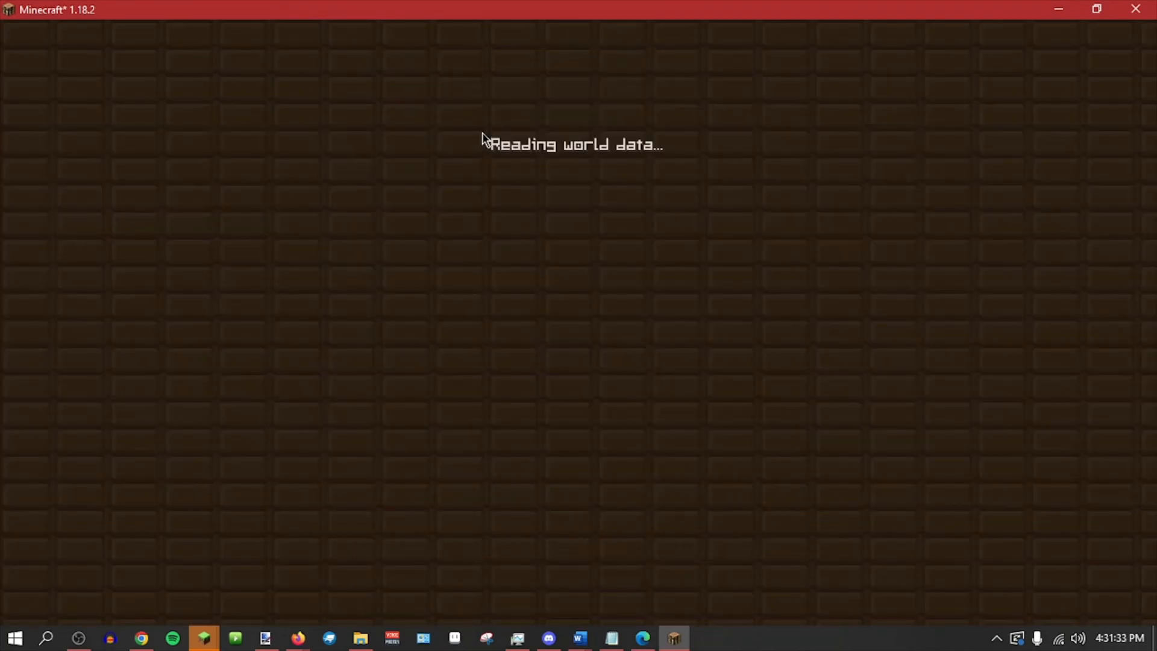
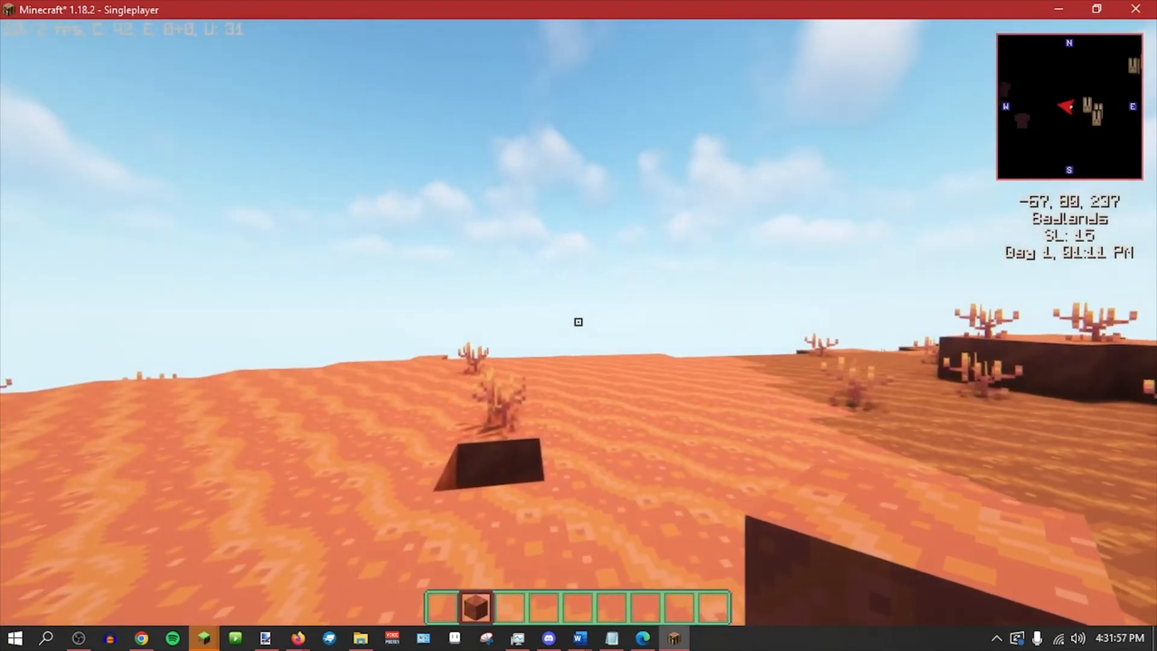
pyautogui.press('F5')
# Walk and jump around the badlands while checking the character's walk and head movement from the front, side and below.
pyautogui.press('w')
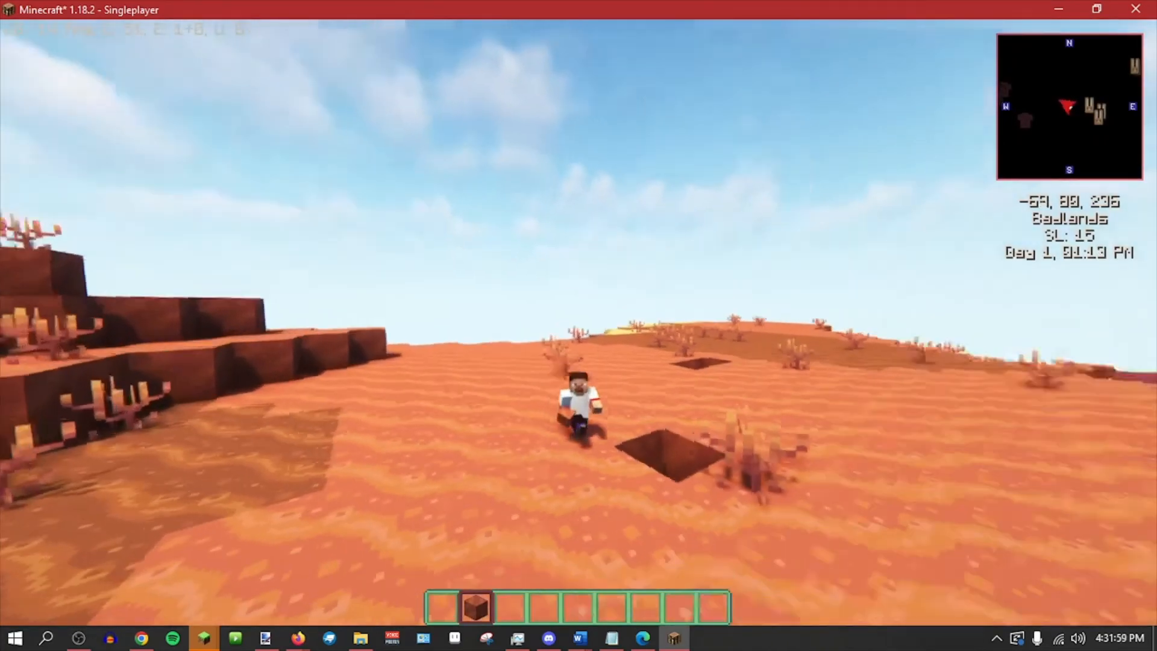
pyautogui.press('w')
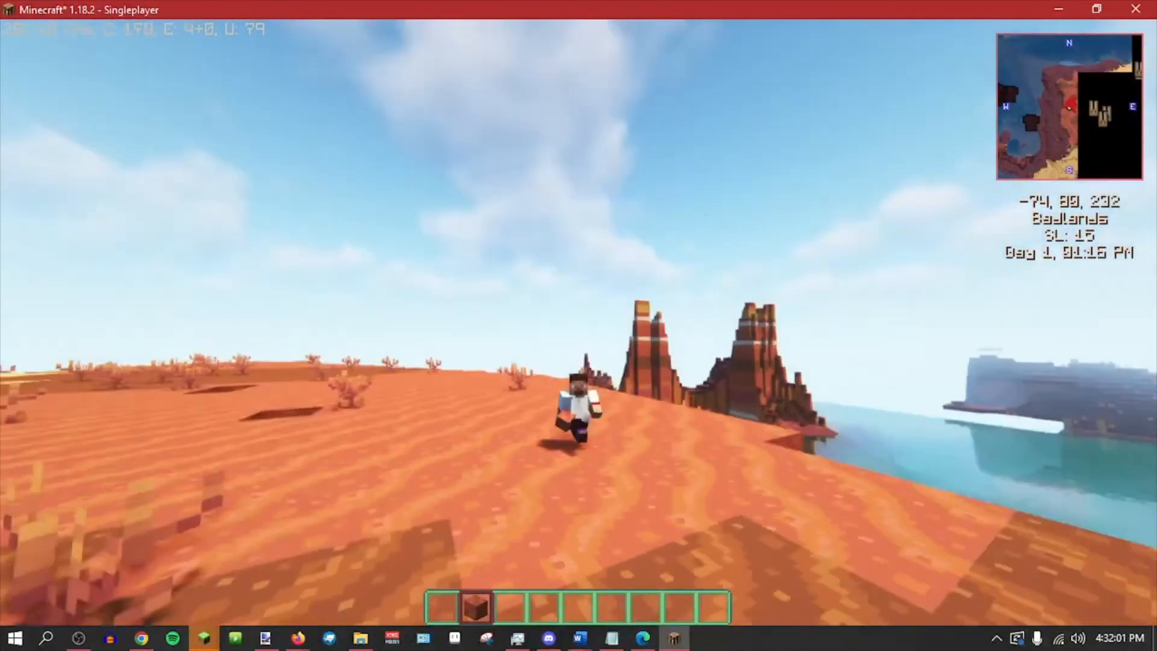
pyautogui.press('w')
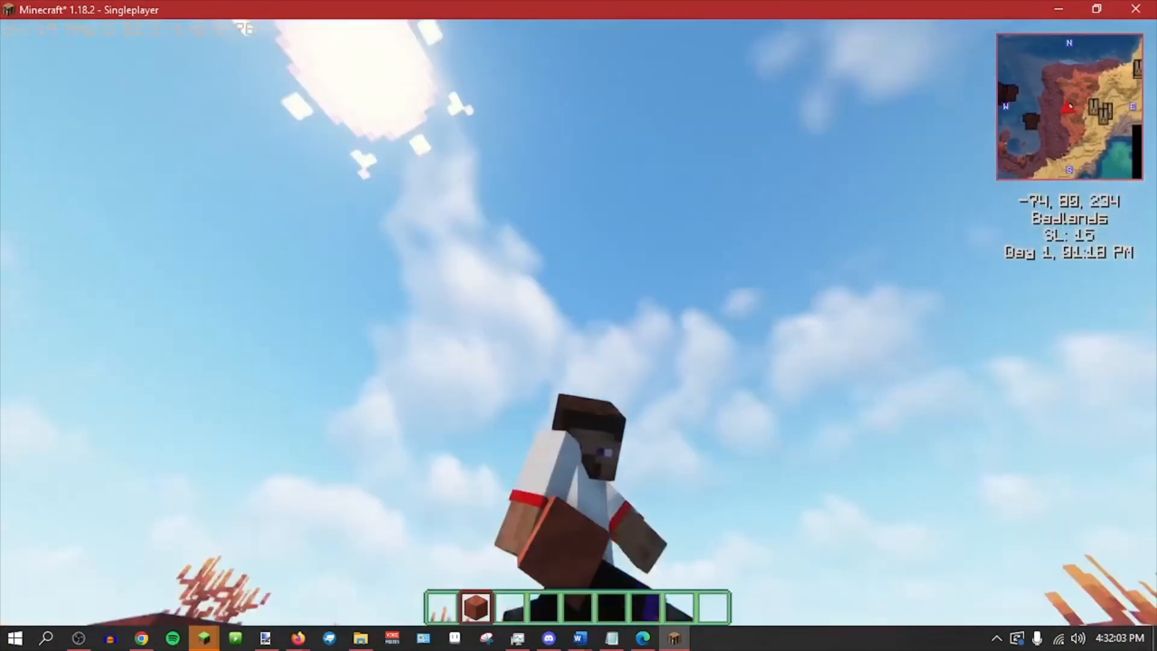
pyautogui.press('w')
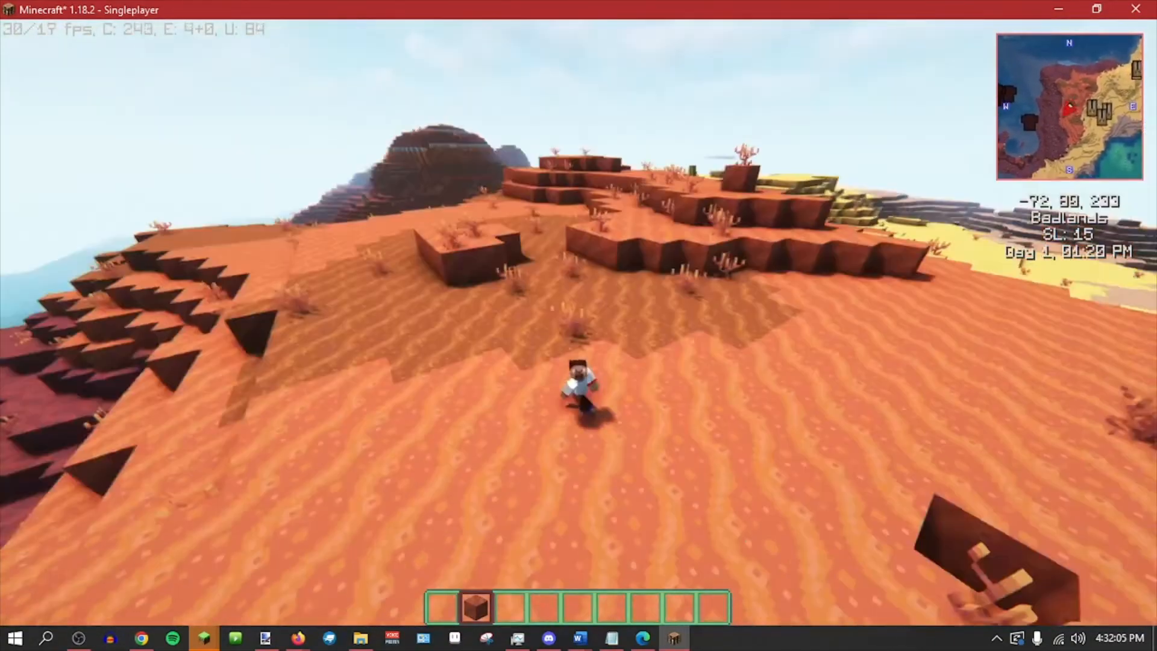
pyautogui.press('w')
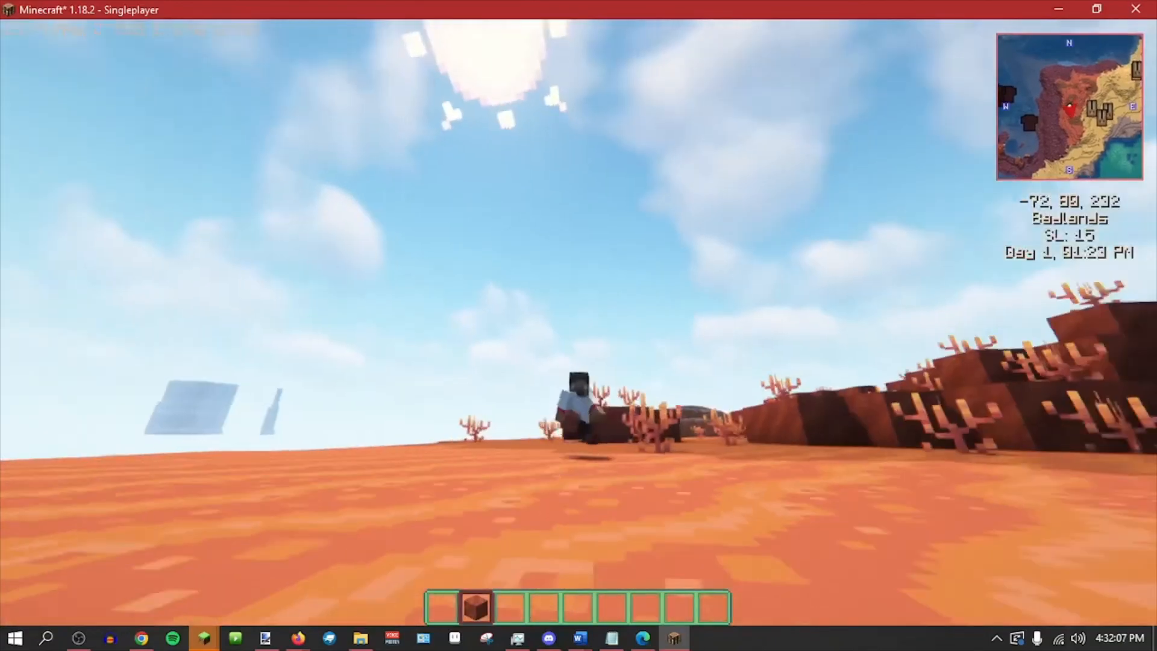
pyautogui.press('w')
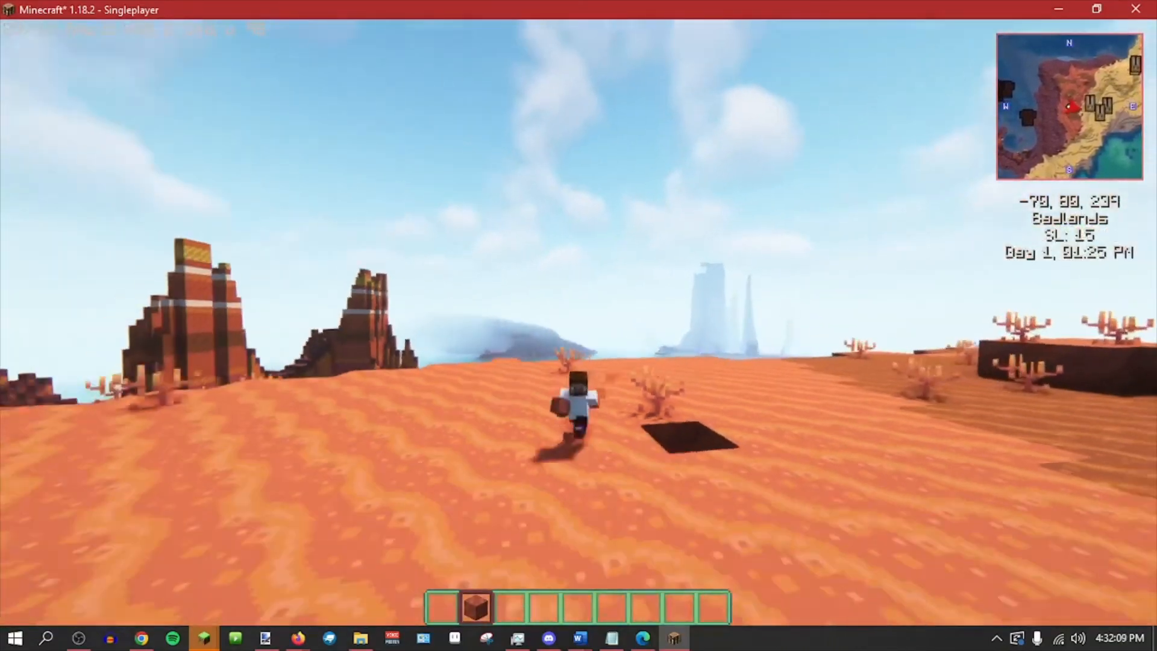
pyautogui.press('w')
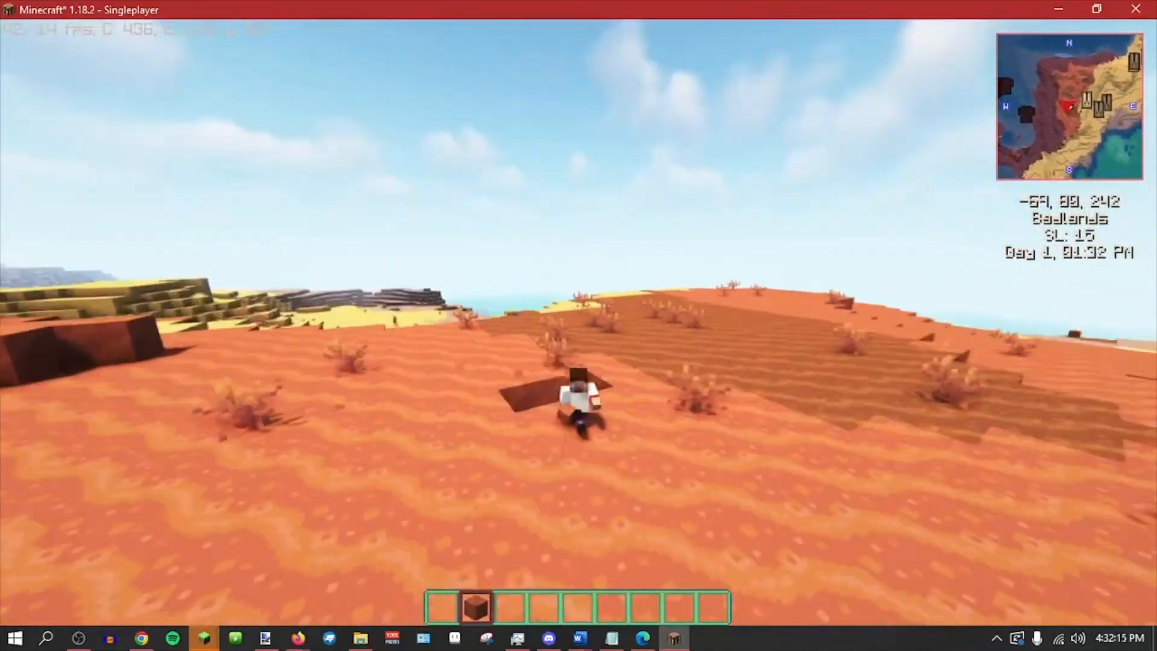
pyautogui.press('w')
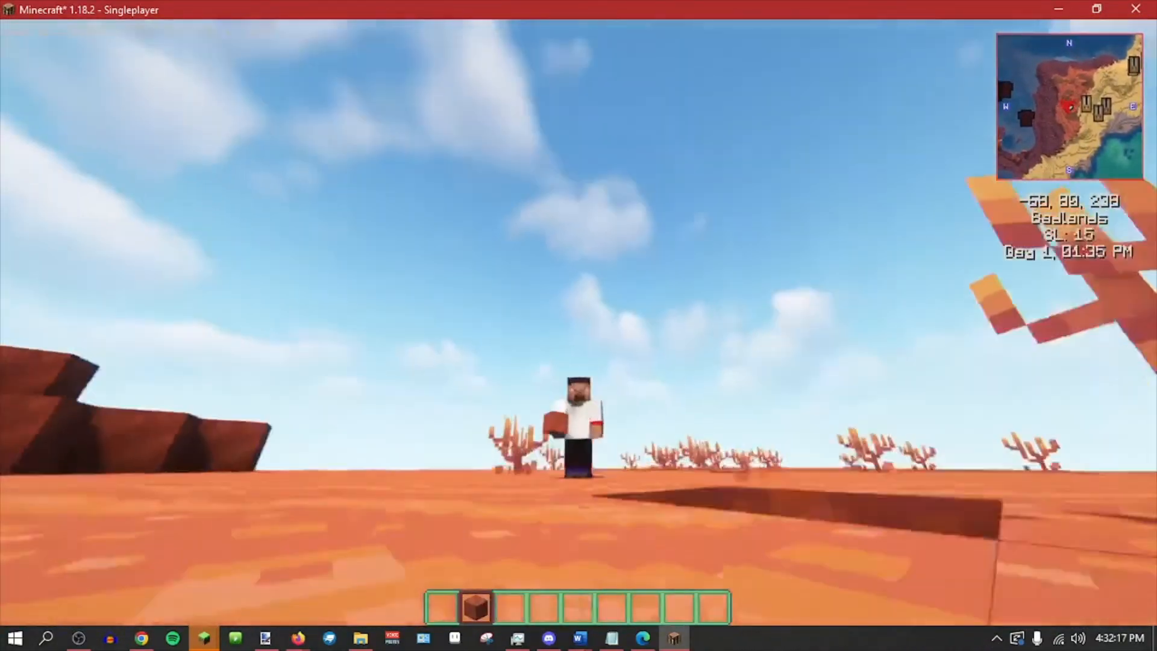
pyautogui.press('w')
pyautogui.press('space')
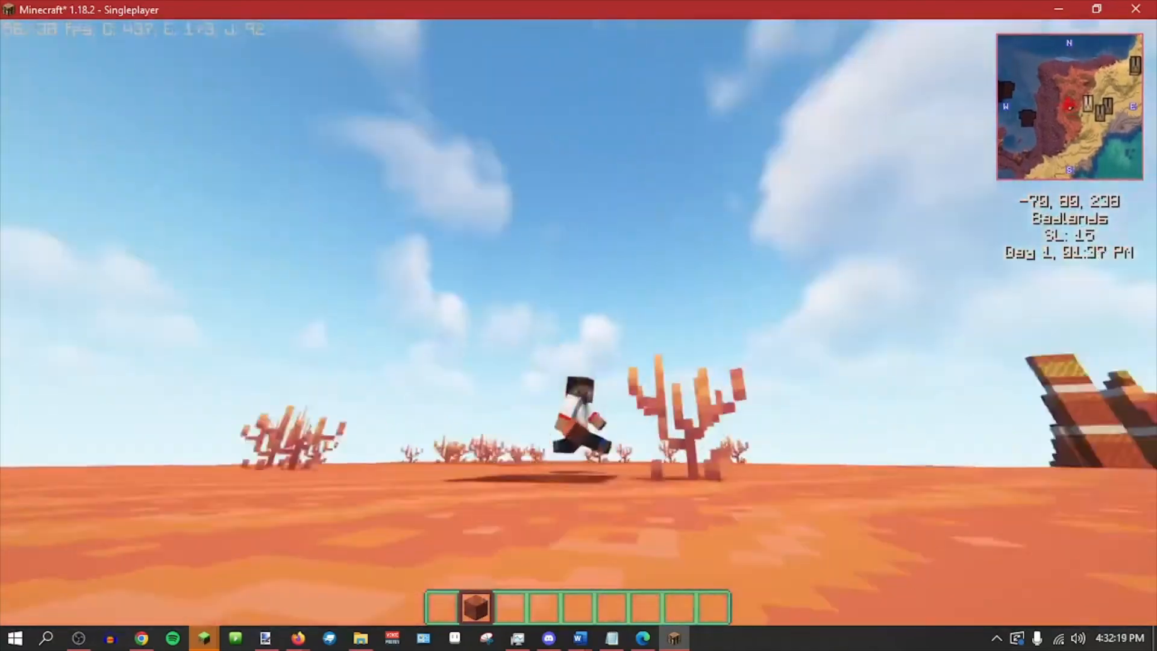
pyautogui.press('w')
pyautogui.press('space')
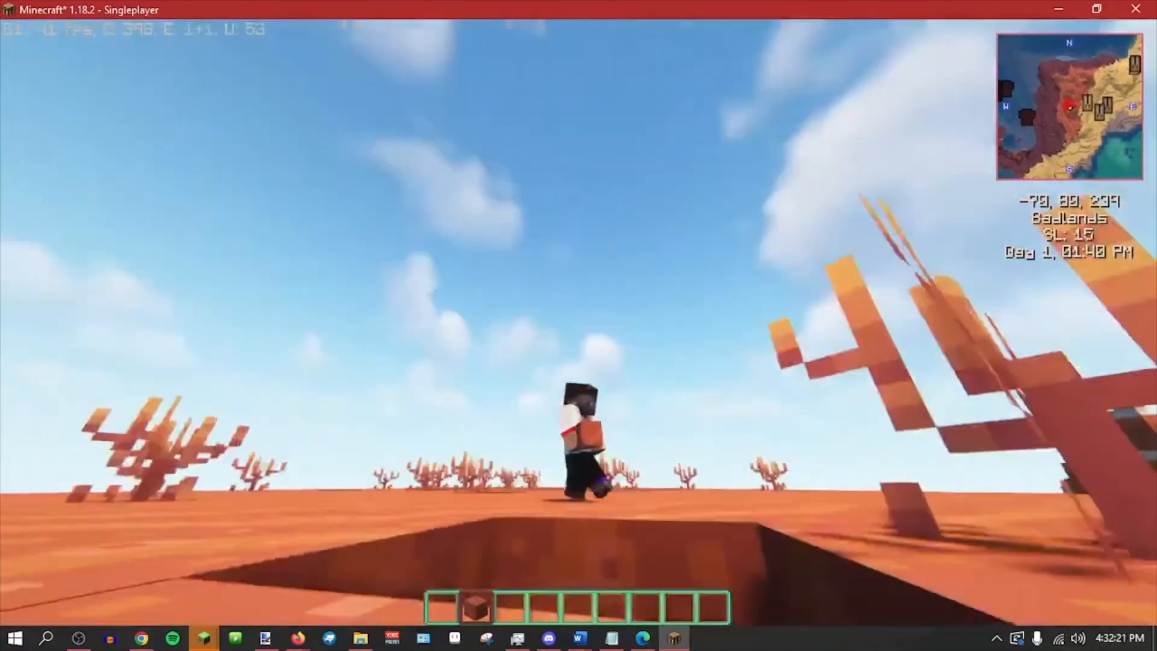
pyautogui.press('w')
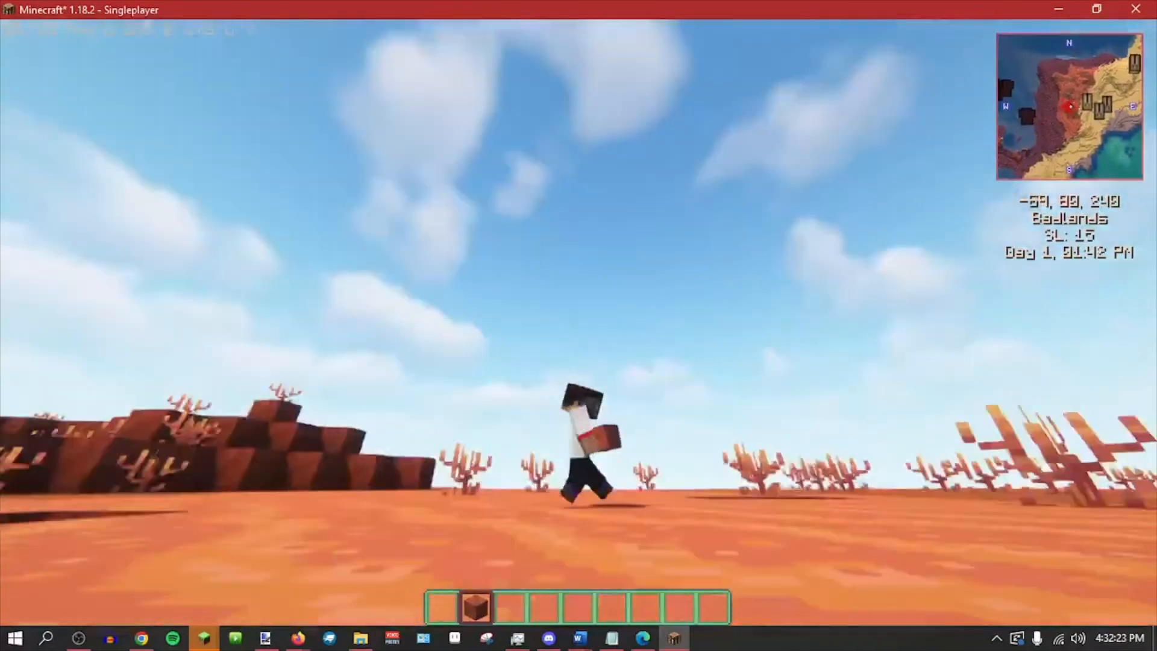
pyautogui.press('w')
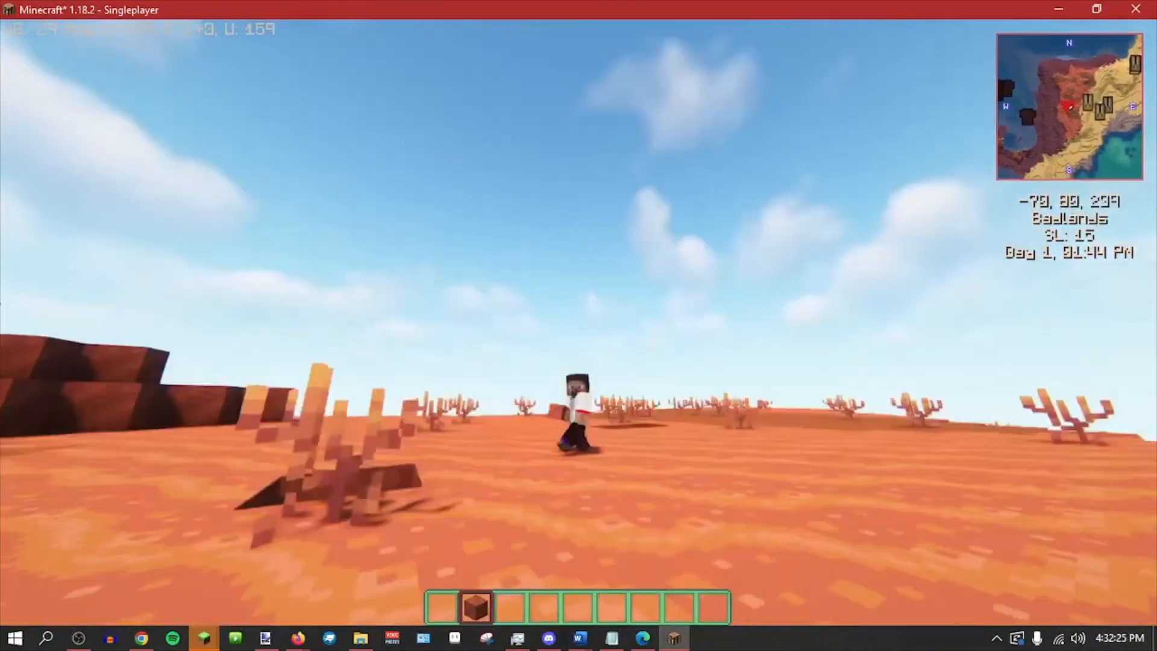
pyautogui.press('w')
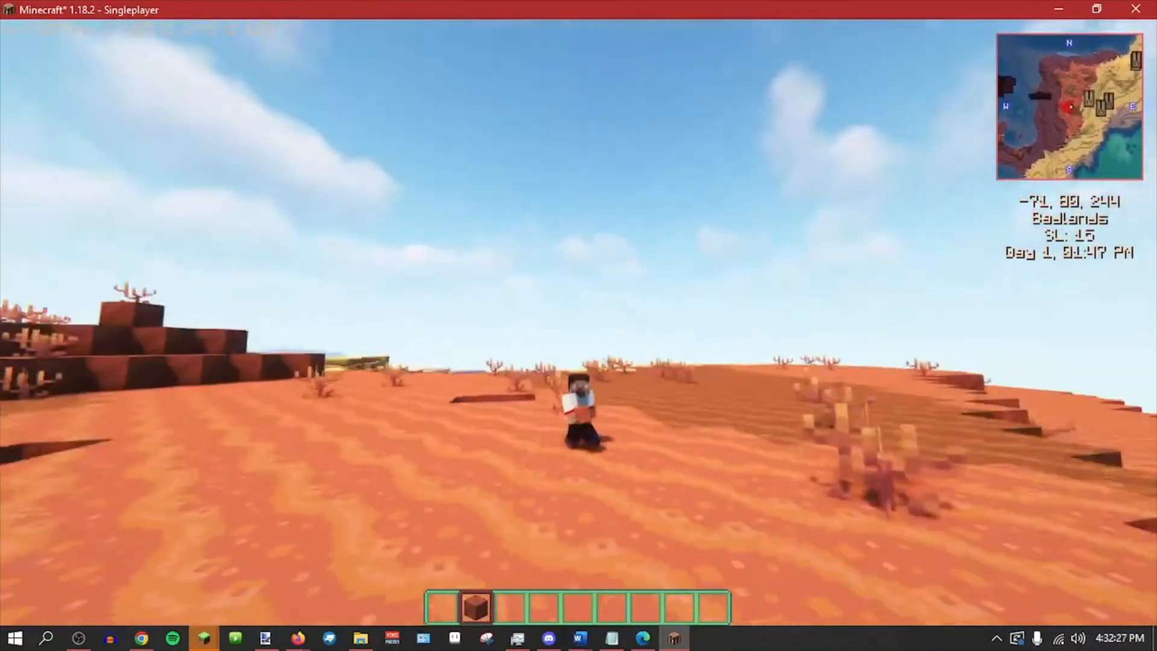
pyautogui.press('w')
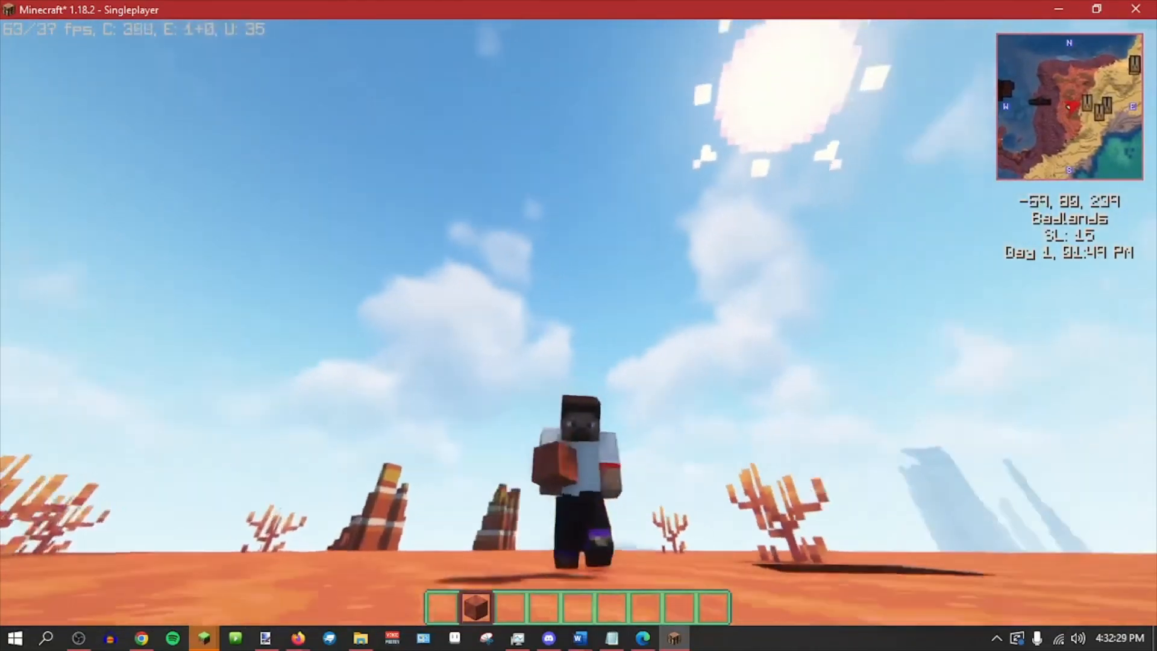
pyautogui.press('w')
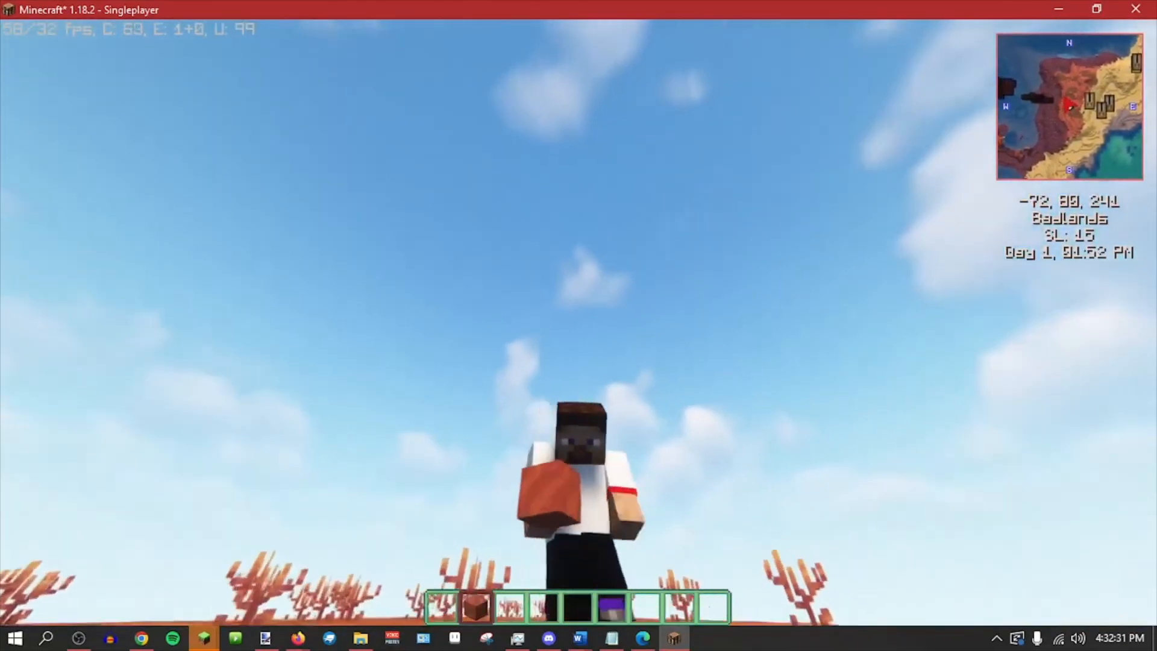
# Return to the model editor, reopen the Walking animation at frame 3 and clear the Head's rotation there.
pyautogui.press('Escape')
pyautogui.click(585, 363)
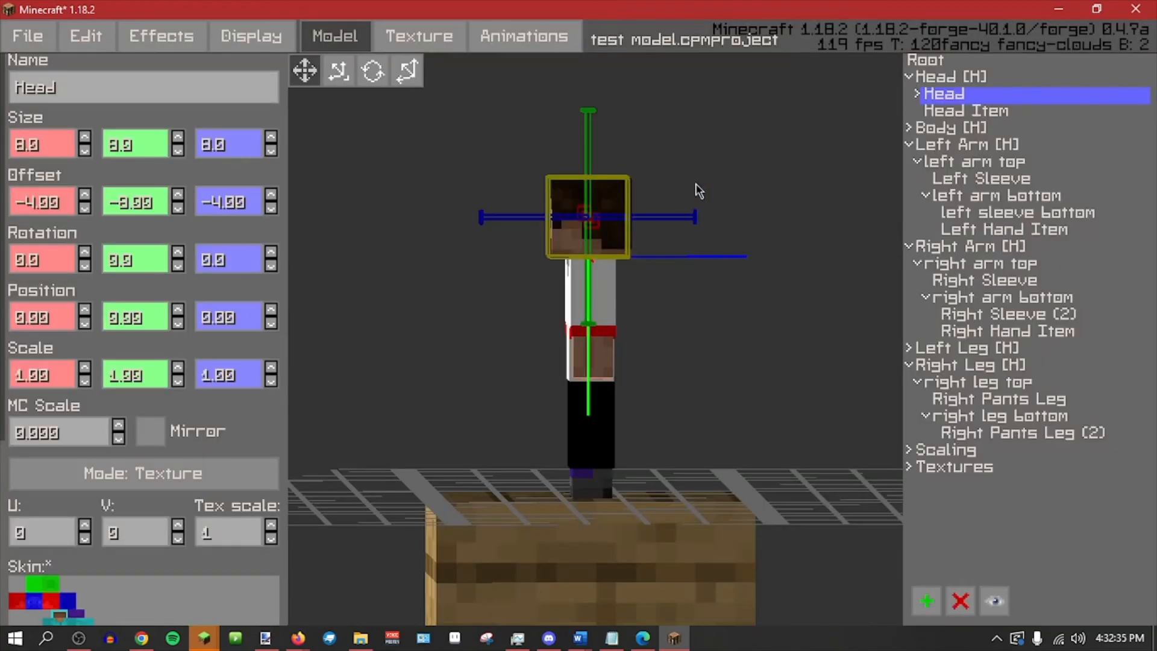
pyautogui.click(482, 32)
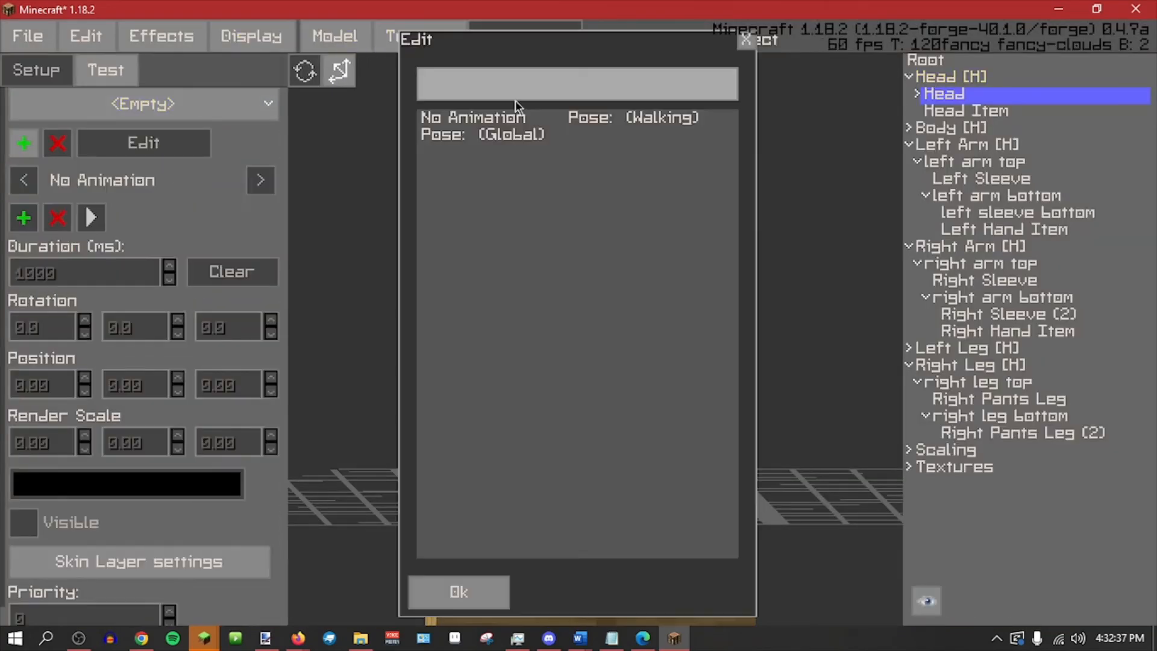
pyautogui.click(459, 592)
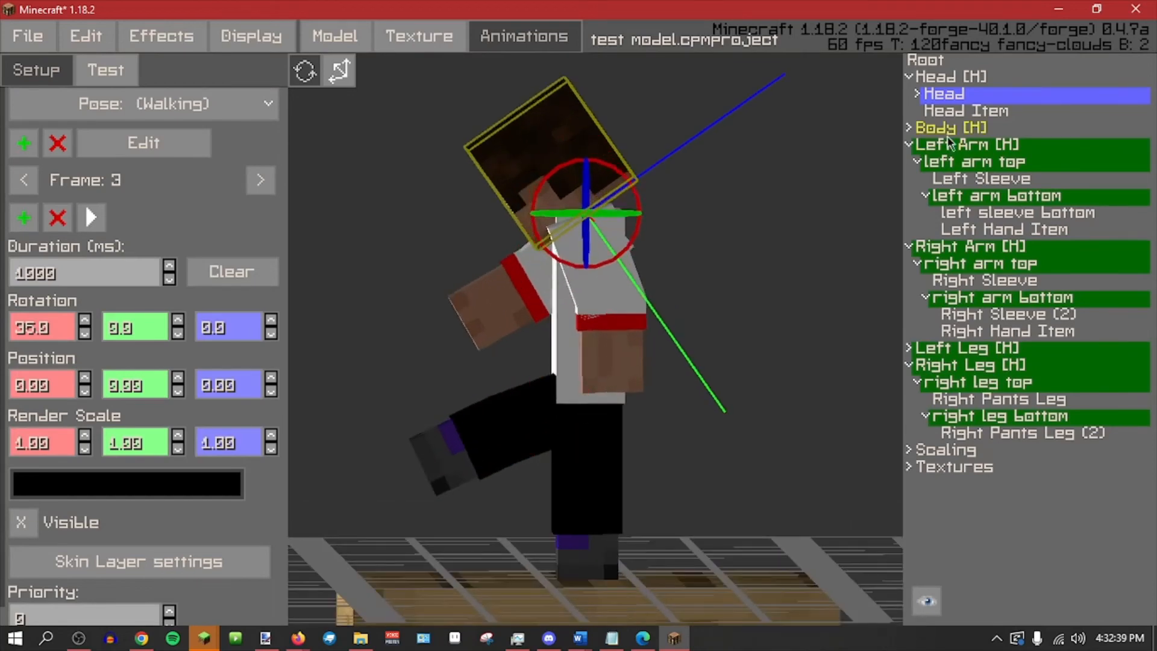
pyautogui.click(232, 272)
pyautogui.click(444, 350)
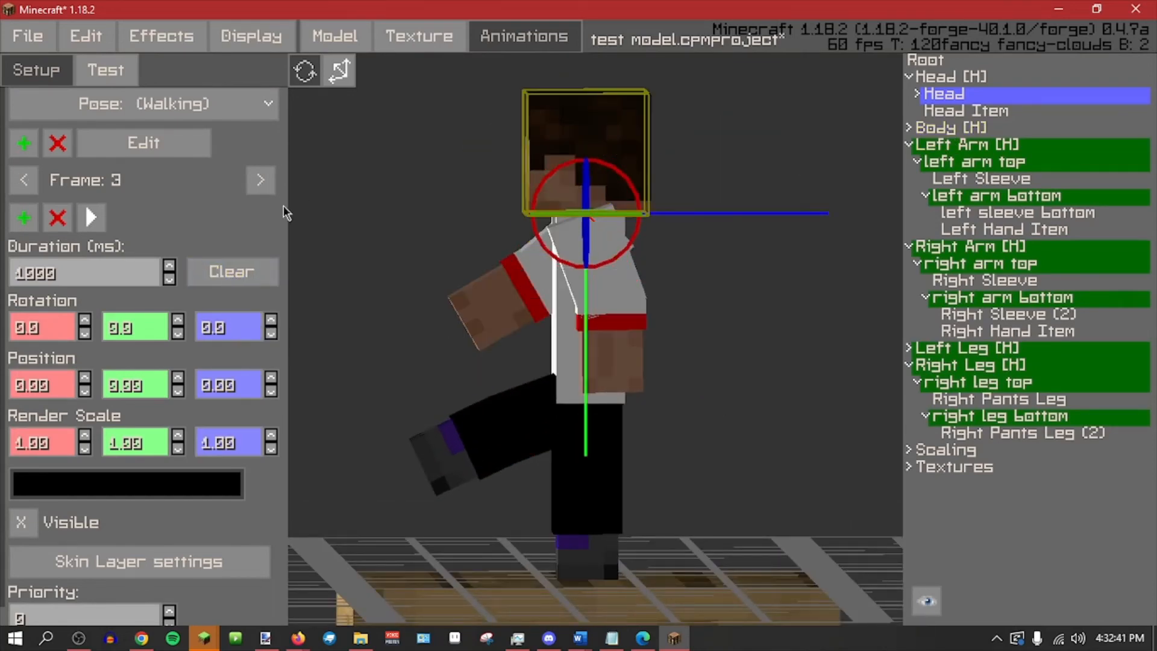
# Add a second, separate animation for the Walking pose.
pyautogui.click(108, 116)
pyautogui.click(336, 168)
pyautogui.click(24, 143)
pyautogui.scroll(-3, 547, 241)
pyautogui.click(500, 345)
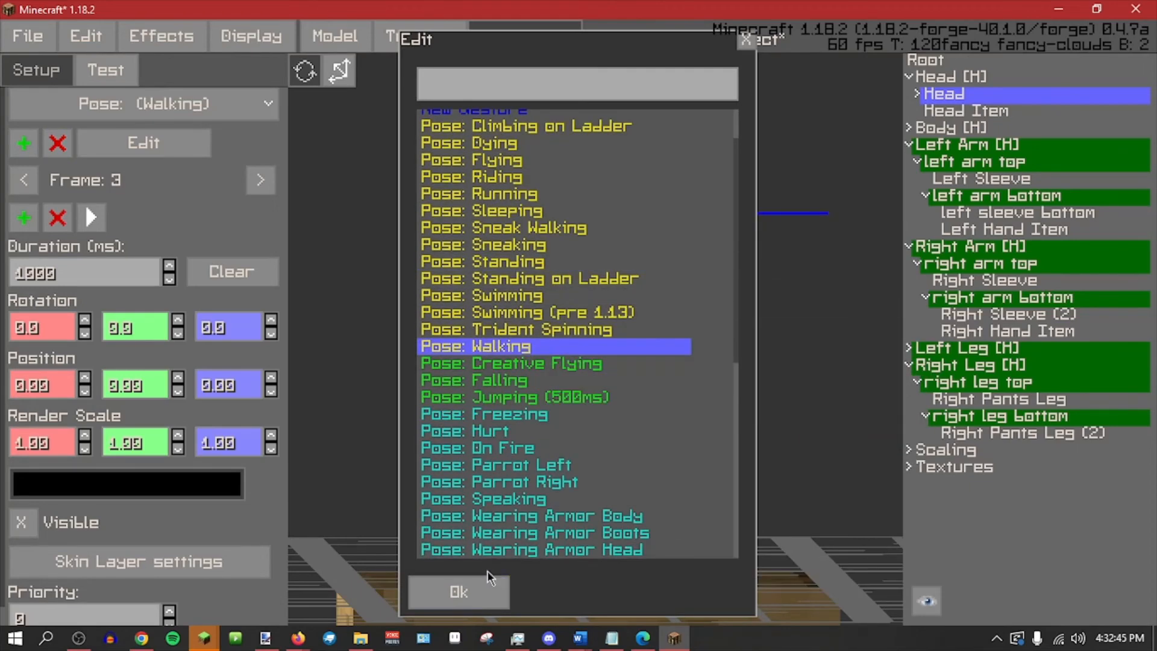
pyautogui.click(485, 591)
pyautogui.click(577, 444)
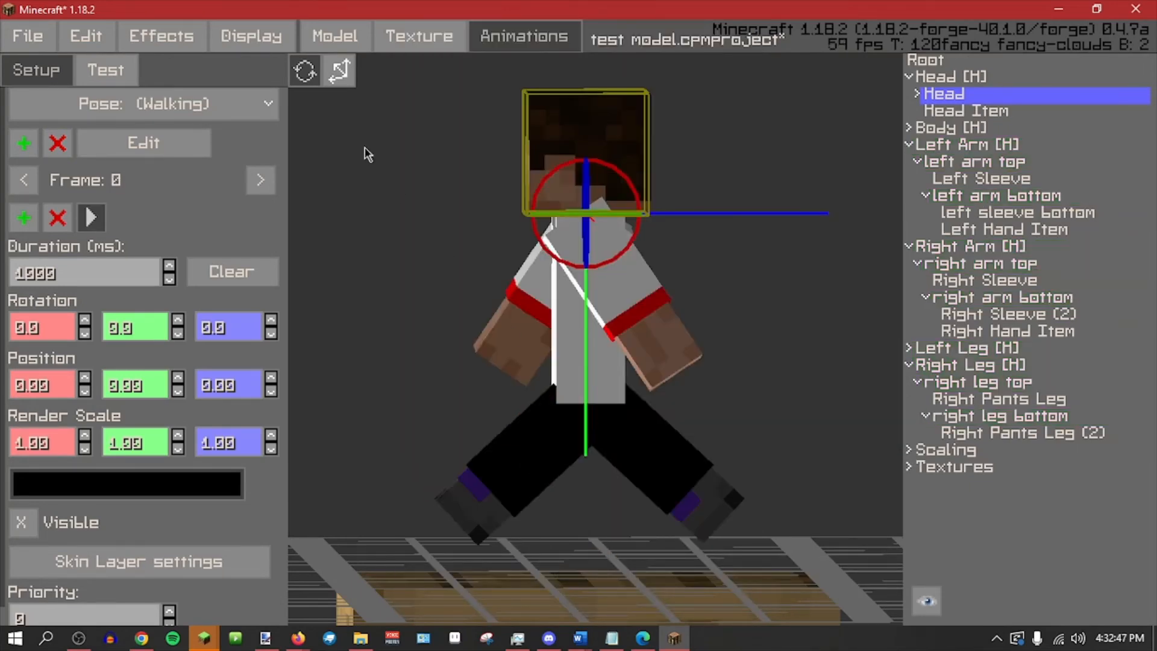
# Look at the original Walking animation and its settings, and reselect the newly added Walking animation.
pyautogui.click(268, 104)
pyautogui.click(491, 577)
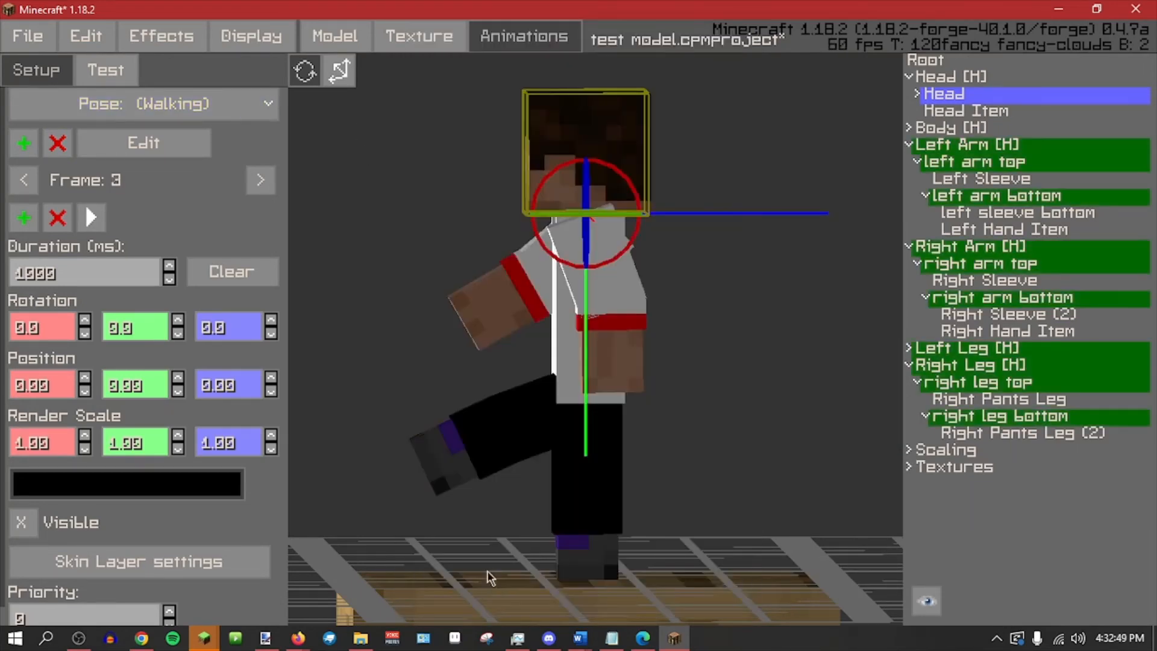
pyautogui.click(156, 135)
pyautogui.click(741, 188)
pyautogui.click(148, 106)
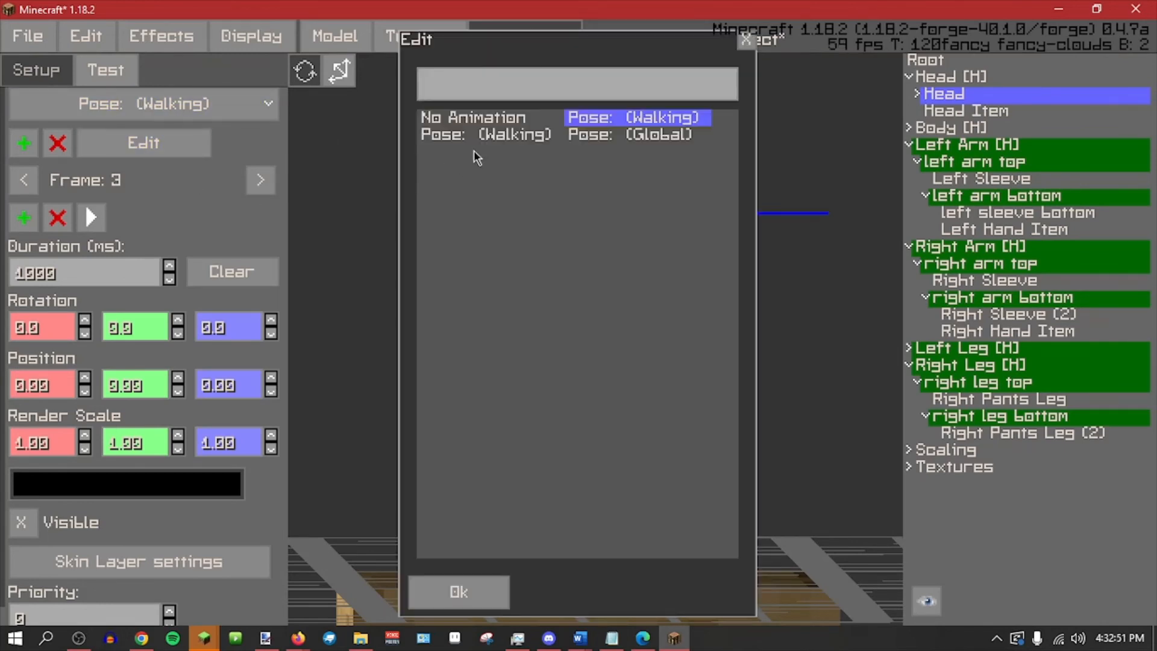
pyautogui.click(504, 610)
# Name the new Walking pose animation "walking head" in its settings.
pyautogui.click(143, 143)
pyautogui.click(477, 346)
pyautogui.write('h')
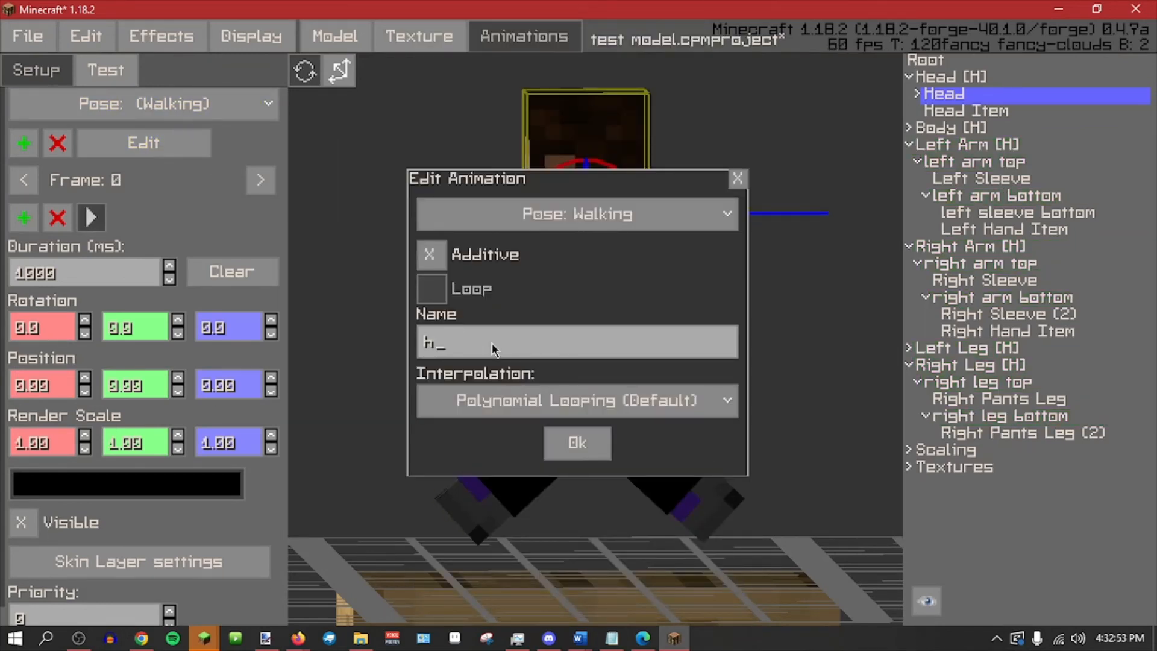
pyautogui.write('ead walking')
pyautogui.hotkey('ctrl', 'a')
pyautogui.press('BackSpace')
pyautogui.write('wlaking')
pyautogui.write(' head')
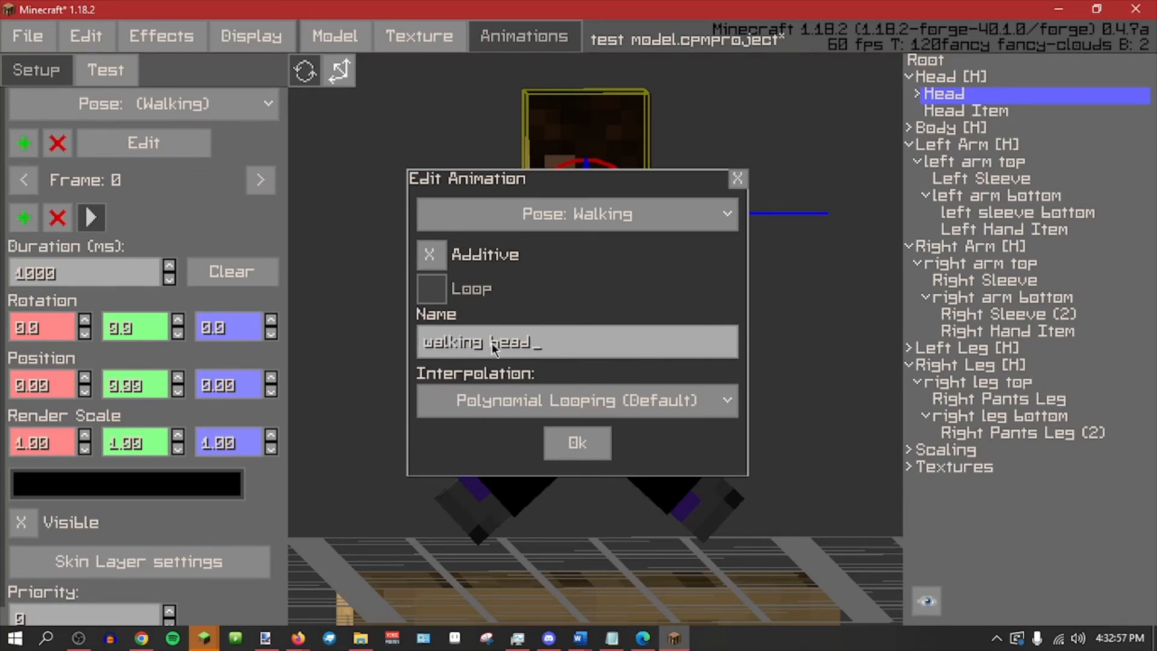
pyautogui.click(578, 439)
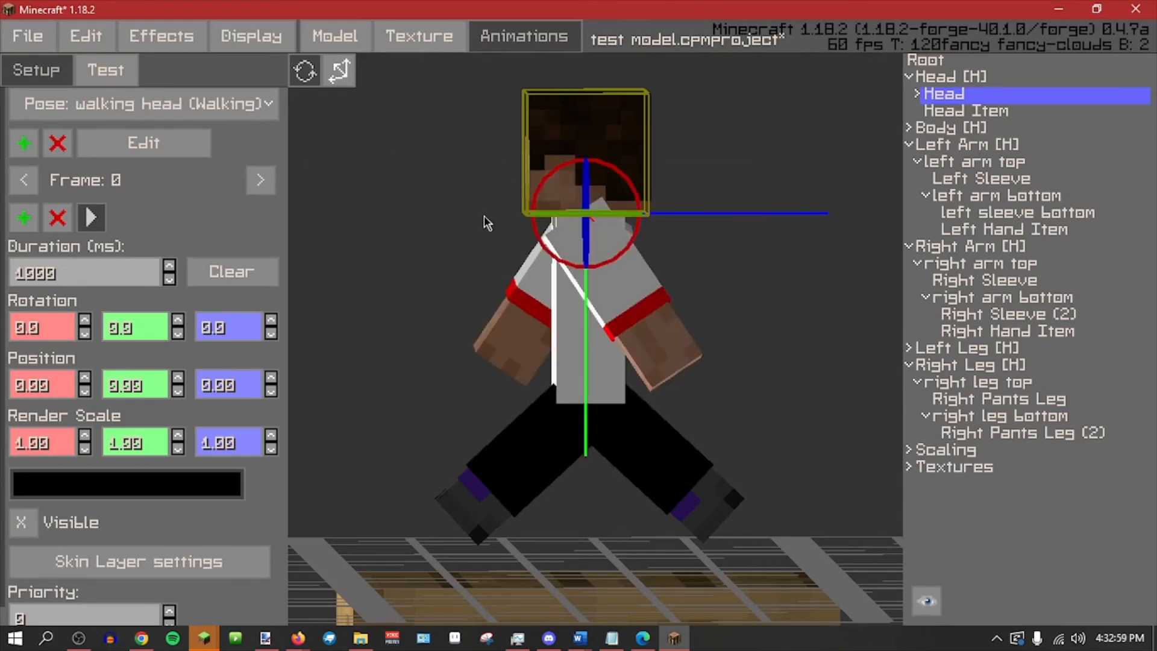
# Undo the rotation made on the Hat and tilt the Head part to 30 degrees on Z in frame 0 of walking head.
pyautogui.moveTo(483, 217); pyautogui.dragTo(631, 223, button='middle')
pyautogui.click(601, 212)
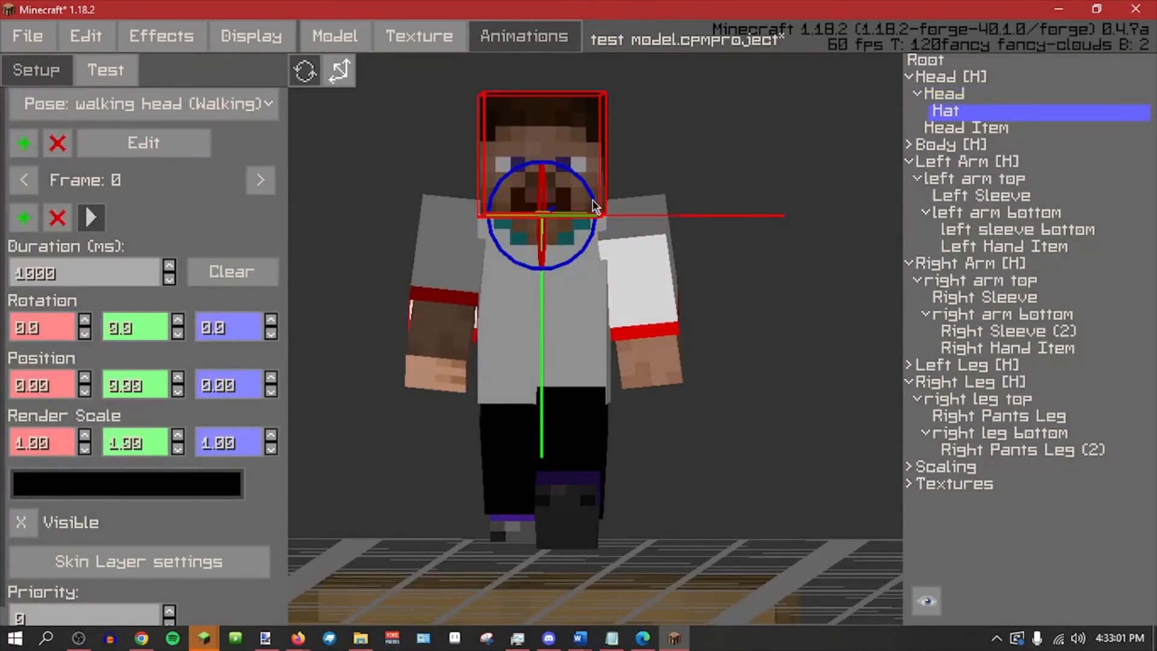
pyautogui.moveTo(595, 206); pyautogui.dragTo(598, 224)
pyautogui.hotkey('ctrl', 'z')
pyautogui.click(945, 122)
pyautogui.click(944, 94)
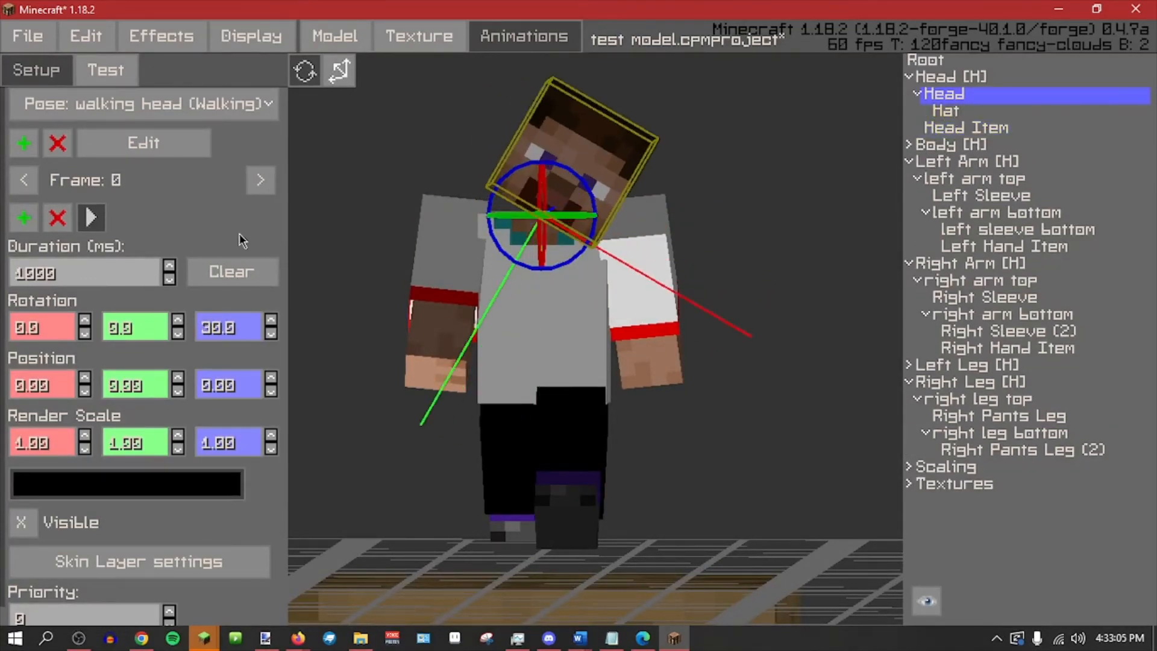
# Add a second frame to the walking head animation and tilt the Head to -30 degrees on Z in it.
pyautogui.click(27, 220)
pyautogui.click(489, 213)
pyautogui.moveTo(488, 214); pyautogui.dragTo(499, 250)
pyautogui.hotkey('ctrl', 'z')
pyautogui.click(615, 168)
pyautogui.moveTo(582, 180); pyautogui.dragTo(536, 175)
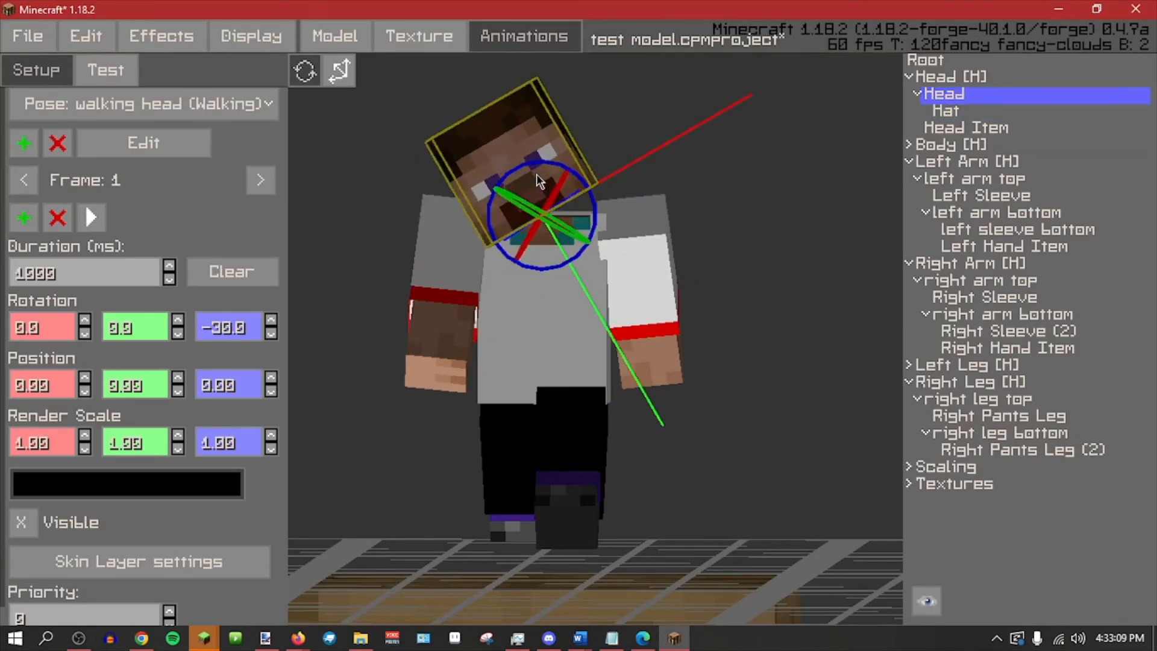
# Save the project and preview the model in the Walking pose with the head tilt playing.
pyautogui.click(105, 70)
pyautogui.hotkey('ctrl', 's')
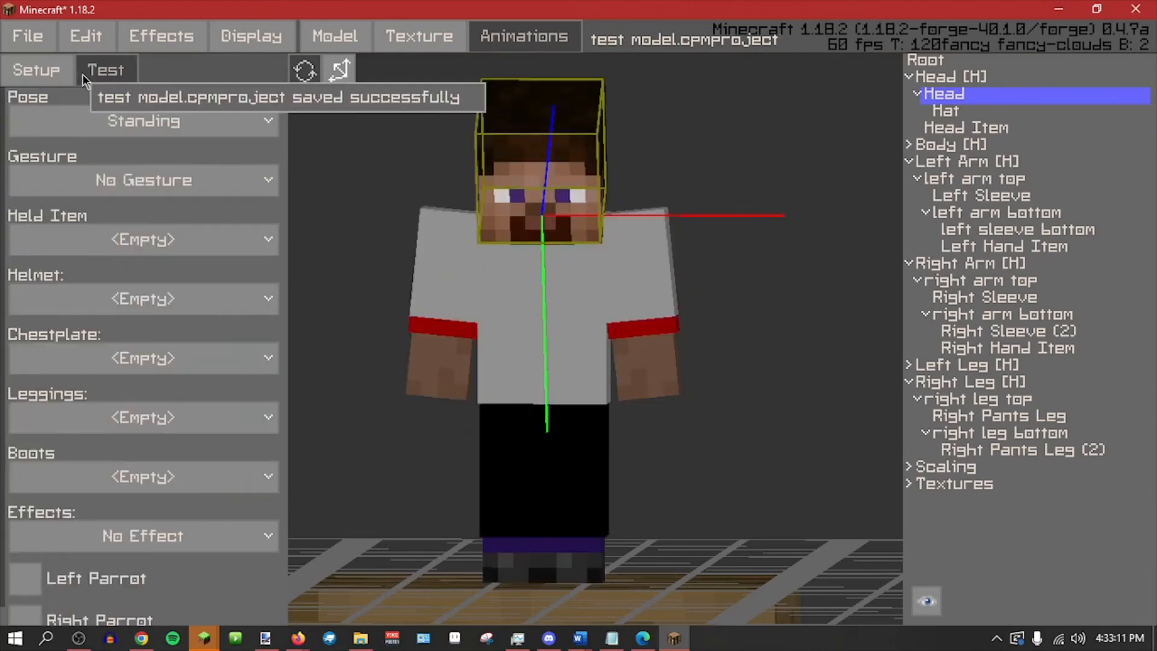
pyautogui.click(186, 128)
pyautogui.click(186, 186)
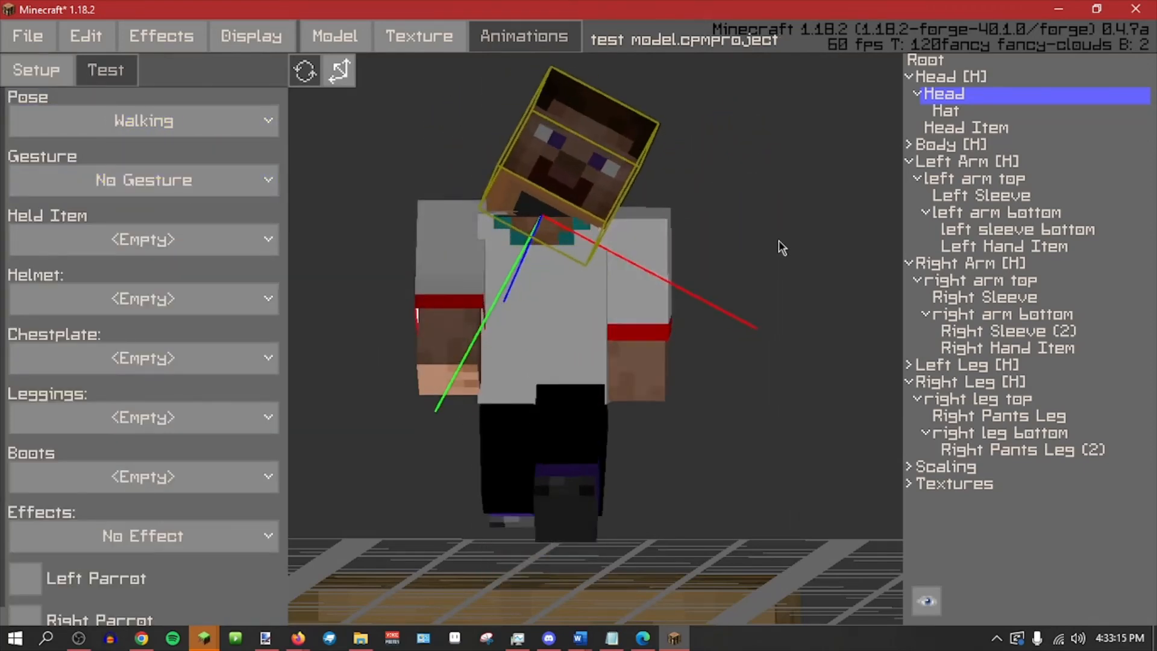
pyautogui.hotkey('ctrl', 's')
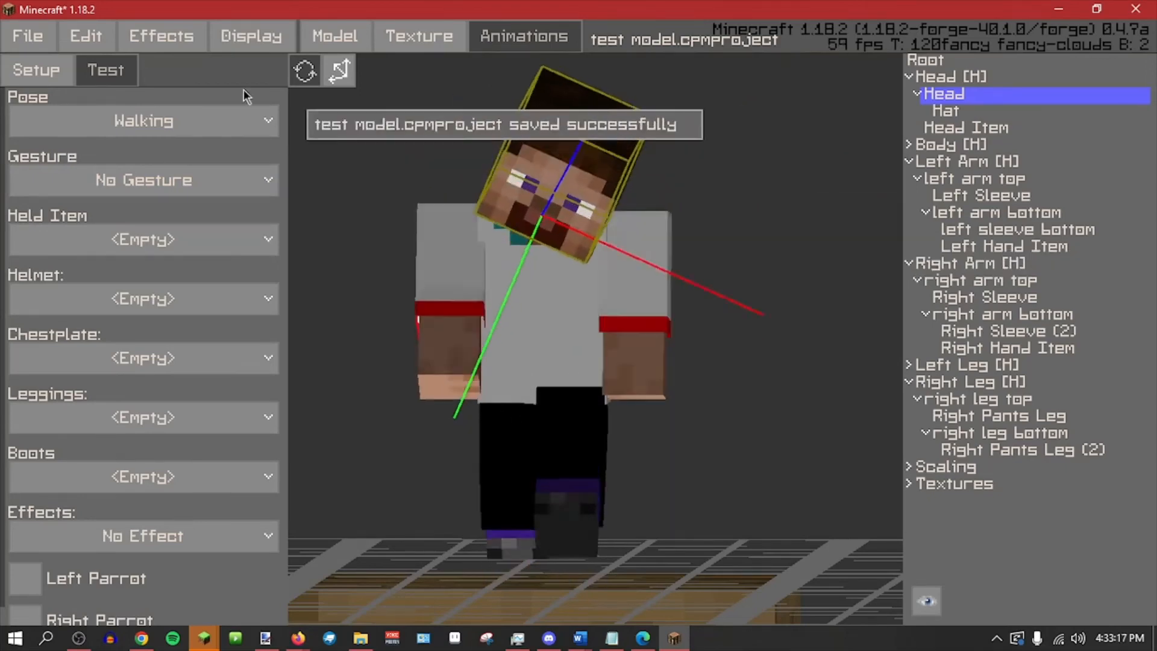
# Test the model in game in test world, walking and jumping to view the animation, and quit back to the editor.
pyautogui.click(28, 35)
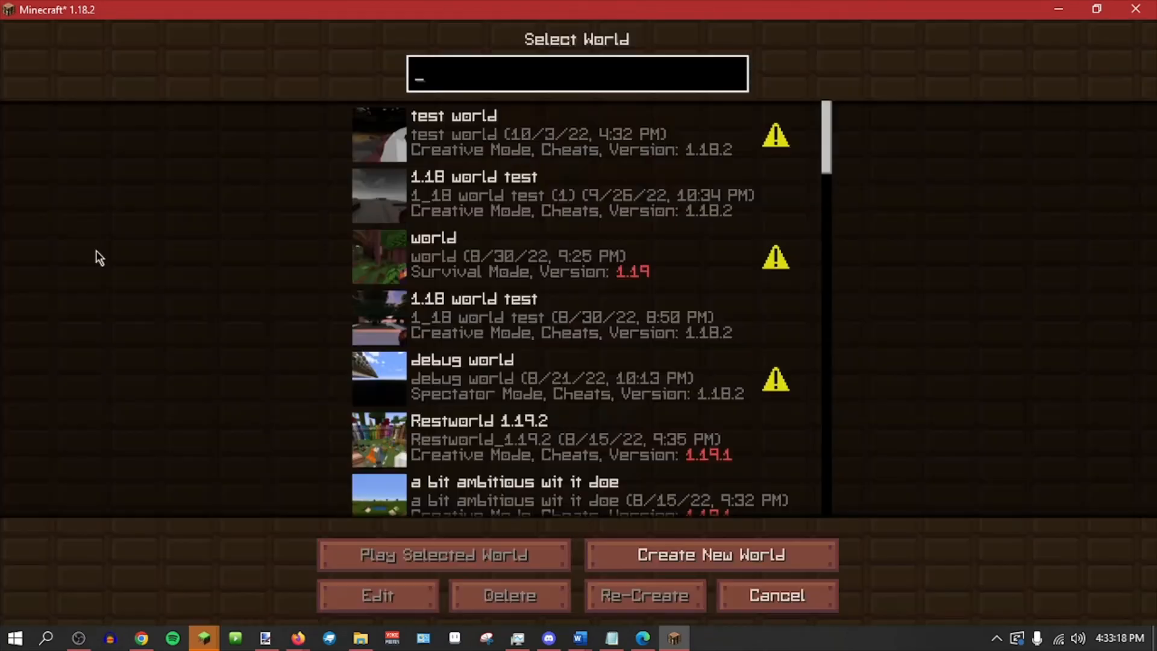
pyautogui.doubleClick(444, 134)
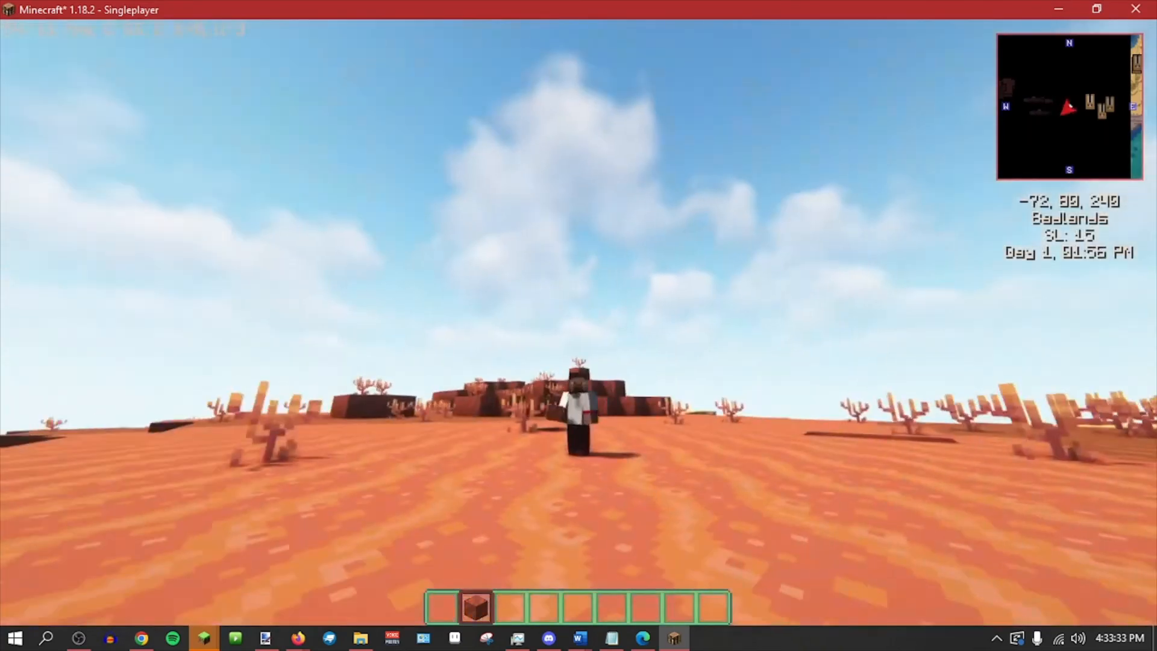
pyautogui.press('w')
pyautogui.press('space')
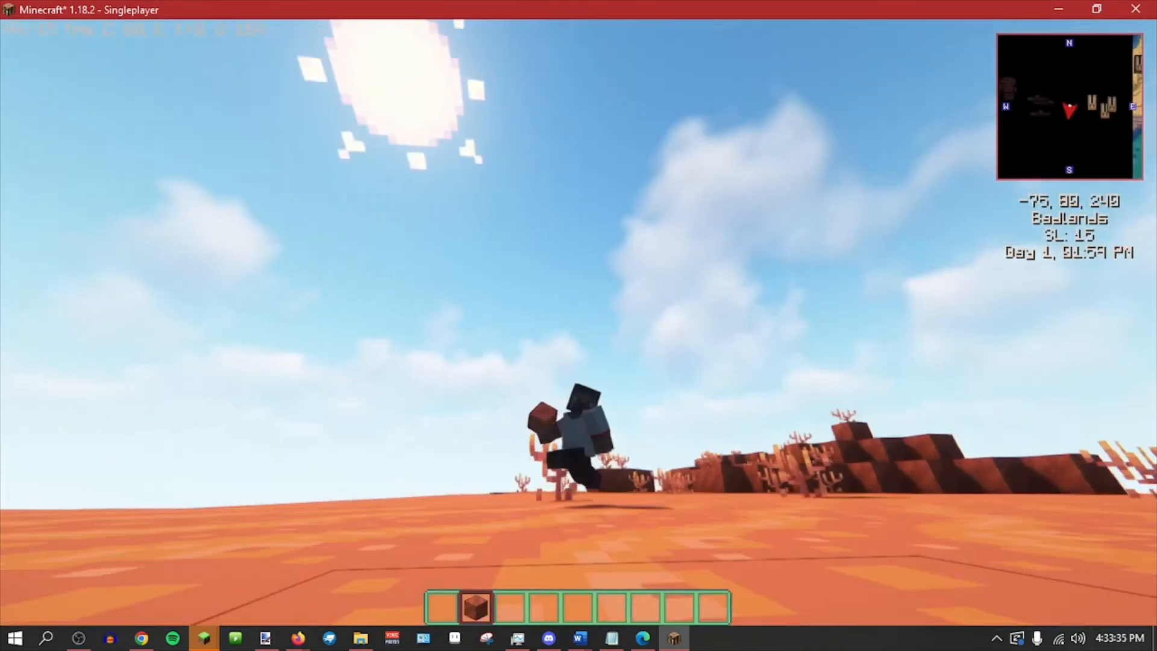
pyautogui.press('w')
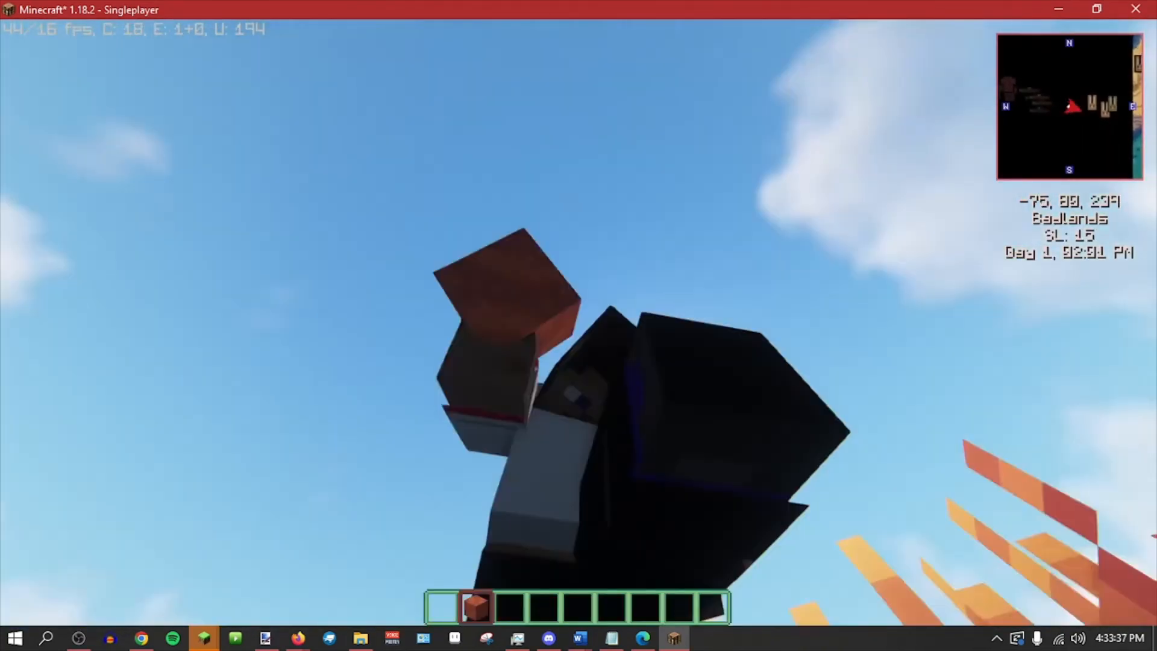
pyautogui.press('w')
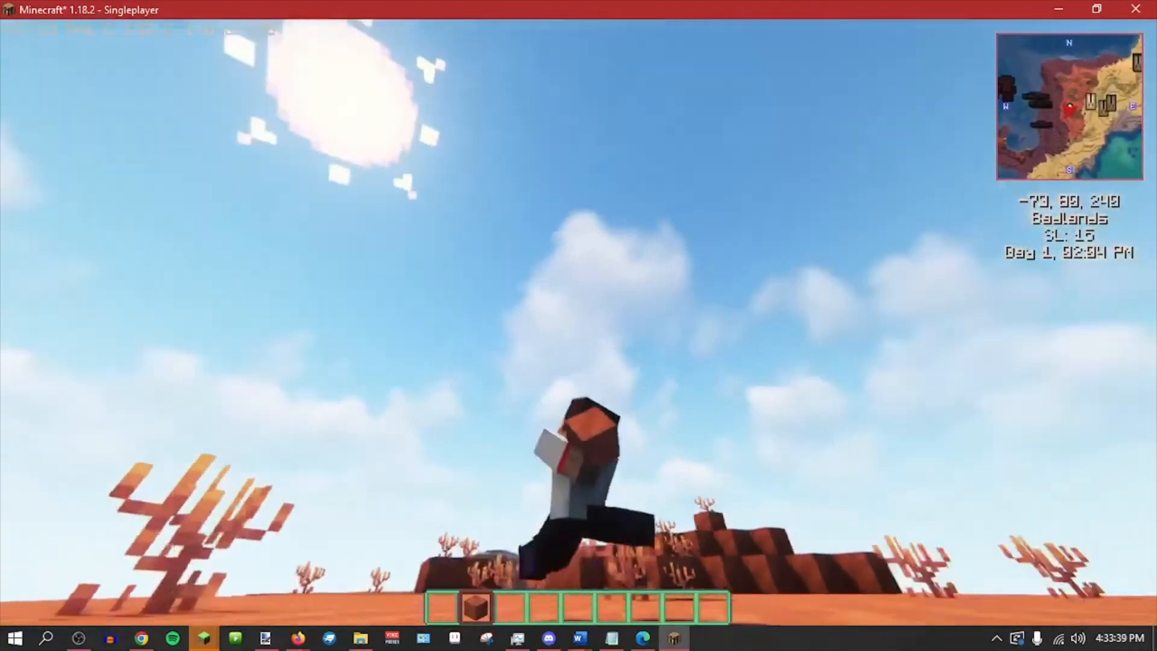
pyautogui.press('w')
pyautogui.press('Escape')
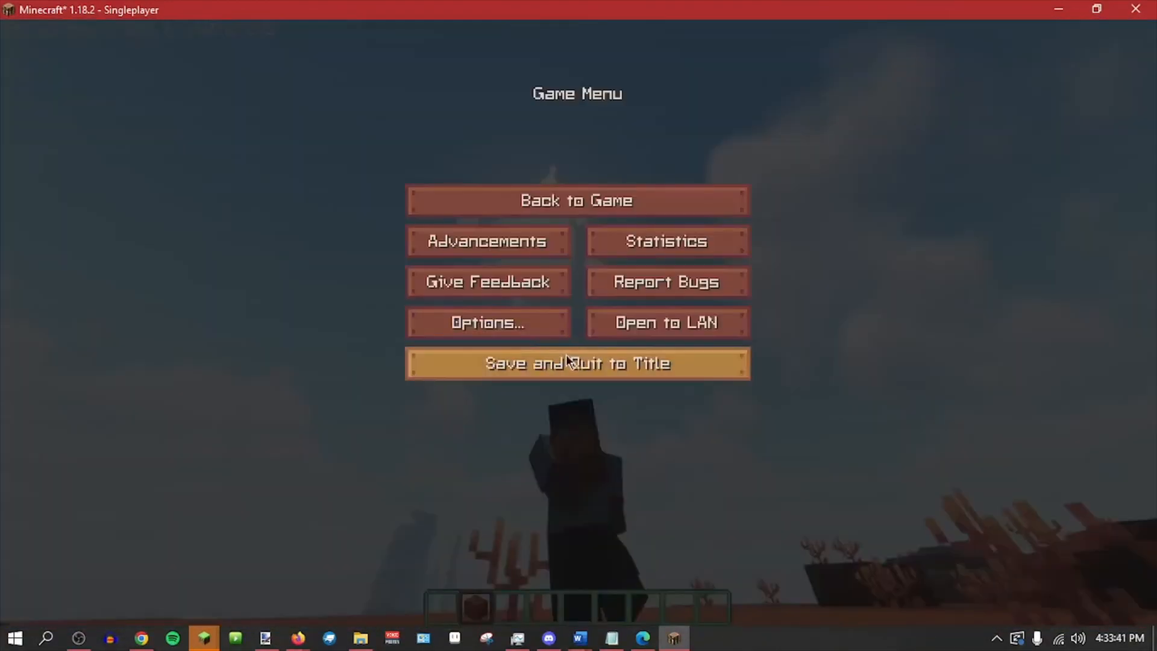
pyautogui.click(579, 362)
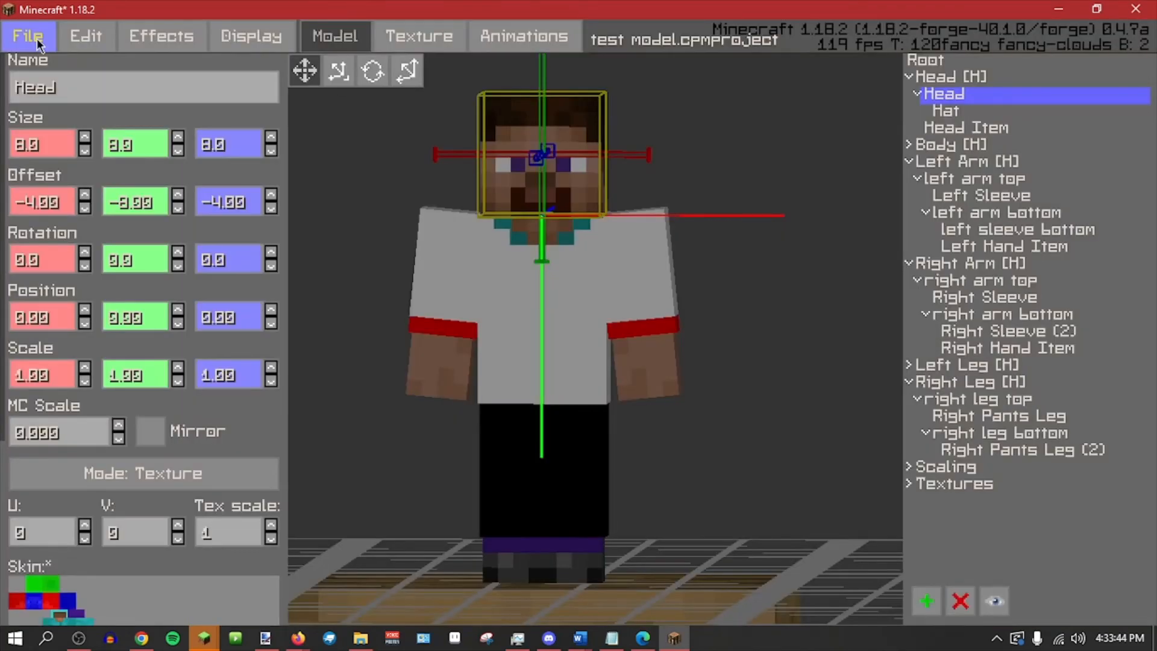
# Open the recent project elysysflowinghair.cpmproject and show its animations.
pyautogui.click(28, 35)
pyautogui.click(78, 271)
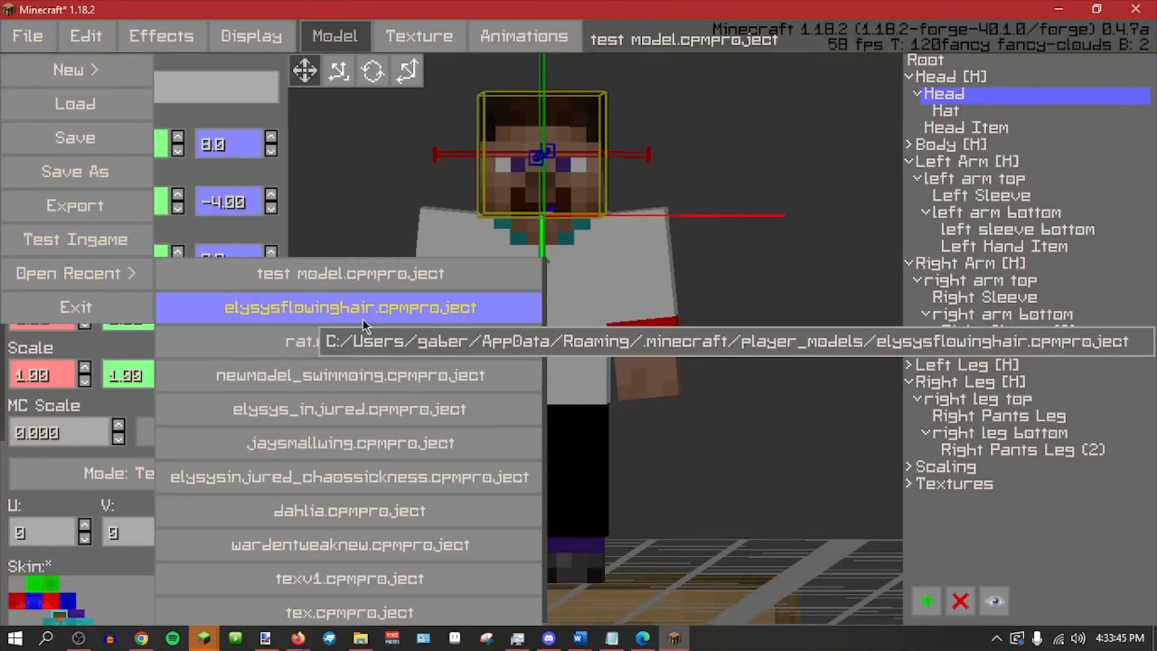
pyautogui.click(362, 320)
pyautogui.click(565, 45)
pyautogui.scroll(-5, 663, 259)
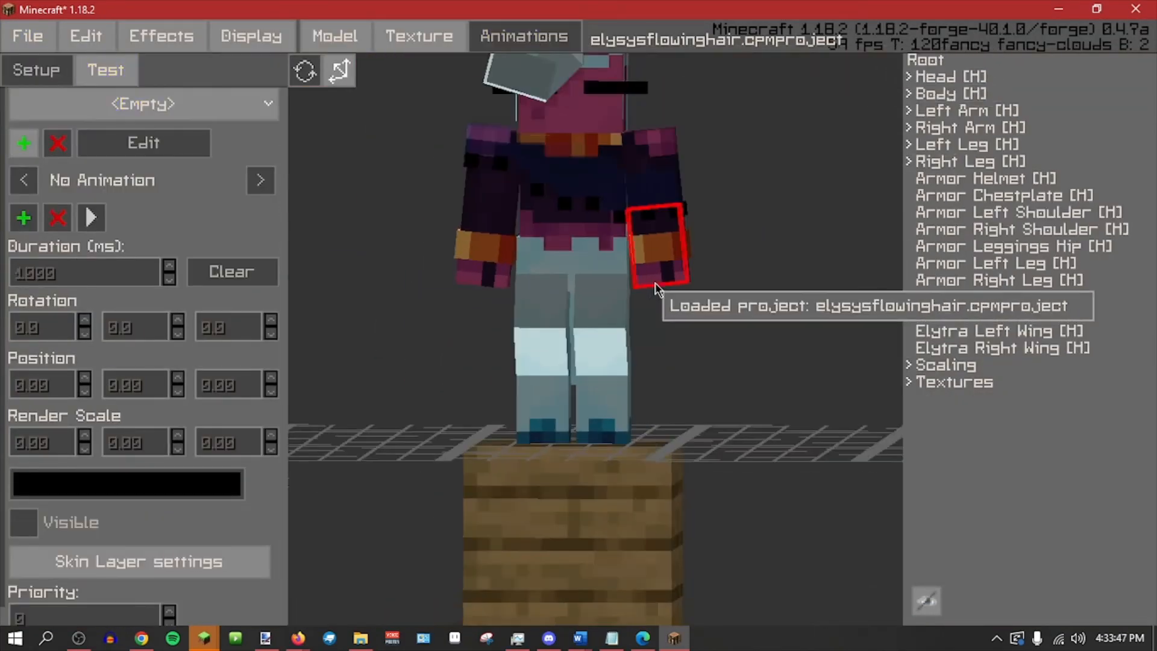
# Preview the elysysflowinghair model in the Walking pose and in the Running pose.
pyautogui.click(118, 73)
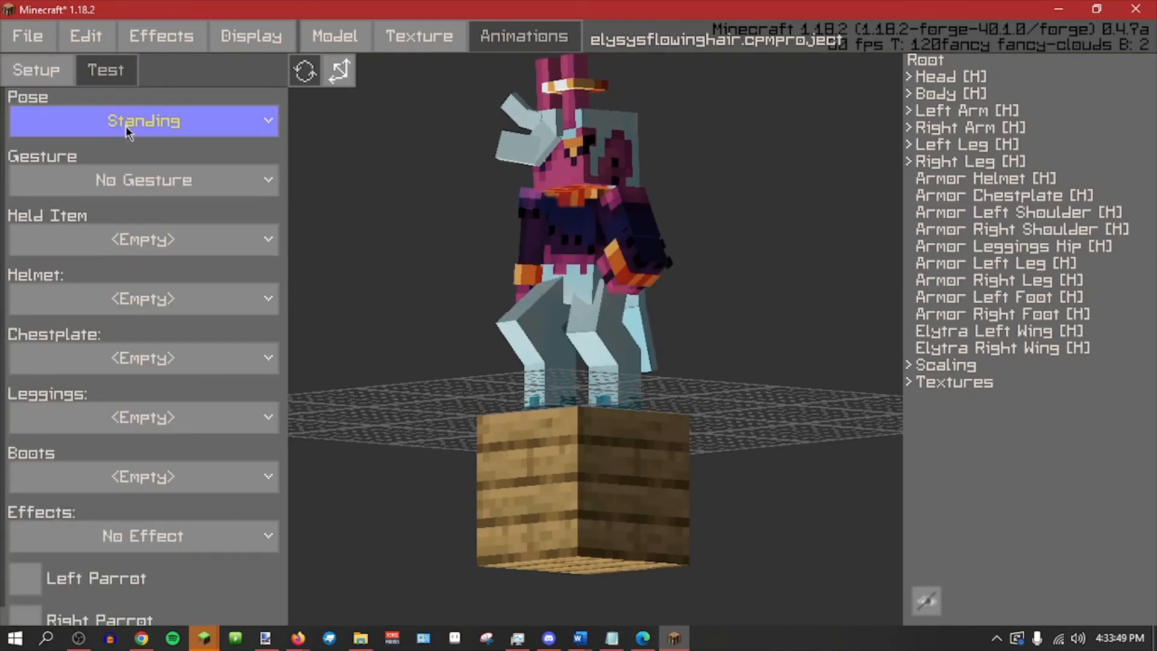
pyautogui.click(125, 126)
pyautogui.click(161, 189)
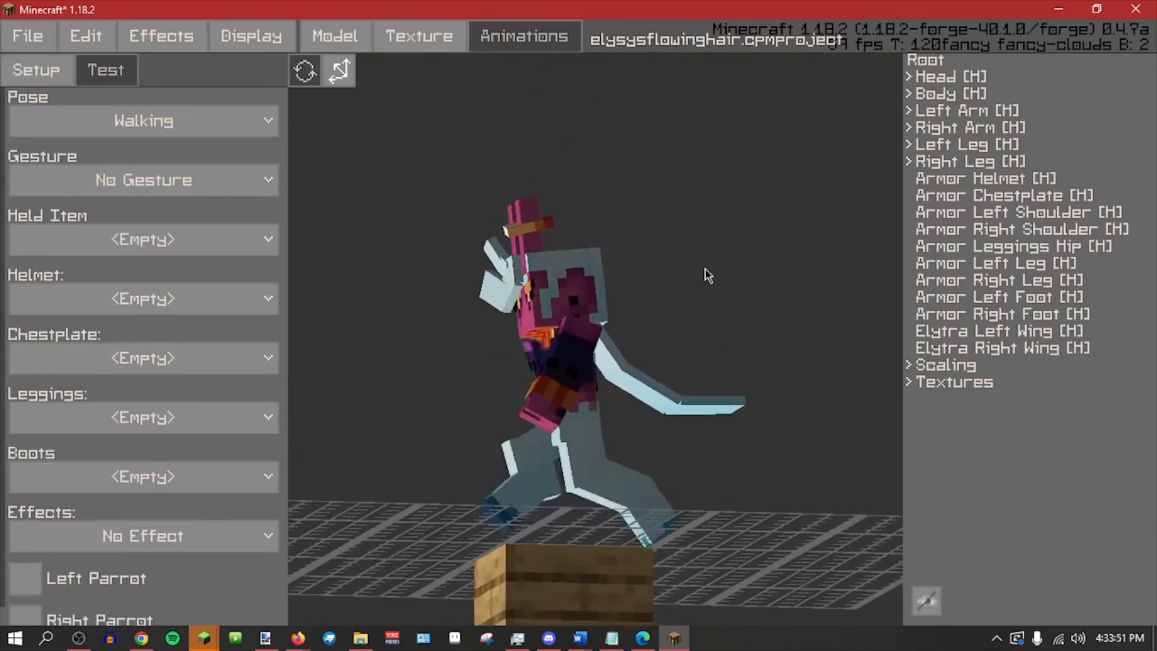
pyautogui.click(265, 121)
pyautogui.click(181, 221)
pyautogui.moveTo(465, 252); pyautogui.dragTo(675, 206)
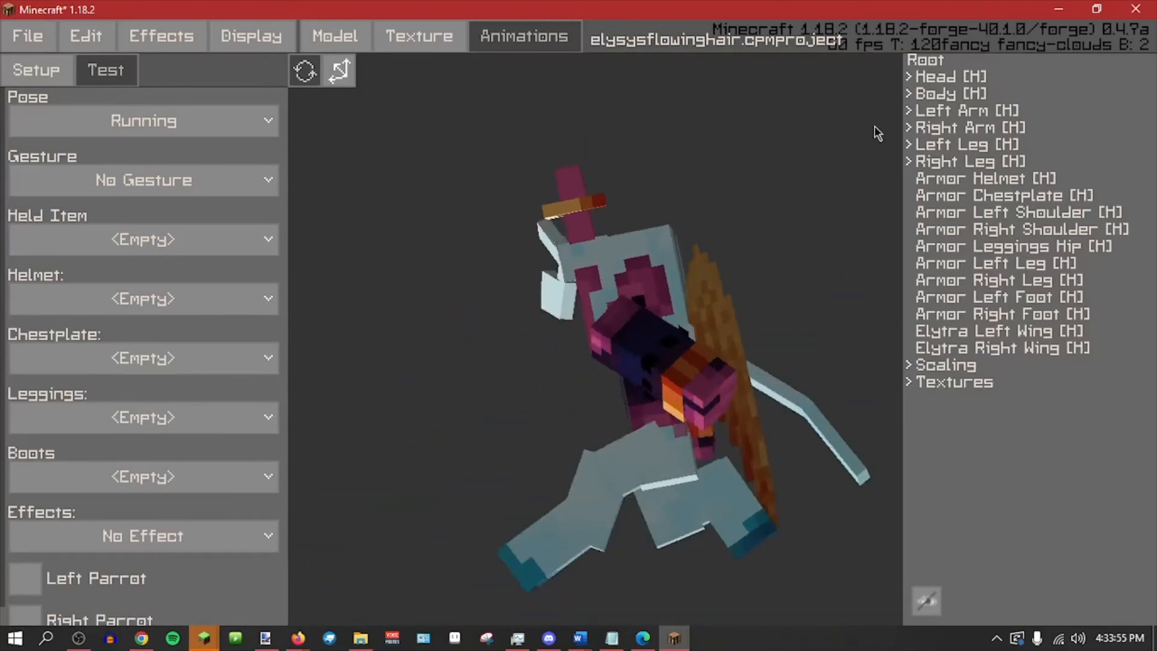
# Select the model's Running pose animation for the body, arms and legs and play it back.
pyautogui.click(173, 124)
pyautogui.click(36, 70)
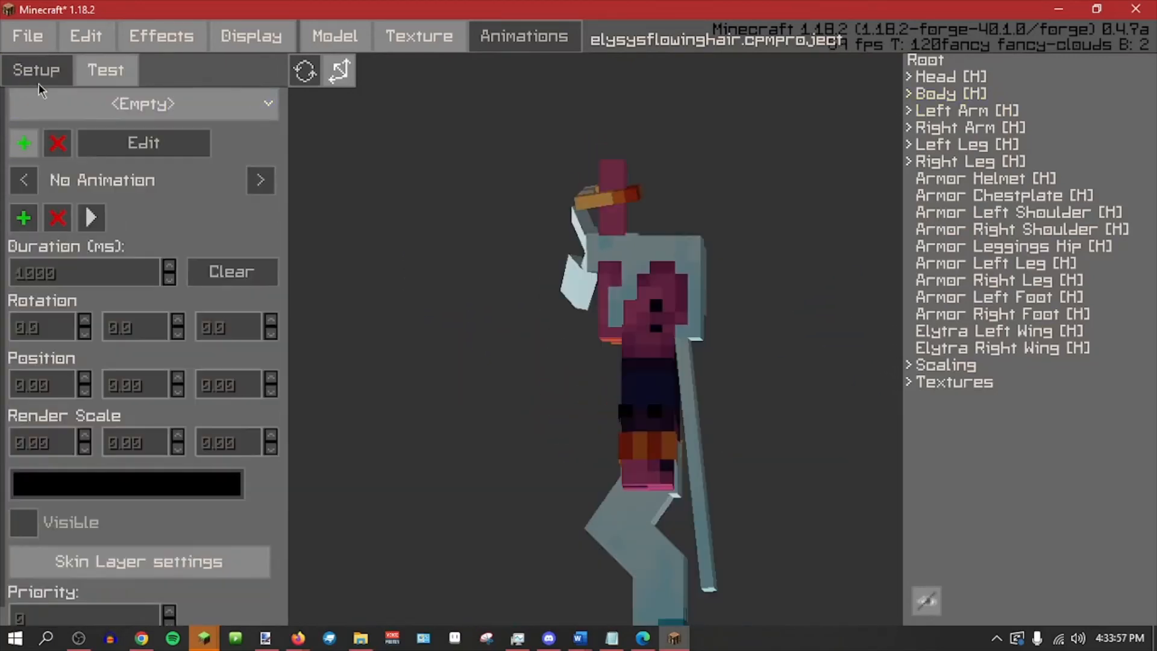
pyautogui.click(144, 143)
pyautogui.click(522, 222)
pyautogui.click(467, 604)
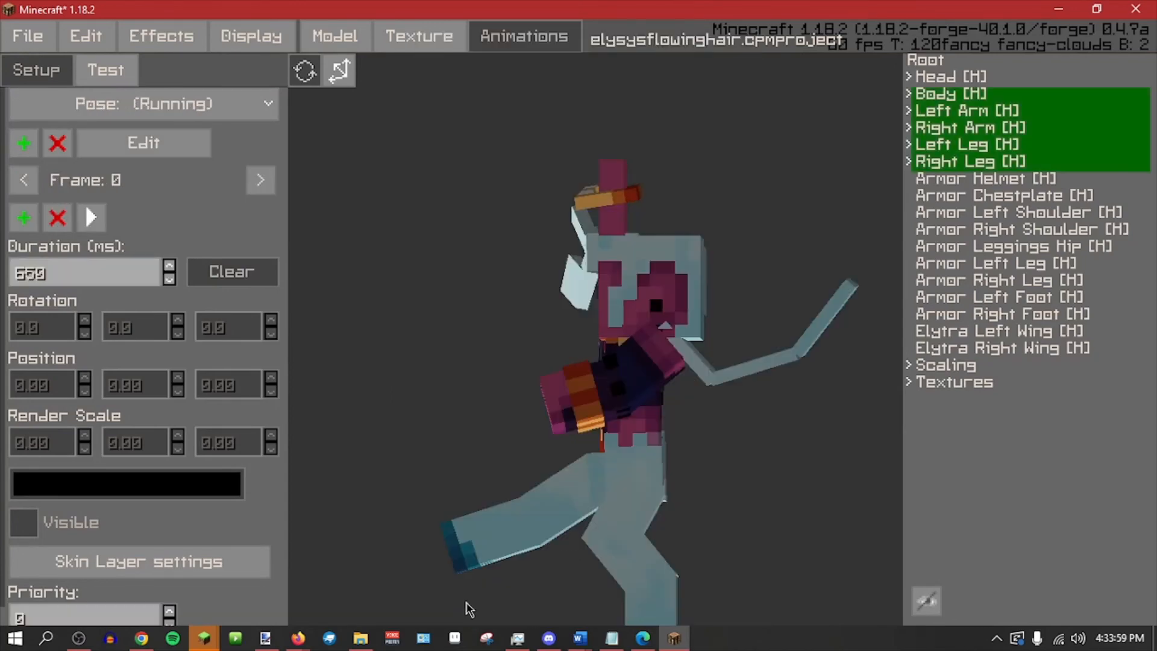
pyautogui.click(92, 217)
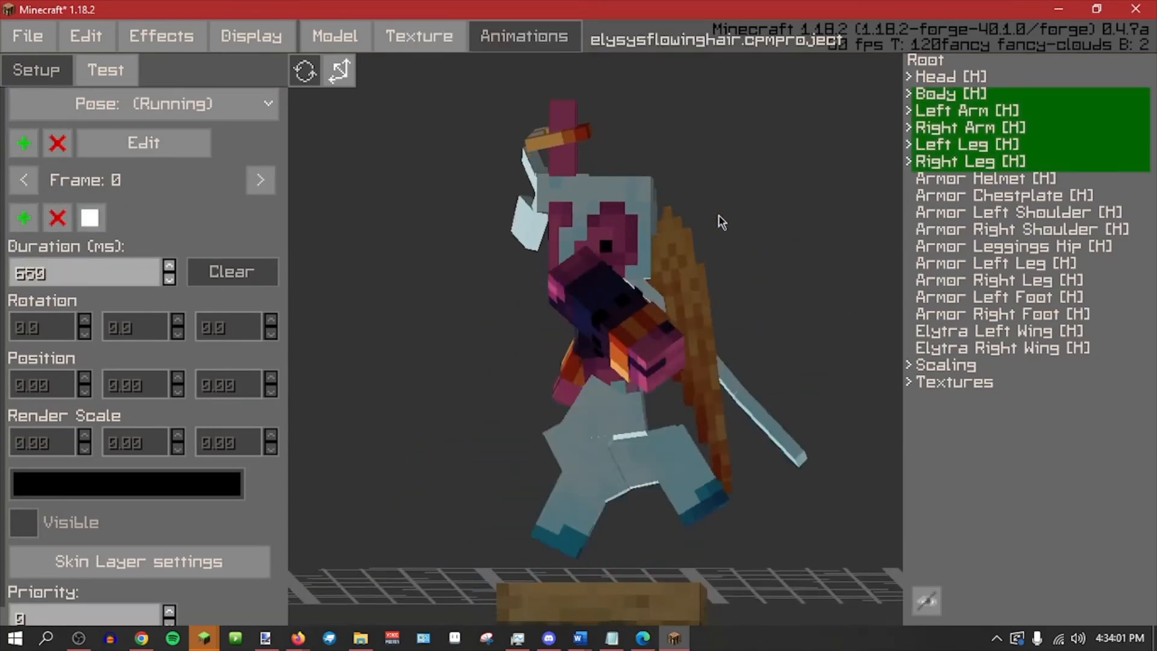
# Check the settings of the body's Running animation, then those of the separate Running animation for the head.
pyautogui.click(158, 144)
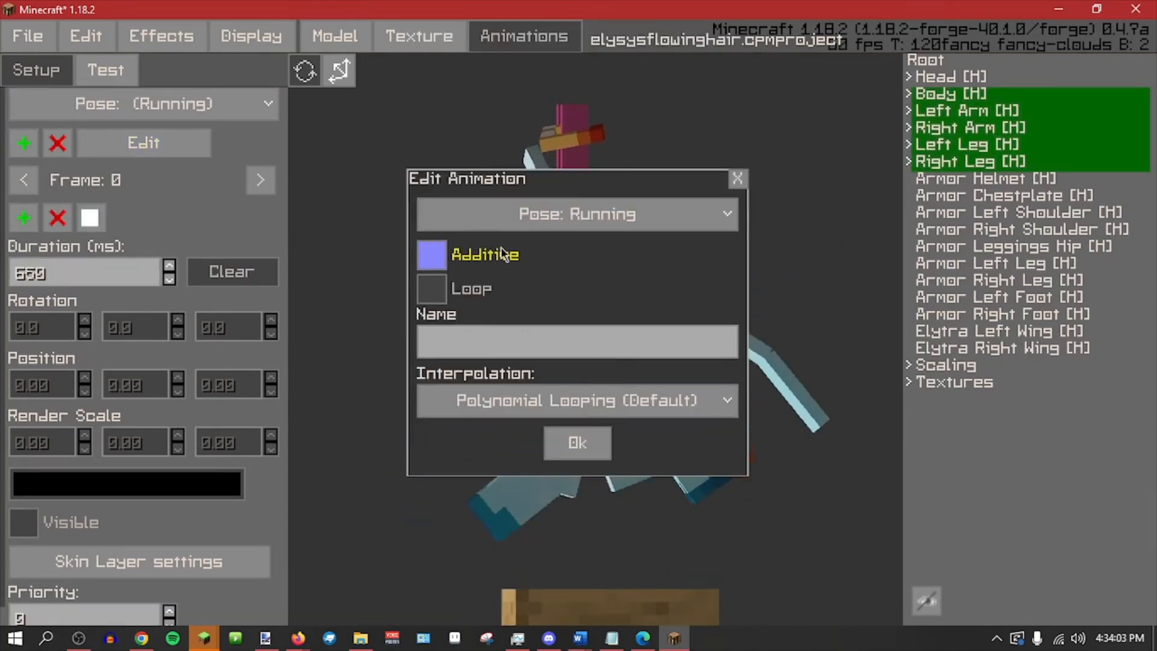
pyautogui.click(737, 178)
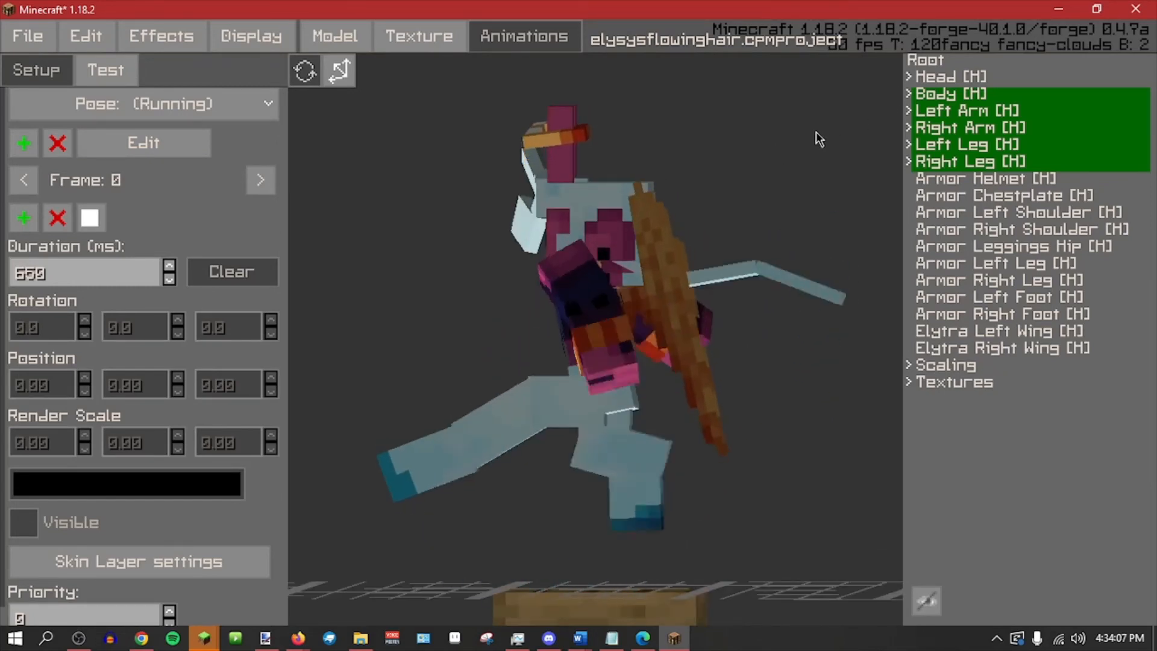
pyautogui.click(144, 104)
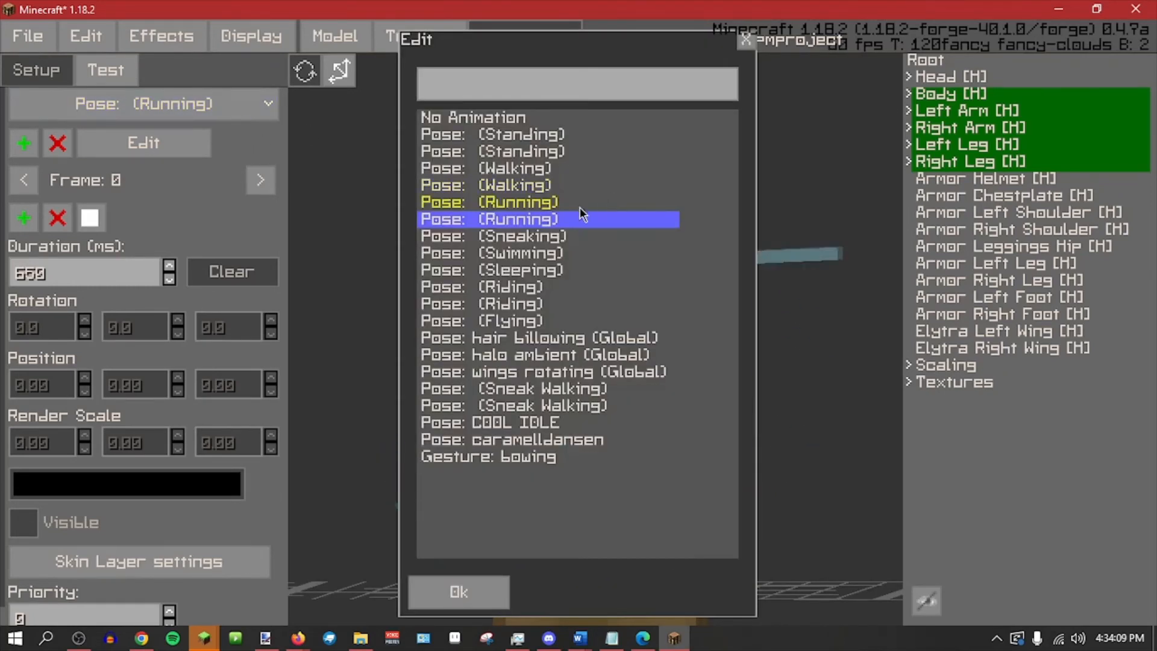
pyautogui.click(477, 586)
pyautogui.click(182, 143)
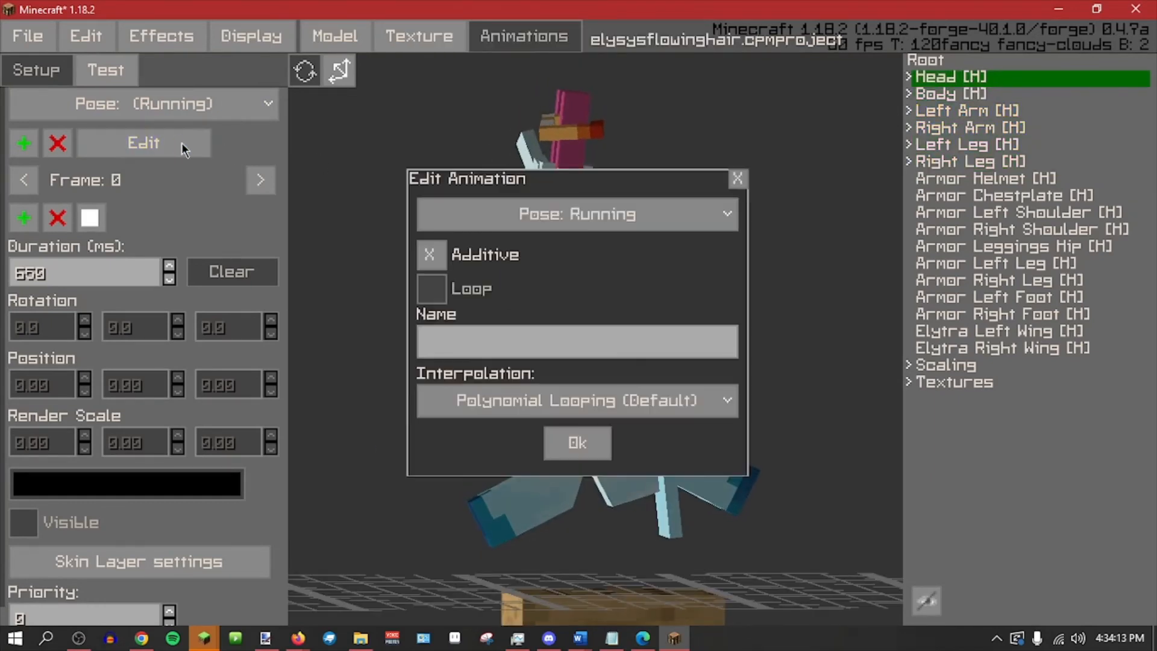
pyautogui.click(737, 179)
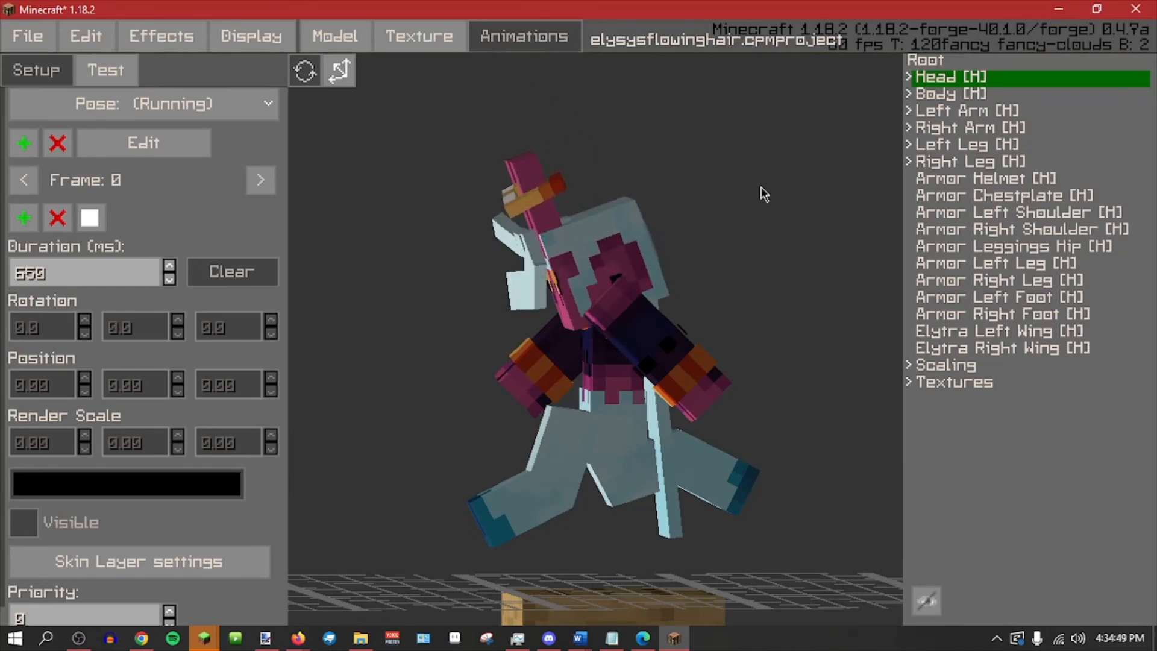
# Leave the elysysflowinghair project and reopen test model.cpmproject from the recent projects.
pyautogui.click(96, 76)
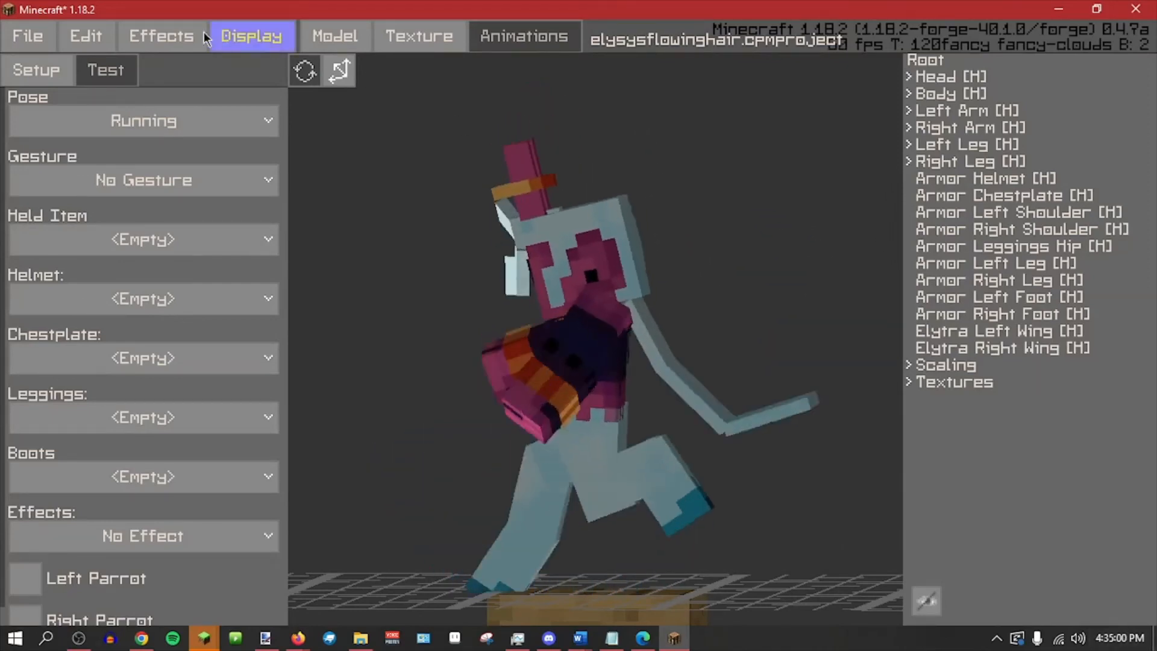
pyautogui.click(36, 70)
pyautogui.click(28, 36)
pyautogui.moveTo(90, 273)
pyautogui.click(246, 275)
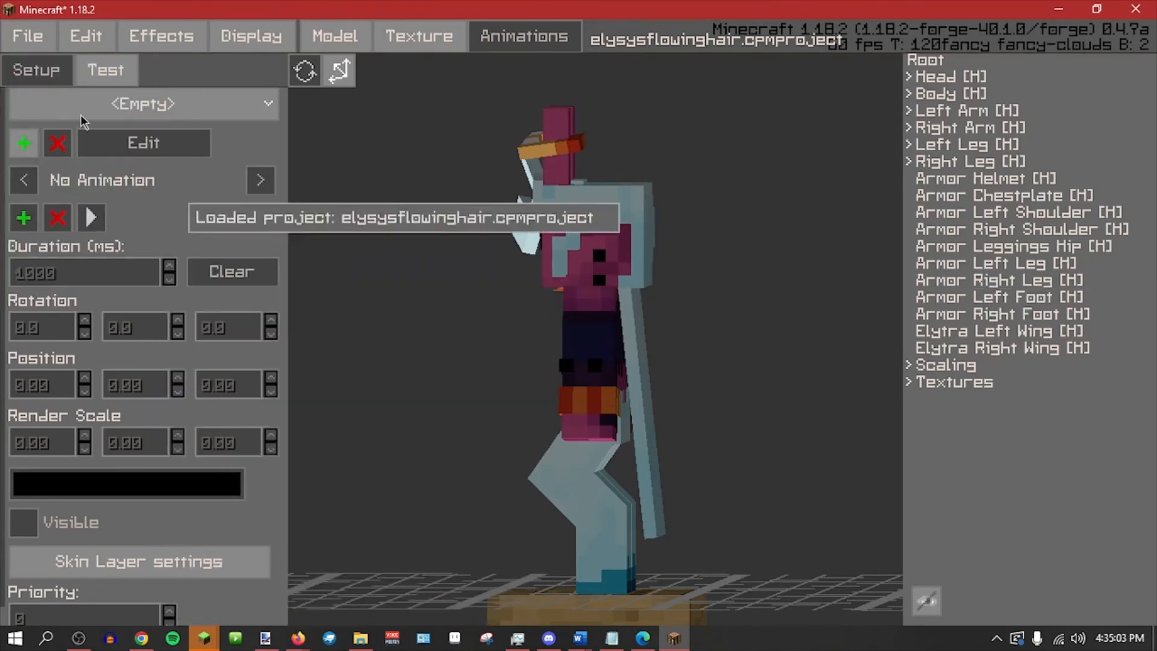
pyautogui.click(28, 36)
pyautogui.click(235, 306)
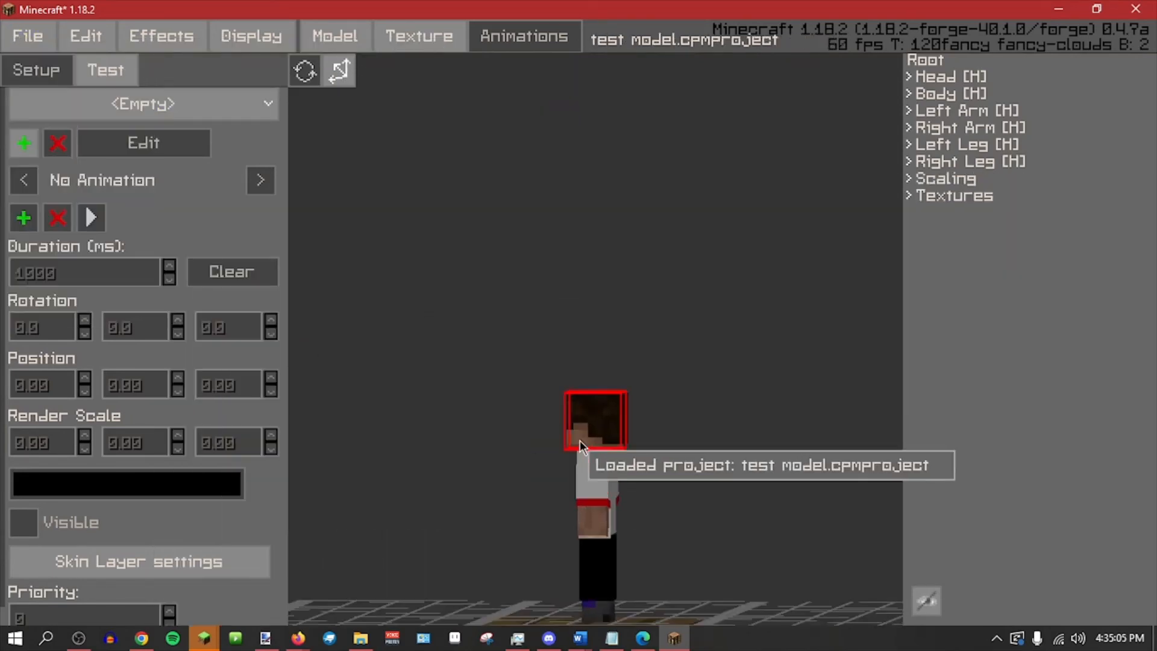
# Preview the test model in the Walking pose from several angles and save the project.
pyautogui.click(121, 72)
pyautogui.moveTo(504, 235); pyautogui.dragTo(655, 279, button='middle')
pyautogui.click(142, 120)
pyautogui.click(164, 193)
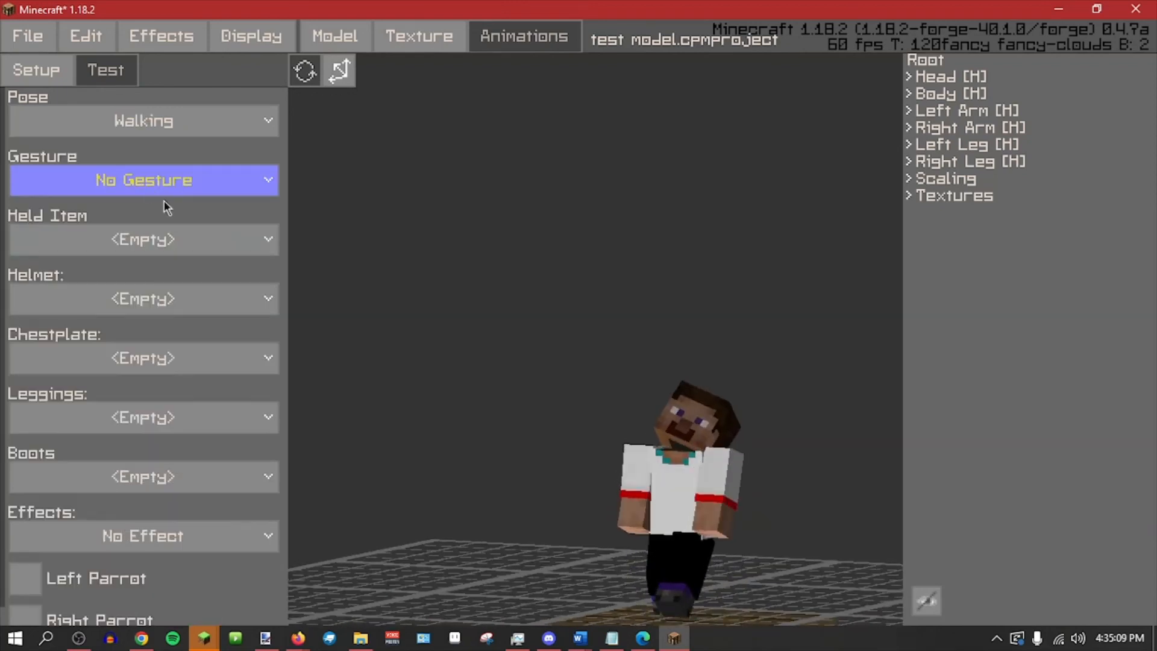
pyautogui.moveTo(616, 369); pyautogui.dragTo(570, 393, button='middle')
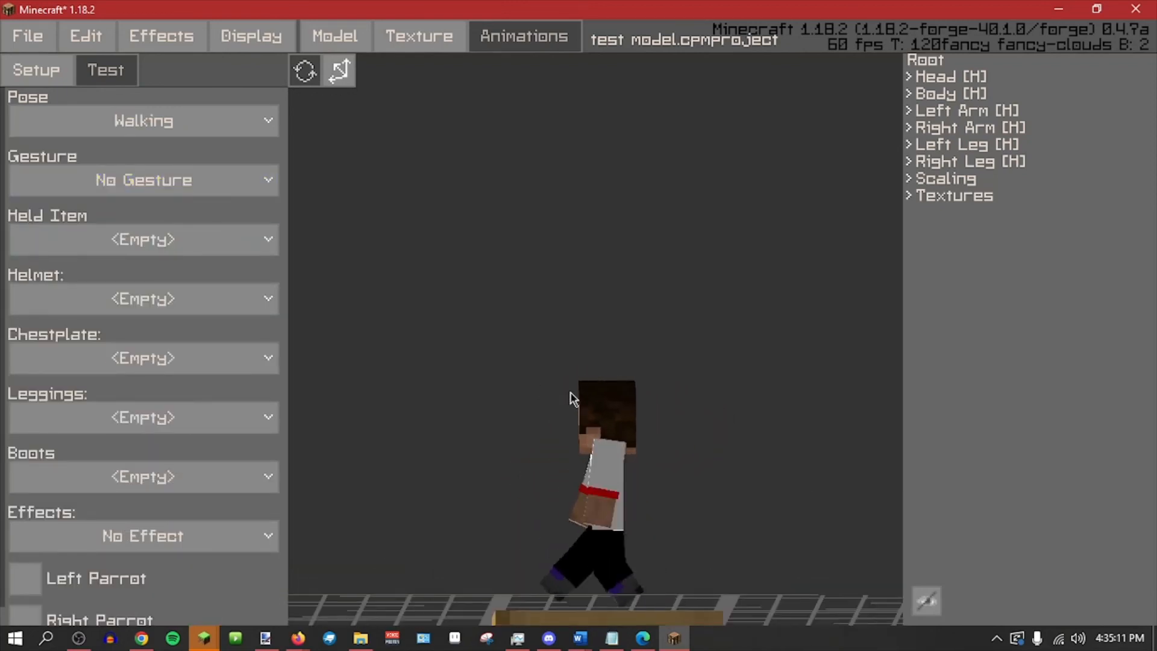
pyautogui.scroll(2, 701, 325)
pyautogui.keyDown('shift'); pyautogui.moveTo(670, 338); pyautogui.dragTo(728, 338, button='middle'); pyautogui.keyUp('shift')
pyautogui.hotkey('ctrl', 's')
# Open the project's export options and look through the Skin, Model and Base64 String export modes.
pyautogui.click(42, 35)
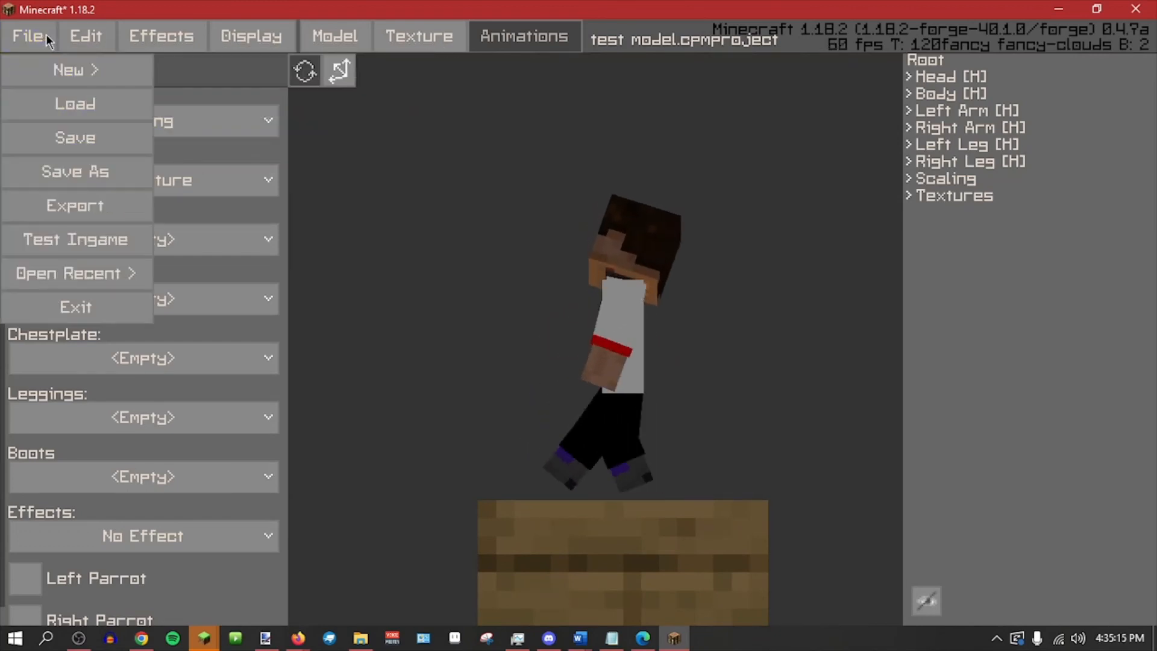
pyautogui.click(92, 201)
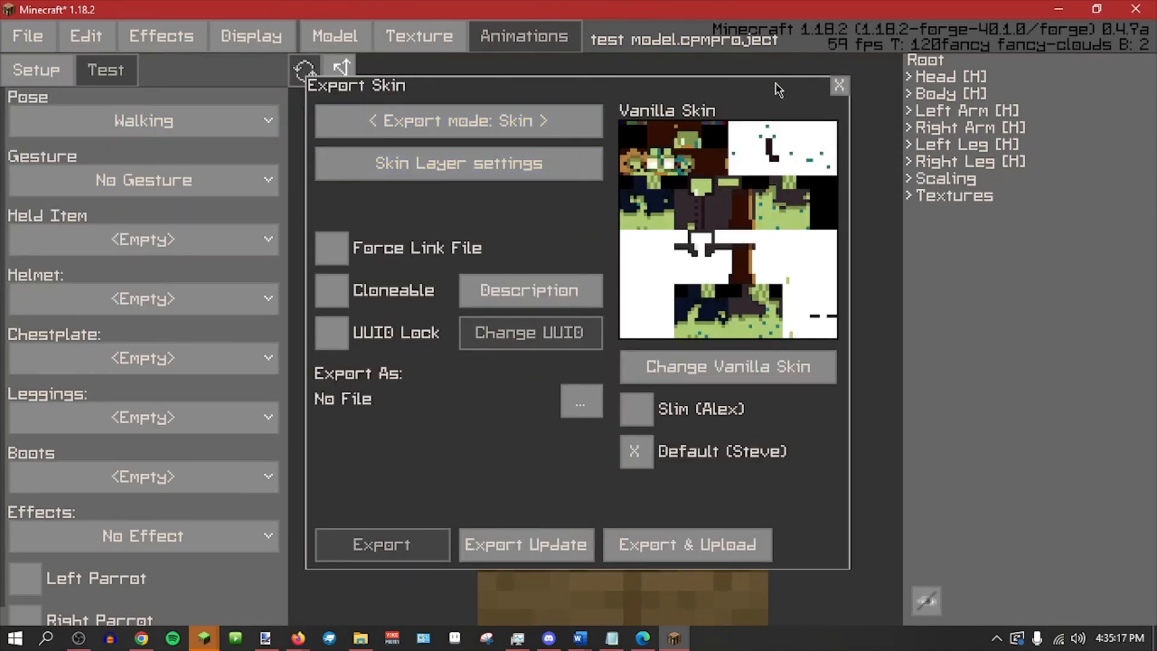
pyautogui.click(839, 85)
pyautogui.click(88, 42)
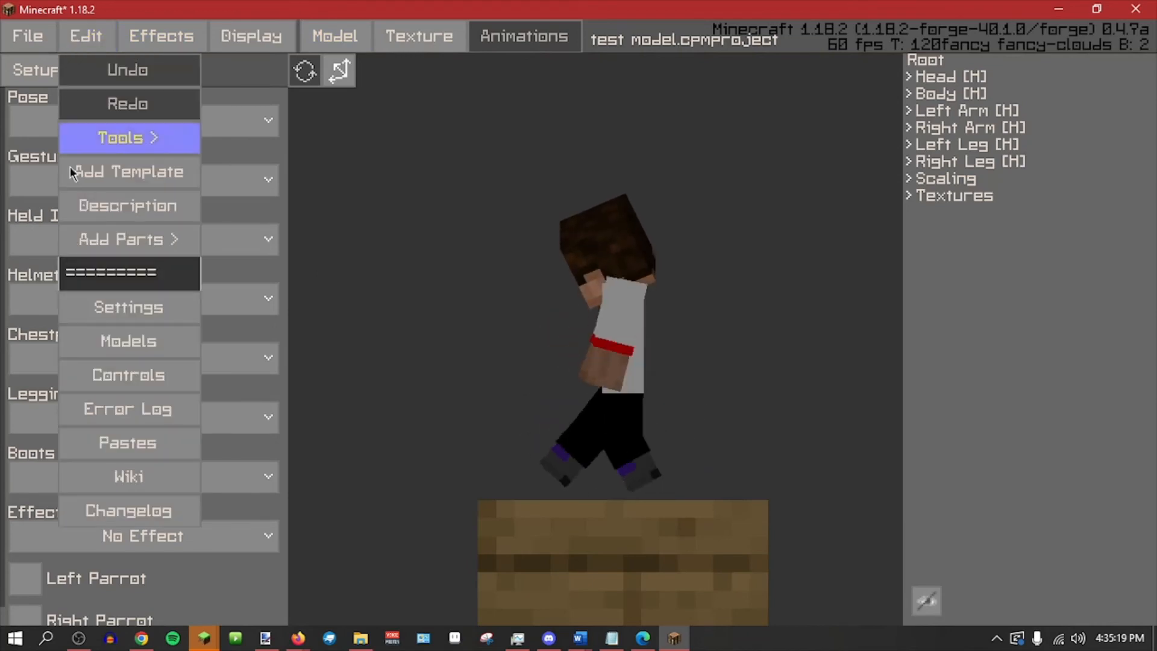
pyautogui.click(31, 43)
pyautogui.click(61, 202)
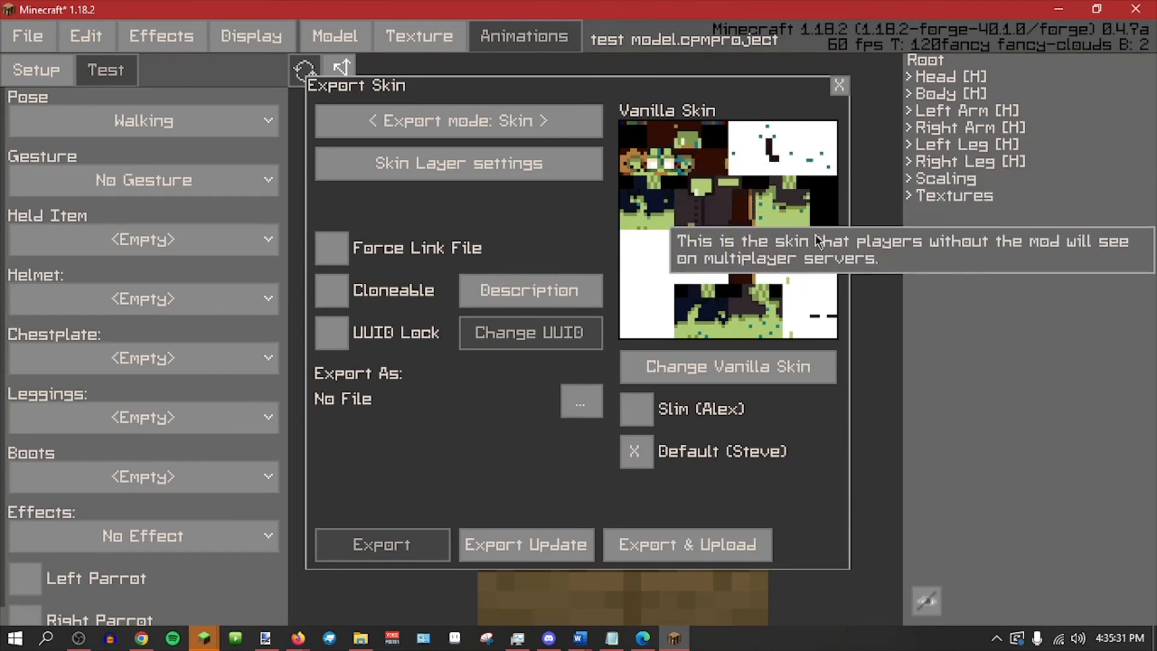
pyautogui.click(595, 117)
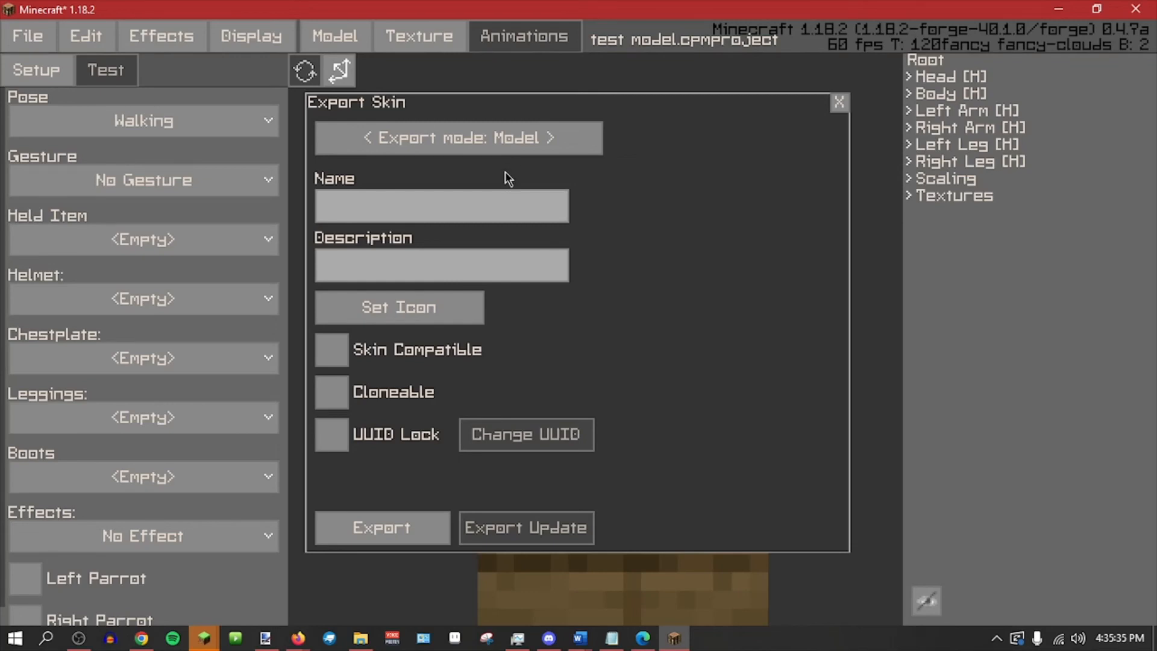
pyautogui.click(540, 124)
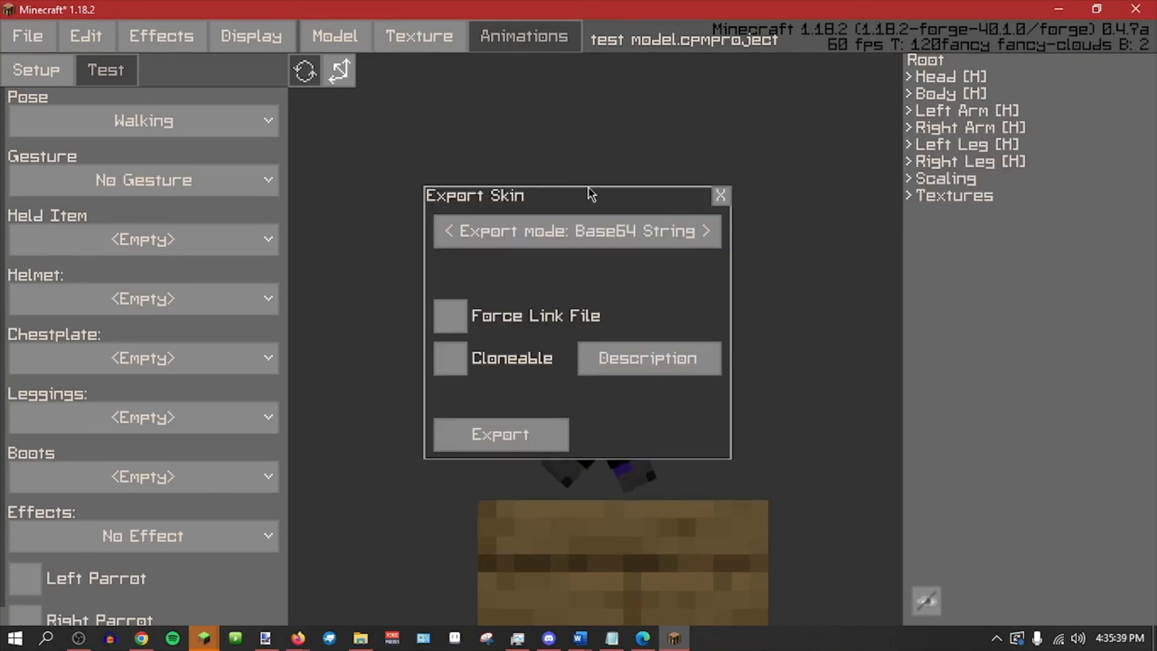
pyautogui.click(666, 237)
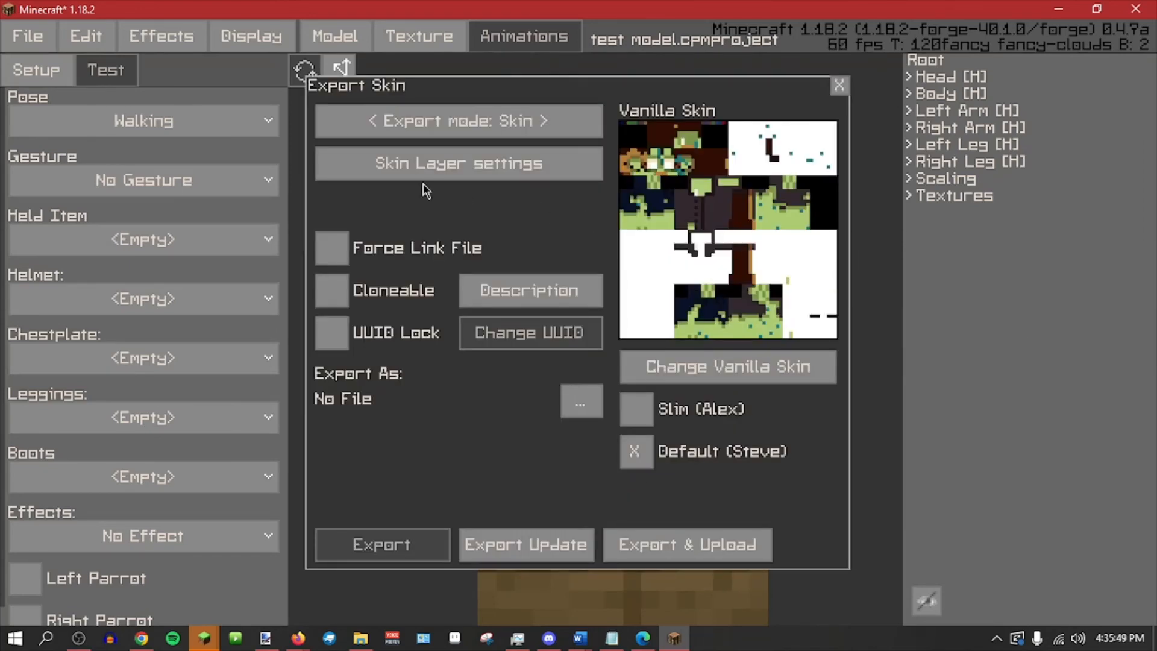
# Enable Force Link File for the skin export and try to load a different vanilla skin from an image file.
pyautogui.click(426, 249)
pyautogui.click(730, 366)
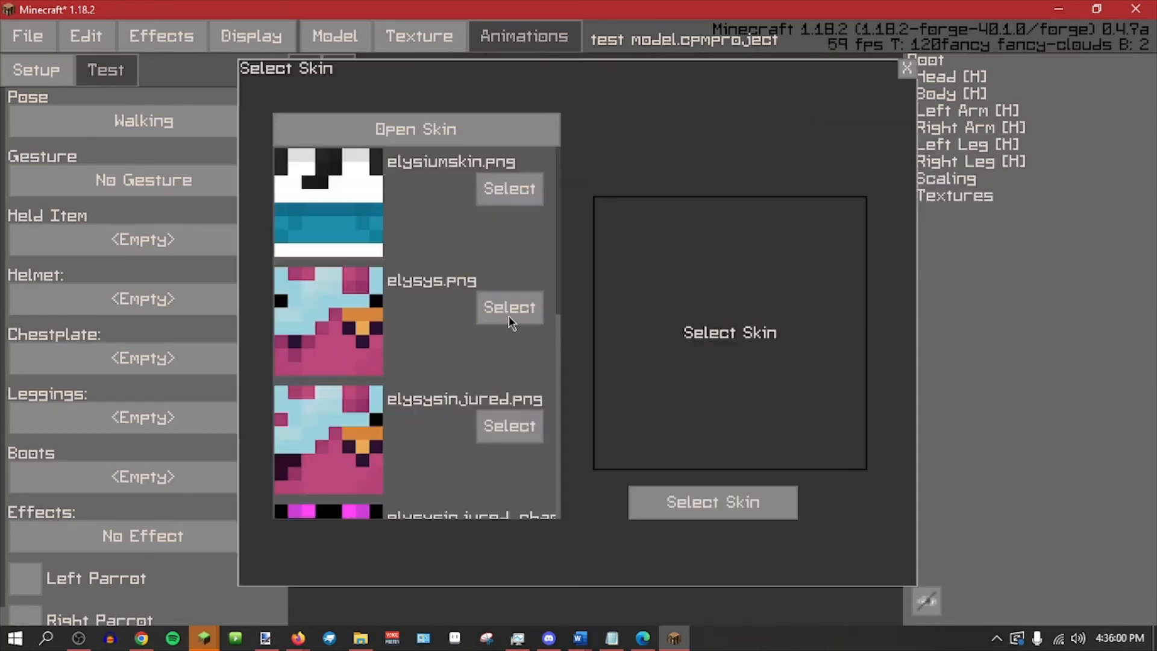
pyautogui.click(493, 132)
pyautogui.click(789, 462)
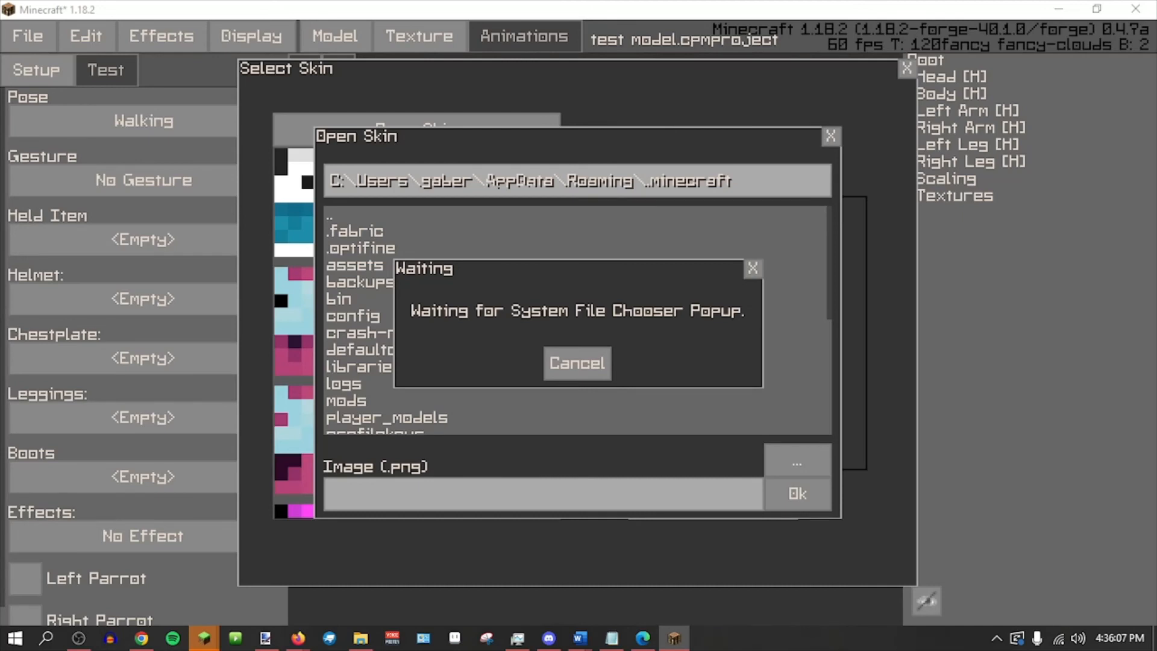
pyautogui.click(807, 497)
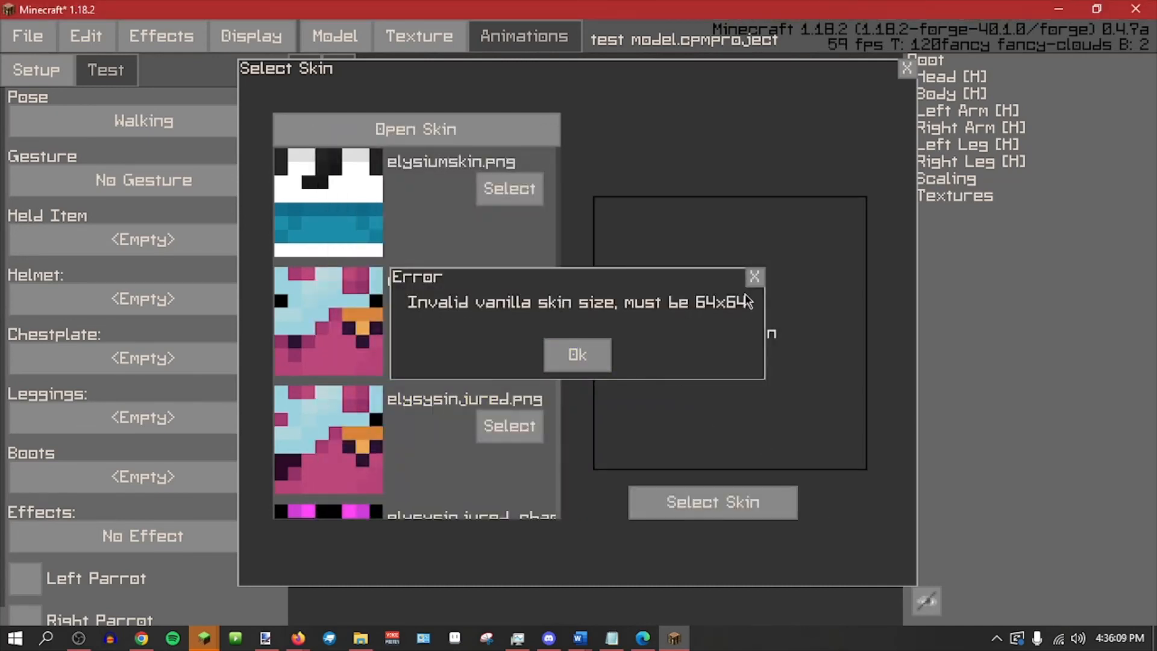
pyautogui.click(601, 355)
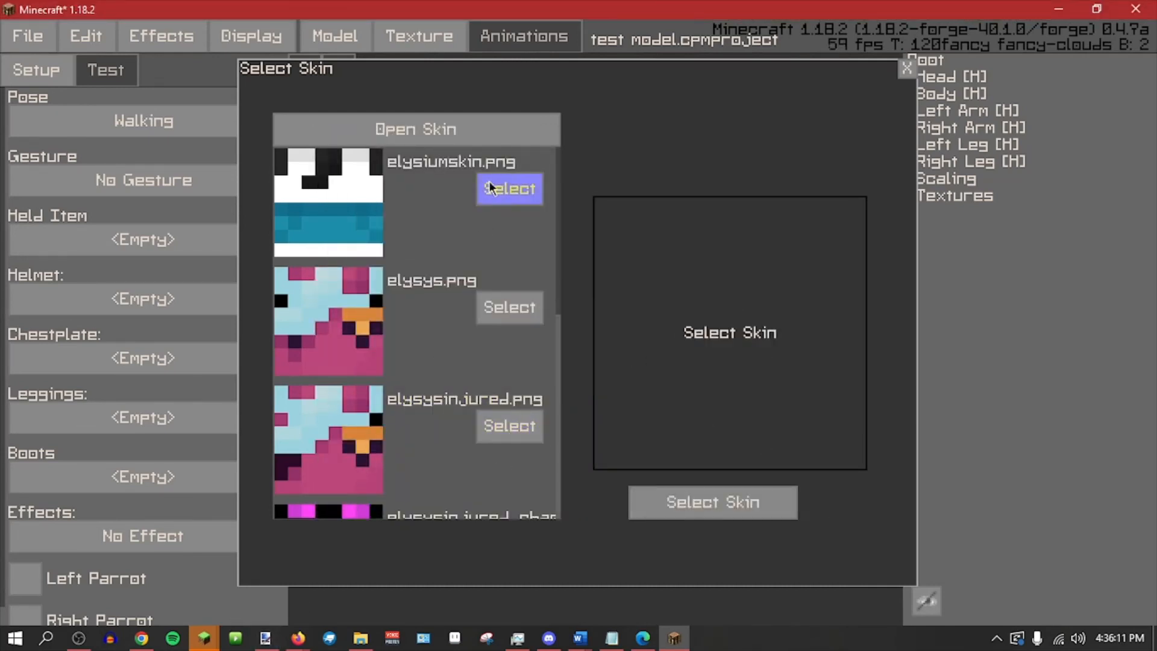
# Open another image file as the vanilla skin, add it to the skin list and check its preview.
pyautogui.click(495, 142)
pyautogui.click(786, 465)
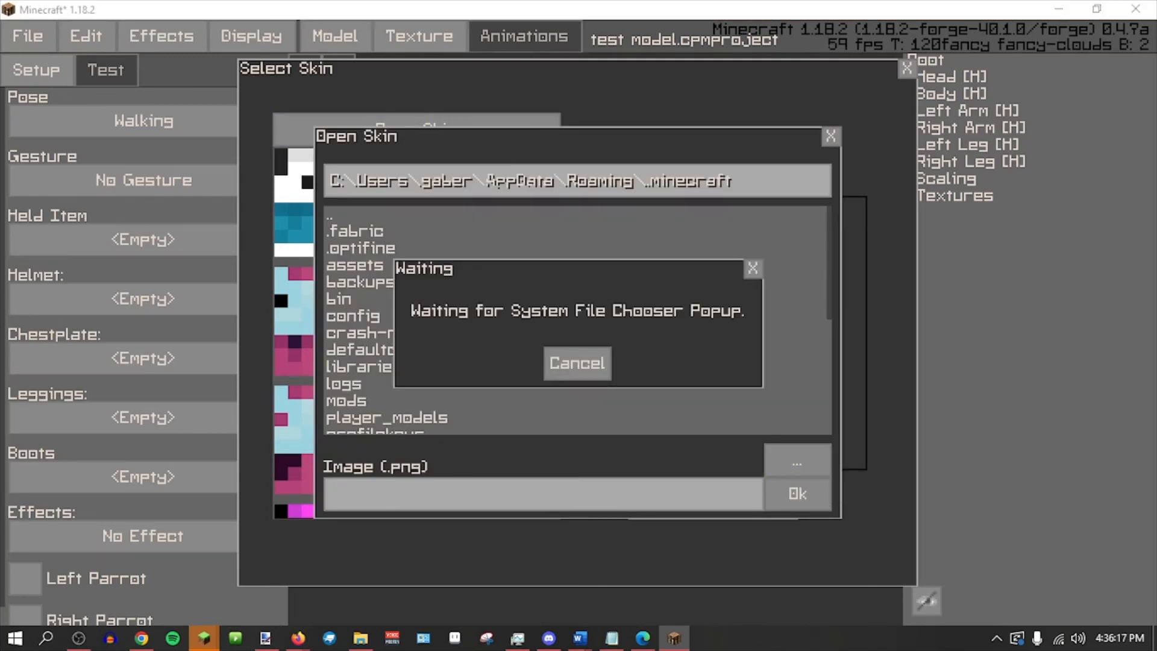
pyautogui.click(775, 498)
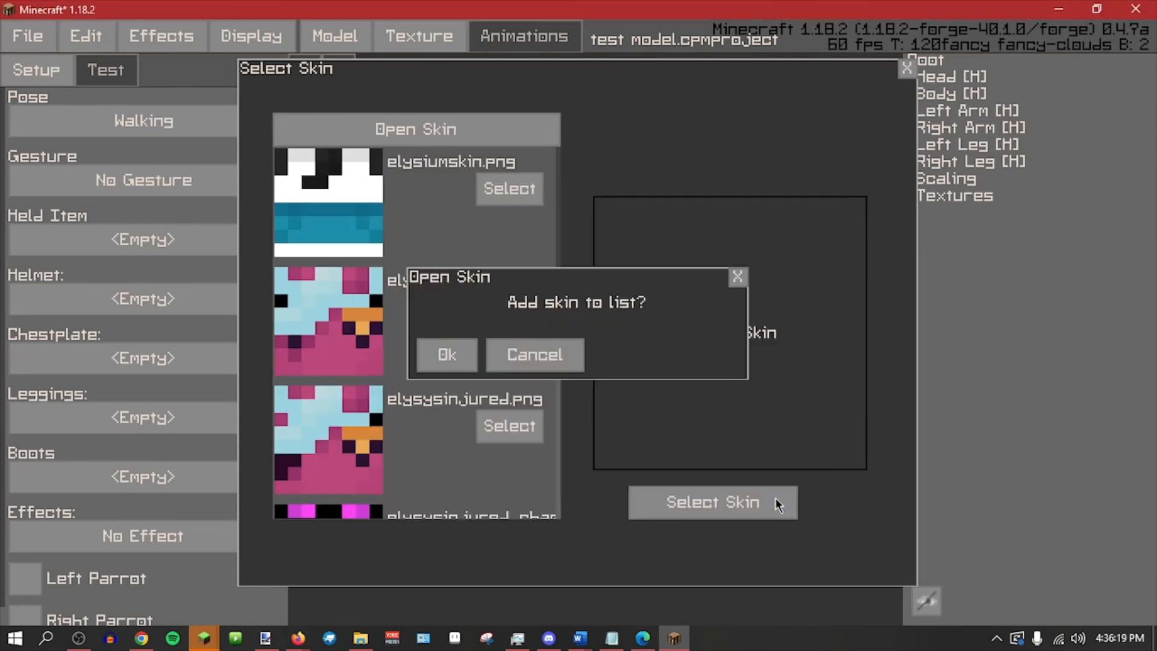
pyautogui.click(445, 356)
pyautogui.scroll(-10, 463, 339)
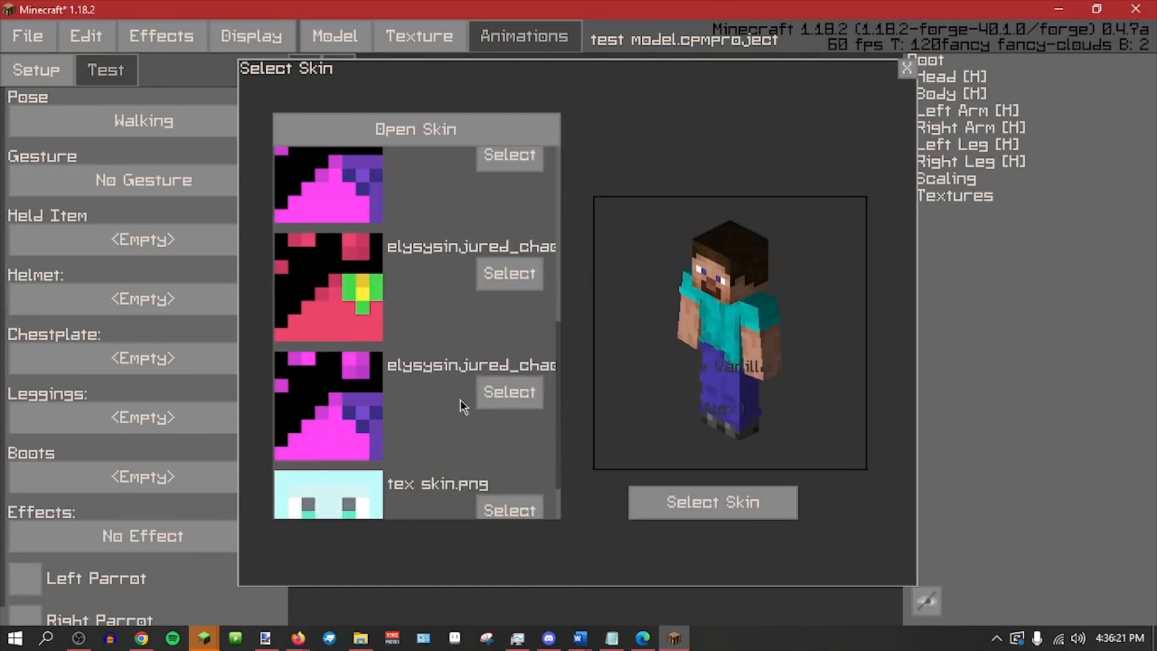
pyautogui.scroll(-2, 464, 421)
pyautogui.scroll(6, 479, 422)
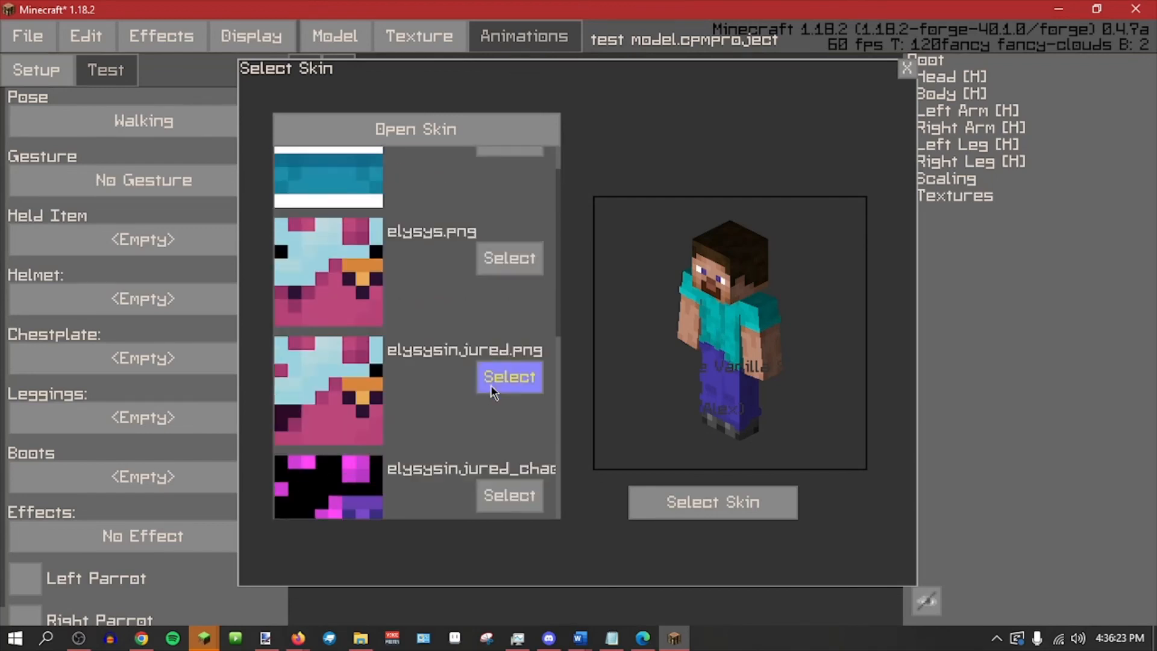
pyautogui.scroll(1, 480, 254)
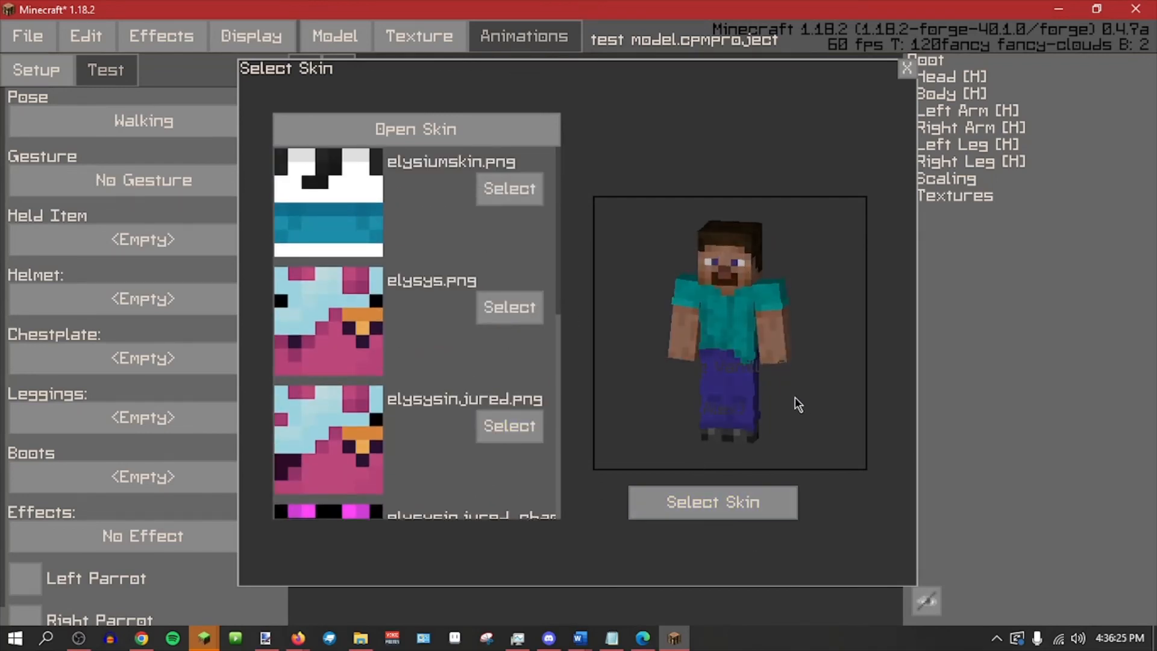
# Switch to paint.net and undo the edits to steve template.png until the canvas is back at 64 × 64 pixels.
pyautogui.click(1059, 8)
pyautogui.scroll(5, 498, 305)
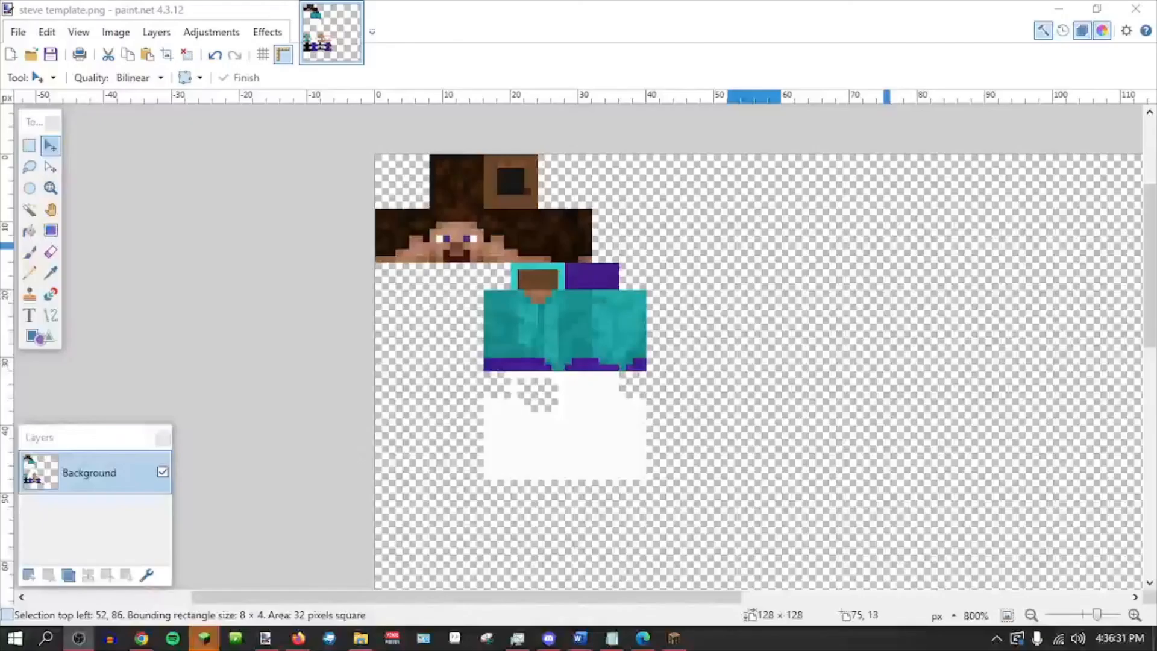
pyautogui.click(209, 320)
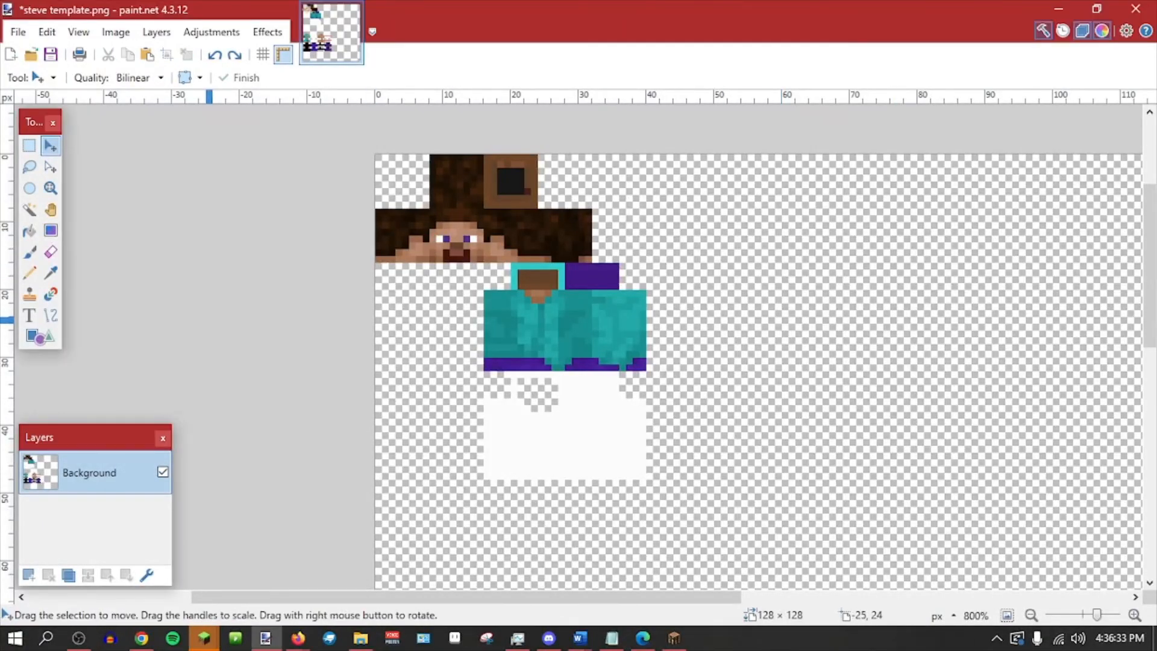
pyautogui.hotkey('ctrl', 'z')
pyautogui.hotkey('ctrl', 'z')
pyautogui.hotkey('ctrl', 'z')
pyautogui.hotkey('ctrl', 'z')
pyautogui.hotkey('ctrl', 'z')
pyautogui.hotkey('ctrl', 'z')
pyautogui.hotkey('ctrl', 'z')
pyautogui.hotkey('ctrl', 'z')
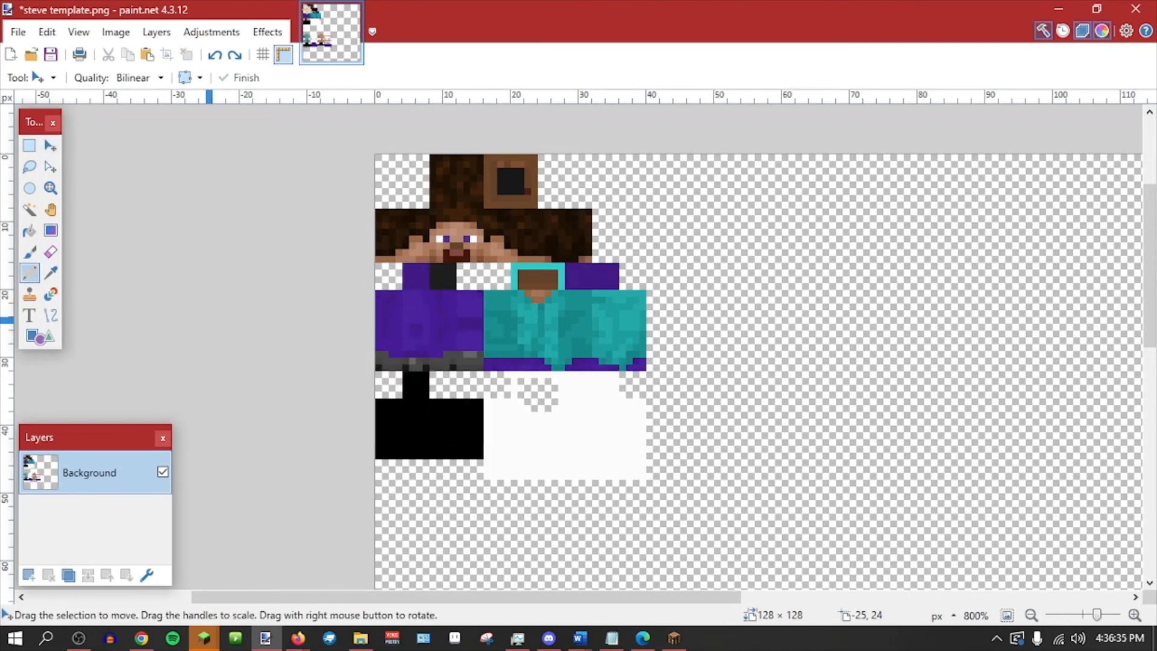
pyautogui.hotkey('ctrl', 'z')
pyautogui.hotkey('ctrl', 'z')
pyautogui.hotkey('ctrl', 'z')
pyautogui.hotkey('ctrl', 'z')
pyautogui.hotkey('ctrl', 'z')
pyautogui.hotkey('ctrl', 'z')
pyautogui.hotkey('ctrl', 'z')
pyautogui.hotkey('ctrl', 'z')
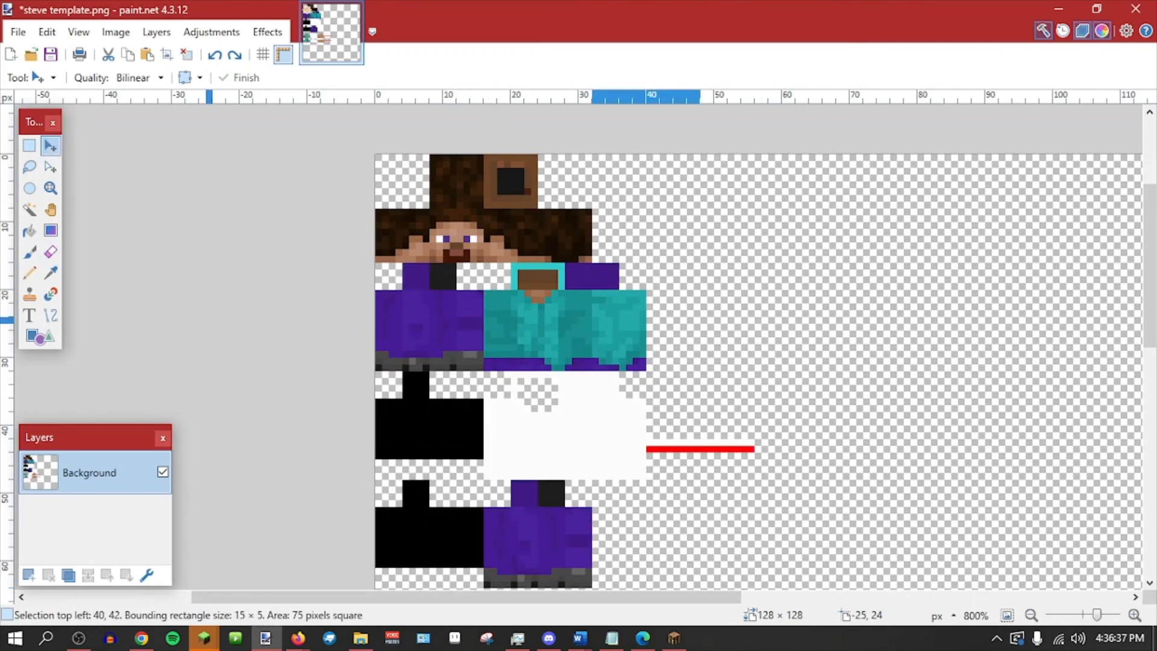
pyautogui.hotkey('ctrl', 'z')
pyautogui.hotkey('ctrl', 'z')
pyautogui.hotkey('ctrl', 'z')
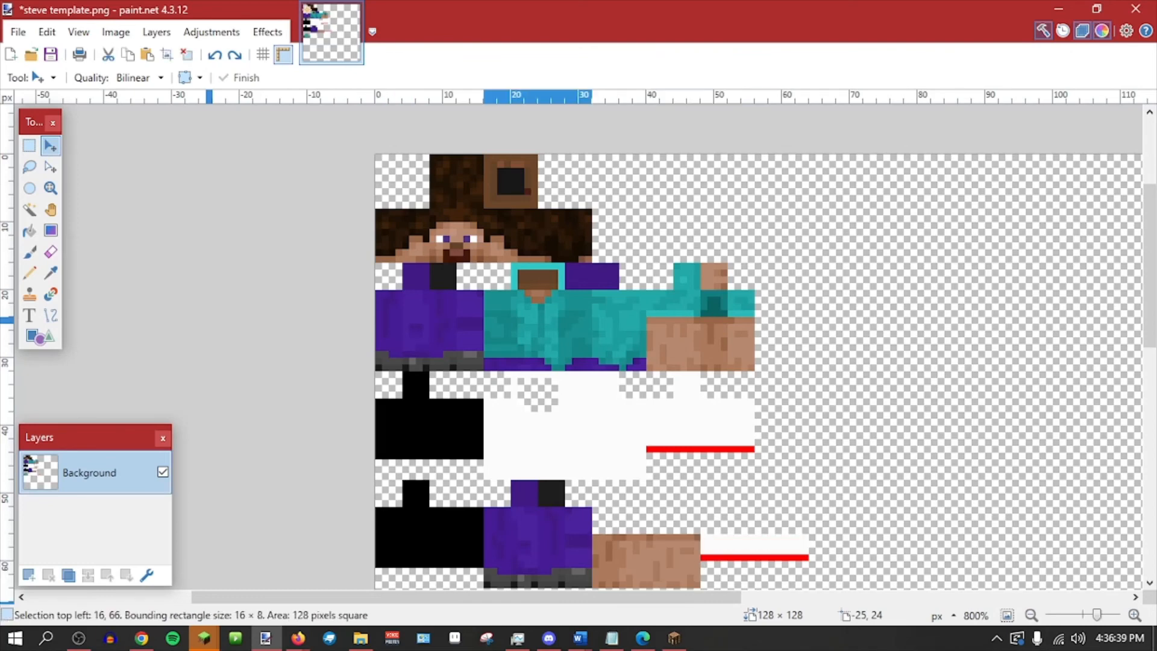
# Save steve template.png with the Auto-detect bit depth.
pyautogui.click(18, 32)
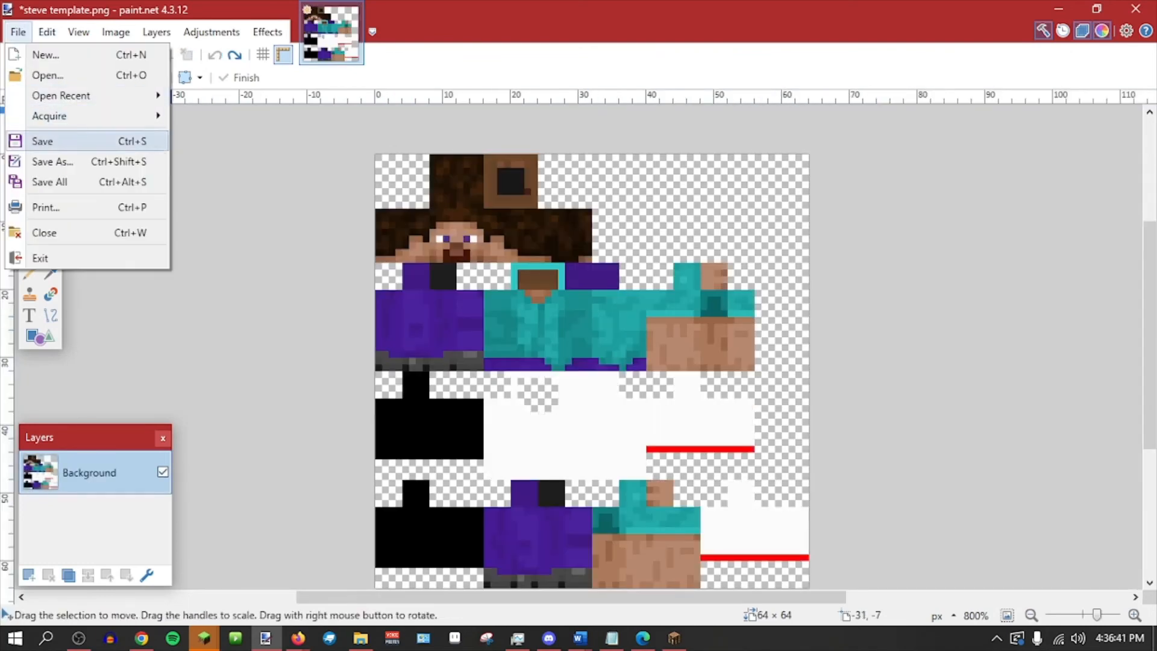
pyautogui.click(44, 141)
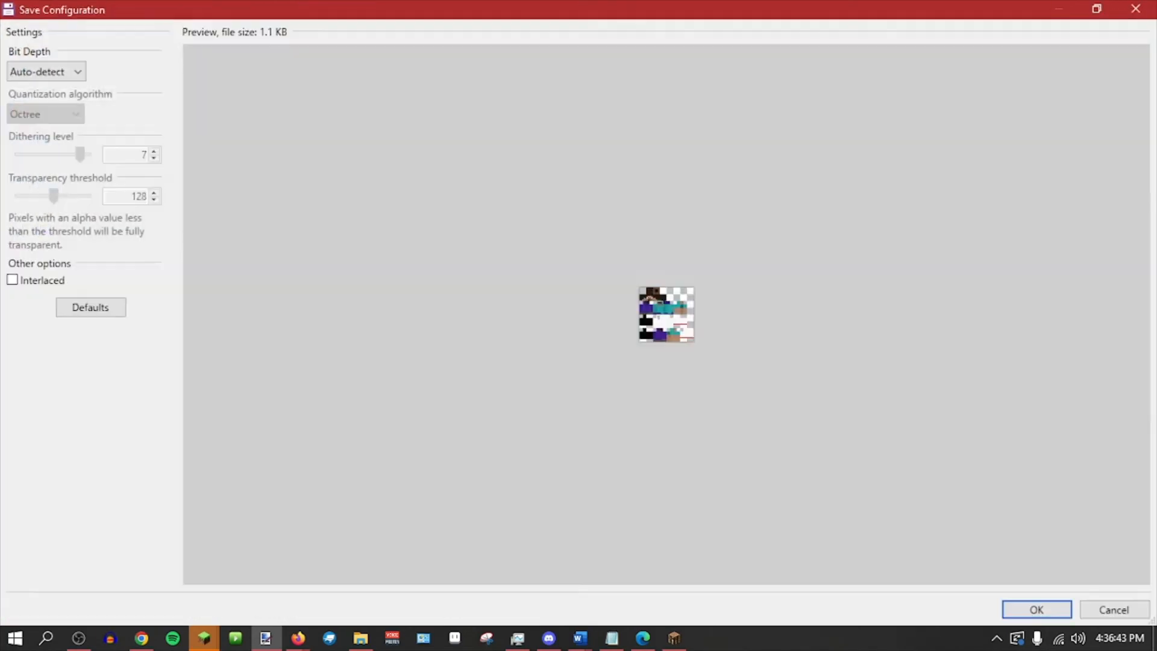
pyautogui.click(1036, 609)
# Return to Minecraft, open the saved Steve template image, add it to the skin list and select it as the vanilla skin.
pyautogui.click(1059, 8)
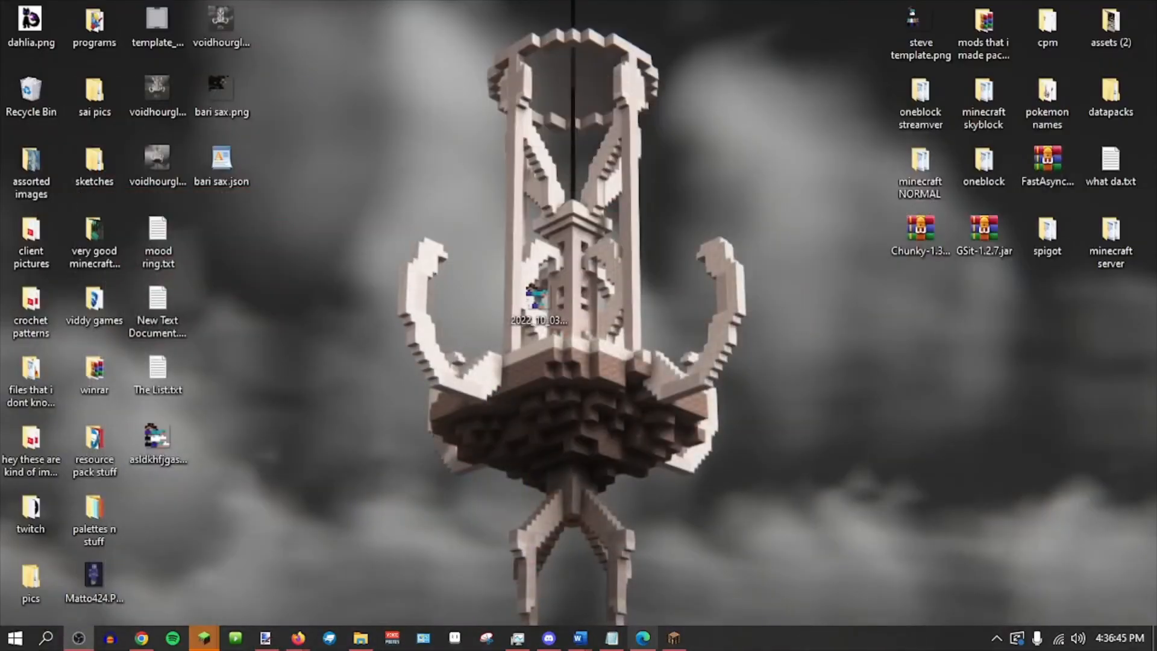
pyautogui.click(674, 637)
pyautogui.click(416, 129)
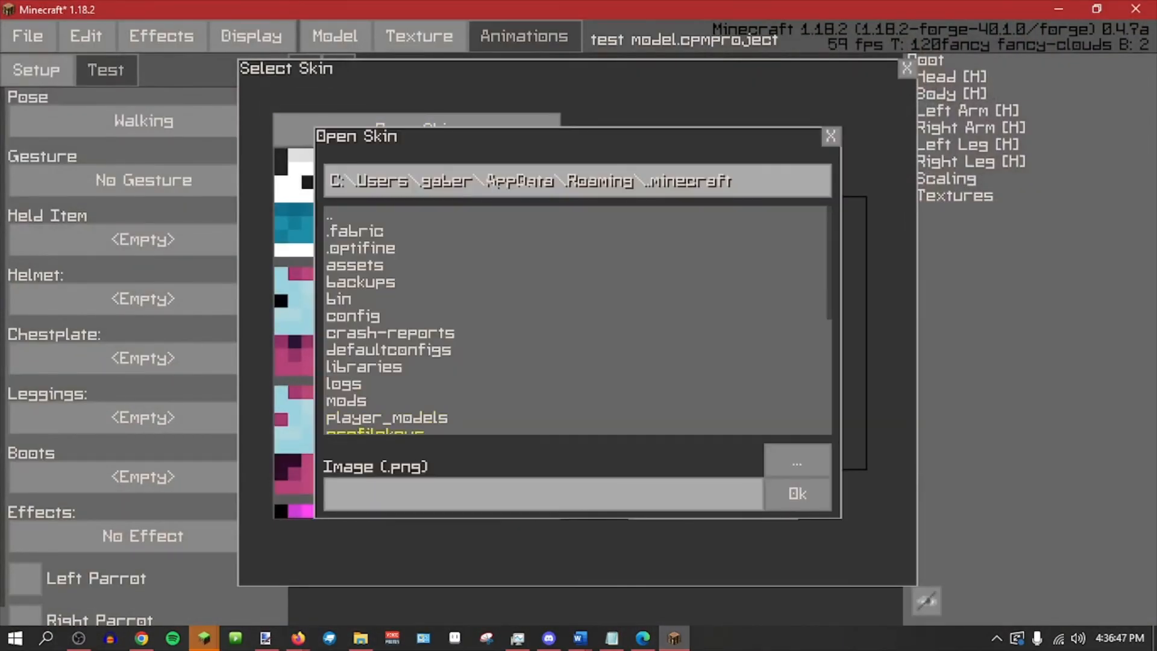
pyautogui.click(797, 463)
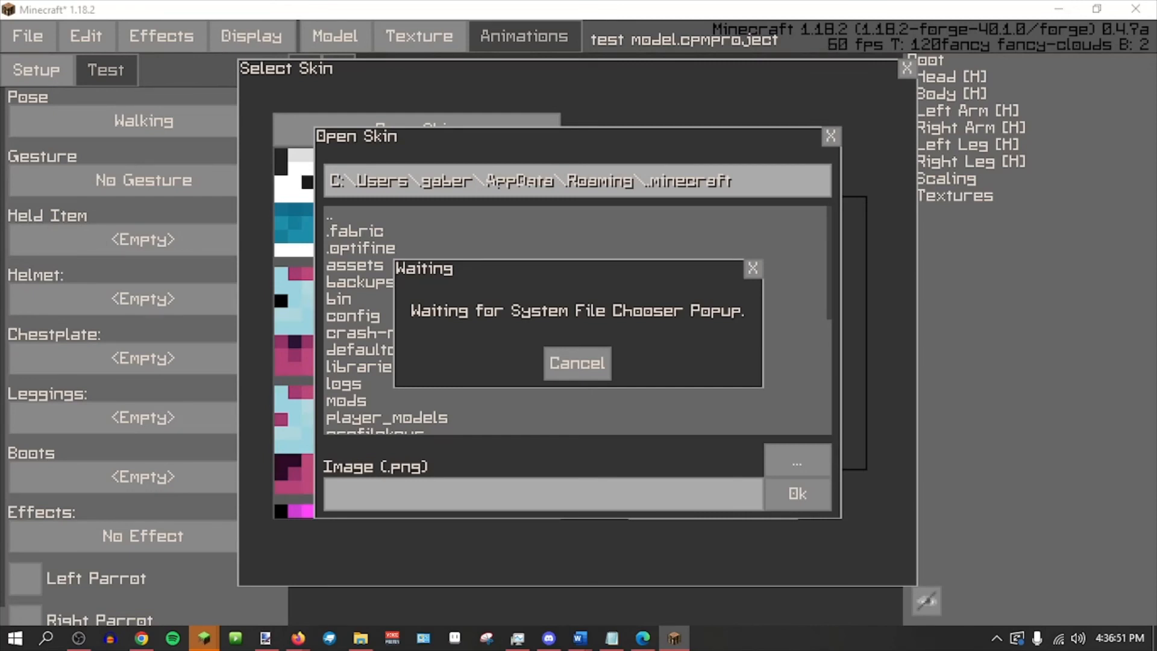
pyautogui.click(797, 494)
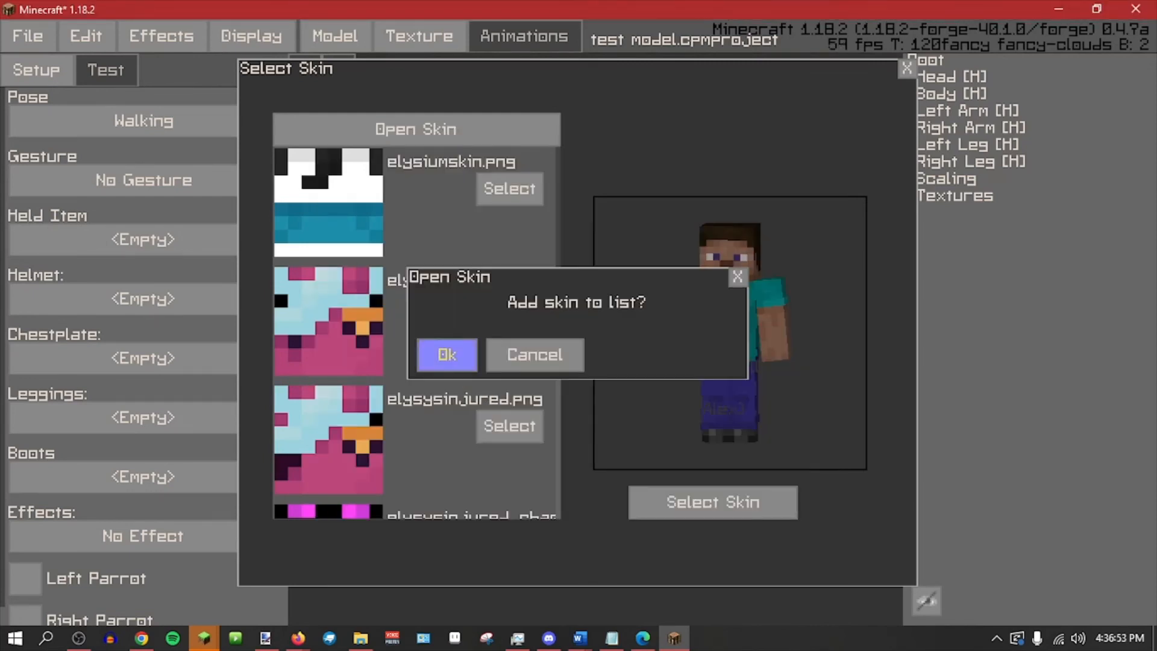
pyautogui.click(447, 355)
pyautogui.click(713, 502)
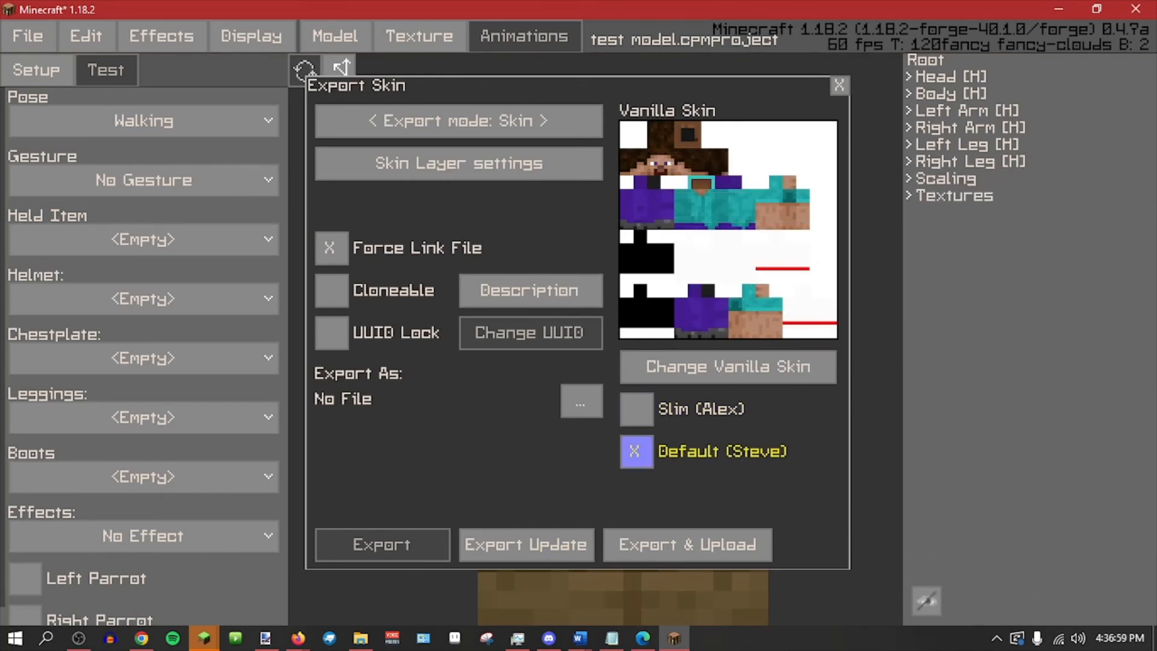
# Export the skin and upload it to minecraft.net, sending the overflow data with Upload Paste under the name test model.cpmproject.
pyautogui.click(633, 545)
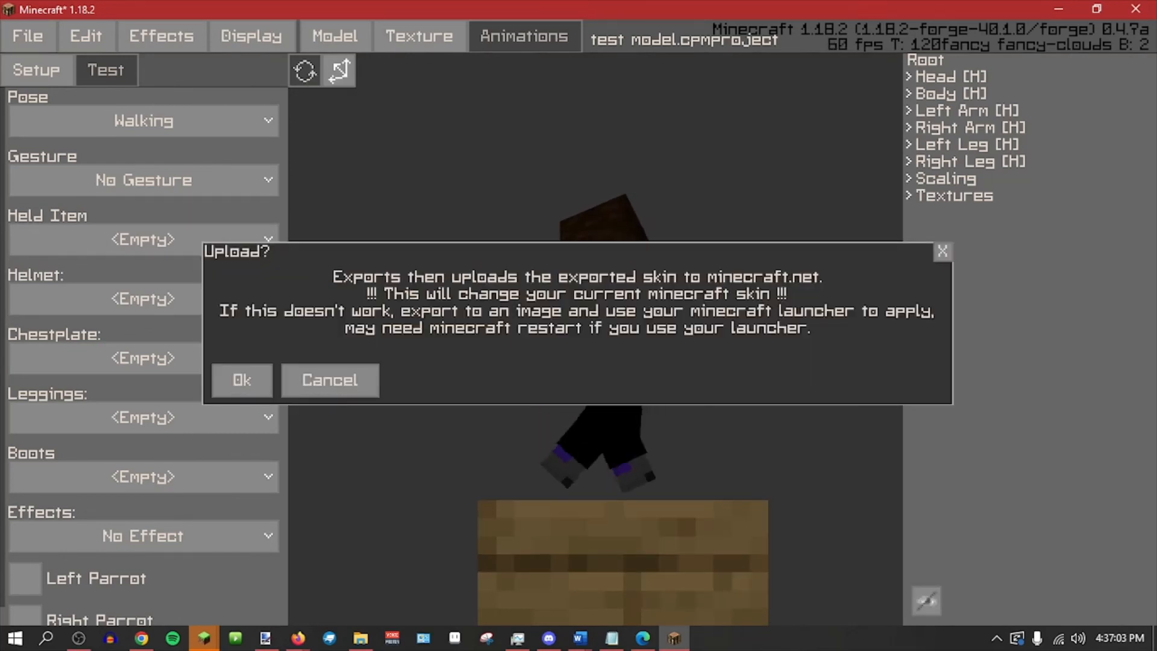
pyautogui.click(242, 381)
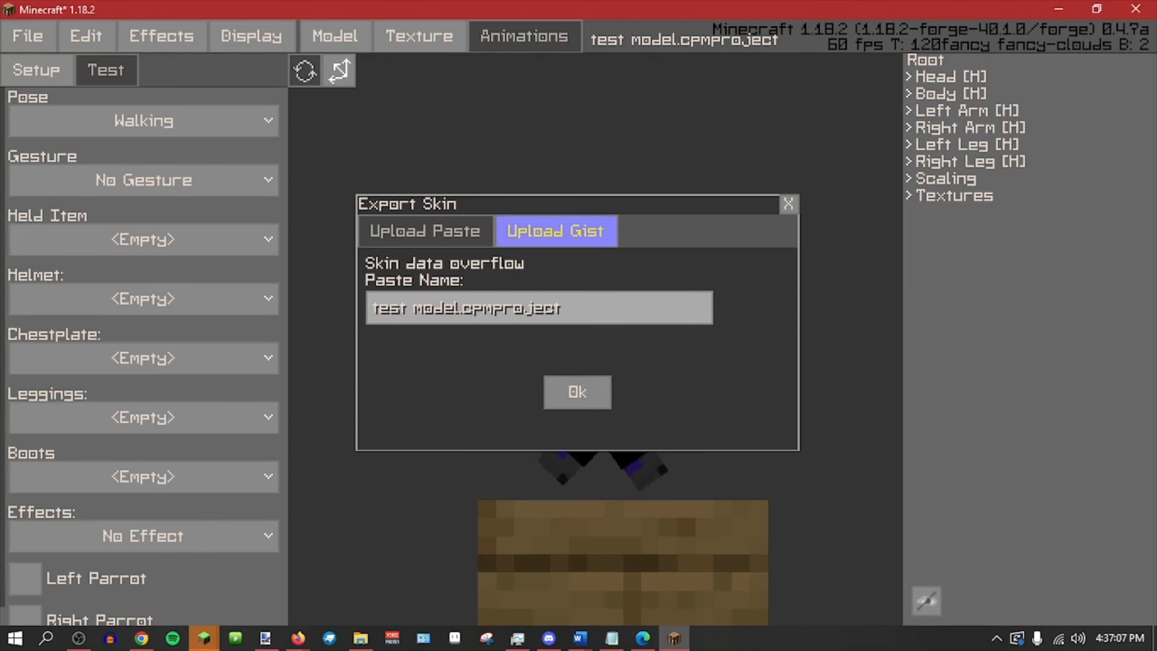
pyautogui.click(555, 231)
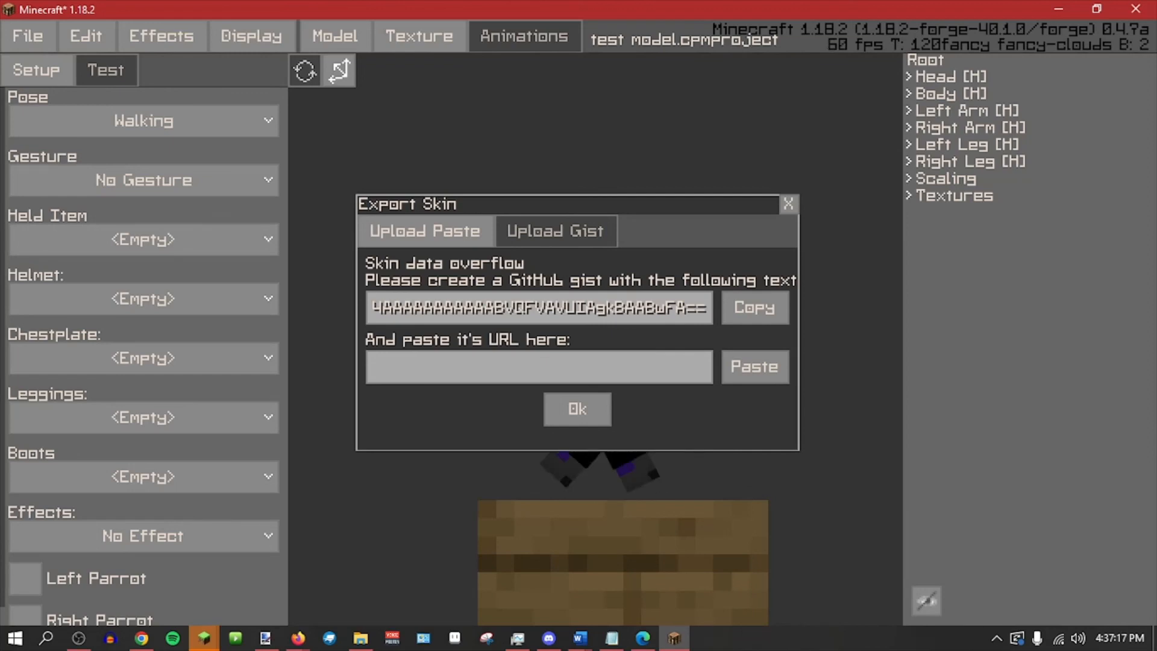
pyautogui.click(425, 230)
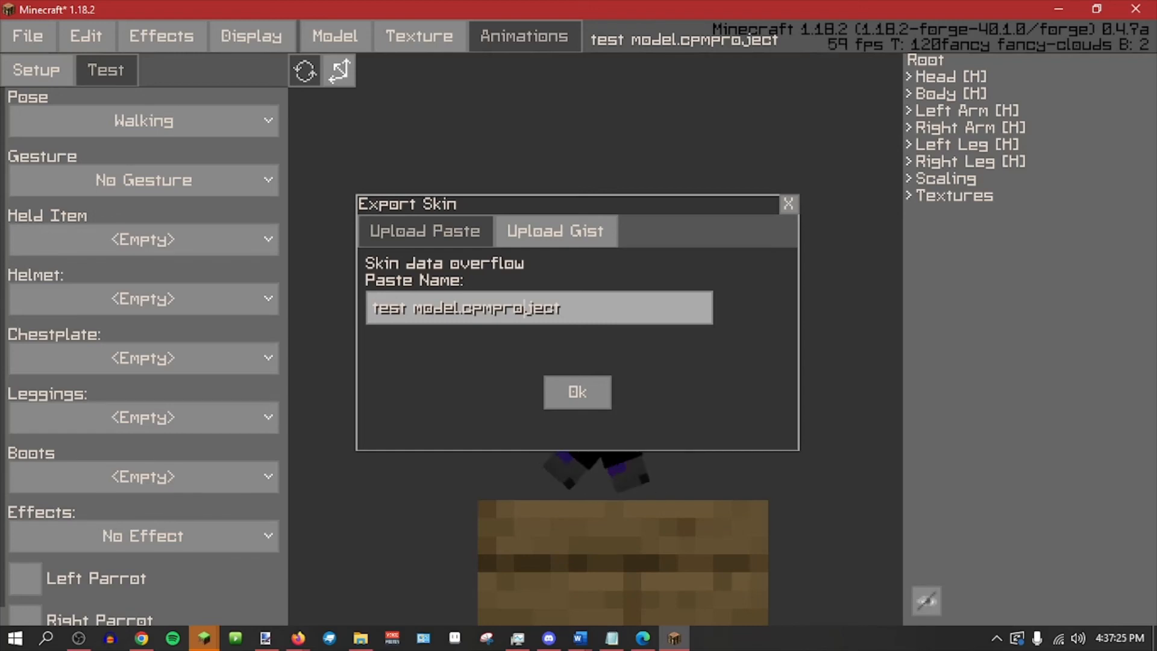
pyautogui.click(577, 393)
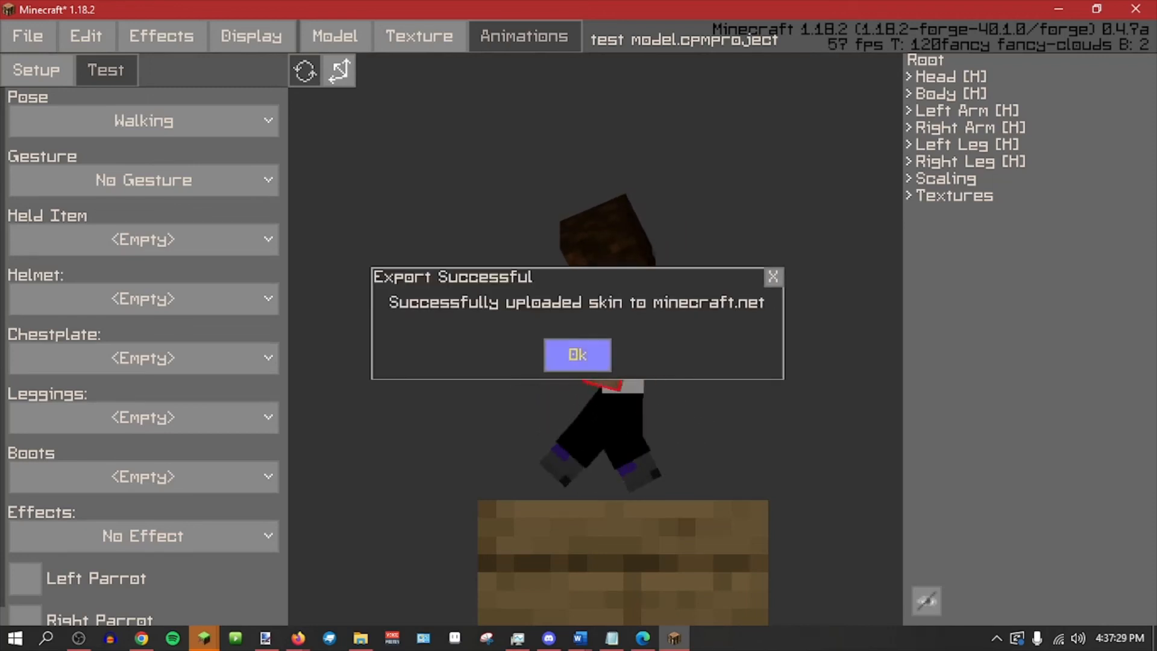
pyautogui.click(578, 355)
# Exit the model editor and join the multiplayer server.
pyautogui.click(28, 36)
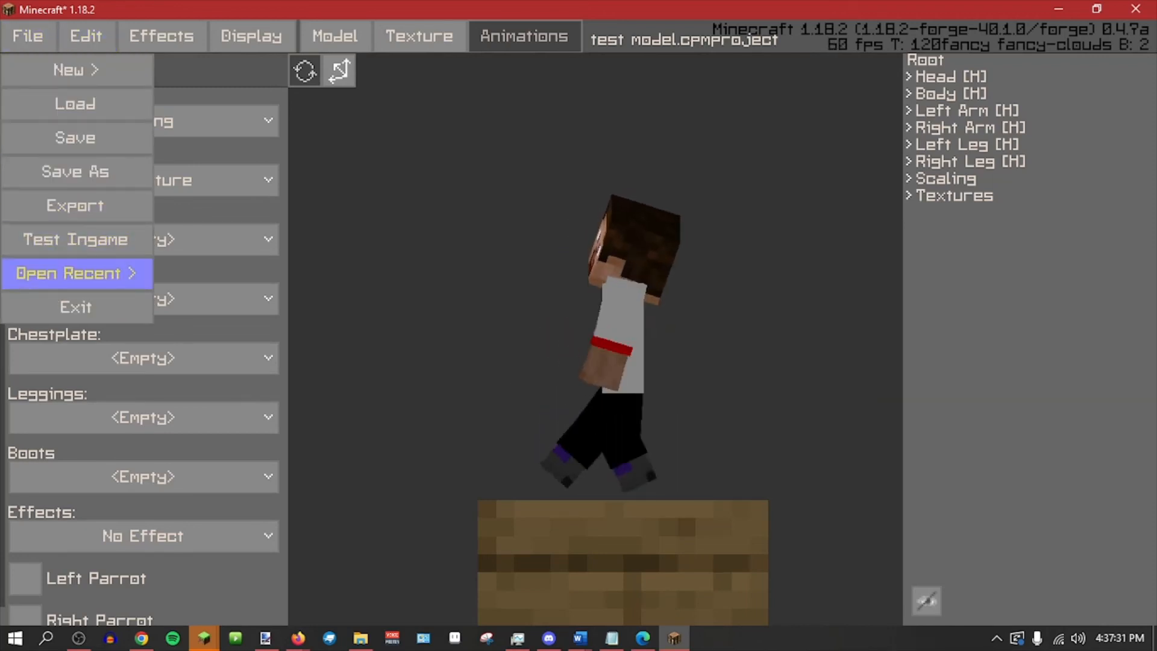
pyautogui.click(72, 305)
pyautogui.click(578, 310)
pyautogui.doubleClick(577, 348)
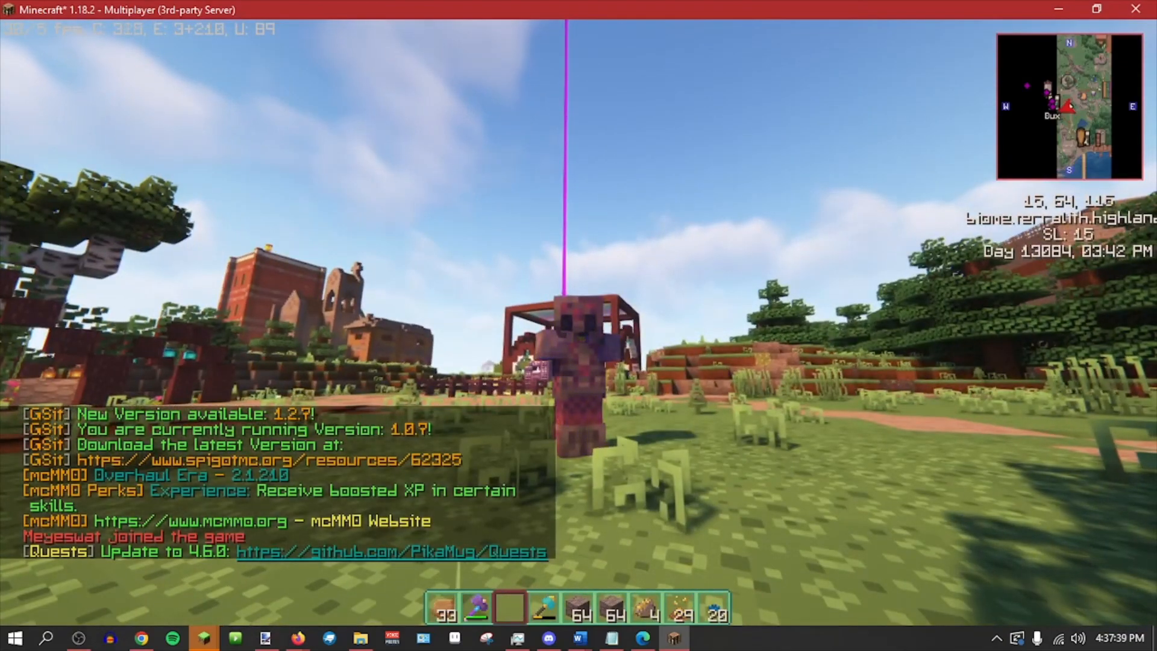
# Walk the character briefly on the server to view its appearance, and disconnect to the title screen.
pyautogui.press('w')
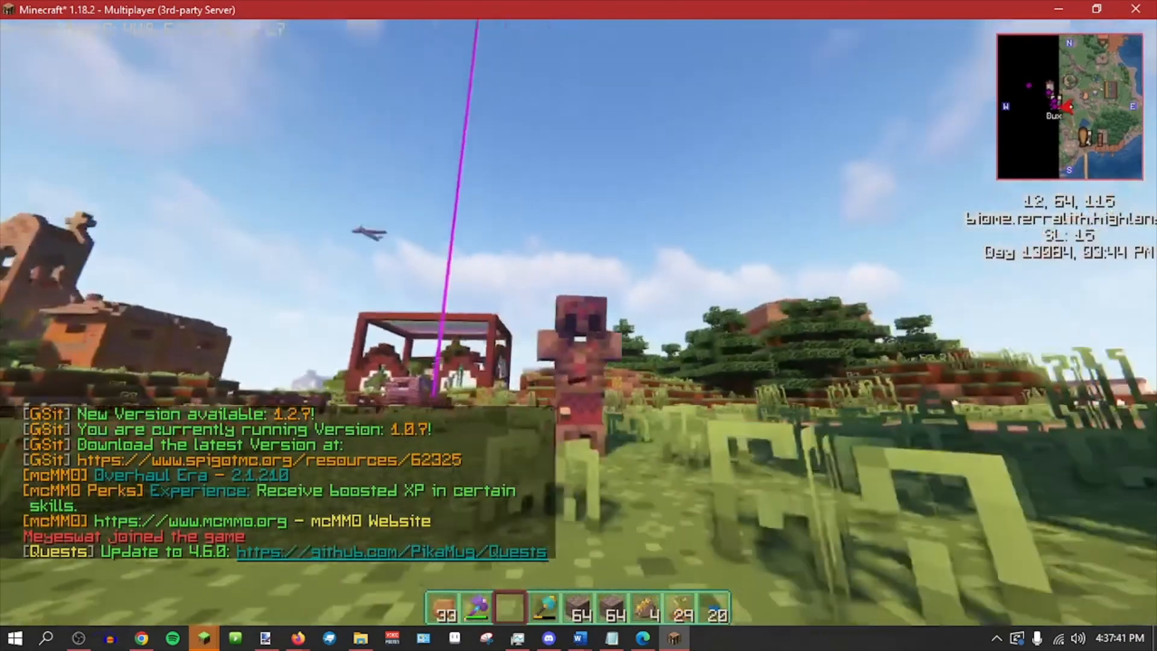
pyautogui.press('Escape')
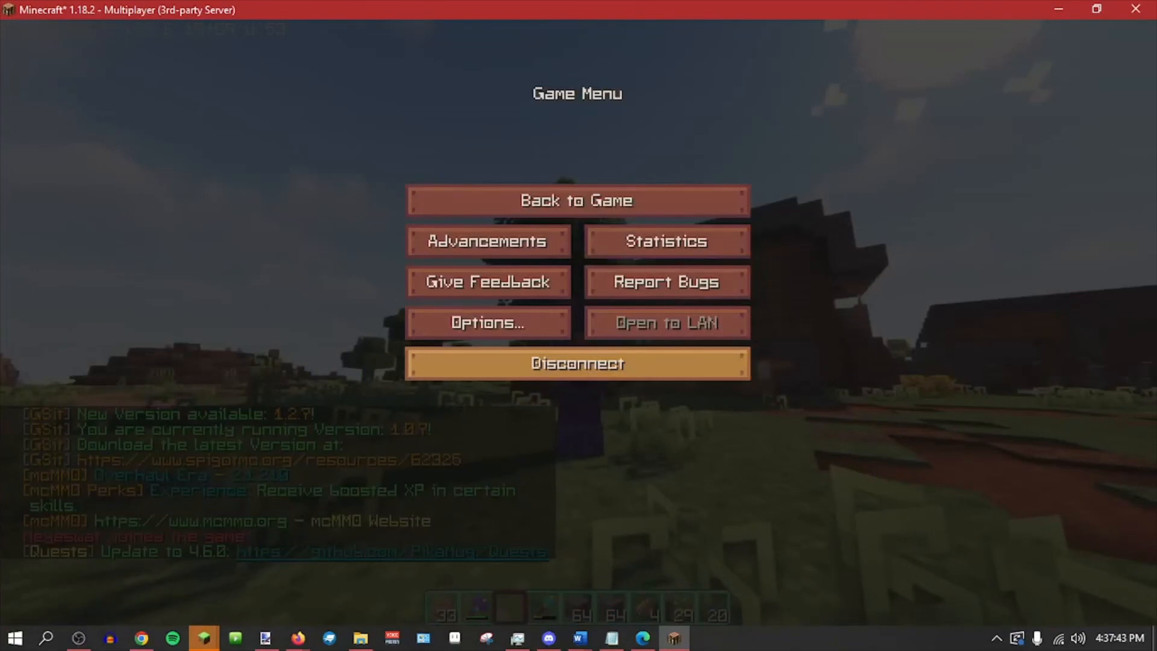
pyautogui.click(577, 364)
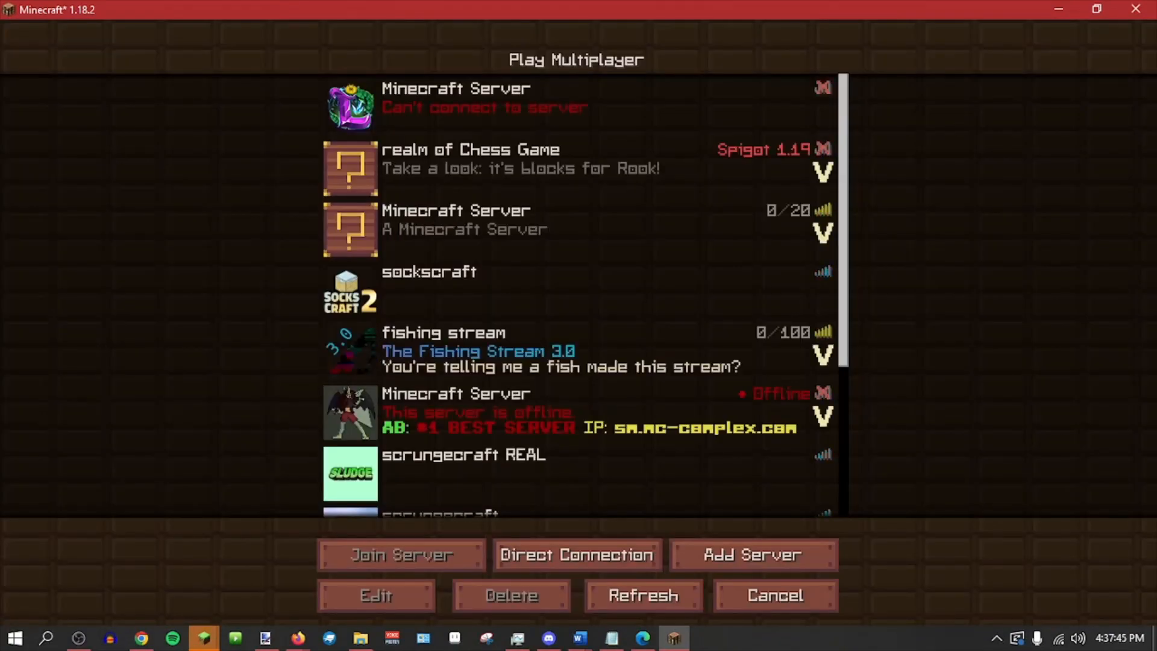
pyautogui.click(775, 595)
# Reopen the recent project test model.cpmproject in the model editor and frame the player model up close.
pyautogui.click(108, 36)
pyautogui.click(28, 36)
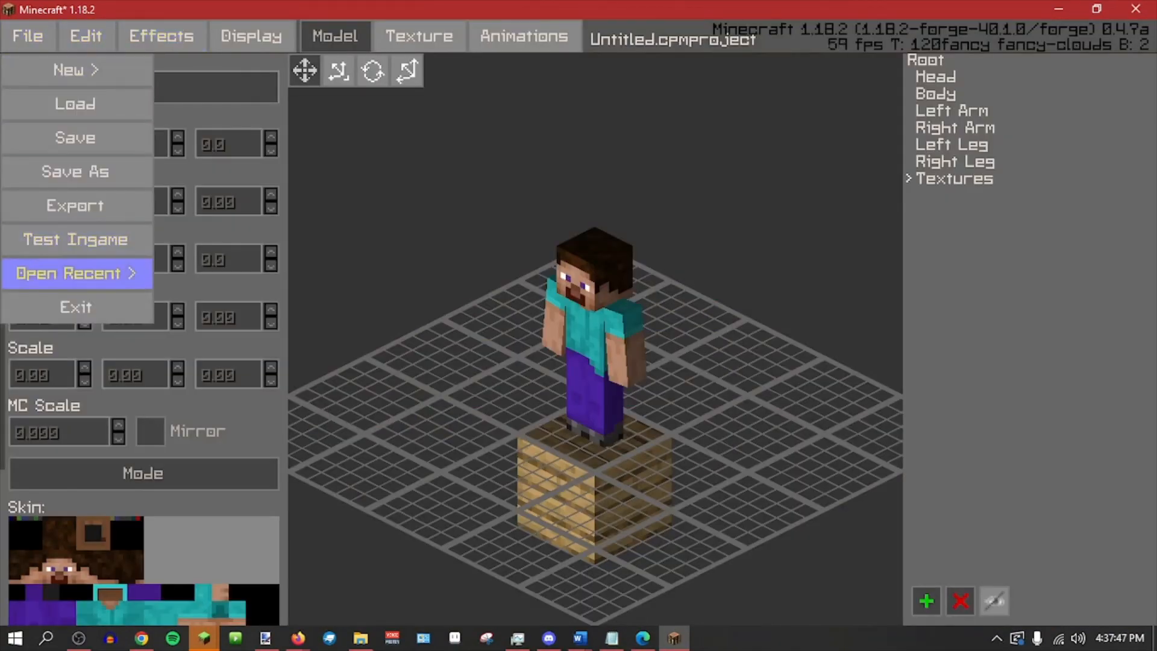
pyautogui.moveTo(121, 273)
pyautogui.click(274, 275)
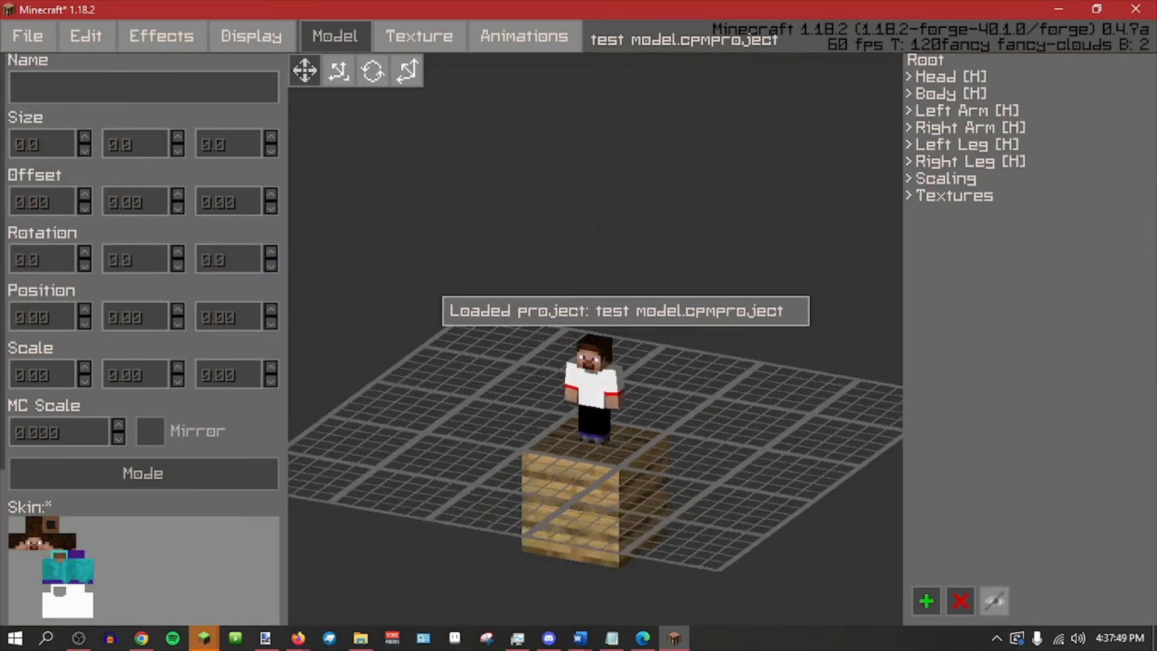
pyautogui.scroll(4, 482, 319)
pyautogui.moveTo(676, 294); pyautogui.dragTo(773, 306, button='middle')
pyautogui.scroll(6, 578, 253)
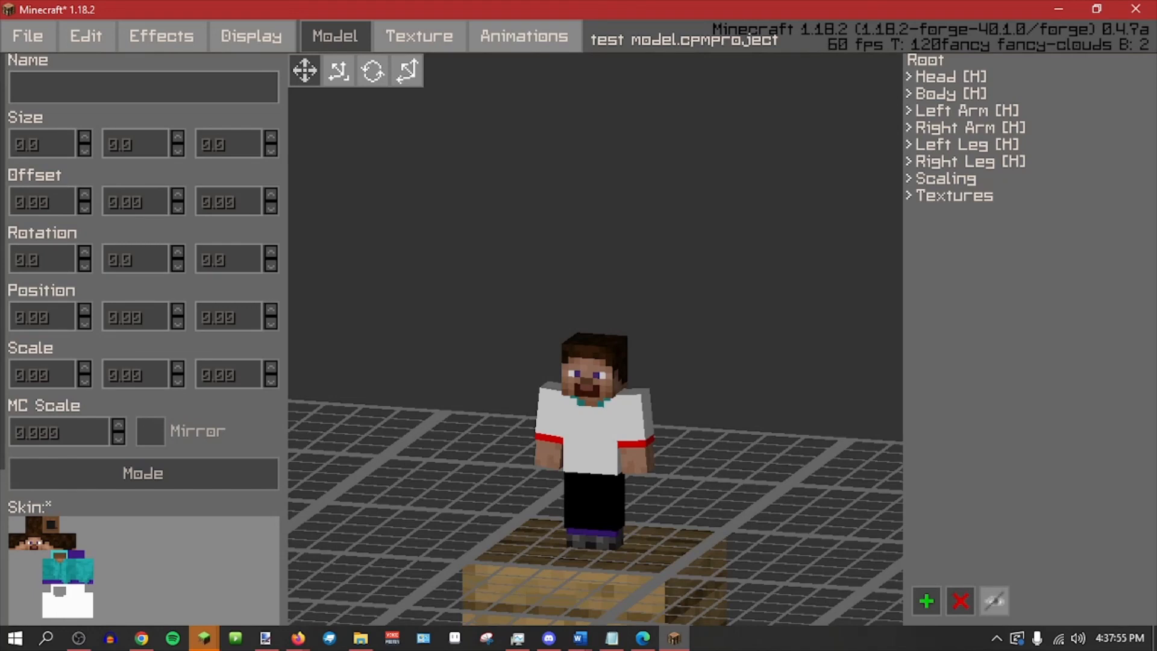
# Add the full set of armor parts to the test model.
pyautogui.click(162, 37)
pyautogui.click(86, 36)
pyautogui.click(86, 36)
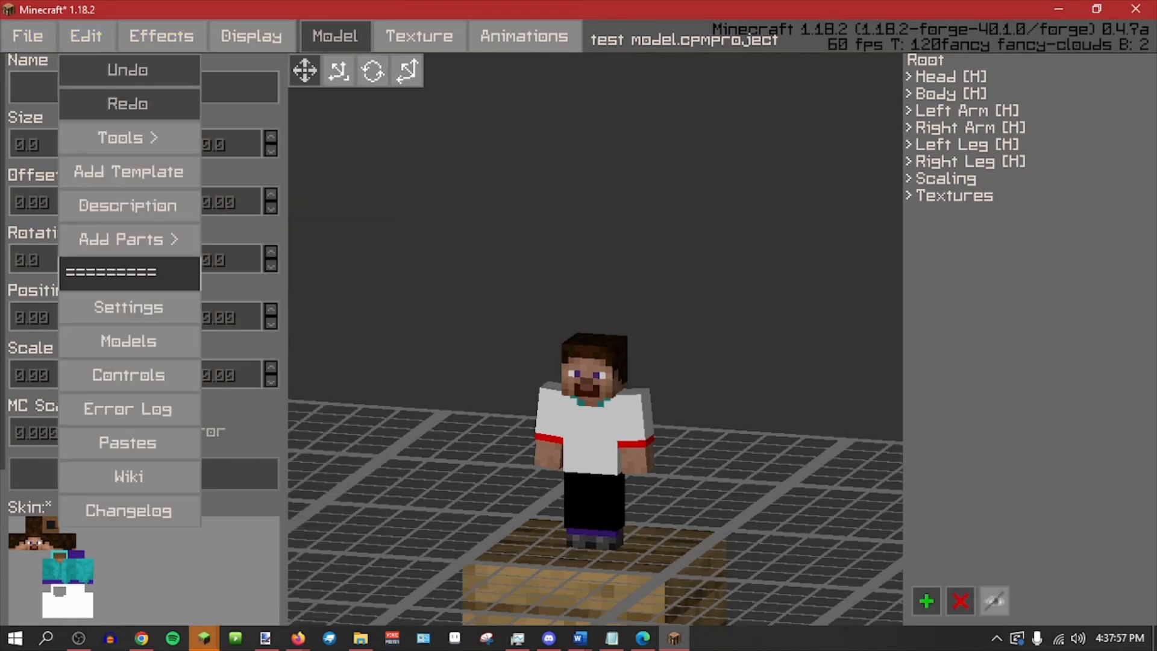
pyautogui.click(128, 138)
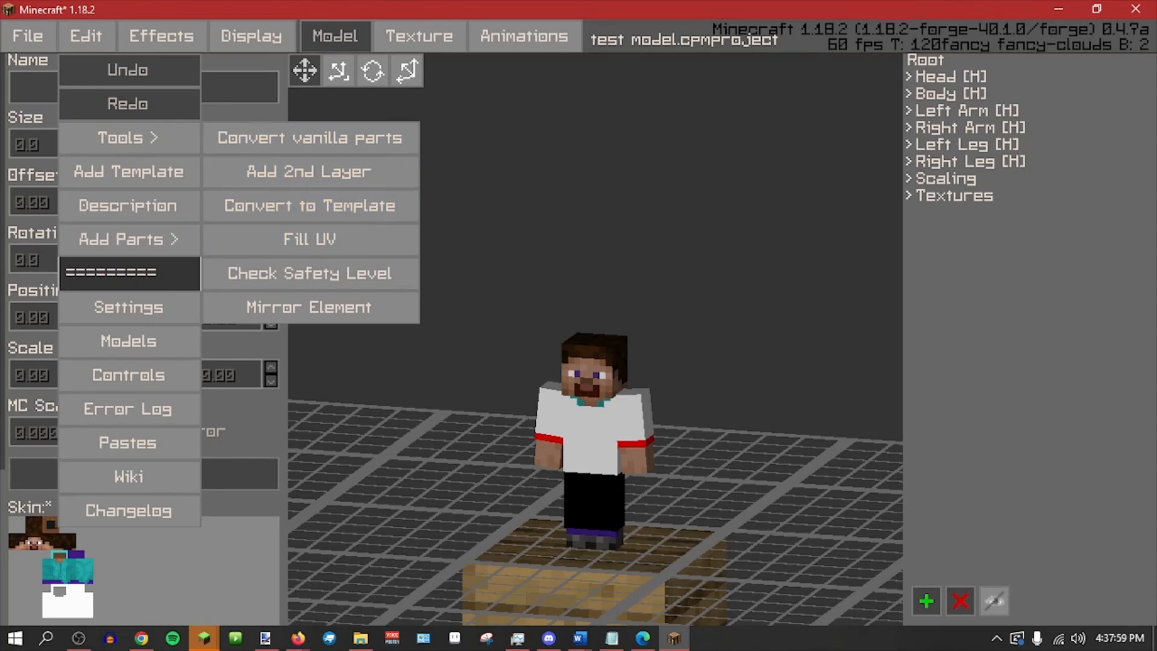
pyautogui.click(128, 239)
pyautogui.click(86, 36)
pyautogui.click(128, 239)
pyautogui.click(295, 307)
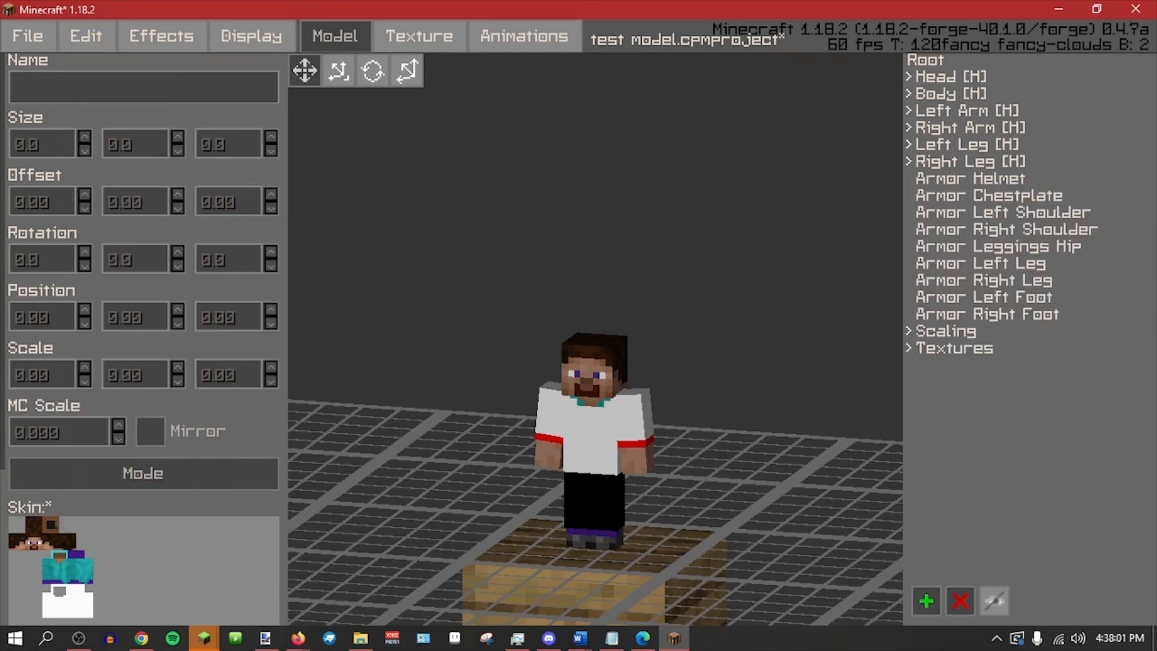
# Set the Armor Helmet and Armor Chestplate parts to Hidden by Default.
pyautogui.click(970, 179)
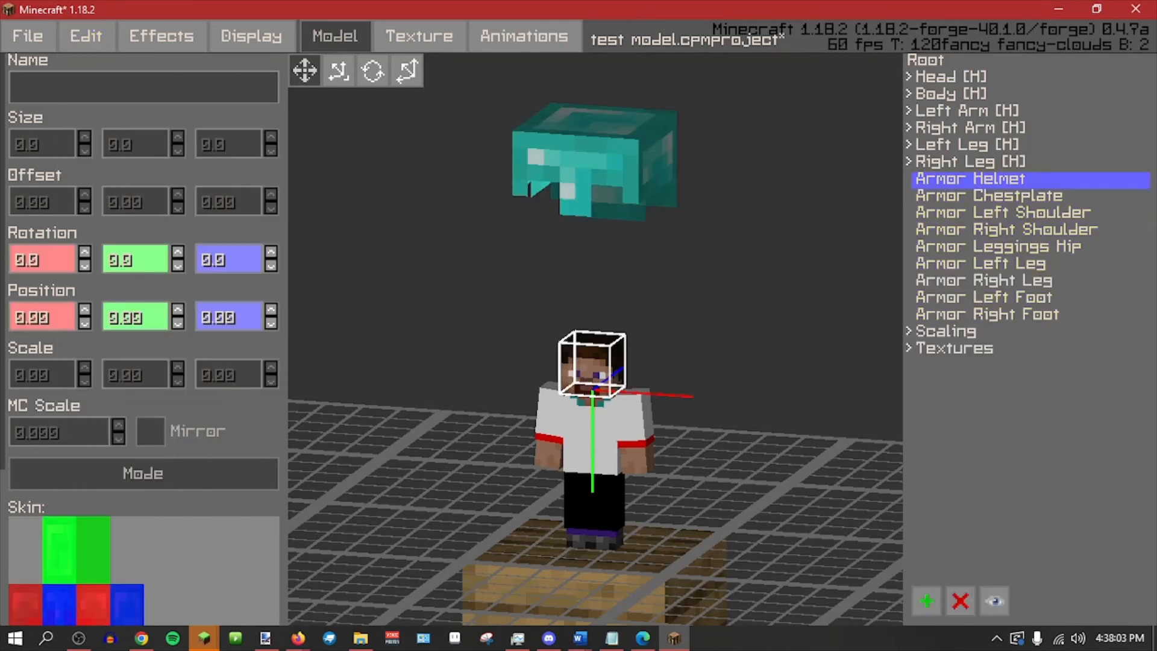
pyautogui.click(161, 36)
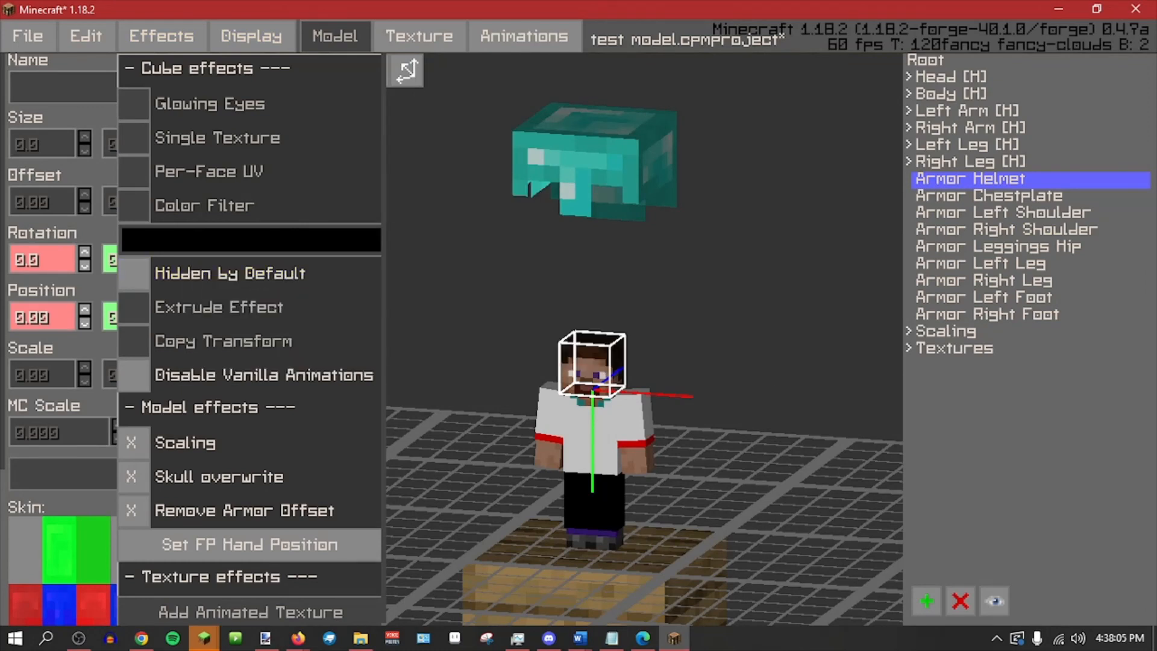
pyautogui.click(970, 179)
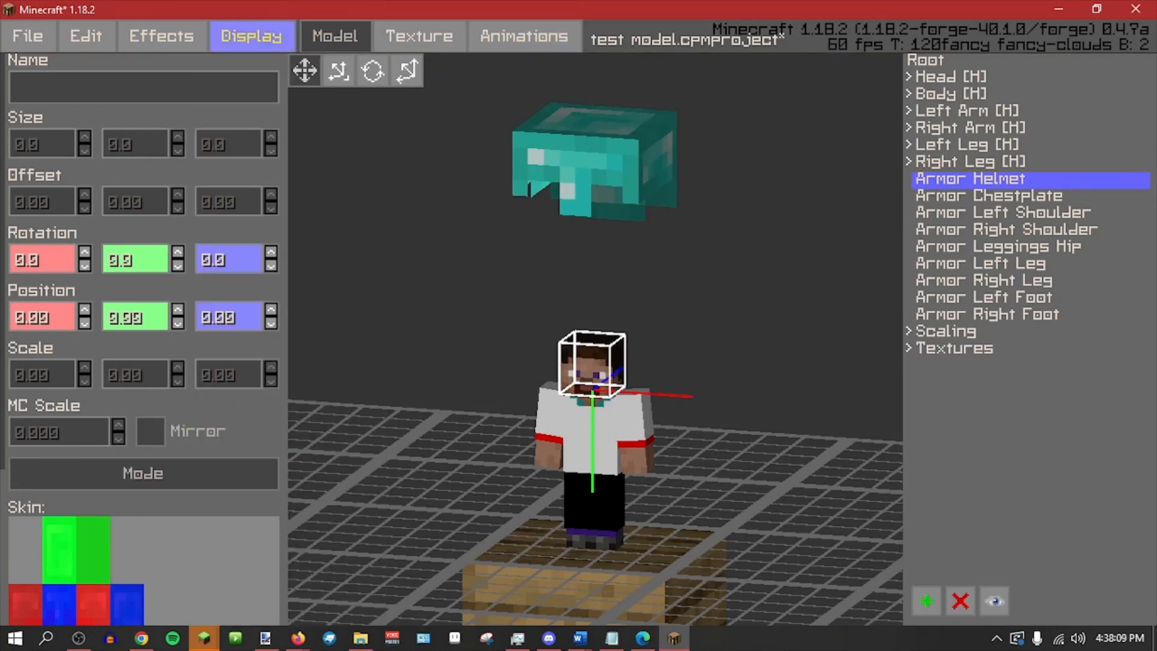
pyautogui.click(162, 35)
pyautogui.click(199, 266)
pyautogui.click(988, 196)
pyautogui.click(161, 36)
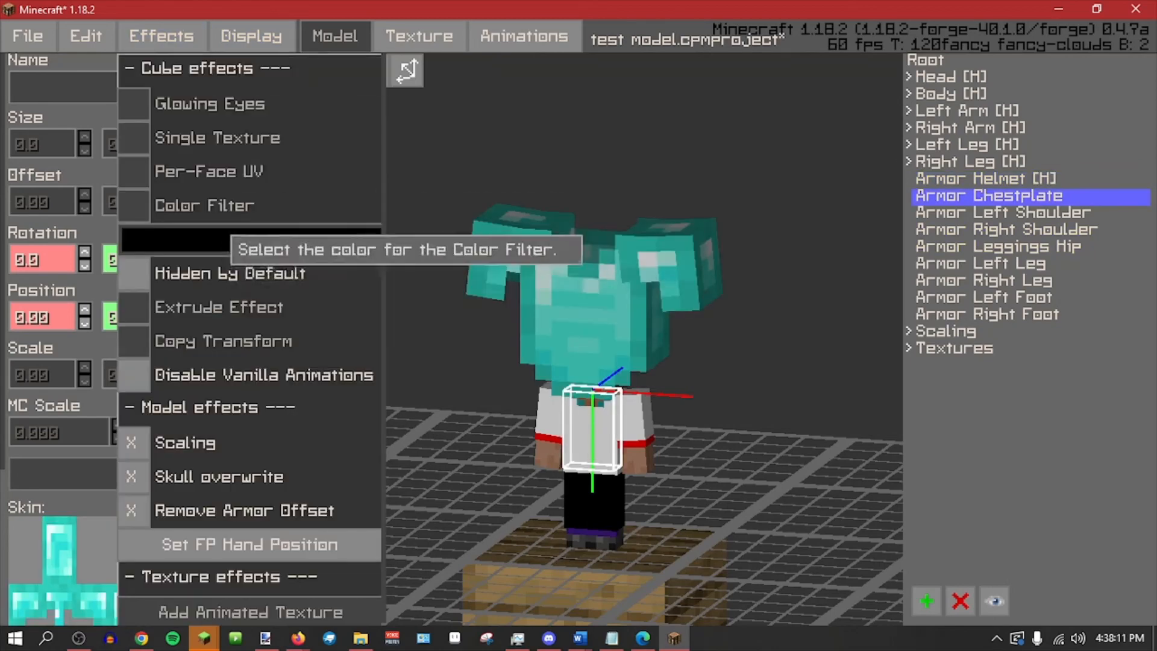
pyautogui.click(199, 268)
# Set the Armor Left Shoulder and Armor Right Shoulder parts to Hidden by Default.
pyautogui.click(1001, 213)
pyautogui.click(161, 36)
pyautogui.click(199, 273)
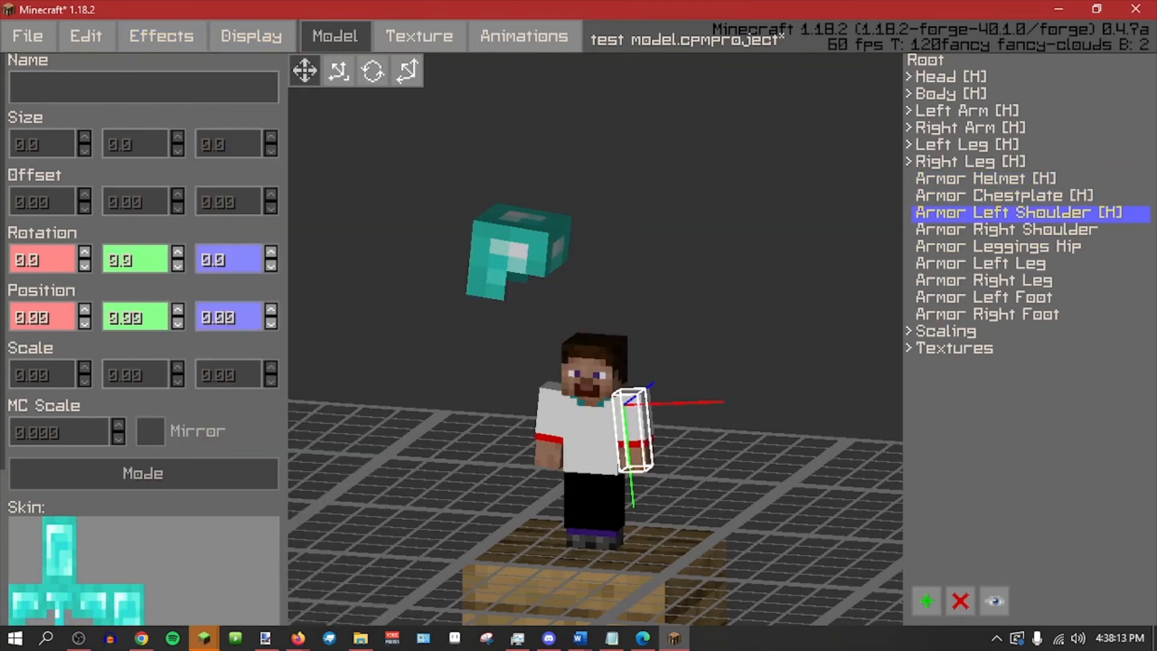
pyautogui.click(1006, 229)
pyautogui.click(162, 35)
pyautogui.click(199, 273)
# Set the Armor Left Leg, Armor Leggings Hip and Armor Right Leg parts to Hidden by Default.
pyautogui.click(988, 264)
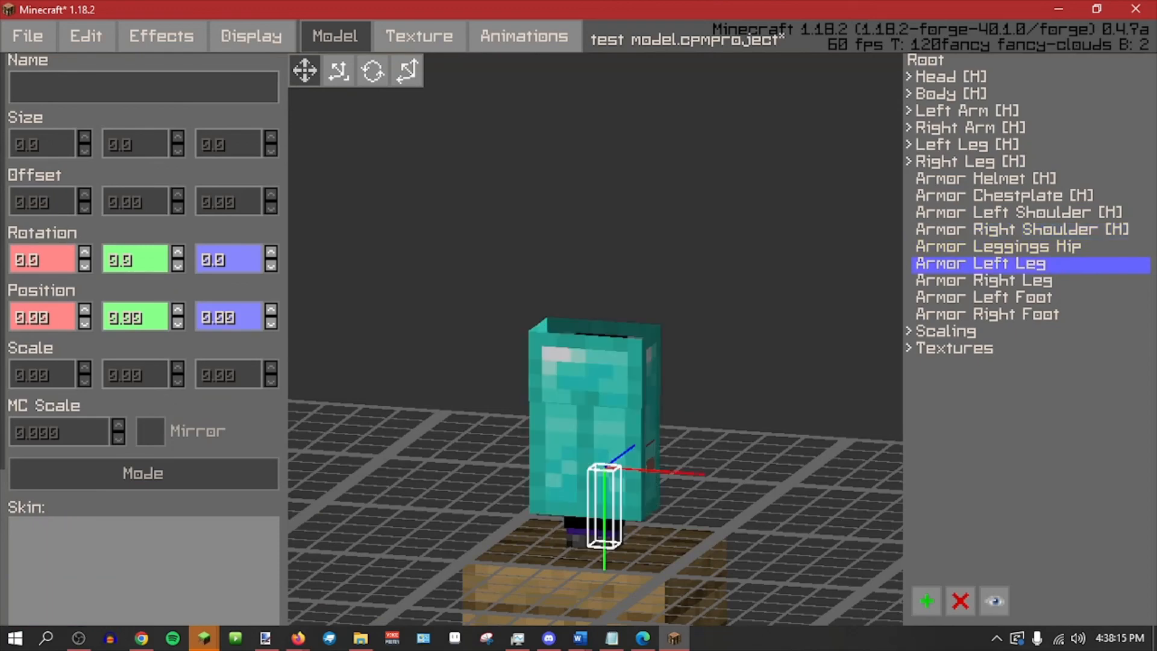
pyautogui.click(161, 36)
pyautogui.click(199, 273)
pyautogui.click(1007, 229)
pyautogui.click(997, 247)
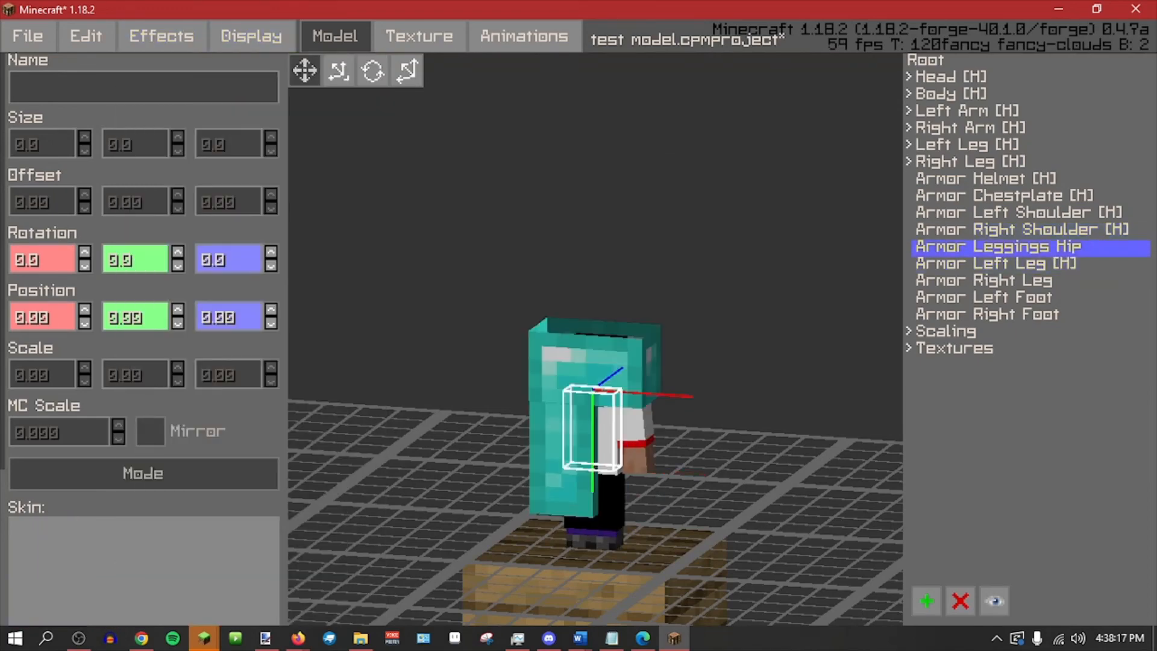
pyautogui.click(161, 36)
pyautogui.click(198, 265)
pyautogui.click(989, 280)
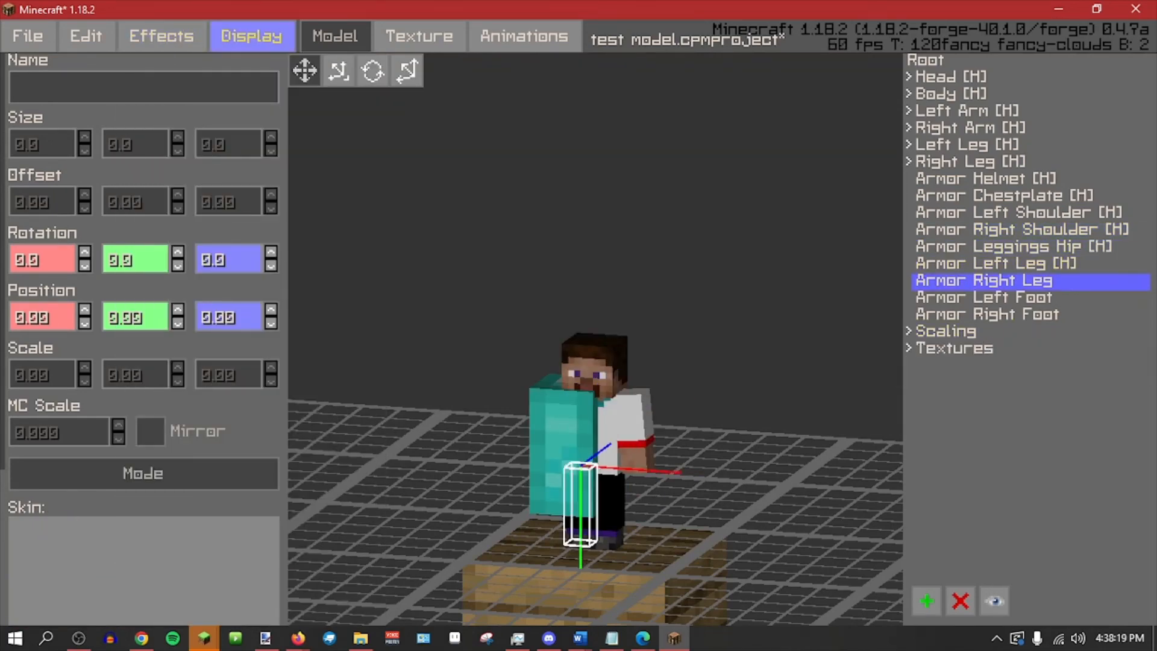
pyautogui.click(162, 35)
pyautogui.click(199, 270)
# Set the Armor Left Foot and Armor Right Foot parts to Hidden by Default and save the project.
pyautogui.click(982, 297)
pyautogui.click(162, 36)
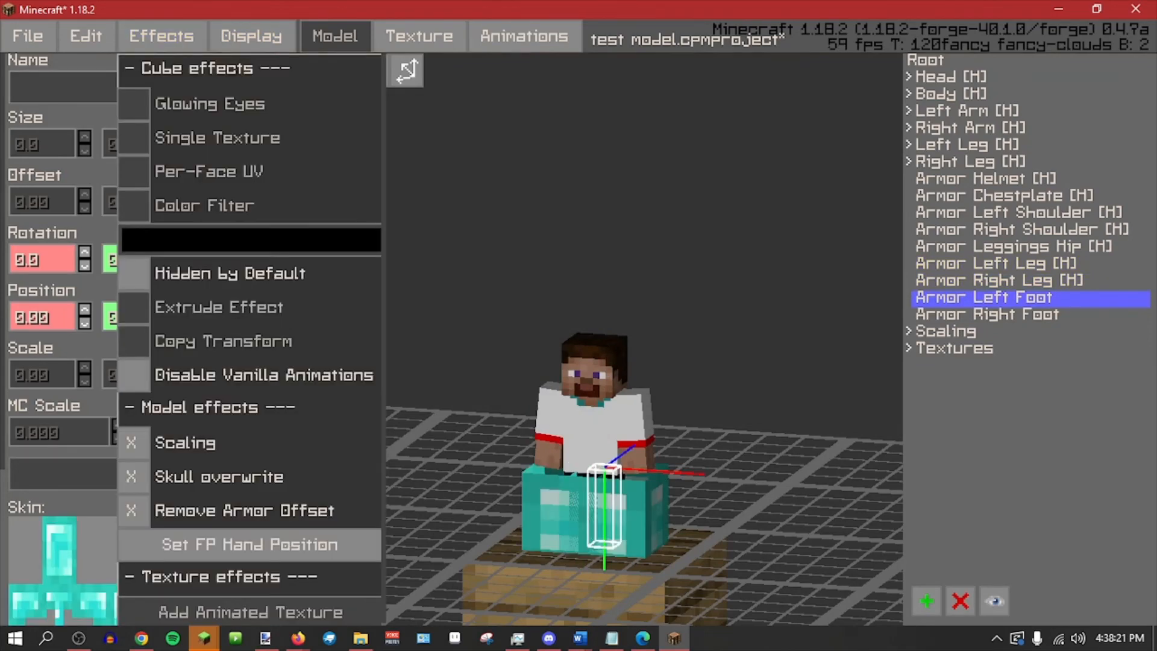
pyautogui.click(198, 264)
pyautogui.click(988, 314)
pyautogui.click(162, 35)
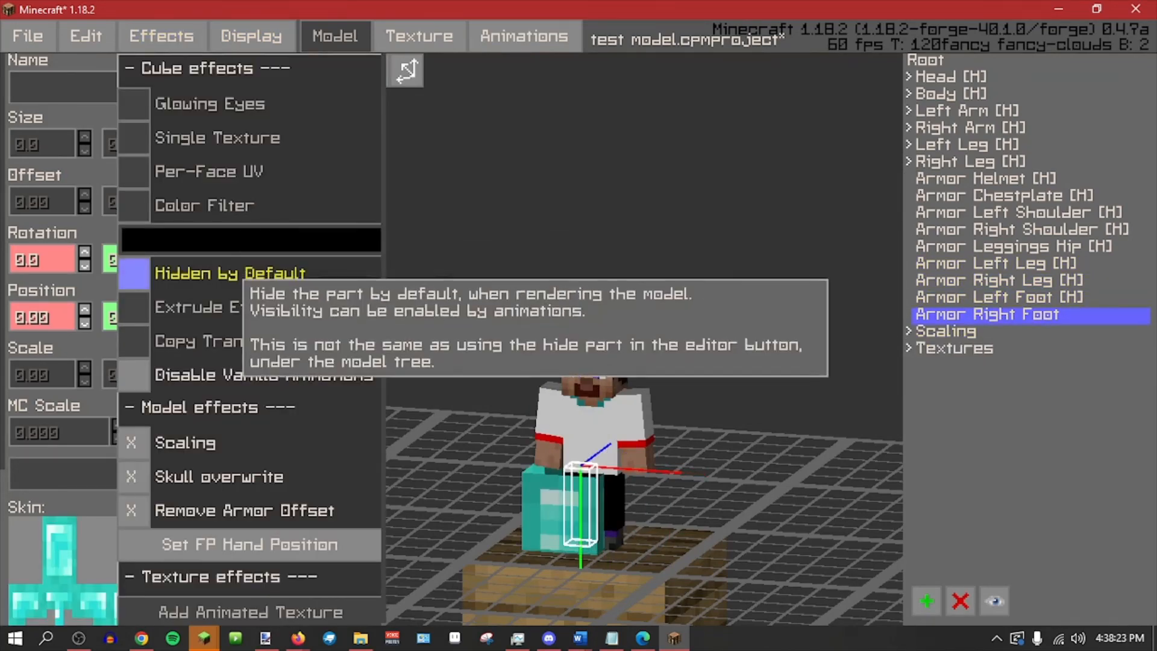
pyautogui.click(199, 268)
pyautogui.hotkey('ctrl', 's')
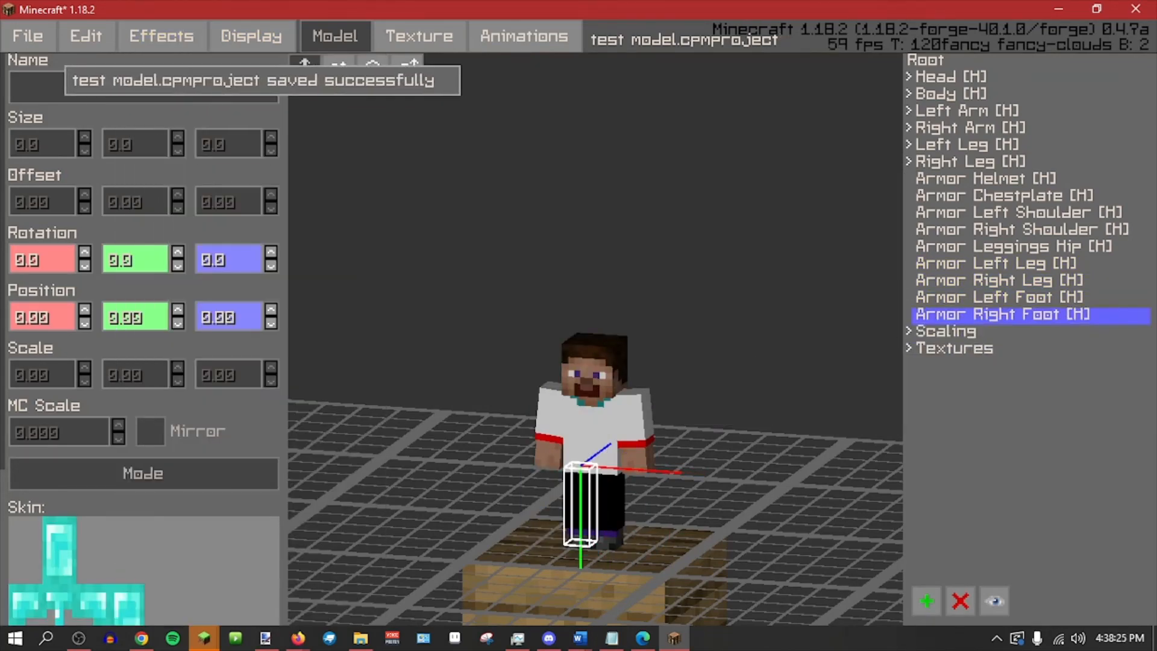
# Test the model in game by loading the singleplayer world named test world.
pyautogui.click(28, 36)
pyautogui.click(75, 240)
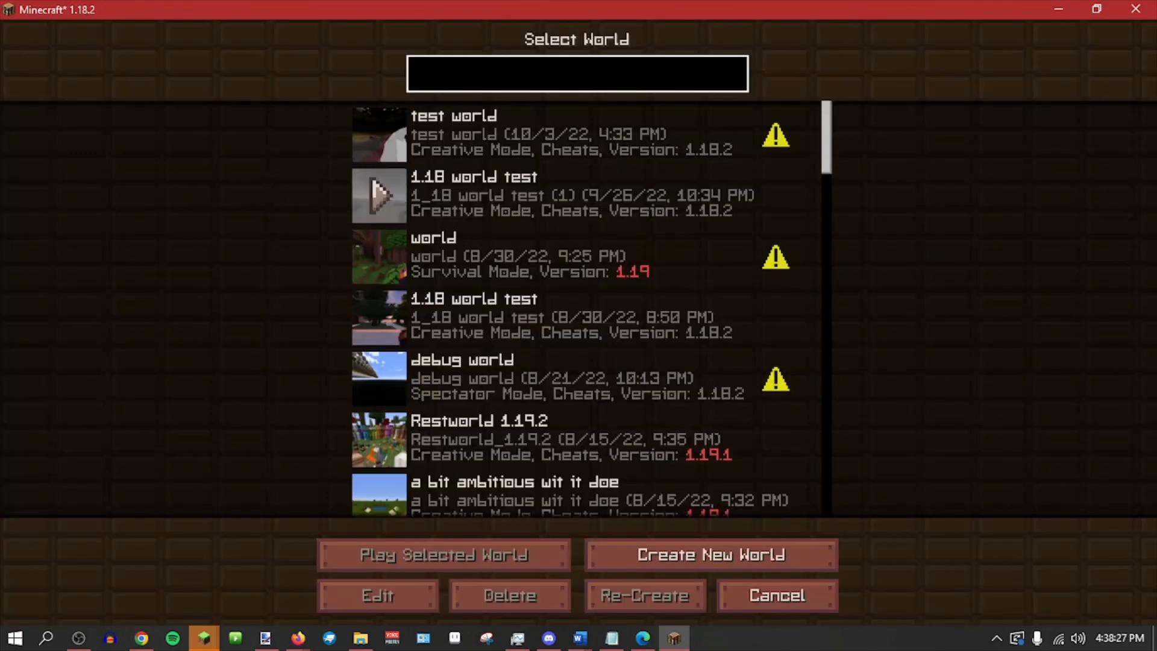
pyautogui.click(378, 134)
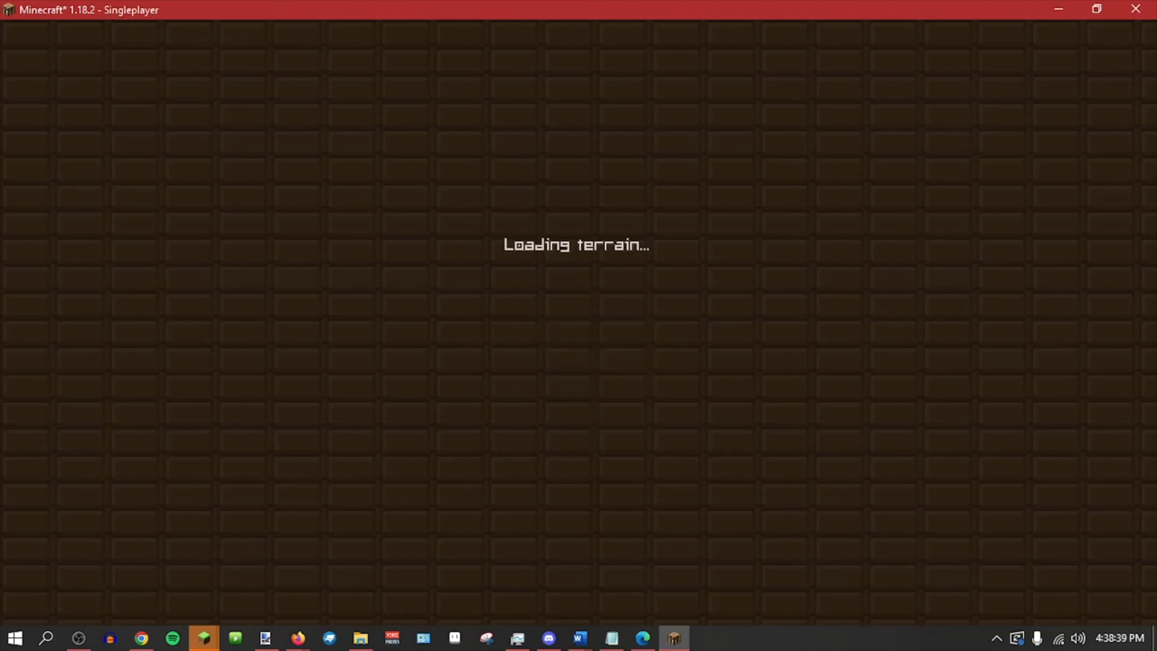
pyautogui.press('e')
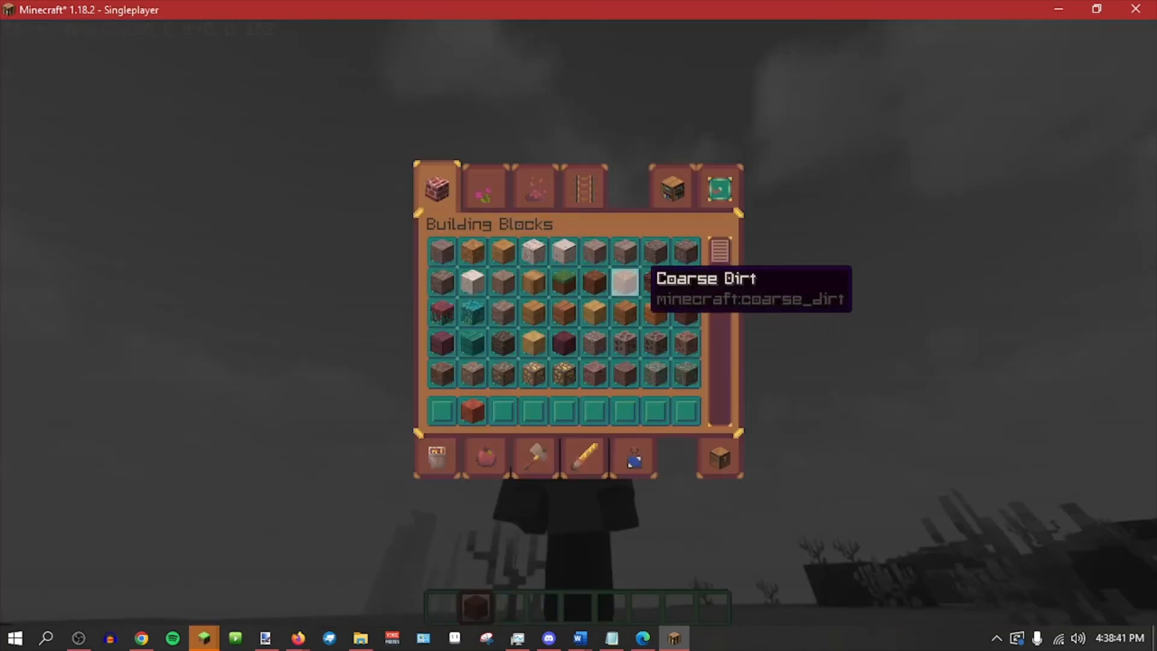
pyautogui.press('e')
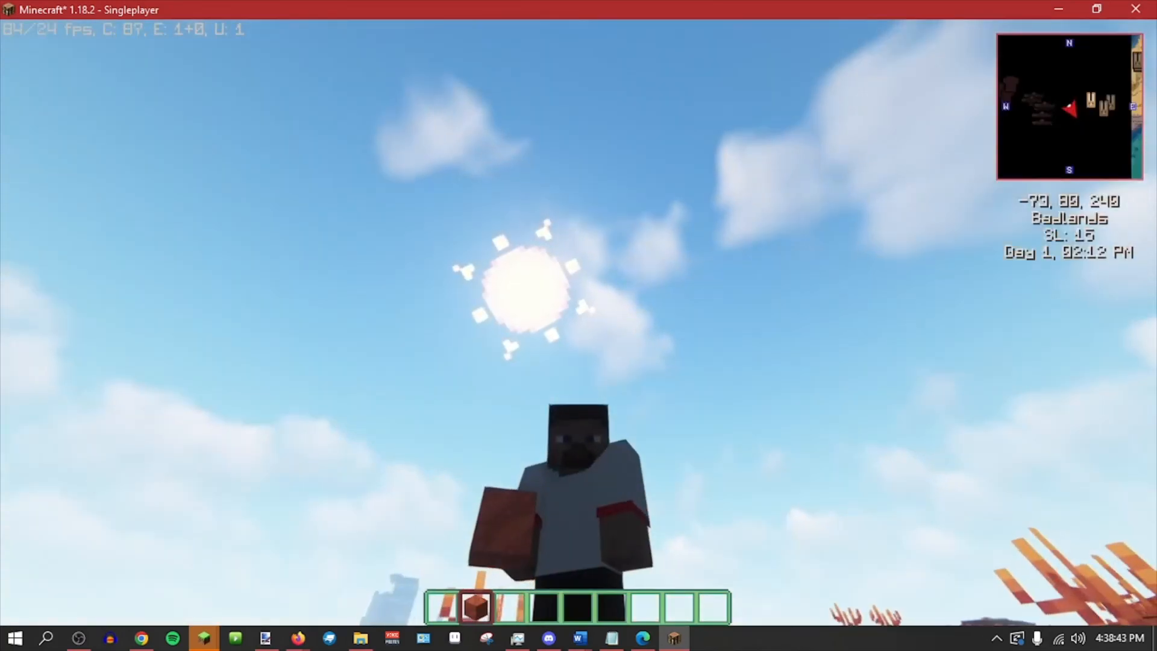
# Search the creative items for chest, put an Iron Chestplate in the hotbar, equip it and walk the character.
pyautogui.press('e')
pyautogui.click(720, 190)
pyautogui.write('chest')
pyautogui.hotkey('ctrl', 'a')
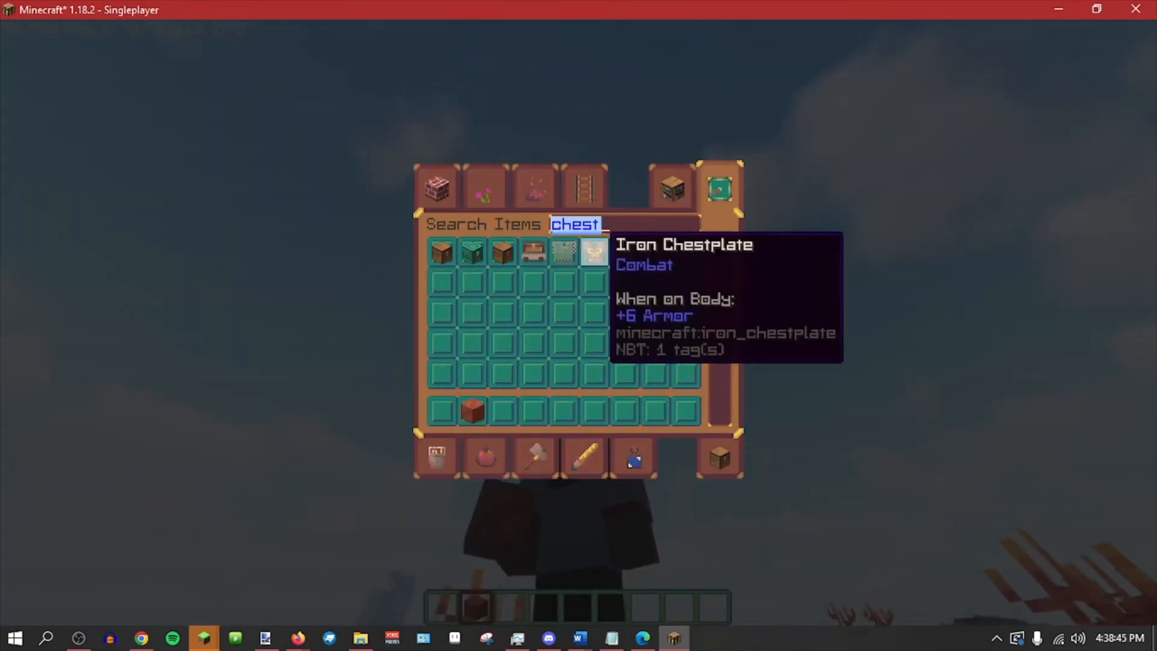
pyautogui.click(595, 258)
pyautogui.click(569, 408)
pyautogui.press('Escape')
pyautogui.scroll(-3, 579, 322)
pyautogui.rightClick(579, 322)
pyautogui.scroll(-1, 579, 322)
pyautogui.press('w')
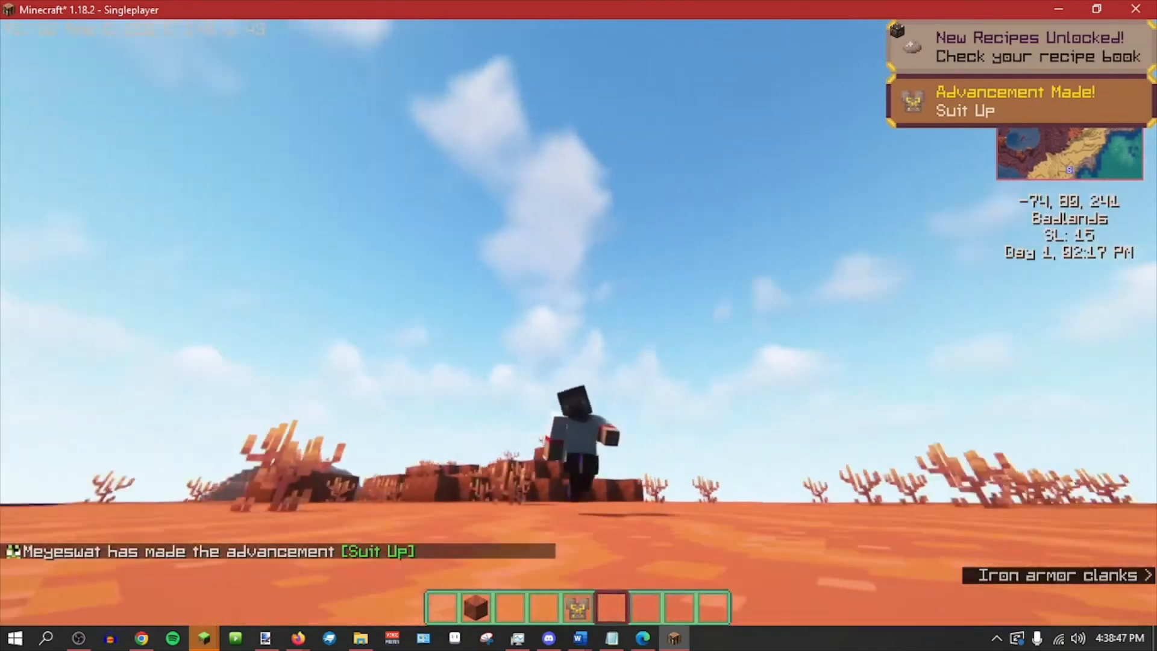
# Check the equipped armor in the survival inventory, and save and quit the test world to return to the editor.
pyautogui.press('e')
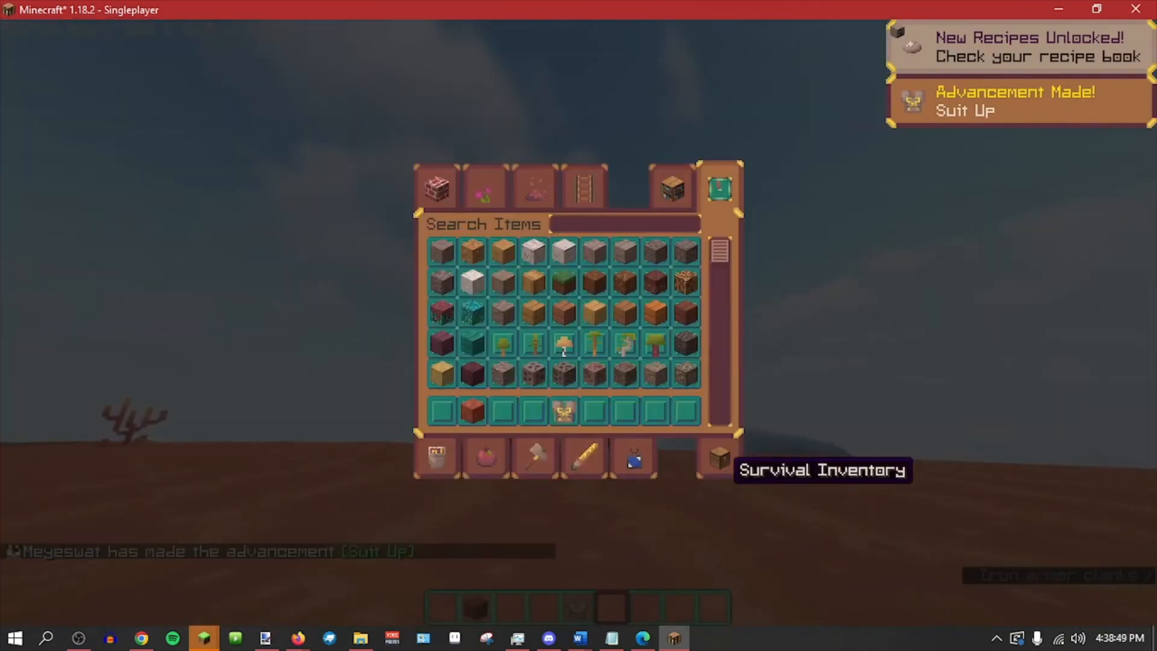
pyautogui.click(720, 459)
pyautogui.press('Escape')
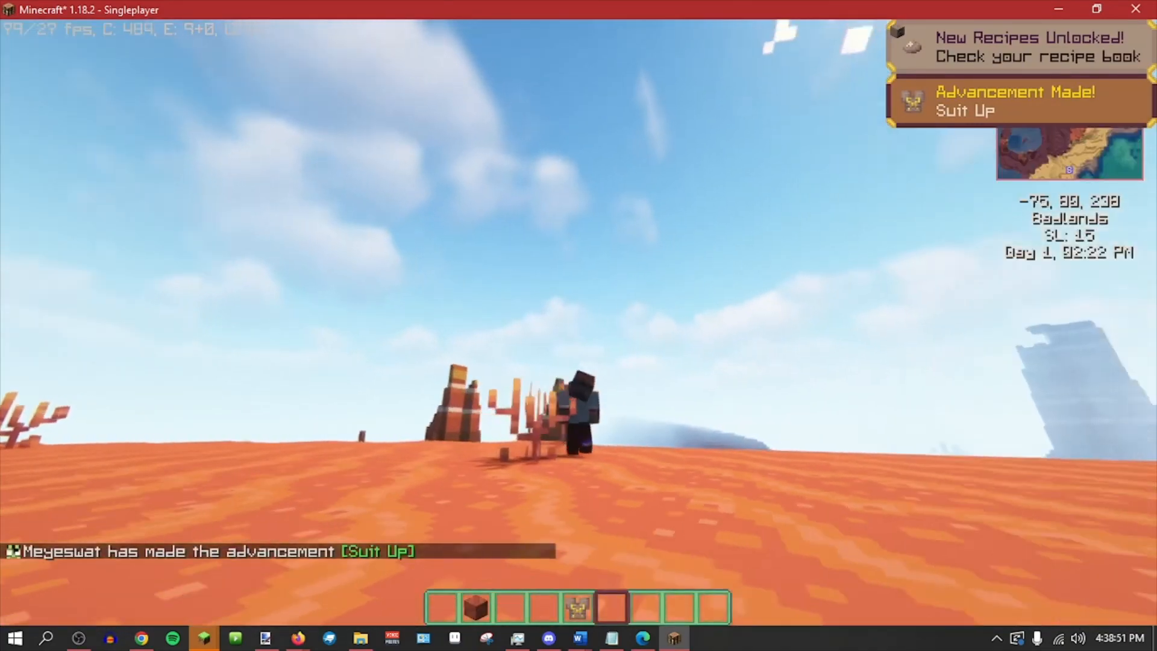
pyautogui.press('Escape')
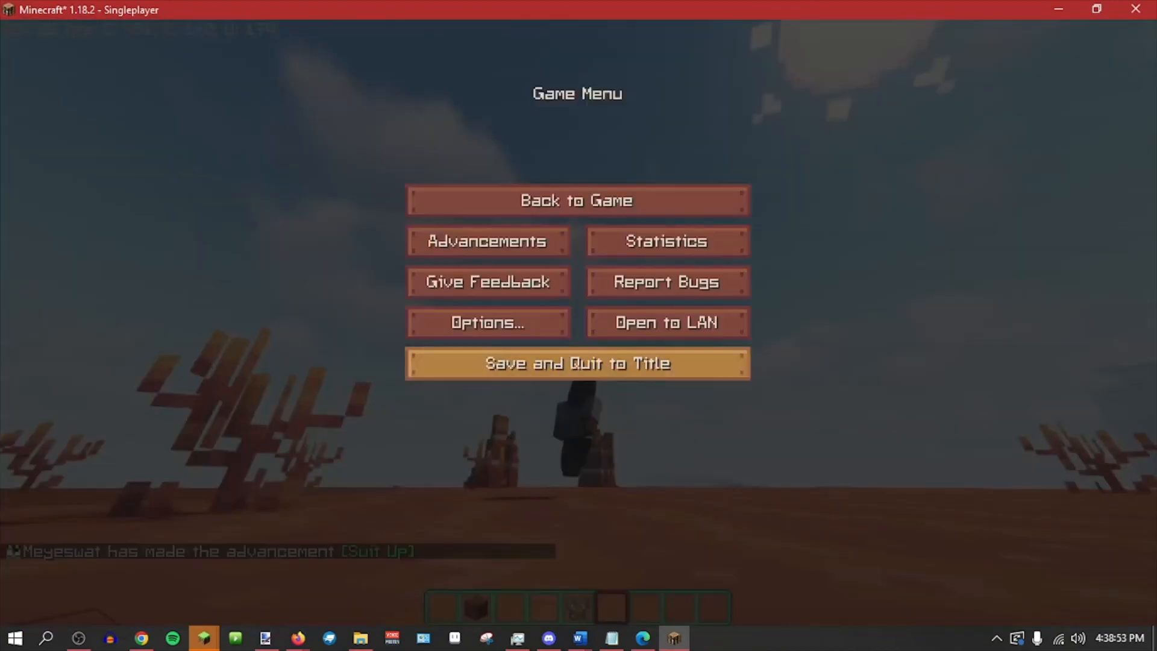
pyautogui.click(577, 363)
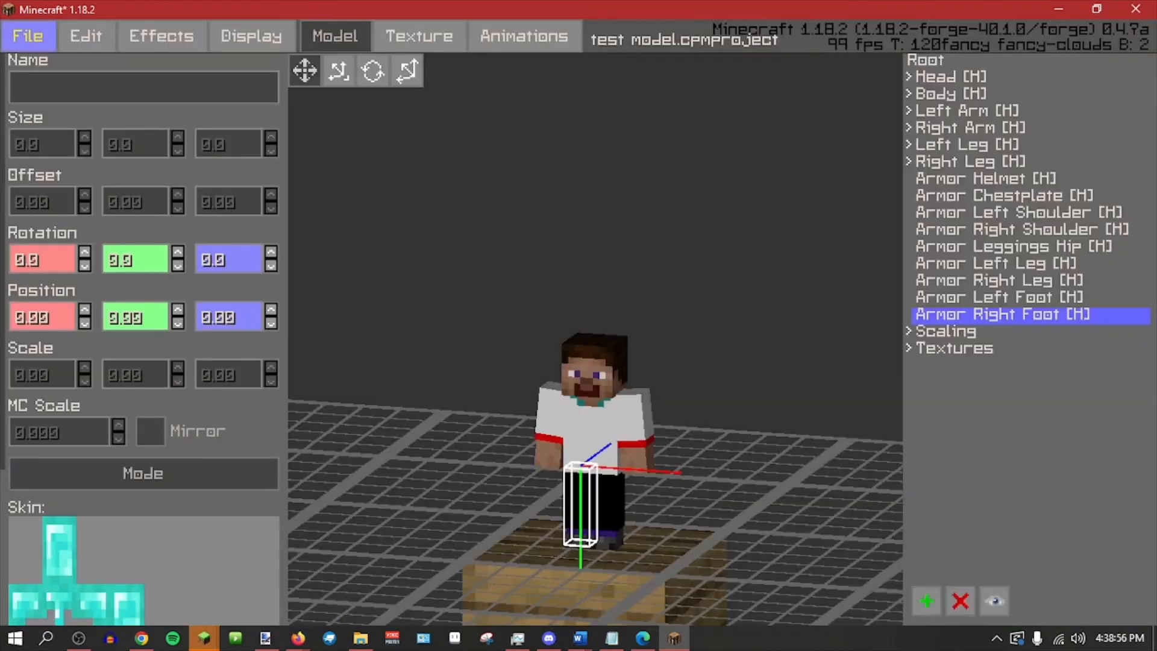
# Export the skin with Force Link File enabled and upload it to minecraft.net.
pyautogui.click(28, 35)
pyautogui.click(78, 194)
pyautogui.click(330, 247)
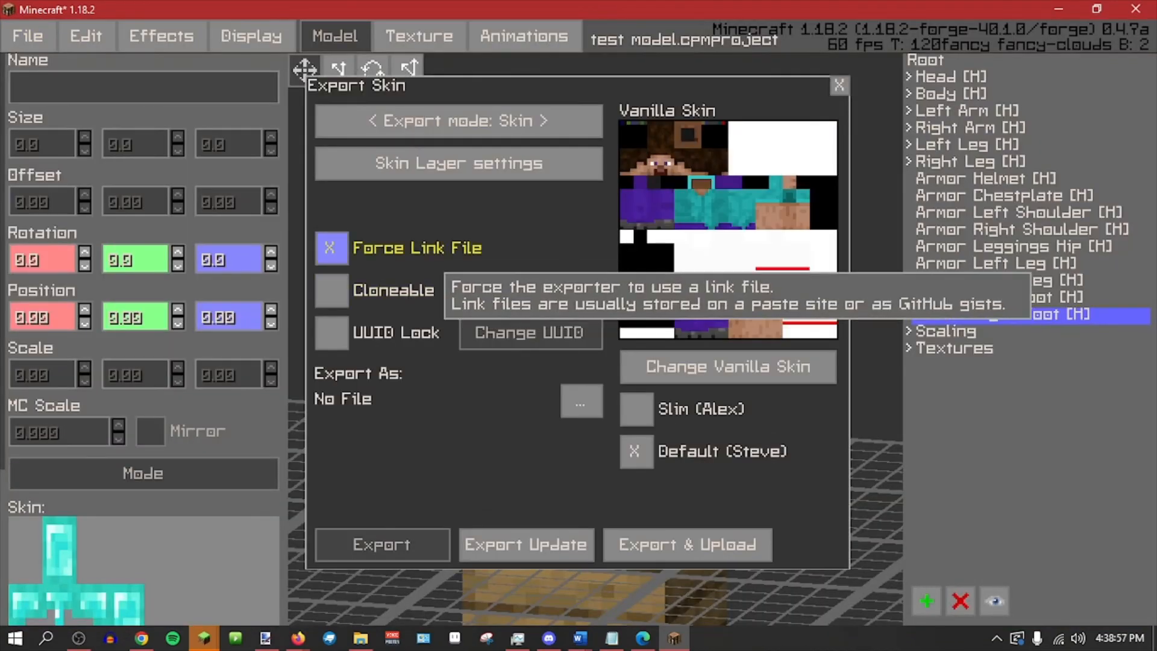
pyautogui.click(627, 550)
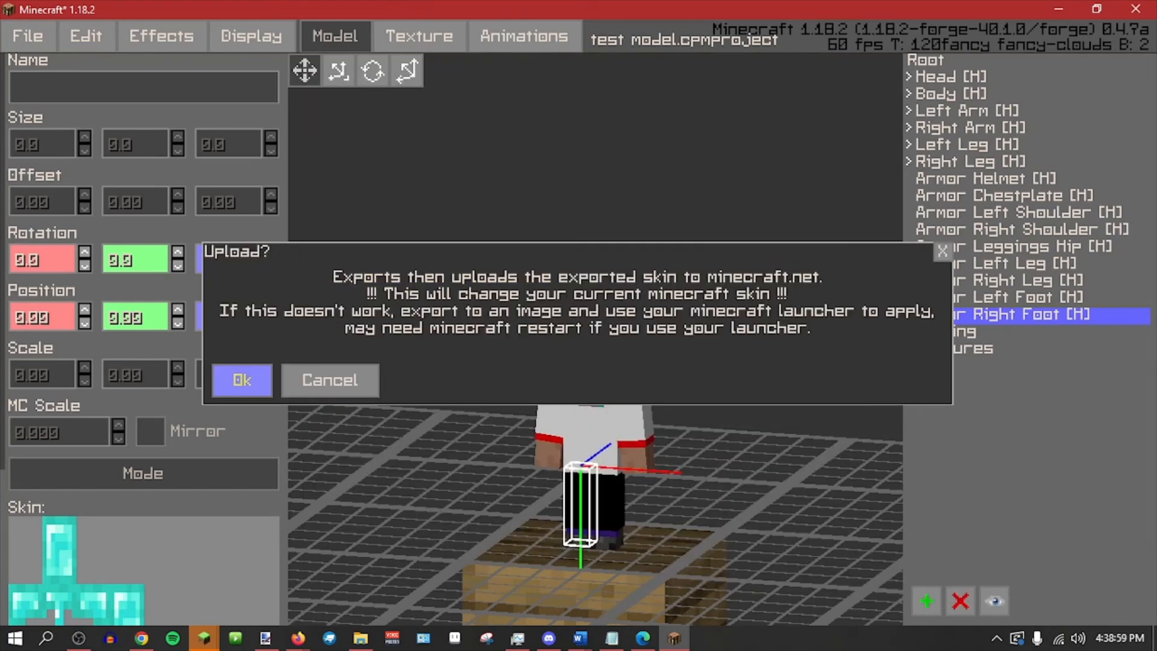
pyautogui.click(242, 379)
pyautogui.click(576, 390)
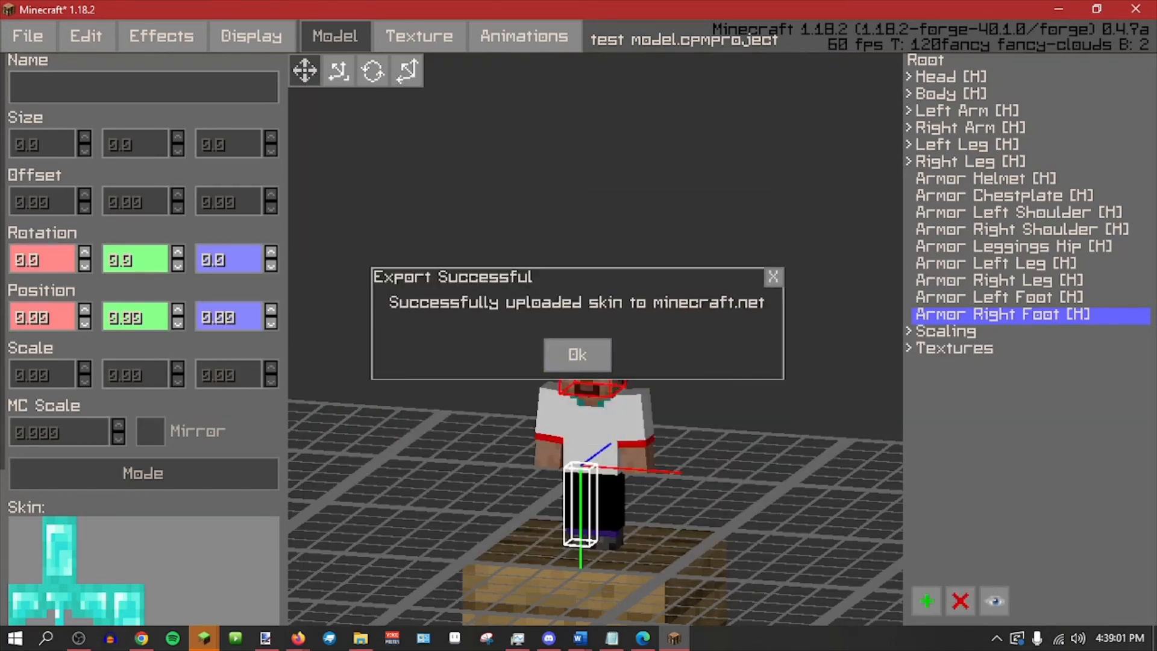
pyautogui.click(577, 355)
# Exit the model editor and open the multiplayer server list.
pyautogui.click(27, 35)
pyautogui.moveTo(75, 273)
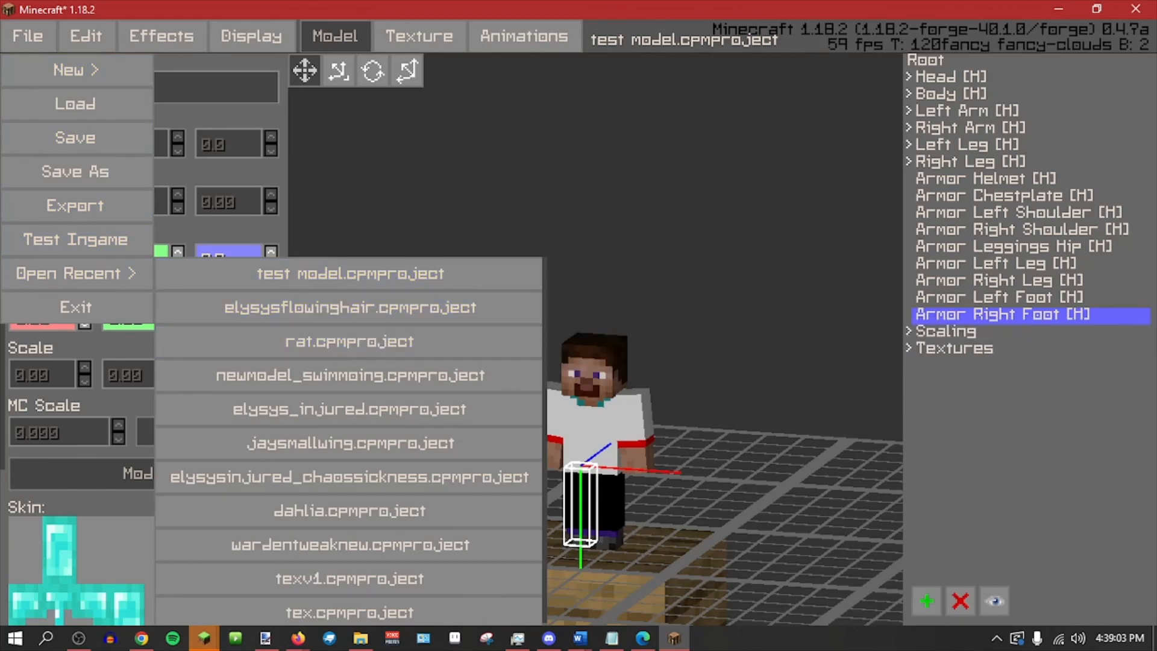
pyautogui.click(361, 205)
pyautogui.click(28, 35)
pyautogui.click(76, 308)
pyautogui.click(576, 308)
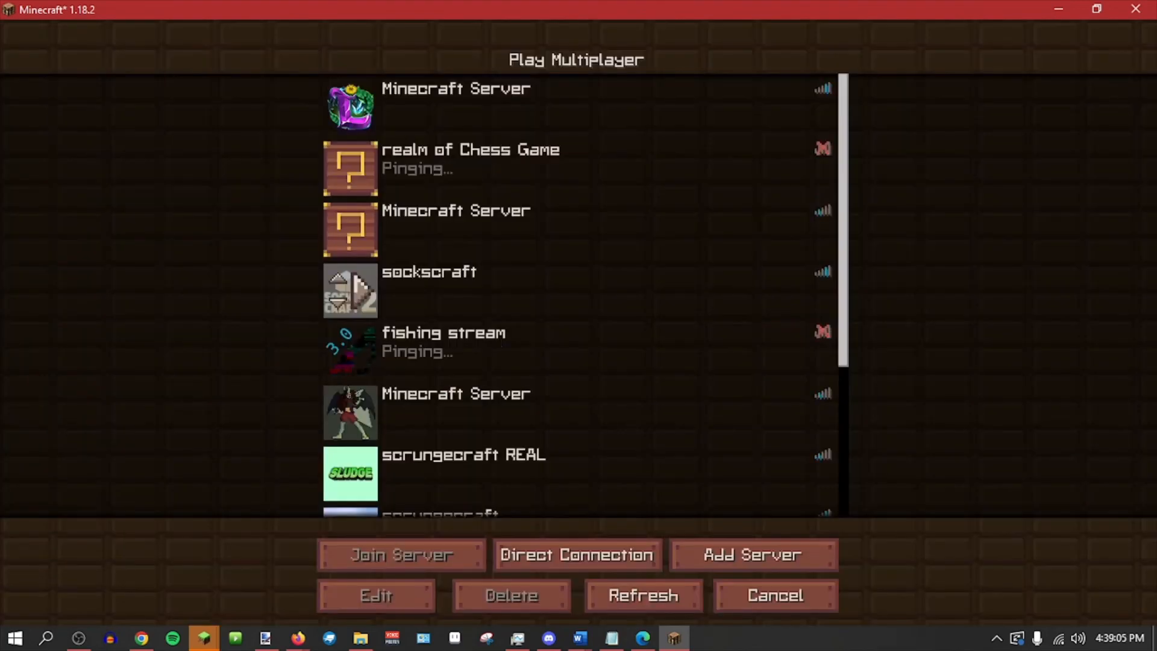
# Join the fishing stream server to view the uploaded skin, disconnect and leave the multiplayer server list.
pyautogui.doubleClick(573, 348)
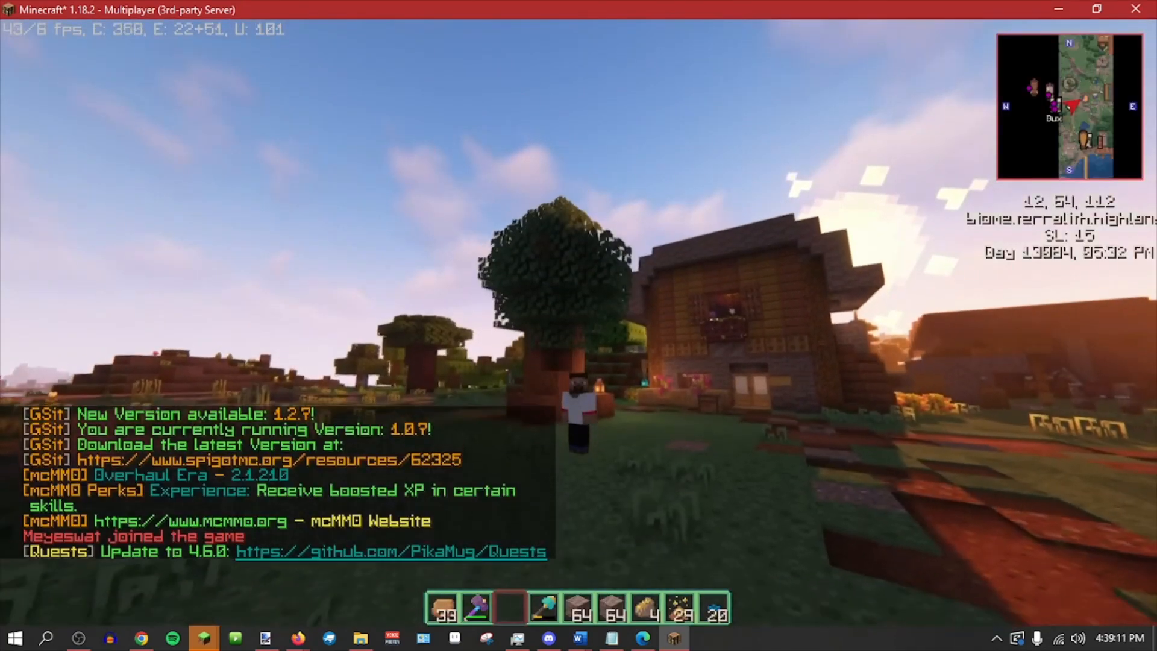
pyautogui.press('Escape')
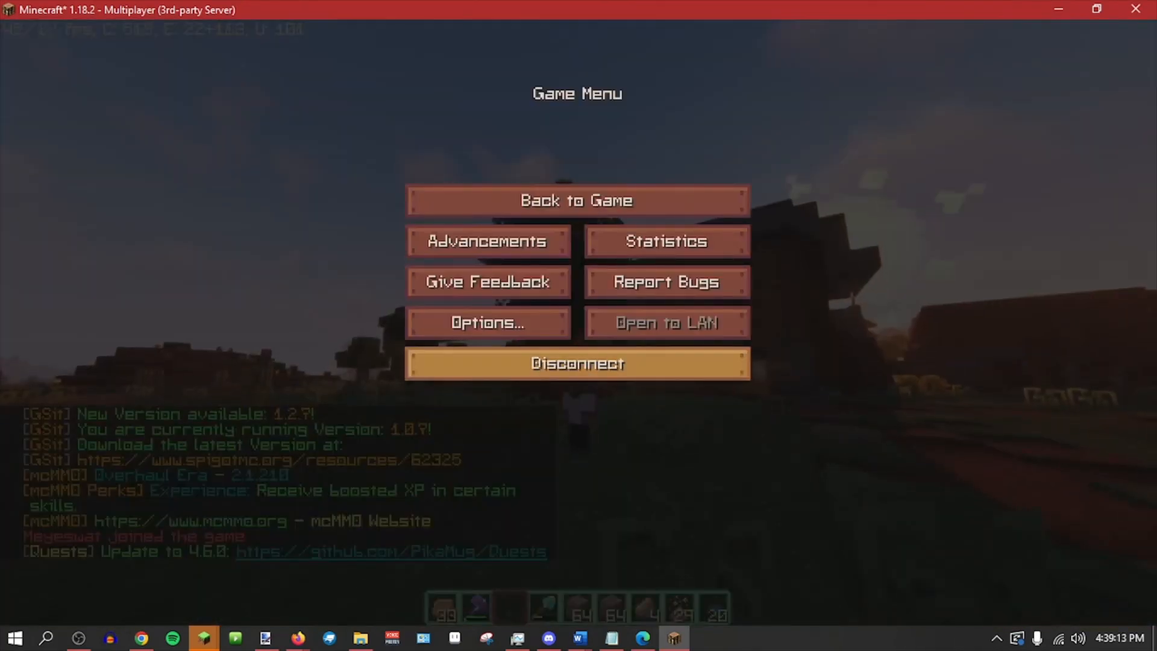
pyautogui.click(577, 364)
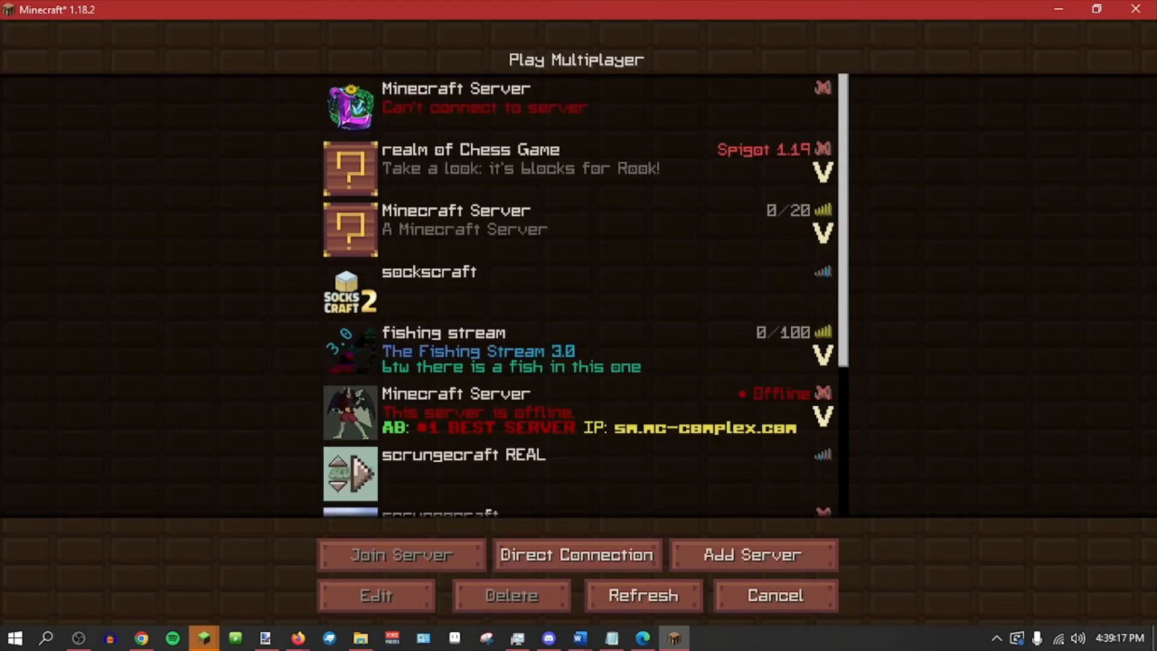
pyautogui.click(775, 595)
# Reopen the model editor, load the recent test model project and view the character up close from the side.
pyautogui.click(85, 36)
pyautogui.click(28, 35)
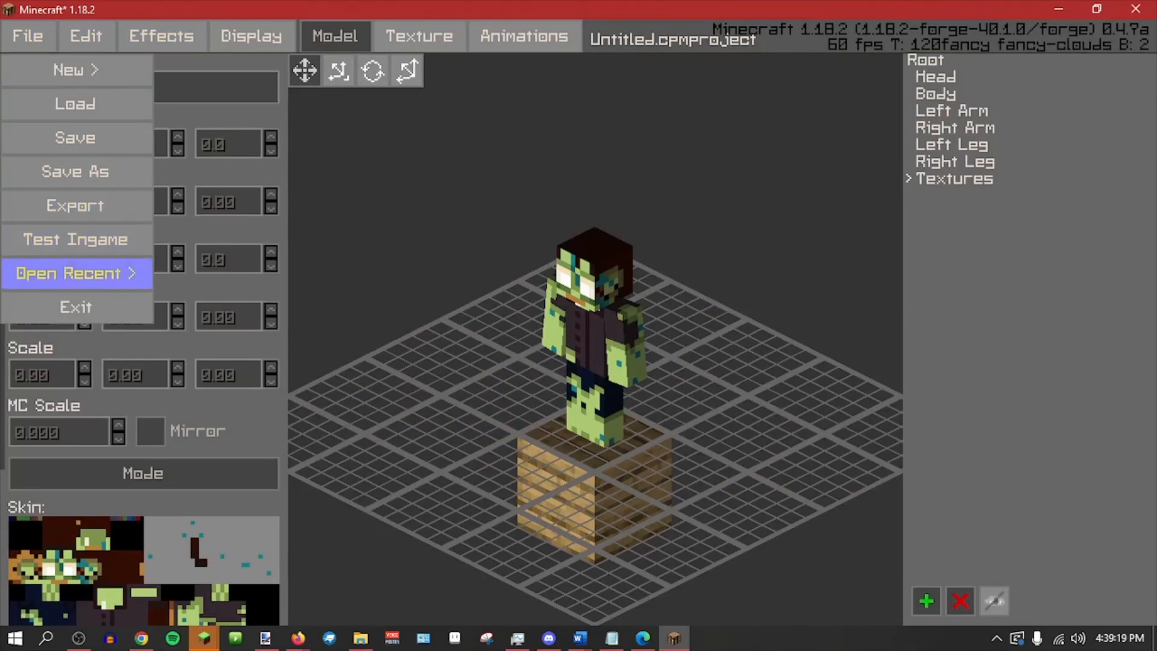
pyautogui.moveTo(75, 273)
pyautogui.click(232, 279)
pyautogui.moveTo(492, 395); pyautogui.dragTo(305, 522, button='middle')
pyautogui.scroll(8, 437, 482)
# Examine the texture sheet size in the test model's skin settings and close them.
pyautogui.scroll(-5, 143, 337)
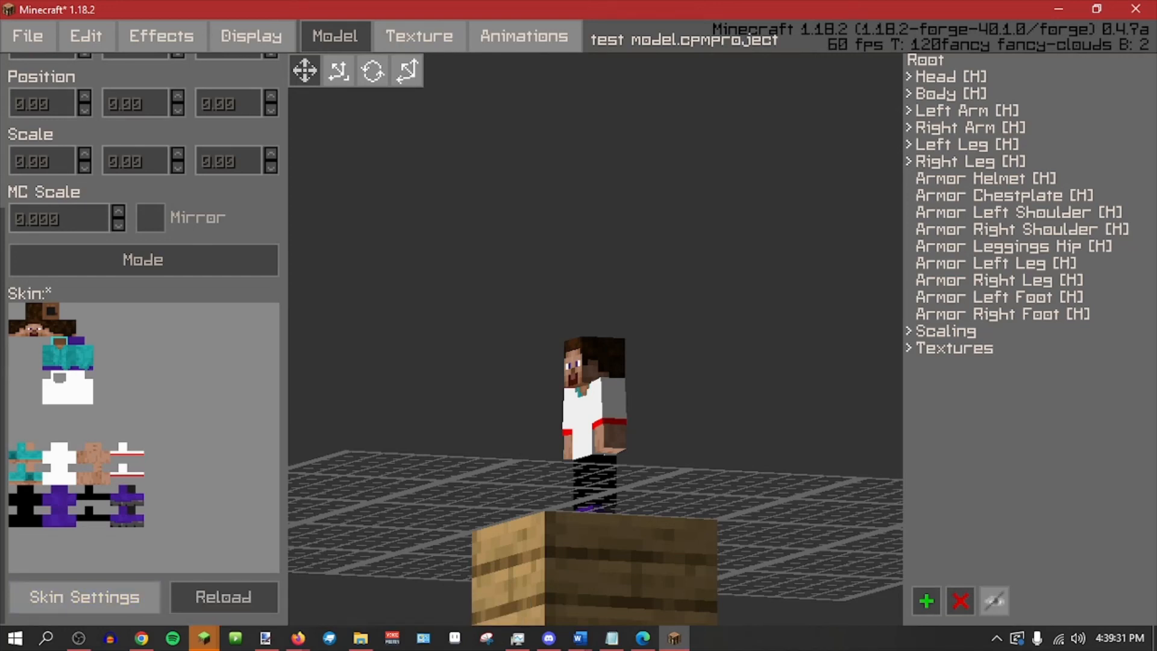
pyautogui.click(84, 596)
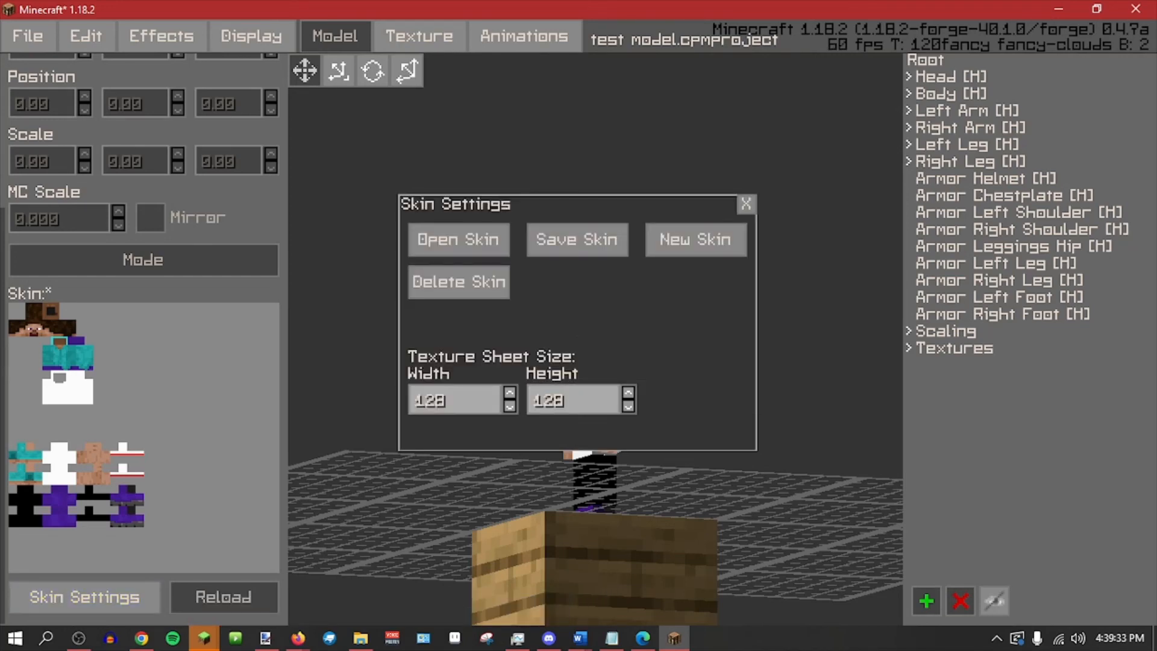
pyautogui.click(696, 239)
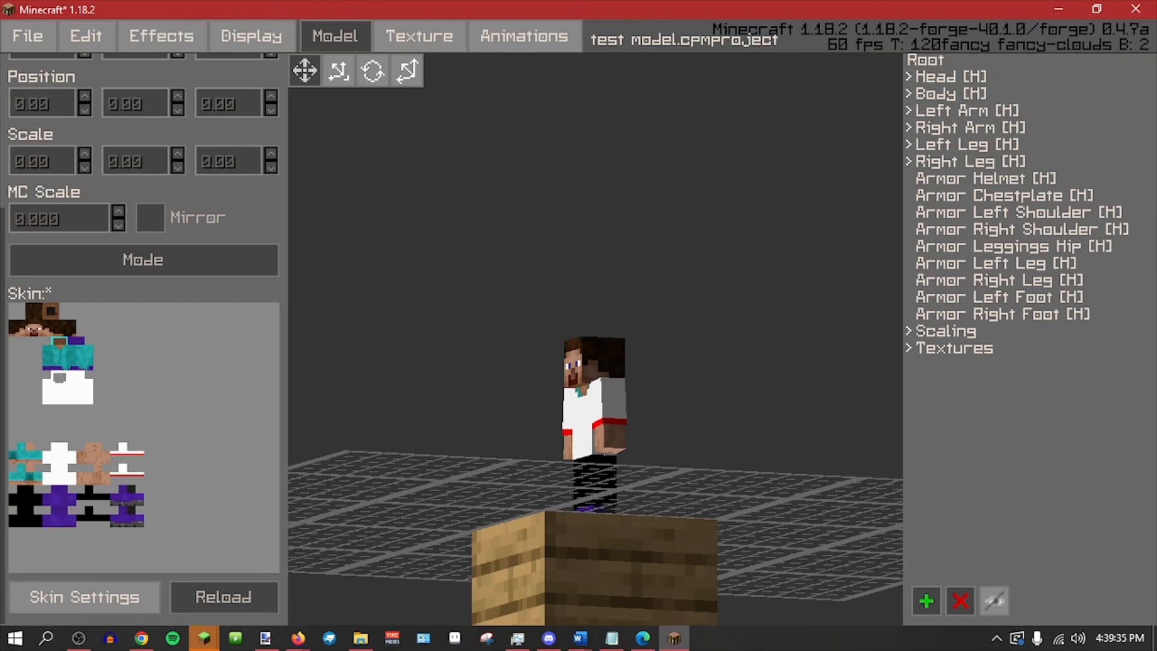